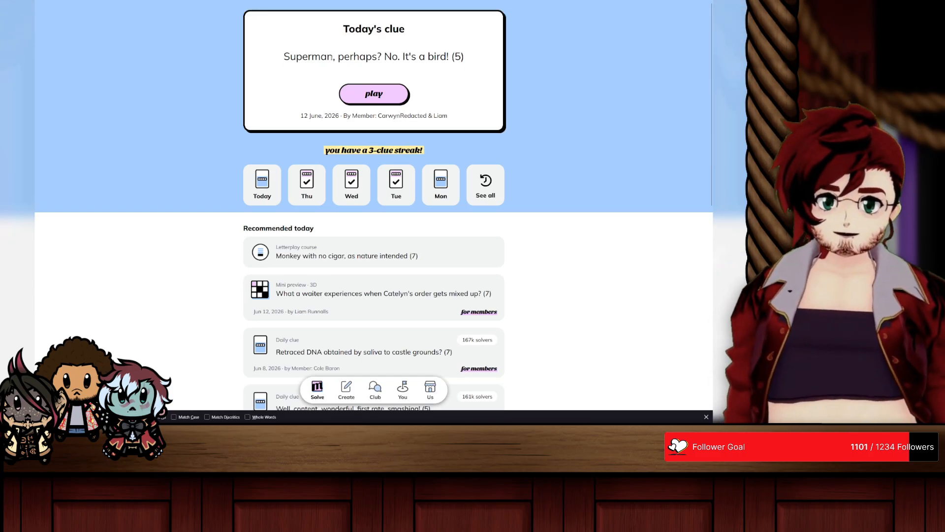
Step: Enlarge the page and start playing today's clue, "Superman, perhaps? No. It's a bird! (5)"
key("ctrl+plus")
key("ctrl+plus")
key("ctrl+plus")
key("ctrl+plus")
key("ctrl+plus")
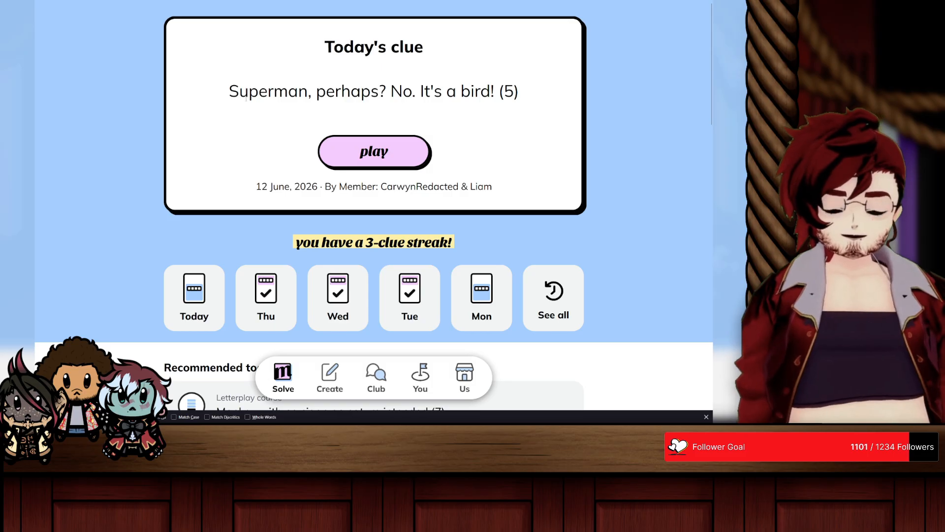
left_click_drag(230, 92, 498, 92)
left_click(389, 150)
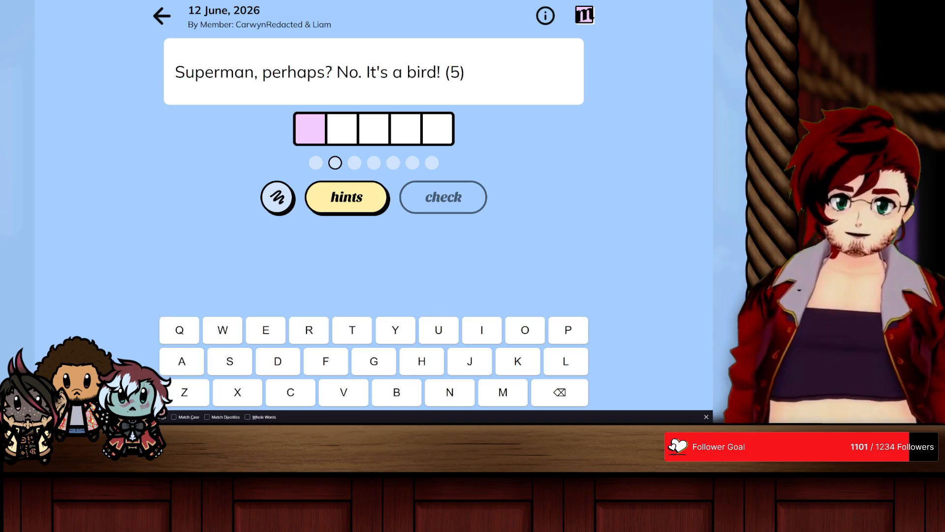
Step: Examine the clue's wording by highlighting "Superman, perhaps?", "It's a bird!", "uperman" and "perhaps?" one after another
left_click_drag(333, 72, 175, 72)
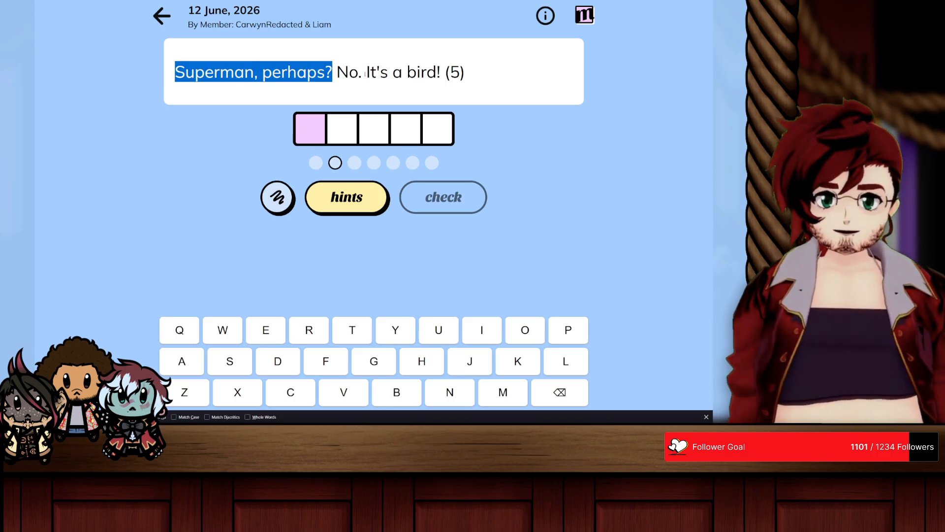
left_click_drag(366, 72, 437, 72)
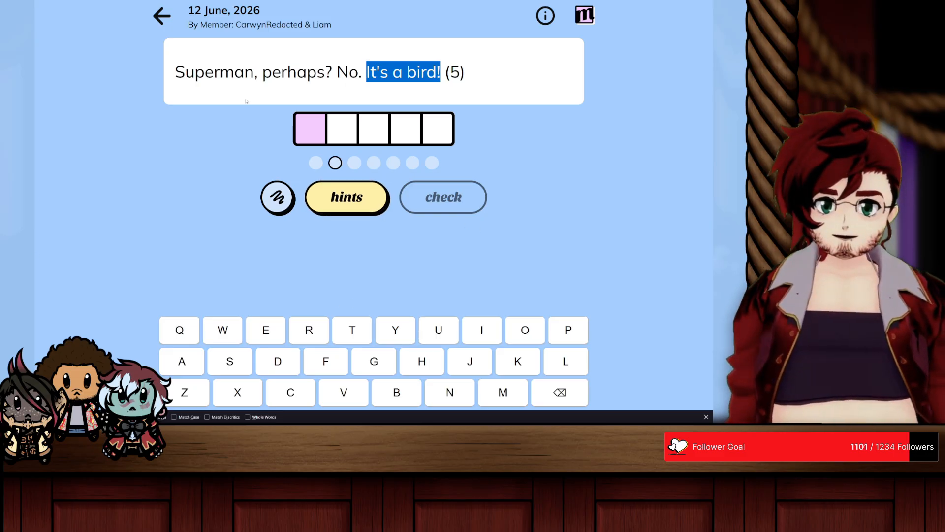
left_click_drag(186, 72, 254, 72)
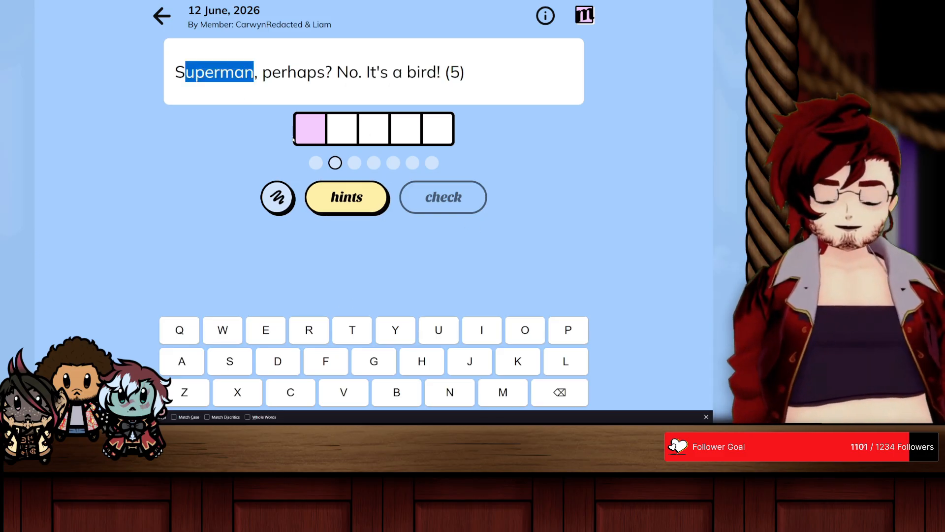
left_click(144, 150)
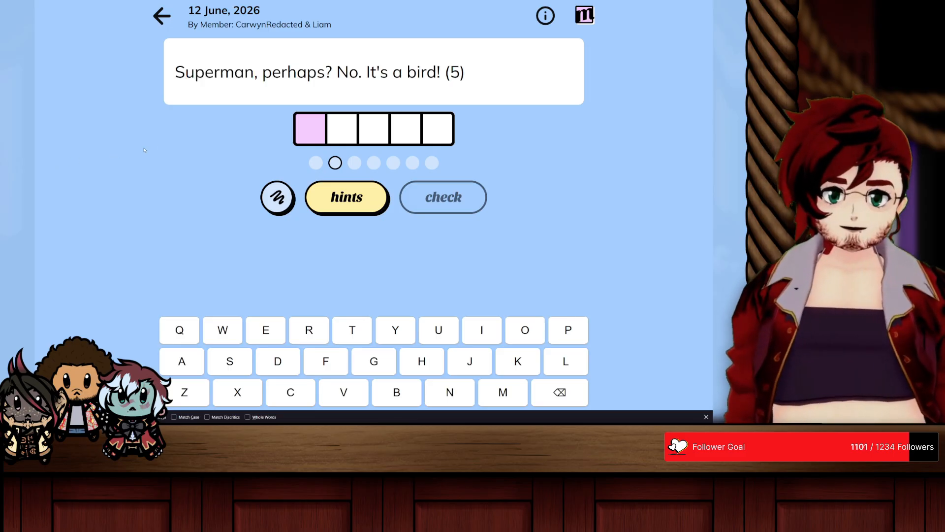
left_click_drag(262, 73, 333, 72)
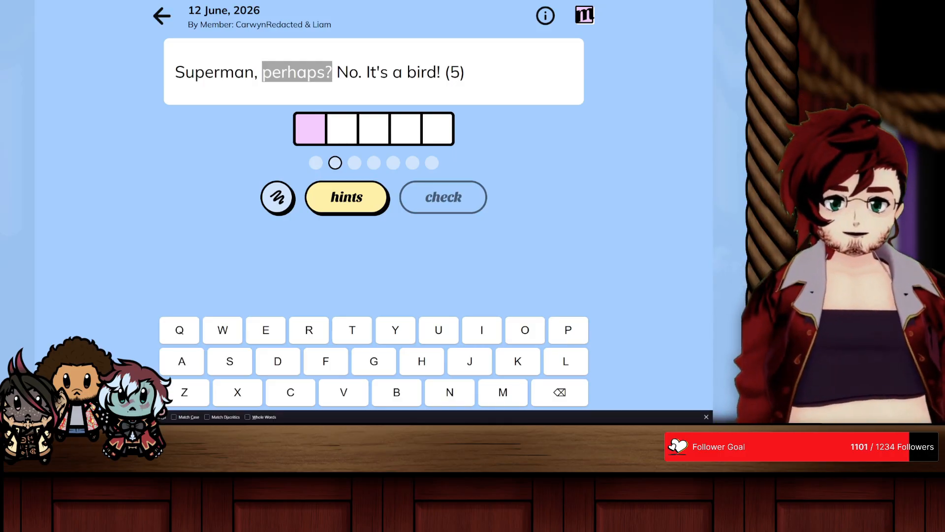
Step: Open the Scribble Space for the clue and add the loose letters h, e, r and o
left_click(281, 199)
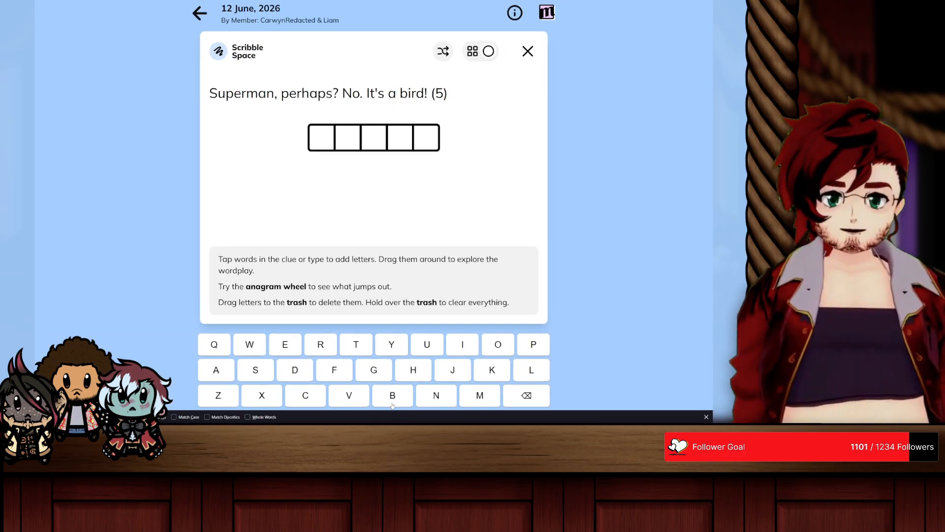
left_click(408, 371)
left_click(285, 344)
left_click(320, 344)
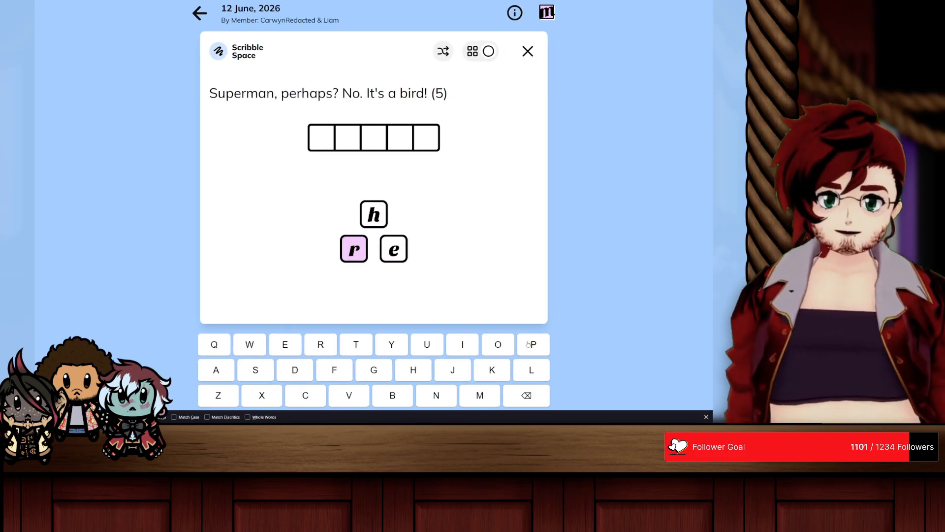
left_click(492, 348)
Step: Arrange the loose letter tiles in a level row that spells "hero" below the answer grid
left_click_drag(373, 216, 301, 202)
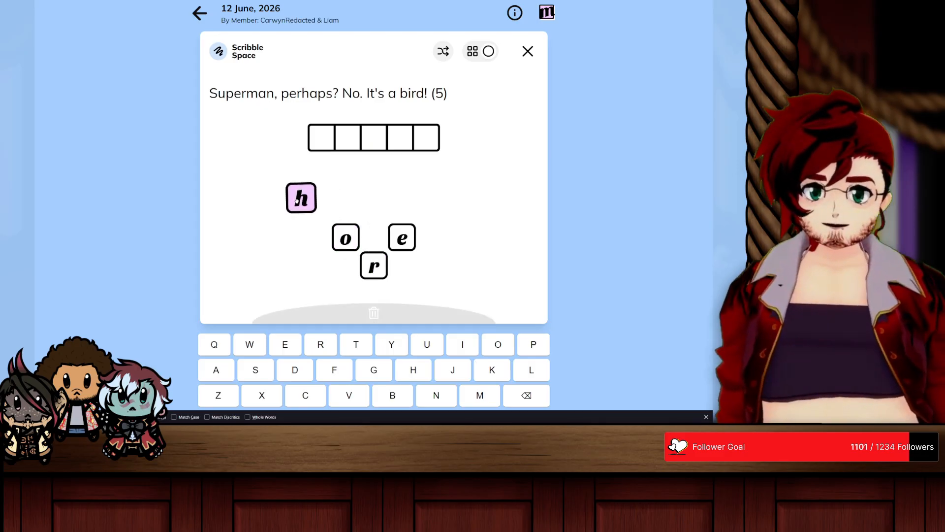
left_click_drag(406, 248, 314, 210)
left_click_drag(373, 265, 331, 198)
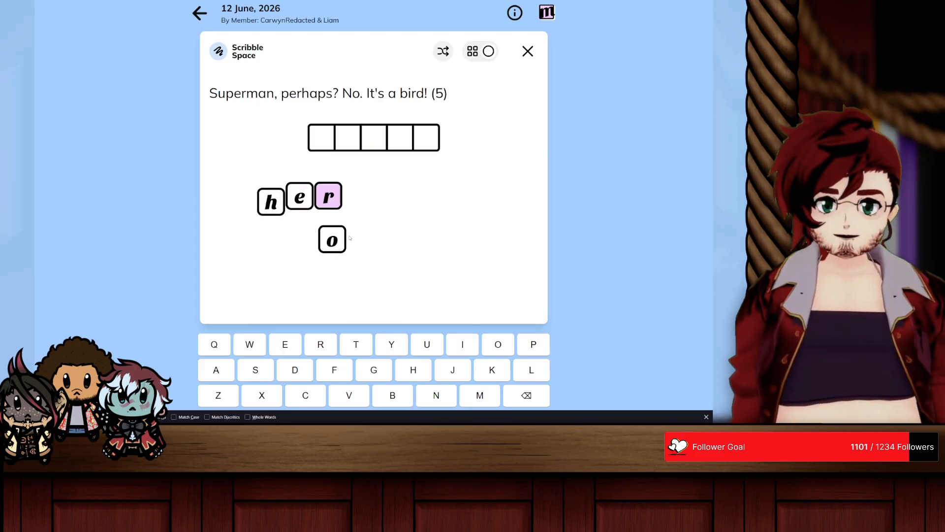
left_click_drag(334, 238, 340, 200)
left_click_drag(265, 203, 263, 197)
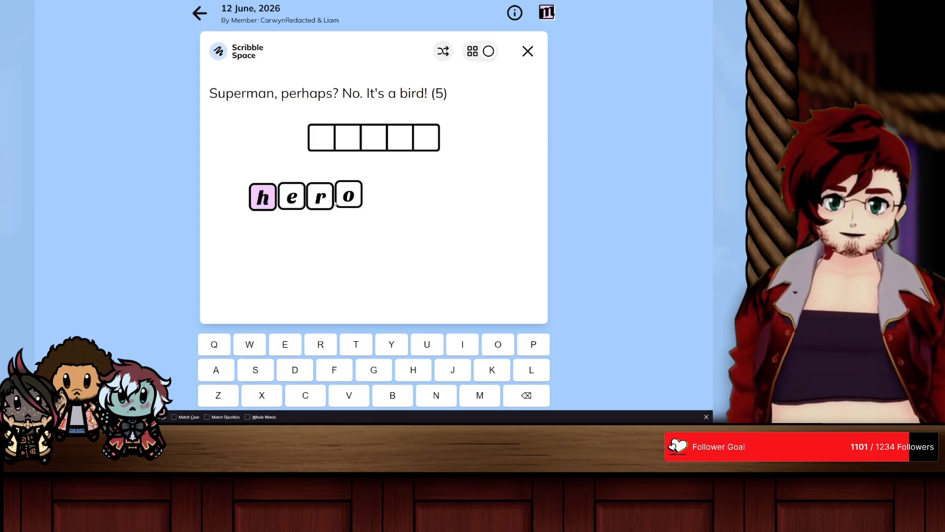
left_click_drag(349, 195, 348, 198)
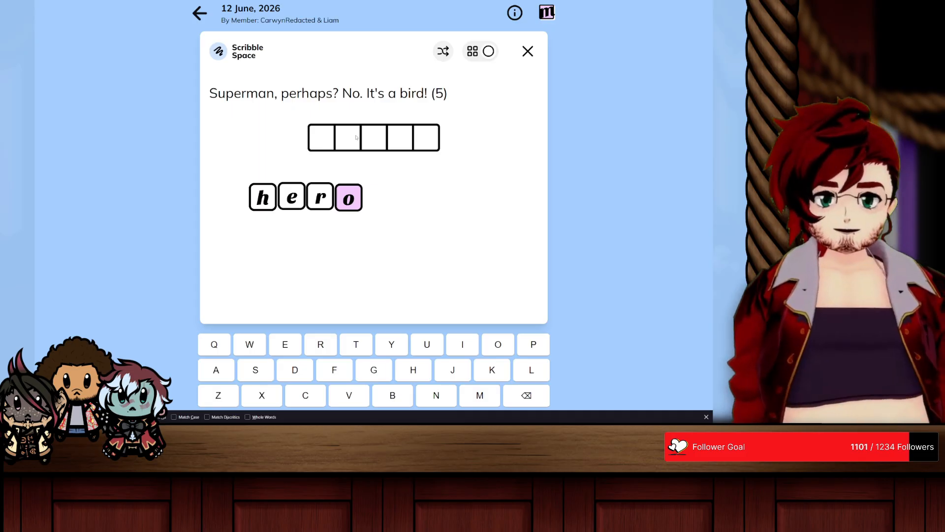
Step: Move the "hero" letters into the first four answer boxes and add n in the fifth
left_click_drag(263, 197, 321, 137)
left_click_drag(306, 205, 348, 139)
left_click_drag(354, 217, 374, 140)
left_click_drag(383, 197, 398, 140)
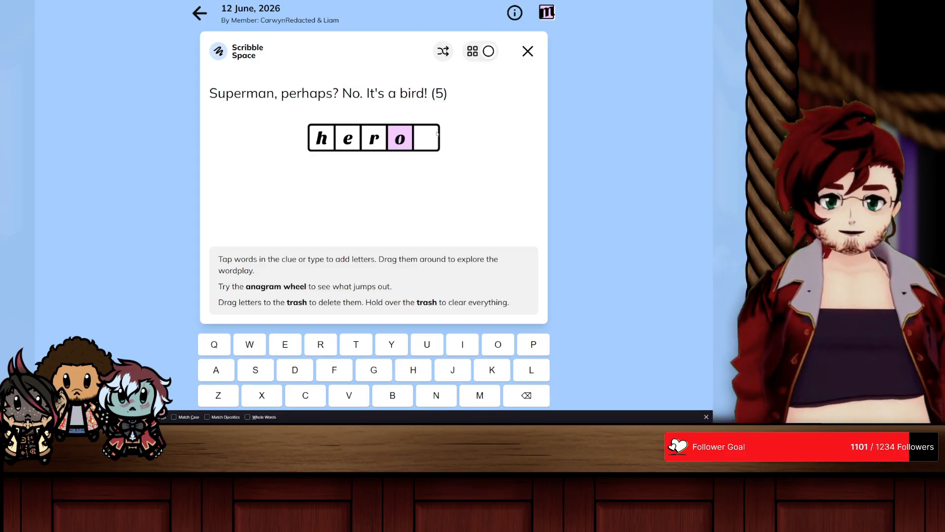
type("n")
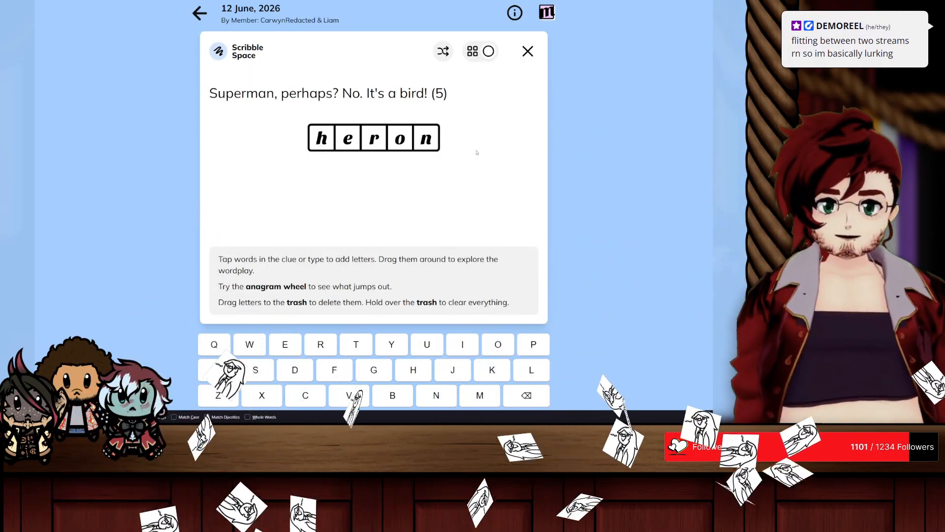
Step: Close the Scribble Space, check the answer "heron" and clear the text highlight in the clue
left_click(530, 51)
left_click(435, 228)
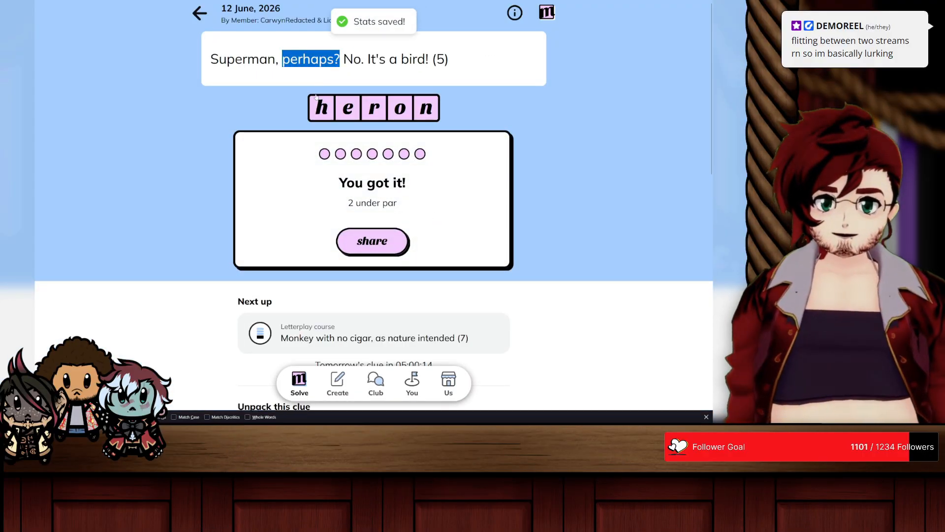
left_click(280, 73)
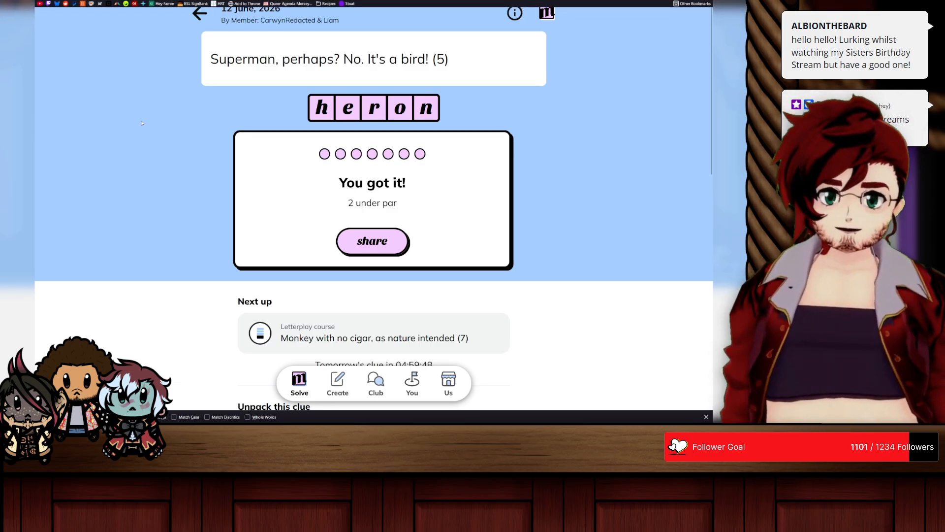
Step: Switch to TimeGuessr and try to start its daily game, going back to the start page to launch it again
left_click(169, 4)
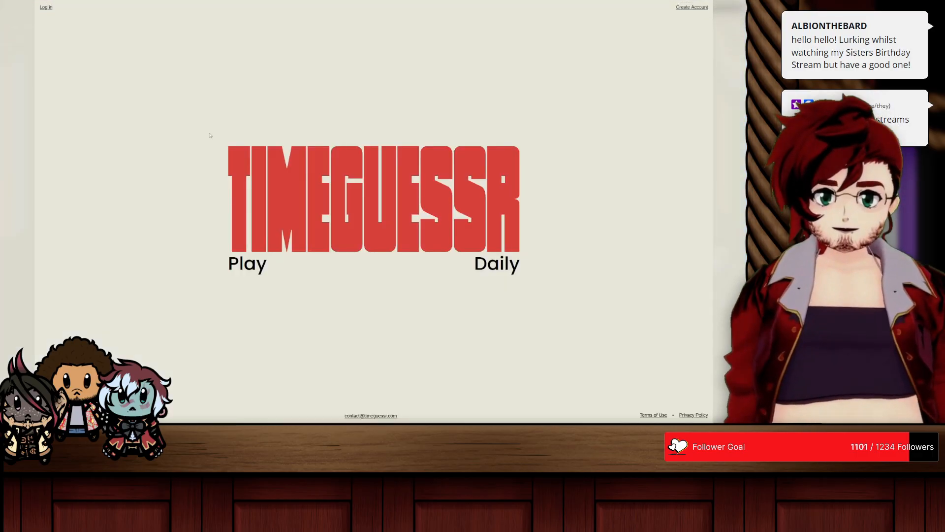
left_click(482, 267)
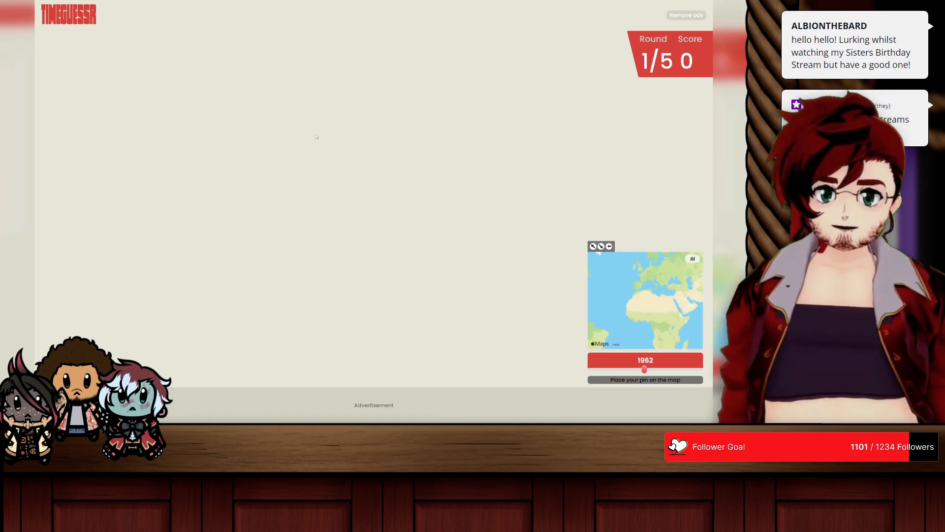
key("alt+Left")
left_click(491, 263)
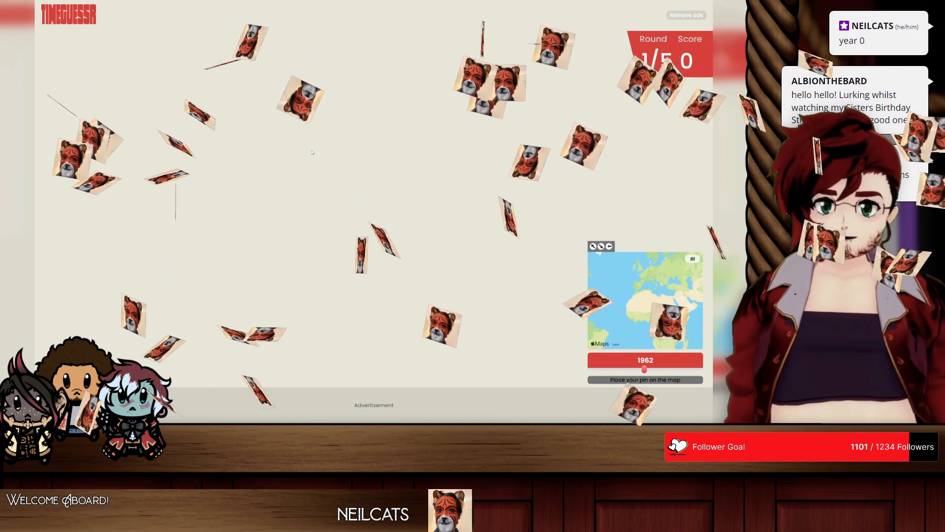
Step: Place a map pin in the South Atlantic, and return to the TimeGuessr home page to restart the daily game
mouse_move(605, 294)
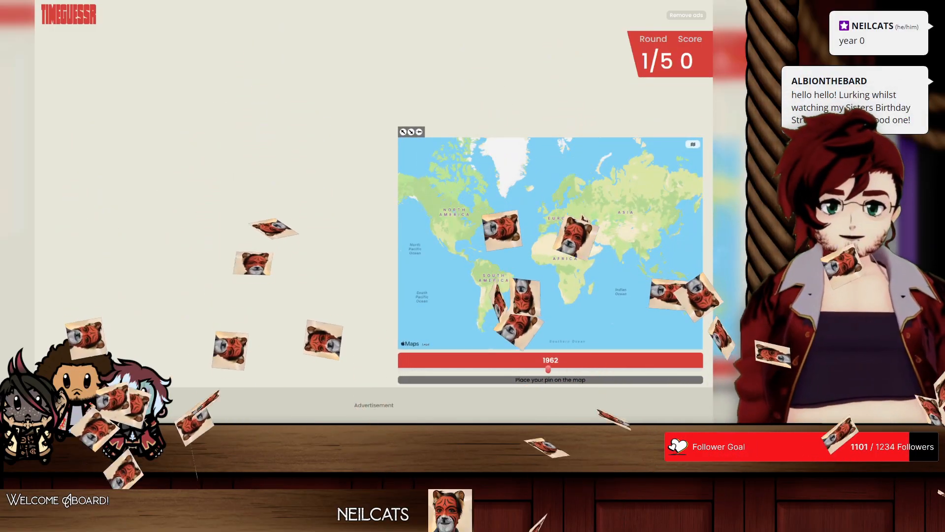
left_click(528, 290)
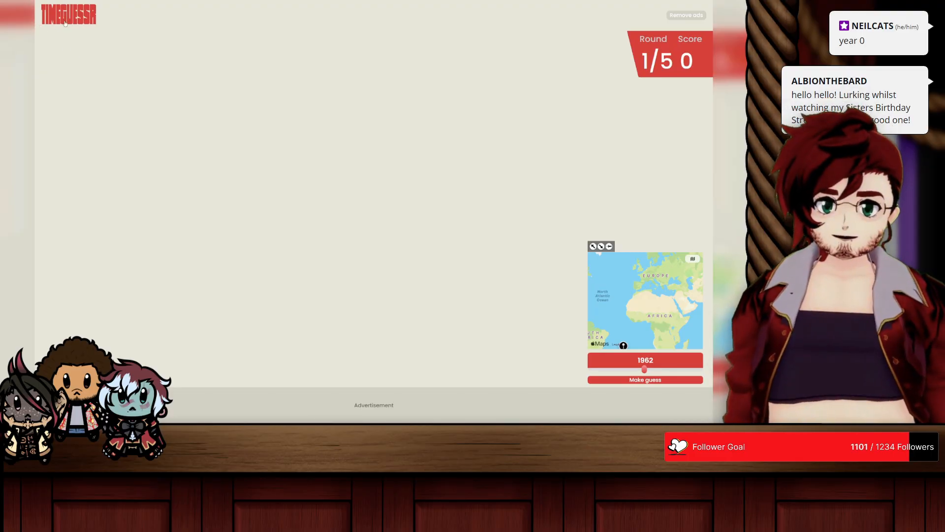
left_click(65, 22)
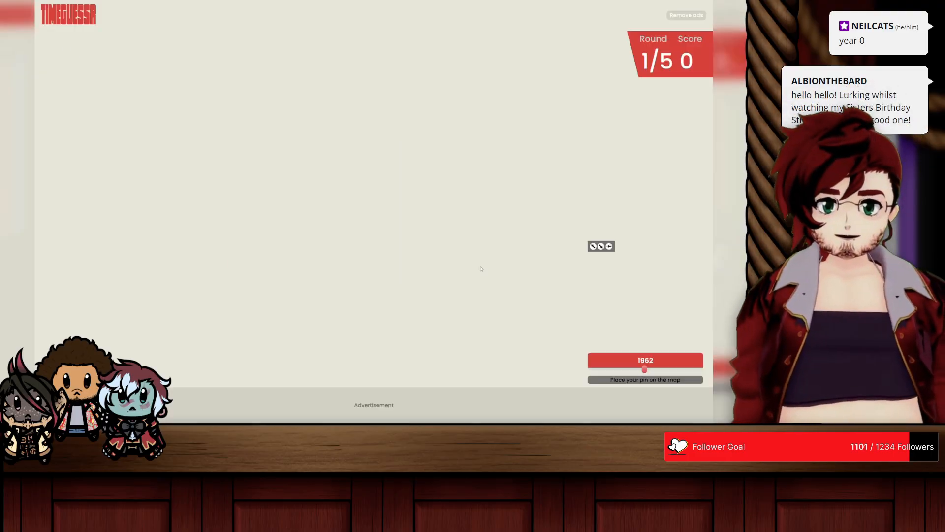
left_click(481, 268)
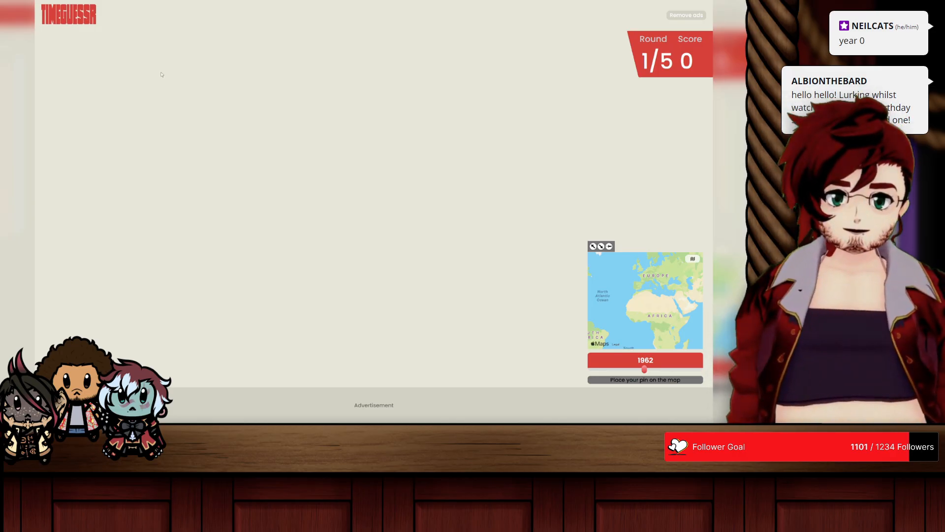
left_click(81, 21)
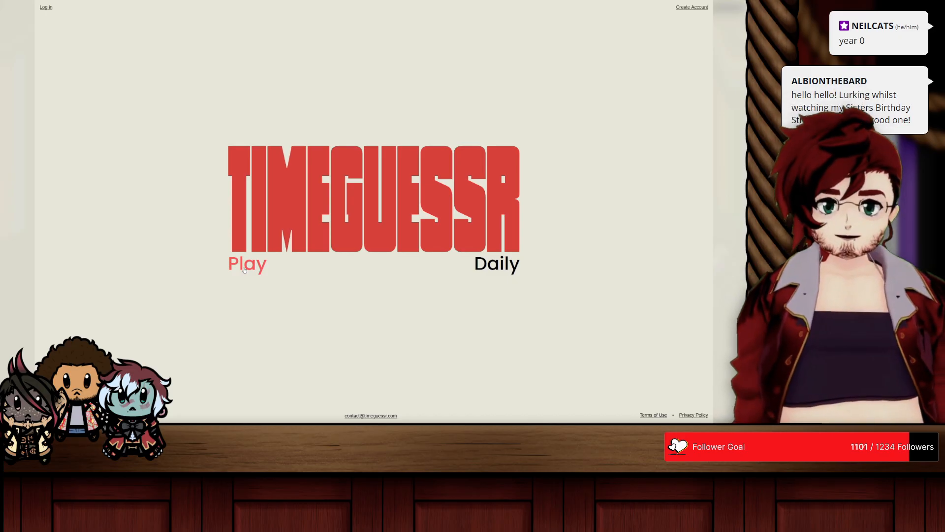
left_click(495, 265)
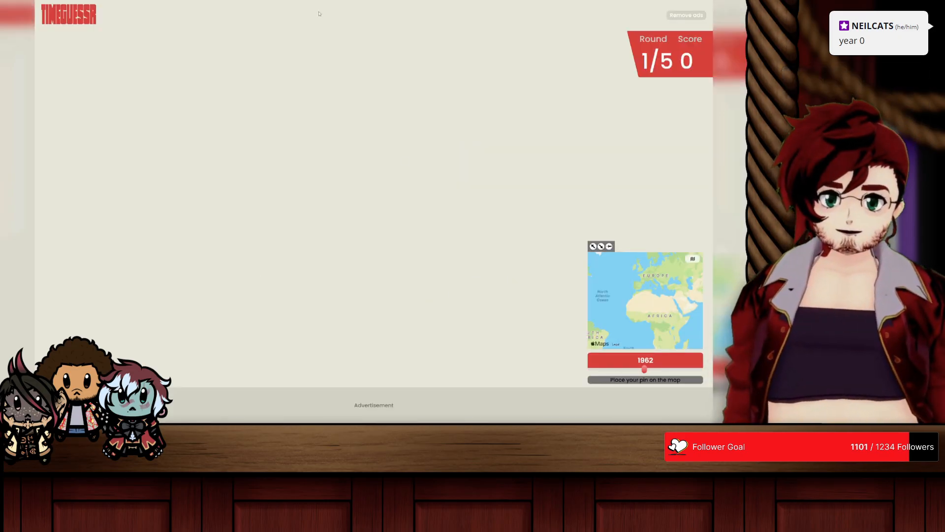
Step: Leave TimeGuessr, skip past Bandle to Scrandle and start the daily Scrandle game
left_click(241, 8)
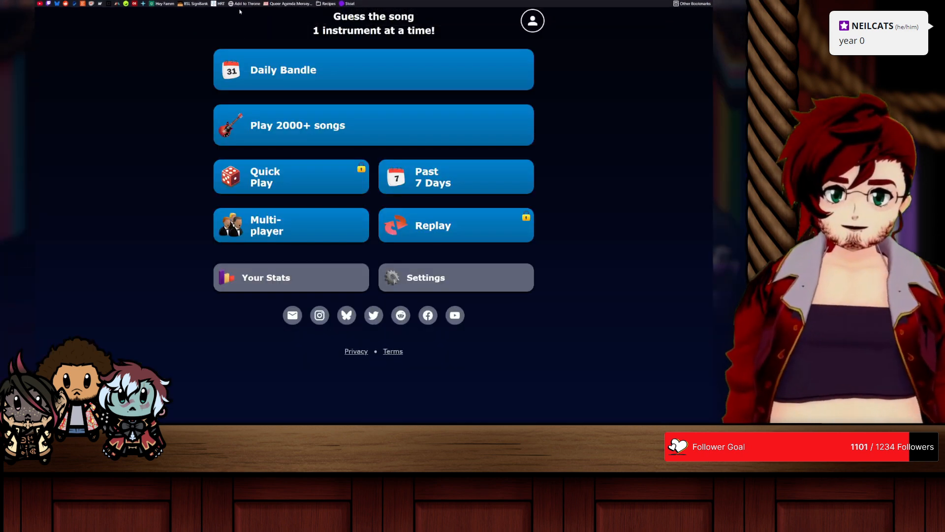
left_click(246, 8)
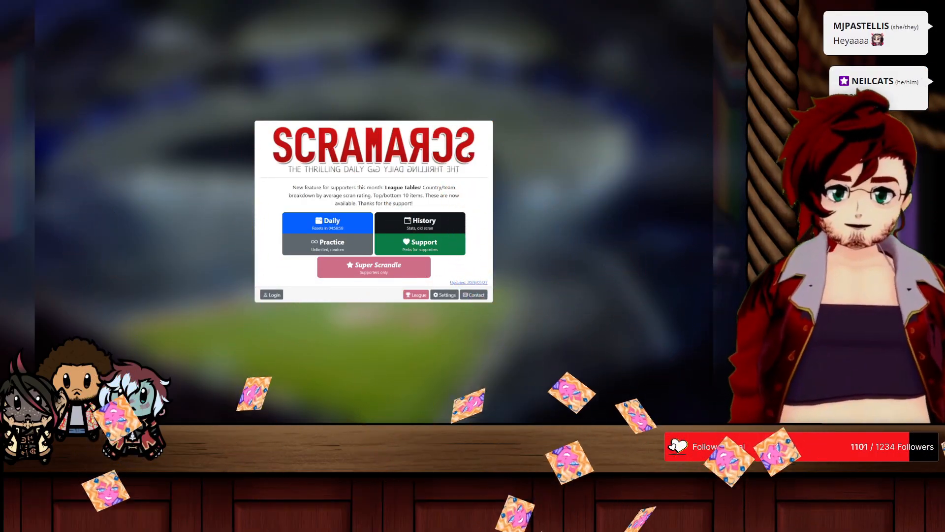
left_click(313, 224)
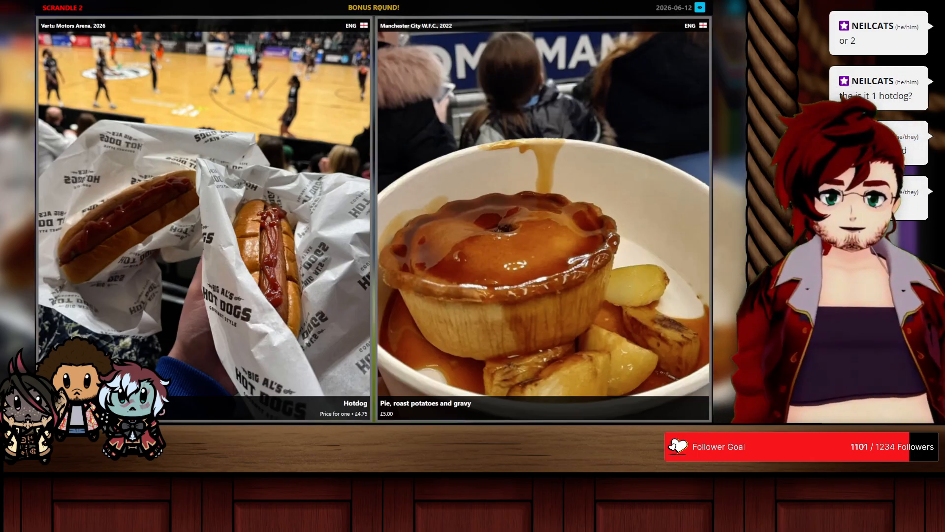
Step: Pick the pie in the bonus round, followed by the sesame bun, foil packet, green can, greens-topped dish and pie with mushy peas
left_click(513, 171)
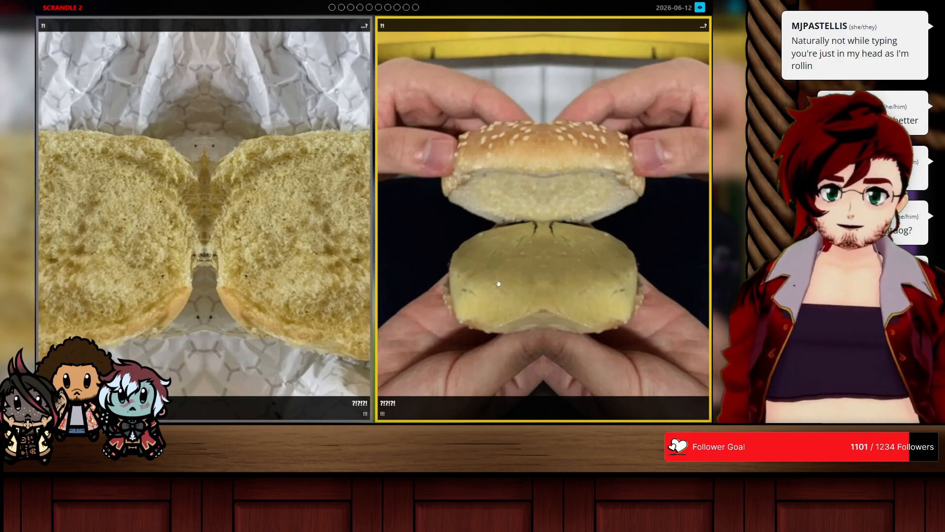
left_click(497, 248)
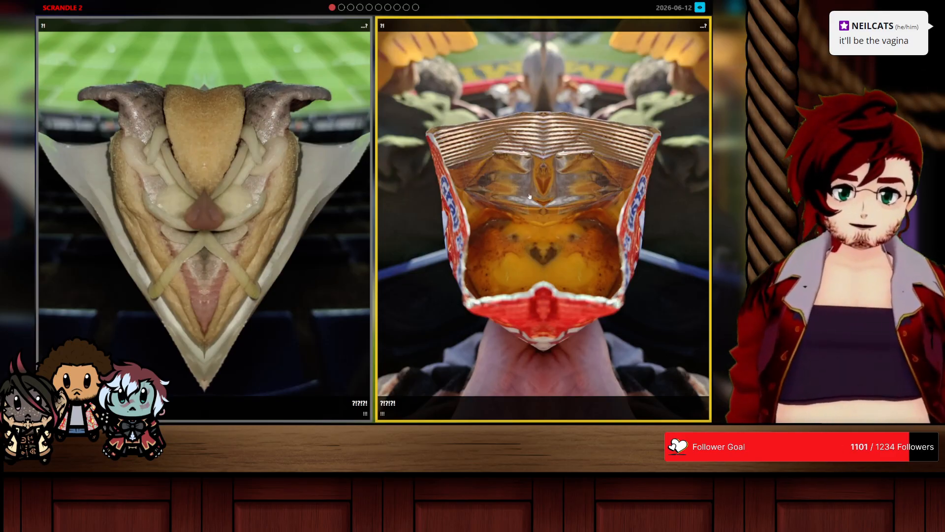
left_click(530, 236)
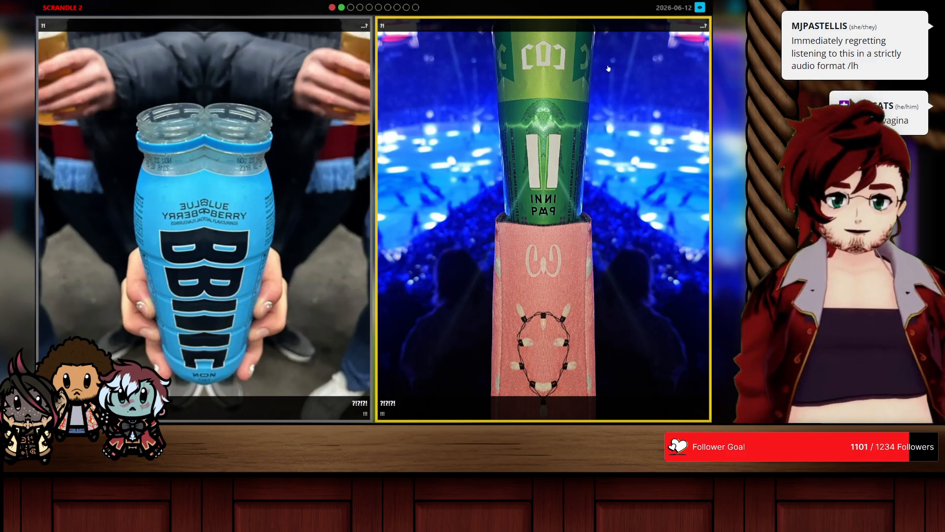
left_click(598, 82)
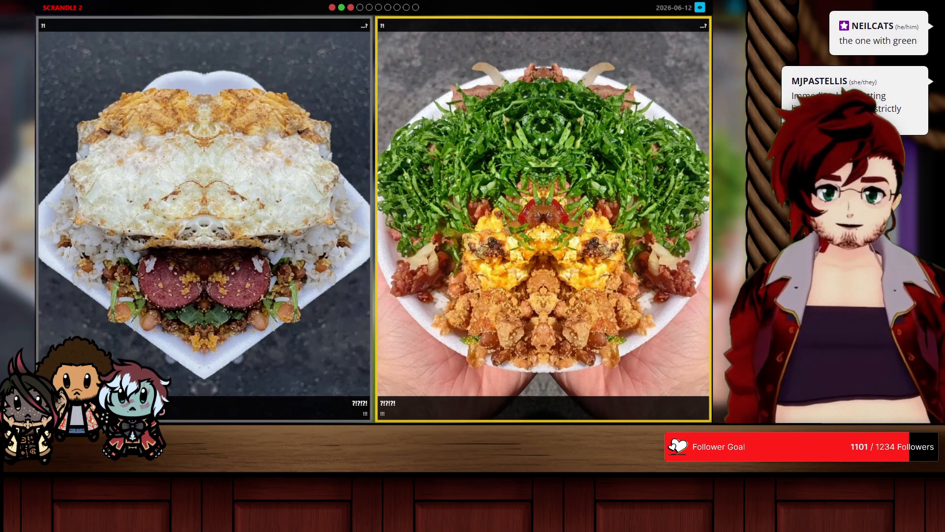
left_click(518, 197)
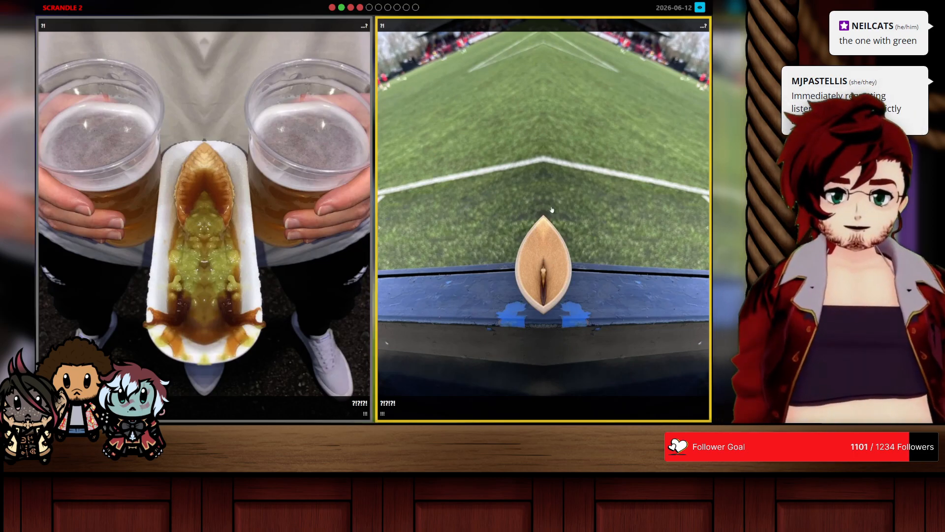
left_click(212, 212)
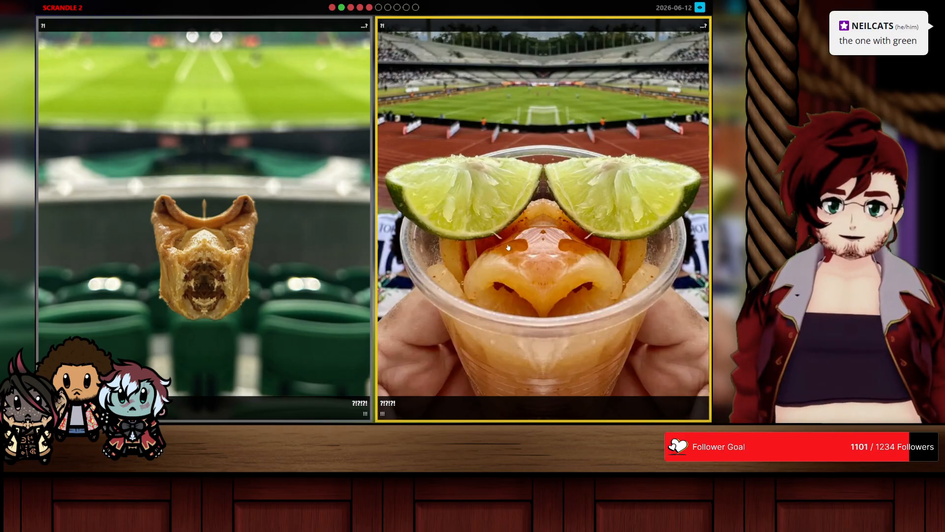
Step: Pick the lime-topped cup, the fried fish with pickles, the pizza slice, the stacked cups and the red slush in the remaining Scrandle rounds
left_click(517, 339)
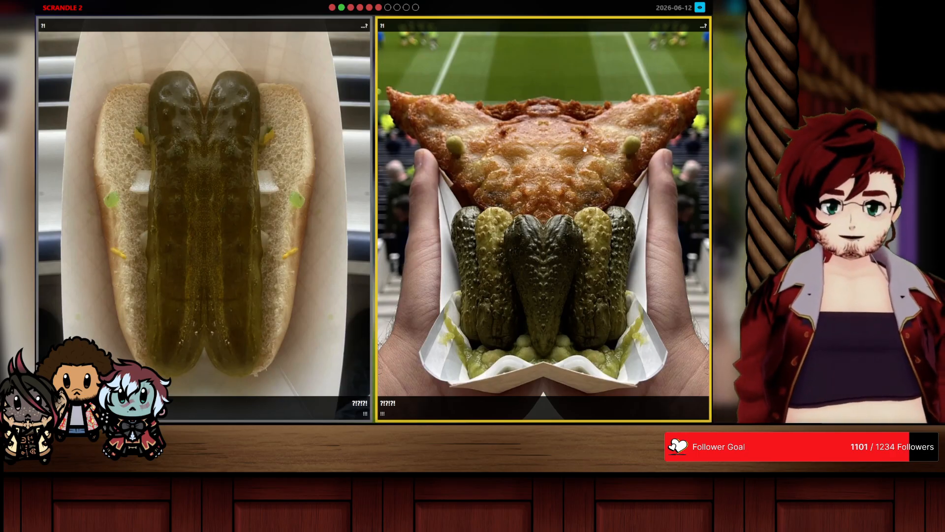
left_click(546, 284)
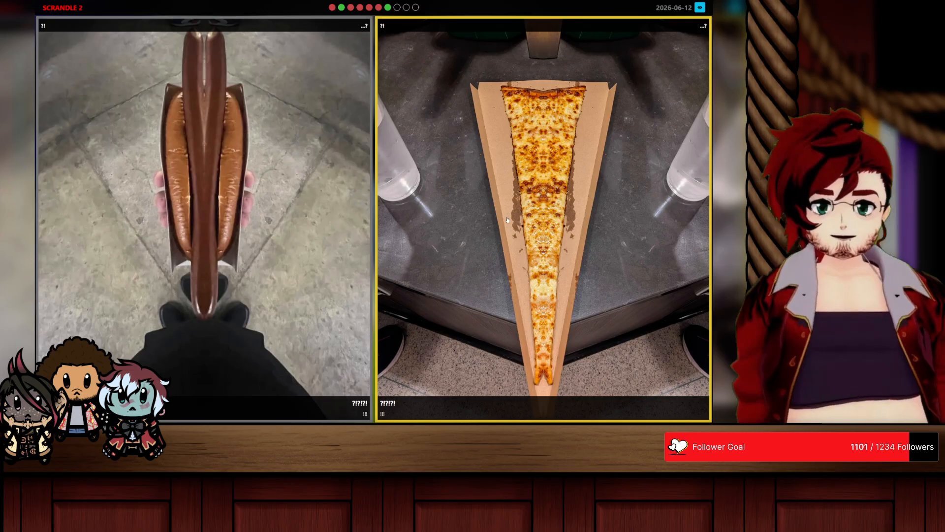
left_click(514, 157)
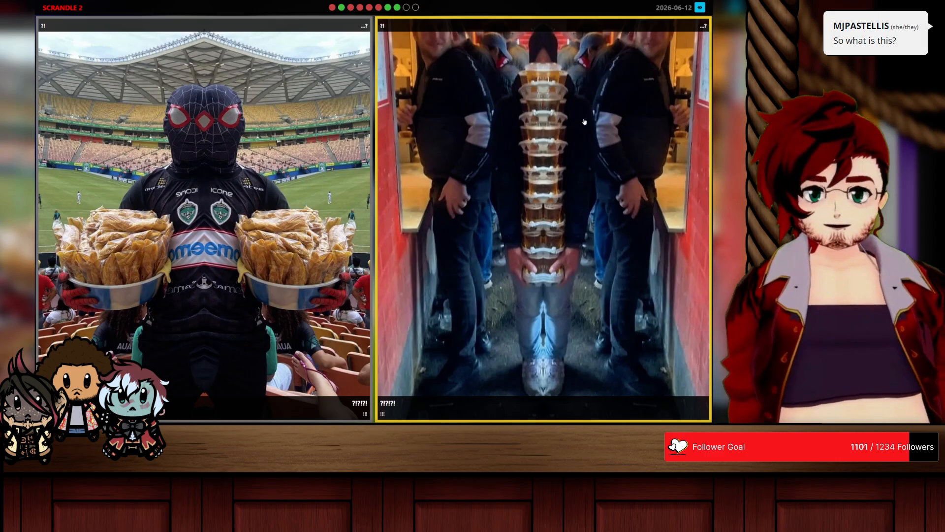
left_click(508, 171)
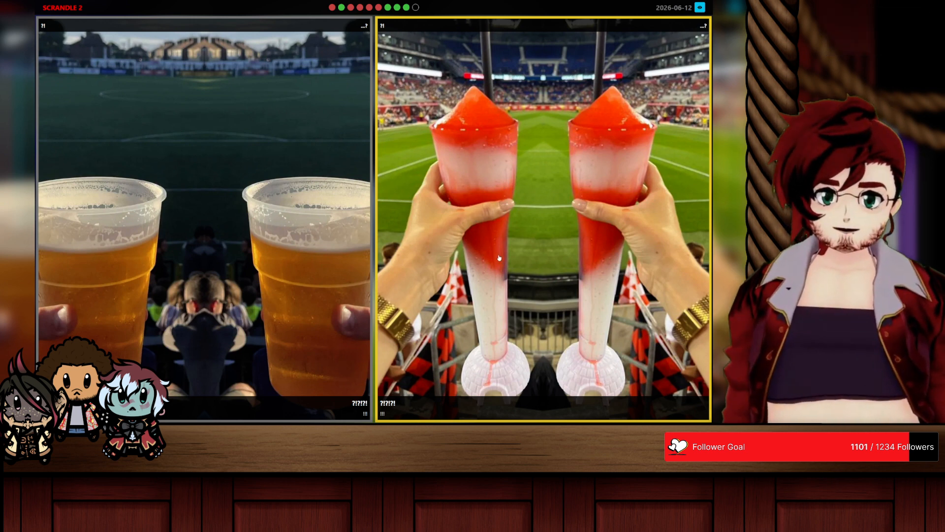
left_click(505, 270)
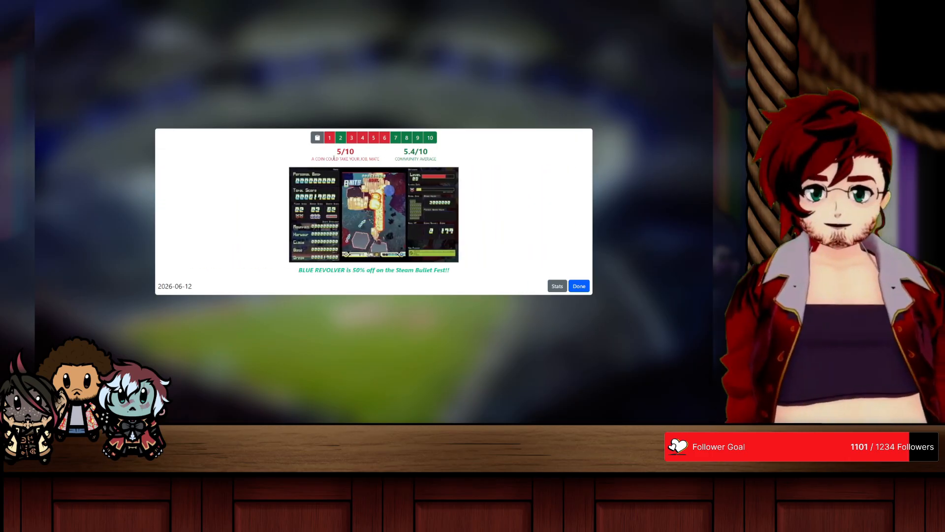
Step: Switch from Scrandle to Bandle, start the Daily Bandle and decline playing yesterday's puzzle
mouse_move(223, 3)
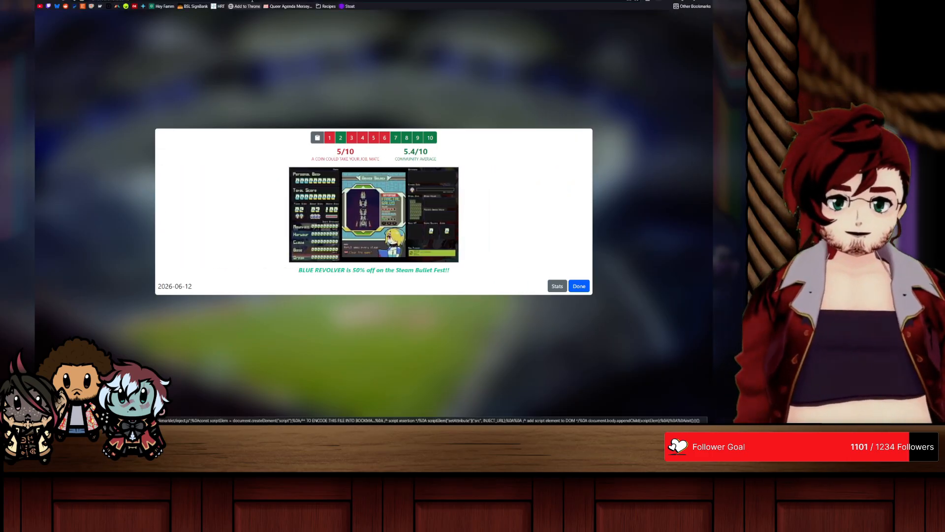
left_click(153, 4)
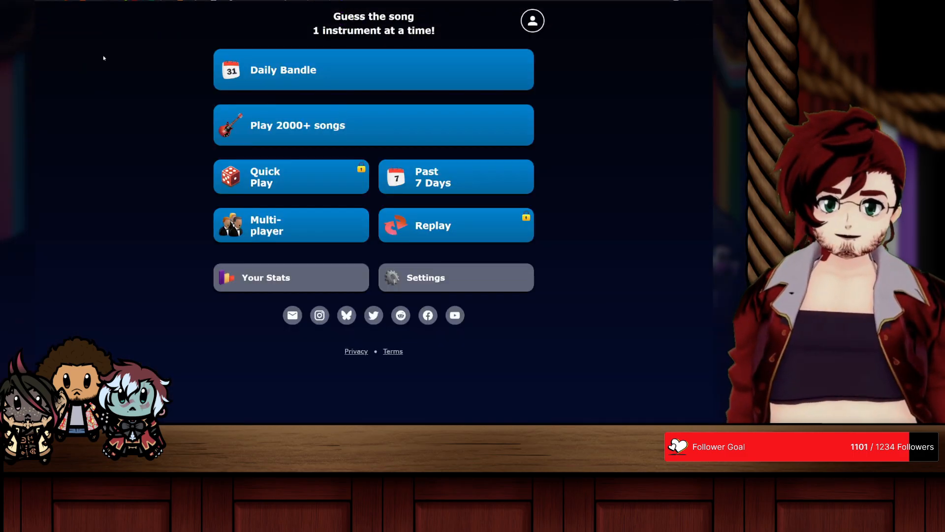
left_click(60, 3)
left_click(187, 114)
left_click(152, 3)
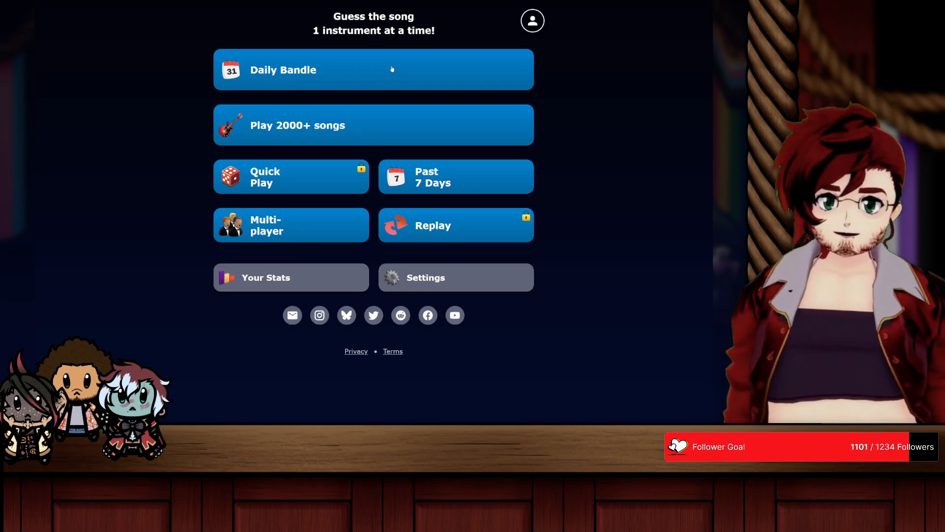
left_click(392, 69)
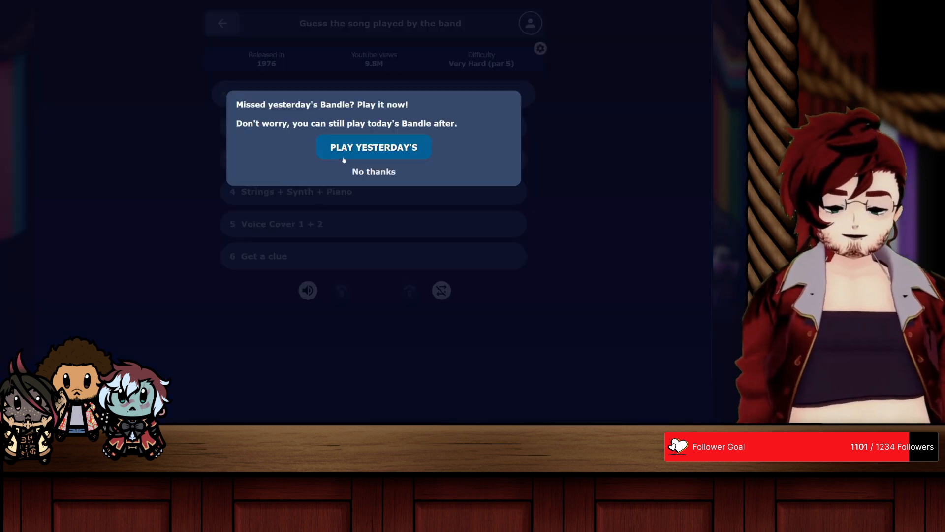
left_click(362, 172)
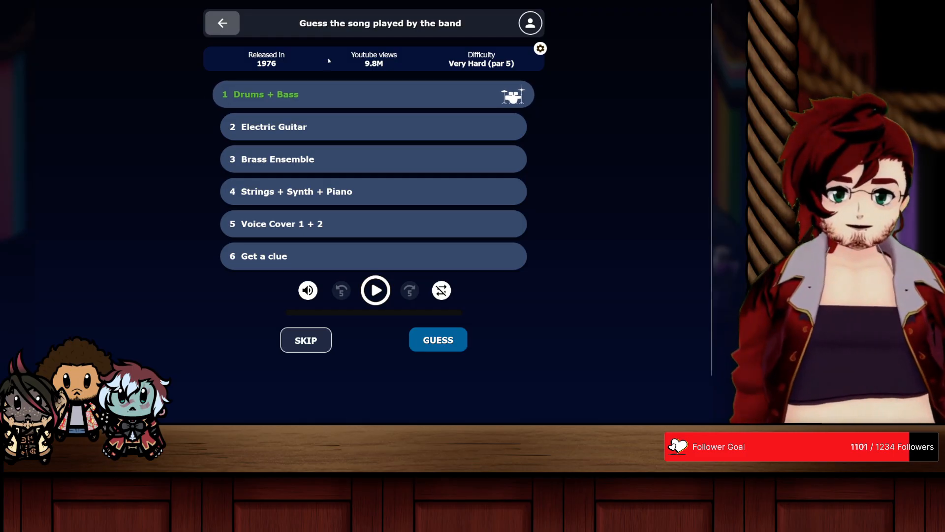
Step: Search for "ramones" and guess Ramones - Blitzkrieg Bop for the Drums + Bass round
left_click(327, 87)
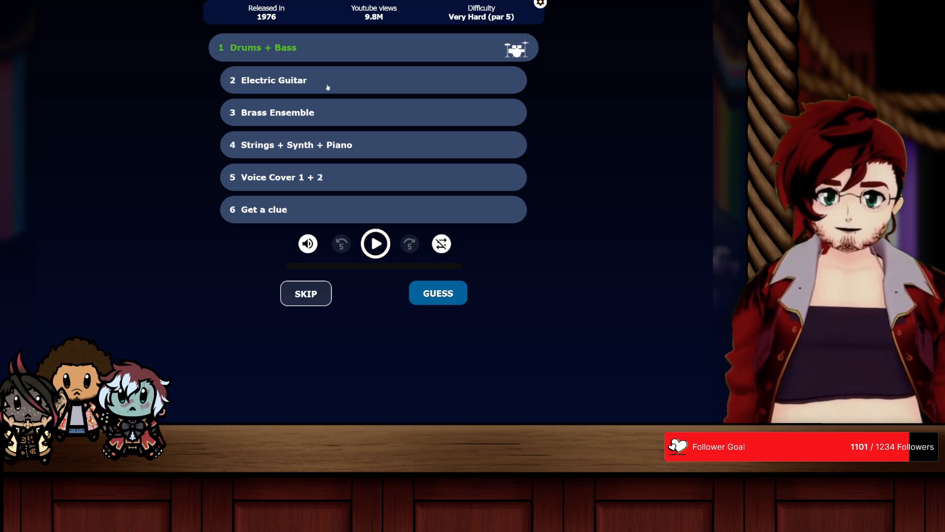
left_click(439, 296)
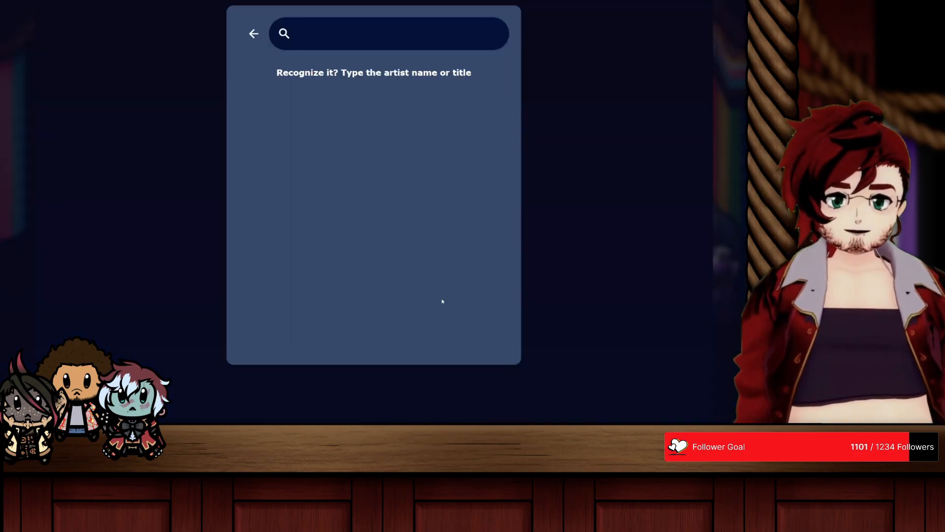
type("ramones")
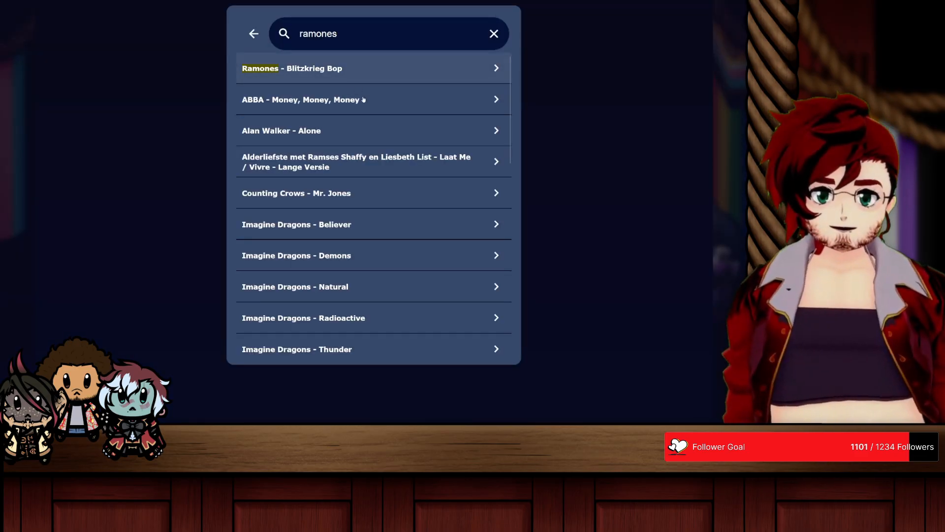
left_click(338, 79)
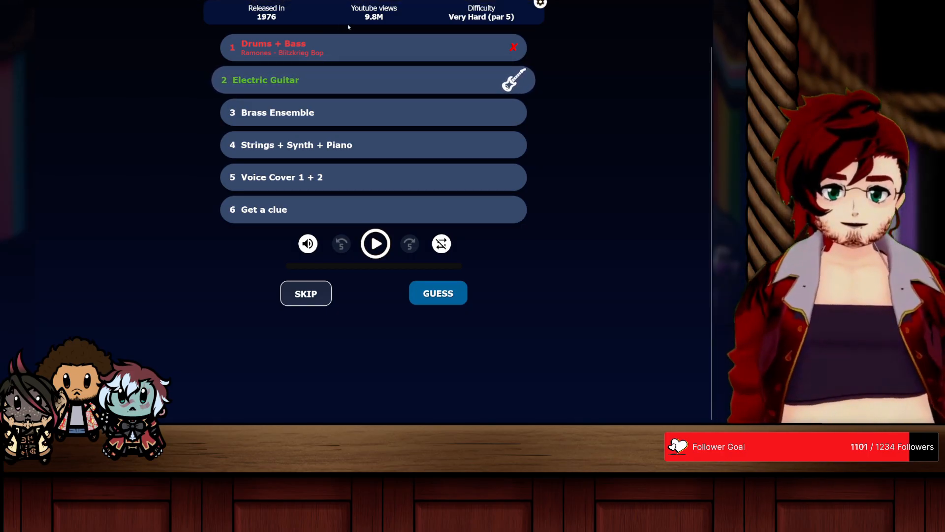
Step: Skip the Electric Guitar round without guessing a song
double_click(374, 17)
left_click(172, 115)
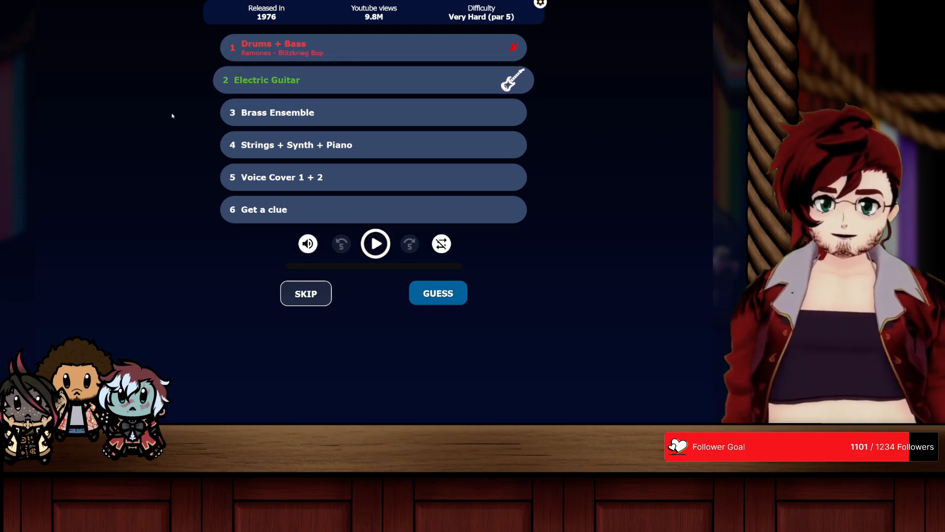
left_click(306, 295)
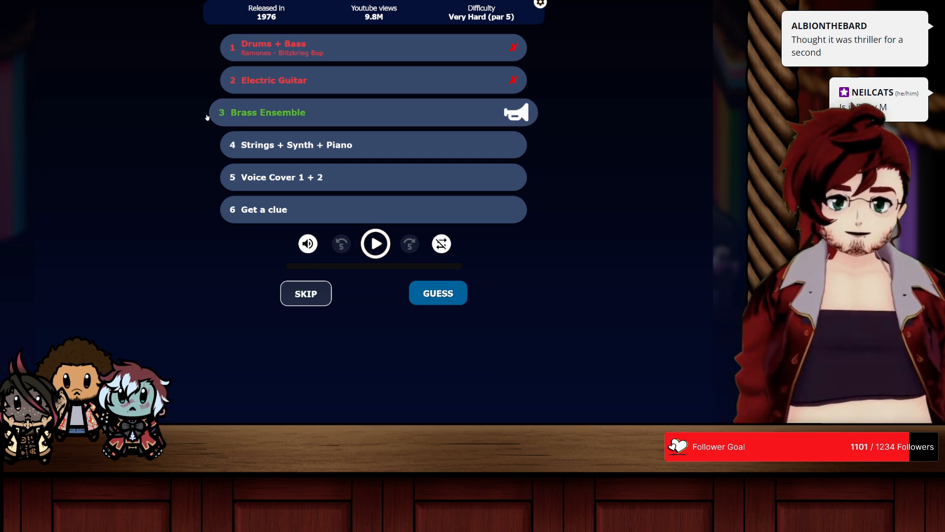
Step: Look up "boney m" and "daddy cool", and guess Boney M. - Daddy Cool for the Brass Ensemble round
left_click(448, 293)
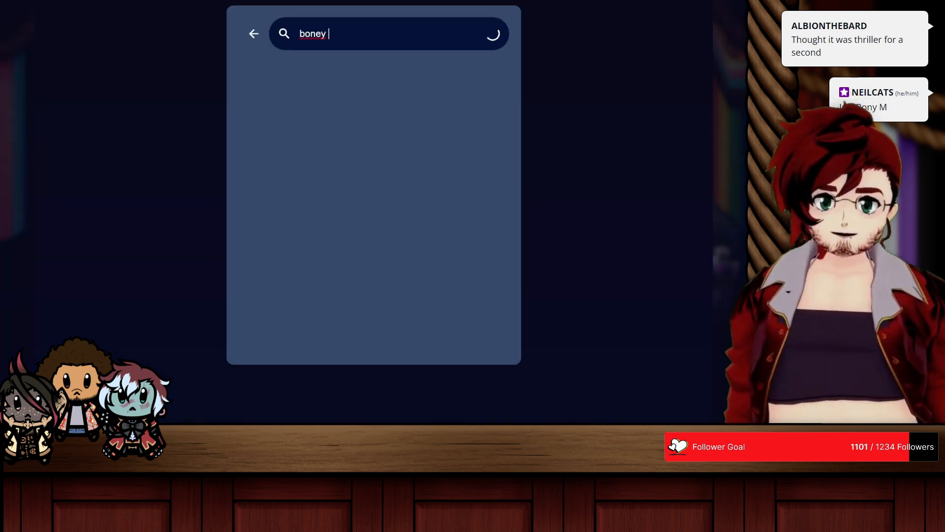
type("m")
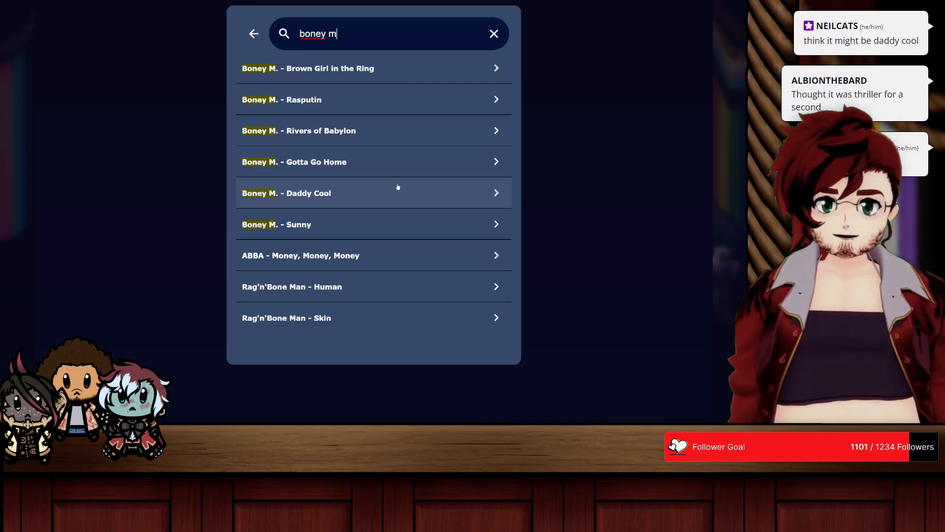
key("ctrl+a")
type("da")
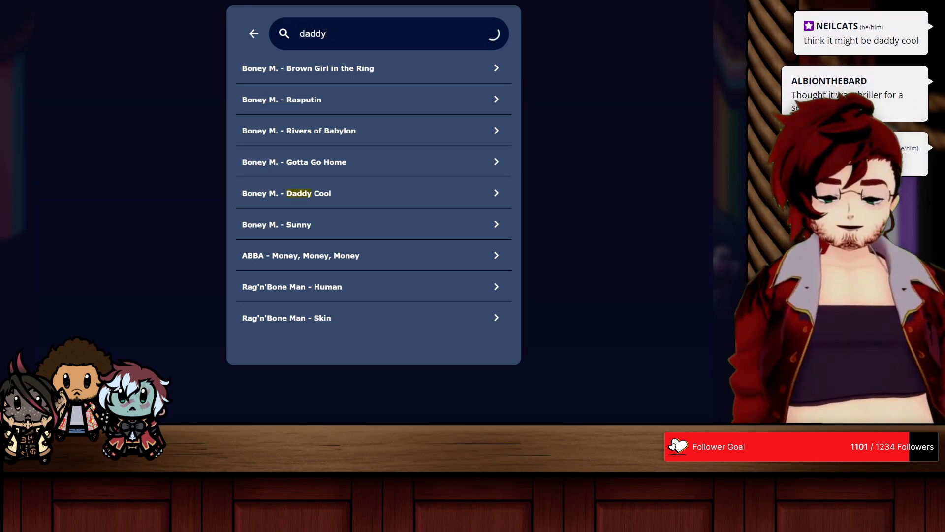
type("ddy cool")
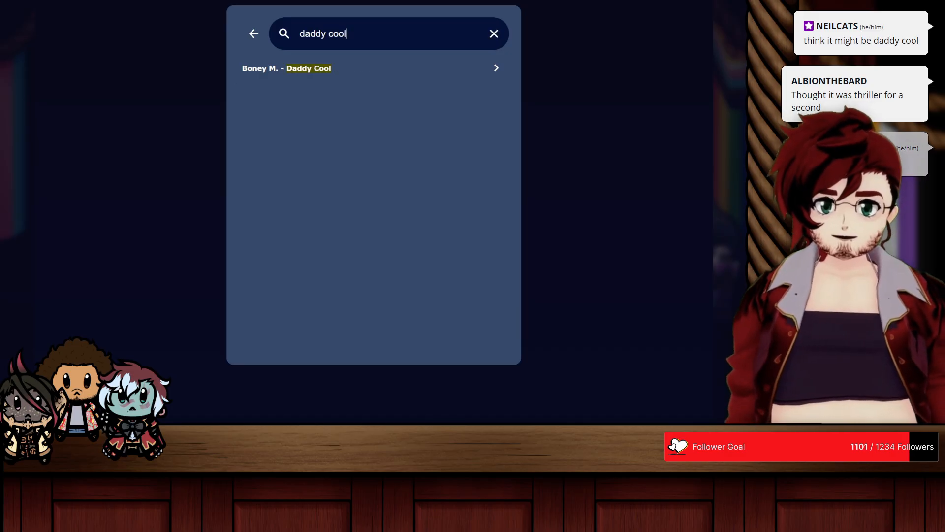
left_click(327, 69)
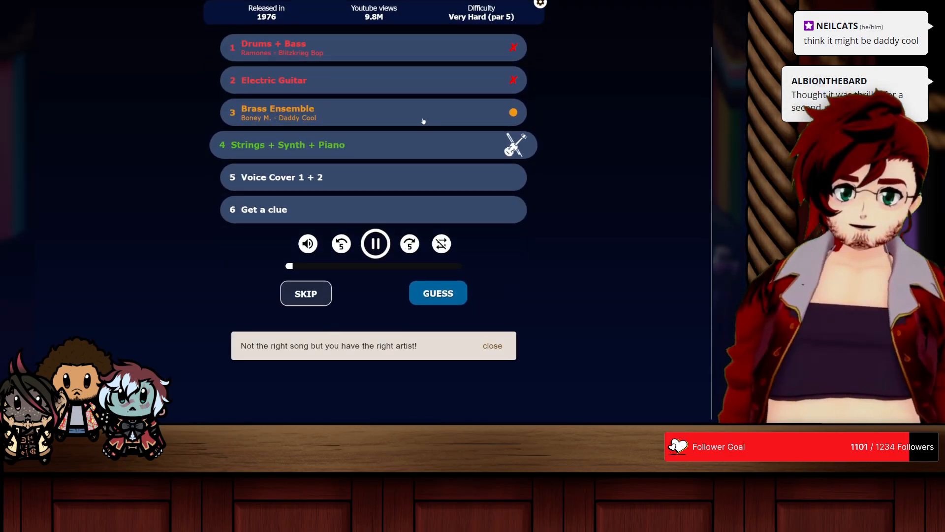
Step: Guess Boney M. - Sunny for the Strings + Synth + Piano round and close the result message without sharing it
scroll(522, 148, "up", 1)
scroll(555, 154, "down", 1)
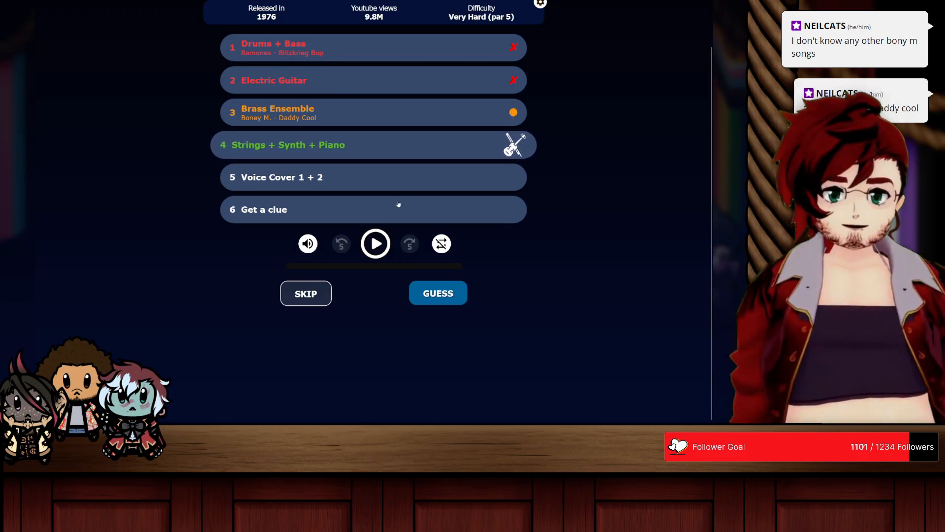
left_click(441, 301)
type("boney m")
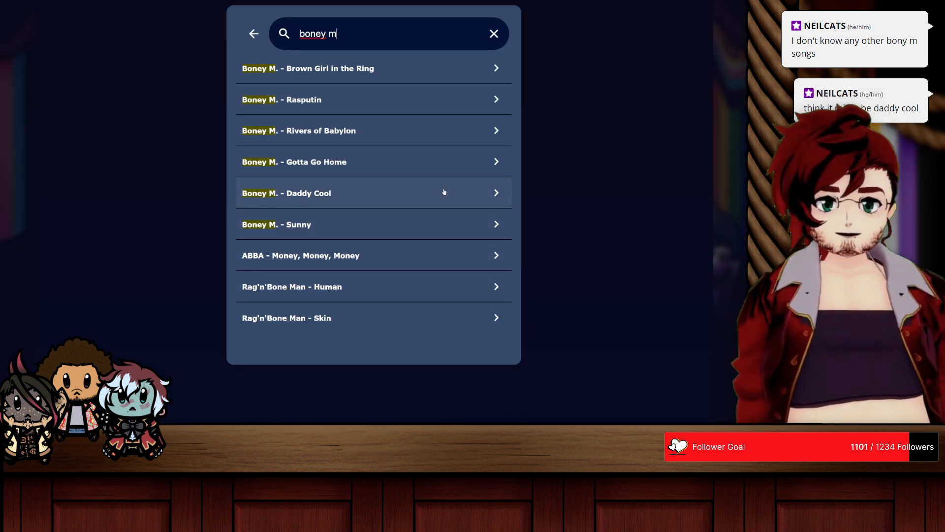
left_click(252, 225)
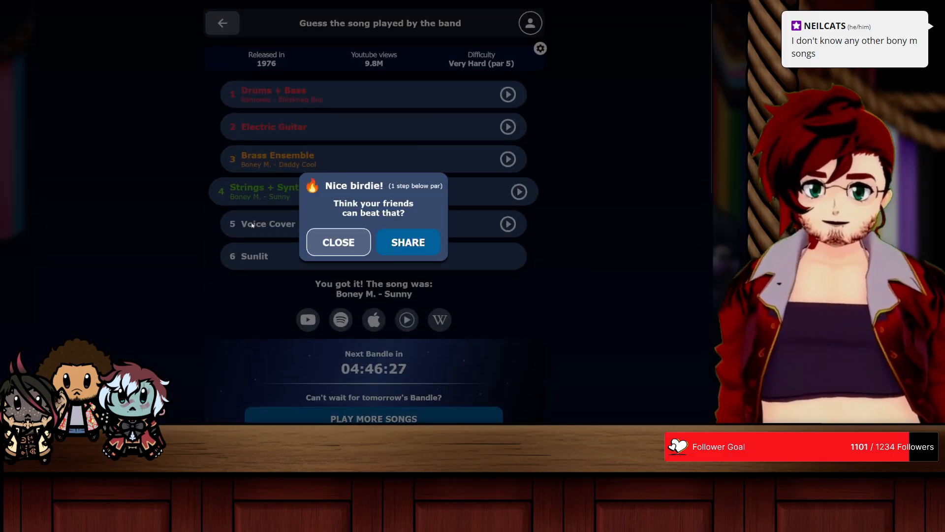
left_click(328, 243)
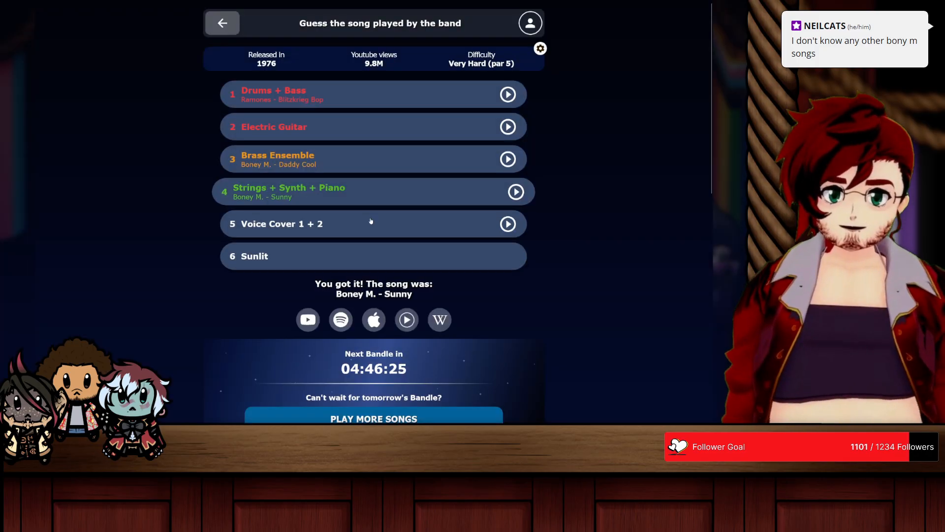
left_click(375, 222)
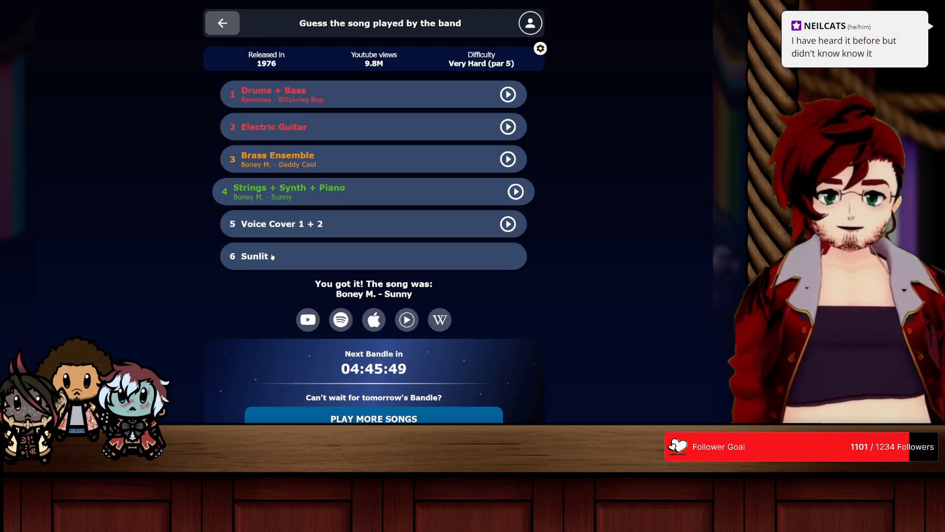
Step: Open TimeGuessr in a new browser tab and try to start its daily game again
mouse_move(223, 2)
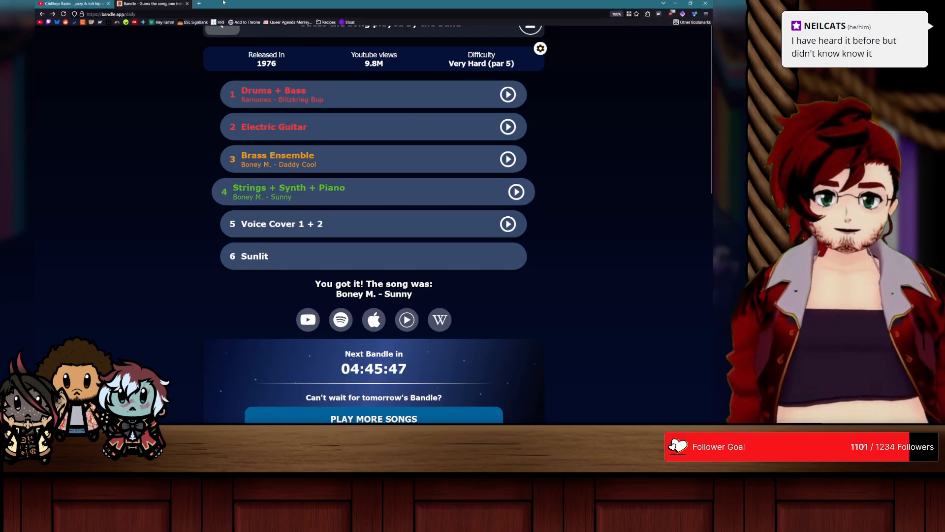
left_click(195, 6)
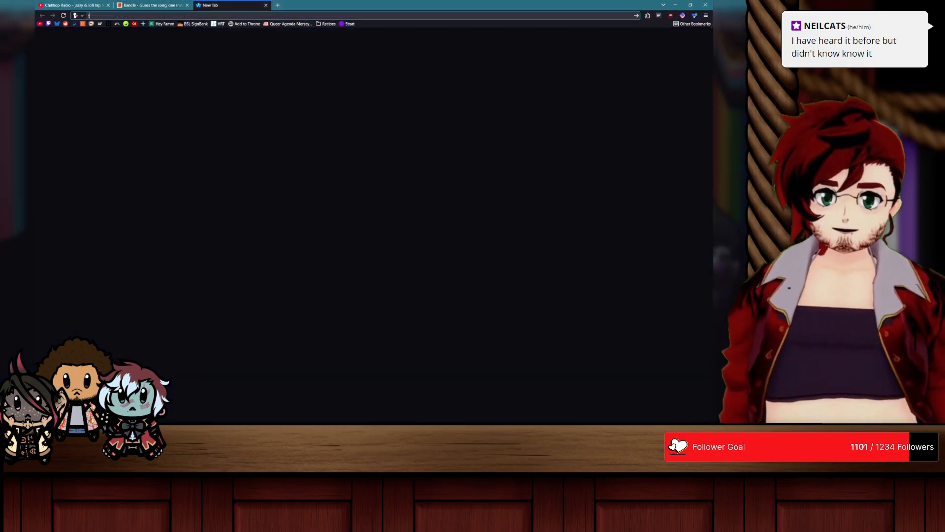
type("timeguessr.com/")
key("Return")
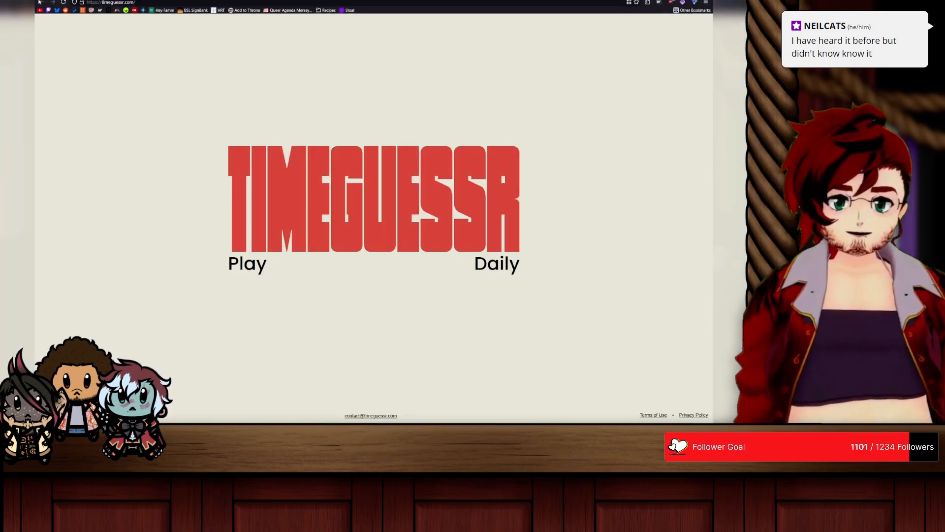
left_click(74, 4)
key("space")
left_click(150, 5)
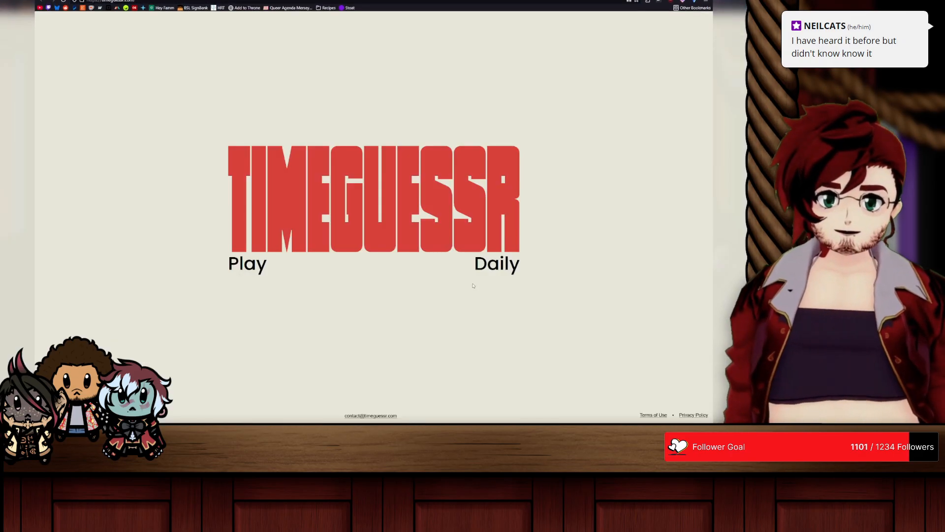
left_click(249, 263)
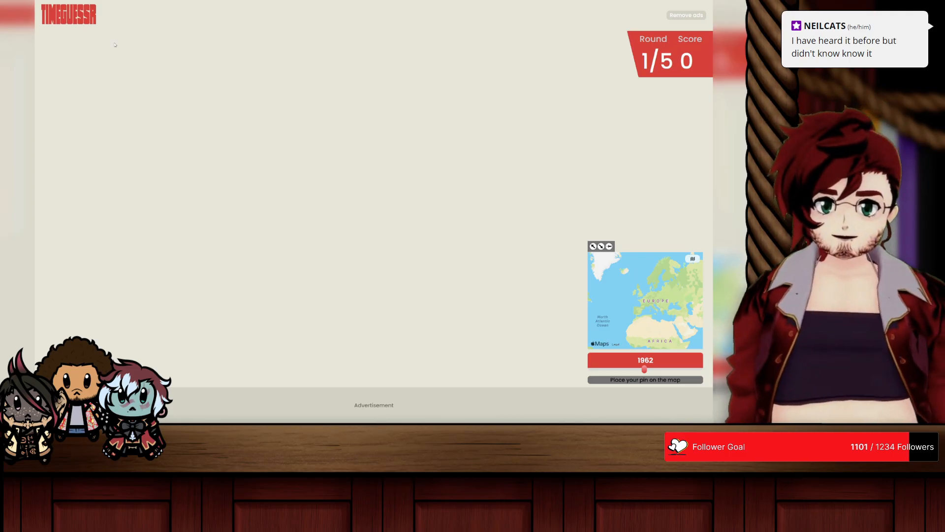
Step: Search the web for "poopdle", open the Poople word game from the results and dismiss its instructions
left_click(153, 16)
type("poopdle")
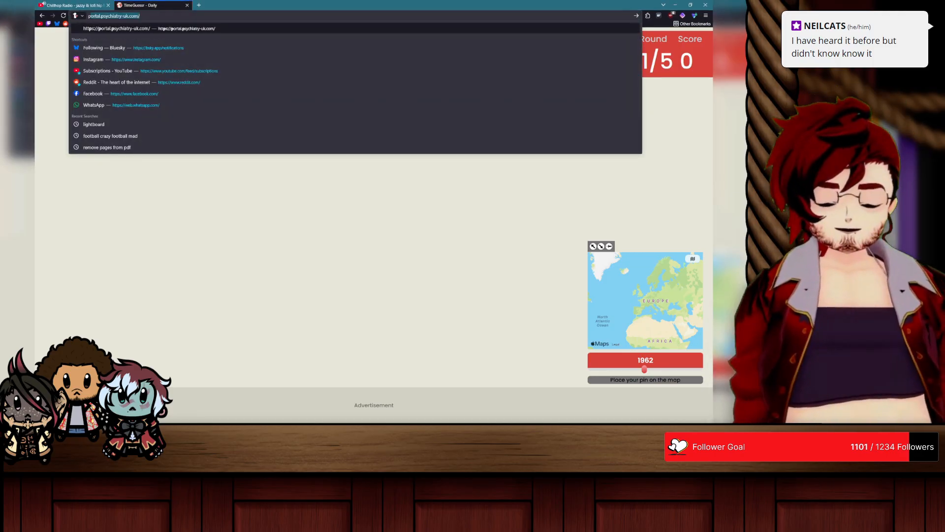
key("Return")
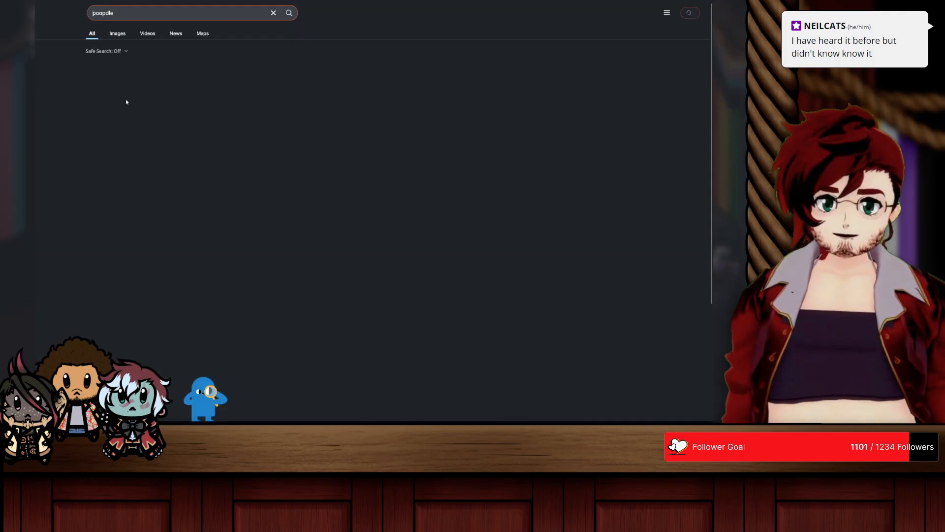
left_click(114, 102)
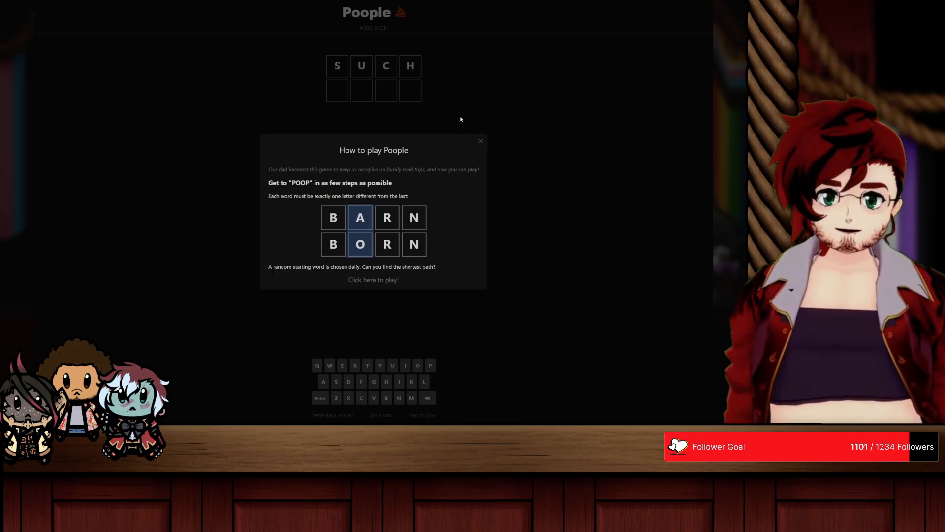
left_click(372, 280)
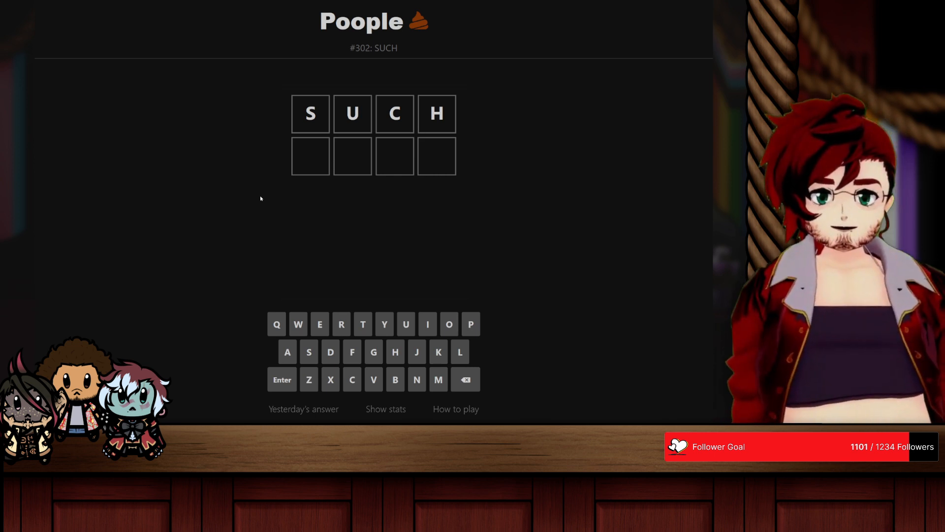
Step: Extend the word ladder from SUCH with the words SUCK, PUCK and POCK
type("spuc")
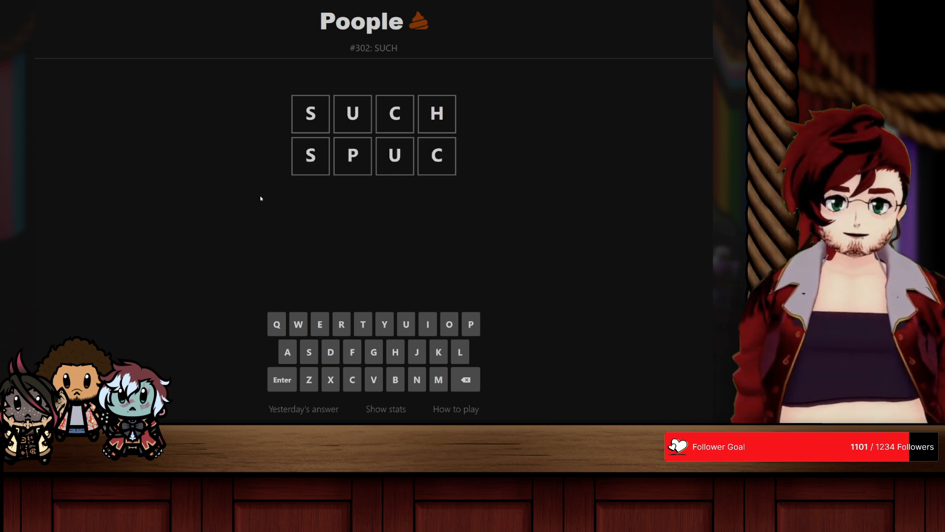
key("BackSpace")
key("BackSpace")
key("BackSpace")
type("uck")
key("Return")
type("puck")
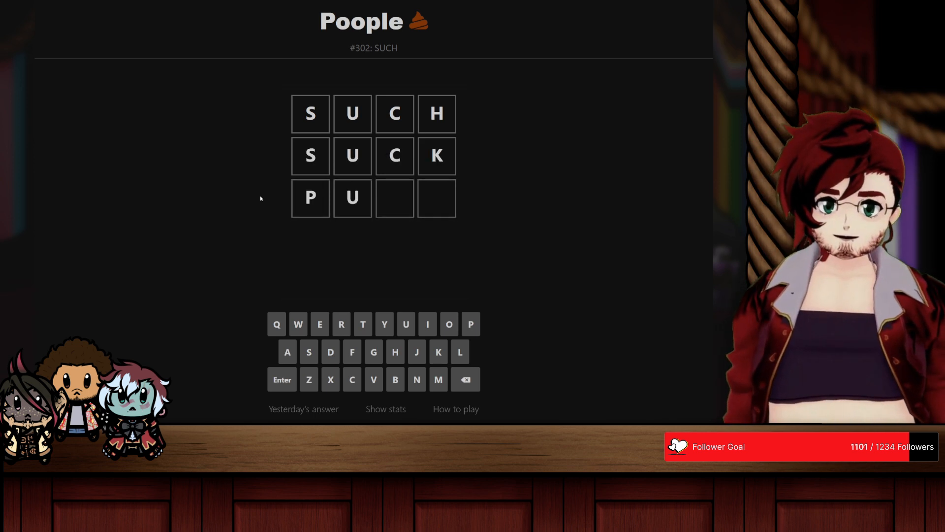
key("Return")
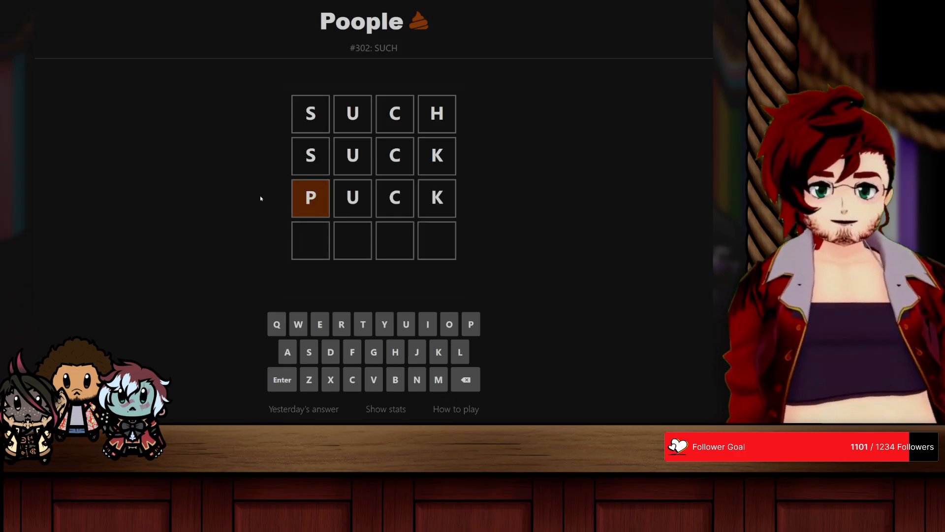
type("poc")
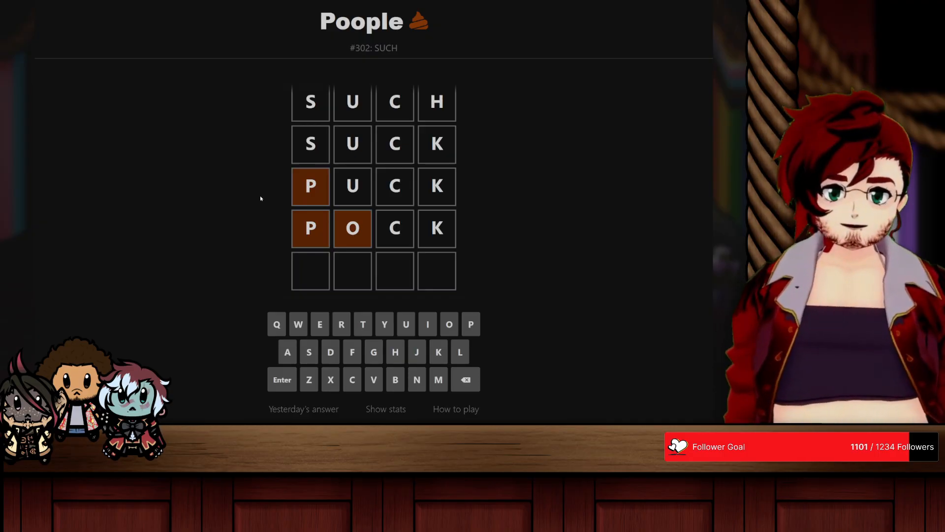
type("po")
key("Return")
key("BackSpace")
key("BackSpace")
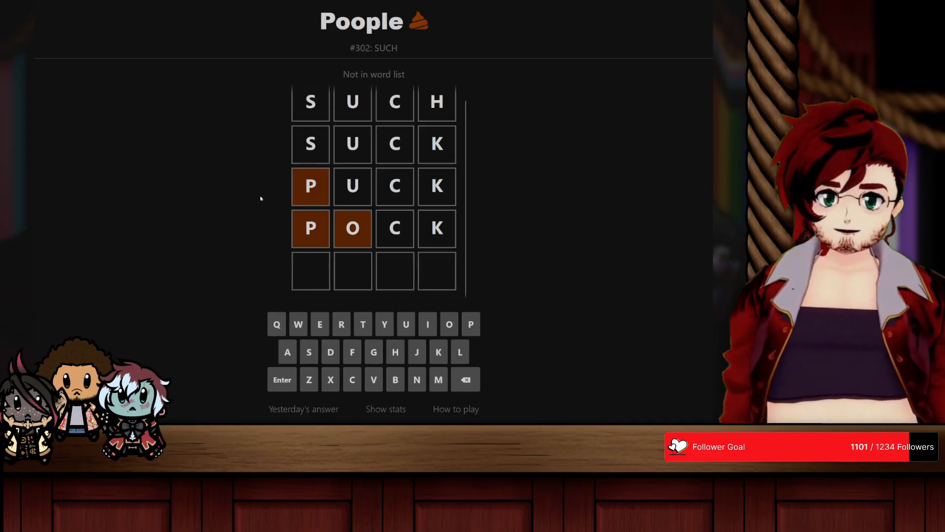
Step: Continue the word ladder after POCK with PICK, PINK and PINT
type("pi")
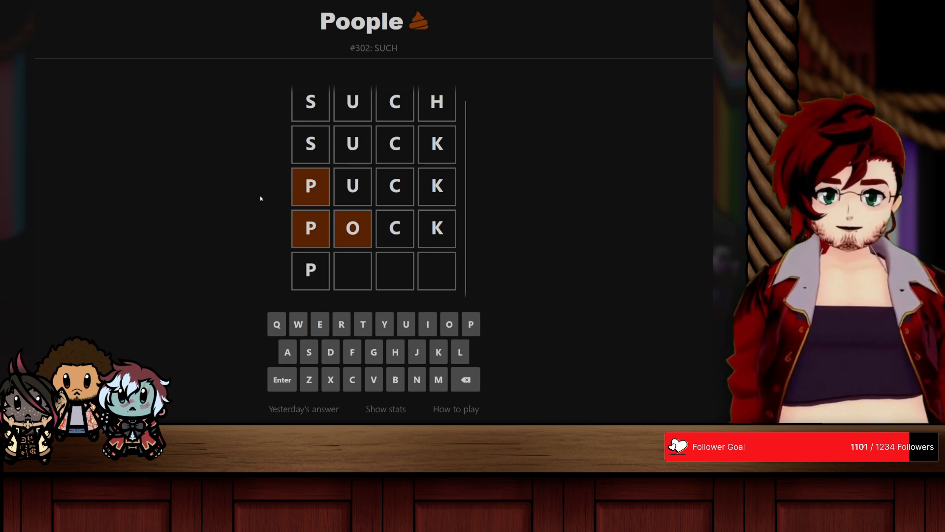
key("BackSpace")
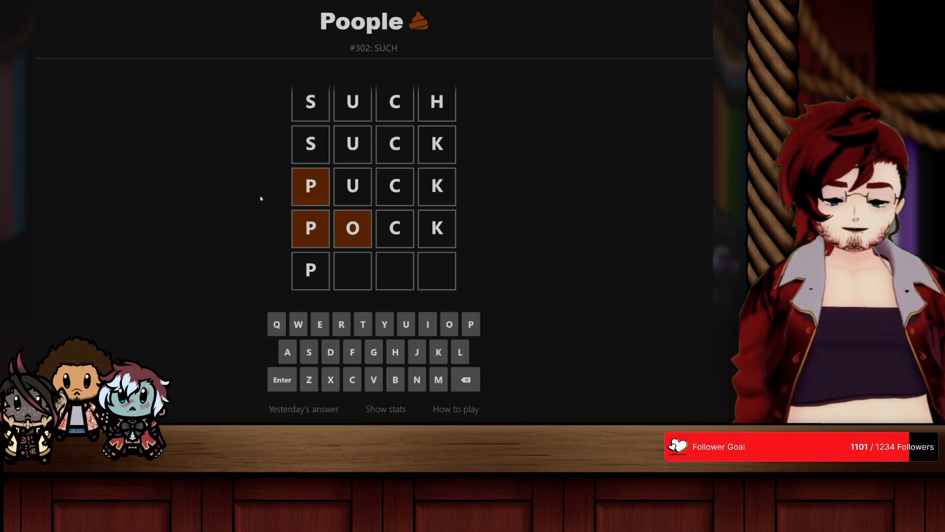
type("in")
key("BackSpace")
type("ck")
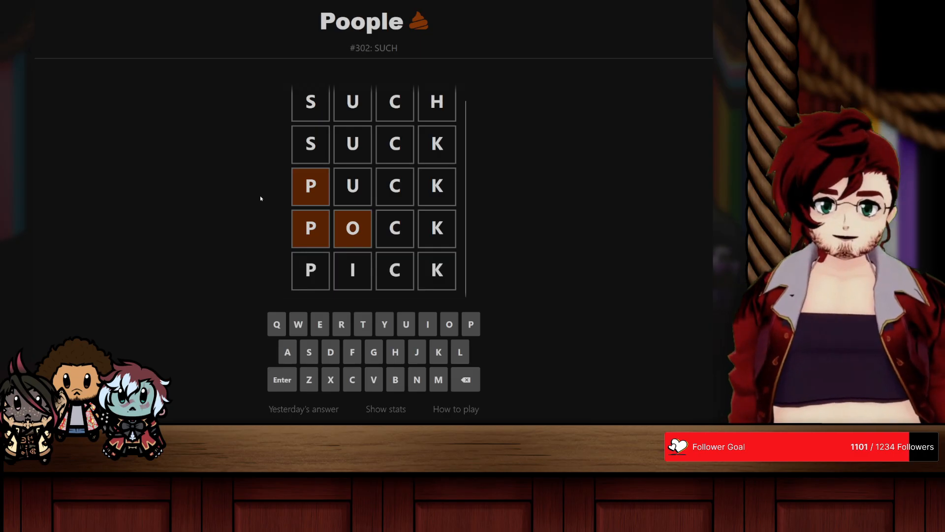
key("Return")
type("pink")
key("Return")
type("pint")
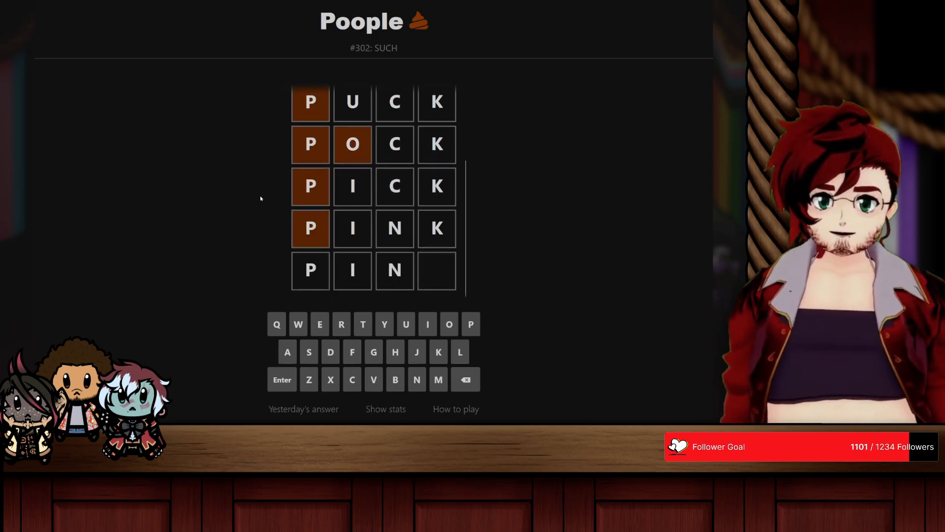
key("Return")
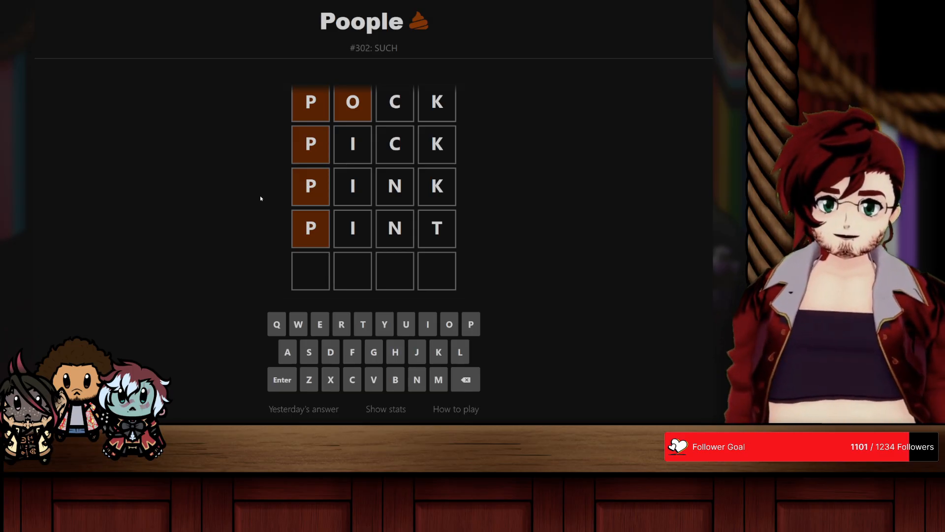
Step: Try PONT and PINP as the next word after PINT
type("pont")
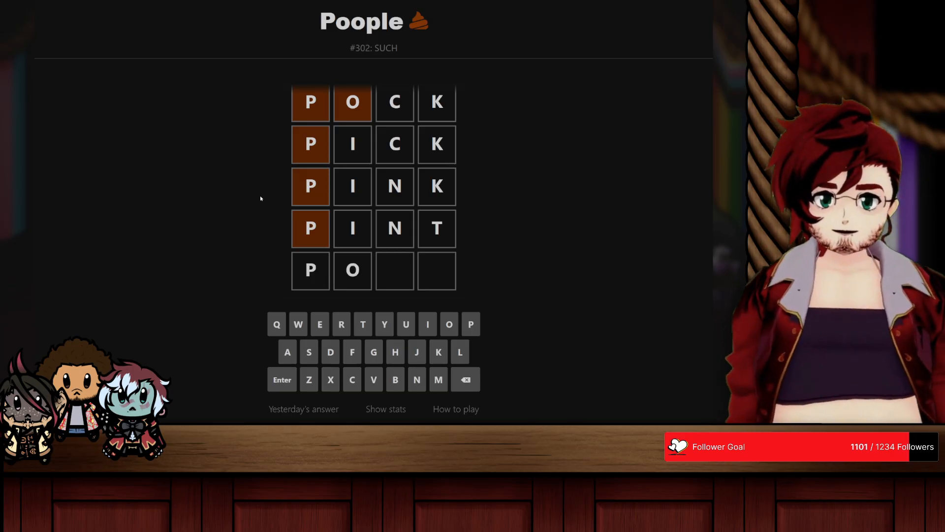
key("Return")
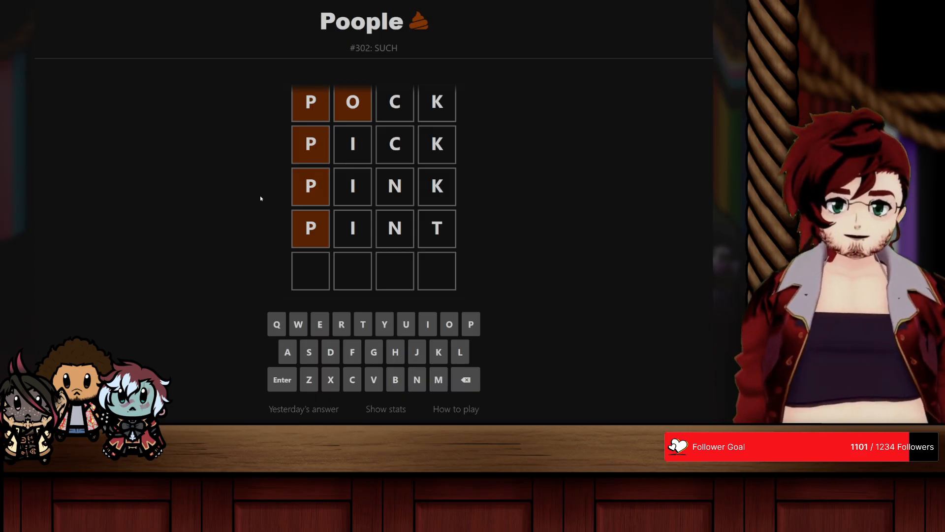
type("pinp")
key("Return")
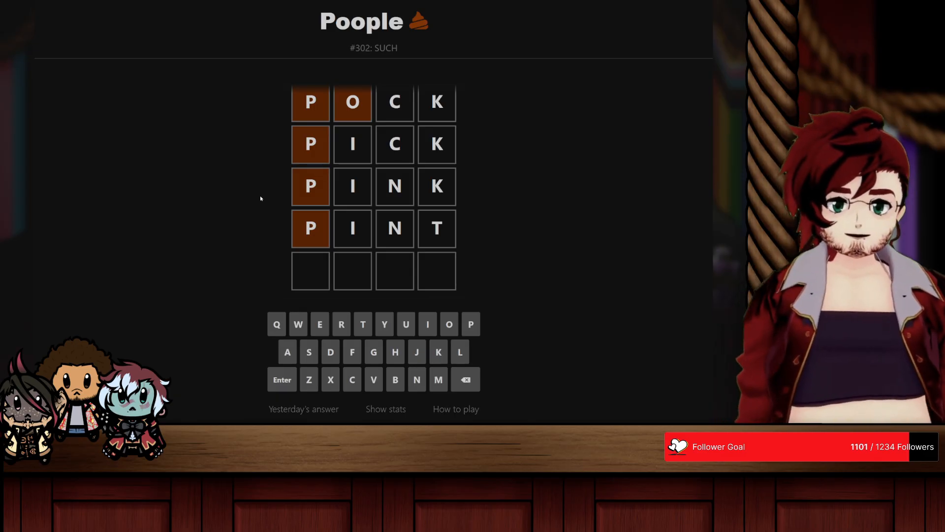
type("p")
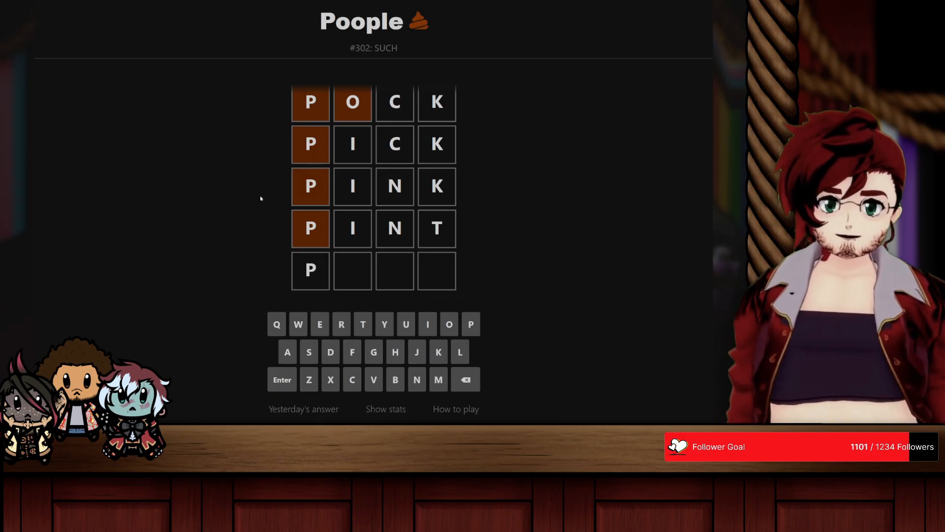
type("in")
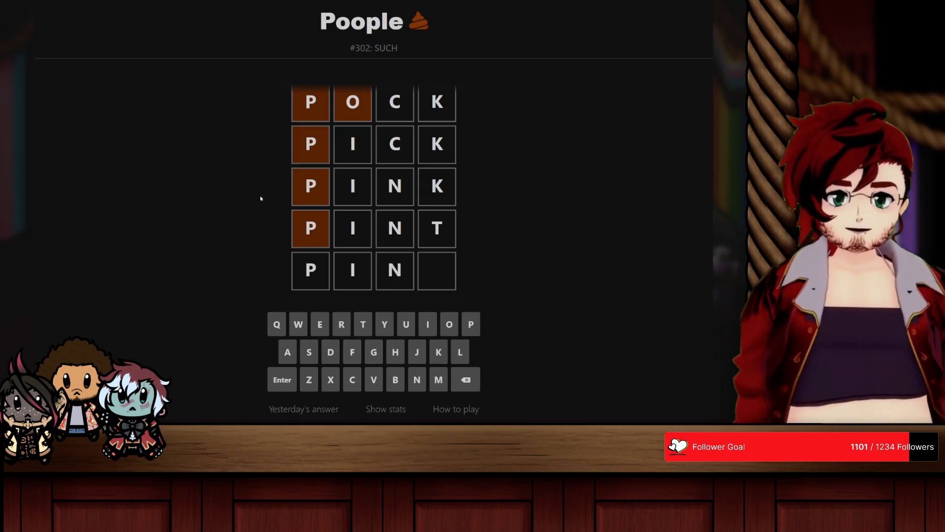
type("s")
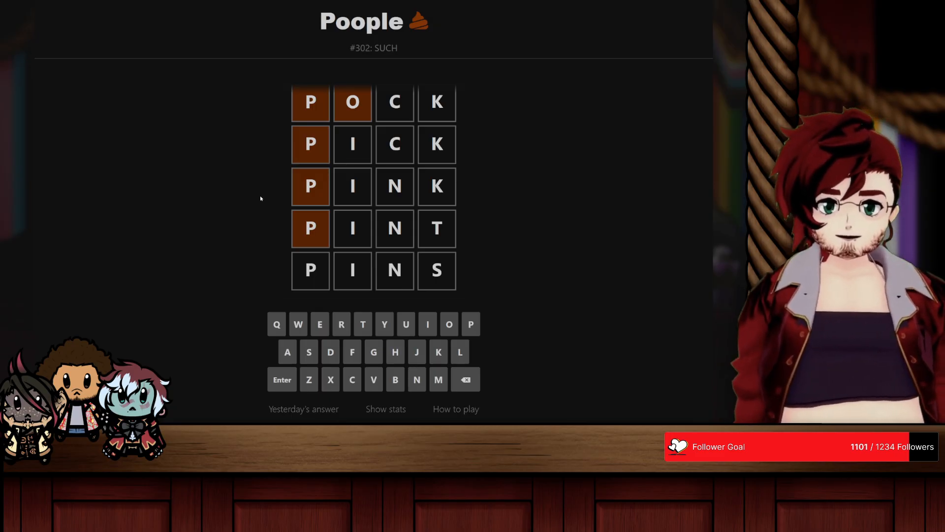
key("BackSpace")
key("BackSpace")
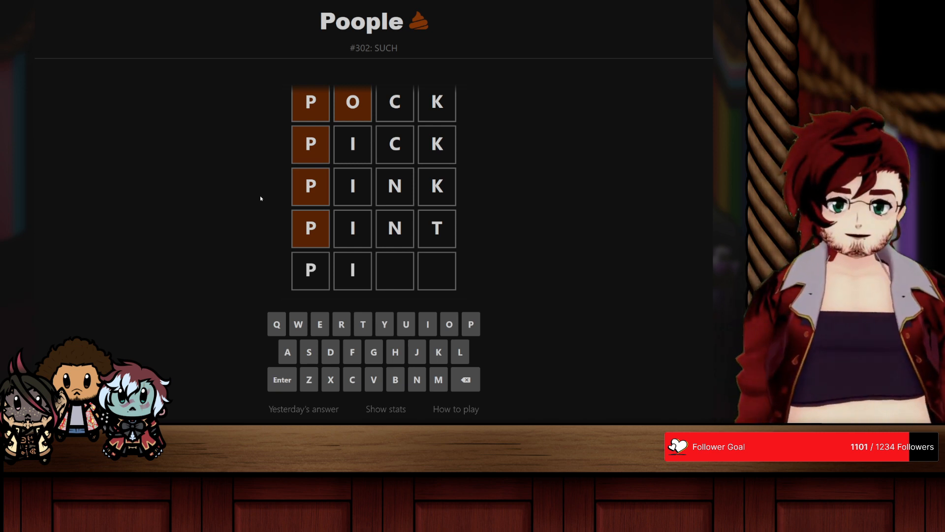
key("BackSpace")
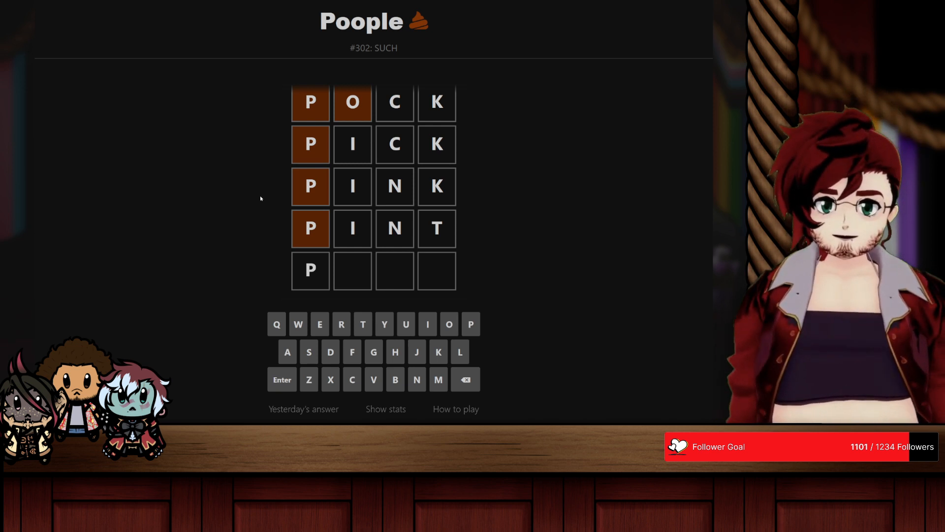
key("BackSpace")
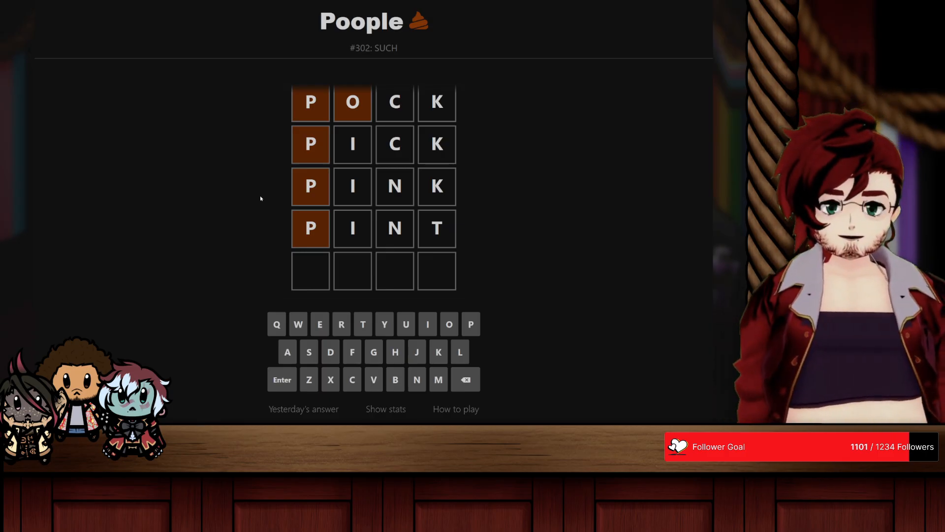
Step: Try PIOT as the next word in the ladder after PINT
type("pin")
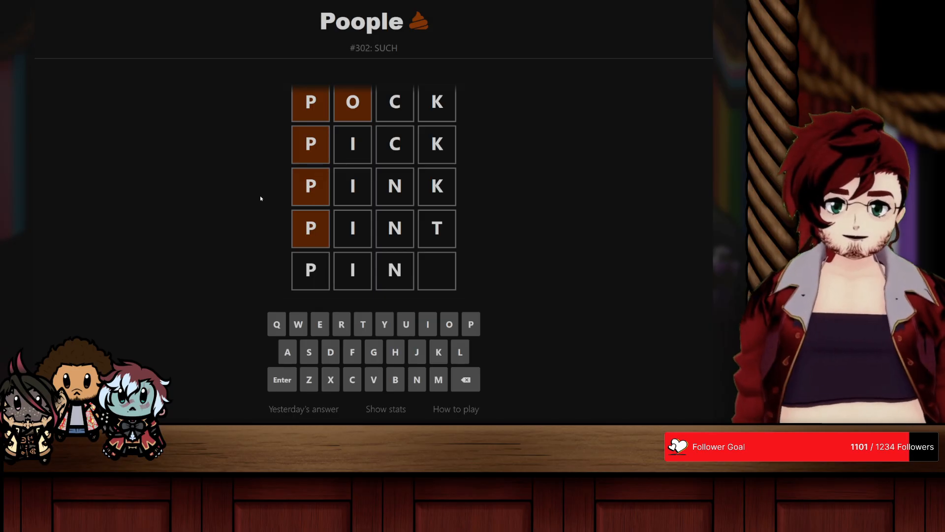
key("BackSpace")
type("op")
key("BackSpace")
type("t")
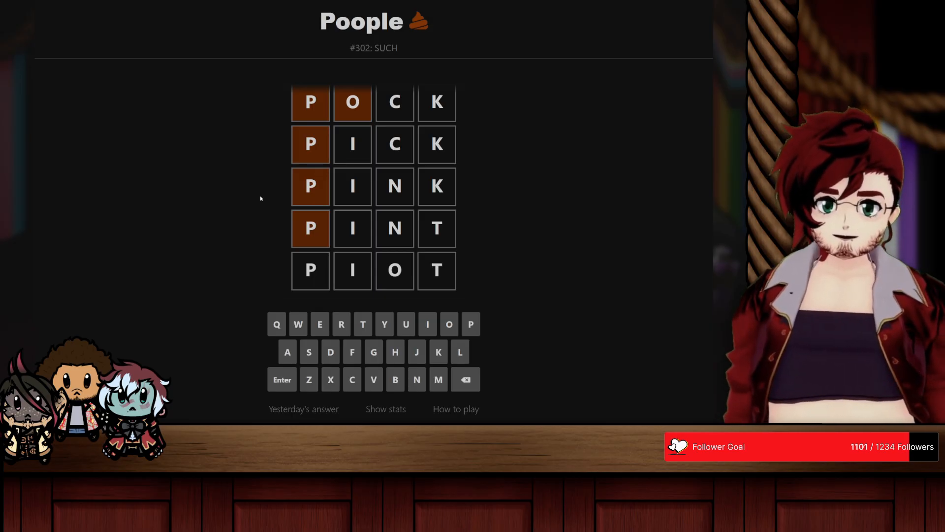
key("Return")
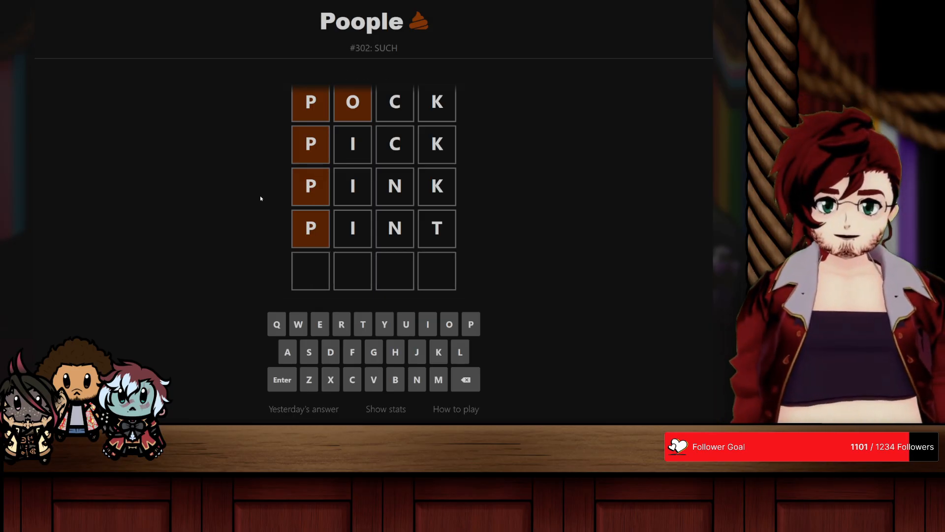
Step: Continue the word ladder after PINT with PING and PONG
type("pi")
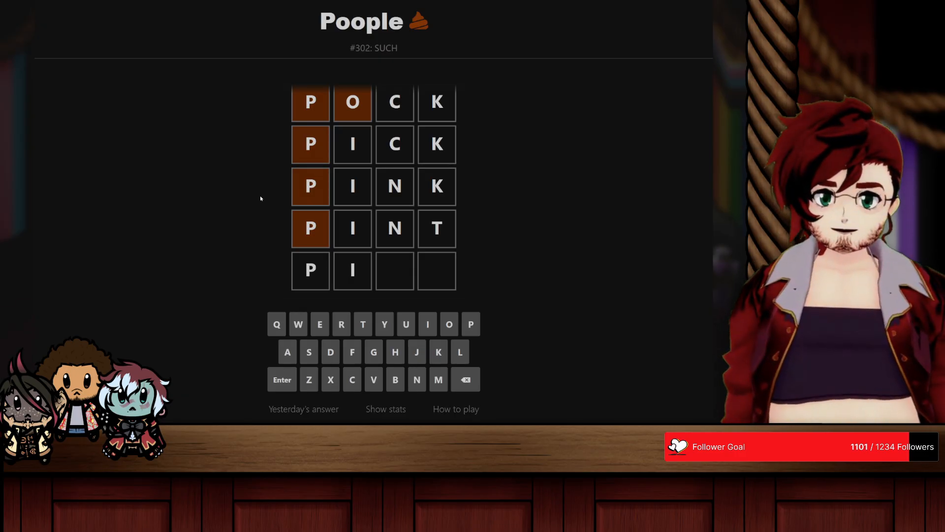
type("nk")
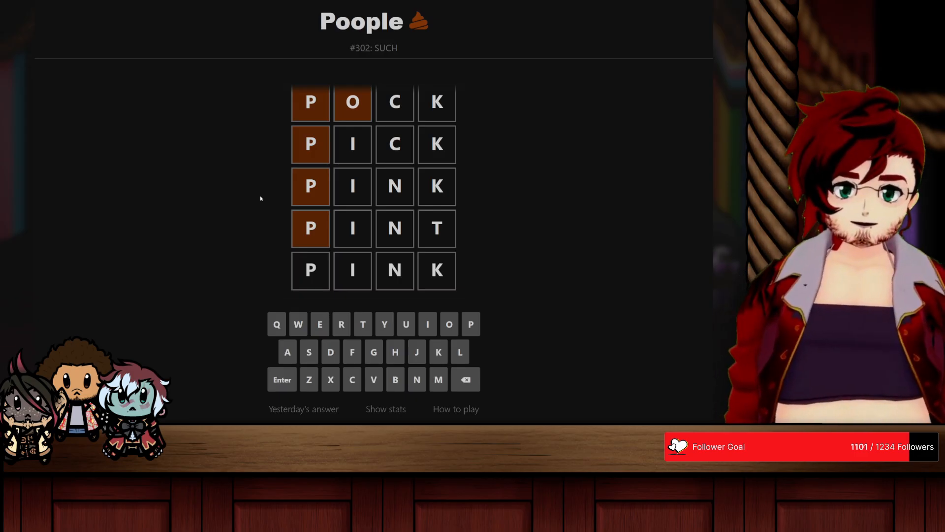
key("BackSpace")
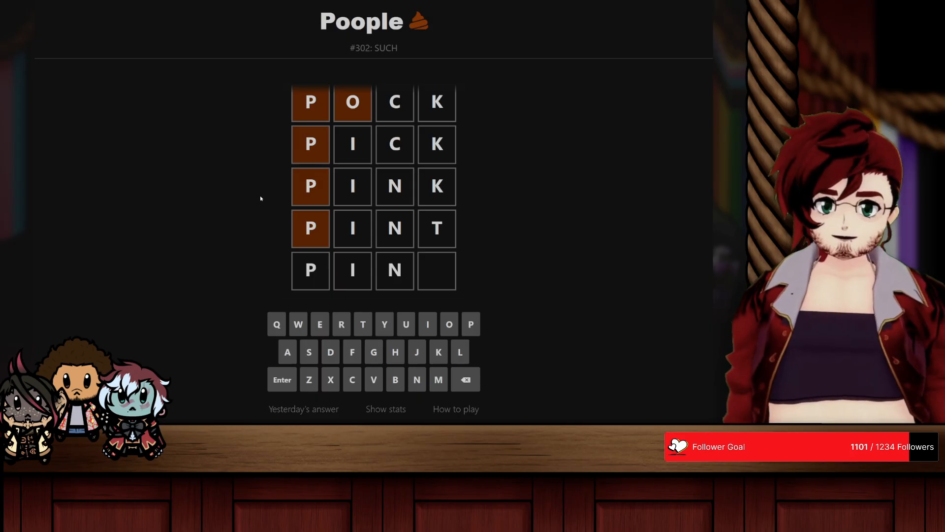
type("g")
key("Return")
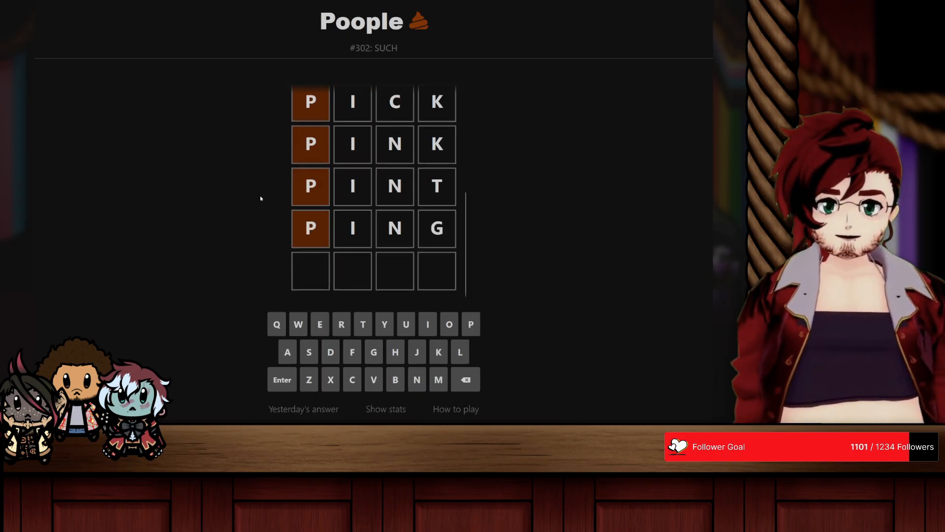
type("pong")
key("Return")
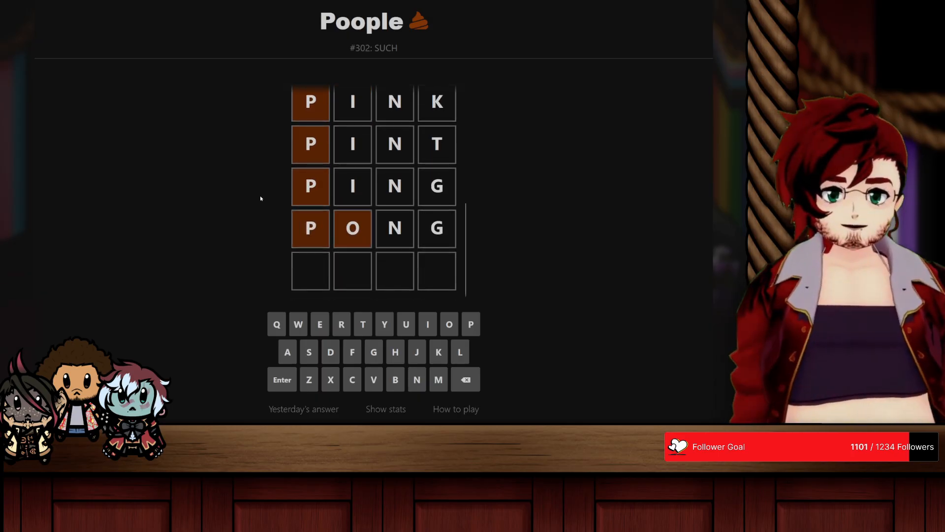
Step: Try POOG as the word following PONG, and enter POND instead
type("poog")
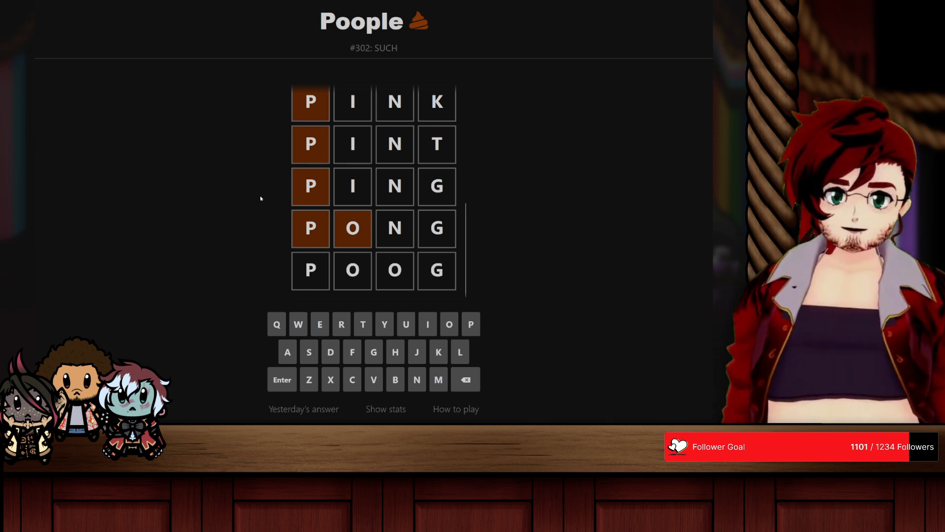
key("Return")
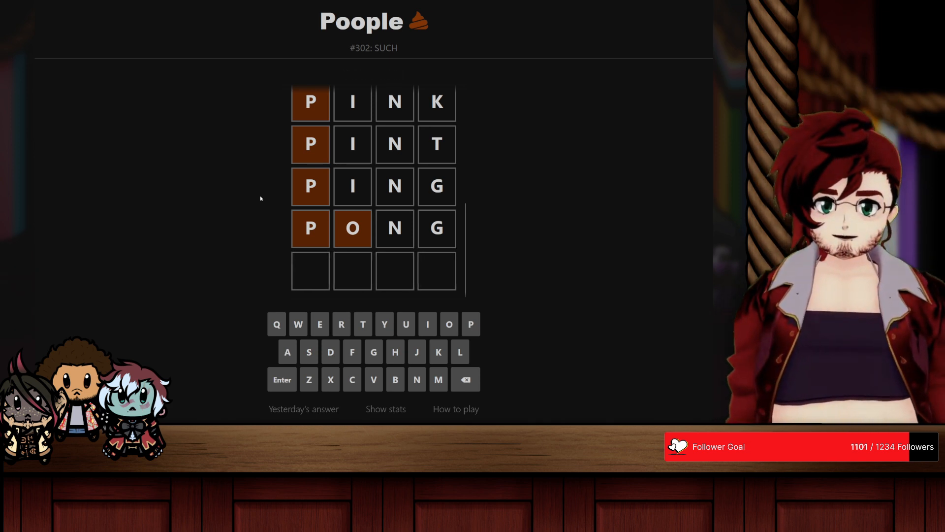
type("ponp")
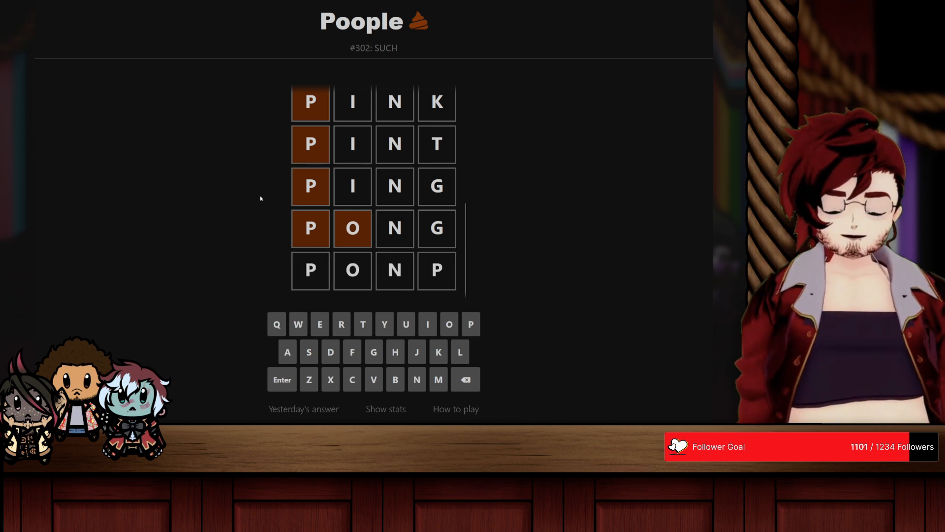
key("BackSpace")
type("d")
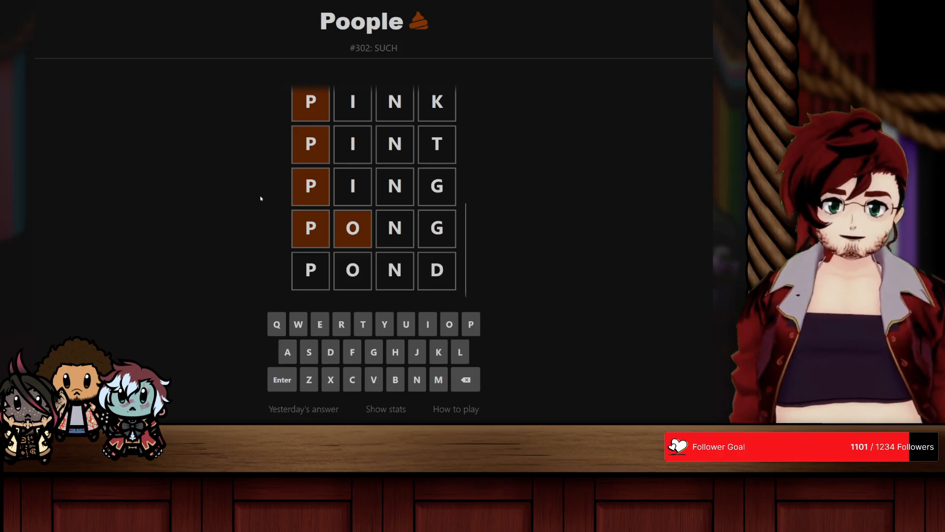
key("Return")
Step: Try POOD and POUD as the next word in the ladder after POND
type("pood")
key("Return")
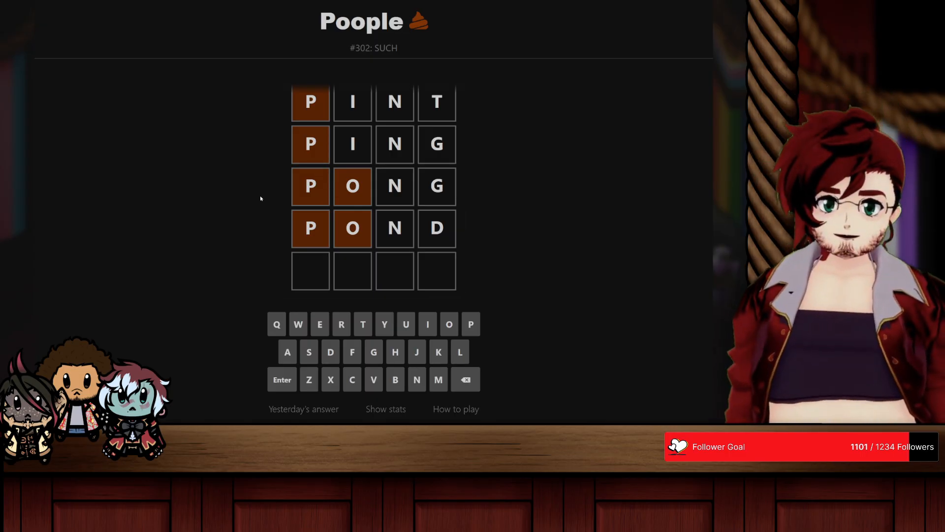
type("poud")
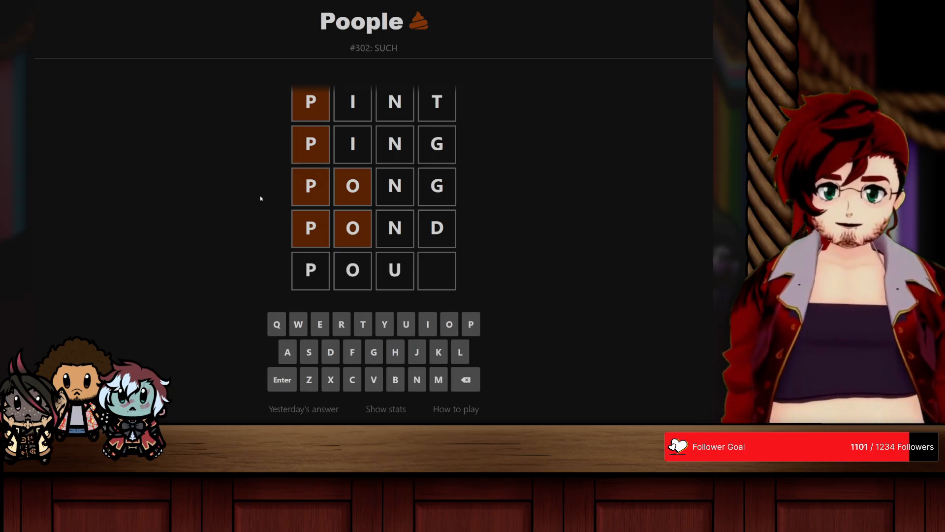
key("Return")
type("poud")
key("Return")
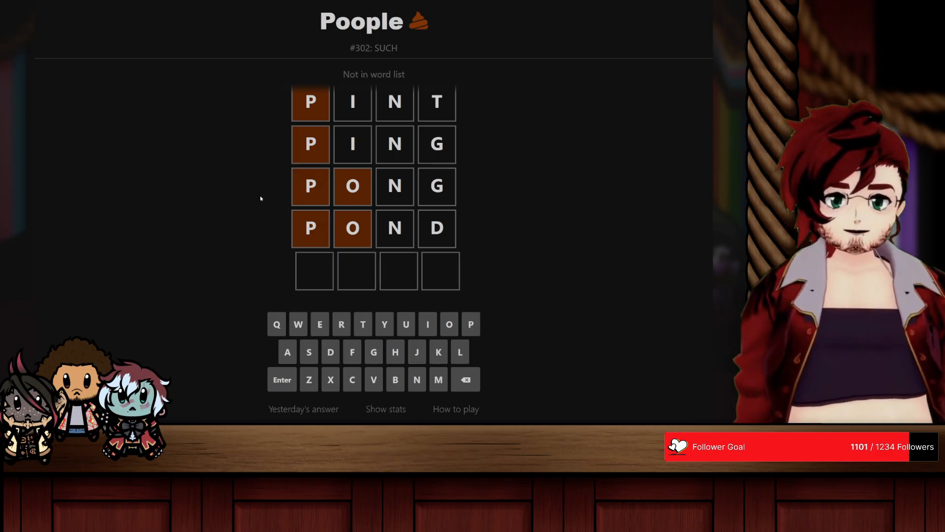
Step: Try PORD and POED as the word following POND
type("po")
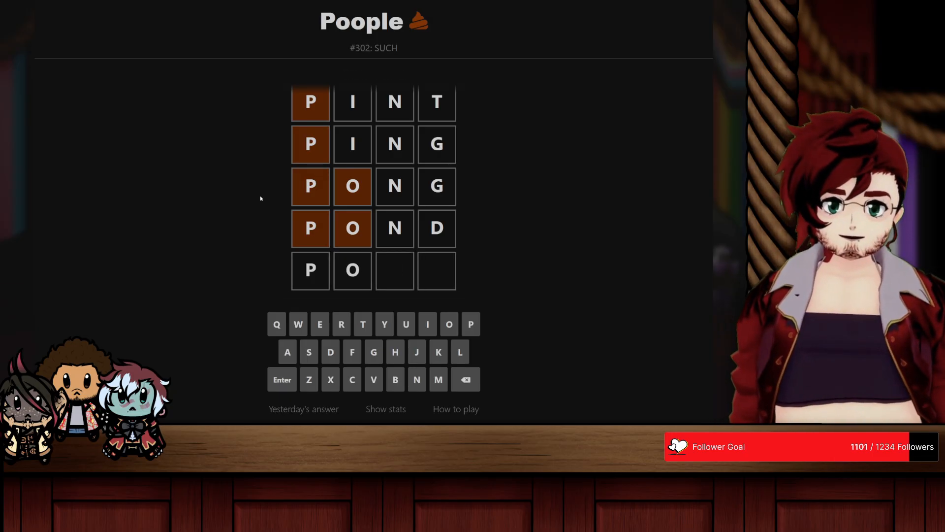
type("rd")
key("Return")
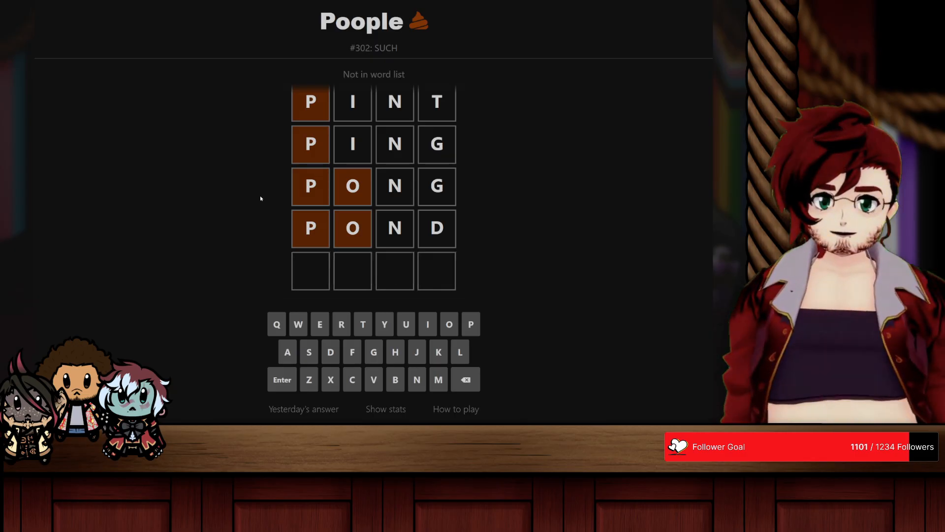
type("poed")
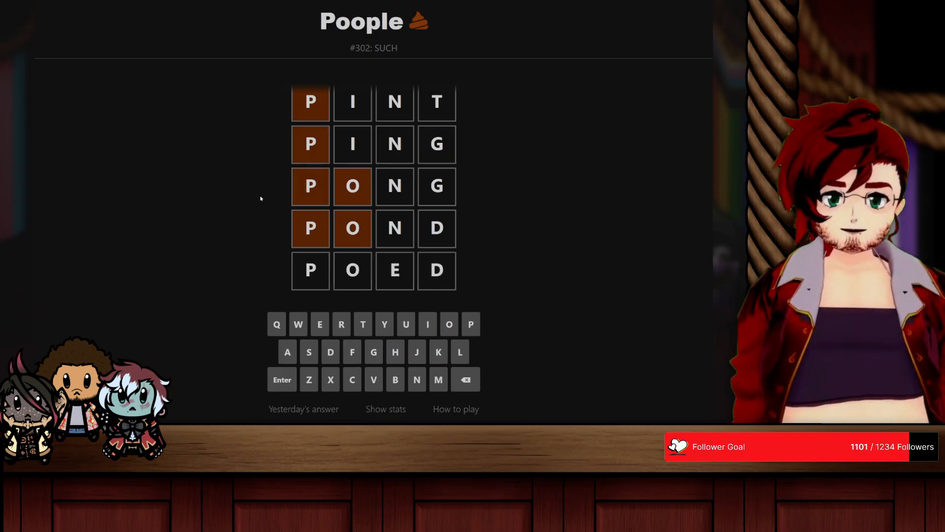
key("Return")
Step: Try POLD and POWD as the next ladder word after POND
type("po")
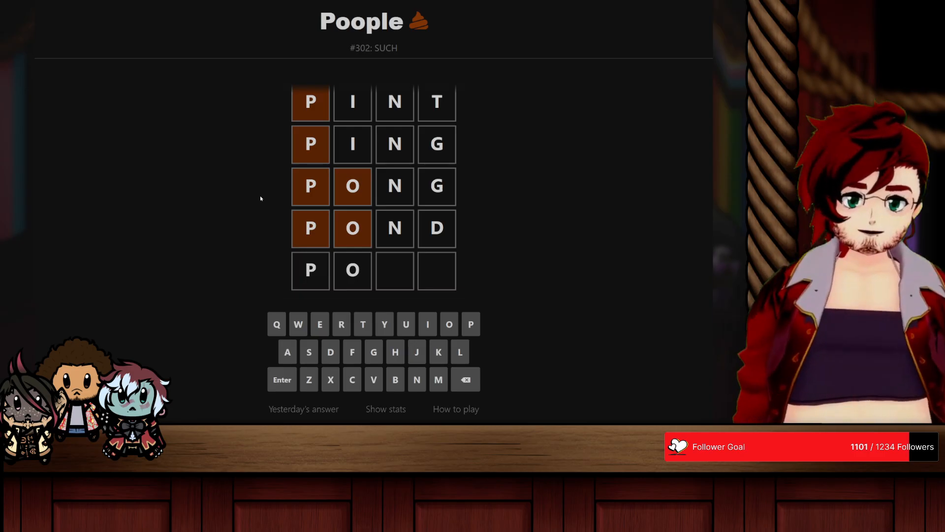
type("ld")
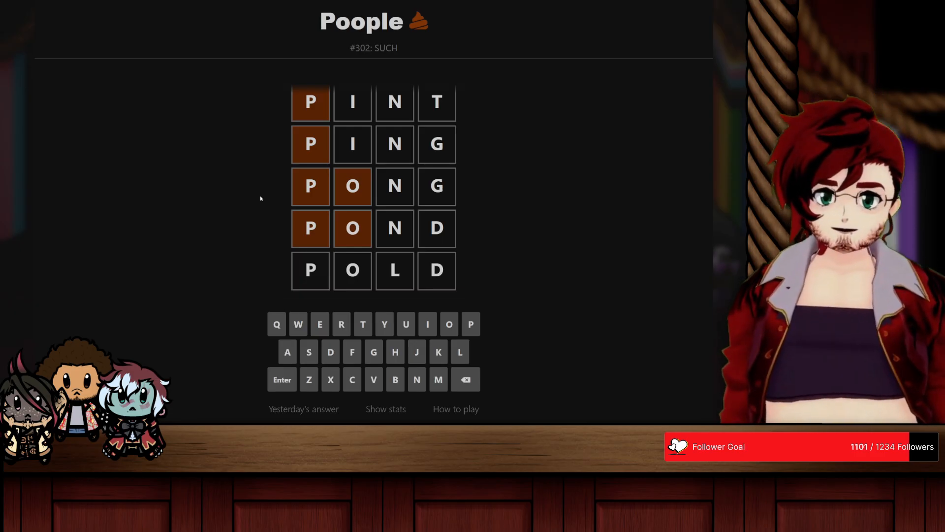
key("Return")
type("pol")
key("BackSpace")
type("w")
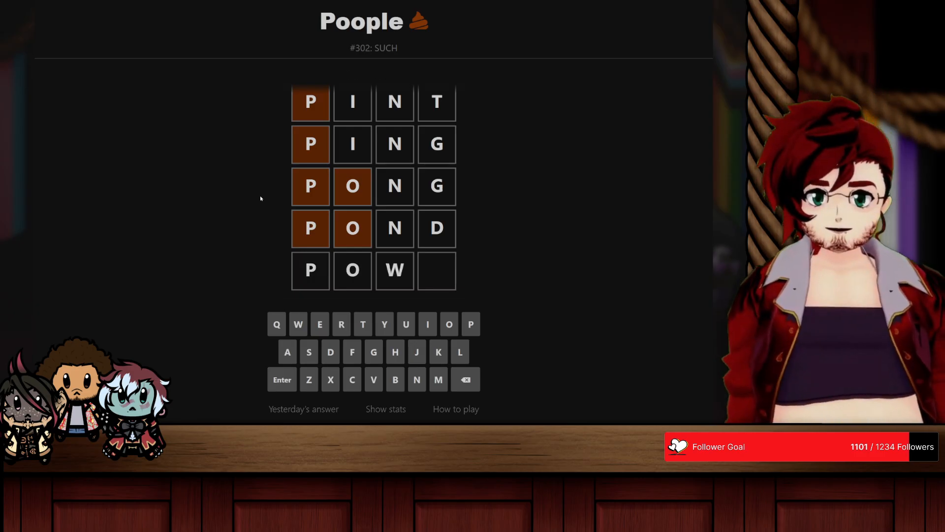
type("d")
key("Return")
type("po")
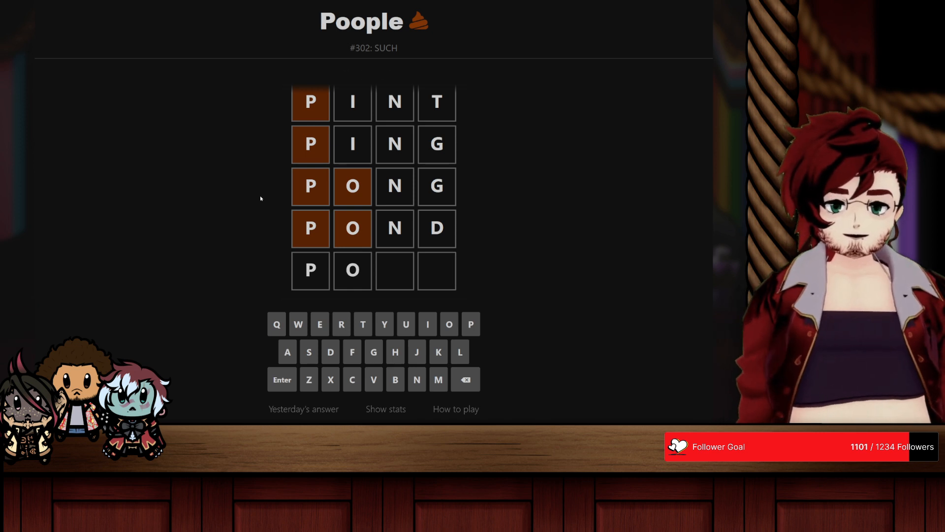
type("c")
key("BackSpace")
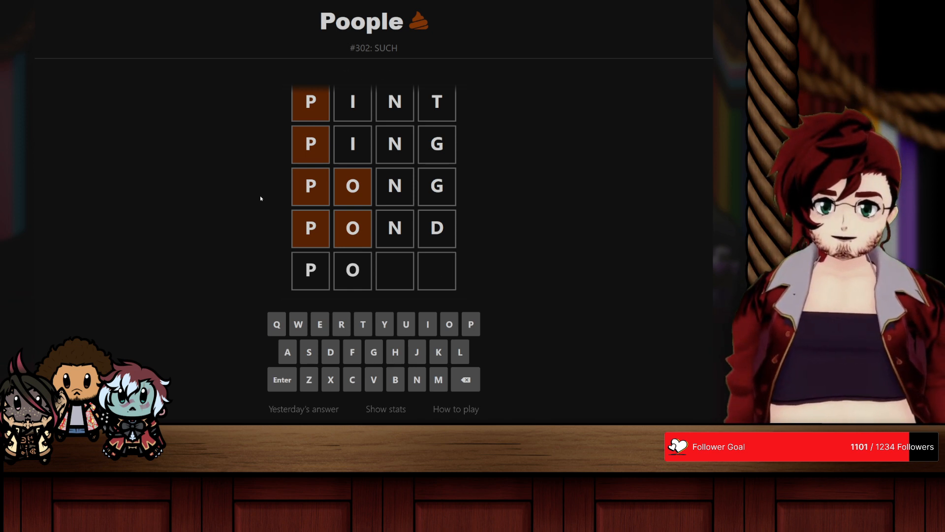
type("n")
key("BackSpace")
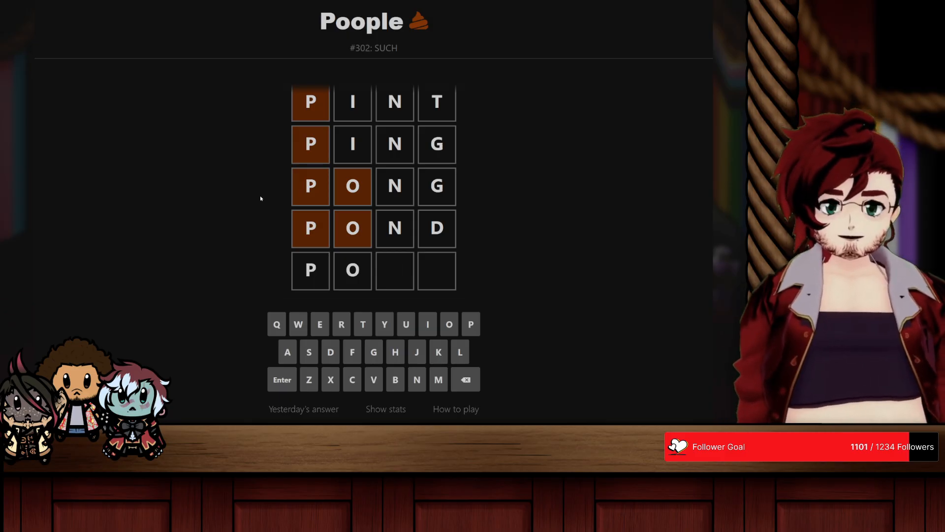
type("u")
key("BackSpace")
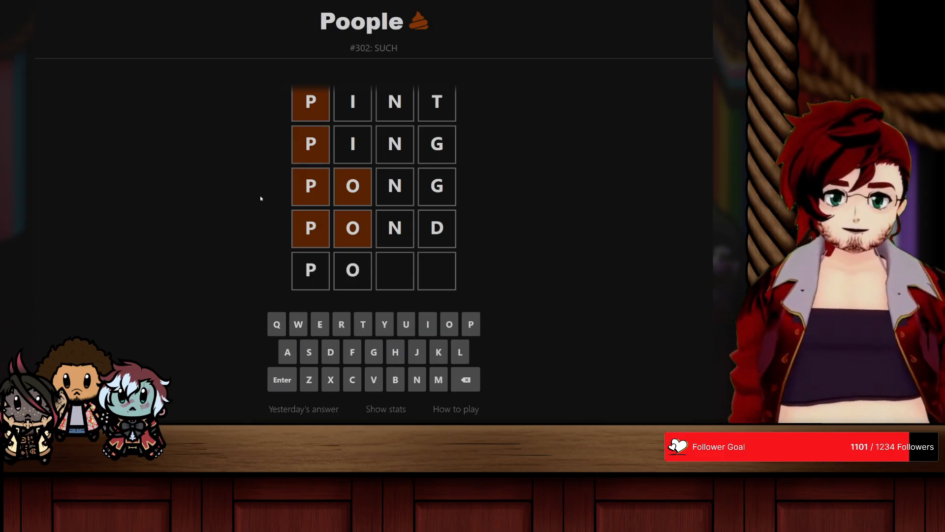
type("i")
key("BackSpace")
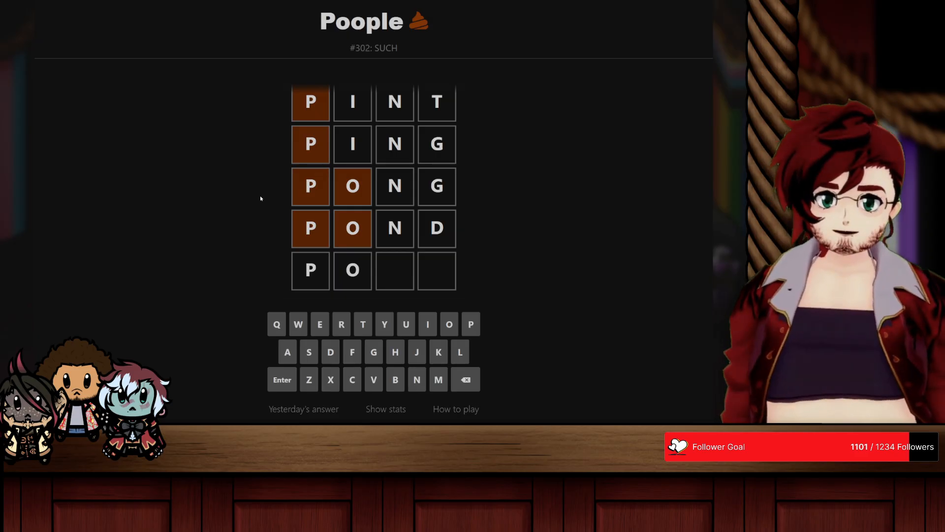
type("lp")
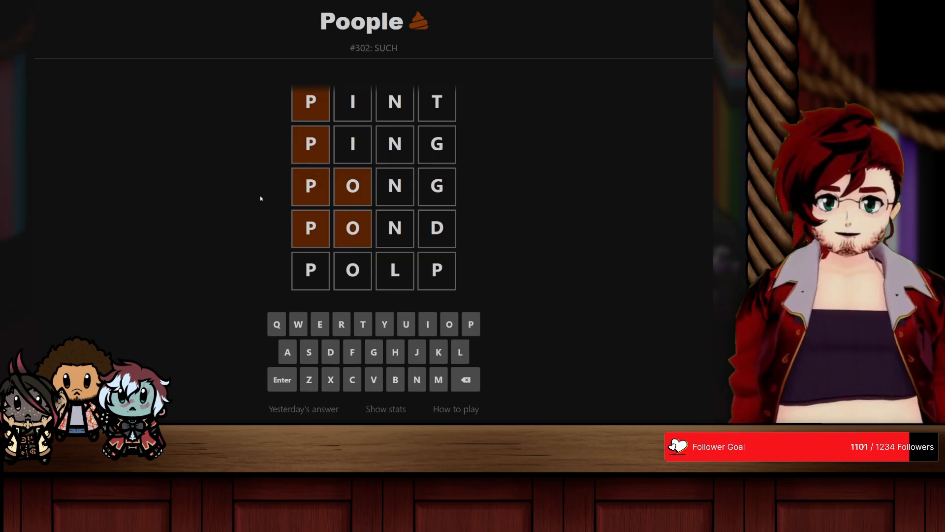
key("BackSpace")
key("BackSpace")
type("kd")
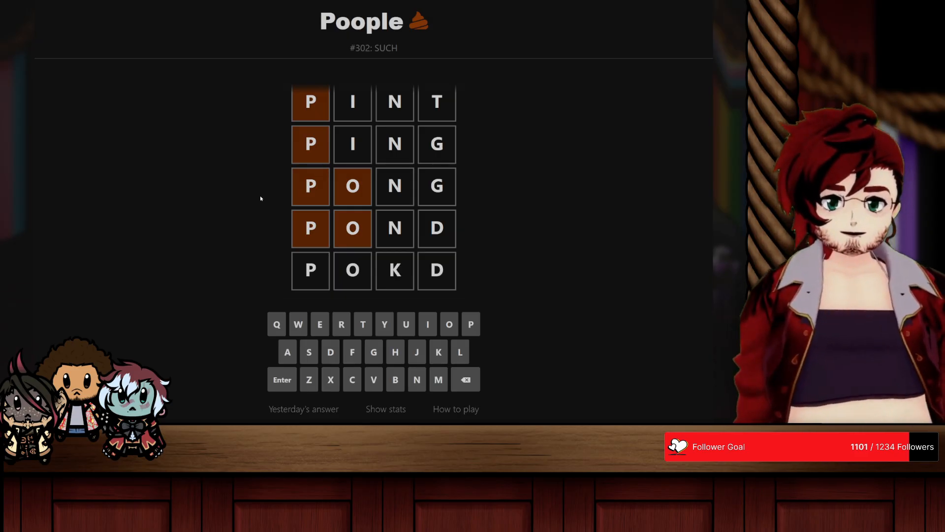
key("BackSpace")
key("BackSpace")
type("jd")
Step: Try PODD as the next word in the ladder after POND
key("BackSpace")
key("BackSpace")
type("hd")
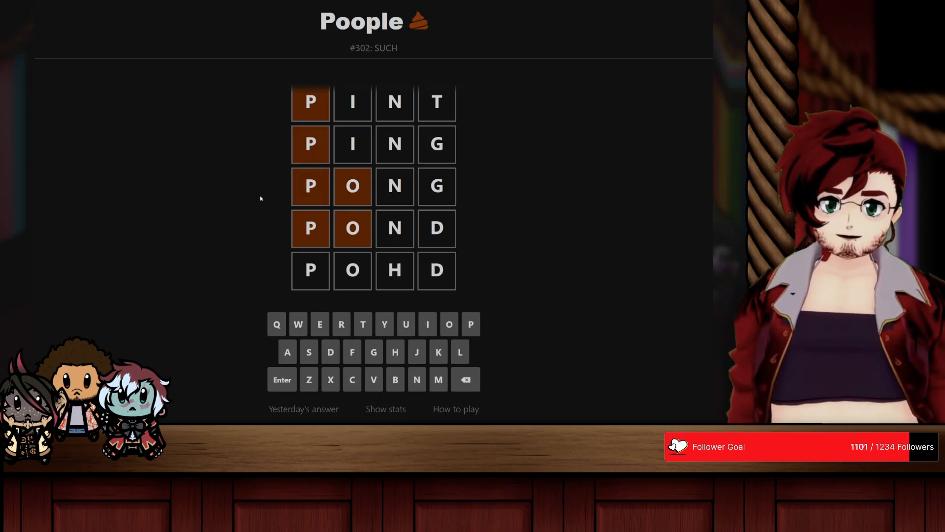
key("BackSpace")
key("BackSpace")
type("d")
key("BackSpace")
type("g")
key("BackSpace")
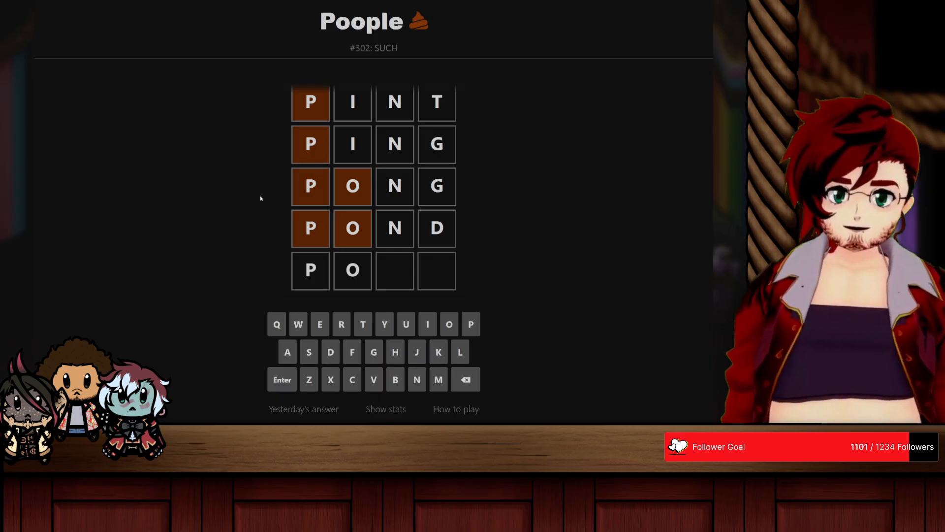
type("dd")
key("Return")
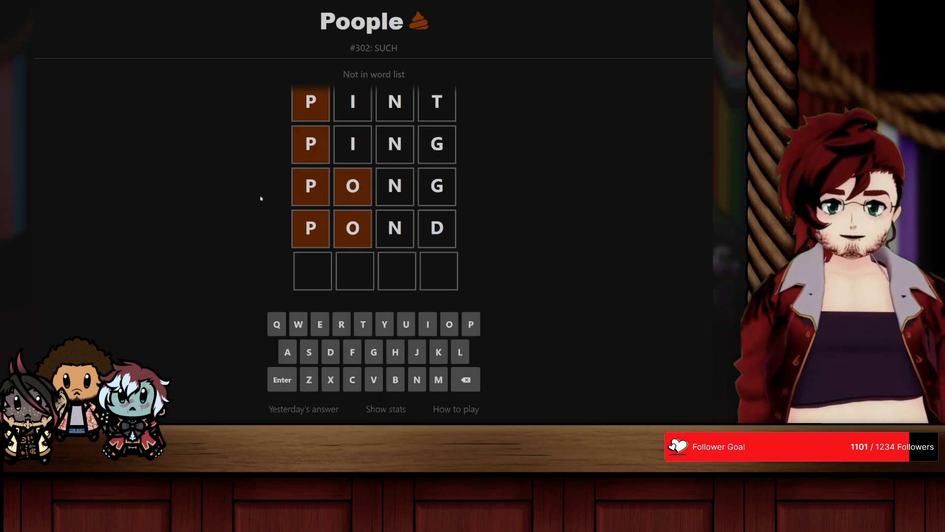
key("BackSpace")
key("BackSpace")
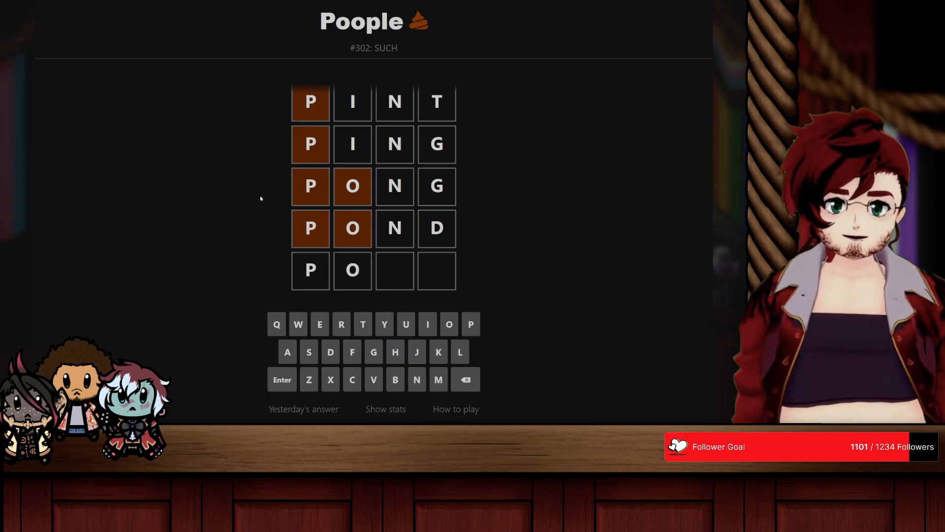
type("cs")
key("BackSpace")
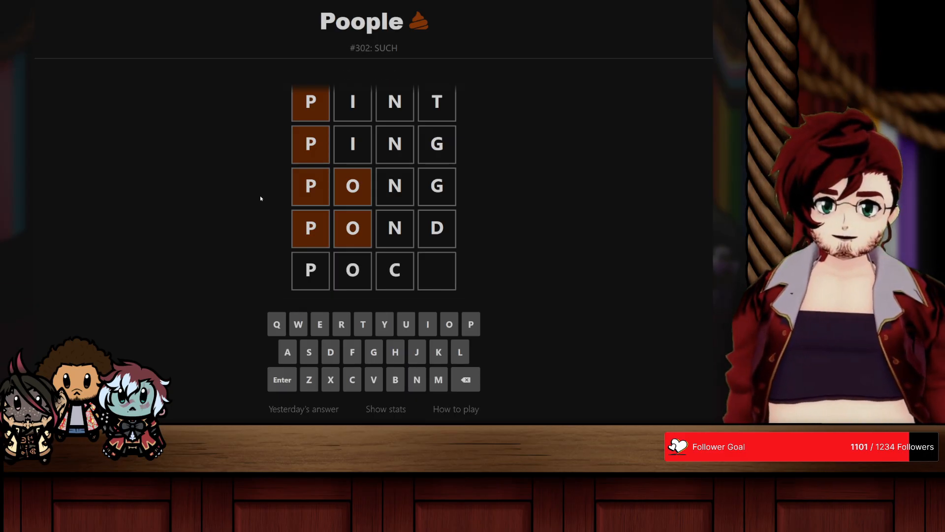
type("v")
key("BackSpace")
key("BackSpace")
type("vd")
key("BackSpace")
key("BackSpace")
type("bd")
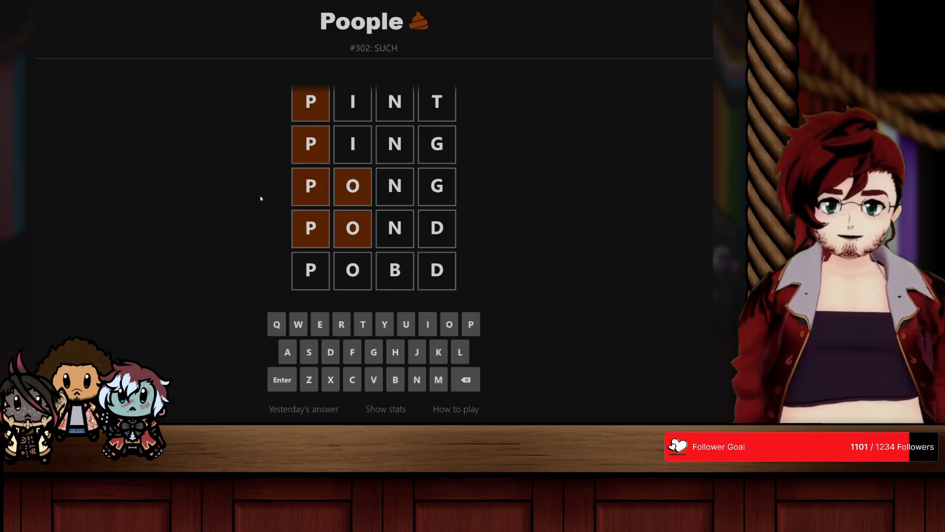
key("BackSpace")
key("BackSpace")
type("n")
key("BackSpace")
type("m")
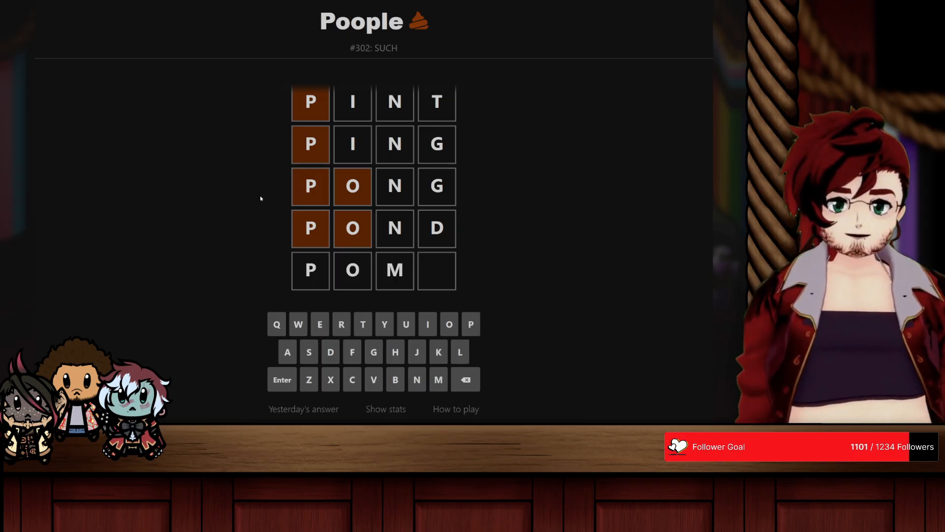
key("BackSpace")
key("BackSpace")
type("pa")
Step: Try POAD as the next word in the ladder after POND
key("BackSpace")
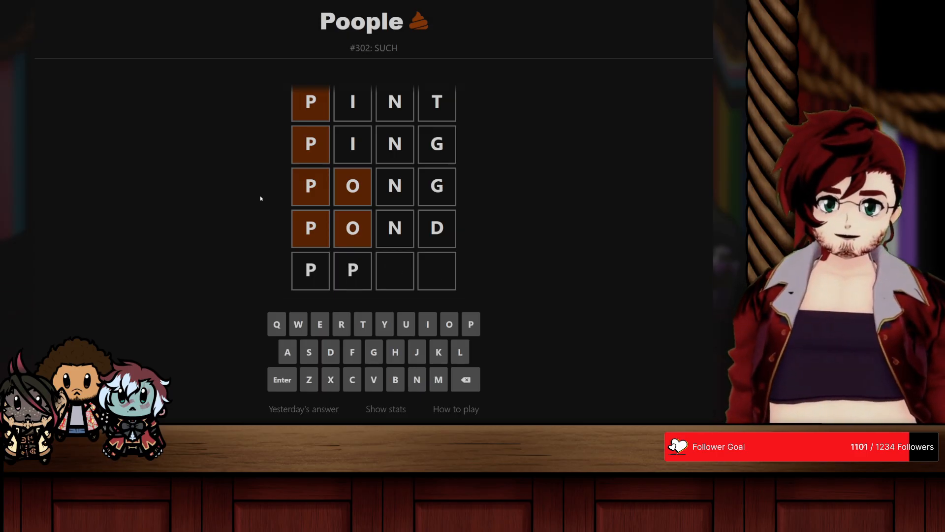
type("po")
key("BackSpace")
key("BackSpace")
key("BackSpace")
type("oad")
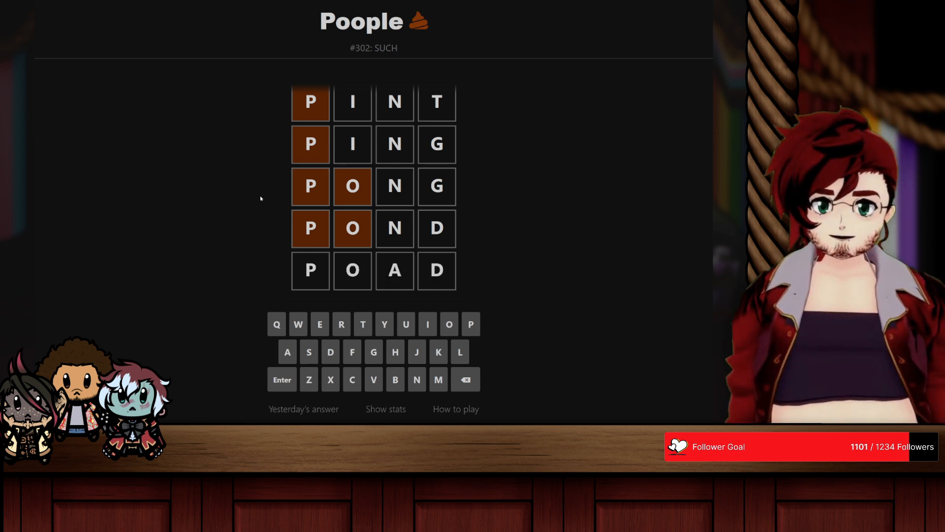
key("Return")
Step: Try POOD once more as the word following POND
type("po")
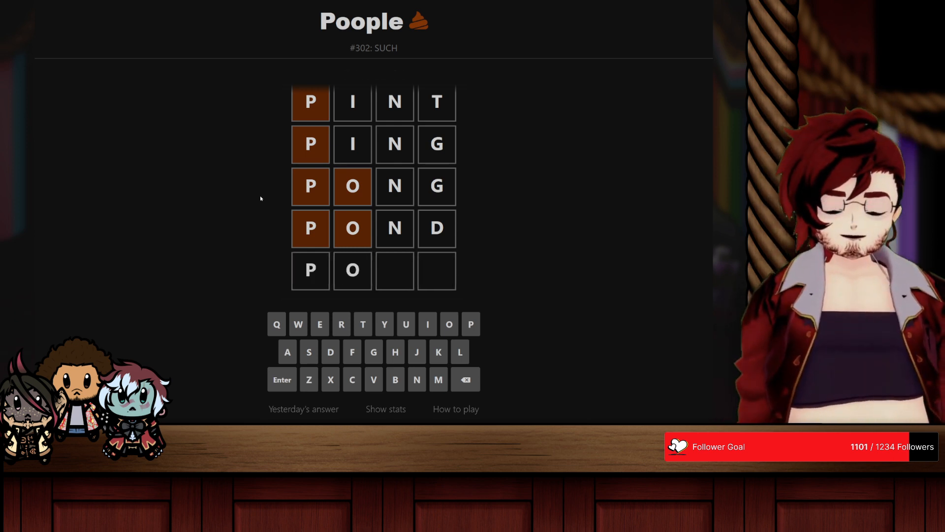
type("o")
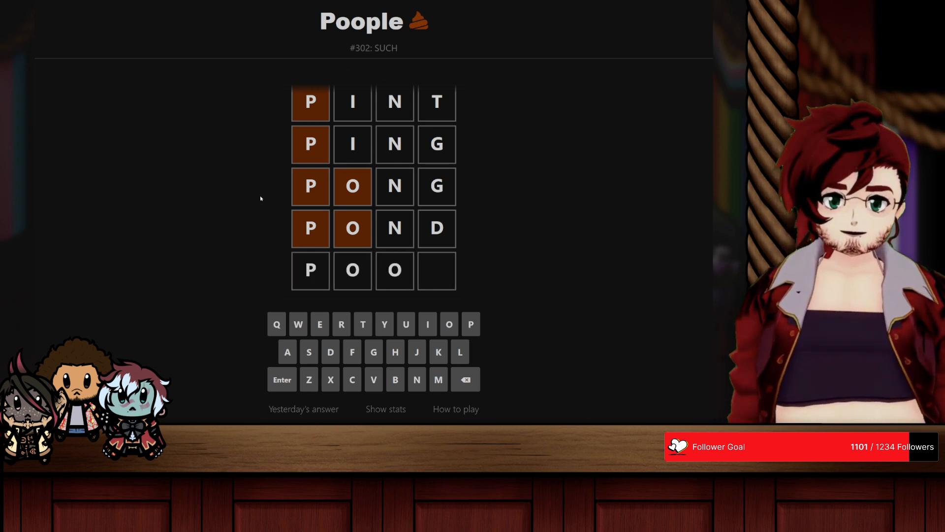
type("d")
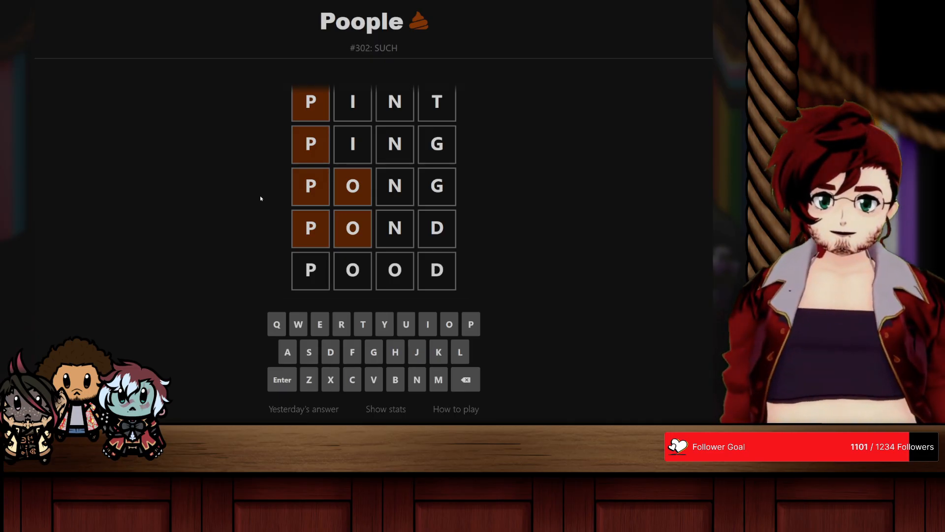
key("Return")
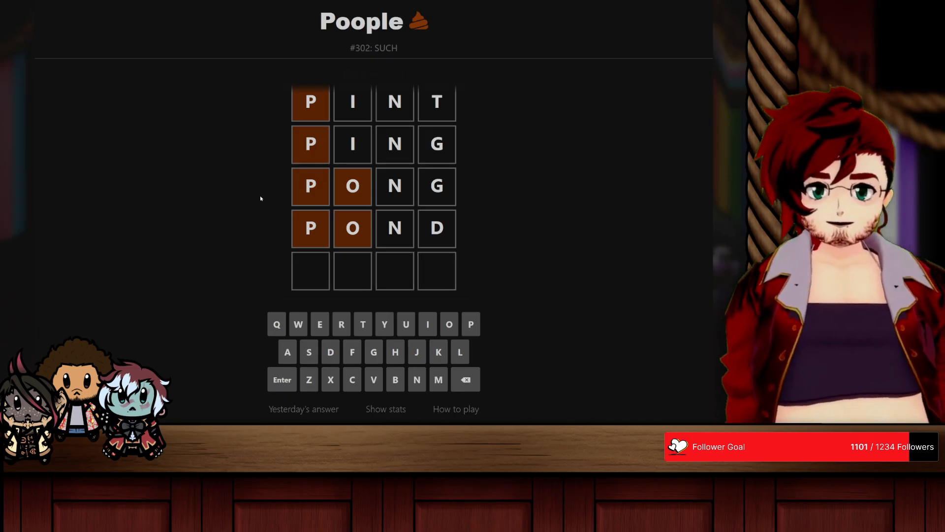
Step: Try POLD again as the next word in the ladder after POND
type("po")
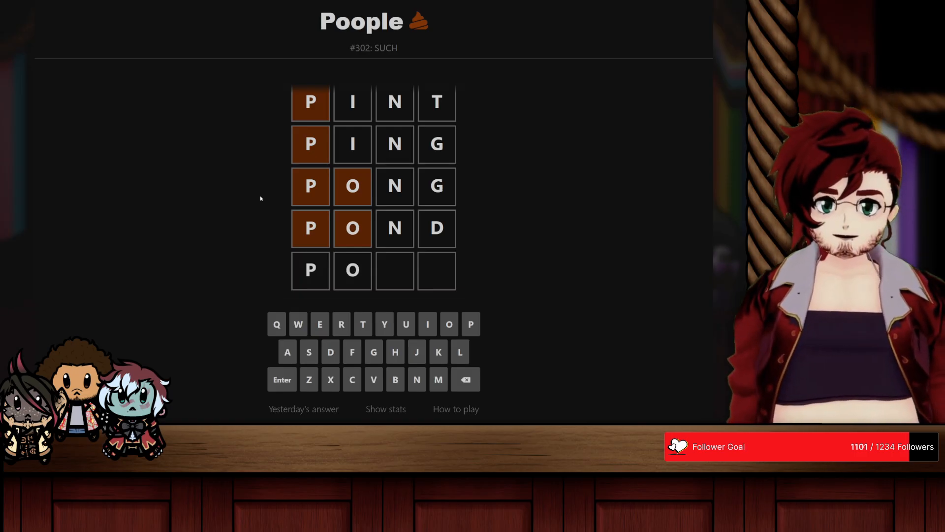
type("re")
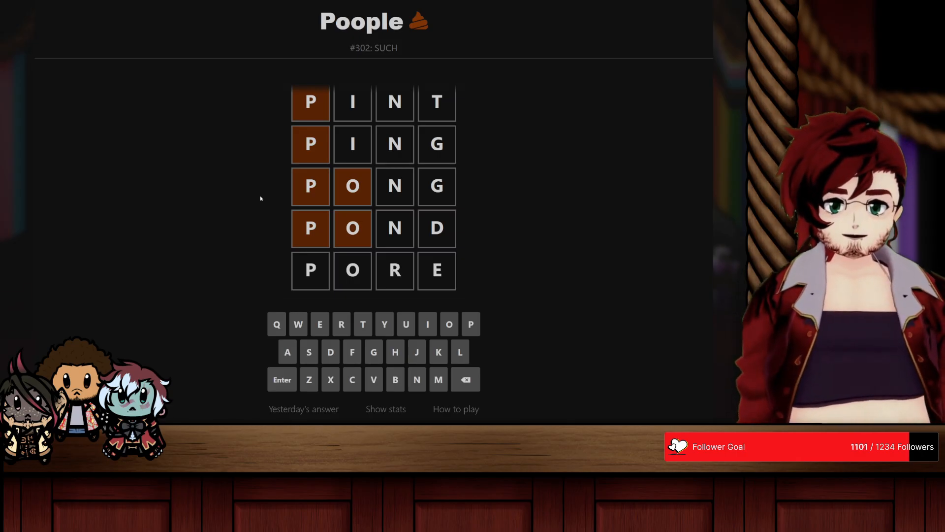
key("BackSpace")
type("d")
key("BackSpace")
key("BackSpace")
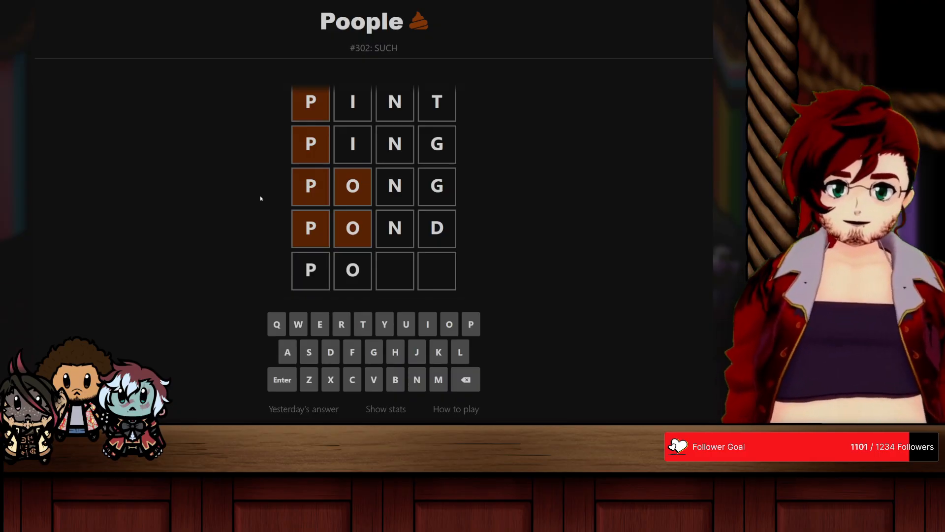
type("ld")
key("Return")
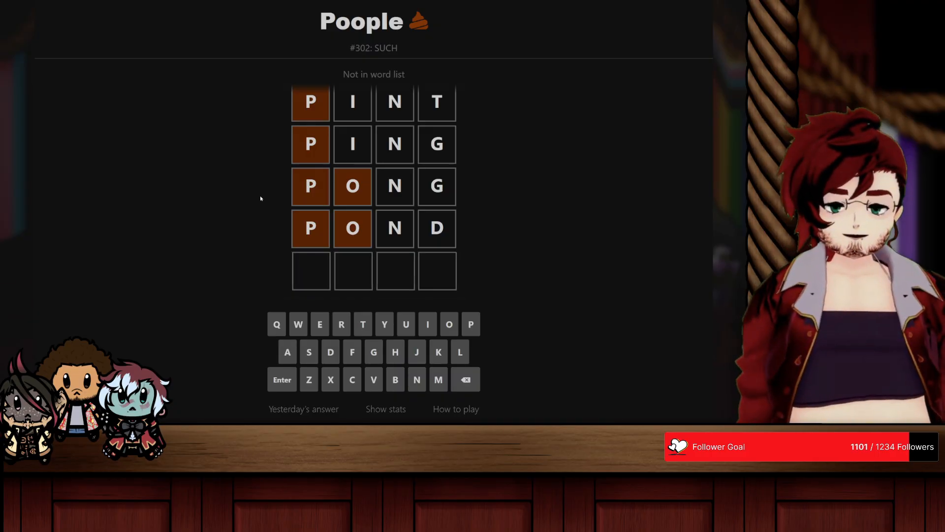
Step: Try POUD as the next word in the ladder after POND
type("po")
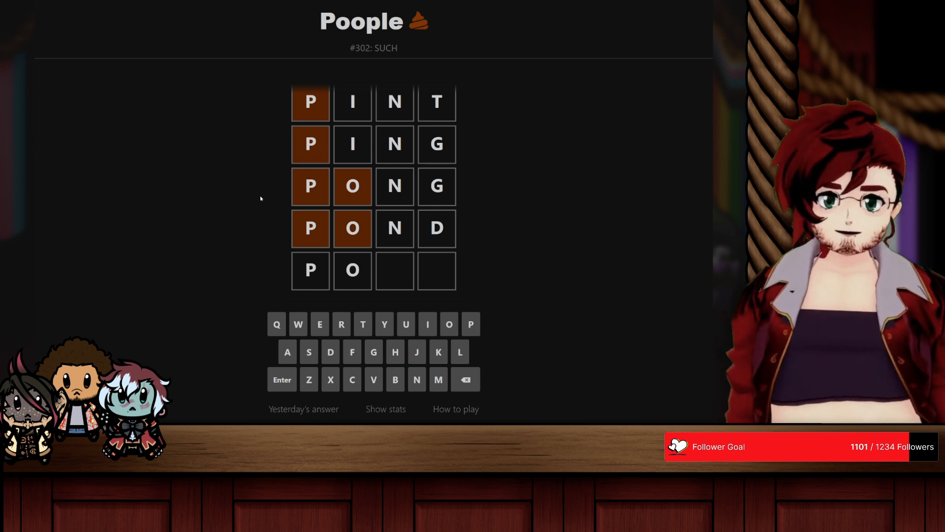
type("ud")
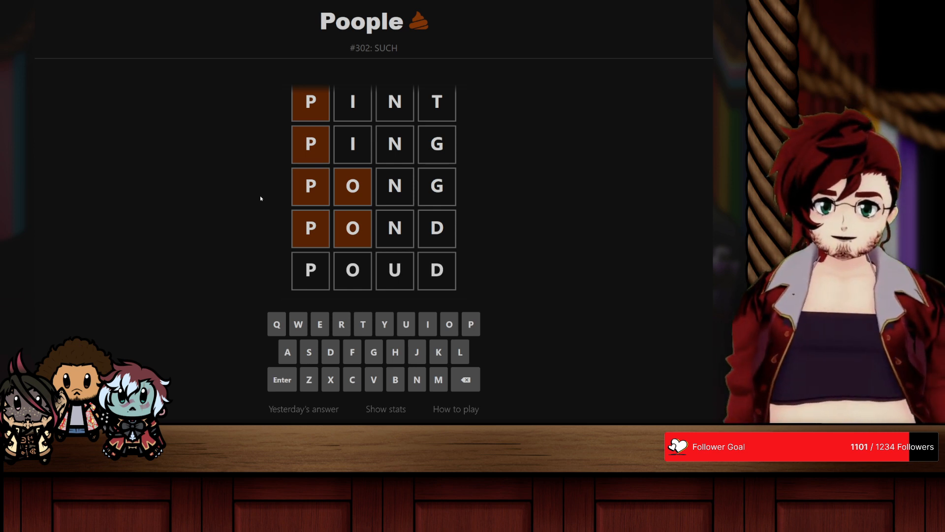
key("Return")
Step: Enter PONY as the next word in the ladder after POND
type("pon")
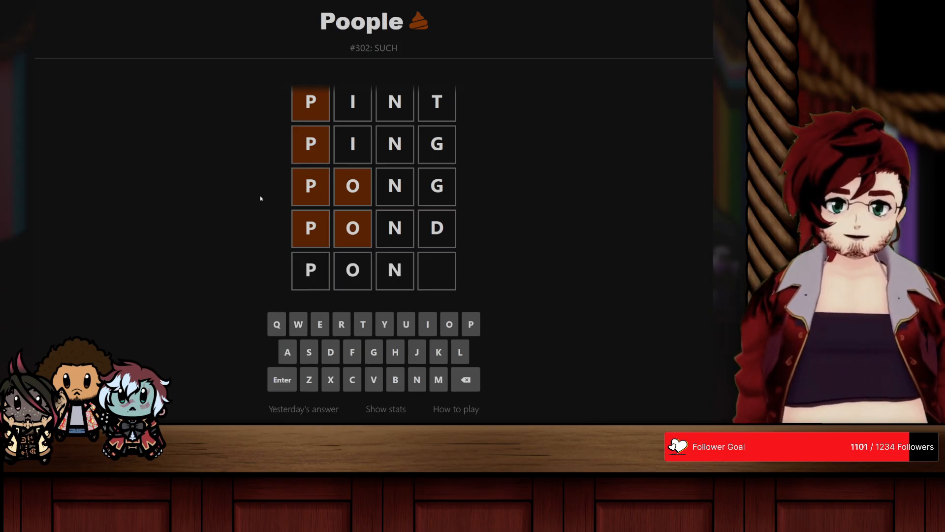
type("y")
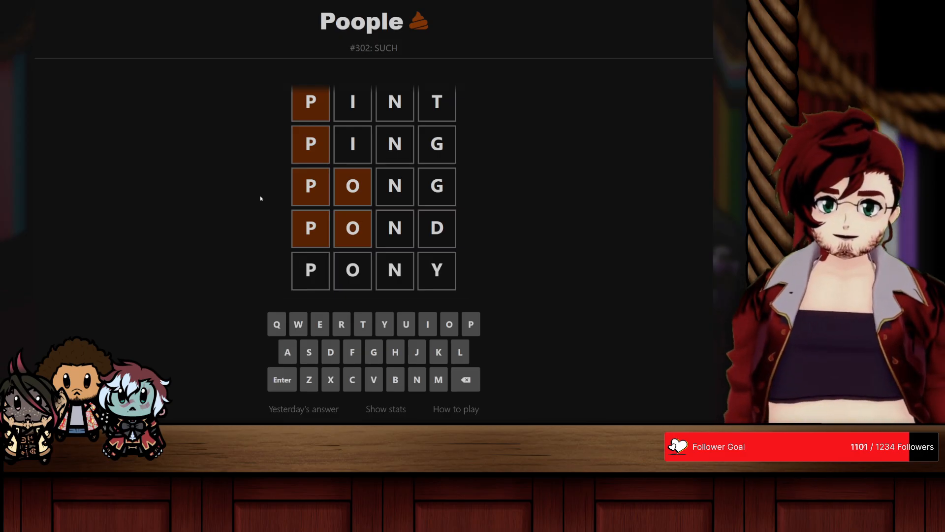
key("Return")
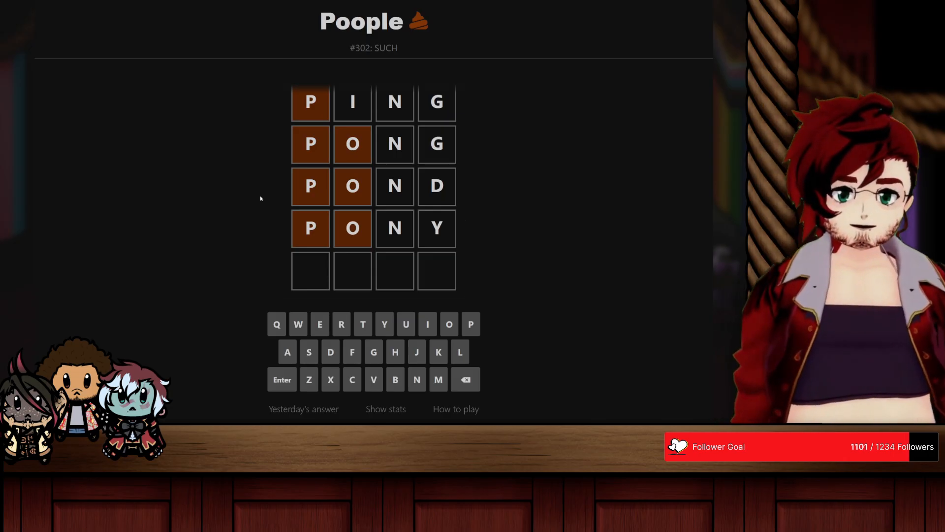
Step: Try out POUY, POIY and POAY as candidates for the word after PONY without submitting them
type("po")
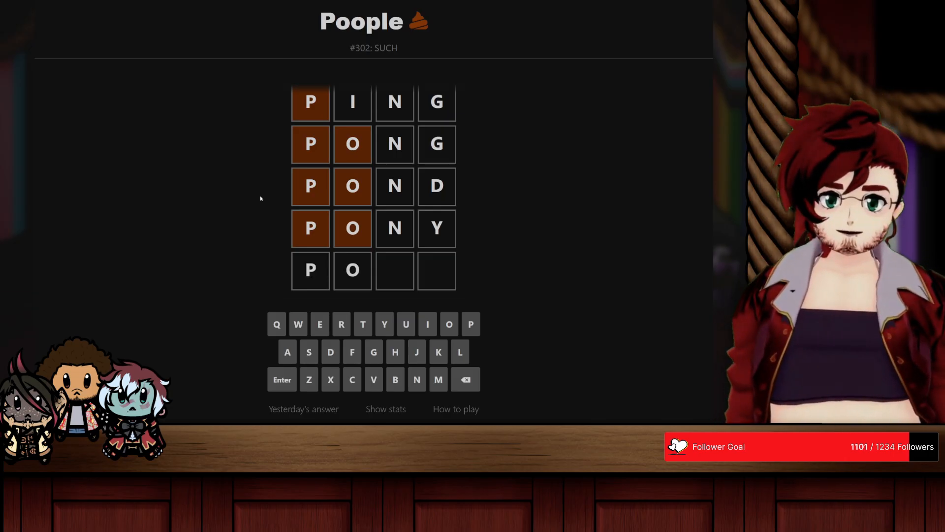
type("uy")
key("BackSpace")
key("BackSpace")
type("iy")
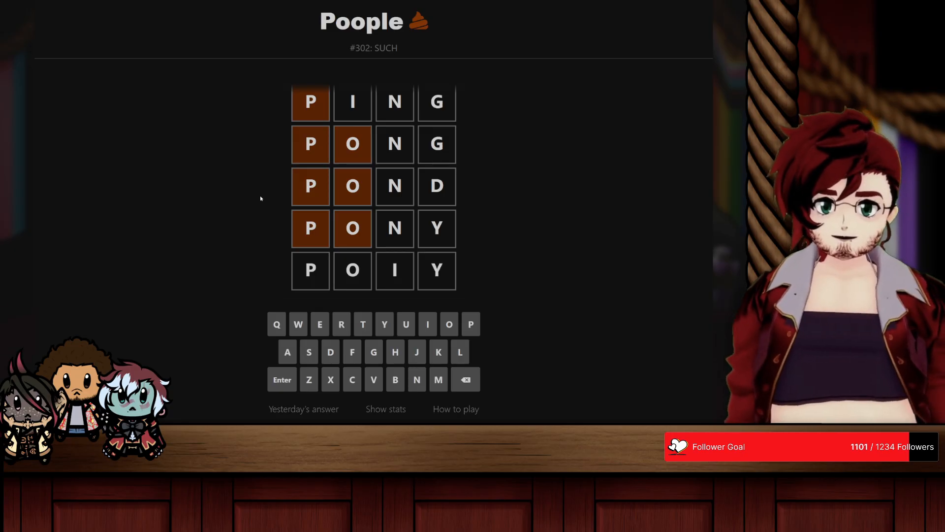
key("BackSpace")
key("BackSpace")
type("ay")
key("BackSpace")
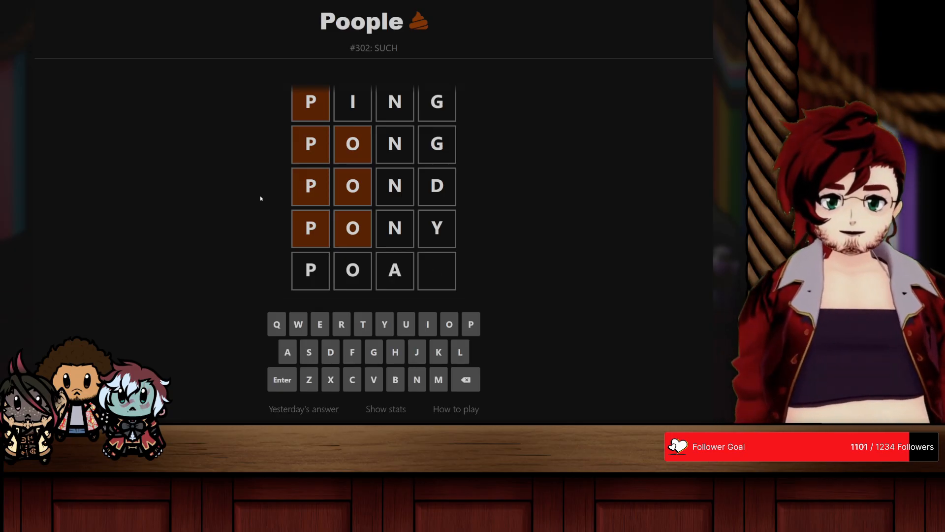
key("BackSpace")
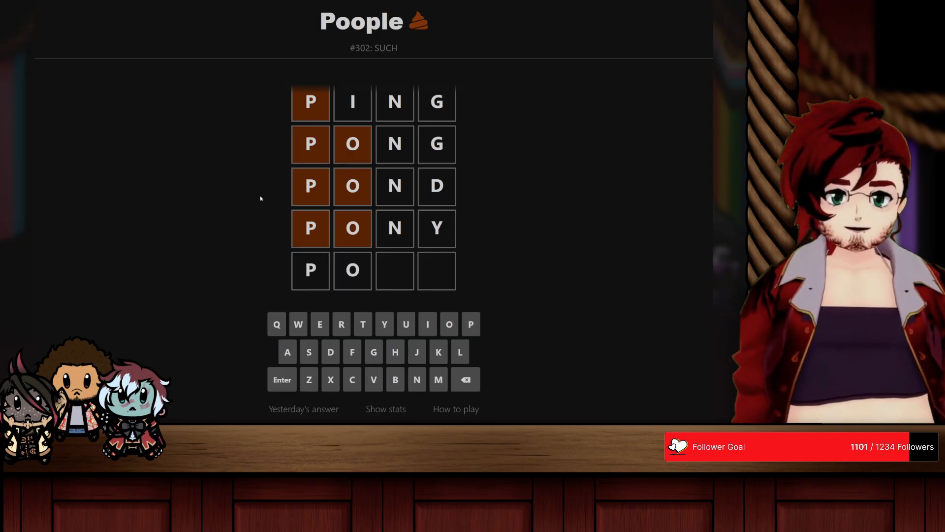
Step: Try out POWY, POEY, PORY and POTY as candidates for the word after PONY without submitting them
type("wy")
key("BackSpace")
key("BackSpace")
key("BackSpace")
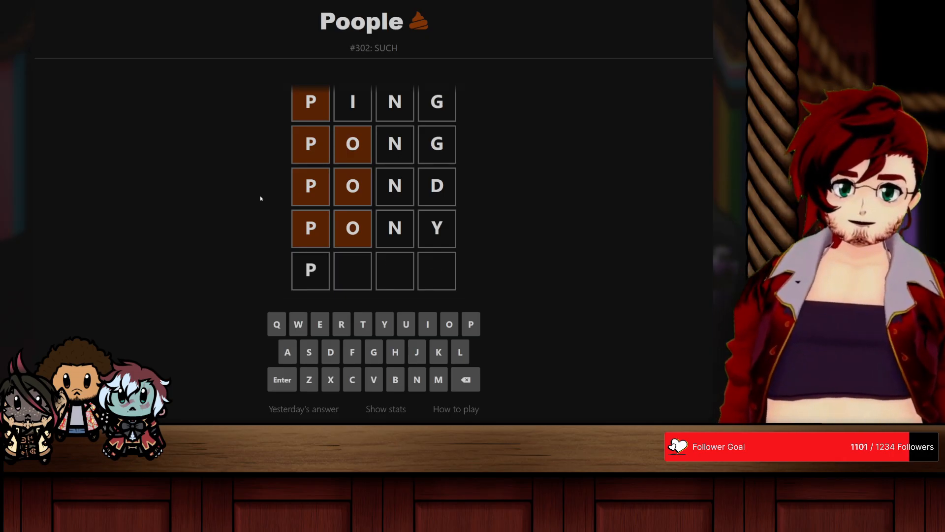
type("oey")
key("BackSpace")
key("BackSpace")
type("ry")
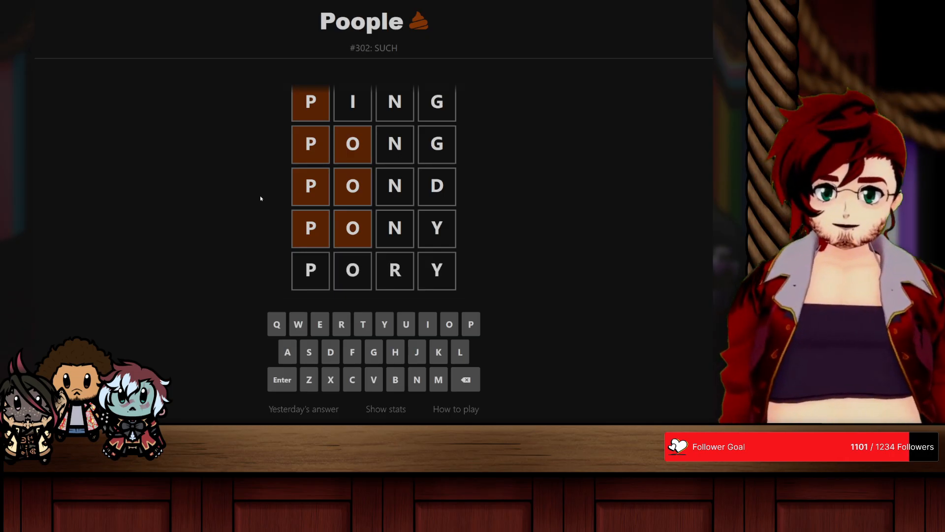
key("BackSpace")
key("BackSpace")
type("ty")
Step: Try POOY as the next word in the ladder after PONY
key("BackSpace")
key("BackSpace")
type("y")
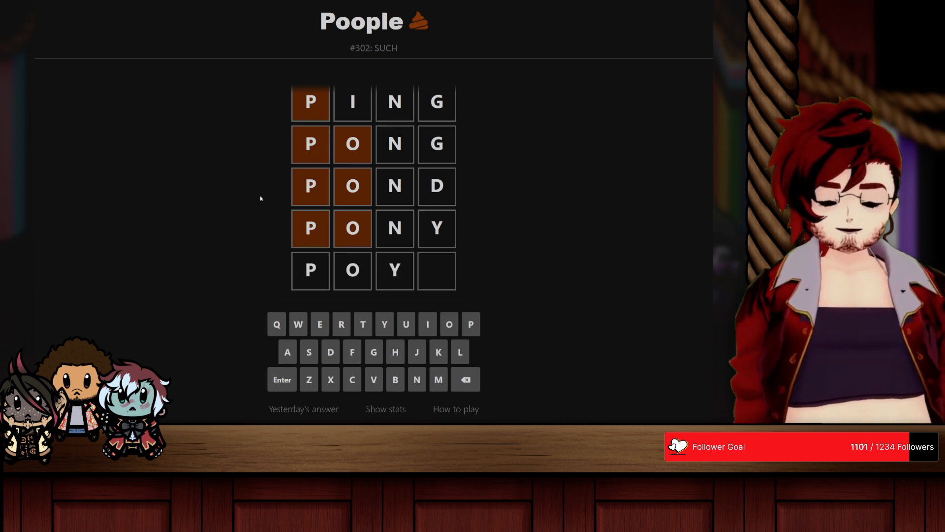
key("BackSpace")
type("uy")
key("BackSpace")
key("BackSpace")
type("iy")
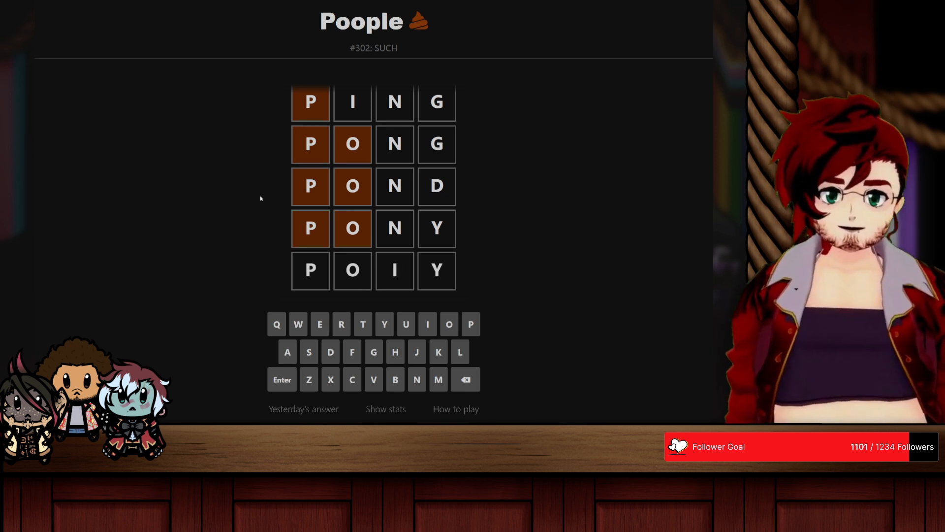
key("BackSpace")
key("BackSpace")
type("oy")
key("Return")
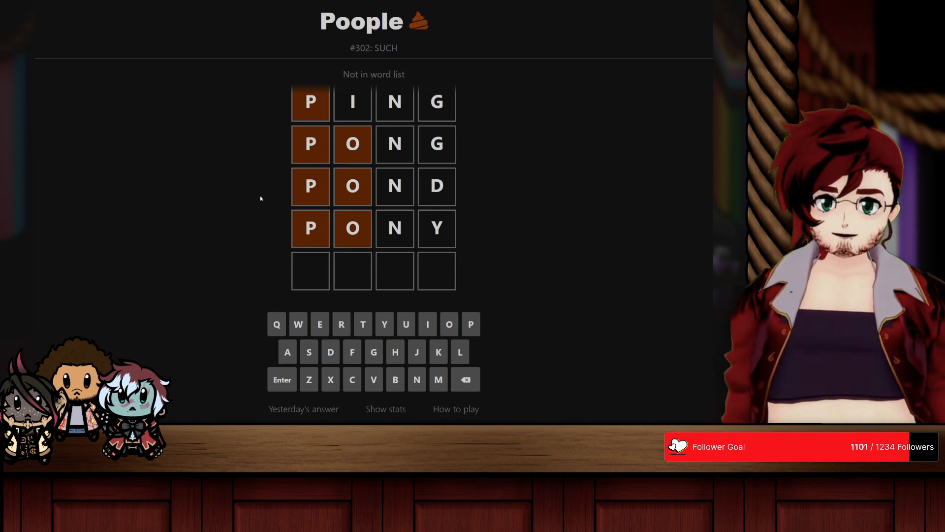
Step: Enter POSY as the next word in the ladder after PONY
type("poht")
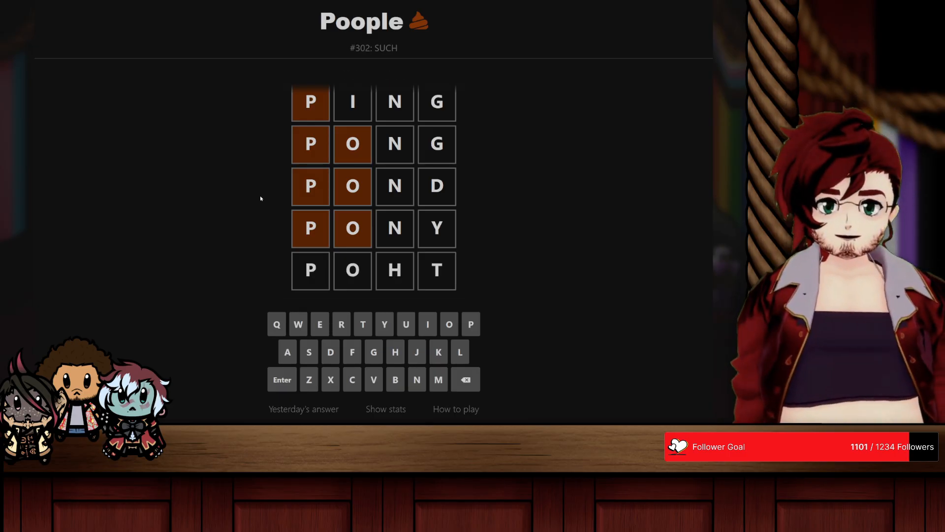
key("BackSpace")
key("BackSpace")
type("y")
key("BackSpace")
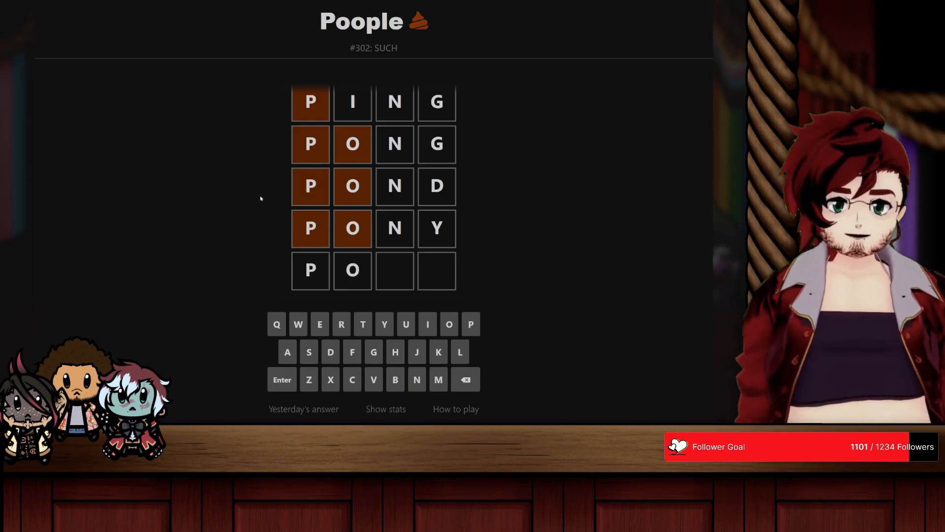
type("sy")
key("Return")
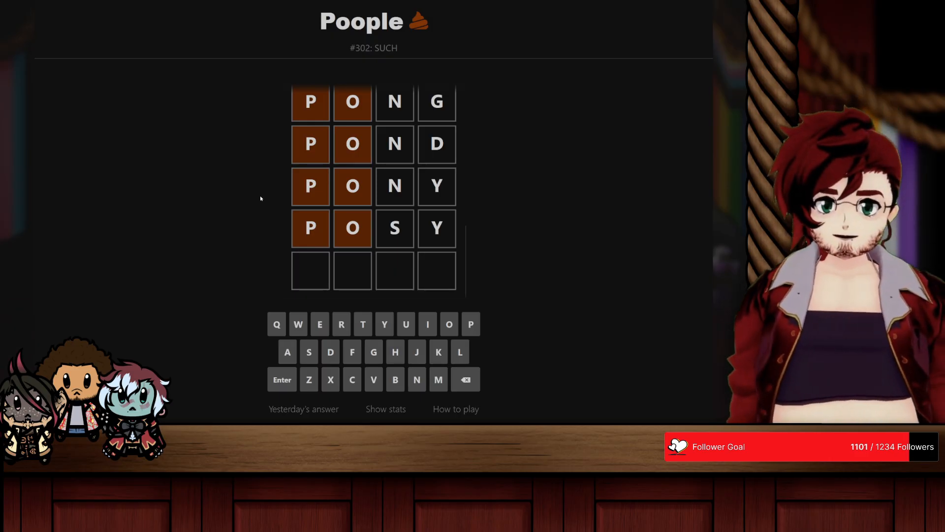
Step: Try POSP as the next word in the ladder after POSY
type("post")
key("BackSpace")
type("p")
key("Return")
key("BackSpace")
key("BackSpace")
key("BackSpace")
key("BackSpace")
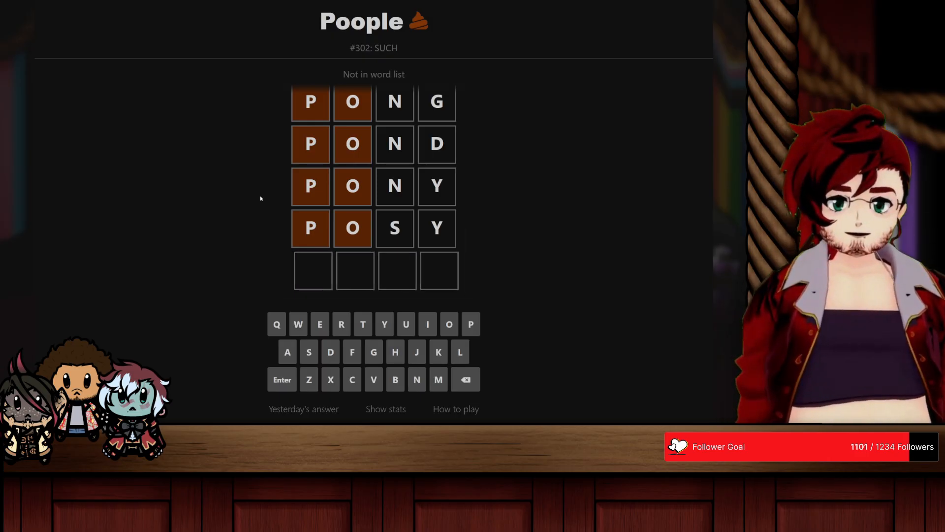
Step: Enter POST as the next word in the ladder after POSY
type("po")
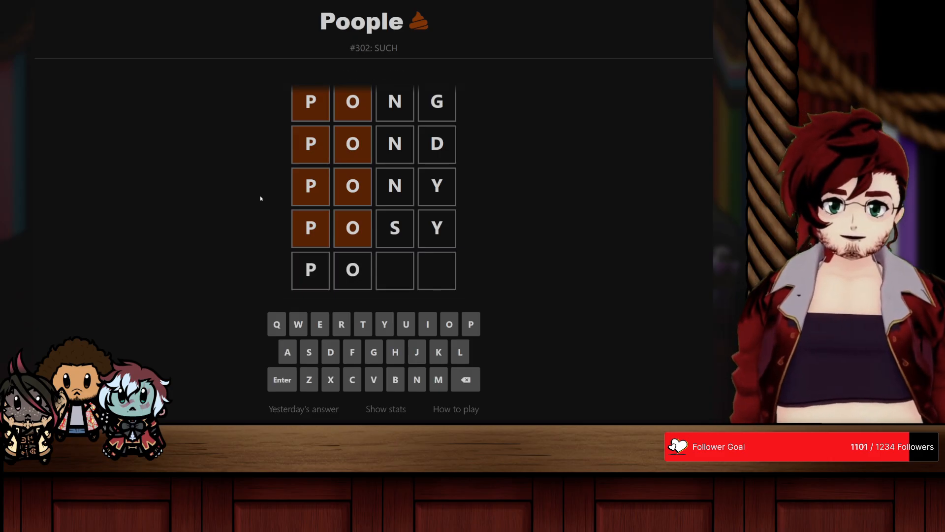
type("st")
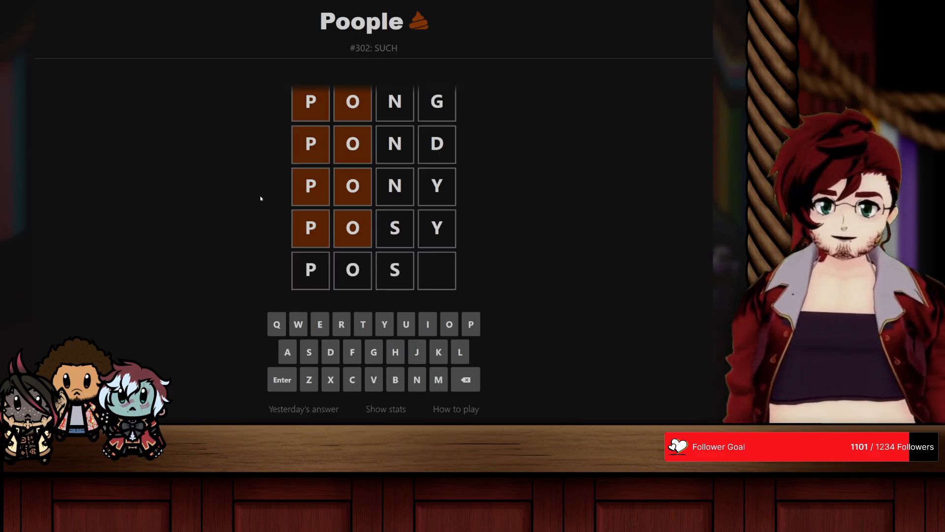
key("Return")
Step: Try POOT as the next word in the ladder after POST
type("poot")
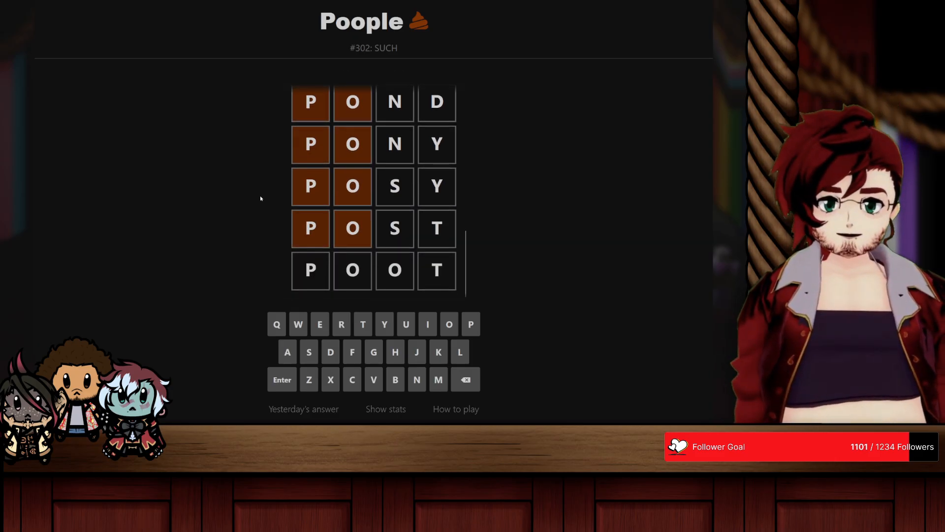
key("Return")
key("BackSpace")
key("BackSpace")
key("BackSpace")
key("BackSpace")
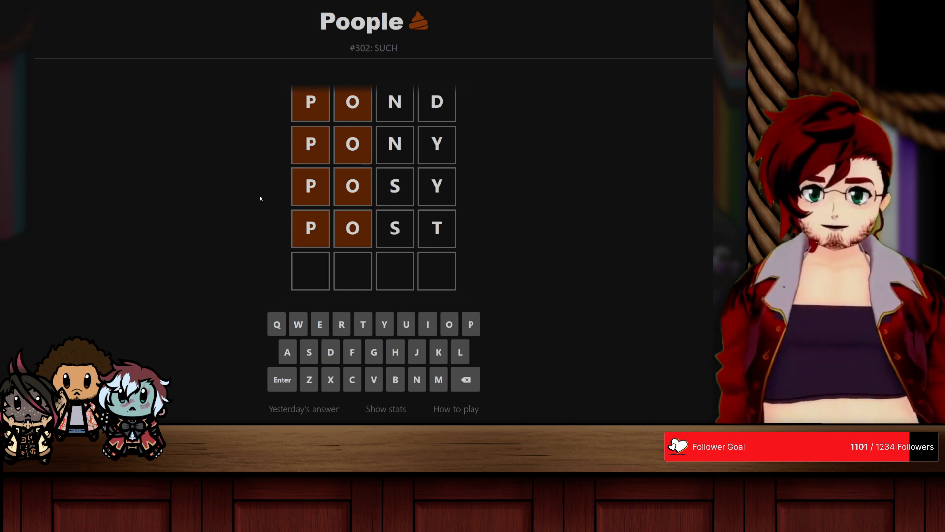
Step: Enter POUT as the next word in the ladder after POST
type("po")
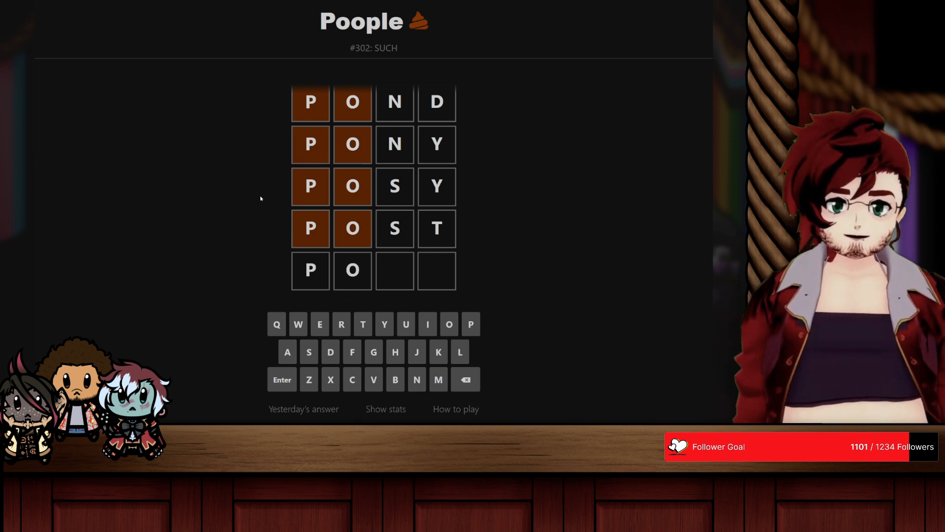
type("ot")
key("BackSpace")
key("BackSpace")
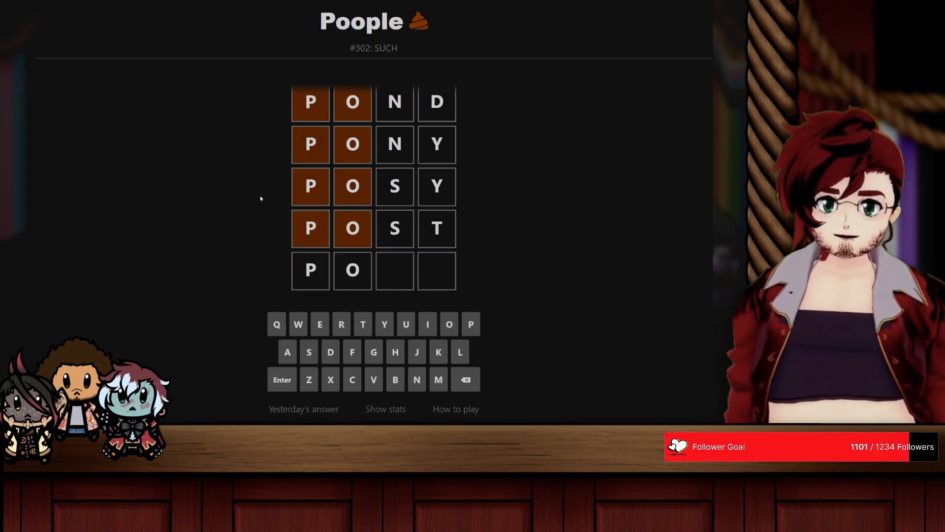
type("at")
key("BackSpace")
key("BackSpace")
type("ut")
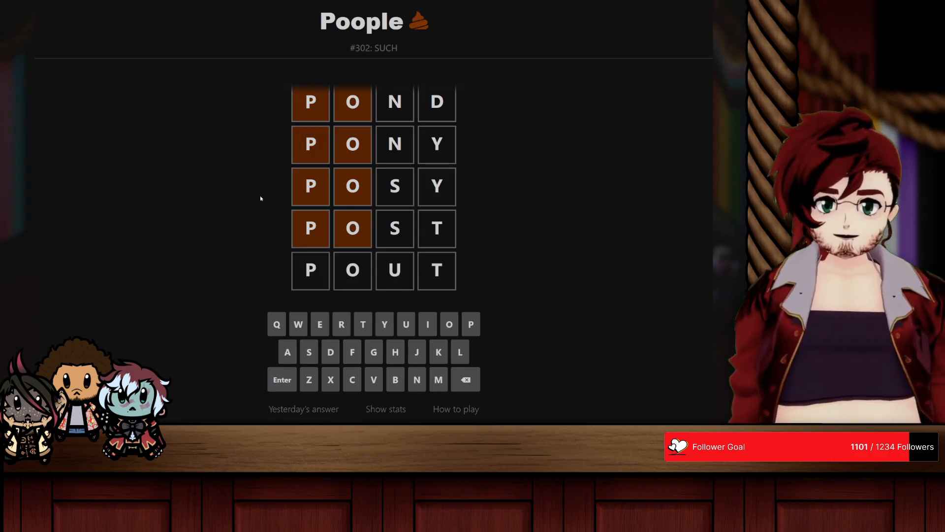
key("Return")
Step: Try POUP after POUT, and enter POUR as the next word in the ladder
type("poup")
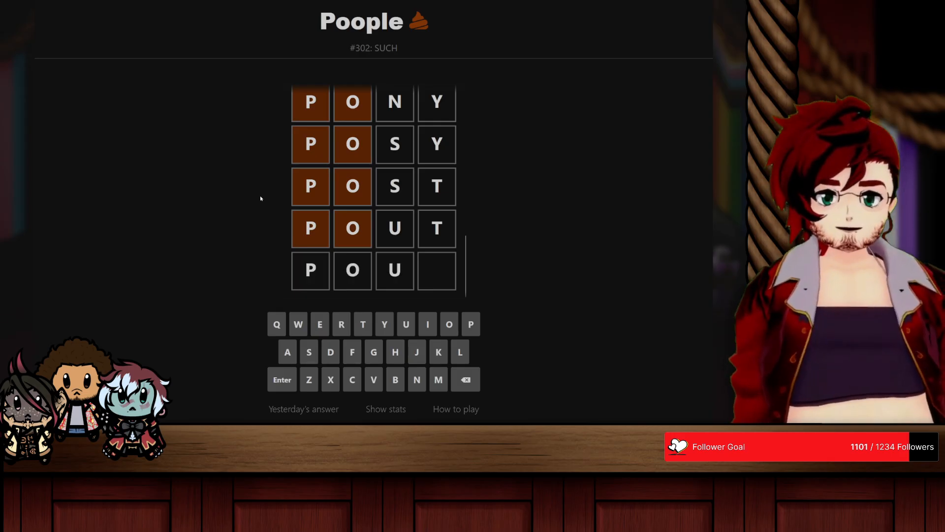
key("Return")
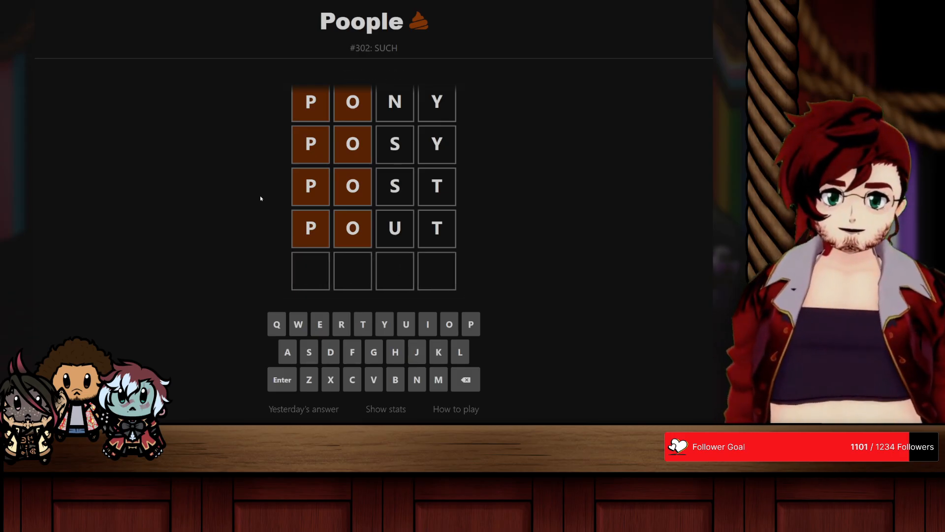
type("pou")
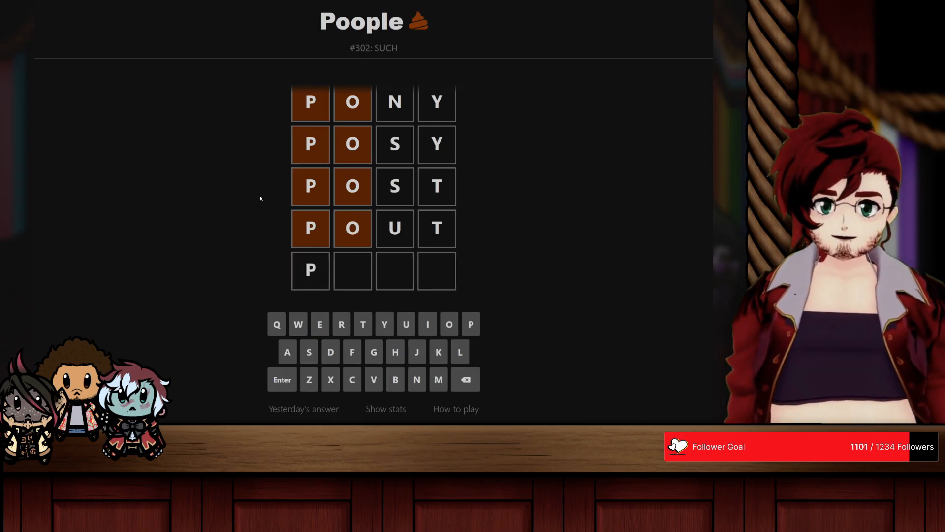
type("r")
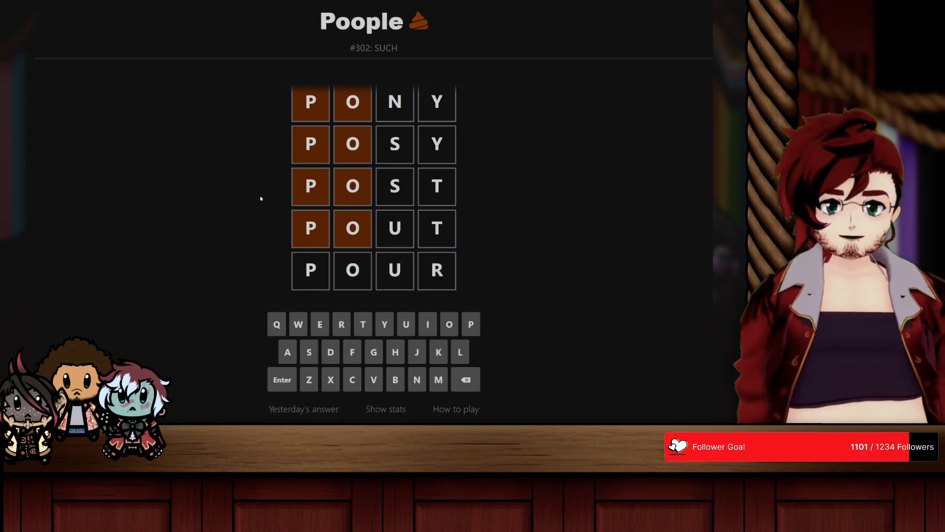
key("Return")
Step: Complete the ladder after POUR by entering POOR and the final word POOP
type("poor")
key("Return")
type("po")
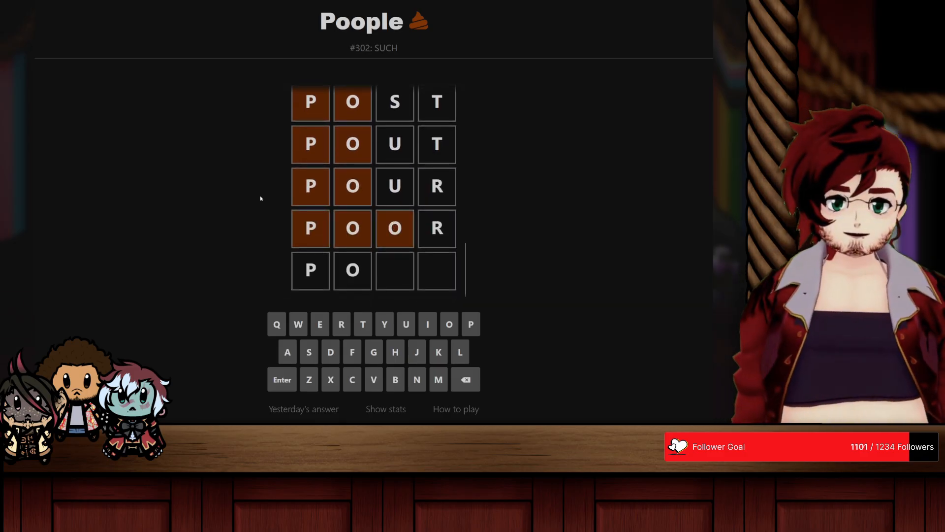
type("op")
key("Return")
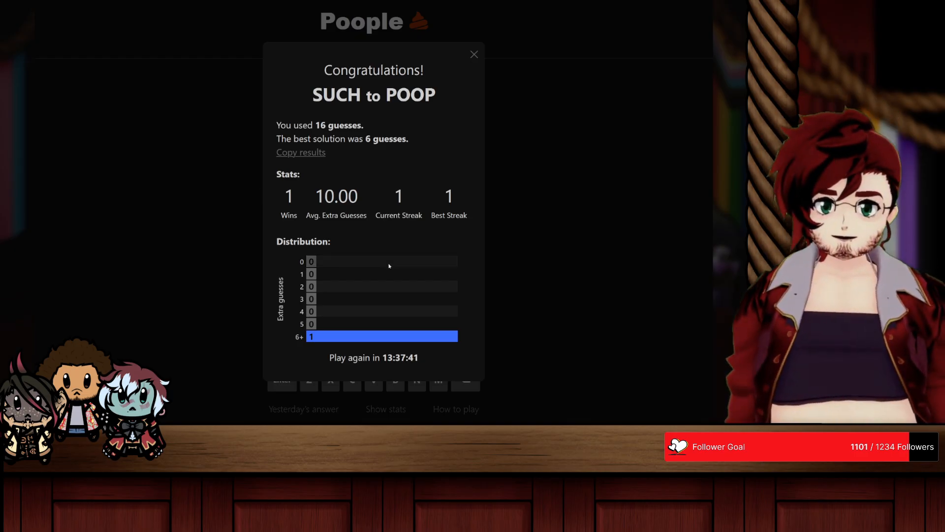
Step: Close the results summary and review the words in the completed ladder
left_click(475, 54)
scroll(418, 207, "up", 10)
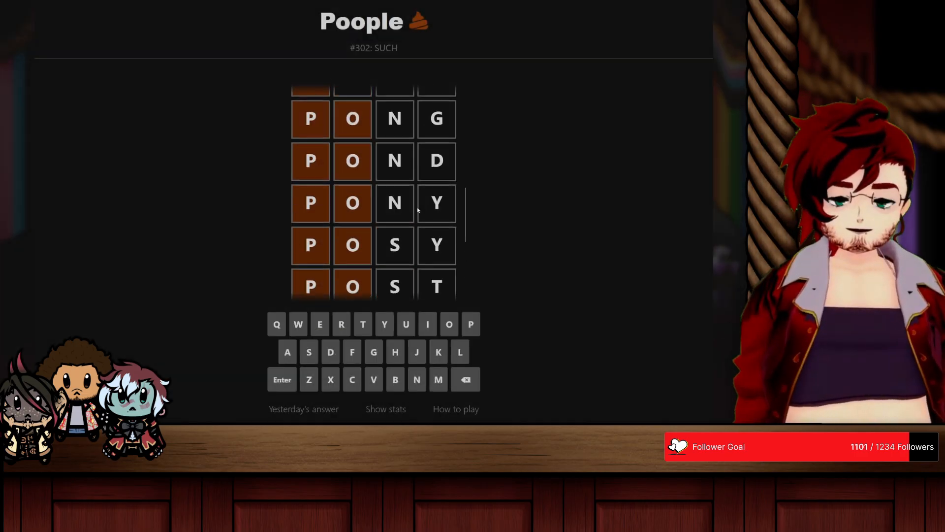
scroll(417, 207, "down", 4)
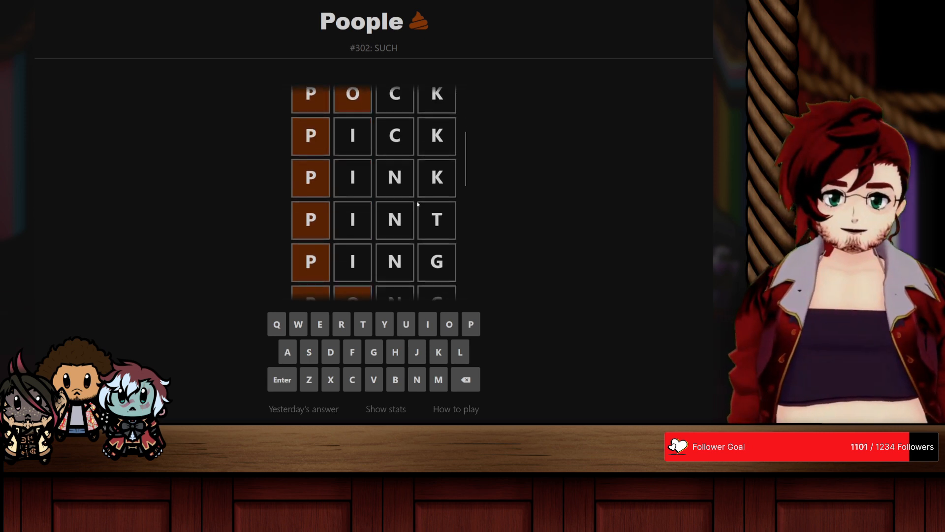
scroll(331, 204, "up", 2)
scroll(317, 204, "down", 2)
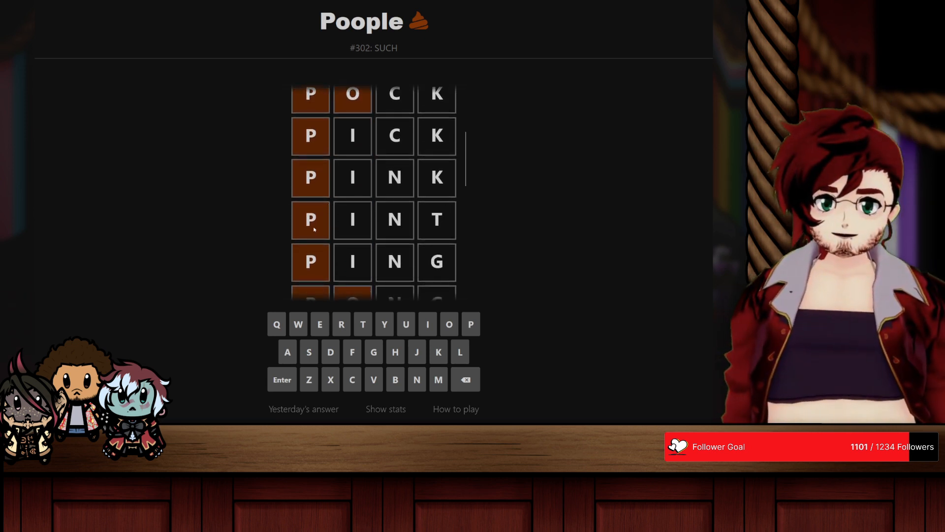
scroll(339, 213, "up", 4)
scroll(433, 172, "down", 6)
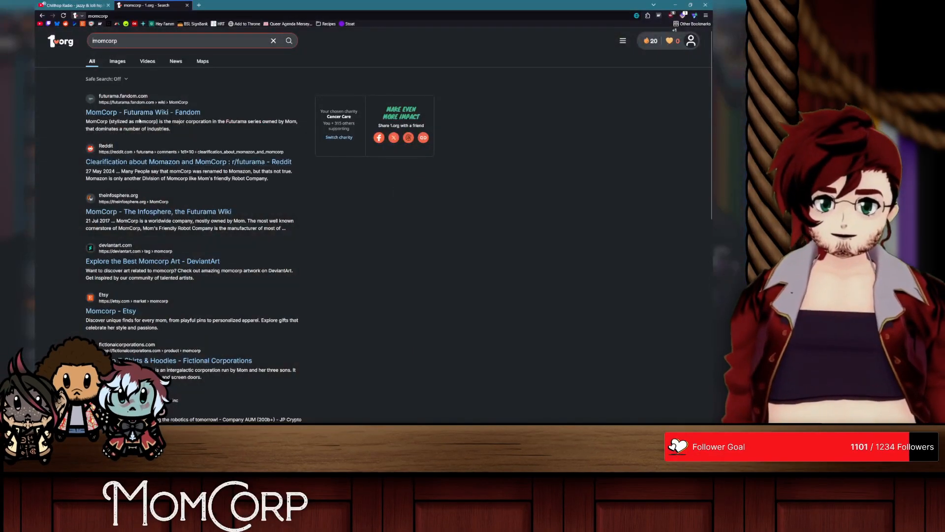
Step: Open the Futurama Wiki result for MomCorp, switch to its independent Infosphere version, and enlarge the article for reading
left_click(139, 118)
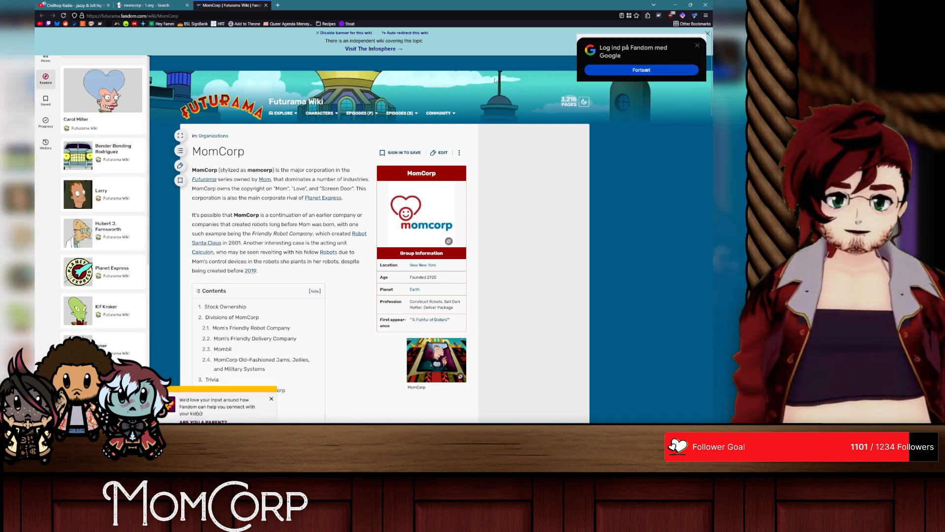
left_click(374, 51)
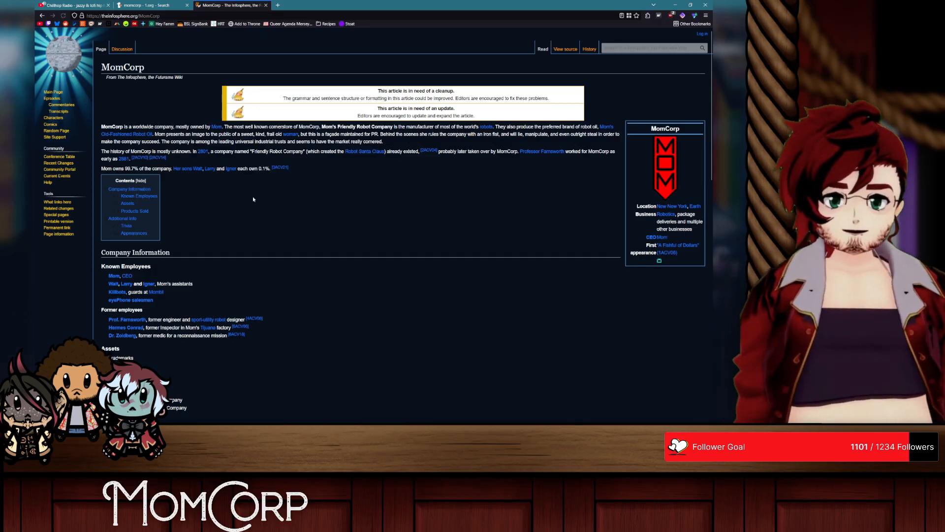
scroll(374, 222, "up", 5, "ctrl")
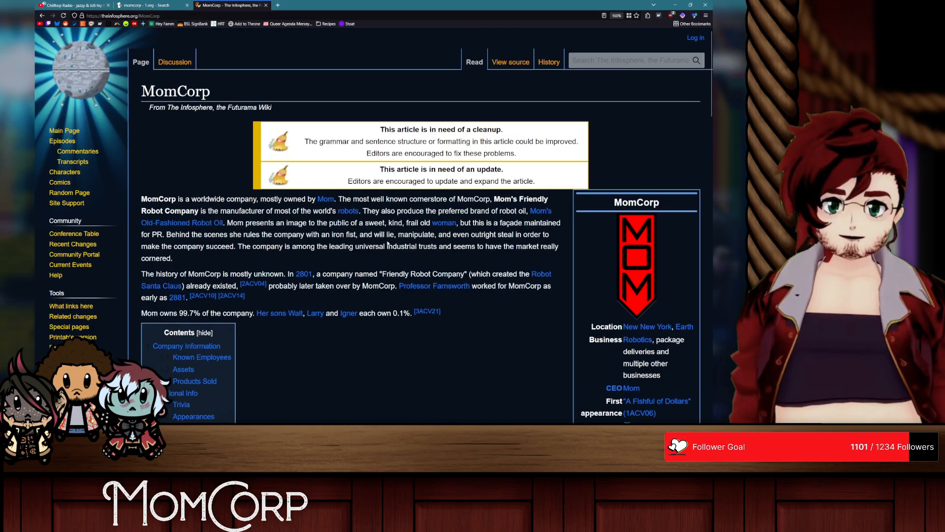
scroll(387, 243, "down", 1)
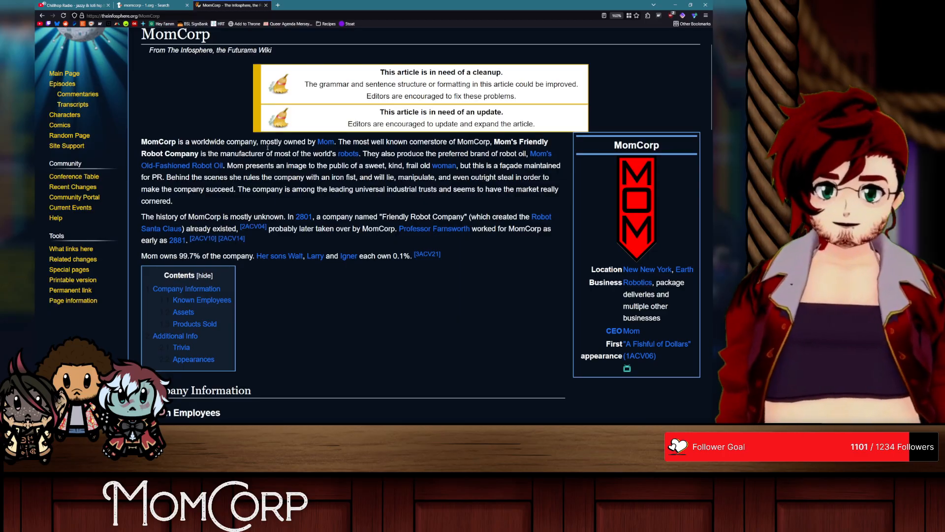
Step: View the Infosphere article on Mom and her full-size picture, and return to the MomCorp article
left_click(311, 6)
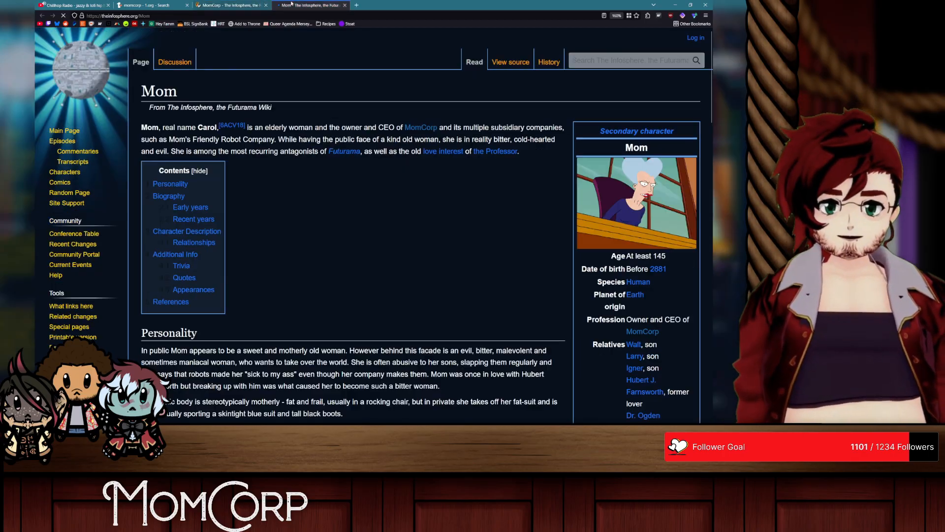
left_click(668, 222)
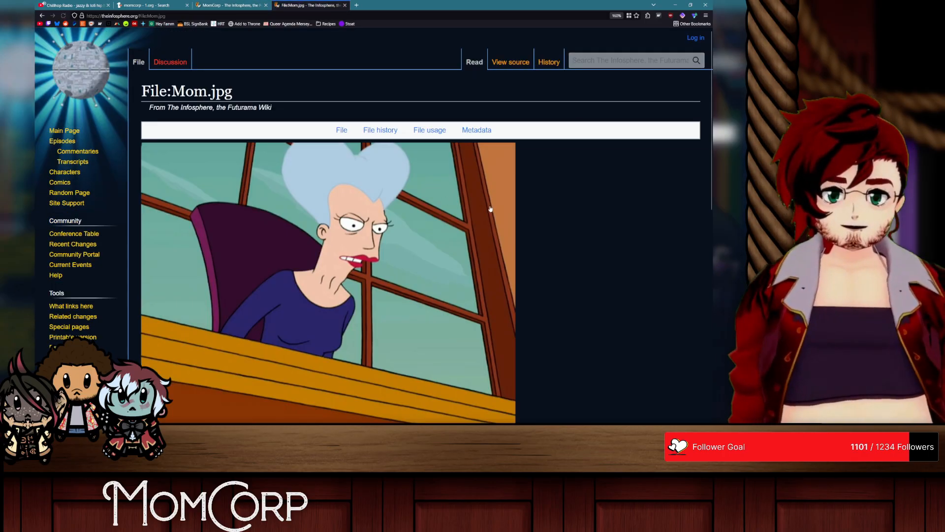
key("alt+Left")
left_click(251, 5)
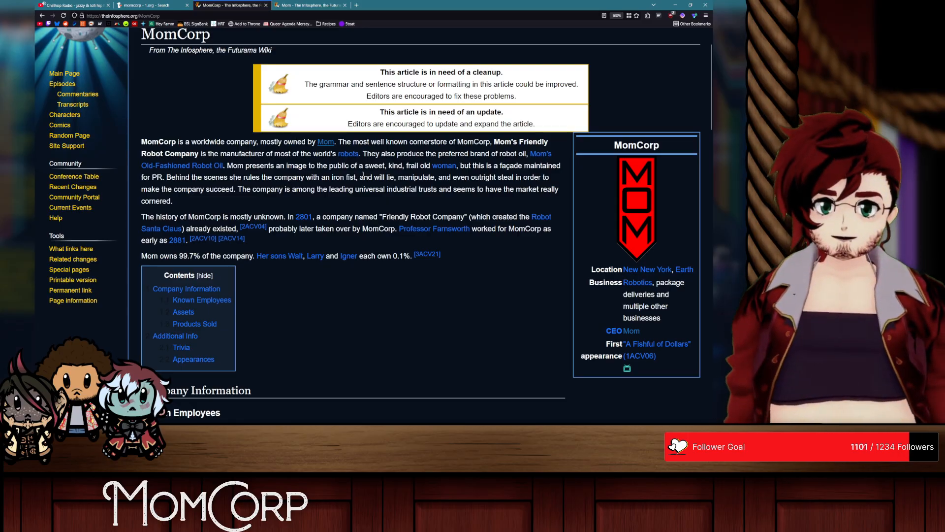
Step: Read the MomCorp introduction, highlighting passages on Mom's public image, the company's history and its ownership
left_click_drag(246, 167, 470, 166)
left_click(487, 167)
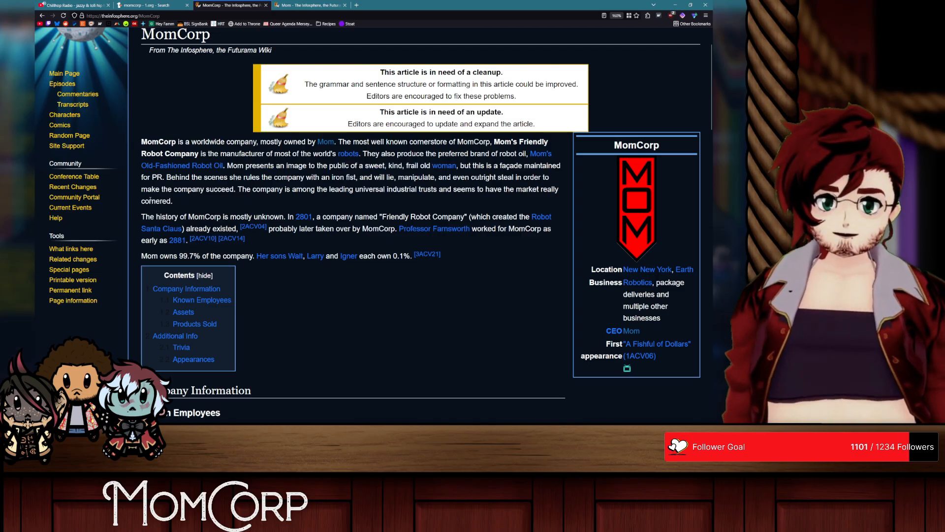
left_click_drag(168, 178, 175, 201)
left_click(256, 188)
left_click(209, 220)
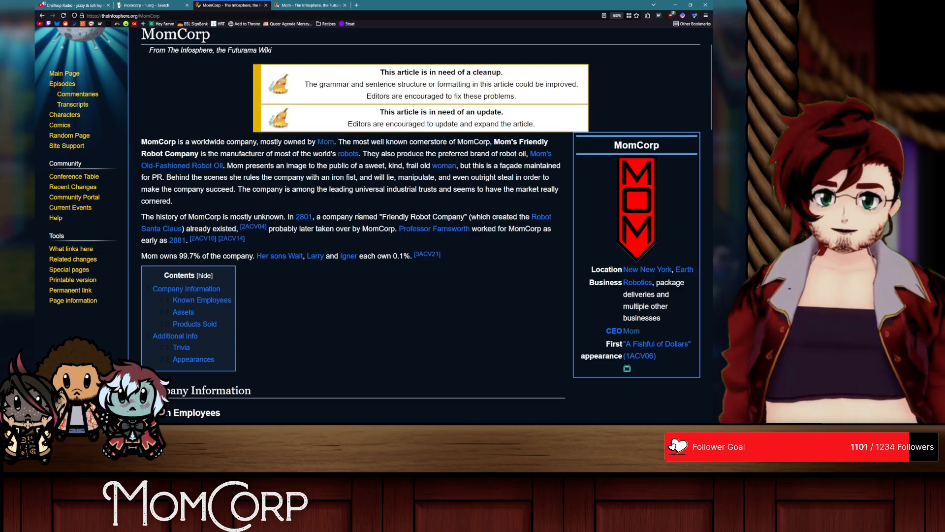
left_click_drag(362, 216, 483, 215)
left_click(512, 216)
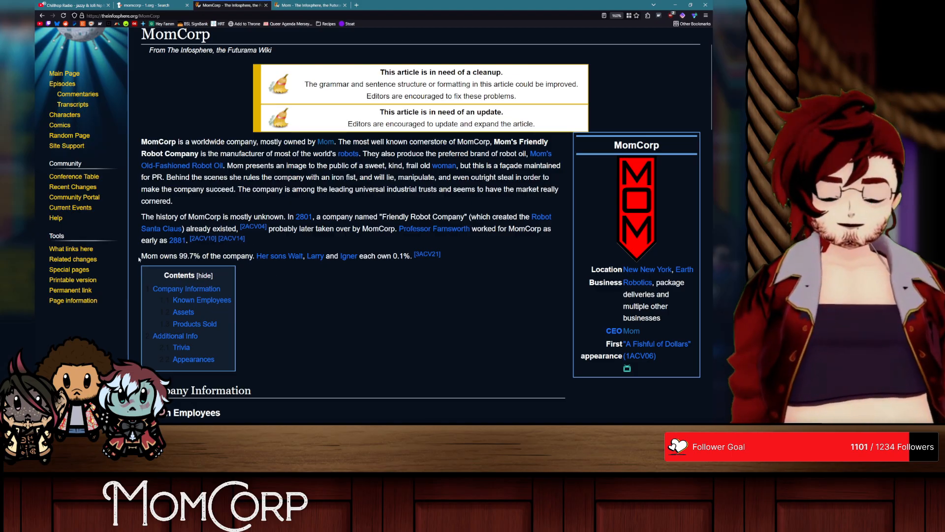
left_click_drag(140, 260, 228, 257)
left_click(285, 280)
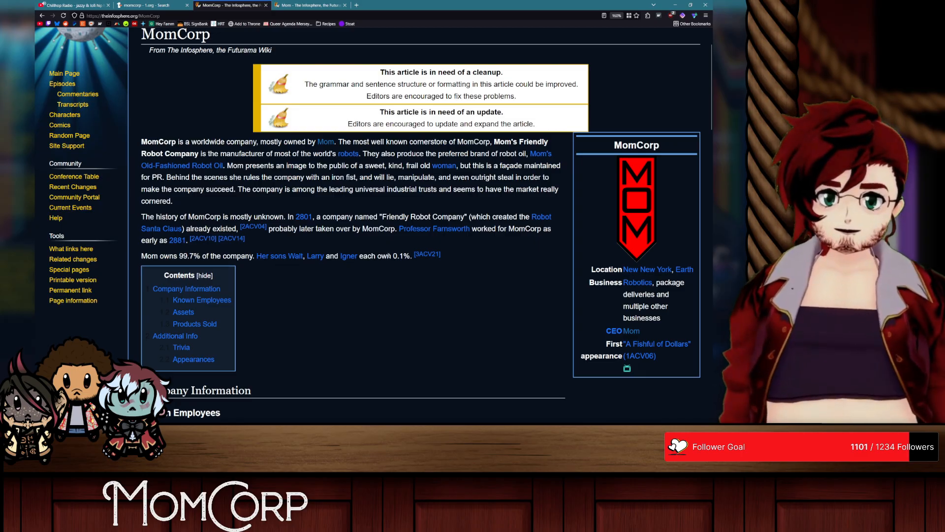
Step: Look through MomCorp's employees, assets and products, highlighting Mom's Friendly Robot Company and Mom's Friendly Delivery Company among the subsidiaries
scroll(379, 281, "down", 7)
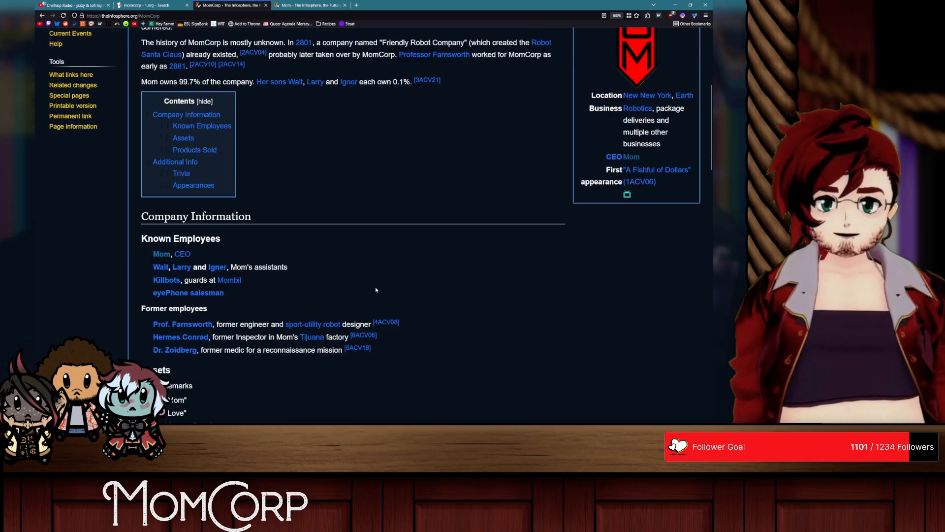
scroll(337, 280, "down", 4)
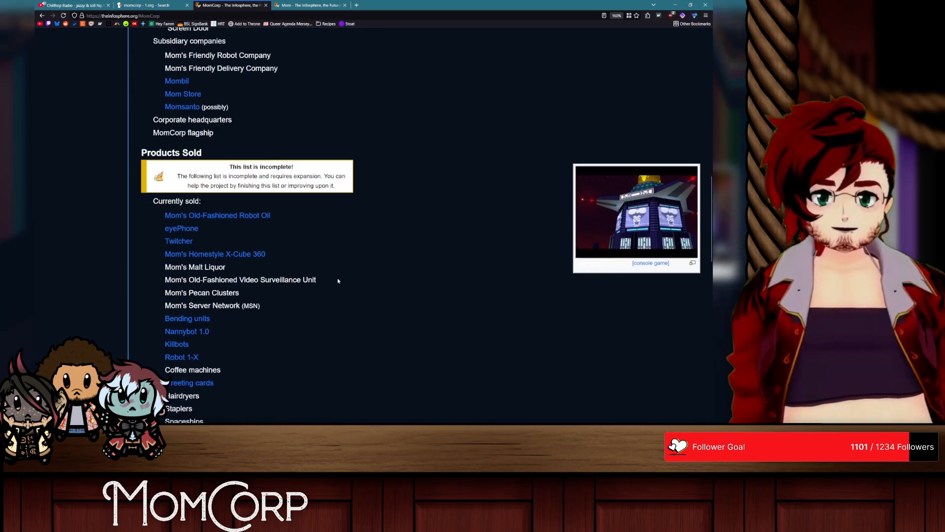
scroll(338, 281, "up", 2)
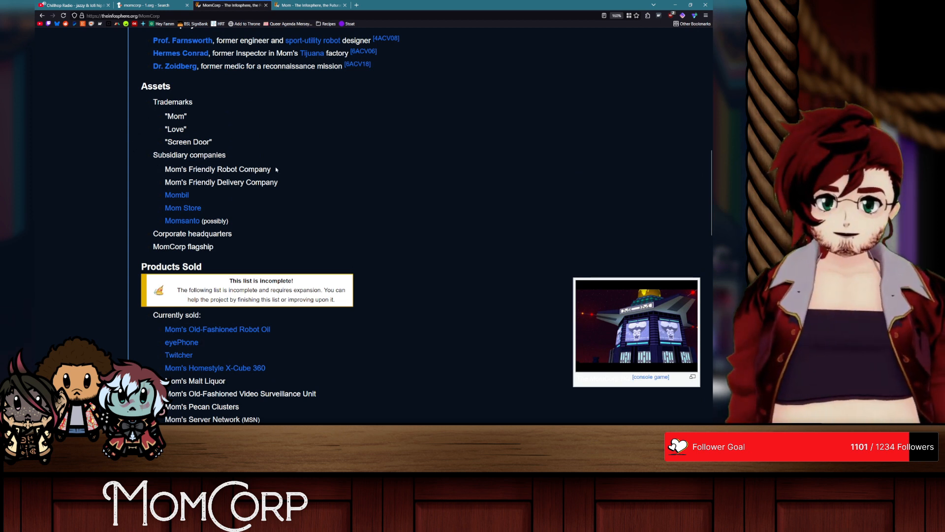
triple_click(217, 171)
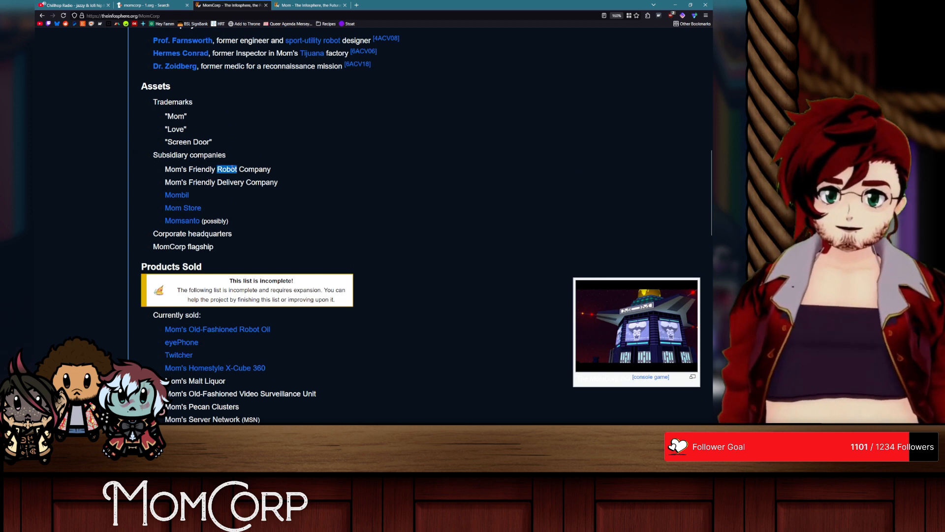
triple_click(208, 184)
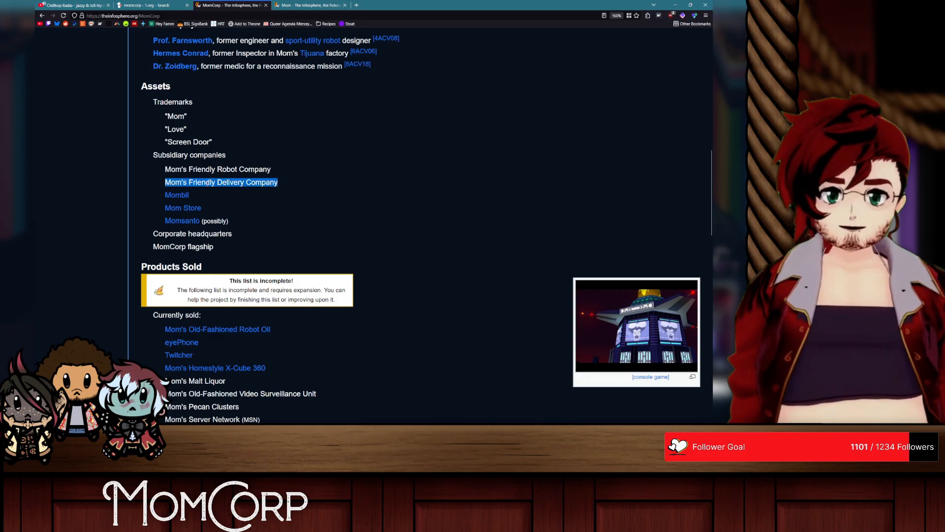
Step: Open the Mombil, Mom Store and Momsanto articles in separate tabs, and view the Momsanto article before closing it
middle_click(177, 196)
middle_click(183, 208)
middle_click(182, 221)
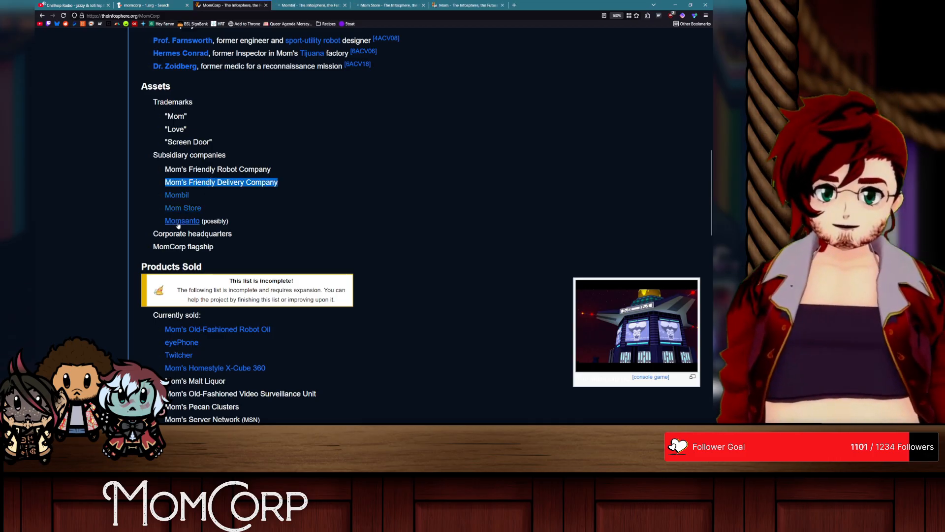
left_click(433, 3)
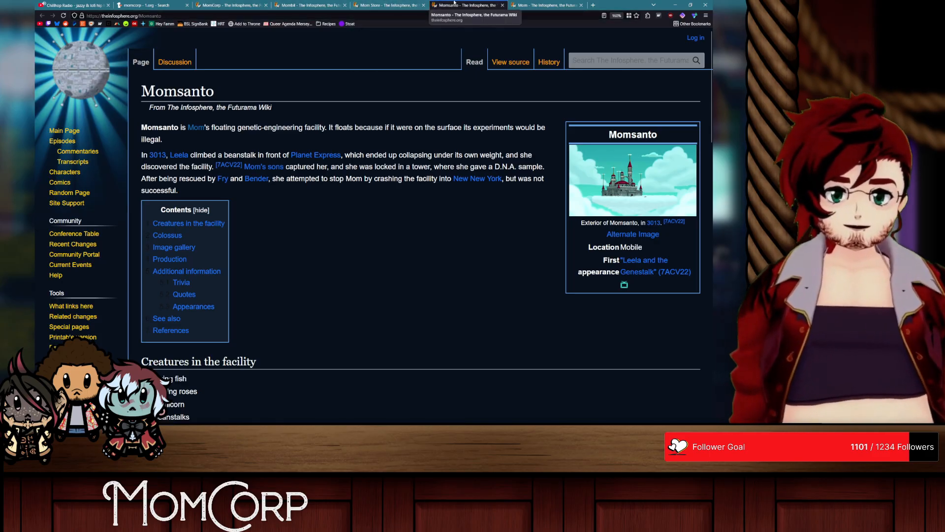
middle_click(452, 3)
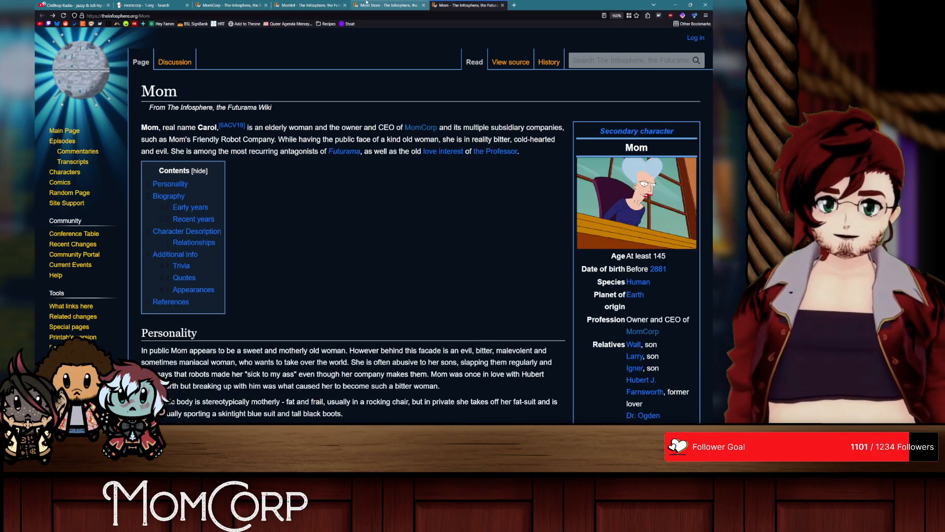
Step: View the Mom Store article and its full-size storefront picture, returning to the article
left_click(402, 4)
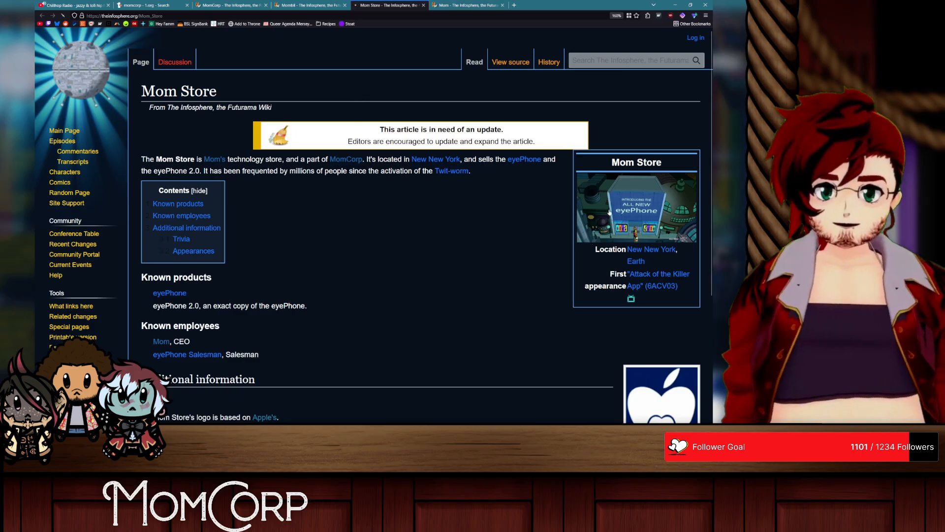
left_click(609, 213)
key("alt+Left")
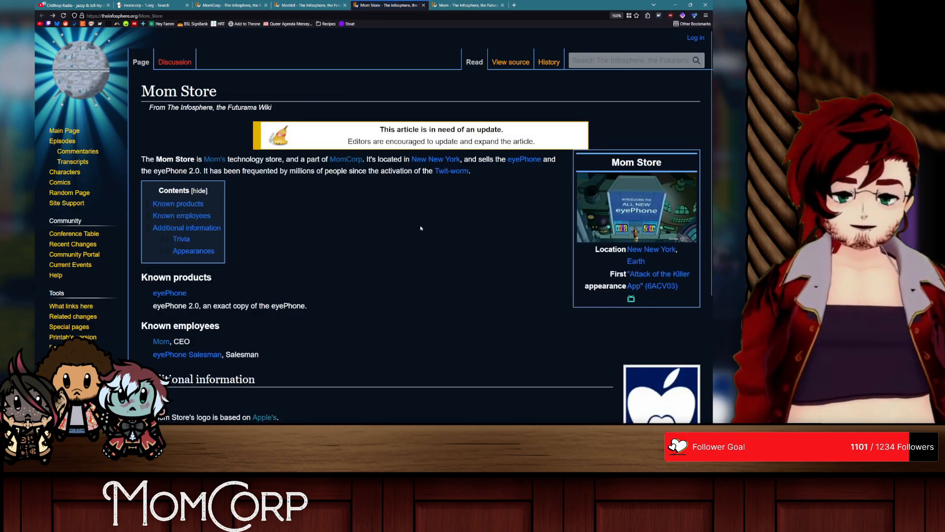
Step: Examine the Mombil article and its sign picture, close that article, and go back to the MomCorp article
left_click(311, 5)
left_click(613, 186)
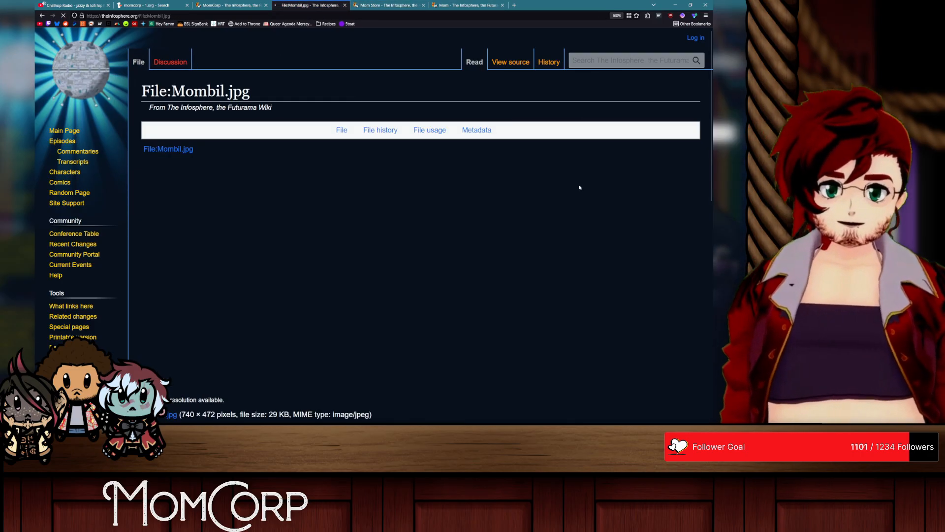
key("alt+Left")
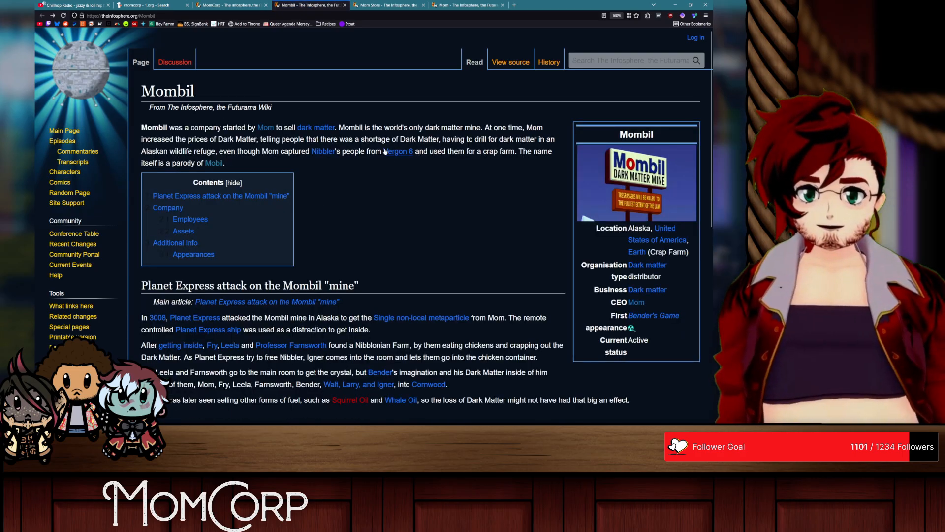
scroll(395, 182, "down", 3)
scroll(396, 181, "up", 3)
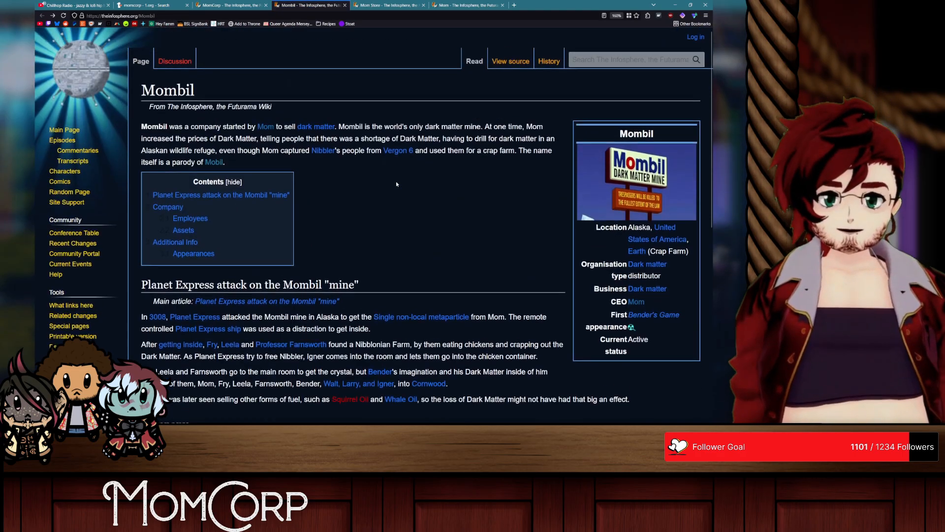
middle_click(314, 5)
middle_click(314, 5)
left_click(238, 5)
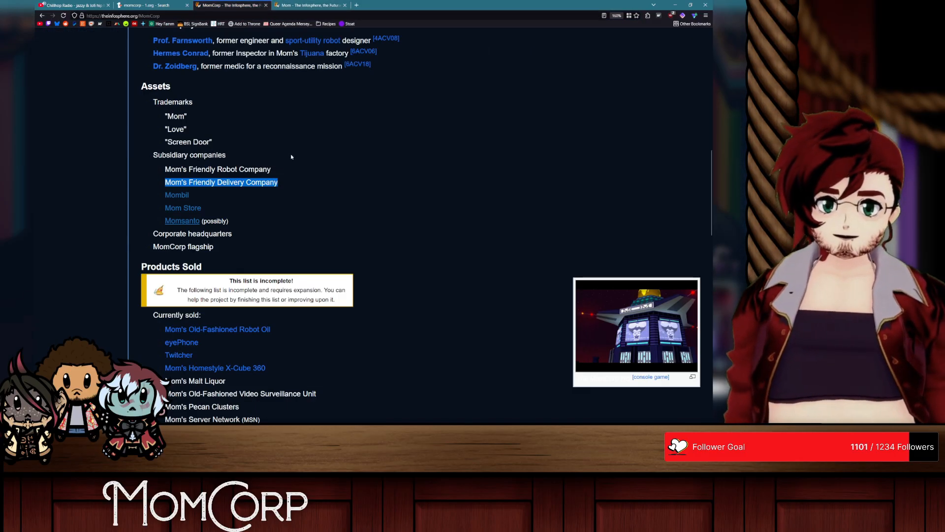
Step: Open the eyePhone article from MomCorp's list of products sold, view its picture, and close the article
scroll(291, 156, "down", 4)
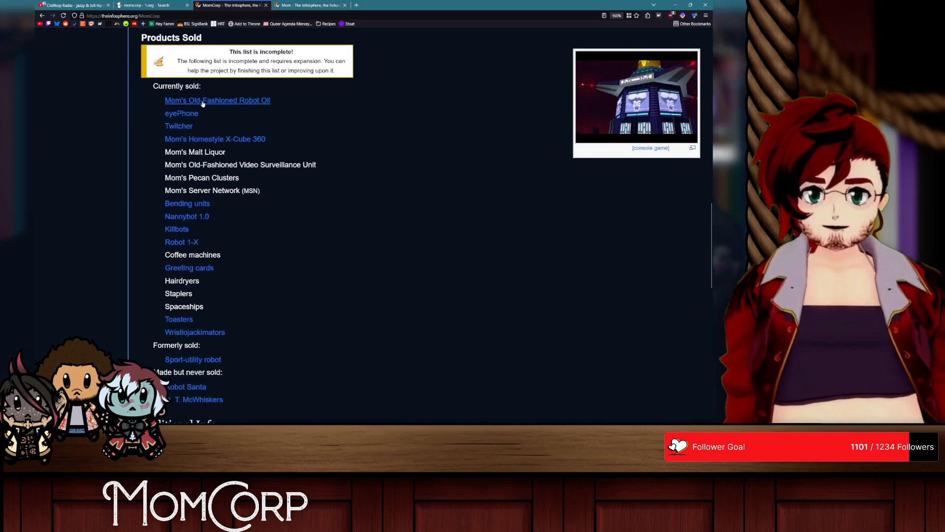
middle_click(181, 113)
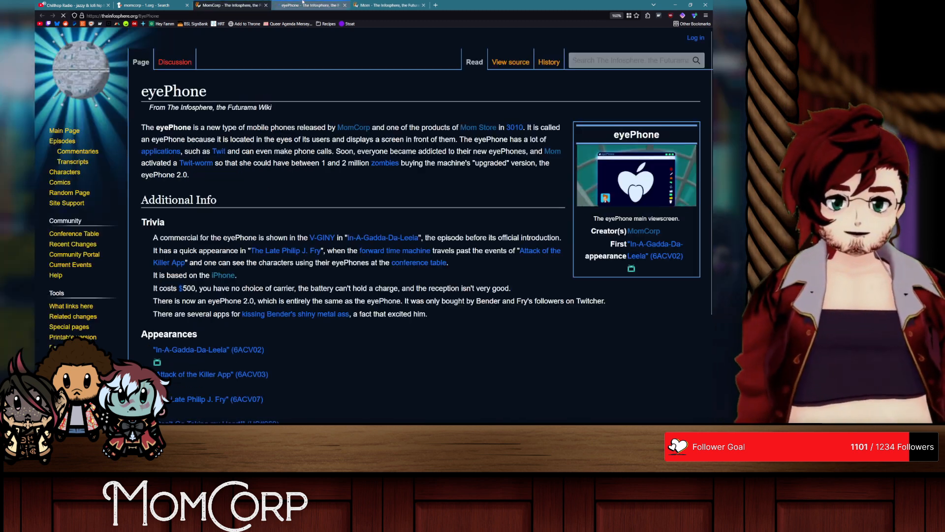
key("alt+Left")
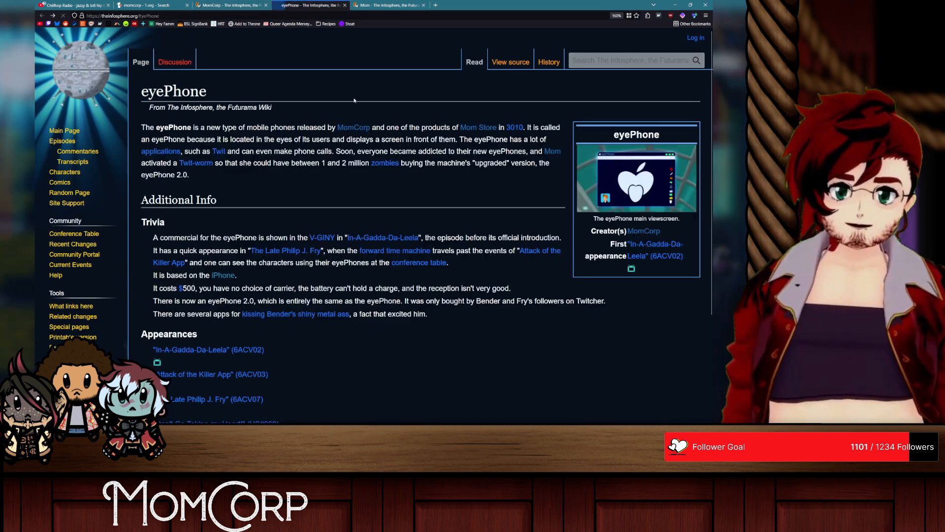
middle_click(328, 2)
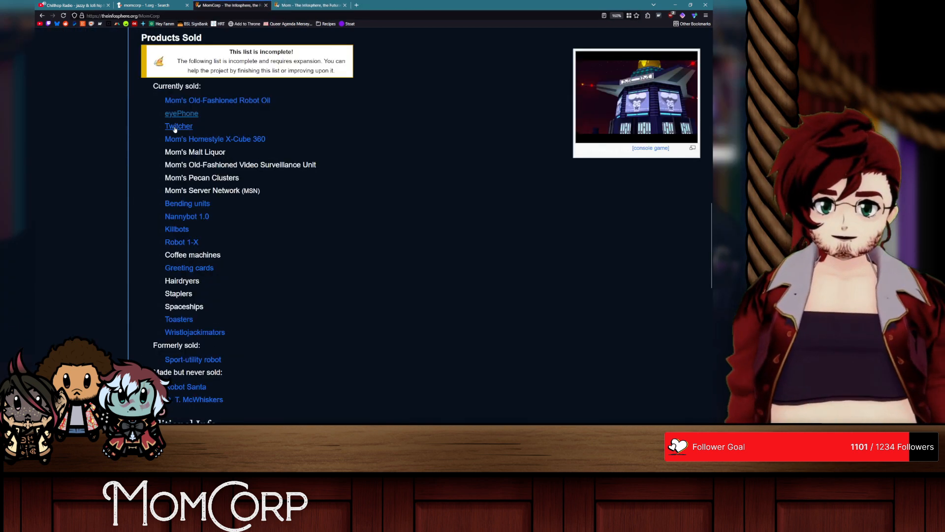
Step: Open the Twitcher article from the products list in a separate tab, view it, and close it
middle_click(175, 127)
left_click(307, 4)
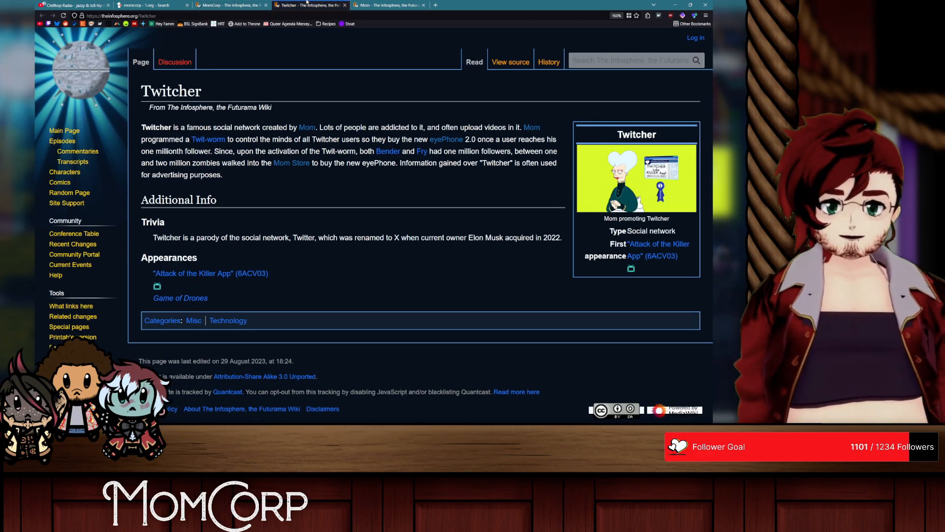
middle_click(323, 5)
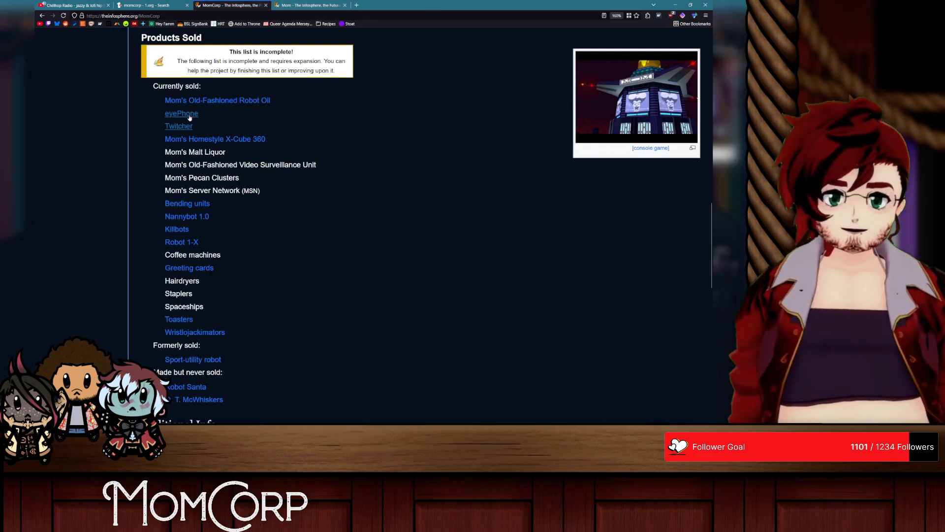
Step: Open the Mom's Homestyle X-Cube 360 article, view its full-size console picture, and close the tab
middle_click(211, 140)
left_click(308, 5)
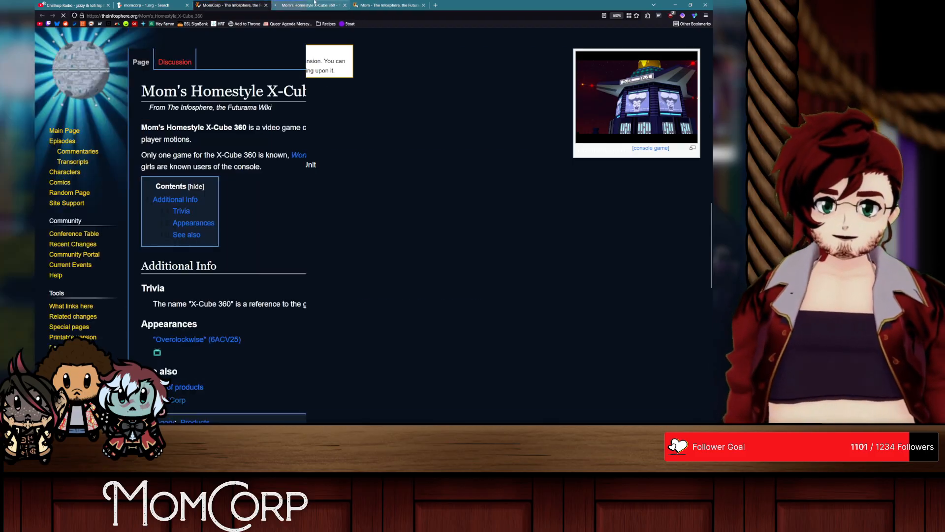
left_click(632, 212)
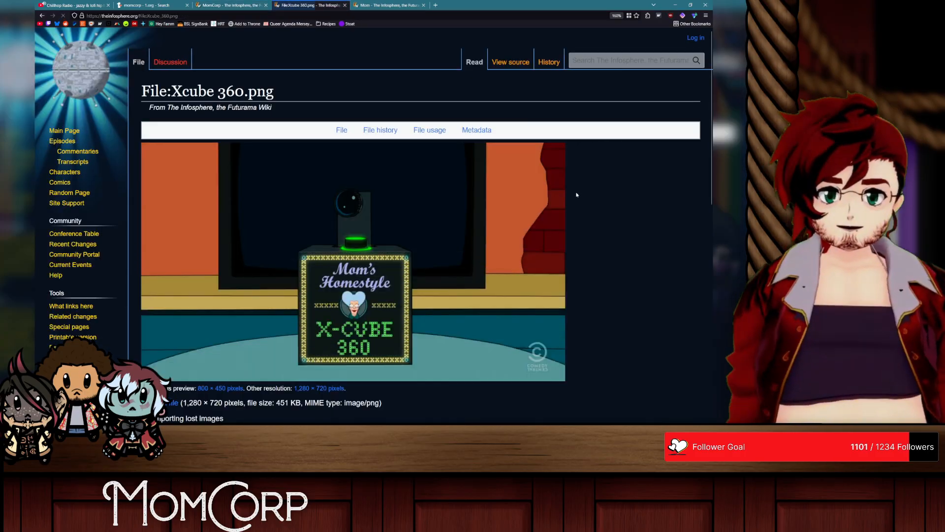
middle_click(308, 5)
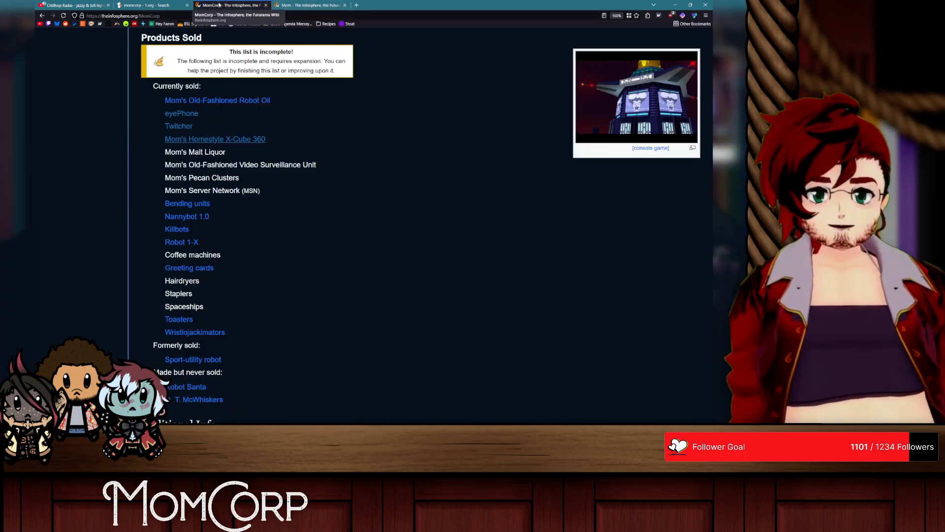
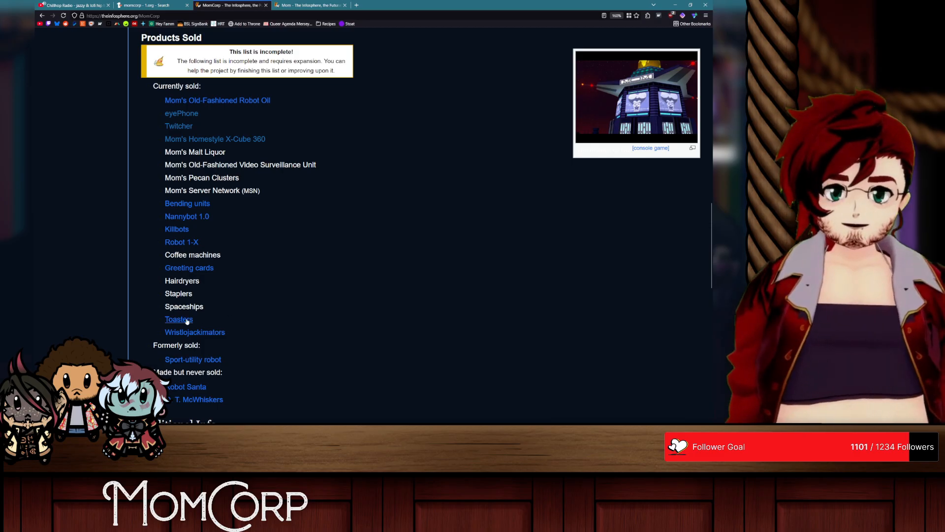
Step: View the full-size MomCorp logo from the article's infobox, then return to the MomCorp article
scroll(239, 313, "up", 15)
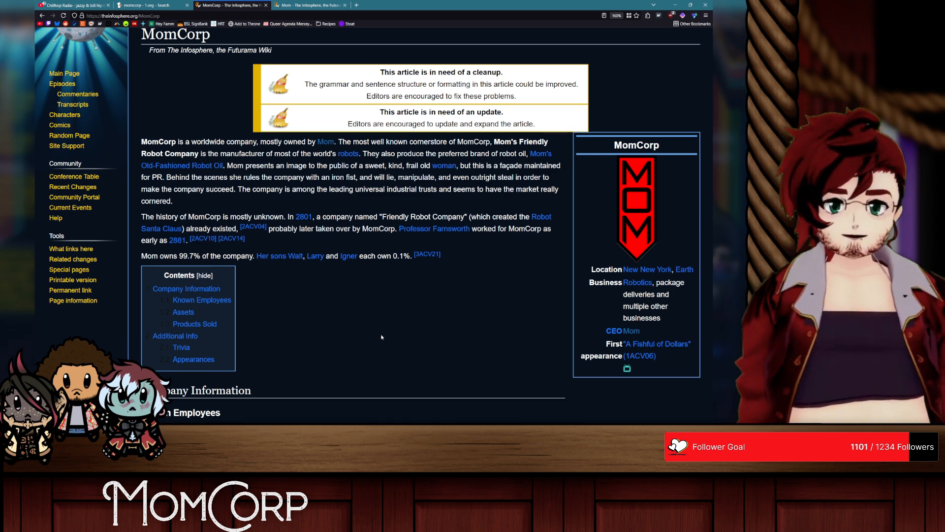
scroll(374, 325, "down", 12)
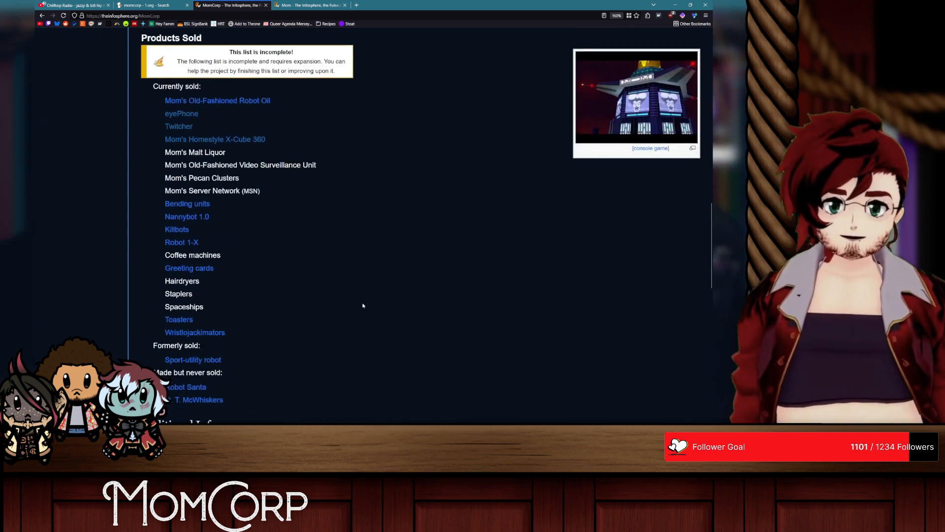
scroll(363, 305, "up", 12)
left_click(641, 277)
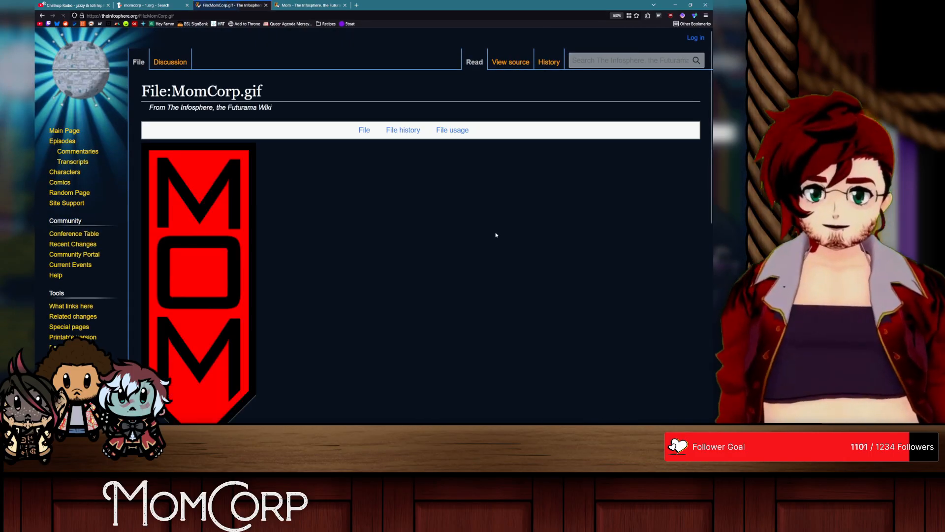
scroll(395, 224, "down", 2)
scroll(389, 224, "up", 1)
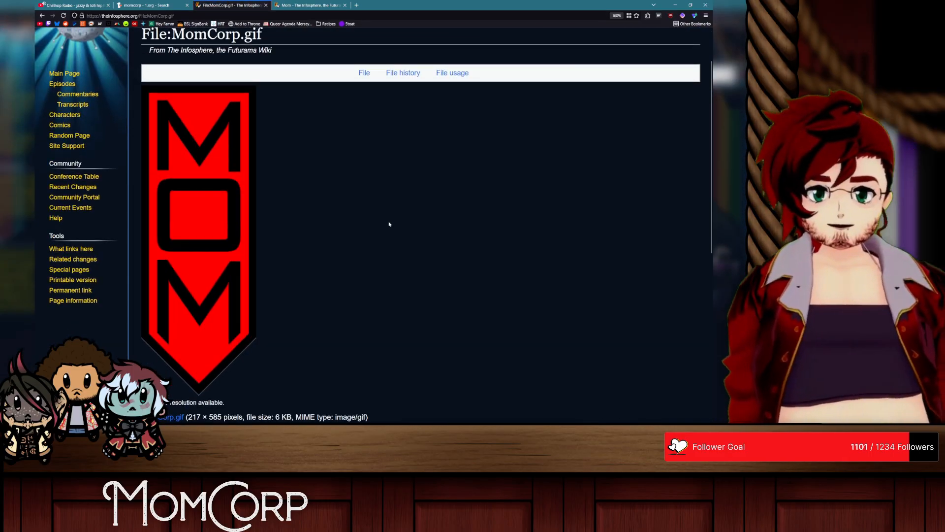
key("alt+Left")
Step: View the full-size picture of the MomCorp flagship from the Trivia section and return to the article
scroll(382, 219, "down", 20)
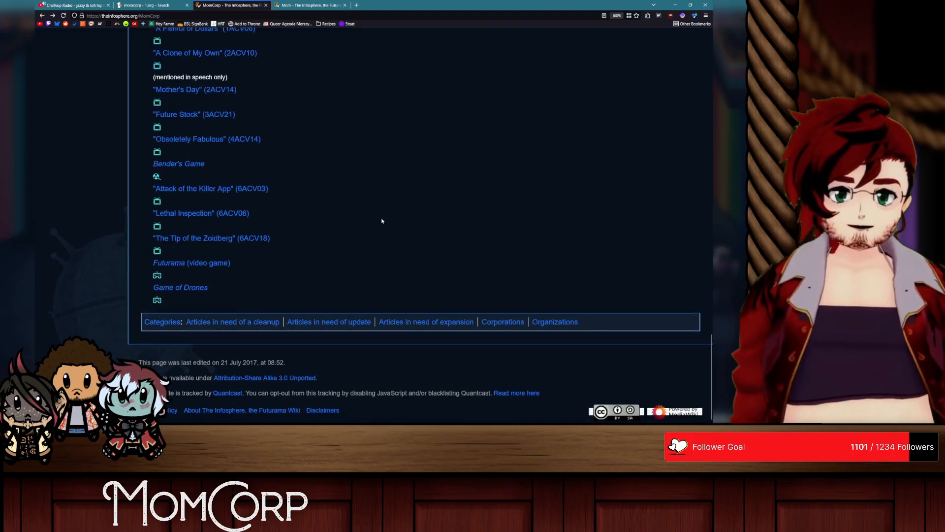
scroll(382, 220, "up", 7)
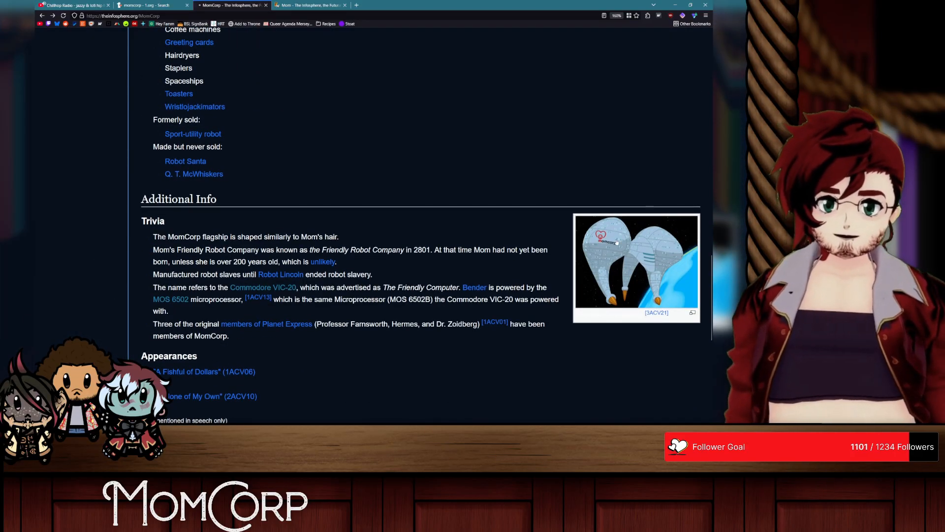
left_click(617, 242)
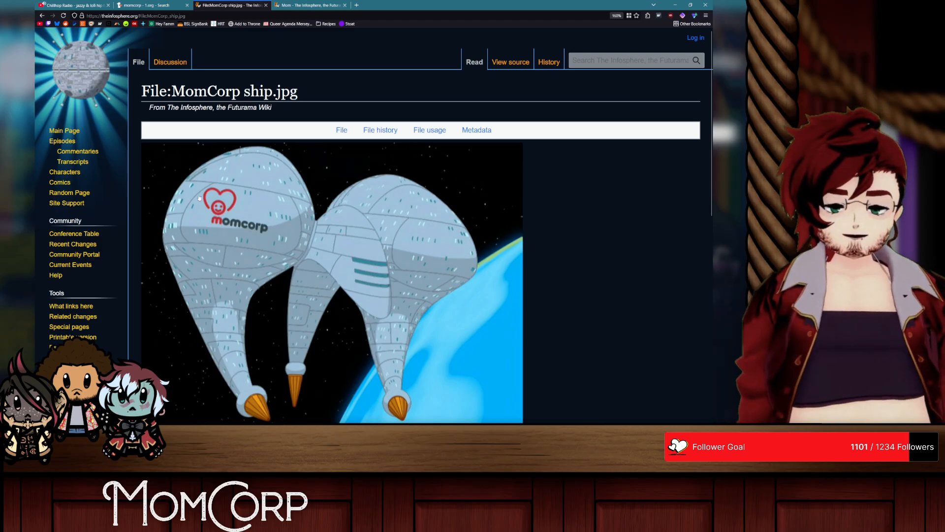
key("alt+Left")
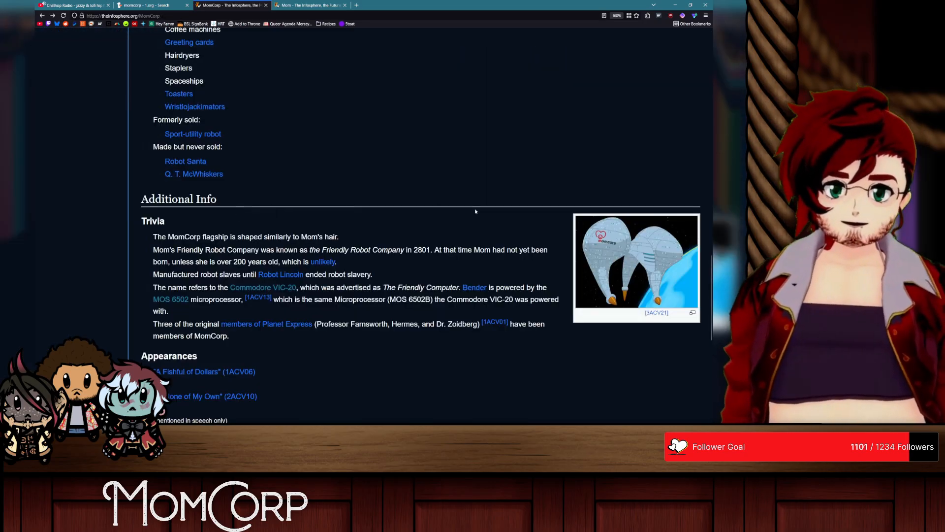
Step: Switch to the already open Mom article, view her full-size infobox portrait, and go back to the article
scroll(476, 211, "up", 15)
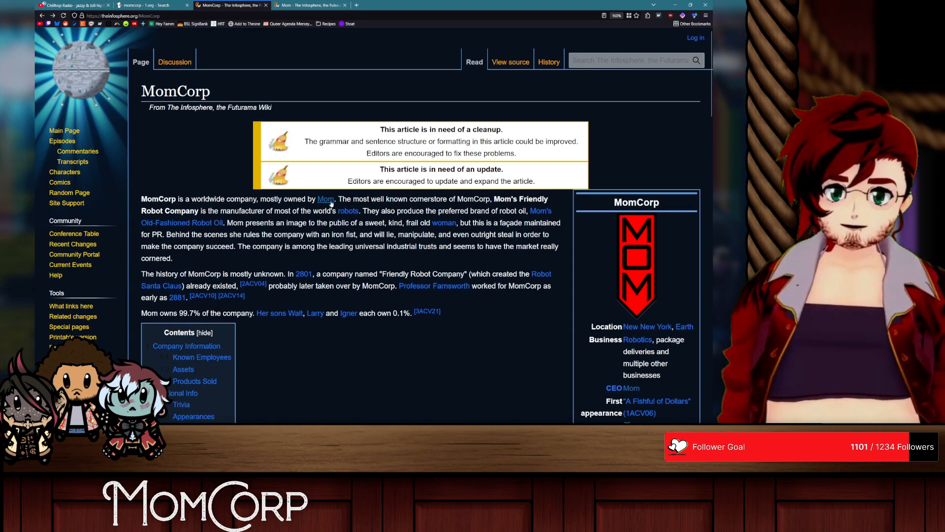
left_click(315, 5)
left_click(635, 196)
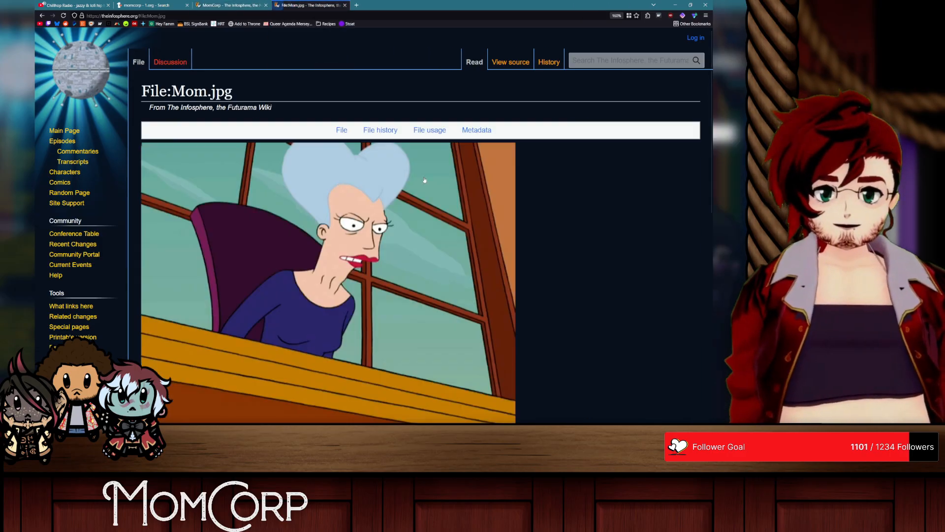
key("alt+Left")
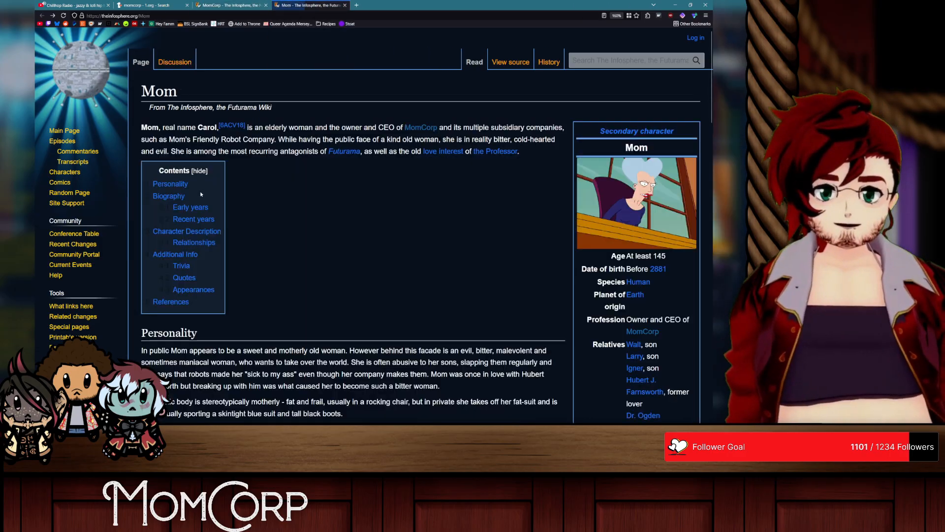
Step: Examine the Mom article's infobox, personality, biography, relationships and quotes, and close its tab
scroll(468, 207, "down", 10)
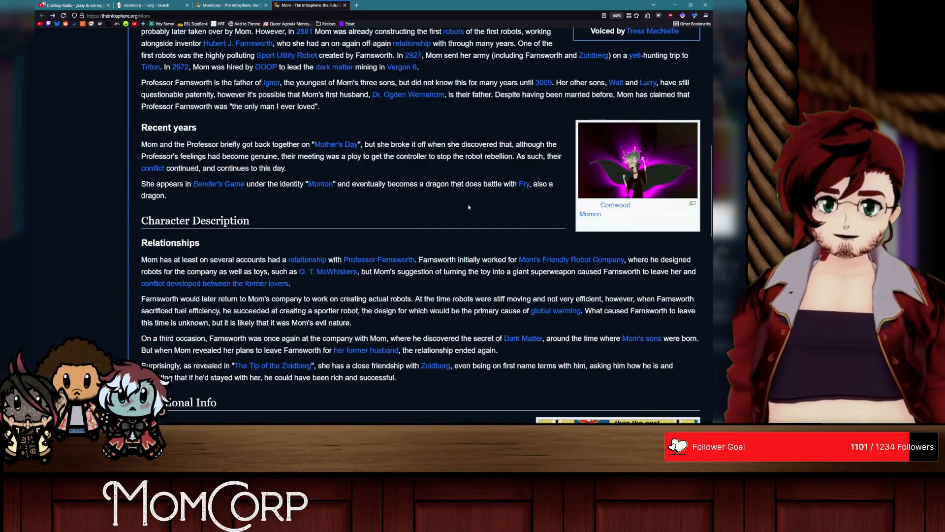
scroll(468, 207, "up", 5)
scroll(347, 204, "up", 2)
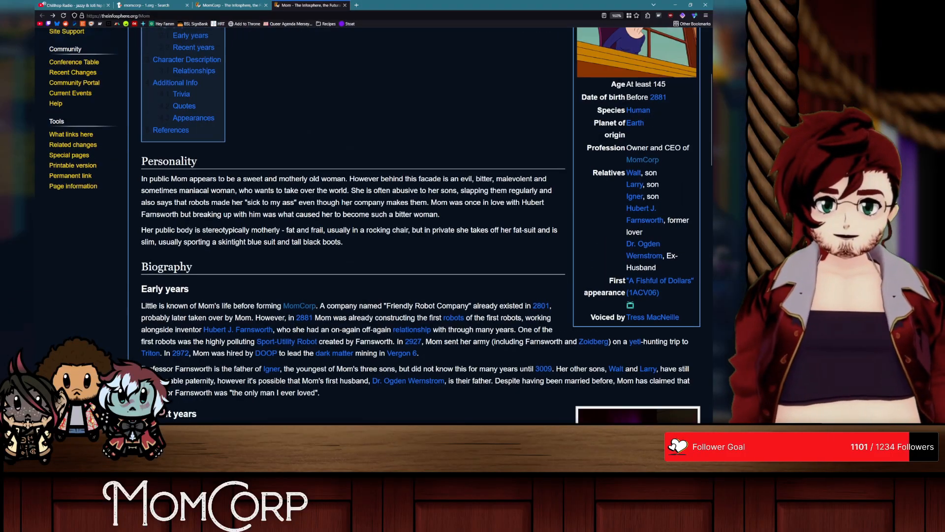
scroll(346, 204, "down", 20)
scroll(199, 156, "up", 4)
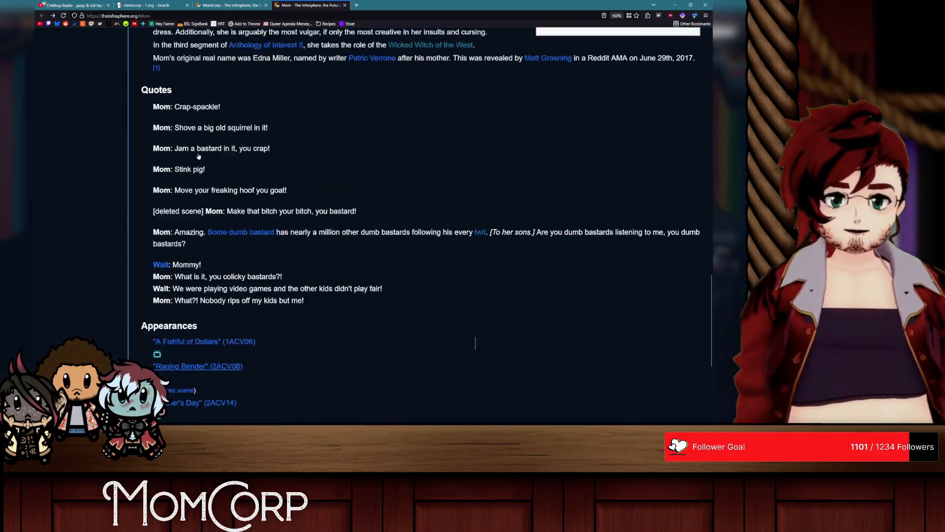
scroll(199, 156, "up", 20)
scroll(589, 238, "down", 3)
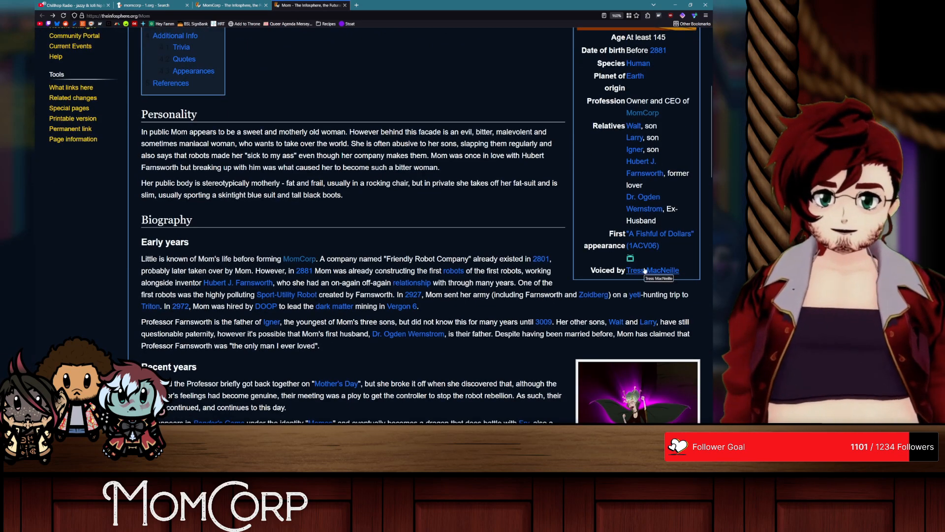
scroll(564, 239, "up", 5)
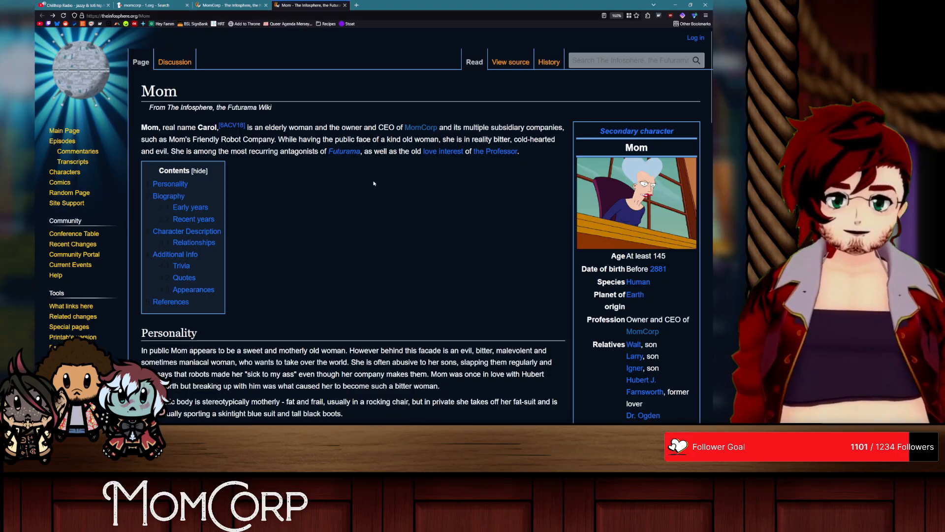
scroll(373, 183, "down", 5)
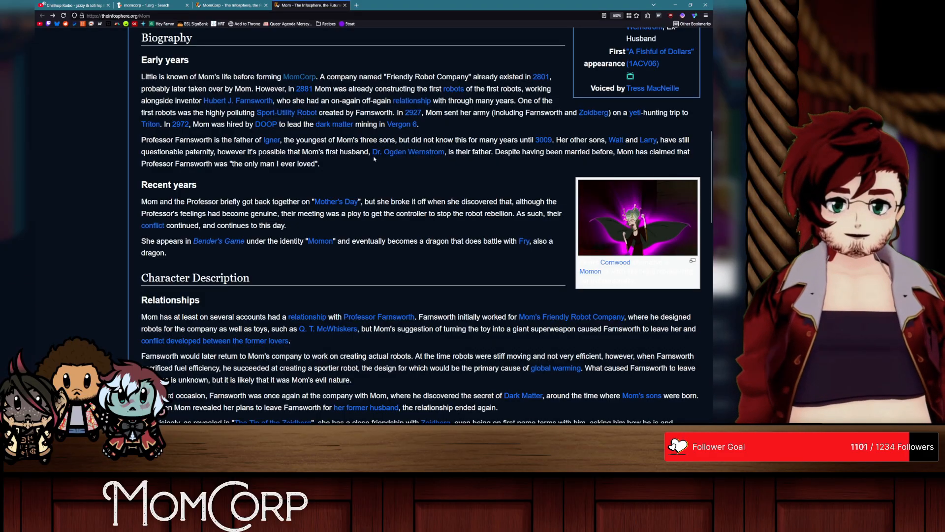
key("ctrl+w")
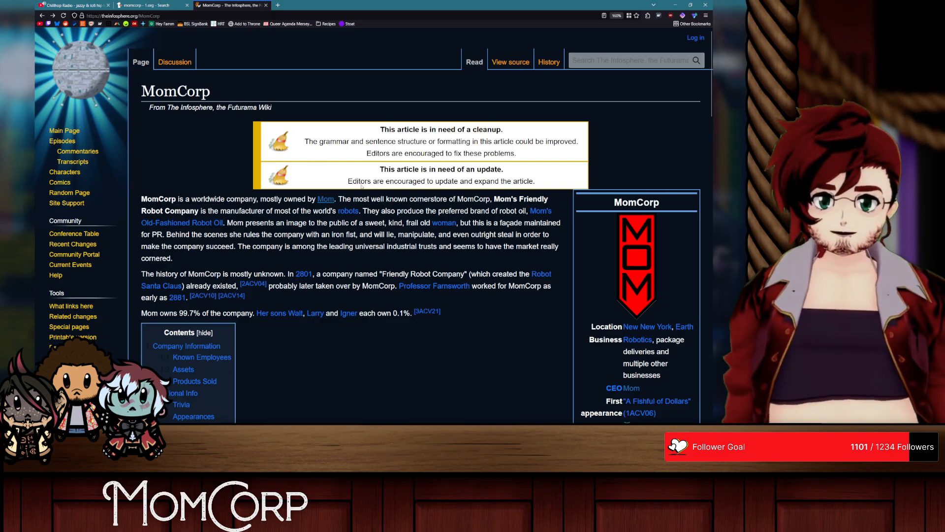
Step: Enlarge the MomCorp page's text and review the article from its introduction through the list of products sold
left_click_drag(418, 223, 374, 223)
triple_click(412, 223)
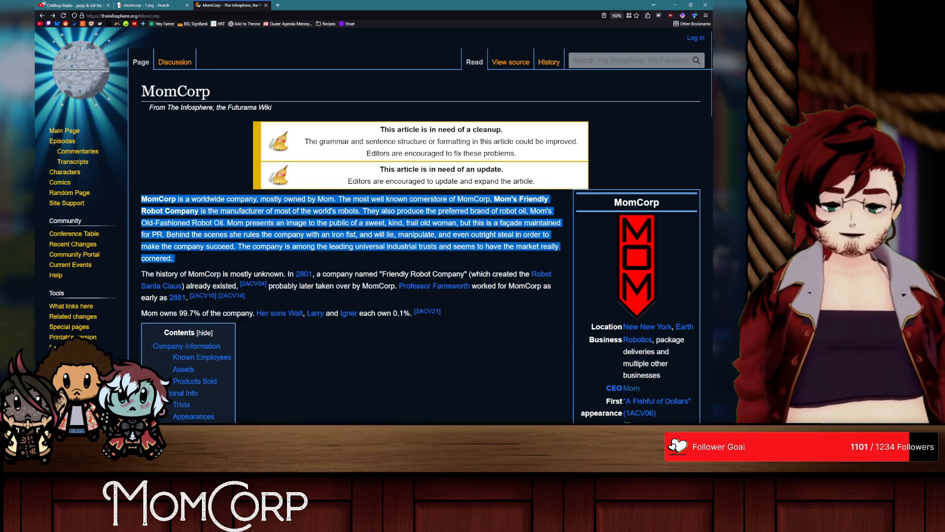
left_click(366, 242)
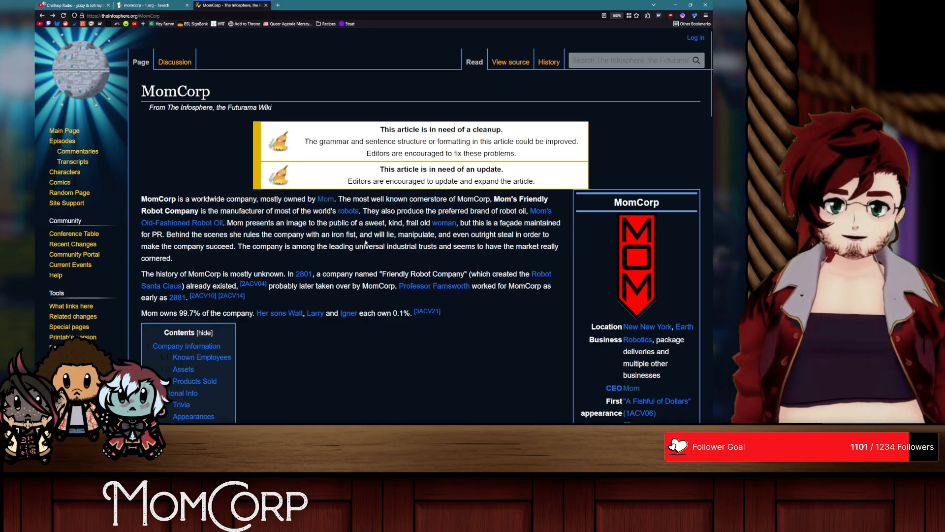
key("ctrl+plus")
scroll(321, 200, "down", 5)
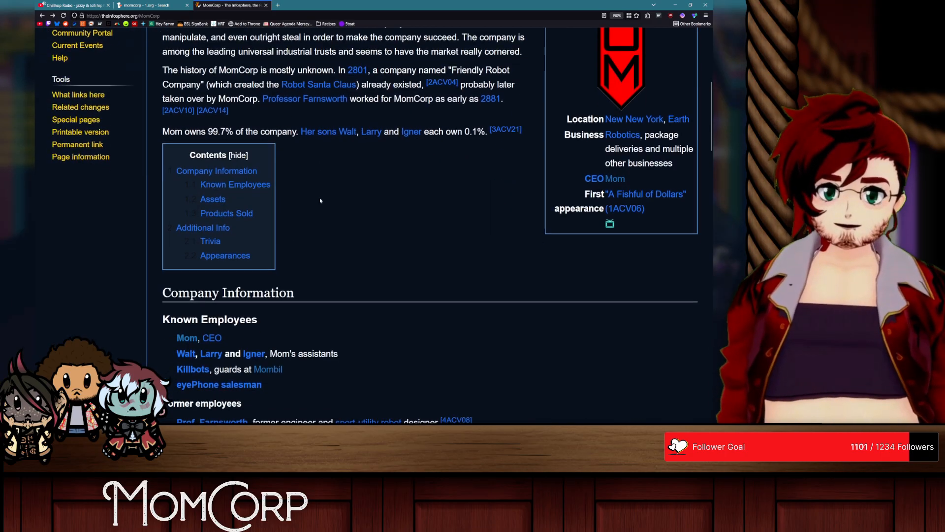
scroll(321, 202, "up", 3)
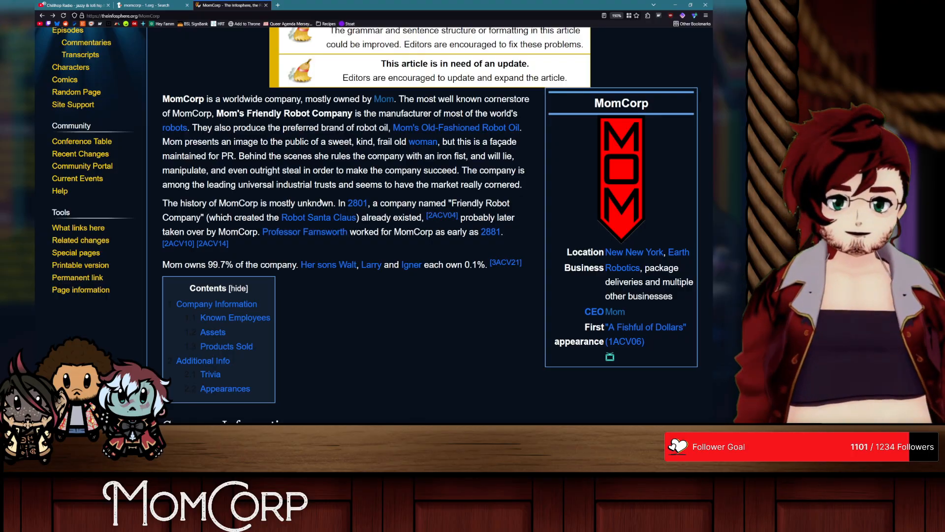
scroll(320, 202, "down", 15)
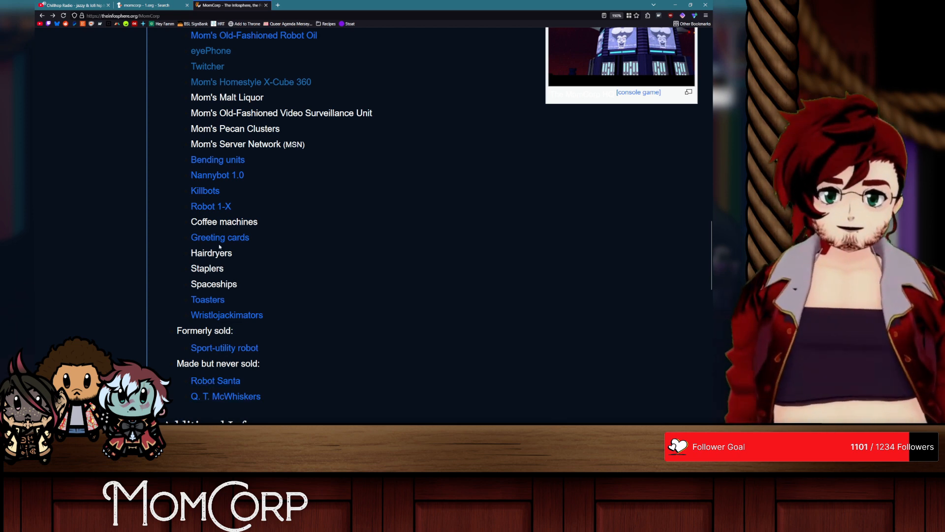
scroll(230, 246, "up", 2)
scroll(229, 246, "down", 1)
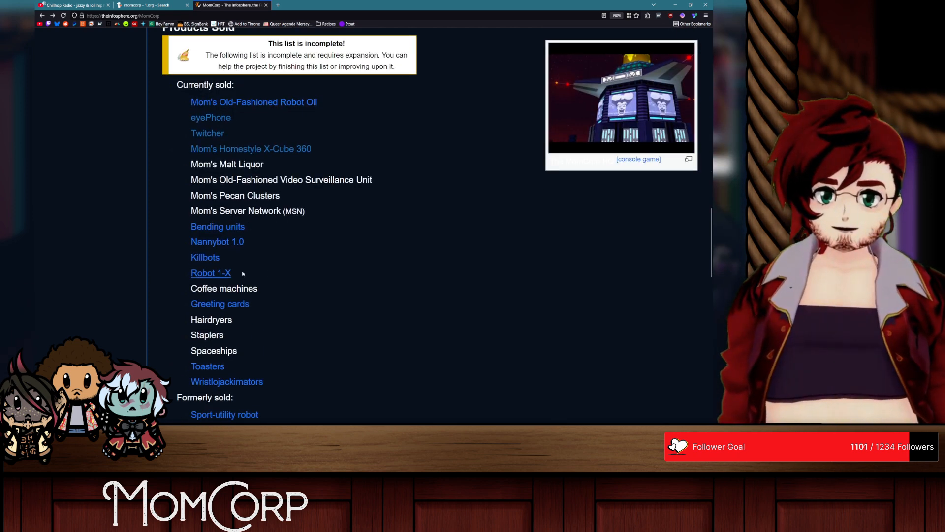
Step: Open the Toasters article from the products list in a separate tab, glance at it, and close it
middle_click(217, 367)
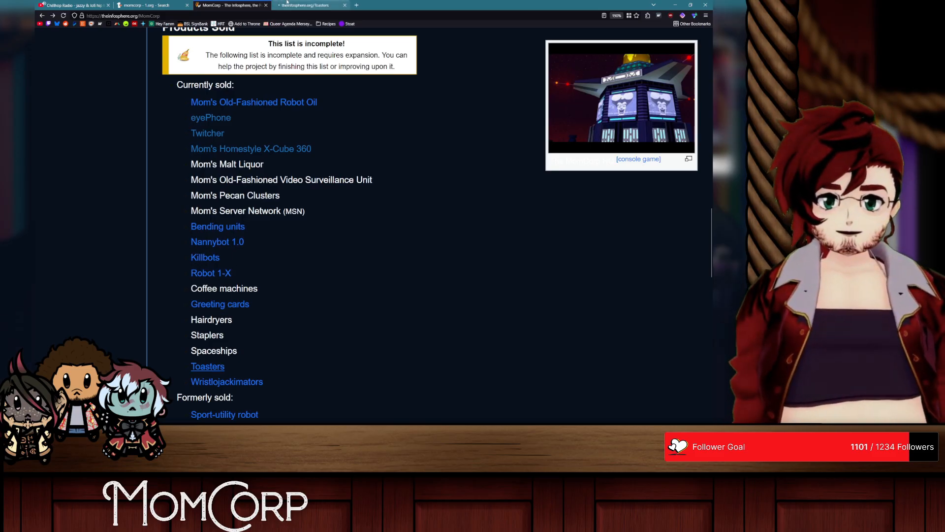
left_click(315, 5)
middle_click(320, 4)
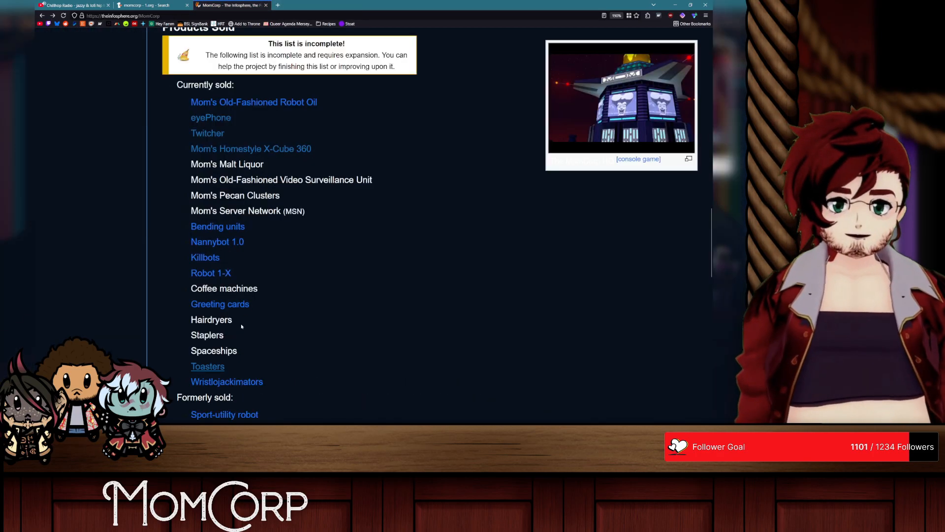
Step: Open the Wristlojackimators link in a separate tab, read the Wrist Device article including its Pip-Boys comparison, and return to MomCorp's Known Employees section
middle_click(227, 382)
scroll(204, 340, "down", 3)
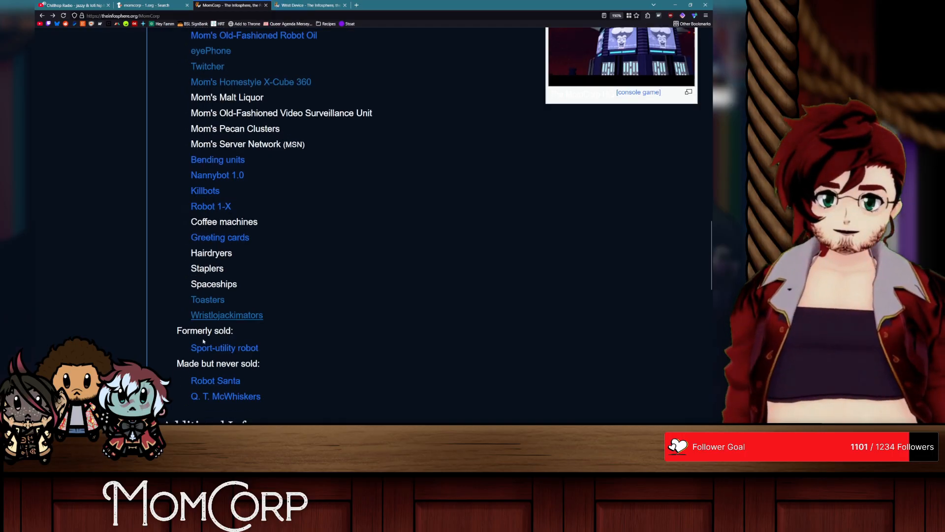
left_click(310, 5)
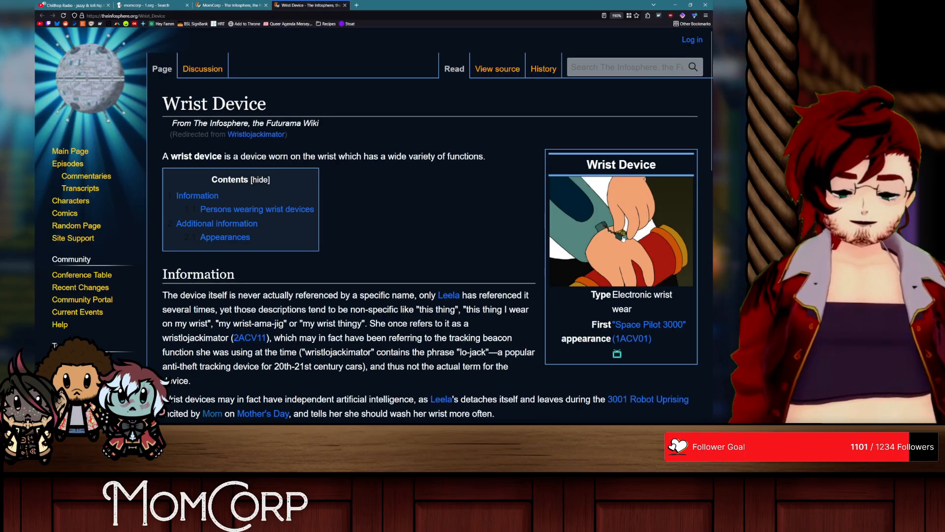
scroll(462, 240, "down", 10)
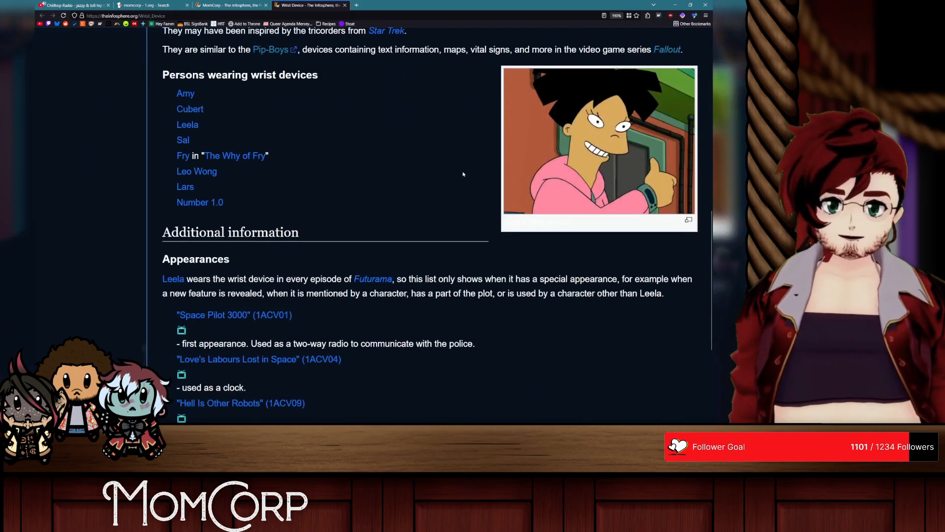
scroll(336, 128, "up", 1)
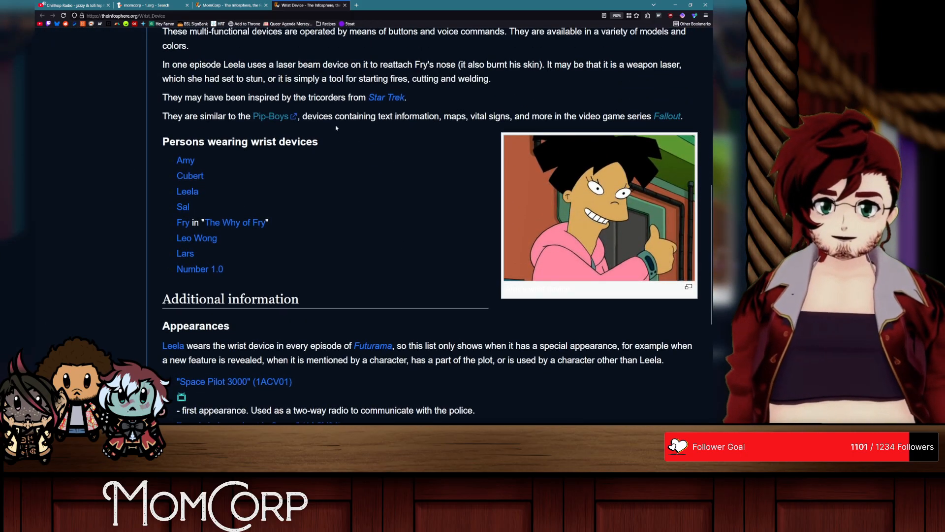
scroll(336, 128, "up", 2)
left_click_drag(224, 251, 363, 254)
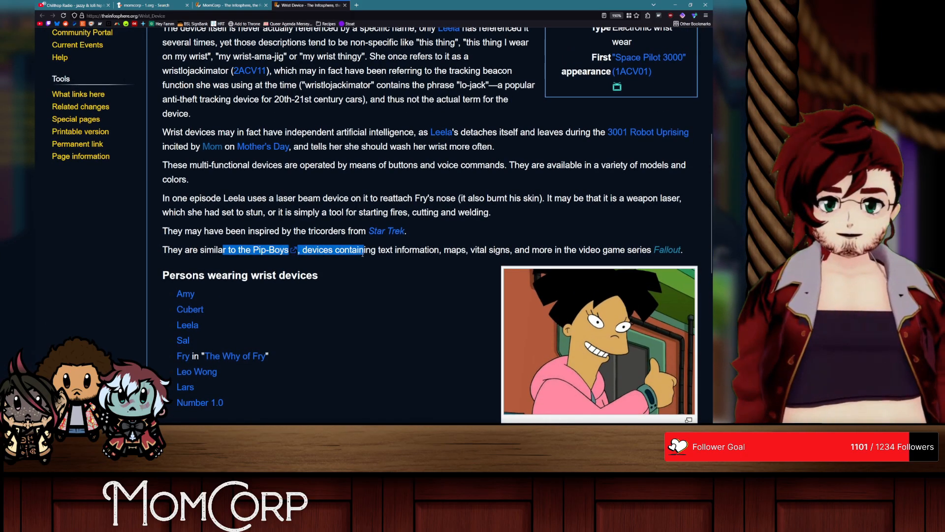
left_click(364, 249)
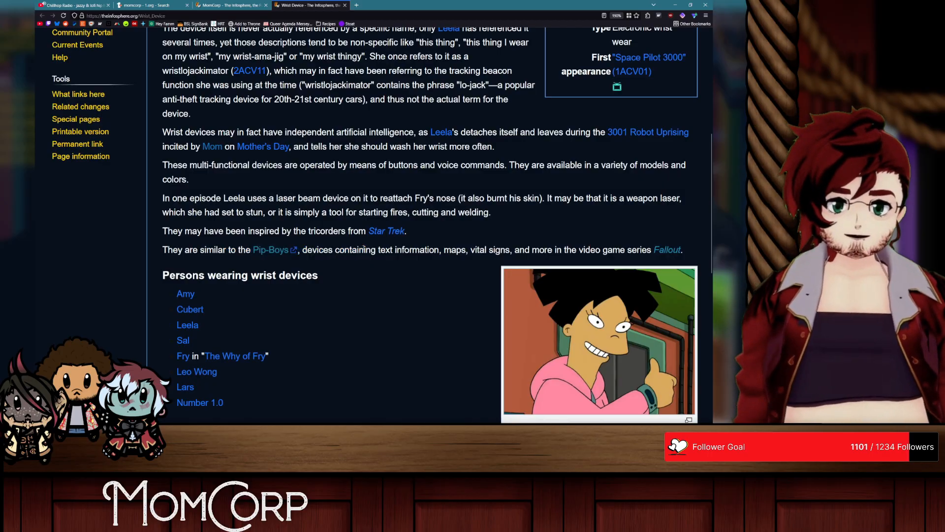
key("ctrl+w")
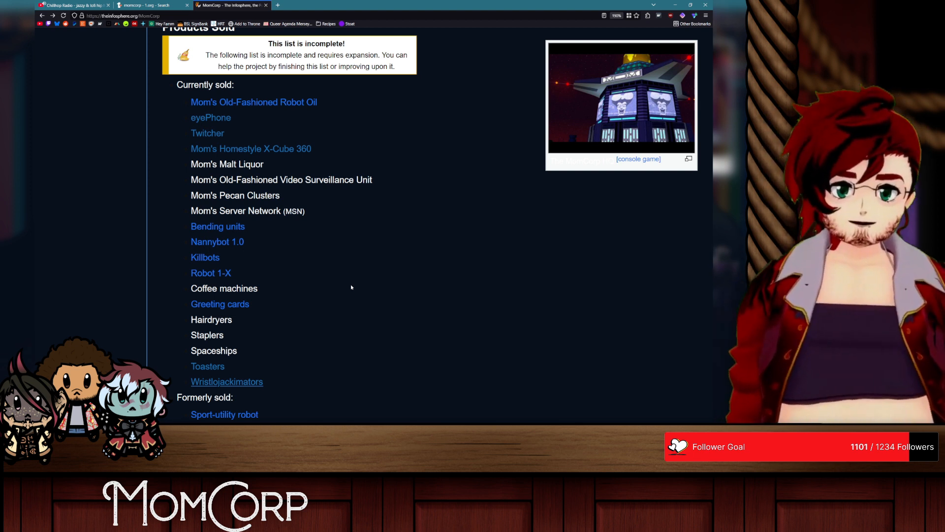
scroll(351, 287, "up", 10)
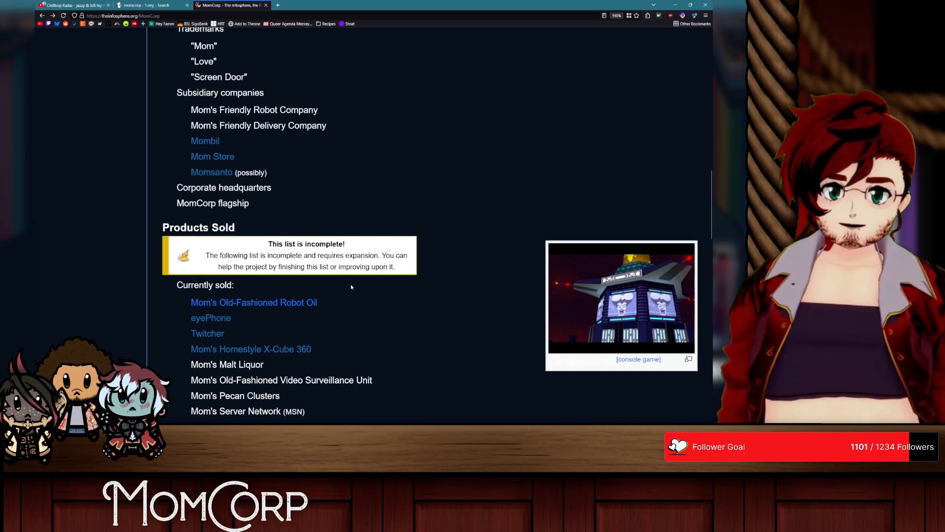
scroll(351, 287, "up", 8)
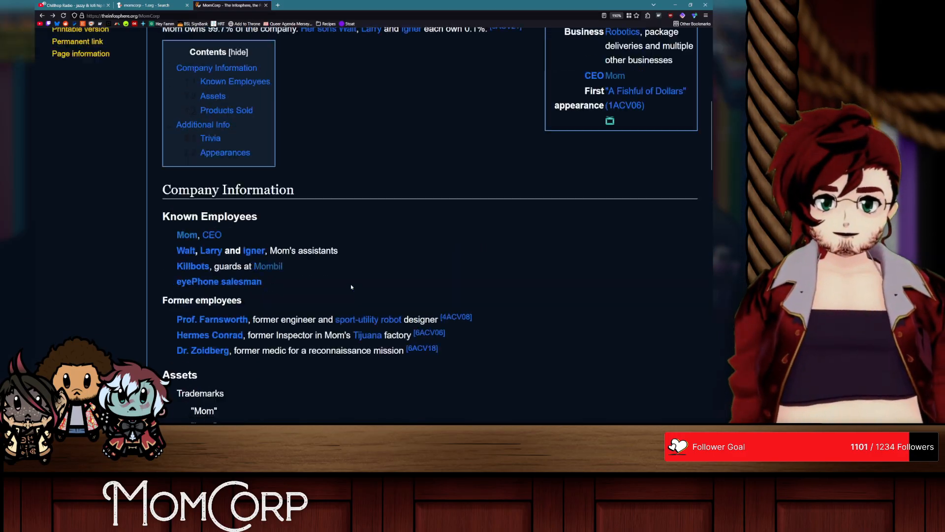
Step: Copy the full-size MomCorp.gif logo from the wiki infobox and paste it beside the blank artboard in Illustrator
scroll(351, 287, "up", 3)
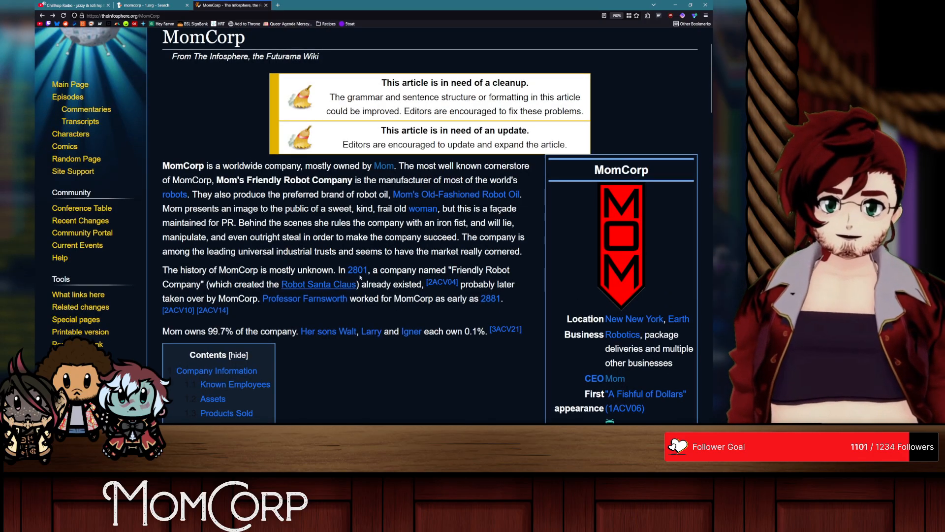
left_click(608, 217)
right_click(284, 204)
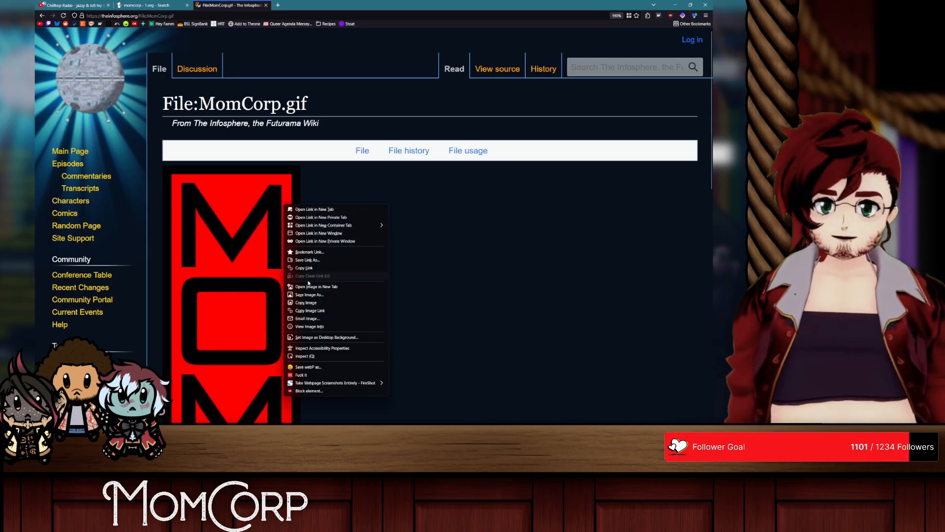
left_click(303, 304)
key("alt+Tab")
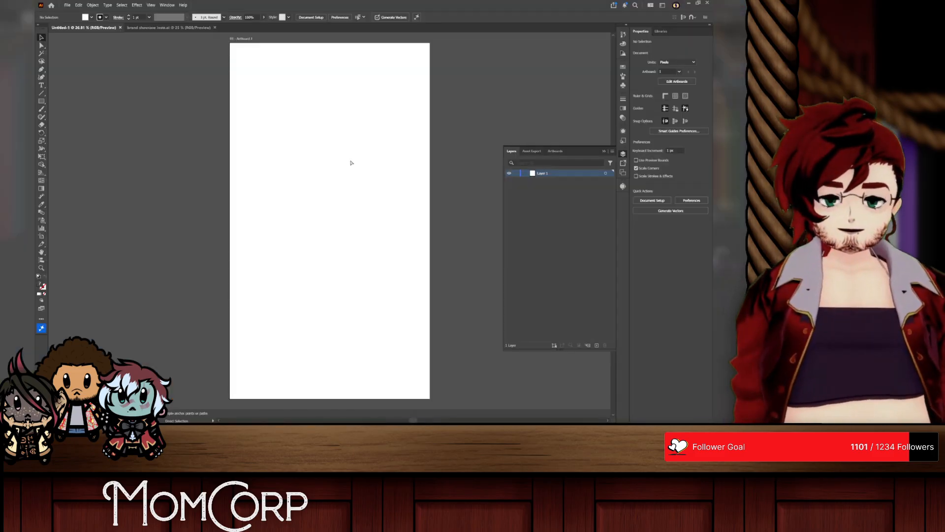
key("ctrl+v")
scroll(352, 163, "right", 5)
left_click_drag(161, 207, 313, 96)
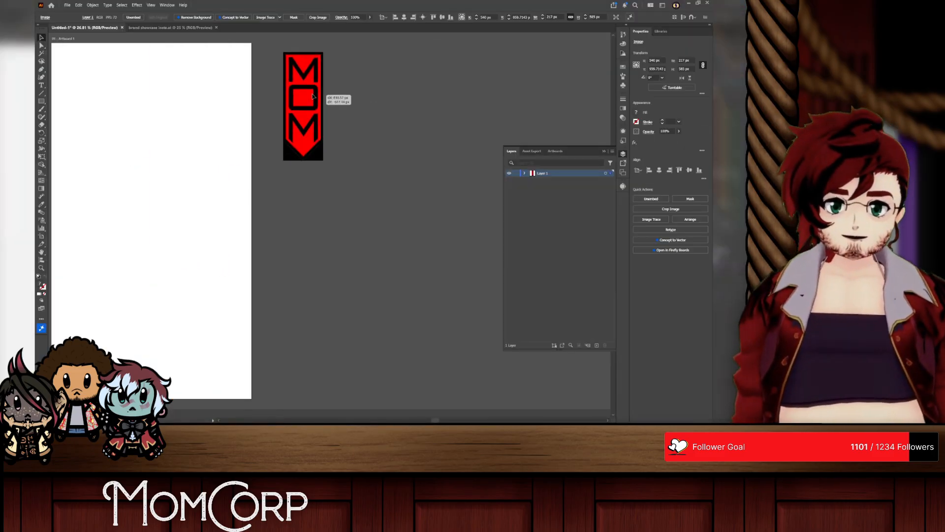
Step: Copy the full-size MomCorp ship.jpg image from the browser's MomCorp article and paste it into Illustrator beside the MOM logo
key("alt+Tab")
key("alt+Left")
scroll(560, 101, "down", 10)
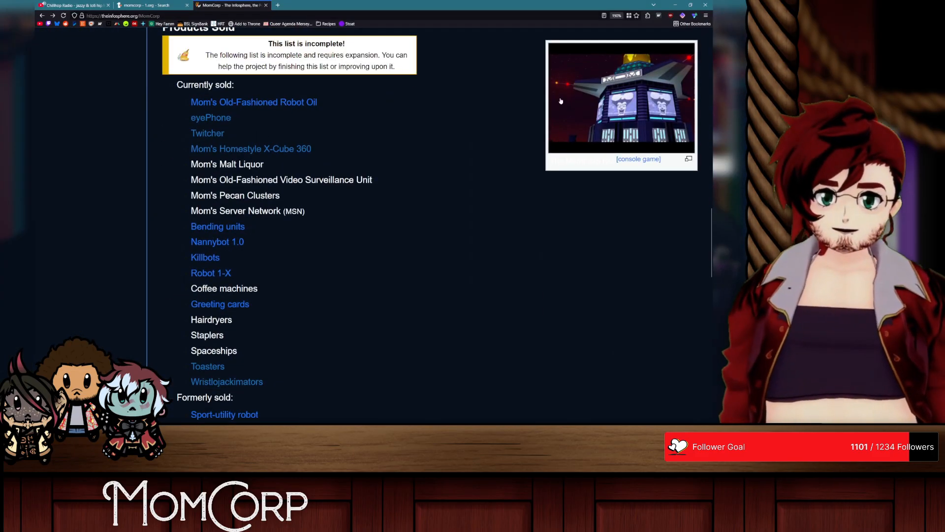
scroll(600, 131, "down", 6)
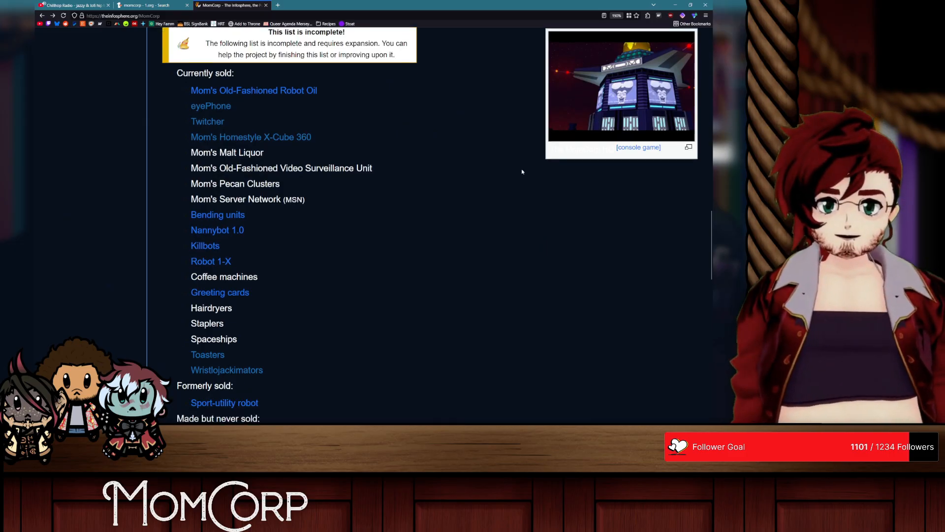
left_click(561, 257)
right_click(393, 282)
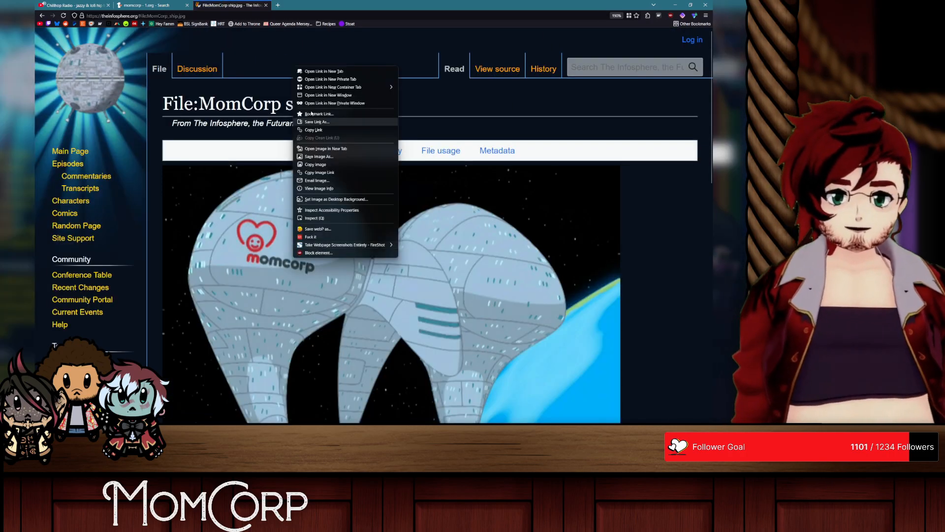
left_click(345, 130)
key("alt+Tab")
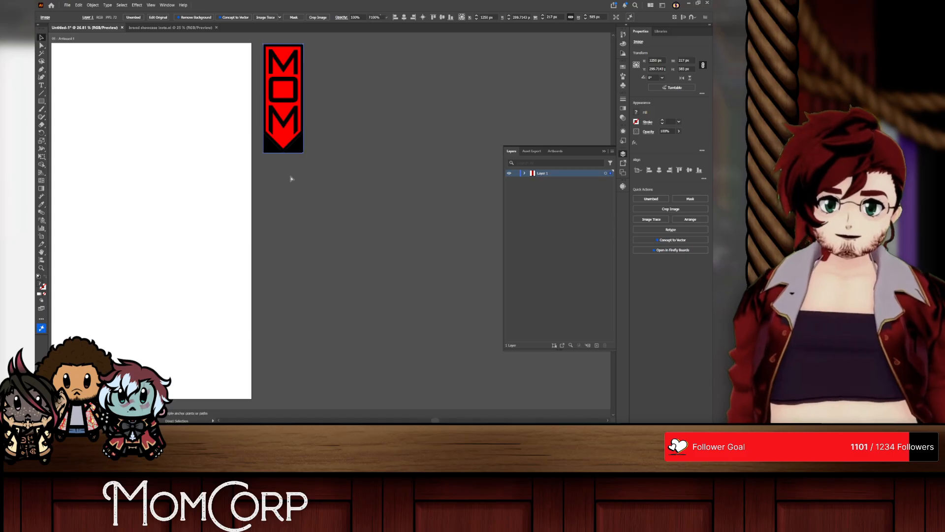
key("ctrl+v")
left_click_drag(295, 196, 344, 71)
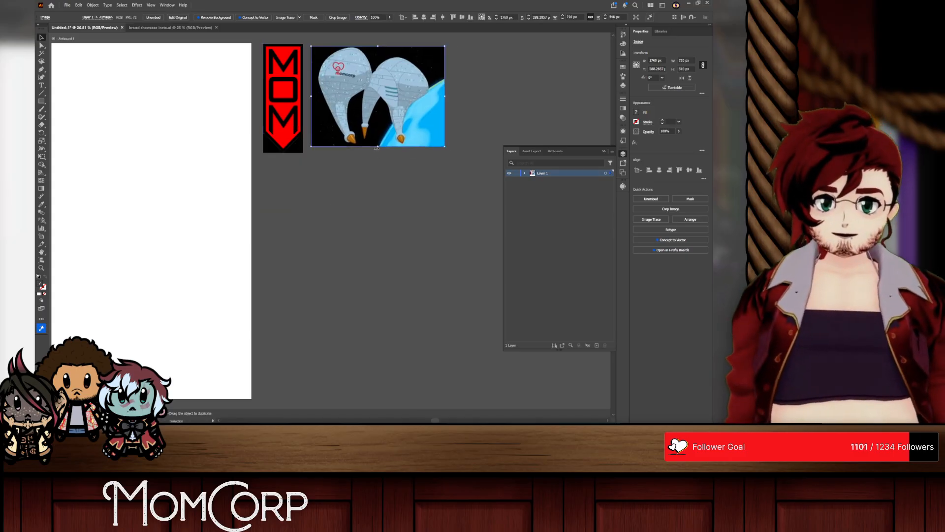
Step: Scale the ship image to match the MOM logo's height, about 585 px, and leave a small gap between them
left_click_drag(377, 148, 379, 154)
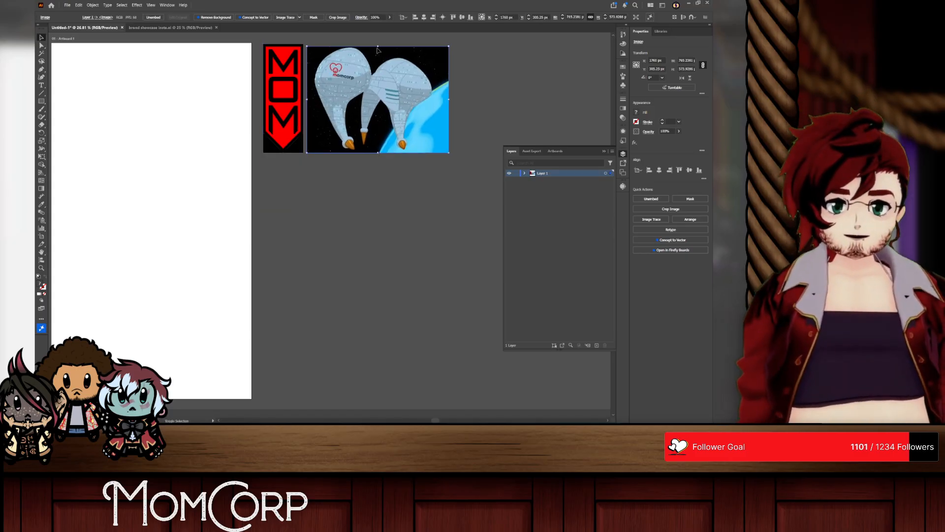
left_click_drag(377, 48, 378, 44)
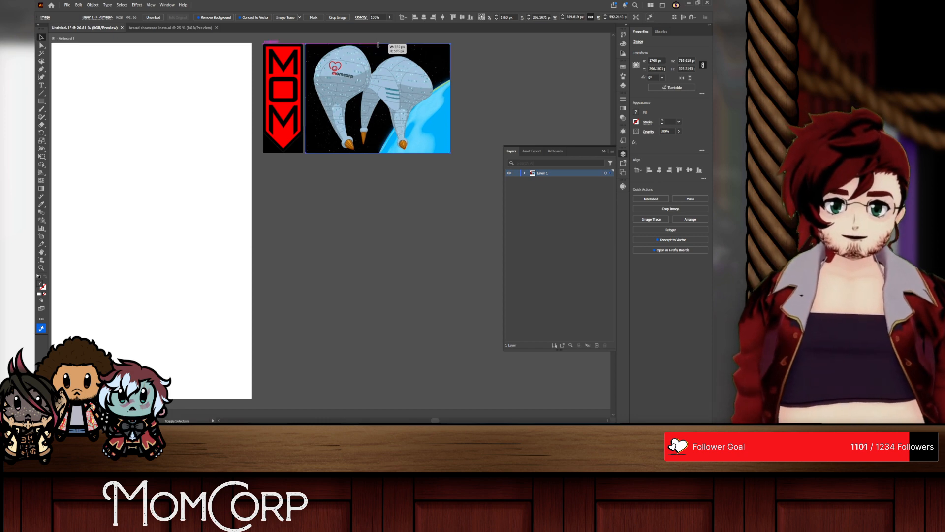
left_click_drag(345, 98, 354, 98)
Step: Switch back to the browser, open the eyePhone article from MomCorp's products list, and display its Eyephone2.png image on its own
key("alt+Tab")
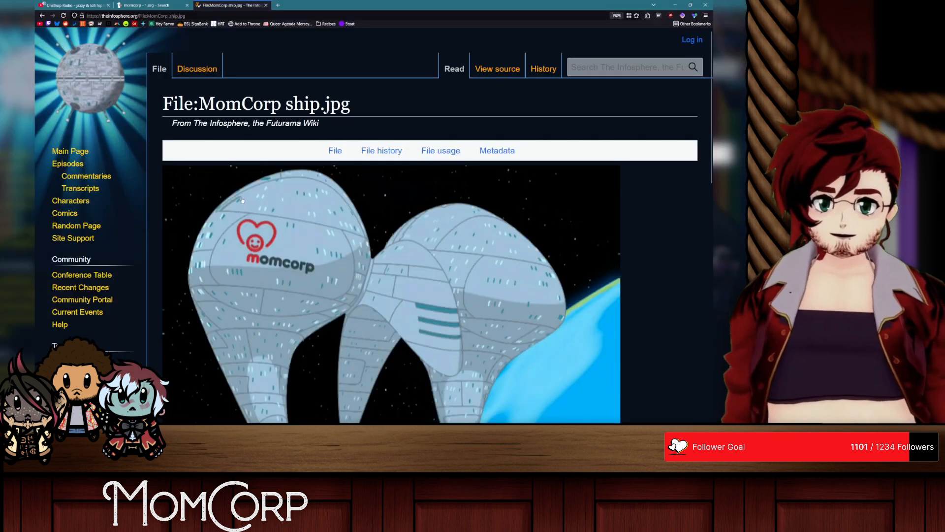
key("alt+Left")
scroll(291, 196, "up", 4)
scroll(204, 145, "up", 3)
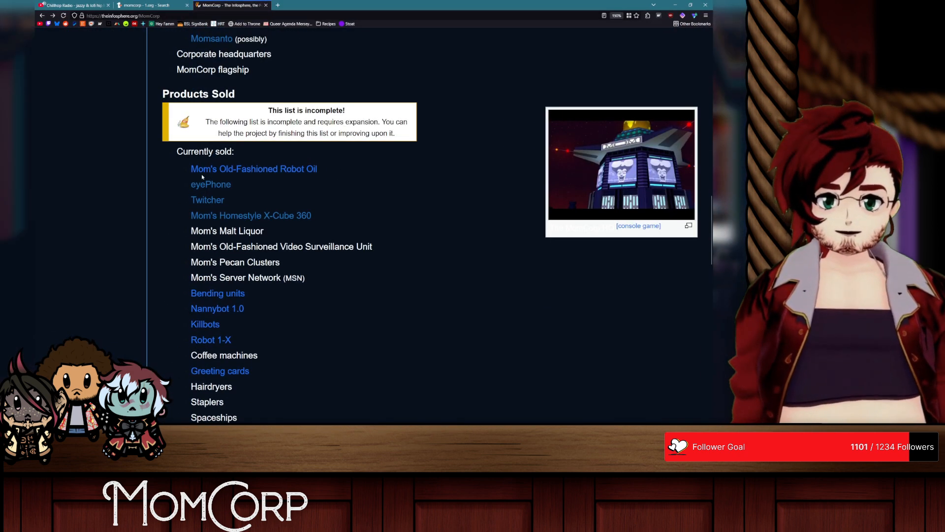
left_click(203, 178)
left_click(601, 218)
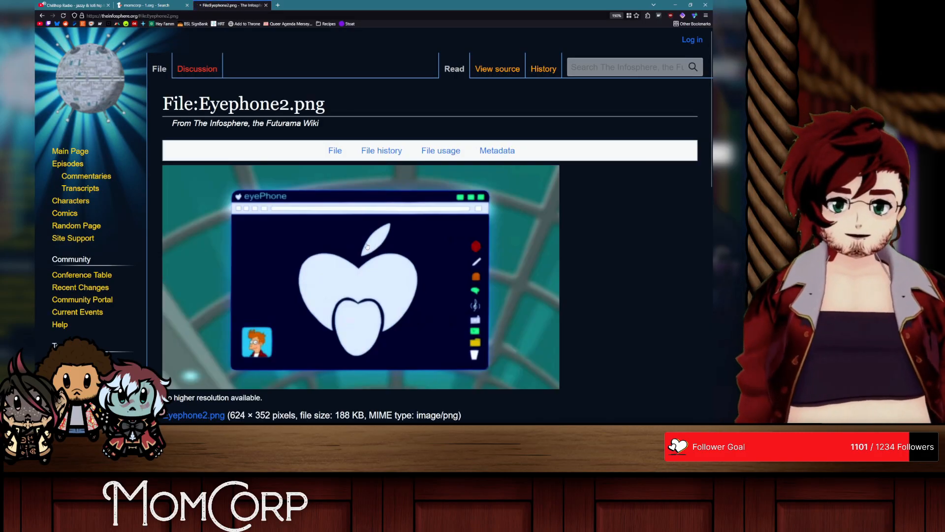
left_click(367, 246)
Step: Copy the eyePhone image and paste it into Illustrator, directly below the MOM logo and ship images
right_click(380, 200)
left_click(404, 216)
key("alt+Tab")
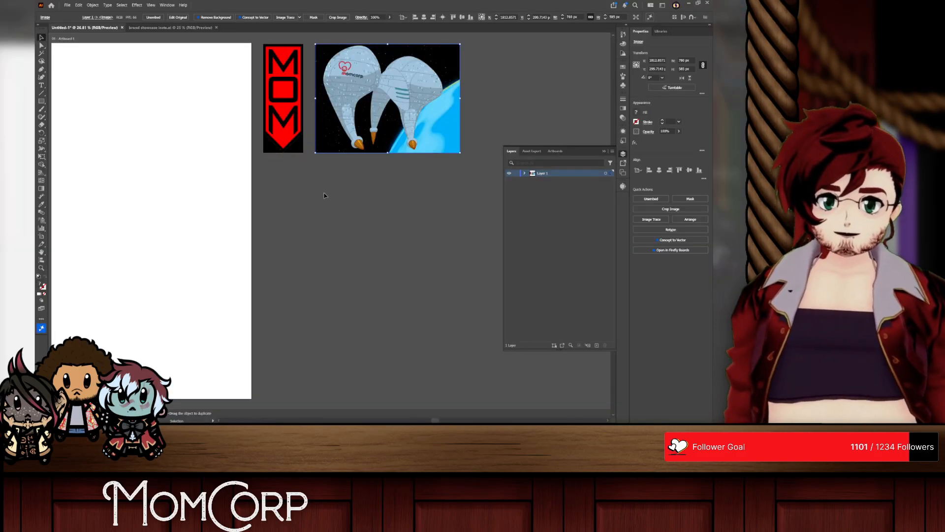
key("ctrl+v")
left_click_drag(330, 189, 366, 195)
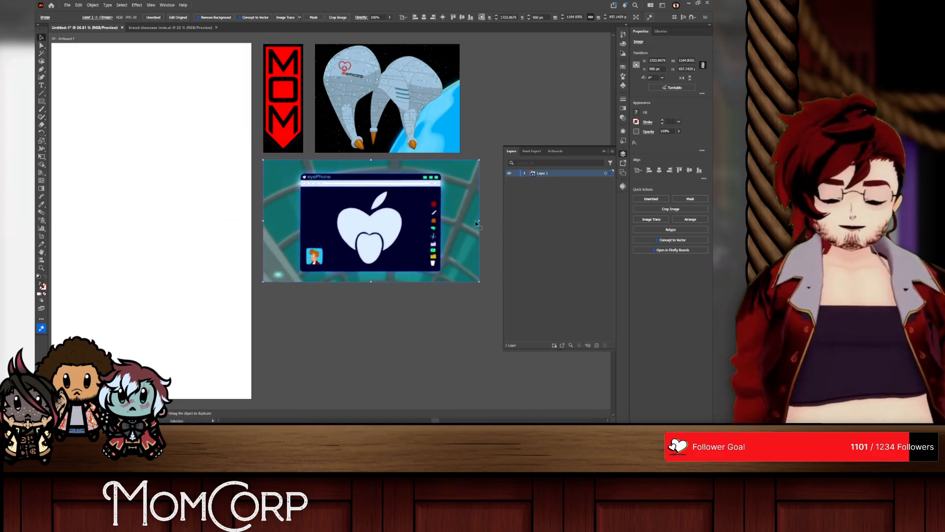
Step: Scale the eyePhone image to match the combined width of the logo and ship above it, and inspect the references up close
left_click_drag(480, 221, 461, 221)
left_click_drag(395, 276, 394, 271)
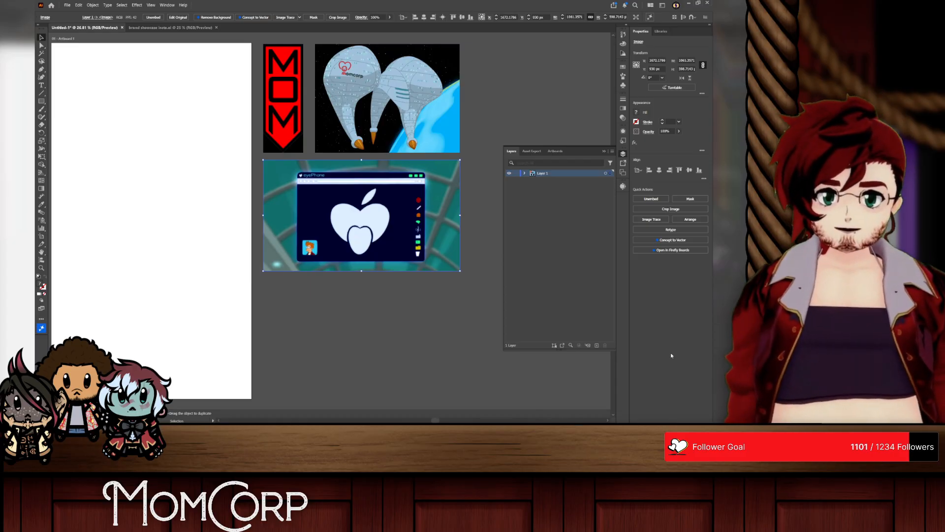
scroll(467, 127, "up", 2)
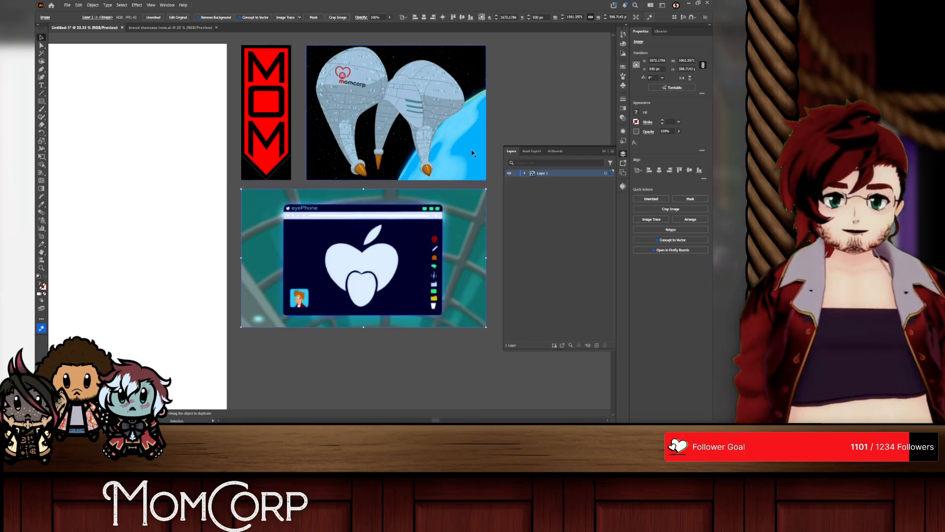
scroll(378, 162, "up", 2)
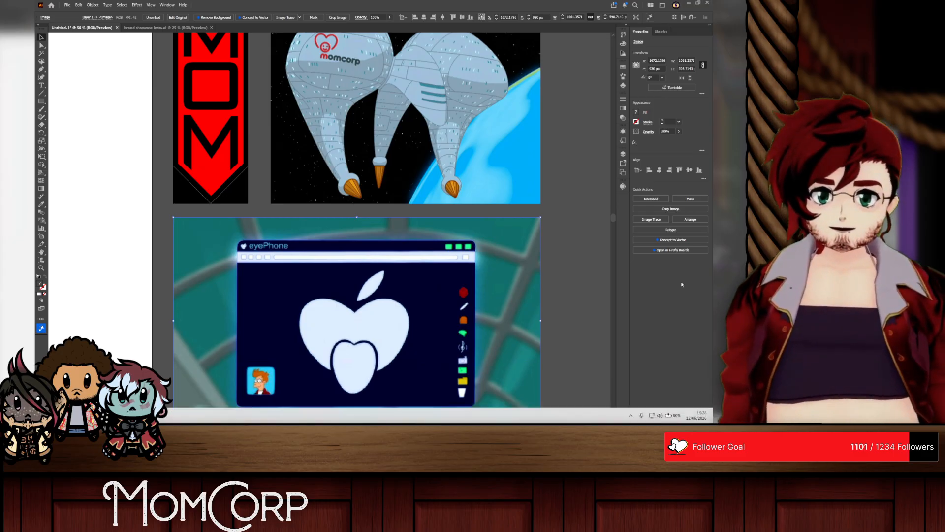
scroll(224, 240, "up", 3)
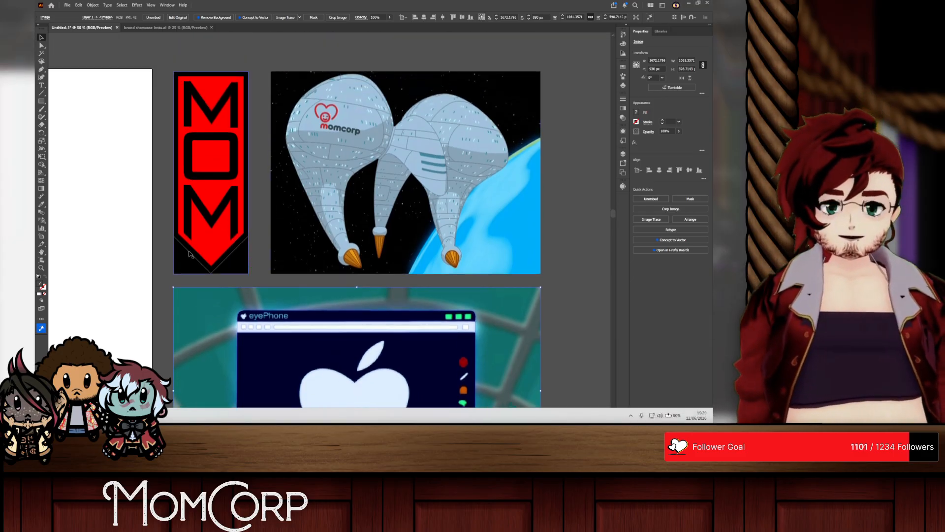
Step: Switch to the browser and run an image search for "big tech companies" in a new tab
key("alt+Tab")
key("alt+Tab")
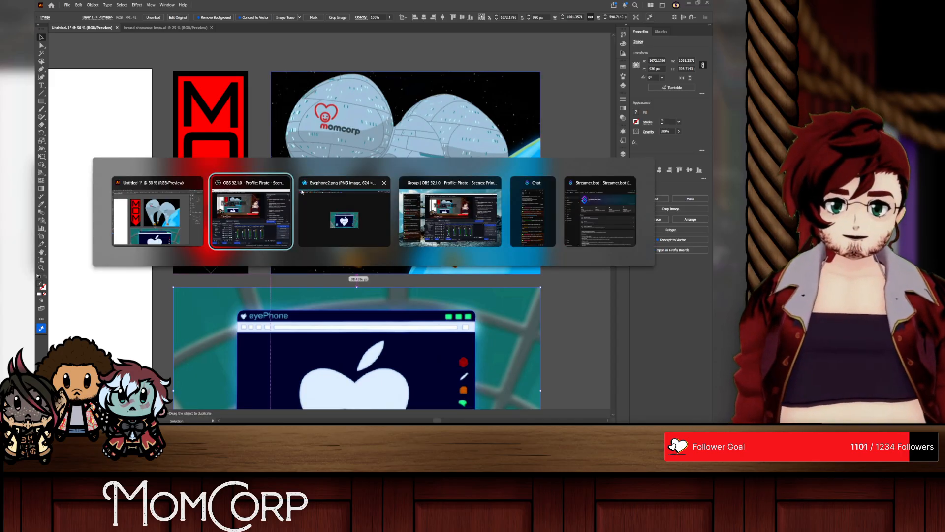
left_click(302, 192)
left_click(277, 5)
type("big tech com")
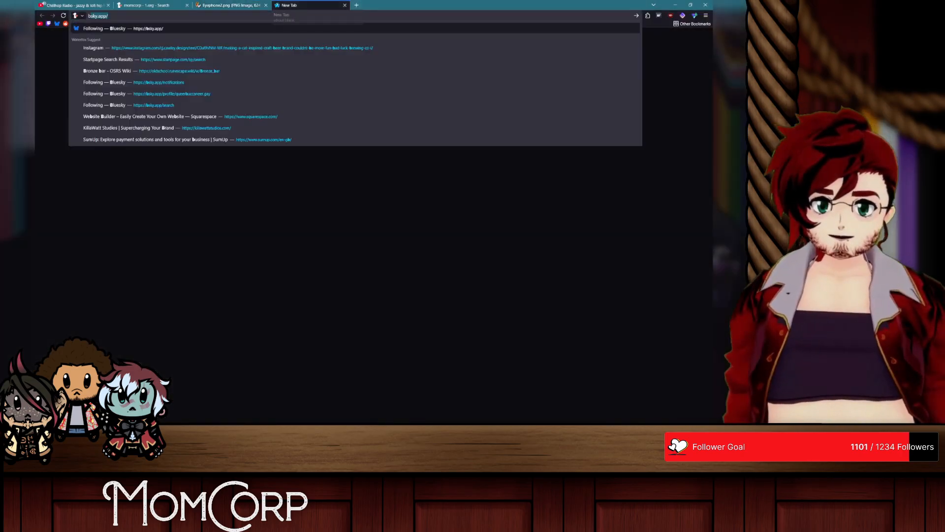
type("panies")
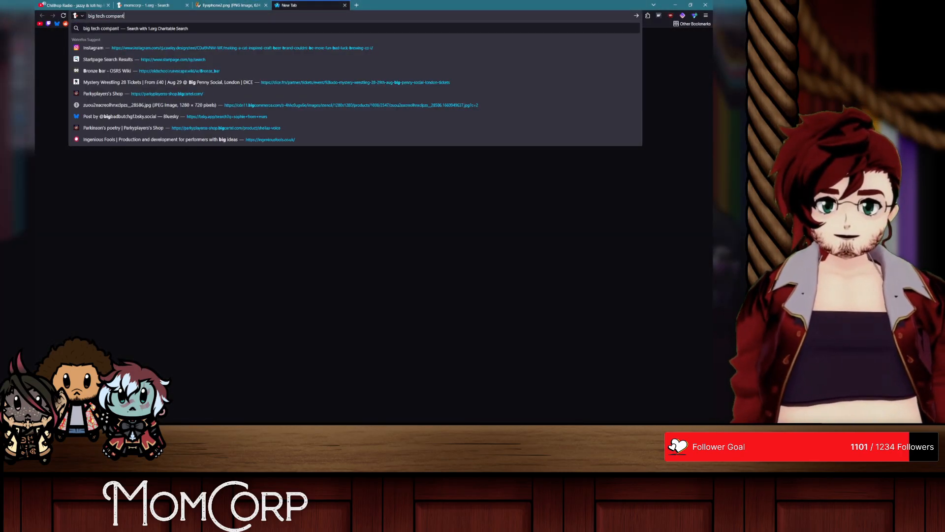
key("Return")
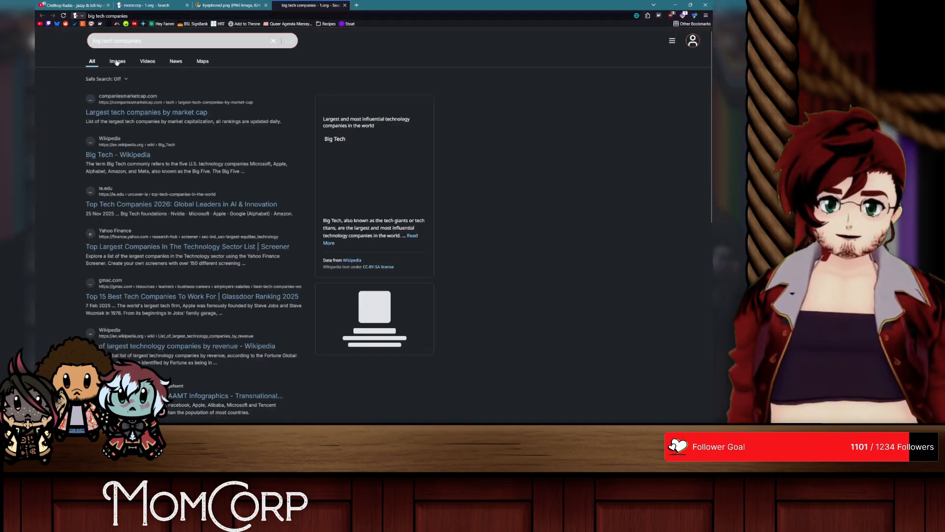
left_click(106, 60)
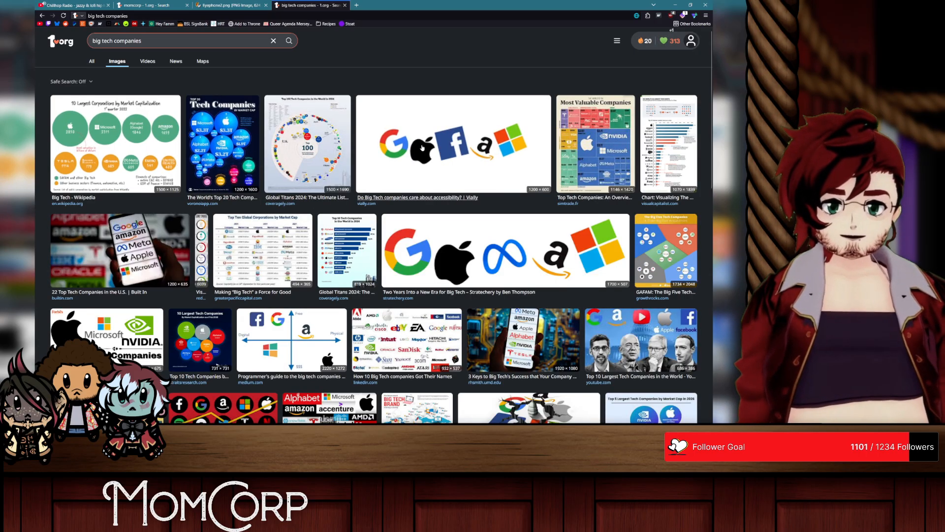
Step: Browse the image results, preview "How 10 Big tech companies Got Their Names", and close the preview
scroll(414, 163, "down", 2)
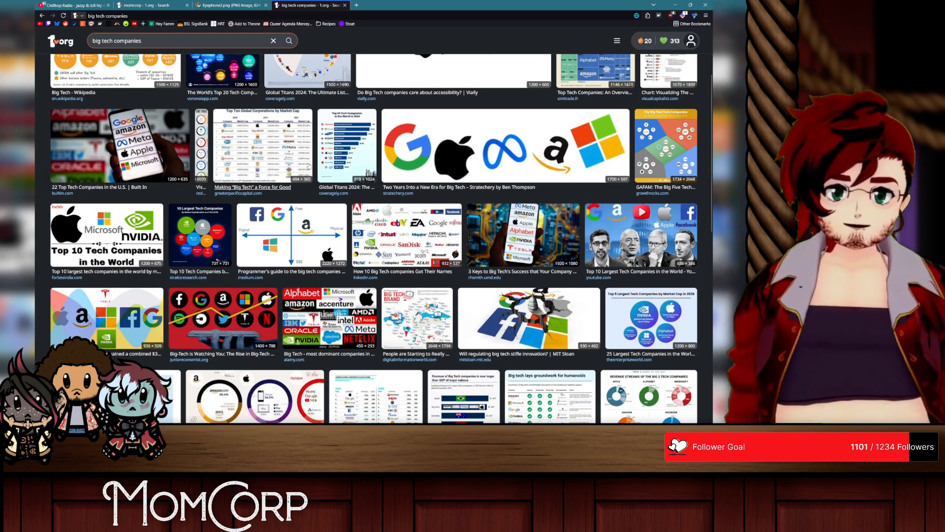
scroll(310, 163, "down", 1)
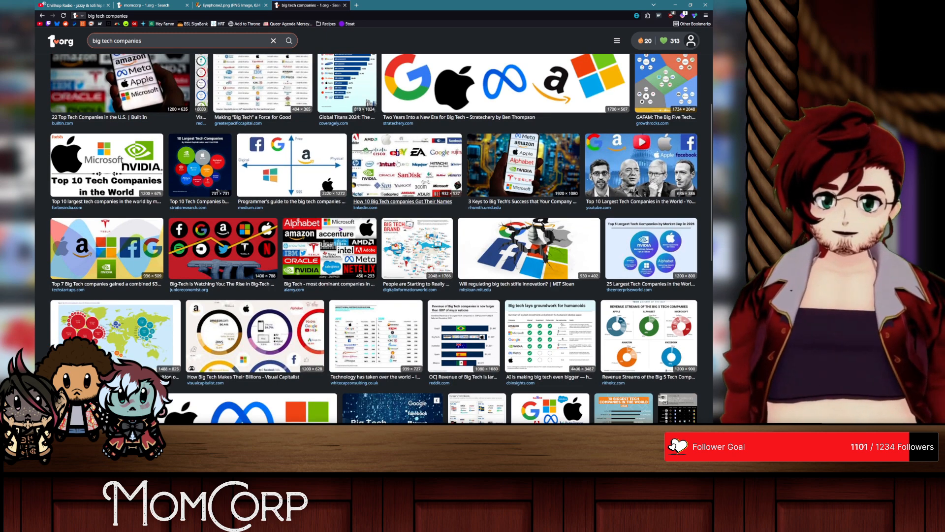
left_click(398, 163)
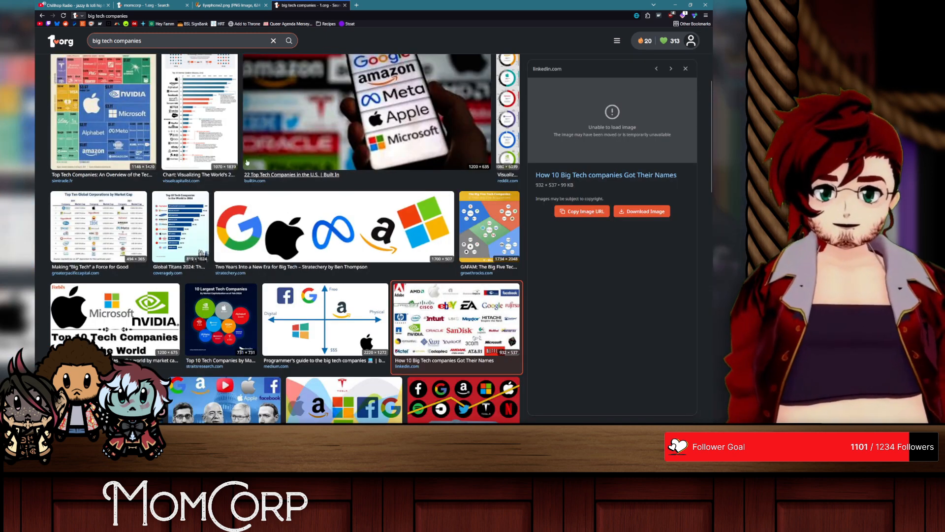
left_click(687, 75)
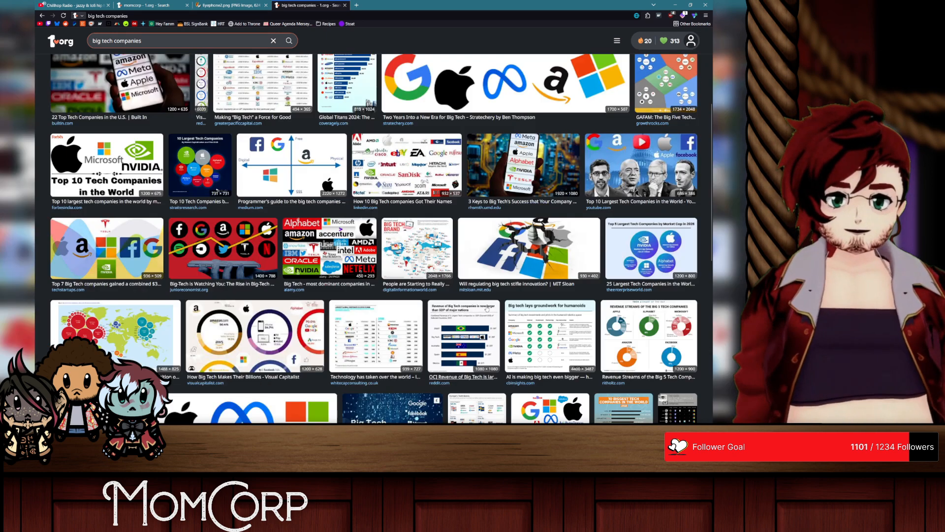
Step: Open the full logo collage from the "How Big Tech Makes Big and Small Changes to Their Software" result in its own tab
scroll(494, 252, "down", 4)
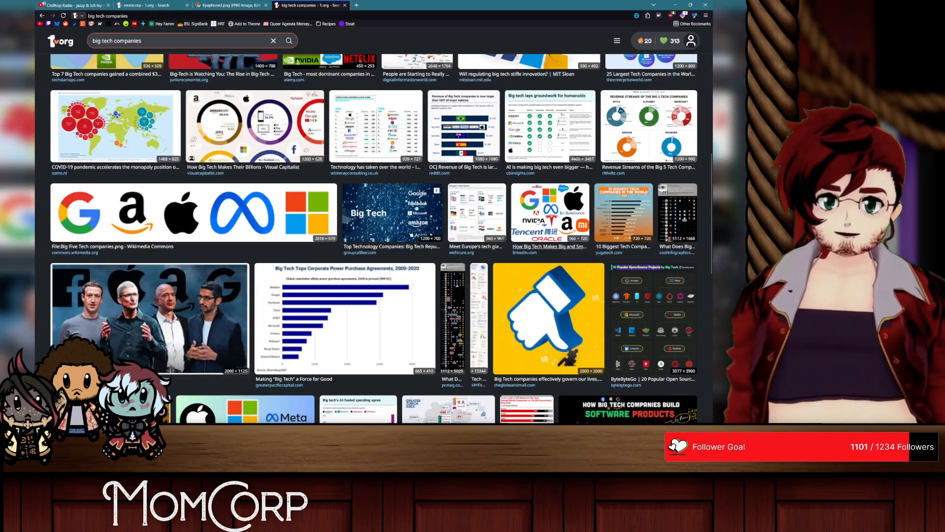
left_click(538, 221)
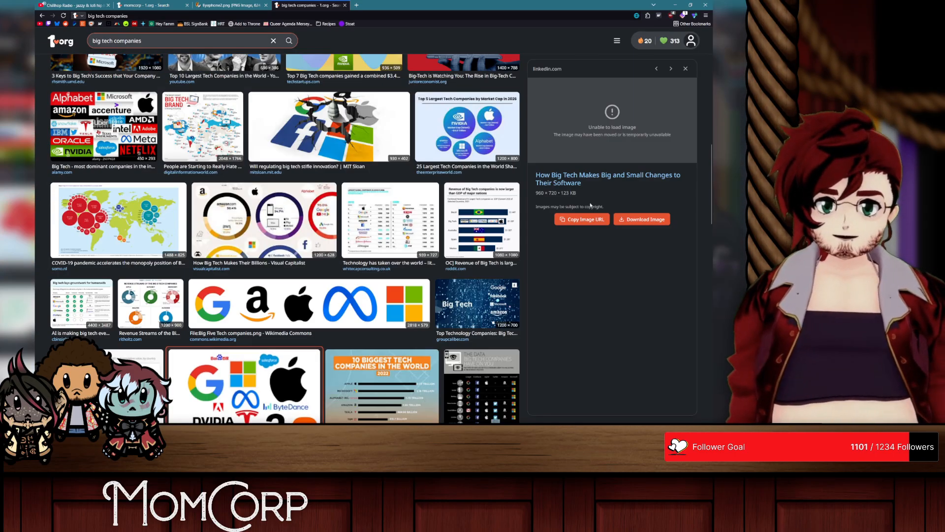
left_click(622, 221)
Step: Try pasting a copy of the big tech logo collage into the Illustrator document and delete the pasted image
right_click(338, 195)
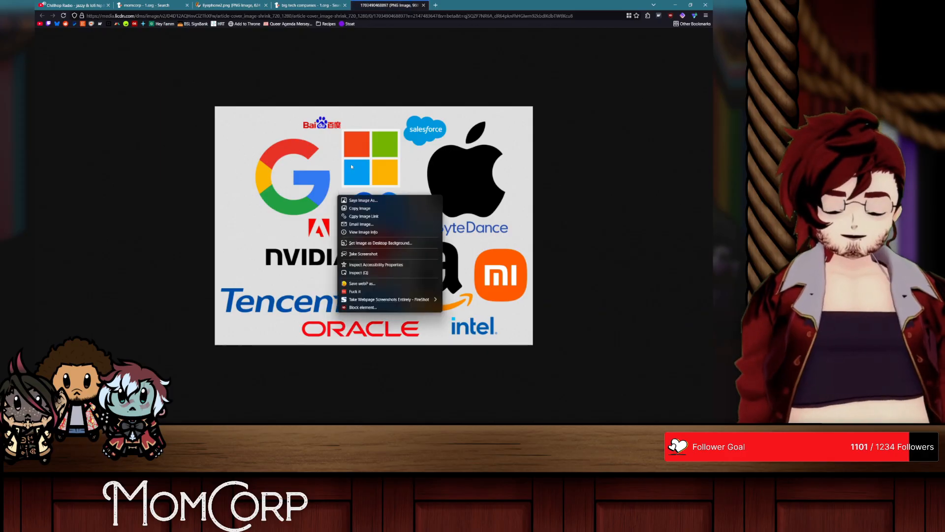
left_click(365, 210)
key("alt+Tab")
key("ctrl+v")
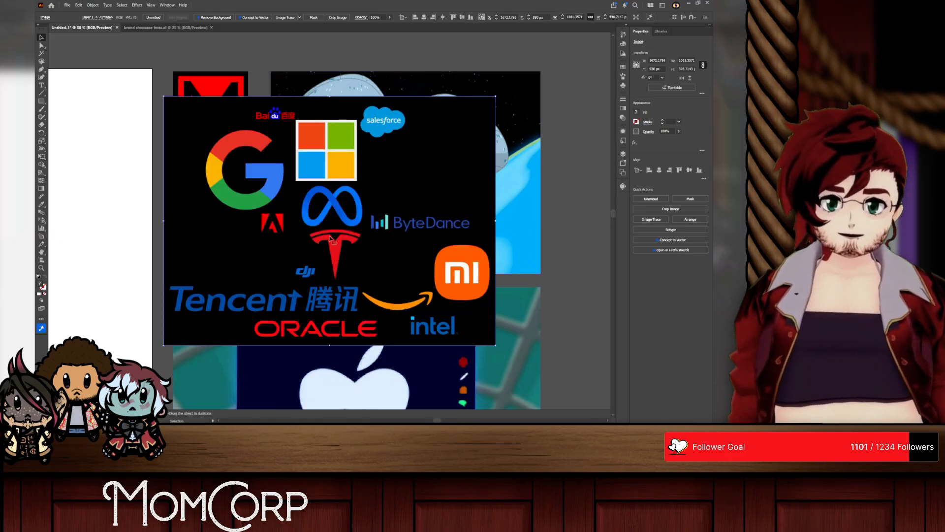
left_click_drag(336, 227, 360, 230)
key("Delete")
Step: Switch to the browser and save the big tech logo collage as a PNG file
key("alt+Tab")
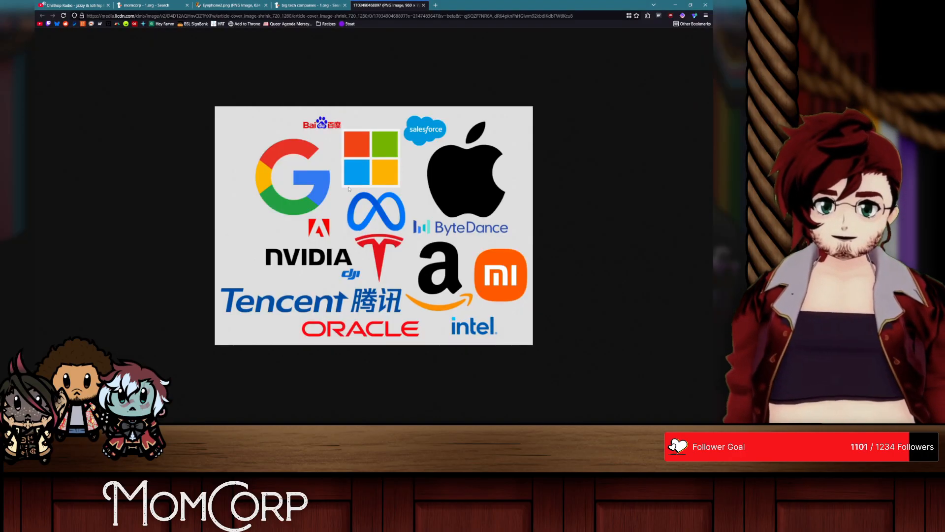
right_click(350, 189)
left_click(368, 276)
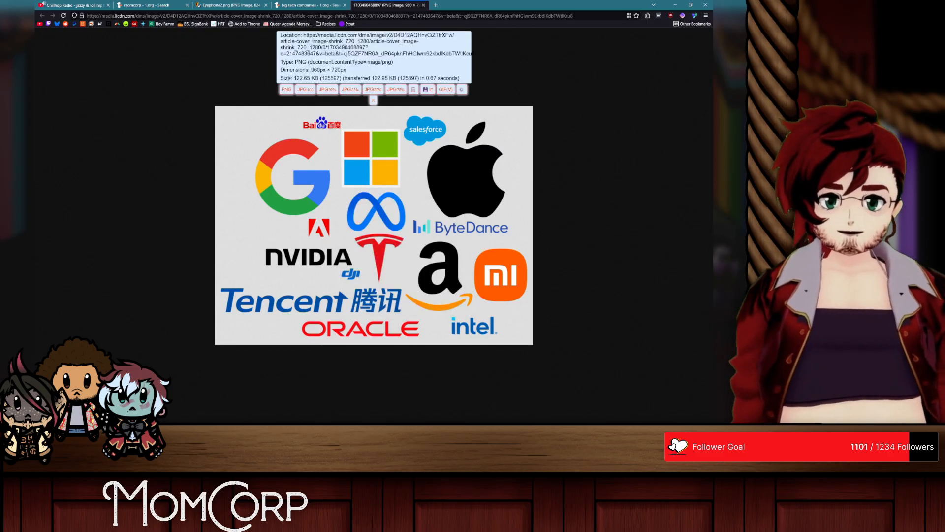
Step: Return to Illustrator and place 1703490468897.png from the Save_webP folder in Downloads into the document
key("alt+Tab")
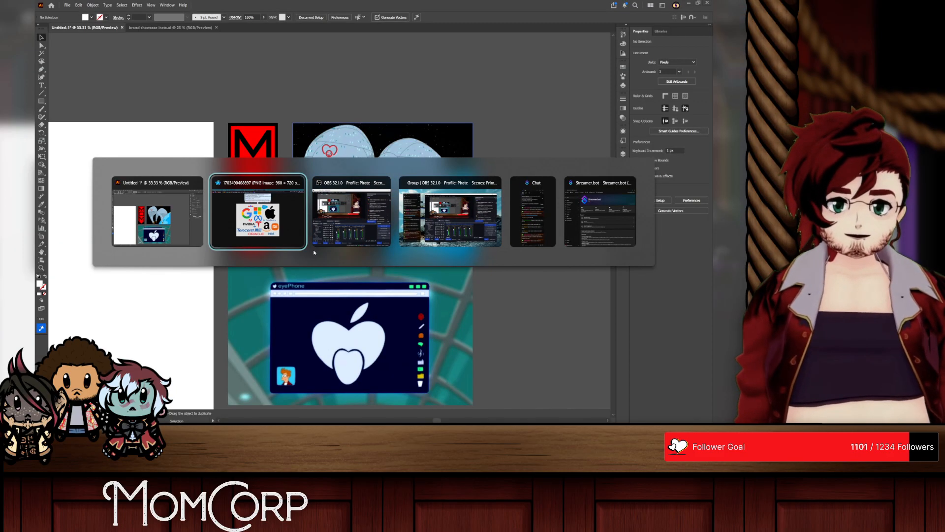
key("alt+Tab")
key("alt+space")
type("file")
key("Return")
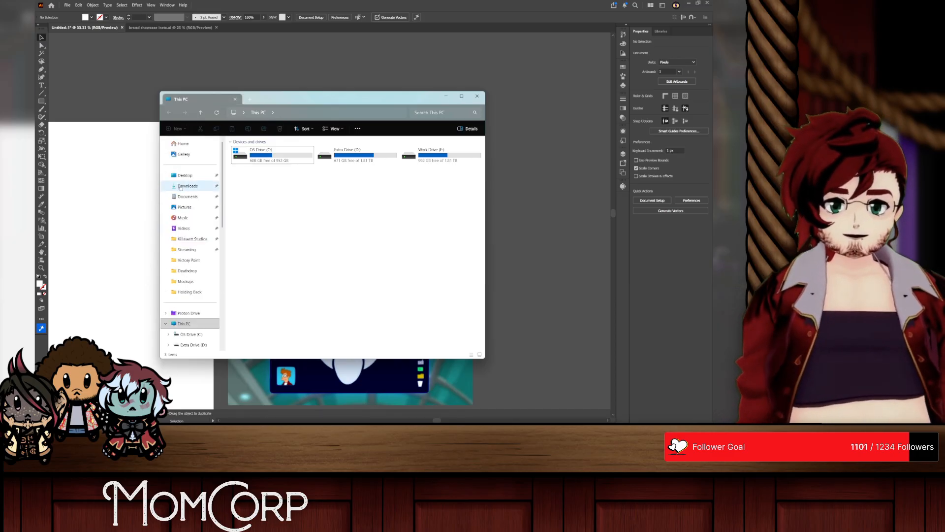
left_click(187, 186)
left_click_drag(248, 160, 463, 213)
double_click(463, 213)
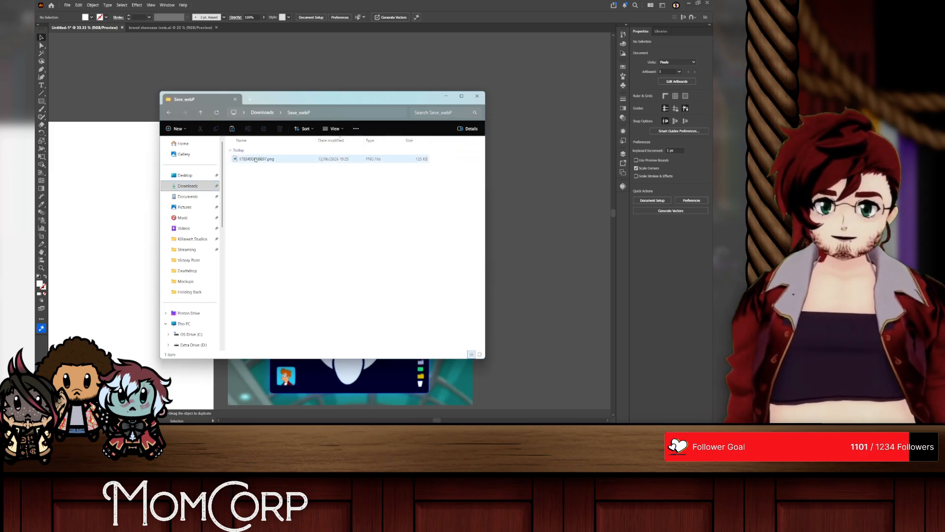
left_click_drag(270, 159, 537, 185)
left_click_drag(537, 131, 224, 170)
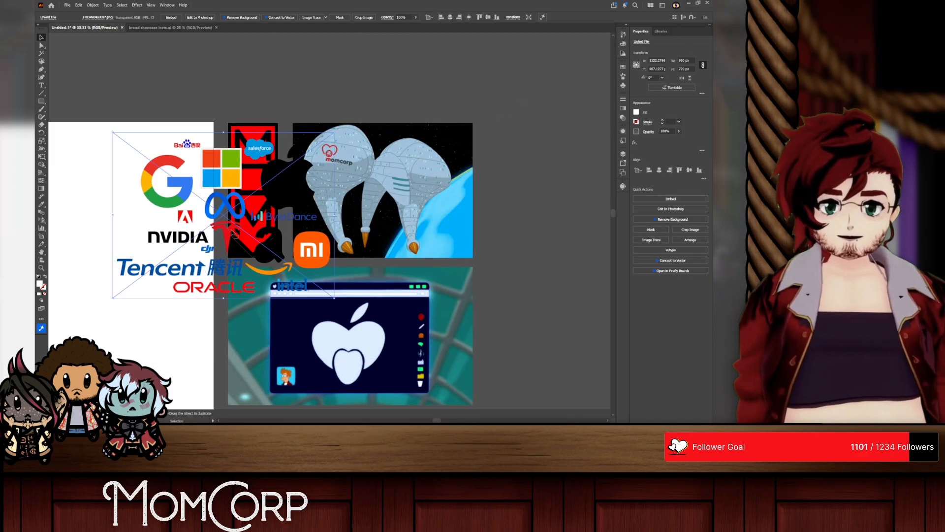
Step: Move the placed logo collage clear of the MomCorp reference images and onto the upper part of the white artboard
left_click_drag(250, 244, 550, 226)
scroll(546, 225, "right", 5)
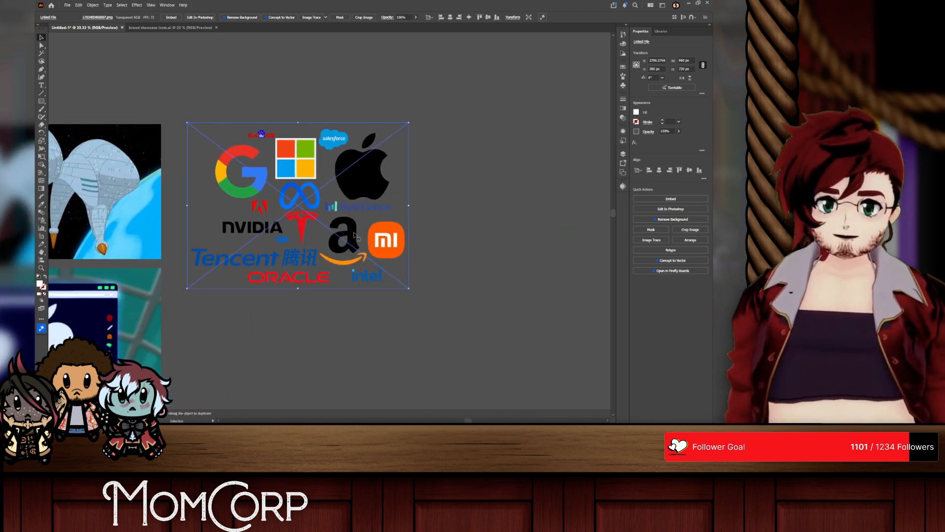
scroll(343, 198, "up", 3)
scroll(370, 207, "down", 1)
left_click(517, 212)
left_click_drag(293, 197, 361, 196)
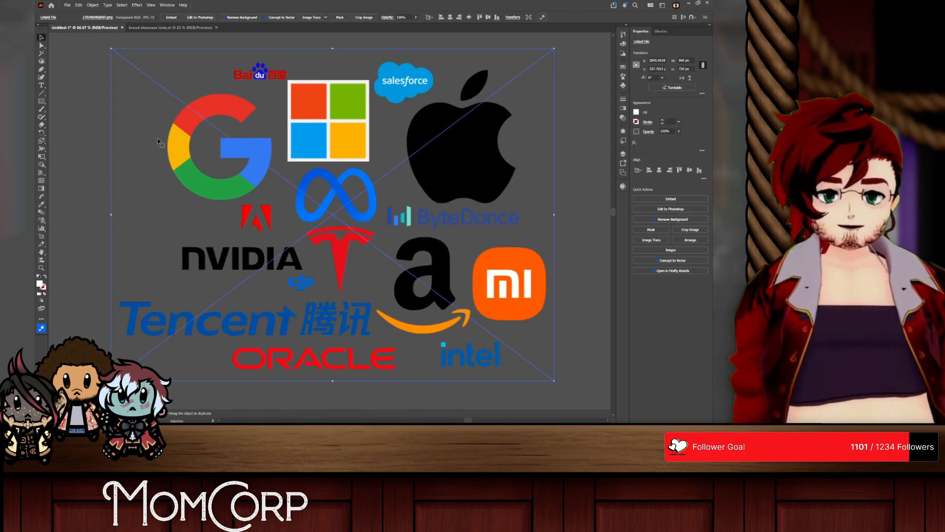
scroll(194, 166, "down", 3)
left_click_drag(232, 163, 140, 183)
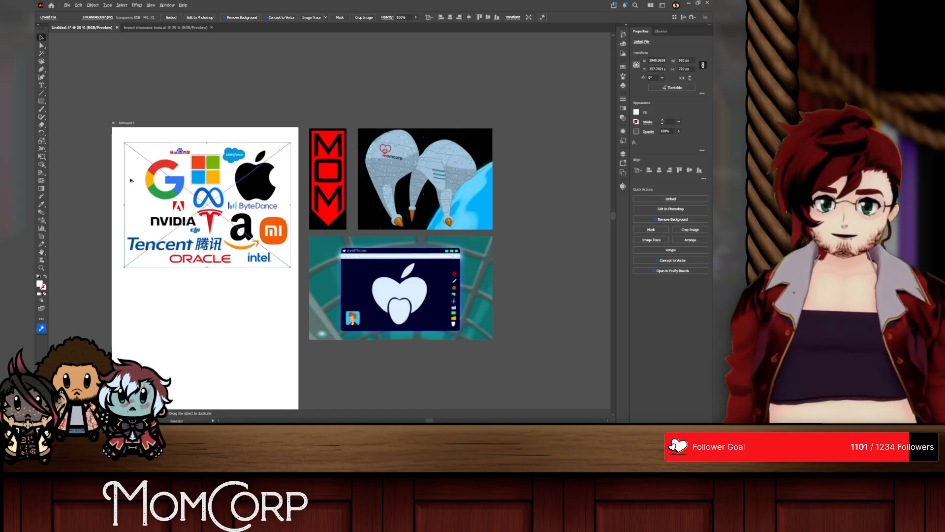
Step: Activate the Paintbrush tool, try a short stroke on the Salesforce logo, and undo it
scroll(148, 186, "up", 3)
scroll(148, 185, "down", 5)
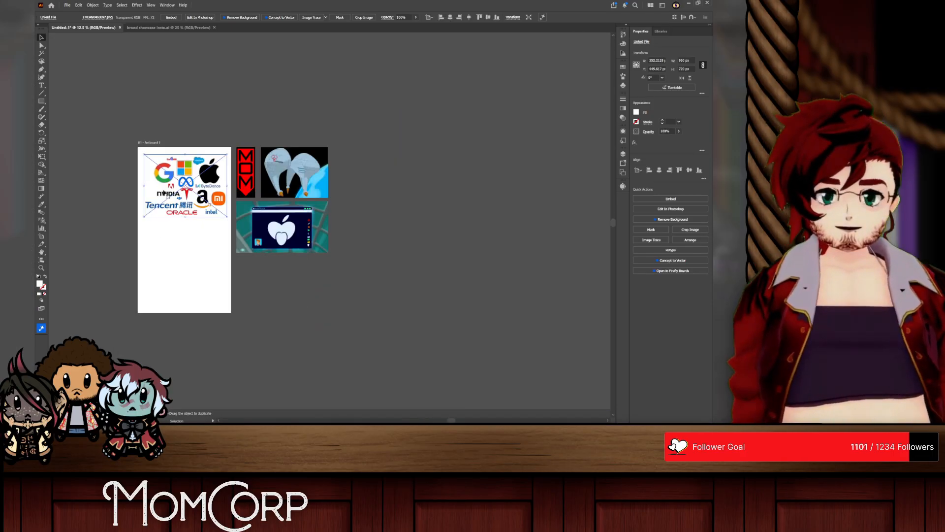
scroll(166, 192, "up", 6)
scroll(169, 193, "down", 1)
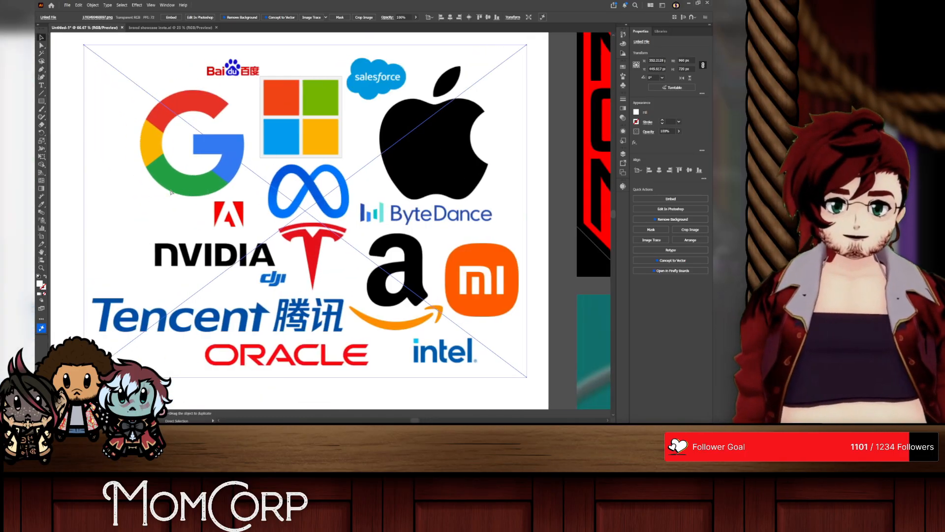
scroll(170, 193, "up", 3)
scroll(170, 192, "right", 5)
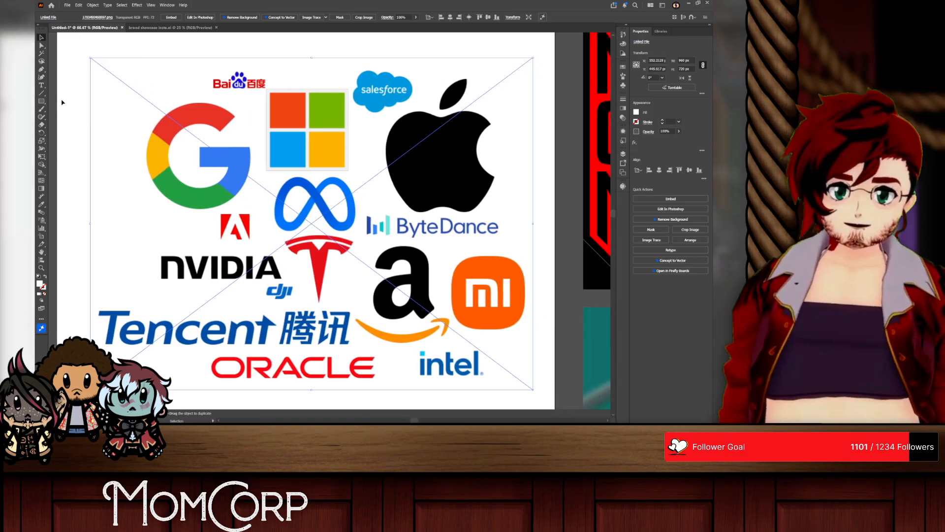
left_click(43, 109)
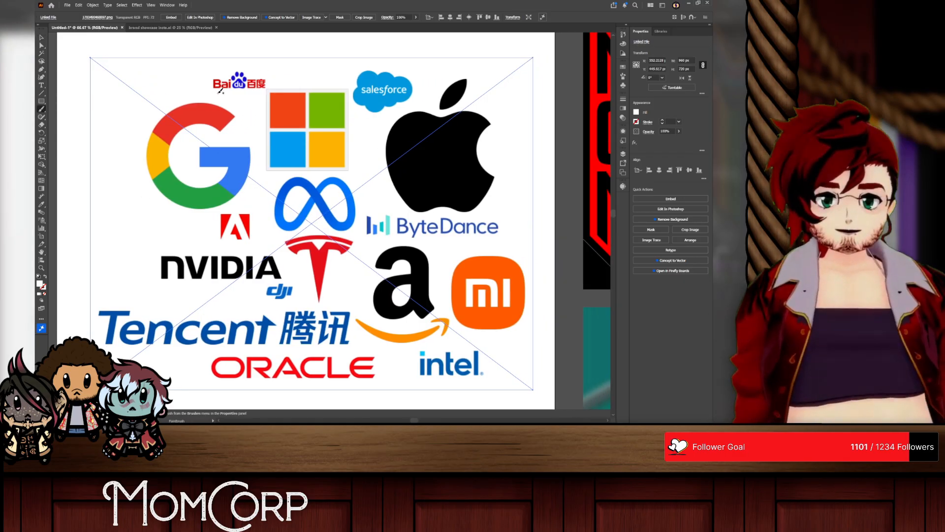
left_click_drag(400, 93, 399, 95)
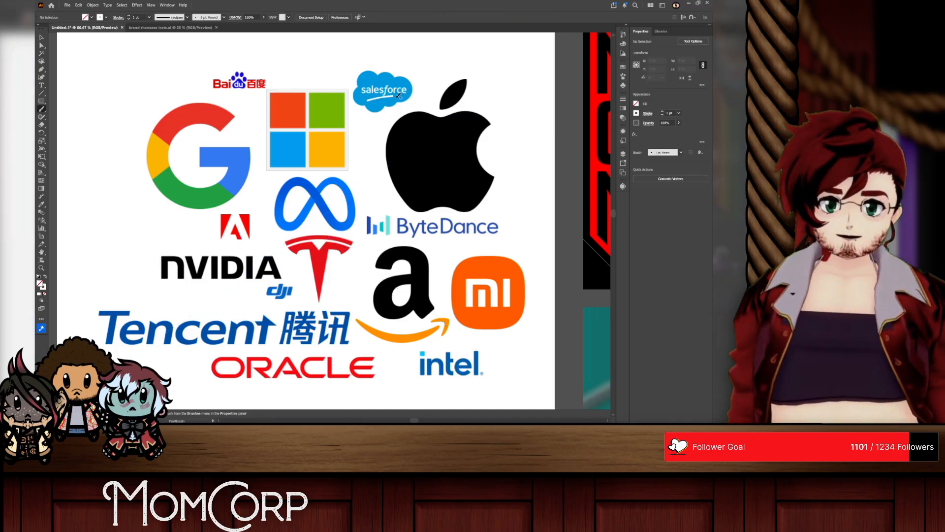
key("ctrl+z")
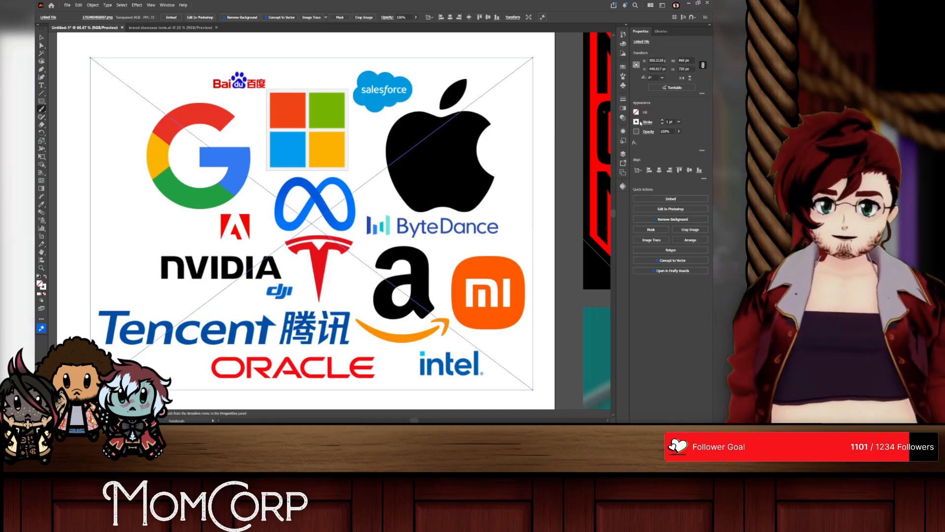
Step: Set the Paintbrush stroke colour to a green swatch
left_click(636, 122)
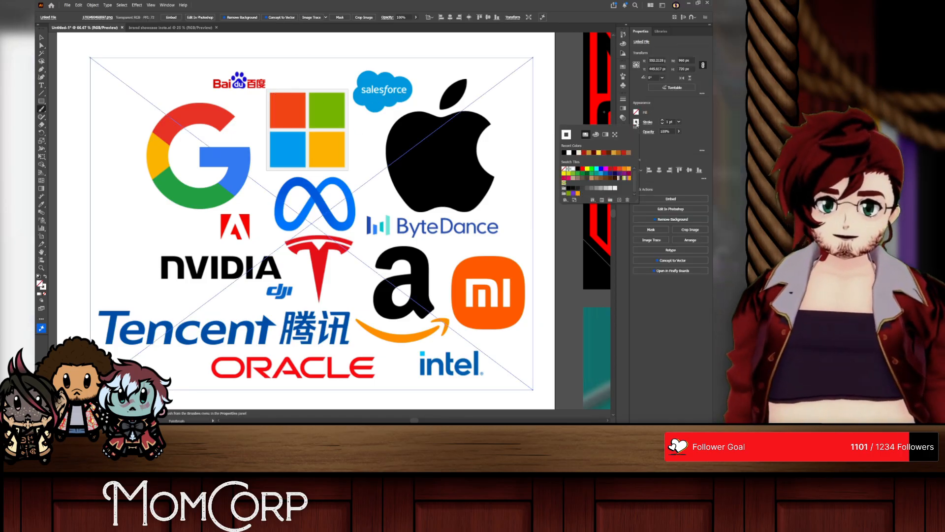
left_click(591, 170)
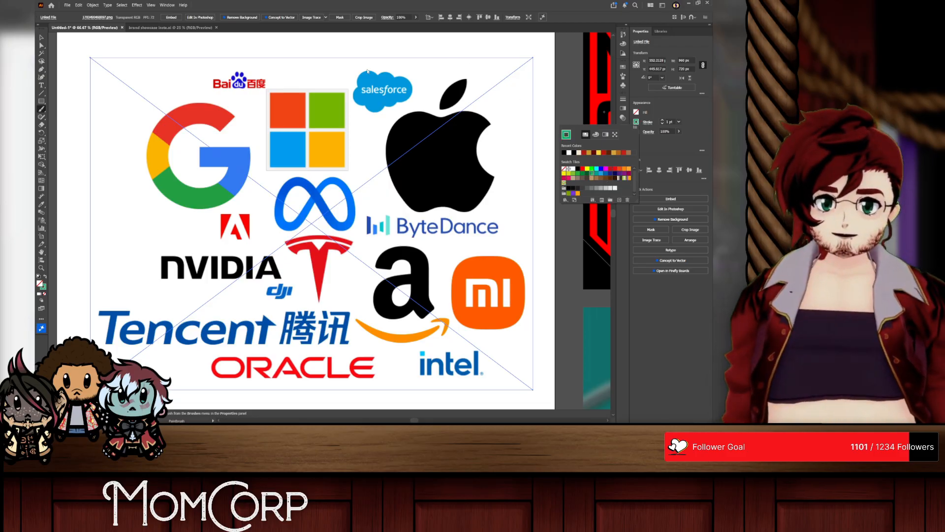
left_click(408, 49)
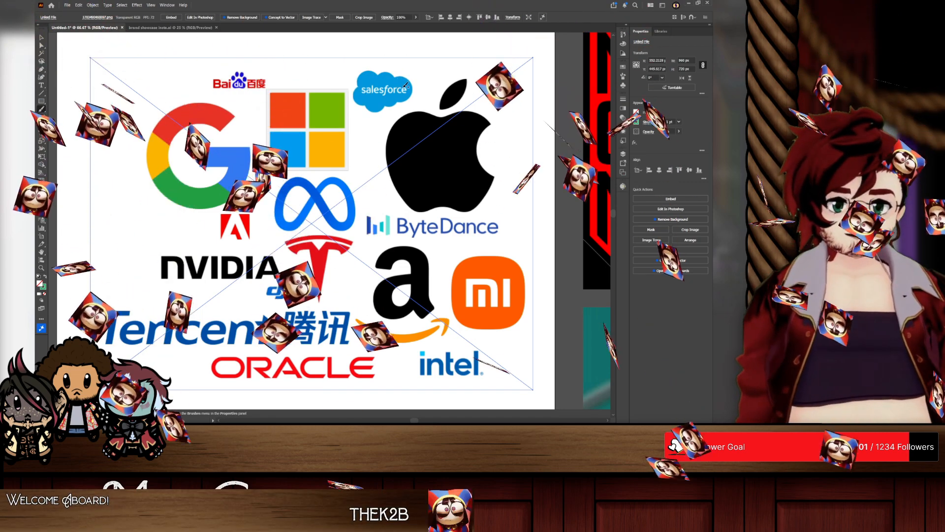
Step: Examine the Salesforce logo and the rest of the collage alongside the MOM, momcorp and eyePhone references
scroll(400, 79, "up", 5)
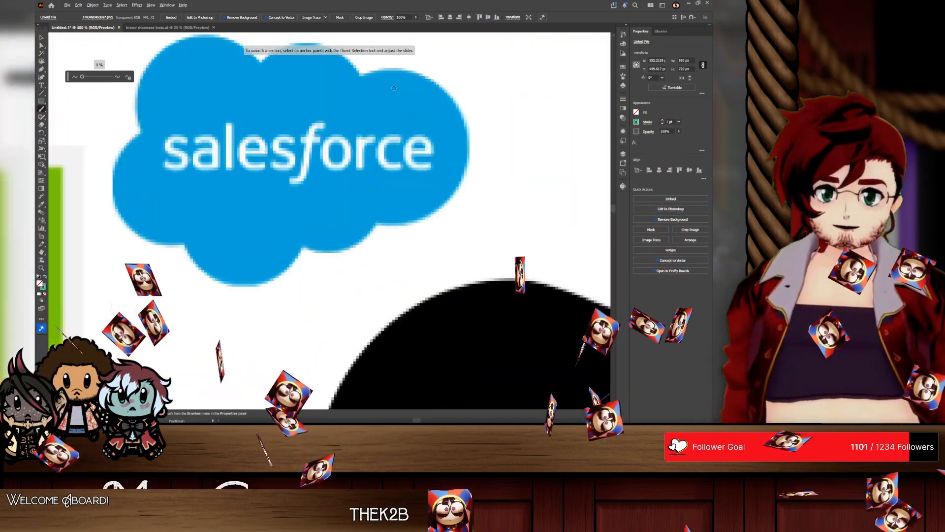
scroll(394, 88, "down", 5)
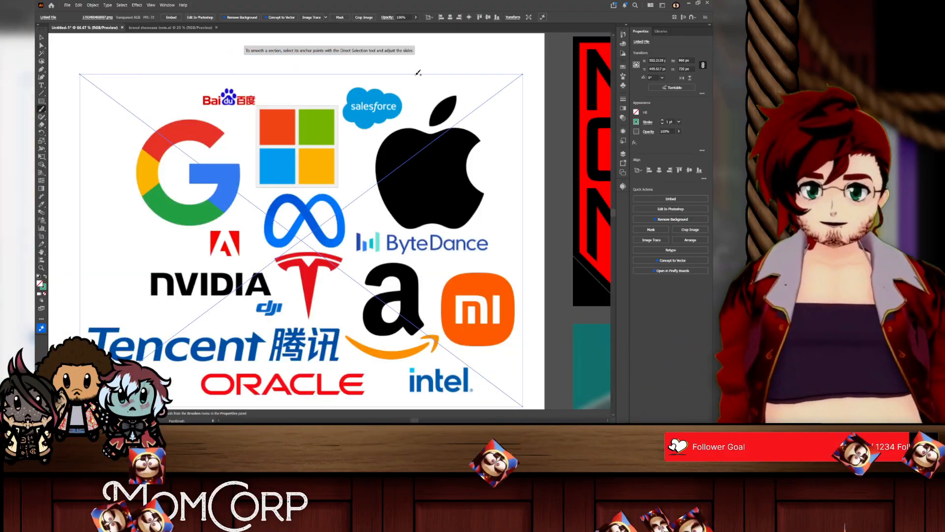
scroll(419, 79, "down", 1)
scroll(406, 143, "right", 10)
scroll(390, 204, "down", 1)
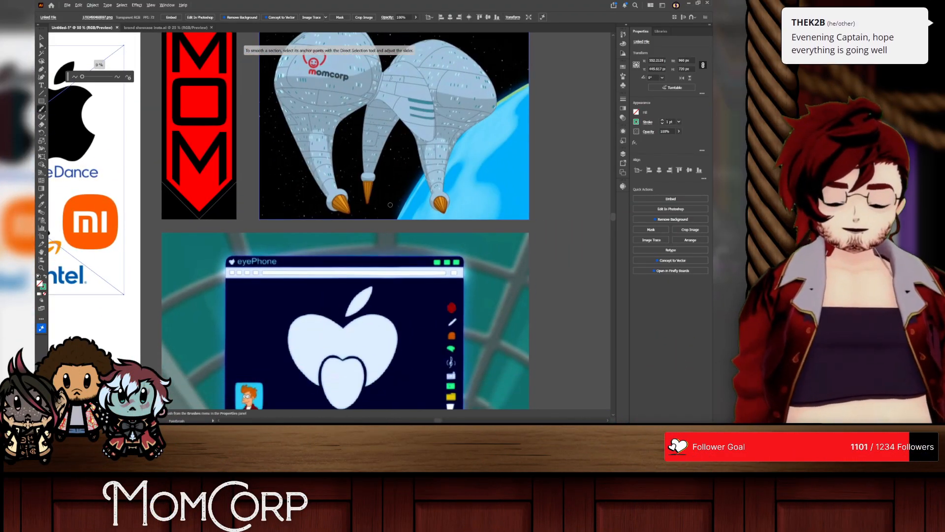
scroll(390, 205, "left", 10)
scroll(323, 111, "up", 2)
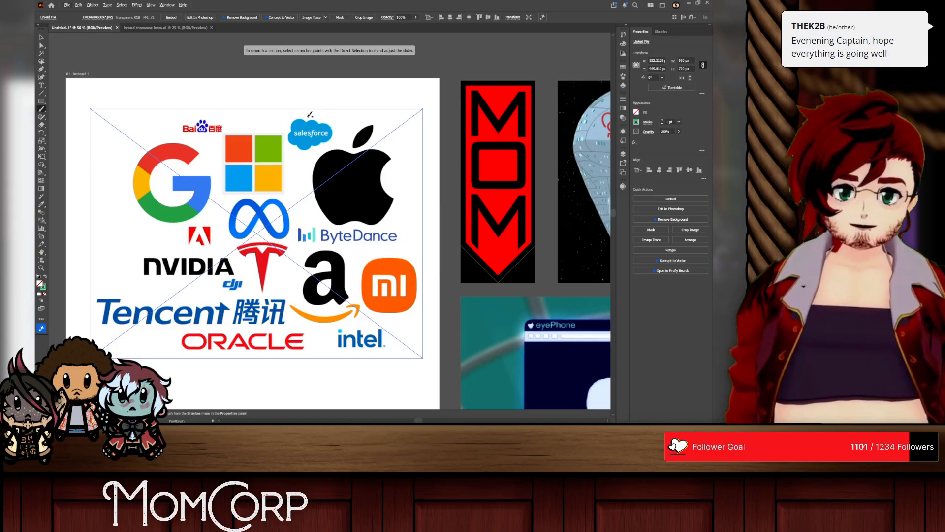
scroll(310, 115, "up", 3)
scroll(272, 147, "down", 2)
scroll(263, 165, "up", 3)
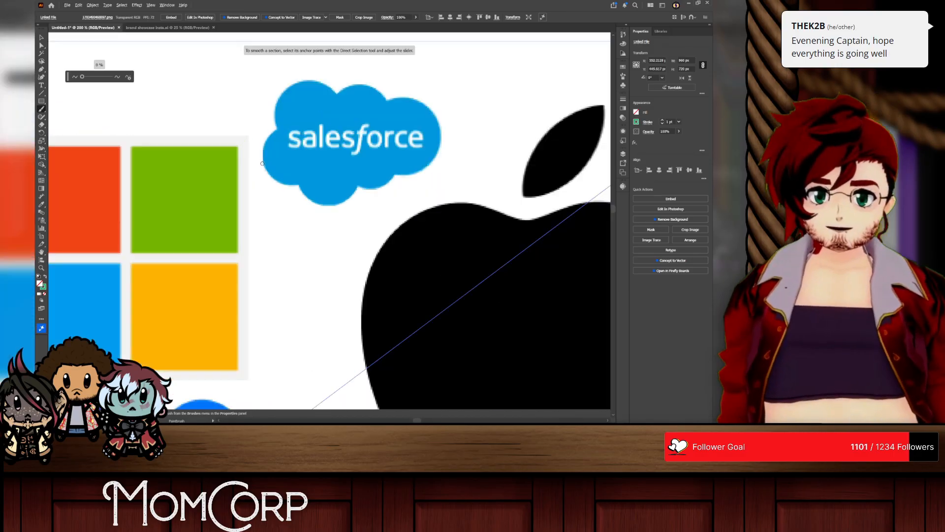
scroll(288, 118, "down", 1)
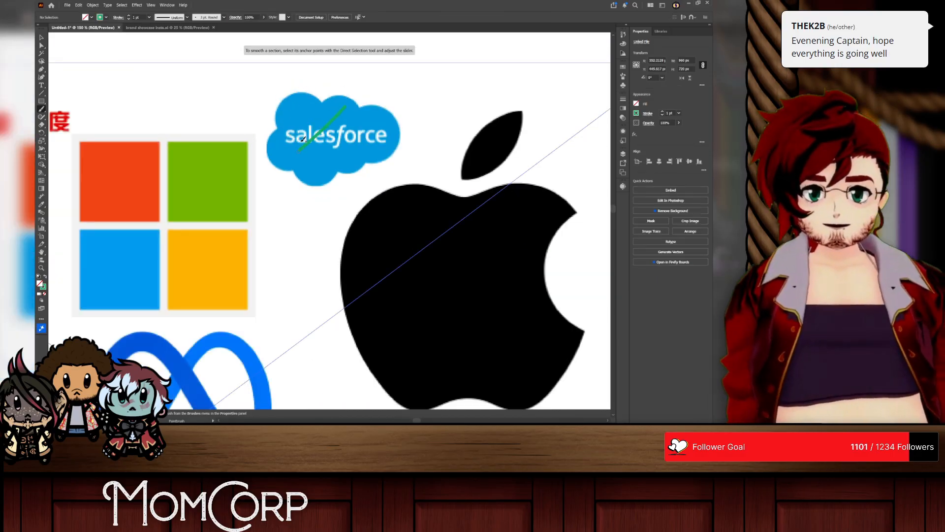
Step: Set the stroke colour to red and paint an F grade at the upper edge of the Salesforce cloud
left_click(637, 122)
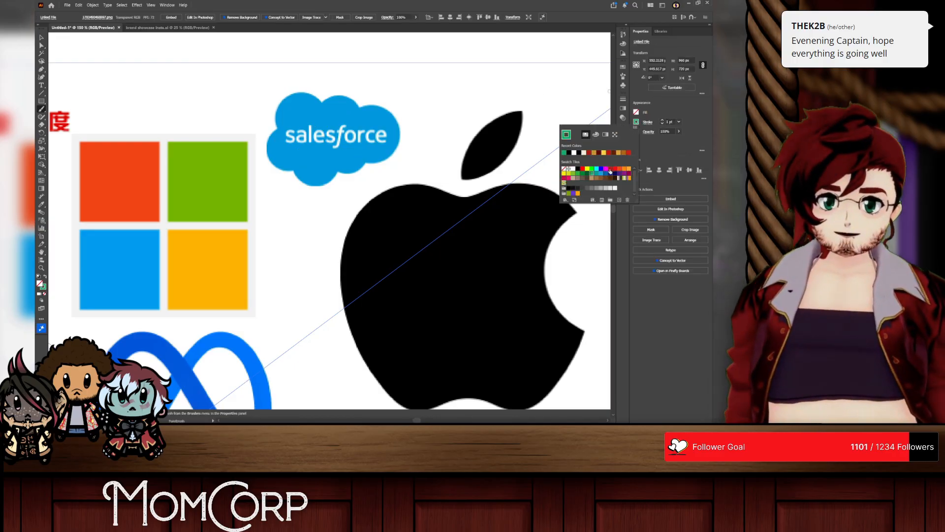
left_click(610, 169)
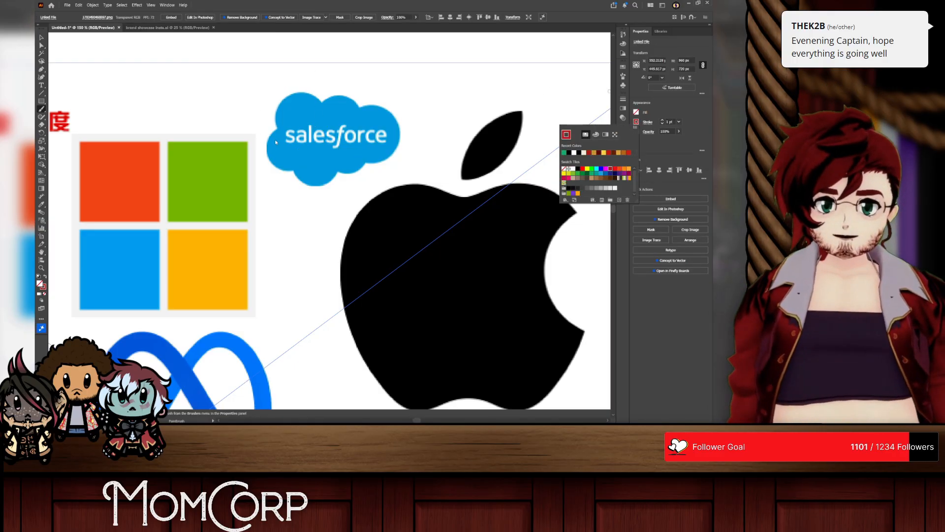
left_click(291, 149)
left_click_drag(291, 147, 387, 149)
key("ctrl+z")
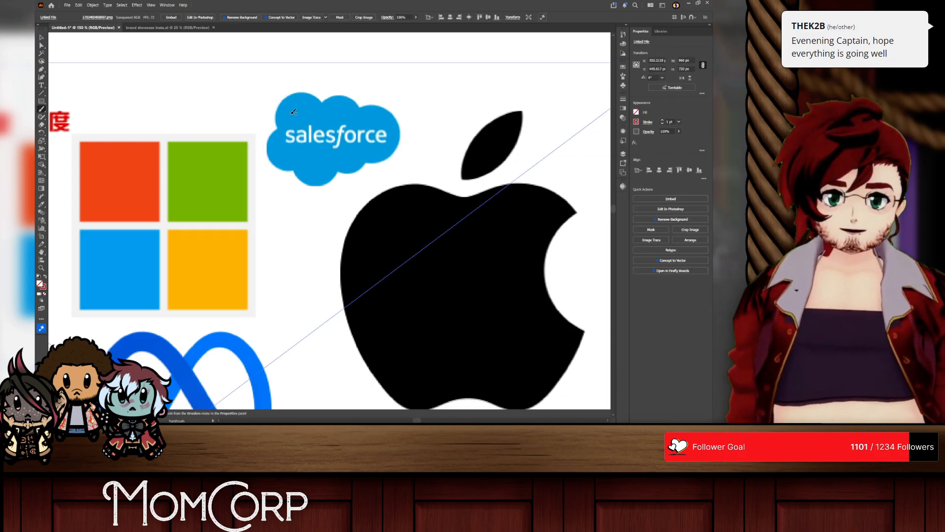
mouse_move(292, 99)
left_mouse_down()
mouse_move(292, 110)
mouse_move(315, 85)
mouse_move(316, 93)
left_mouse_up()
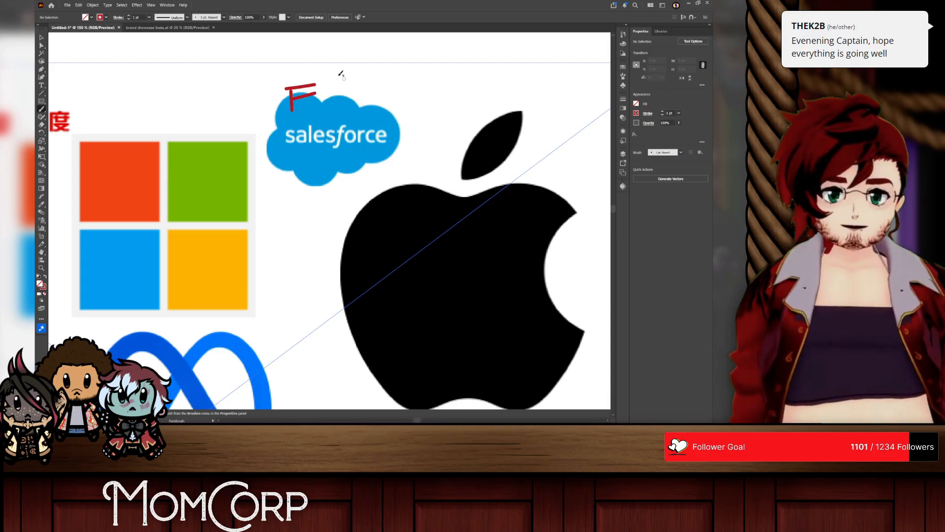
Step: Examine the Baidu logo in the collage and compare it with the MomCorp reference images
scroll(255, 140, "down", 1)
scroll(254, 140, "left", 4)
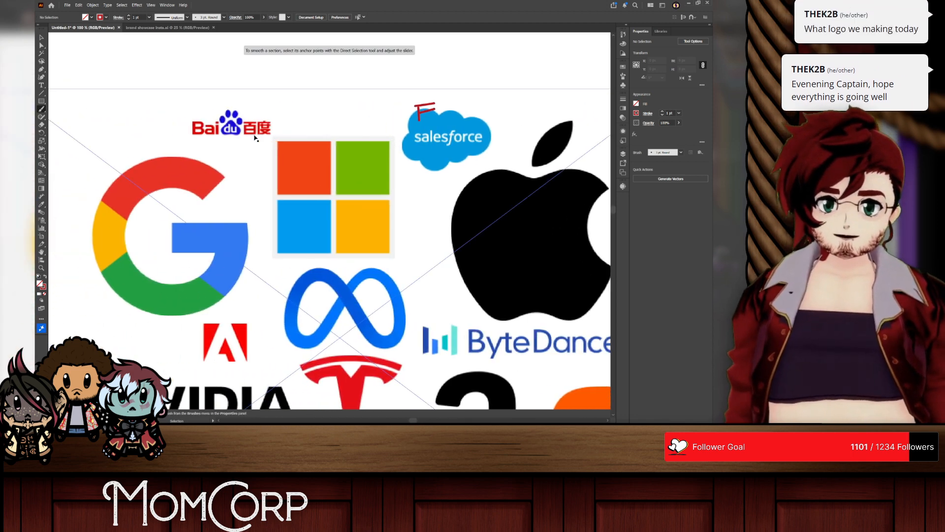
scroll(255, 131, "up", 1)
scroll(256, 131, "left", 4)
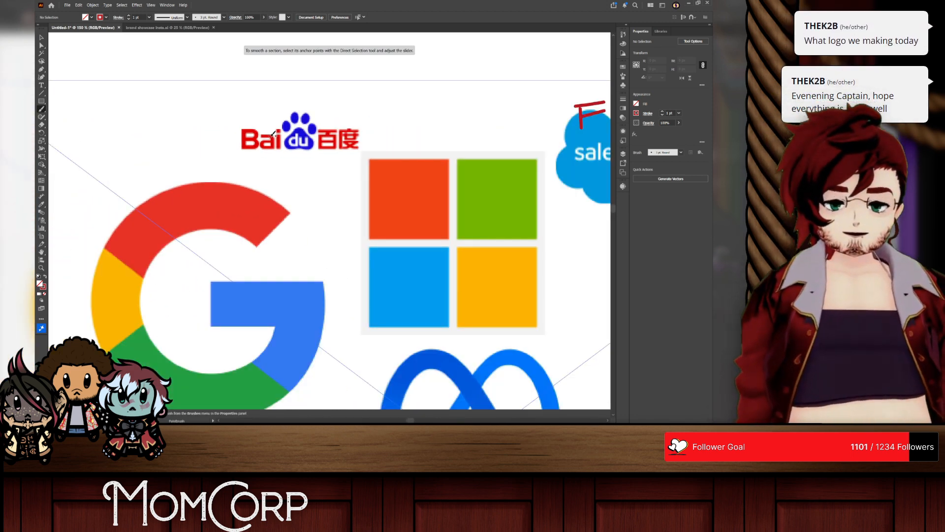
scroll(367, 124, "down", 5)
scroll(418, 138, "right", 6)
scroll(456, 154, "up", 4)
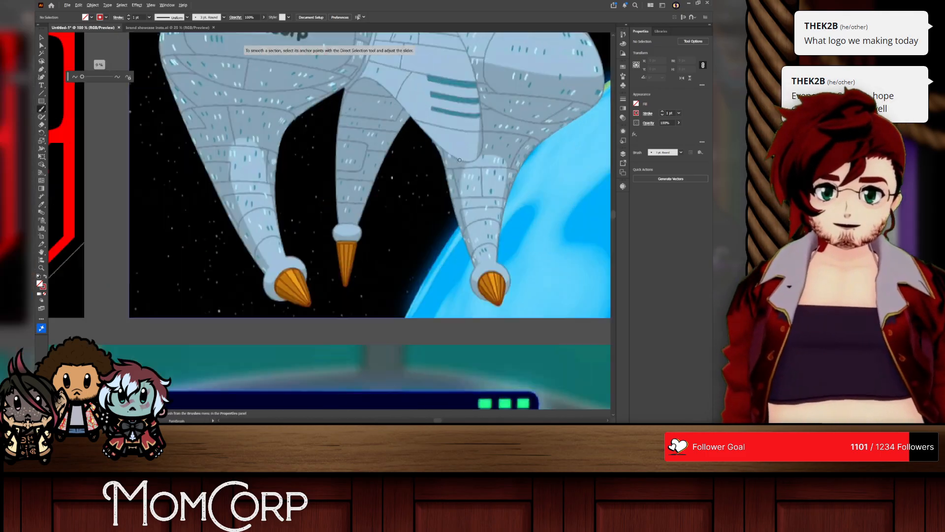
scroll(442, 144, "down", 3)
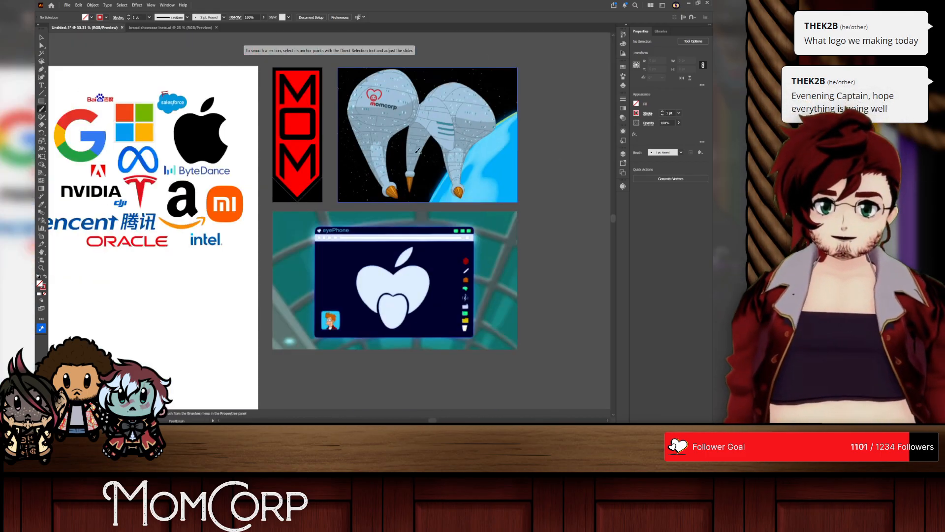
scroll(315, 216, "left", 5)
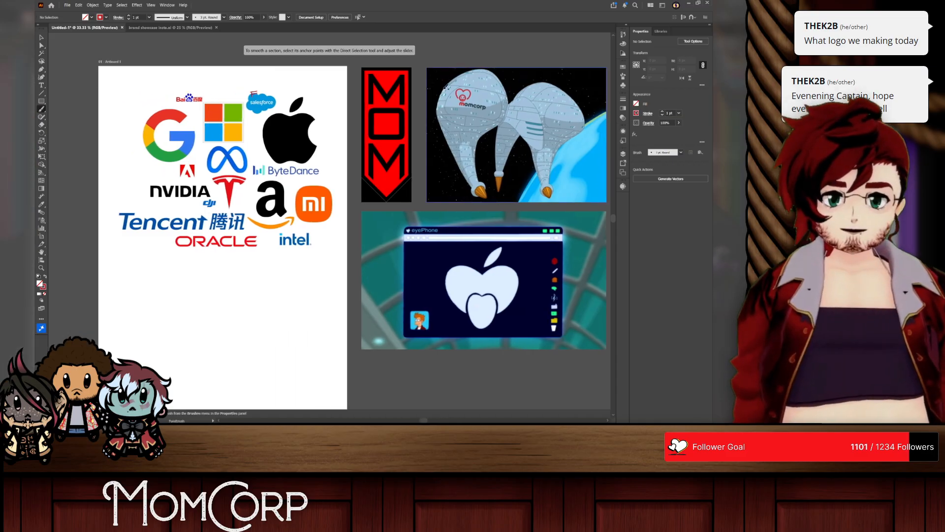
scroll(129, 82, "up", 4)
scroll(299, 139, "right", 4)
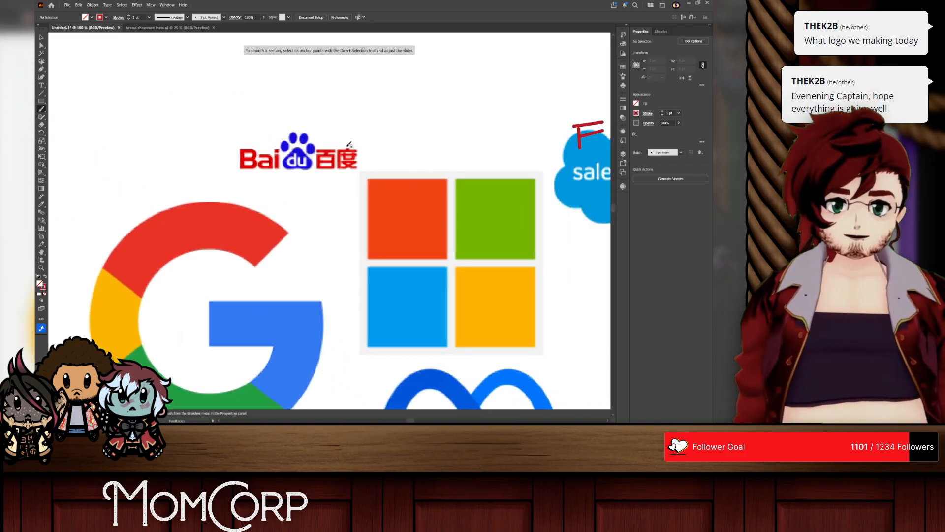
Step: Try red Paintbrush strokes over and beneath the Baidu logo and undo them
scroll(299, 139, "up", 1)
mouse_move(272, 173)
left_mouse_down()
mouse_move(326, 170)
mouse_move(304, 126)
mouse_move(270, 132)
mouse_move(287, 187)
left_mouse_up()
key("ctrl+z")
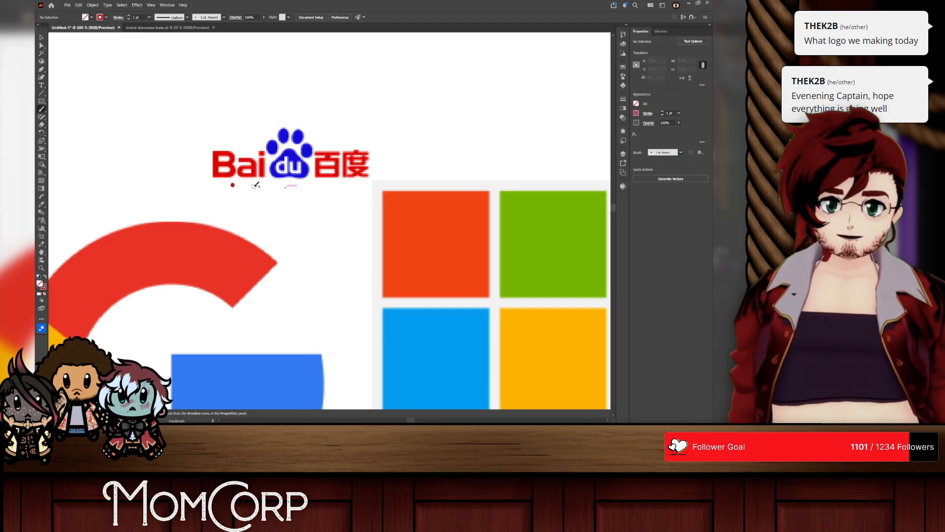
mouse_move(211, 180)
left_mouse_down()
mouse_move(318, 180)
mouse_move(269, 152)
left_mouse_up()
key("ctrl+z")
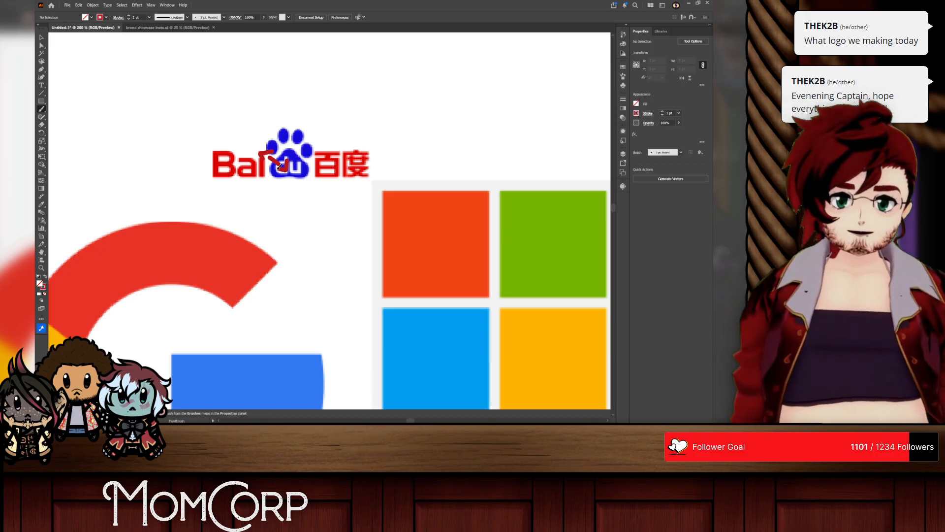
key("ctrl+z")
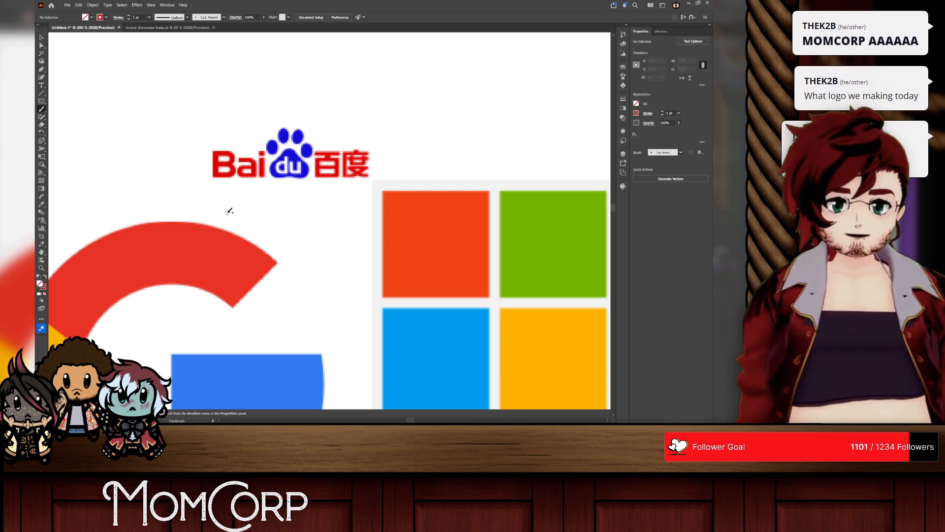
Step: Paint a red D grade just above the Baidu logo, beside its paw print
mouse_move(247, 108)
left_mouse_down()
mouse_move(250, 133)
mouse_move(266, 133)
mouse_move(249, 133)
left_mouse_up()
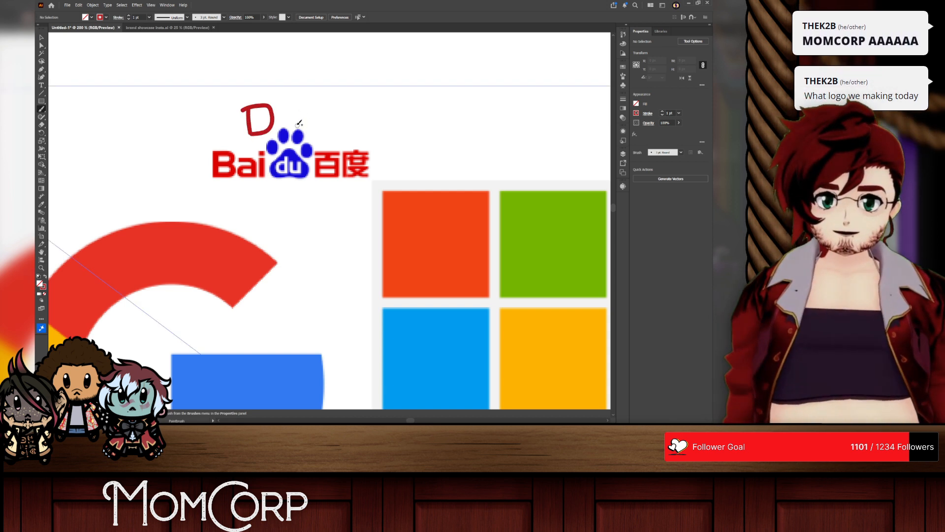
scroll(362, 203, "down", 2)
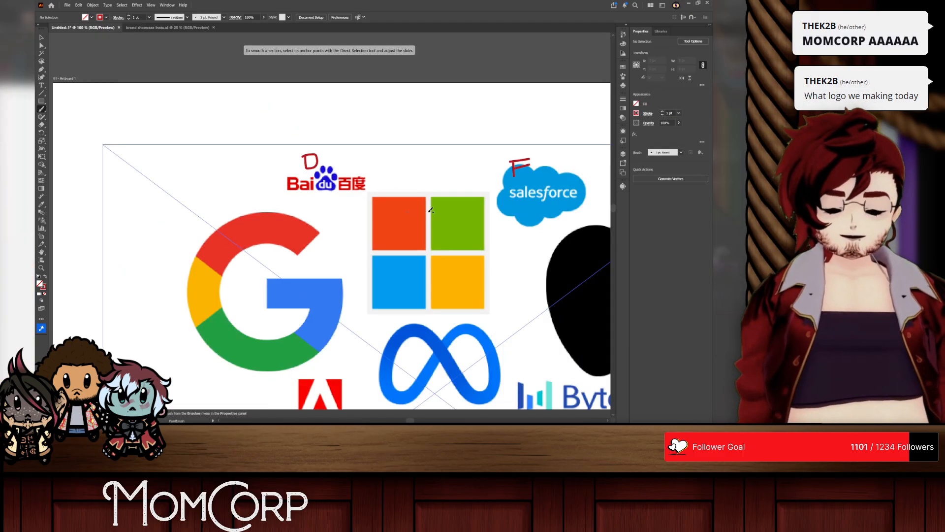
Step: Trace red curves along the Google G's ring across its colour segments and undo both strokes
scroll(431, 210, "down", 5)
scroll(274, 173, "up", 5)
scroll(274, 173, "up", 1)
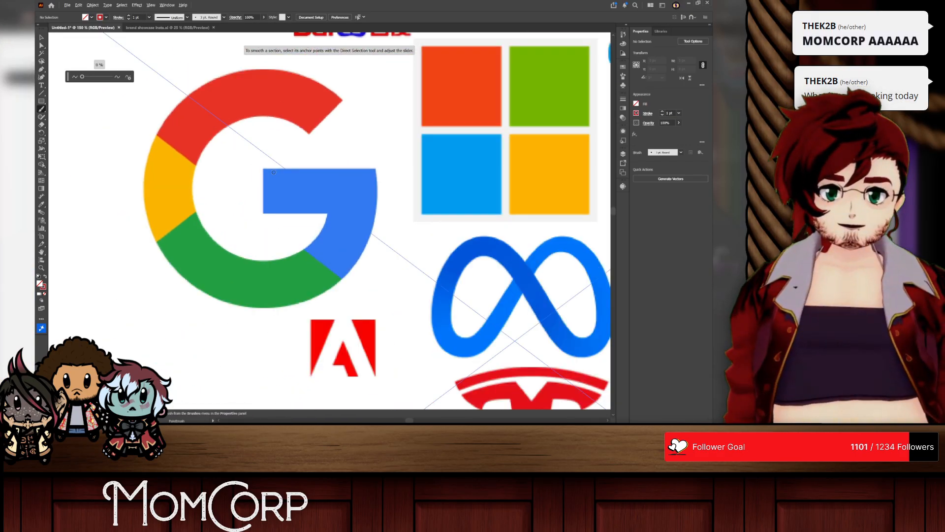
scroll(274, 172, "up", 3)
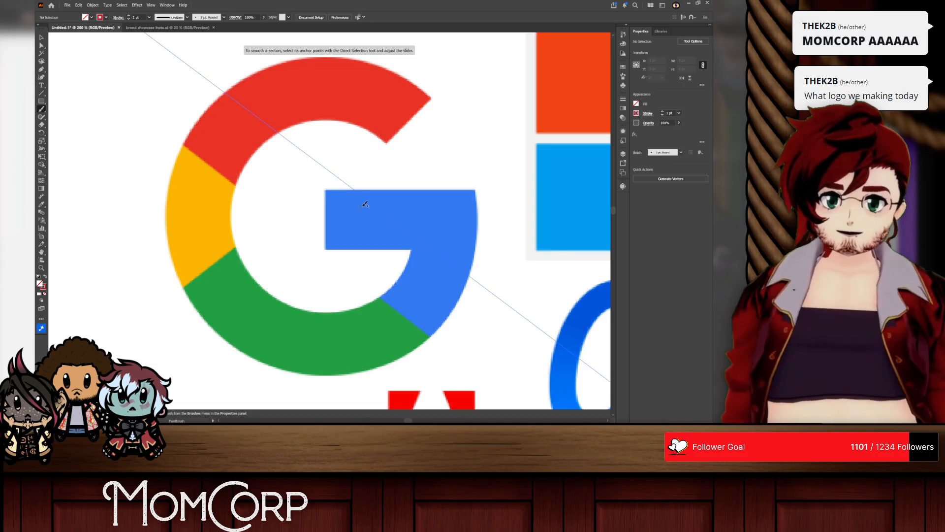
scroll(365, 204, "up", 1)
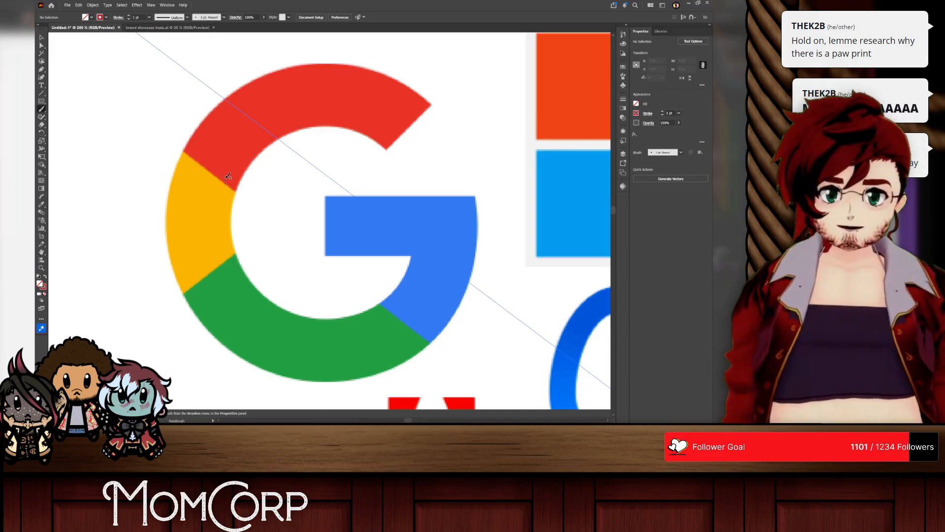
mouse_move(236, 152)
left_mouse_down()
mouse_move(190, 286)
mouse_move(251, 336)
left_mouse_up()
left_click_drag(434, 297, 365, 339)
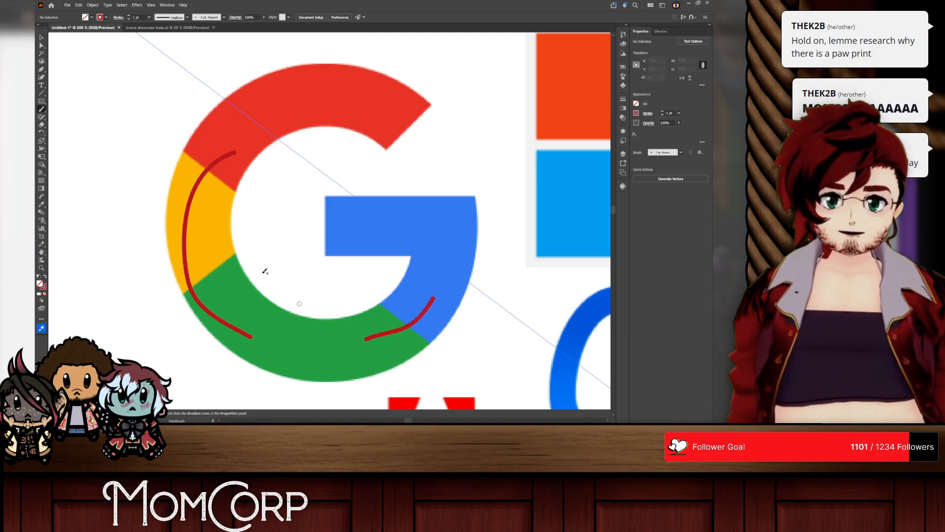
key("ctrl+z")
key("ctrl+z")
Step: Mark the Google G's red-yellow, yellow-green and green-blue boundaries with short red strokes and undo all three
left_click_drag(227, 157, 203, 201)
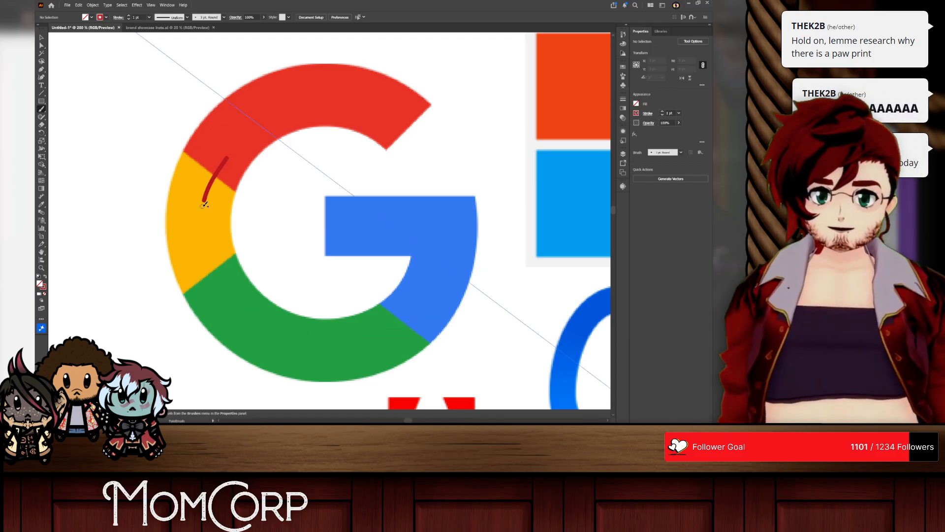
left_click_drag(207, 255, 234, 297)
left_click_drag(405, 331, 392, 344)
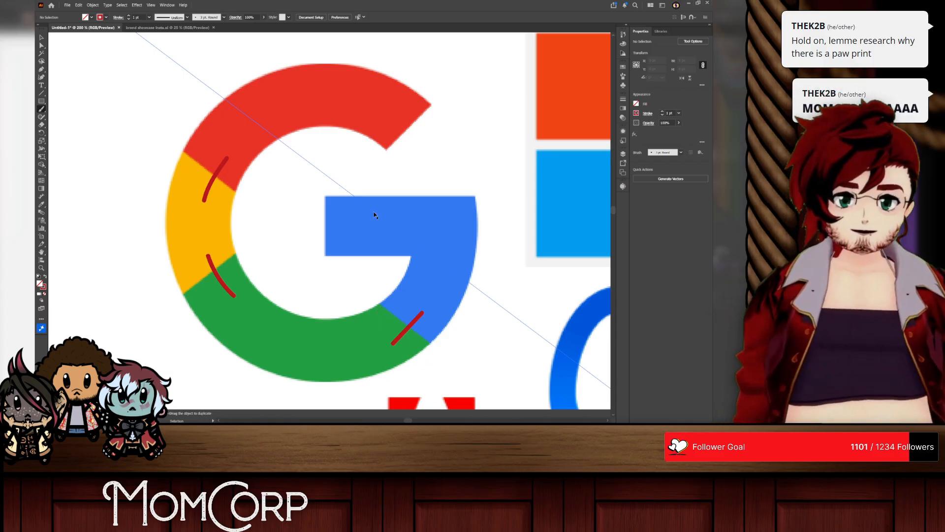
key("ctrl+z")
key("ctrl+z")
key("ctrl+z")
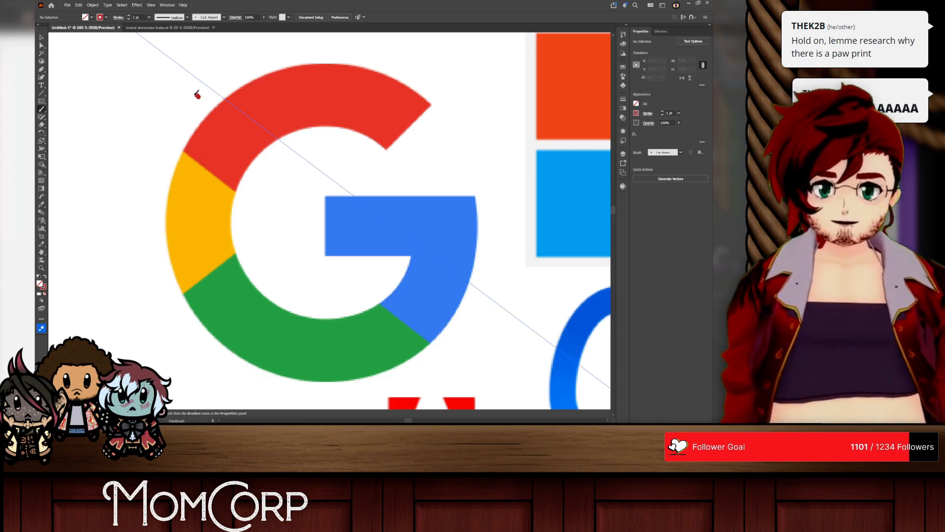
Step: Try a red C grade outside the Google G's upper-left curve, undo it and paint a slanted red stroke there instead
mouse_move(197, 95)
left_mouse_down()
mouse_move(160, 149)
mouse_move(217, 136)
left_mouse_up()
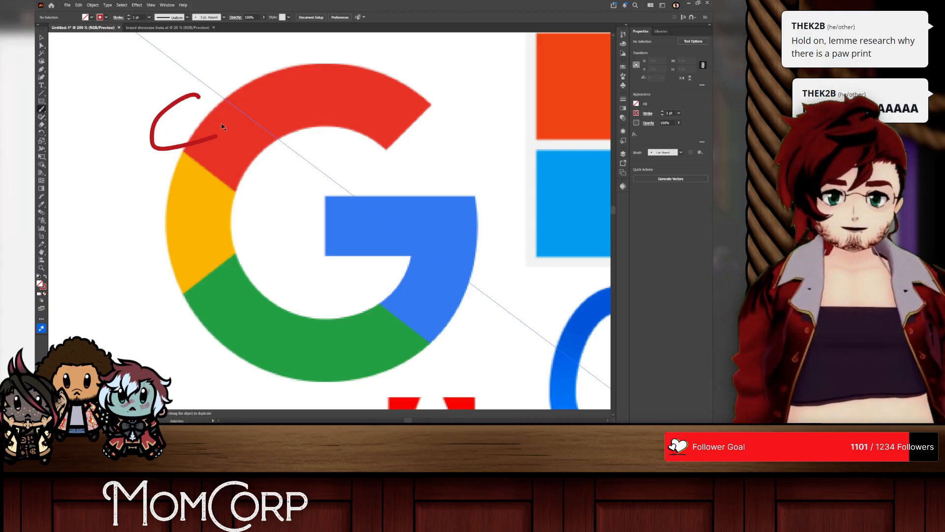
key("ctrl+z")
mouse_move(198, 100)
left_mouse_down()
mouse_move(176, 106)
mouse_move(209, 129)
left_mouse_up()
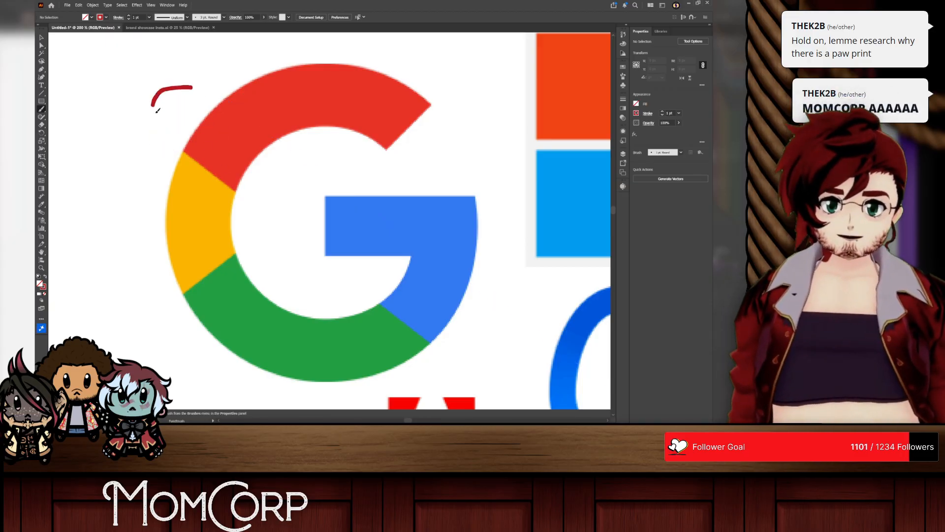
left_click_drag(157, 110, 195, 108)
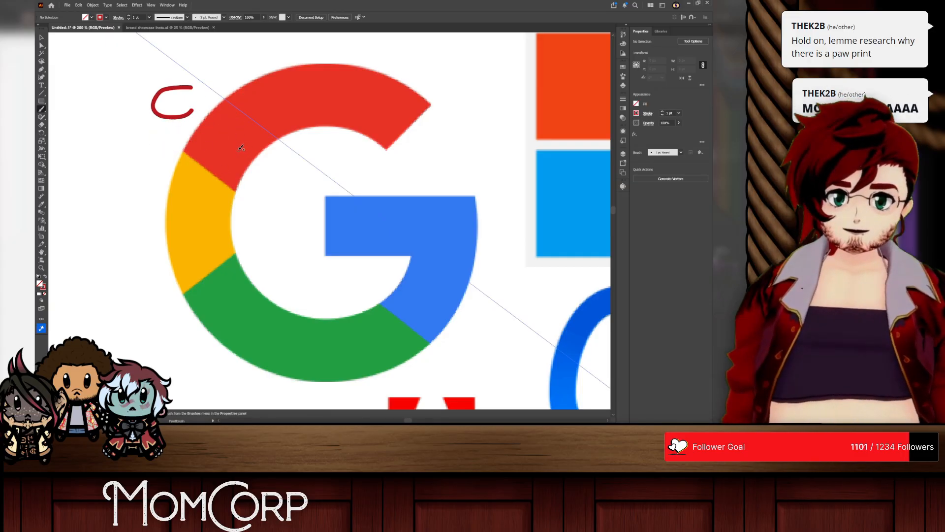
key("ctrl+z")
left_click_drag(147, 86, 160, 131)
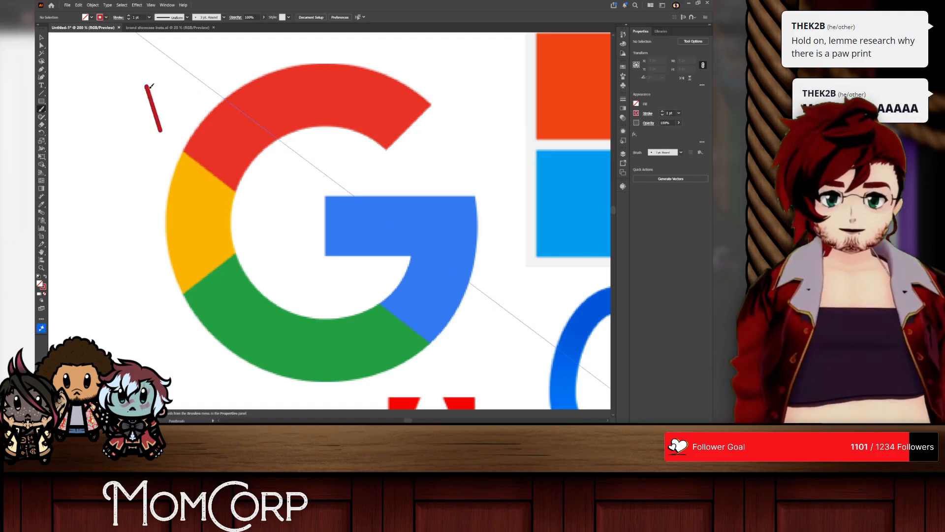
Step: Sketch a waving four-pane window in red over the Microsoft squares and undo the strokes
scroll(168, 142, "down", 5)
scroll(443, 128, "up", 8)
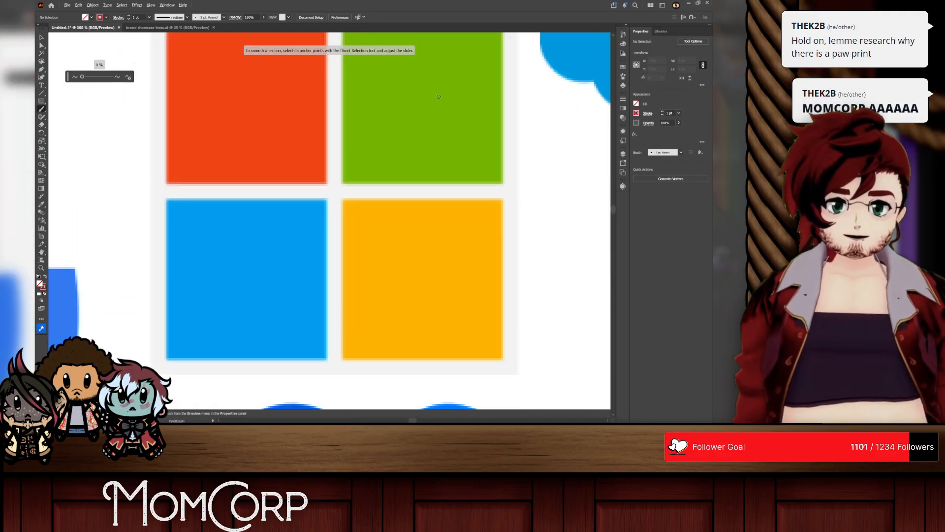
scroll(415, 128, "down", 3)
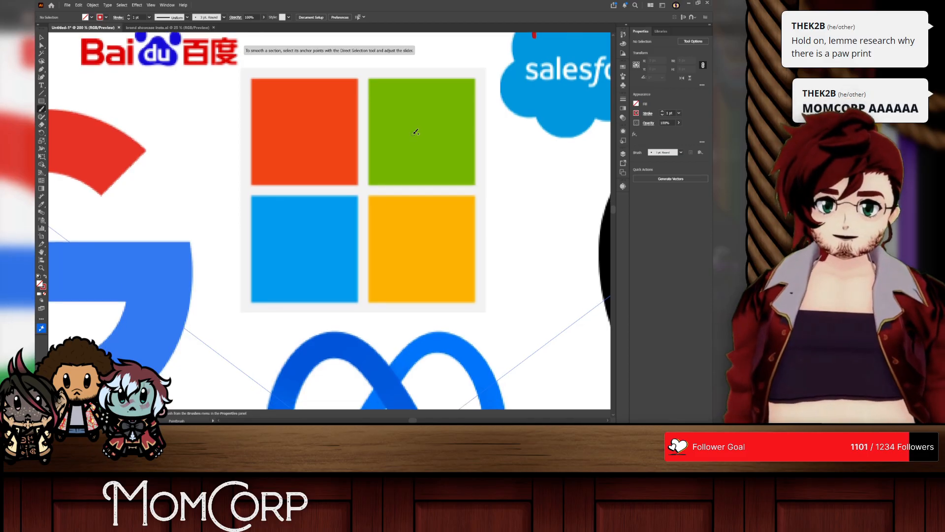
scroll(415, 131, "right", 2)
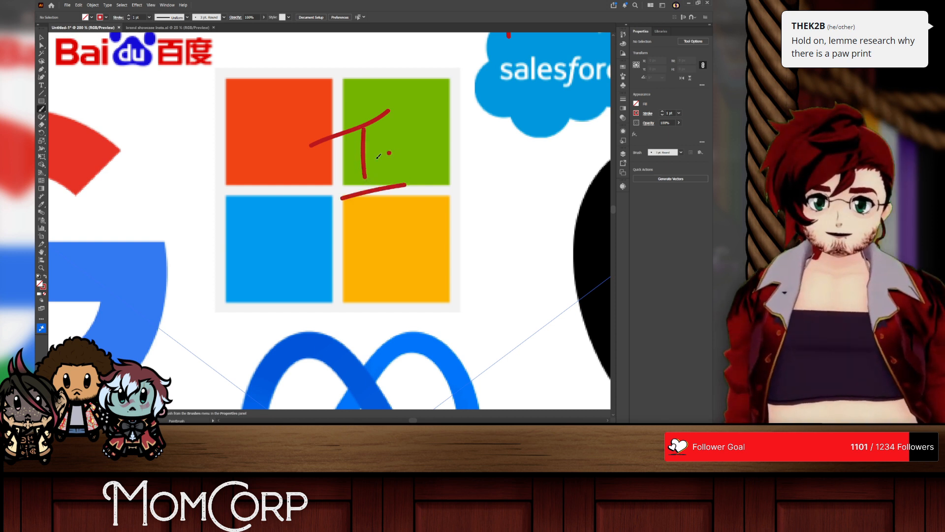
key("ctrl+z")
key("ctrl+z")
key("ctrl+z")
key("ctrl+z")
key("ctrl+z")
key("ctrl+z")
key("ctrl+z")
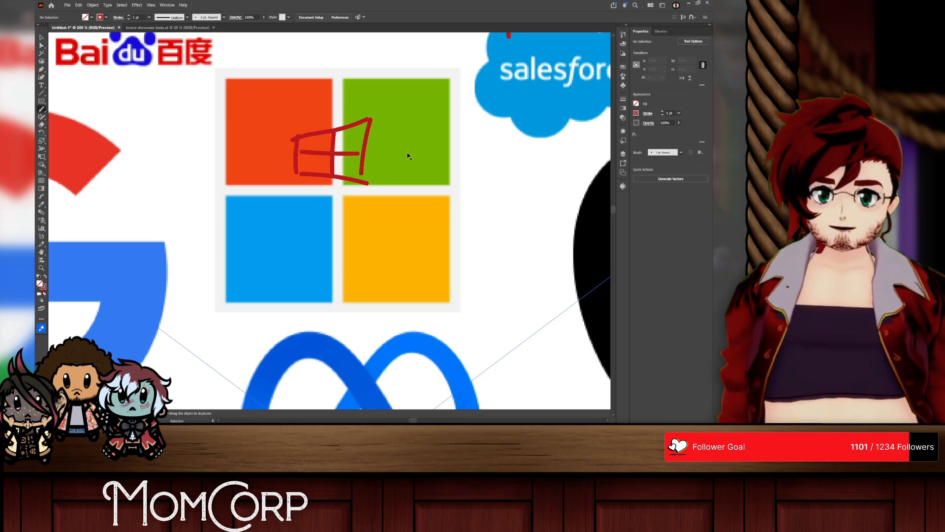
key("ctrl+z")
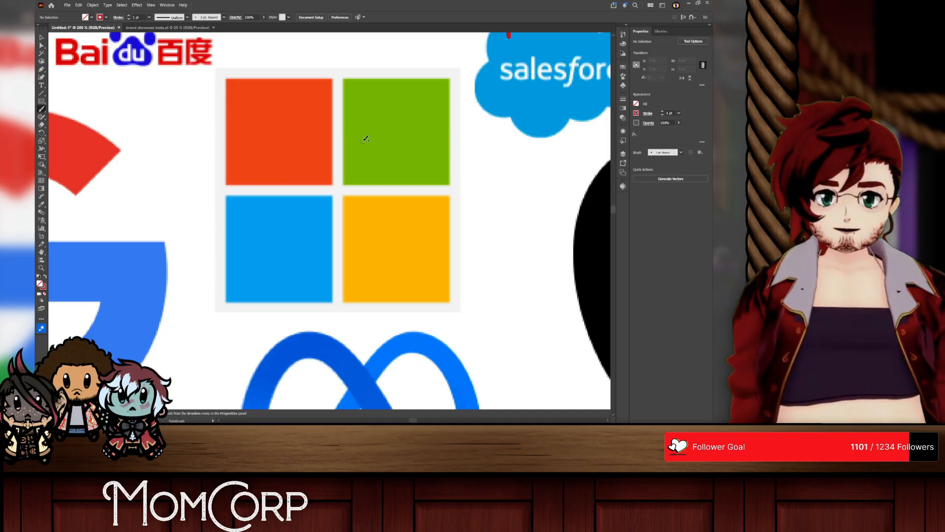
Step: Paint a red D- grade across the upper squares of the Microsoft logo
mouse_move(327, 134)
left_mouse_down()
mouse_move(327, 193)
mouse_move(369, 158)
mouse_move(327, 197)
left_mouse_up()
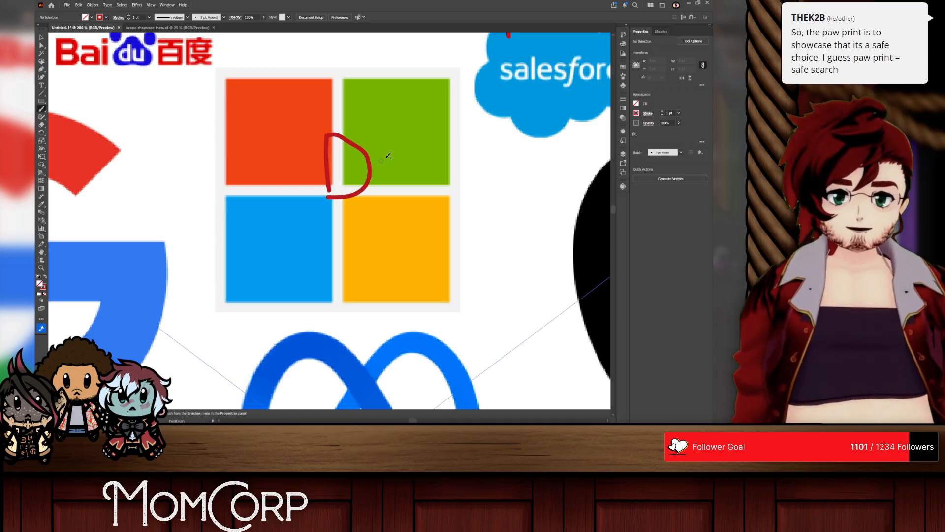
left_click_drag(418, 158, 380, 163)
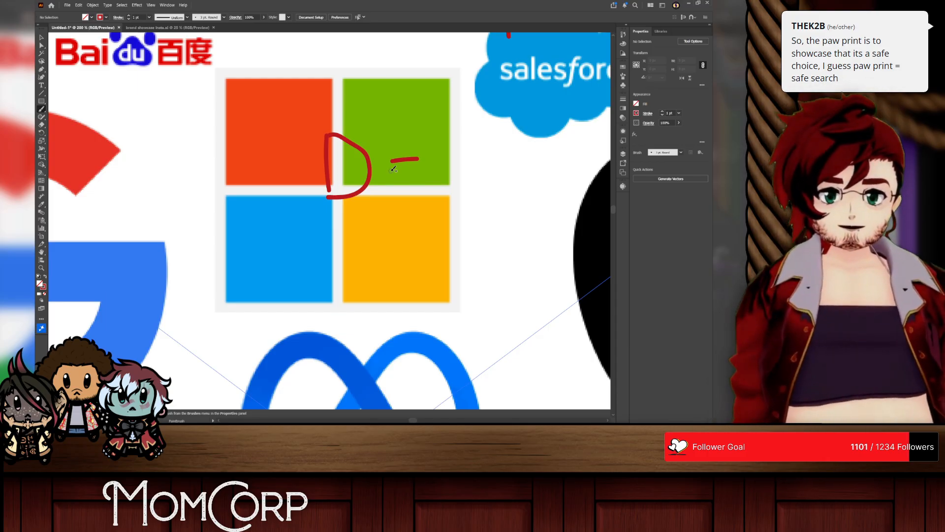
Step: Paint a red A grade in the bite of the Apple logo
scroll(393, 169, "down", 3)
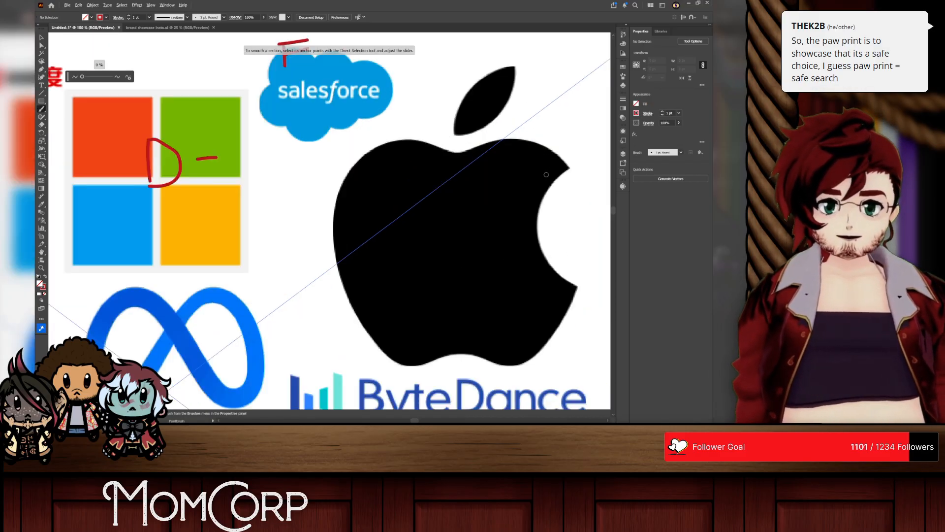
scroll(482, 183, "up", 2)
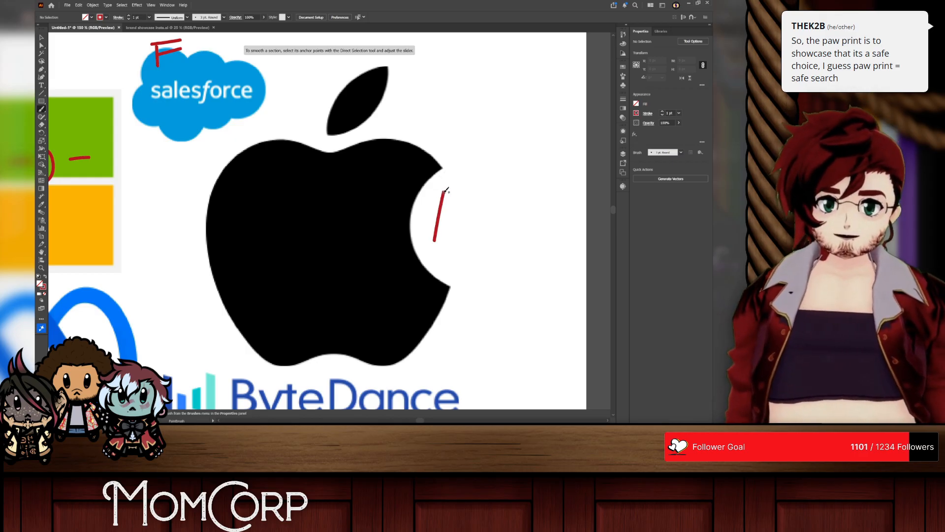
mouse_move(445, 191)
left_mouse_down()
mouse_move(459, 242)
mouse_move(446, 221)
mouse_move(463, 216)
left_mouse_up()
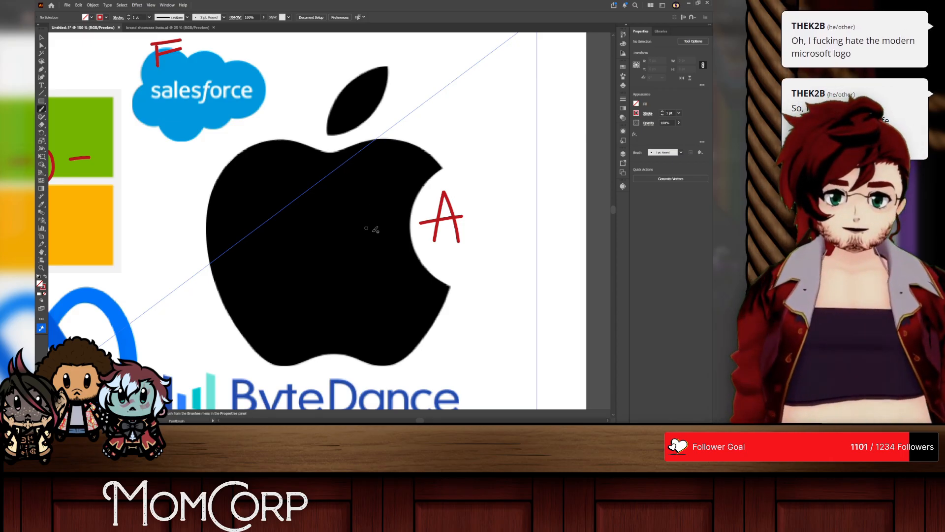
Step: Trace a red infinity-like loop through the middle of the Meta logo and undo it
scroll(366, 228, "down", 2)
scroll(359, 276, "left", 4)
scroll(345, 236, "down", 5)
scroll(326, 195, "up", 3)
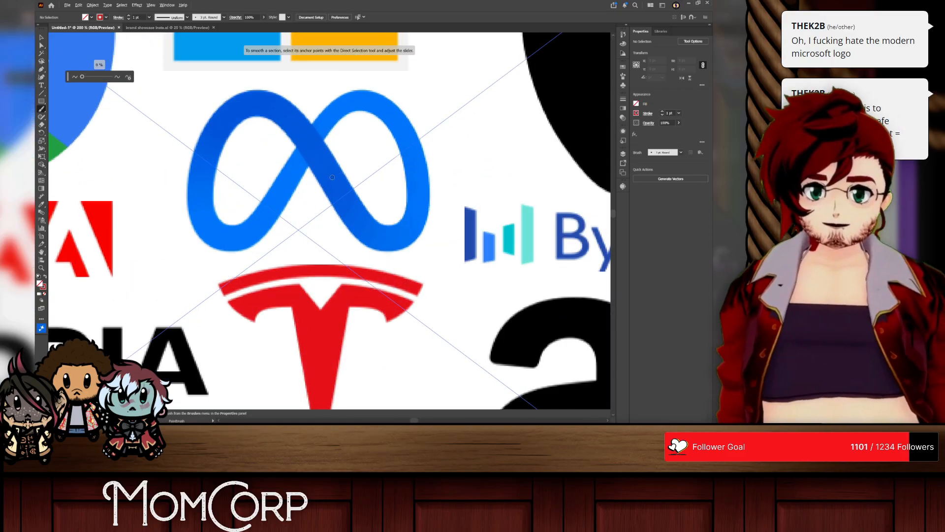
scroll(332, 177, "up", 2)
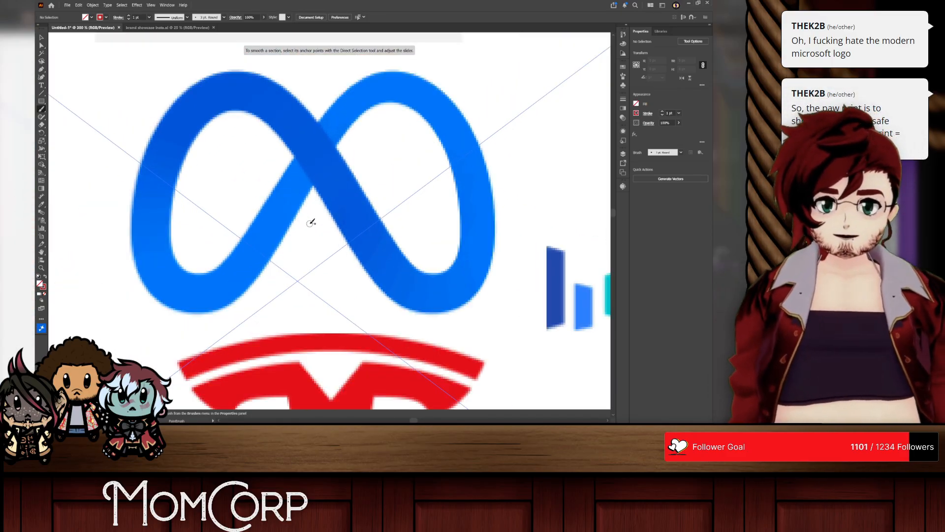
mouse_move(307, 187)
left_mouse_down()
mouse_move(338, 131)
mouse_move(387, 214)
mouse_move(216, 231)
left_mouse_up()
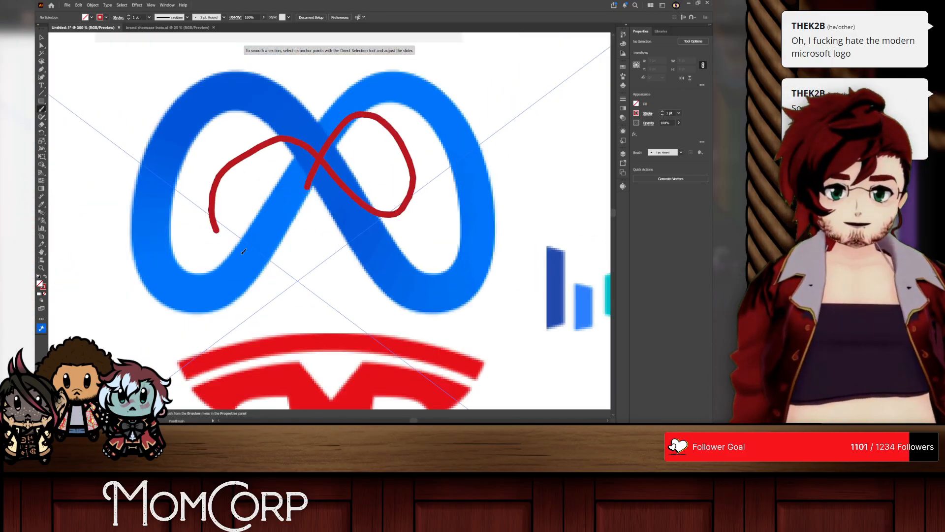
key("ctrl+z")
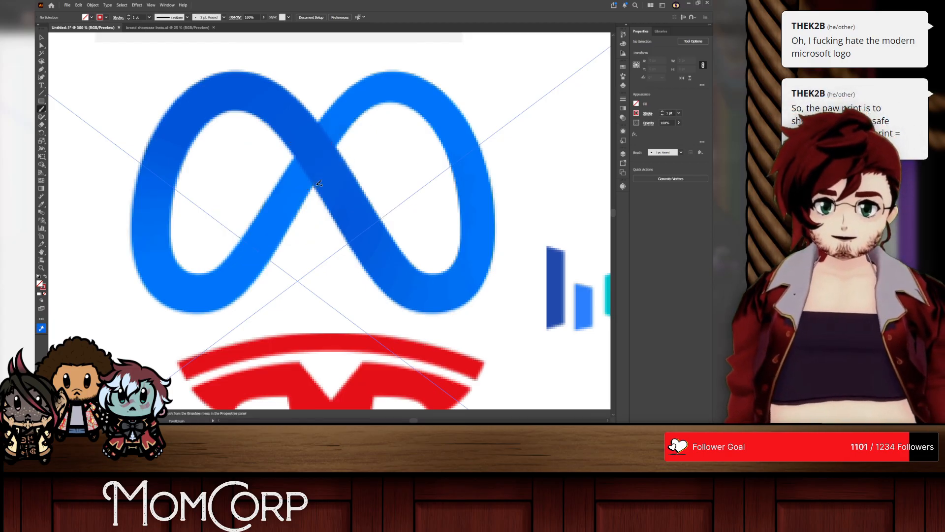
Step: Sketch game controller details on the Meta logo: a plus pad, four button dots, two thumbstick loops and two centre dashes
left_click_drag(234, 135, 229, 164)
left_click_drag(220, 149, 254, 147)
left_click(389, 126)
left_click(399, 157)
left_click(374, 139)
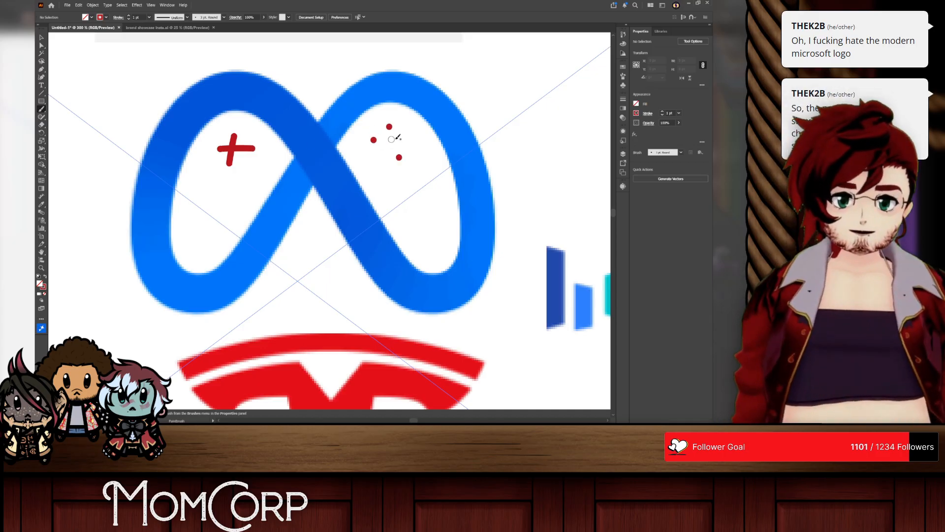
left_click(407, 136)
left_click_drag(256, 195, 269, 198)
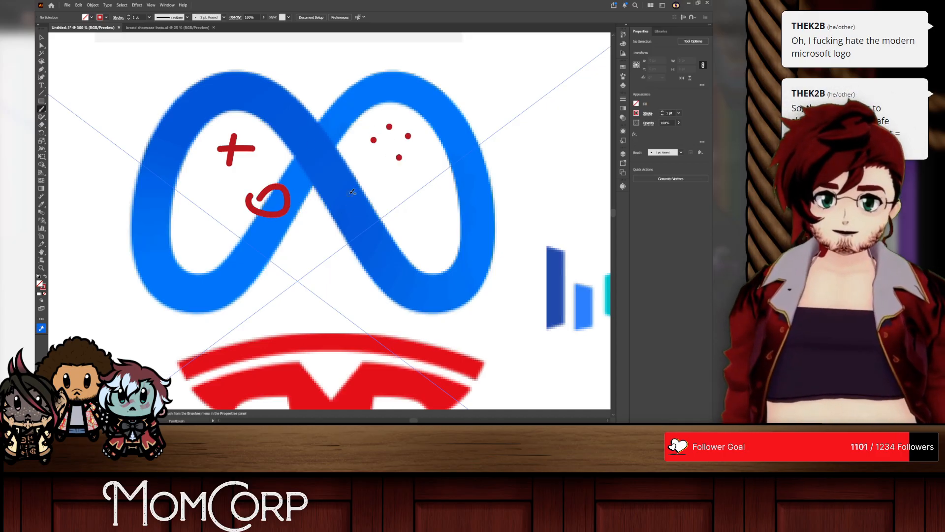
mouse_move(352, 191)
left_mouse_down()
mouse_move(370, 201)
mouse_move(339, 191)
left_mouse_up()
left_click_drag(293, 158, 327, 158)
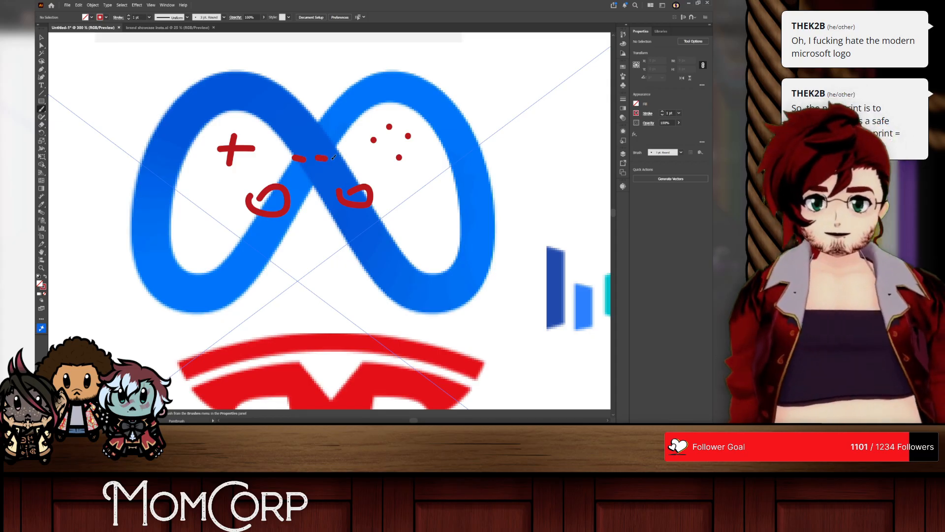
Step: Undo all the controller marks painted on the Meta logo
key("ctrl+z")
key("ctrl+z")
key("ctrl+z")
key("ctrl+z")
key("ctrl+z")
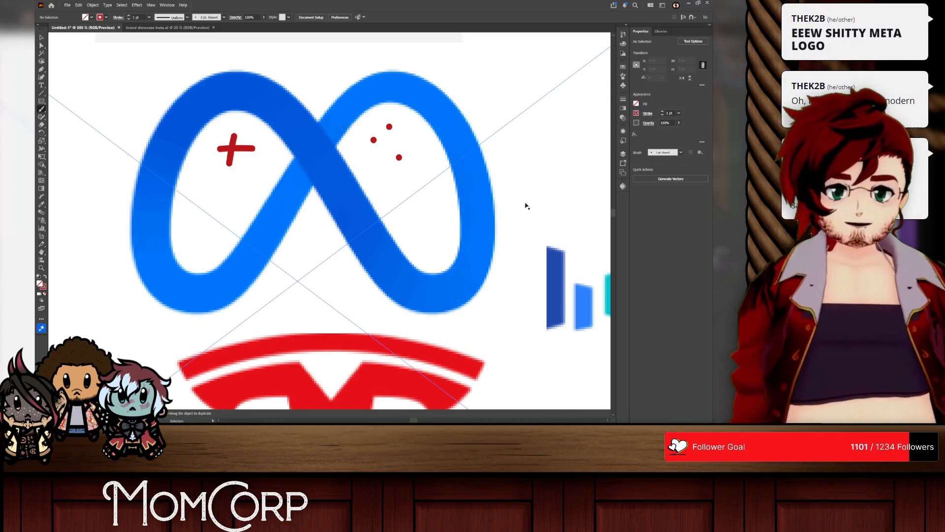
key("ctrl+z")
key("ctrl+z")
key("ctrl+z")
key("ctrl+z")
key("ctrl+z")
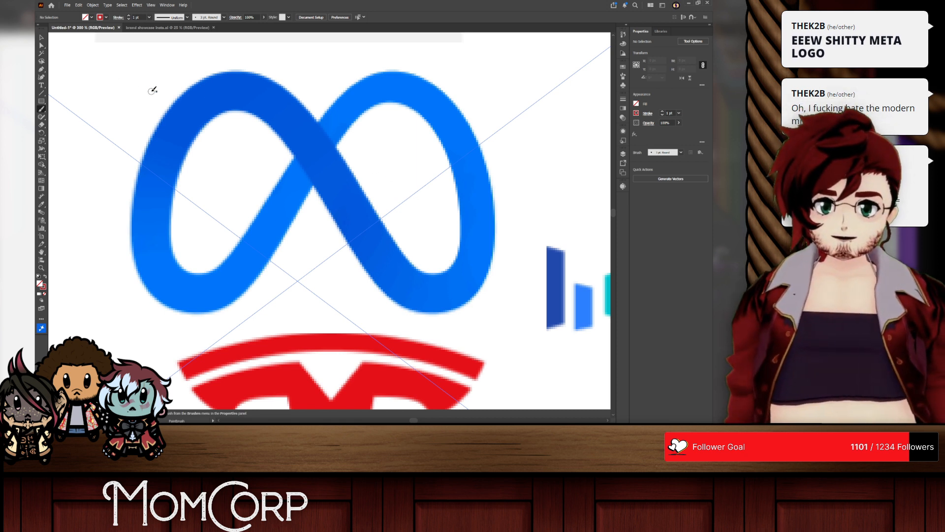
Step: Undo the stray straight stroke and paint a red C grade over the Meta logo's upper-left curve
left_click_drag(152, 91, 162, 162)
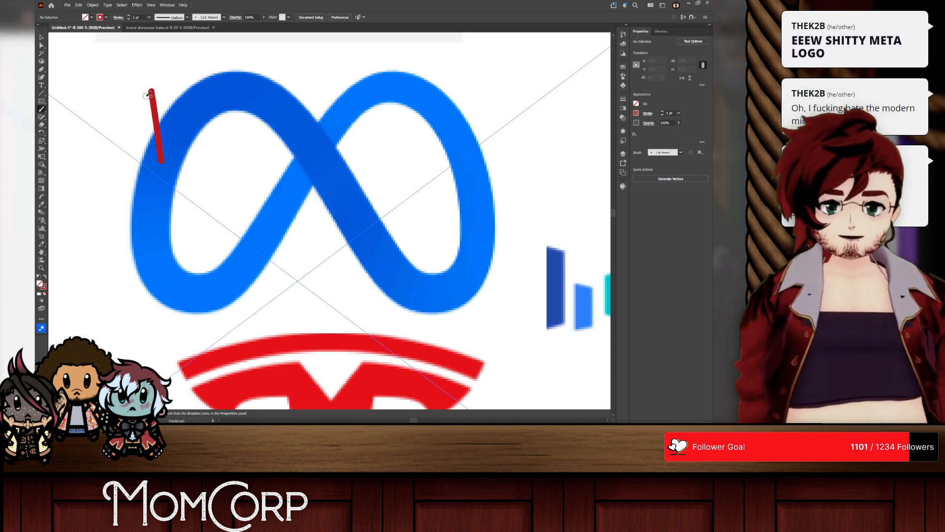
key("ctrl+z")
mouse_move(174, 91)
left_mouse_down()
mouse_move(136, 107)
mouse_move(171, 139)
mouse_move(221, 103)
left_mouse_up()
Step: Paint a red C grade at the left edge of the Adobe logo
scroll(227, 112, "down", 10)
scroll(225, 102, "up", 4)
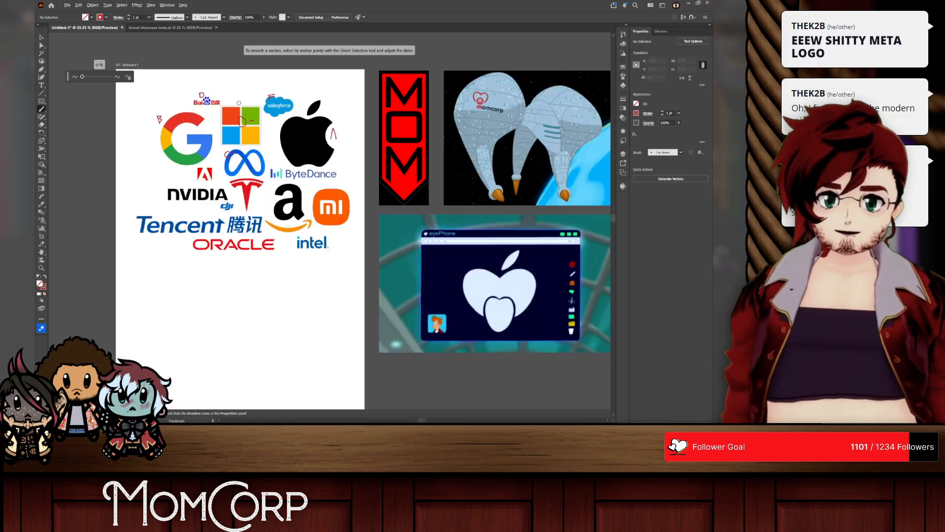
scroll(236, 152, "up", 2)
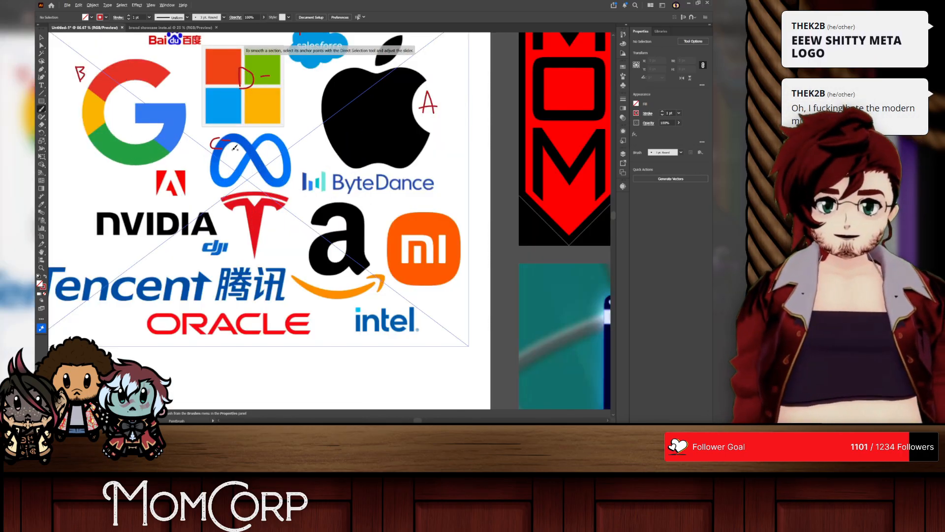
scroll(167, 180, "up", 5)
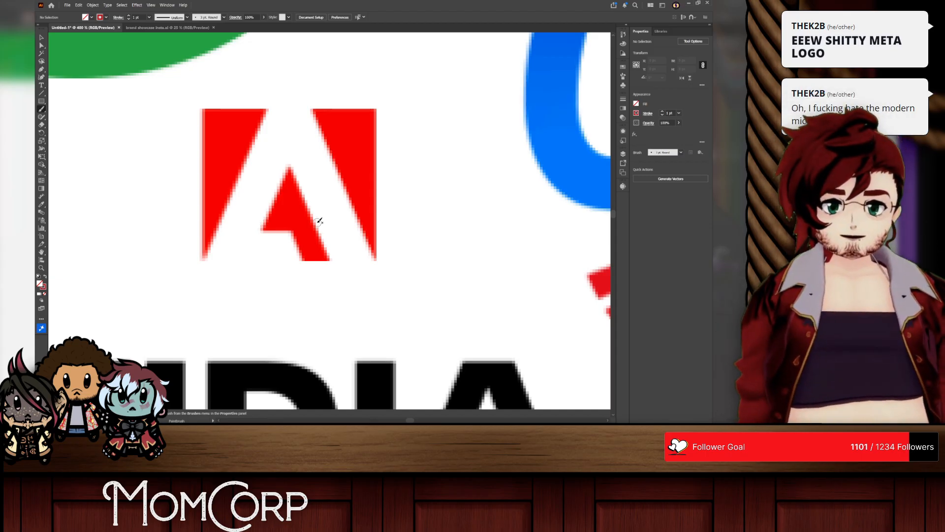
mouse_move(207, 152)
left_mouse_down()
mouse_move(144, 156)
mouse_move(213, 183)
left_mouse_up()
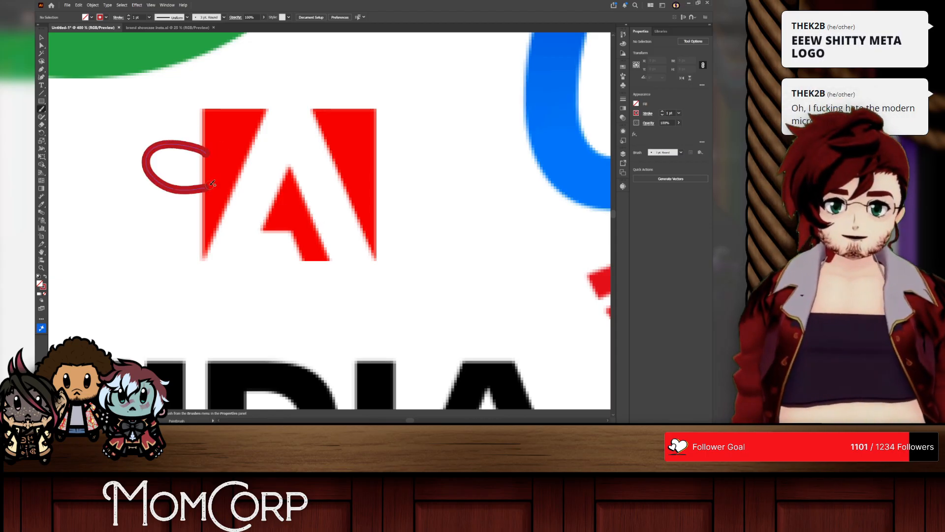
Step: Sketch a red face around the Tesla logo's stem with two short eye strokes and a curved mouth line on each side
scroll(252, 200, "down", 4)
scroll(377, 249, "right", 1)
scroll(380, 248, "up", 1)
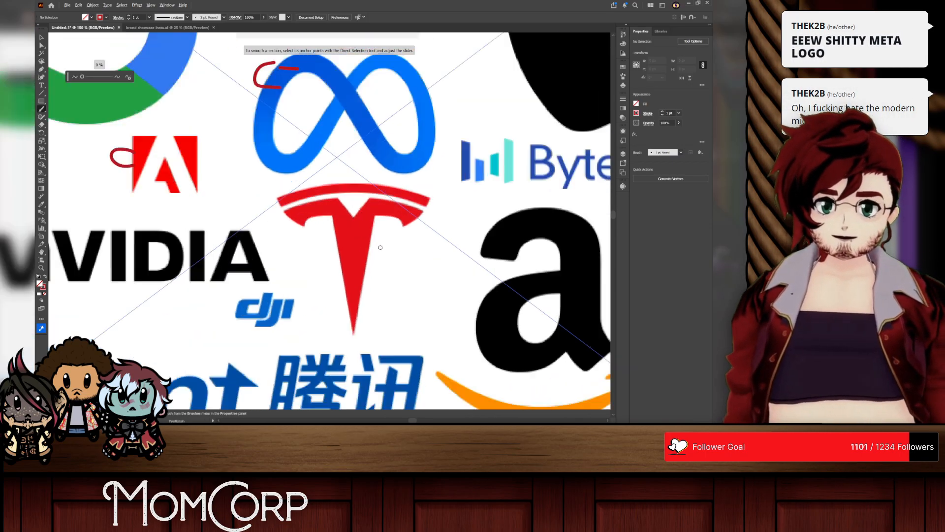
scroll(380, 247, "up", 3)
scroll(394, 221, "down", 1)
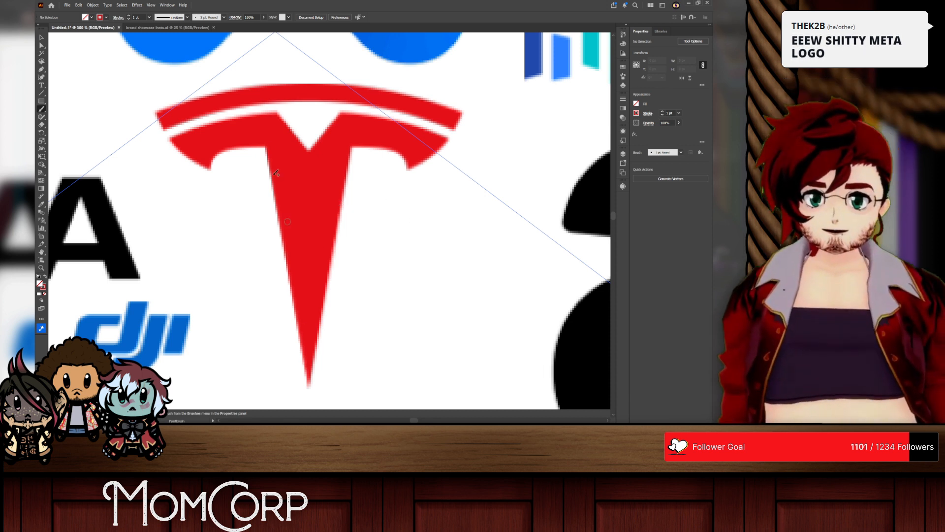
left_click_drag(243, 166, 251, 191)
left_click_drag(368, 158, 372, 178)
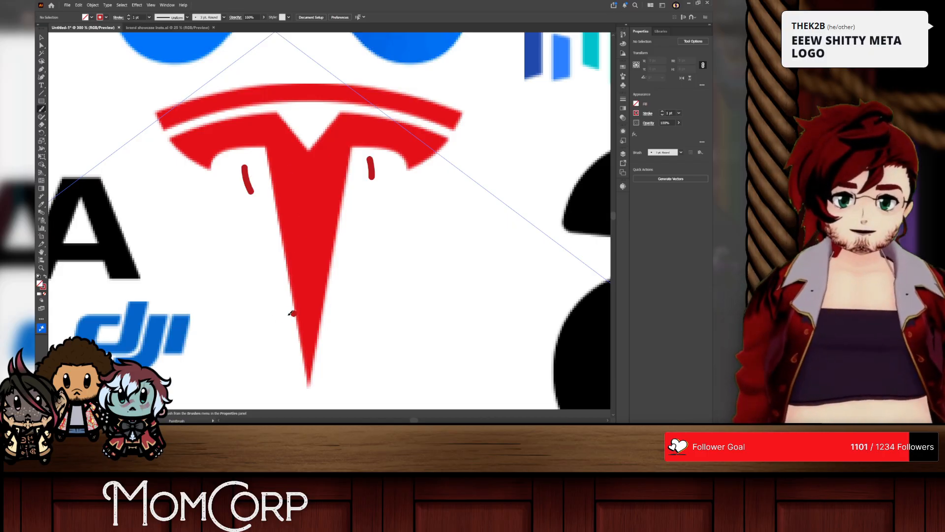
left_click_drag(250, 297, 329, 314)
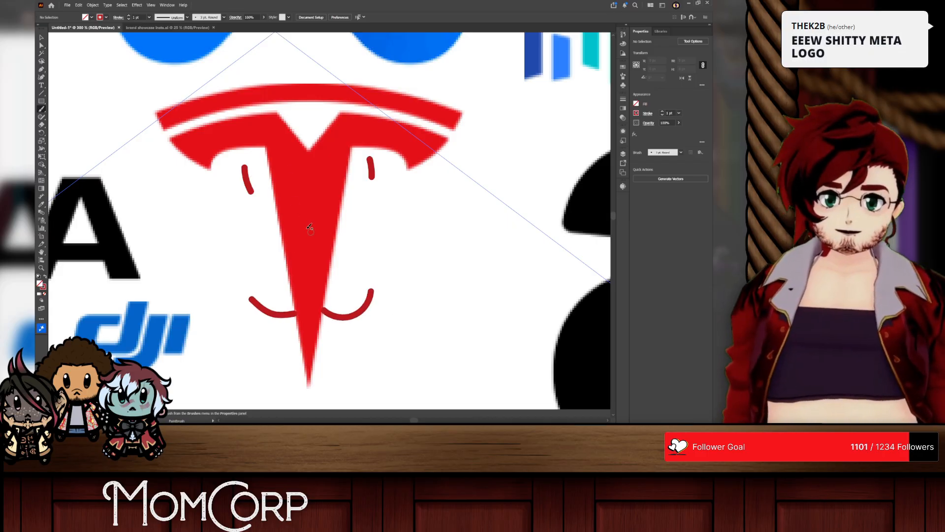
left_click_drag(284, 355, 339, 167)
Step: Undo all the face strokes painted on the Tesla logo
key("z")
key("ctrl+z")
key("ctrl+z")
key("ctrl+z")
key("ctrl+z")
key("ctrl+z")
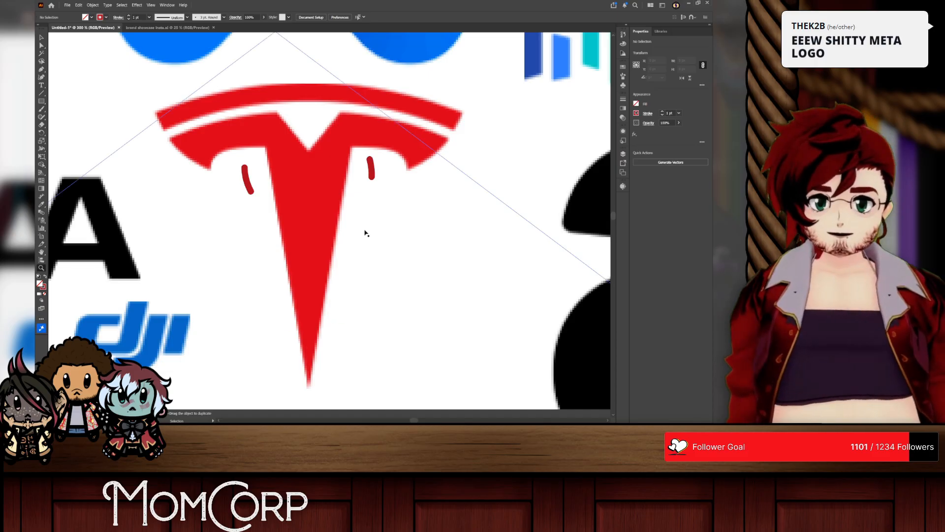
Step: Paint a red C- grade to the right of the Tesla logo's stem with the Paintbrush
left_click(43, 109)
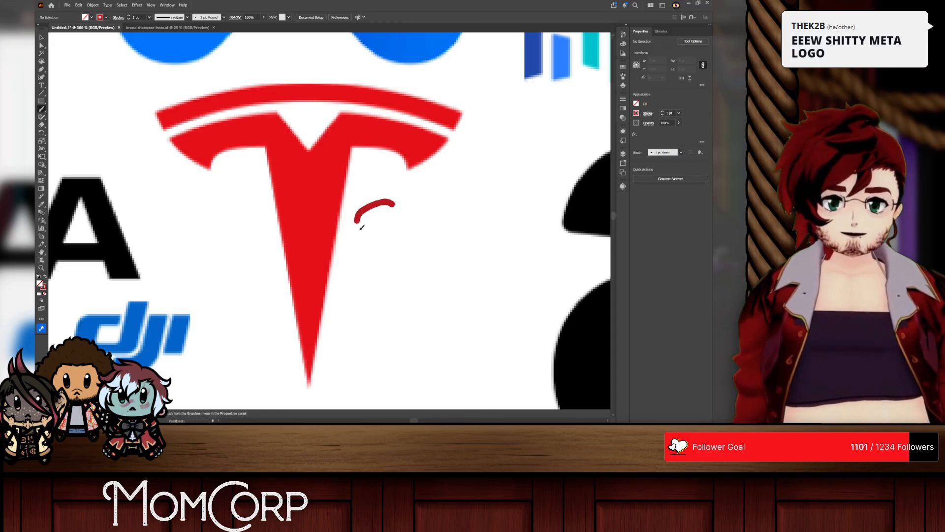
scroll(414, 218, "down", 4)
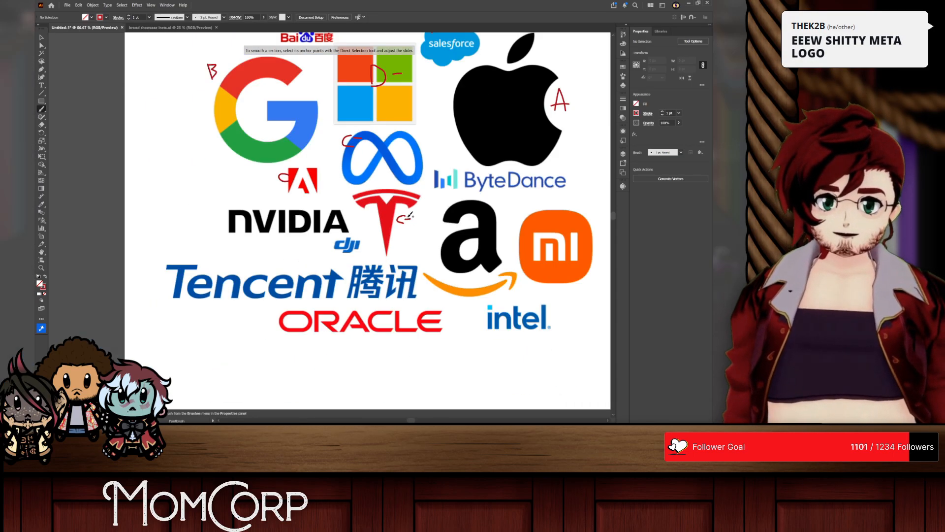
Step: Outline the ByteDance bar icon with a red rounded frame and undo it
scroll(474, 200, "up", 4)
scroll(295, 236, "down", 1)
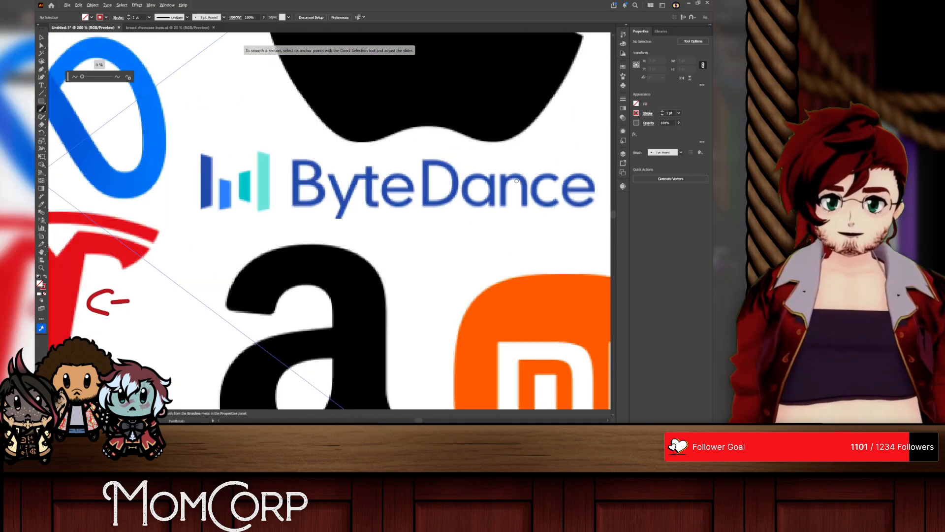
scroll(294, 237, "right", 3)
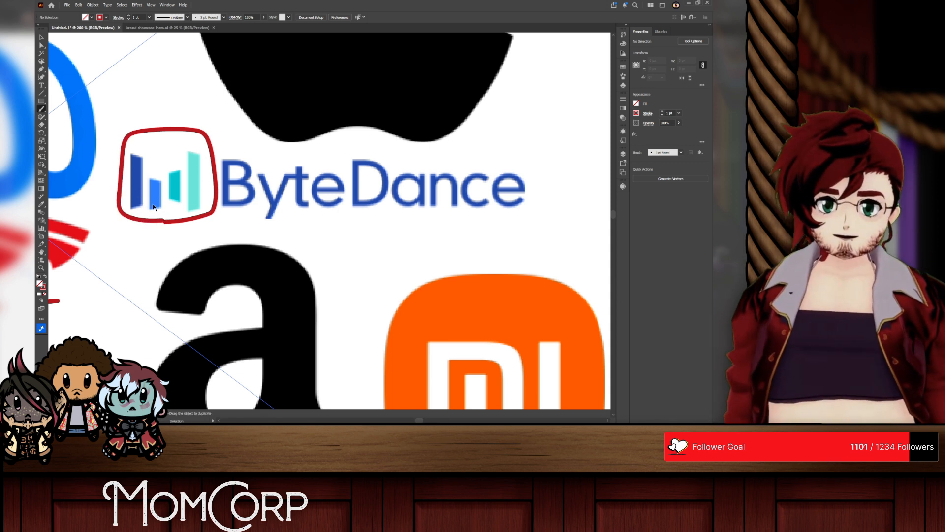
key("ctrl+z")
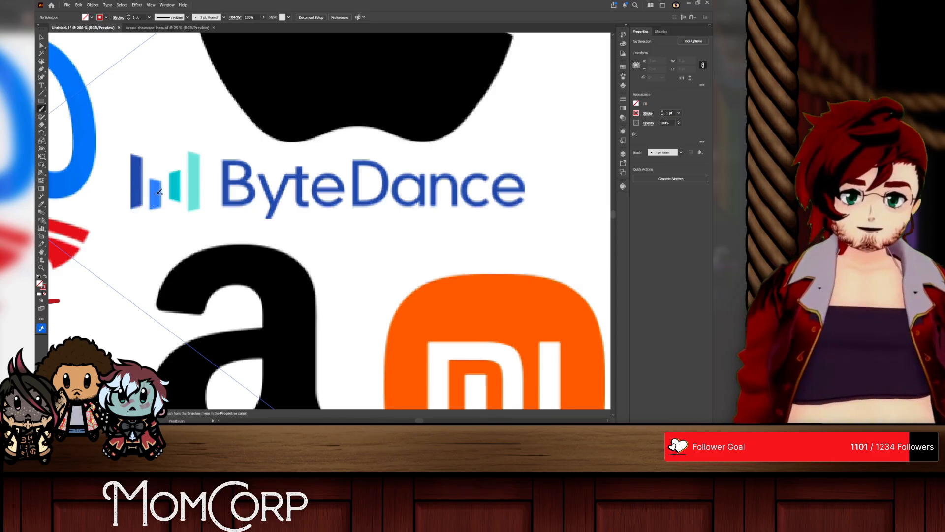
Step: Paint a red A- grade above the ByteDance bar icon
scroll(159, 191, "up", 1)
scroll(172, 186, "down", 1)
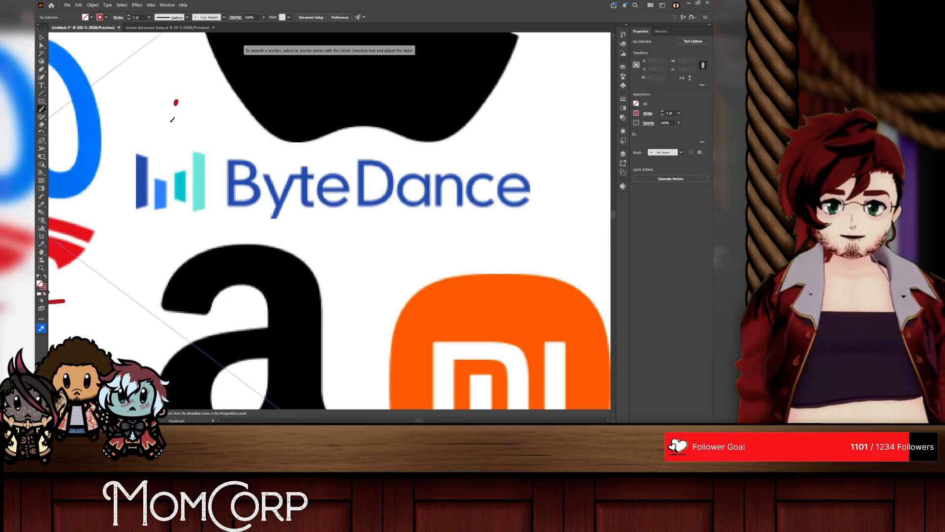
left_click_drag(178, 101, 198, 144)
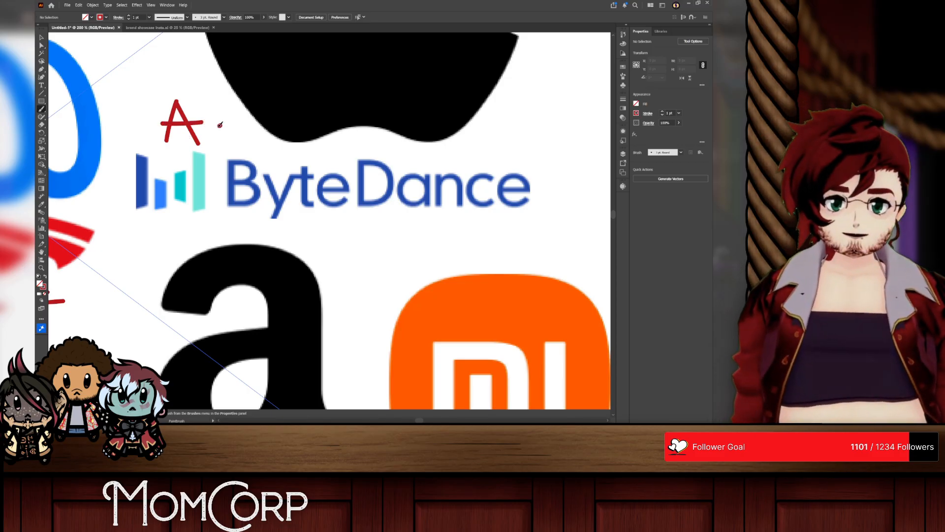
key("ctrl+z")
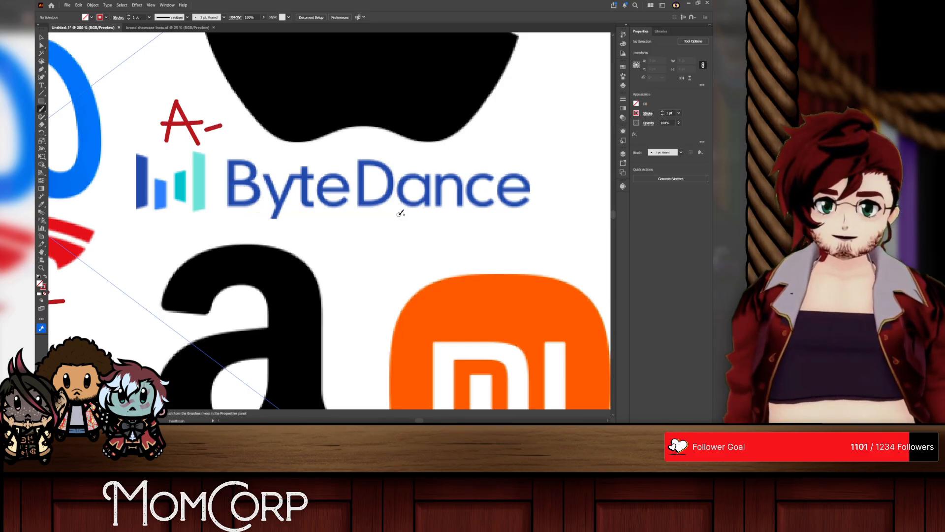
Step: Try a red stroke beneath the NVIDIA wordmark and undo it
scroll(398, 209, "down", 2)
scroll(388, 273, "up", 4)
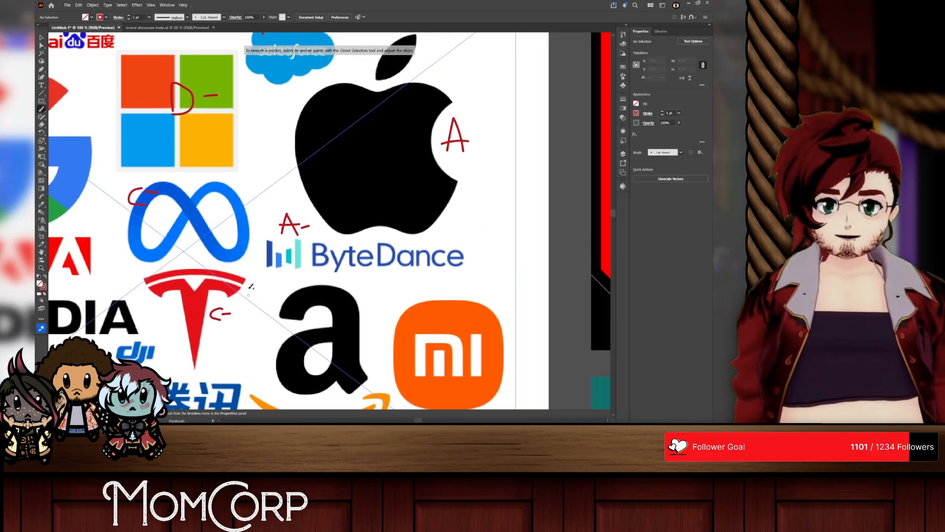
scroll(251, 286, "down", 9)
scroll(249, 285, "left", 9)
scroll(230, 196, "up", 3)
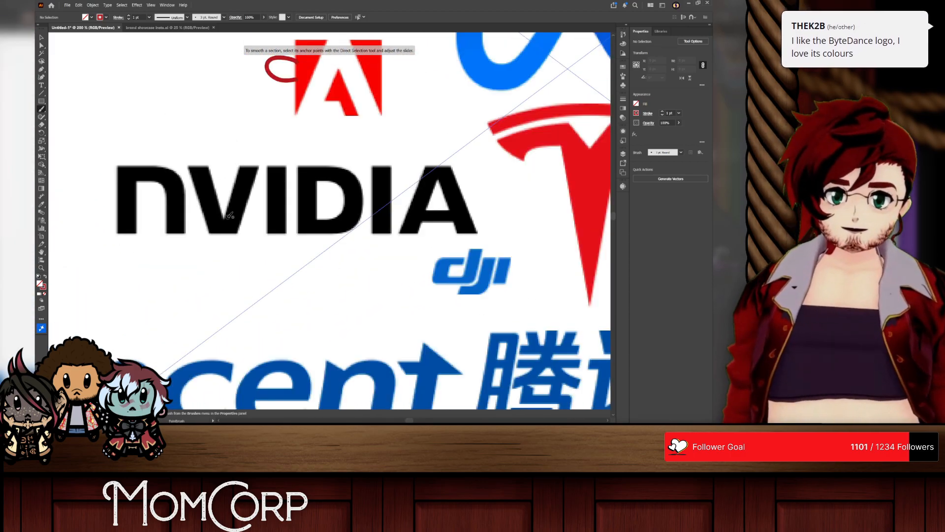
scroll(246, 219, "left", 2)
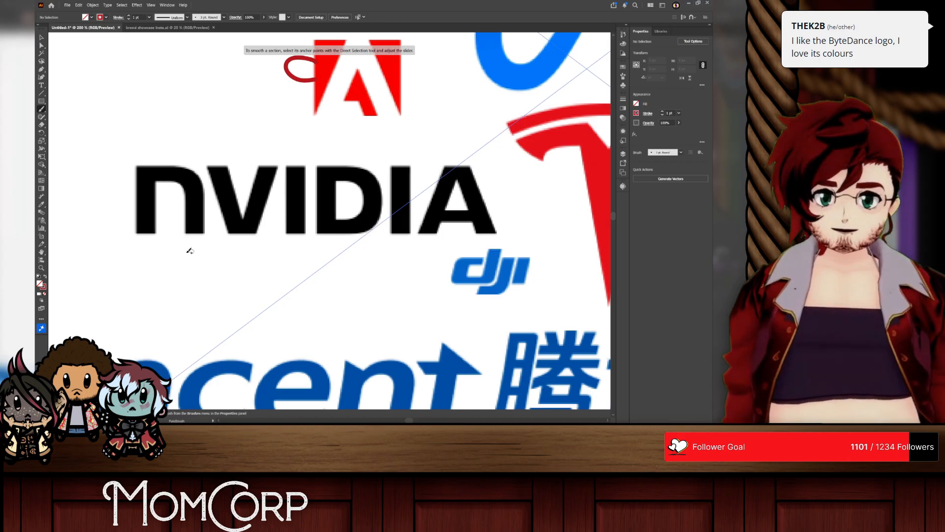
left_click_drag(183, 252, 472, 265)
key("ctrl+z")
Step: Switch to the browser, search images for "nvidia logo" and examine the official logo in the first result
key("alt+Tab")
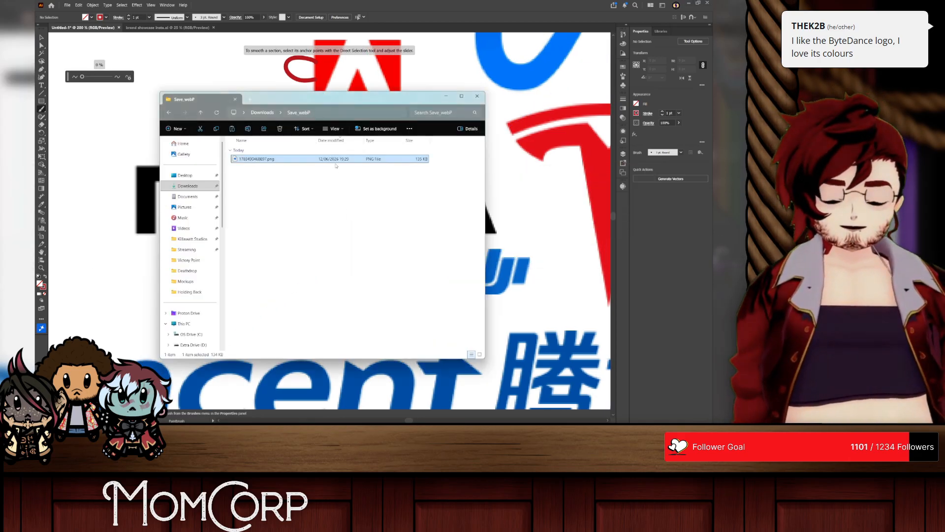
key("alt+Tab")
key("alt+Tab")
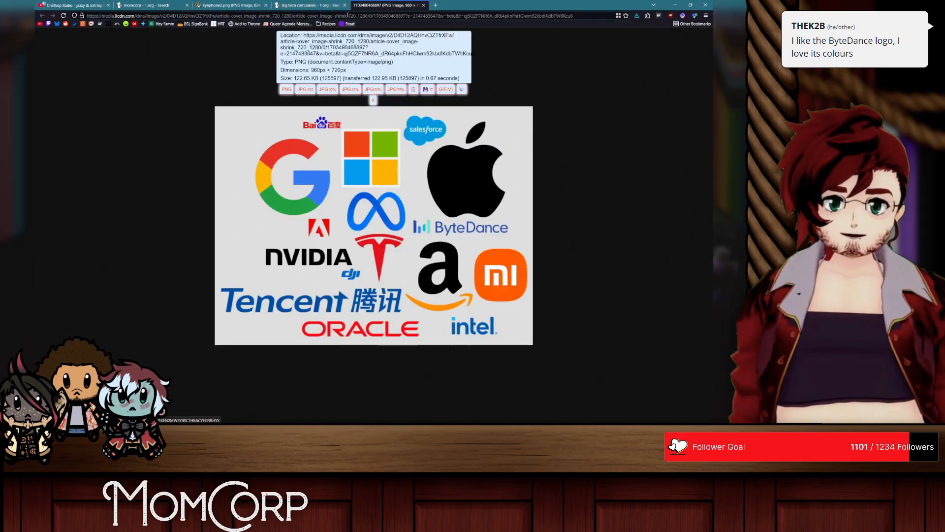
key("ctrl+l")
type("nvidia logo")
key("Return")
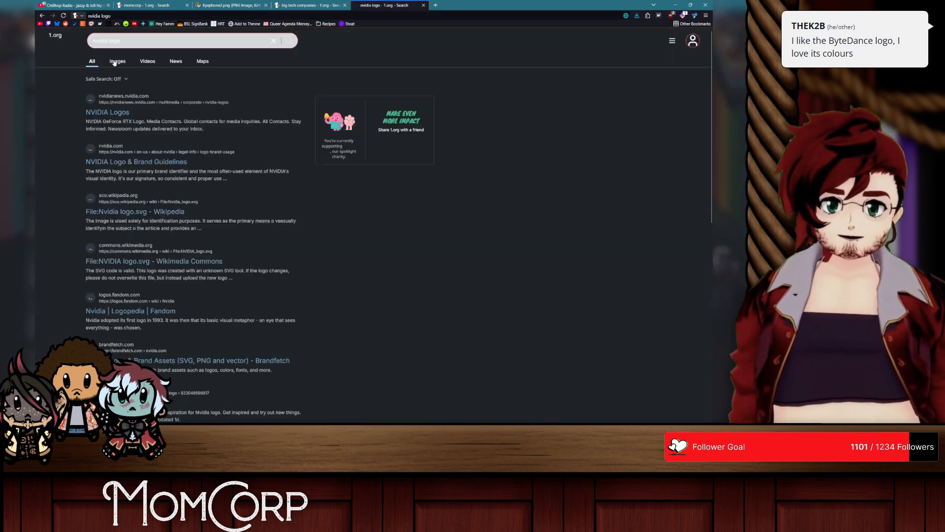
left_click(117, 61)
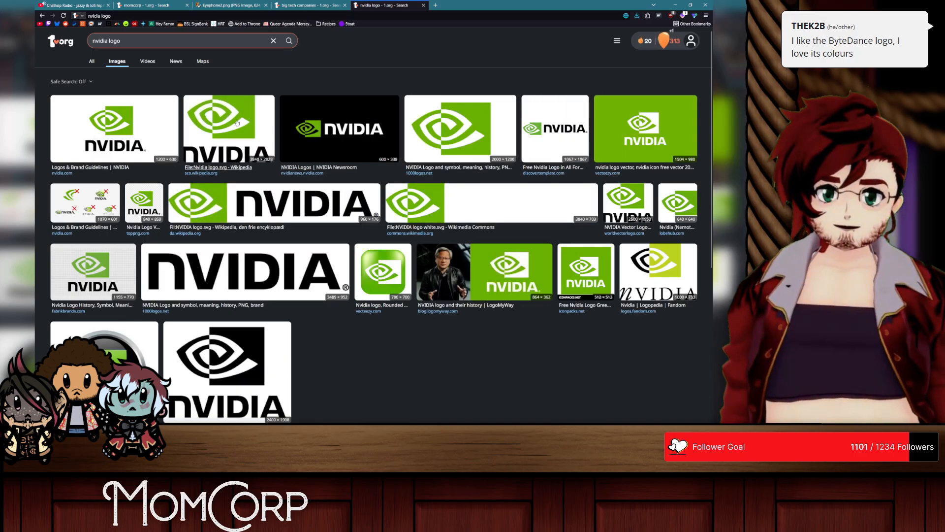
left_click(102, 120)
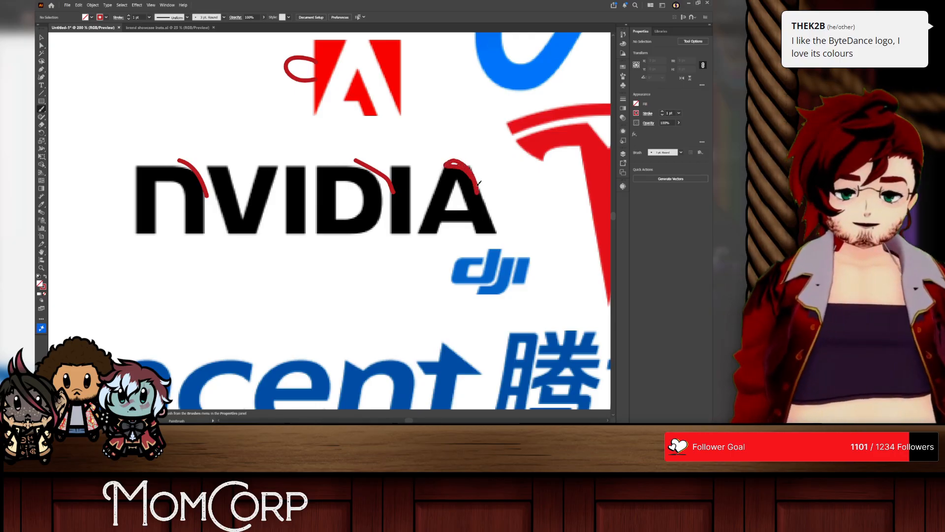
Step: Undo the red corner curves on the NVIDIA letters, then try and undo a rounded corner stroke on the final A
key("ctrl+z")
key("ctrl+z")
key("ctrl+z")
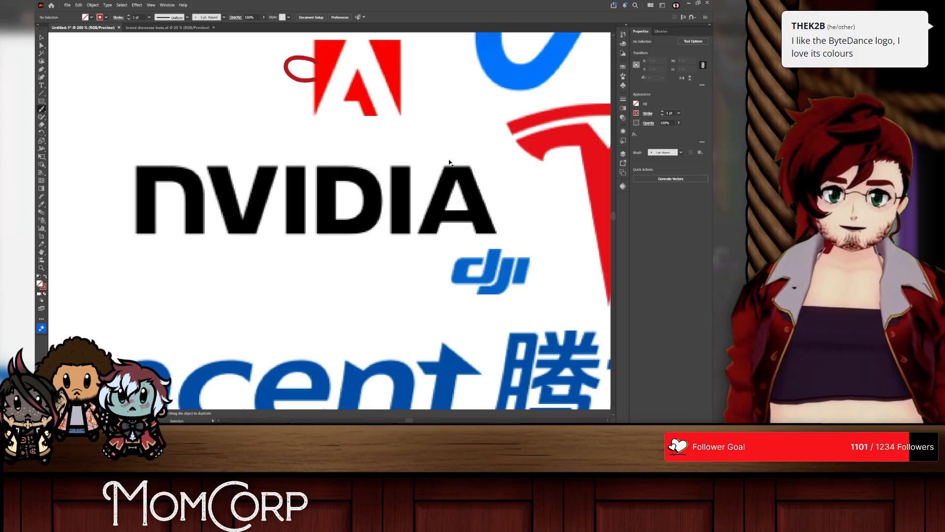
left_click_drag(455, 166, 477, 184)
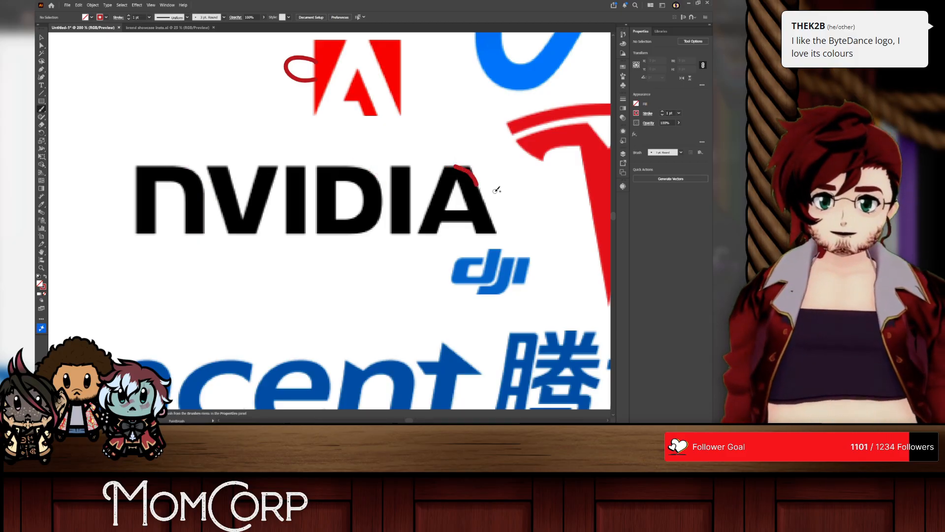
key("ctrl+z")
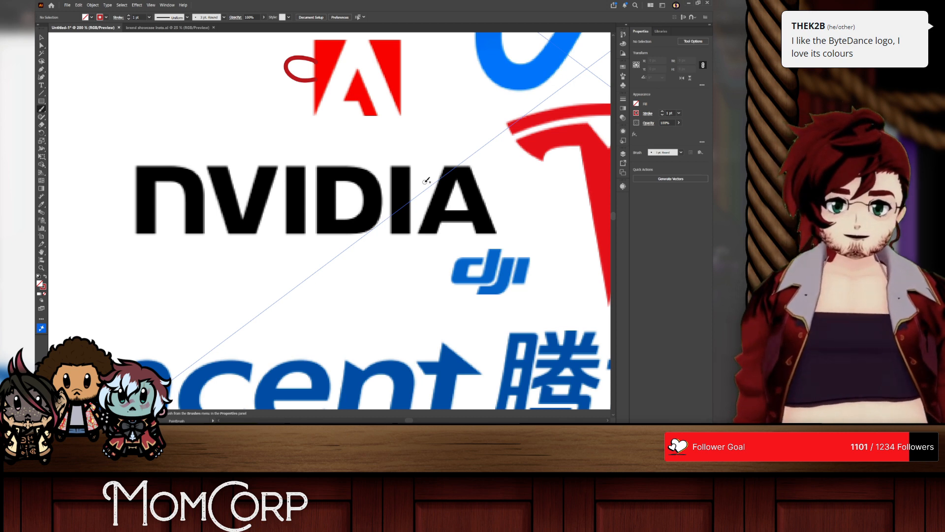
Step: Paint a red C+ grade above the NVIDIA wordmark
mouse_move(191, 114)
left_mouse_down()
mouse_move(199, 142)
mouse_move(215, 123)
mouse_move(224, 144)
left_mouse_up()
scroll(391, 160, "down", 3)
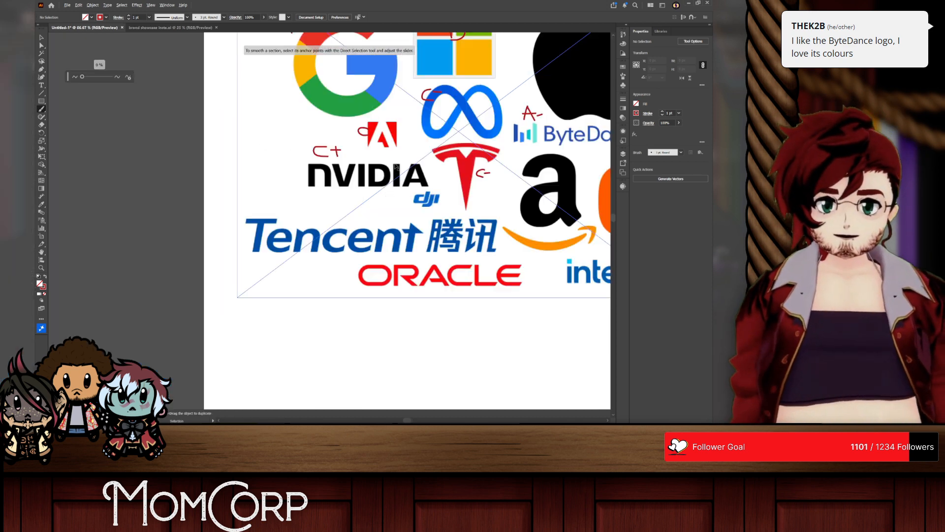
Step: Paint a small red B grade at the upper-right corner of the DJI logo
scroll(364, 197, "right", 5)
scroll(346, 204, "up", 6)
scroll(315, 230, "down", 2)
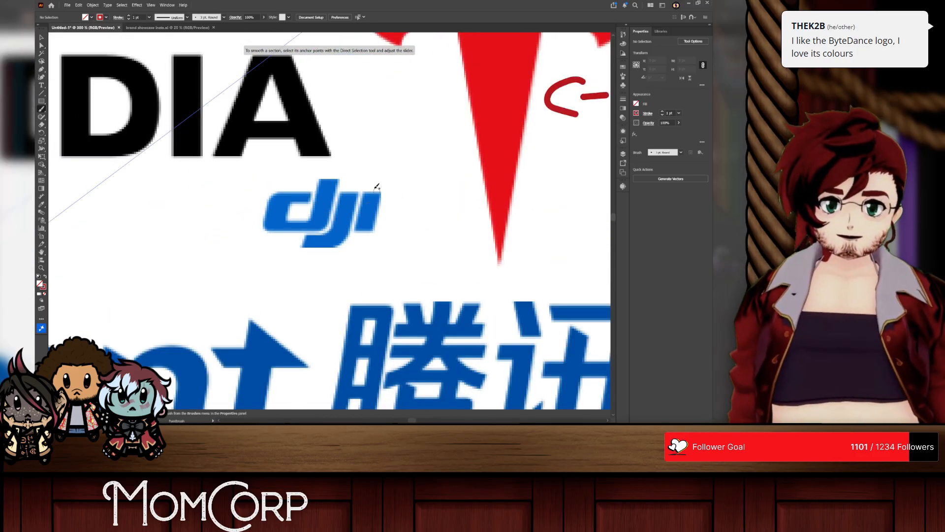
scroll(373, 179, "down", 2)
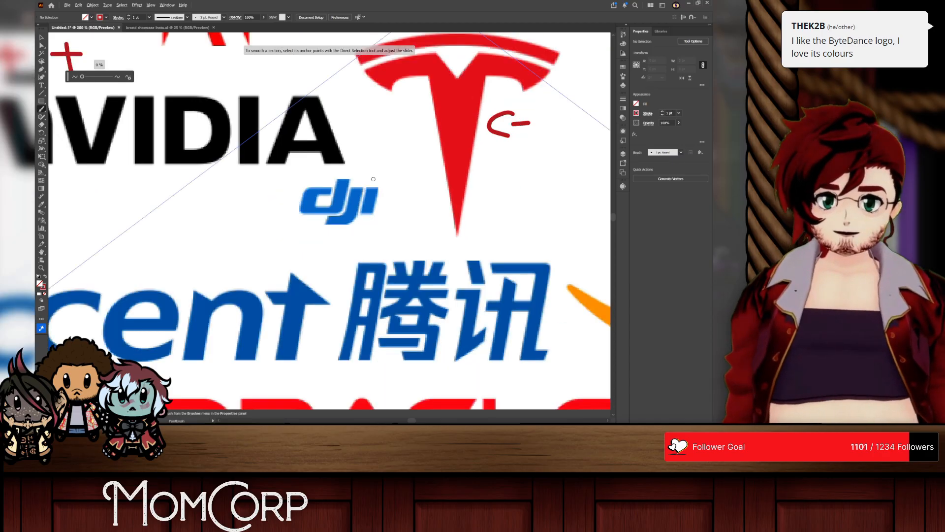
scroll(375, 180, "up", 2)
mouse_move(385, 179)
left_mouse_down()
mouse_move(373, 163)
mouse_move(393, 179)
left_mouse_up()
scroll(391, 229, "down", 3)
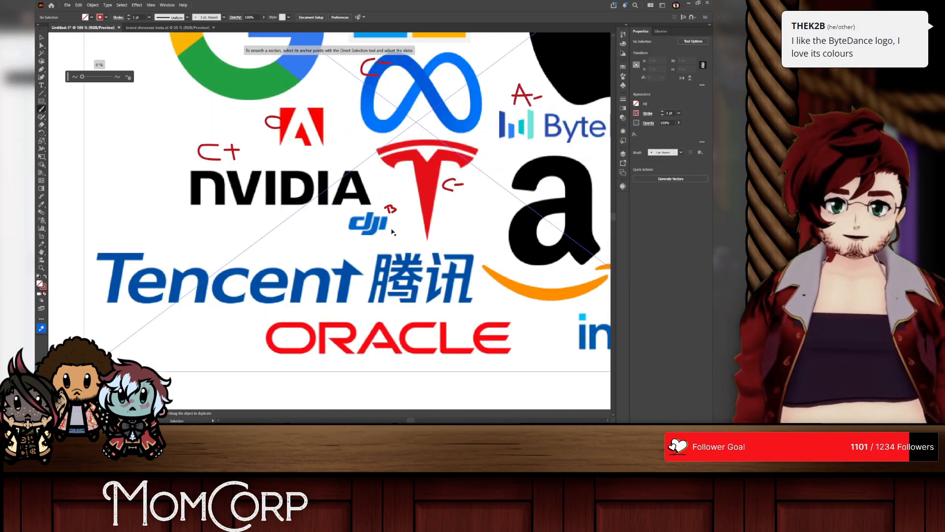
Step: Try a red stroke across the lower part of the Tencent wordmark and undo it
left_click_drag(202, 298, 453, 298)
key("ctrl+z")
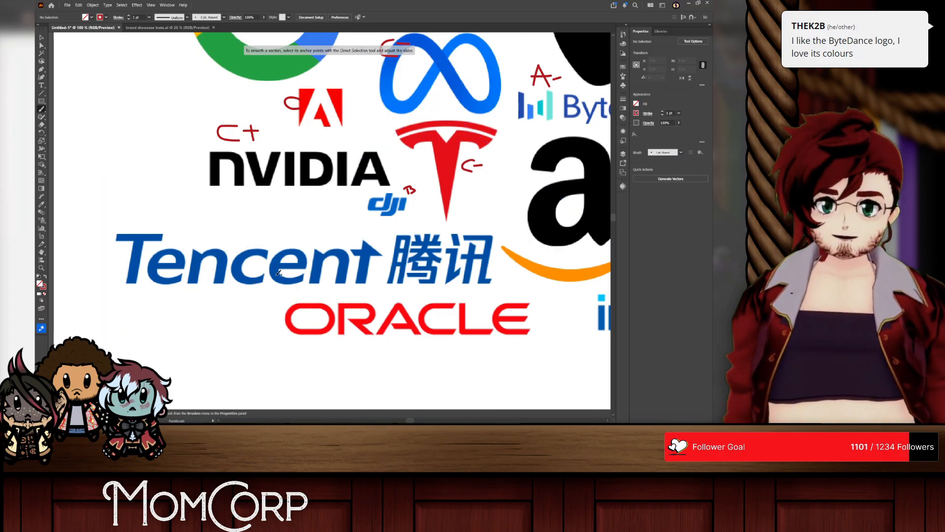
scroll(331, 251, "up", 1)
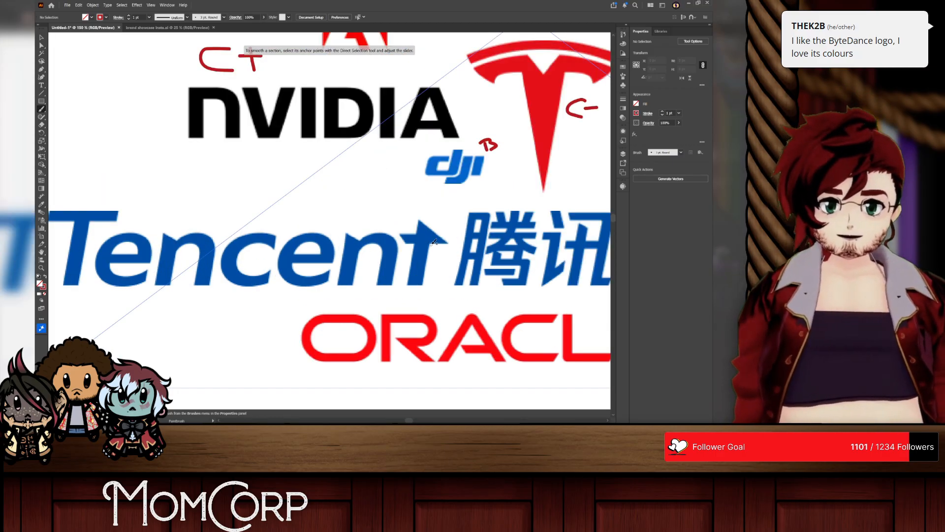
Step: Try red diagonal strokes along the slanted upper ends of the Tencent letters, then undo all of them
left_click_drag(447, 243, 418, 221)
left_click_drag(361, 242, 328, 230)
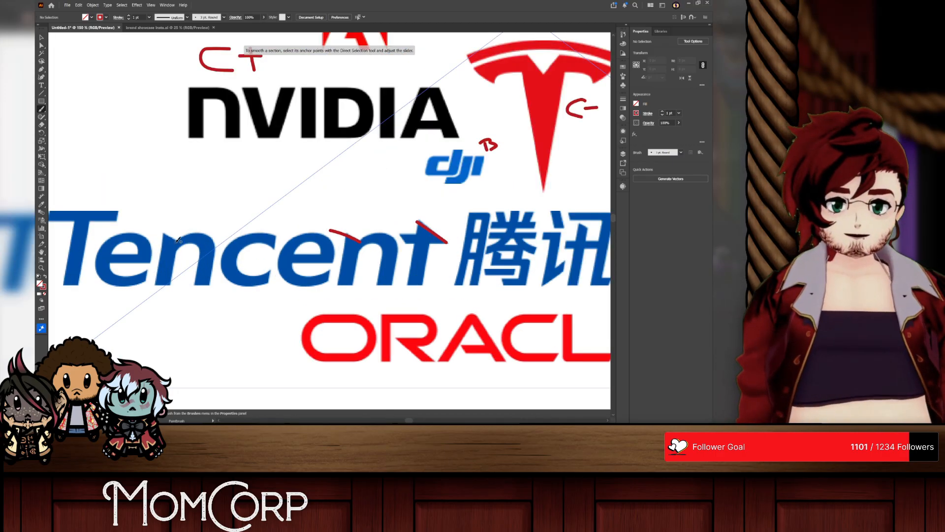
mouse_move(178, 239)
left_mouse_down()
mouse_move(103, 214)
mouse_move(65, 213)
left_mouse_up()
scroll(180, 272, "left", 2)
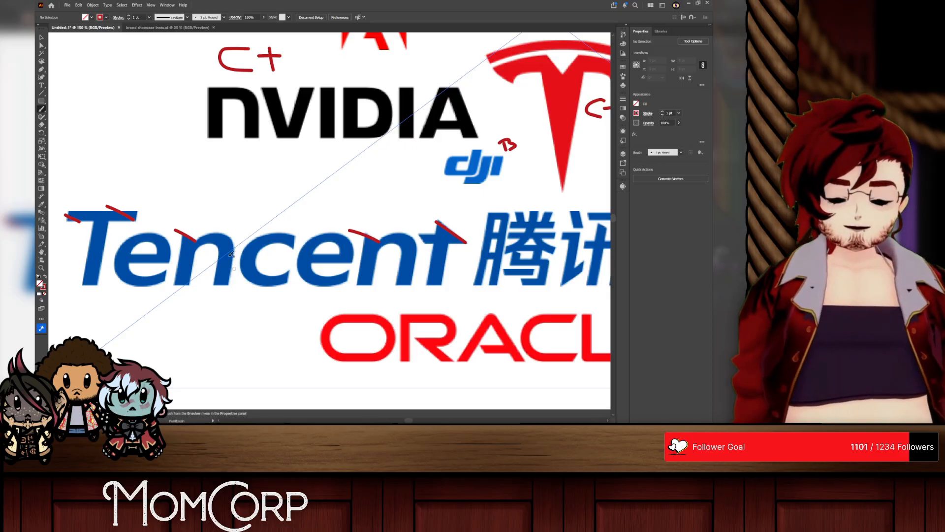
key("v")
key("ctrl+z")
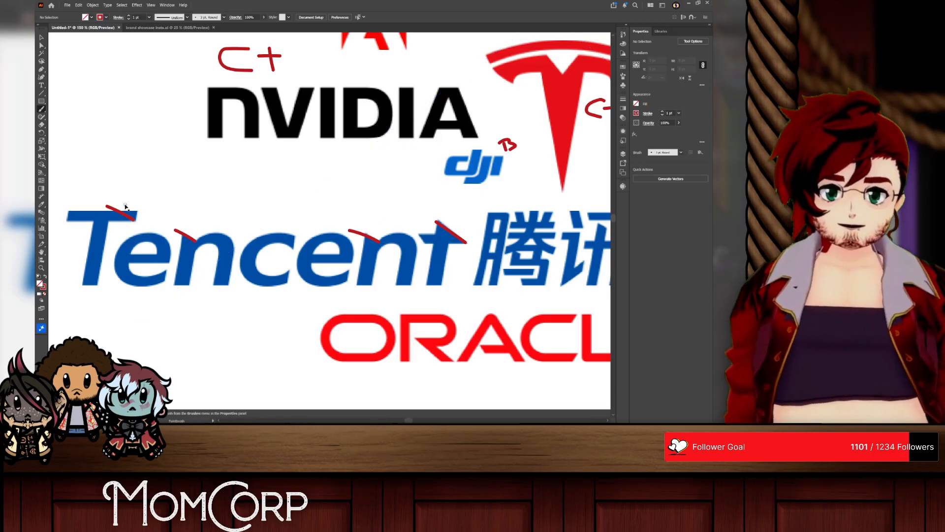
key("ctrl+z")
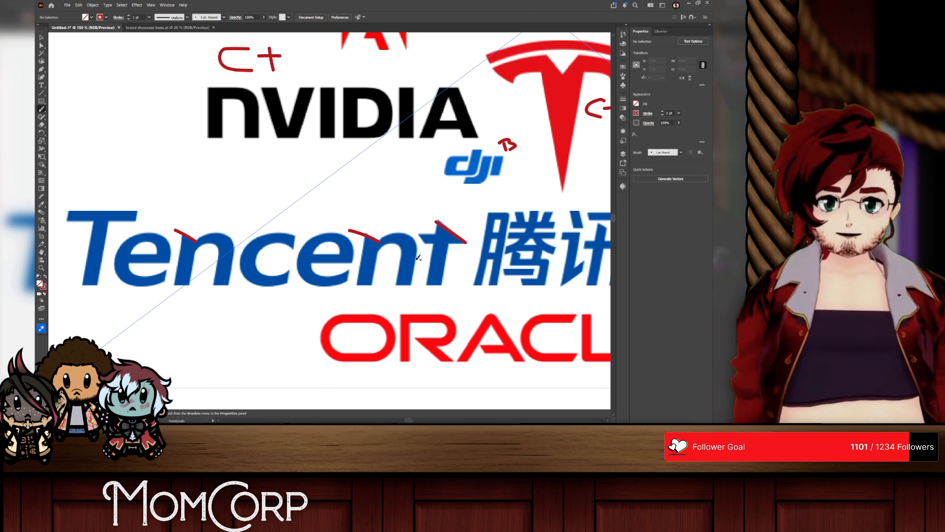
scroll(453, 262, "right", 2)
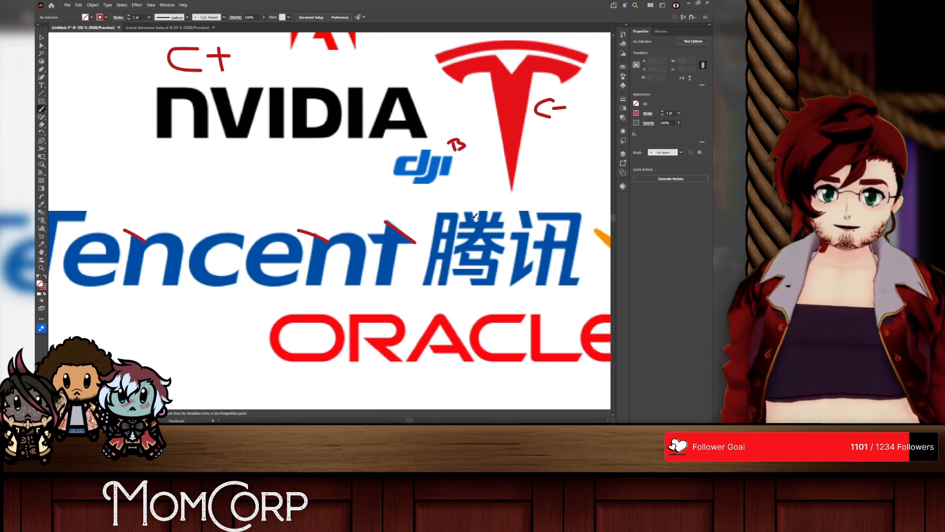
key("ctrl+z")
key("ctrl+z")
key("ctrl+z")
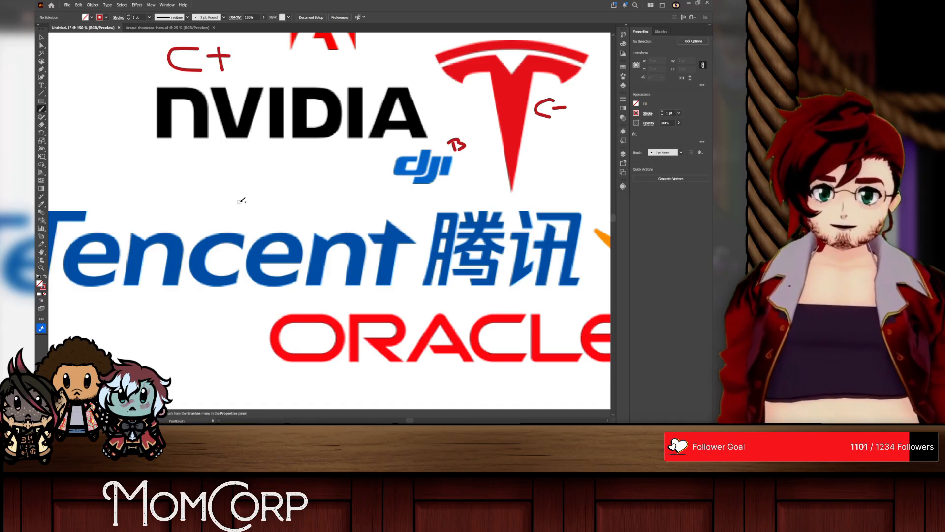
Step: Paint a red B- grade above the Tencent wordmark
mouse_move(239, 194)
left_mouse_down()
mouse_move(246, 224)
mouse_move(242, 209)
mouse_move(259, 227)
mouse_move(293, 198)
left_mouse_up()
Step: Try a red outline around the orange smile arrow of the Amazon logo and undo it
scroll(330, 205, "down", 3)
scroll(365, 192, "right", 2)
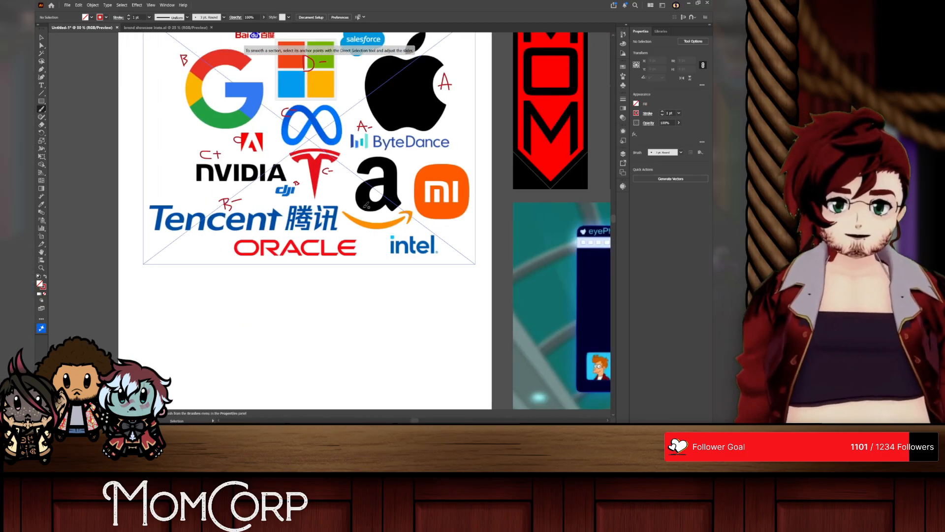
scroll(384, 185, "up", 3)
scroll(362, 177, "right", 1)
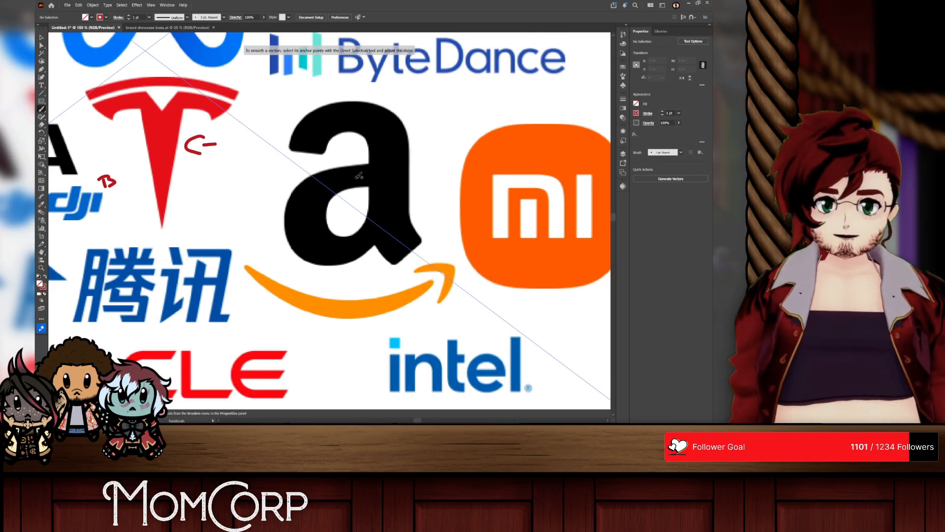
mouse_move(280, 265)
left_mouse_down()
mouse_move(350, 276)
mouse_move(457, 259)
mouse_move(428, 299)
mouse_move(340, 317)
mouse_move(263, 308)
mouse_move(246, 273)
mouse_move(274, 261)
mouse_move(303, 277)
left_mouse_up()
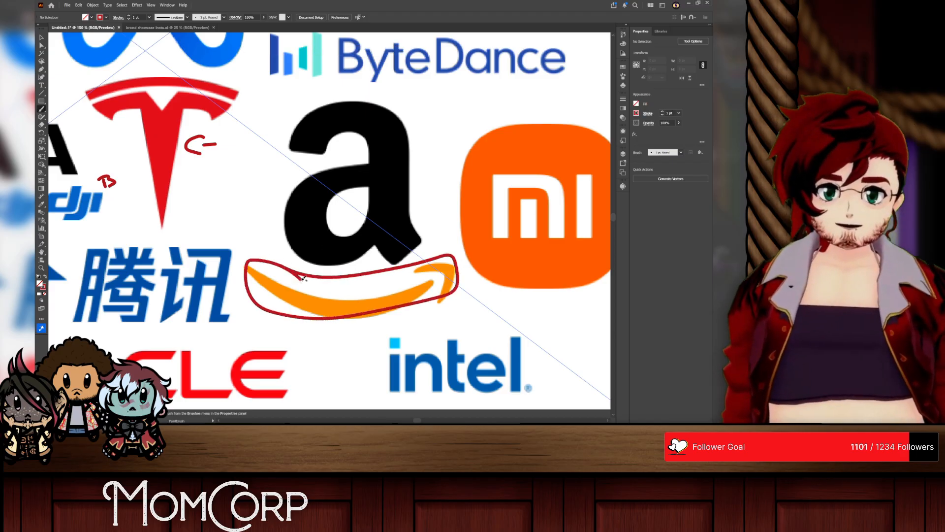
key("ctrl+z")
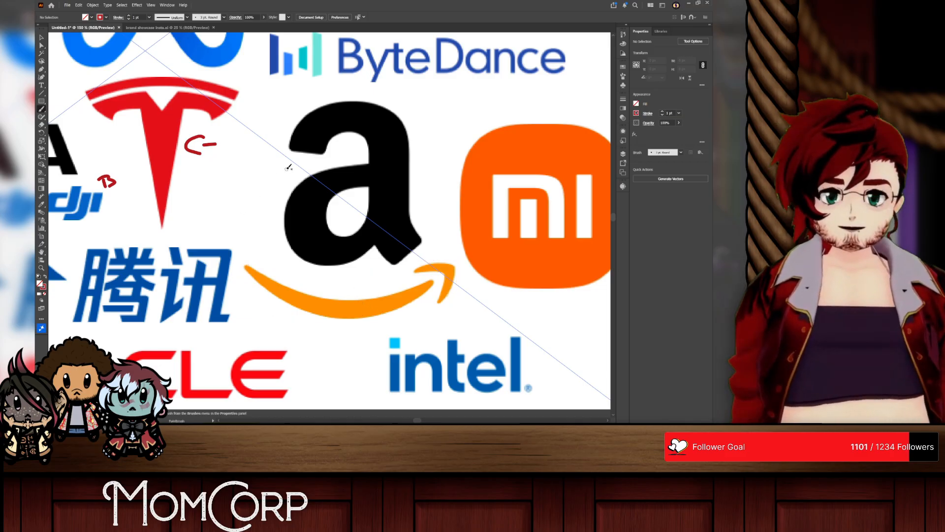
Step: Paint a red C- grade over the left side of the Amazon letter a
mouse_move(288, 168)
left_mouse_down()
mouse_move(258, 206)
mouse_move(295, 207)
left_mouse_up()
left_click_drag(268, 186, 320, 181)
Step: Try red strokes on the letterforms of the Xiaomi mi logo, undoing each attempt
scroll(379, 217, "right", 8)
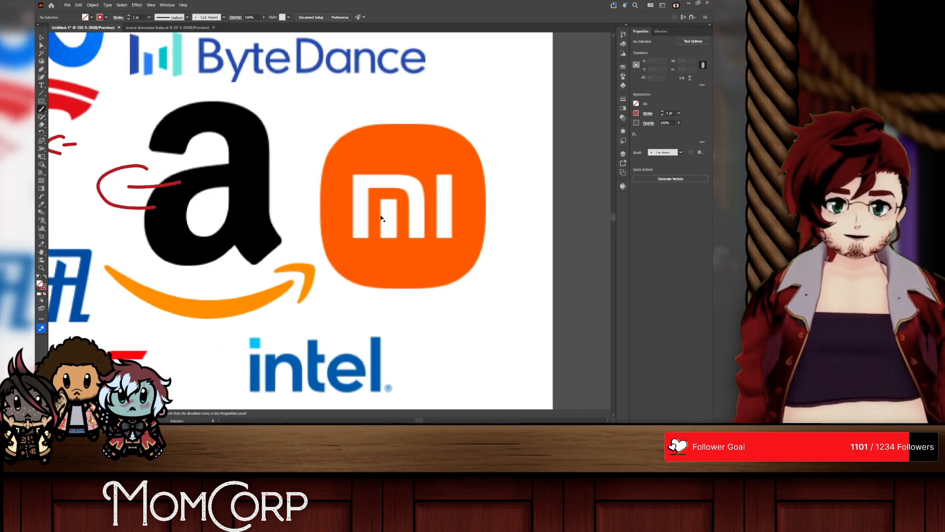
scroll(445, 214, "up", 3)
scroll(444, 214, "down", 1)
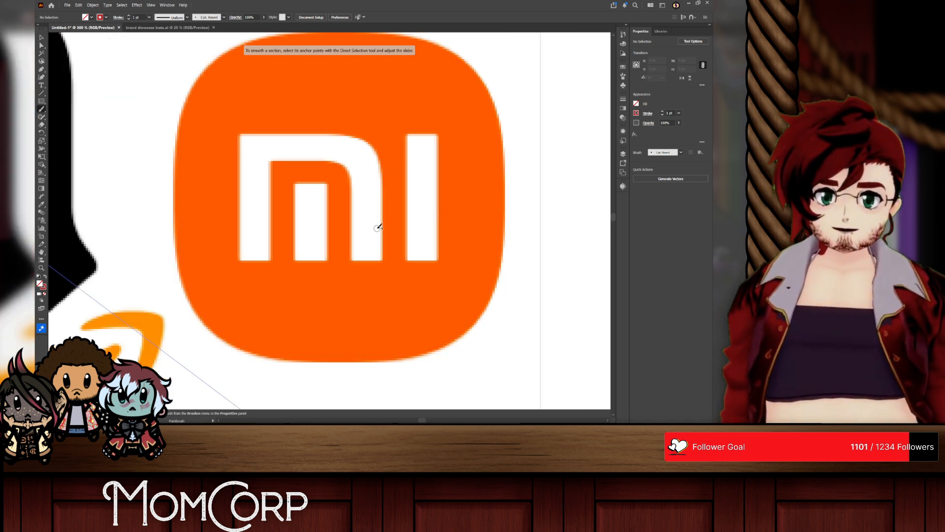
scroll(380, 225, "down", 1)
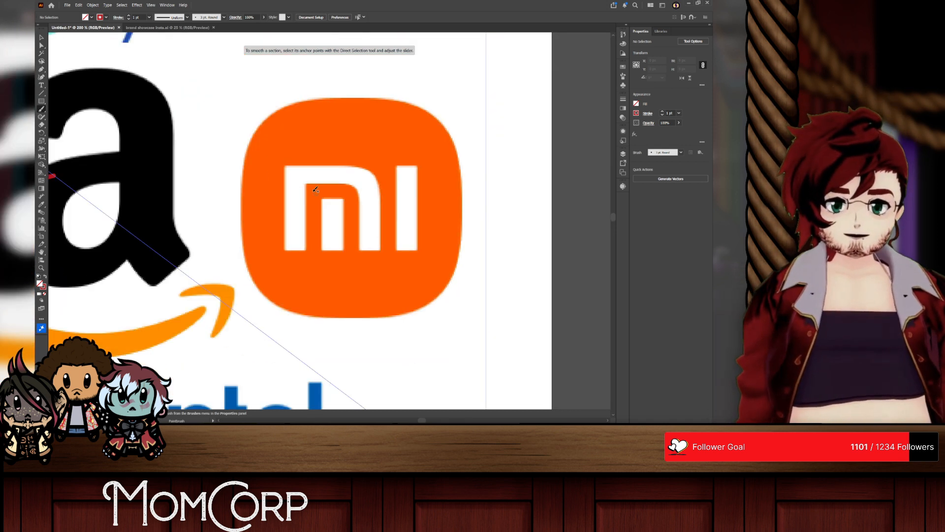
mouse_move(302, 180)
left_mouse_down()
mouse_move(340, 174)
mouse_move(370, 191)
mouse_move(372, 215)
mouse_move(341, 206)
mouse_move(338, 238)
left_mouse_up()
key("ctrl+z")
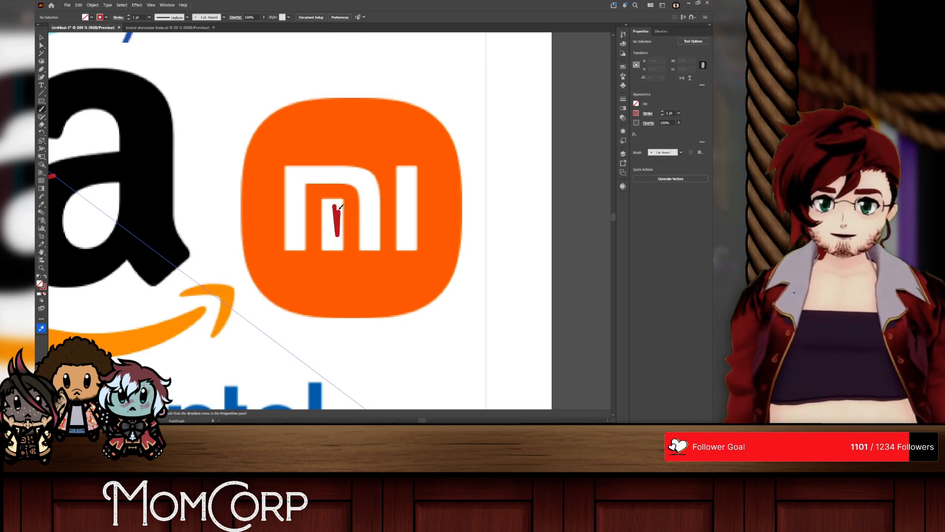
key("ctrl+z")
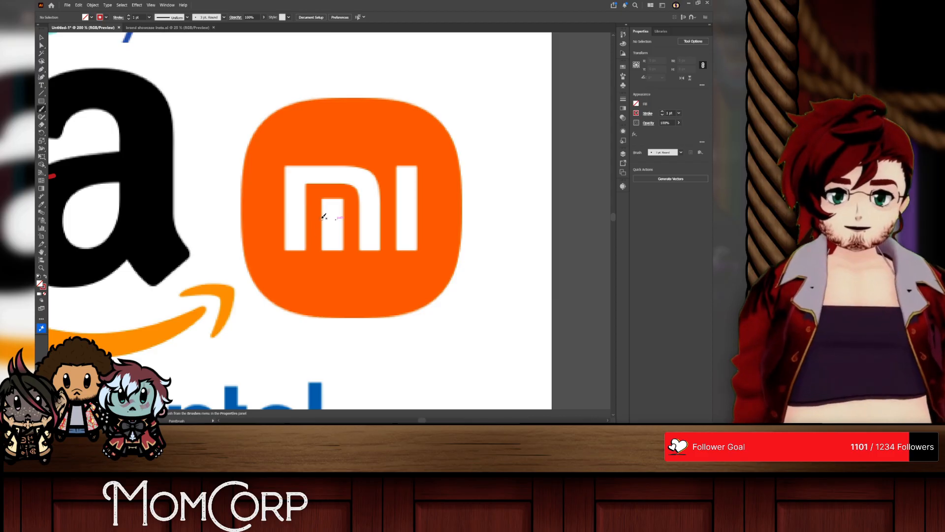
mouse_move(296, 217)
left_mouse_down()
mouse_move(312, 172)
mouse_move(336, 209)
mouse_move(352, 176)
mouse_move(374, 227)
left_mouse_up()
key("ctrl+z")
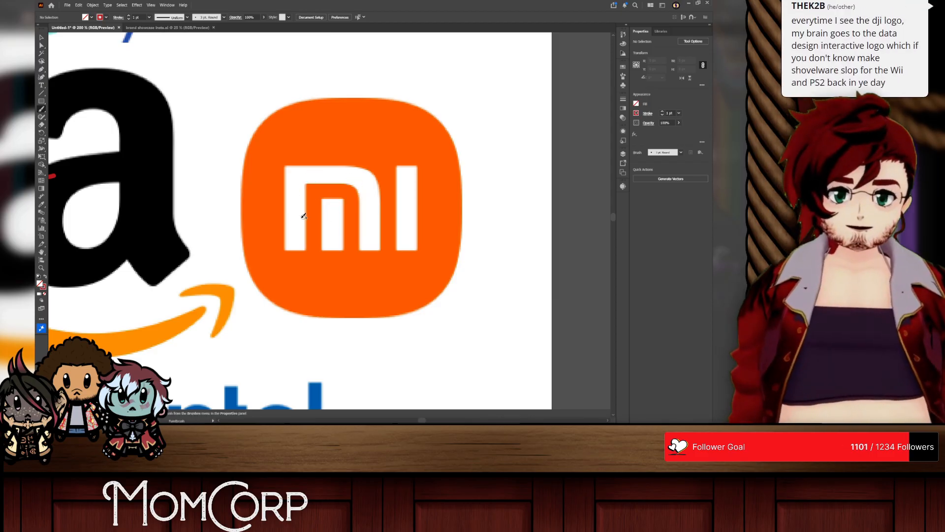
mouse_move(317, 240)
left_mouse_down()
mouse_move(319, 205)
mouse_move(331, 195)
mouse_move(349, 199)
mouse_move(354, 241)
mouse_move(321, 200)
mouse_move(324, 186)
mouse_move(354, 189)
mouse_move(354, 249)
left_mouse_up()
key("ctrl+z")
key("ctrl+z")
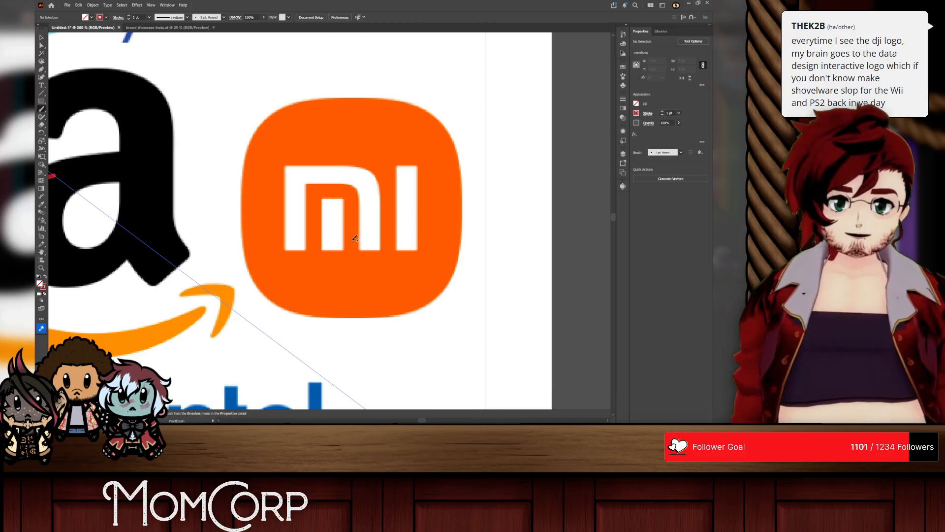
Step: Paint a red A- grade over the upper part of the orange Xiaomi logo
scroll(262, 214, "left", 10)
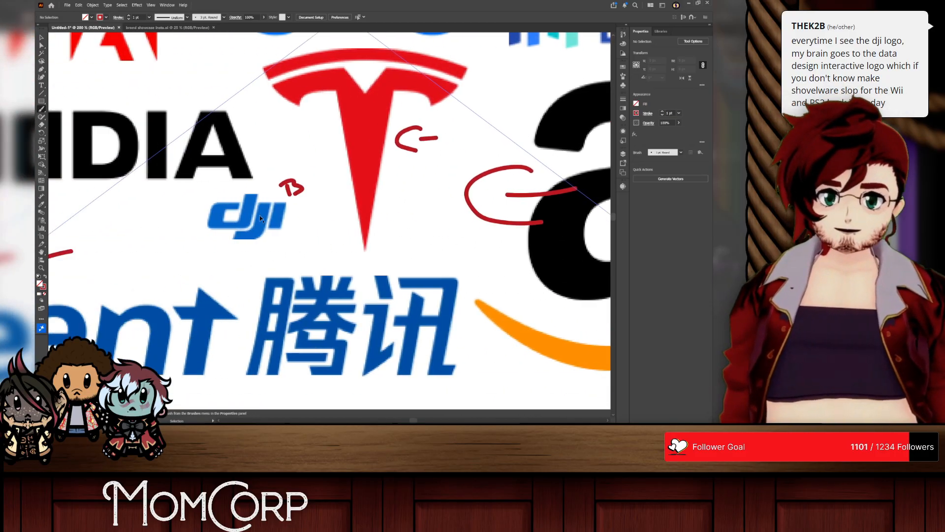
scroll(269, 217, "right", 15)
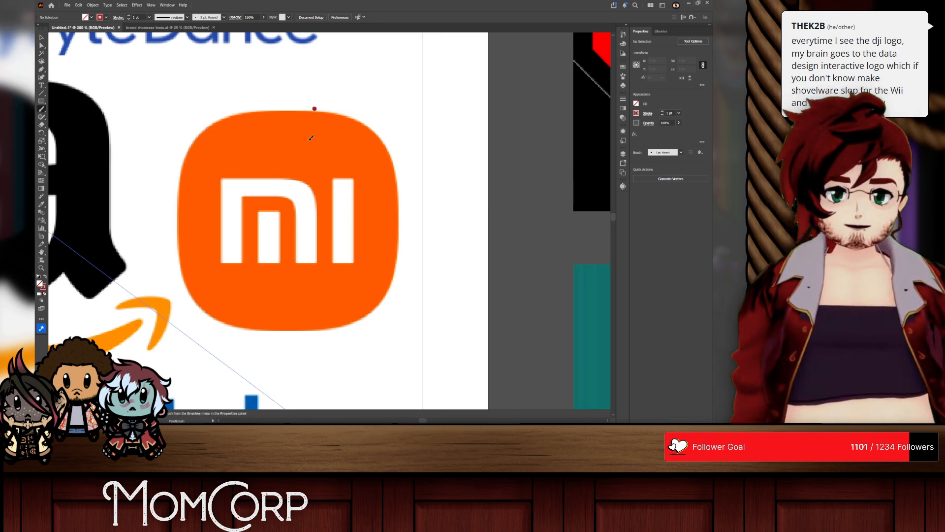
left_click_drag(311, 138, 306, 170)
left_click_drag(316, 92, 340, 152)
left_click_drag(291, 140, 347, 125)
scroll(358, 167, "down", 4)
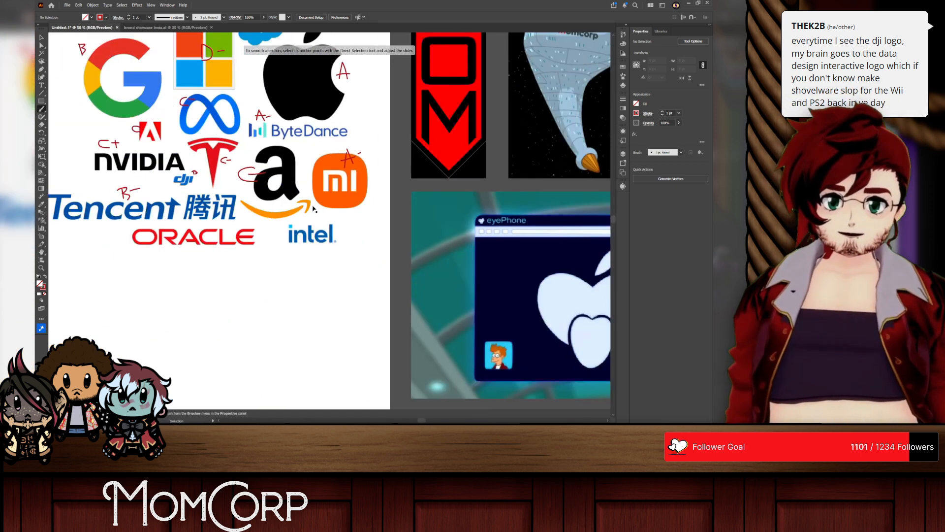
Step: Paint short red diagonal strokes over the slanted and lower parts of the letters in the Oracle wordmark
scroll(339, 202, "left", 3)
scroll(316, 240, "up", 3)
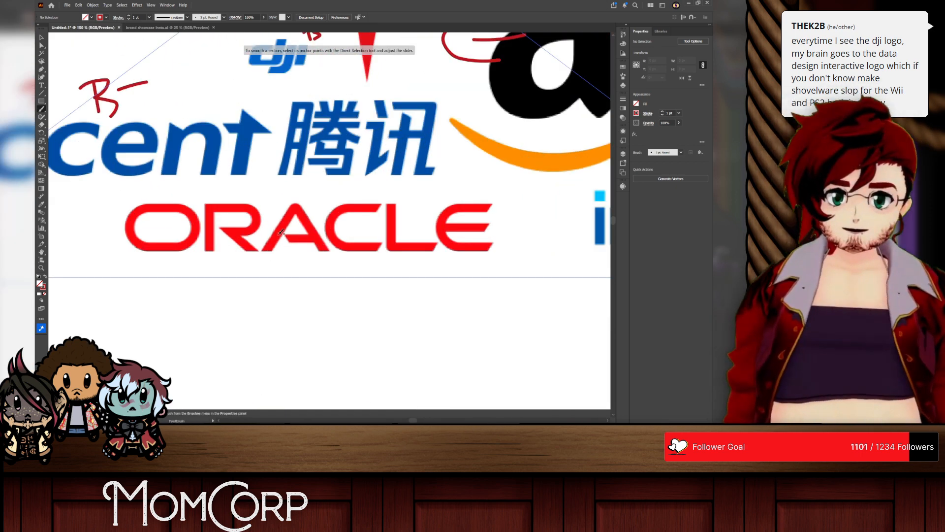
left_click_drag(281, 231, 293, 251)
left_click_drag(218, 228, 255, 254)
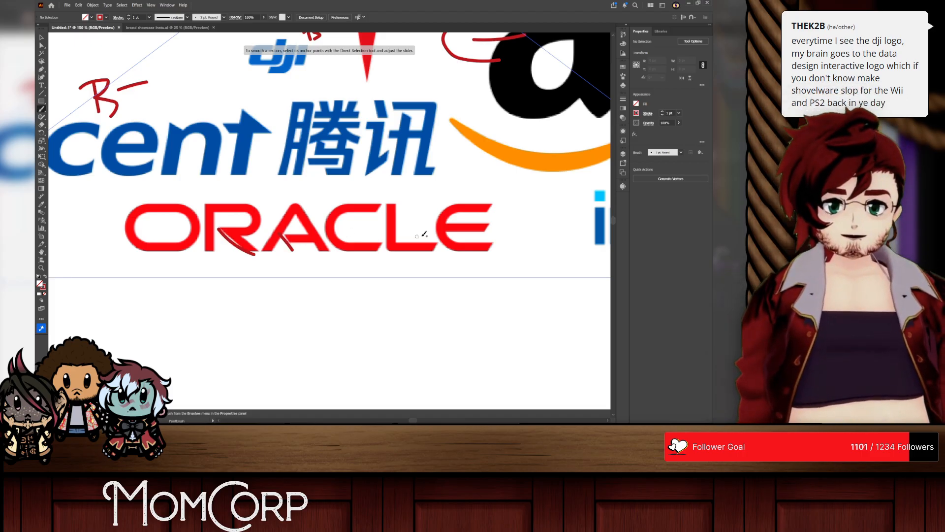
left_click_drag(495, 219, 477, 239)
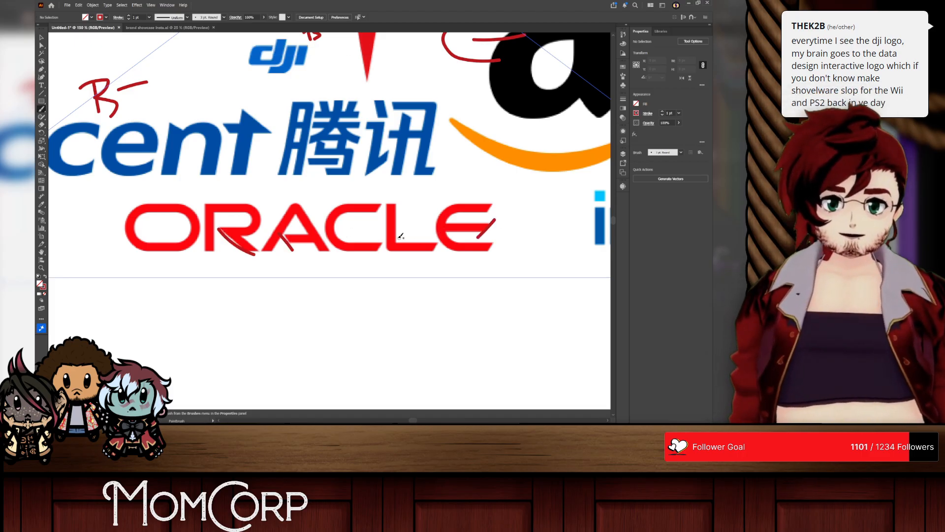
left_click_drag(389, 237, 372, 255)
left_click_drag(444, 235, 427, 253)
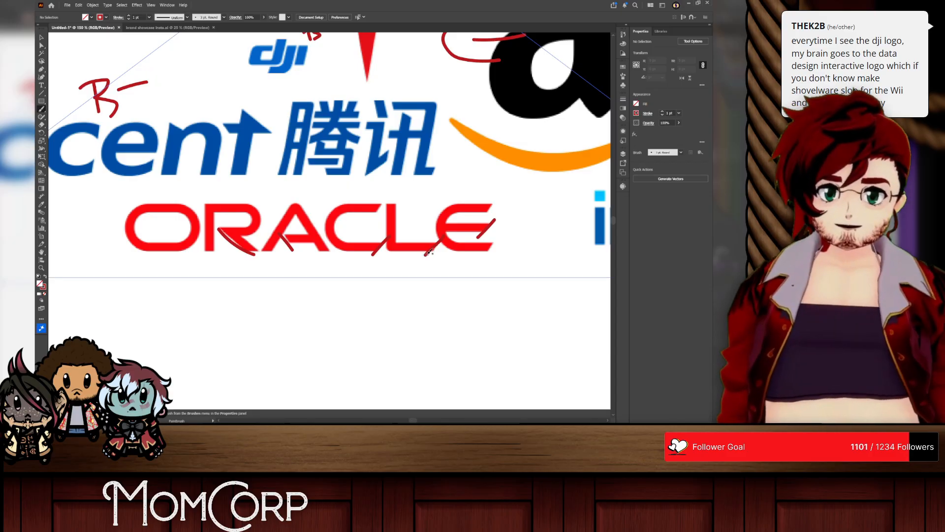
Step: Try red lines converging on a circled point below the Oracle wordmark, then undo all the Oracle marks
left_click_drag(237, 253, 313, 302)
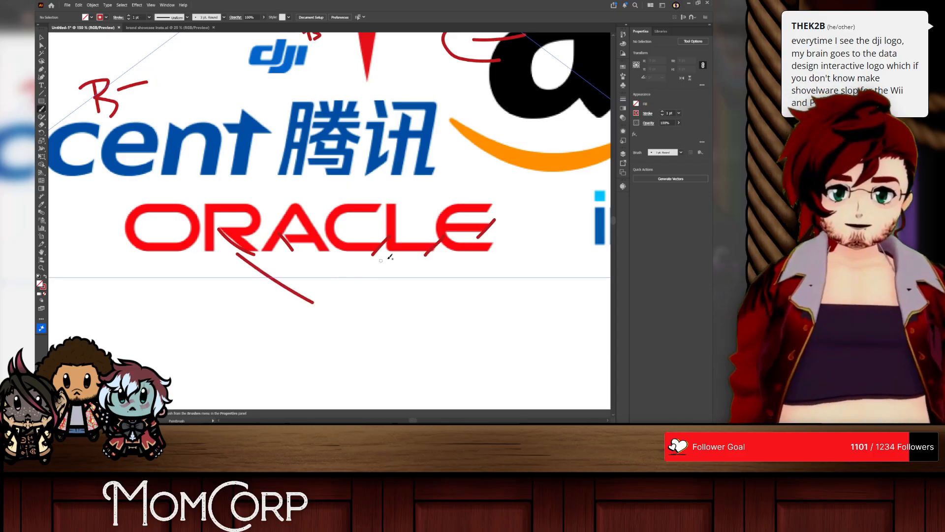
left_click_drag(418, 255, 338, 309)
left_click_drag(285, 249, 330, 283)
mouse_move(375, 252)
left_mouse_down()
mouse_move(325, 288)
mouse_move(328, 276)
mouse_move(332, 305)
mouse_move(325, 276)
mouse_move(359, 298)
left_mouse_up()
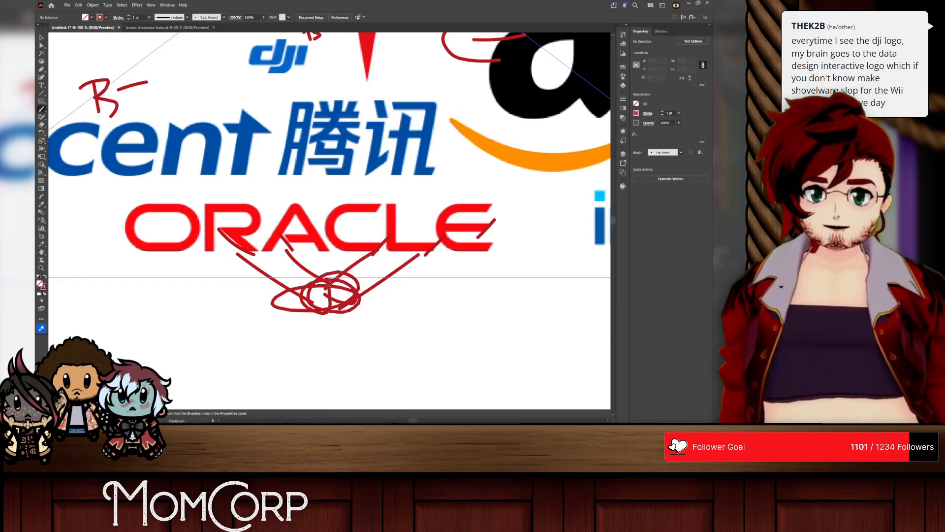
key("ctrl+z")
key("ctrl+z")
key("ctrl+z")
key("ctrl+z")
key("ctrl+z")
key("ctrl+z")
key("ctrl+z")
key("ctrl+z")
key("ctrl+z")
key("ctrl+z")
key("ctrl+z")
key("ctrl+z")
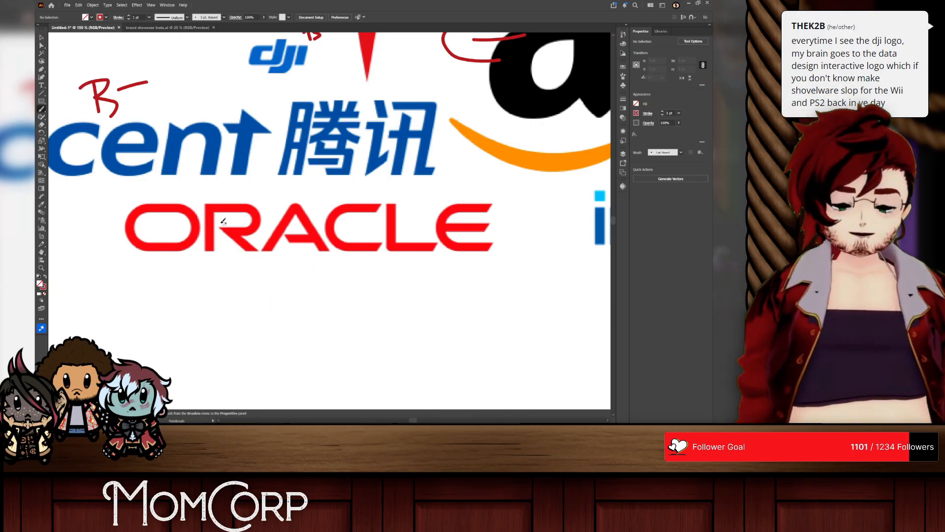
Step: Try long red lines running from the R and E of Oracle toward the space below, then undo them
left_click_drag(218, 223, 276, 308)
left_click_drag(443, 240, 358, 311)
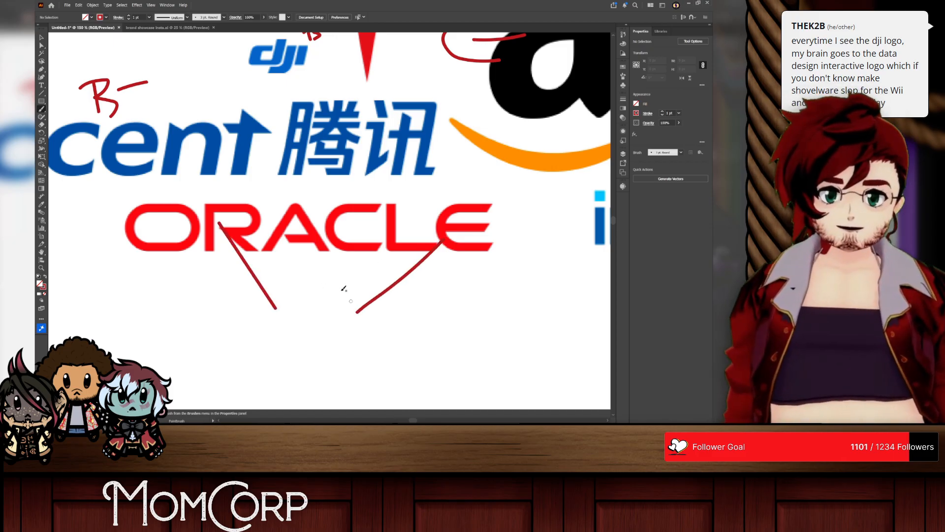
left_click_drag(217, 228, 318, 311)
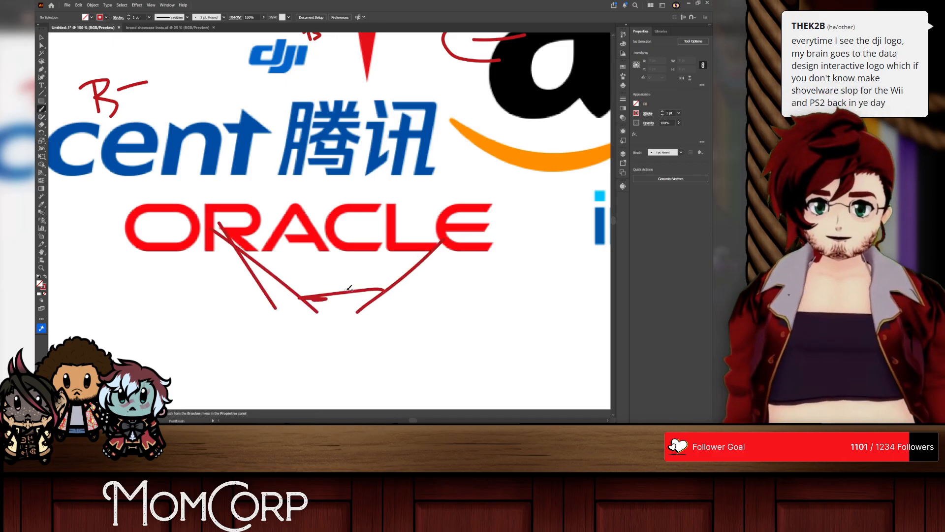
key("ctrl+z")
key("ctrl+z")
key("ctrl+z")
Step: Paint a red C grade below the Oracle wordmark
mouse_move(347, 266)
left_mouse_down()
mouse_move(337, 264)
mouse_move(333, 296)
left_mouse_up()
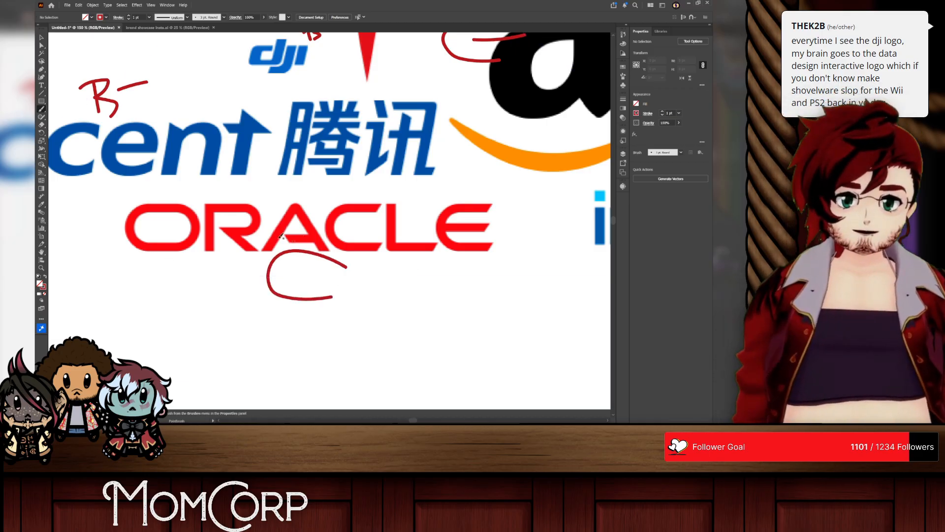
Step: Try a red double-headed horizontal arrow inside the O of Oracle and undo it
left_click_drag(142, 221, 178, 229)
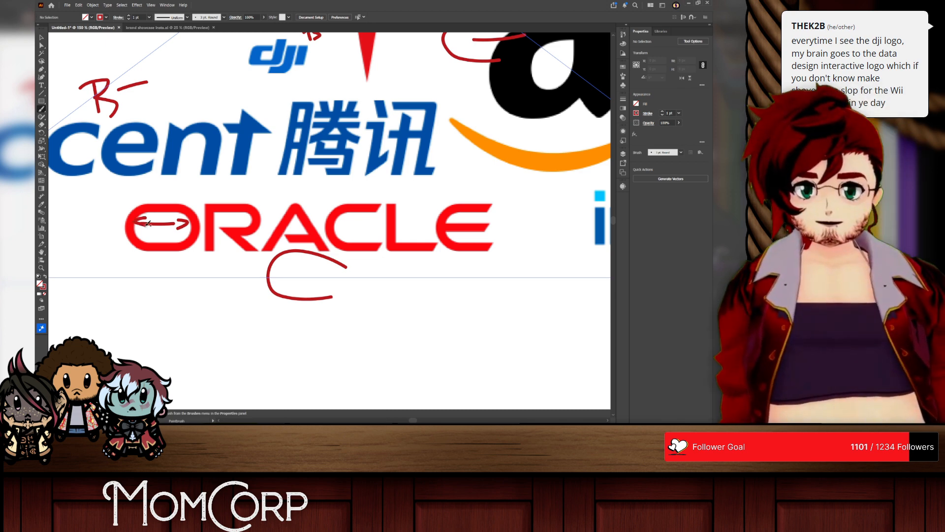
key("ctrl+z")
key("ctrl+z")
key("ctrl+z")
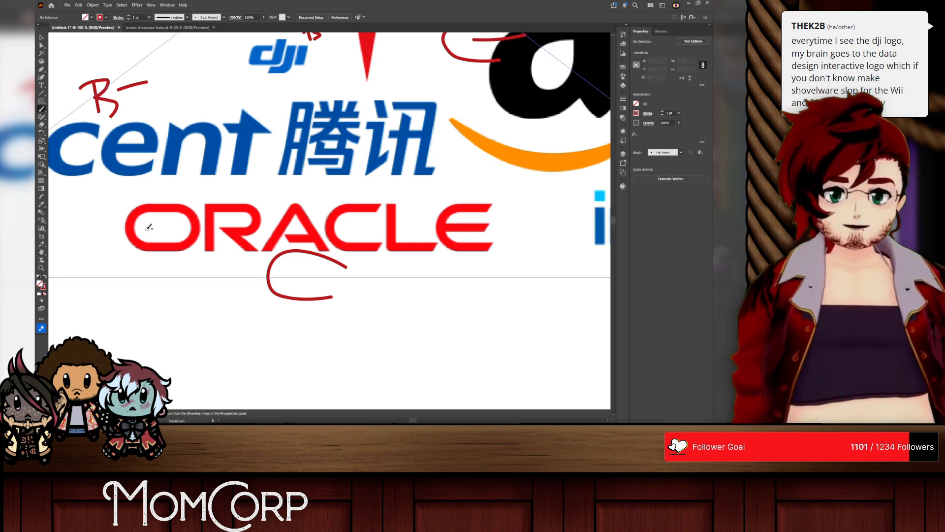
left_click_drag(145, 228, 176, 226)
key("ctrl+z")
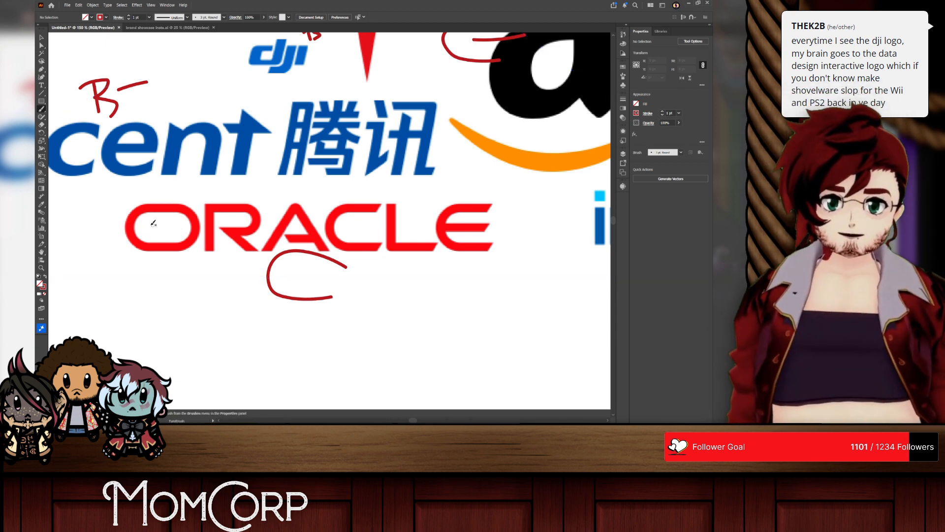
Step: Paint a red A grade beside the upper end of the Intel wordmark
key("v")
scroll(246, 234, "right", 5)
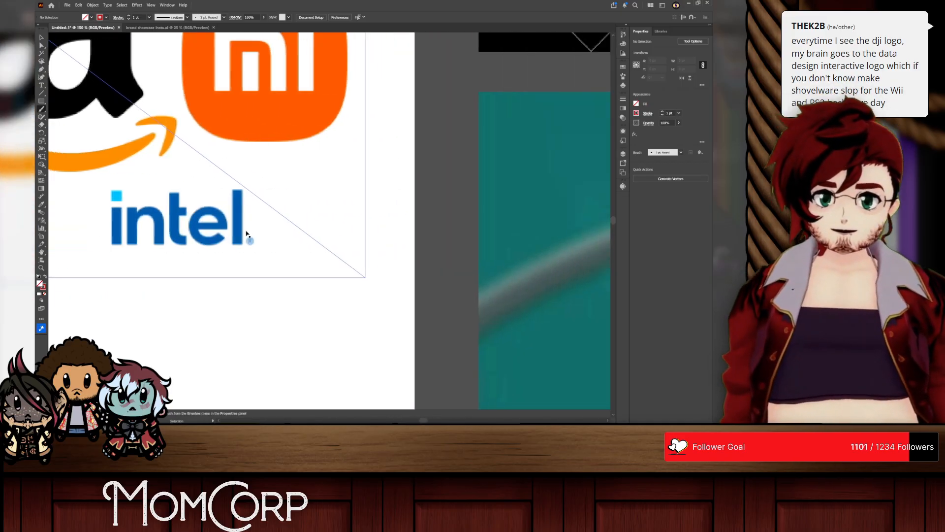
scroll(246, 234, "left", 3)
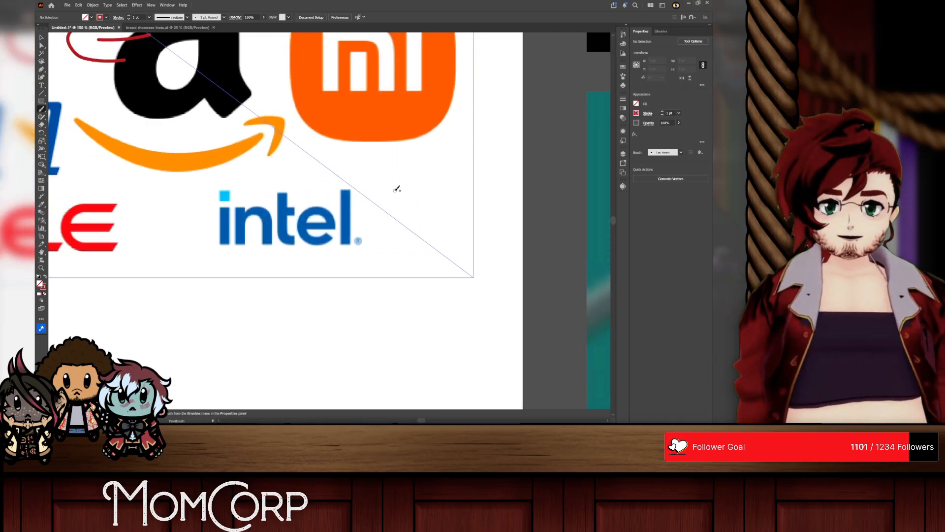
mouse_move(375, 222)
left_mouse_down()
mouse_move(380, 181)
mouse_move(408, 214)
mouse_move(415, 191)
left_mouse_up()
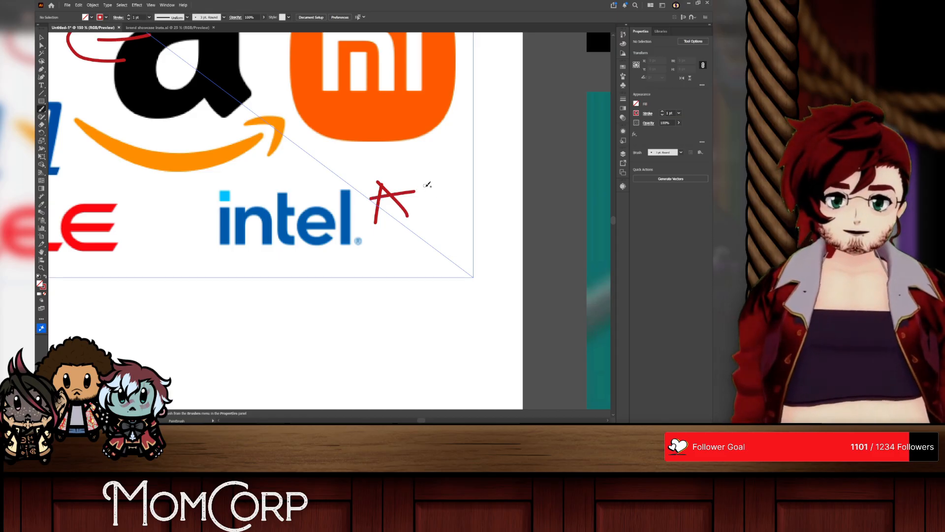
Step: Try to select the logo collage together with its red grade marks, then clear the selection
scroll(444, 217, "down", 10)
scroll(340, 211, "up", 6)
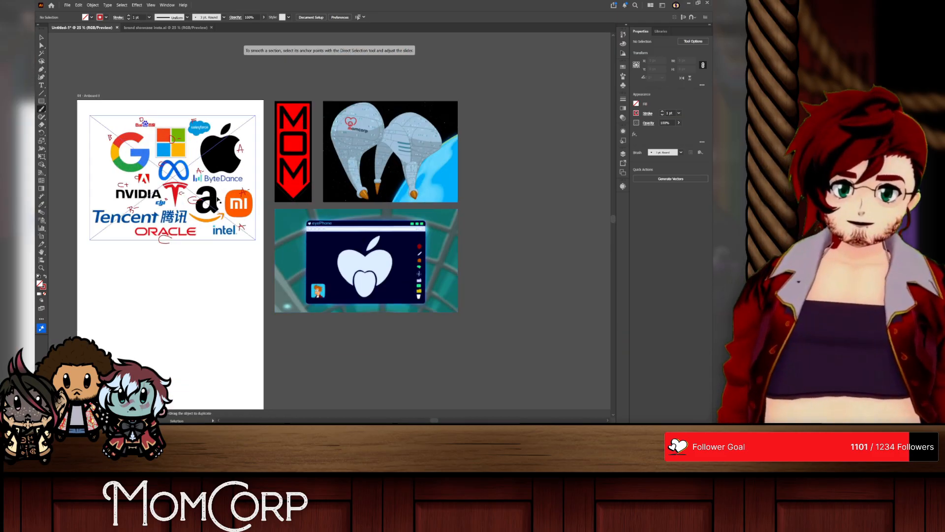
scroll(306, 185, "left", 3)
scroll(247, 157, "up", 1)
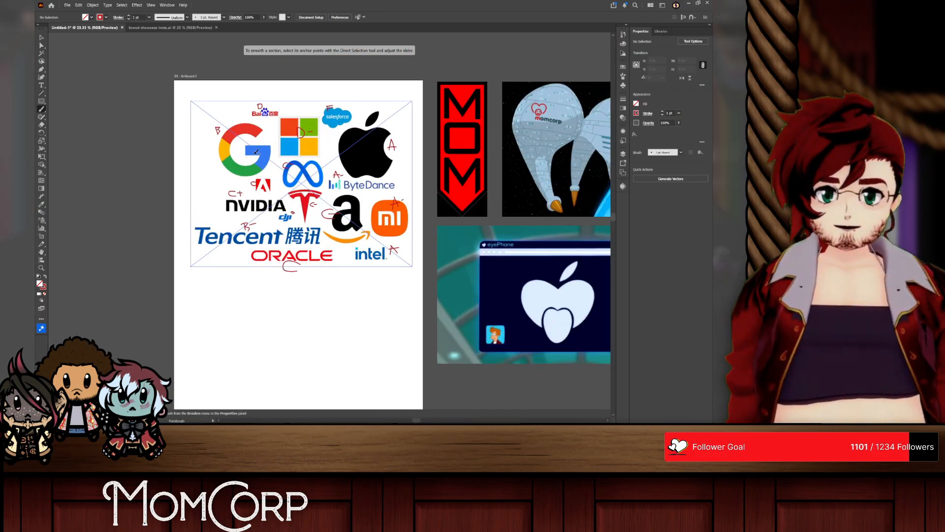
left_click(41, 37)
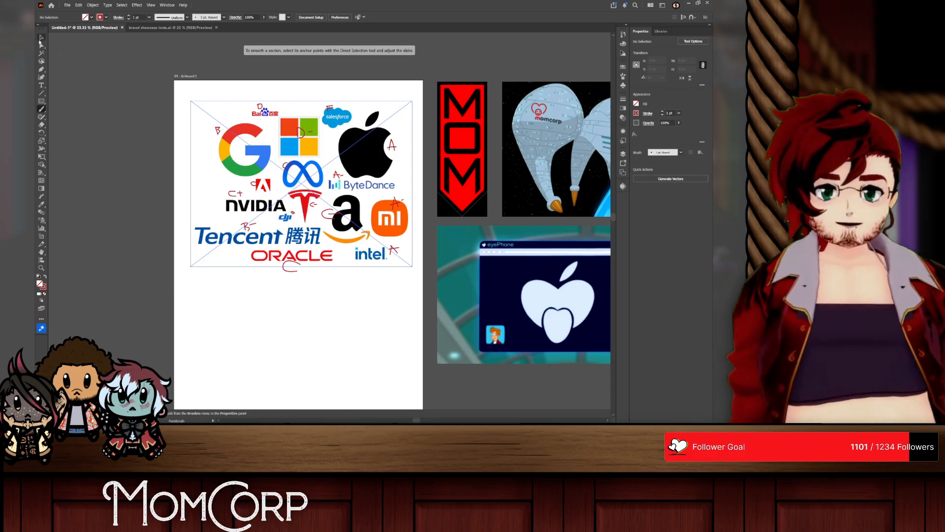
left_click(154, 68)
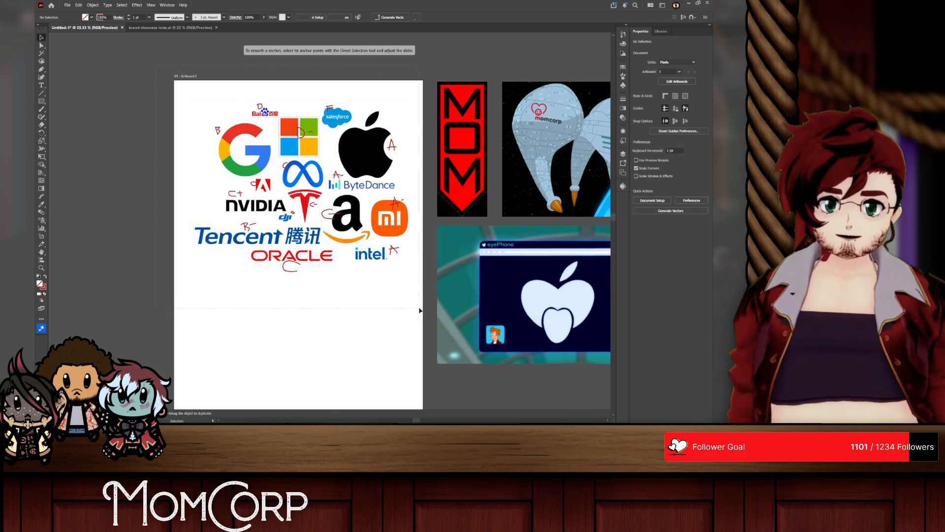
left_click_drag(417, 320, 394, 261)
left_click(200, 126)
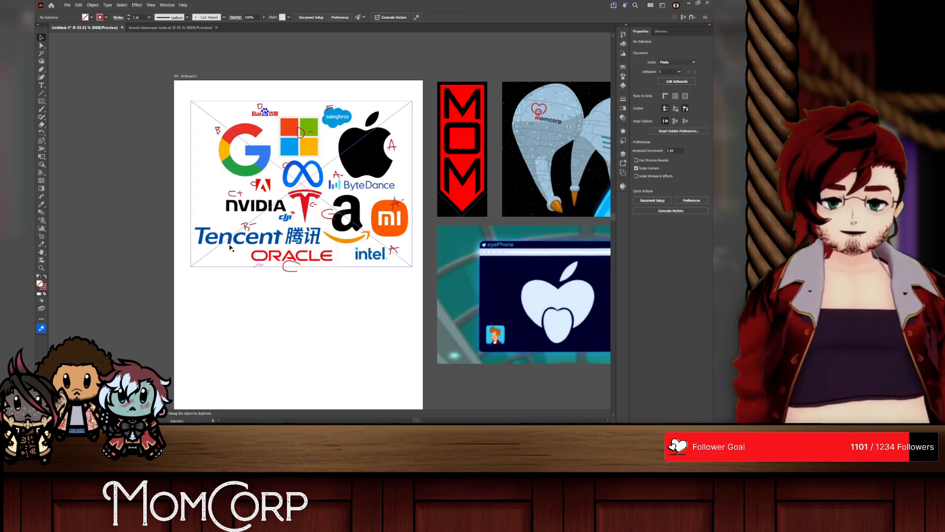
left_click_drag(396, 295, 413, 306)
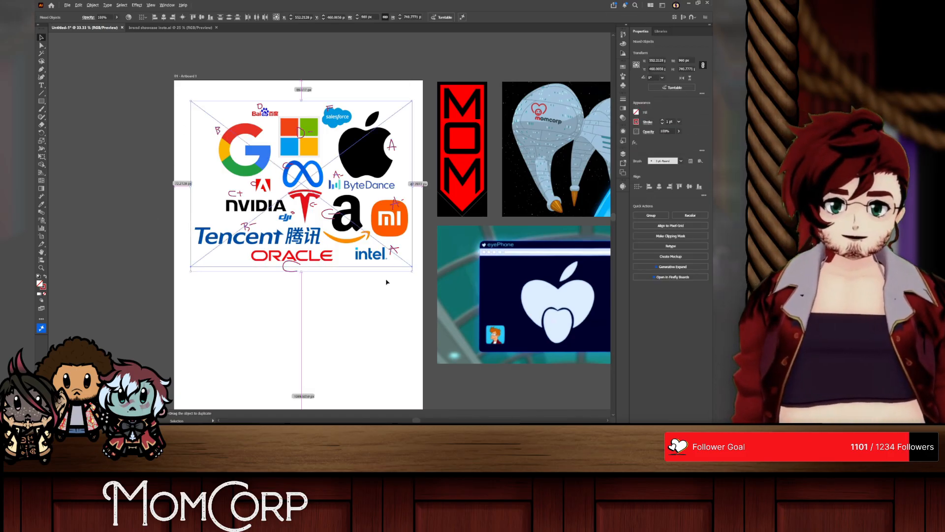
scroll(386, 280, "down", 1)
left_click_drag(244, 250, 175, 234)
key("ctrl+z")
left_click(229, 266)
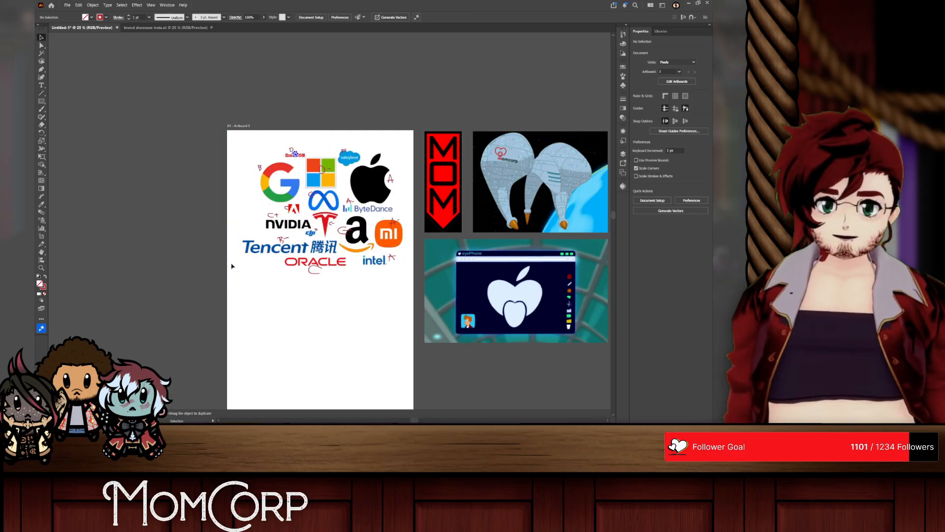
Step: Delete all the red grade marks painted over the logo collage
left_click_drag(244, 254, 433, 119)
left_click_drag(253, 141, 407, 319)
key("Delete")
Step: Move the logo collage off the artboard to the right of the spaceship reference image and scale it down slightly
scroll(404, 319, "right", 6)
left_click_drag(312, 106, 499, 242)
left_click_drag(513, 197, 515, 189)
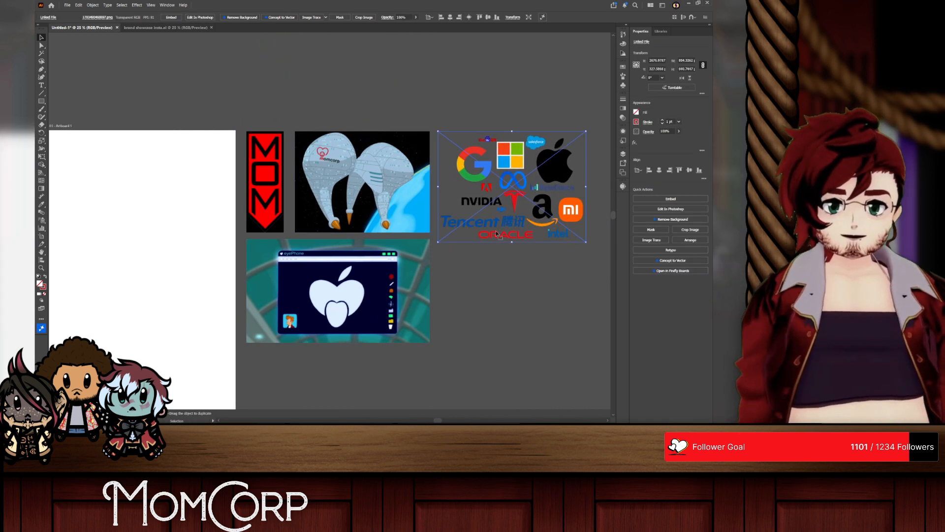
scroll(490, 265, "right", 6)
scroll(489, 266, "down", 5)
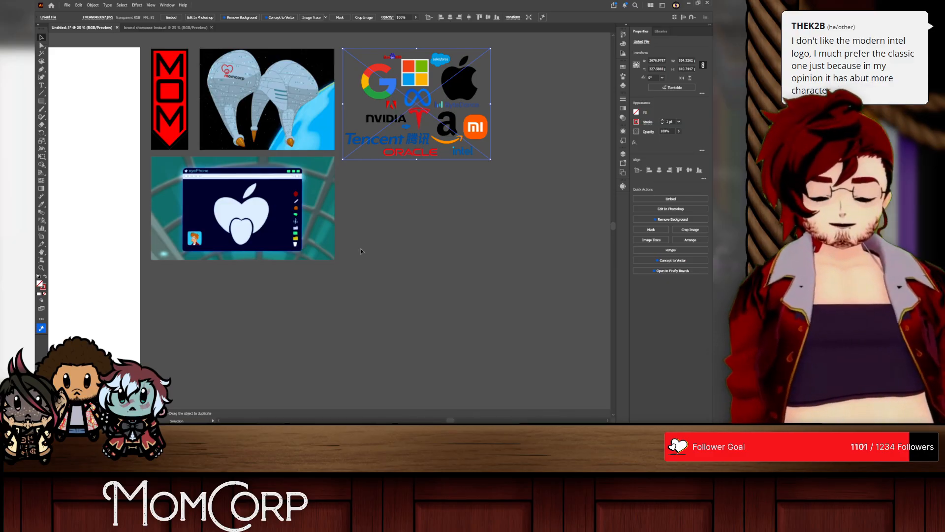
Step: Switch to the browser and run an image search for the HP logo
key("alt+Tab")
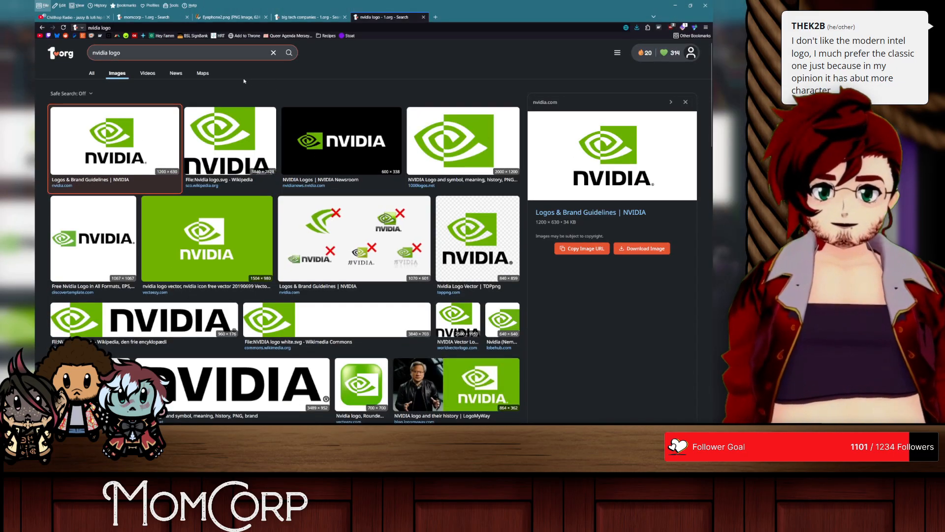
left_click(229, 47)
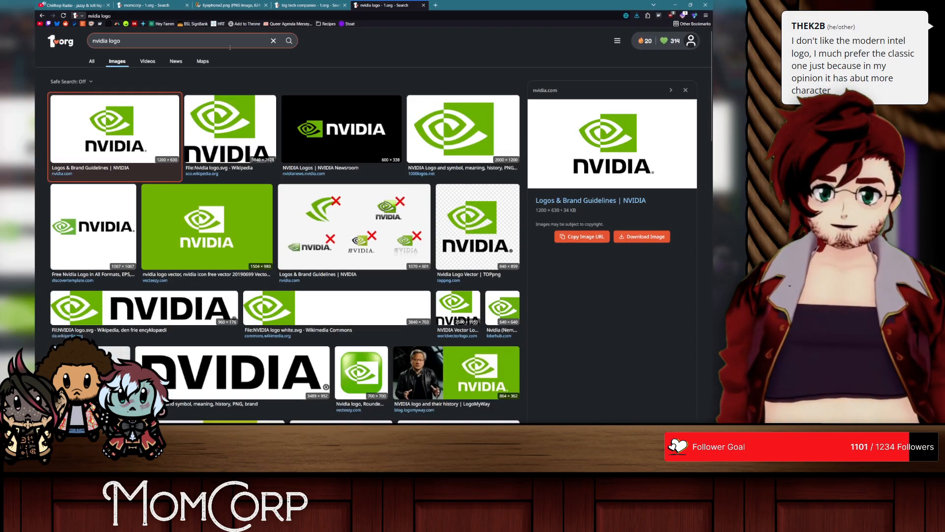
type("hp")
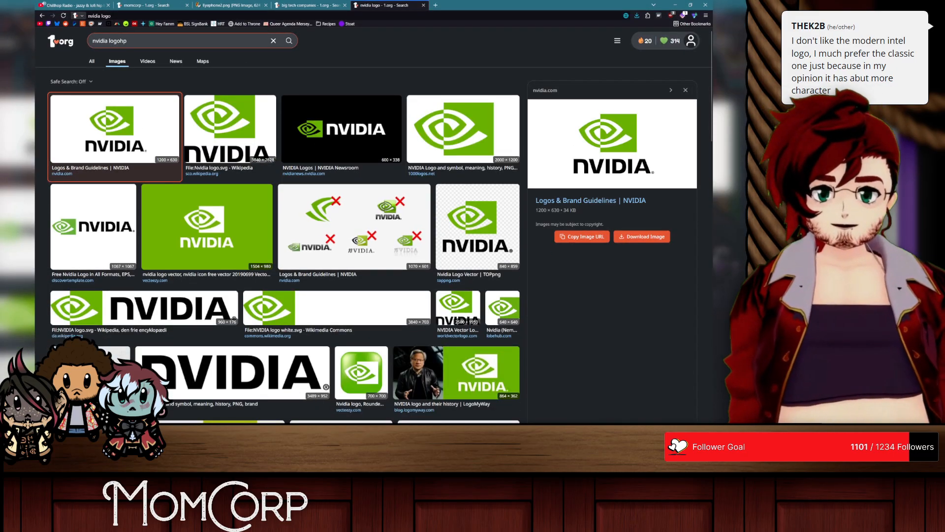
key("ctrl+a")
type("hp loho")
key("Return")
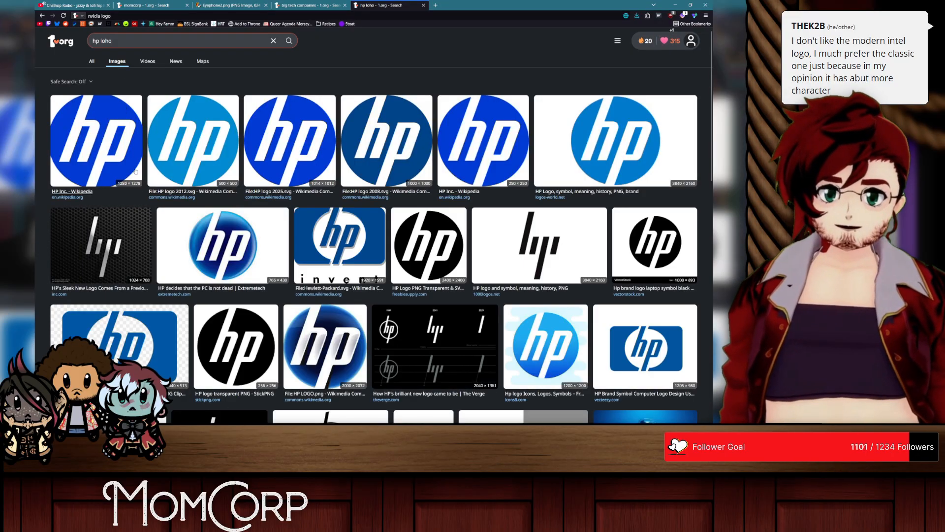
Step: Preview the slanted-line HP logos and compare them with the round 2025 and 2012 versions
left_click(118, 243)
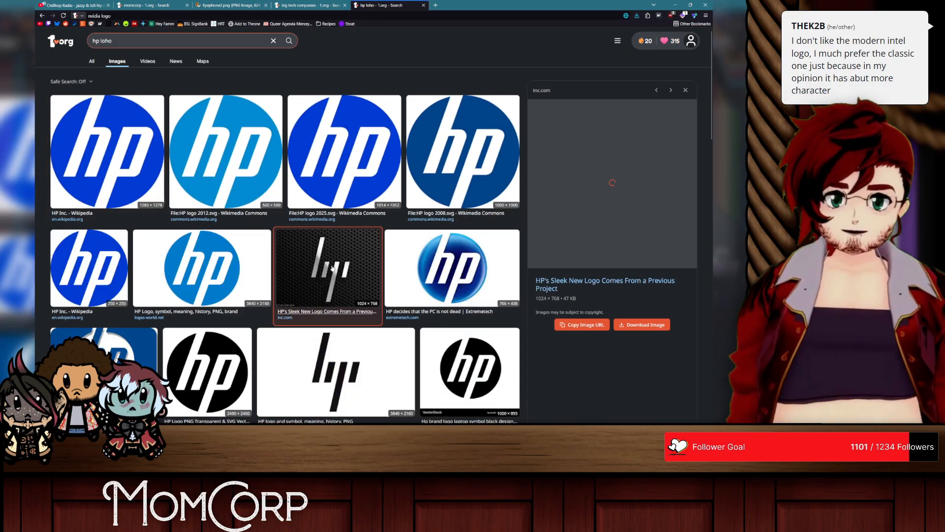
left_click(335, 390)
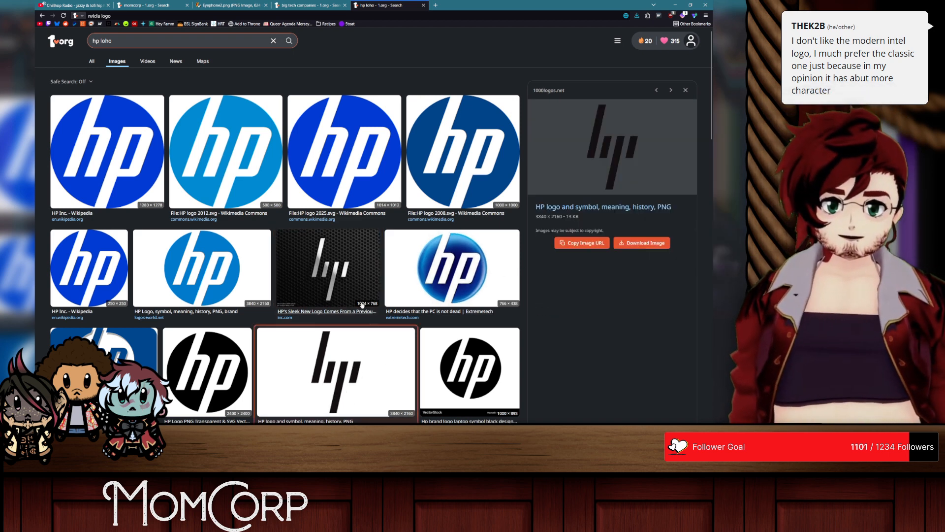
left_click(325, 262)
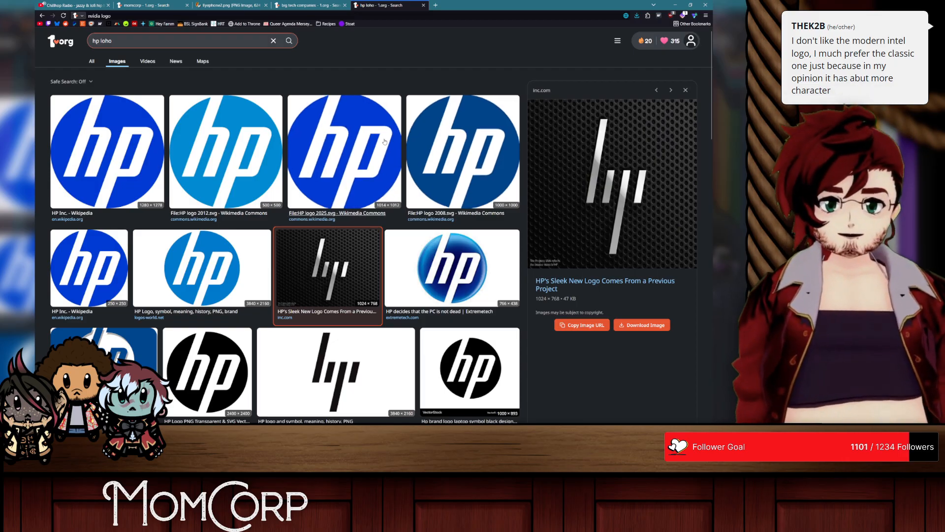
left_click(315, 147)
left_click(198, 159)
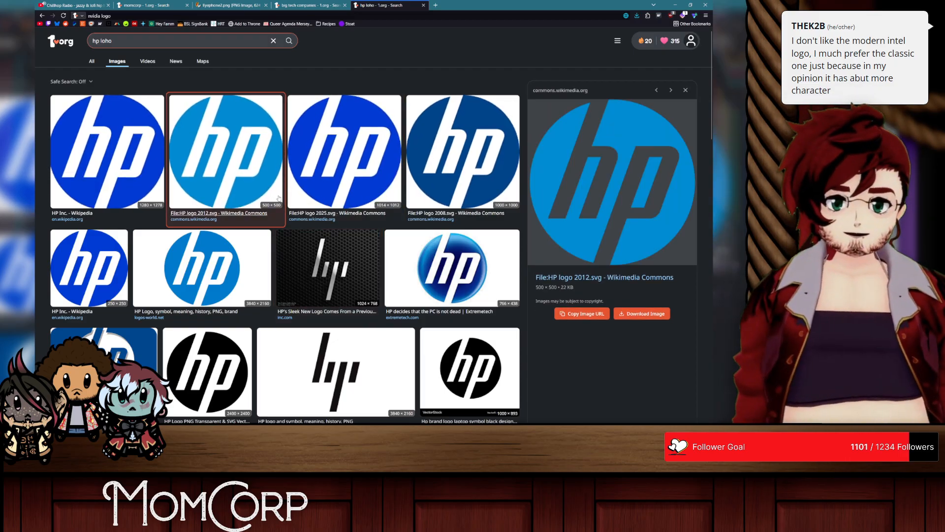
left_click(340, 252)
Step: Examine the black slanted-line HP logo from 1000logos.net against the other HP search results
scroll(342, 249, "down", 2)
scroll(341, 248, "down", 2)
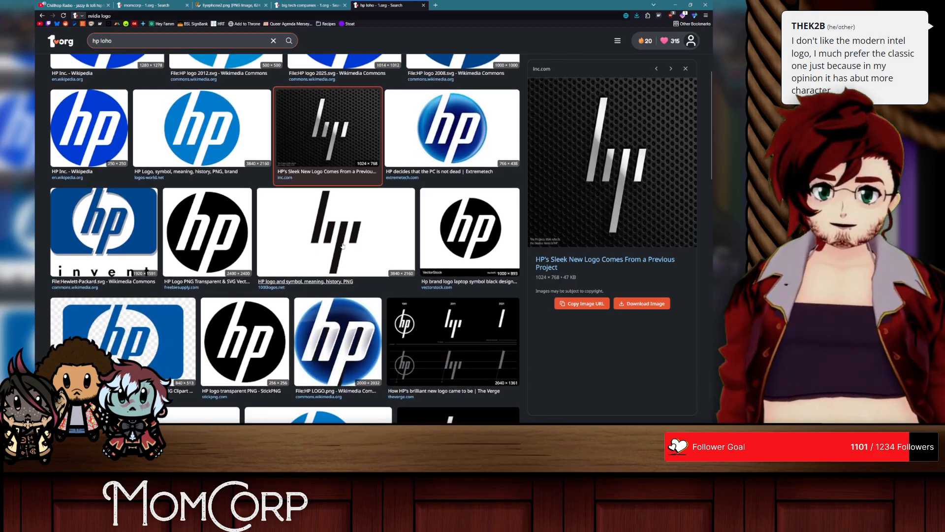
scroll(344, 206, "up", 1)
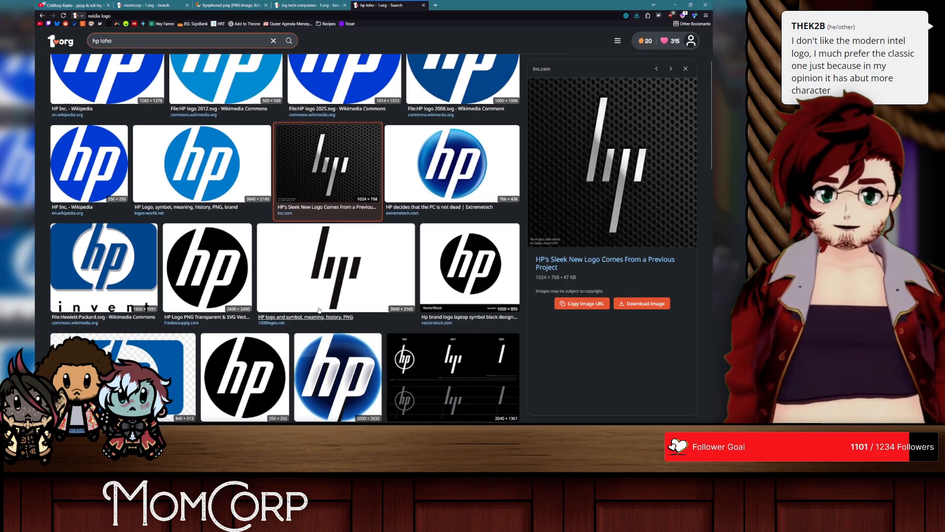
left_click(322, 272)
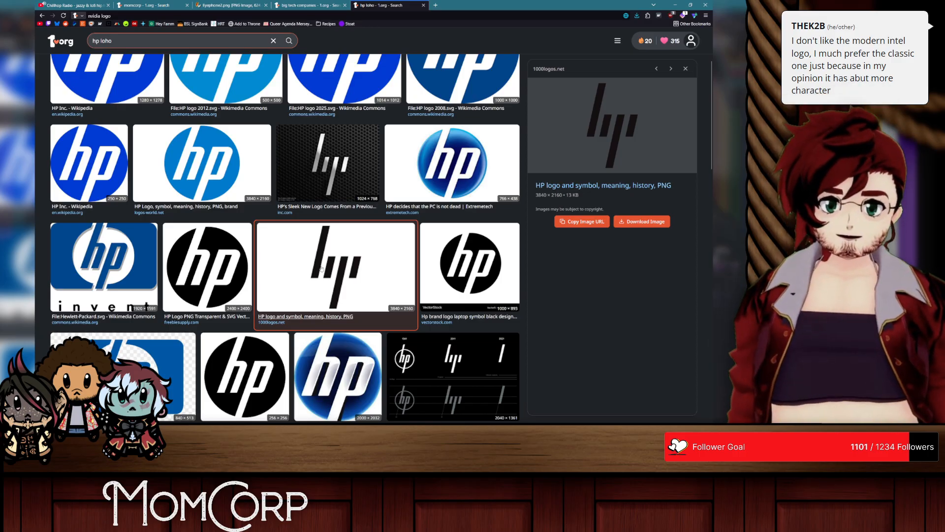
left_click(321, 268)
scroll(323, 268, "up", 3)
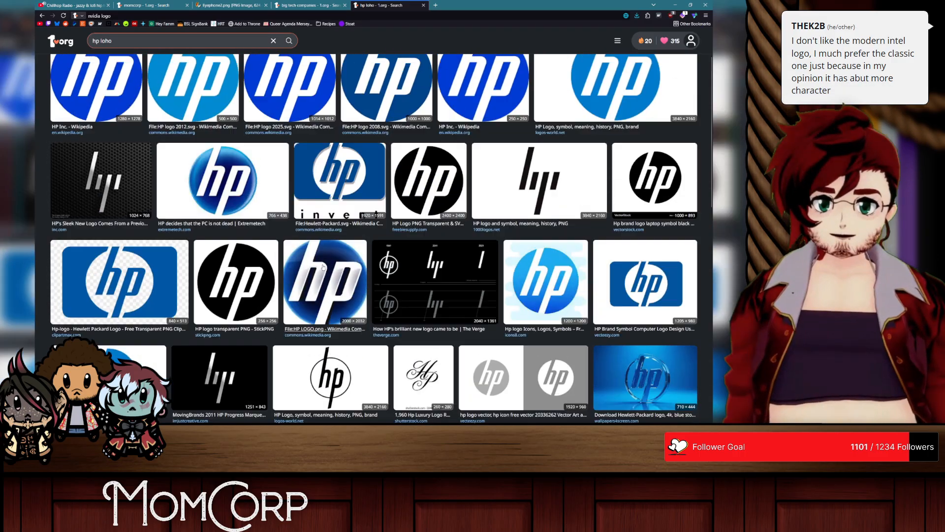
left_click(547, 256)
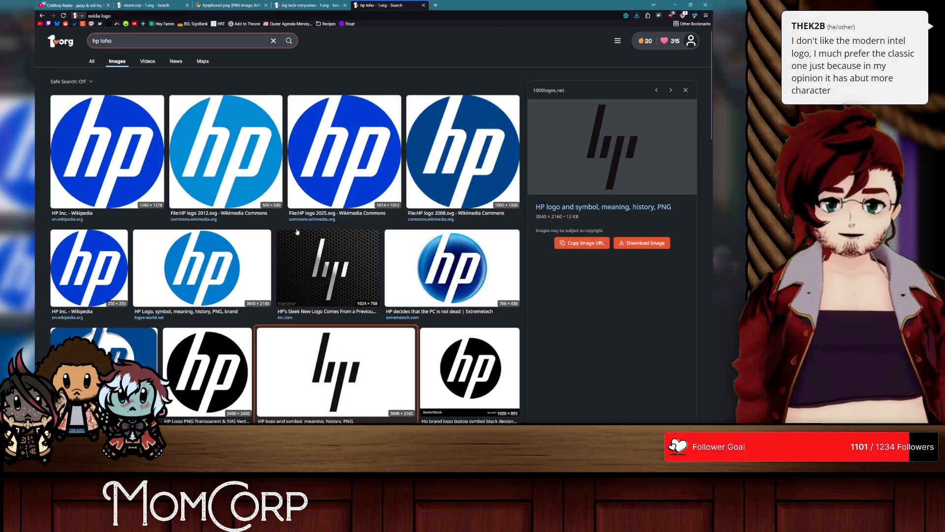
scroll(305, 232, "down", 3)
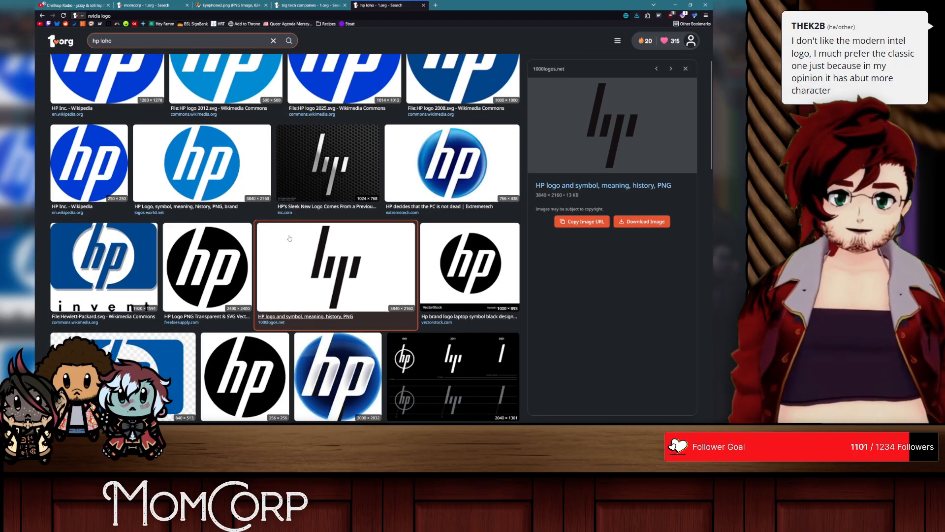
left_click(310, 5)
Step: Return to Illustrator, add the text MOM to the upper part of the empty artboard and set its size to 122 pt
key("alt+Tab")
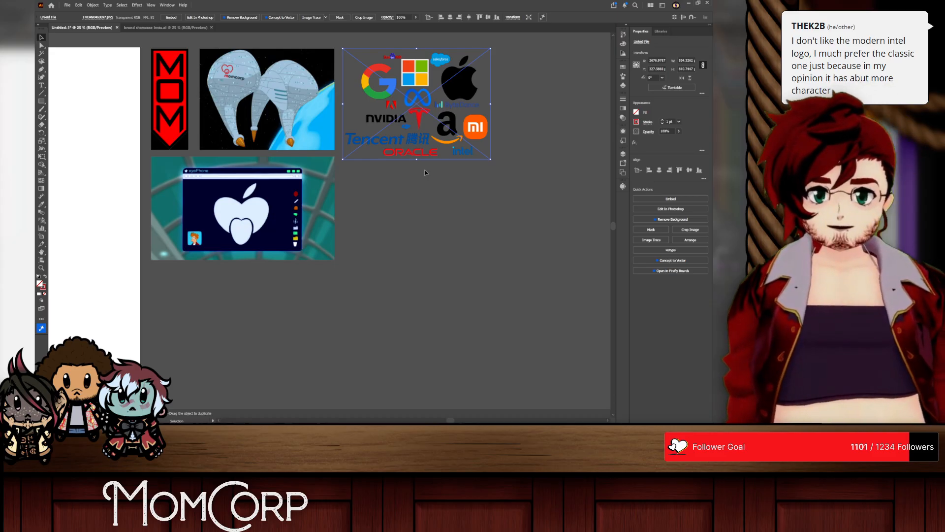
scroll(426, 173, "left", 8)
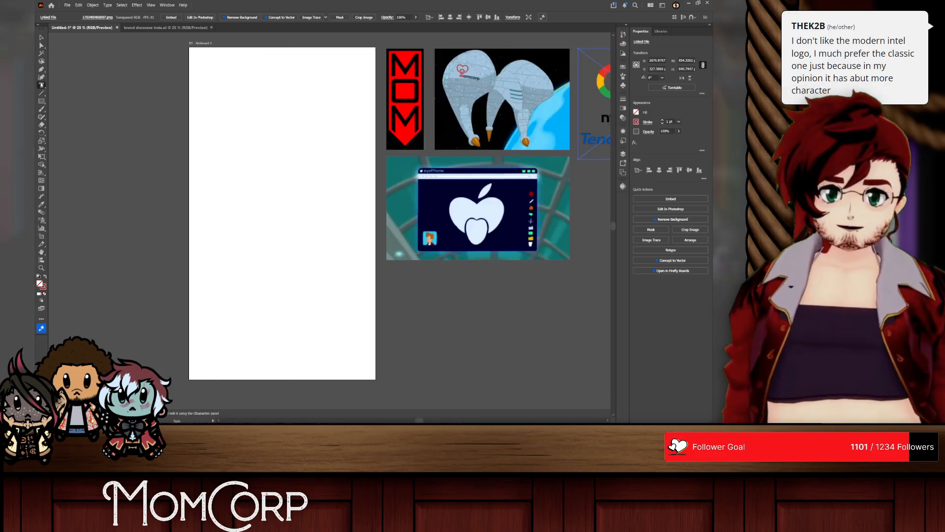
left_click(271, 169)
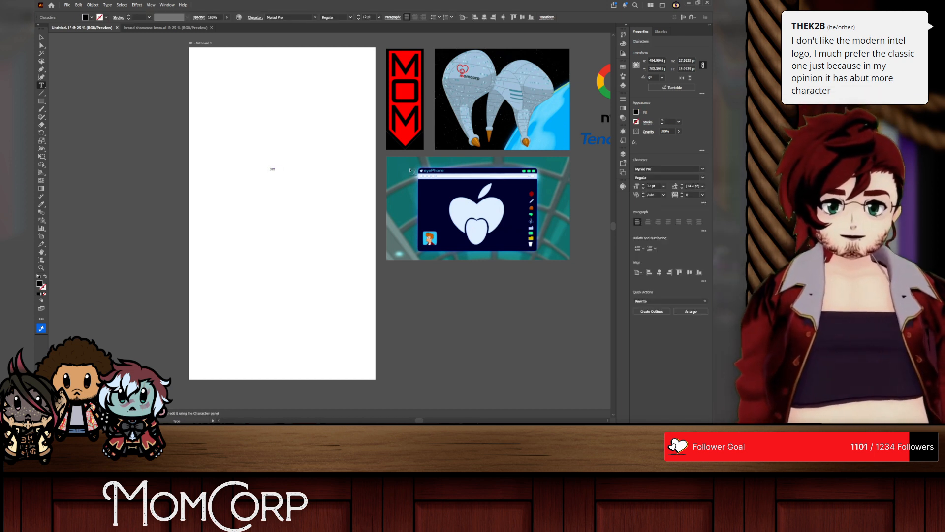
type("42")
key("Return")
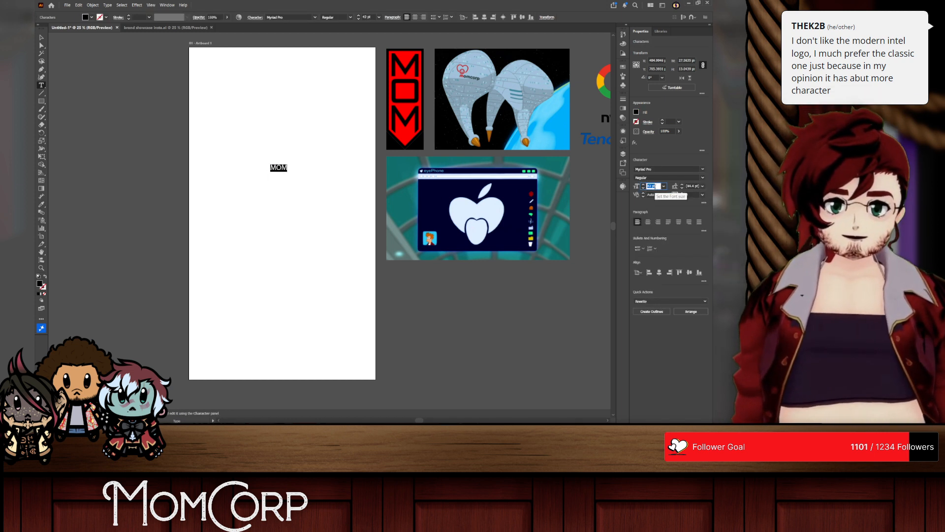
scroll(656, 186, "up", 20)
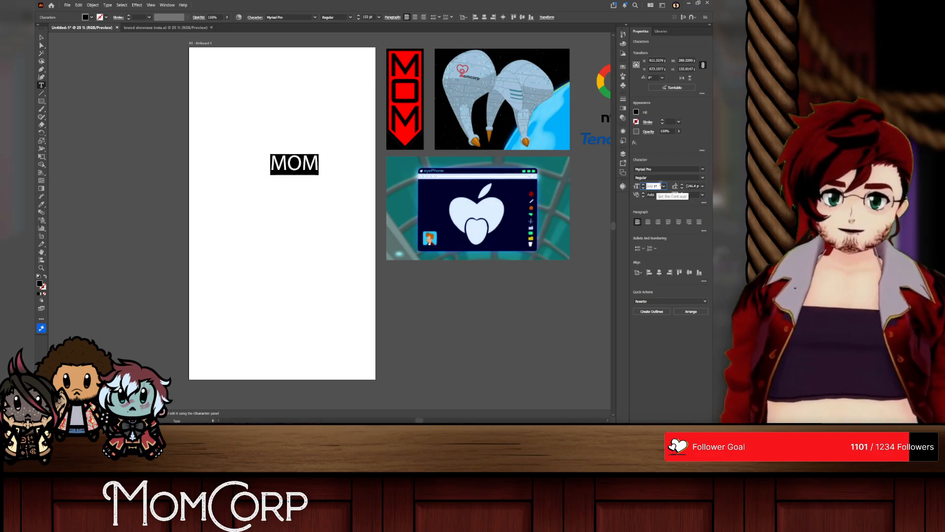
Step: Set the MOM text's font to 53 Dollars And 92 Cents
left_click(703, 169)
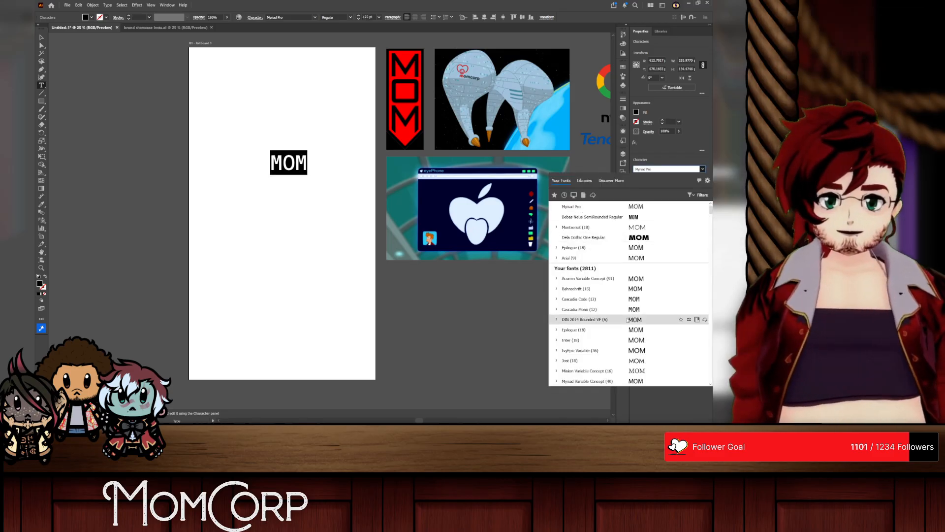
scroll(627, 313, "down", 2)
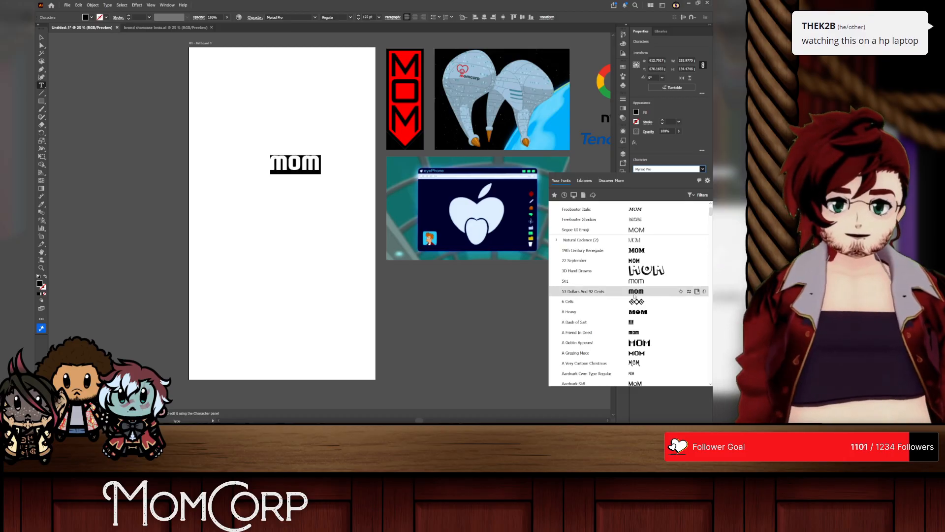
left_click(628, 292)
Step: Scale the MOM text up to about 313 pt, centered across the upper part of the artboard
left_click(42, 37)
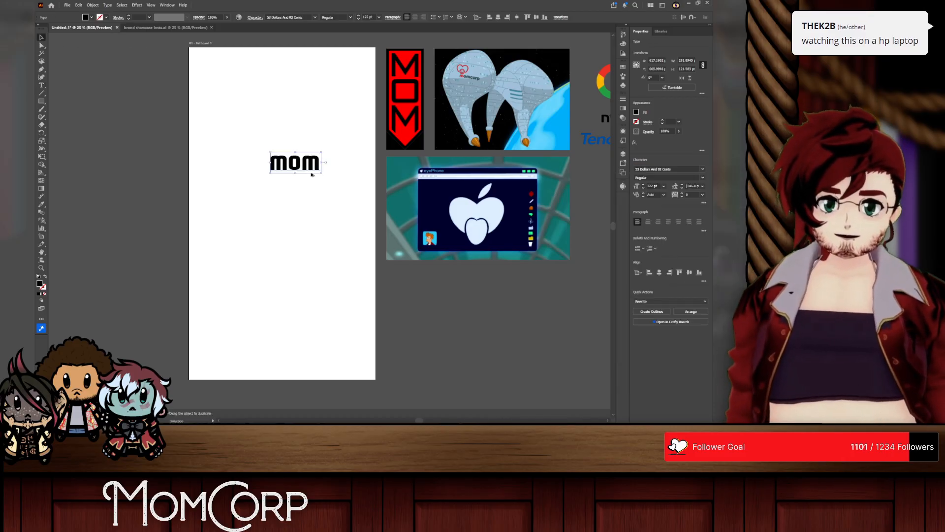
left_click_drag(323, 161, 348, 162)
left_click(321, 120)
left_click(317, 175)
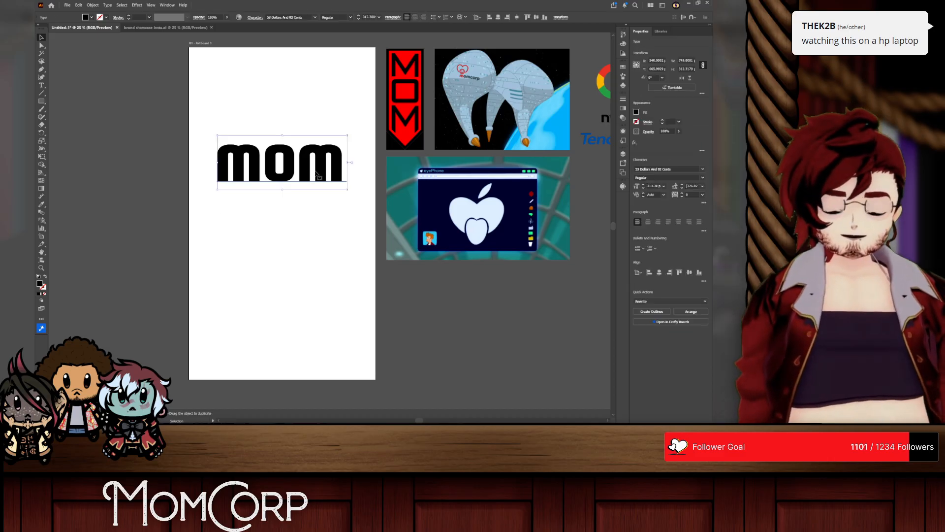
Step: Convert the MOM text to outlines and move the letters off the artboard onto the empty pasteboard beside it
left_click(653, 312)
scroll(273, 158, "up", 2)
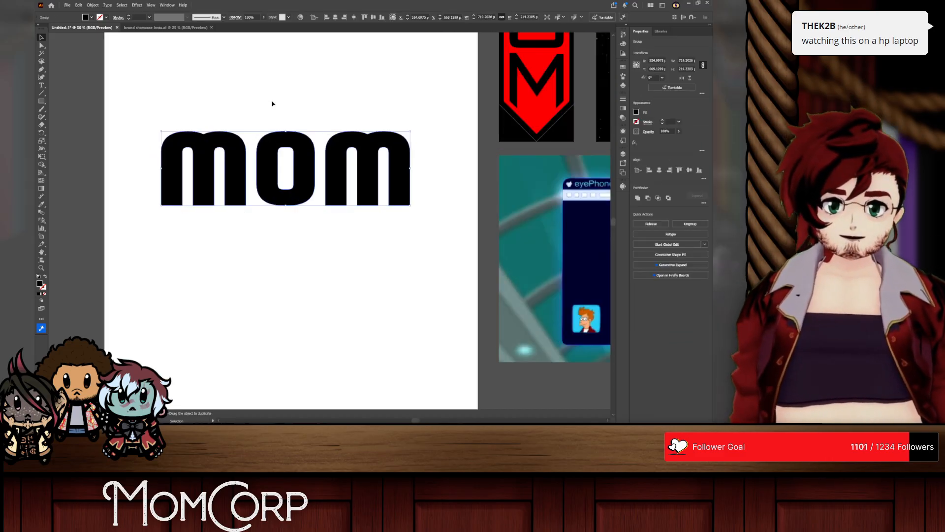
left_click_drag(130, 92, 405, 241)
left_click(200, 100)
scroll(200, 100, "down", 3)
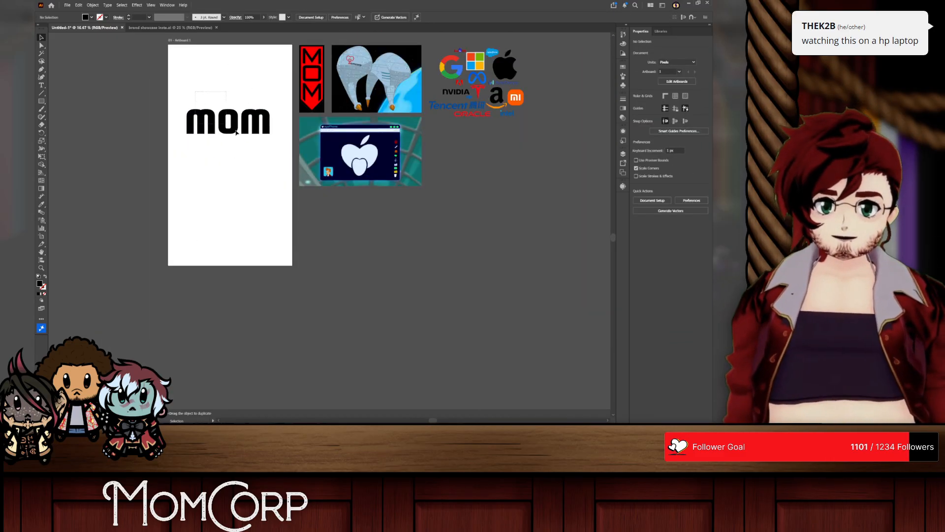
left_click(230, 124)
left_click_drag(237, 128, 118, 128)
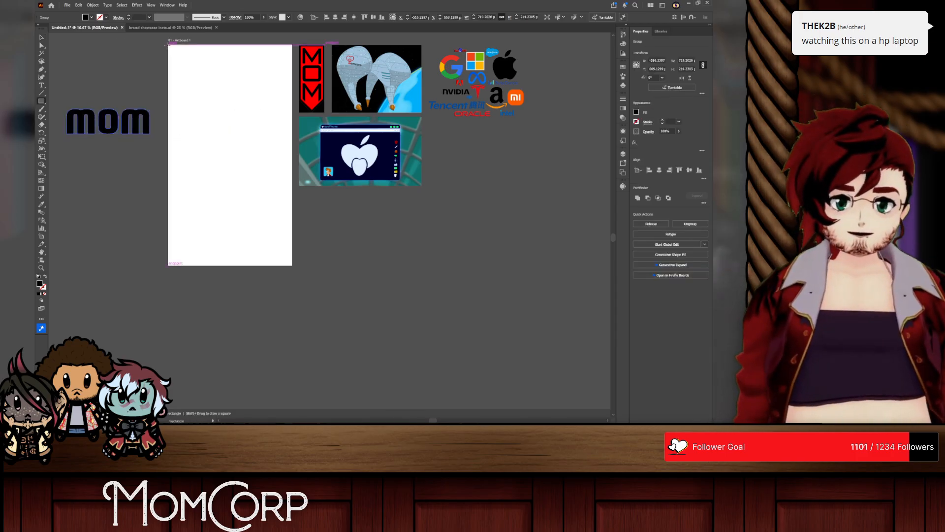
Step: Cover the whole artboard with a 1080 x 1920 px black rectangle and lock it
left_click_drag(167, 44, 292, 265)
left_click(622, 154)
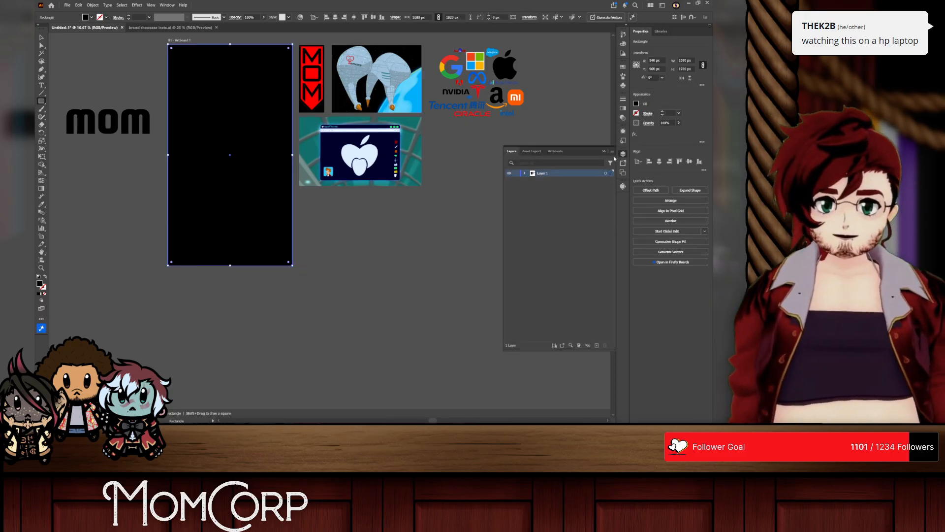
left_click(524, 174)
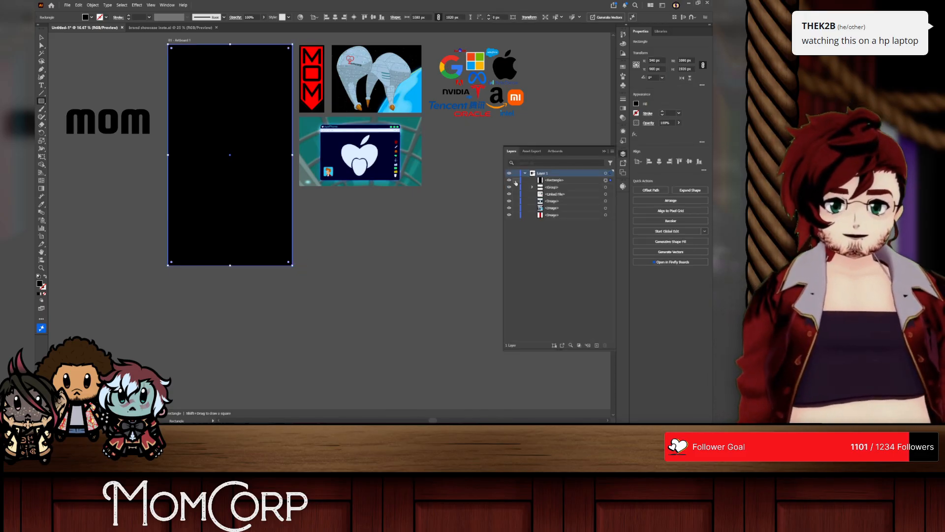
left_click(516, 180)
Step: Fill the MOM letter group with white and set its blending mode to Difference
left_click(41, 39)
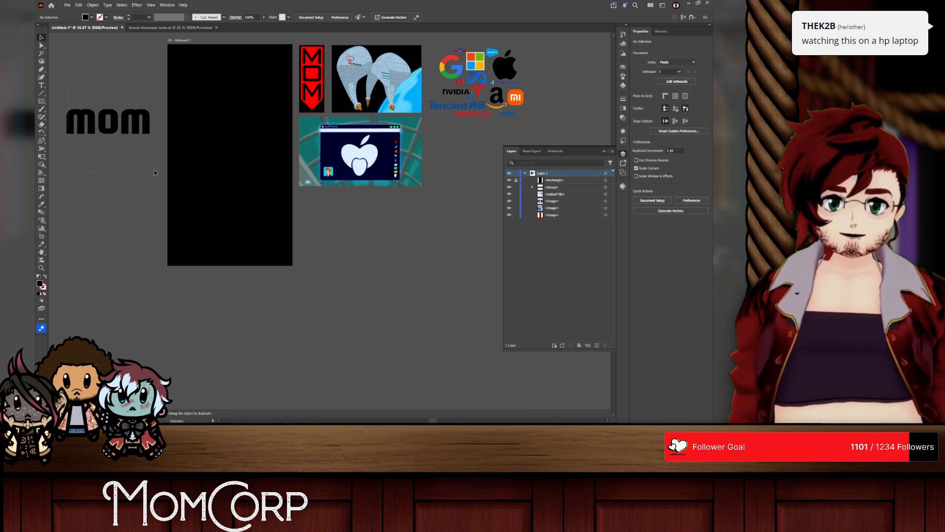
left_click_drag(155, 170, 157, 171)
left_click(636, 112)
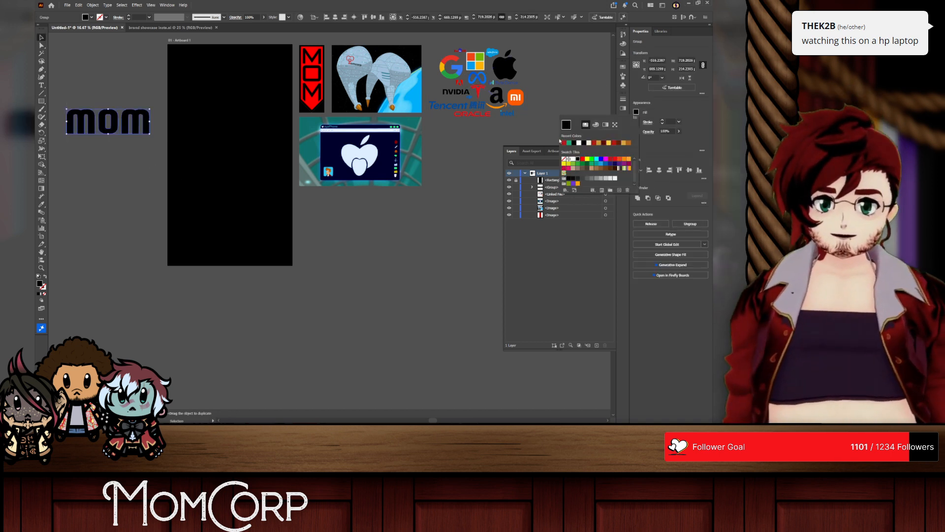
left_click(573, 159)
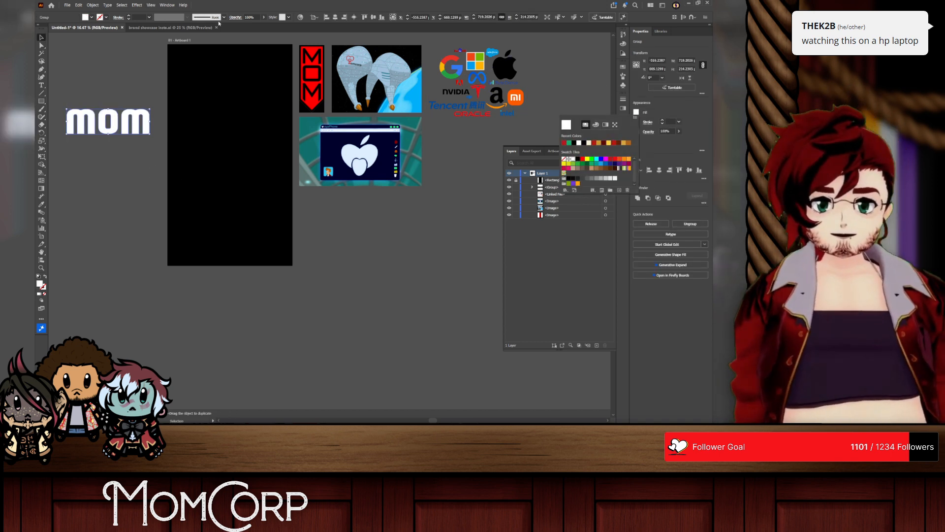
left_click(236, 18)
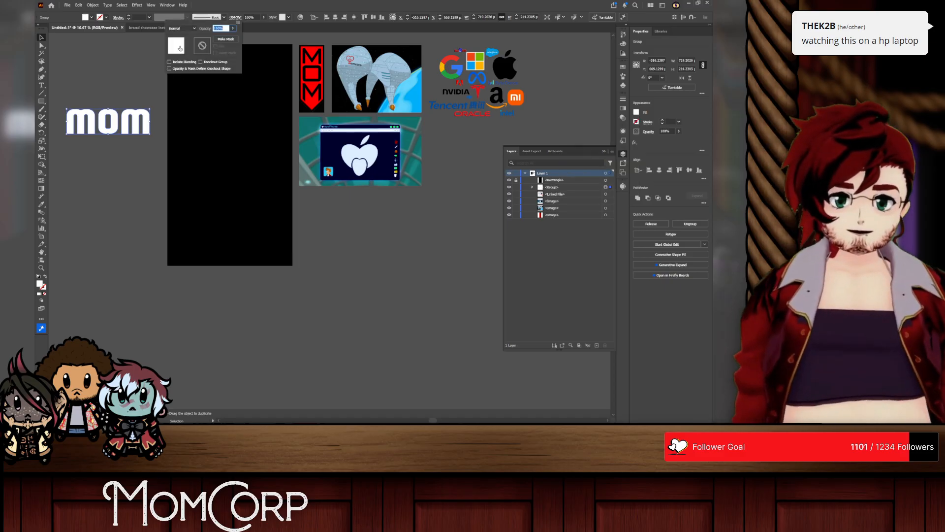
left_click(195, 28)
left_click(191, 117)
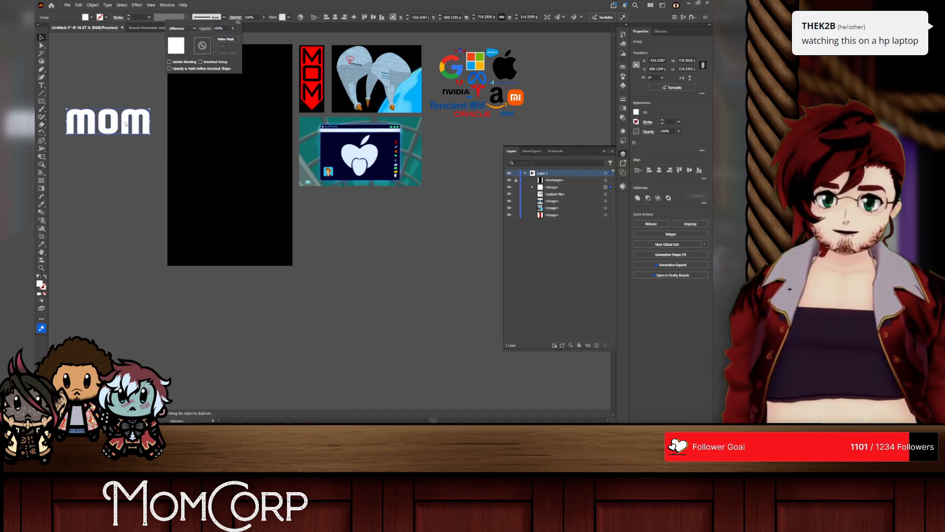
Step: Move the MOM group back onto the upper part of the artboard and stack it above the black rectangle
left_click_drag(126, 124, 245, 124)
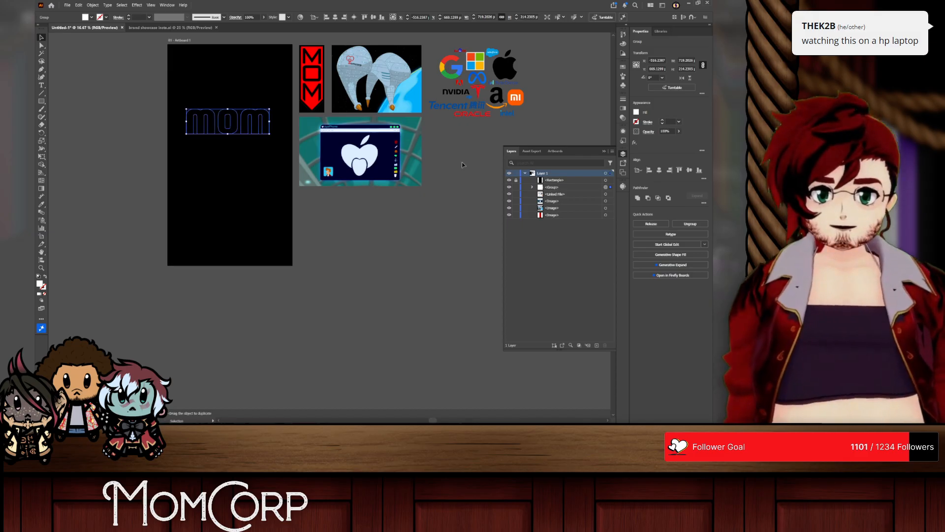
left_click_drag(552, 187, 556, 177)
scroll(183, 118, "up", 2)
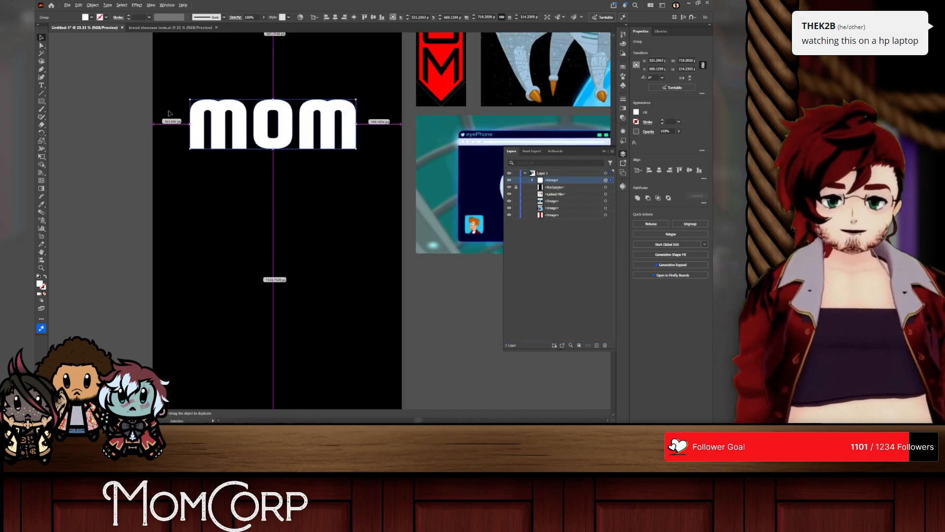
Step: Isolate the MOM group and set the blending mode of all three individual letters to Difference
left_click(55, 43)
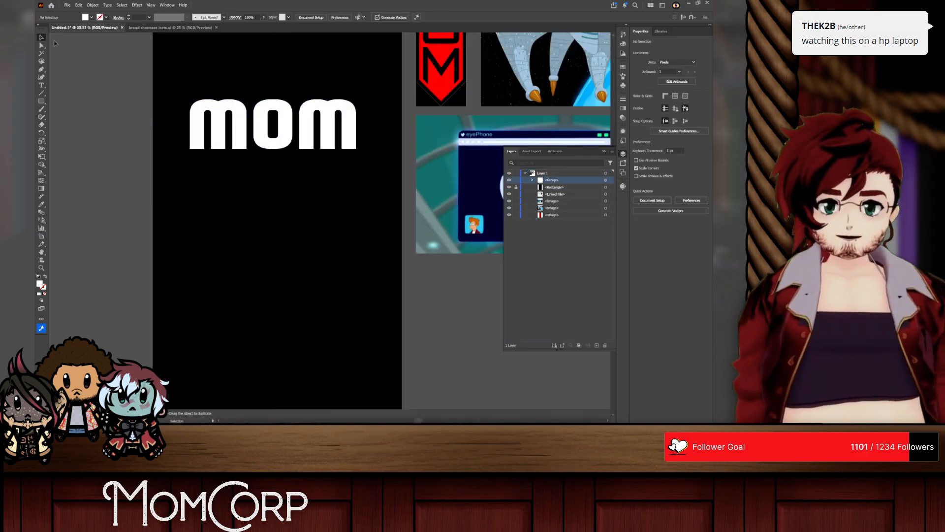
double_click(223, 123)
left_click_drag(219, 120, 233, 121)
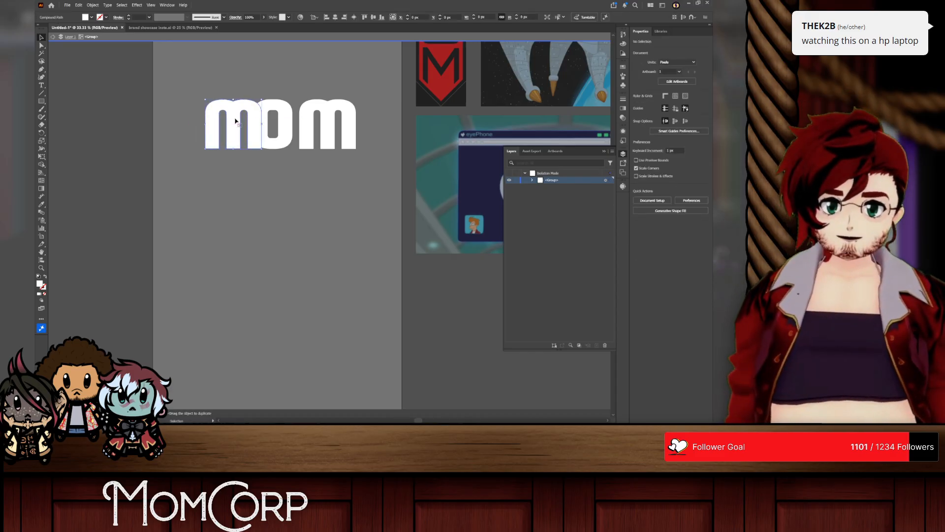
key("ctrl+z")
right_click(248, 122)
left_click(323, 154)
key("ctrl+a")
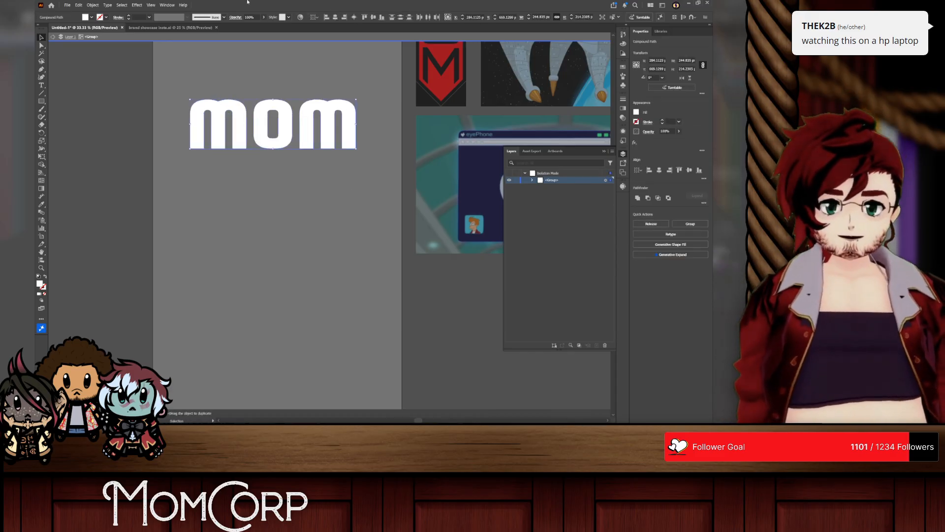
left_click(236, 18)
left_click(179, 28)
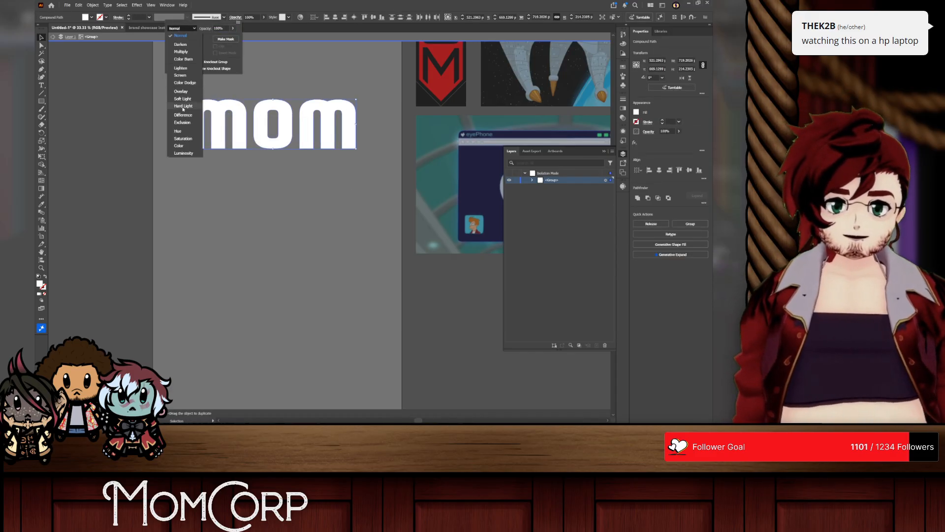
left_click(181, 109)
left_click(247, 102)
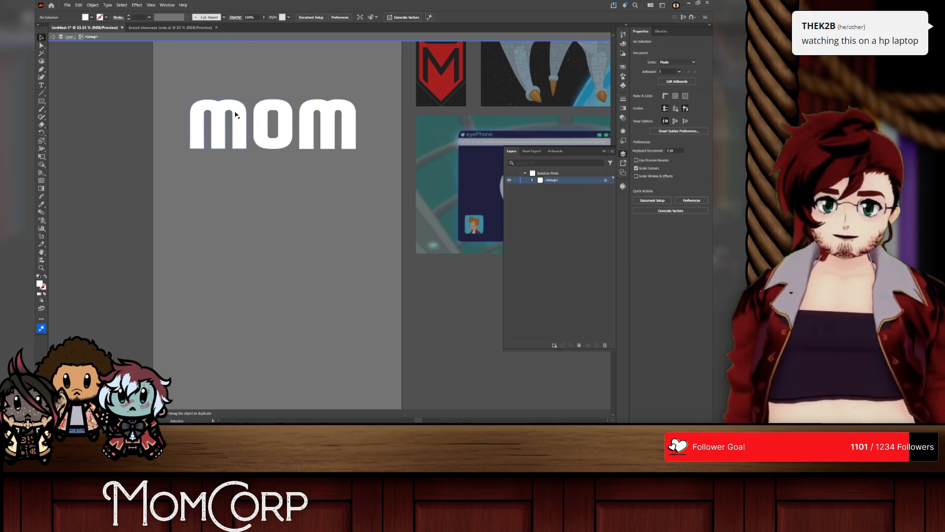
Step: Leave group isolation, ungroup the MOM letters and check the blending mode of the separate letters
right_click(231, 114)
left_click(231, 105)
right_click(235, 108)
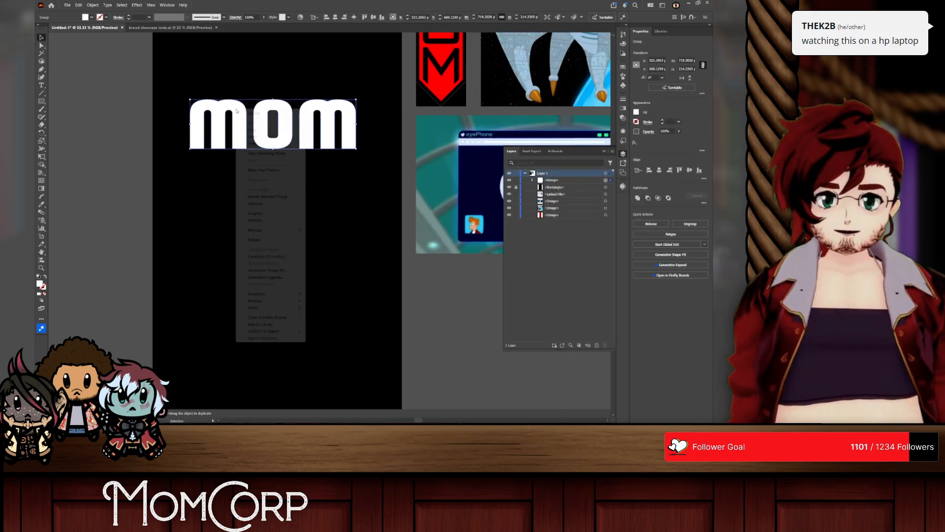
left_click(256, 204)
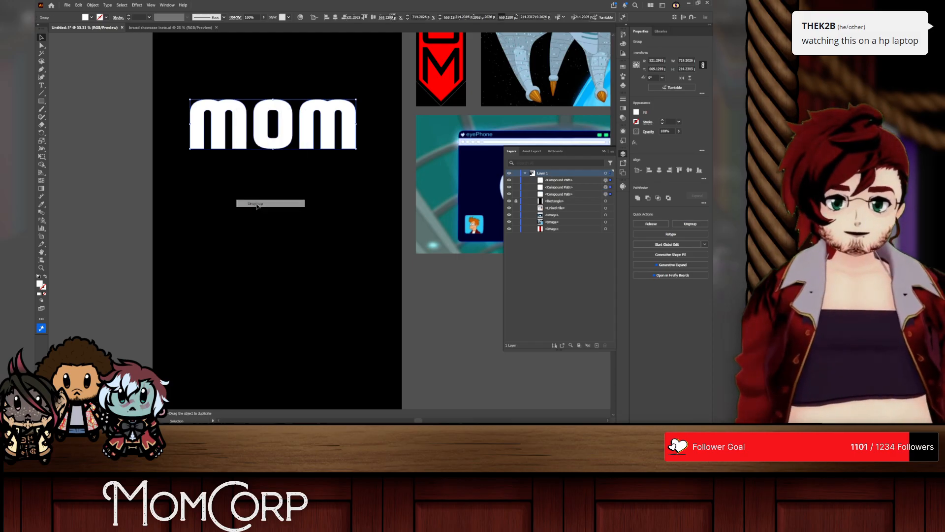
left_click(235, 17)
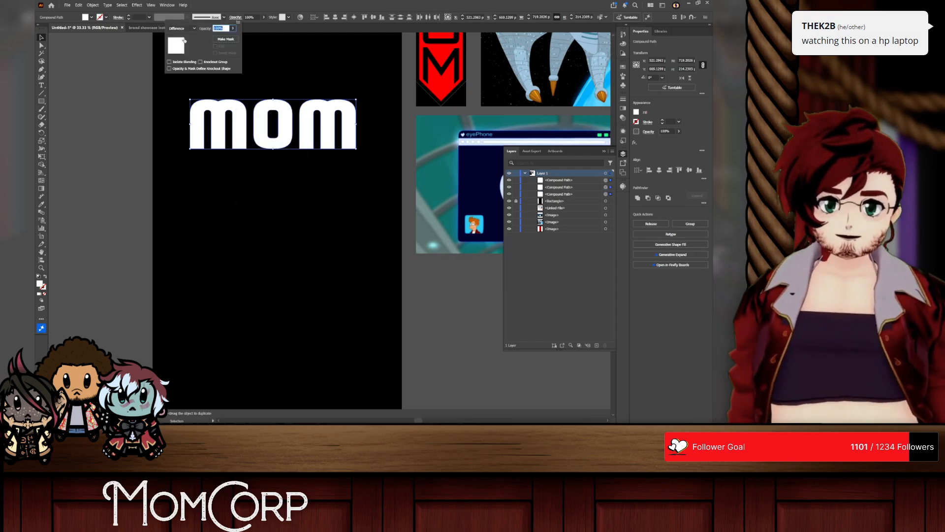
left_click(118, 69)
Step: Slide the two Ms inward so they overlap the O from both sides, and inspect the overlap up close
left_click_drag(243, 126, 279, 127)
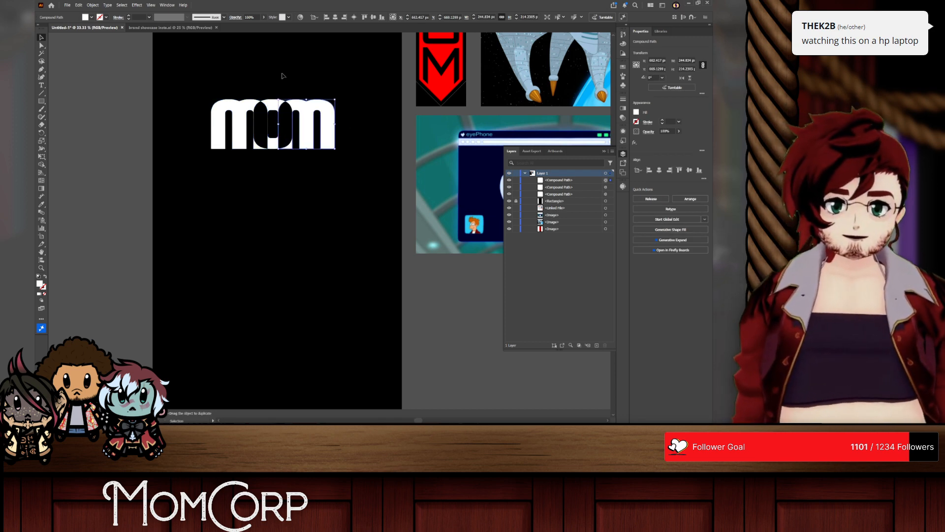
left_click(283, 79)
scroll(284, 86, "up", 1)
scroll(283, 90, "up", 1)
left_click(264, 123)
scroll(263, 123, "up", 1)
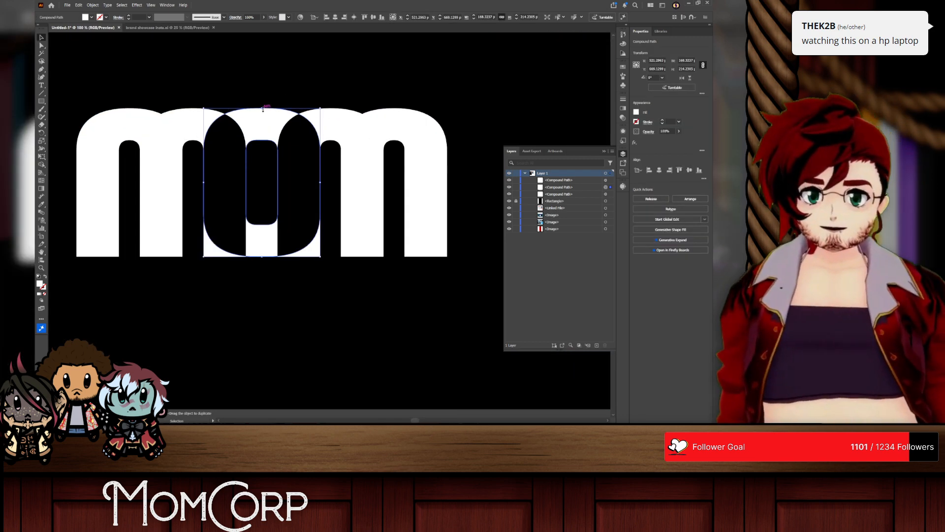
left_click(253, 283)
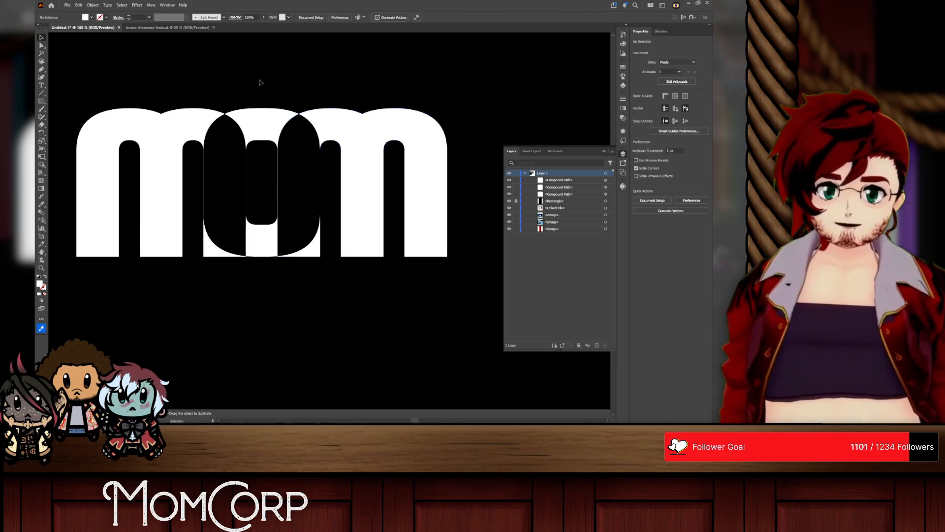
Step: Move the second M further inward over the O, and shift the O to sit centered between the two Ms
mouse_move(342, 143)
left_mouse_down()
mouse_move(311, 141)
mouse_move(369, 126)
mouse_move(359, 140)
mouse_move(375, 148)
mouse_move(351, 148)
left_mouse_up()
left_click(365, 100)
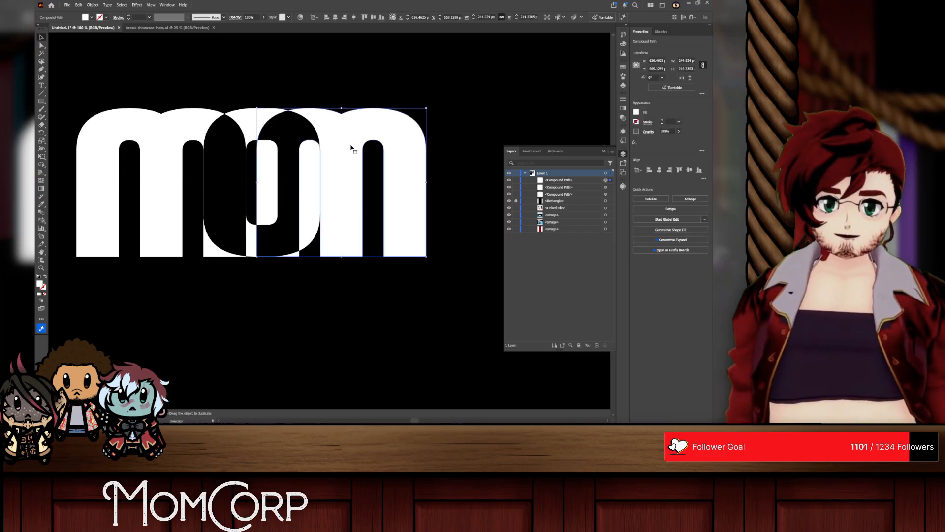
left_click(249, 94)
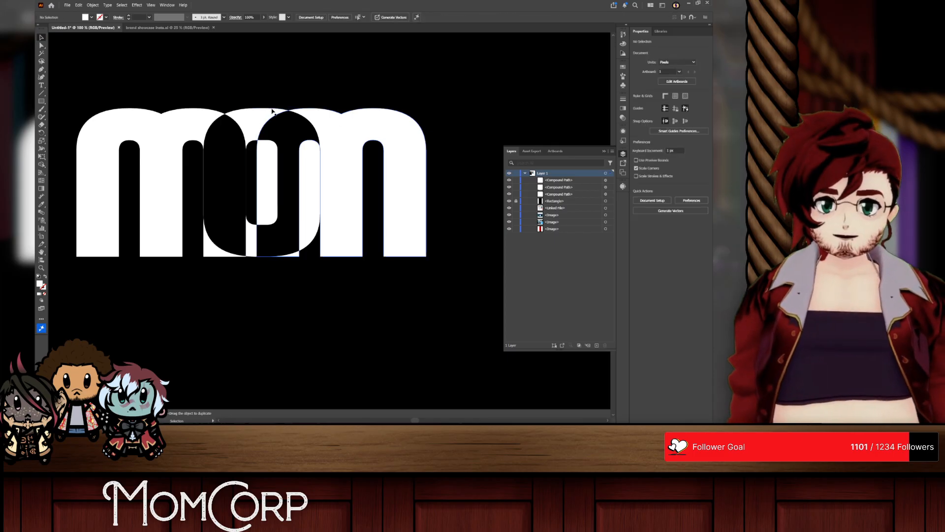
left_click_drag(249, 123, 236, 123)
Step: Try to narrow the O's inner counter by nudging its left-side anchor points to the right
left_click(41, 45)
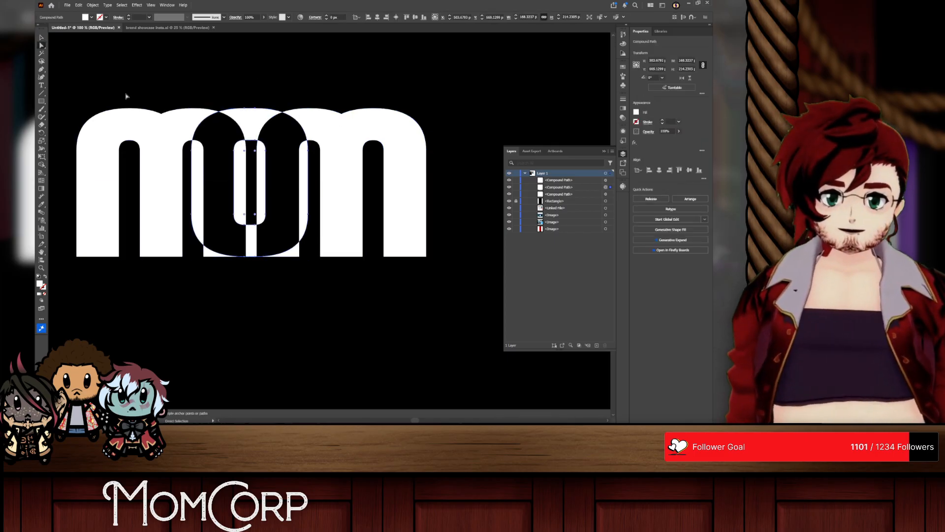
key("ctrl+=")
left_click(217, 143)
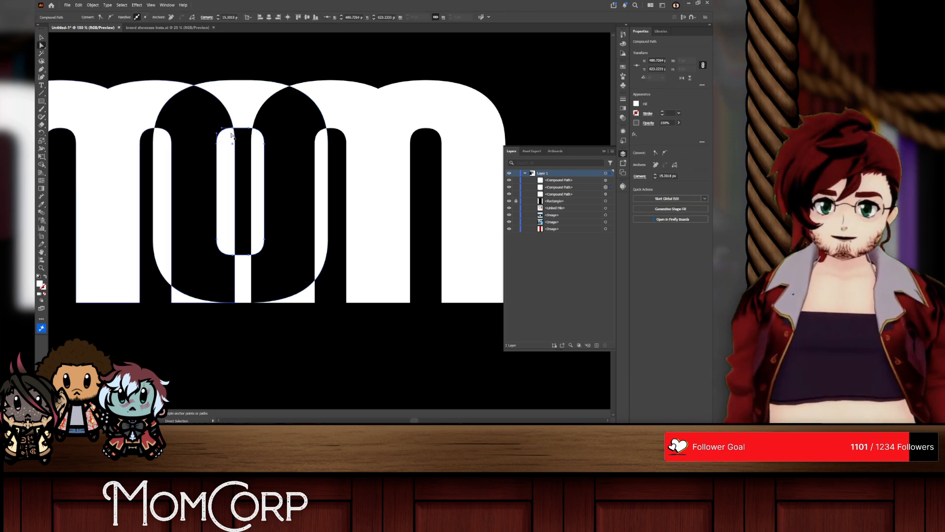
left_click(232, 128, "shift")
left_click(217, 240, "shift")
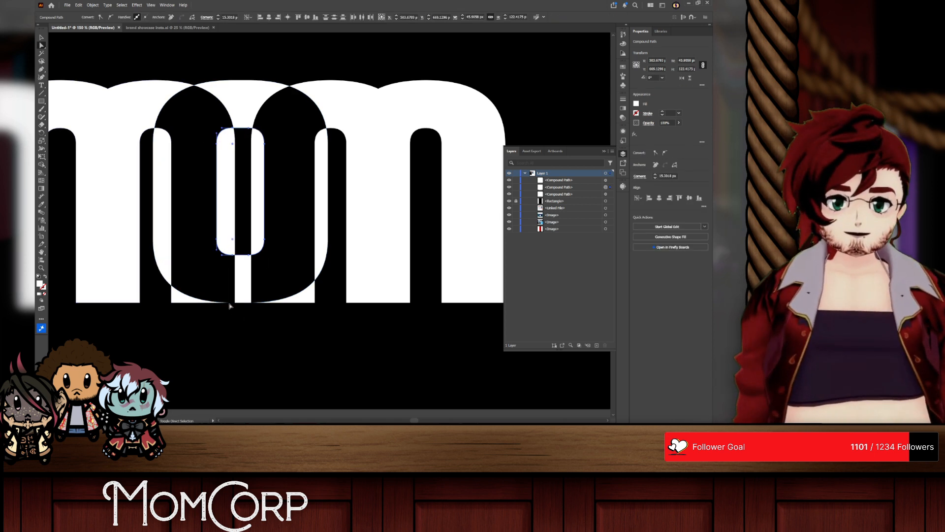
key("Right")
key("Right")
key("Right")
key("Right")
key("Right")
key("Right")
key("Right")
key("Right")
key("Right")
key("Right")
key("Right")
key("Right")
key("Right")
key("Right")
key("Right")
key("Right")
key("Right")
key("Right")
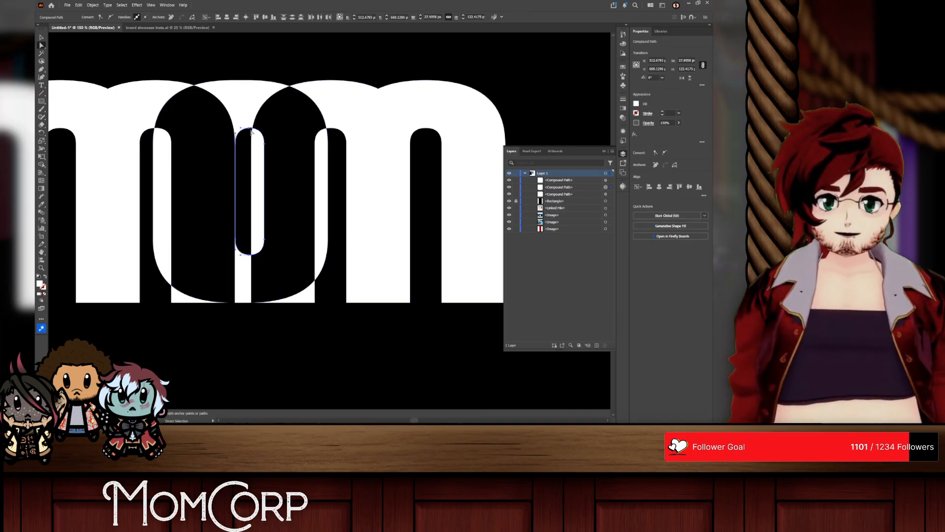
key("Right")
key("Right")
key("Right")
key("Right")
key("Right")
Step: Undo the nudges that narrowed the O's inner counter
key("ctrl+z")
key("ctrl+z")
key("ctrl+z")
key("ctrl+z")
key("ctrl+z")
key("ctrl+z")
key("ctrl+z")
key("ctrl+z")
key("ctrl+z")
key("ctrl+z")
key("ctrl+z")
key("ctrl+z")
key("ctrl+z")
key("ctrl+z")
key("ctrl+z")
key("ctrl+z")
key("ctrl+z")
key("ctrl+z")
key("ctrl+z")
key("ctrl+z")
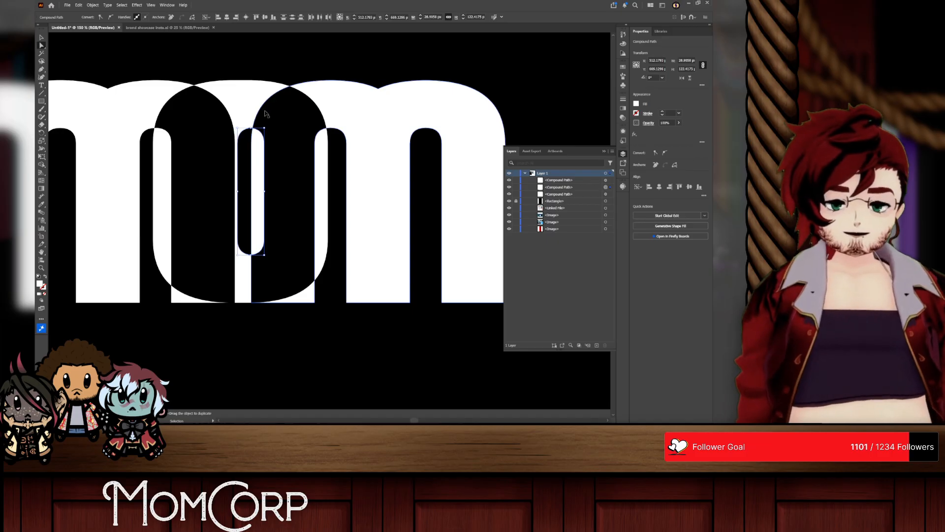
key("ctrl+z")
key("ctrl+z")
key("ctrl+z")
key("ctrl+z")
key("ctrl+z")
key("ctrl+z")
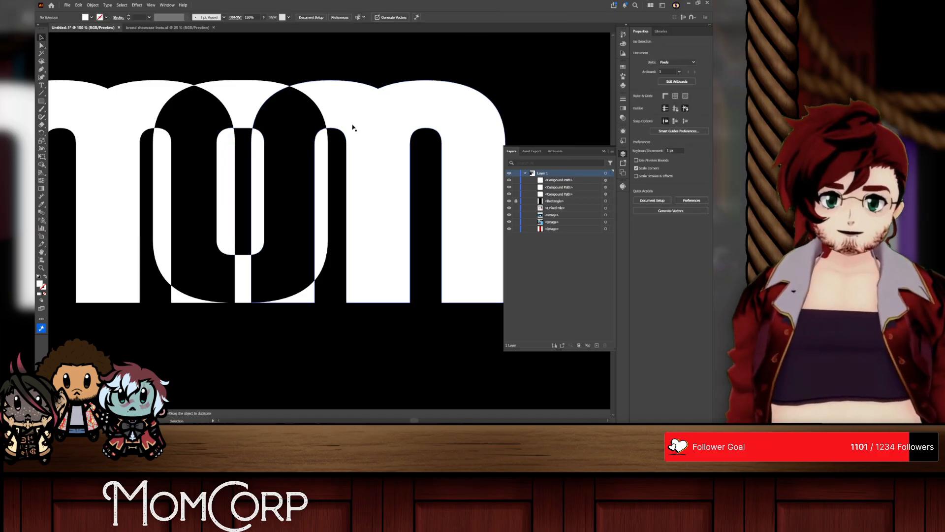
Step: Reposition the O between the Ms and narrow it from both sides to line up with the edges of their overlapping inner stems
mouse_move(246, 99)
left_mouse_down()
mouse_move(261, 97)
mouse_move(243, 97)
left_mouse_up()
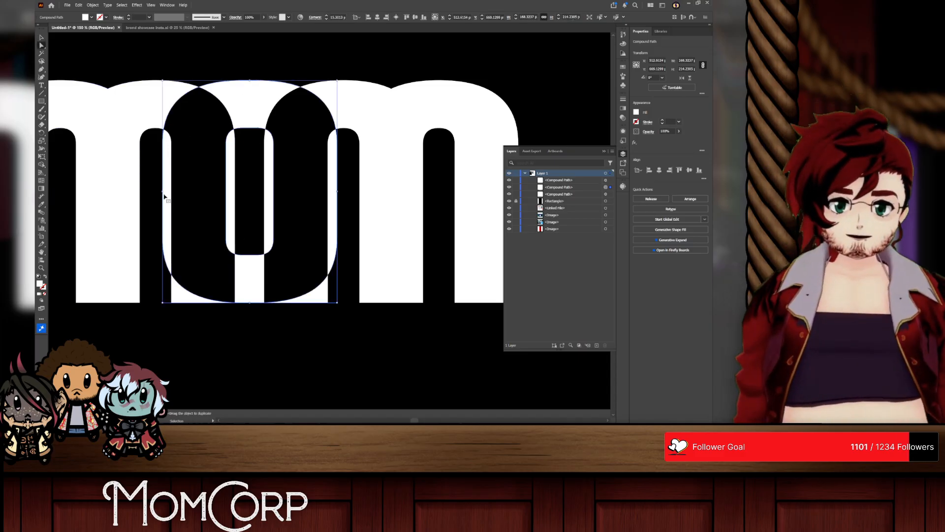
left_click_drag(163, 191, 171, 191)
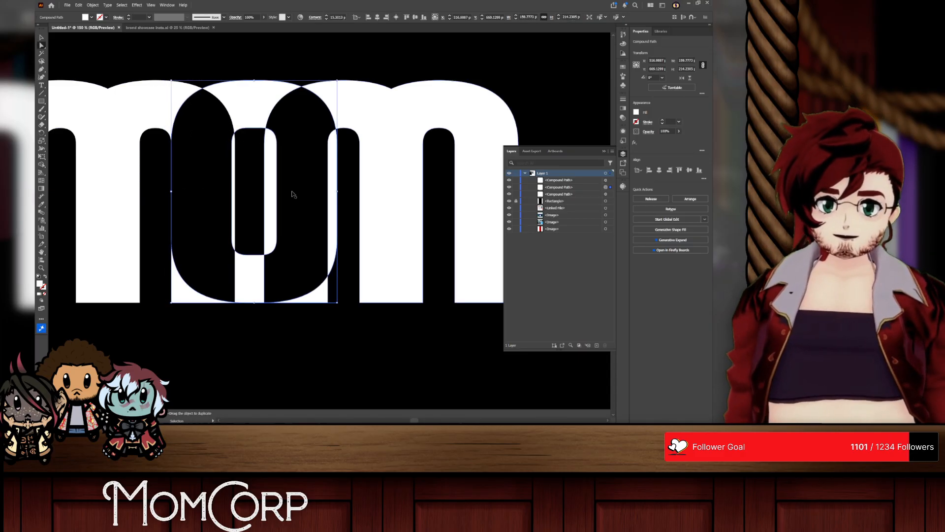
left_click_drag(337, 192, 328, 191)
Step: Try to narrow the O's inner counter by nudging its left-side anchor points right toward the adjacent M stem edge
key("a")
left_click(259, 66)
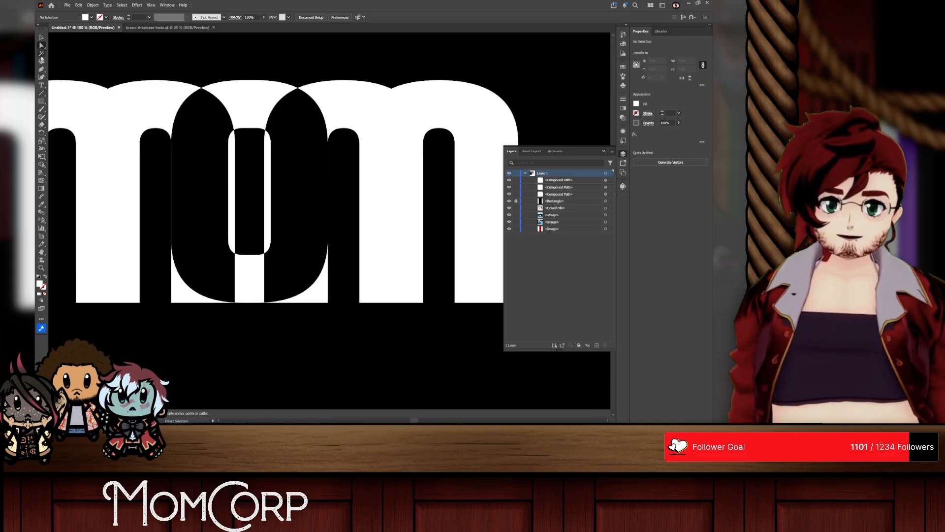
left_click(250, 134)
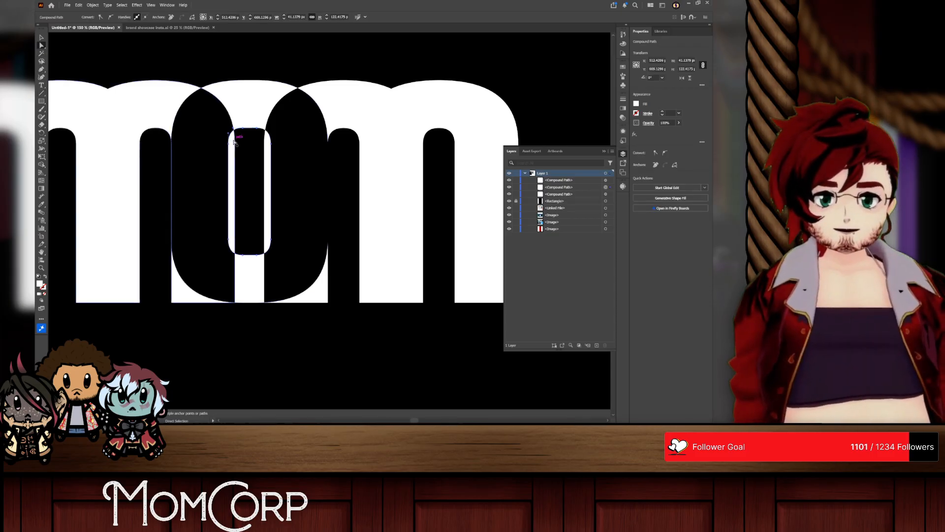
left_click(229, 240, "shift")
key("Right")
key("Right")
key("Right")
key("Right")
key("Right")
key("Right")
key("Right")
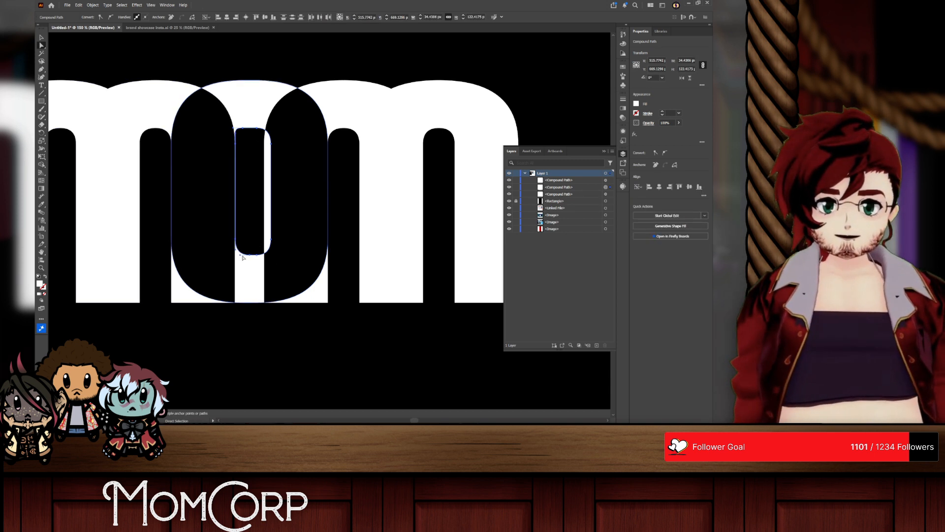
key("Right")
key("Right")
key("Right")
key("Right")
Step: Undo the latest nudges to the O's inner counter, keeping the O's outer edges aligned with the M stems
key("ctrl+z")
key("ctrl+z")
key("ctrl+z")
key("ctrl+z")
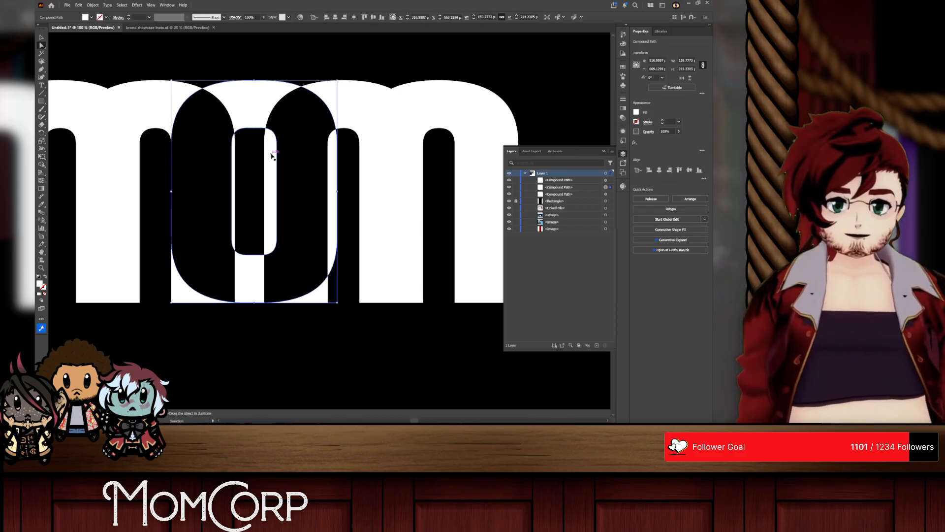
key("ctrl+z")
key("ctrl+z")
key("ctrl+z")
key("ctrl+z")
scroll(241, 136, "up", 2)
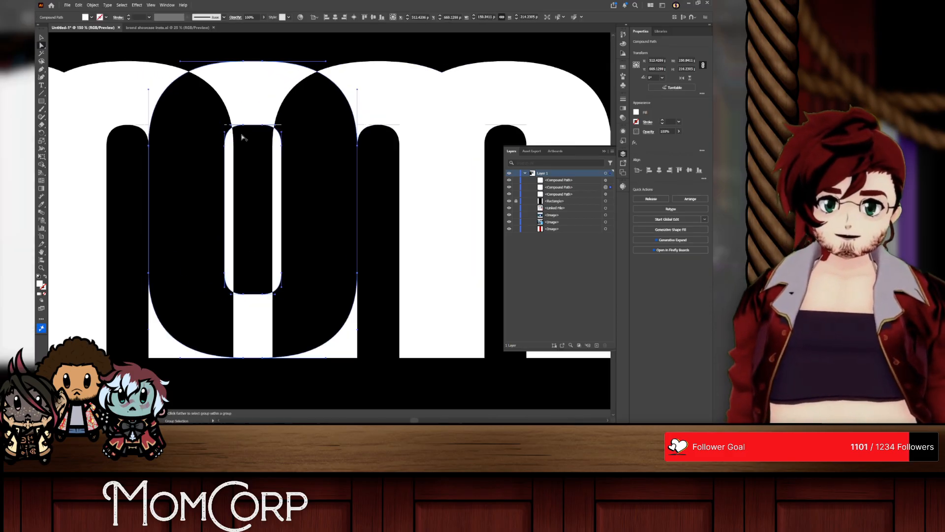
left_click(242, 127)
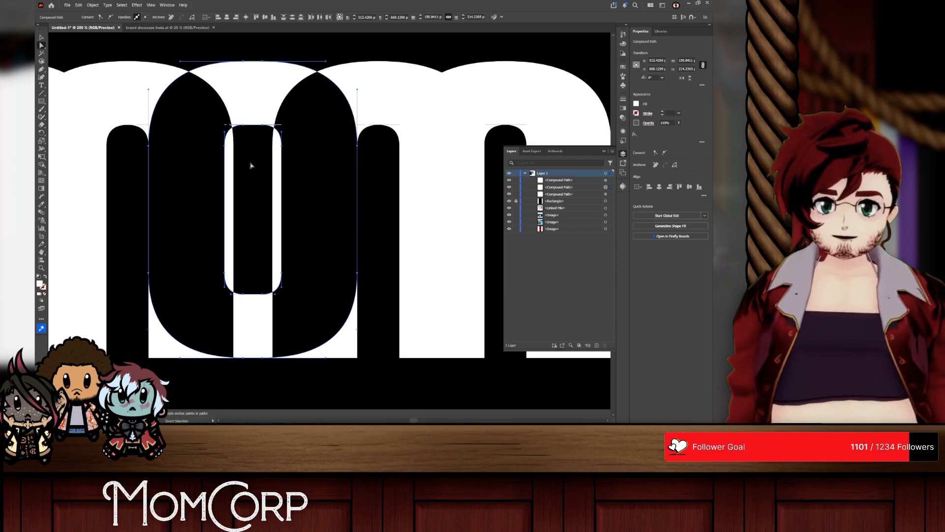
left_click(264, 129)
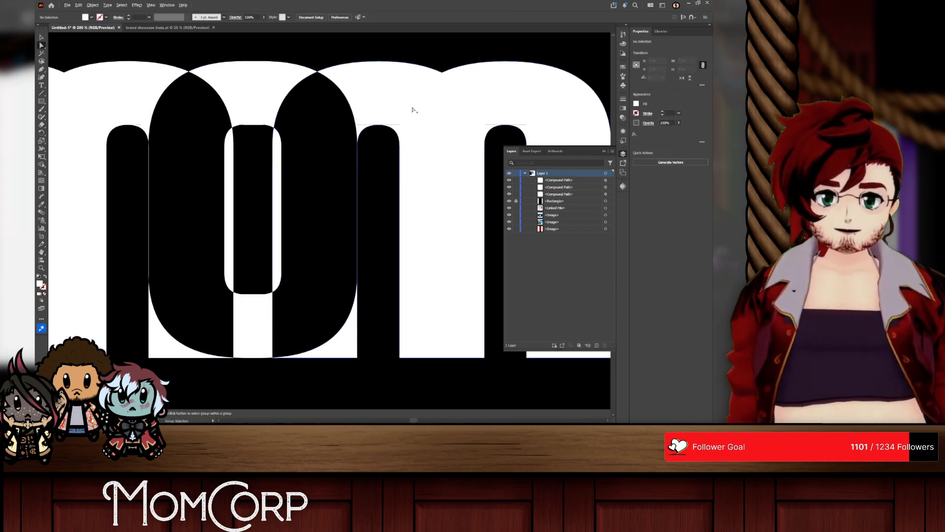
scroll(412, 110, "up", 4)
scroll(377, 134, "down", 4)
scroll(278, 179, "down", 1)
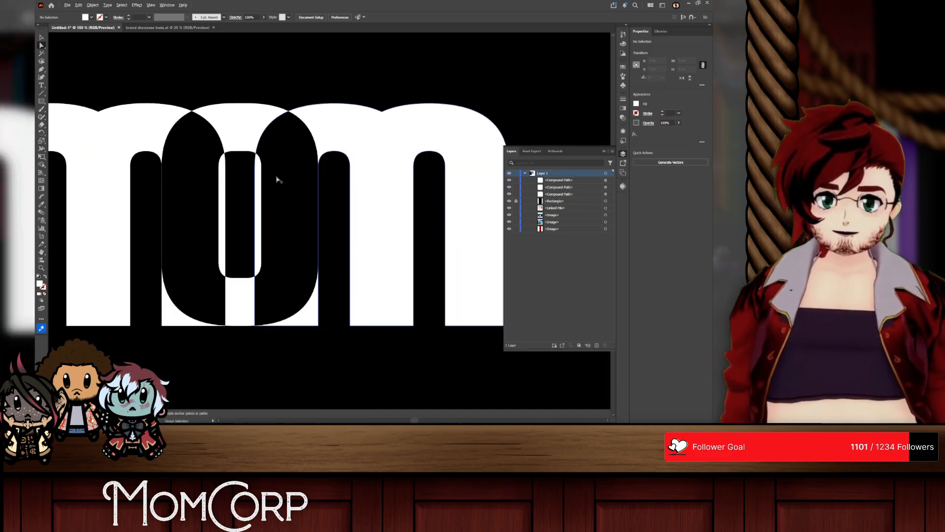
scroll(266, 178, "up", 1)
scroll(241, 179, "down", 1)
scroll(231, 179, "up", 1)
Step: Narrow the O's inner counter from both sides until its edges line up with the gap between the Ms
left_click(205, 181)
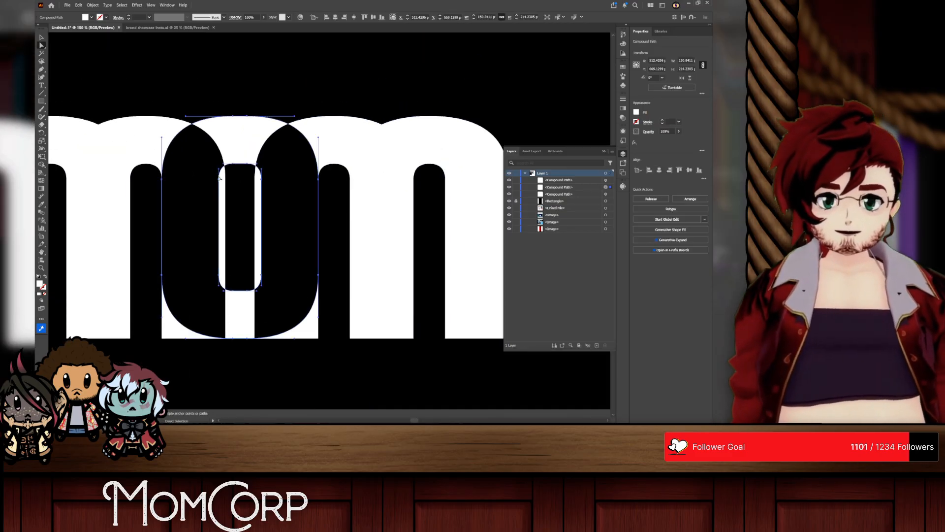
left_click(234, 166)
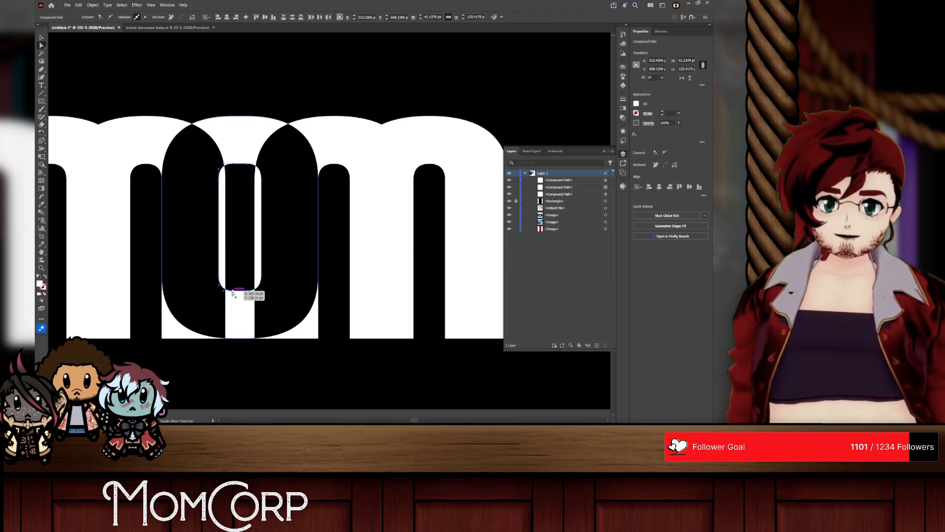
key("Right")
key("Right")
key("Right")
key("Right")
key("Right")
key("Right")
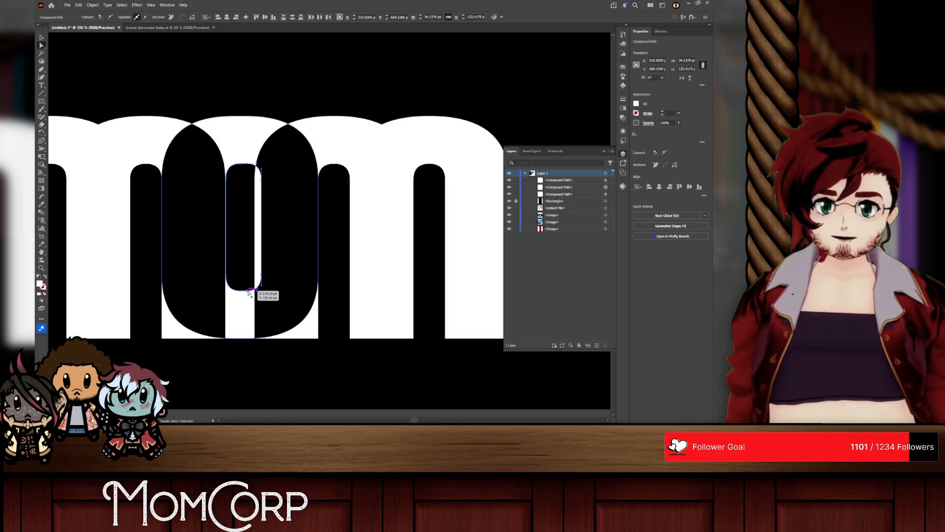
key("Left")
key("Left")
key("Left")
key("Left")
key("Left")
key("Left")
key("Left")
key("Left")
key("Left")
key("Left")
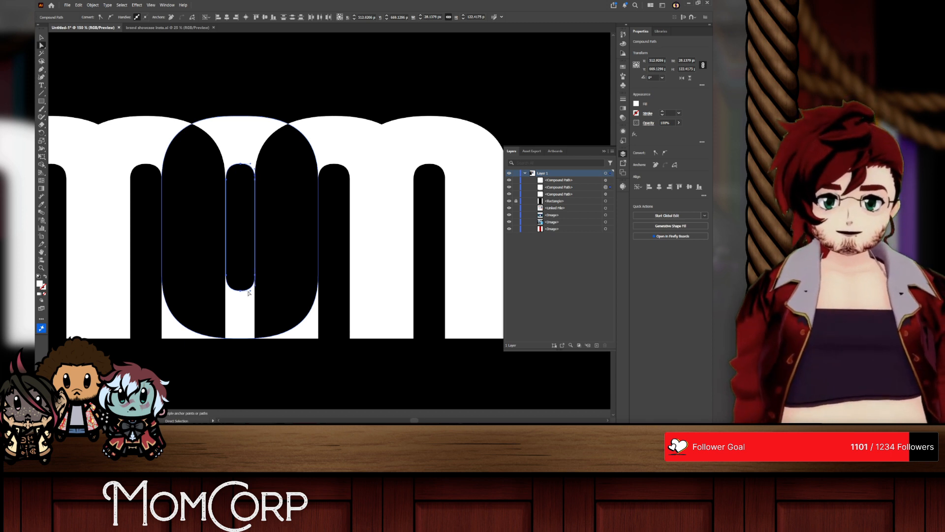
left_click(270, 80)
scroll(272, 117, "down", 1)
scroll(274, 217, "up", 2)
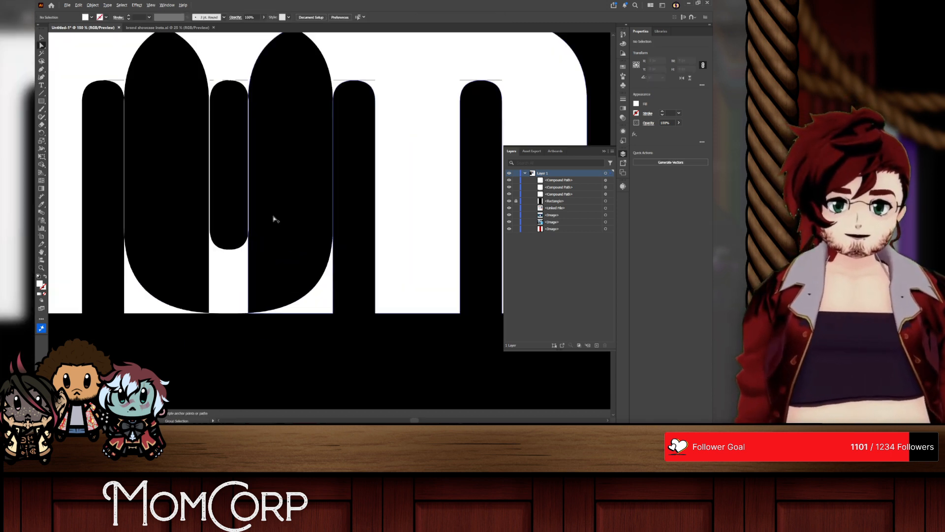
Step: Delete the O's inner counter so that only its solid outer shape overlaps the two Ms
scroll(275, 220, "down", 1)
left_click(242, 119)
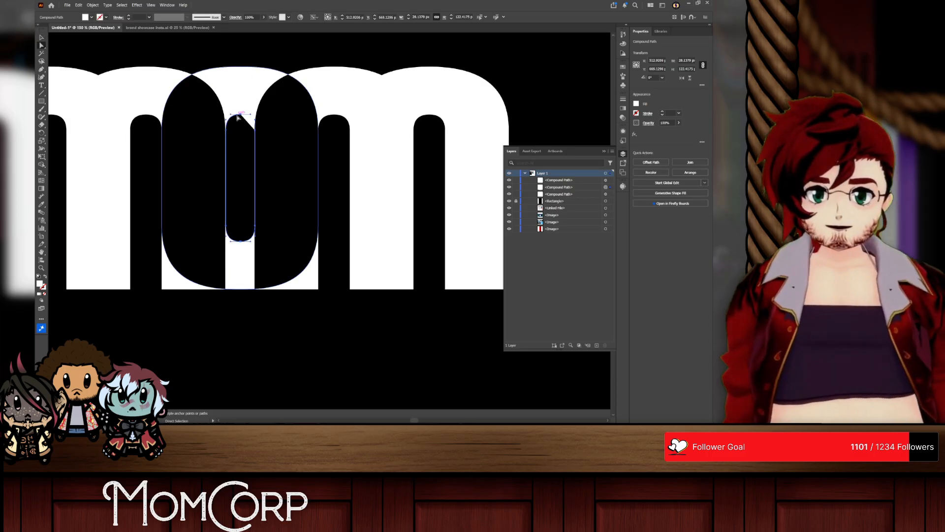
key("Delete")
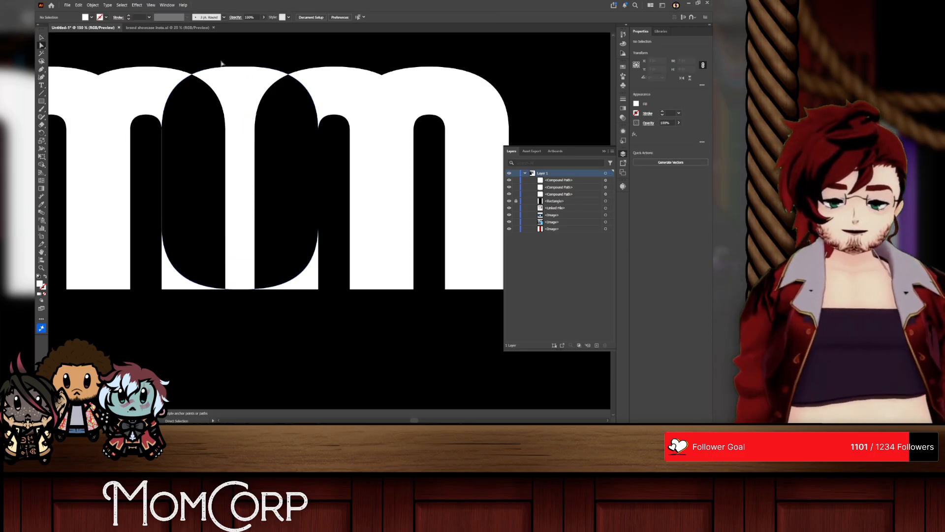
scroll(251, 128, "down", 1)
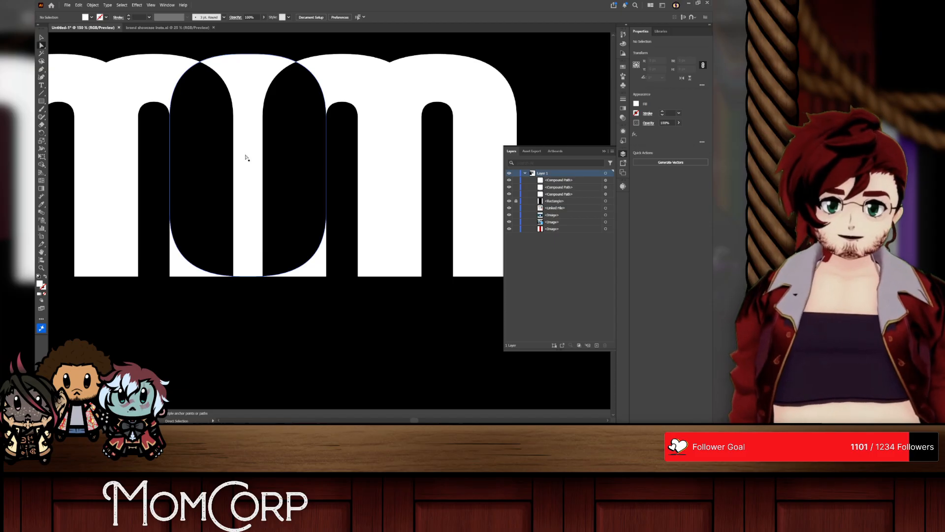
Step: Try shifting the two Ms slightly inward over the solid O, and undo the moves
scroll(246, 158, "up", 1)
left_click(357, 126)
key("v")
left_click_drag(368, 101, 356, 102)
left_click_drag(127, 87, 131, 87)
key("ctrl+z")
key("ctrl+z")
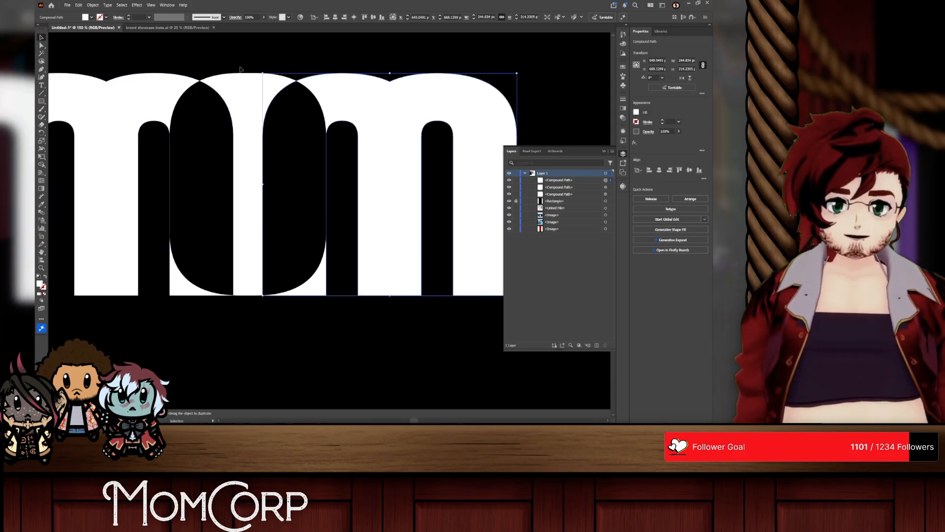
Step: Examine the whole overlapping MOM mark with the solid O, up close and at a reduced size
left_click(241, 69)
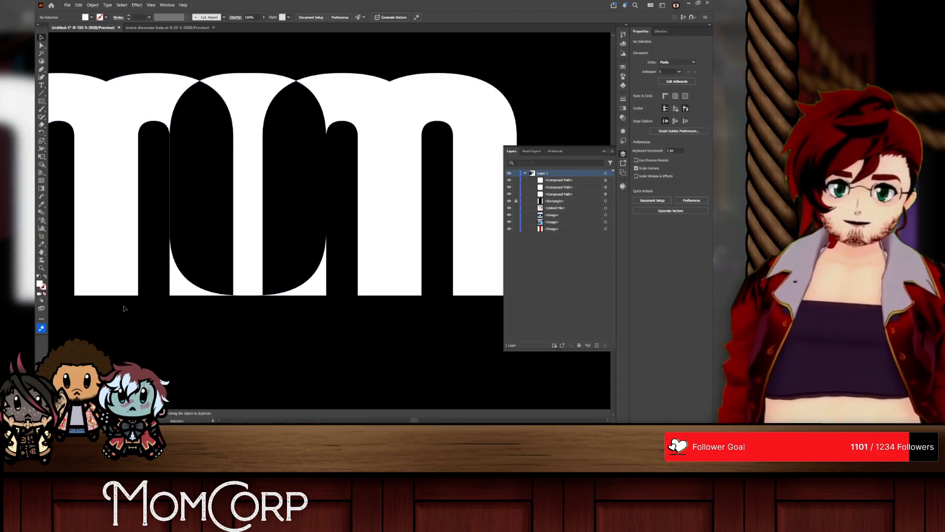
scroll(168, 293, "down", 1)
scroll(132, 237, "up", 1)
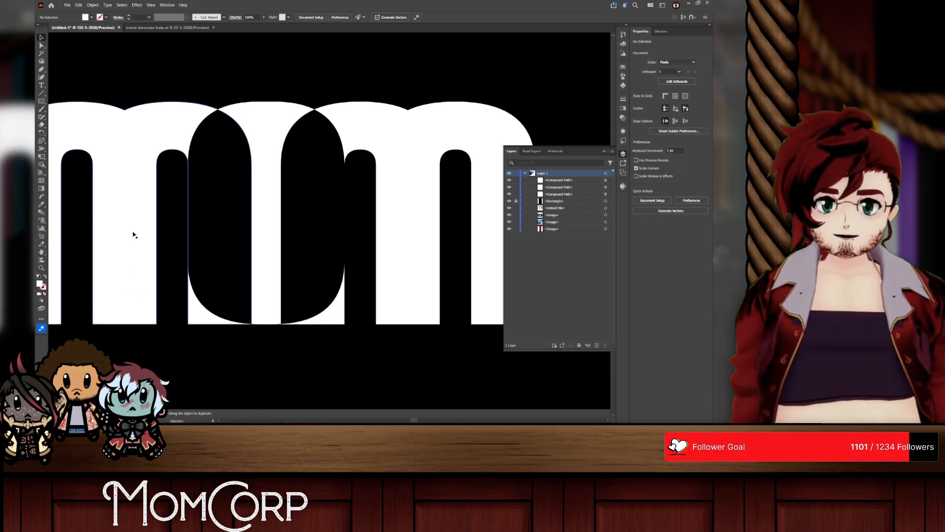
scroll(136, 231, "down", 1)
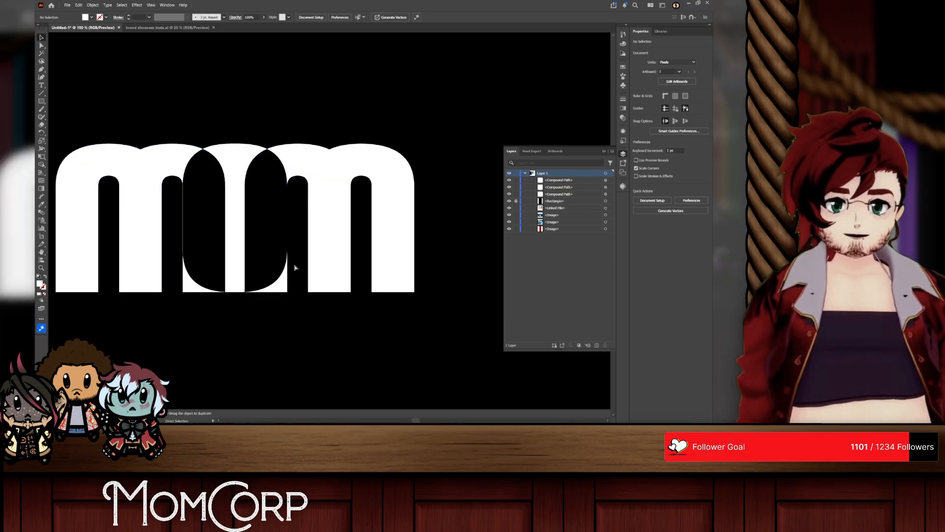
left_click(240, 148)
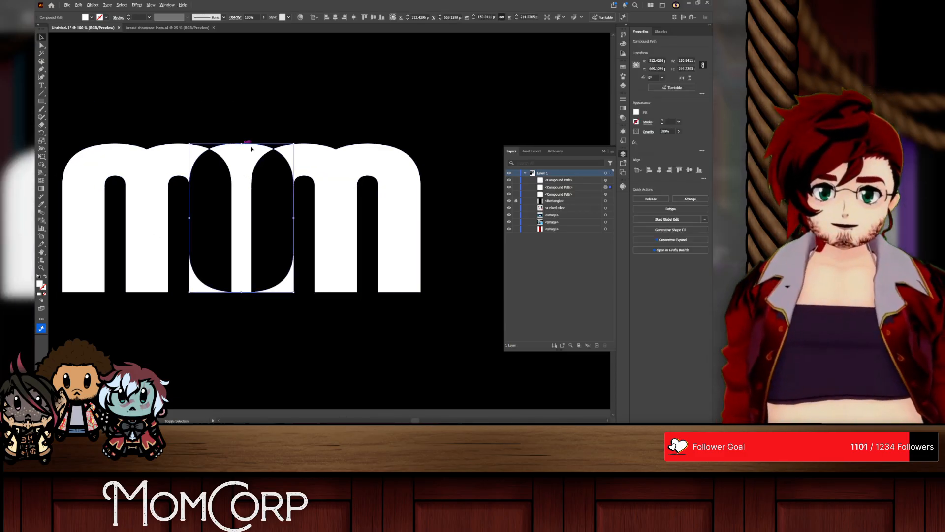
key("ctrl+shift+a")
scroll(316, 212, "down", 2)
scroll(275, 216, "up", 2)
scroll(276, 216, "down", 1)
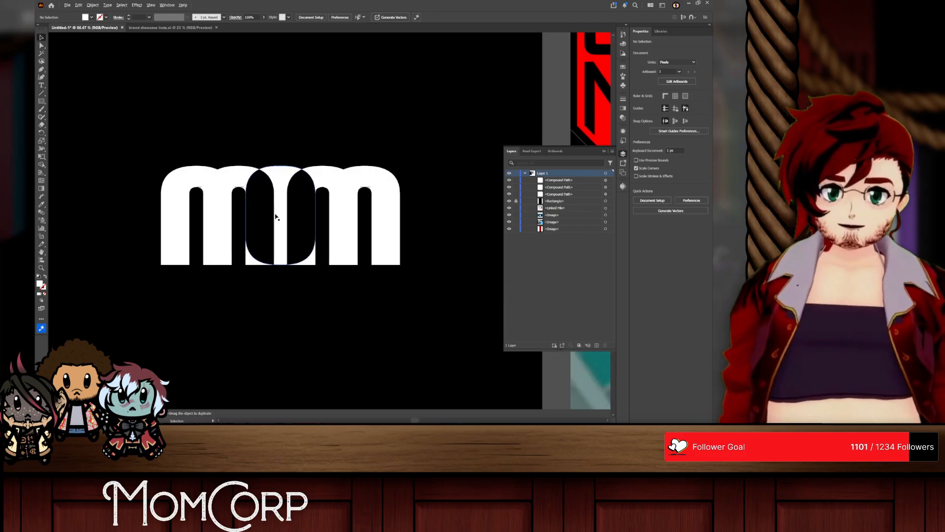
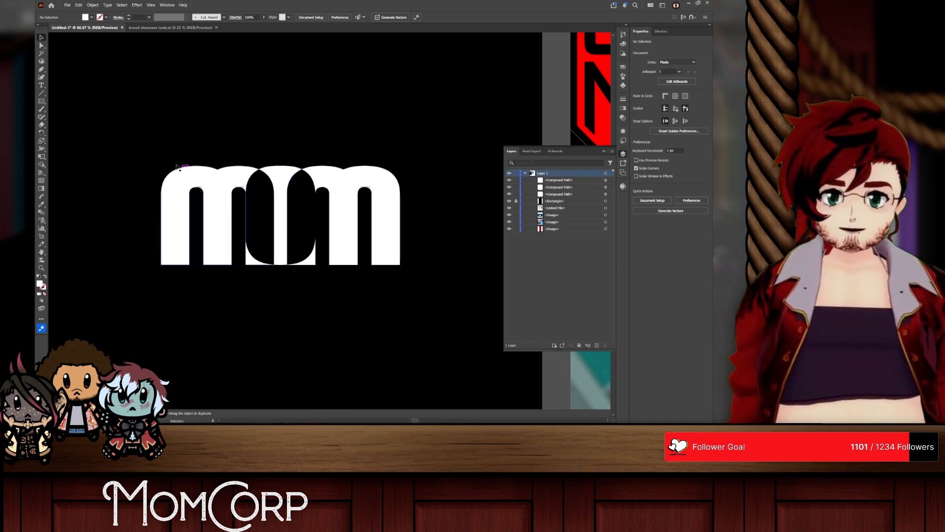
Step: Try merging the regions of the solid O's two halves separately with Shape Builder, and undo the merges
left_click_drag(481, 344, 393, 316)
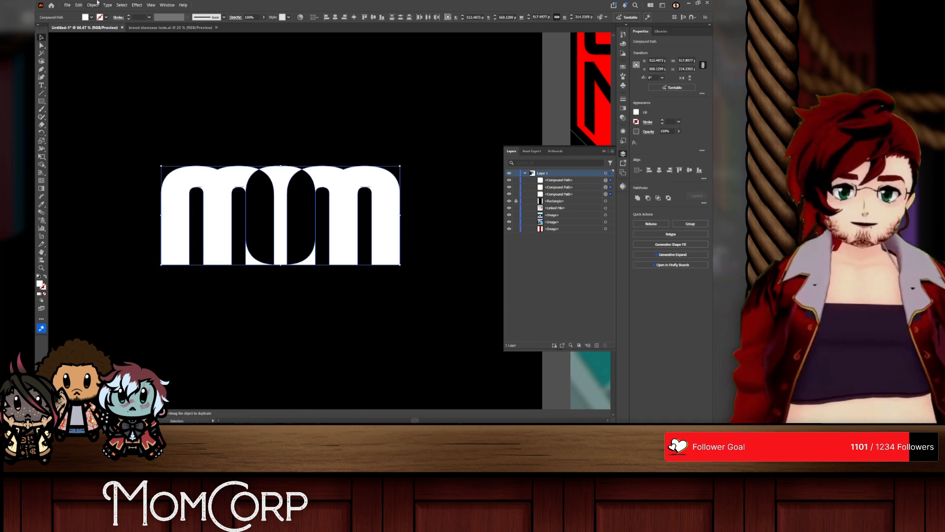
left_click(90, 5)
left_click(106, 94)
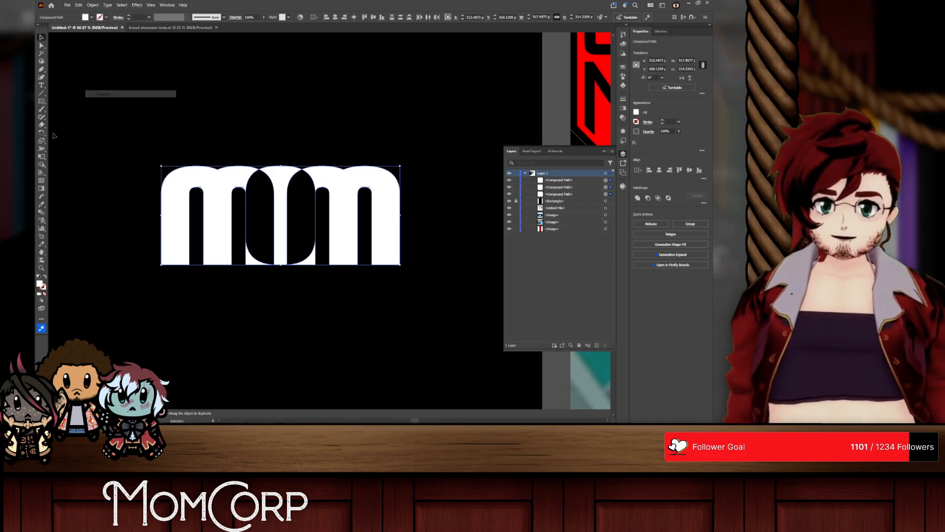
left_click(41, 165)
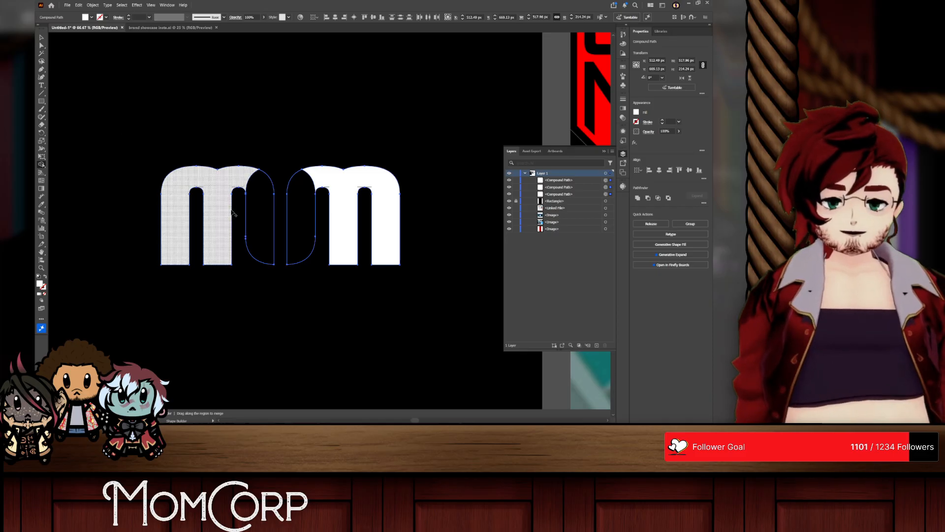
left_click(262, 224)
left_click(299, 221)
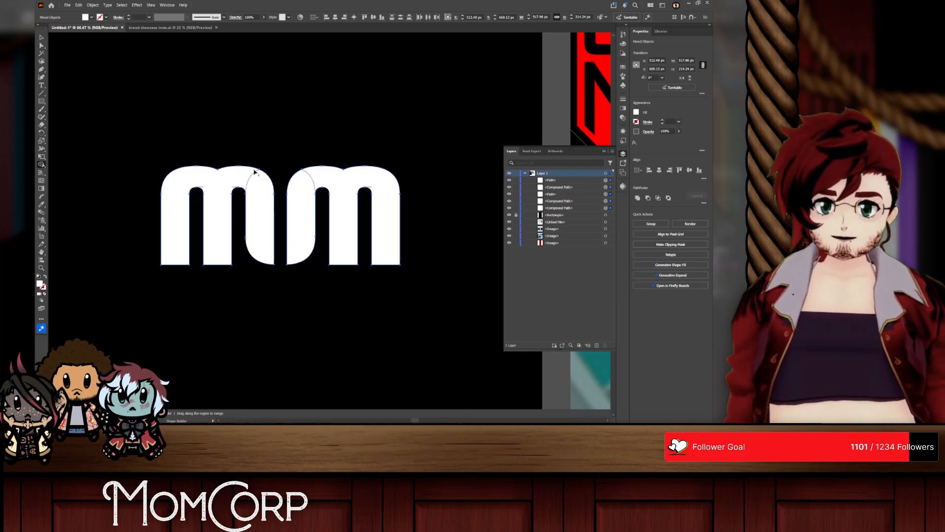
left_click(237, 78)
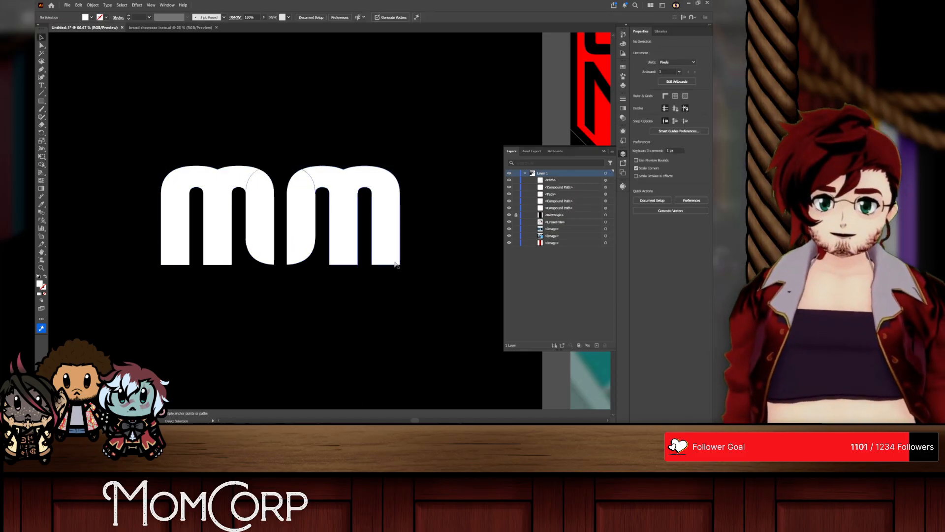
key("ctrl+z")
key("ctrl+z")
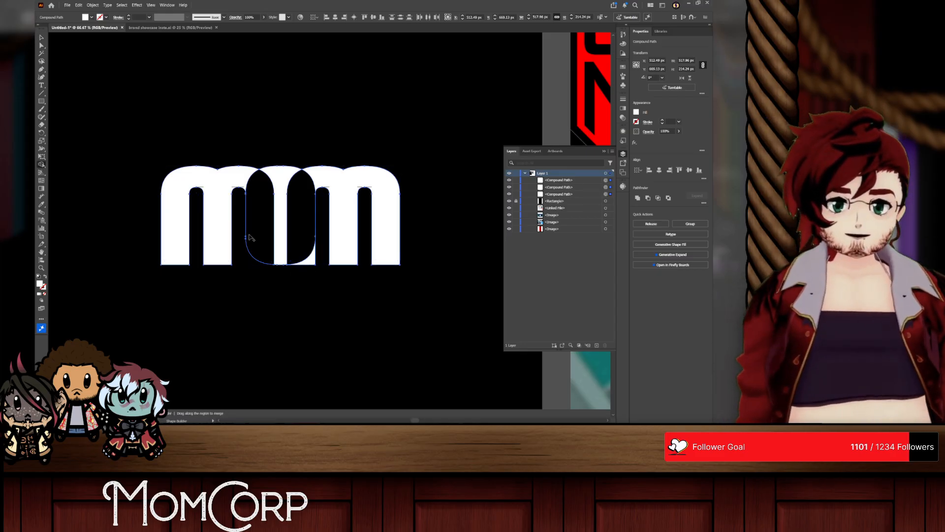
Step: Try uniting the solid O's regions into one shape with Shape Builder, then undo it together with the deletion of the O's counter
mouse_move(311, 264)
left_mouse_down()
mouse_move(281, 205)
mouse_move(265, 225)
left_mouse_up()
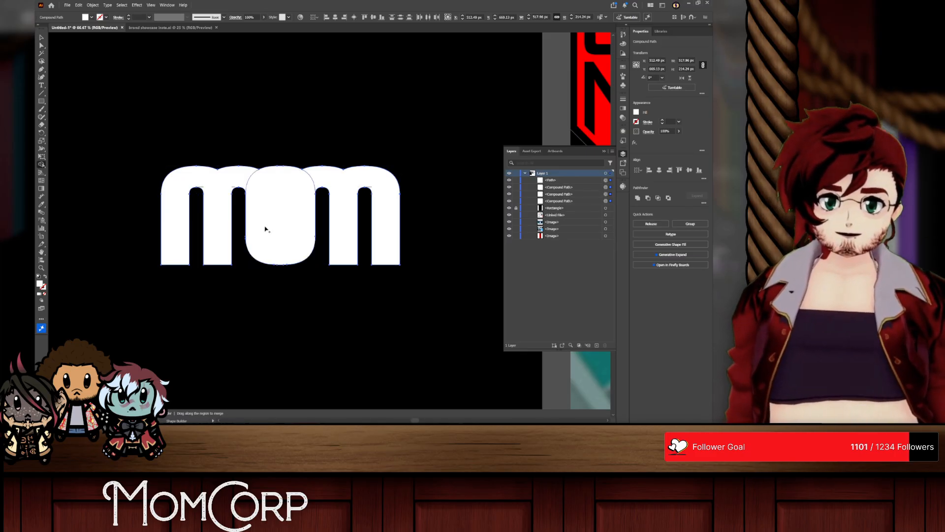
left_click(42, 38)
left_click(373, 297)
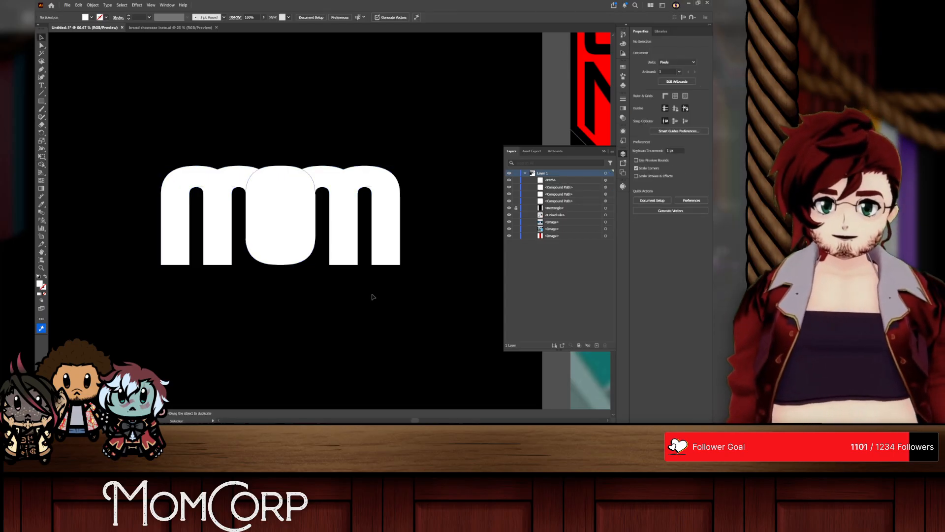
scroll(354, 322, "down", 3)
scroll(354, 333, "up", 3)
key("ctrl+z")
key("ctrl+z")
key("ctrl+z")
key("ctrl+z")
key("ctrl+z")
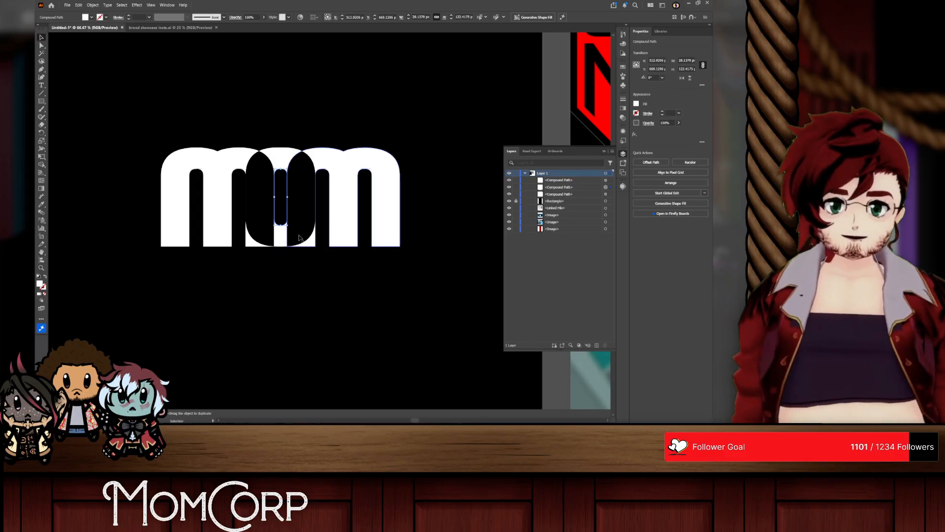
Step: Merge the O's overlapping regions around its counter into one solid white ring with Shape Builder
key("ctrl+a")
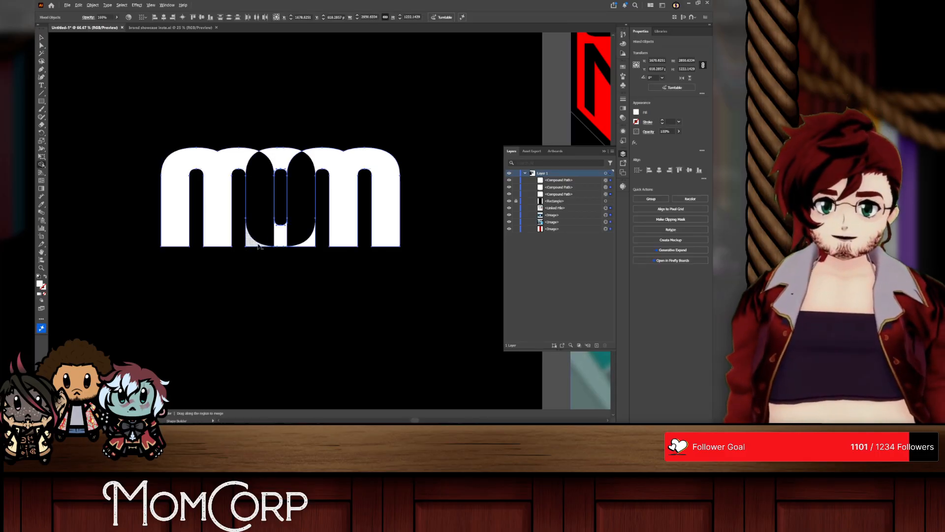
key("v")
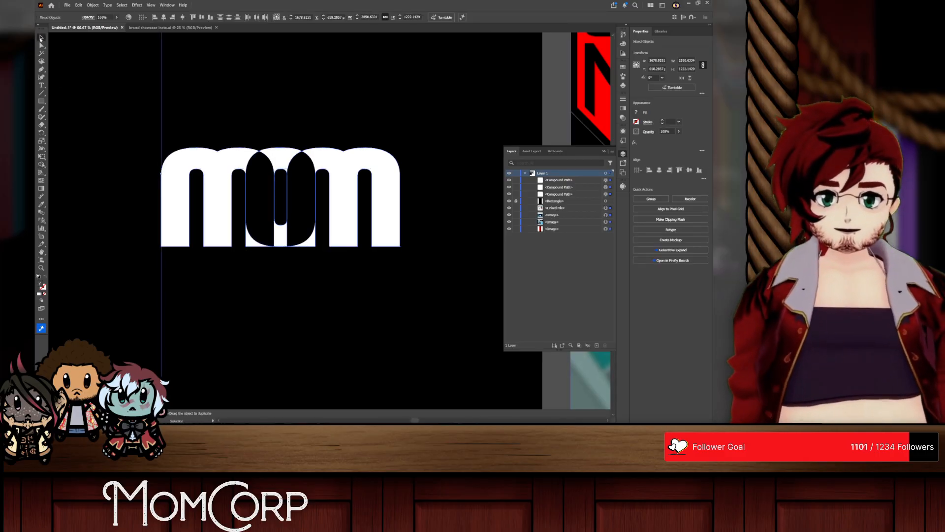
left_click(426, 175)
left_click_drag(407, 148, 123, 272)
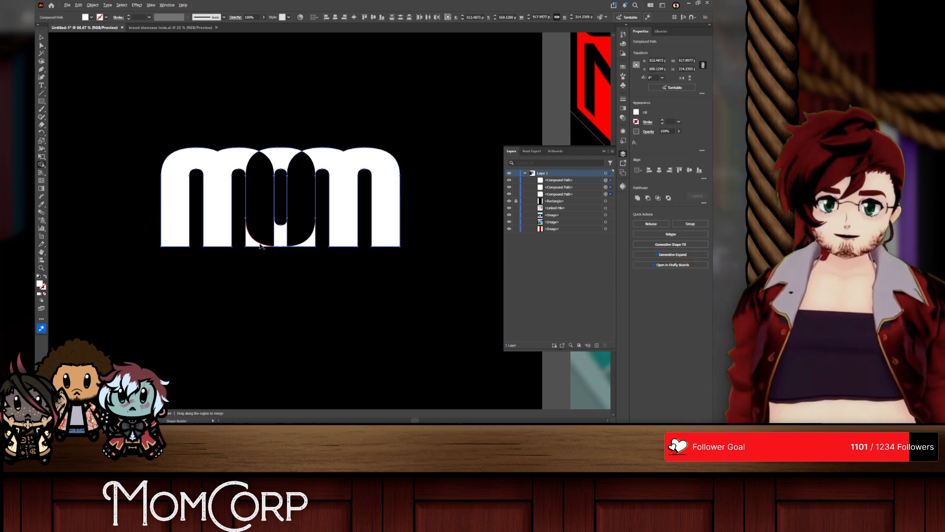
mouse_move(292, 250)
left_mouse_down()
mouse_move(300, 225)
mouse_move(266, 230)
left_mouse_up()
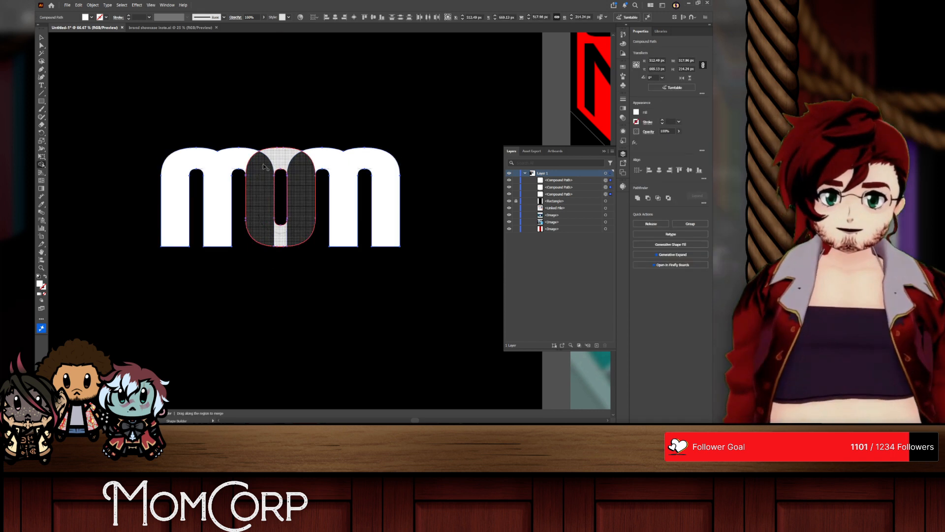
left_click_drag(264, 167, 268, 170)
left_click(42, 38)
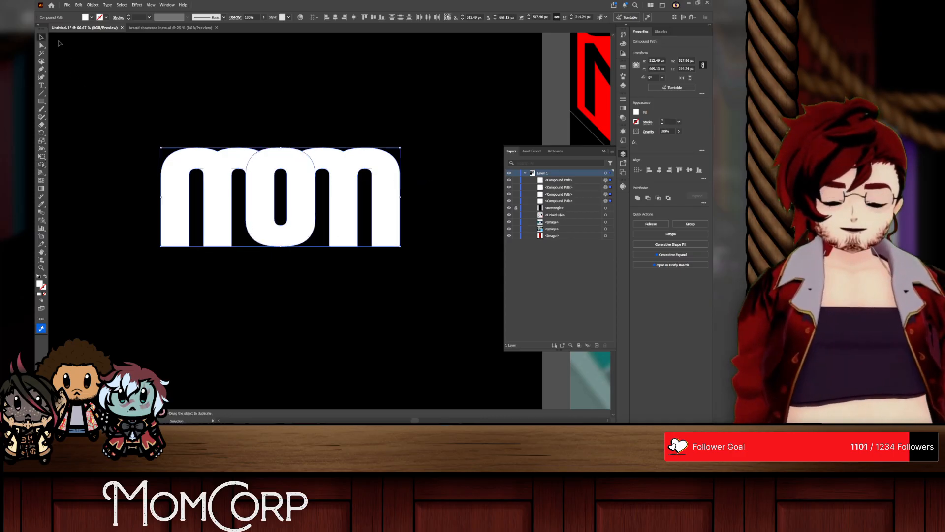
left_click(360, 256)
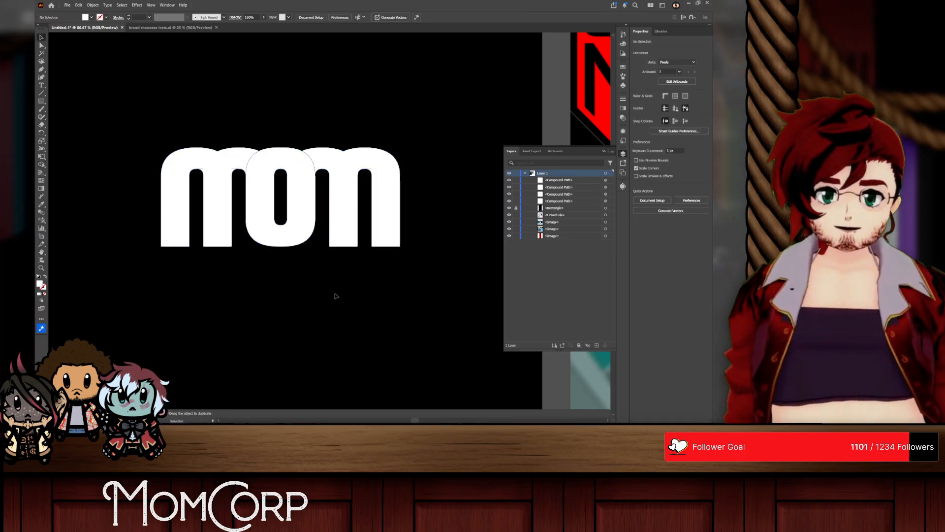
Step: Unite the white O ring and both Ms into one continuous shape with Shape Builder
scroll(269, 216, "up", 1)
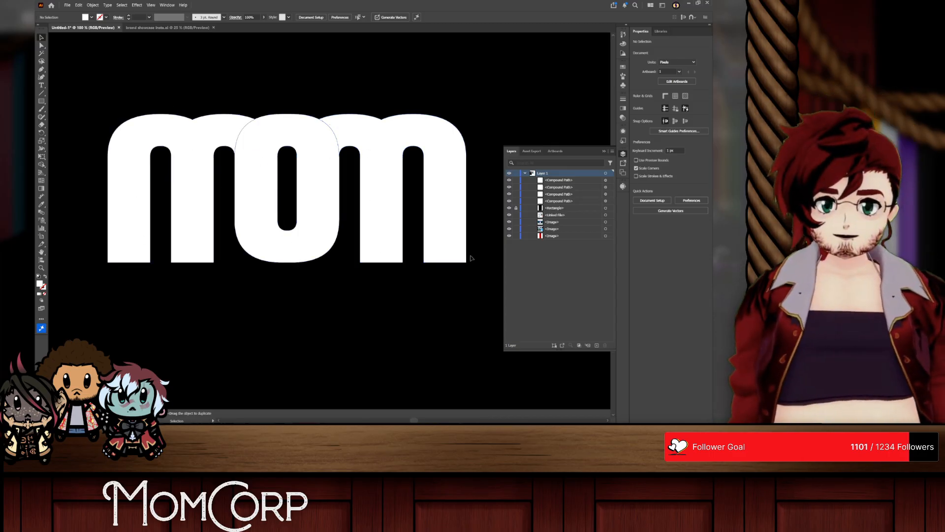
key("ctrl+Tab")
key("ctrl+Tab")
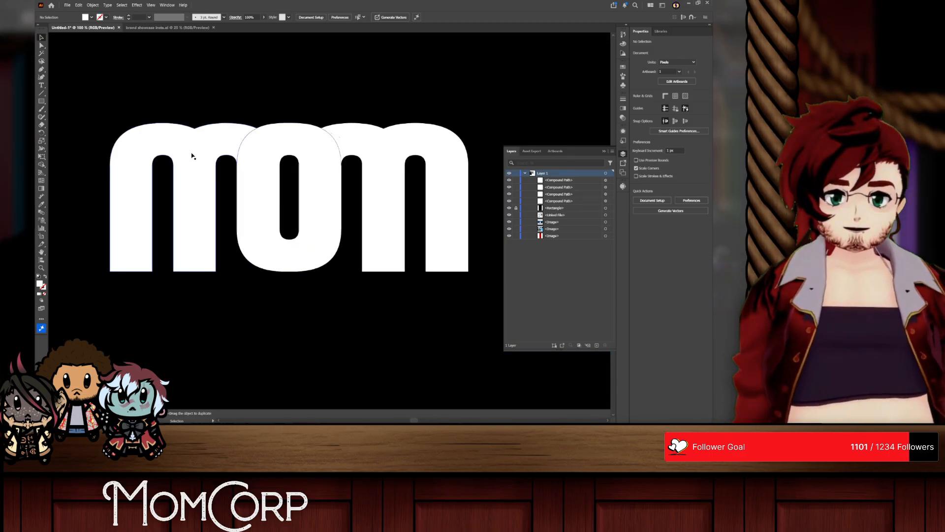
left_click_drag(194, 154, 261, 161)
key("ctrl+z")
left_click(256, 149, "shift")
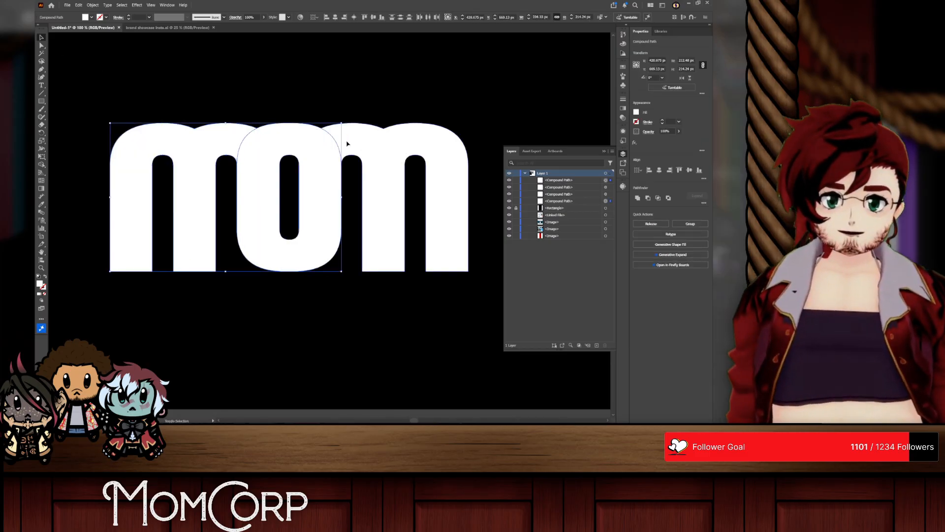
left_click(41, 164)
left_click_drag(148, 143, 377, 138)
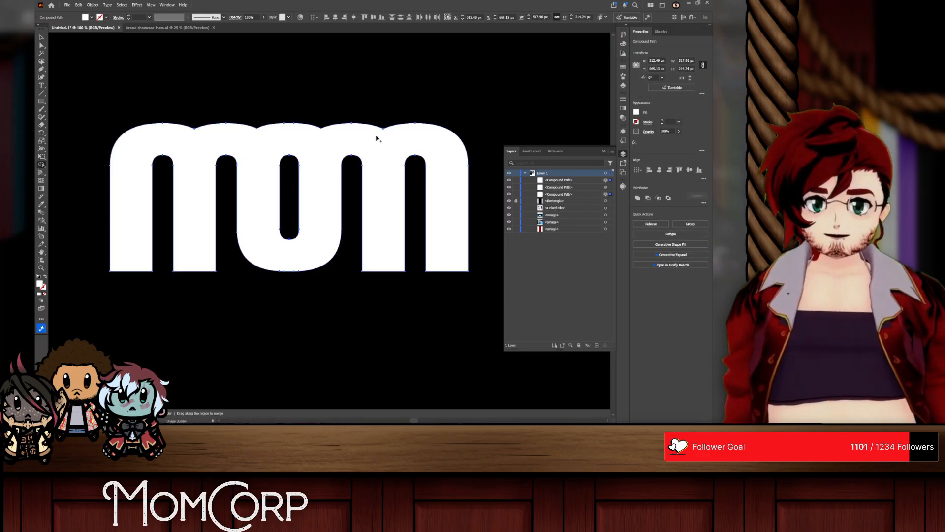
left_click(43, 39)
left_click(165, 94)
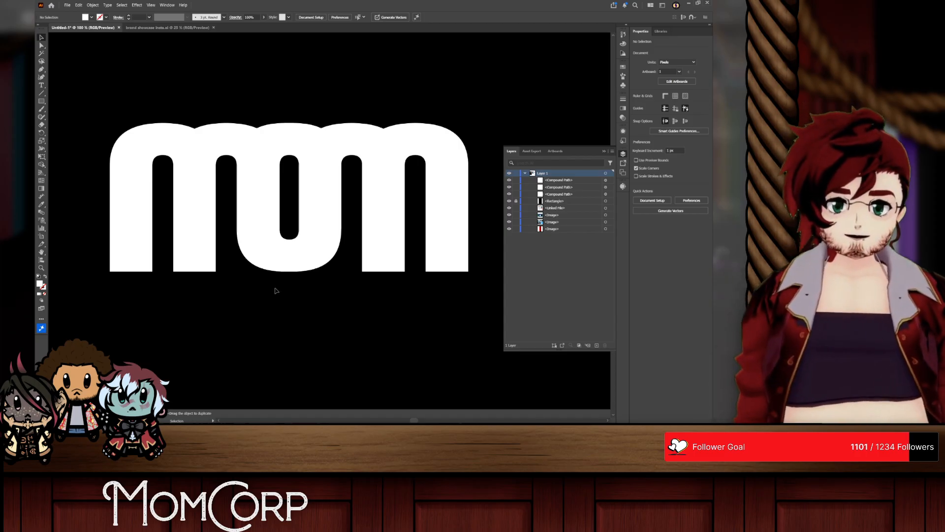
Step: Lower the bottom anchor points of the O and its counter by about 60 px so the O extends beneath the Ms
key("a")
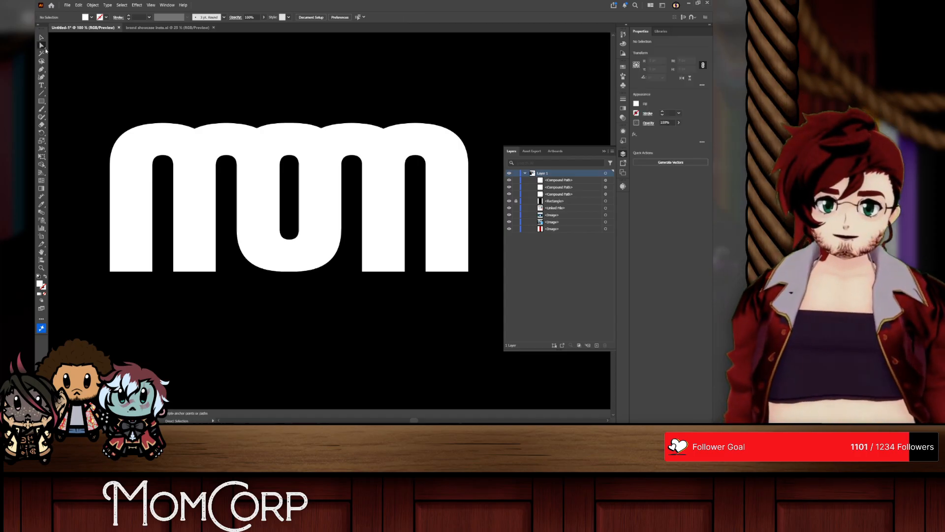
left_click_drag(357, 284, 356, 285)
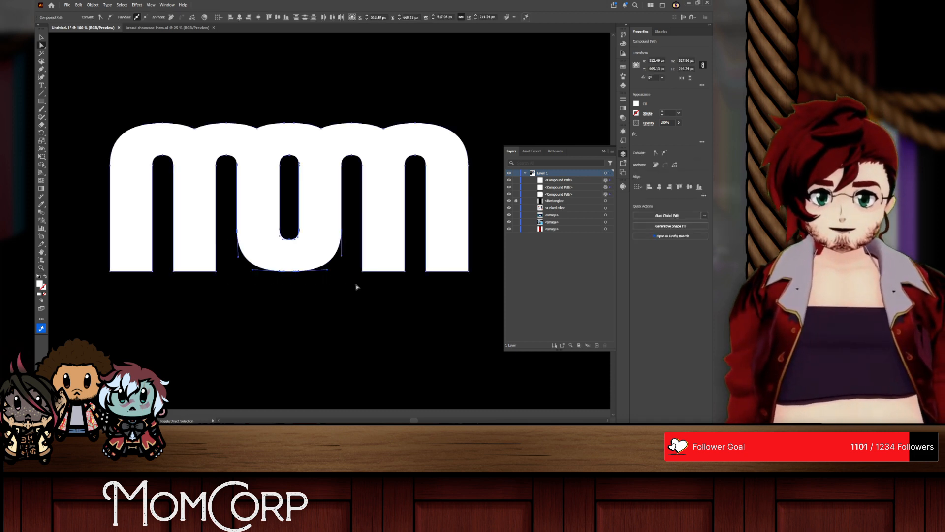
key("shift+Down")
key("shift+Down")
key("shift+Down")
key("shift+Down")
key("shift+Down")
key("shift+Down")
left_click(375, 305)
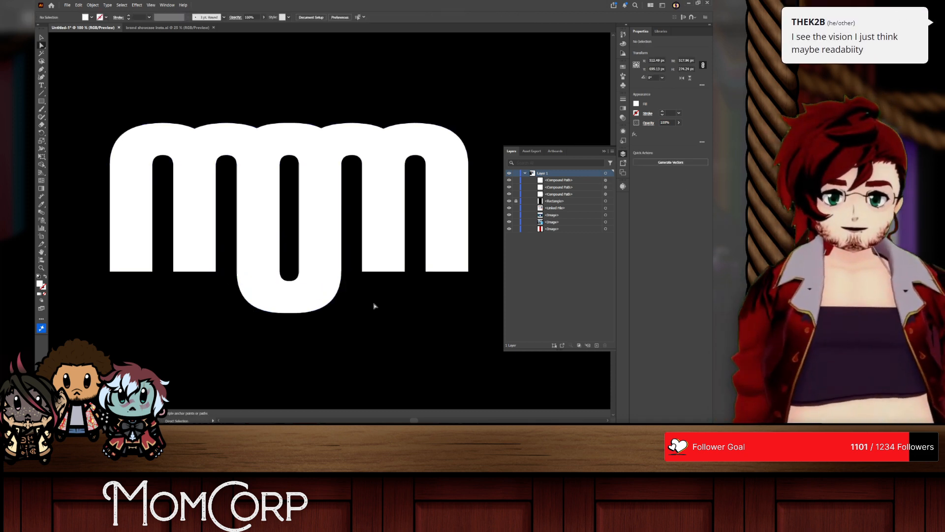
Step: Delete the stray path fragments left over from the merge, and move the united MOM shape back to the middle of the artboard
scroll(376, 306, "down", 1)
scroll(380, 285, "up", 1)
scroll(342, 284, "right", 3)
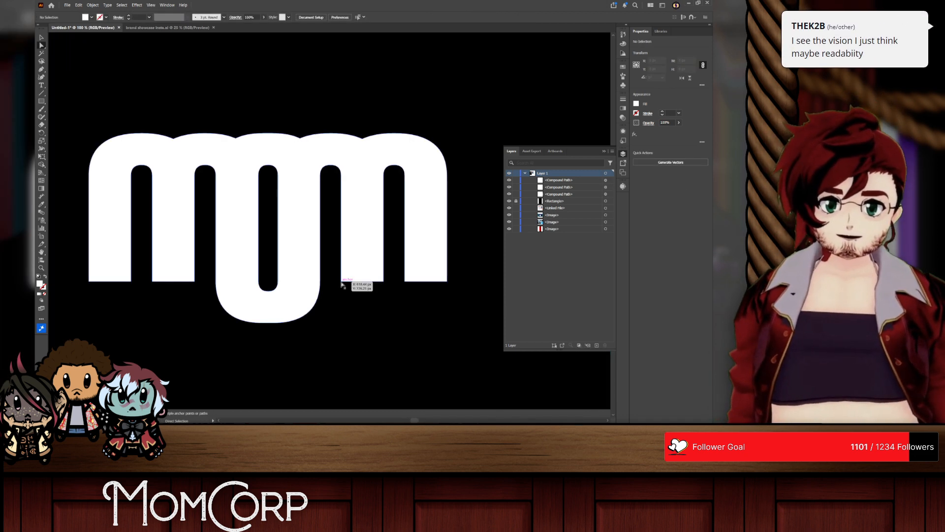
scroll(342, 284, "left", 4)
scroll(367, 307, "down", 2)
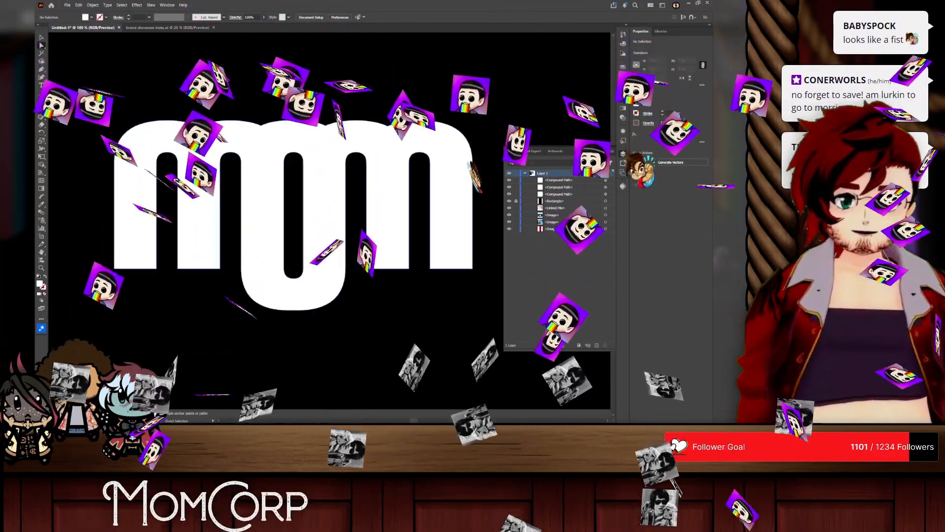
left_click_drag(264, 146, 306, 310)
left_click_drag(213, 166, 333, 218)
key("Delete")
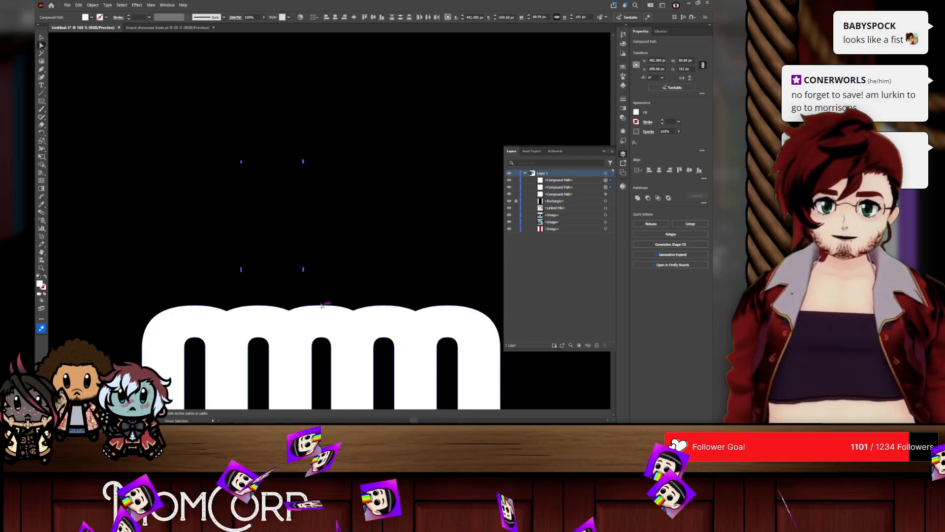
left_click_drag(187, 95, 347, 290)
key("Delete")
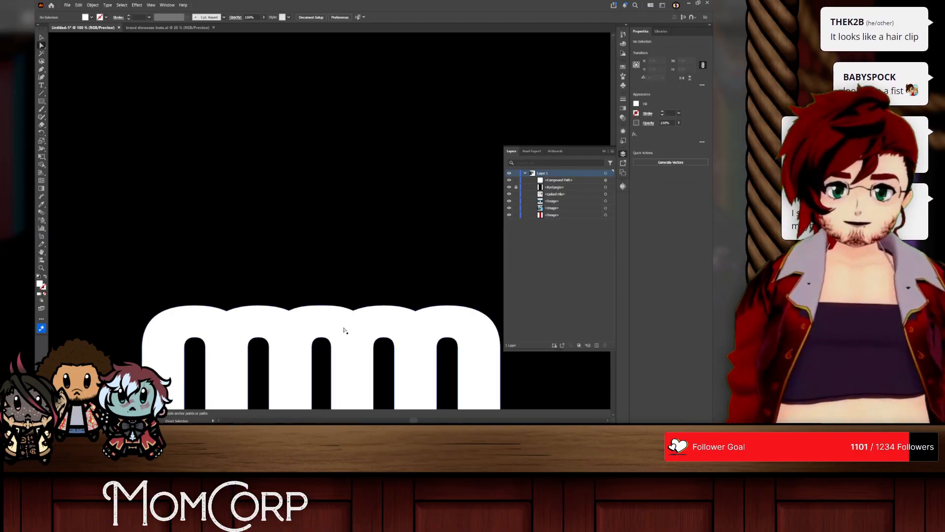
left_click_drag(345, 330, 320, 156)
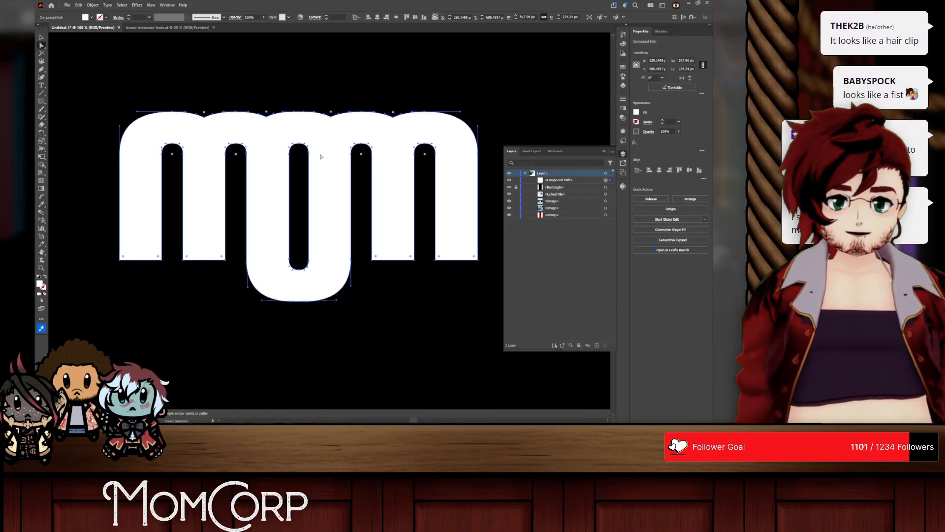
Step: Delete the entire united MOM shape, leaving the black artboard empty
scroll(320, 196, "down", 1)
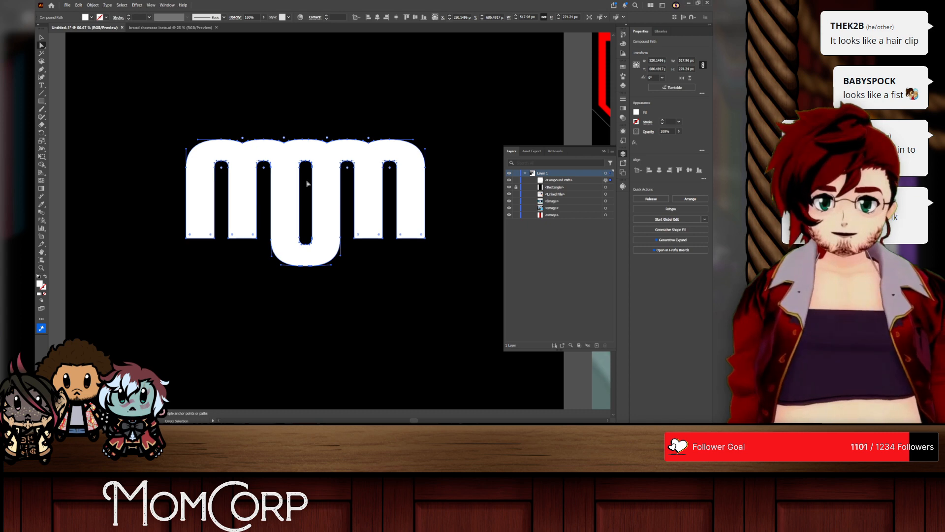
left_click(353, 257)
scroll(356, 257, "up", 1)
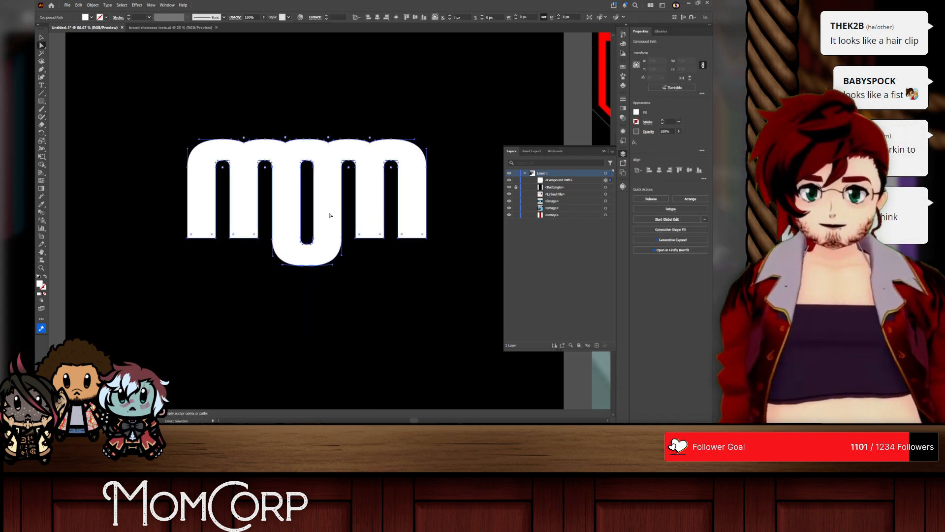
left_click(343, 222)
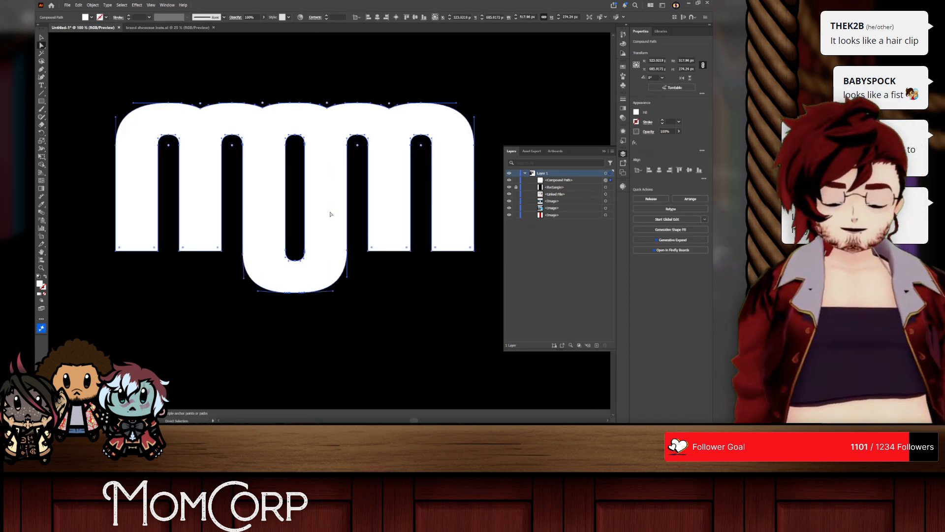
left_click(41, 37)
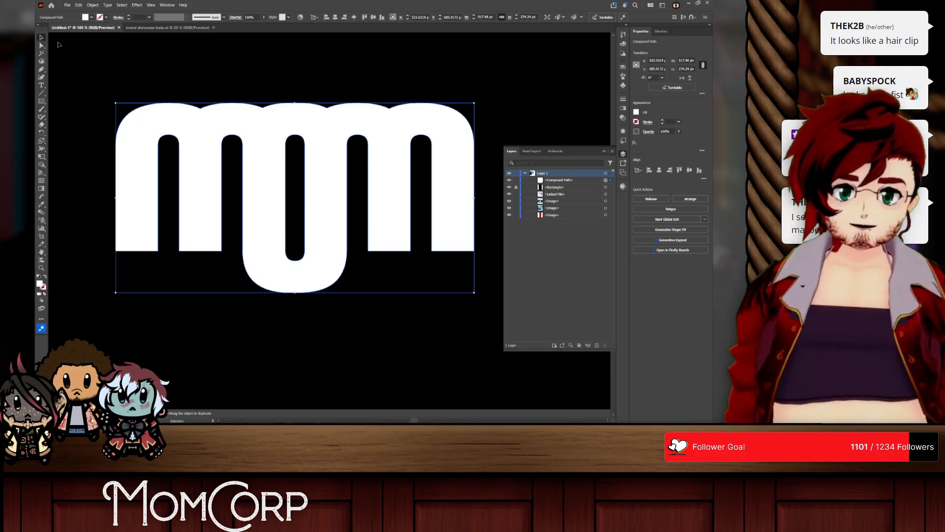
key("Delete")
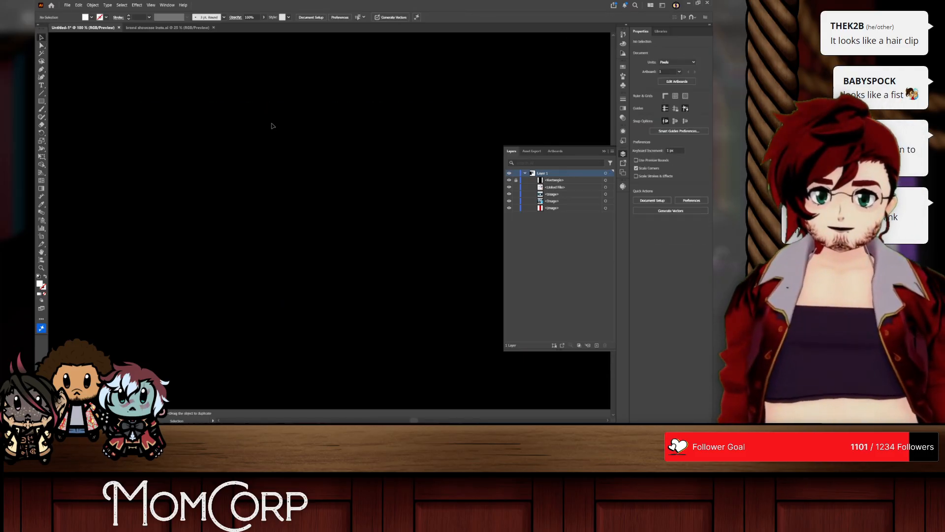
Step: Add a line of placeholder text on the black artboard, fill it white, and move it horizontally towards the artboard's left edge
left_click(41, 85)
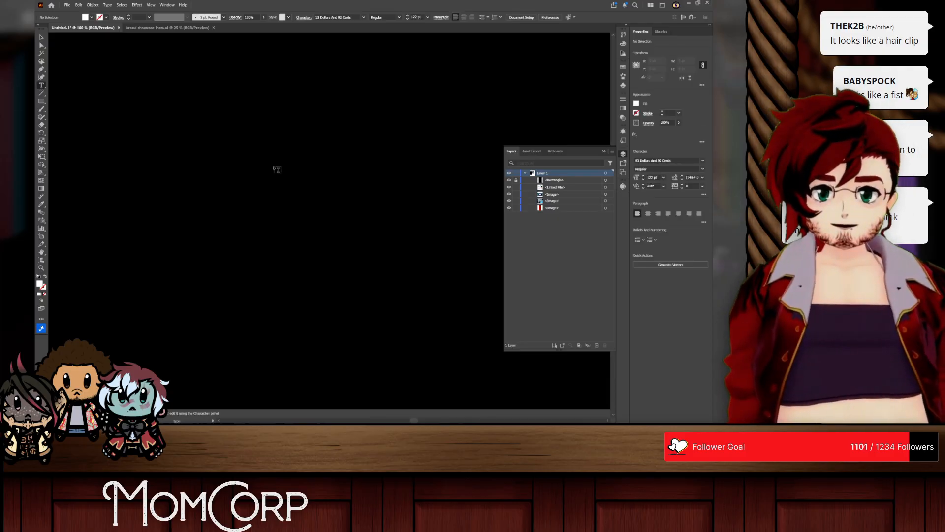
left_click(274, 169)
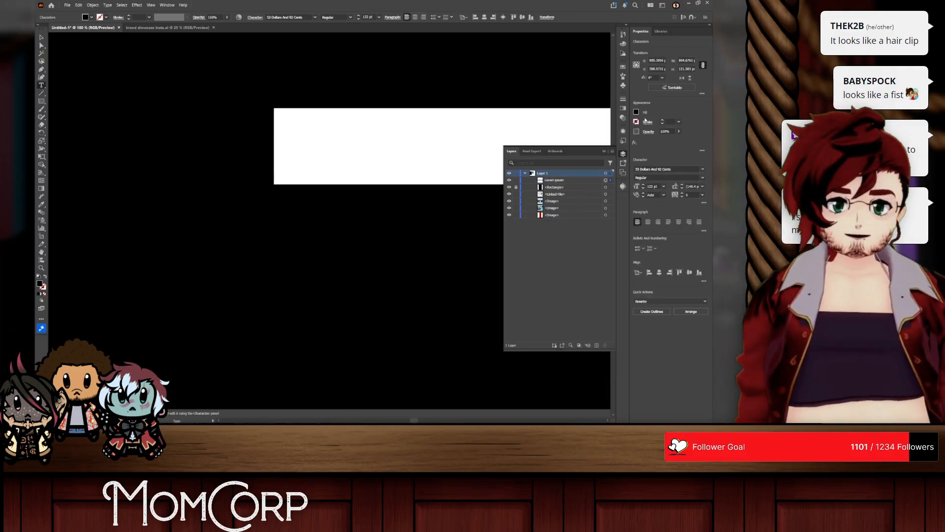
left_click(635, 111)
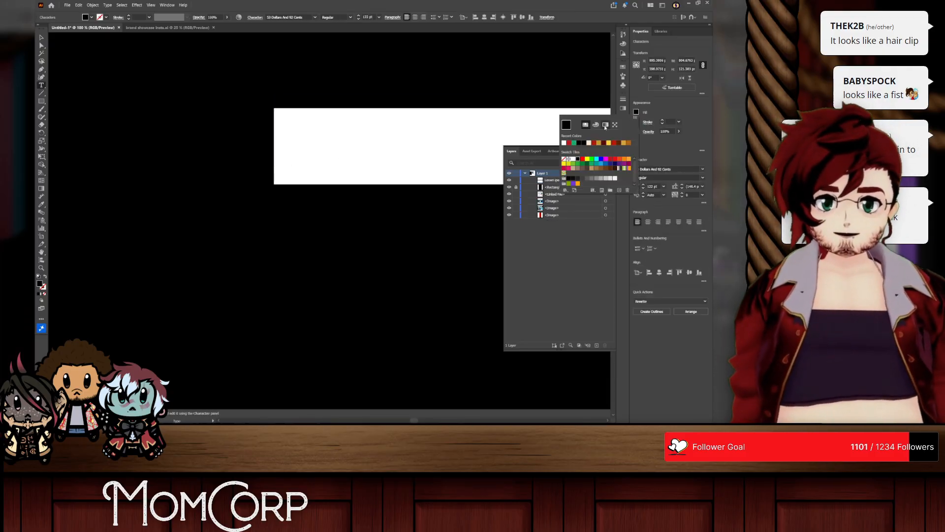
left_click(572, 159)
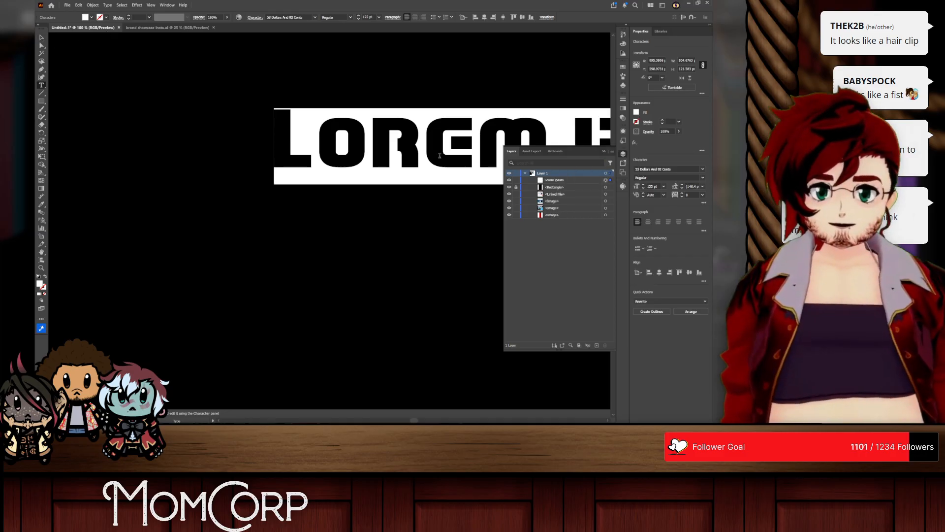
key("Escape")
left_click_drag(366, 141, 204, 142)
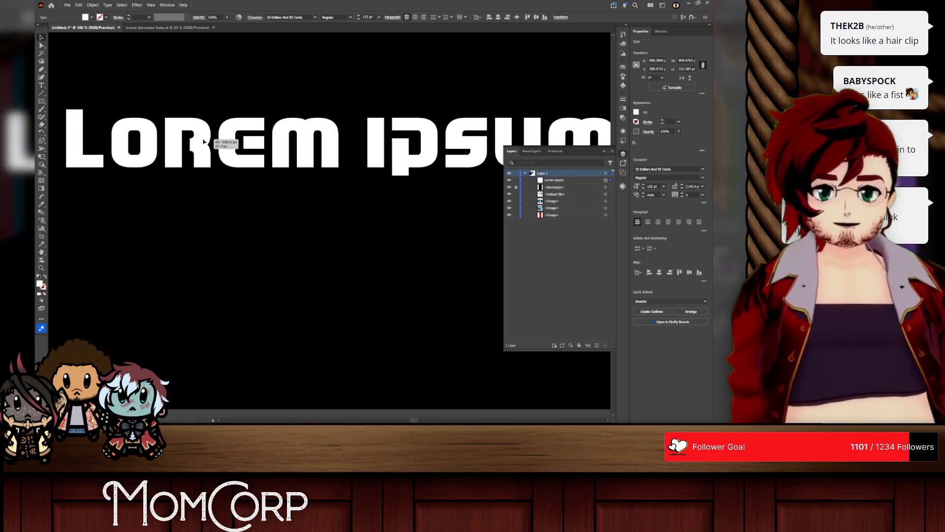
Step: Replace the placeholder text with "MOM"
double_click(287, 143)
key("ctrl+a")
type("MOM")
Step: Preview alternative fonts on the whole MOM text, and delete the text from the artboard
key("ctrl+a")
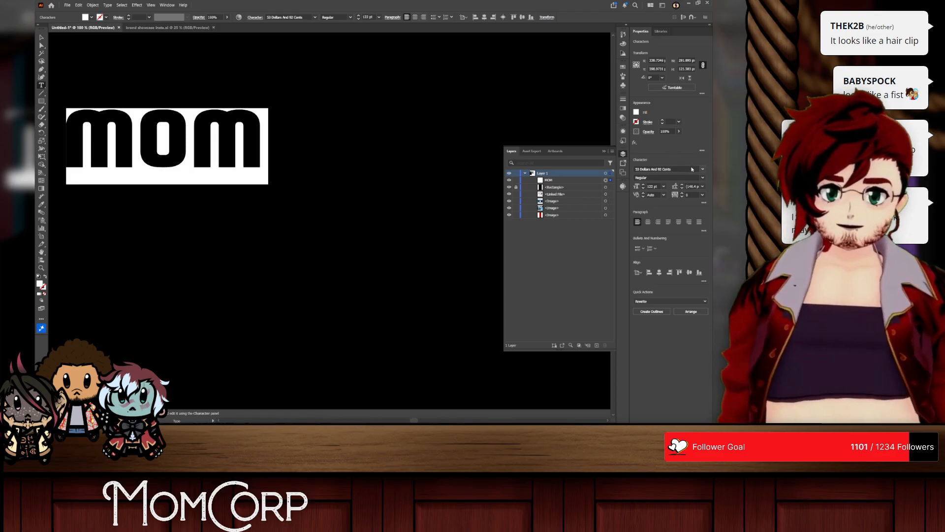
left_click(702, 169)
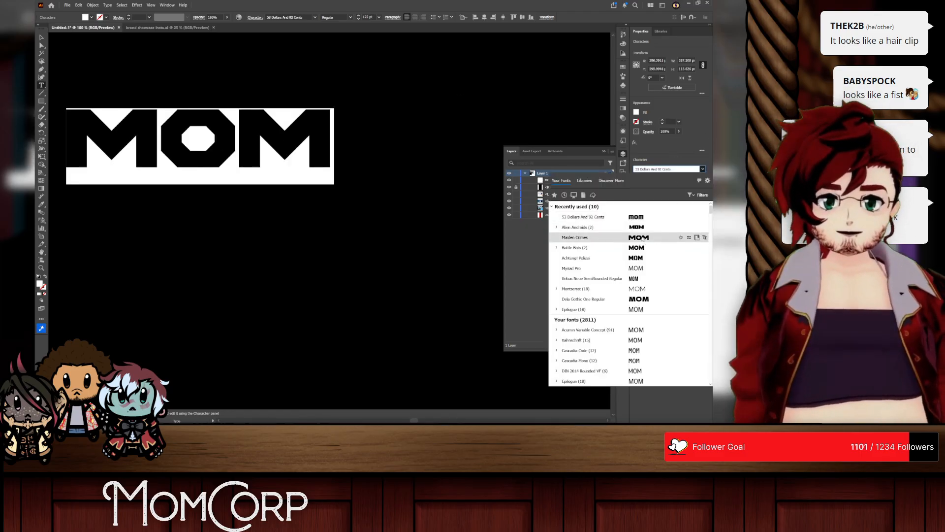
scroll(640, 288, "down", 6)
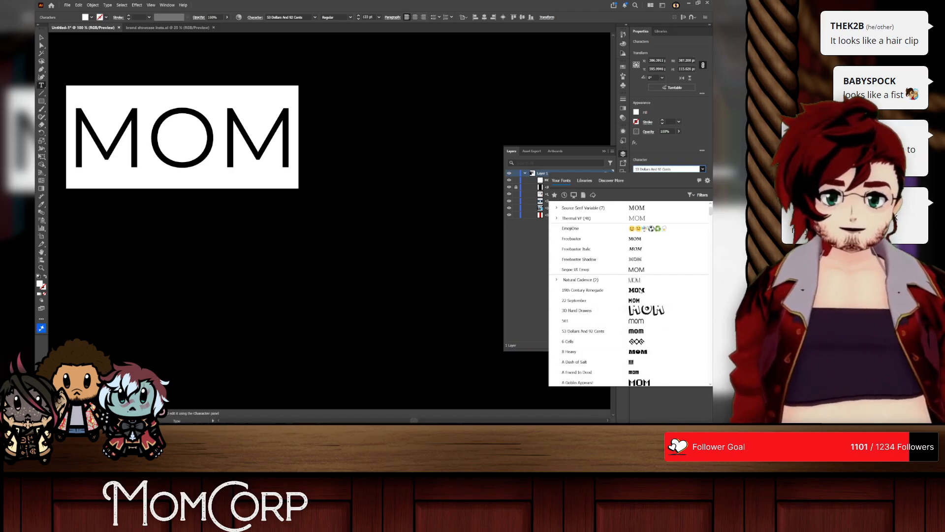
scroll(640, 301, "down", 3)
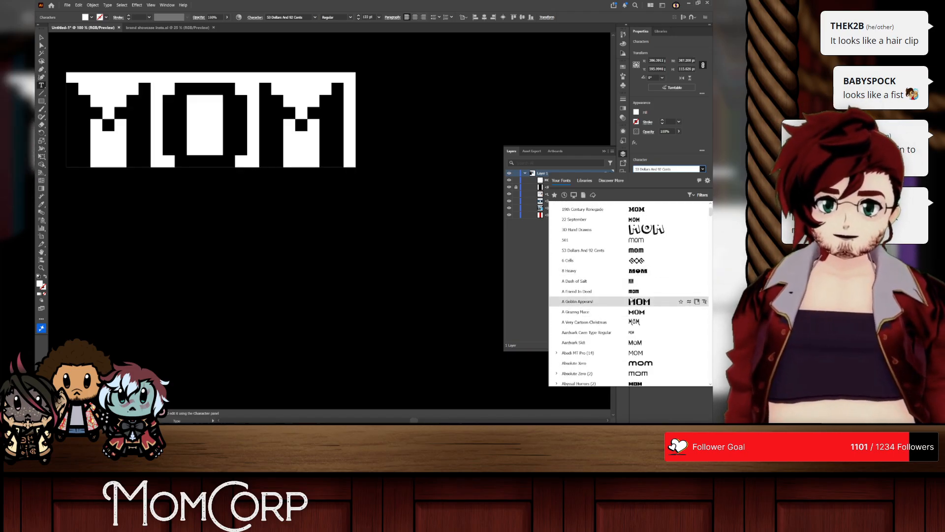
scroll(633, 295, "down", 4)
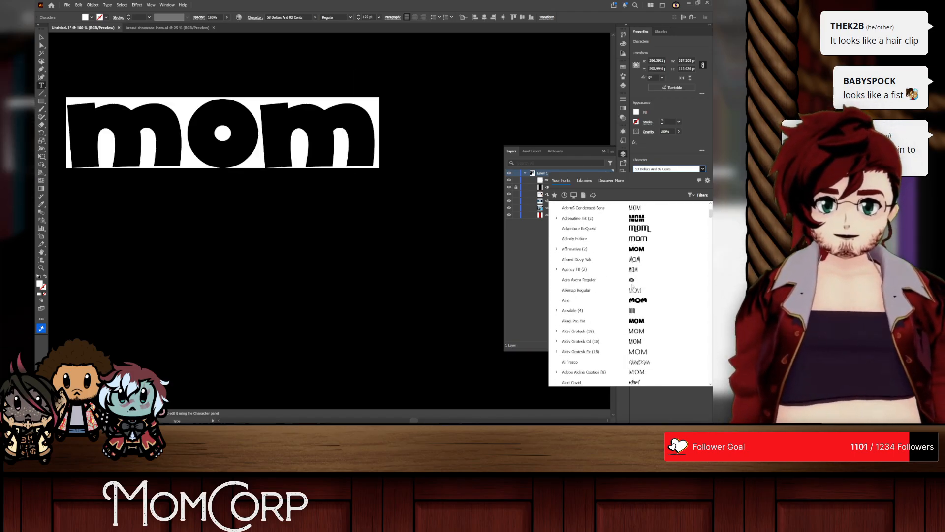
scroll(632, 286, "down", 5)
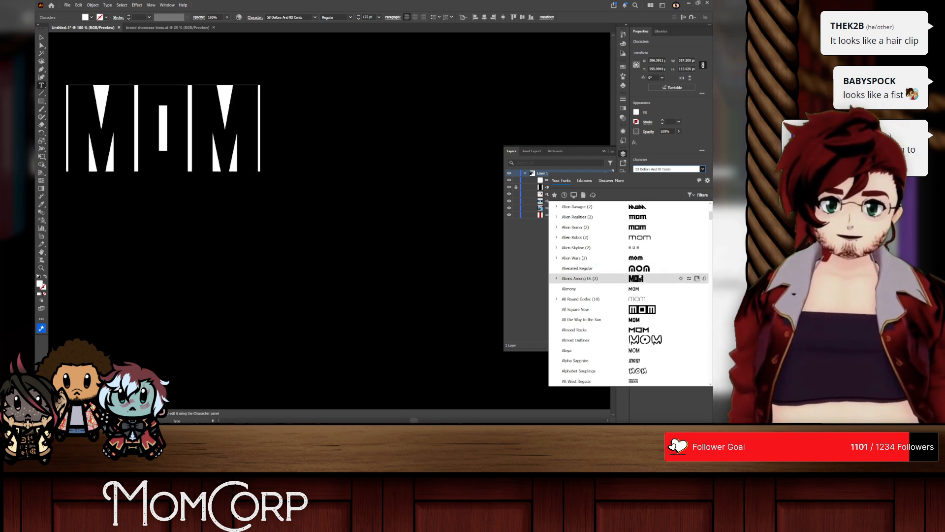
scroll(624, 295, "down", 3)
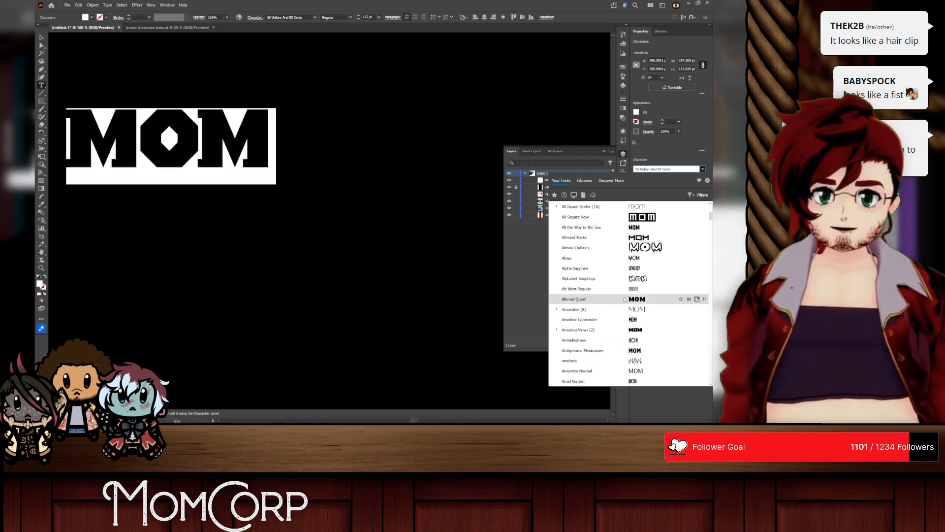
scroll(624, 299, "down", 3)
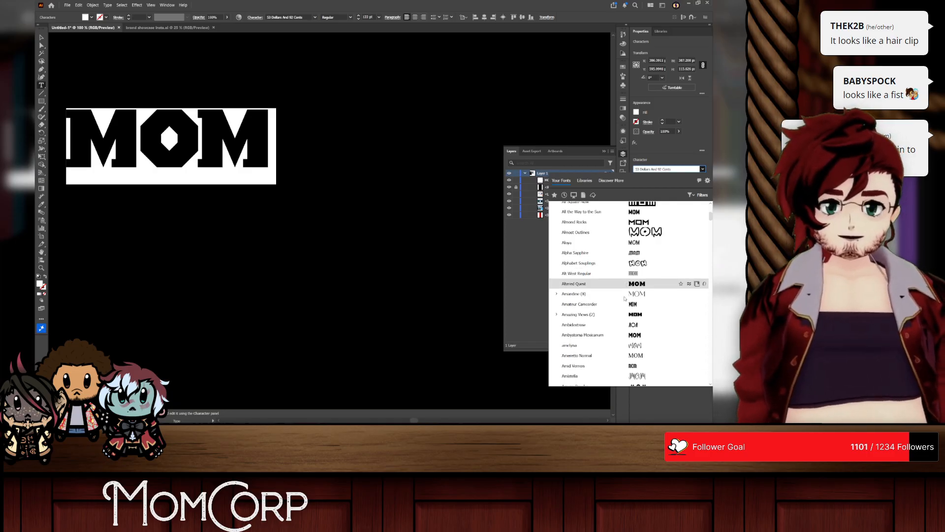
left_click(41, 37)
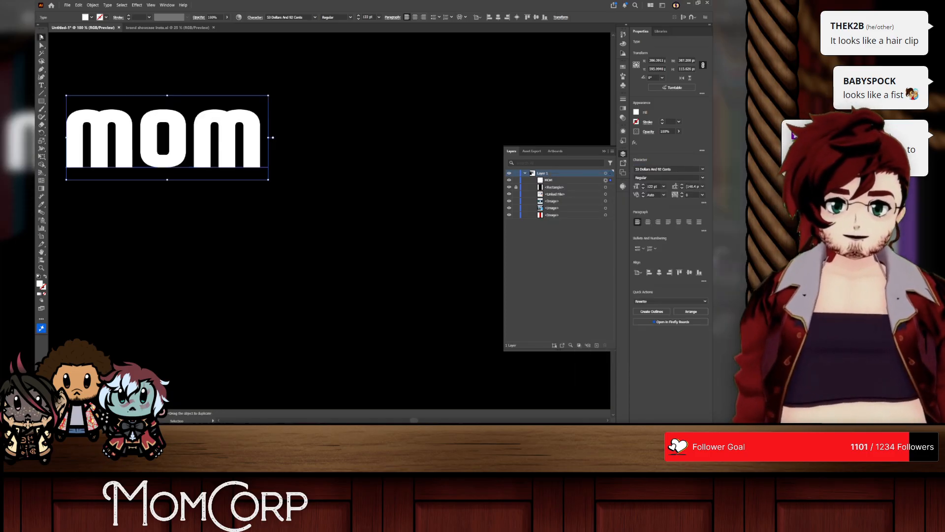
key("Delete")
Step: Examine the reference images beside the artboard, especially the momcorp heart logo on the spaceship
key("ctrl+minus")
key("ctrl+minus")
key("ctrl+minus")
key("ctrl+minus")
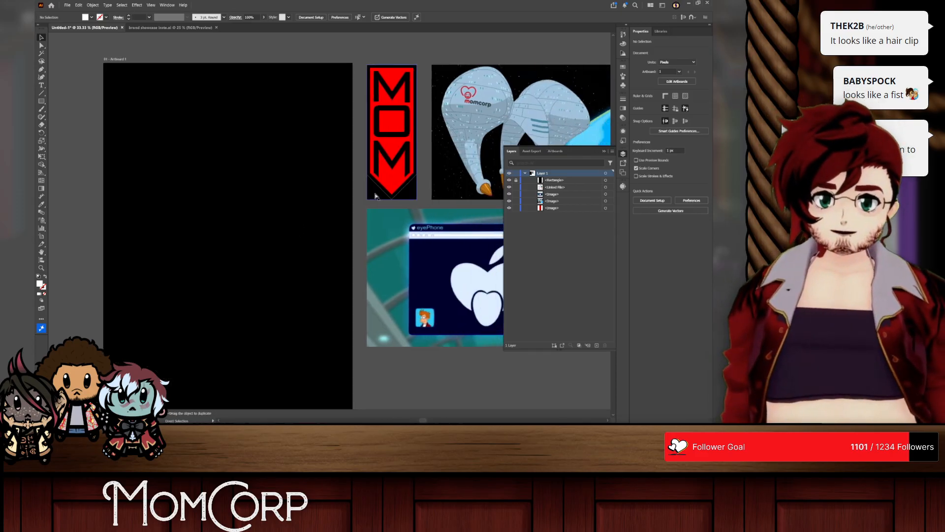
scroll(242, 117, "up", 7)
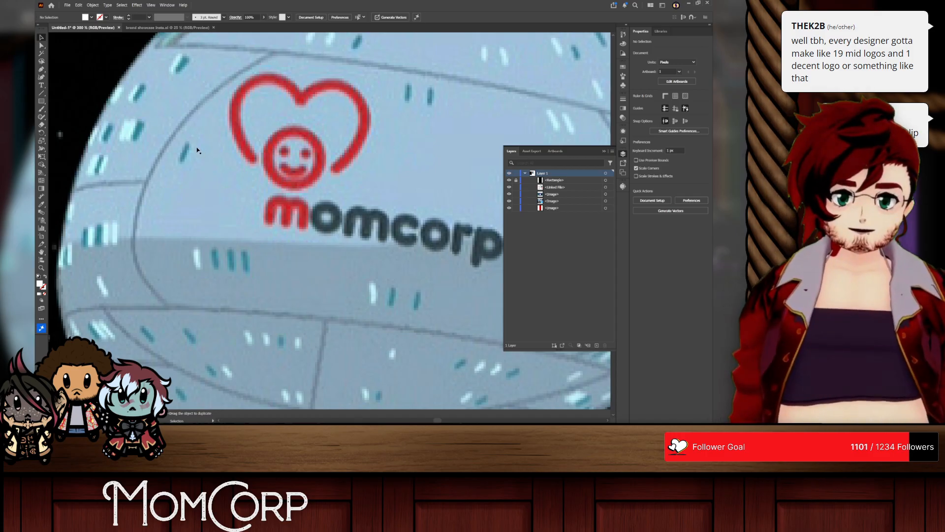
scroll(200, 152, "down", 5)
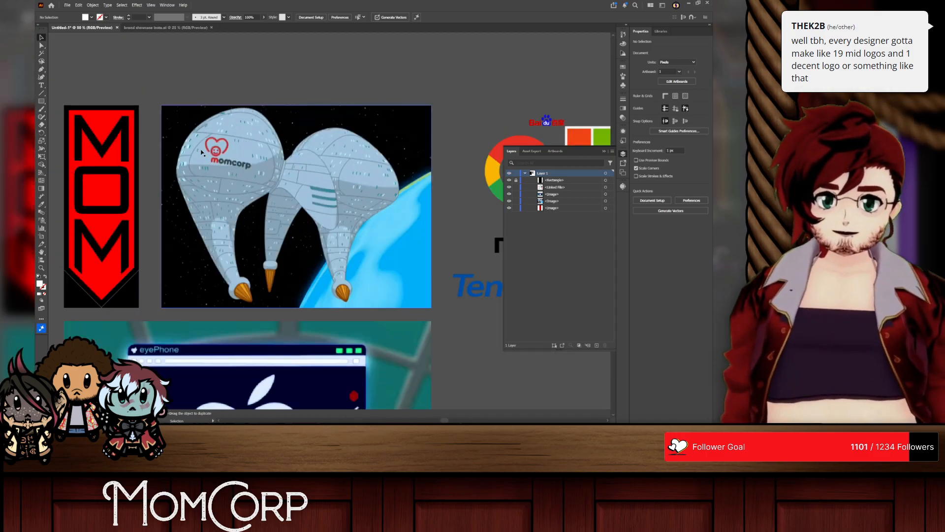
scroll(202, 152, "down", 2)
scroll(211, 231, "left", 12)
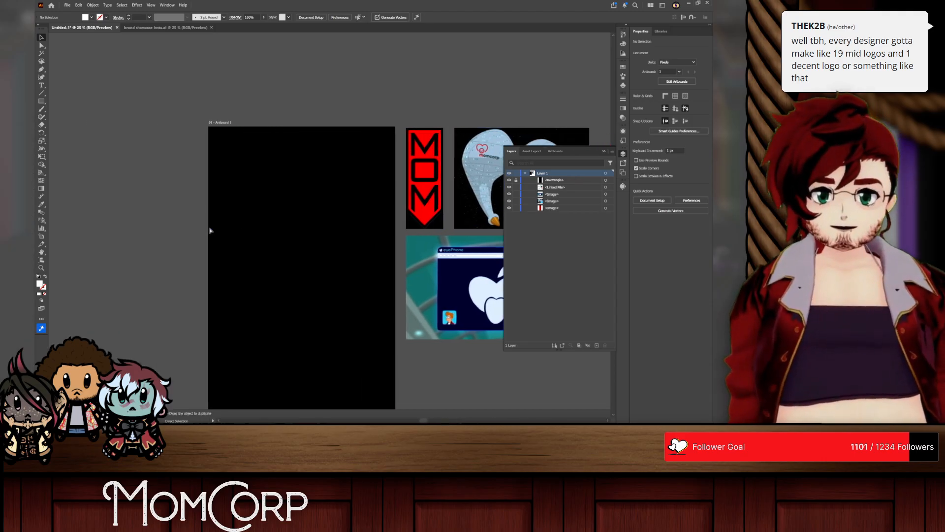
scroll(335, 222, "up", 2)
scroll(340, 223, "right", 4)
scroll(341, 224, "down", 5)
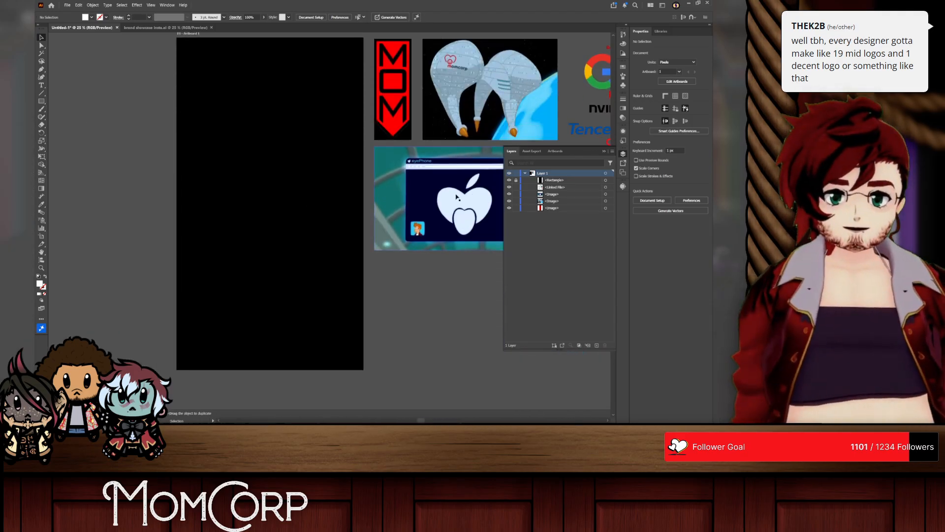
Step: Draw a white rectangle about 286 by 492 px on the black artboard
left_click(41, 101)
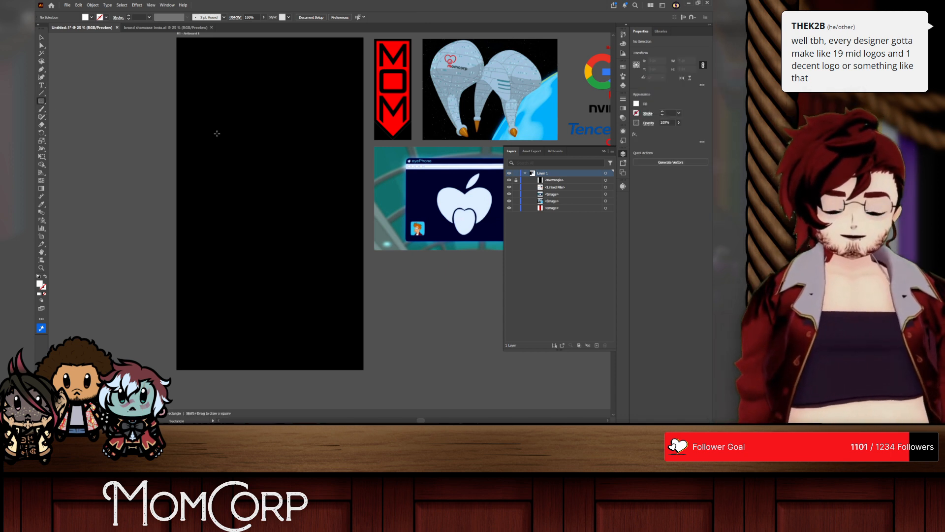
scroll(217, 133, "up", 2)
mouse_move(220, 131)
left_mouse_down()
mouse_move(303, 196)
mouse_move(319, 300)
left_mouse_up()
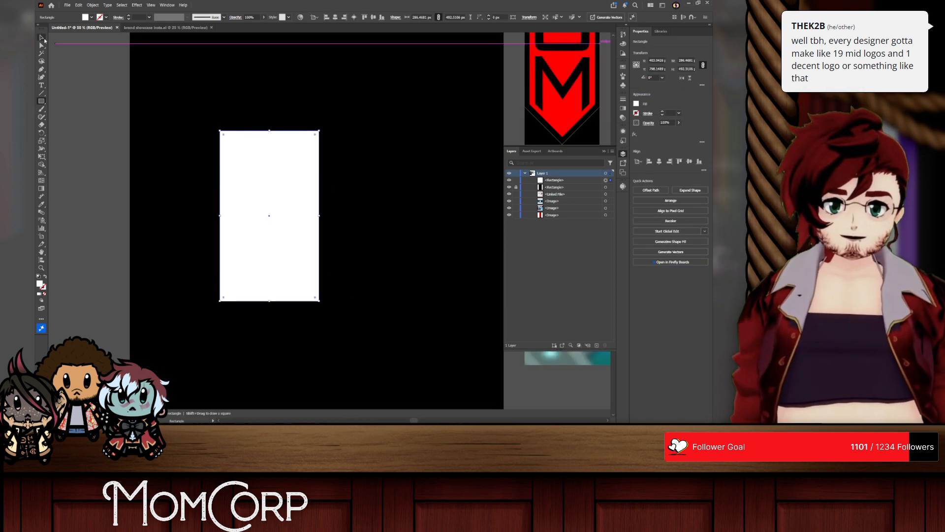
Step: Round only the white rectangle's upper-right corner to a radius of about 200 px, and move the shape left by about 120 px
left_click(42, 44)
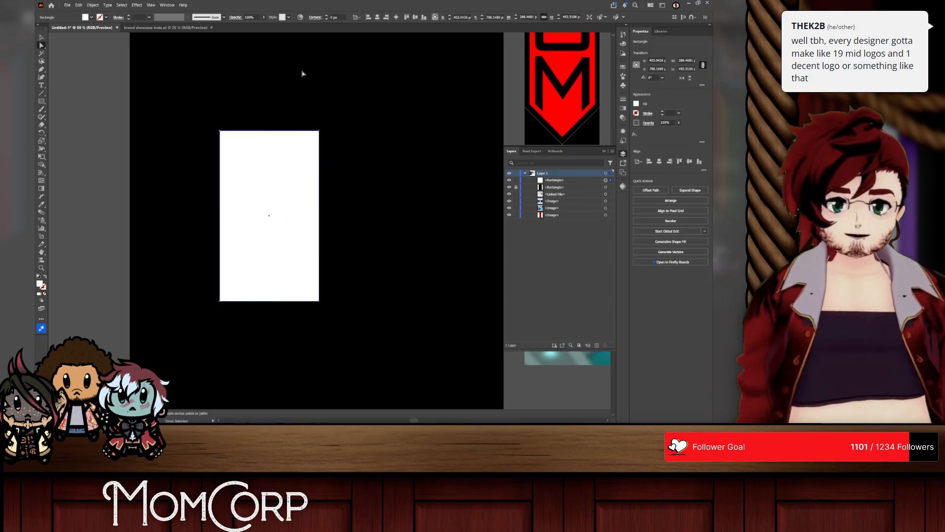
left_click(319, 132)
left_click_drag(315, 134, 228, 236)
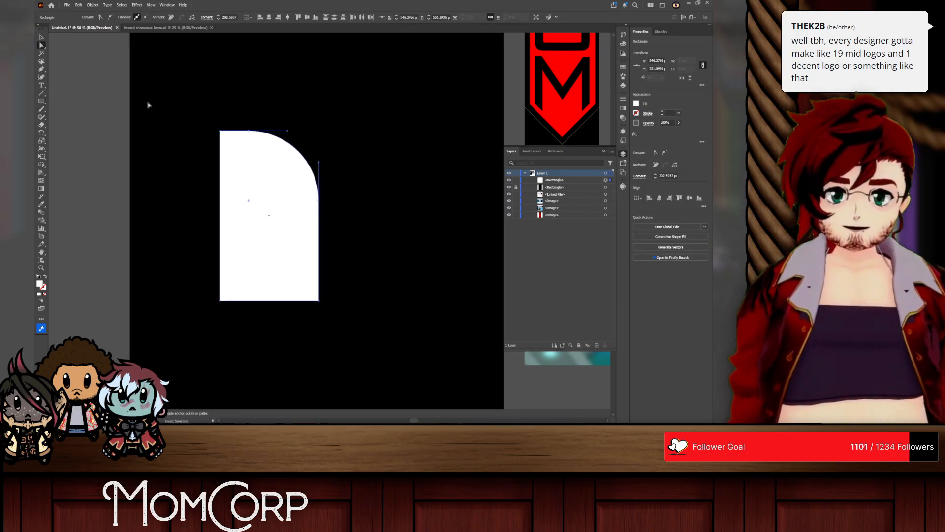
left_click(42, 39)
left_click_drag(253, 200, 208, 189)
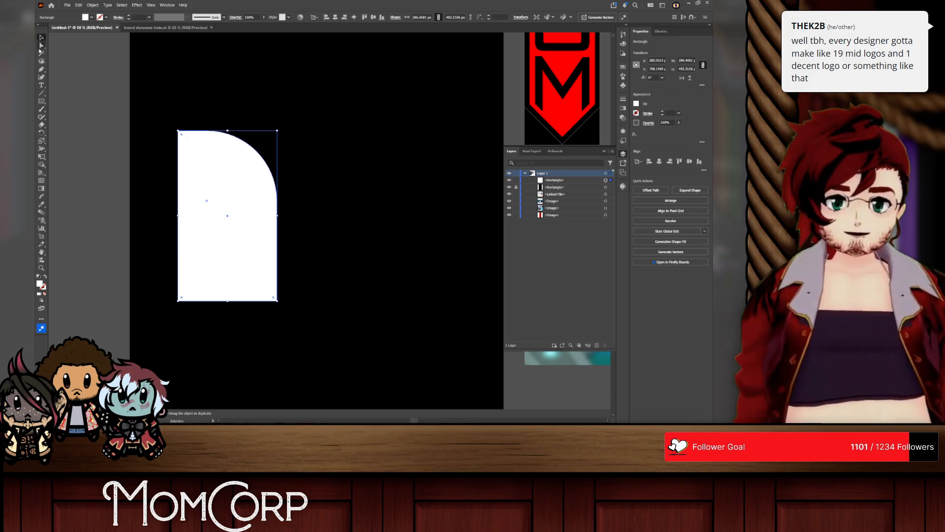
Step: Raise the shape's lower-left corner by about 80 px and place two overlapping copies in a row to its right
key("a")
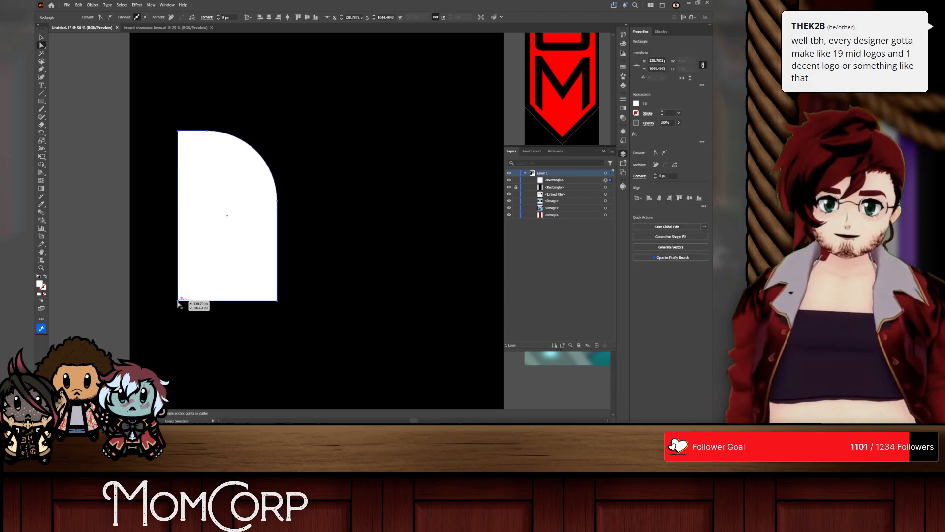
left_click_drag(178, 304, 182, 281)
left_click(43, 38)
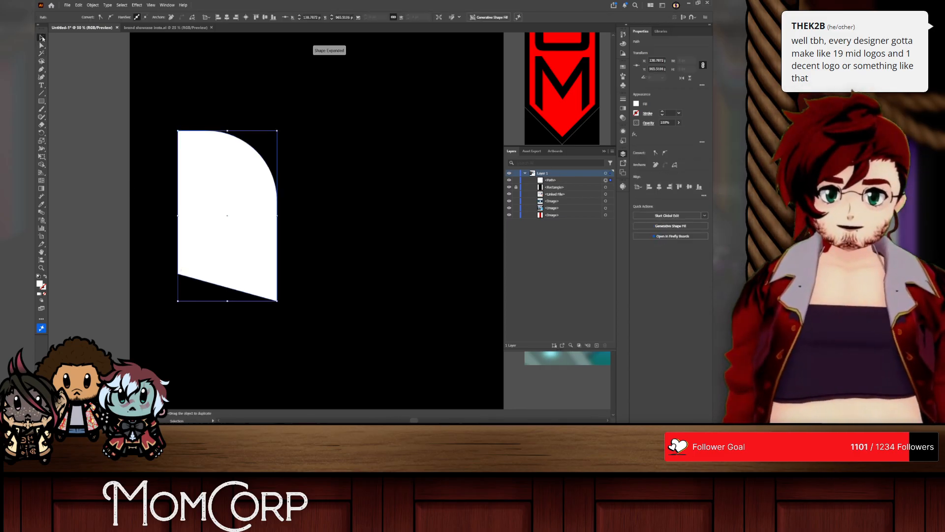
left_click_drag(233, 173, 295, 171)
left_click_drag(361, 175, 377, 172)
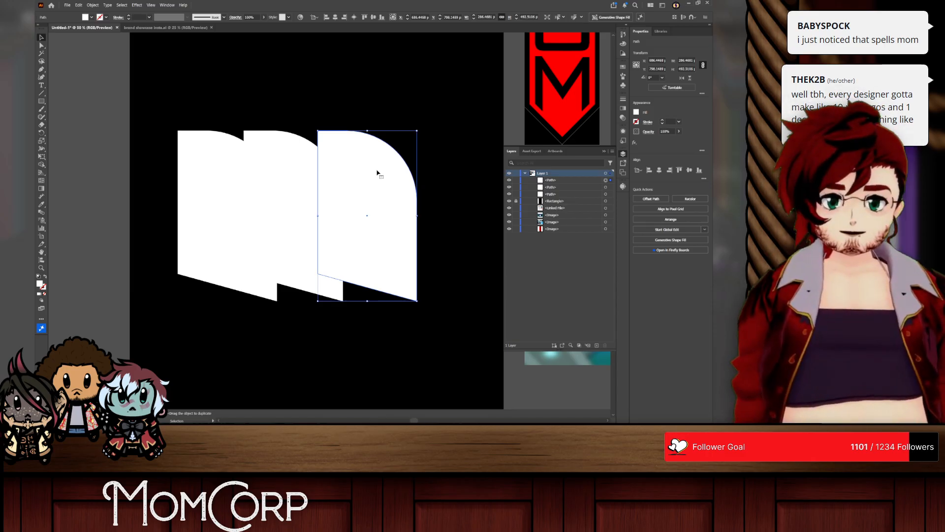
Step: Compare the row of three shapes with the reference images, undoing and redoing the two copies
scroll(416, 158, "right", 5)
scroll(419, 158, "left", 3)
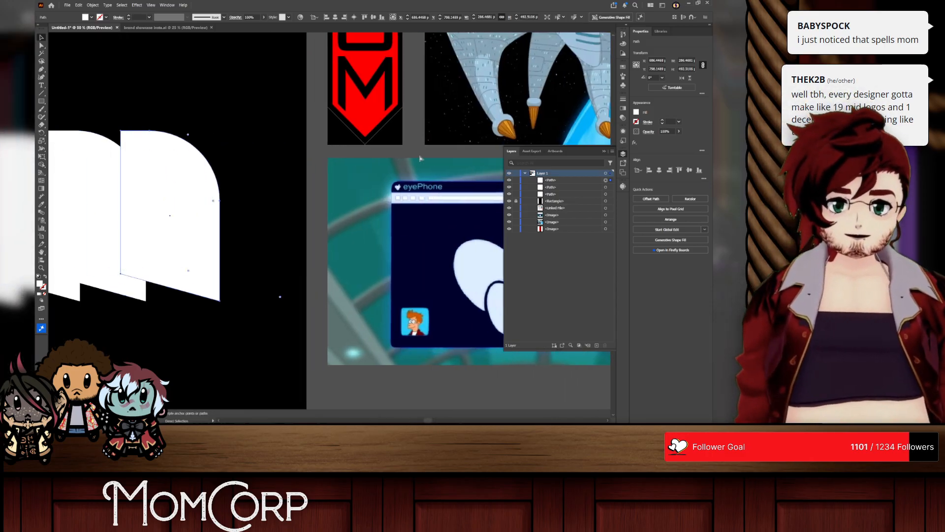
scroll(169, 150, "down", 1)
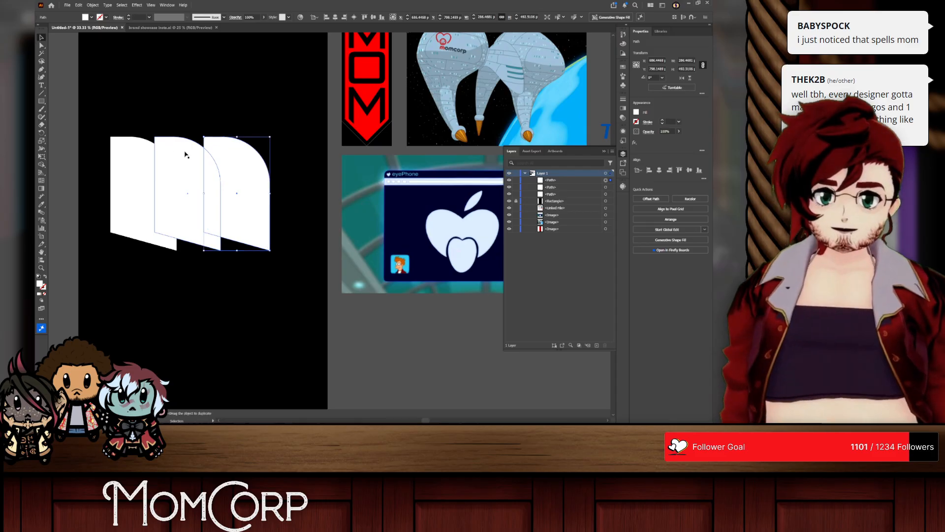
scroll(182, 152, "left", 1)
key("v")
left_click(144, 119)
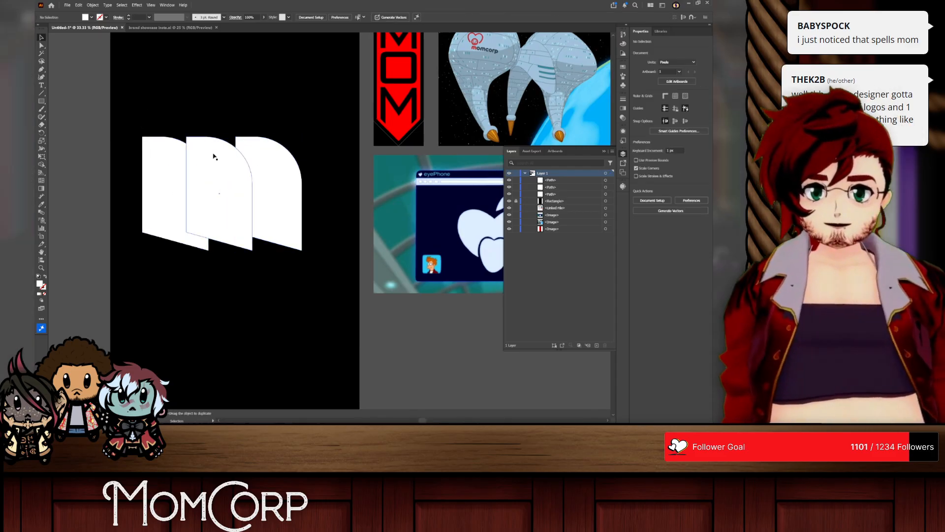
key("ctrl+z")
key("ctrl+z")
scroll(309, 150, "right", 3)
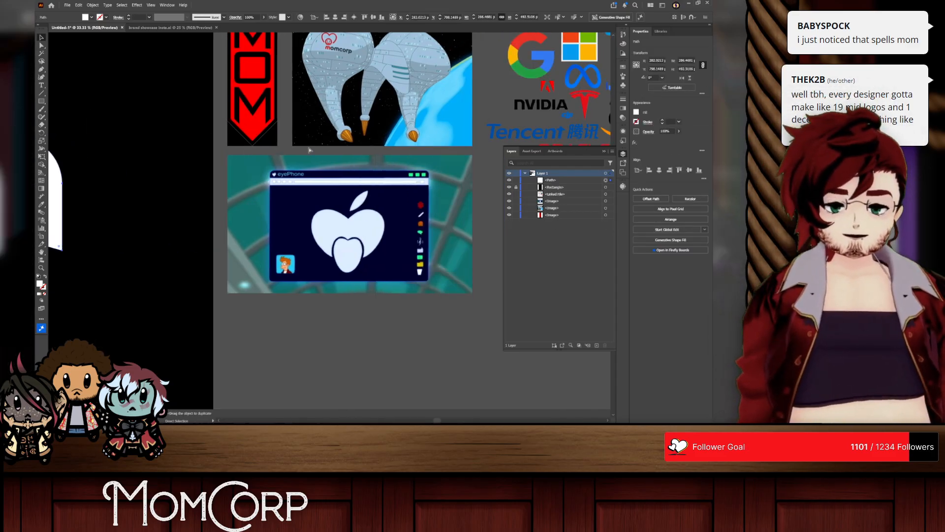
scroll(308, 148, "left", 4)
key("ctrl+shift+z")
key("ctrl+shift+z")
left_click(255, 127)
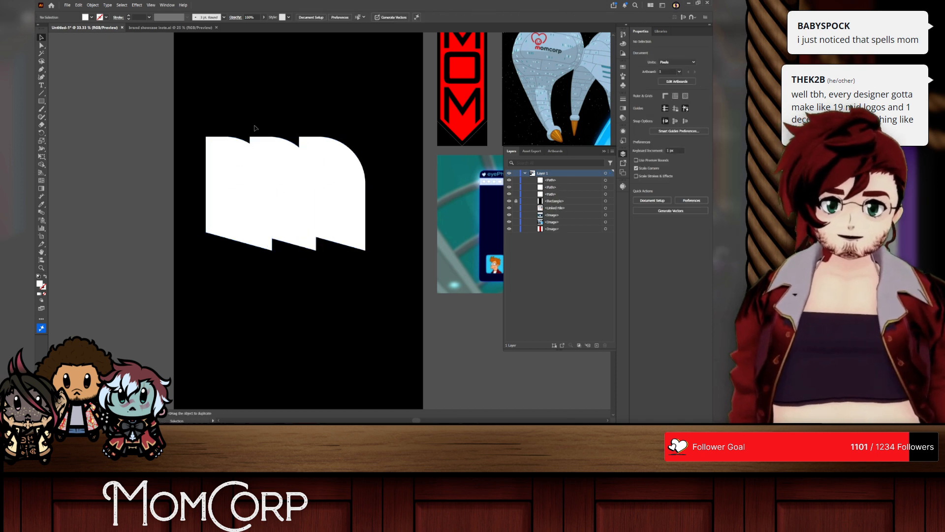
Step: Undo both copies and the raised lower-left corner, going back to the single shape with a straight base
left_click_drag(194, 117, 440, 265)
left_click(370, 128)
left_click(230, 180)
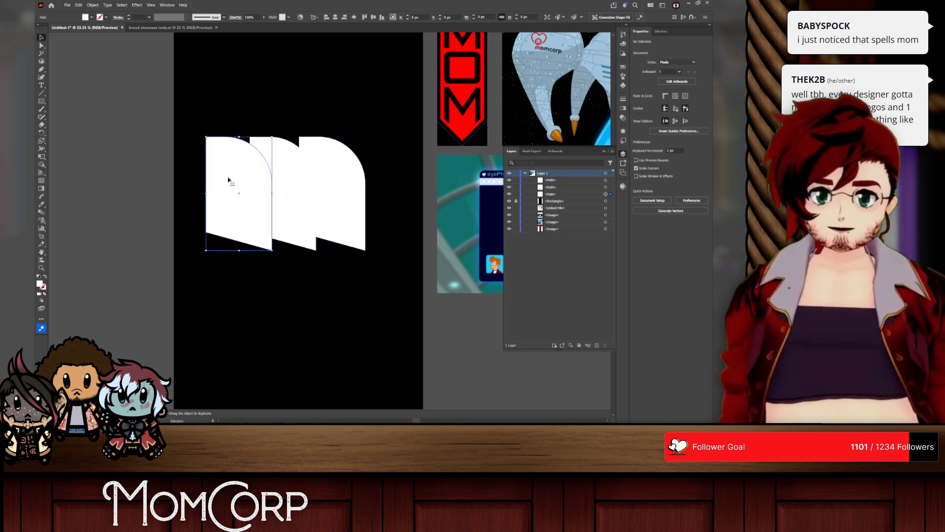
key("ctrl+z")
key("ctrl+z")
key("ctrl+z")
Step: Narrow the rounded shape by moving its left edge inward by about 84 px
key("a")
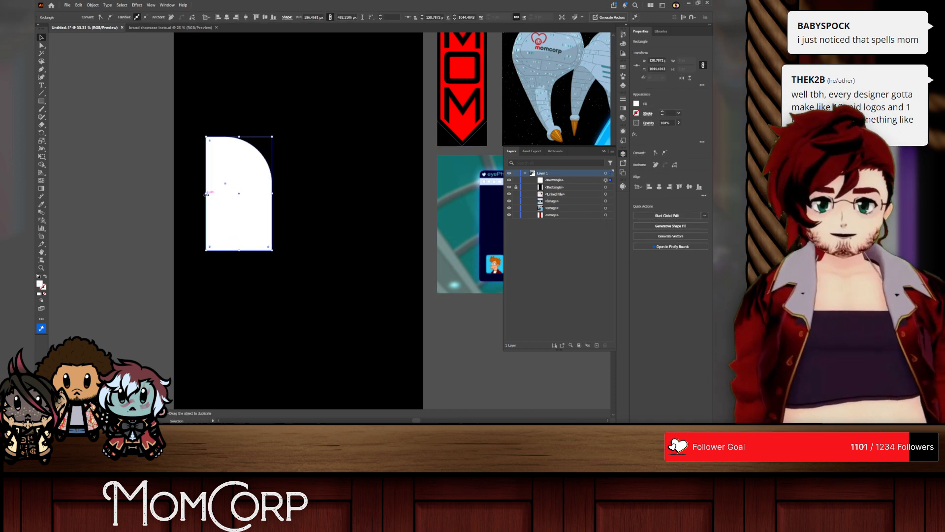
left_click_drag(210, 173, 231, 174)
left_click(39, 37)
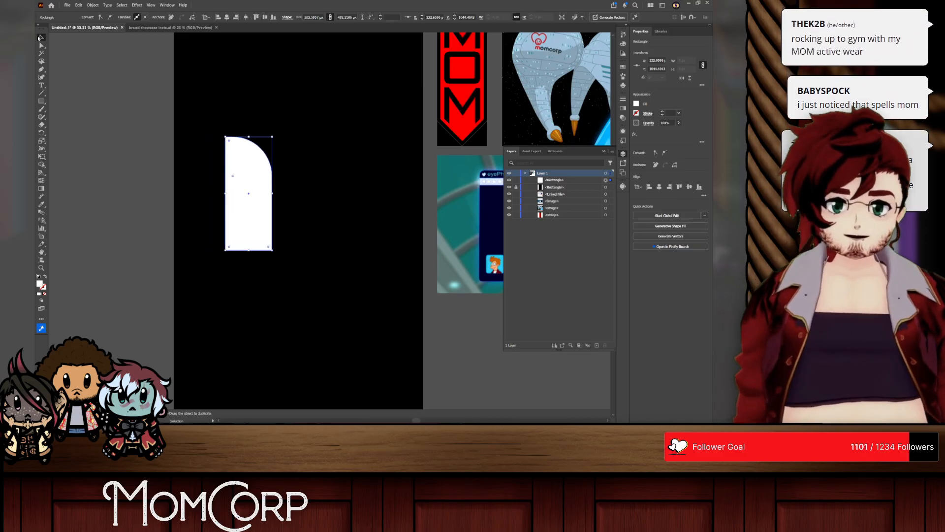
Step: Nudge the rounded shape slightly up and to the left, and raise its lower-left corner to about Y 930 px for a slanted base
left_click(247, 73)
scroll(276, 169, "up", 1)
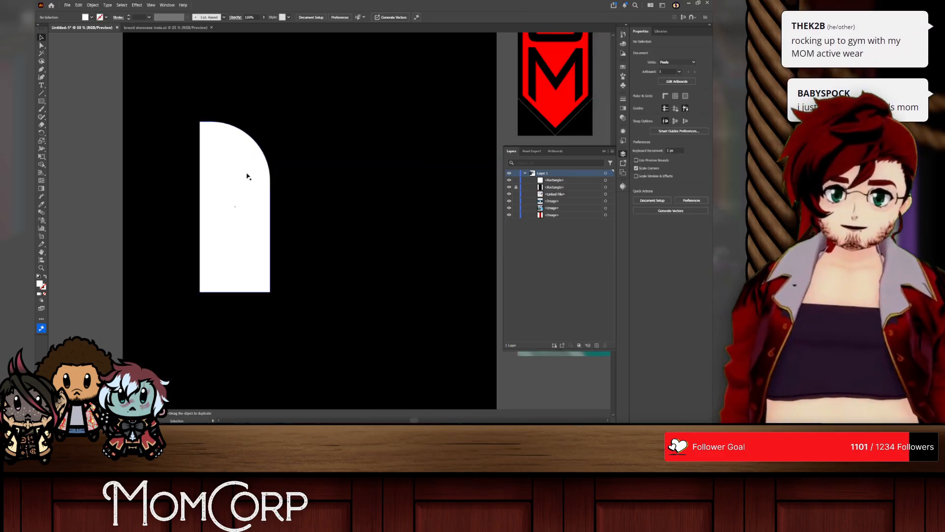
left_click_drag(232, 204, 221, 200)
left_click(42, 46)
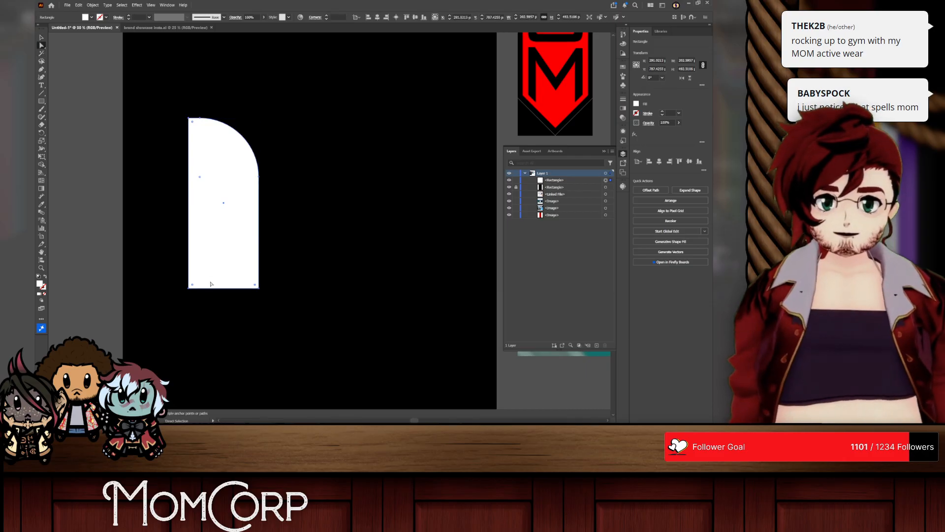
left_click(189, 288)
left_click(189, 291)
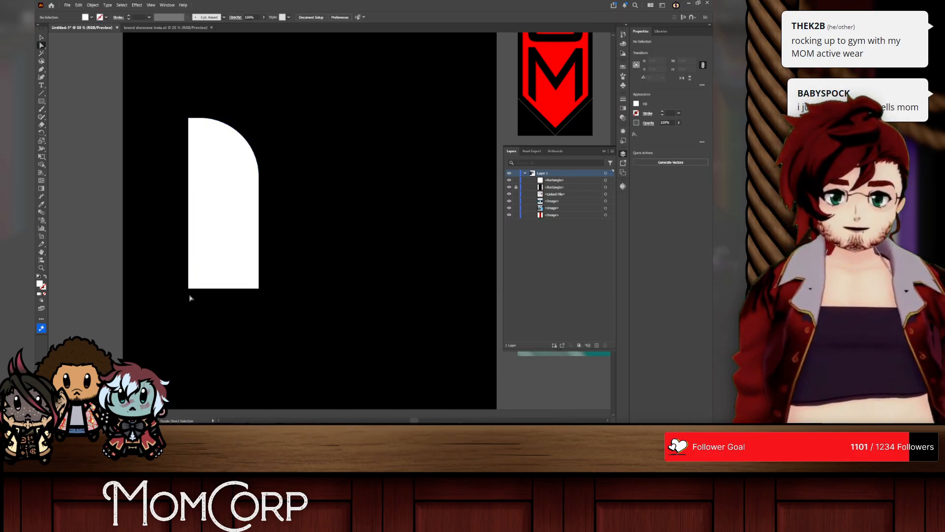
left_click_drag(190, 281, 190, 254)
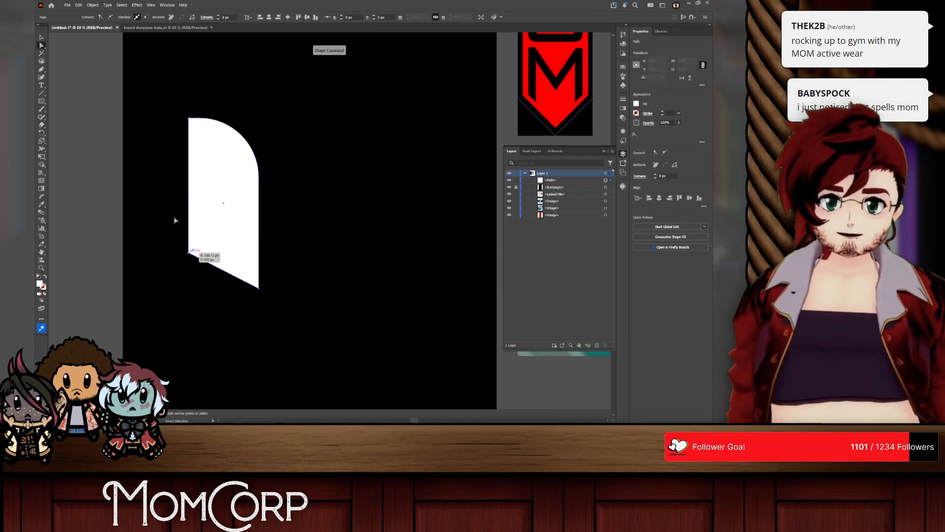
Step: Place two overlapping copies in a row to the shape's right and set all three shapes to the Difference blend mode
left_click(42, 38)
left_click_drag(236, 166, 314, 168)
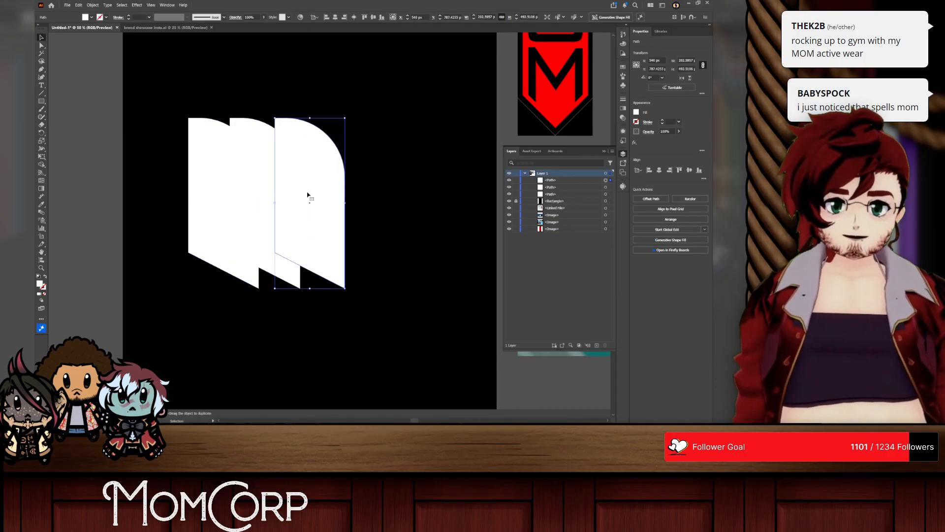
left_click(256, 180, "shift")
left_click(217, 161, "shift")
left_click(236, 18)
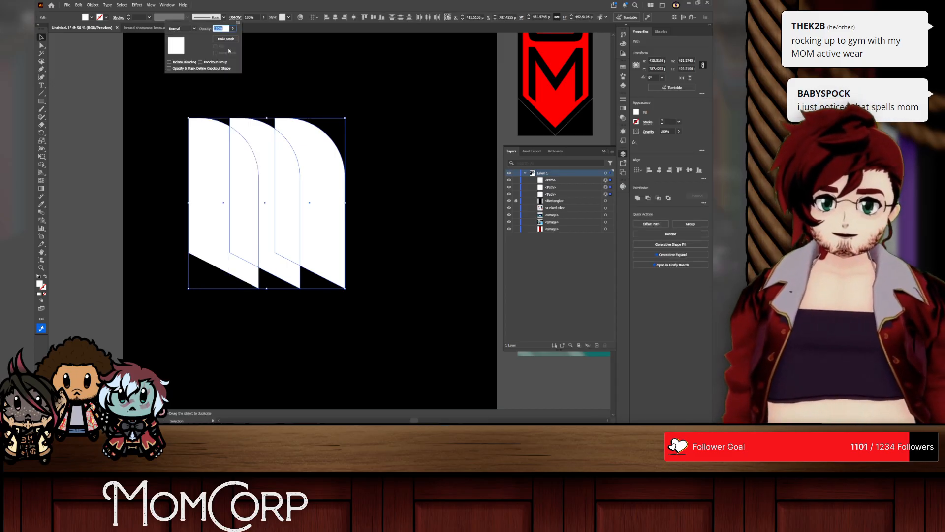
left_click(182, 28)
left_click(182, 115)
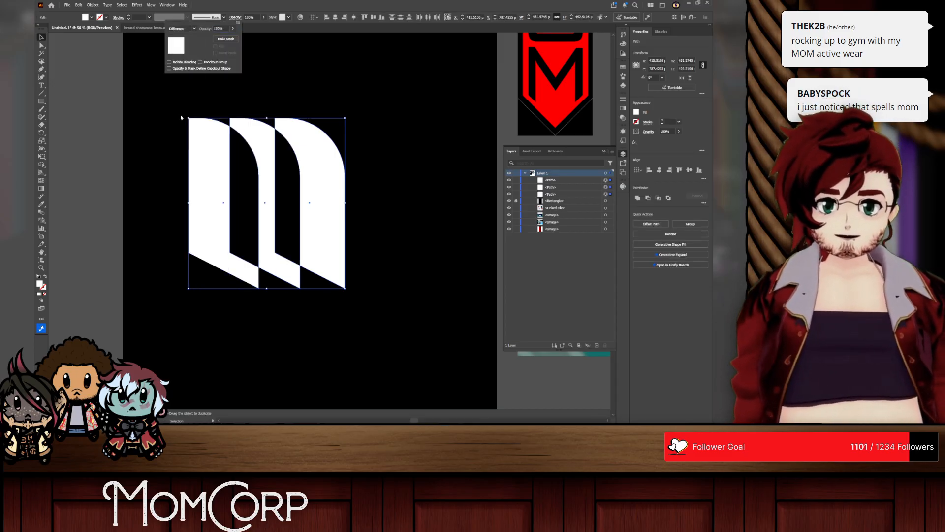
left_click(161, 208)
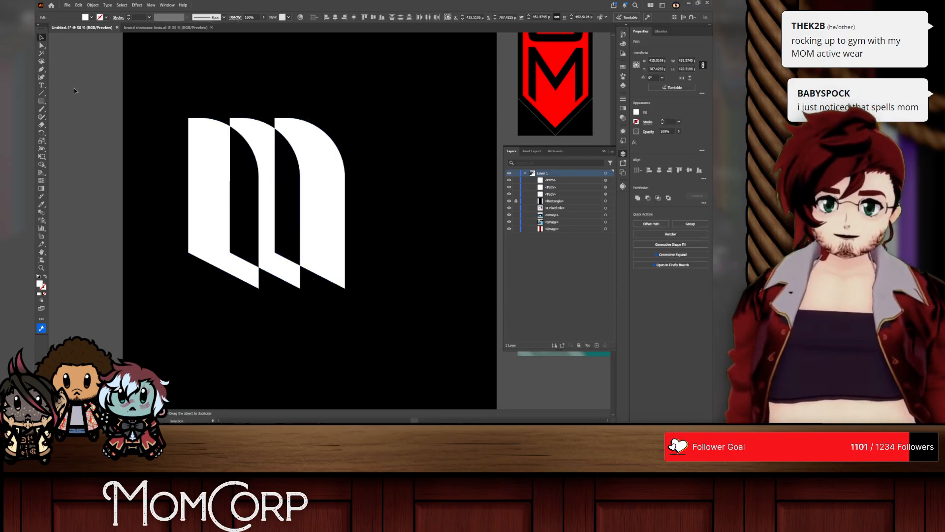
Step: Shift the middle and right shapes further right to widen the spacing of the row
left_click(266, 142)
left_click(322, 160, "shift")
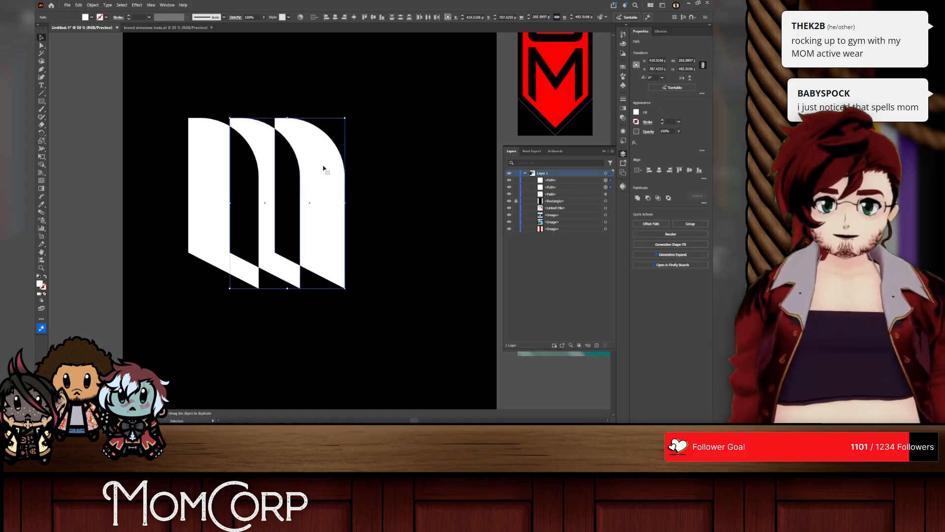
left_click_drag(313, 152, 324, 176)
key("ctrl+z")
left_click(355, 160)
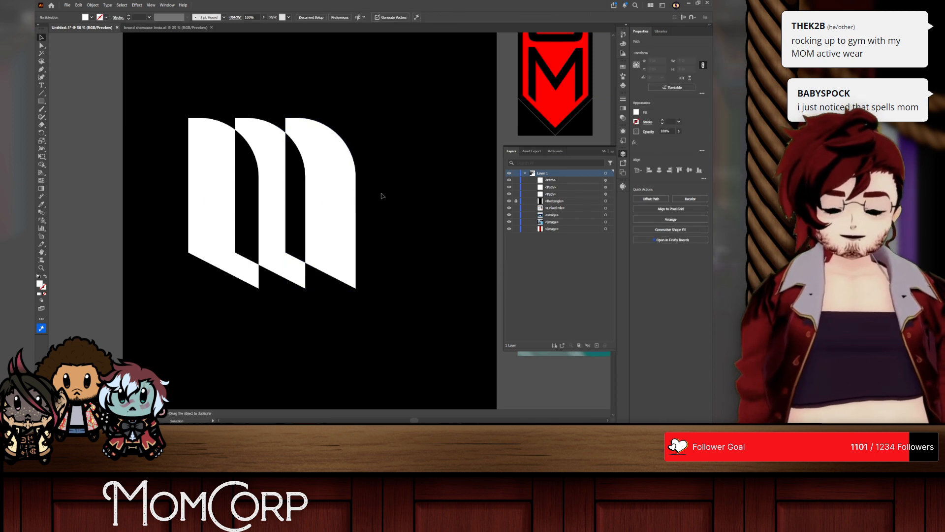
left_click(381, 198)
scroll(377, 210, "down", 2)
scroll(373, 221, "up", 2)
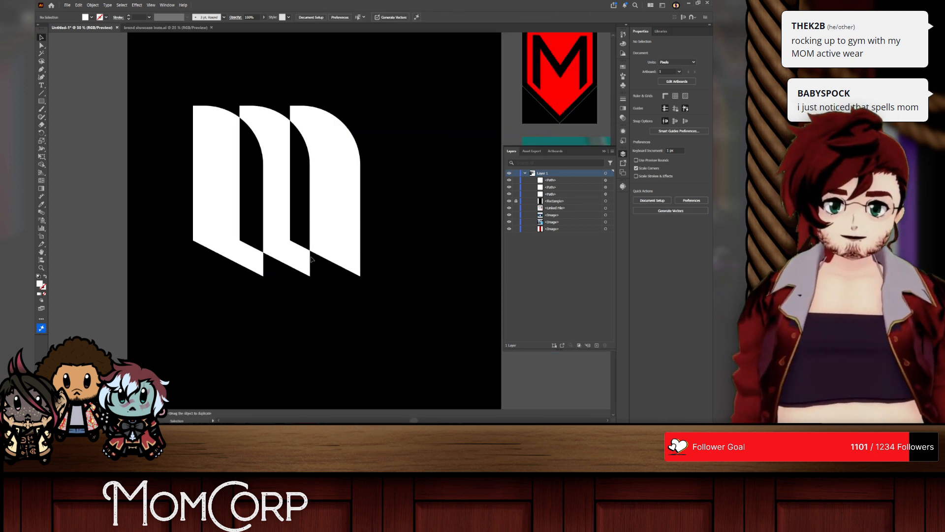
Step: Try raising the middle shape's slanted base until it lines up with the right shape's base
left_click(309, 259)
key("a")
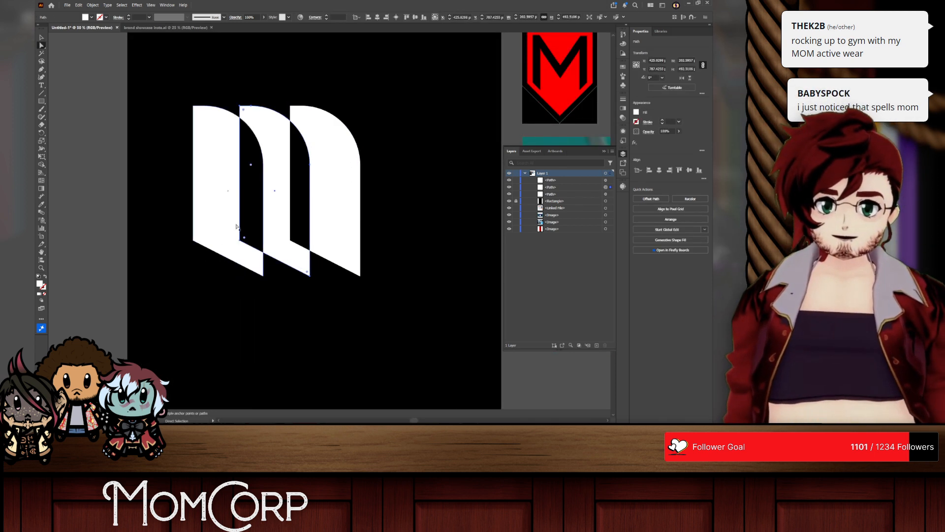
left_click(240, 241)
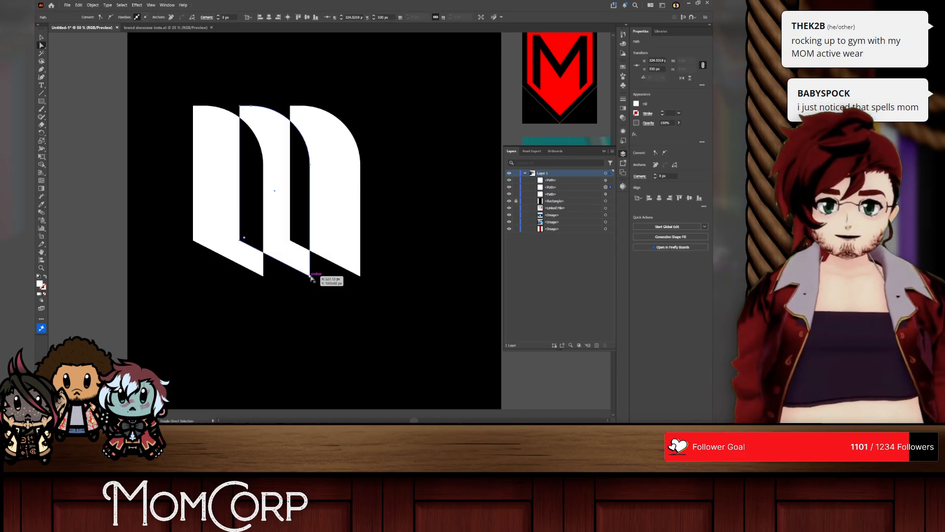
left_click_drag(295, 269, 297, 246)
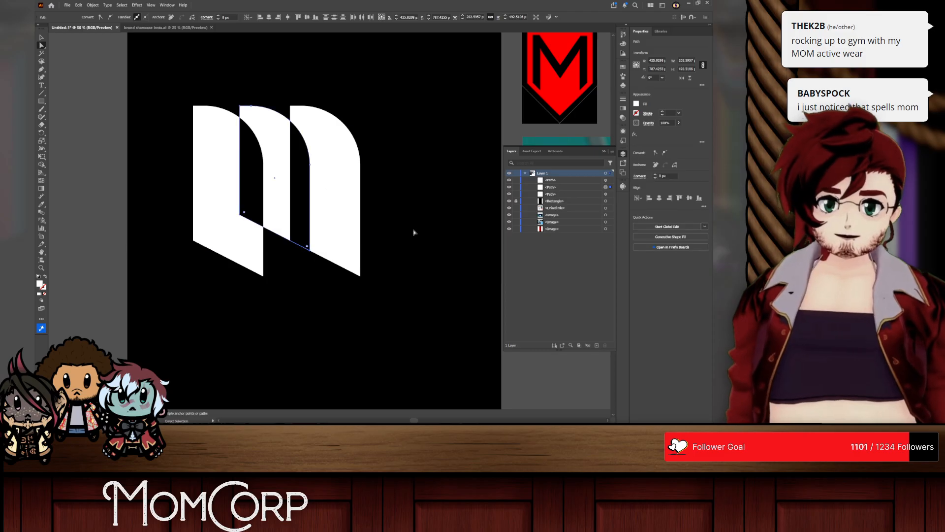
left_click(391, 235)
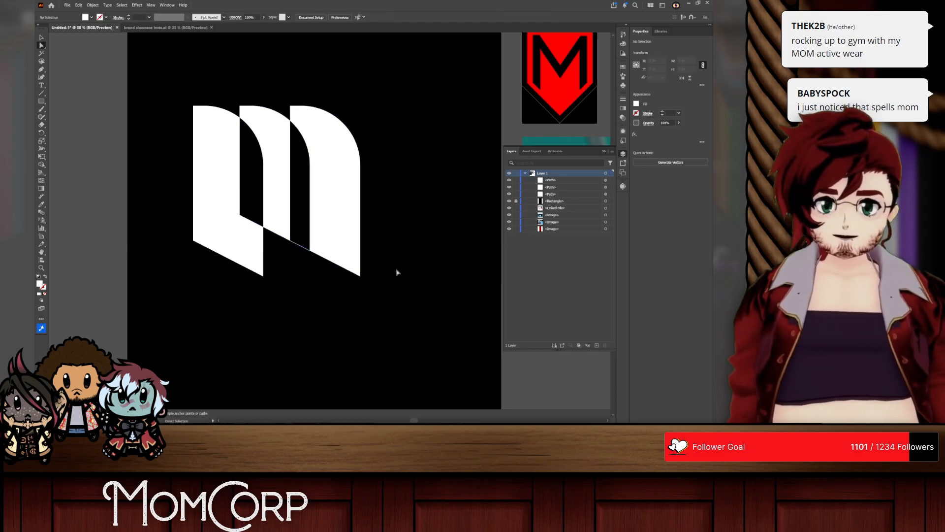
key("ctrl+z")
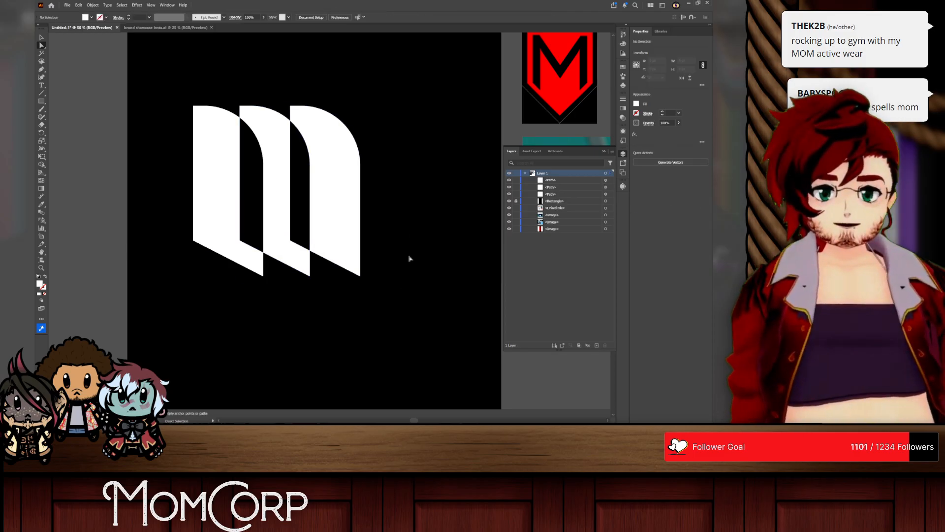
Step: Distribute the three overlapping shapes with equal horizontal spacing
left_click(302, 201)
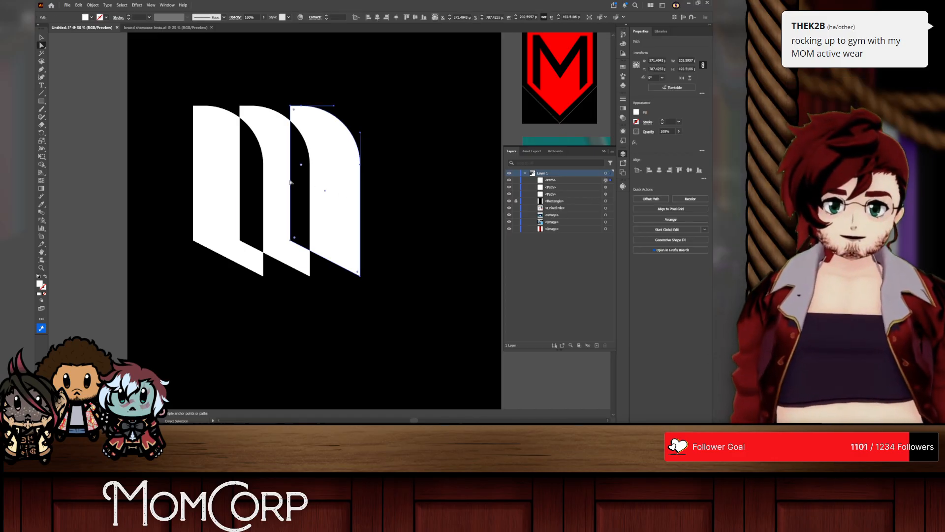
left_click(232, 169, "shift")
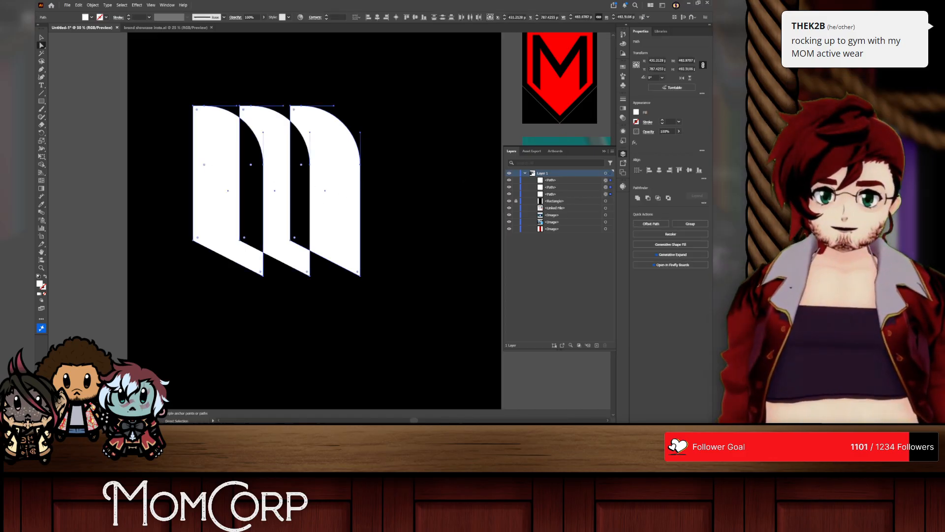
left_click(704, 178)
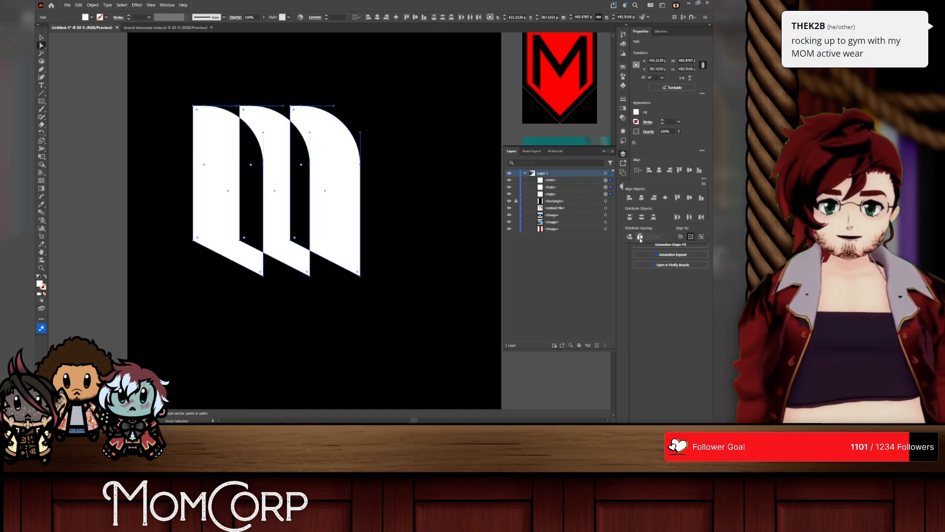
left_click(640, 237)
left_click(83, 92)
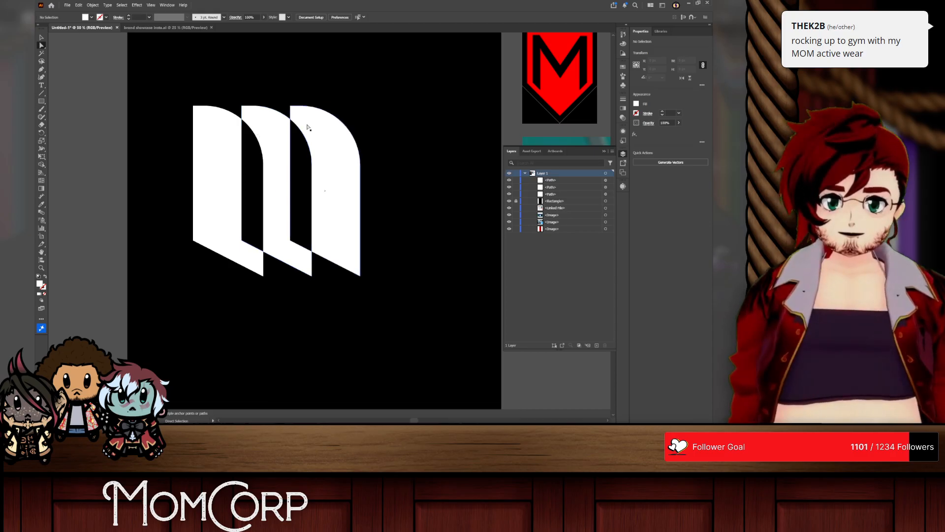
Step: Move the middle and right shapes closer to the left one and redistribute all three horizontally with equal spacing
left_click_drag(324, 128, 252, 130)
left_click(268, 124)
left_click(302, 124, "shift")
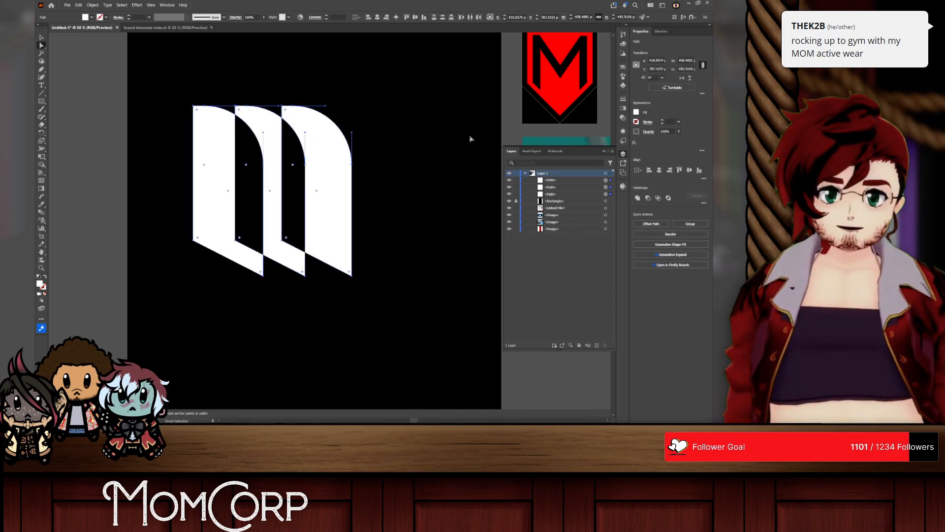
left_click(704, 179)
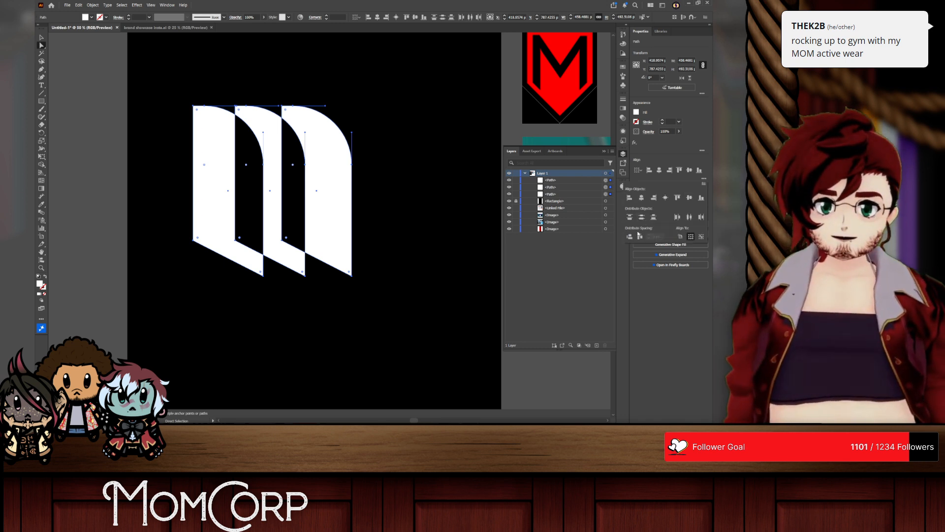
left_click(639, 236)
left_click(379, 75)
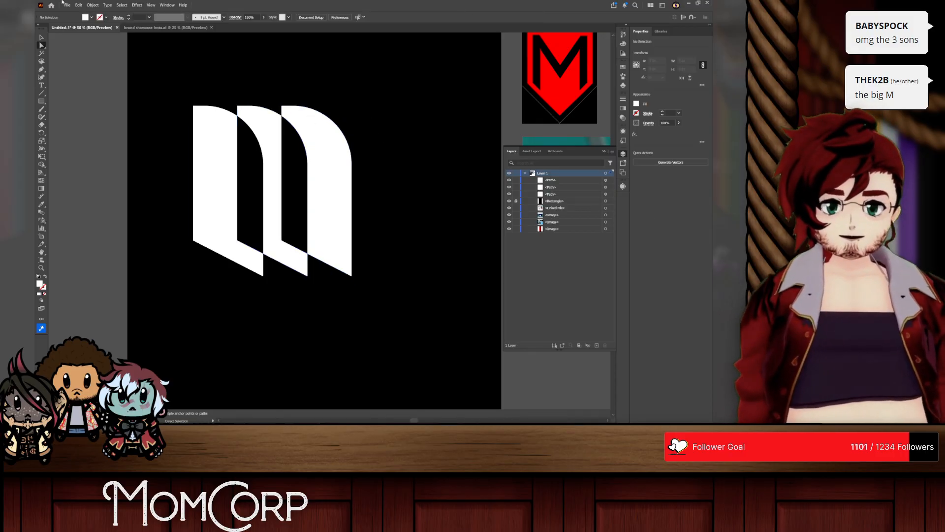
left_click_drag(370, 240, 370, 240)
scroll(350, 217, "down", 1)
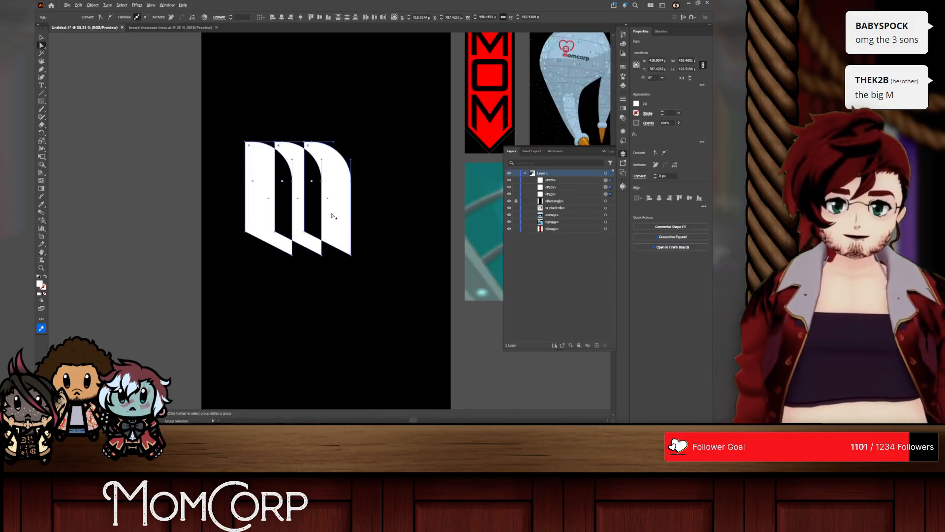
left_click_drag(333, 216, 387, 259)
key("ctrl+z")
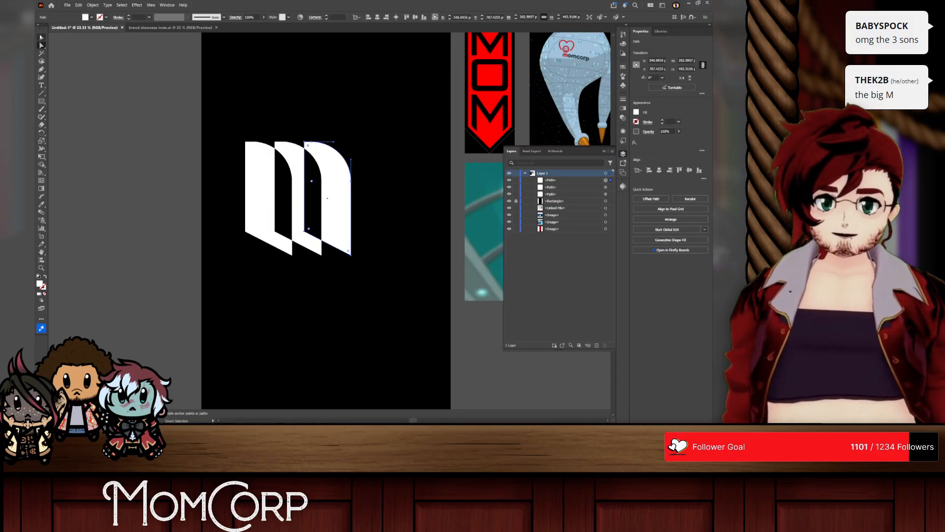
Step: Place a copy of the middle and right shapes directly below the three-shape mark
key("v")
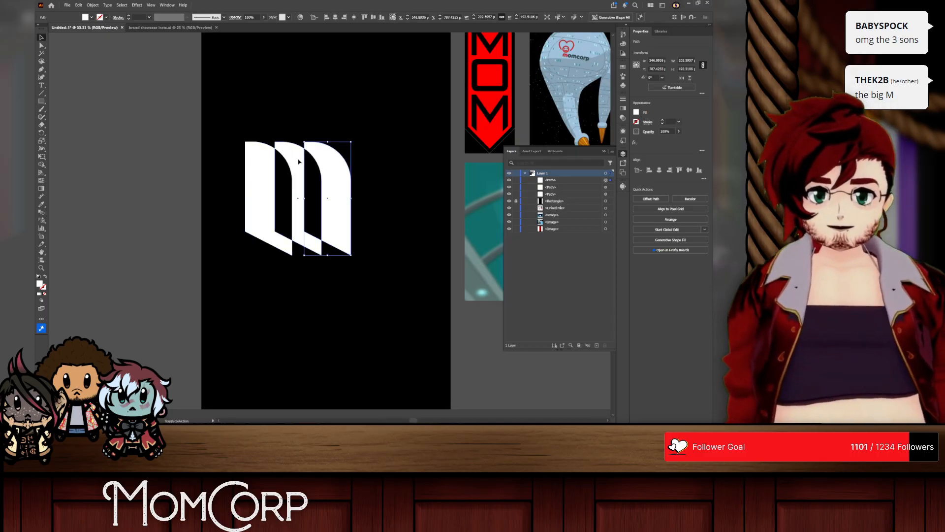
left_click(298, 162, "shift")
left_click_drag(332, 164, 337, 304)
scroll(333, 276, "down", 2)
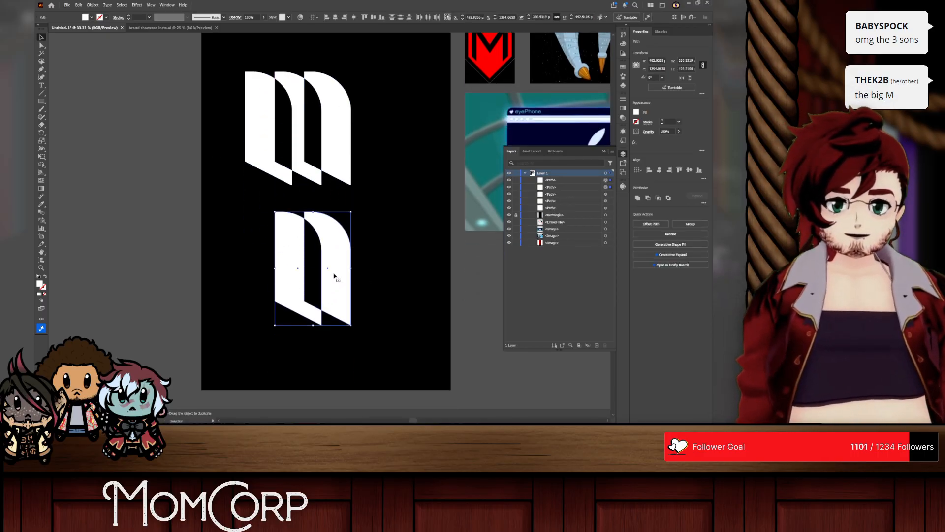
Step: Cut the left shape and the overlap out of the lower pair with the Shape Builder, leaving one curved stroke
scroll(334, 277, "up", 1)
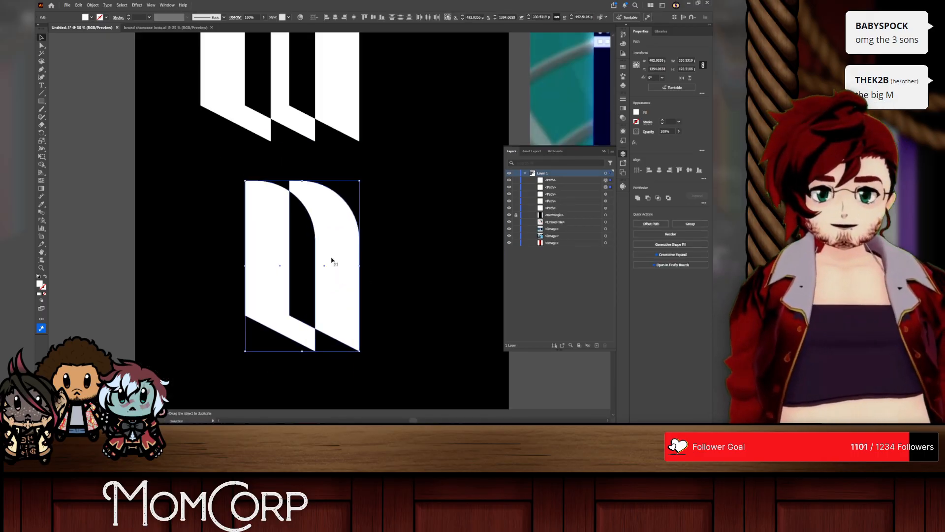
left_click(93, 5)
key("Escape")
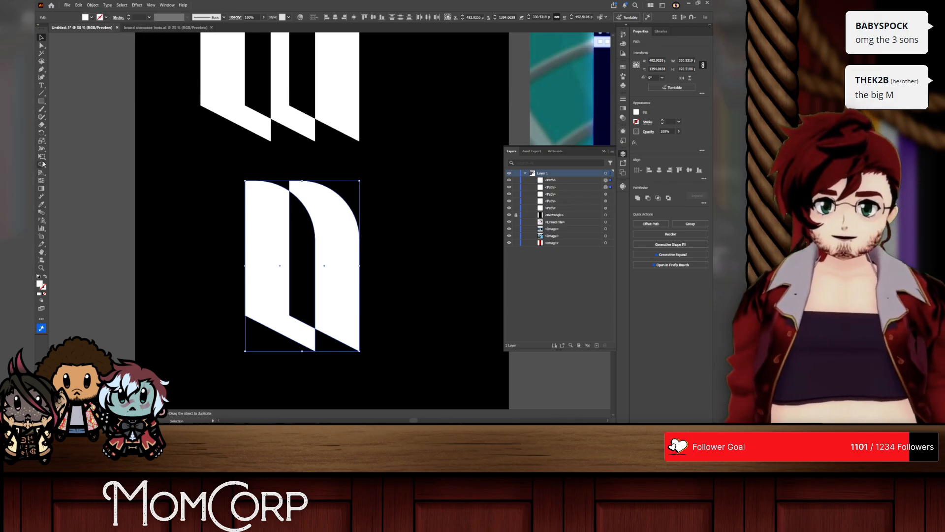
left_click(42, 164)
left_click(261, 222, "alt")
key("v")
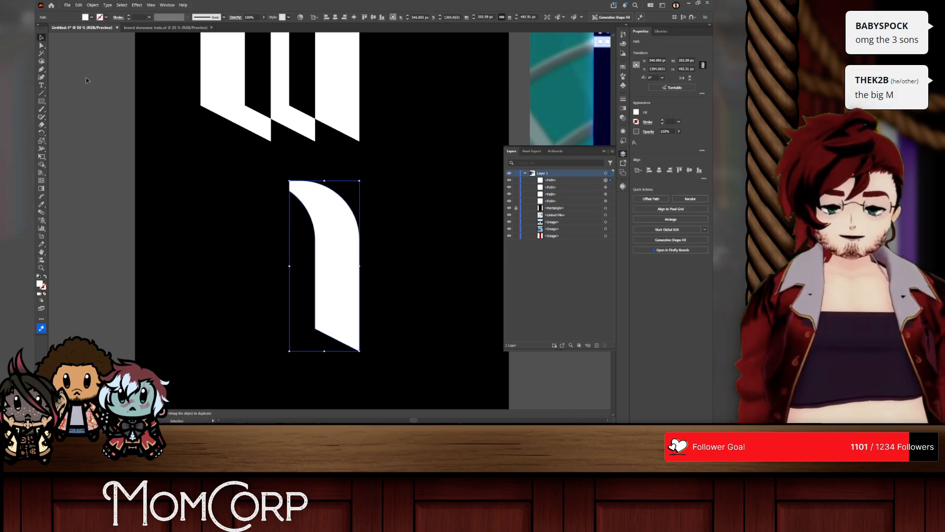
Step: Duplicate the curved stroke into a row of three and distribute the strokes with equal horizontal spacing
mouse_move(355, 272)
left_mouse_down()
mouse_move(261, 269)
mouse_move(344, 267)
mouse_move(318, 261)
mouse_move(356, 243)
left_mouse_up()
key("ctrl+z")
left_click(303, 239, "shift")
left_click(259, 237, "shift")
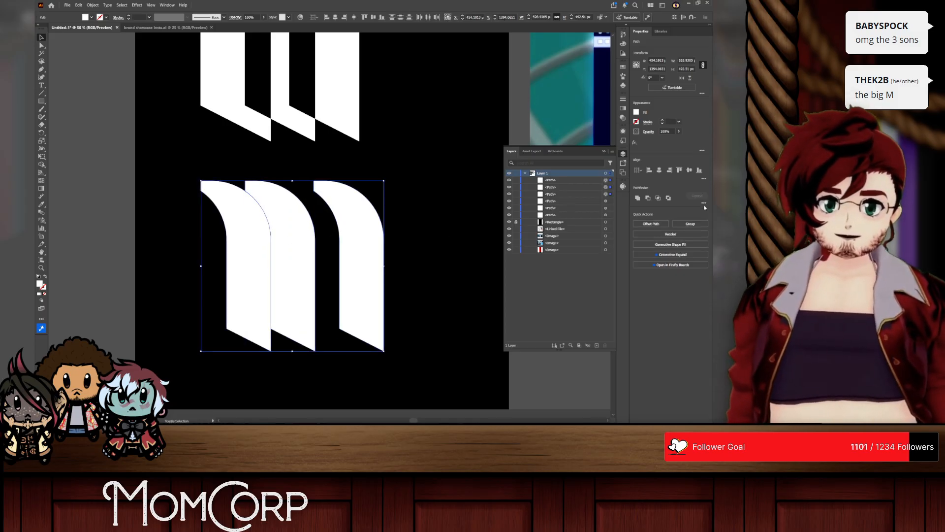
left_click(704, 178)
left_click(639, 236)
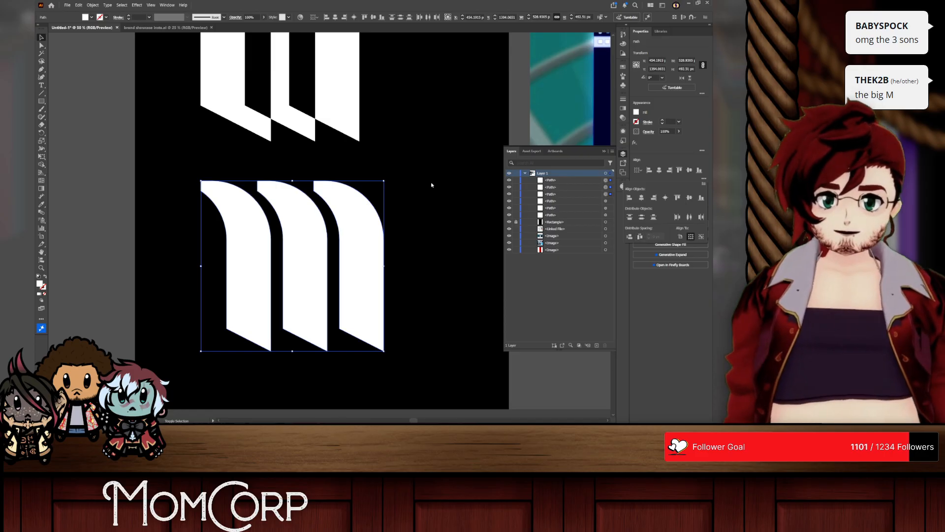
left_click(431, 185)
left_click(430, 186)
Step: Try placing a copy of the upper mark's leftmost full shape over the first stroke of the lower row
scroll(370, 228, "down", 1)
left_click(263, 142)
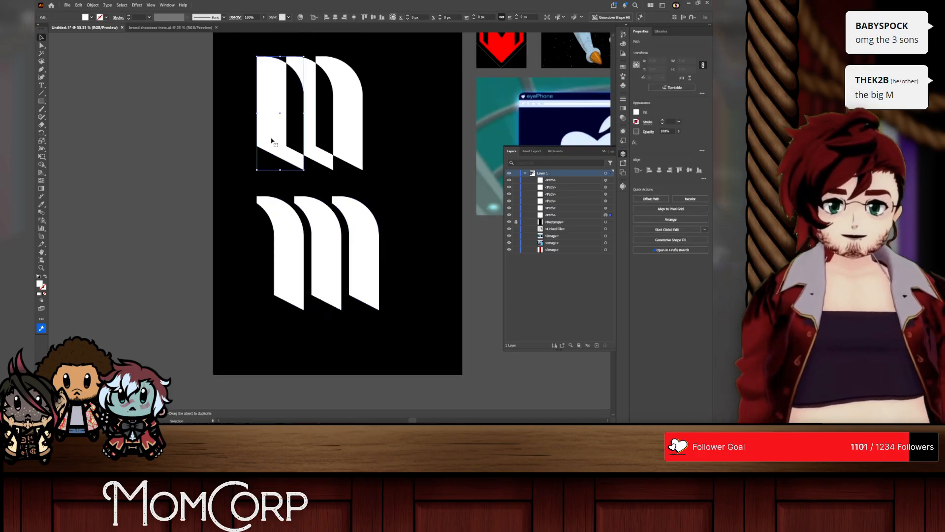
left_click_drag(278, 142, 291, 304)
key("ctrl+z")
key("ctrl+z")
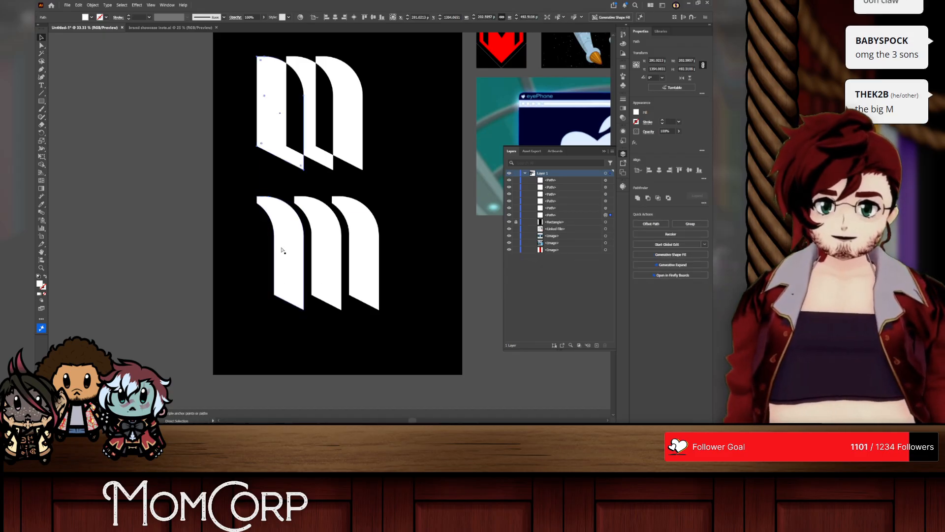
Step: Replace the lower row's leftmost curved stroke with a copy of the upper mark's full left shape
left_click(282, 236)
key("Delete")
mouse_move(274, 94)
left_mouse_down()
mouse_move(281, 267)
mouse_move(282, 243)
left_mouse_up()
scroll(375, 269, "up", 2)
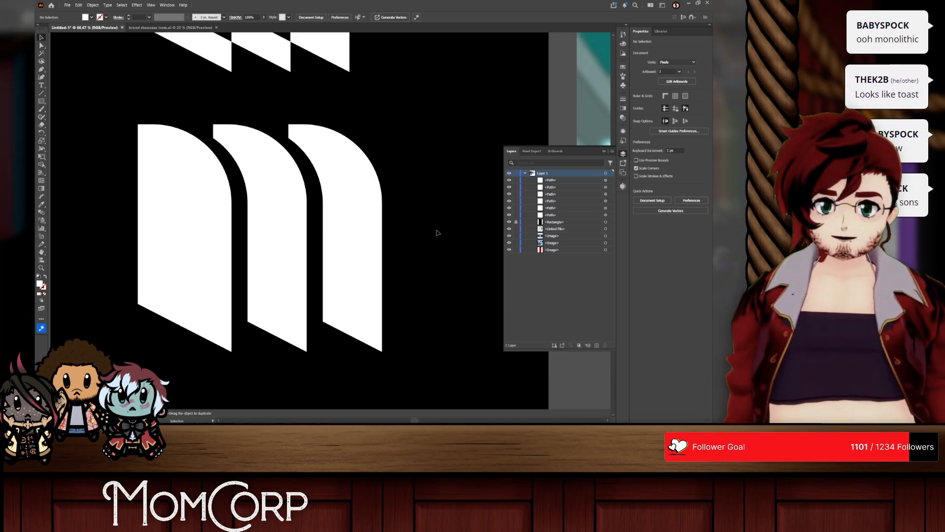
Step: Compare the lower row with and without its full left shape by undoing and redoing that placement
key("ctrl+z")
key("ctrl+shift+z")
key("ctrl+z")
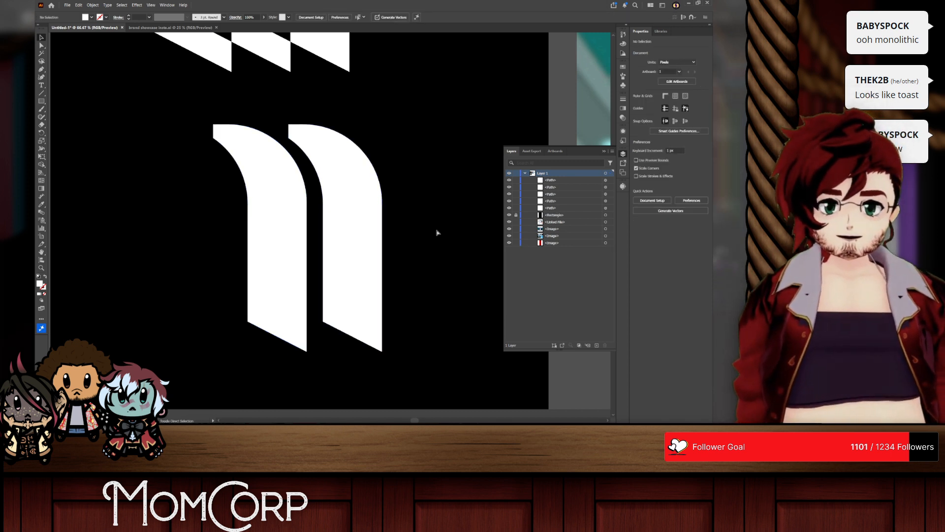
key("ctrl+shift+z")
left_click(437, 232)
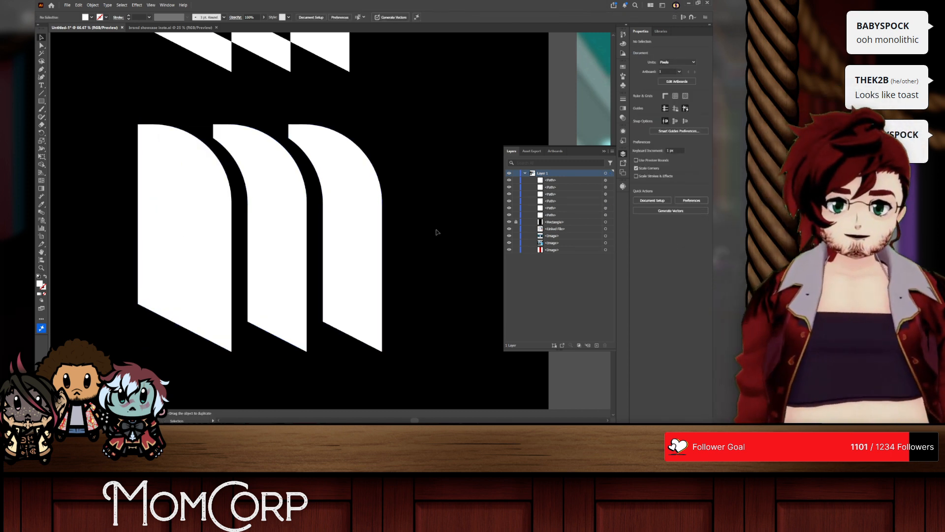
Step: Move the lower row's last stroke outward and distribute the three lower shapes with equal horizontal spacing
mouse_move(325, 195)
left_mouse_down()
mouse_move(343, 194)
mouse_move(333, 195)
left_mouse_up()
left_click(277, 193)
left_click(200, 190, "shift")
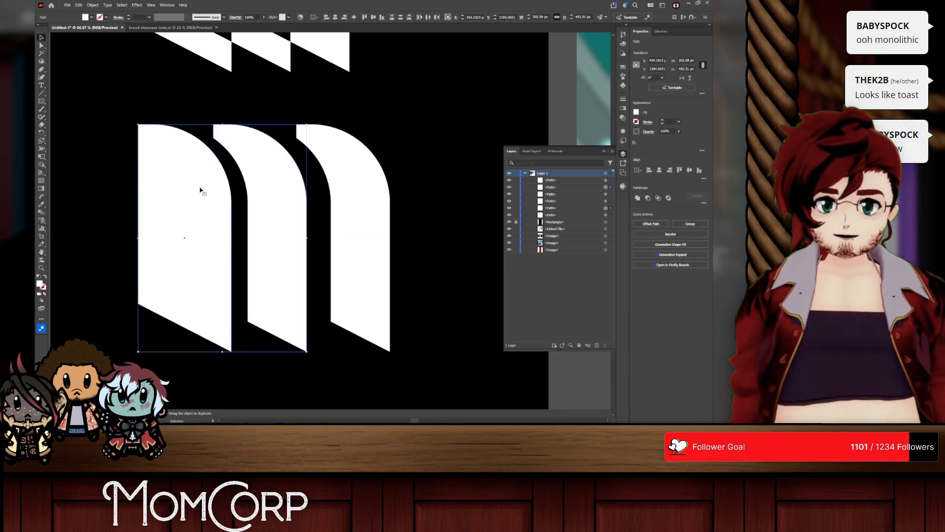
left_click(330, 196)
left_click(266, 202, "shift")
left_click(185, 237, "shift")
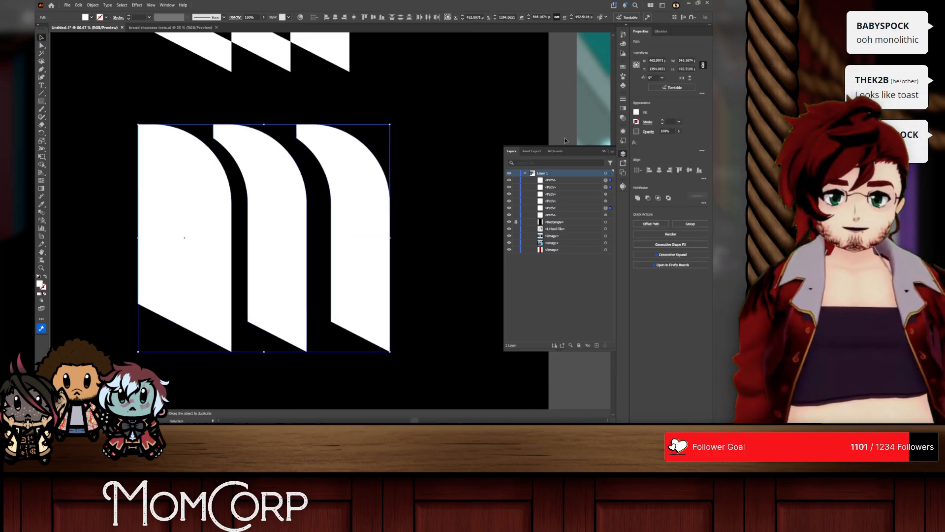
left_click(704, 178)
left_click(640, 236)
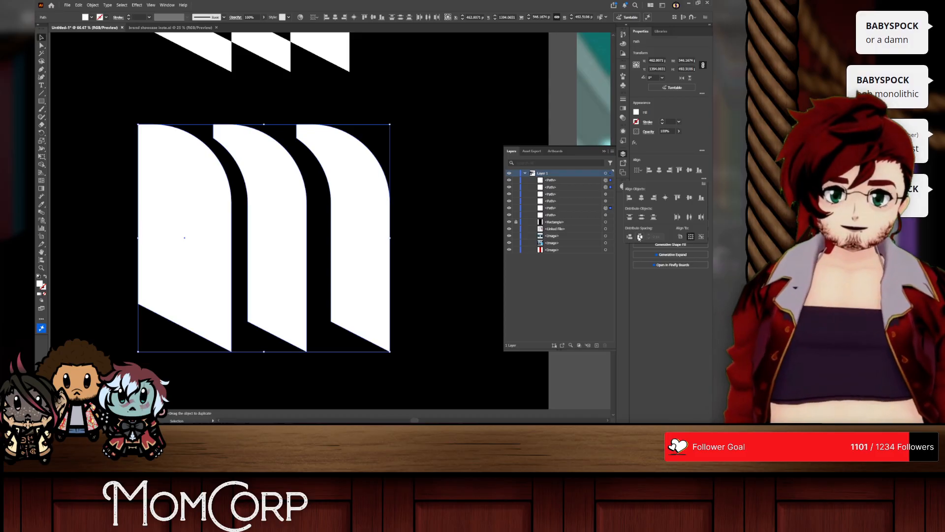
left_click(215, 39)
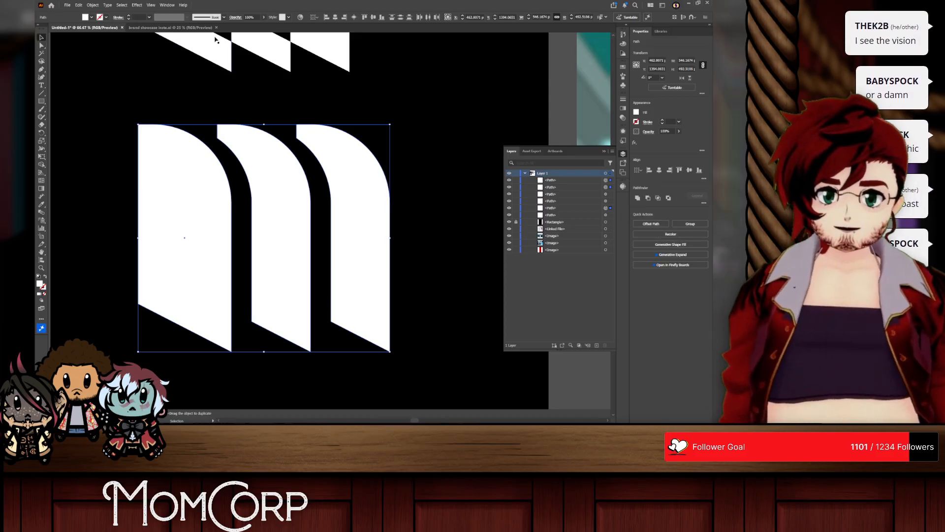
Step: Try one uniform corner radius on all corners of the three lower shapes
left_click(45, 46)
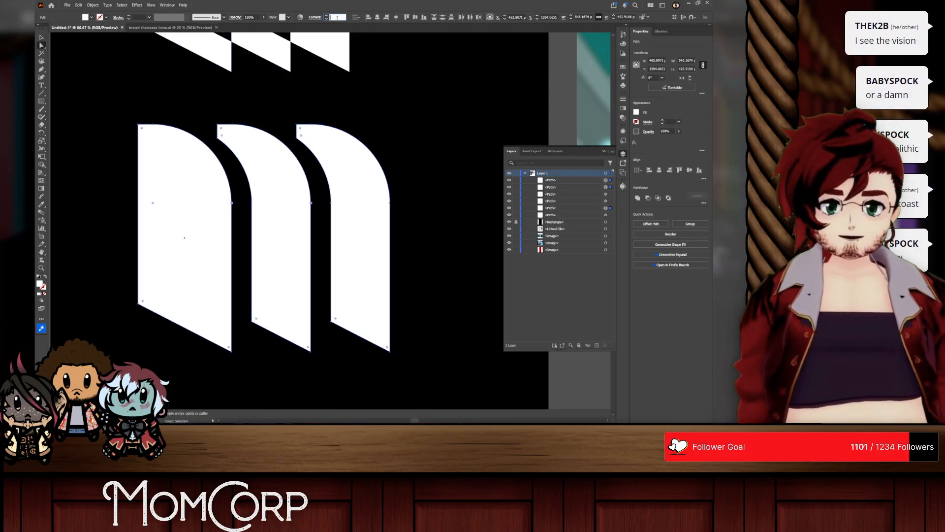
key("Return")
type("0")
key("Return")
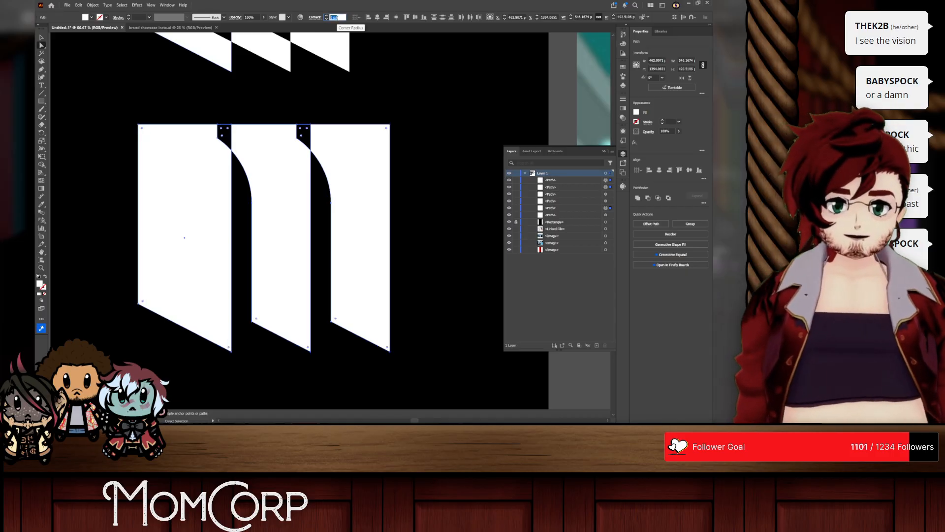
left_click(425, 130)
key("ctrl+z")
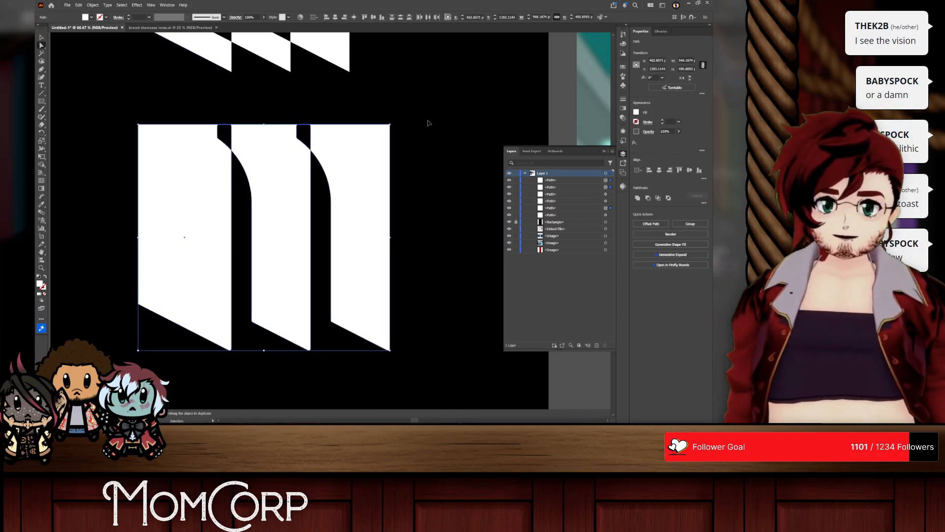
key("ctrl+z")
key("ctrl+z")
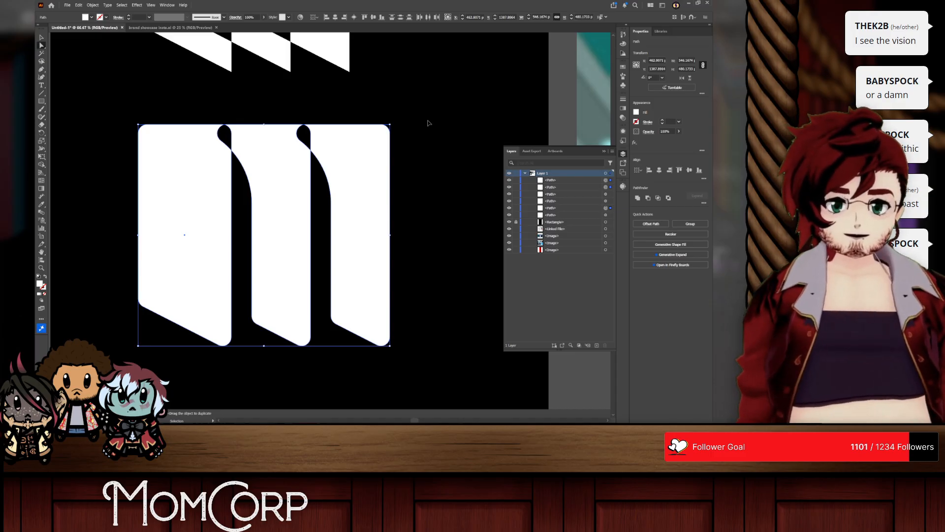
Step: Undo the lower row's rounding, spacing and construction edits back to the upper mark alone
key("Delete")
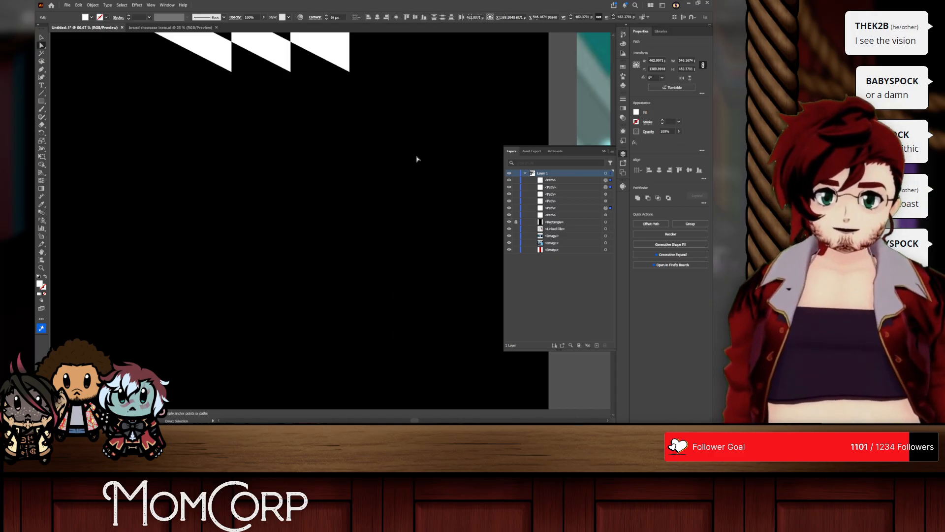
scroll(343, 147, "down", 2)
scroll(329, 91, "up", 1)
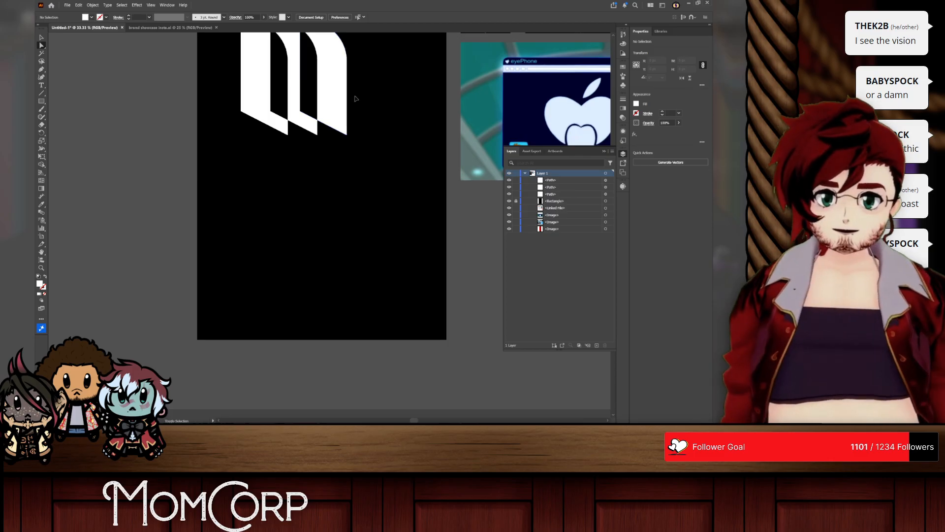
key("ctrl+v")
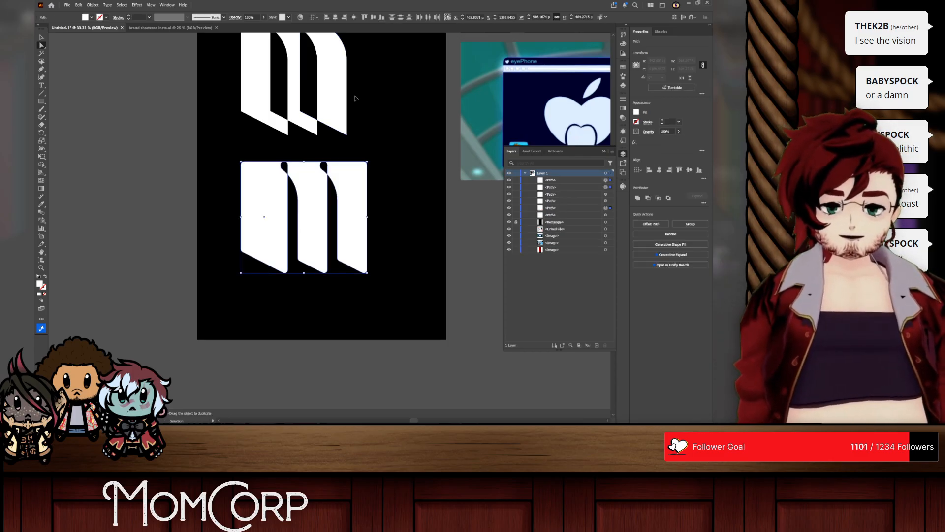
key("ctrl+z")
key("ctrl+z")
key("ctrl+z")
key("ctrl+z")
key("ctrl+z")
key("ctrl+z")
key("ctrl+z")
key("ctrl+z")
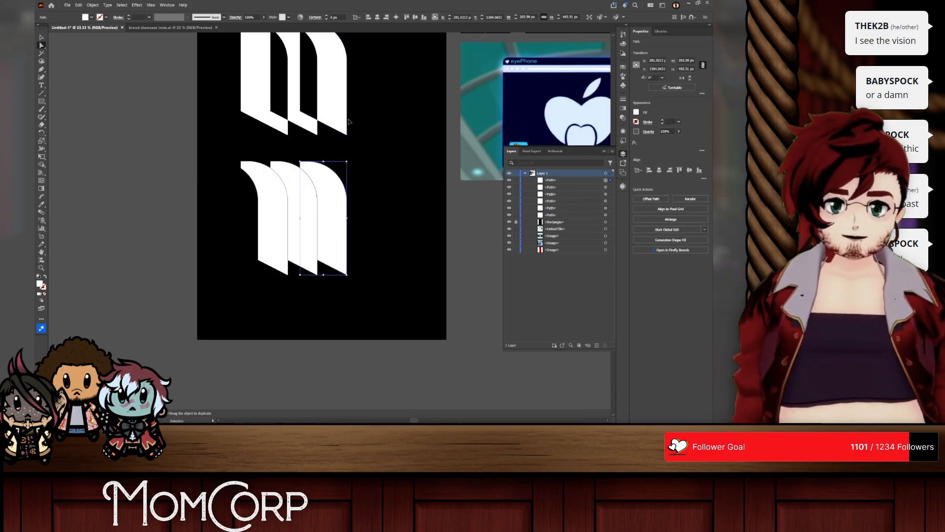
key("ctrl+z")
key("ctrl+z")
key("ctrl+z")
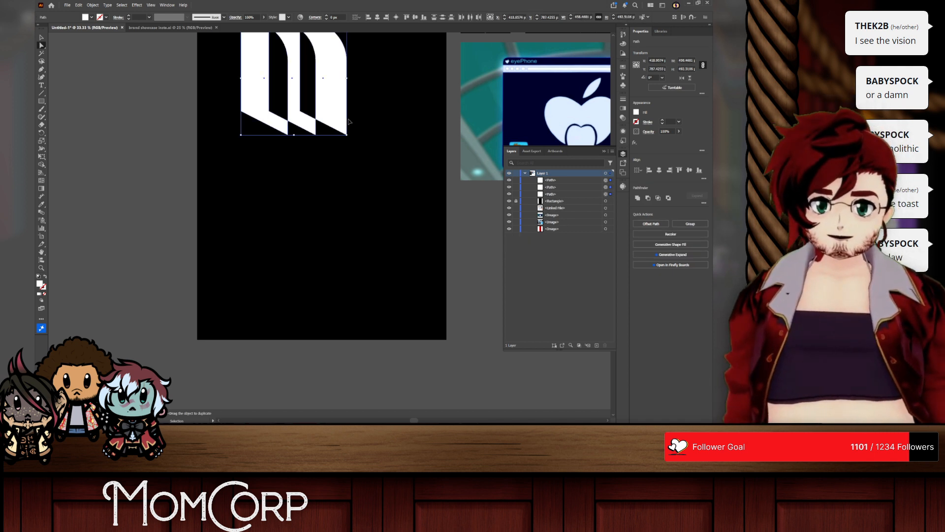
Step: Redo the lower-row edits up to the full left shape followed by two sharp-cornered curved strokes
key("ctrl+shift+z")
key("ctrl+shift+z")
key("ctrl+shift+z")
key("ctrl+shift+z")
key("ctrl+shift+z")
key("ctrl+shift+z")
key("ctrl+shift+z")
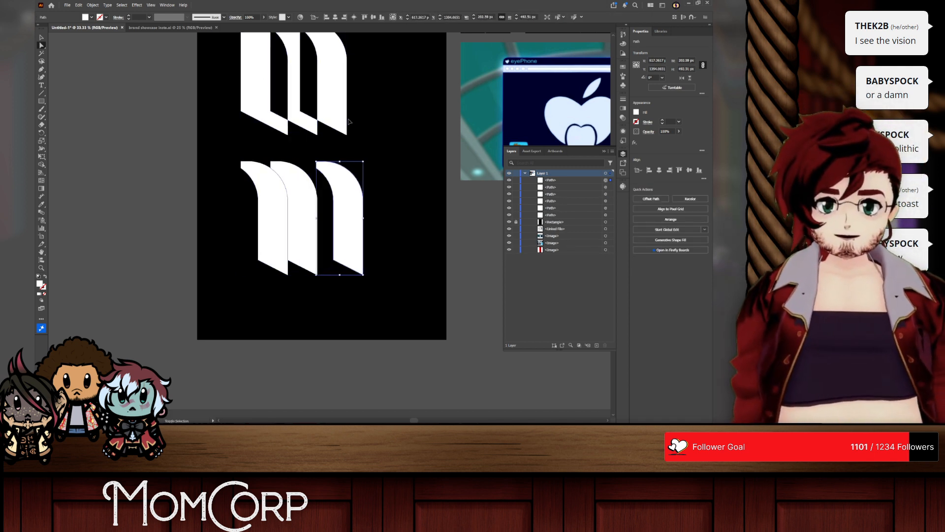
key("ctrl+shift+z")
key("ctrl+shift+z")
key("ctrl+shift+z")
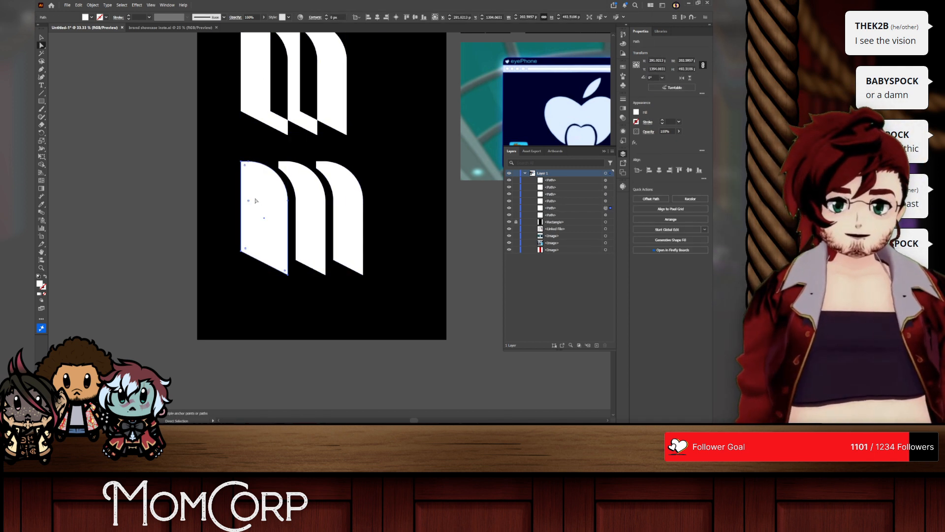
Step: Round the sharp corners of the three lower shapes, leaving their large shoulder curves unchanged
left_click(234, 167)
scroll(271, 190, "up", 2)
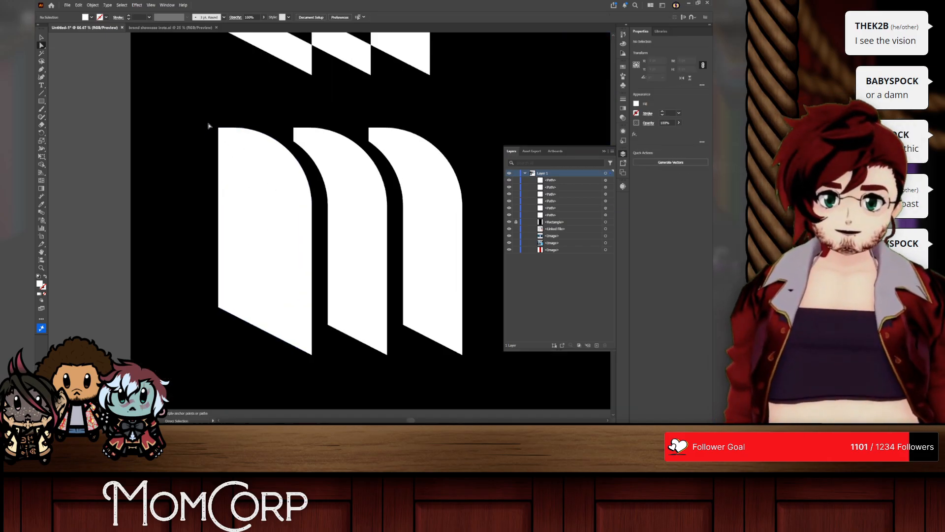
left_click(221, 132)
left_click_drag(233, 324, 234, 325)
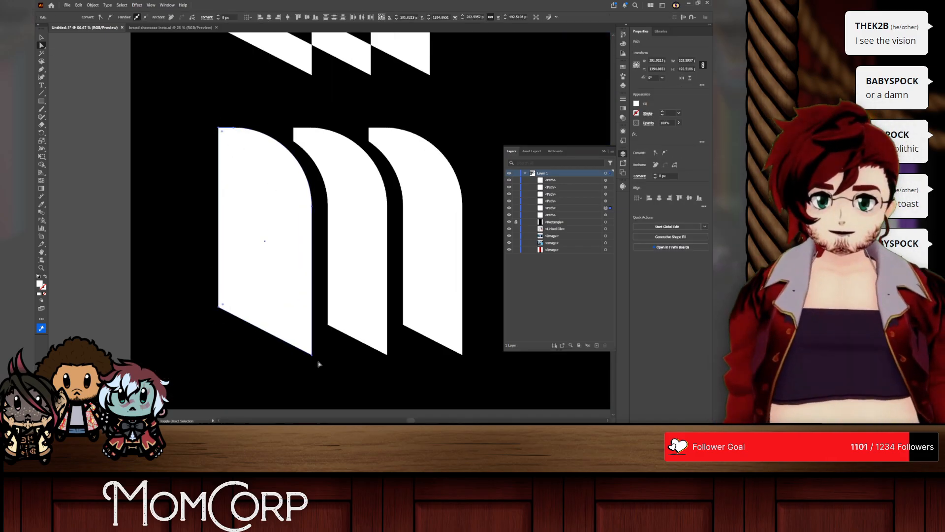
left_click_drag(321, 338, 391, 360)
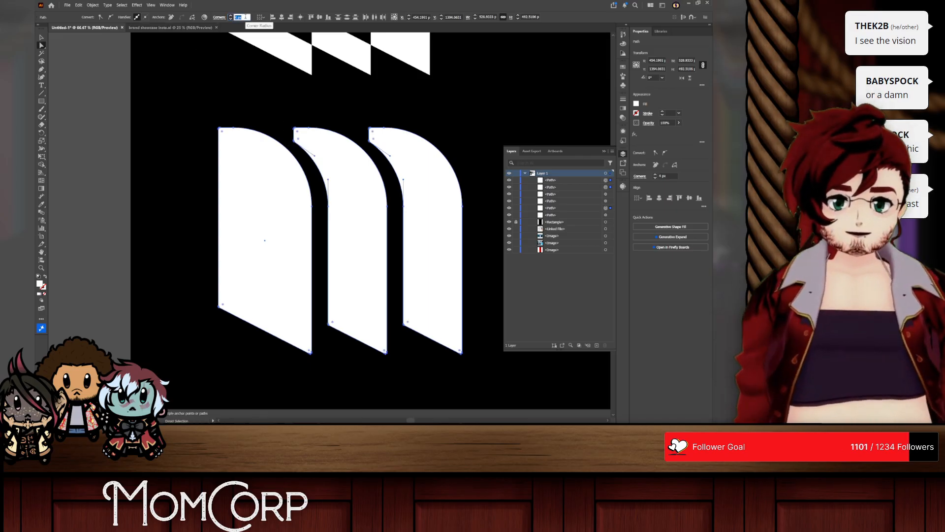
scroll(247, 17, "up", 8)
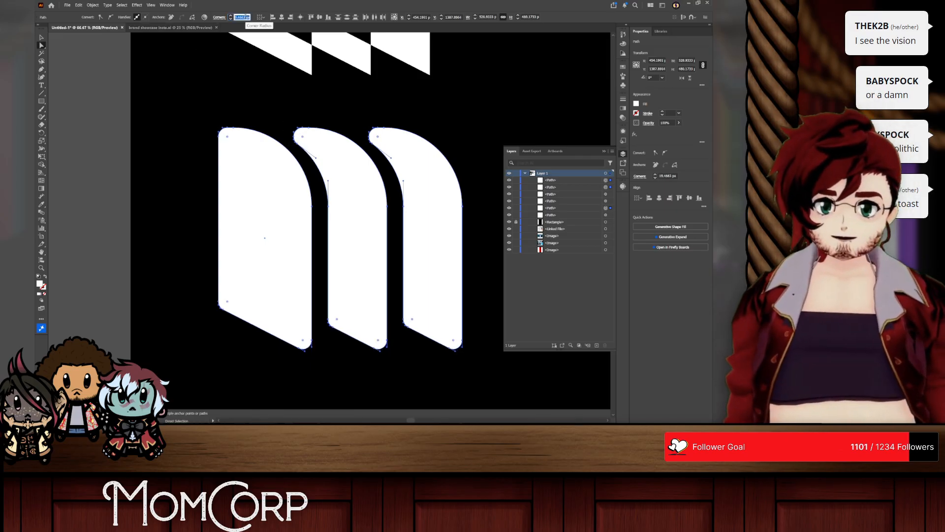
left_click(41, 38)
left_click(155, 74)
scroll(345, 153, "right", 4)
scroll(358, 157, "left", 1)
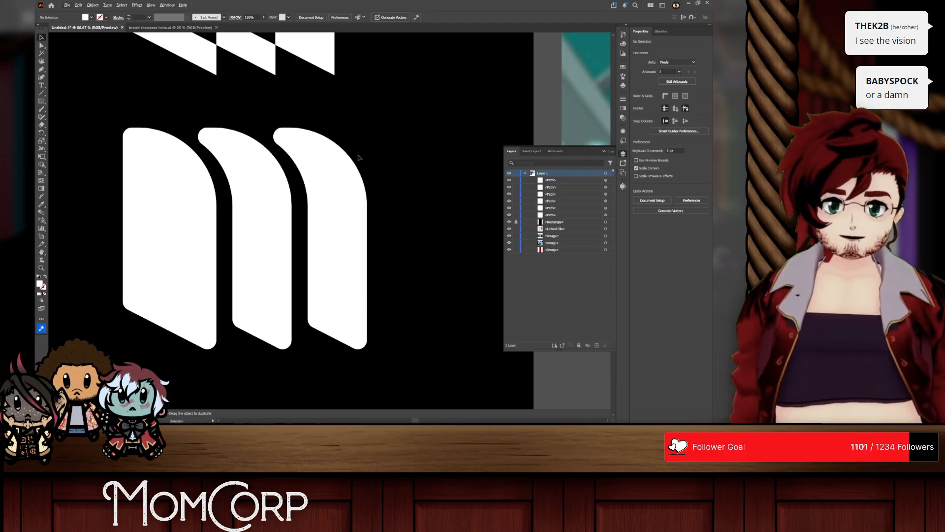
Step: Widen the gaps in the lower row by shifting the middle and last rounded strokes outward
scroll(345, 155, "left", 1)
key("v")
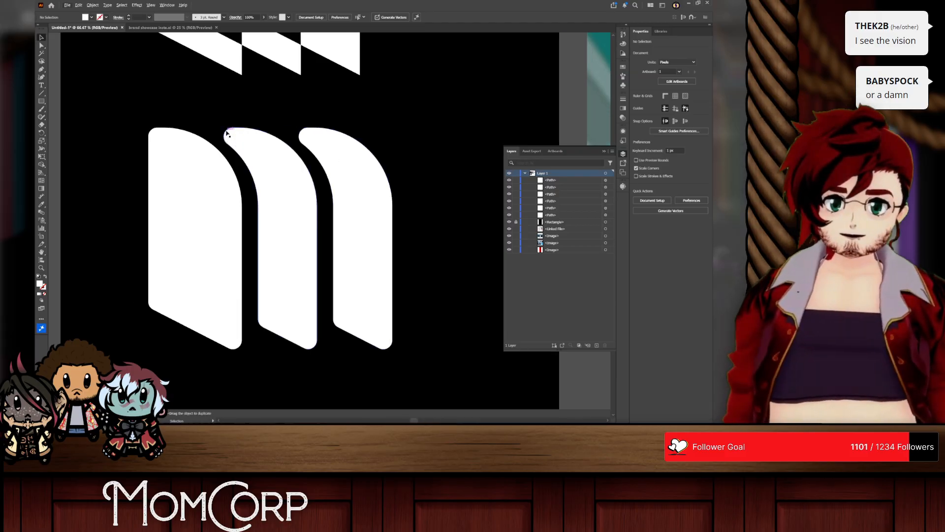
left_click_drag(356, 161, 369, 167)
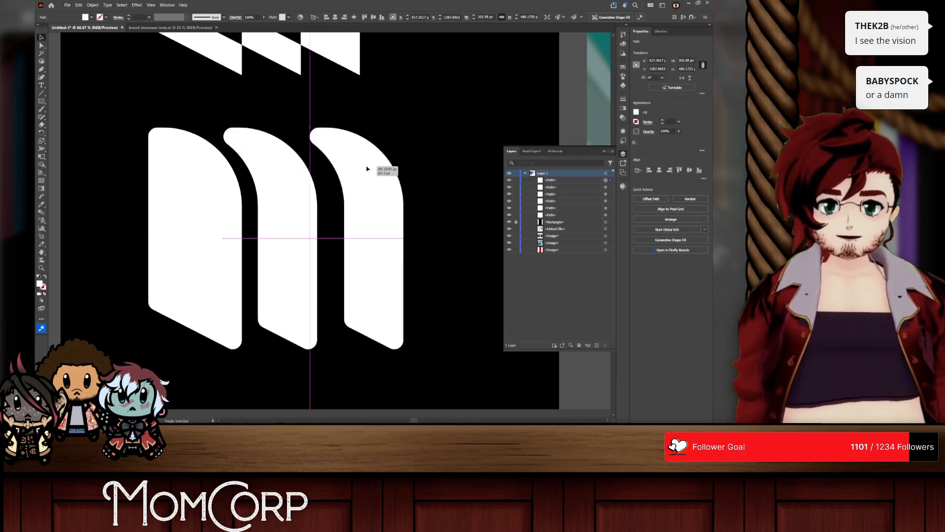
left_click_drag(286, 177, 292, 178)
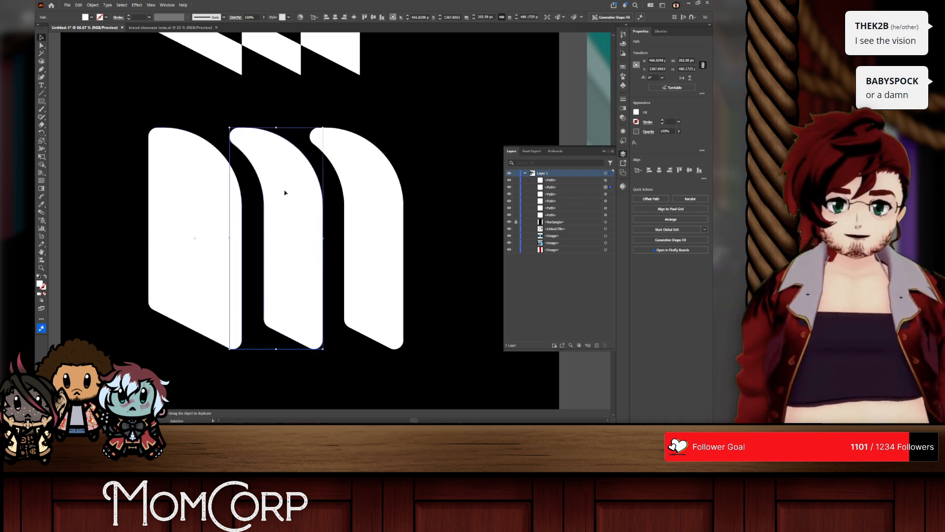
left_click_drag(442, 119, 406, 148)
left_click_drag(345, 189, 216, 238)
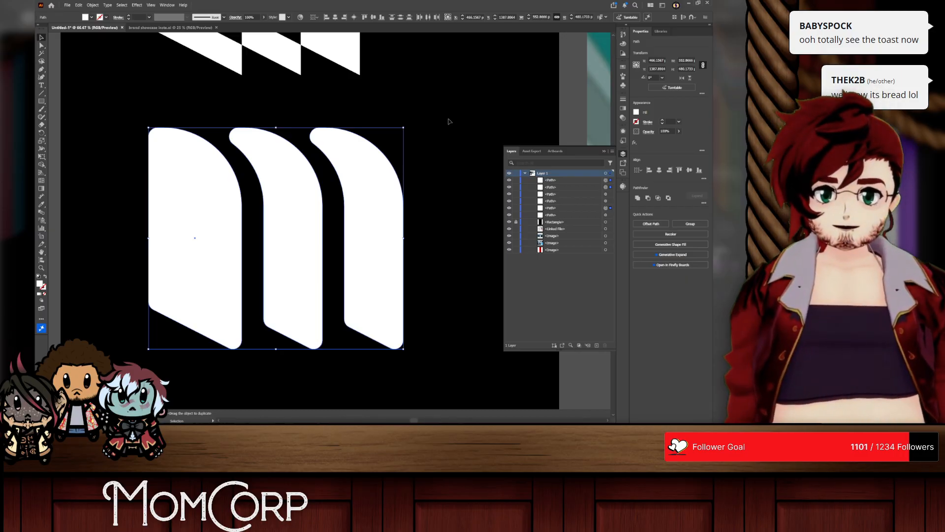
Step: Delete the three rounded shapes of the lower row
left_click(430, 174)
left_click_drag(416, 224, 67, 223)
key("Delete")
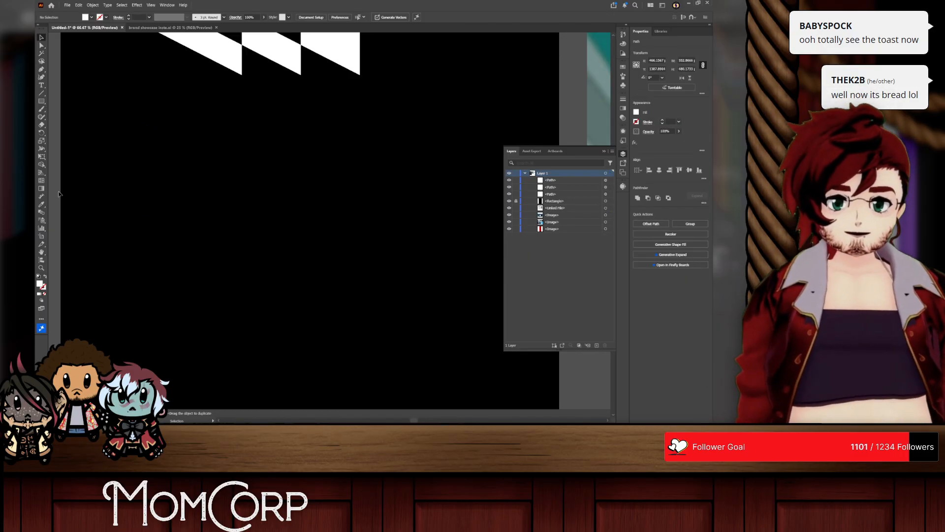
Step: Place a copy of the upper mark's leftmost full shape directly below it on the black artboard
scroll(329, 183, "down", 1)
scroll(329, 184, "down", 1)
scroll(324, 180, "up", 2)
left_click(262, 118)
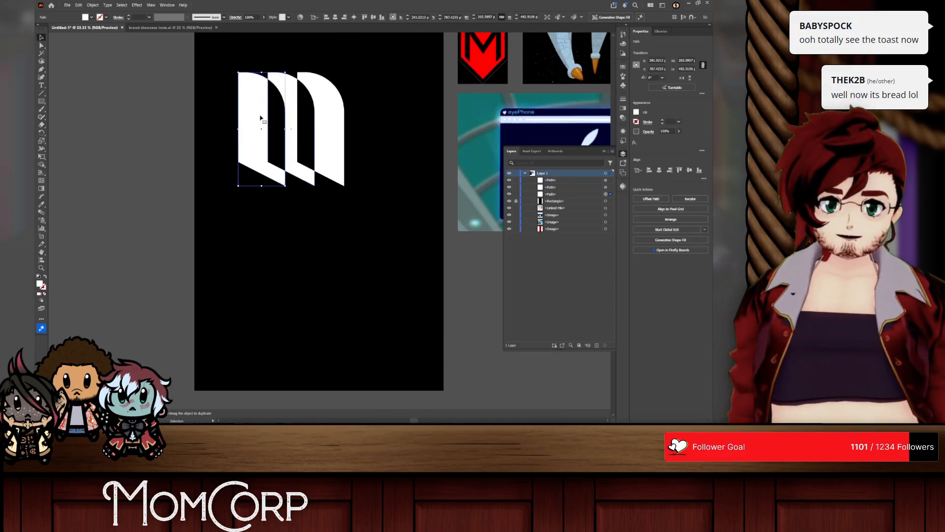
left_click_drag(267, 140, 269, 290)
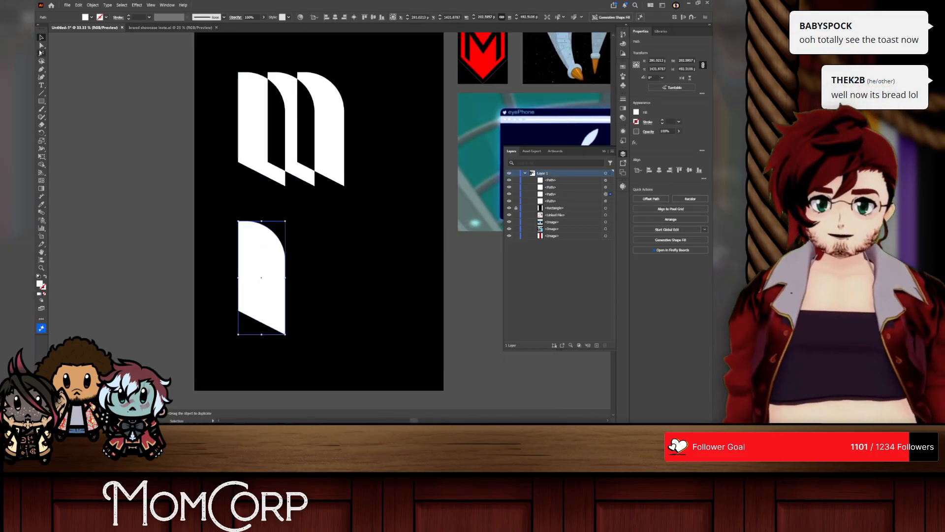
Step: Try narrowing the copied lower shape and placing two overlapping duplicates beside it
left_click_drag(238, 279, 256, 281)
left_click_drag(277, 270, 255, 248)
key("ctrl+z")
key("ctrl+z")
key("ctrl+shift+z")
left_click_drag(255, 248, 307, 249)
left_click(287, 261, "shift")
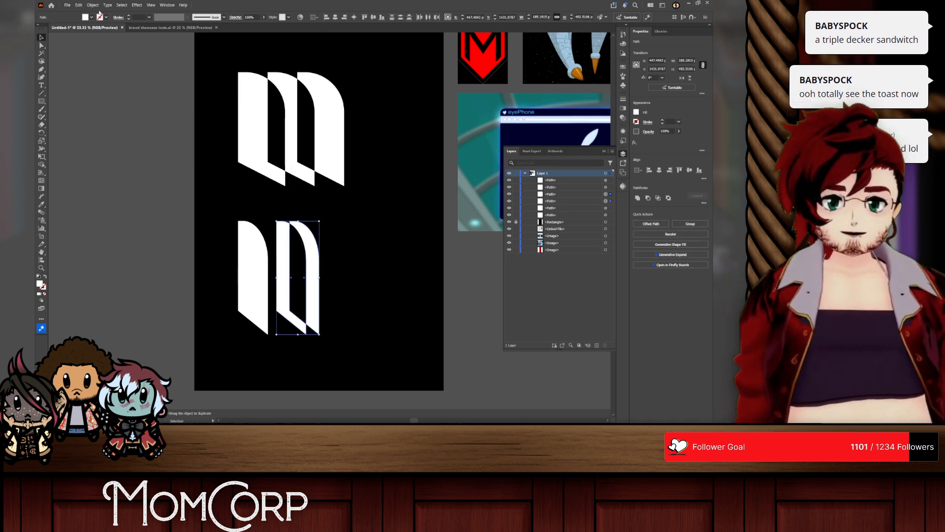
Step: Try arranging two narrow curved strokes beside the narrowed lower shape to form an M
left_click(93, 5)
left_click(111, 96)
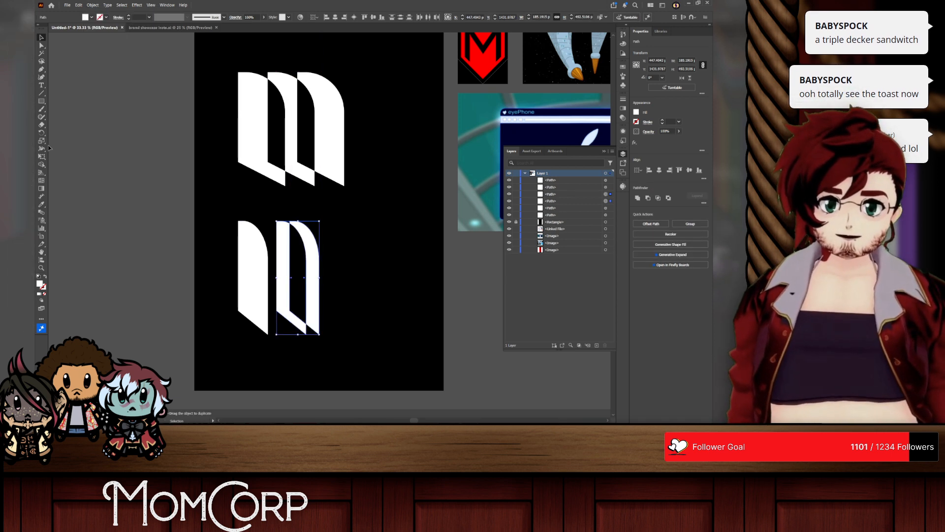
mouse_move(301, 252)
left_mouse_down("alt")
mouse_move(282, 246)
mouse_move(292, 260)
mouse_move(278, 262)
mouse_move(305, 260)
left_mouse_up("alt")
left_click(79, 62)
left_click(261, 256, "shift")
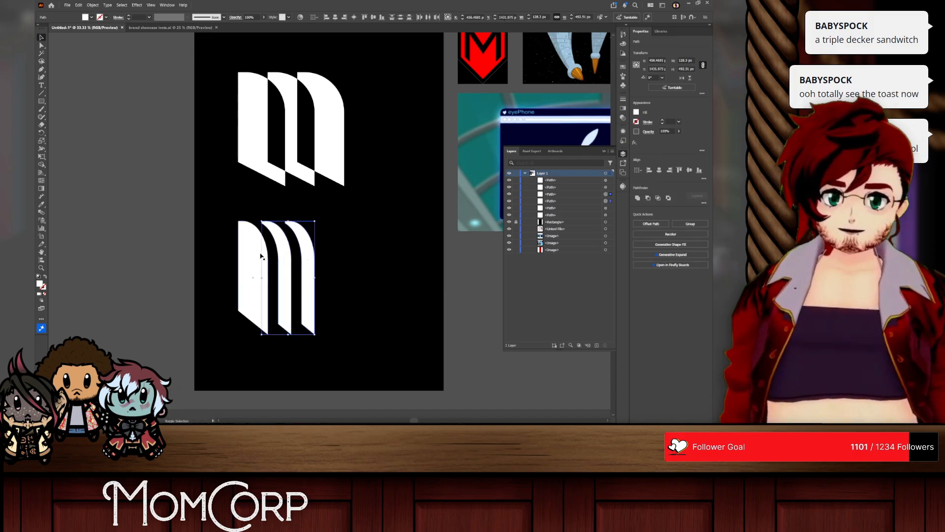
Step: Undo the narrowed M variation back to the single full-width copy of the lower shape
key("ctrl+z")
key("ctrl+z")
key("ctrl+z")
key("ctrl+z")
key("ctrl+z")
key("ctrl+z")
key("ctrl+z")
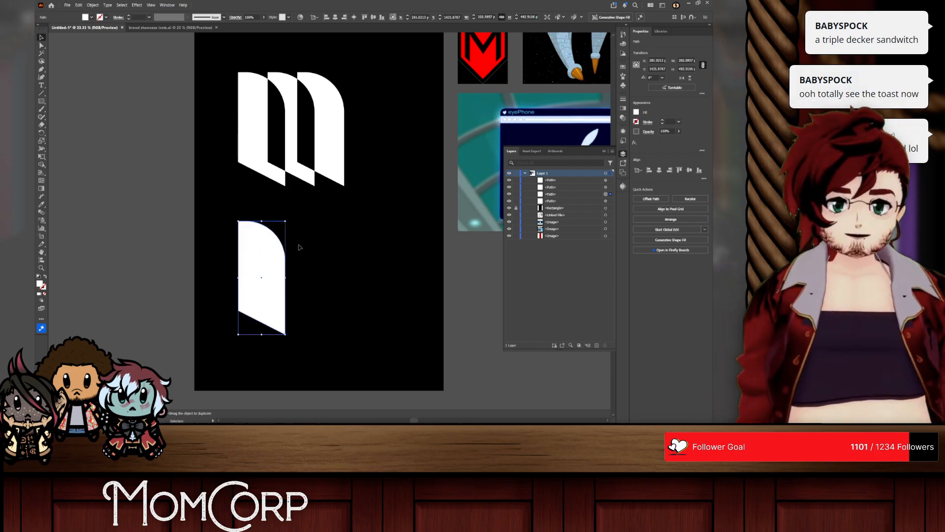
Step: Try steepening the slanted base of the lower copied shape by raising its lower-left corner
left_click(317, 321)
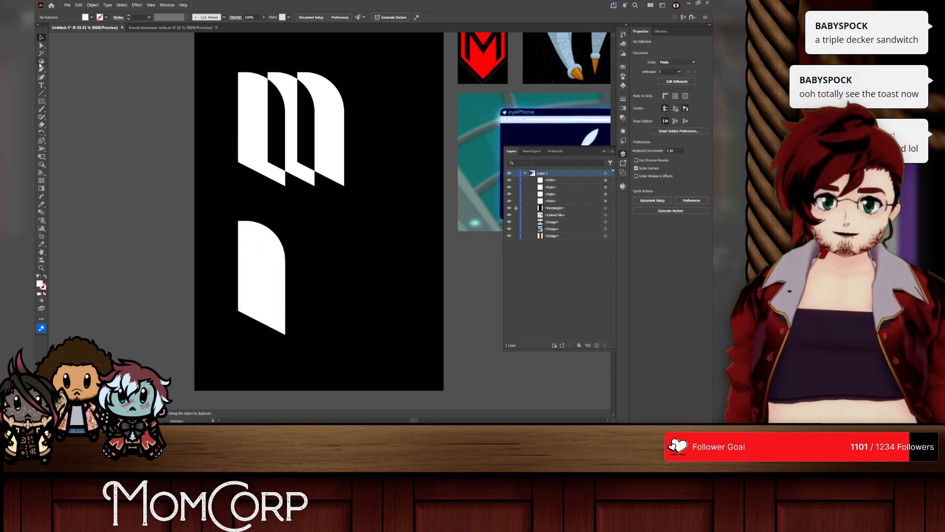
left_click(41, 46)
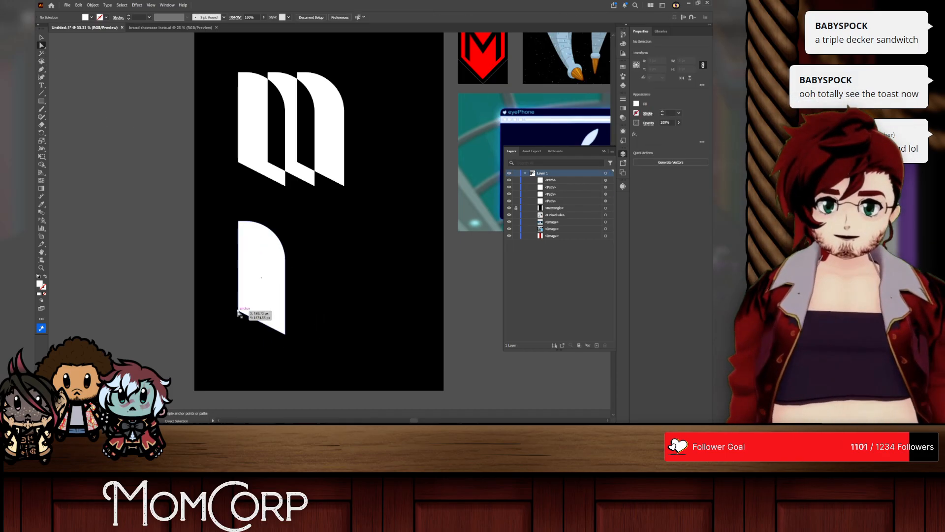
left_click_drag(238, 311, 316, 285)
left_click(298, 281)
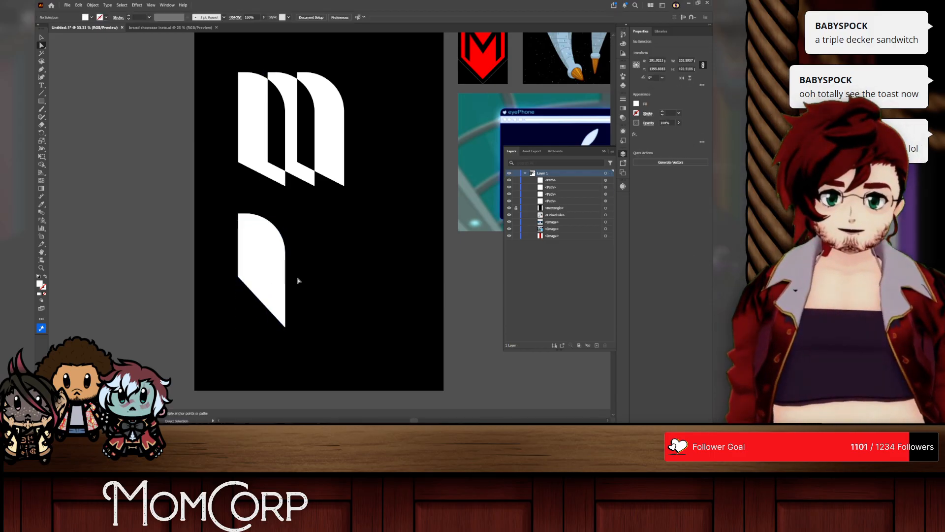
Step: Delete the lower copy and the upper mark's second and third shapes, keeping only the leftmost full shape
left_click(257, 262)
key("Delete")
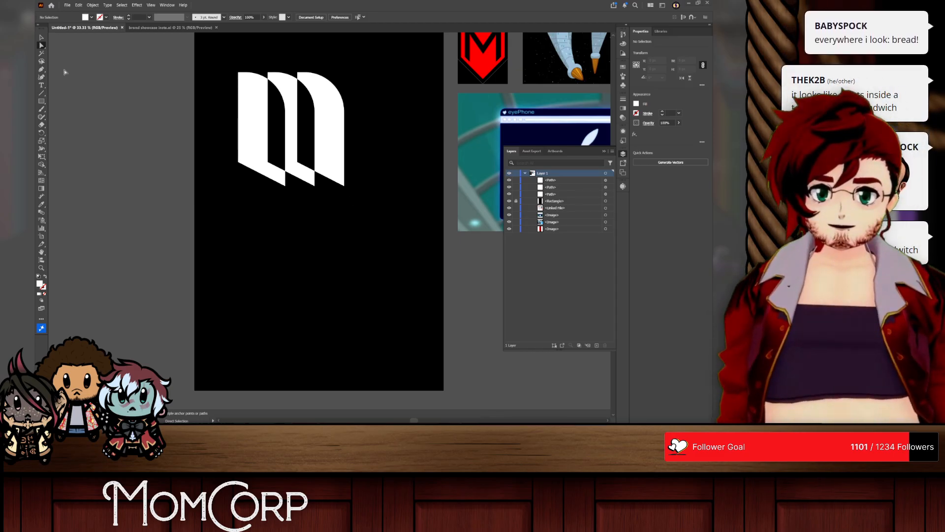
left_click(295, 98)
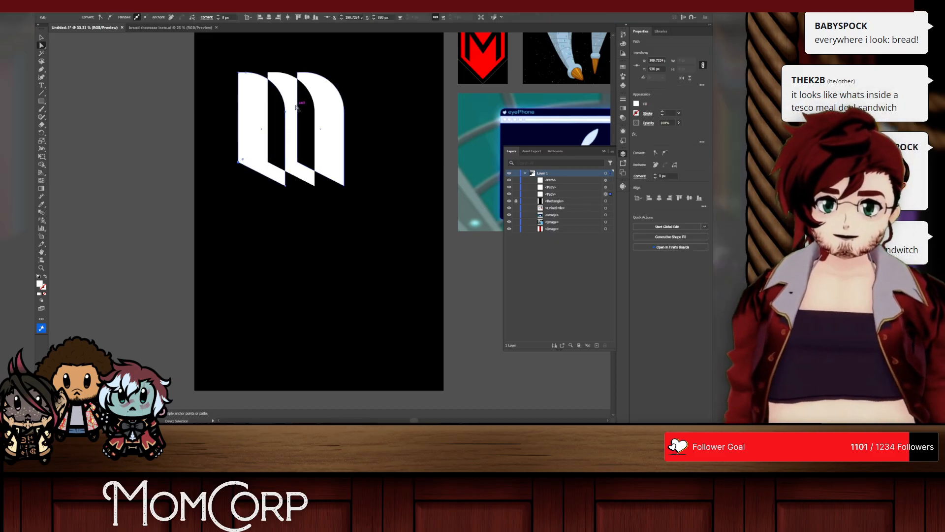
left_click(287, 104)
key("Delete")
key("Delete")
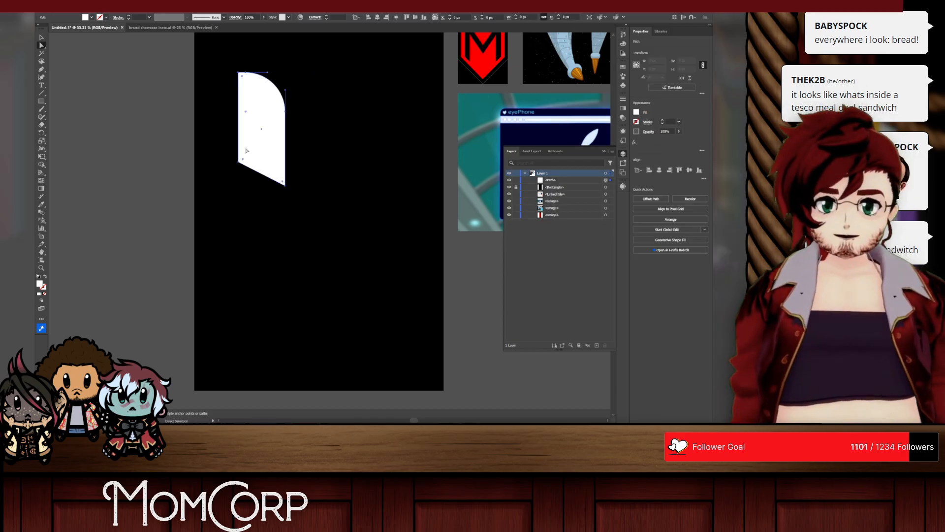
Step: Round the remaining shape's lower-left corner to echo its curved upper-right corner, forming a leaf-like shape
left_click(239, 161)
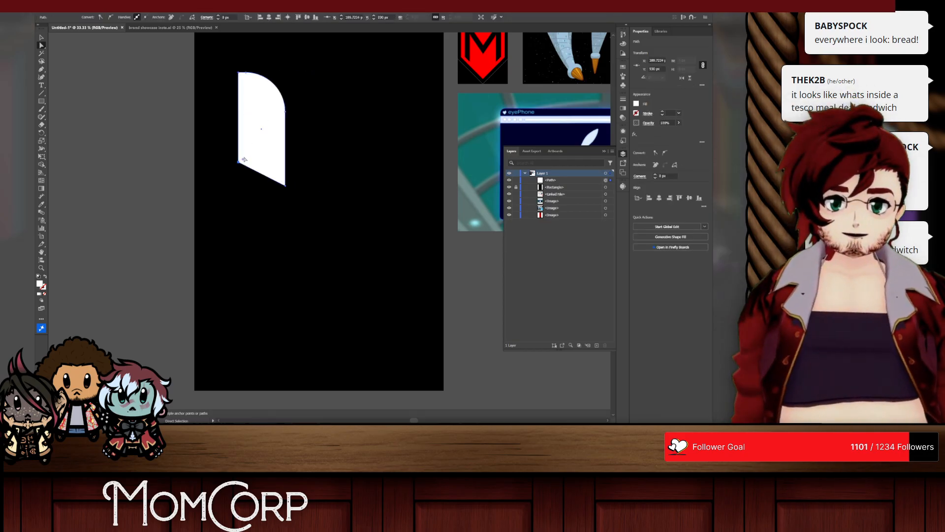
left_click(272, 96)
left_click_drag(246, 113, 347, 45)
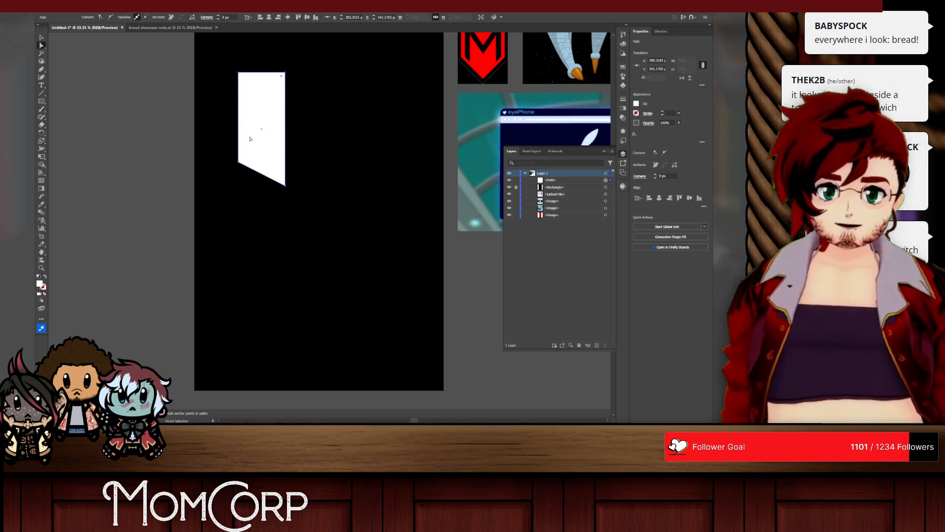
left_click(238, 163, "shift")
left_click_drag(243, 159, 305, 108)
Step: Add two overlapping copies of the leaf-like shape in a row beside it and distribute all three evenly horizontally
left_click(41, 37)
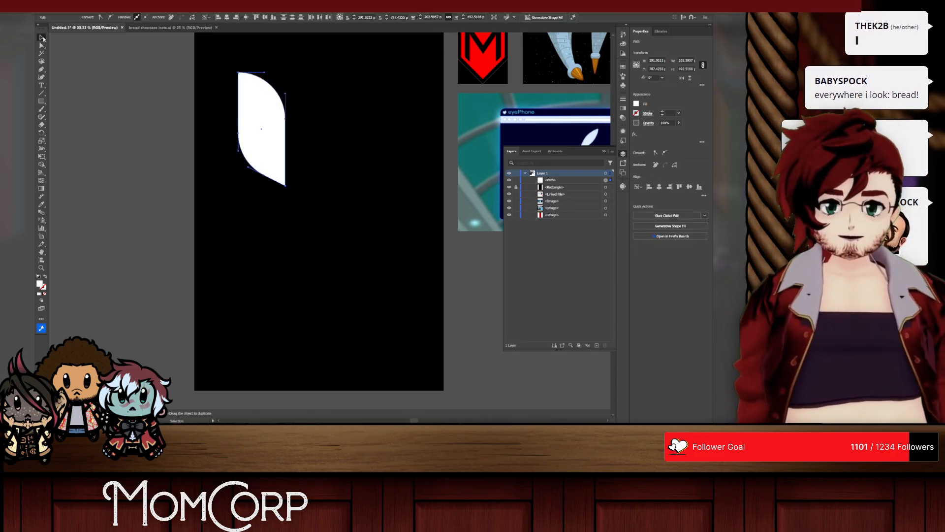
scroll(321, 97, "up", 1)
left_click_drag(223, 127, 336, 124)
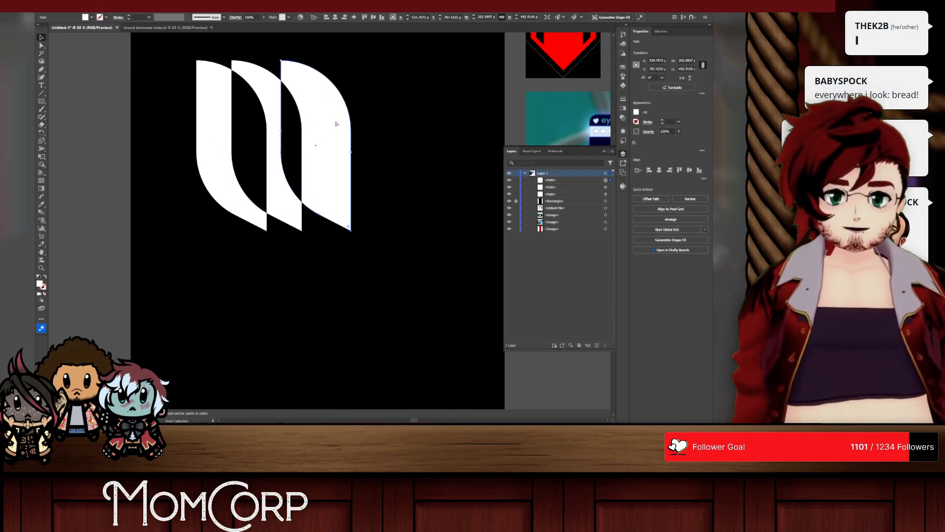
left_click(270, 91, "shift")
left_click(214, 96, "shift")
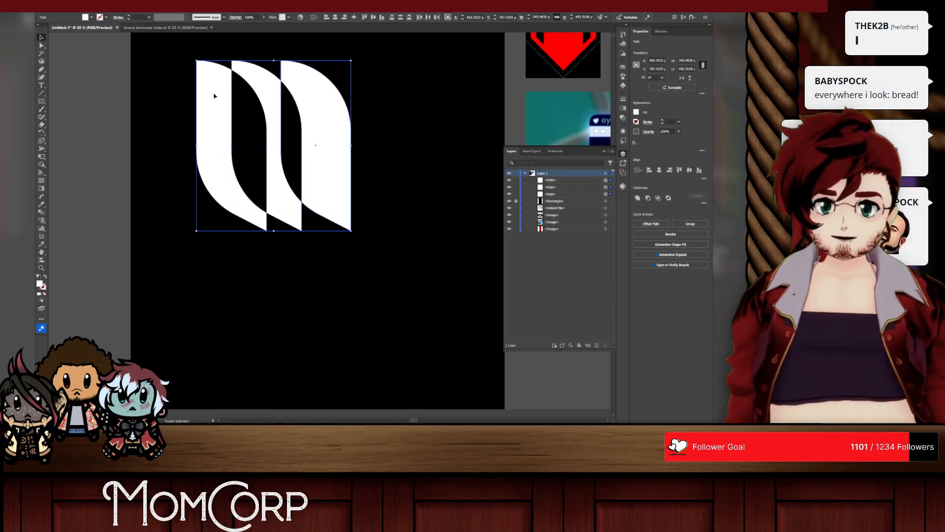
left_click(702, 180)
left_click(640, 236)
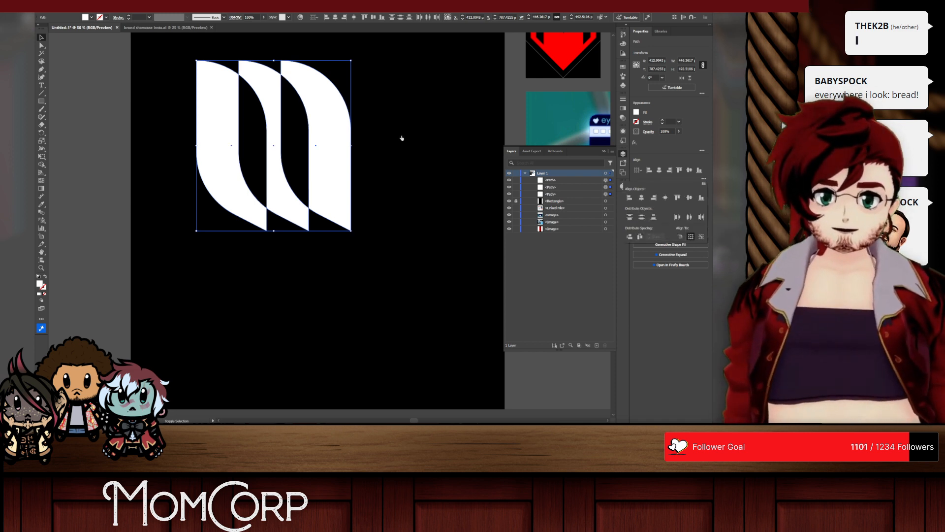
left_click(367, 132)
Step: Duplicate the mark's middle and right shapes below it and cut away the left one with Shape Builder, leaving a curved stroke
left_click(273, 105)
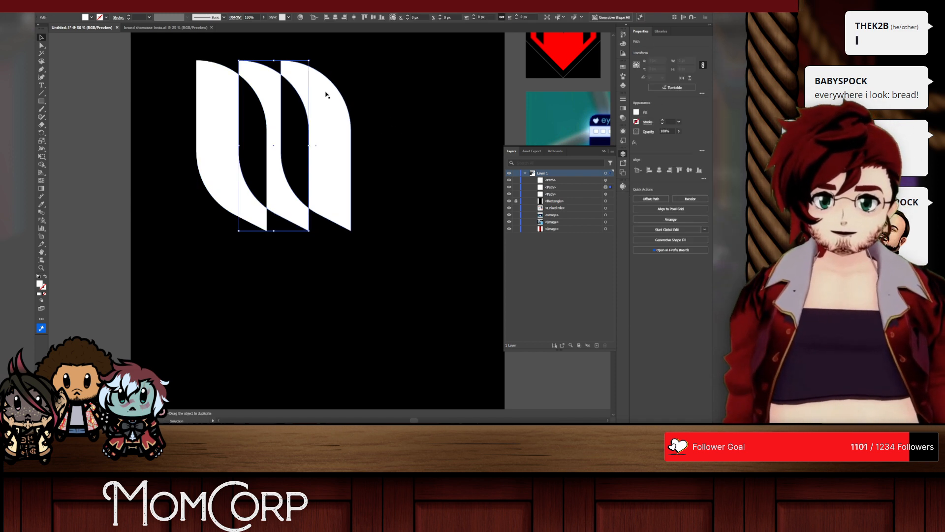
left_click(326, 104, "shift")
scroll(325, 122, "down", 1)
left_click_drag(325, 121, 317, 260)
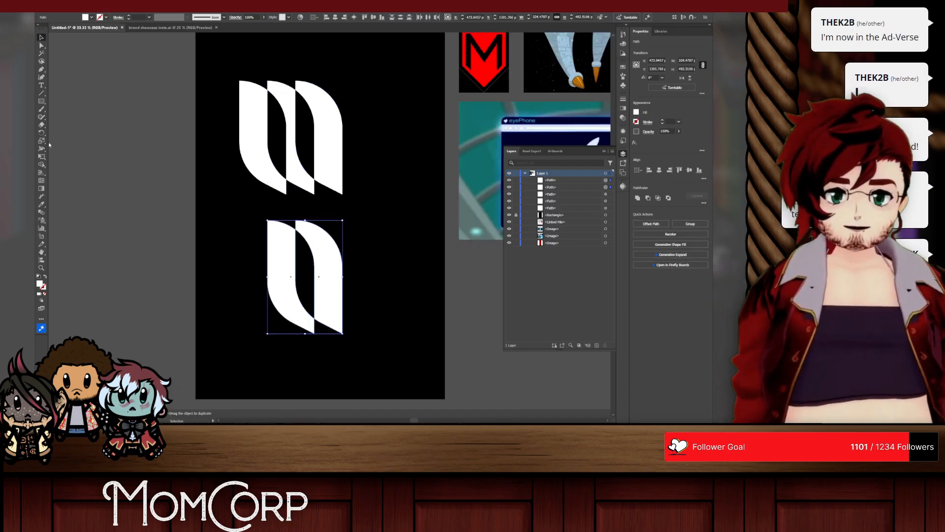
left_click(93, 5)
key("Escape")
key("shift+m")
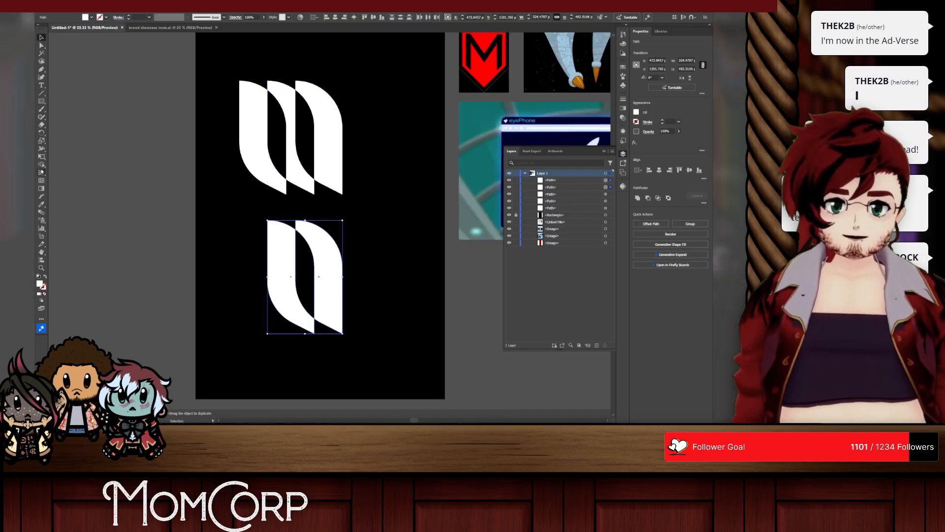
left_click(284, 262, "alt")
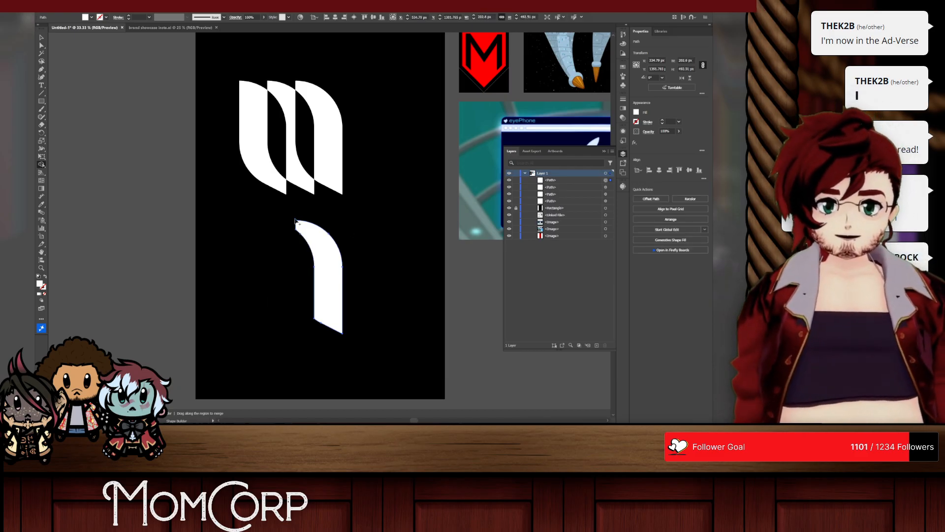
Step: Assemble a lower M from one full leaf-like shape and two copies of the curved stroke, with gaps between them
left_click(41, 37)
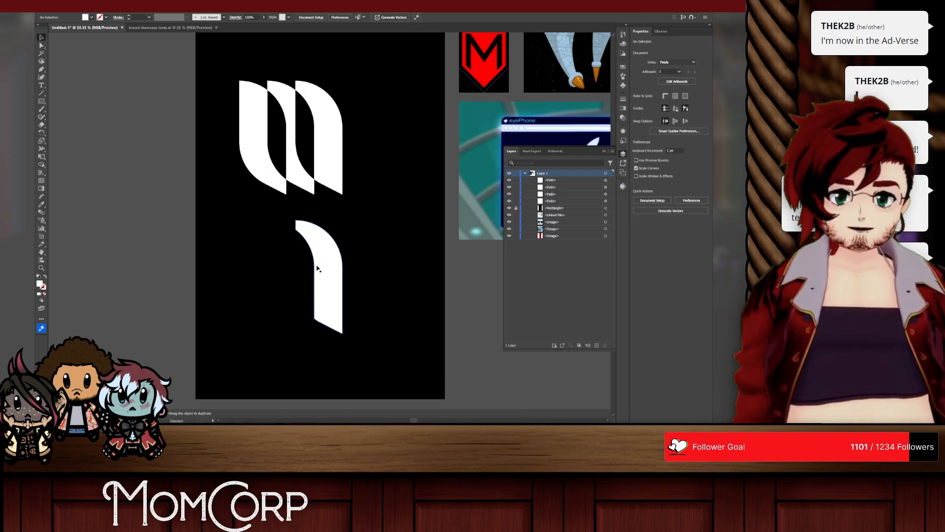
left_click_drag(319, 268, 267, 270)
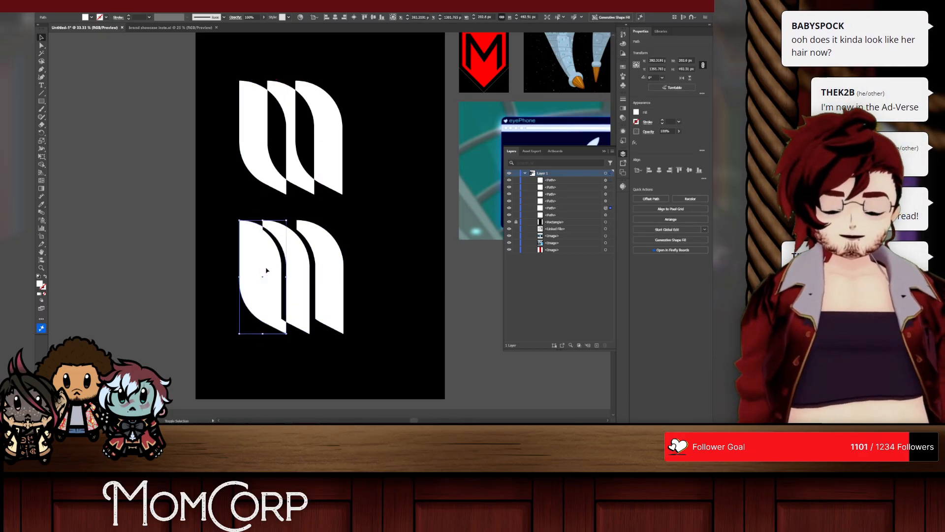
left_click(319, 255)
left_click(299, 257, "shift")
left_click_drag(321, 256, 332, 255)
left_click(367, 248)
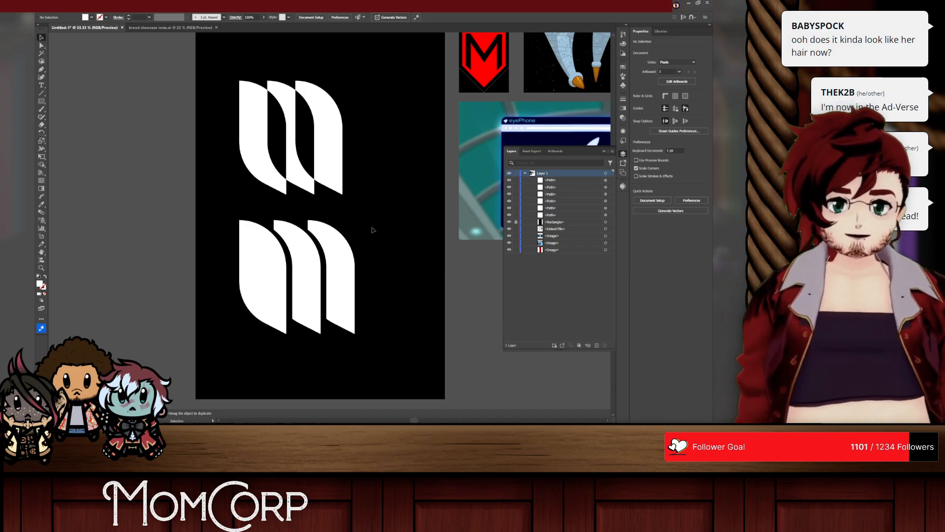
left_click_drag(339, 260, 344, 260)
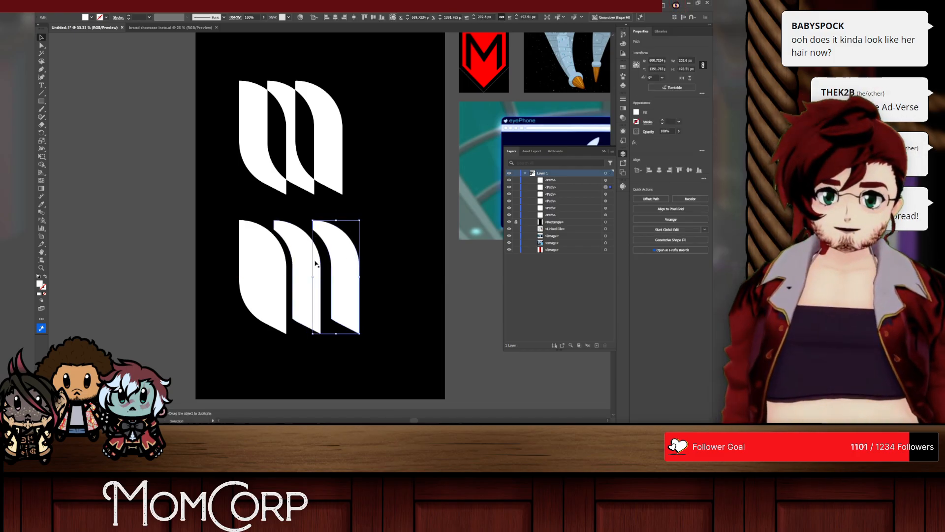
Step: Distribute the lower M's full shape and two curved strokes with equal horizontal spacing
left_click(308, 261)
left_click(267, 263, "shift")
left_click(704, 178)
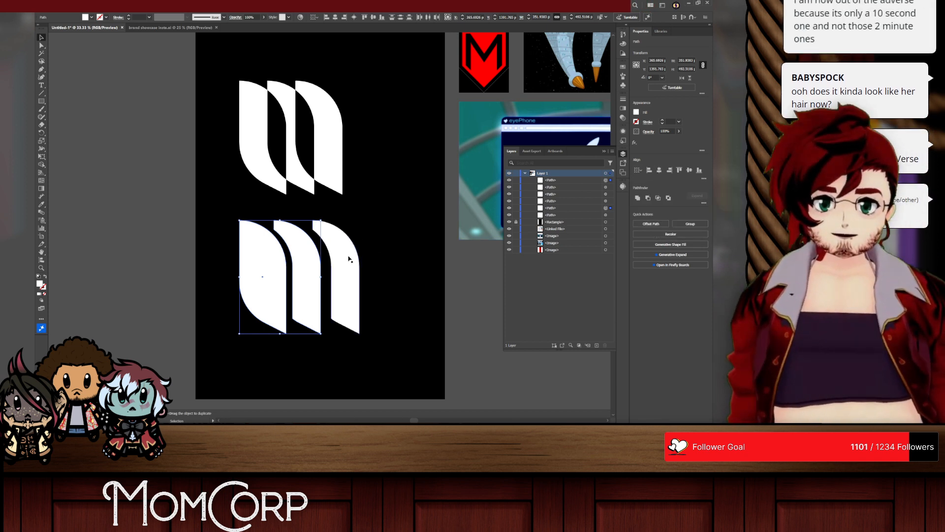
left_click(347, 264, "shift")
left_click(262, 264, "shift")
left_click(263, 264, "shift")
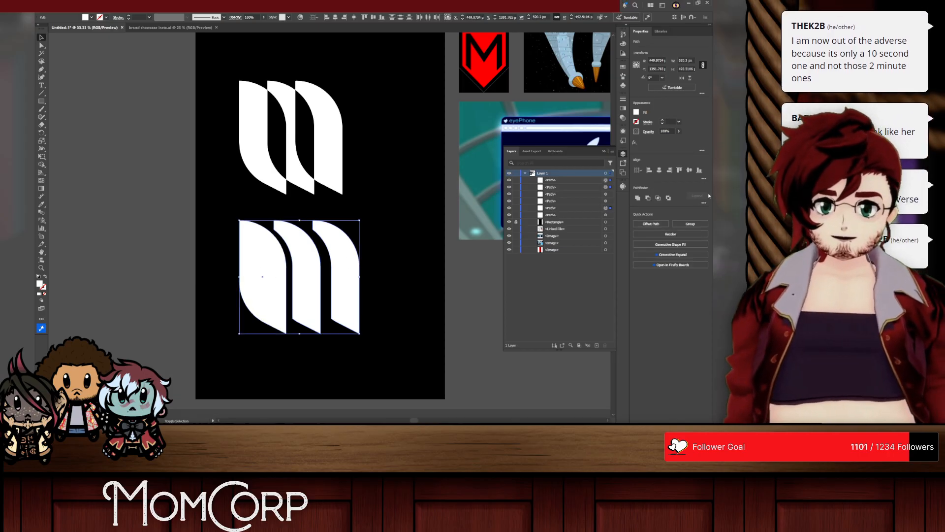
left_click(703, 178)
left_click(649, 236)
left_click(383, 207)
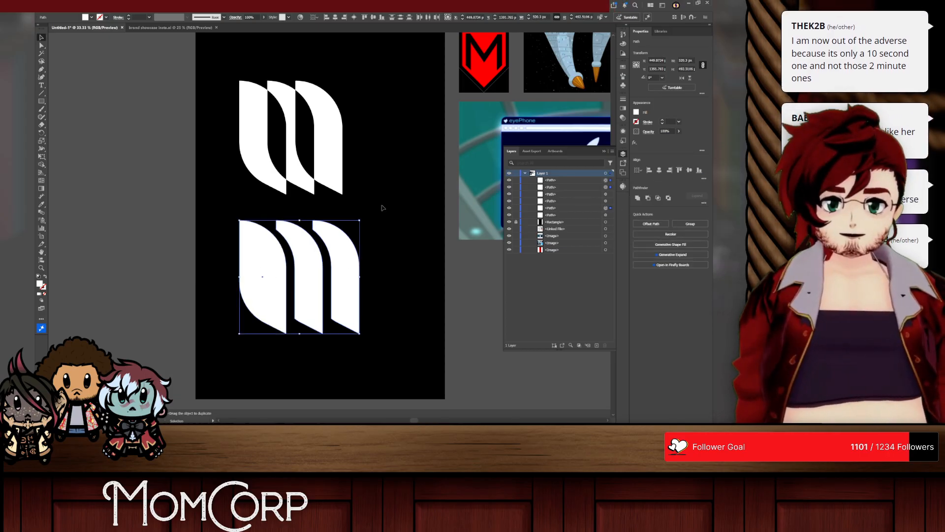
left_click(382, 206)
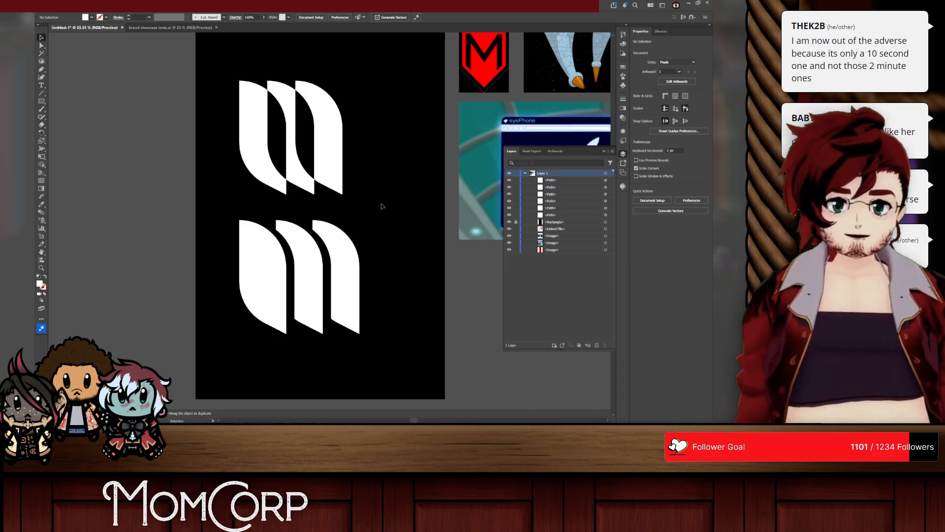
Step: Try rounding the upper-left corners of all three shapes in the lower M
left_click(41, 45)
scroll(344, 325, "up", 1)
left_click_drag(393, 348, 241, 325)
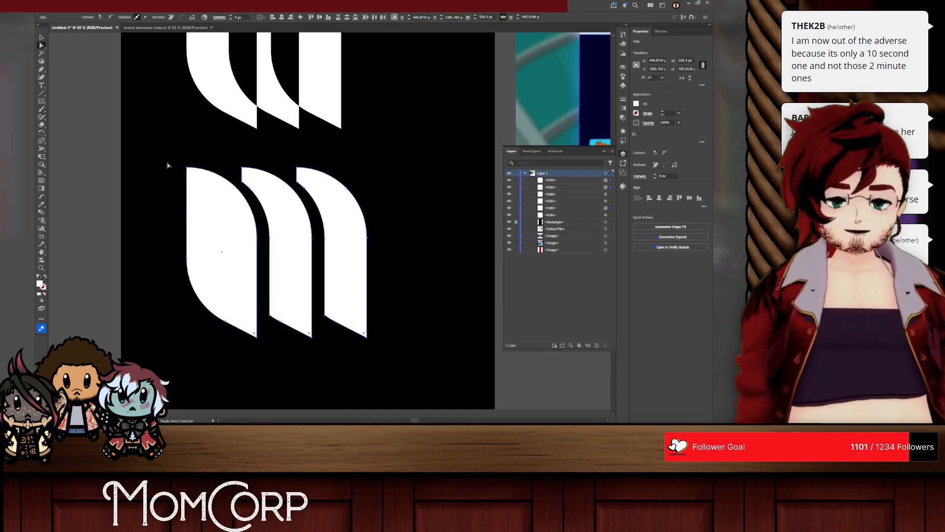
left_click(187, 167, "shift")
left_click(242, 168, "shift")
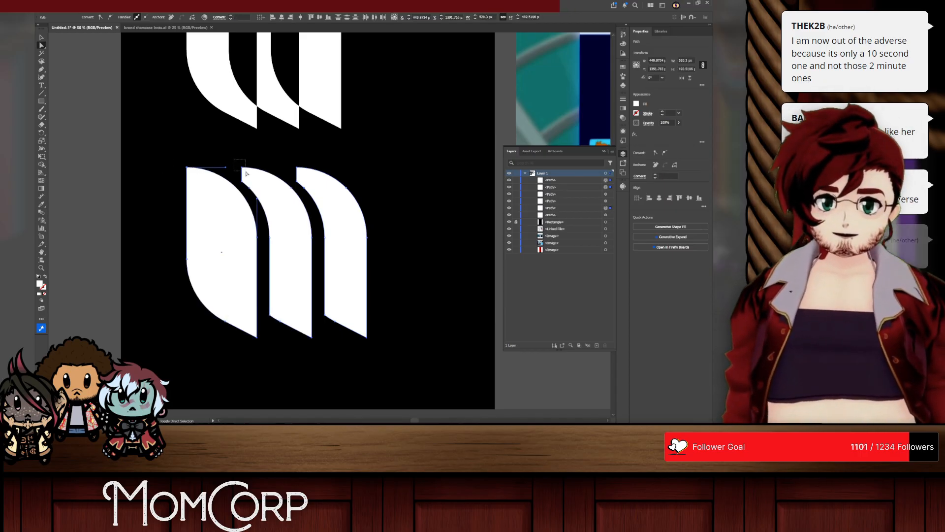
left_click(296, 168, "shift")
left_click_drag(300, 171, 306, 177)
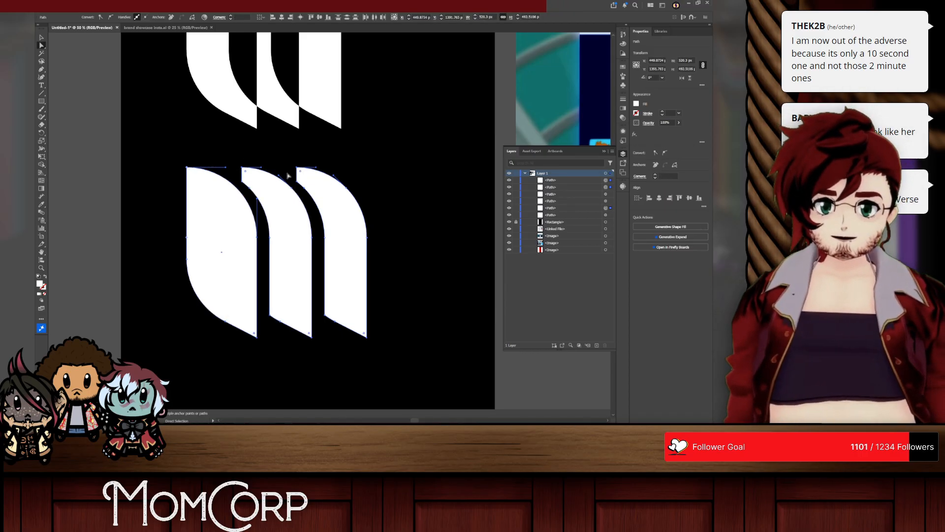
left_click(177, 163)
left_click(195, 179)
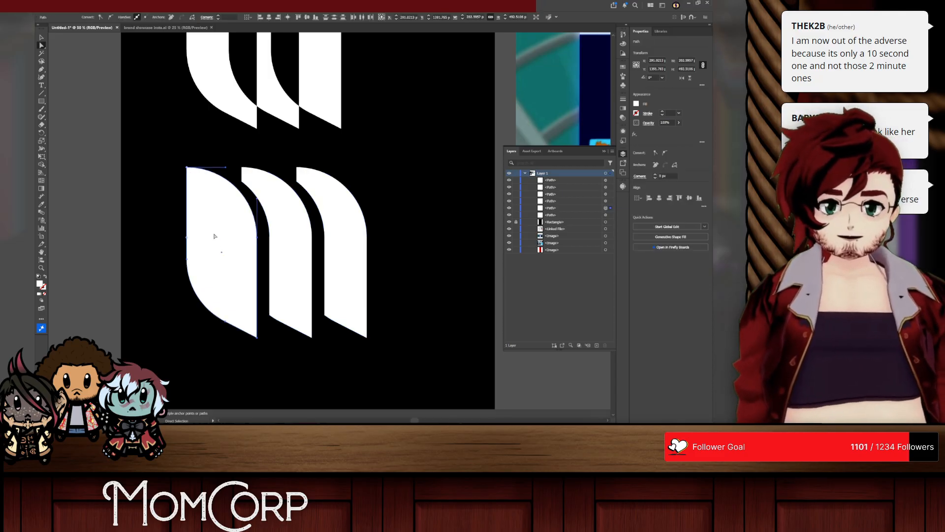
left_click(203, 250)
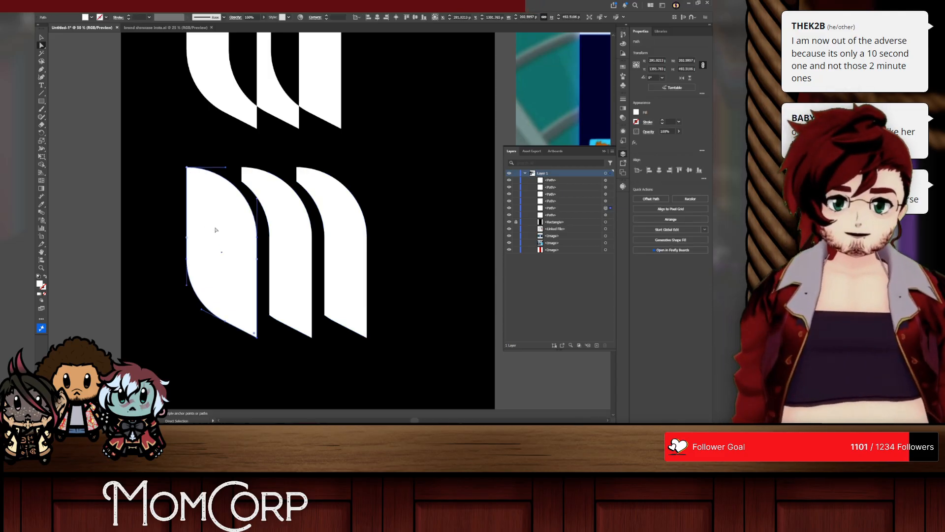
left_click(152, 268)
Step: Try rounding the upper-left ends of the lower M's two curved strokes with a radius of about 36 px
scroll(292, 261, "up", 1)
scroll(292, 261, "down", 2)
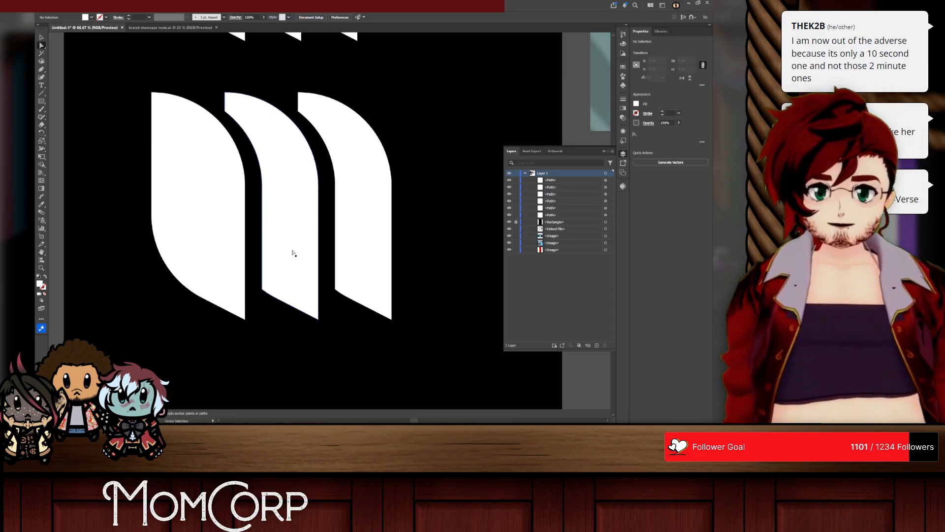
left_click_drag(219, 85, 311, 116)
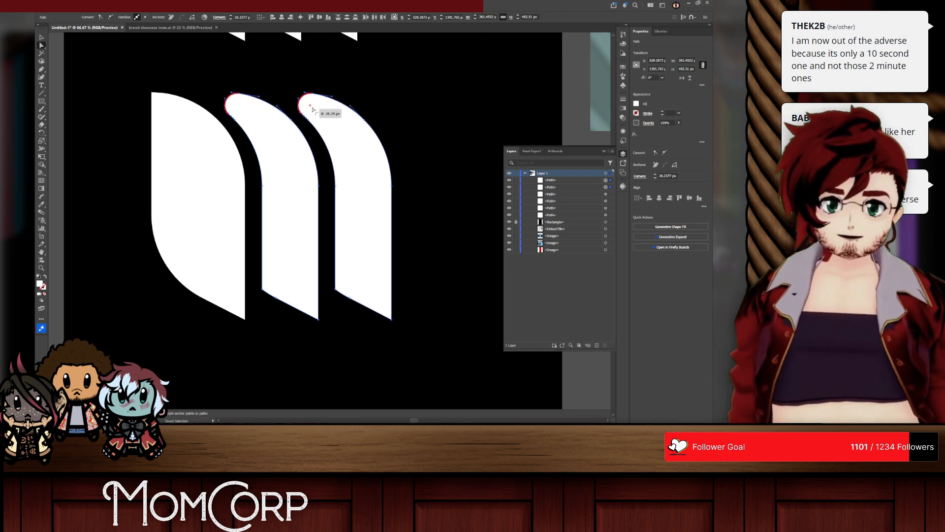
key("v")
key("a")
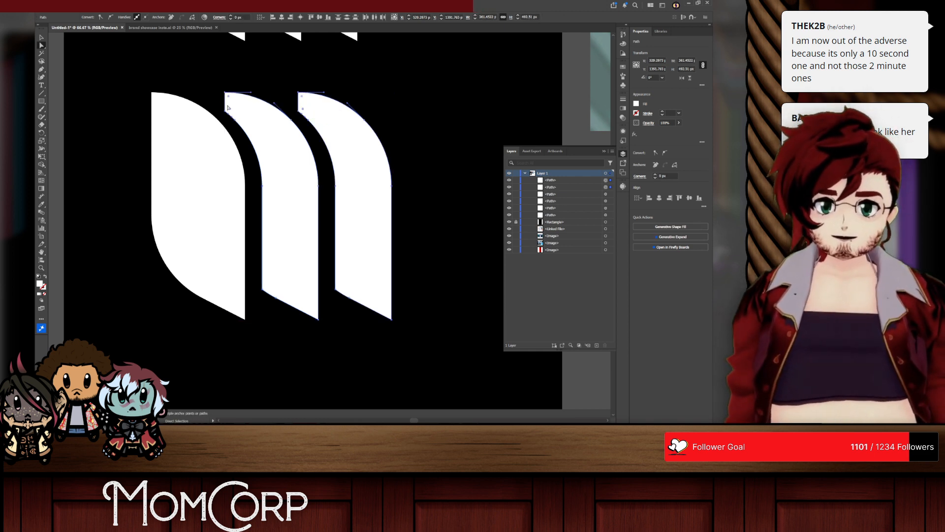
Step: Try rounding the pointed bottom-right tip of the lower M's full leftmost shape
left_click_drag(403, 329, 377, 296)
key("ctrl+z")
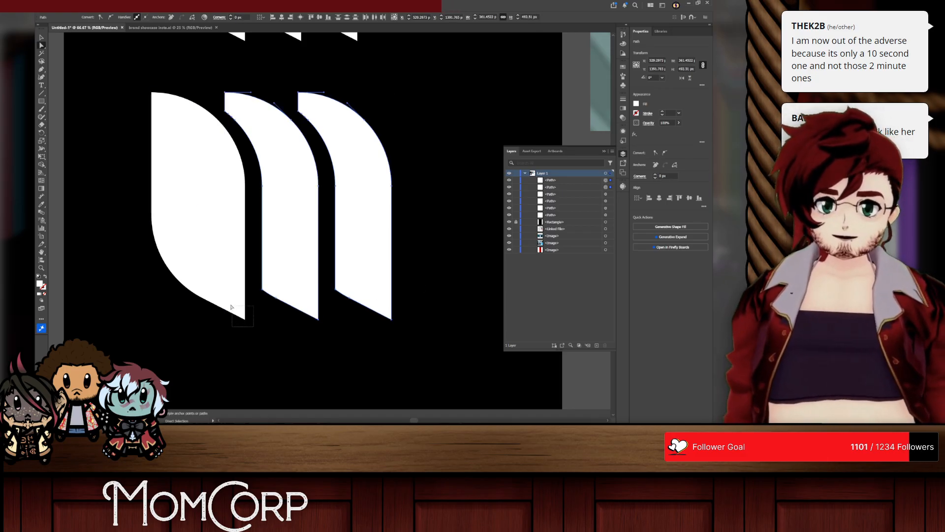
left_click_drag(231, 305, 223, 282)
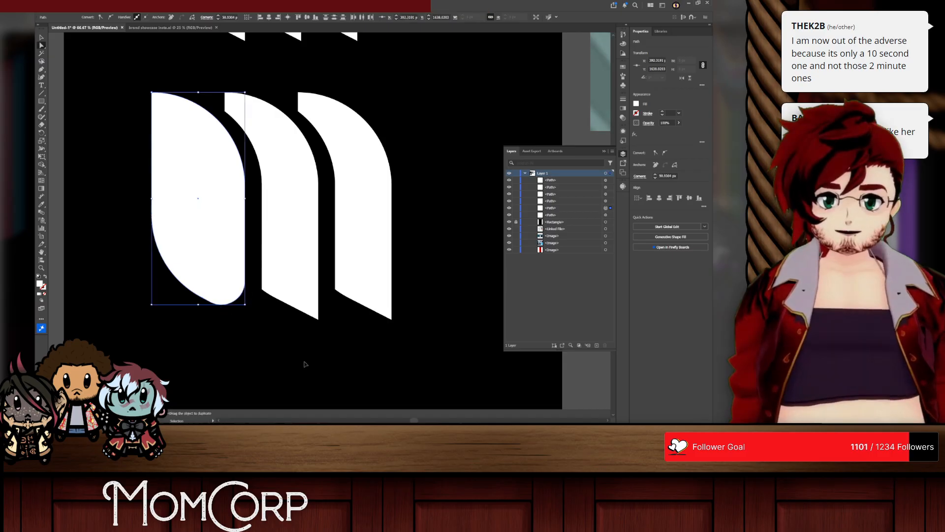
key("ctrl+z")
Step: Round the bottom-right tips of the lower M's three shapes and the upper-left ends of its two curved strokes
left_click_drag(436, 331, 230, 312)
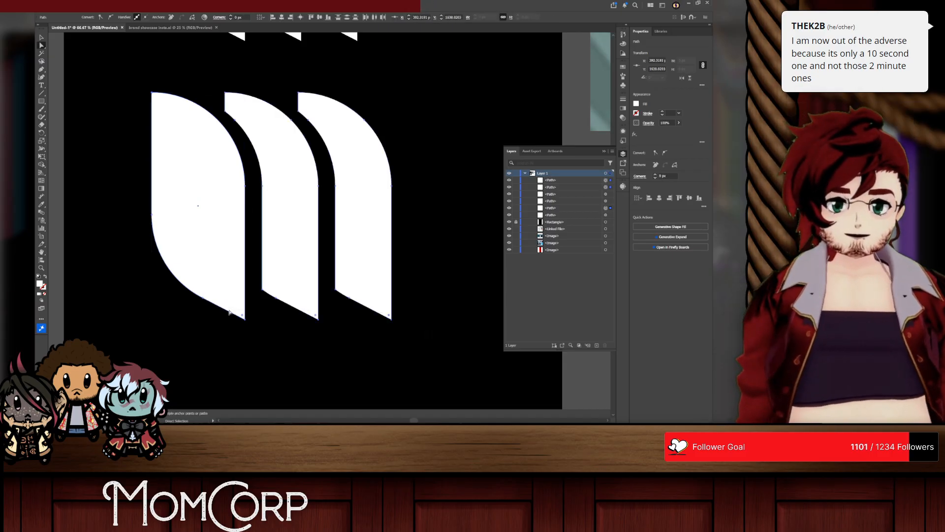
left_click_drag(221, 82, 281, 96)
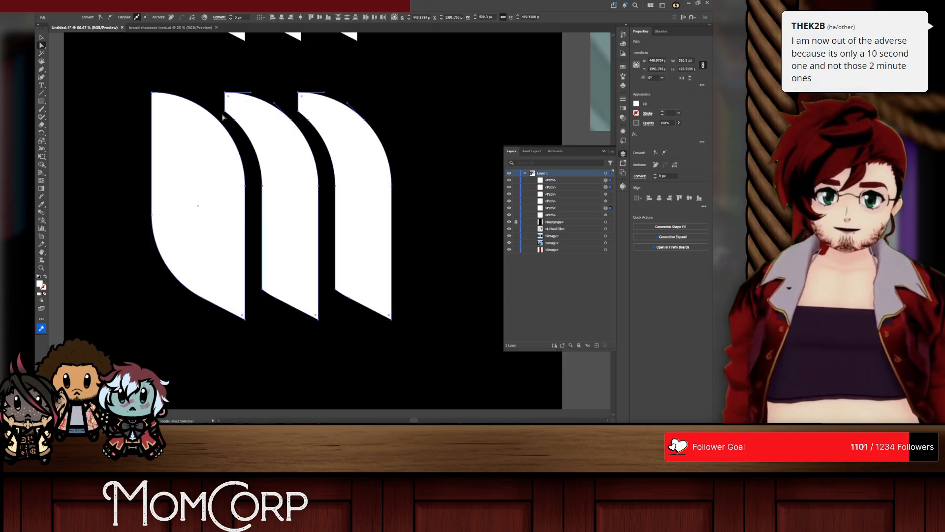
left_click(225, 111, "shift")
left_click(298, 111, "shift")
left_click_drag(302, 110, 315, 107)
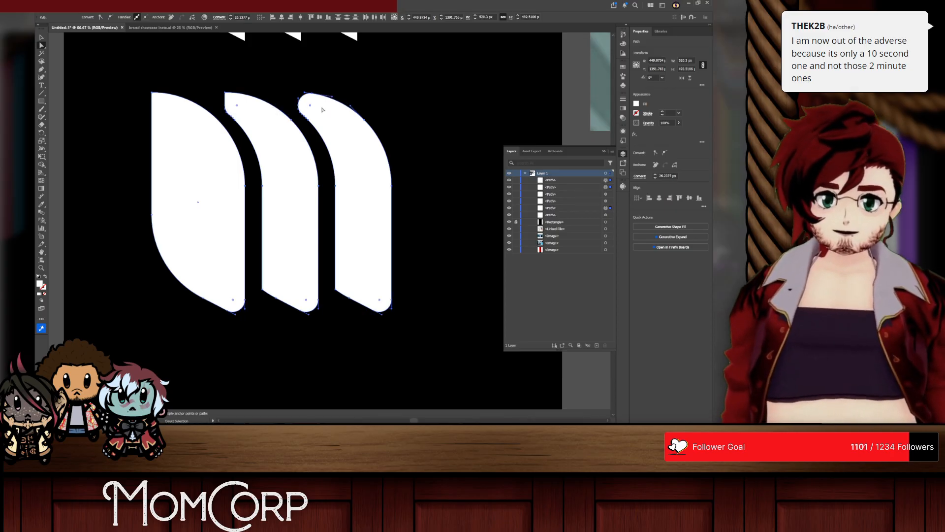
left_click(225, 92, "shift")
left_click_drag(230, 98, 259, 119)
left_click(378, 125)
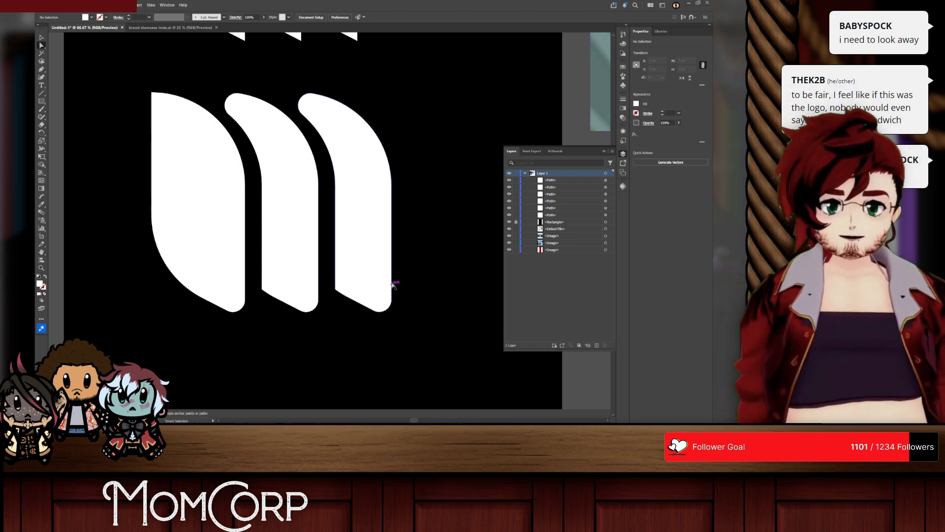
Step: Move the upper M higher and slightly to the right on the artboard
scroll(396, 281, "down", 2)
scroll(407, 239, "up", 1)
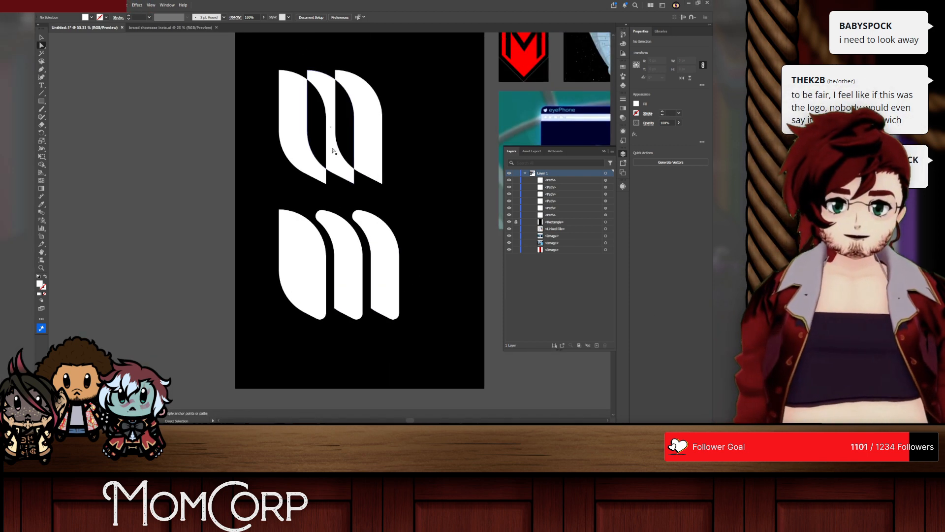
left_click_drag(404, 97, 249, 130)
scroll(290, 124, "down", 1)
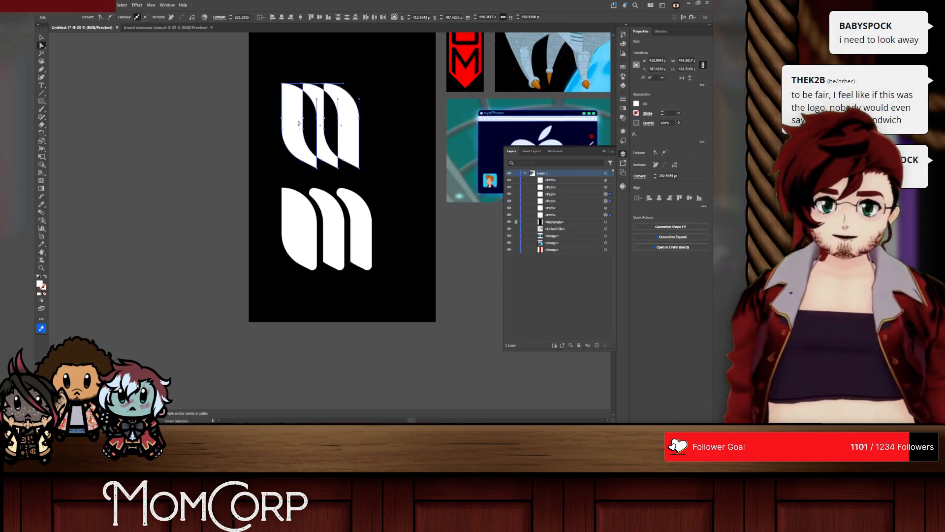
scroll(295, 133, "up", 2)
left_click_drag(296, 150, 343, 72)
Step: Move all three shapes of the lower M up together, closer to the upper M
left_click_drag(408, 284, 274, 320)
left_click_drag(331, 285, 333, 252)
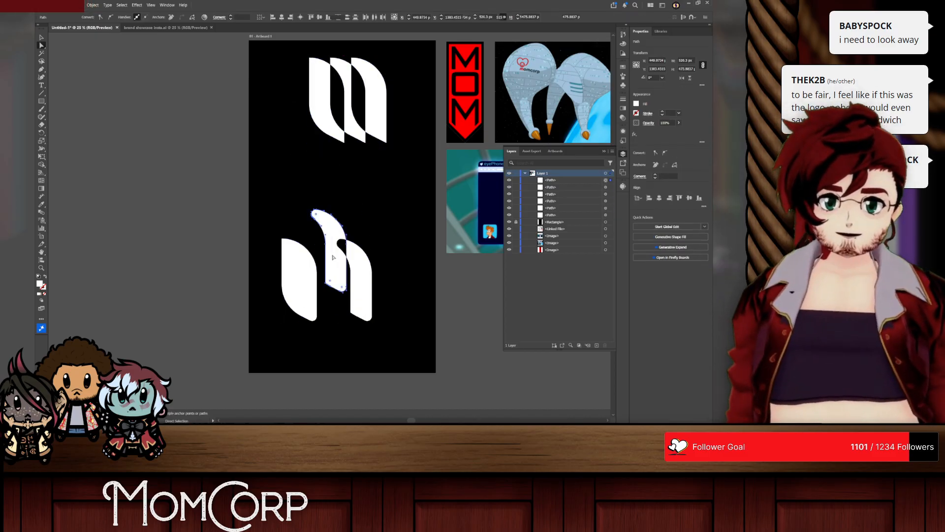
key("ctrl+z")
left_click(363, 281)
left_click(303, 281, "shift")
left_click(332, 281, "shift")
left_click_drag(334, 285, 337, 228)
scroll(399, 242, "up", 2)
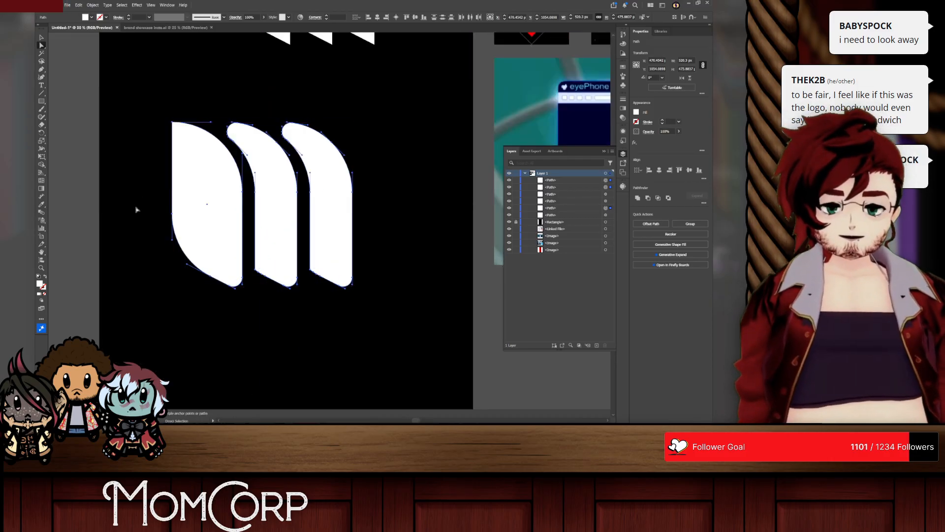
Step: Try narrowing the lower M's full leftmost shape by scaling it in from its left edge
left_click(189, 168)
key("v")
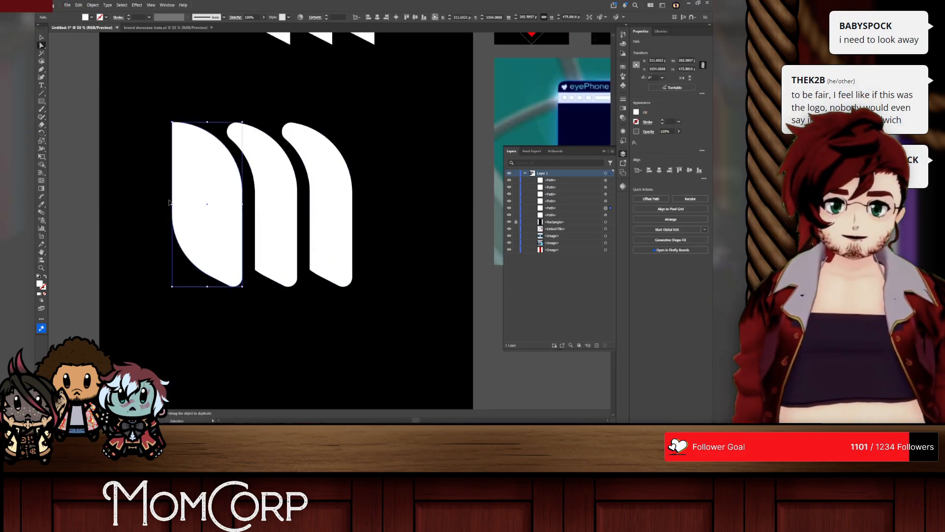
left_click_drag(171, 203, 195, 203)
key("ctrl+z")
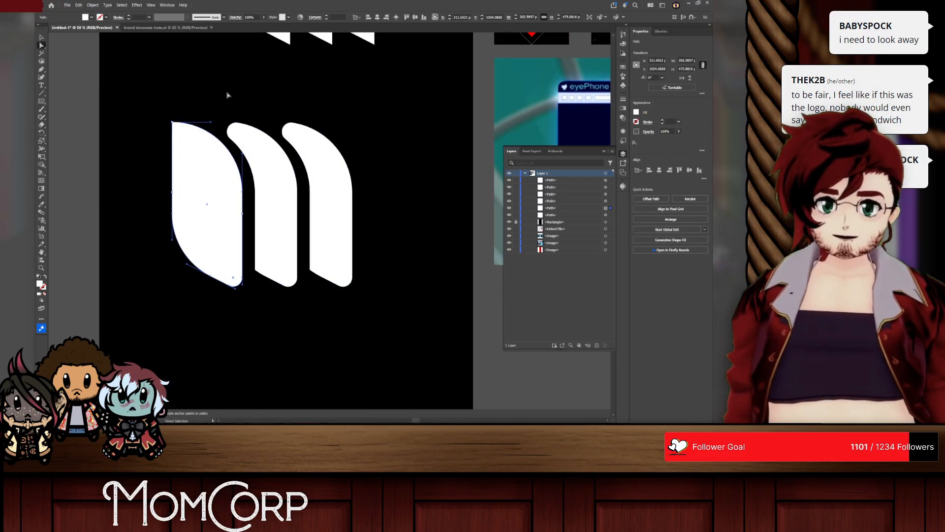
left_click(228, 93)
Step: Compare the middle stroke's width with the full leftmost shape using a temporary rectangle about 203 px wide, and delete the rectangle
left_click(41, 101)
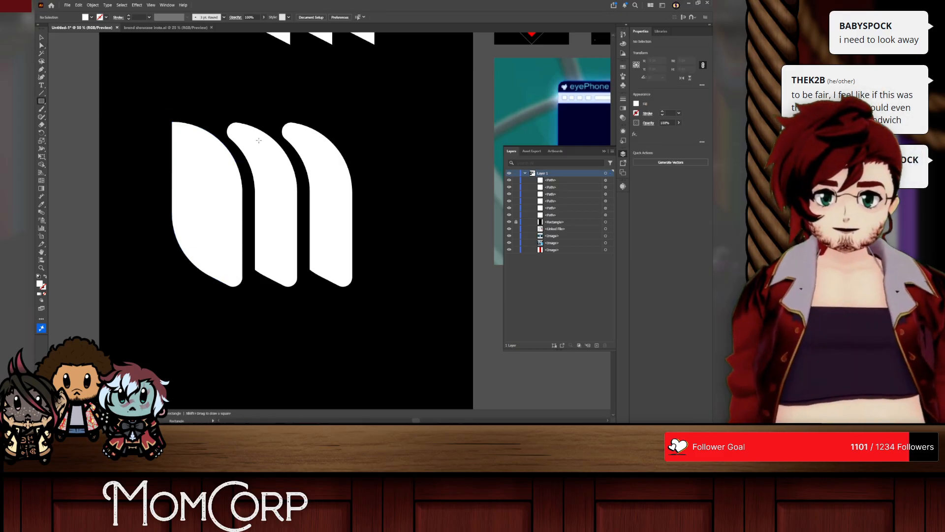
left_click_drag(226, 118, 297, 300)
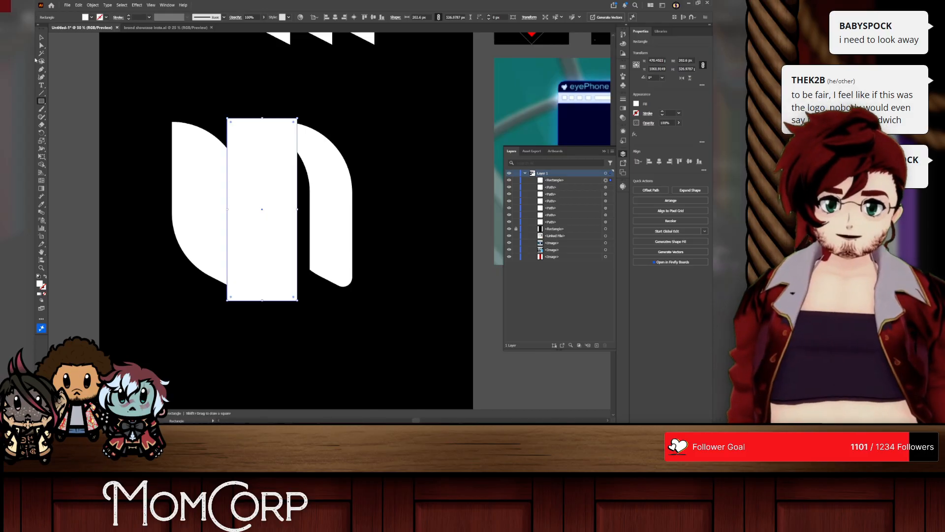
key("v")
left_click_drag(264, 173, 209, 173)
left_click_drag(189, 143, 191, 144)
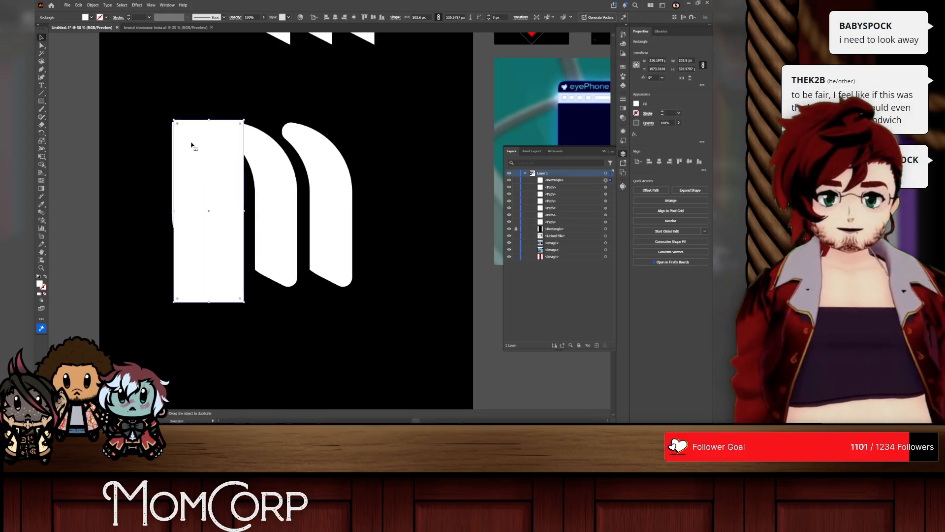
key("Delete")
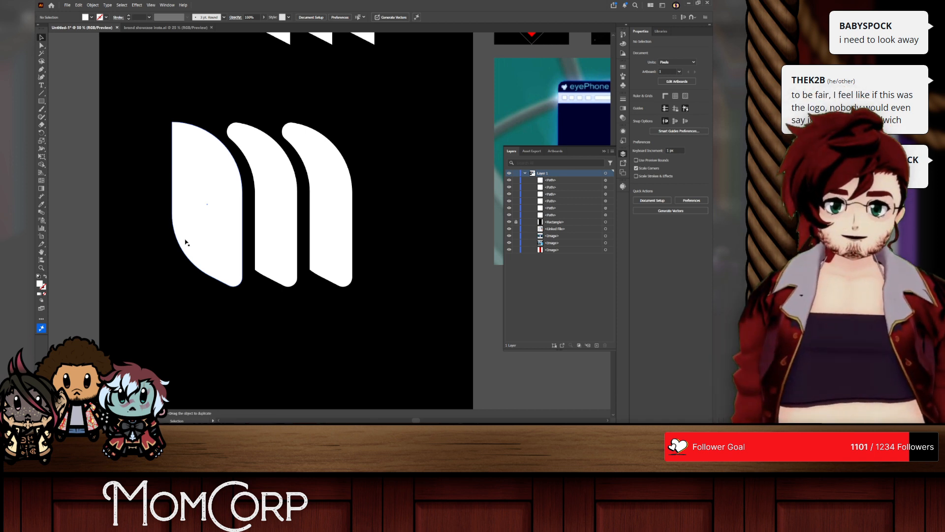
Step: Try narrowing the full leftmost shape by nudging only its left-side anchor points to the right
left_click_drag(161, 96, 195, 297)
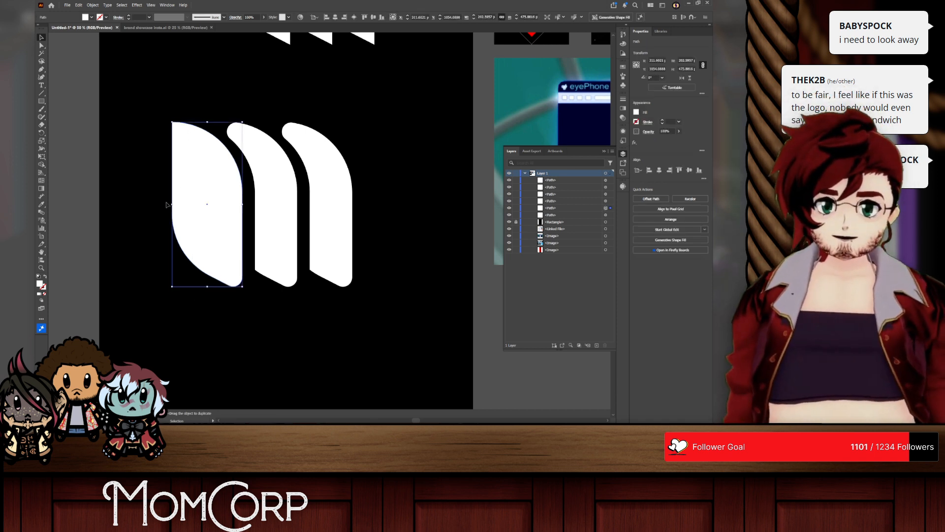
key("a")
left_click_drag(161, 106, 195, 297)
key("shift+Right")
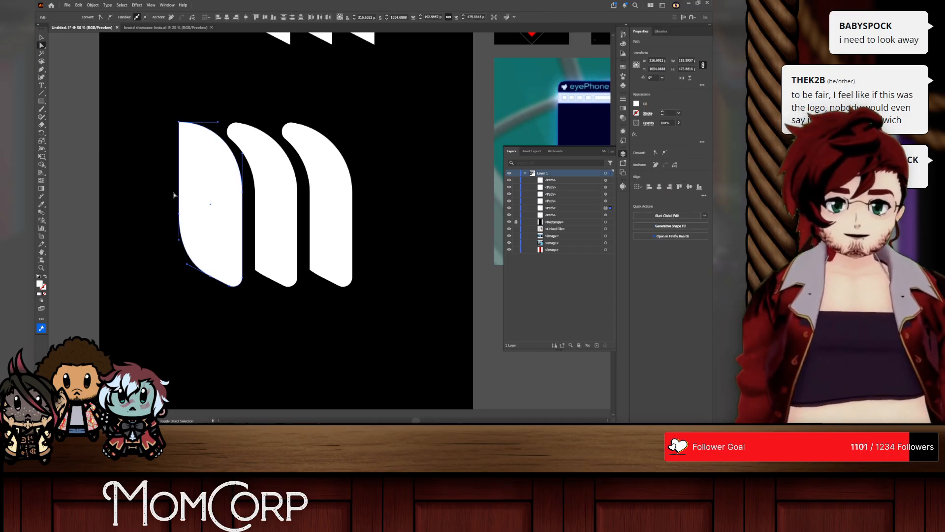
key("shift+Right")
key("shift+Right")
key("ctrl+z")
key("ctrl+z")
key("ctrl+z")
key("ctrl+z")
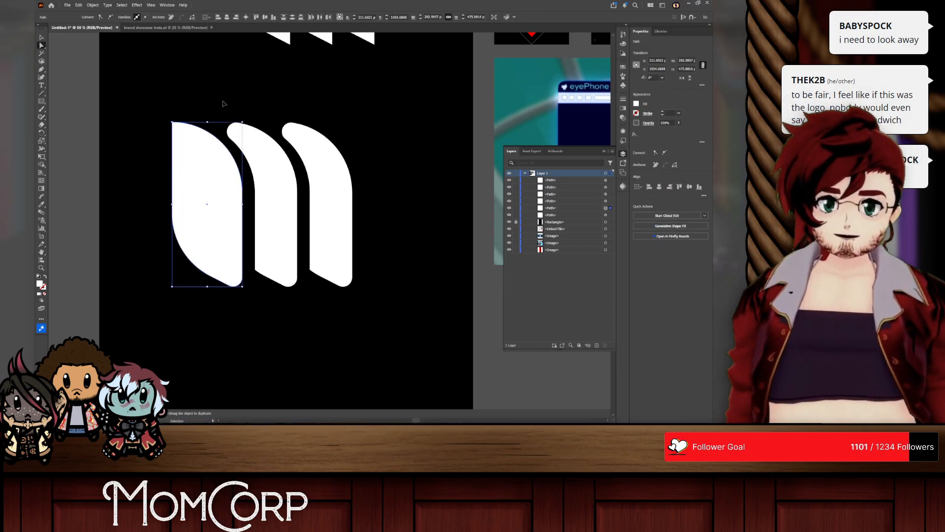
left_click(221, 98)
left_click(42, 38)
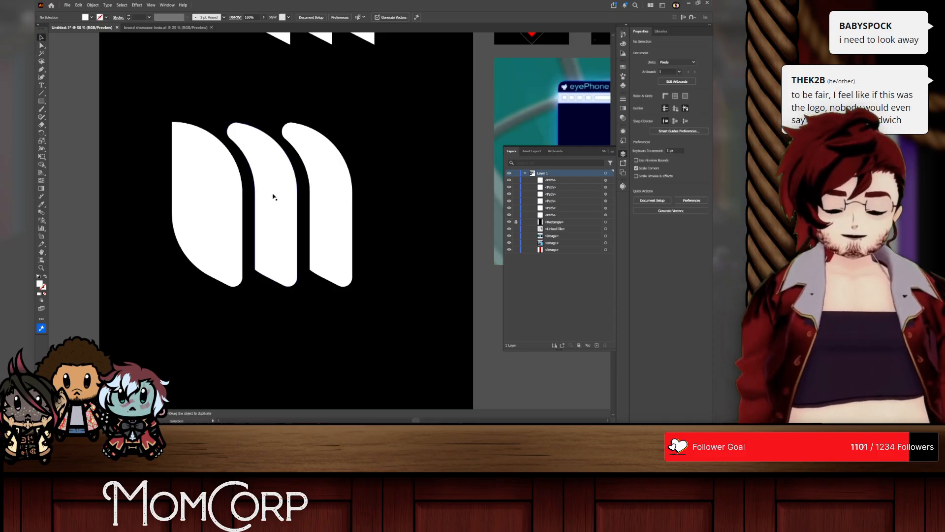
Step: Try moving the lower M's middle stroke down and to the right
left_click_drag(272, 196, 417, 342)
key("ctrl+z")
scroll(400, 242, "down", 1)
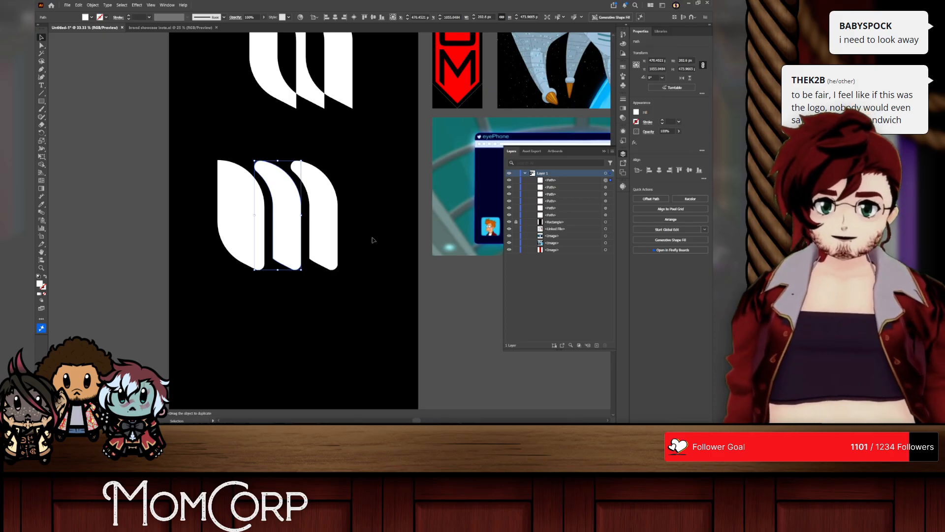
Step: Move the complete rounded M off the artboard to the empty canvas at its upper left
left_click(372, 240)
scroll(267, 284, "up", 1)
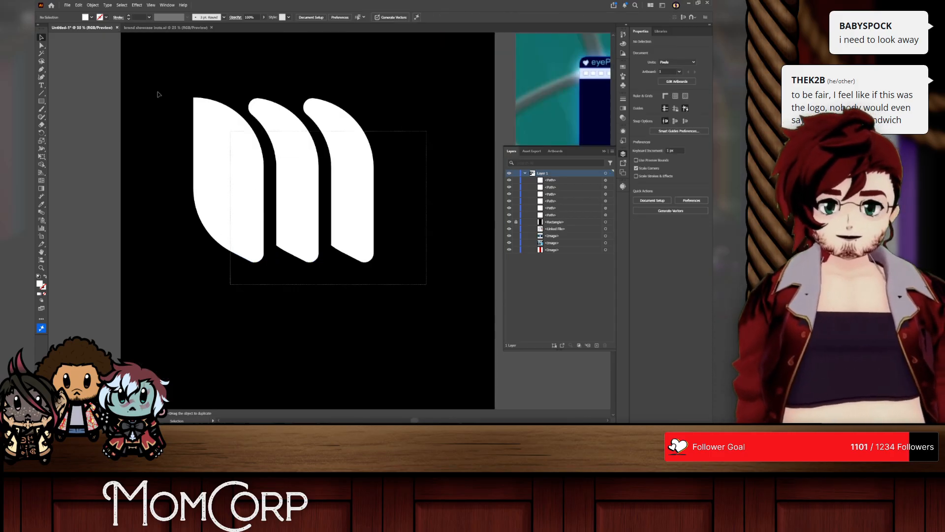
left_click_drag(158, 95, 156, 93)
scroll(259, 170, "down", 3)
scroll(255, 176, "up", 1)
left_click_drag(255, 201, 94, 76)
Step: Delete the overlapping-shape M from the artboard and shift the rounded M slightly closer to the artboard
left_click_drag(316, 116, 245, 138)
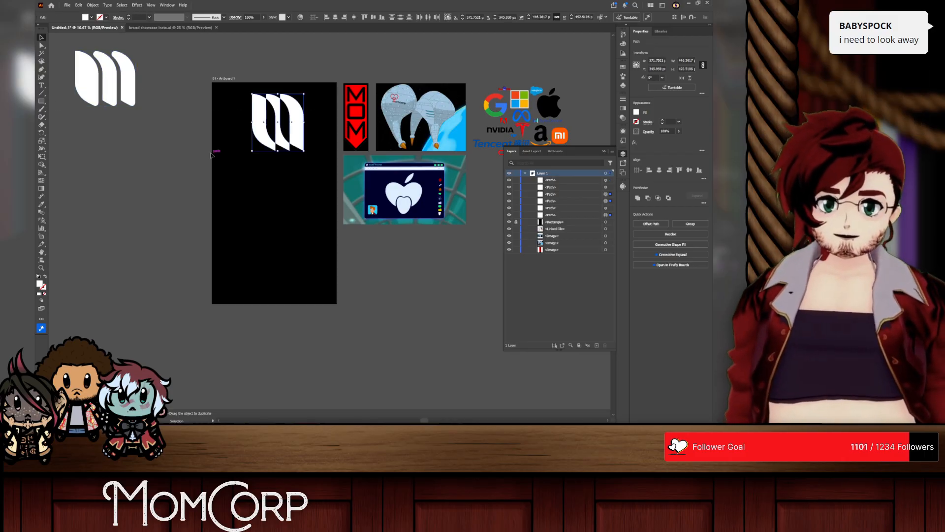
key("Delete")
left_click_drag(146, 104, 55, 41)
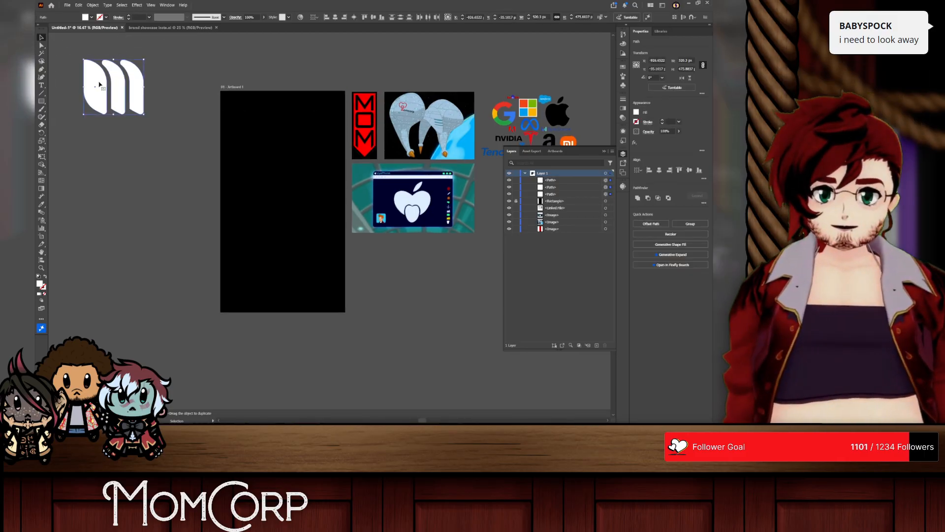
mouse_move(97, 75)
left_mouse_down()
mouse_move(127, 68)
mouse_move(116, 71)
left_mouse_up()
left_click(210, 54)
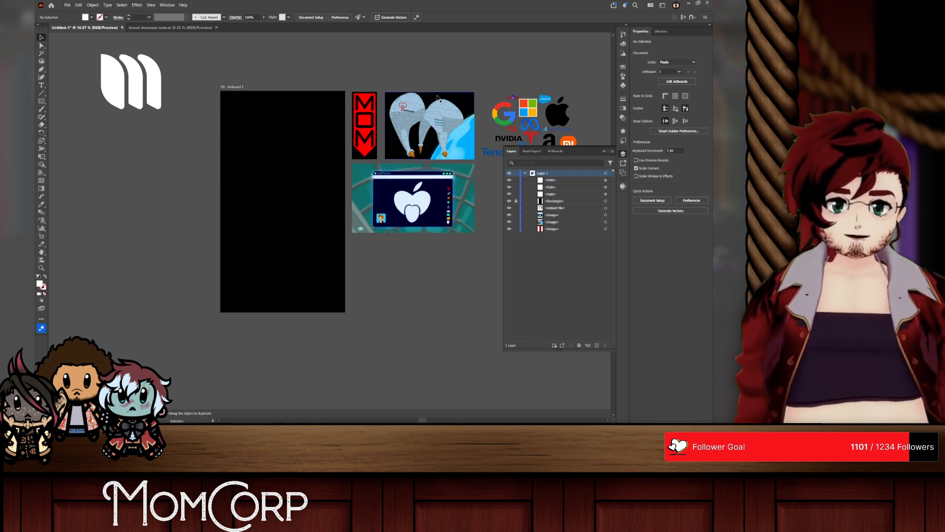
Step: Examine the shapes and styles of the big tech company logos on the reference sheet
scroll(397, 106, "up", 5)
scroll(425, 110, "right", 8)
scroll(426, 111, "right", 8)
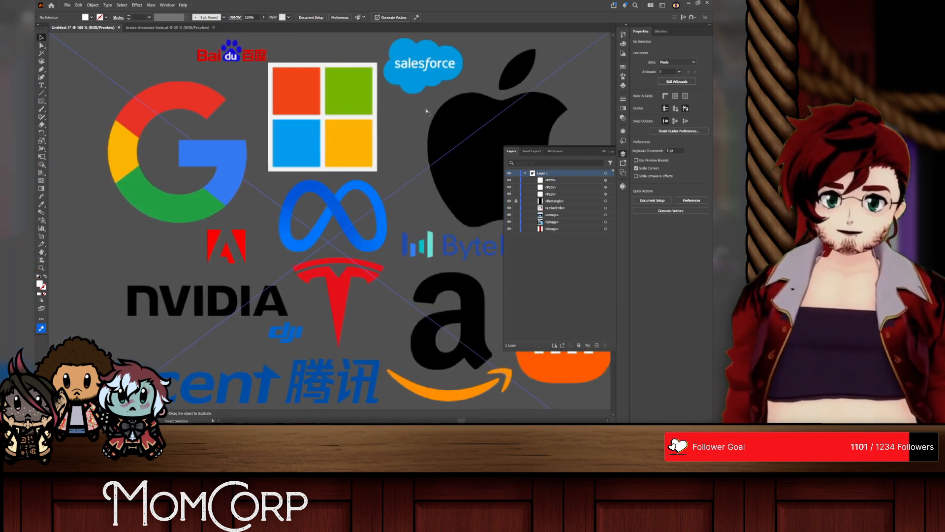
scroll(427, 111, "down", 10)
scroll(404, 197, "up", 5)
scroll(433, 275, "down", 1)
scroll(450, 307, "up", 5)
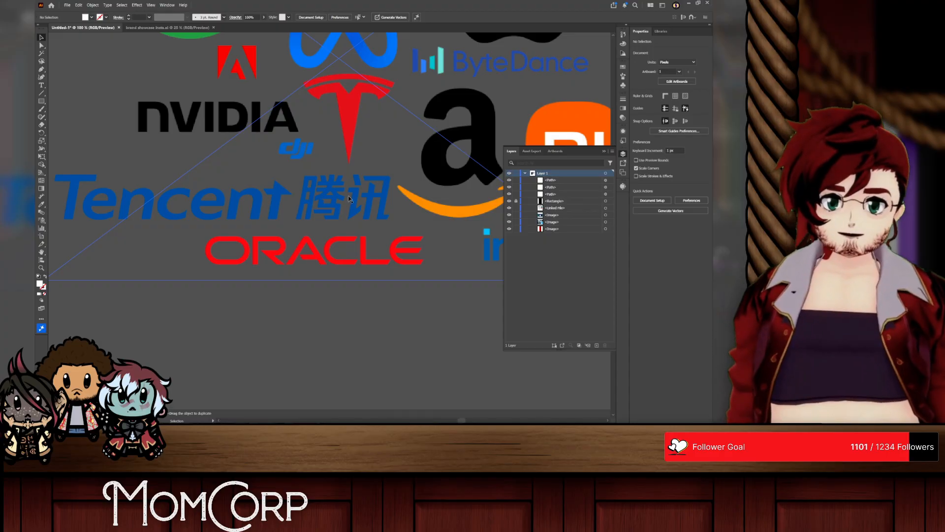
scroll(386, 139, "down", 3)
scroll(403, 126, "up", 1)
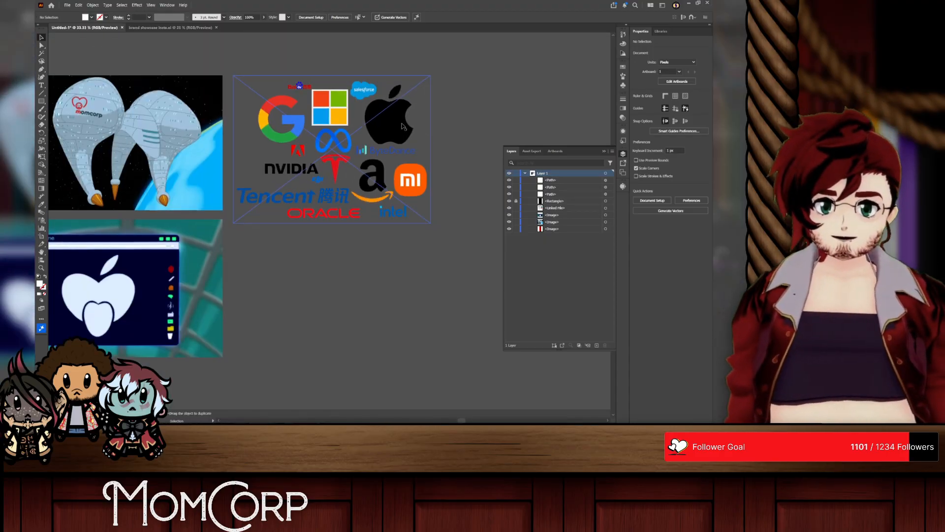
Step: Review the MOM badge, momcorp building and eyePhone reference images beside the empty black artboard
scroll(417, 143, "left", 6)
scroll(337, 165, "down", 1)
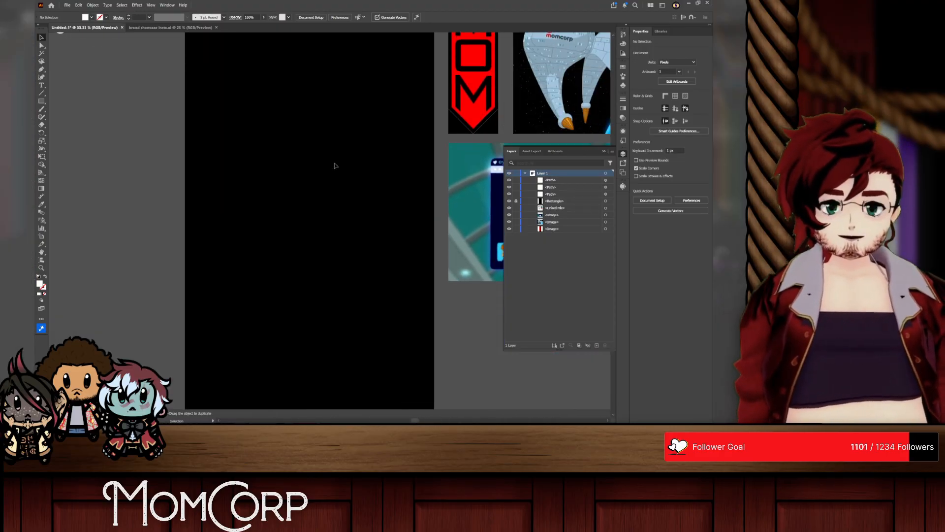
scroll(334, 163, "right", 2)
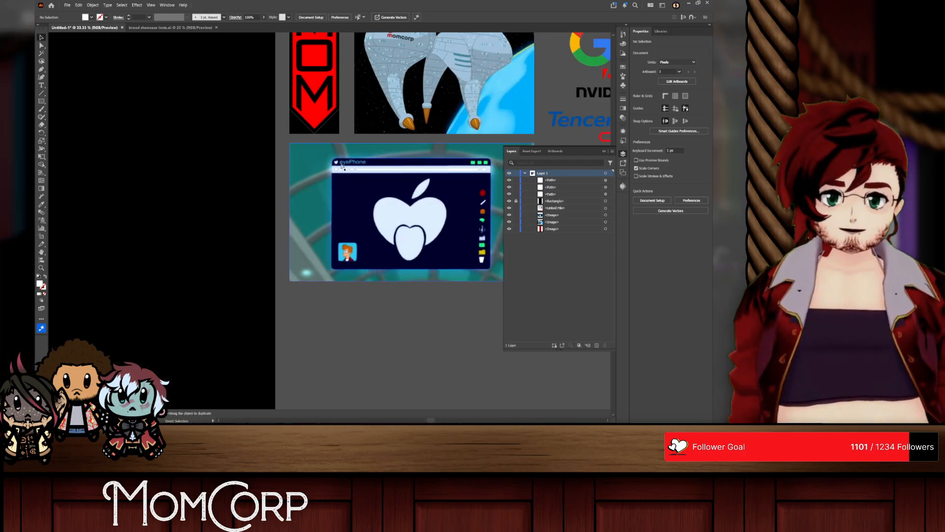
scroll(343, 166, "up", 1)
scroll(363, 284, "up", 1)
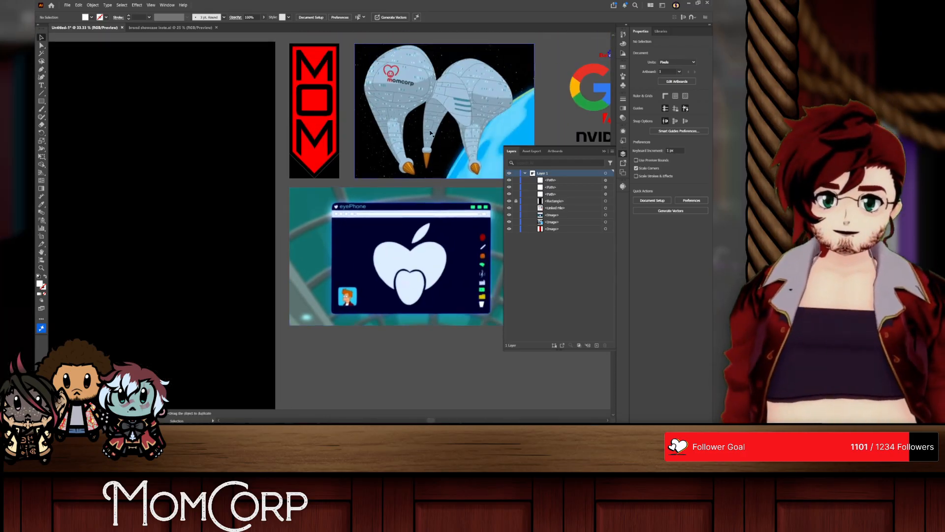
scroll(131, 156, "left", 1)
scroll(257, 181, "left", 1)
scroll(264, 166, "down", 1)
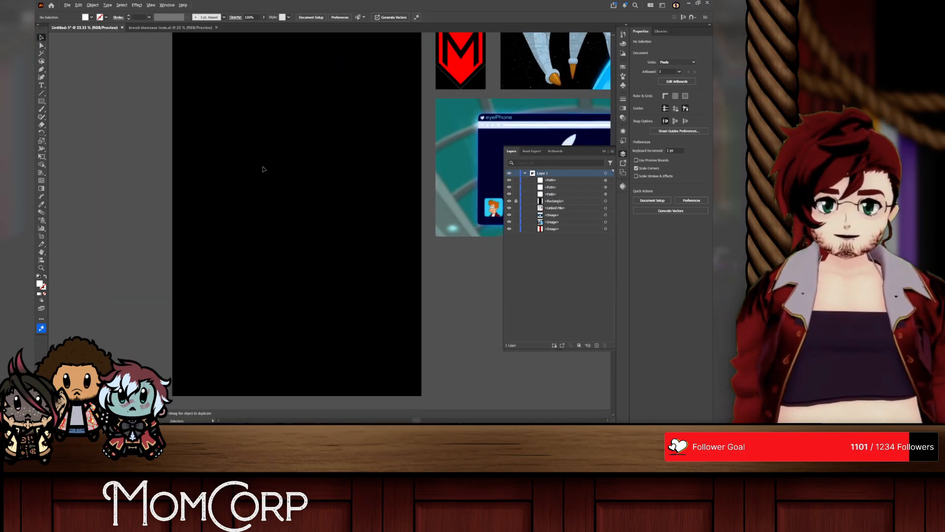
scroll(266, 162, "down", 1)
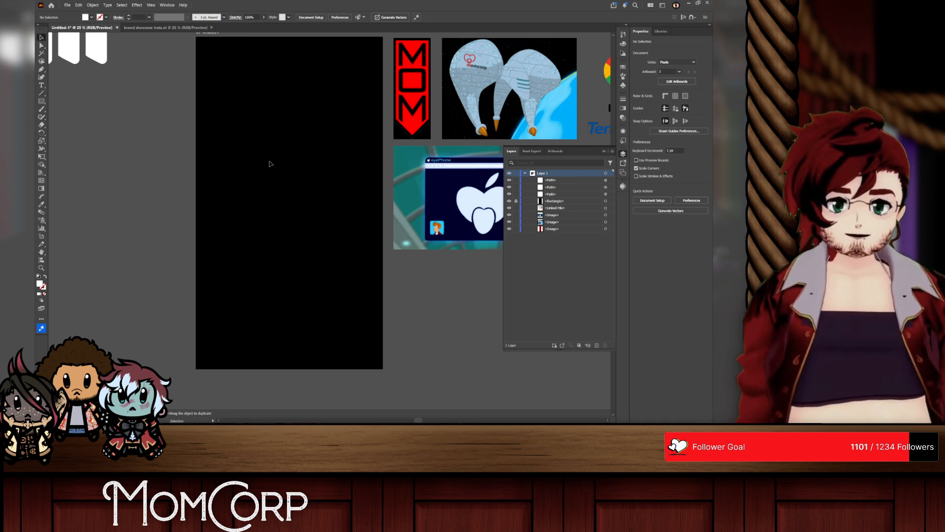
scroll(297, 207, "up", 1)
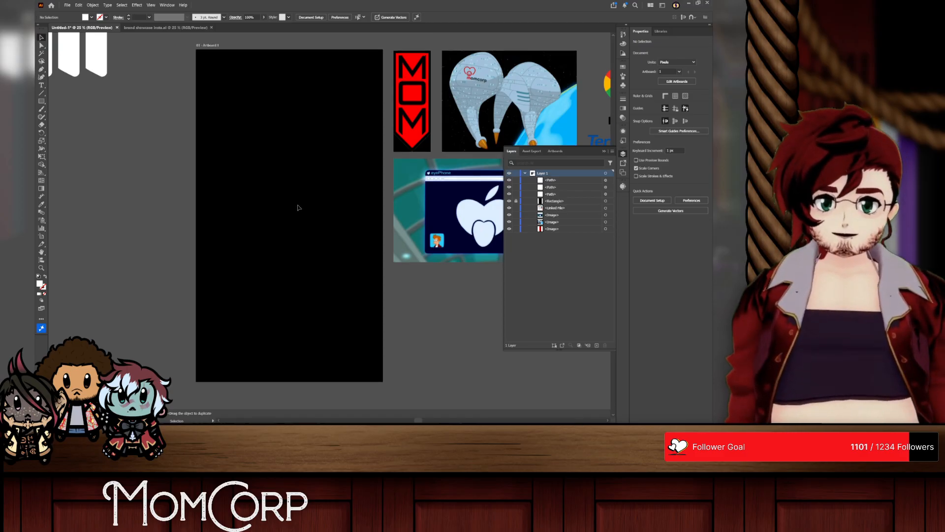
Step: Switch to the web browser and open The Infosphere's MomCorp article from the momcorp search results
key("alt+Tab")
left_click(310, 200)
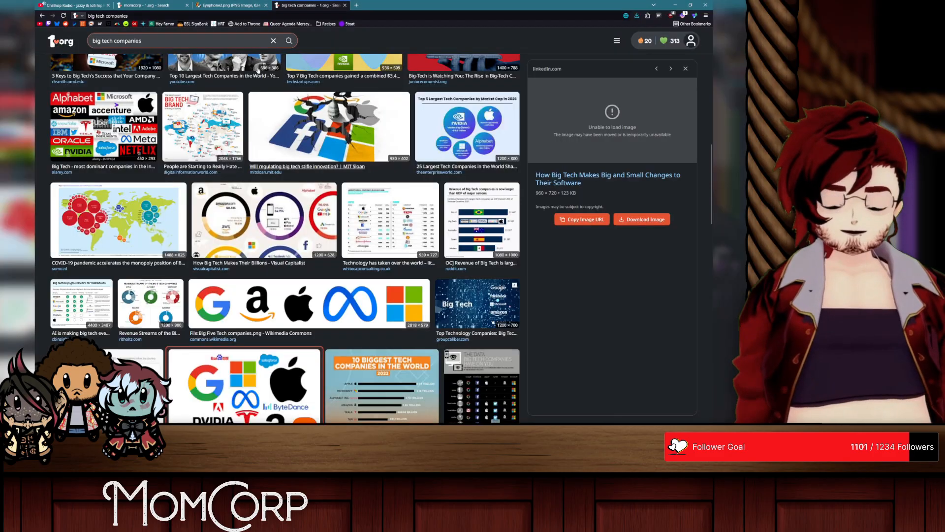
left_click(145, 5)
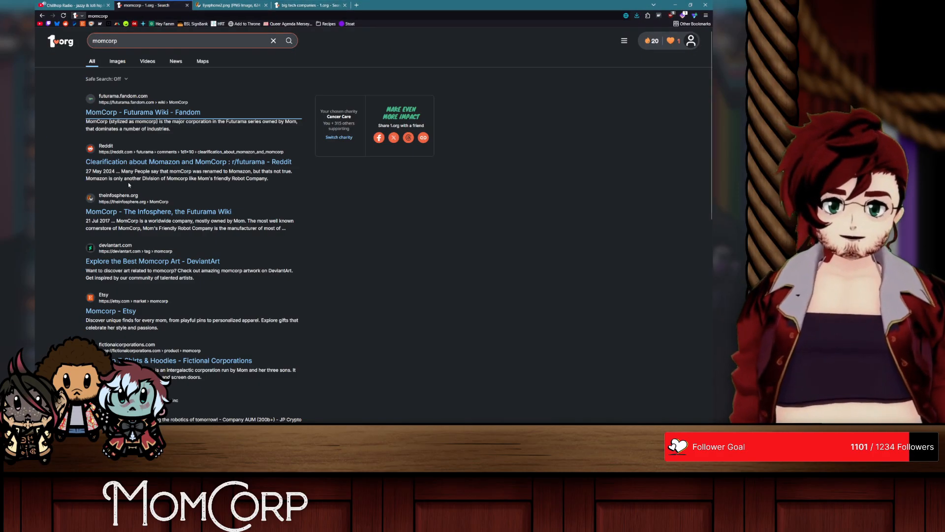
left_click(152, 212)
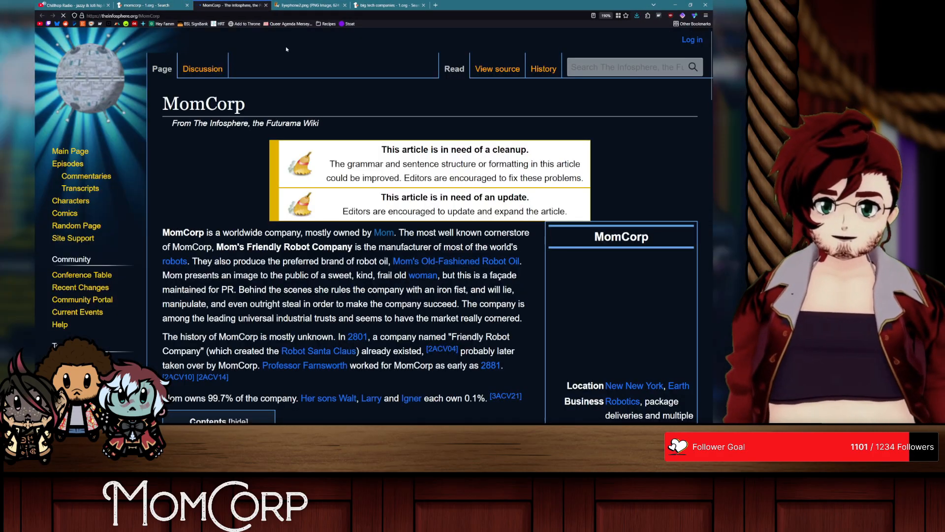
Step: Close the eyePhone image and big tech companies tabs and skim the opening of the MomCorp article
key("ctrl+Tab")
key("ctrl+w")
key("ctrl+w")
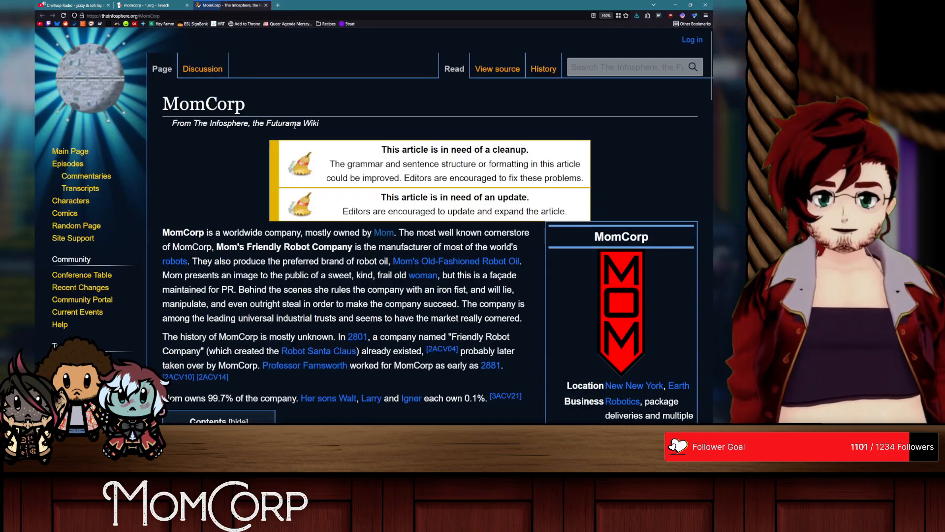
scroll(295, 126, "down", 10)
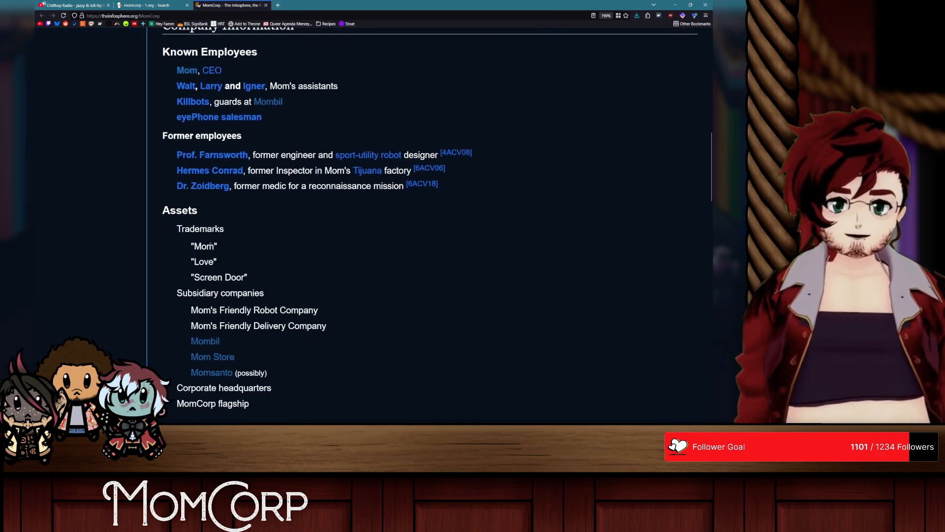
scroll(211, 245, "up", 10)
scroll(430, 208, "down", 2)
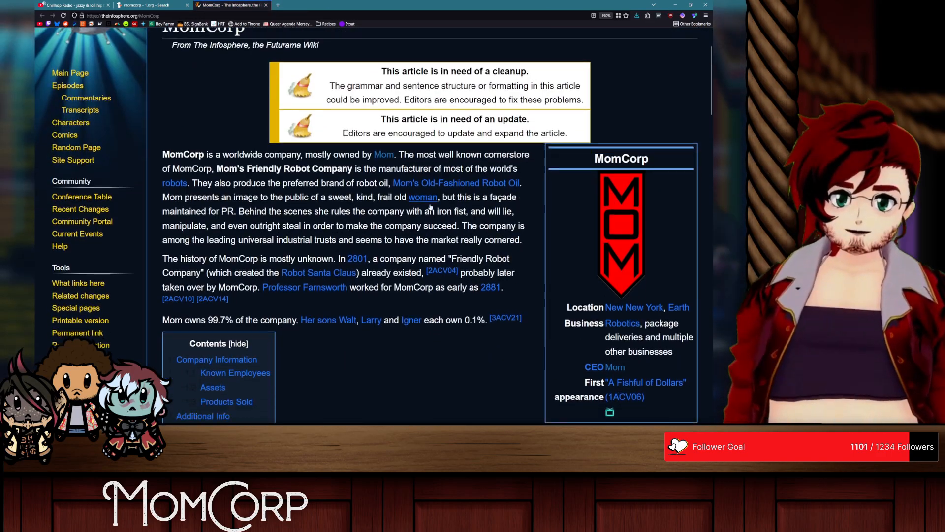
scroll(430, 208, "down", 2)
Step: Open the Mom's Old-Fashioned Robot Oil article in a separate tab, inspect its can artwork enlarged, and close the tab
middle_click(465, 129)
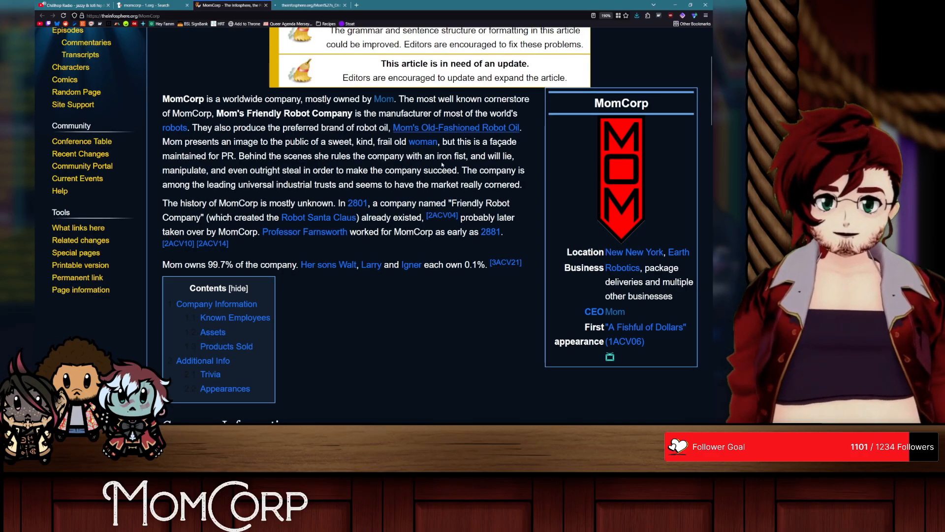
left_click(314, 4)
left_click(616, 245)
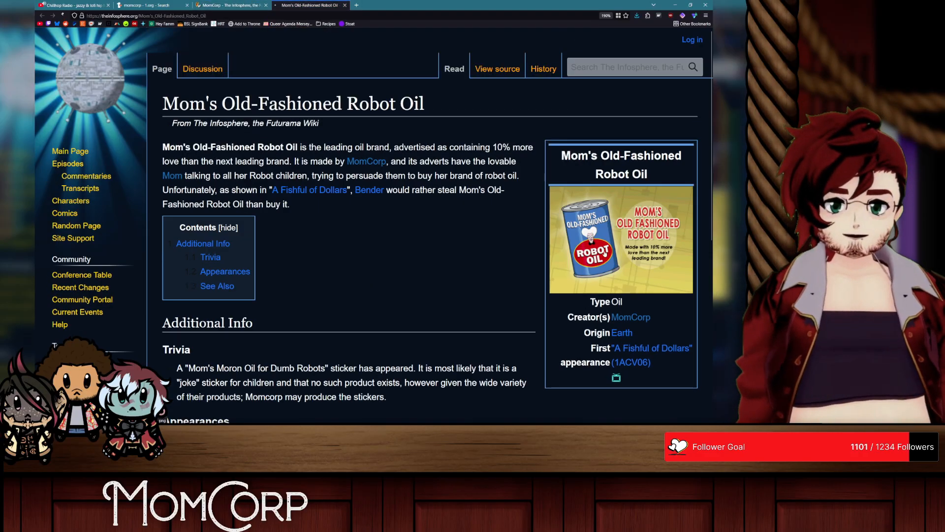
scroll(213, 242, "down", 2)
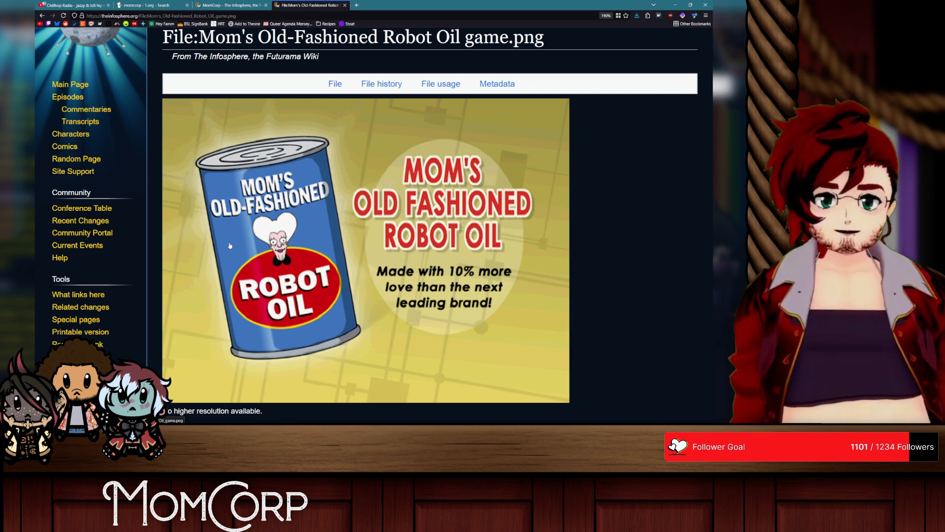
middle_click(309, 2)
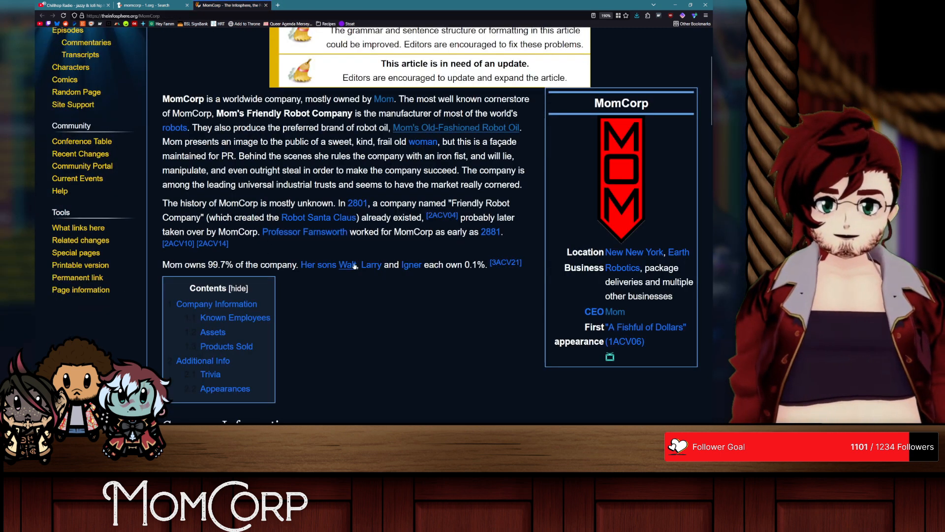
Step: Read through the MomCorp article's employees, assets, products sold and trivia sections, including the headquarters and flagship images
scroll(351, 203, "down", 5)
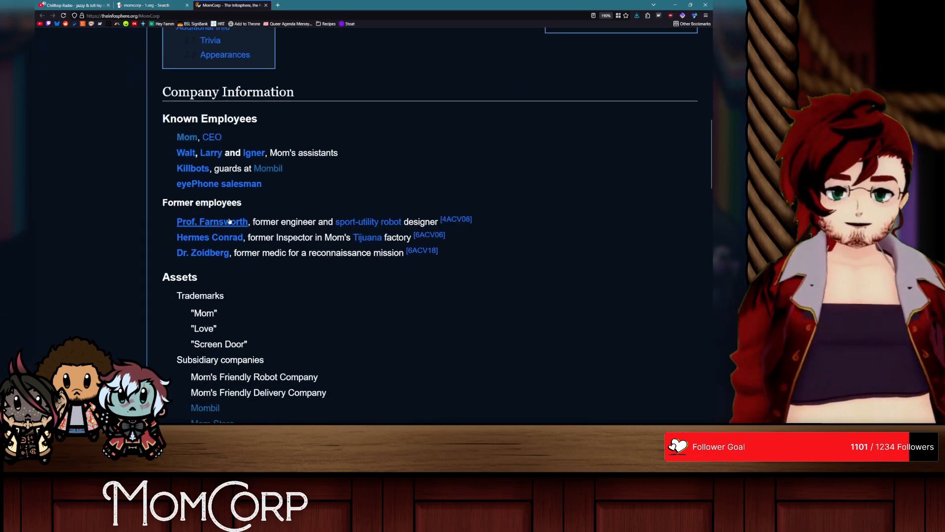
scroll(236, 217, "down", 3)
scroll(237, 185, "down", 4)
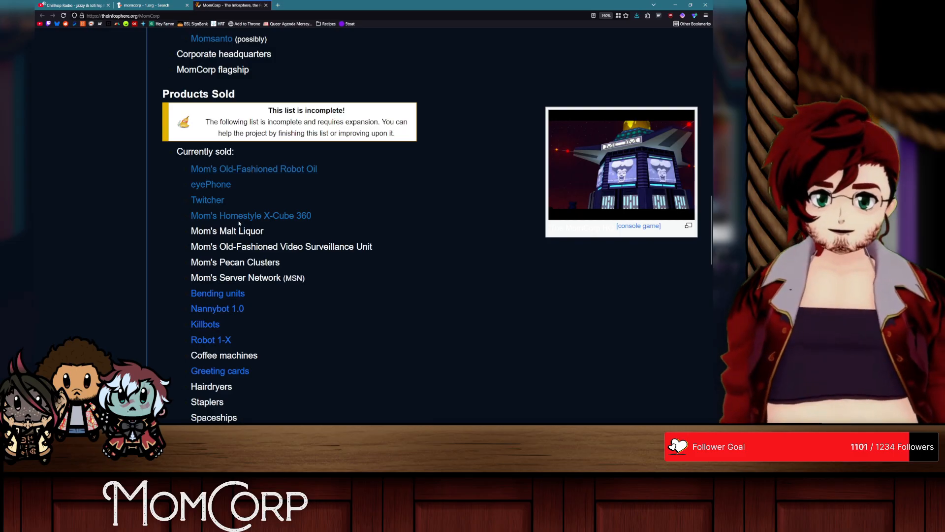
scroll(245, 221, "down", 3)
scroll(241, 221, "up", 3)
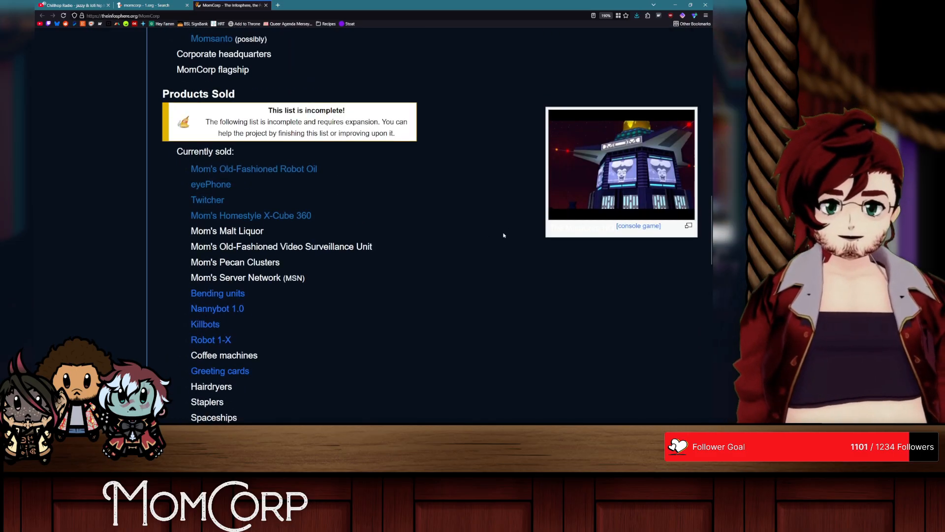
scroll(502, 232, "down", 8)
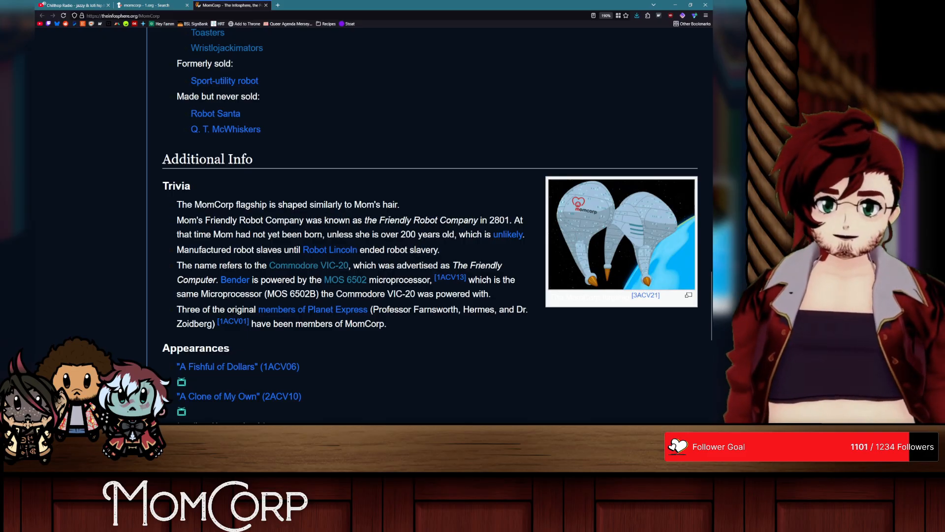
scroll(390, 217, "down", 1)
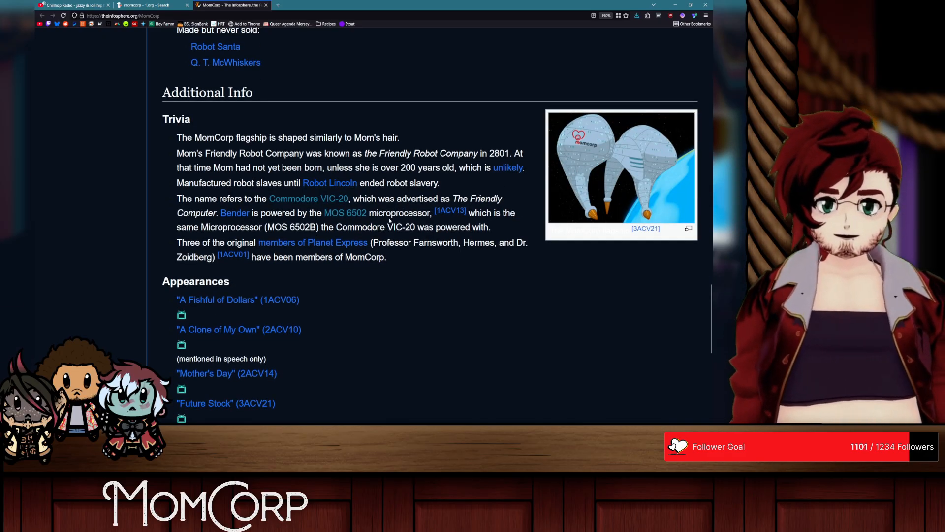
scroll(390, 219, "down", 9)
scroll(389, 220, "up", 20)
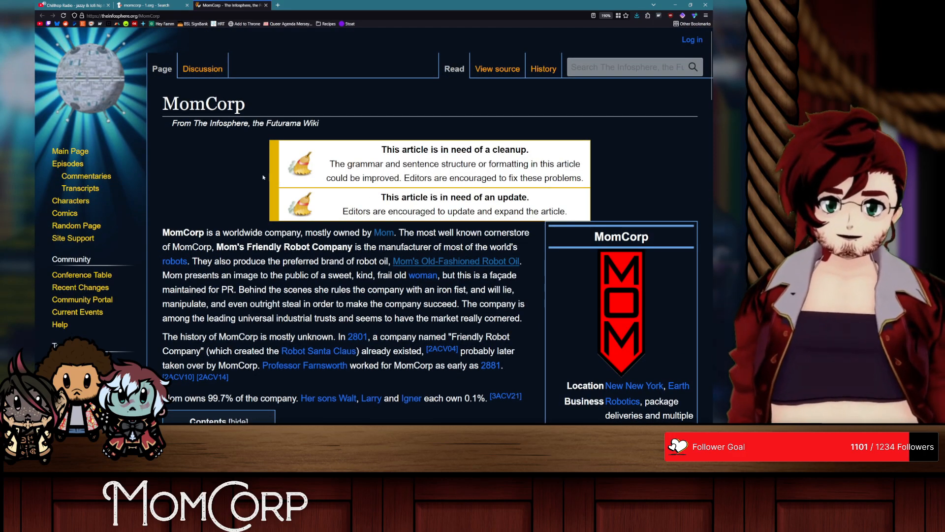
Step: Open the Futurama Wiki Fandom article on MomCorp from the momcorp search results in its own tab
left_click(161, 4)
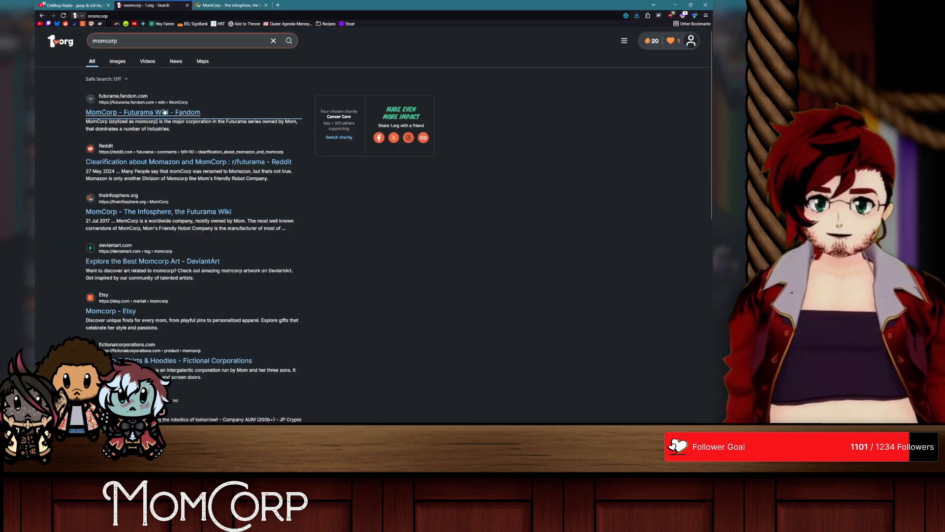
middle_click(143, 113)
left_click(323, 4)
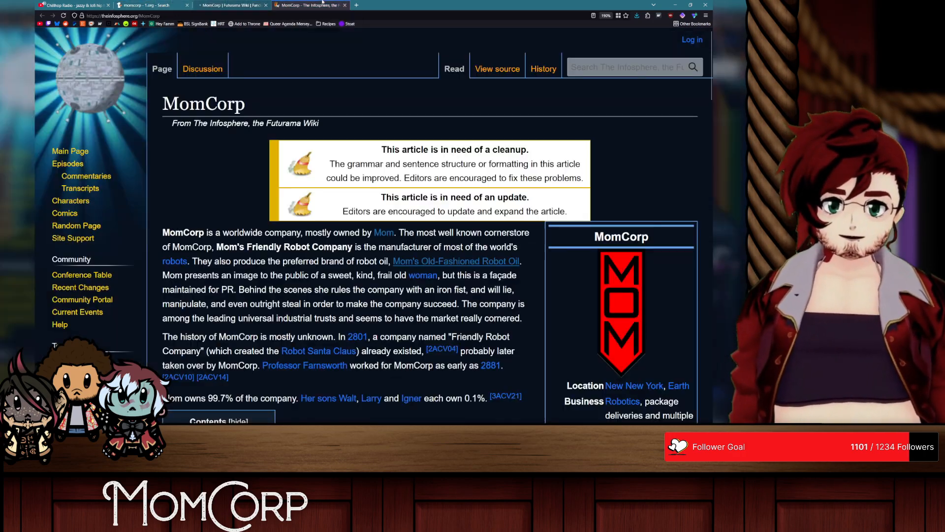
left_click(231, 5)
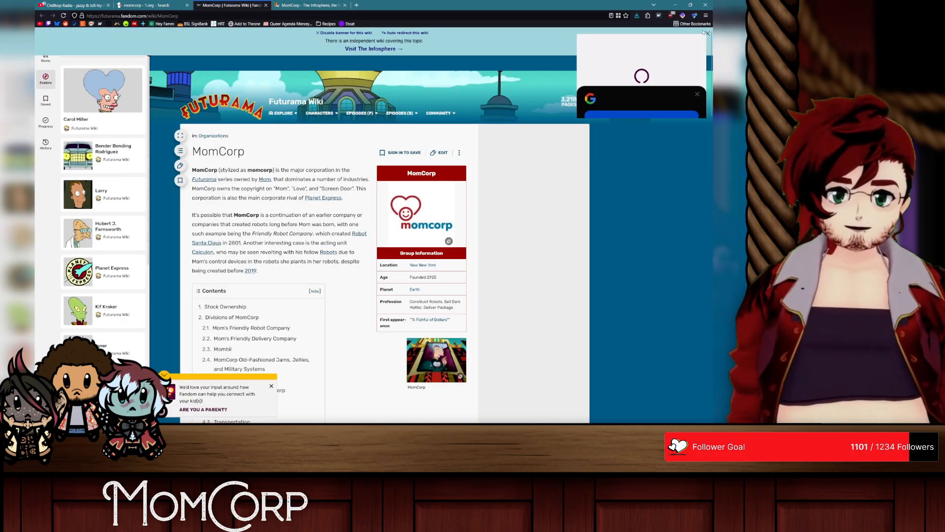
Step: Clear the video ad, the independent-wiki banner and the blank ad column from the Fandom page, and collapse the Explore sidebar
left_click(699, 45)
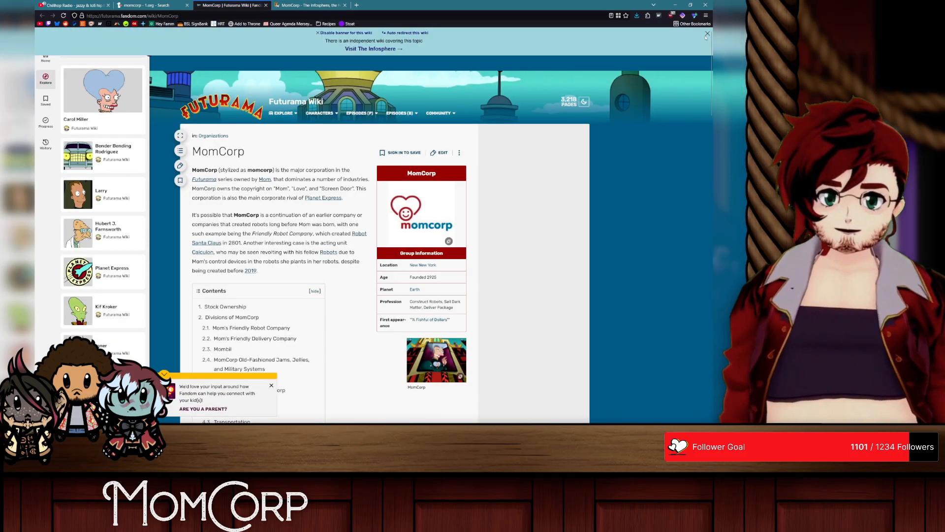
scroll(181, 120, "down", 1)
right_click(494, 144)
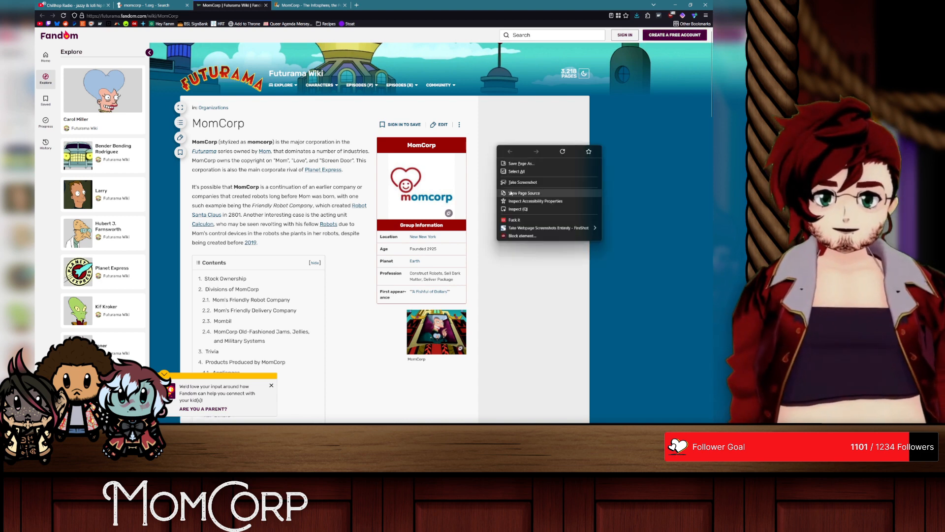
left_click(513, 221)
right_click(522, 149)
left_click(566, 221)
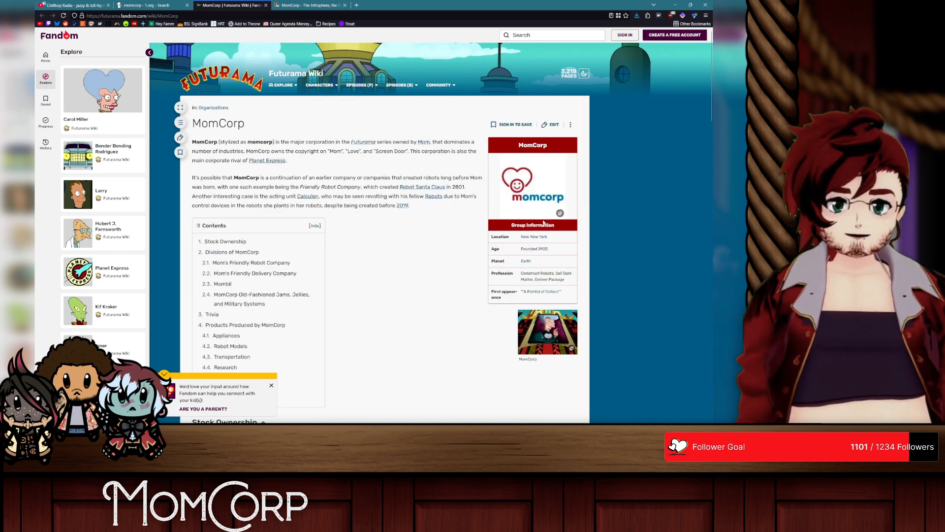
left_click(150, 52)
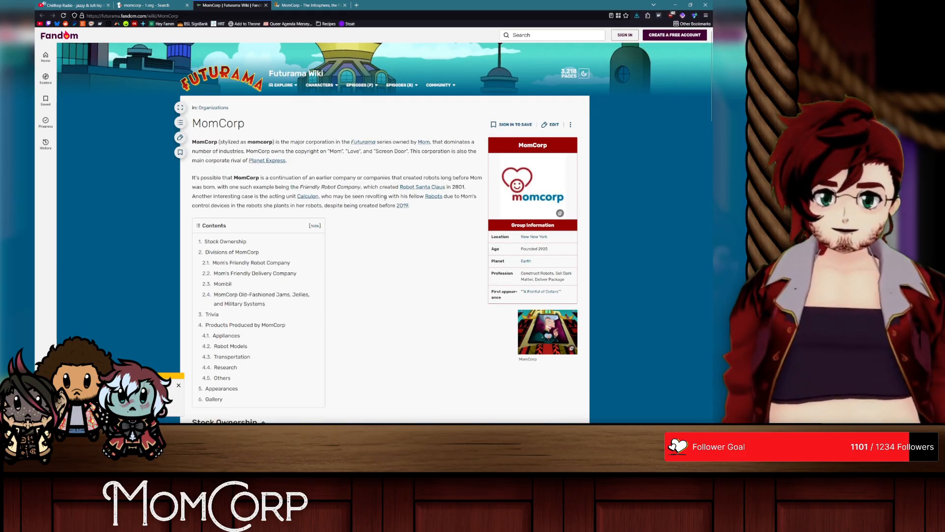
Step: Enlarge the Fandom MomCorp page for easier reading and dismiss the parent survey pop-up
key("ctrl+plus")
key("ctrl+plus")
key("ctrl+plus")
key("ctrl+plus")
key("ctrl+plus")
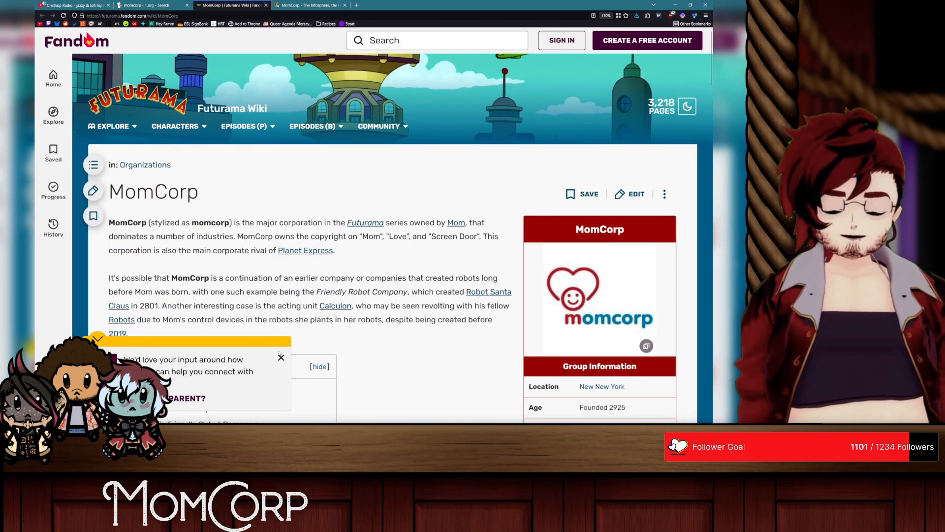
left_click(281, 358)
key("ctrl+plus")
scroll(295, 282, "down", 5)
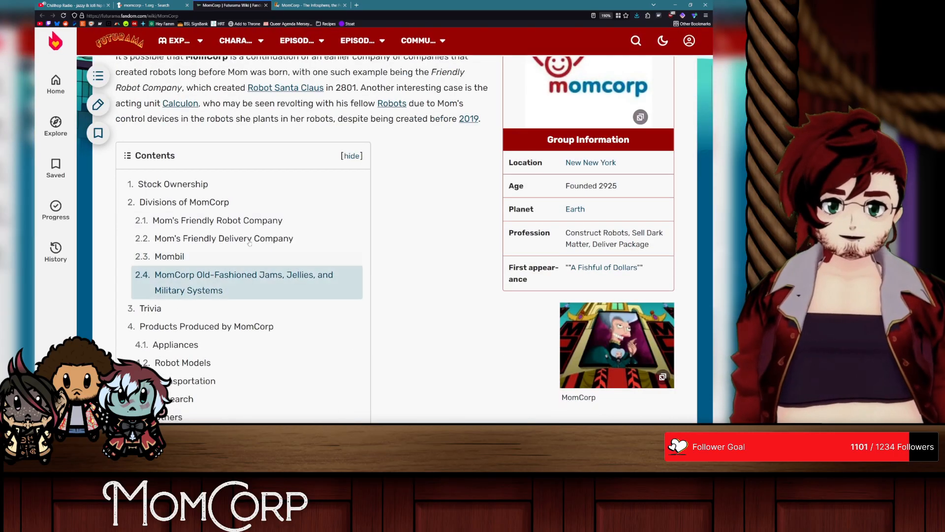
Step: View the momcorp heart logo and the Mom's Friendly Robot Company logo enlarged, closing each image viewer
left_click(211, 219)
scroll(327, 208, "up", 13)
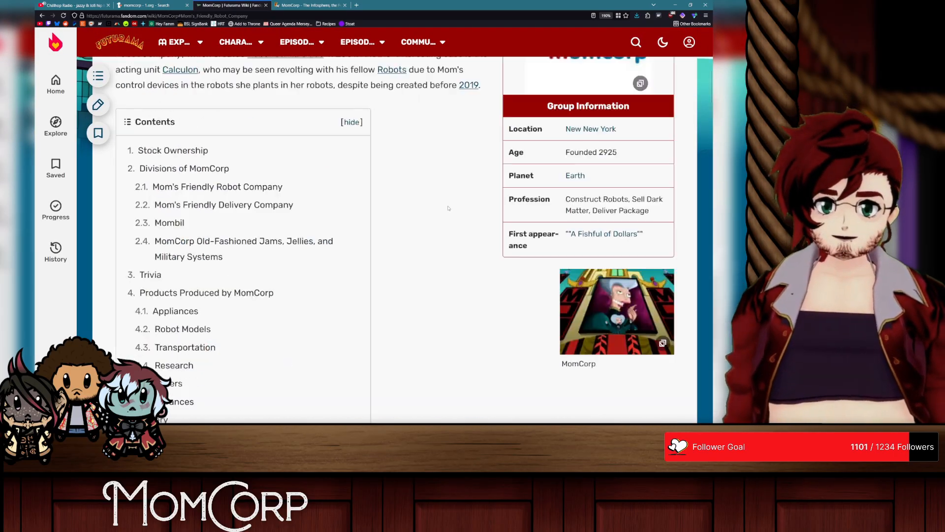
left_click(557, 245)
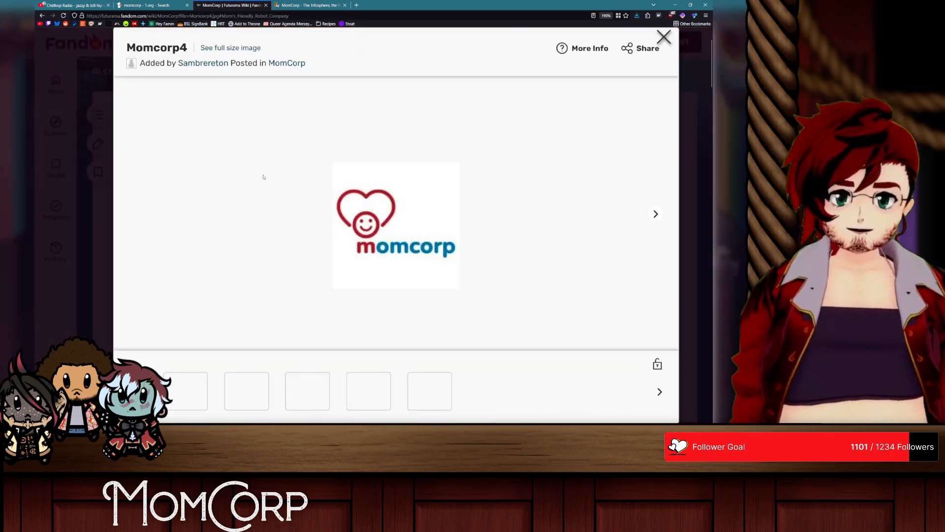
left_click(664, 37)
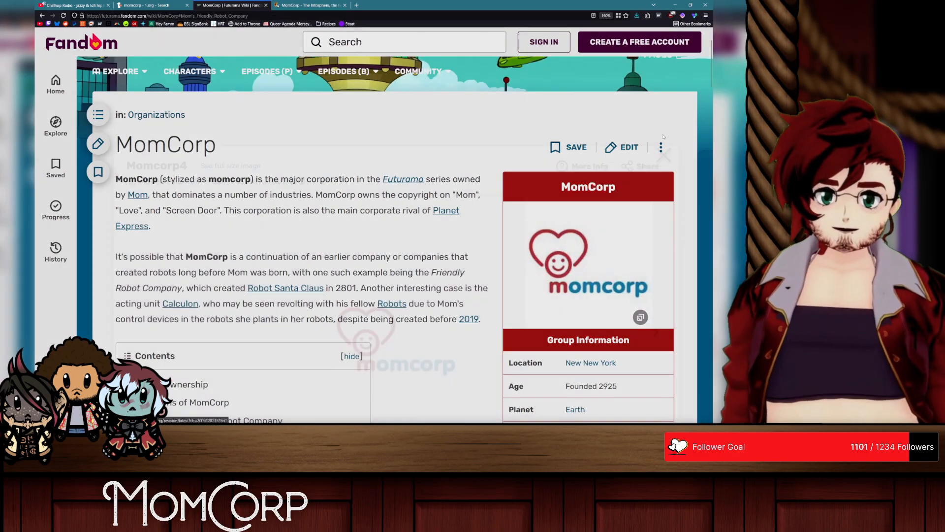
scroll(538, 310, "down", 5)
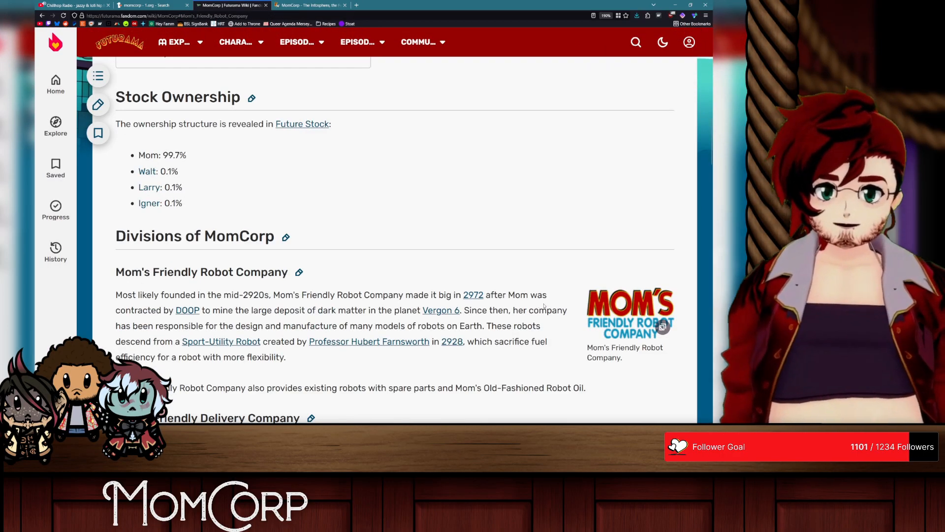
scroll(538, 311, "down", 3)
left_click(627, 172)
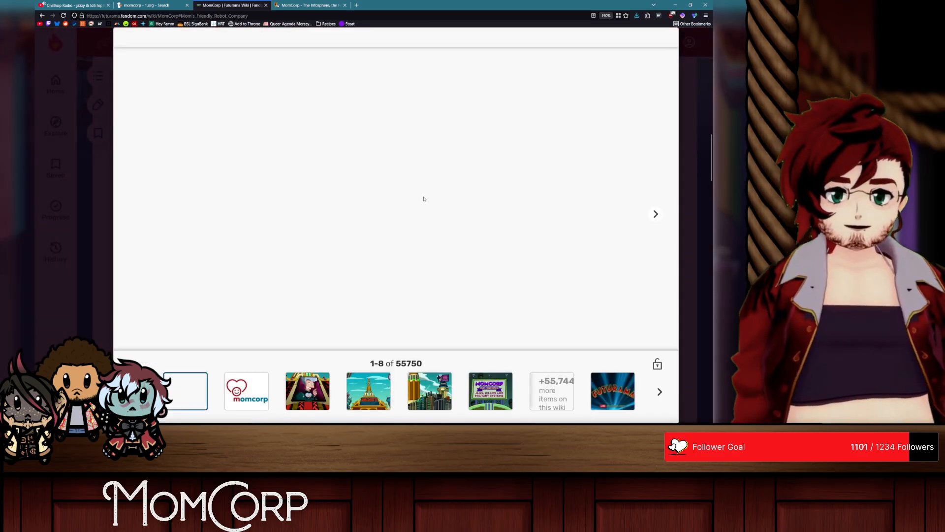
left_click(695, 149)
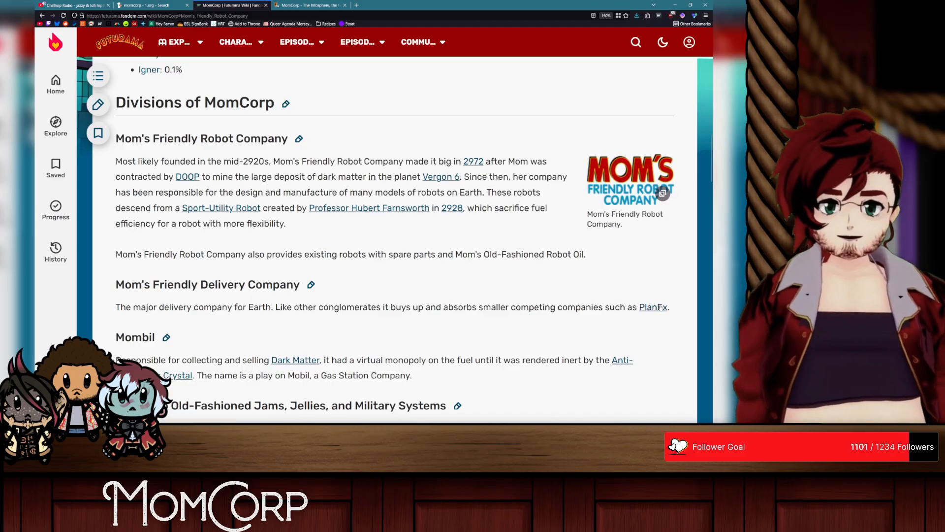
Step: Follow the PlanEx link to the Planet Express article, inspect its round rocket logo, and close that tab
key("ctrl+Tab")
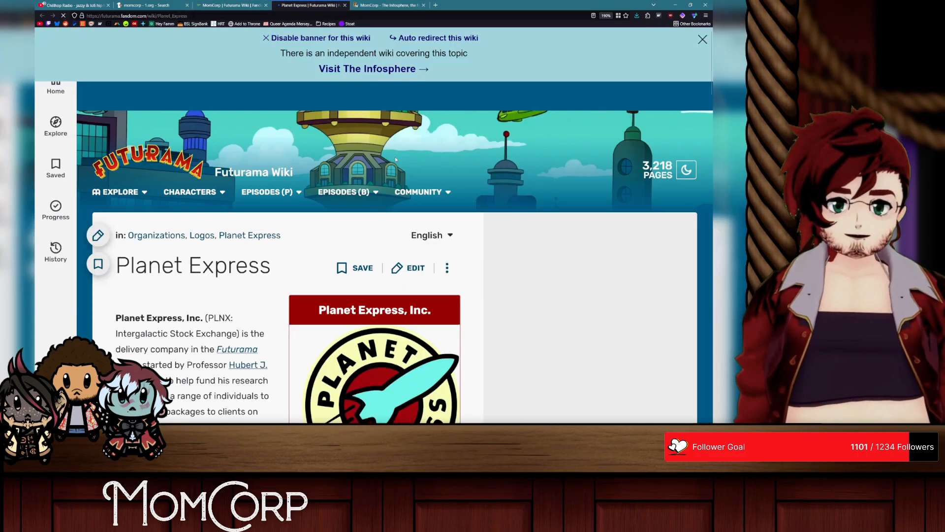
mouse_move(409, 191)
scroll(409, 221, "down", 4)
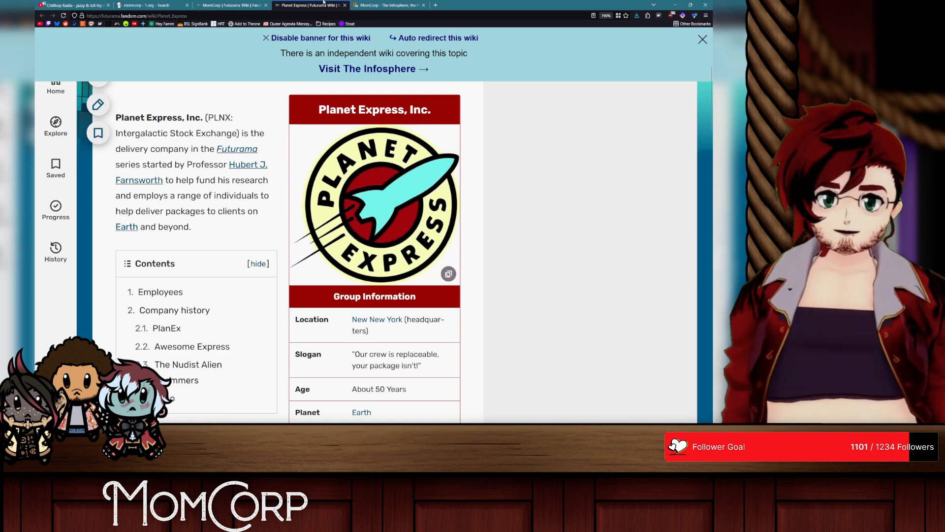
middle_click(323, 2)
Step: Review the Fandom article's momcorp logo, company divisions starting from Mom's Friendly Robot Company, and lists of products
scroll(458, 270, "down", 10)
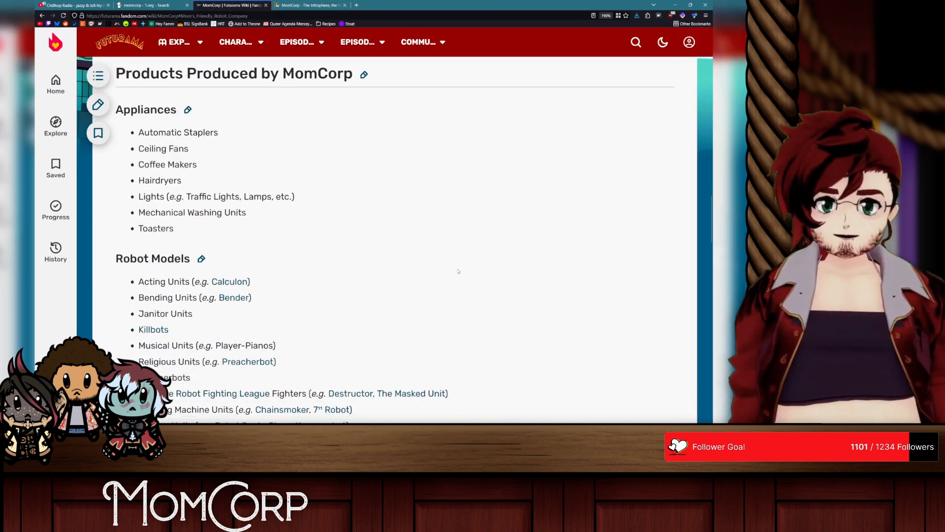
scroll(458, 271, "up", 15)
scroll(458, 271, "up", 5)
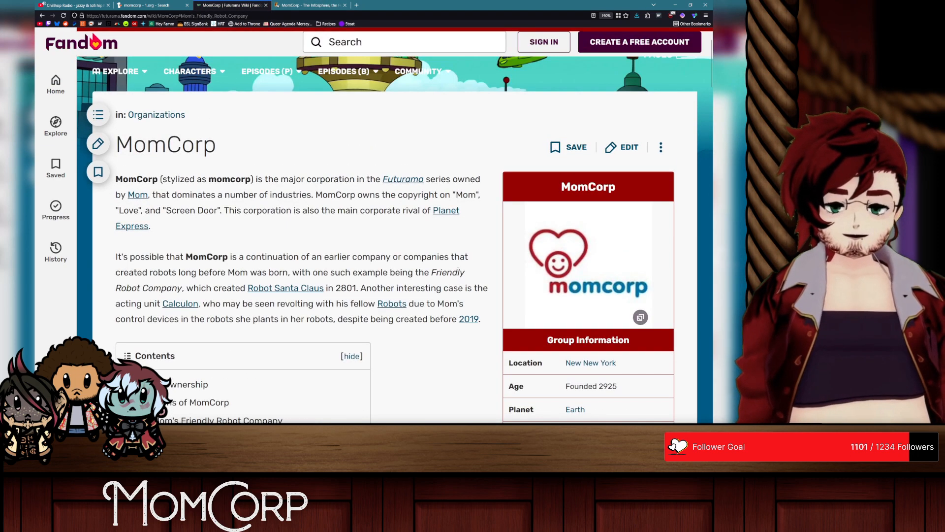
scroll(458, 271, "down", 3)
scroll(457, 271, "down", 2)
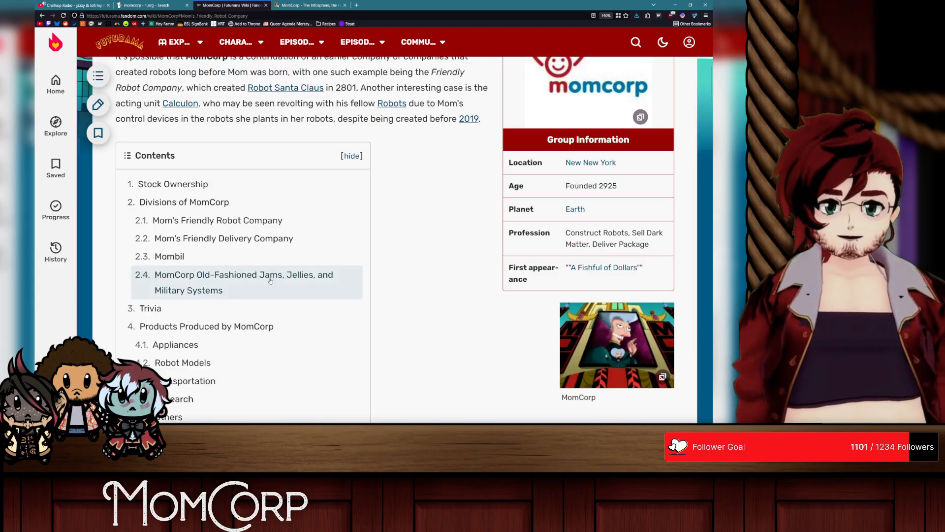
left_click(216, 220)
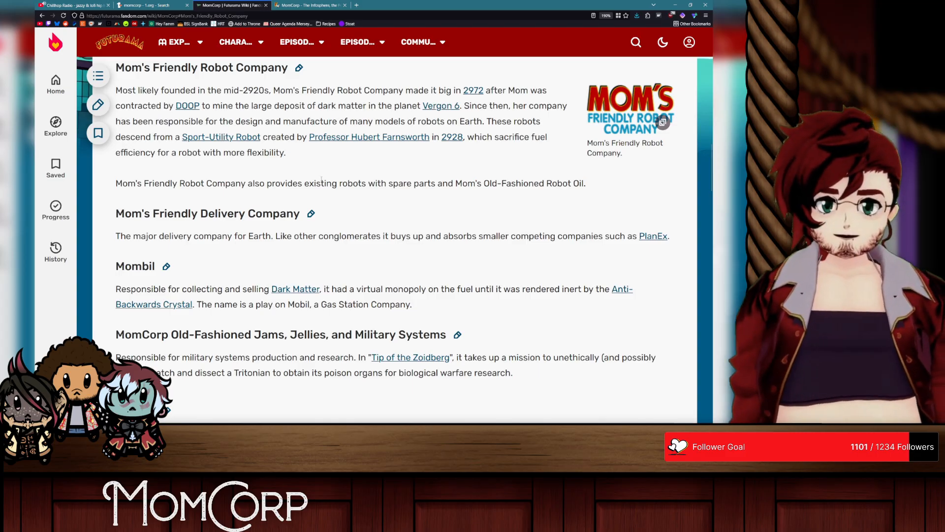
scroll(322, 179, "down", 10)
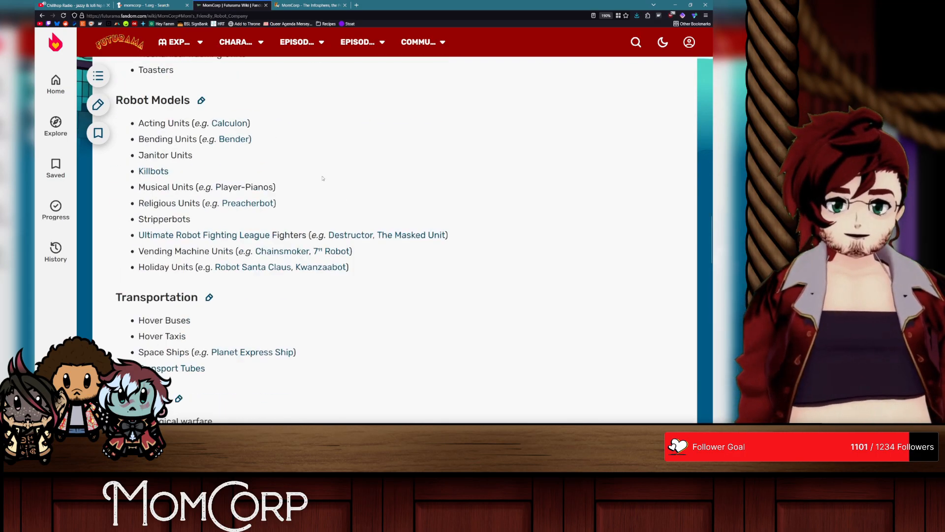
Step: Review the Robot Models list on the Fandom page and view the momcorp heart logo enlarged, closing the image viewer
scroll(322, 178, "up", 4)
scroll(154, 271, "down", 2)
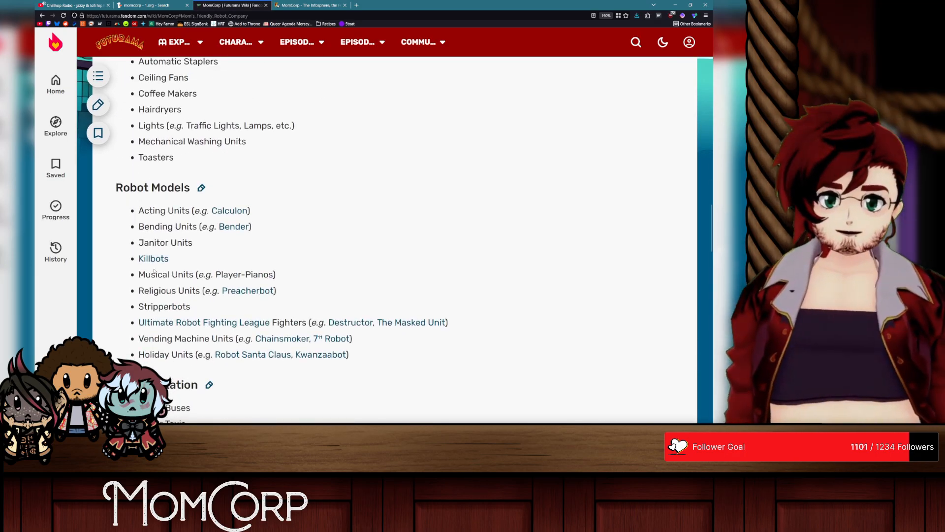
double_click(159, 306)
left_click(442, 246)
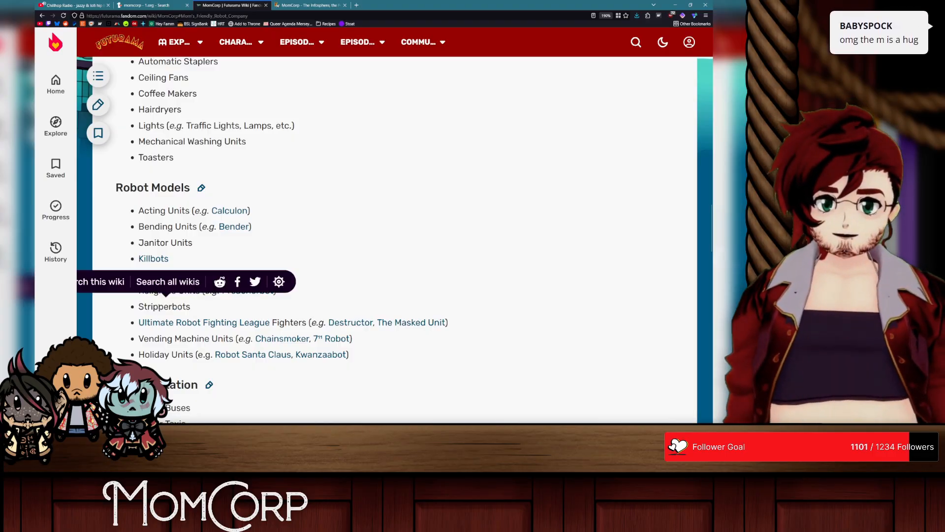
scroll(443, 246, "up", 10)
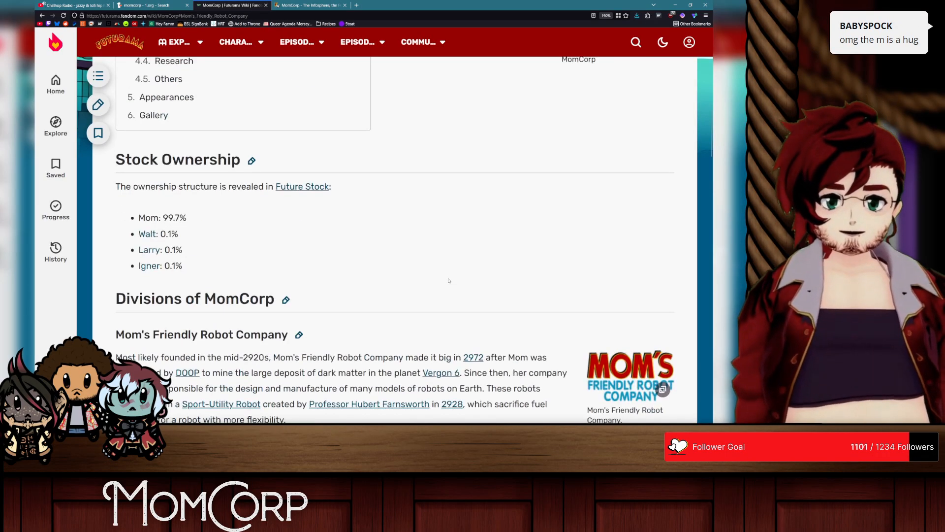
scroll(448, 280, "up", 15)
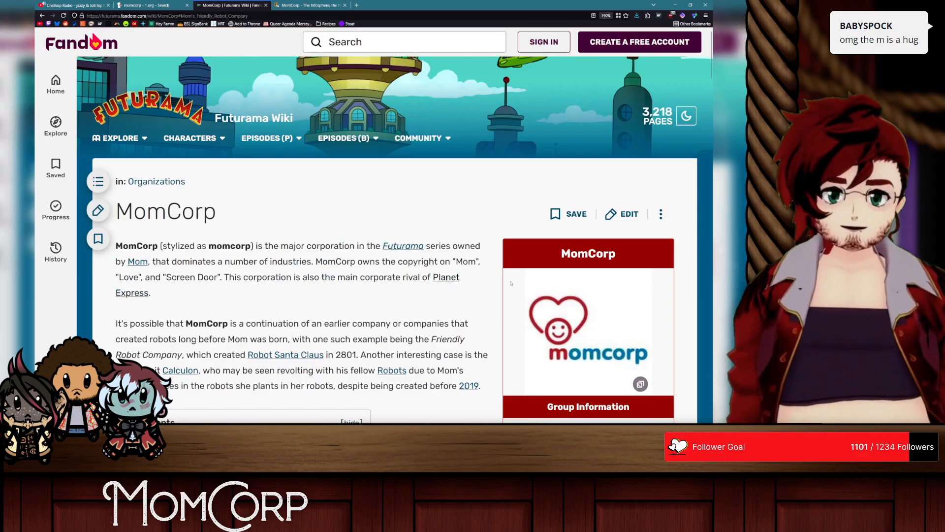
left_click(582, 324)
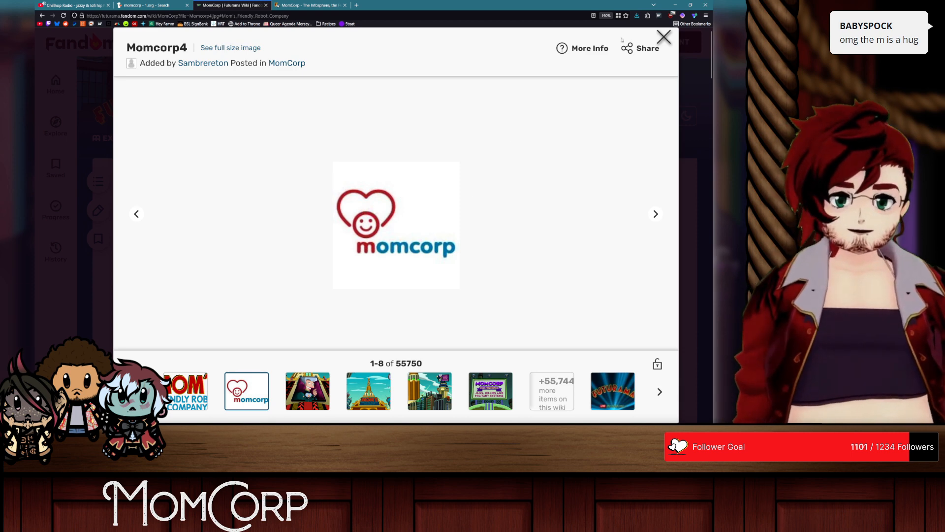
left_click(664, 38)
Step: Switch to Illustrator and draw a white rectangle about 256 px wide and 493 px high on the black artboard
key("alt+Tab")
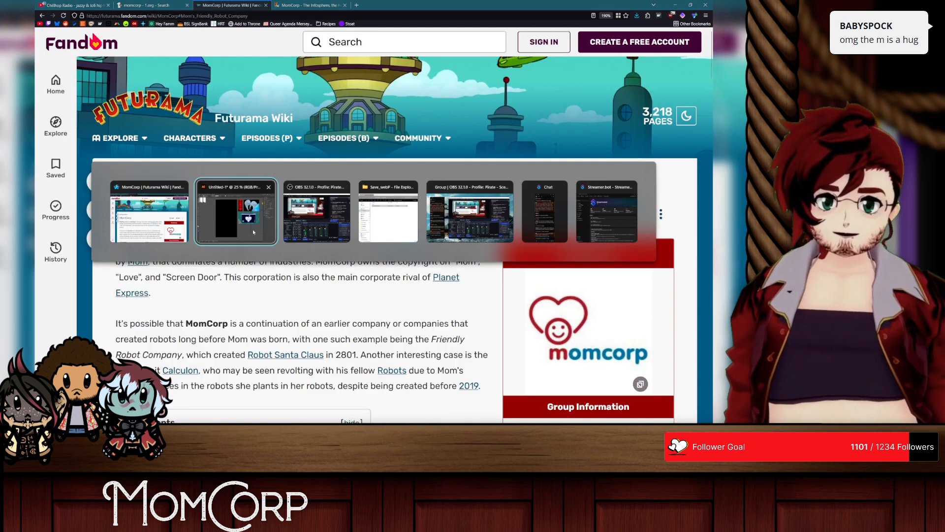
left_click(251, 232)
key("alt+Tab")
key("alt+Tab")
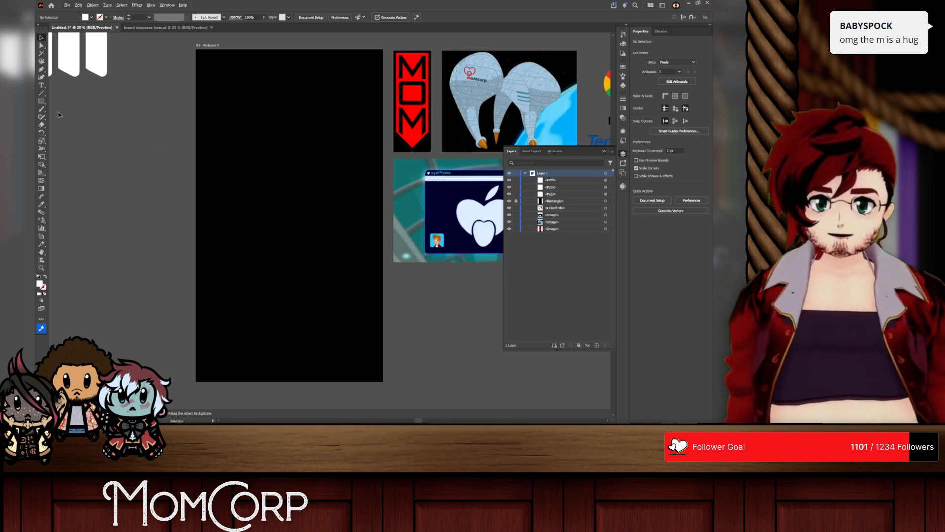
left_click(42, 102)
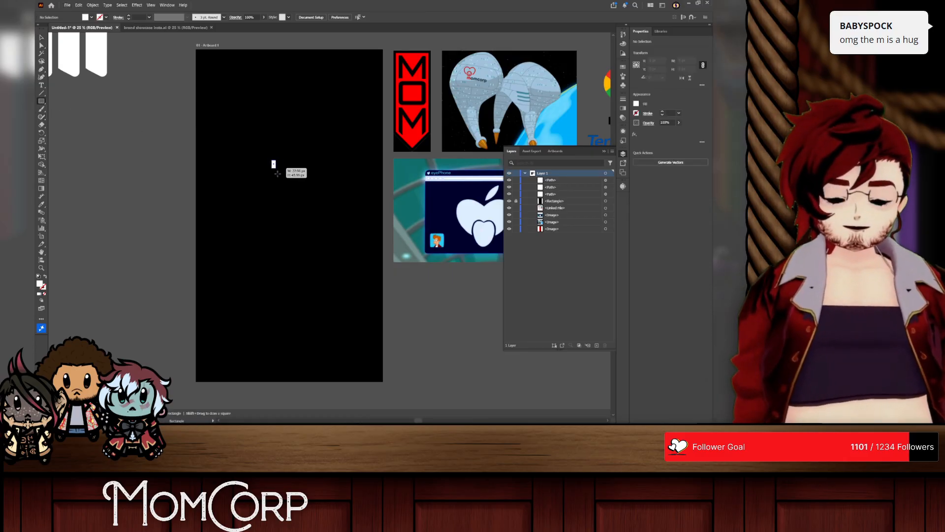
left_click_drag(277, 173, 315, 244)
Step: Round the white rectangle's two top corners fully into an arch
key("a")
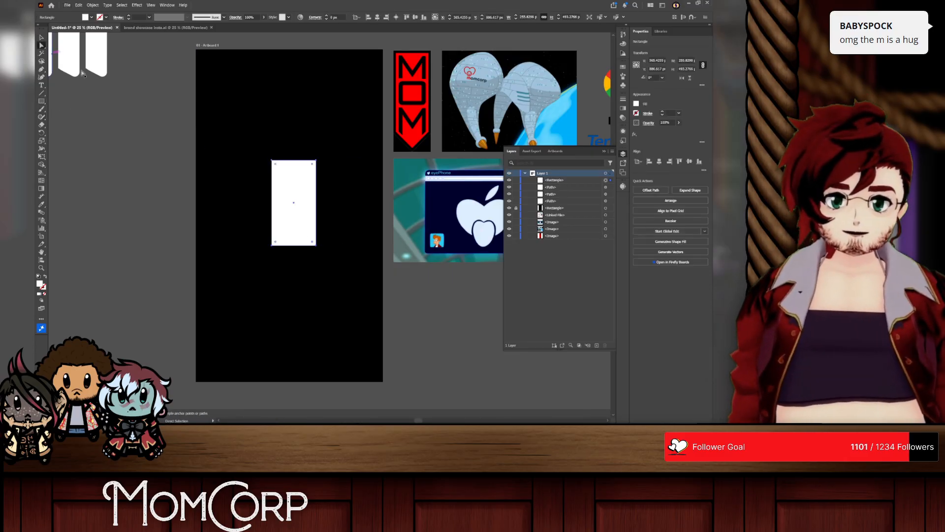
left_click(314, 171)
left_click_drag(313, 166, 248, 187)
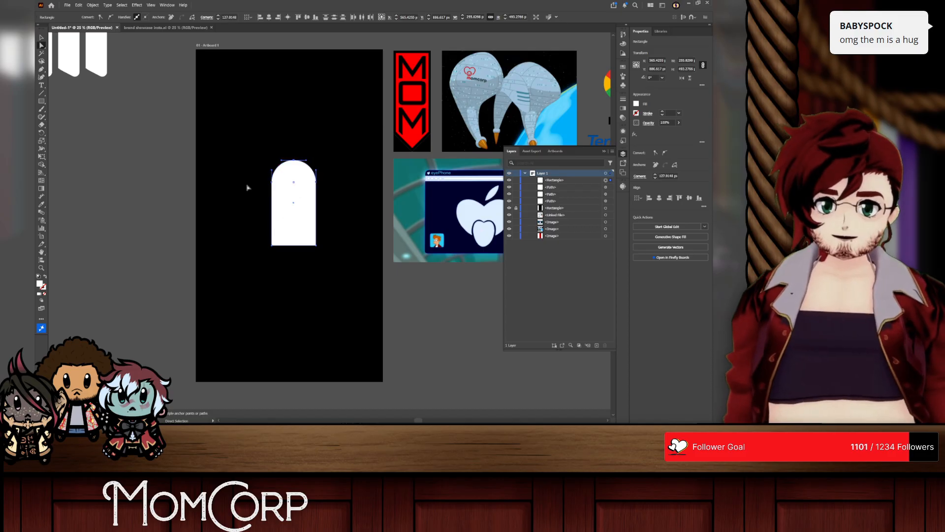
Step: Shorten the arch from its bottom edge to about 391 px high and move it left on the artboard
mouse_move(294, 246)
left_mouse_down()
mouse_move(294, 216)
mouse_move(294, 231)
left_mouse_up()
key("ctrl+z")
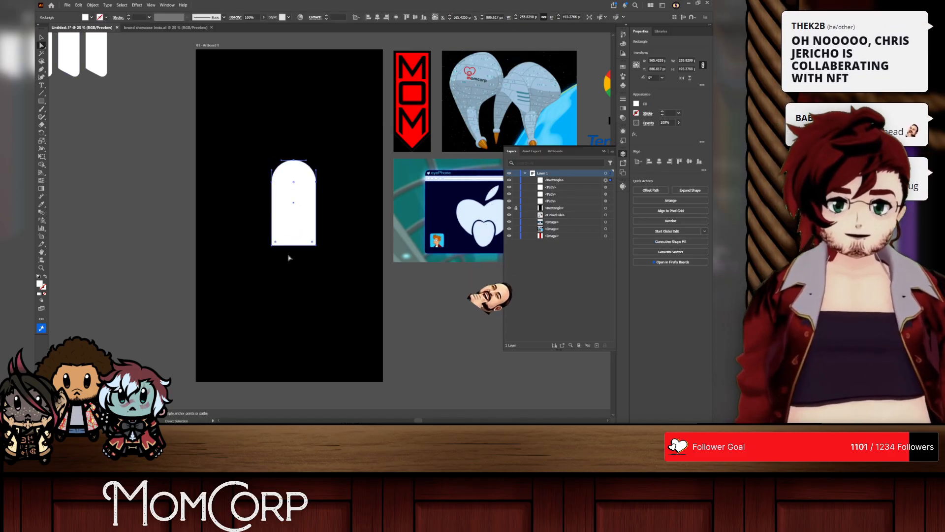
left_click(316, 245)
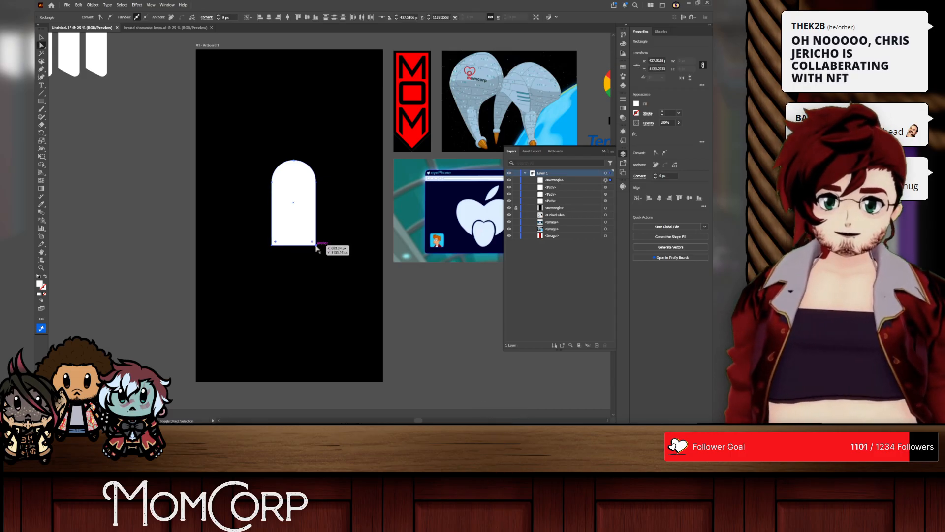
left_click_drag(299, 245, 282, 194)
left_click(41, 39)
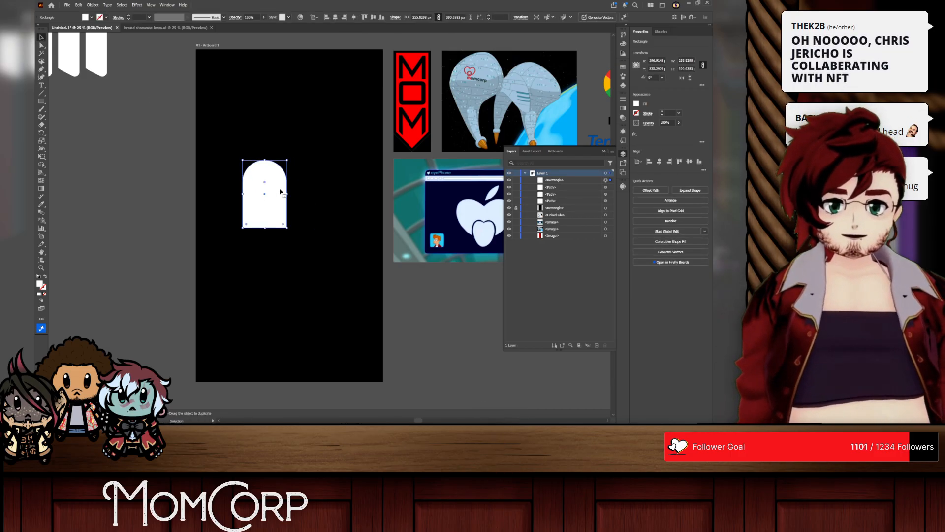
Step: Make a copy of the arch rotated 90° and align its square end with the original's base to form a heart
key("r")
key("Return")
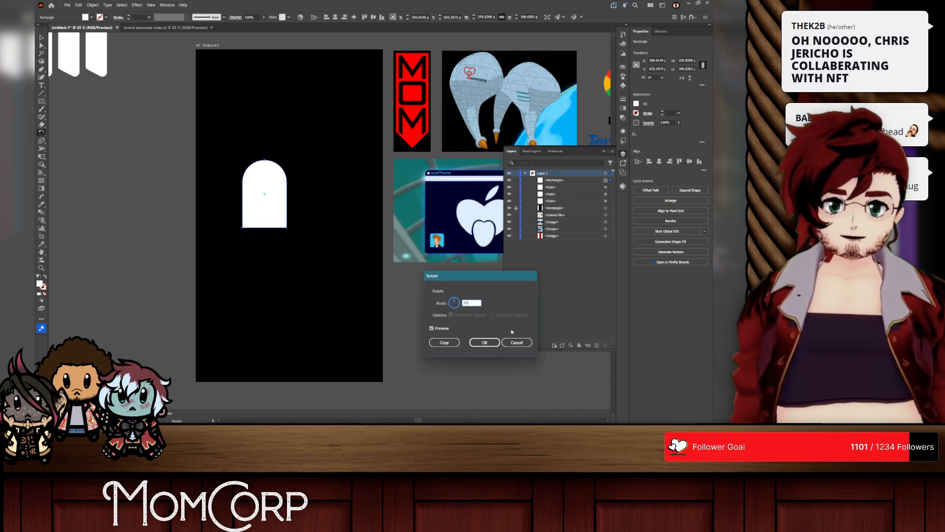
left_click(443, 343)
left_click(41, 37)
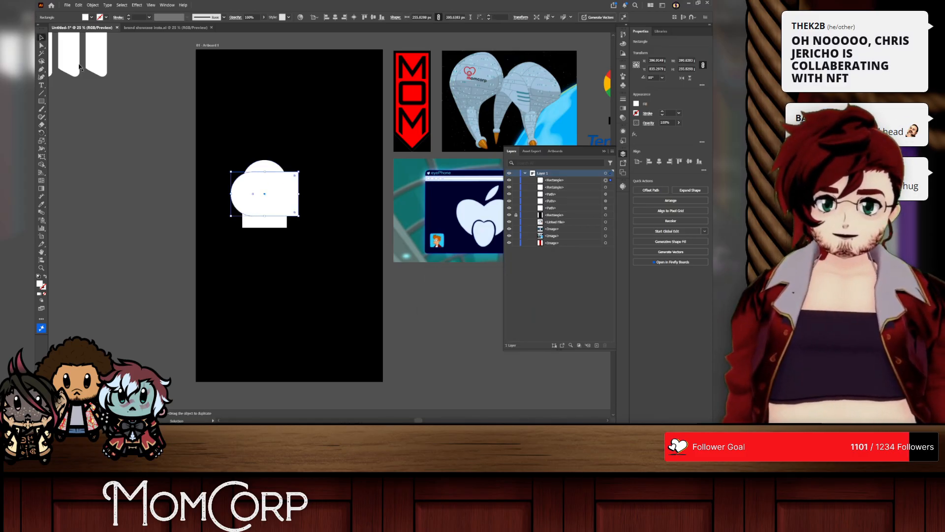
left_click_drag(278, 197, 261, 206)
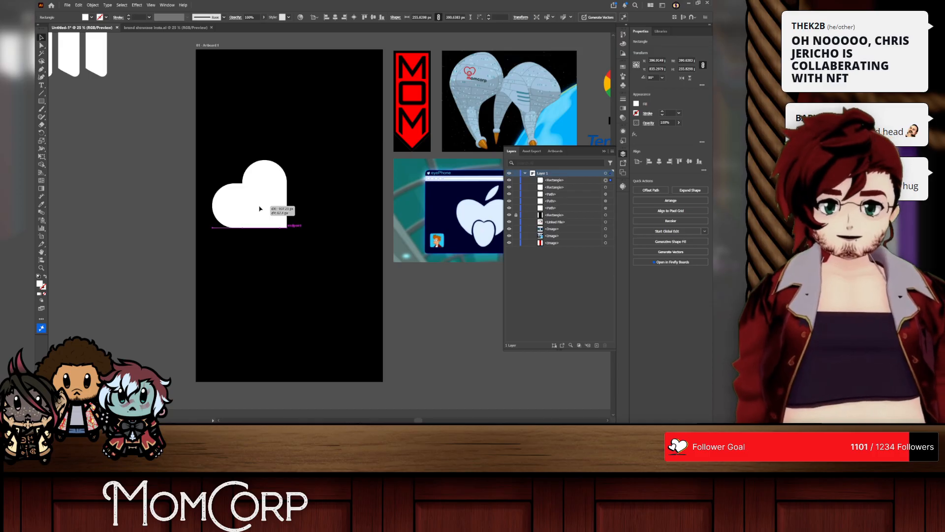
left_click(276, 169, "shift")
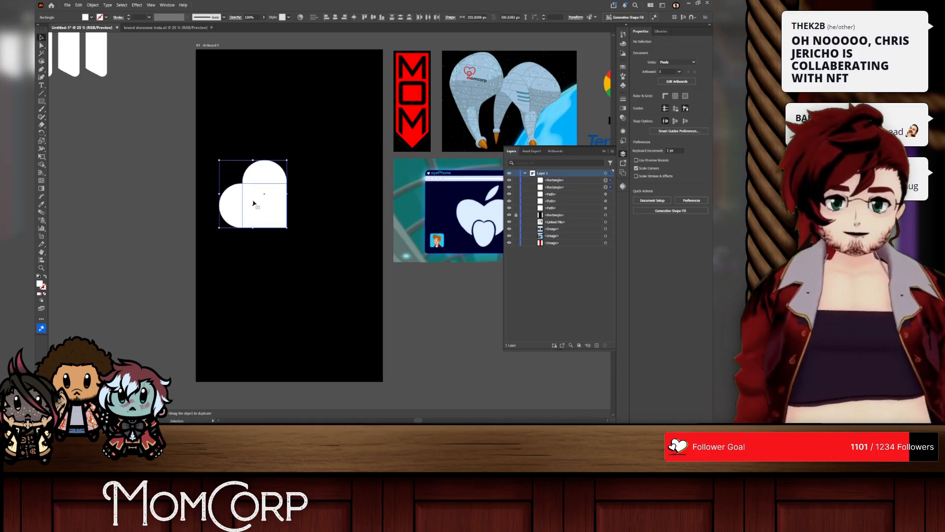
Step: Try rotating the heart formed by the two arches so its point faces straight down, and undo it
left_click_drag(296, 174, 315, 183)
left_click(313, 147)
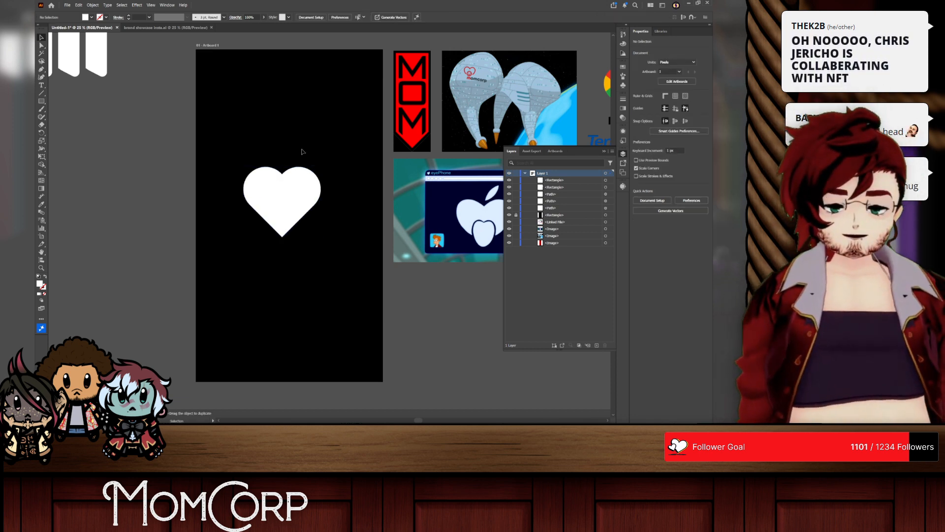
key("ctrl+z")
key("ctrl+z")
key("ctrl+z")
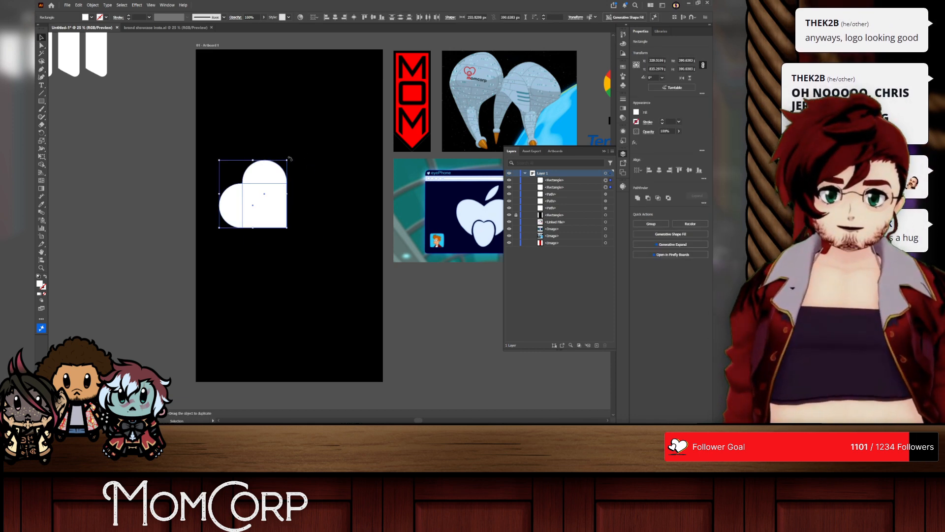
Step: Rotate the two-arch heart a quarter turn clockwise so its square point sits at the lower left, and deselect it
left_click_drag(290, 158, 304, 225)
left_click(350, 186)
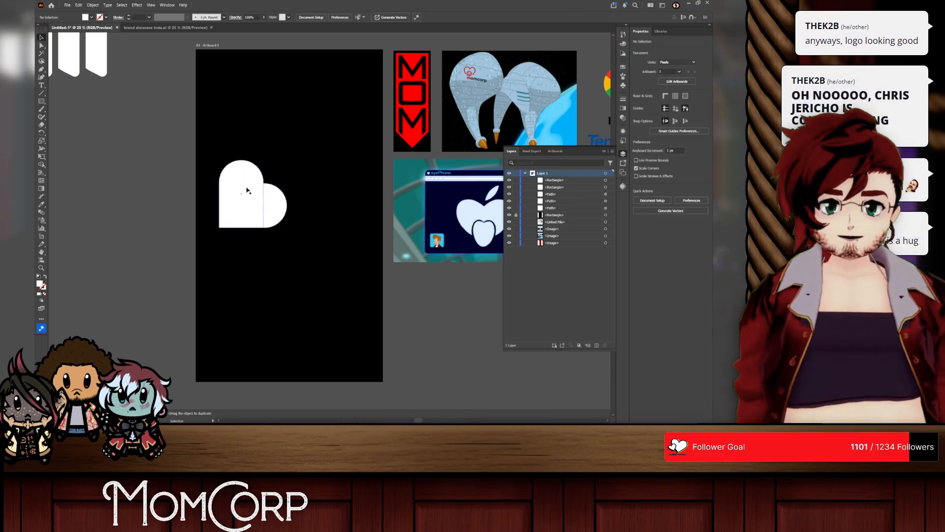
left_click_drag(274, 211, 282, 211)
key("ctrl+z")
left_click(275, 136)
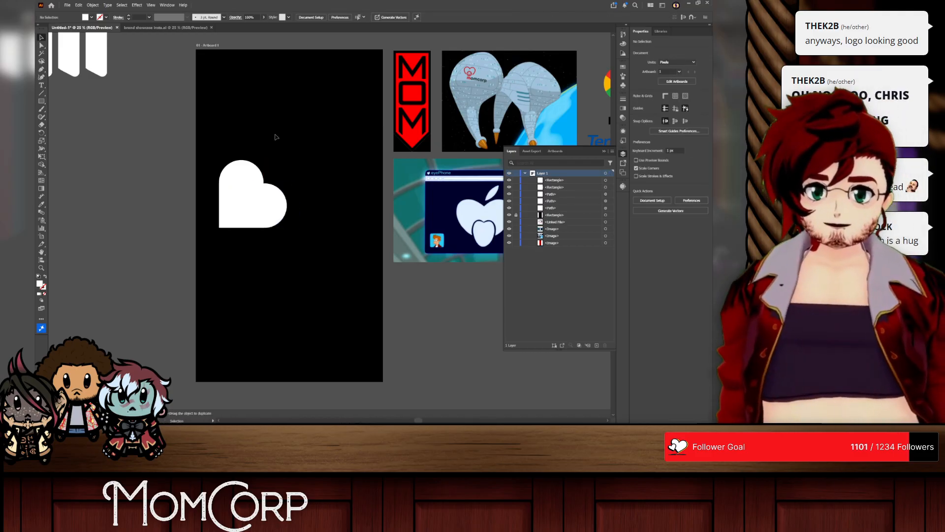
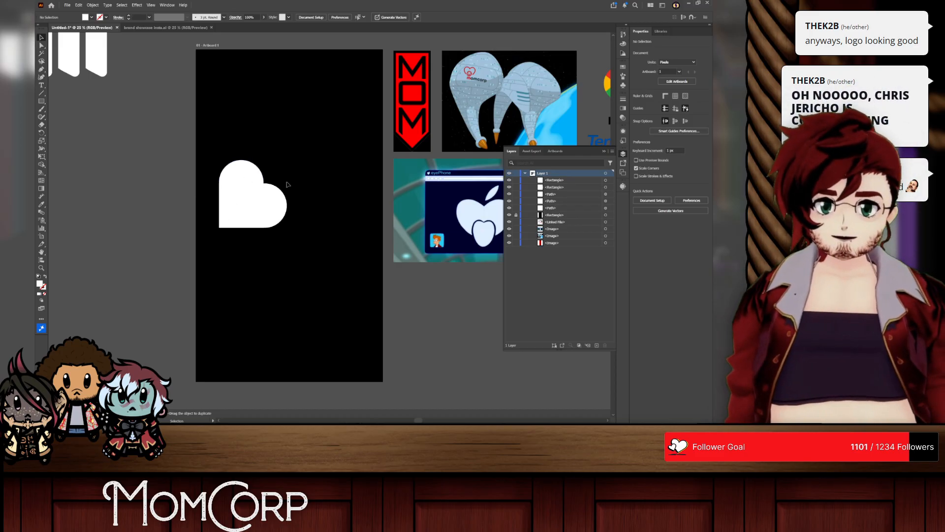
Step: Rotate the two-arch heart so its point faces straight down and place a copy beside it
left_click_drag(310, 159, 348, 210)
left_click(313, 205)
left_click(60, 128)
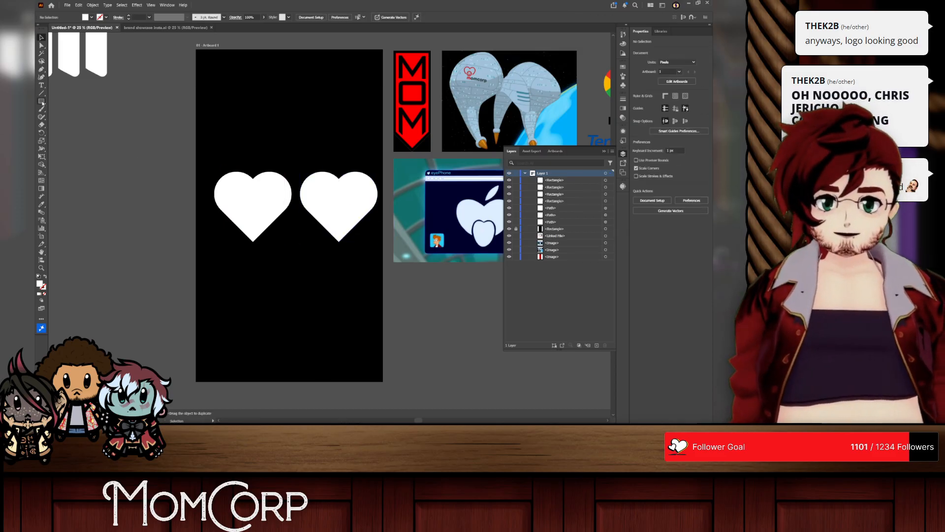
Step: Draw a square about 211 px wide between the two hearts and rotate it to stand on one corner
key("m")
left_click_drag(295, 227, 314, 209)
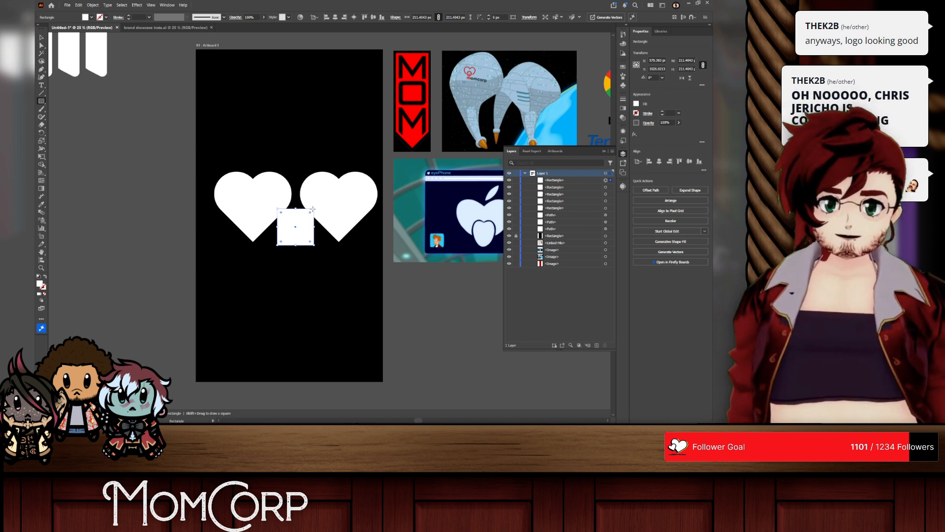
left_click(371, 236)
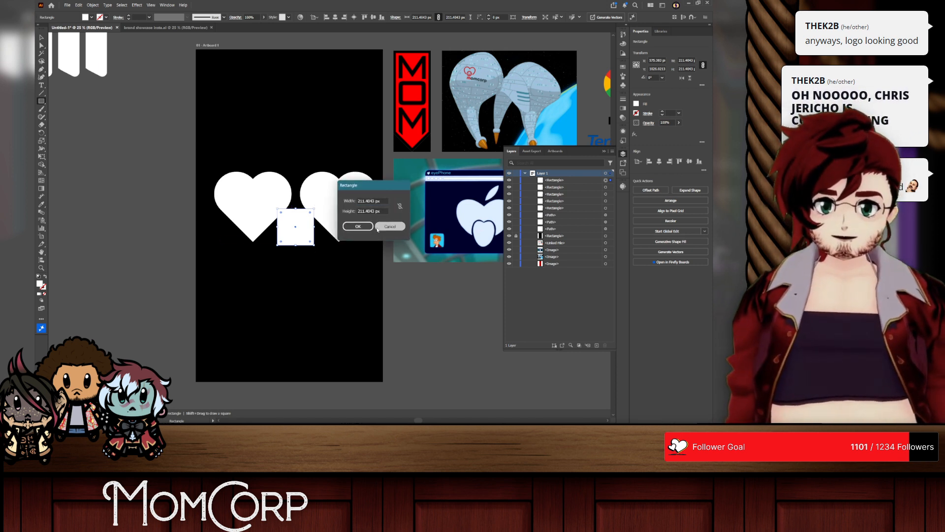
key("Escape")
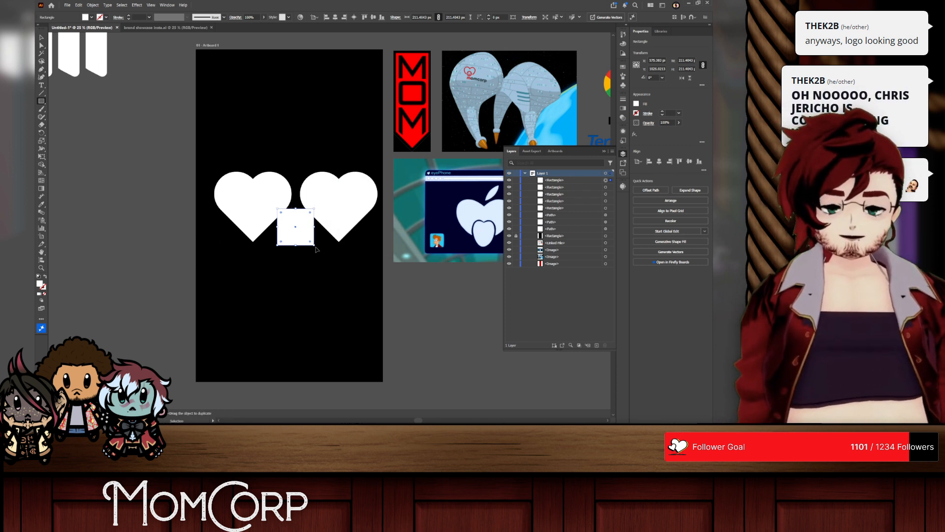
left_click_drag(316, 247, 297, 256)
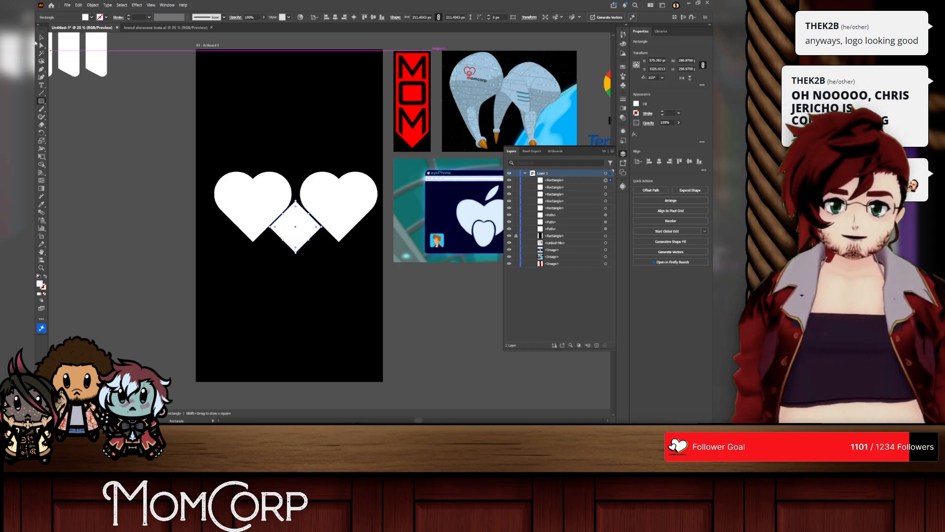
Step: Enlarge the diamond below and between the two hearts, and move all three shapes up on the artboard
key("v")
left_click_drag(304, 222, 296, 277)
key("ctrl+z")
key("ctrl+z")
left_click(371, 224)
left_click_drag(348, 152, 306, 205)
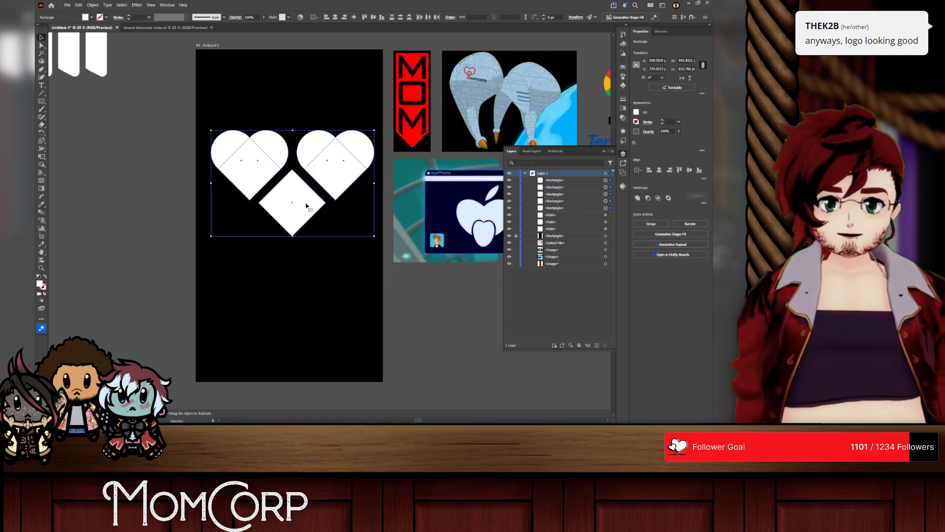
left_click(293, 120)
Step: Try drawing a wide rectangle across the hearts and diamond, and undo it
left_click(41, 101)
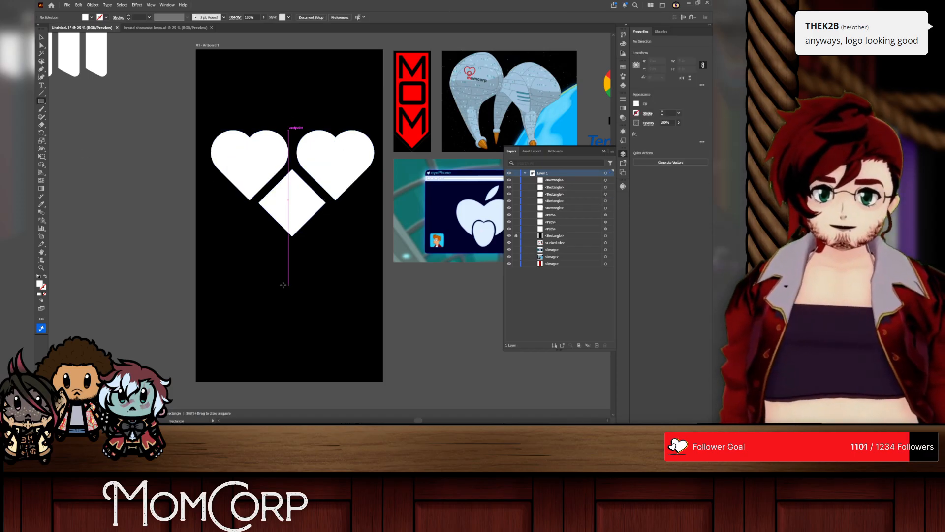
left_click_drag(211, 248, 380, 186)
key("ctrl+z")
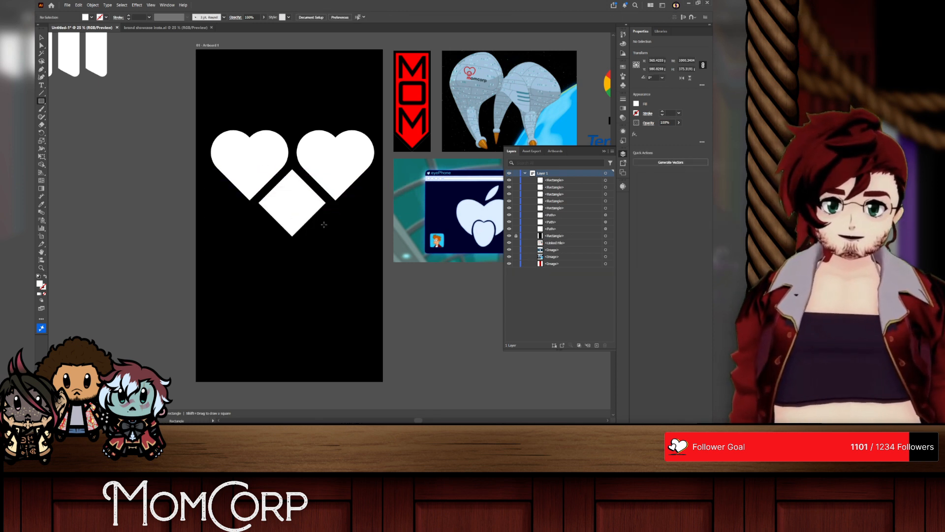
Step: Delete the diamond and both hearts from the artboard
left_click(292, 214)
left_click(401, 226)
key("v")
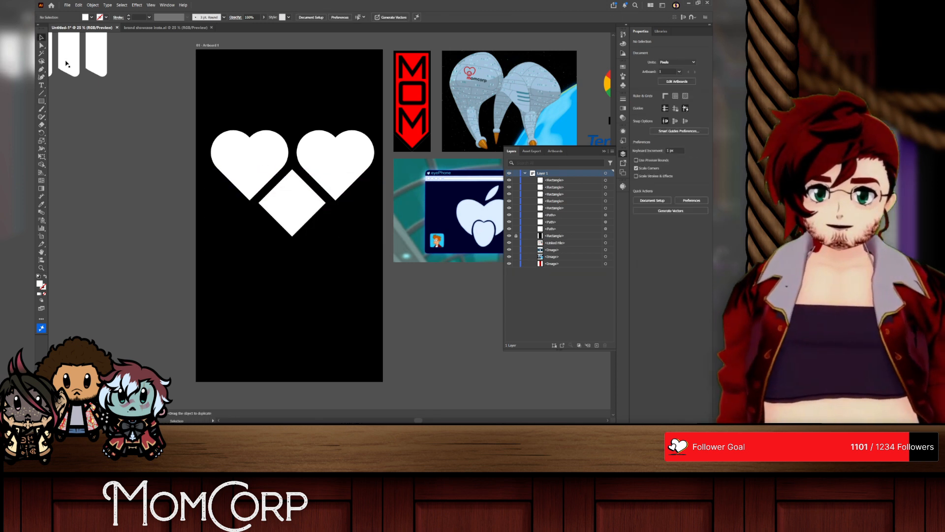
left_click(293, 206)
key("Delete")
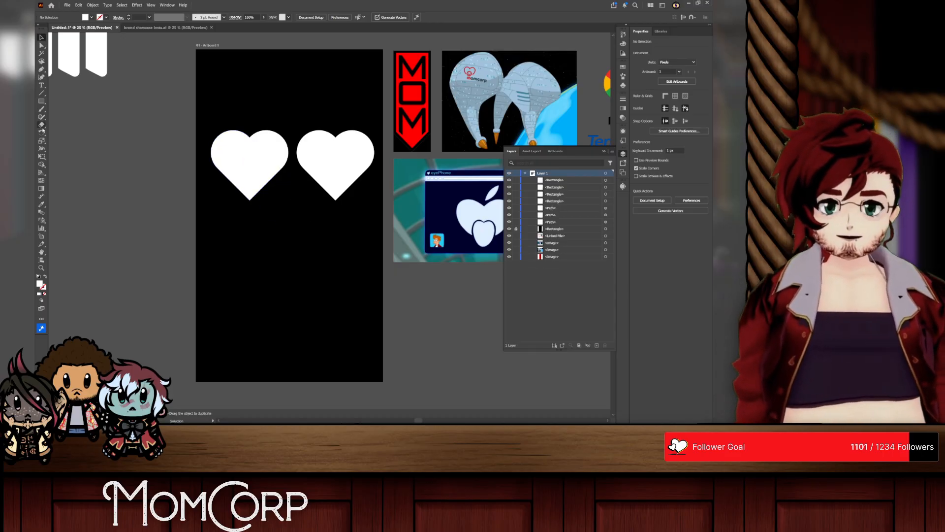
left_click(42, 102)
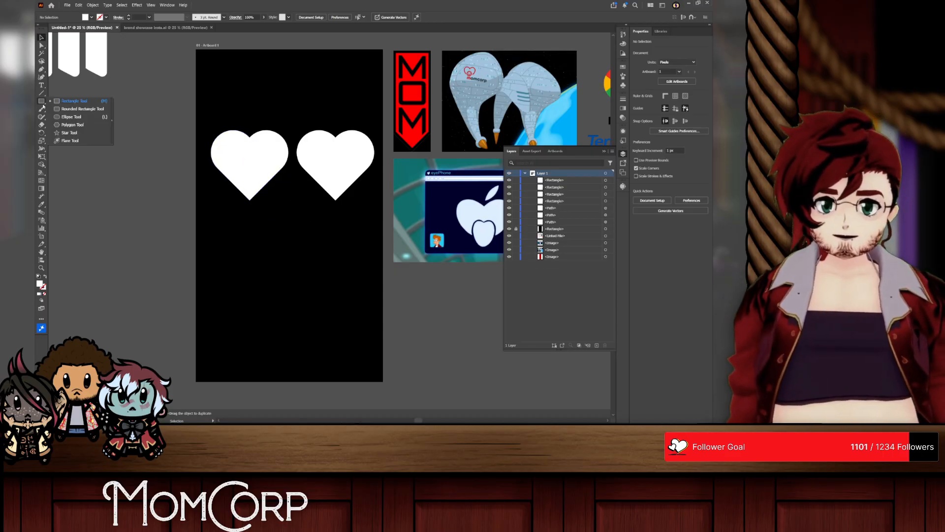
left_click(74, 117)
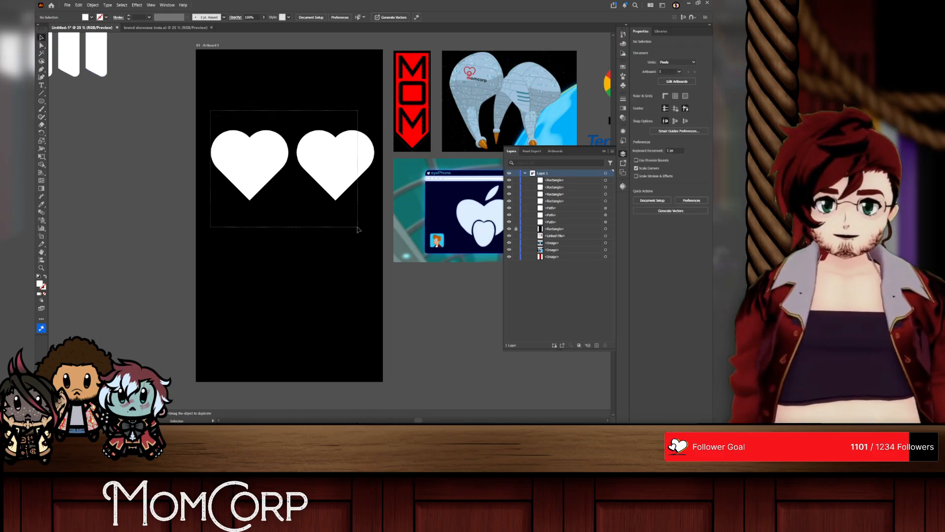
left_click_drag(358, 230, 360, 230)
key("Delete")
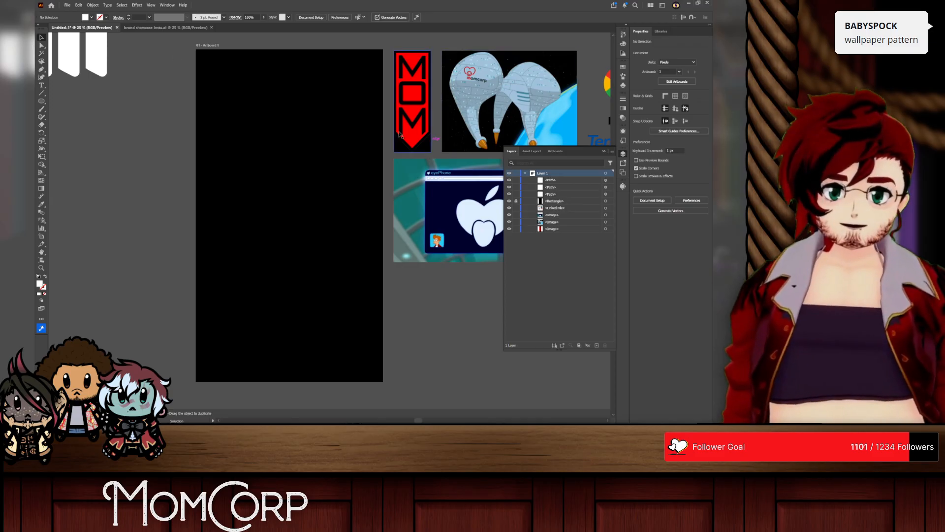
Step: Draw a circle about 637 px in diameter beside the artboard, with no fill and a 13 pt white stroke
left_click(42, 101)
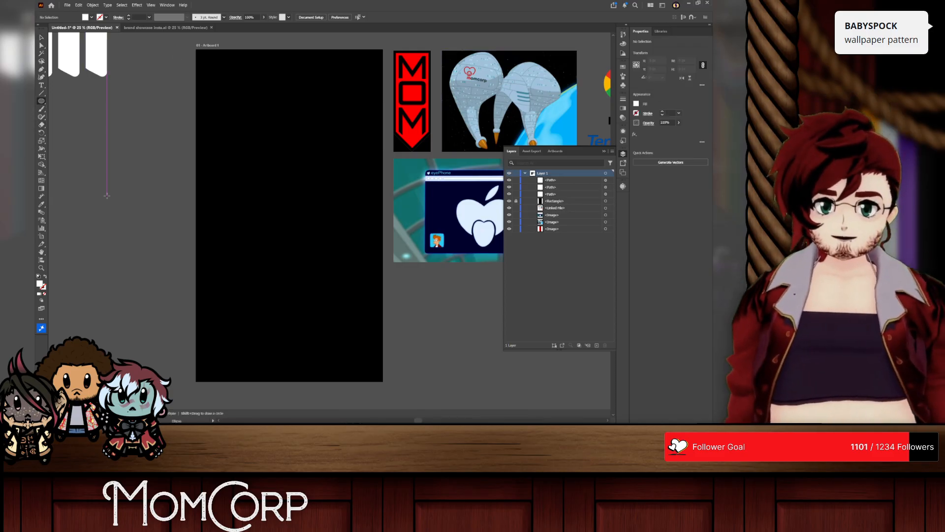
left_click_drag(102, 179, 157, 235)
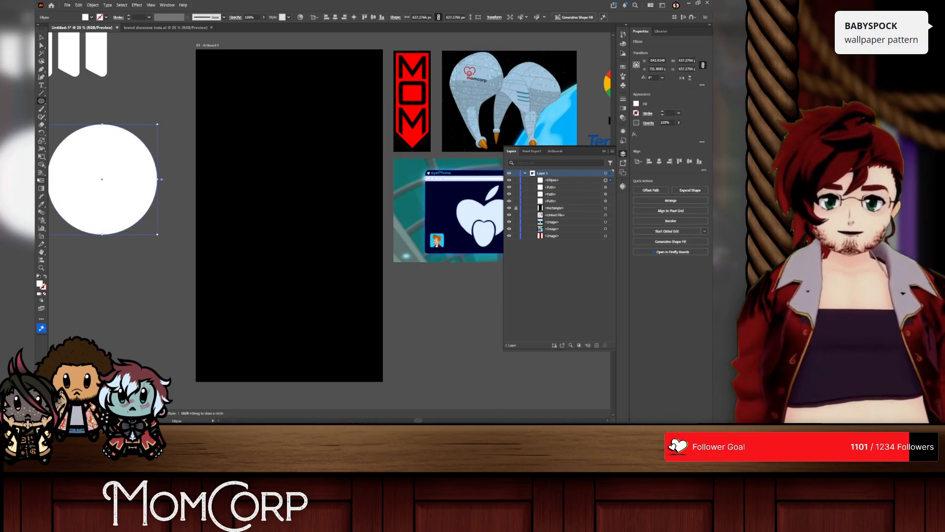
left_click(45, 278)
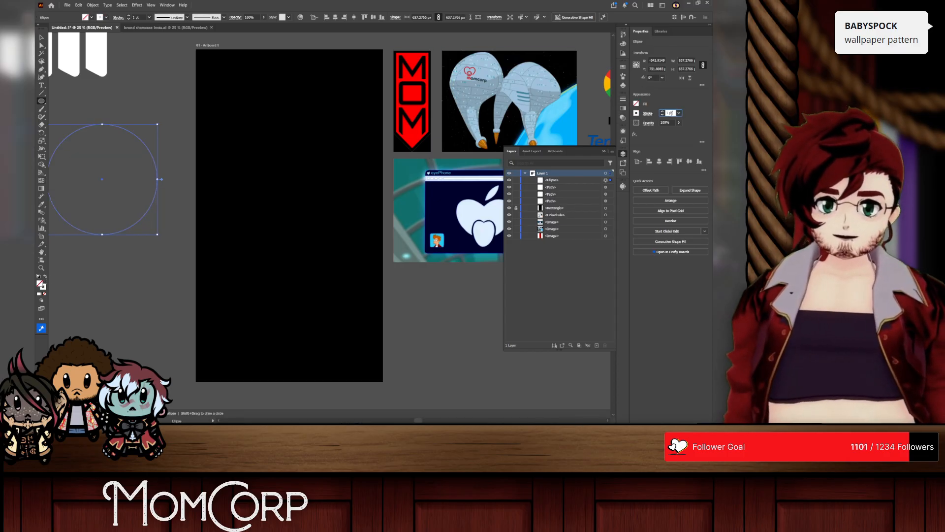
type("13")
key("Return")
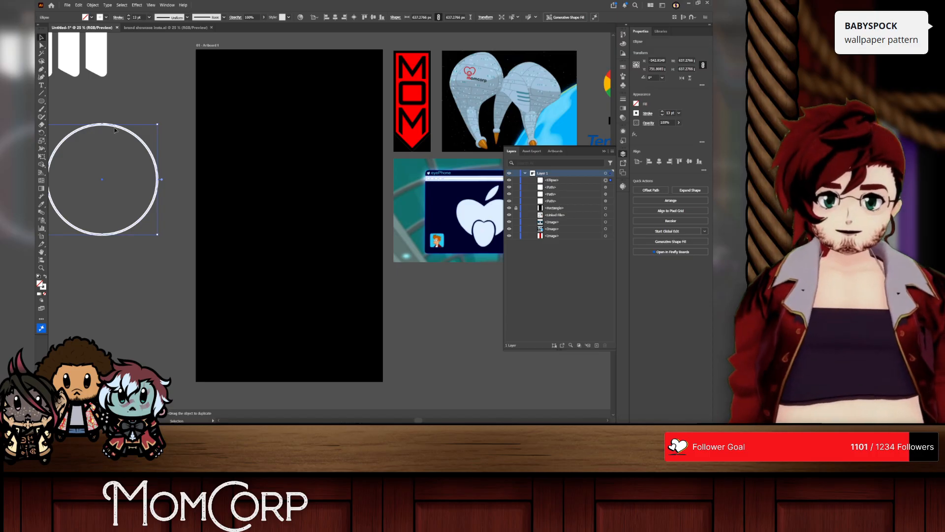
Step: Move the outlined circle into the empty area below the white M logo, level with the artboard's lower end
left_click(118, 207)
scroll(119, 204, "left", 3)
scroll(127, 189, "up", 3)
left_click(201, 306)
scroll(202, 309, "down", 2)
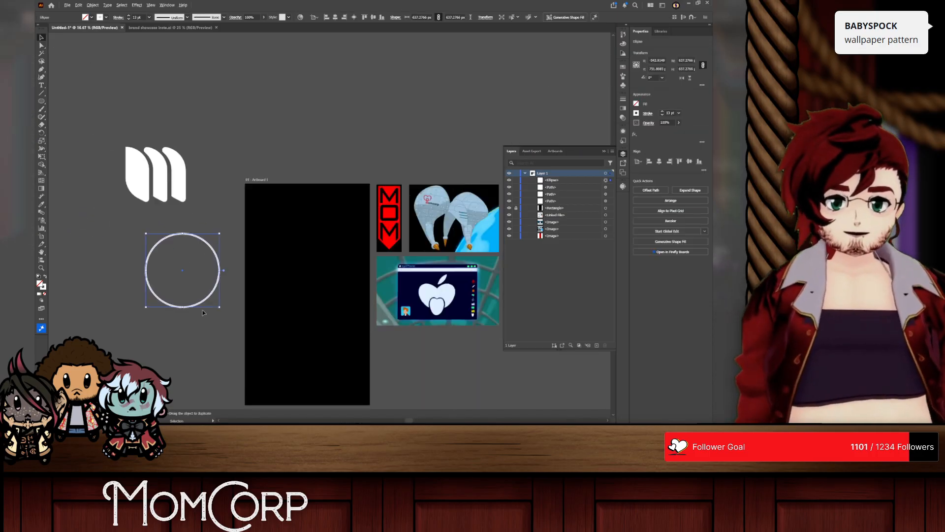
scroll(181, 236, "down", 3)
left_click_drag(178, 242, 113, 339)
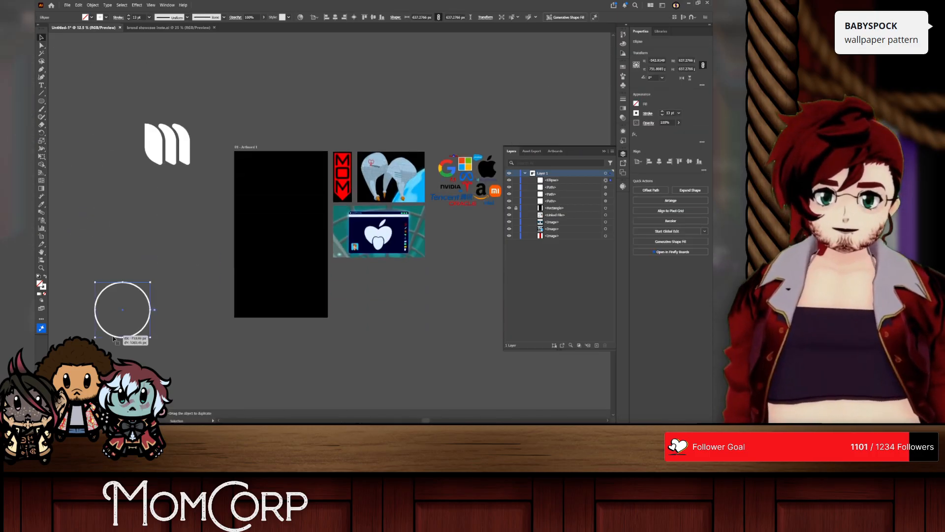
Step: Make three concentric copies of the circle, each scaled uniformly to 161.8% of the previous one
key("s")
key("Return")
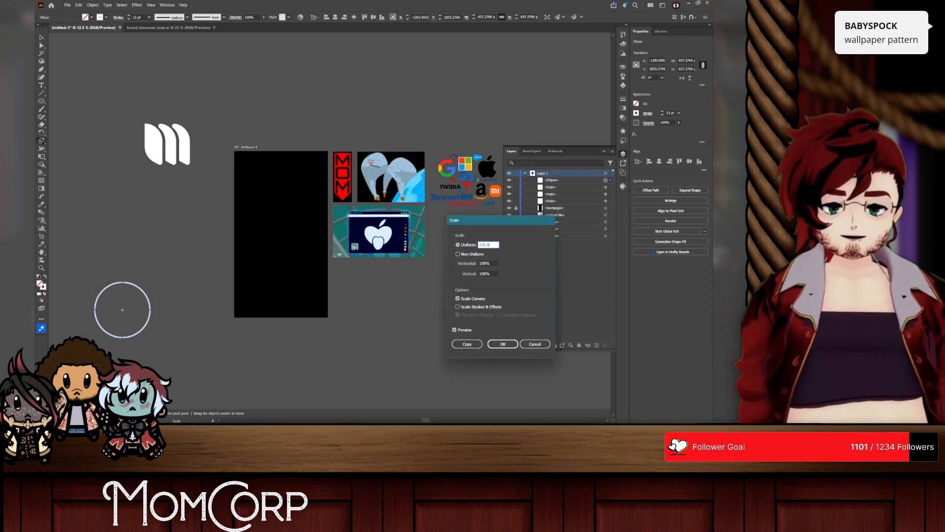
type("161.8")
left_click(467, 343)
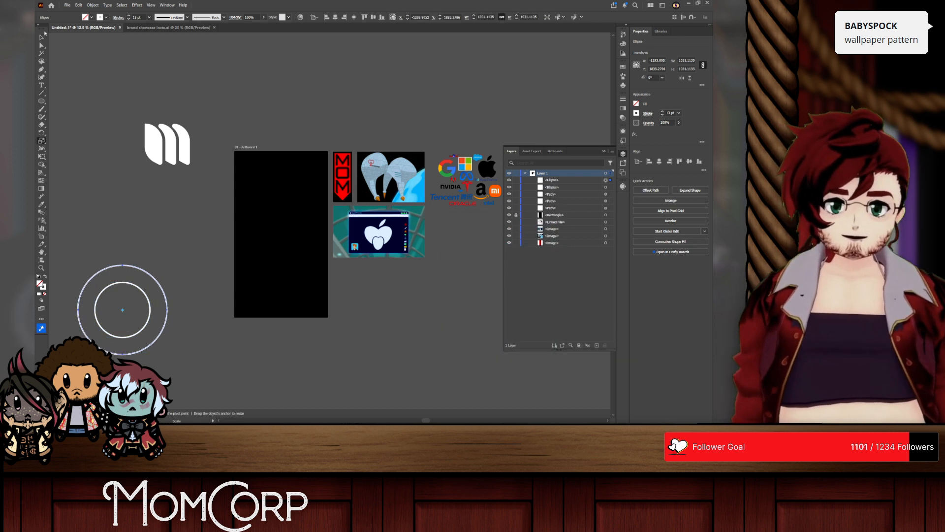
key("Return")
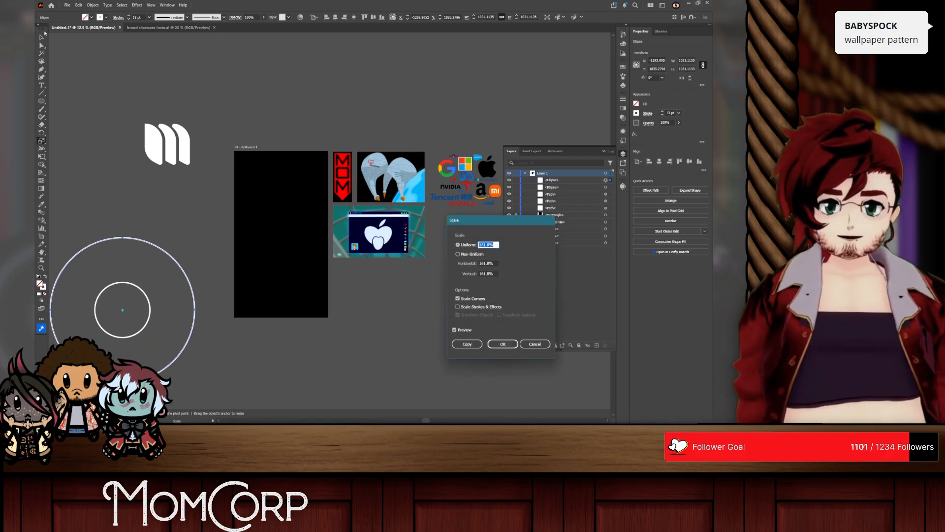
left_click(456, 348)
key("Return")
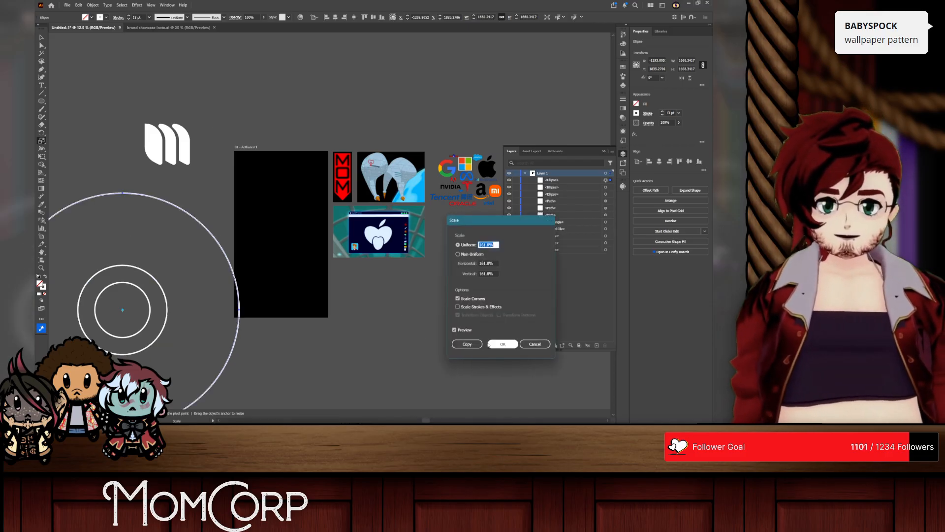
left_click(467, 343)
Step: Scale all four concentric circles down together to about 785 px overall and move them up beside the artboard
left_click(42, 37)
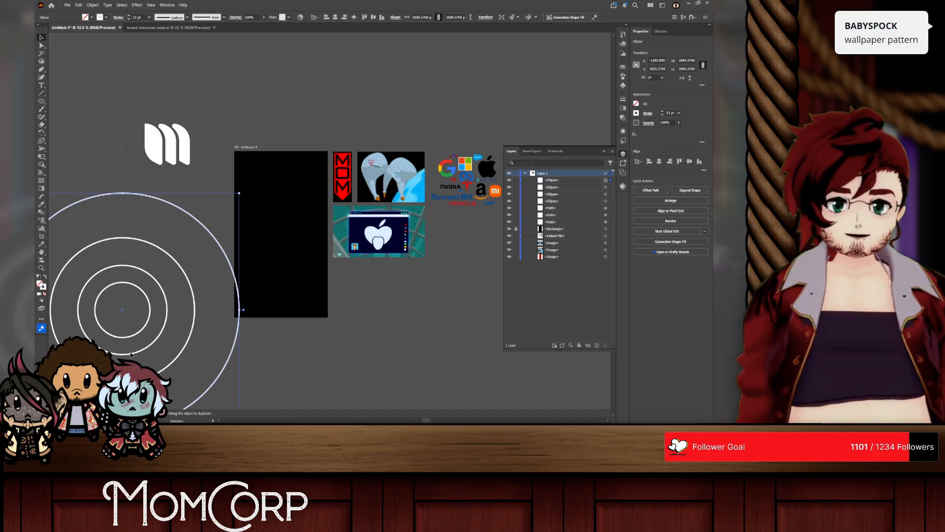
left_click_drag(131, 354, 220, 349)
left_click_drag(240, 309, 157, 309)
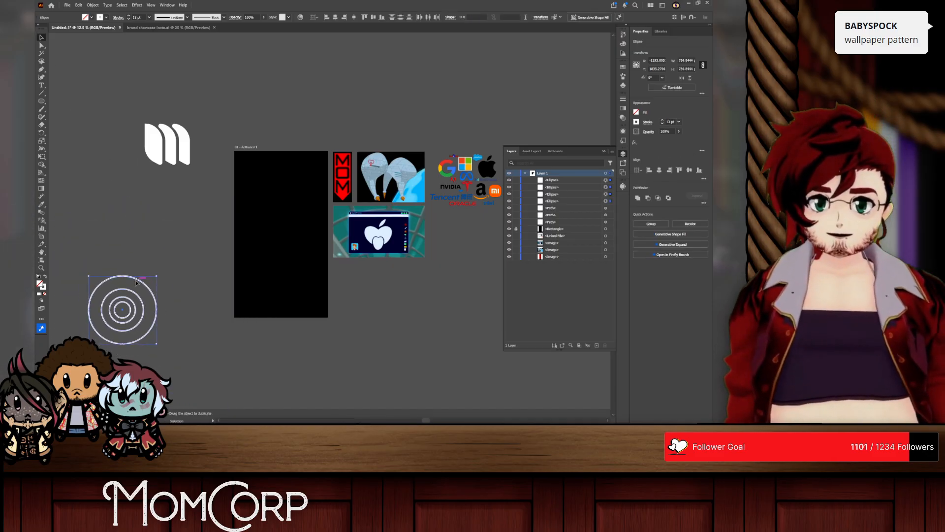
left_click_drag(137, 281, 132, 199)
left_click(144, 236)
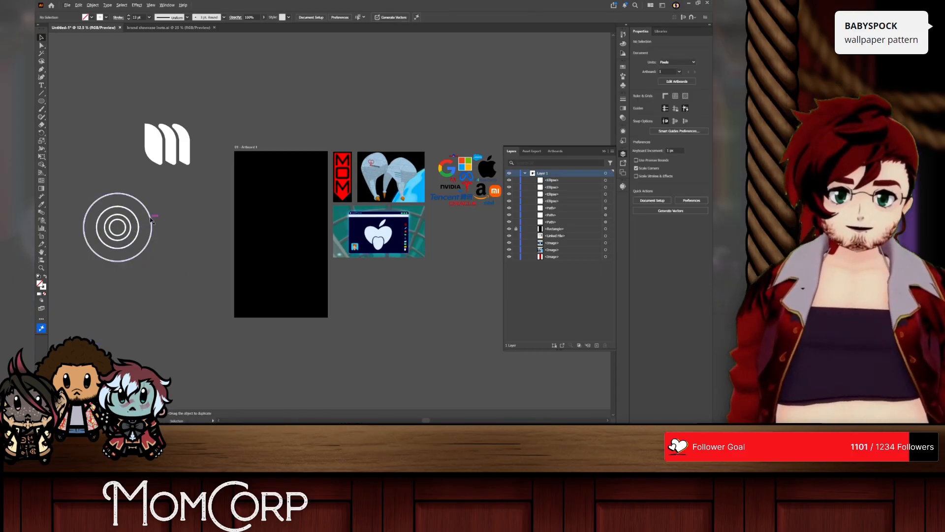
Step: Place two copies of the second-smallest circle side by side on the artboard, surrounded by two overlapping copies of the largest circle
left_click_drag(131, 231, 308, 226)
left_click_drag(140, 224, 307, 227)
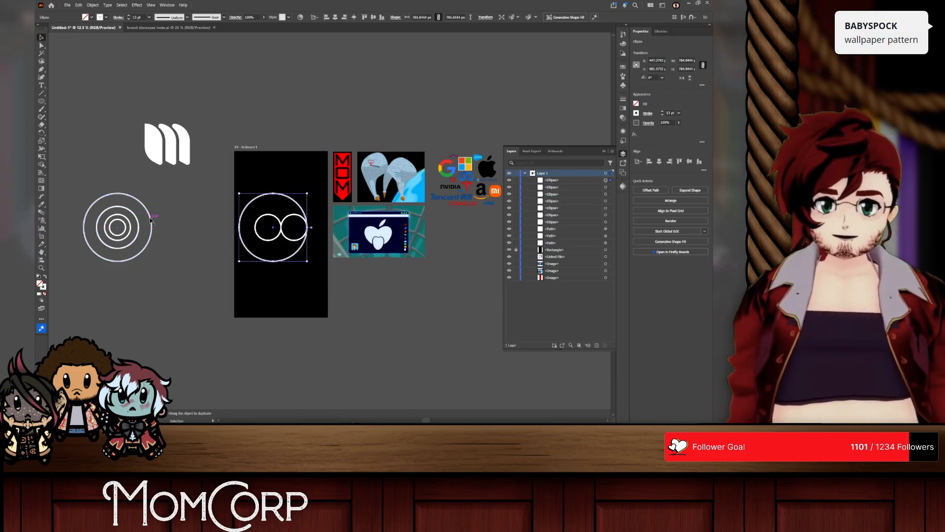
left_click_drag(152, 226, 331, 228)
Step: Combine the four circles on the artboard with the Shape Builder into a single heart outline, removing the outer parts
scroll(308, 241, "up", 1)
left_click_drag(236, 172, 304, 312)
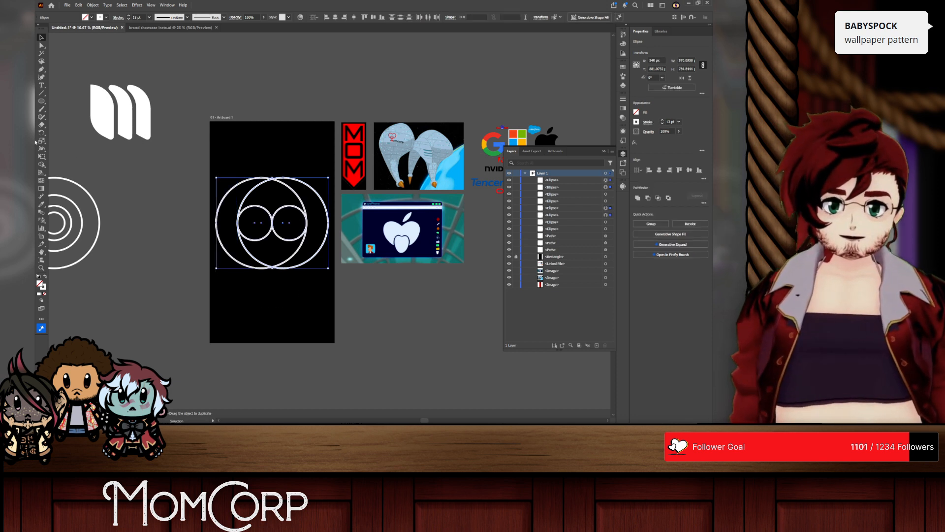
left_click(41, 164)
mouse_move(227, 216)
left_mouse_down()
mouse_move(265, 194)
mouse_move(319, 208)
left_mouse_up()
left_click_drag(262, 220, 283, 228)
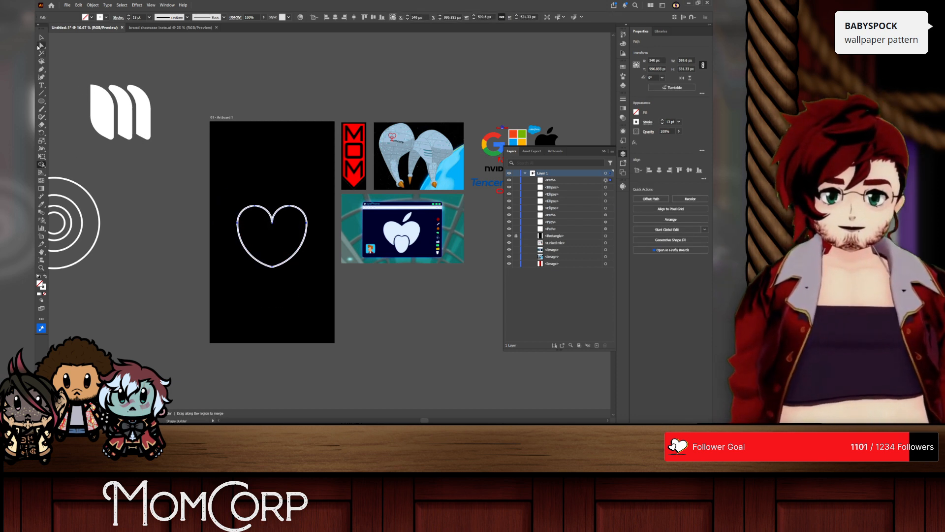
left_click(41, 37)
left_click(309, 149)
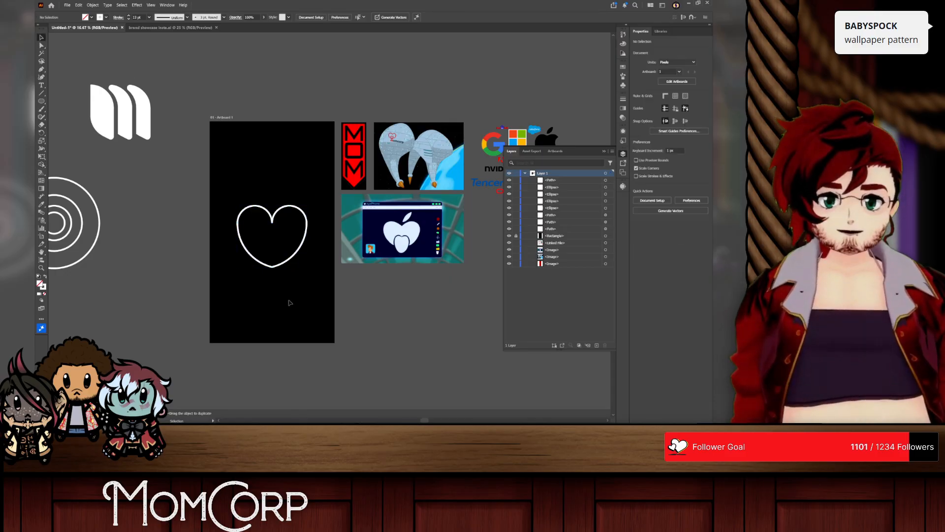
Step: Try rounding the heart outline's bottom point, and undo the change
left_click_drag(289, 295, 241, 246)
left_click(41, 45)
scroll(261, 237, "up", 3)
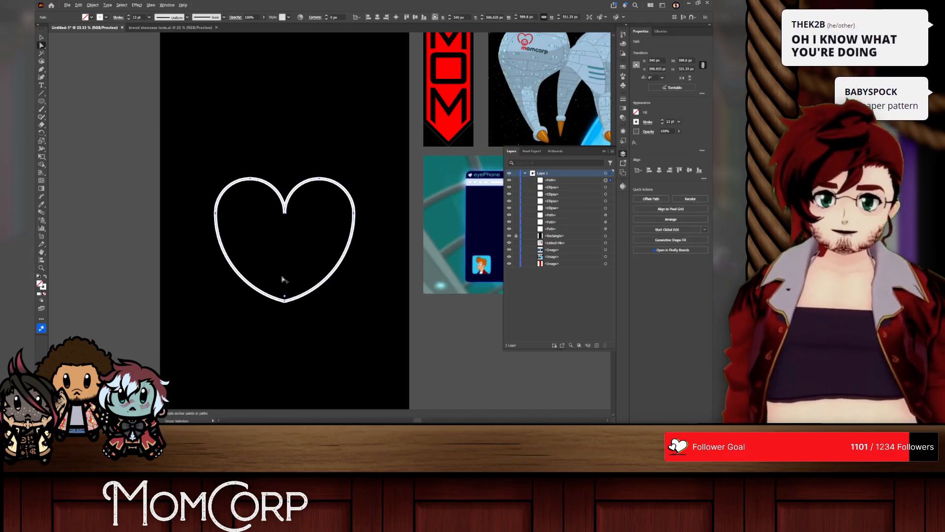
left_click_drag(300, 330, 297, 225)
left_click_drag(306, 182, 279, 166)
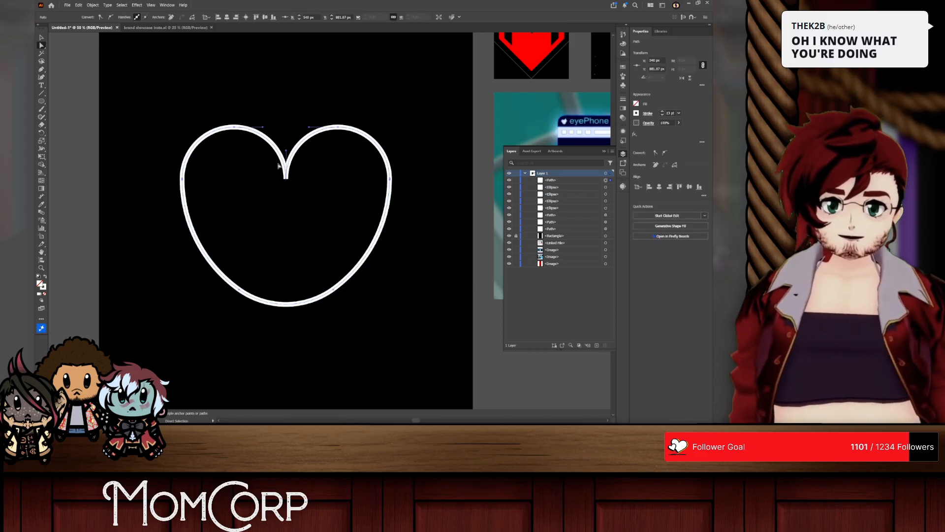
key("ctrl+z")
key("ctrl+z")
scroll(365, 304, "down", 2)
key("ctrl+z")
scroll(371, 305, "right", 1)
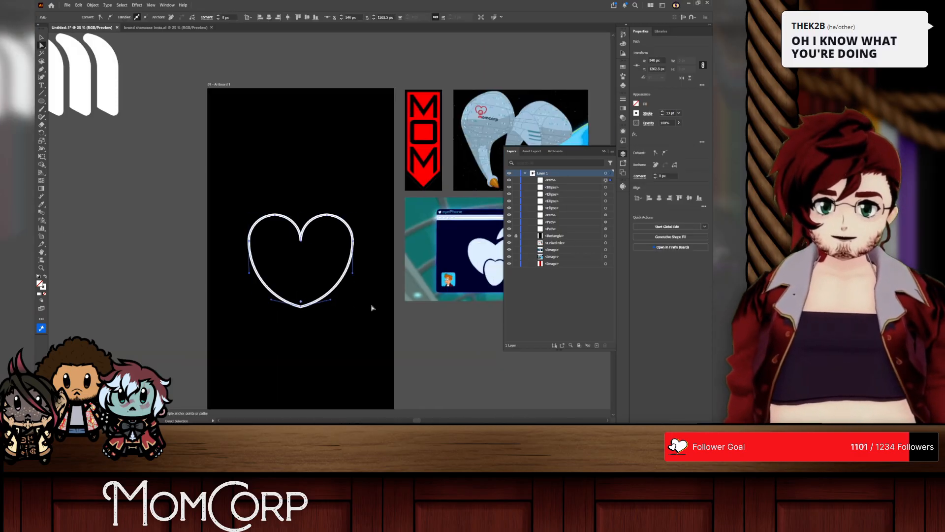
Step: Place a copy of the smallest concentric circle inside the heart's bottom point, centred on its axis, and deselect it
scroll(135, 249, "right", 1)
scroll(135, 249, "down", 1)
scroll(135, 249, "left", 7)
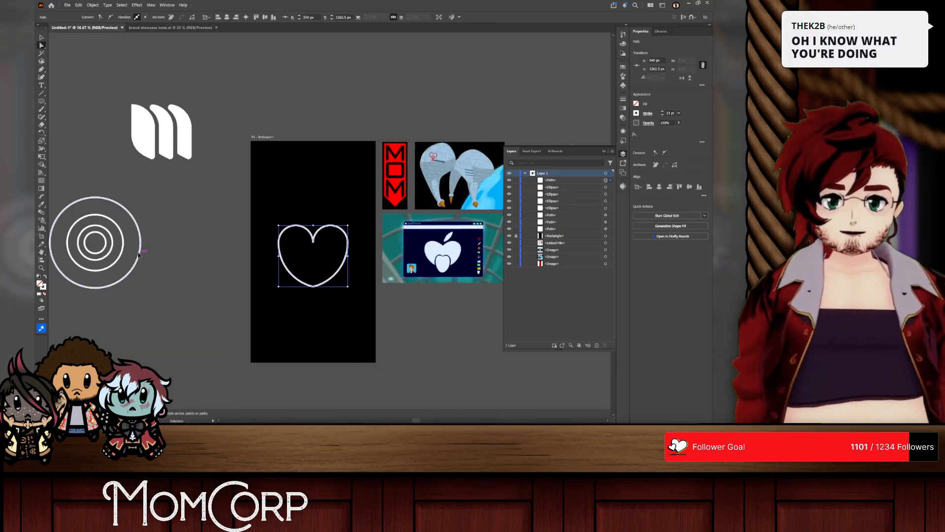
scroll(110, 255, "up", 1)
left_click_drag(112, 257, 329, 298)
left_click(368, 307)
scroll(334, 295, "up", 2)
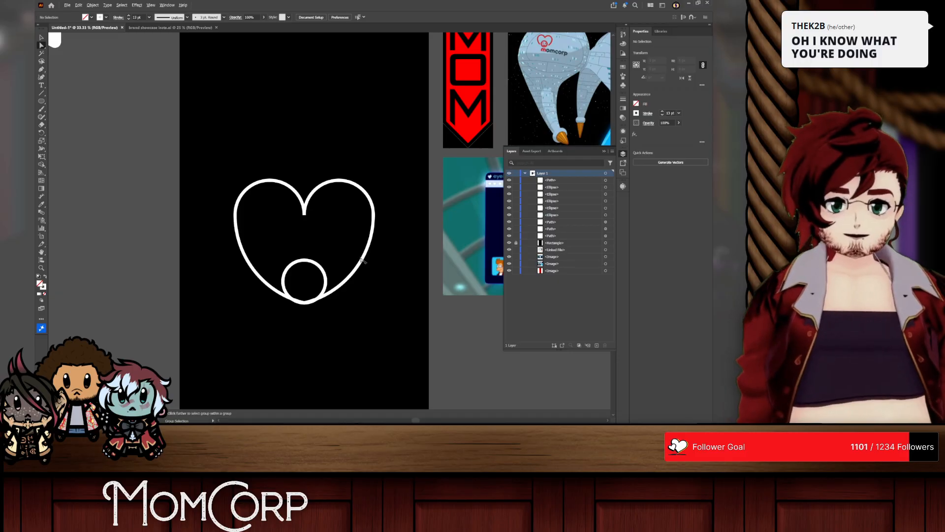
Step: Undo the small circle's placement and put a copy of the second-smallest concentric circle at the heart's bottom, centred on its axis
scroll(362, 260, "down", 1)
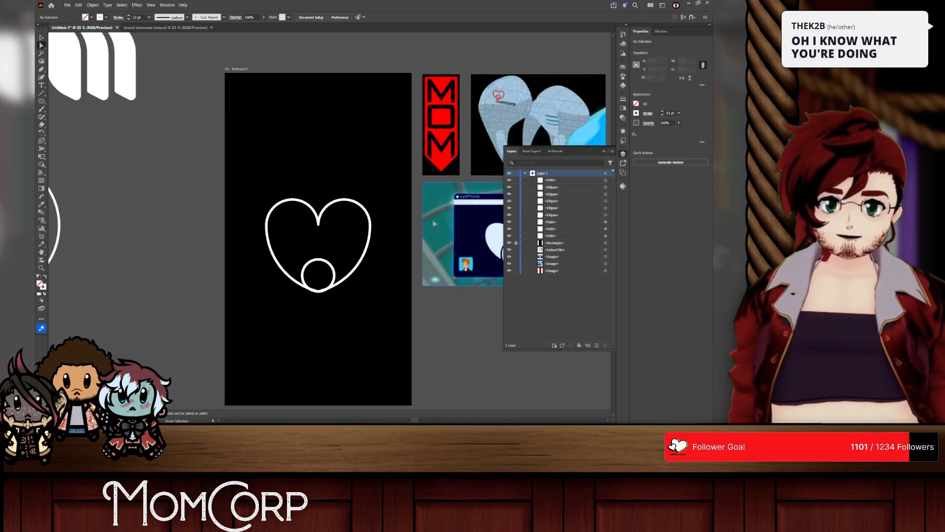
scroll(405, 261, "up", 1)
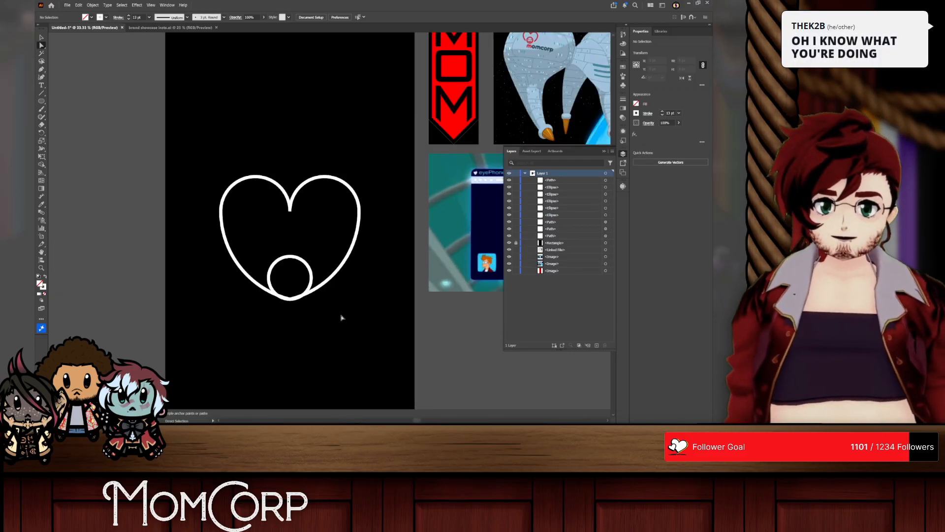
key("ctrl+z")
scroll(267, 286, "down", 2)
key("ctrl+z")
left_click_drag(79, 246, 290, 293)
left_click(436, 134)
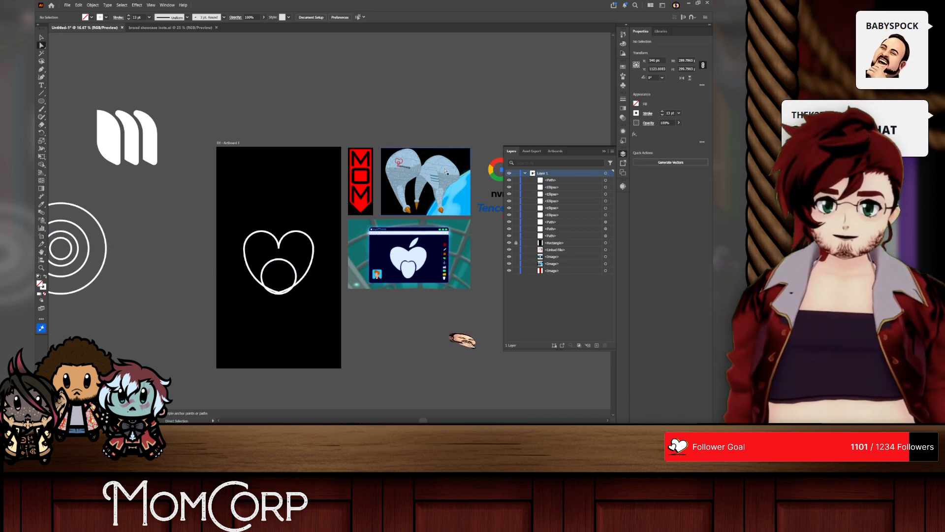
Step: Examine the heart and its inner circle against the concentric circles and the Momcorp reference images
scroll(407, 163, "up", 4)
scroll(105, 191, "down", 2)
left_click_drag(49, 217, 94, 327)
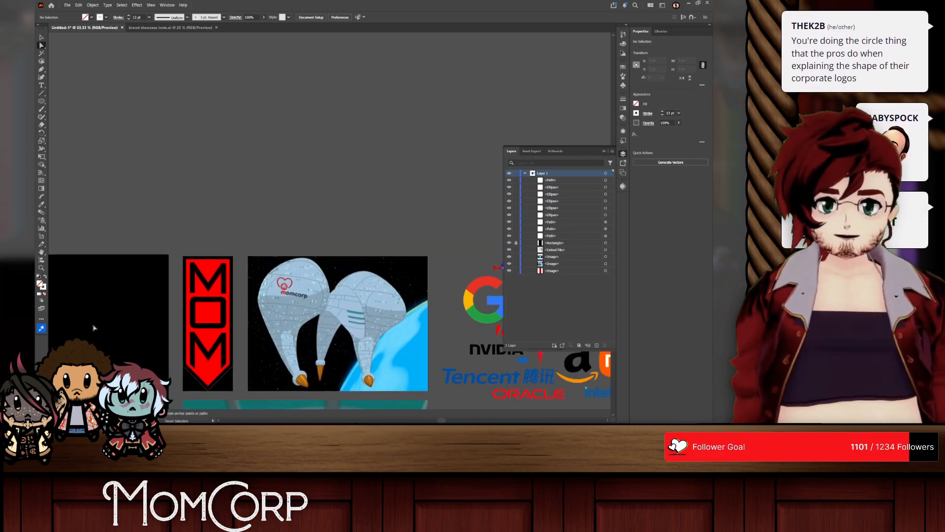
scroll(94, 327, "up", 2)
scroll(123, 314, "left", 5)
scroll(303, 270, "down", 6)
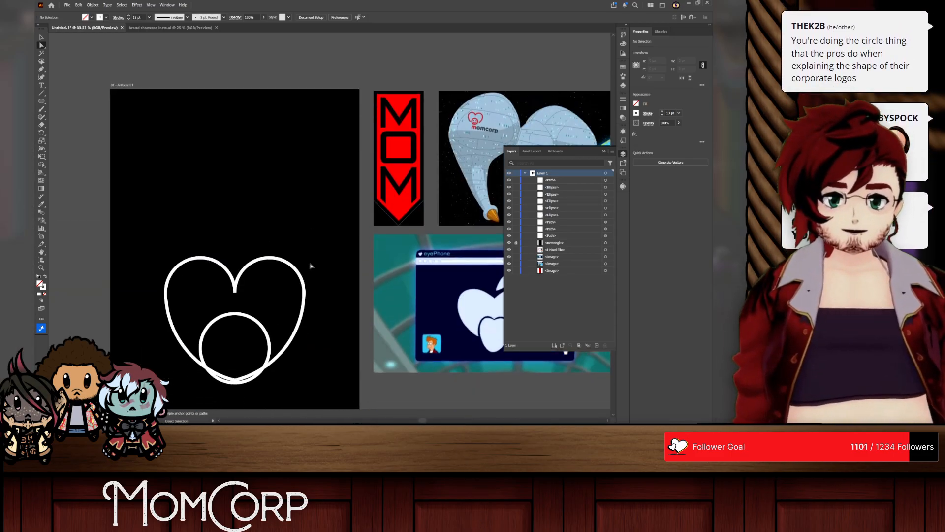
scroll(311, 266, "down", 1)
scroll(268, 274, "up", 1)
scroll(255, 253, "down", 2)
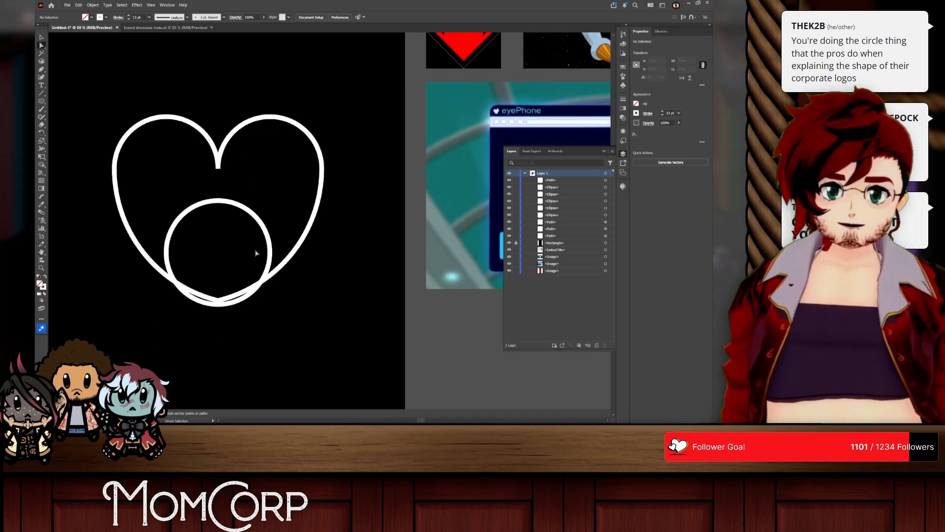
scroll(333, 227, "left", 1)
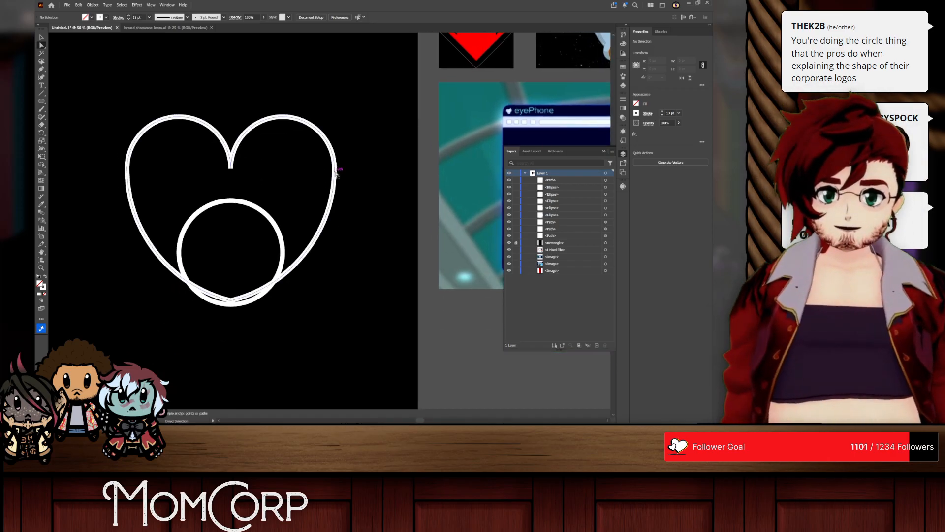
scroll(265, 199, "down", 3)
scroll(179, 254, "left", 2)
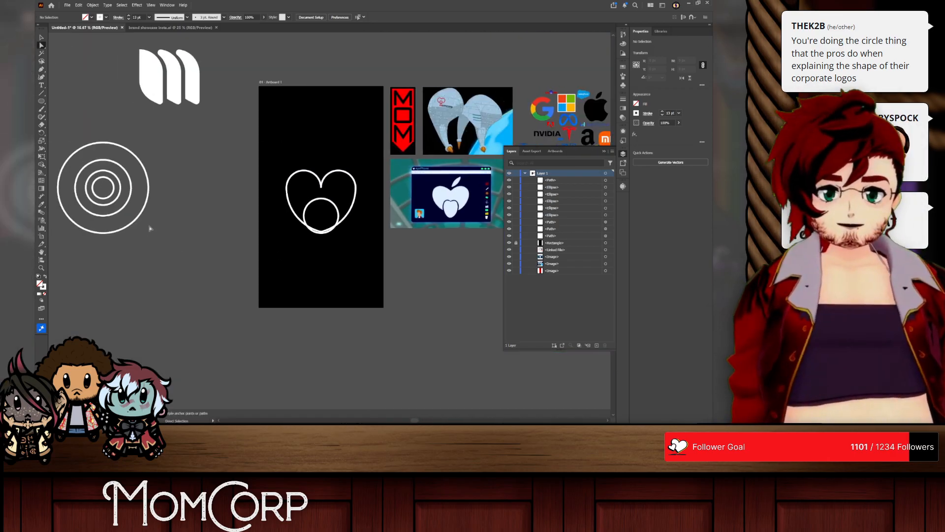
scroll(327, 202, "up", 4)
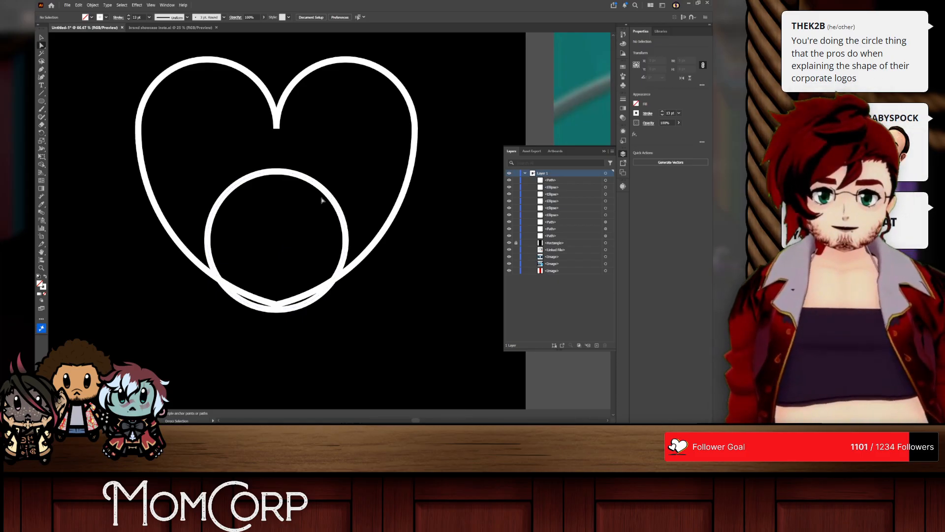
Step: Swap fill and stroke on the inner circle and the heart outline so both are solid white without a stroke
left_click_drag(328, 194, 340, 186)
key("ctrl+z")
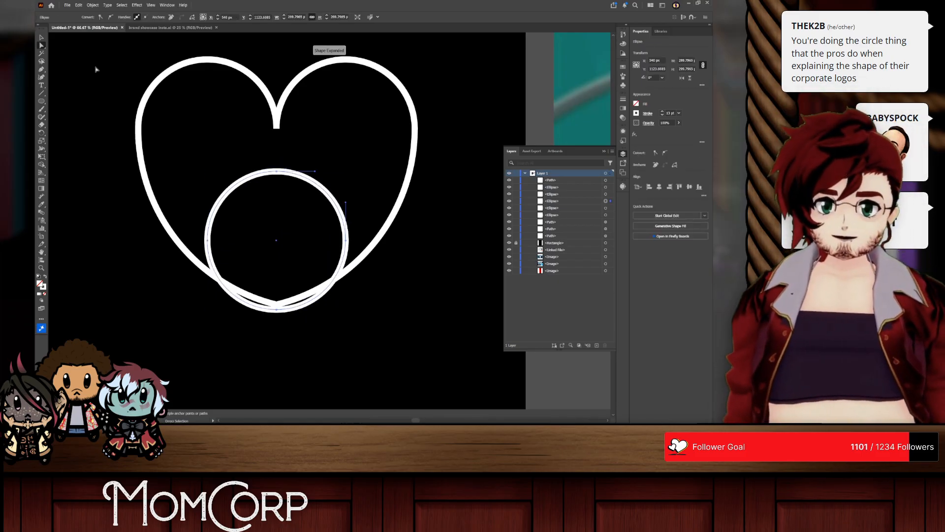
left_click(41, 37)
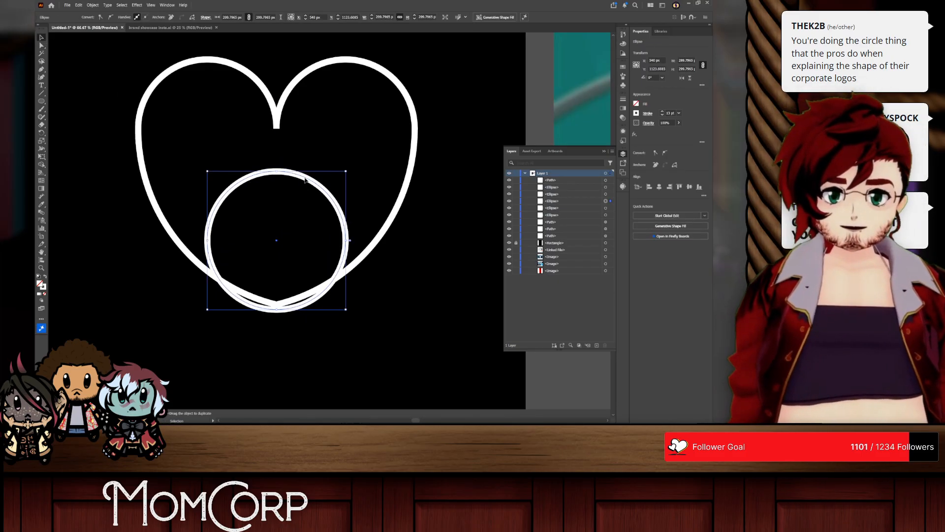
mouse_move(305, 180)
left_mouse_down()
mouse_move(310, 215)
mouse_move(310, 168)
mouse_move(310, 181)
left_mouse_up()
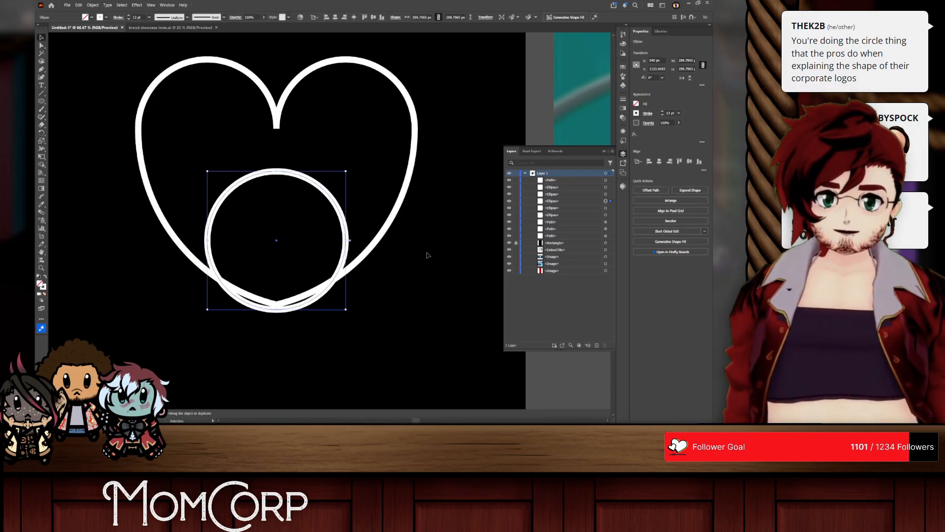
left_click(374, 239, "shift")
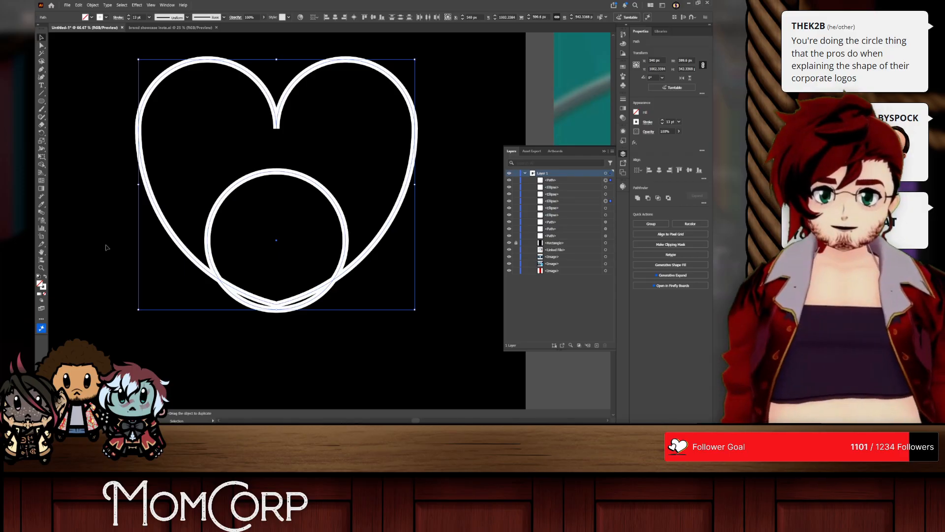
left_click(45, 277)
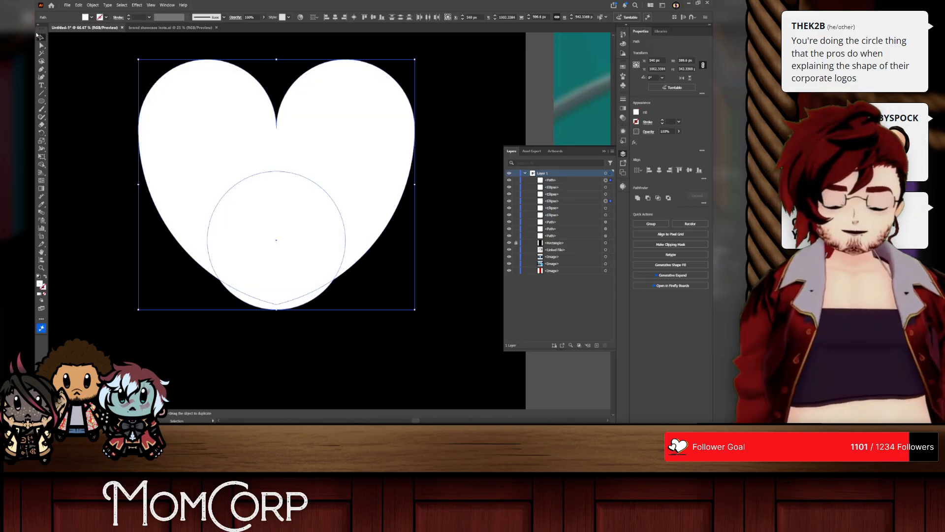
Step: Move the white circle straight down the heart's axis so it extends below the bottom point
left_click(388, 297)
left_click(318, 264)
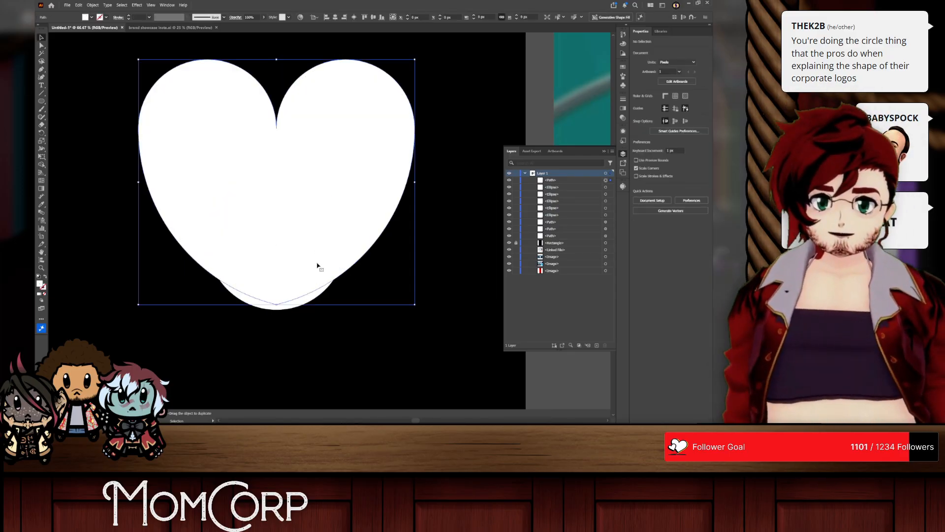
left_click(286, 311)
left_click_drag(344, 217, 341, 231)
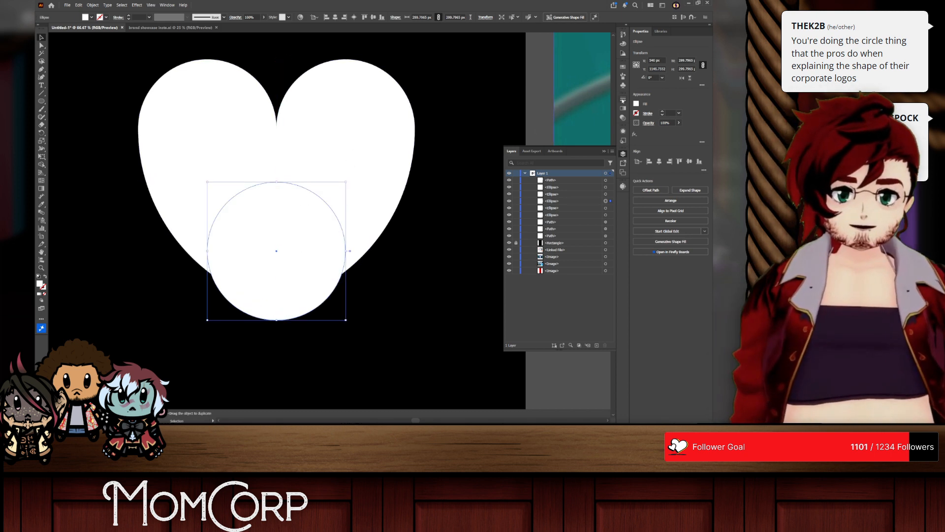
Step: Fill the lower circle with black and stack it above the white heart
left_click(636, 104)
left_click(579, 150)
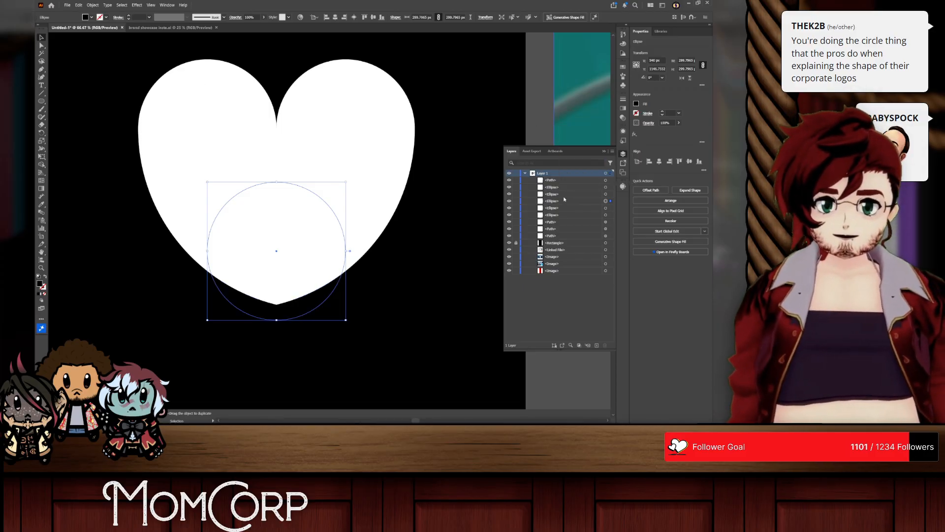
left_click_drag(564, 203, 547, 176)
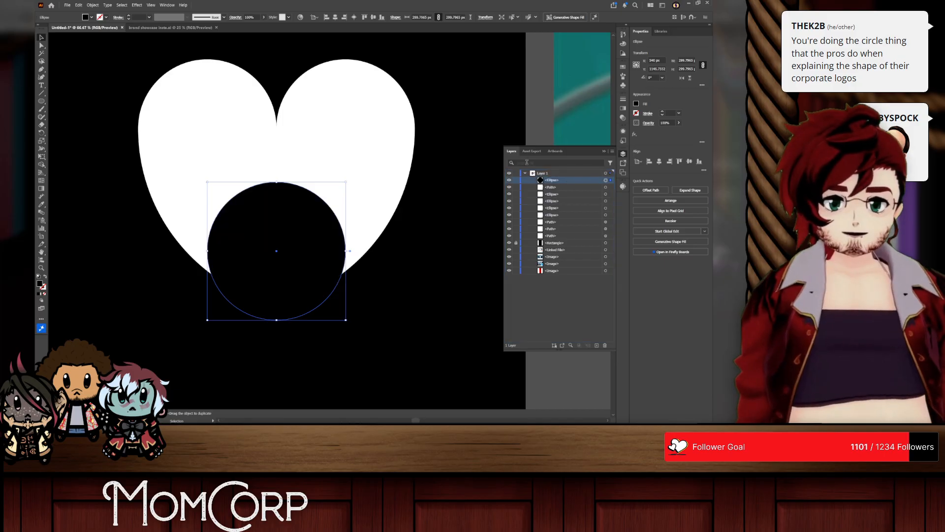
left_click(94, 40)
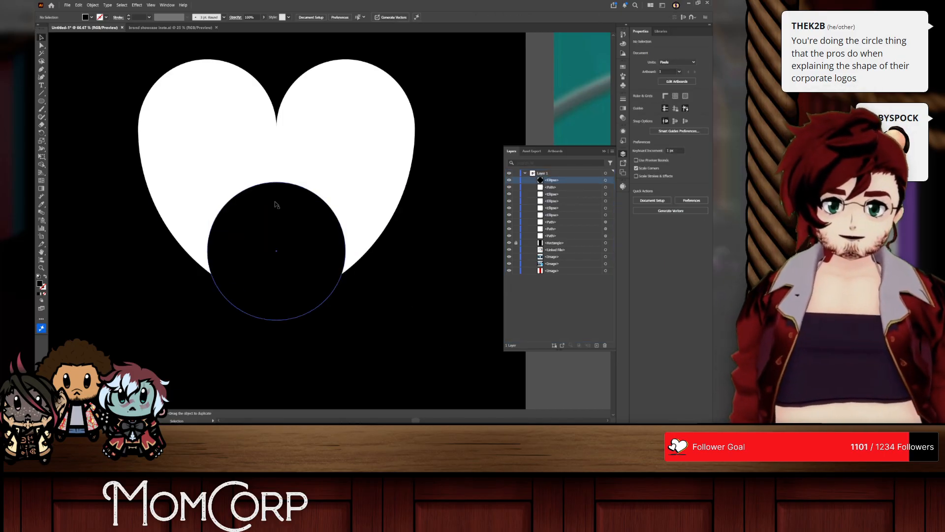
Step: Raise the black circle to meet the heart's bottom point, and move both shapes to the upper part of the artboard
left_click_drag(306, 233, 305, 217)
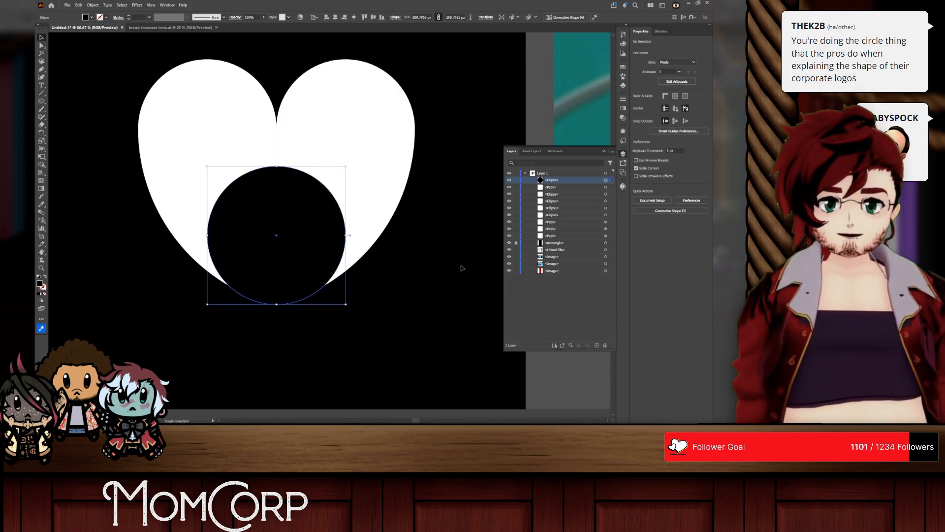
left_click(461, 268)
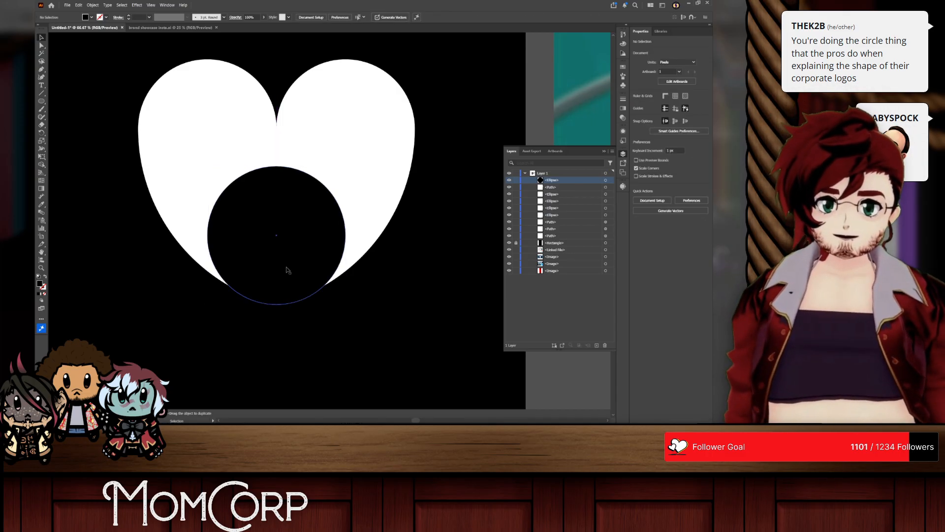
scroll(387, 279, "down", 3)
scroll(388, 280, "right", 1)
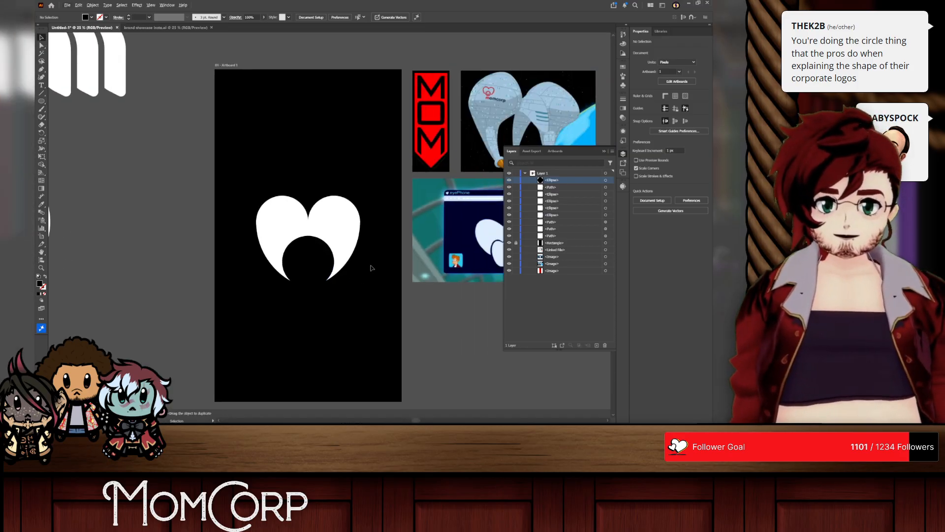
left_click_drag(382, 285, 248, 179)
left_click_drag(316, 222, 310, 130)
left_click(349, 167)
Step: Try a black-filled copy of the second-largest concentric circle in front of the heart's lower part, and undo it
scroll(327, 131, "up", 2)
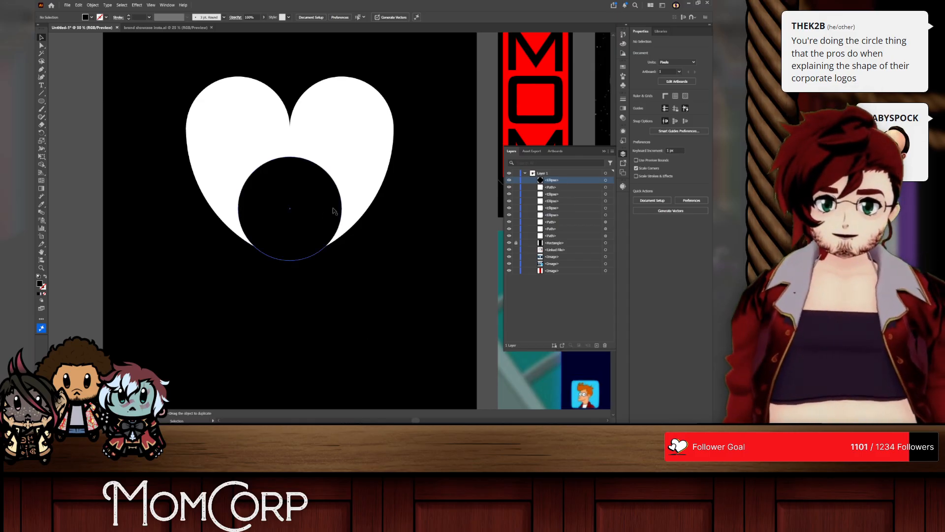
left_click(299, 230)
scroll(327, 268, "down", 3)
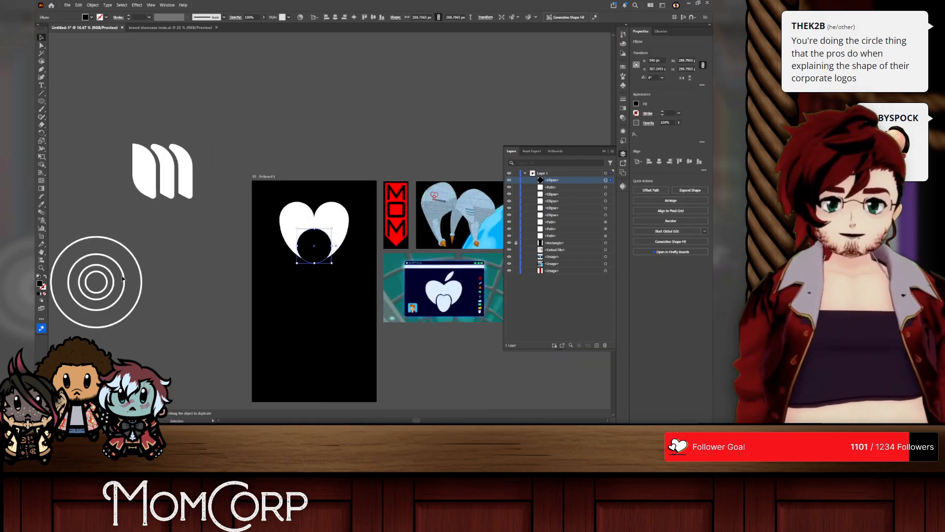
left_click_drag(123, 277, 341, 239)
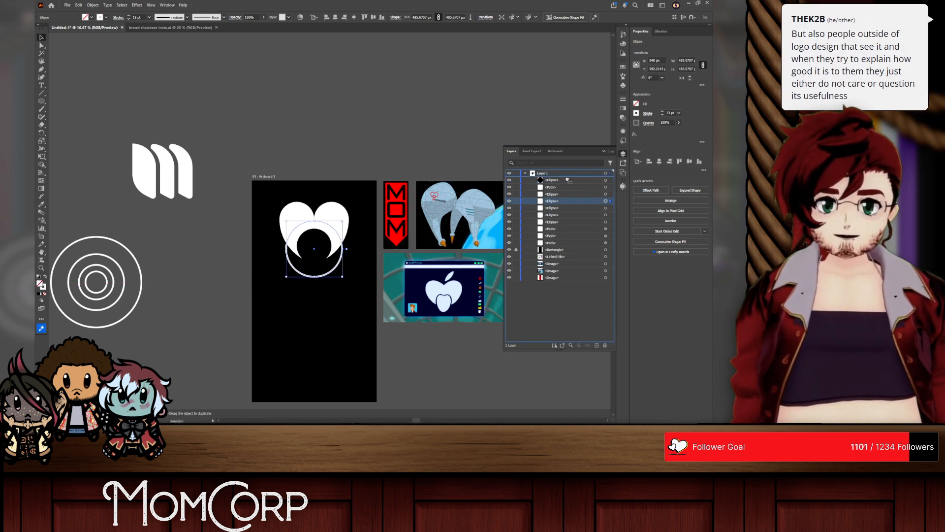
left_click_drag(568, 180, 568, 178)
left_click(636, 103)
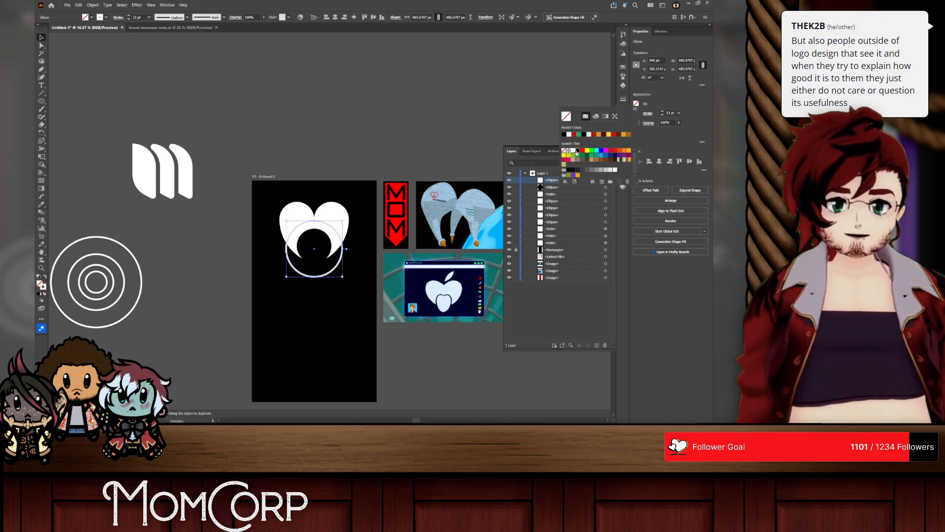
left_click(576, 151)
left_click(314, 132)
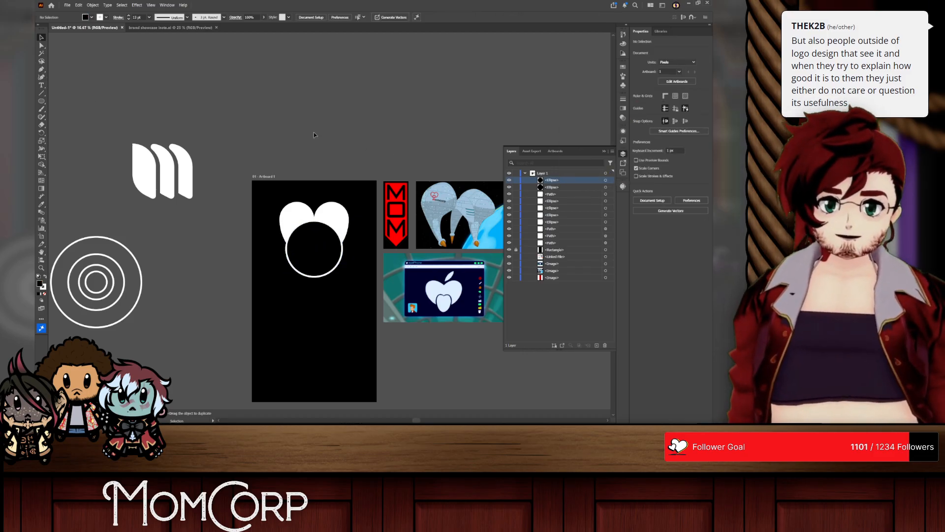
key("ctrl+z")
key("ctrl+z")
key("ctrl+z")
key("ctrl+z")
key("ctrl+z")
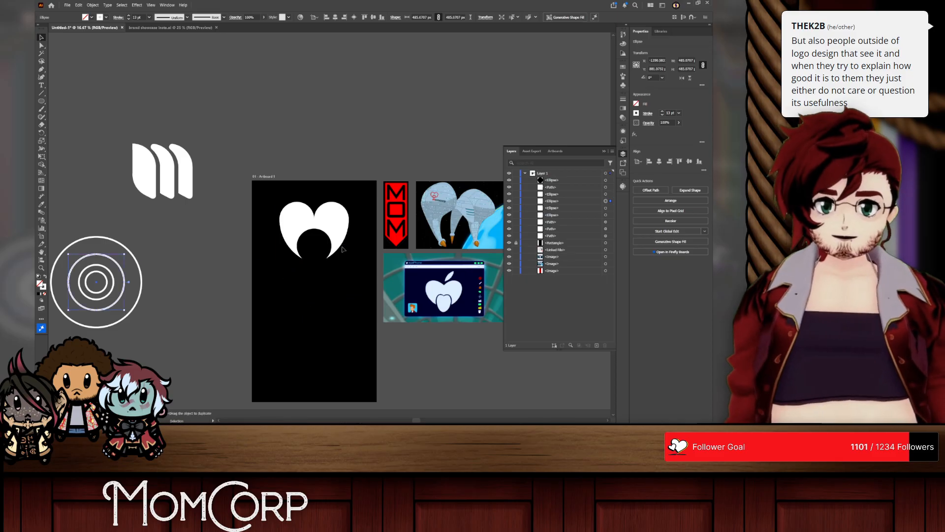
Step: Cut the black circle and the remaining bottom tip out of the white heart with the Shape Builder
scroll(340, 240, "up", 3)
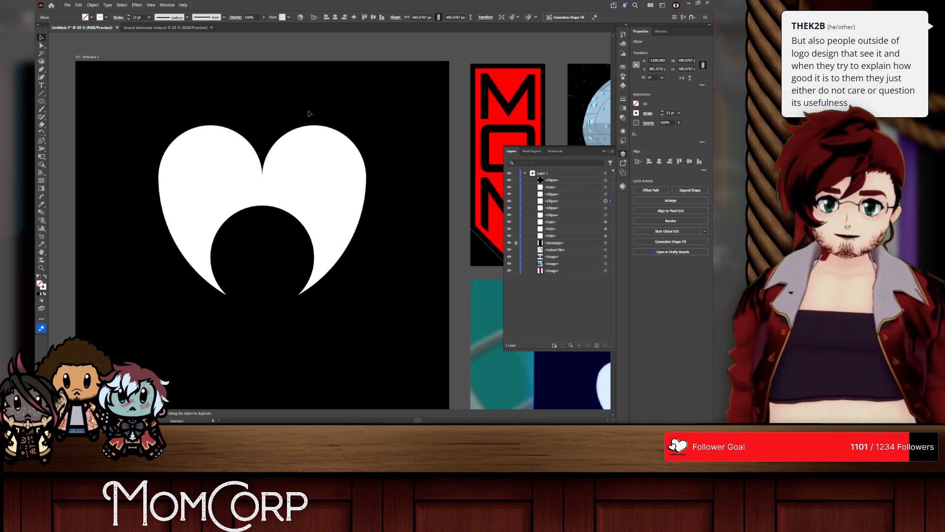
left_click(317, 211)
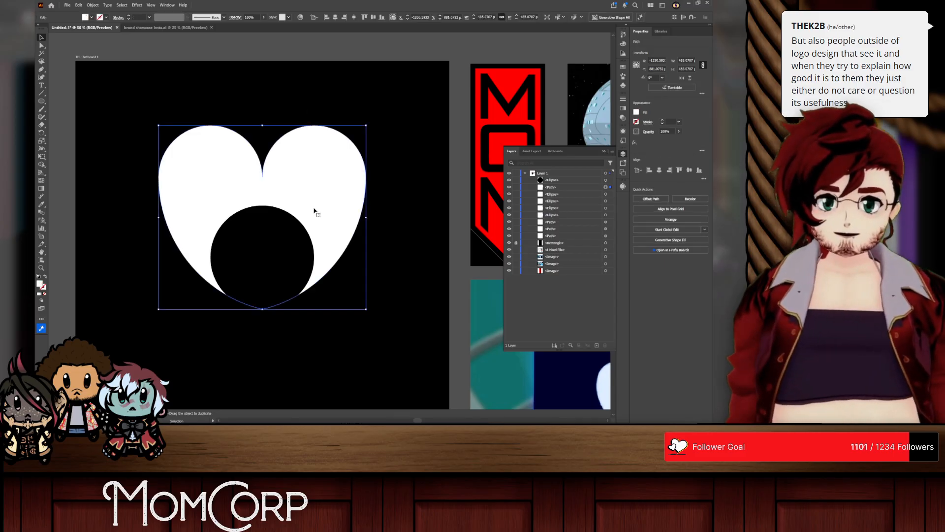
left_click(266, 243)
left_click(302, 175, "shift")
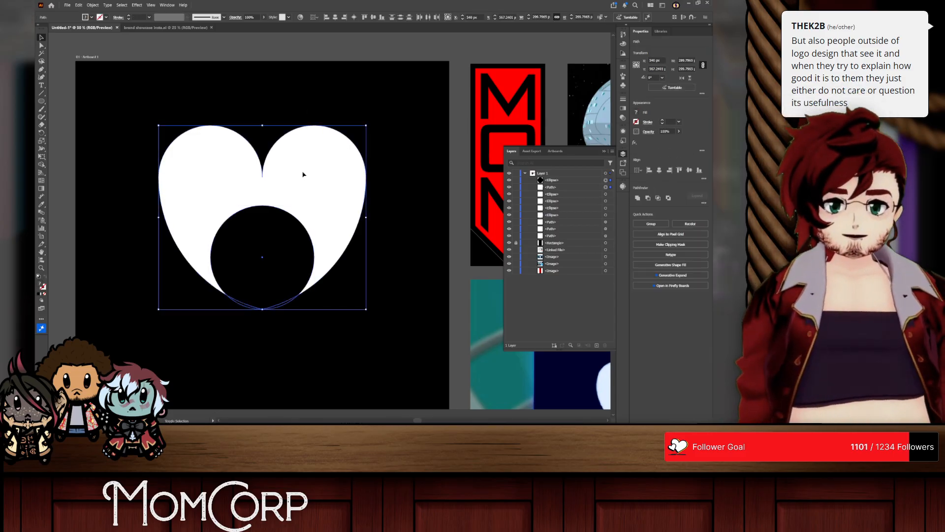
key("shift+m")
mouse_move(278, 323)
left_mouse_down()
mouse_move(269, 267)
mouse_move(153, 167)
mouse_move(254, 312)
mouse_move(253, 279)
left_mouse_up()
left_click(42, 38)
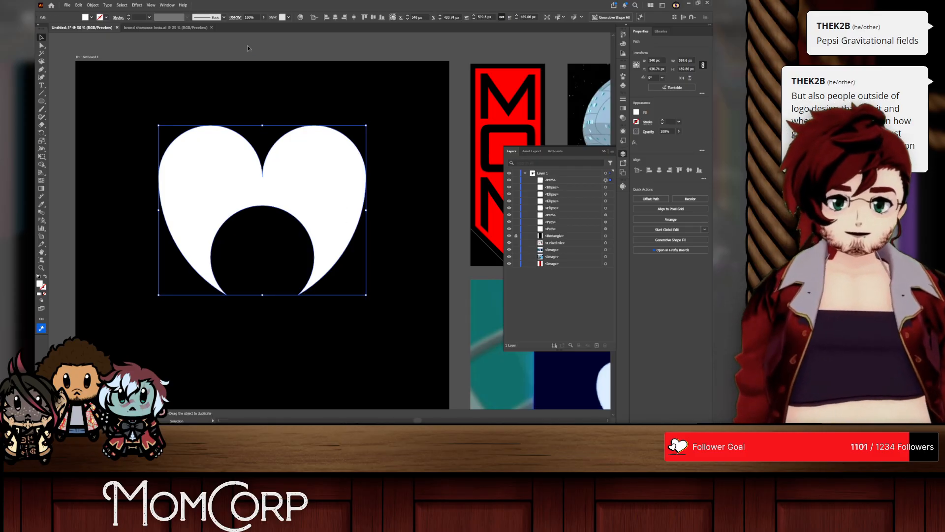
Step: Delete the cut-out heart from the artboard and pick the black background rectangle among the layer's objects
scroll(320, 206, "down", 1)
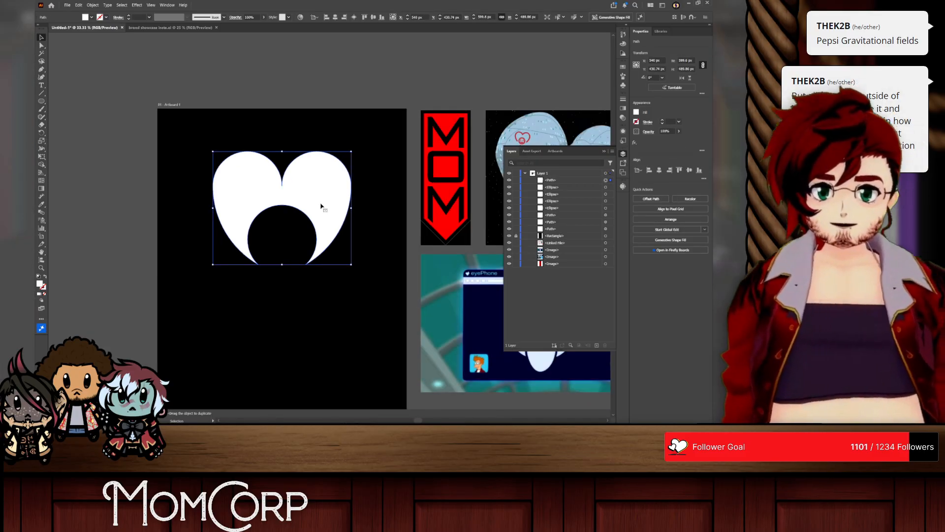
key("Delete")
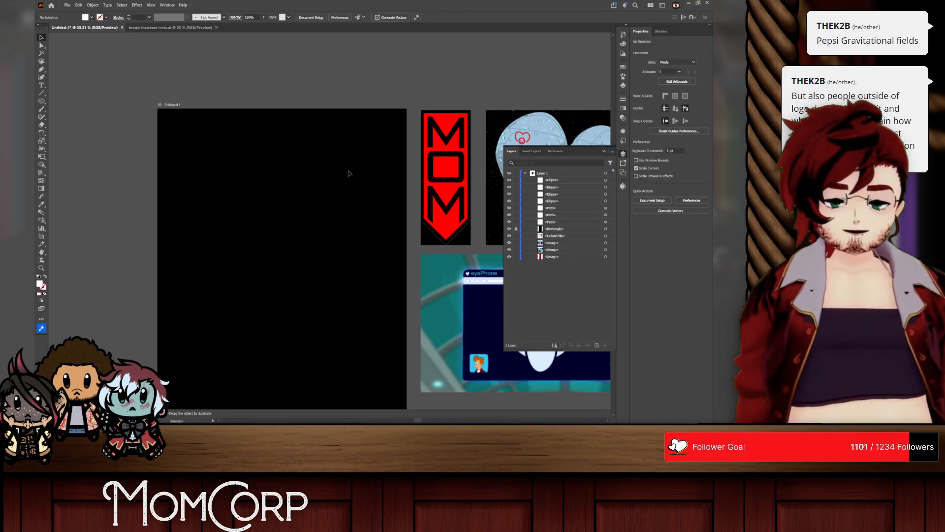
left_click(547, 229)
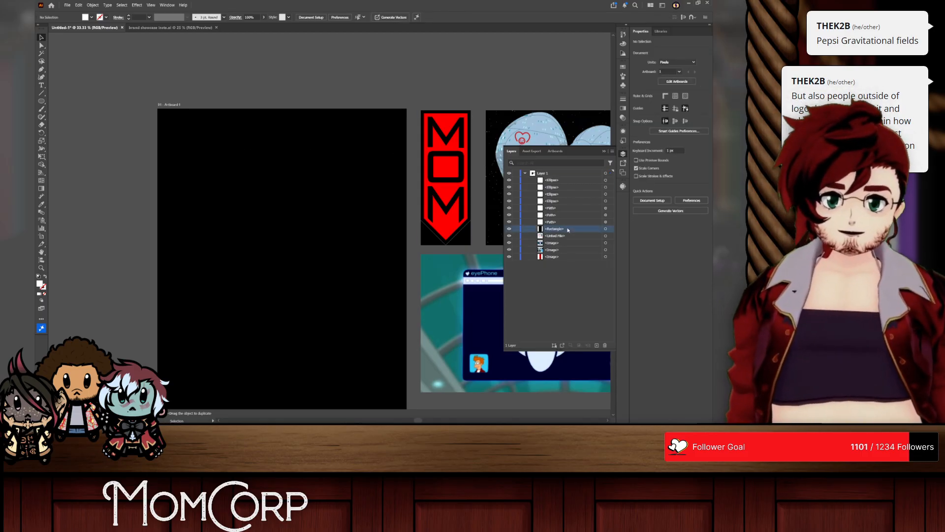
Step: Delete the black background rectangle and show the document grid
left_click(605, 345)
scroll(197, 182, "down", 3)
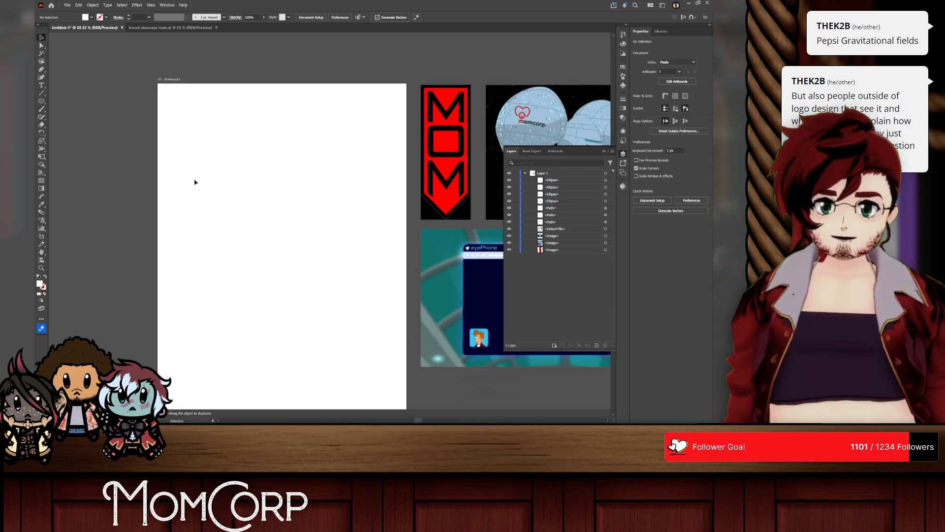
left_click(151, 5)
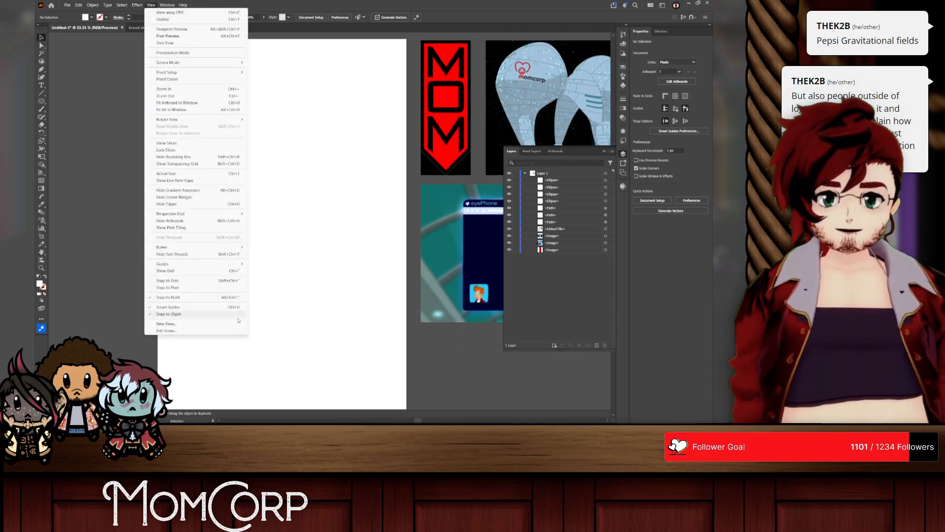
left_click(177, 274)
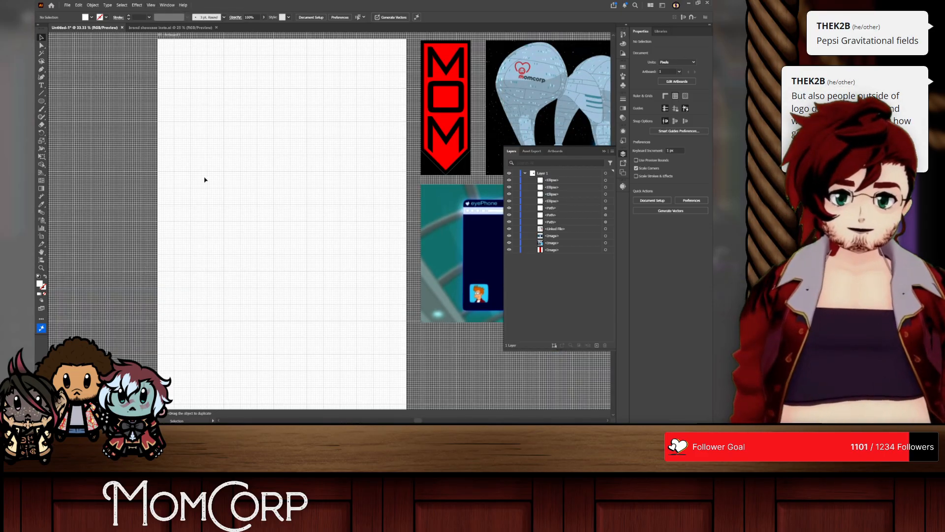
Step: Turn on snapping to the grid and draw a 144 px circle in the upper part of the artboard
scroll(240, 174, "up", 1)
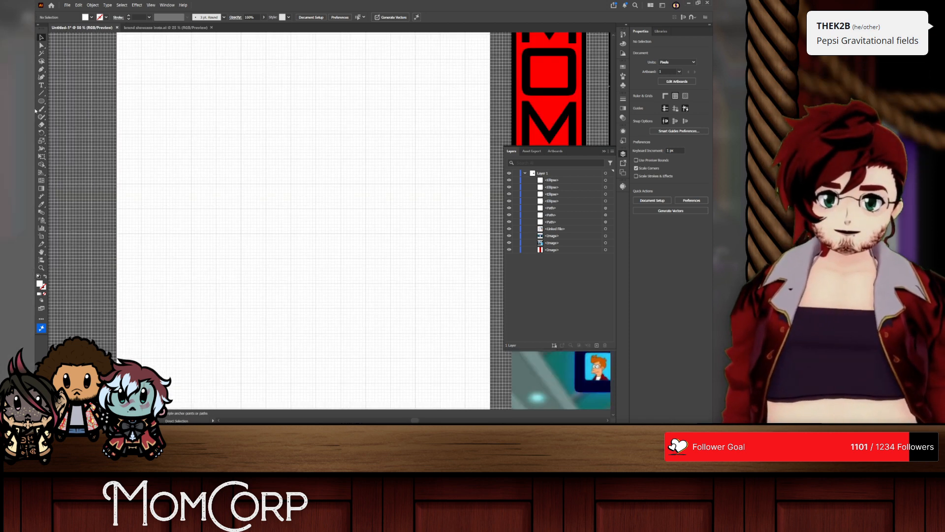
key("l")
scroll(297, 175, "right", 1)
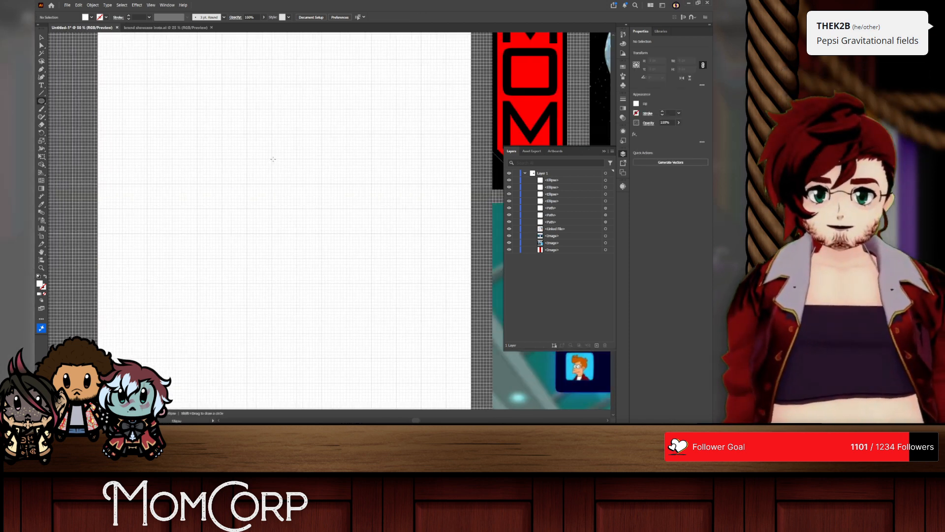
left_click_drag(271, 159, 295, 181)
key("ctrl+z")
left_click(150, 5)
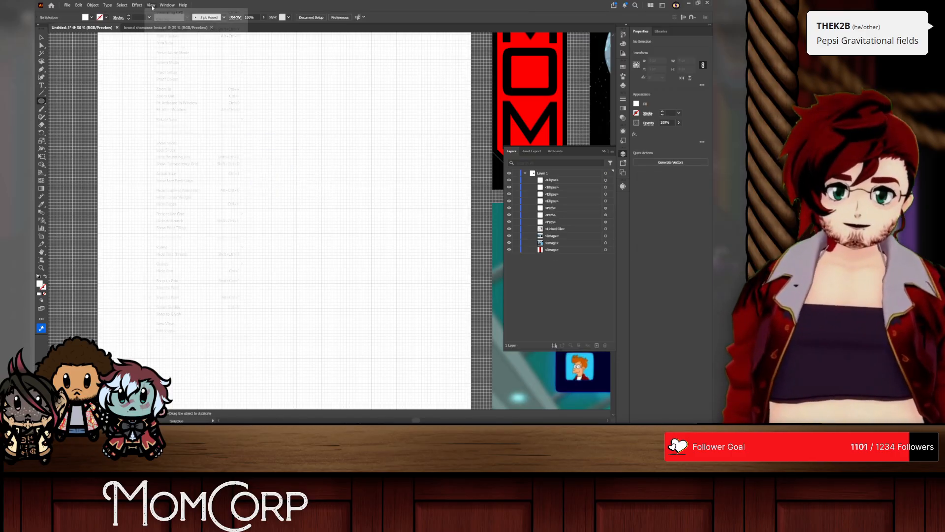
left_click(170, 280)
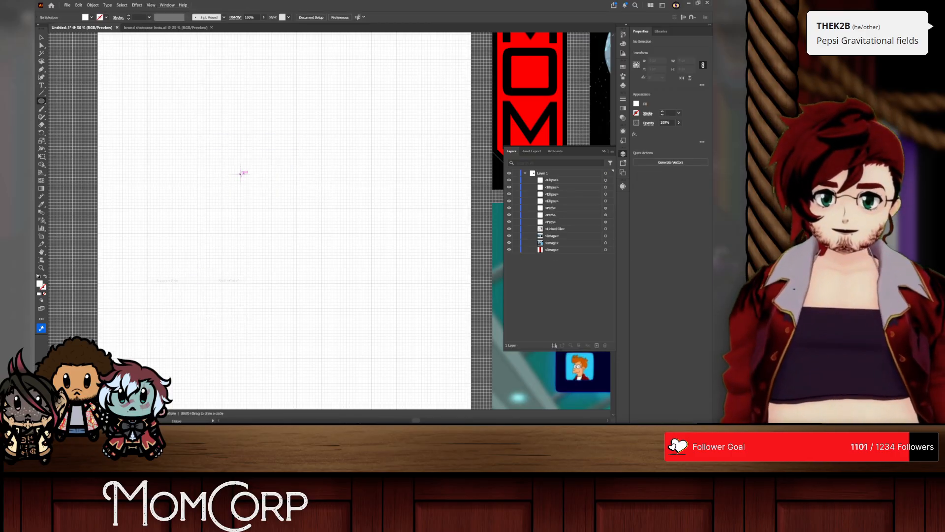
left_click_drag(272, 158, 297, 183)
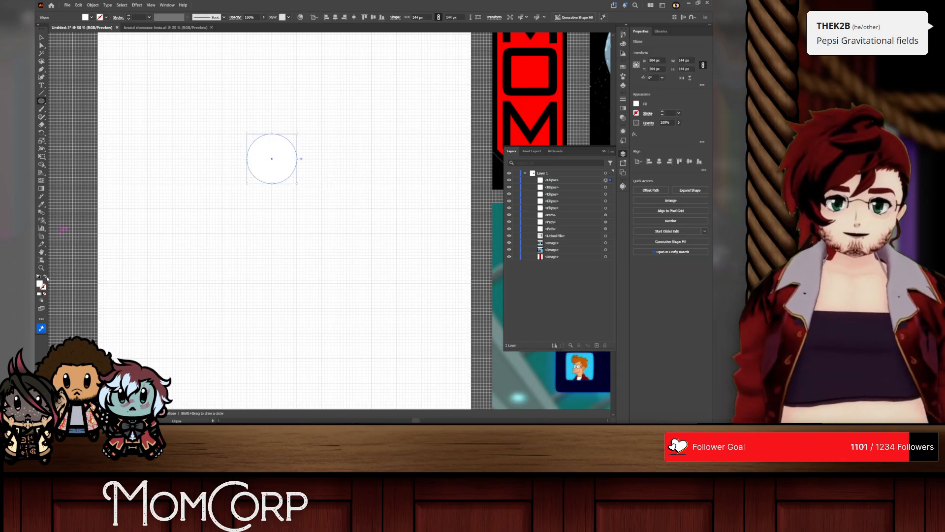
Step: Give the circle no fill and a black 3 pt stroke
left_click(636, 103)
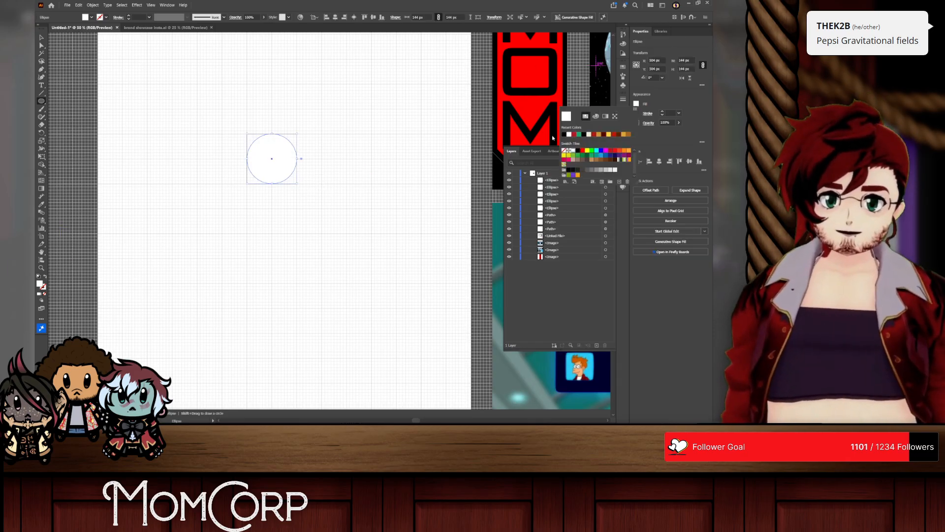
left_click(570, 150)
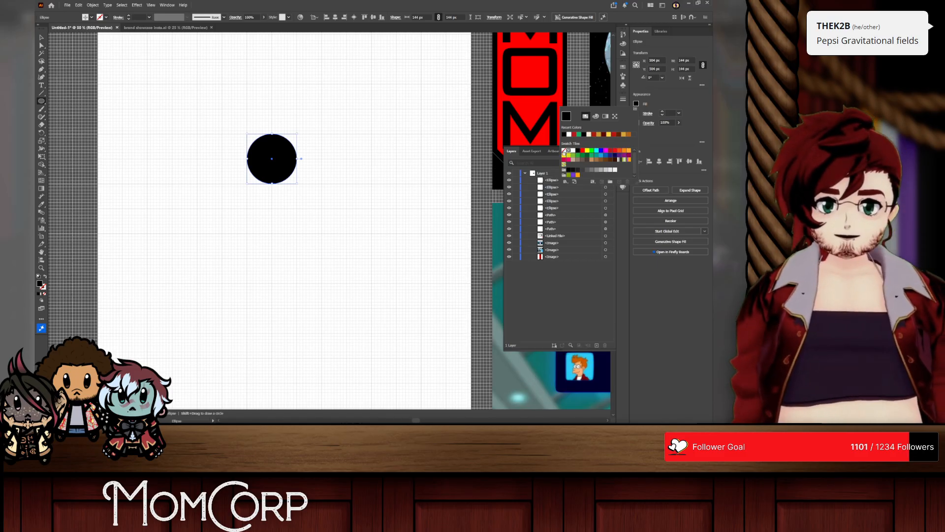
left_click(564, 150)
left_click(636, 113)
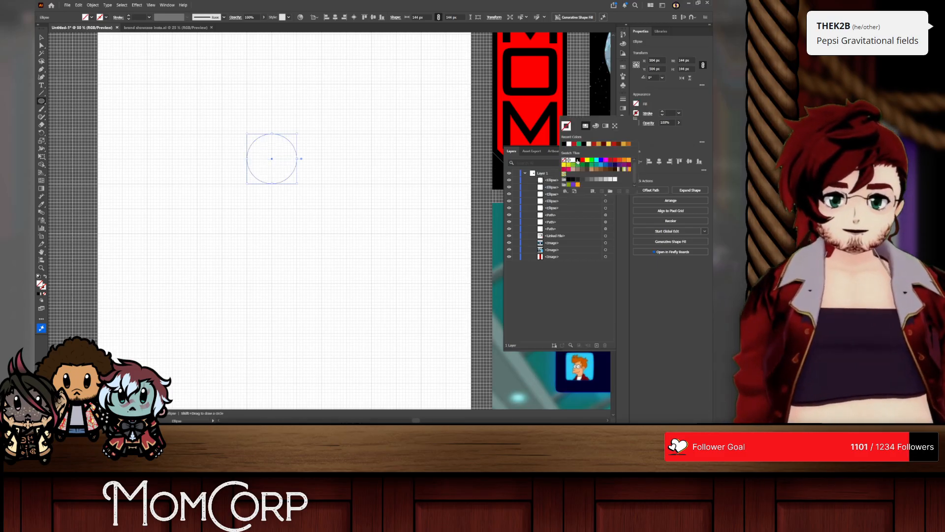
left_click(577, 160)
left_click(663, 113)
left_click(663, 112)
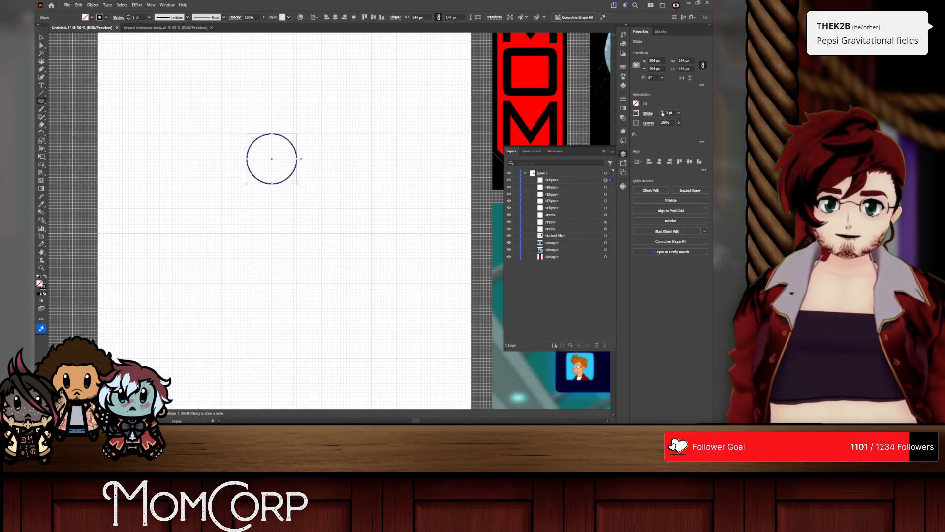
Step: Add three copies of the circle in place, scaled from the centre to 288, 432 and 576 px
left_click(41, 38)
key("ctrl+c")
key("ctrl+f")
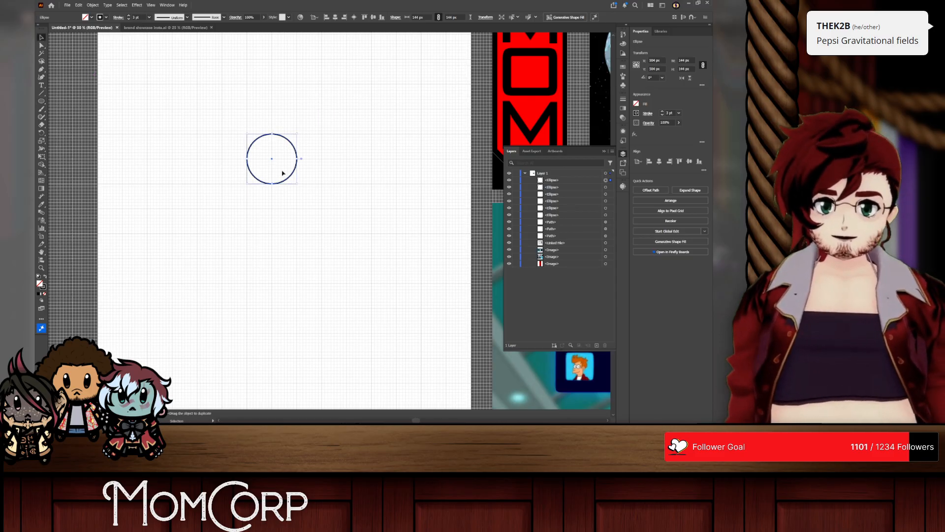
left_click_drag(295, 185, 328, 209)
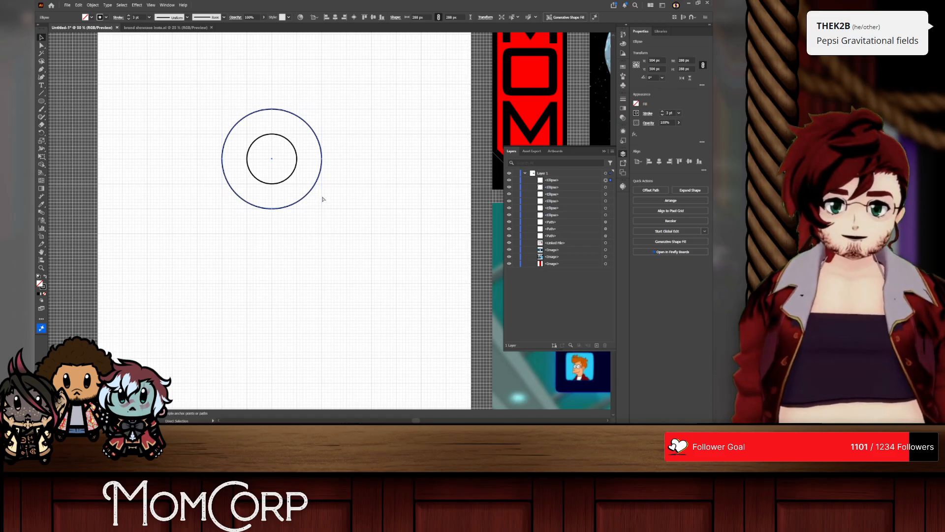
left_click_drag(325, 210, 348, 236)
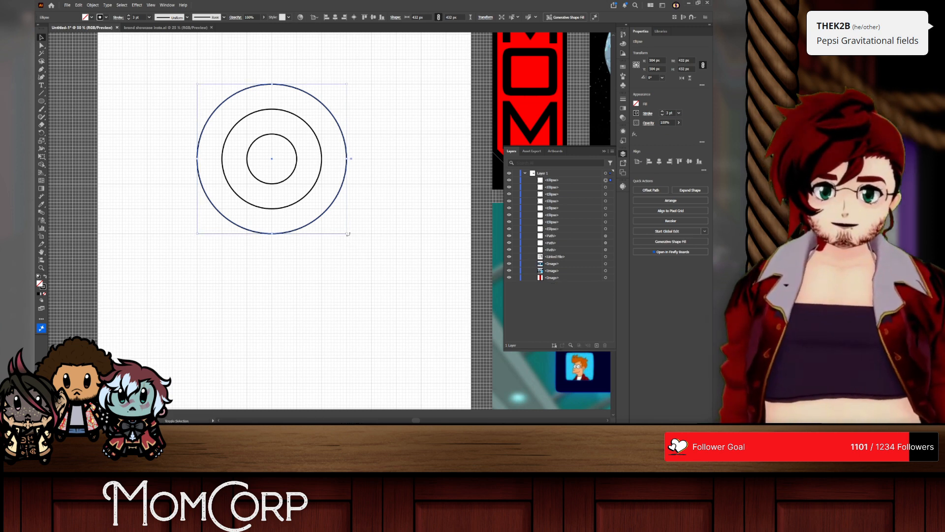
left_click_drag(347, 234, 372, 261)
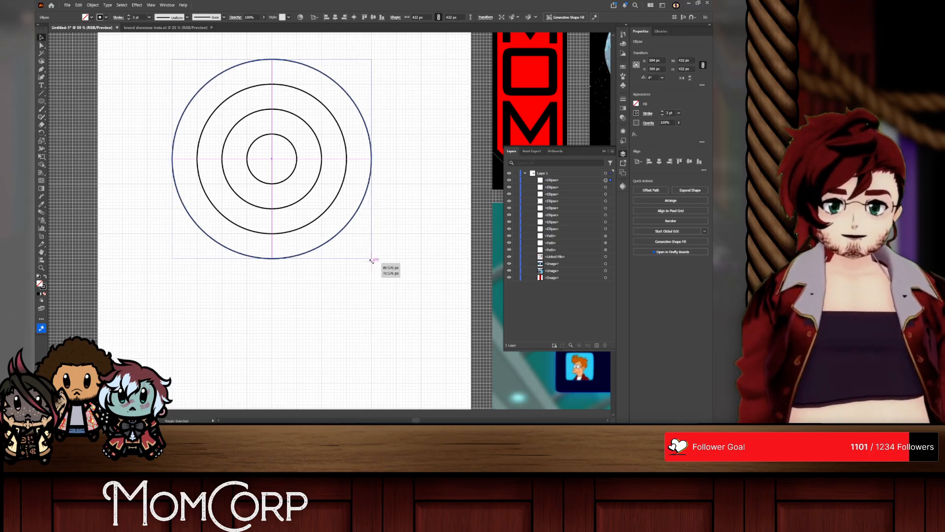
Step: Move the four concentric circles 144 px to the left and place a copy of the set 288 px to their right
left_click(219, 113, "shift")
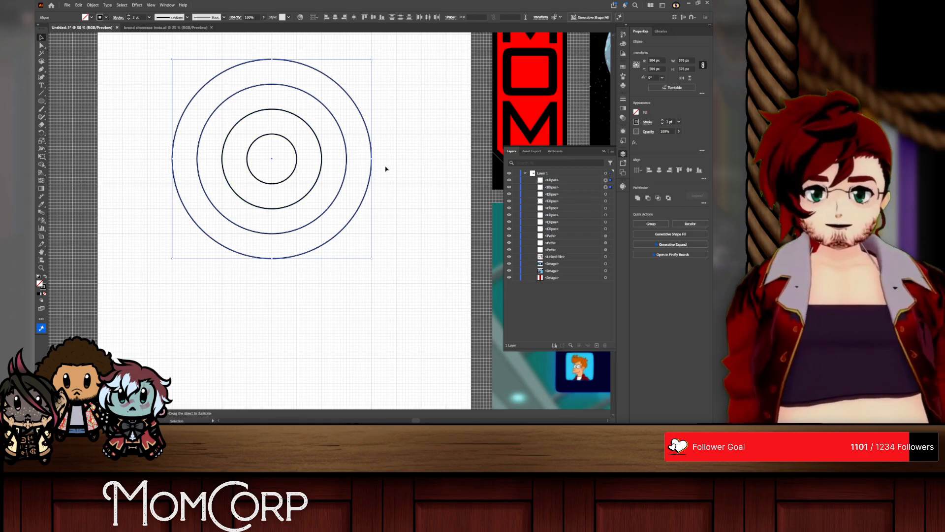
left_click_drag(385, 169, 233, 156)
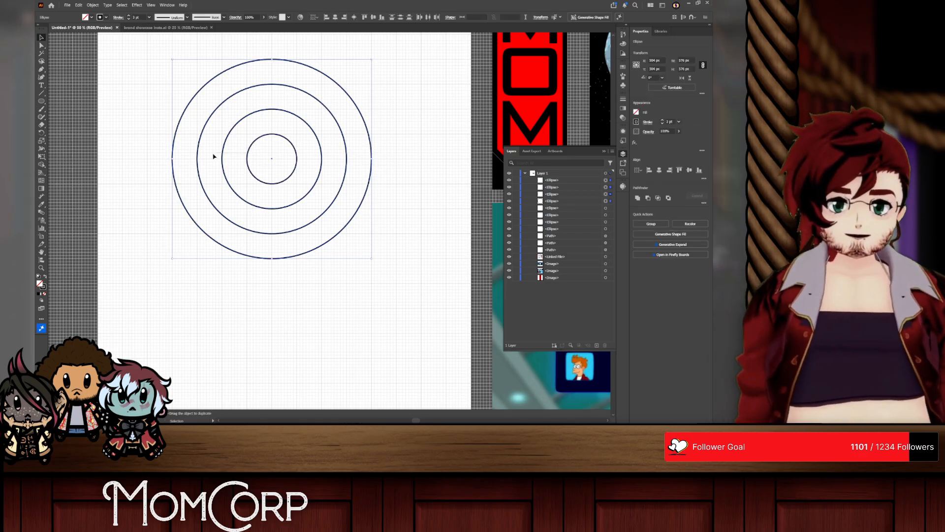
left_click_drag(246, 159, 198, 161)
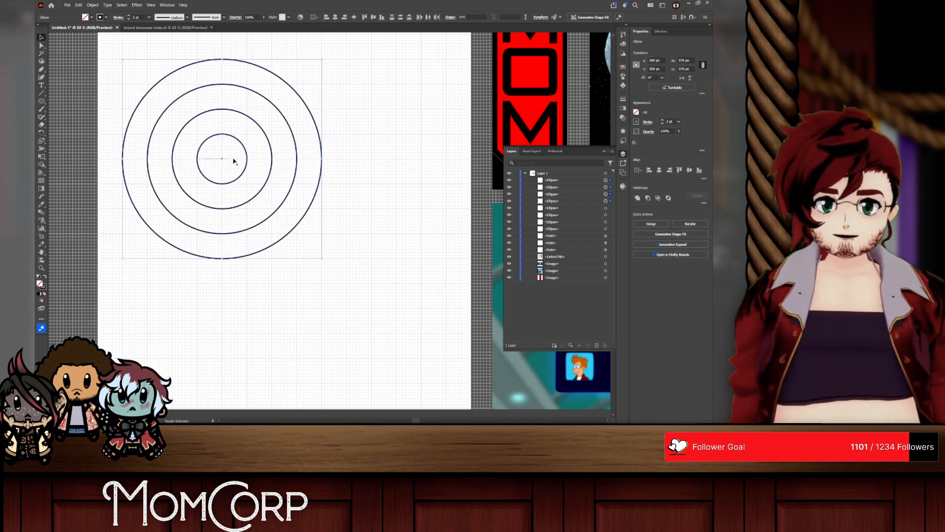
left_click(306, 157)
left_click_drag(103, 154, 273, 159)
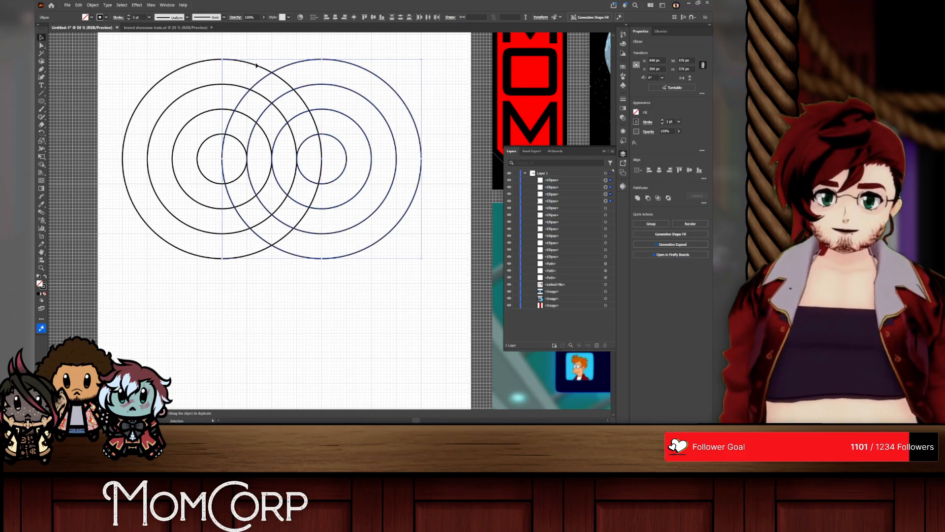
Step: Draw 576 px tall vertical lines and about 900 px wide horizontal lines every 72 px across both circle sets
left_click(42, 101)
left_click_drag(125, 58, 128, 259)
key("ctrl+z")
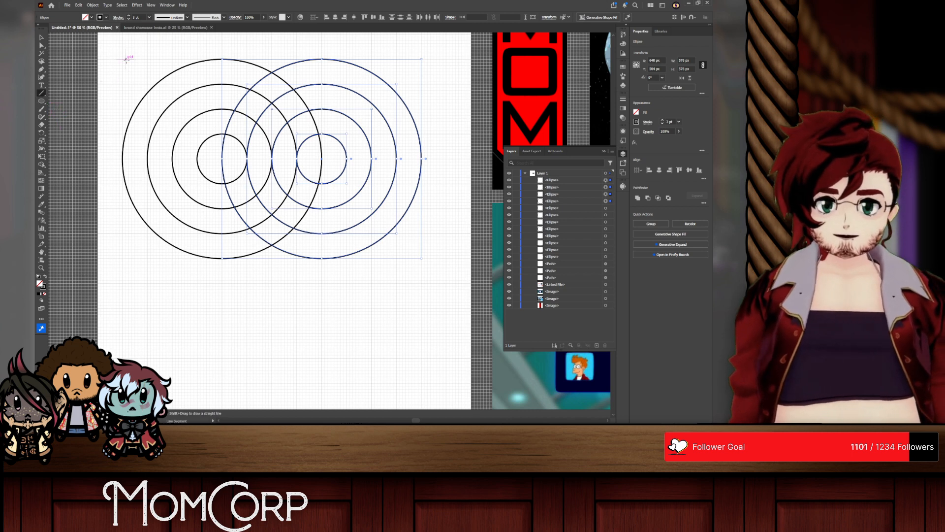
left_click_drag(123, 58, 122, 257)
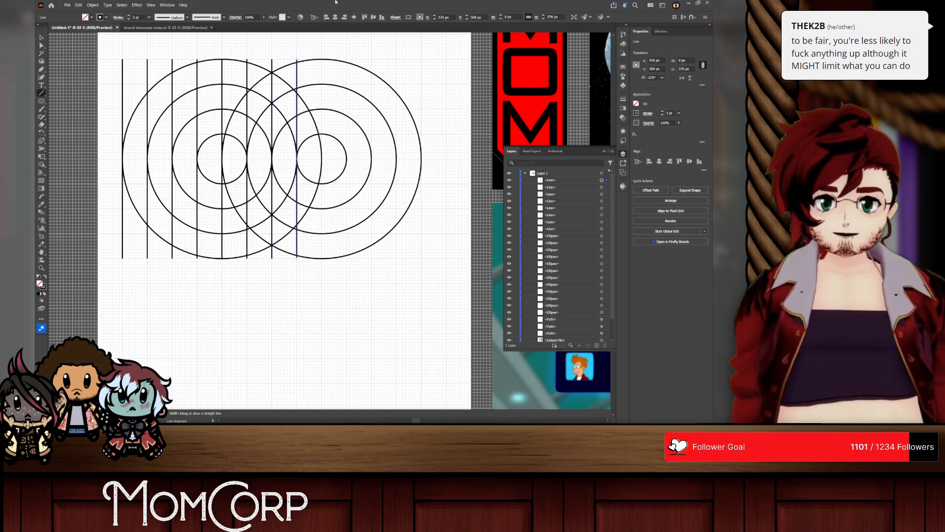
left_click_drag(322, 58, 313, 265)
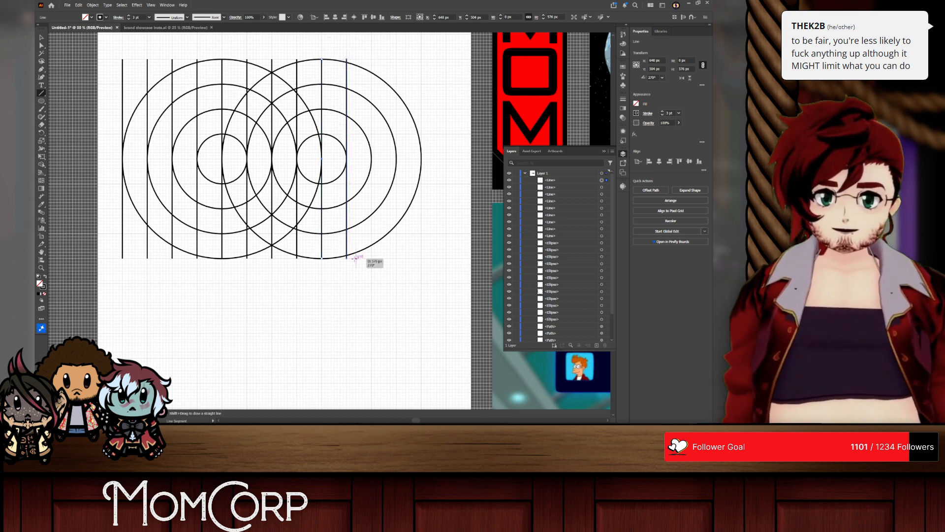
left_click_drag(371, 59, 374, 257)
left_click_drag(396, 59, 402, 257)
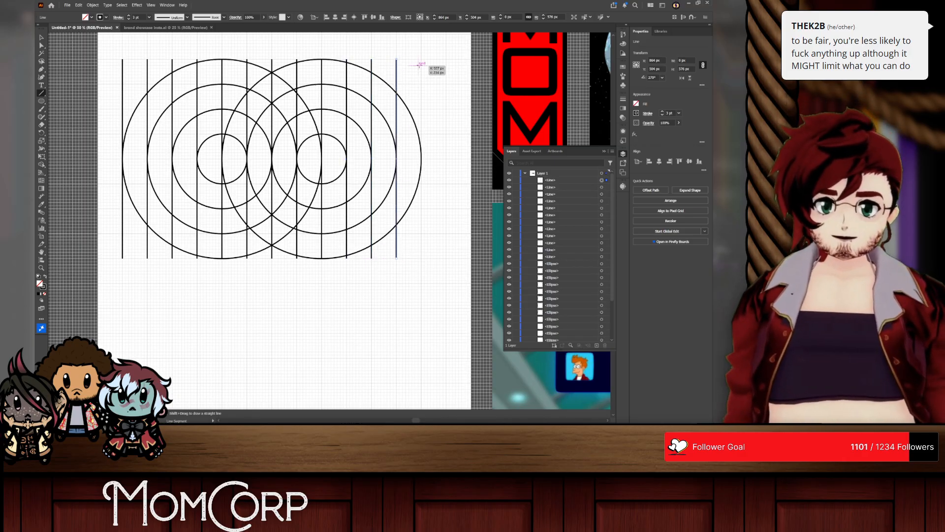
mouse_move(421, 59)
left_mouse_down()
mouse_move(421, 258)
mouse_move(352, 270)
left_mouse_up()
key("ctrl+z")
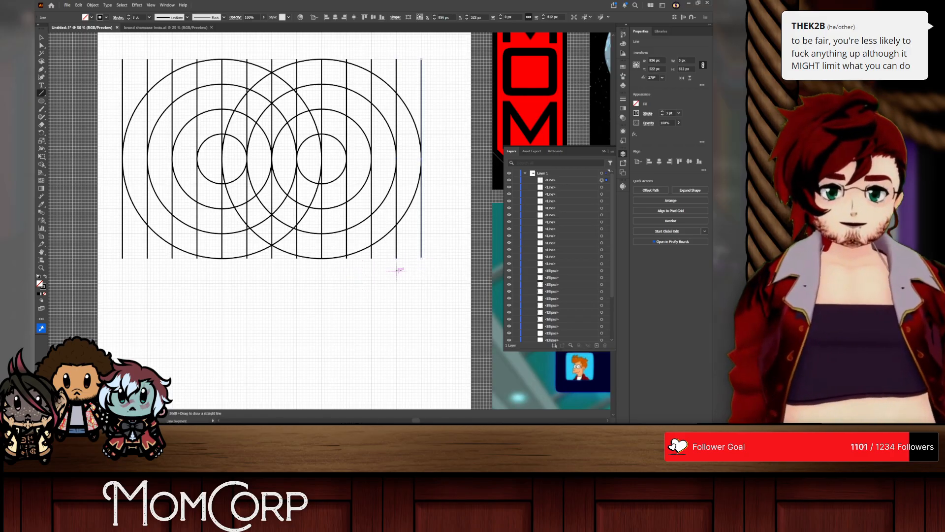
mouse_move(430, 258)
left_mouse_down()
mouse_move(123, 258)
mouse_move(113, 250)
mouse_move(431, 232)
mouse_move(114, 208)
mouse_move(121, 184)
mouse_move(434, 183)
mouse_move(362, 159)
mouse_move(119, 165)
mouse_move(116, 133)
left_mouse_up()
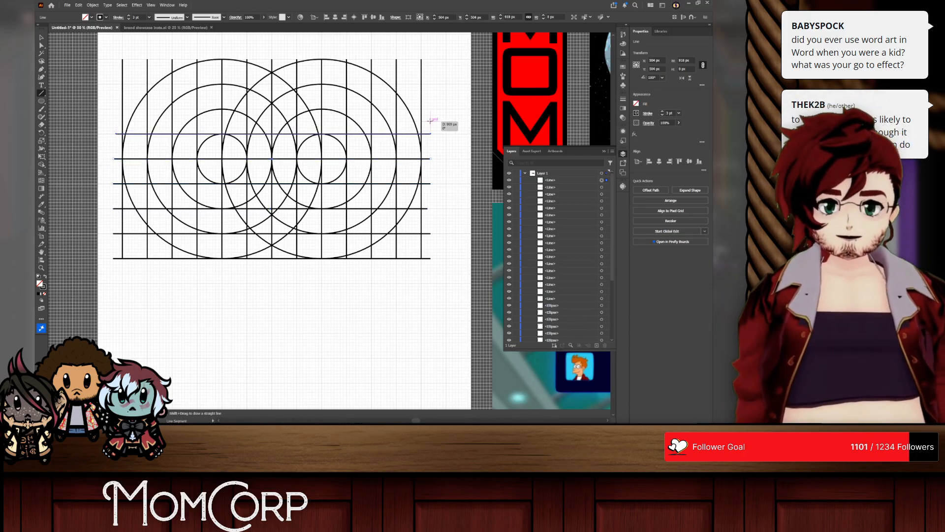
mouse_move(428, 109)
left_mouse_down()
mouse_move(94, 117)
mouse_move(115, 111)
mouse_move(120, 84)
mouse_move(426, 84)
mouse_move(297, 61)
mouse_move(117, 67)
left_mouse_up()
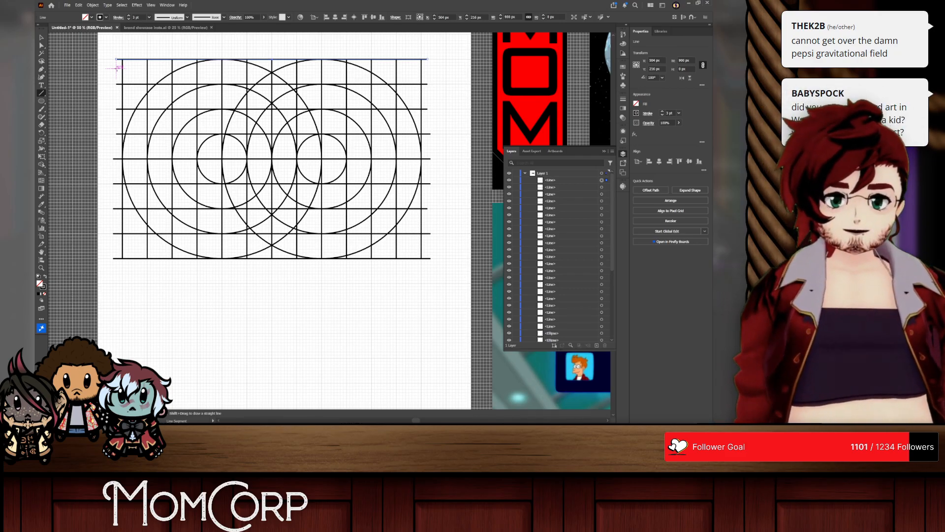
Step: Switch to the web browser and search for "wordart" in a new tab
key("alt+Tab")
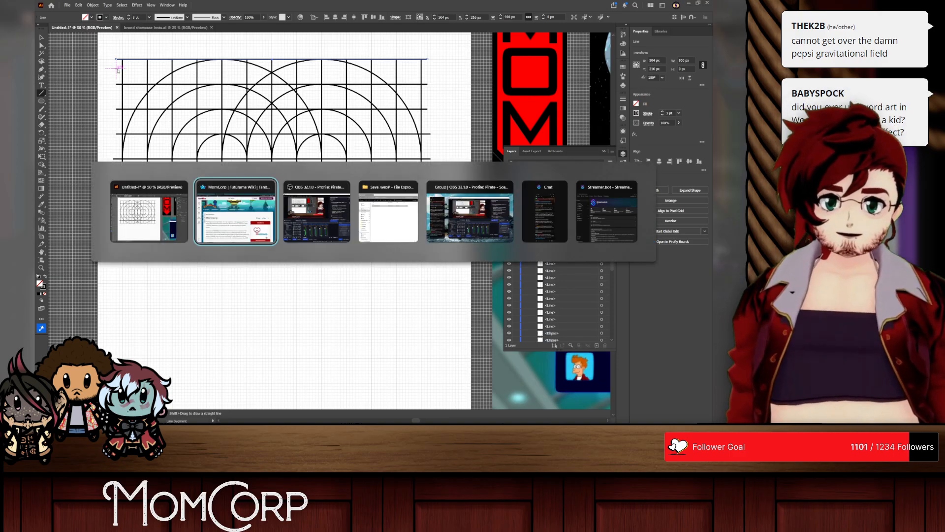
key("ctrl+t")
type("wordarty")
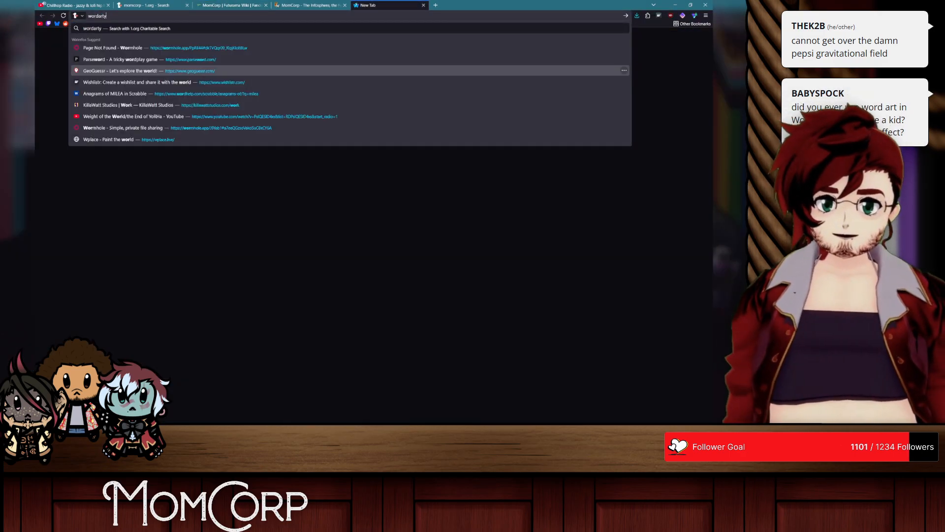
key("Return")
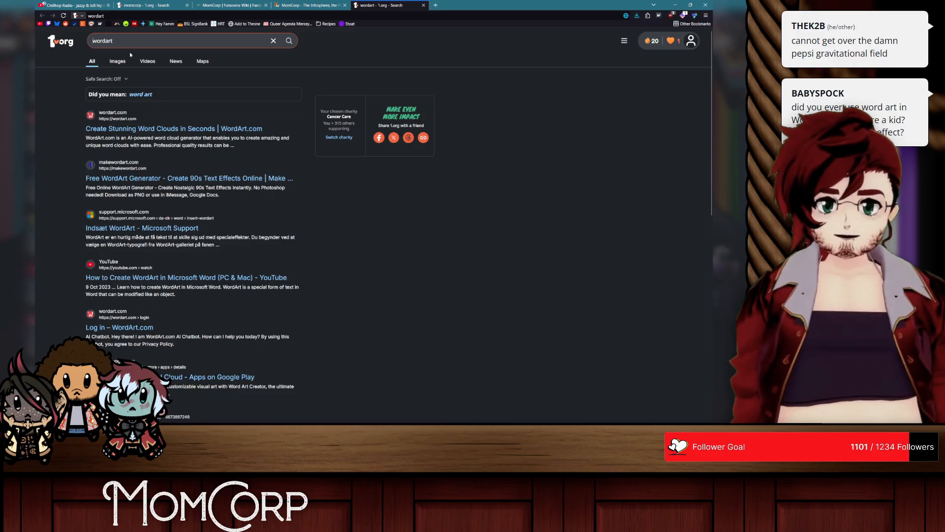
scroll(157, 244, "down", 3)
scroll(157, 244, "up", 3)
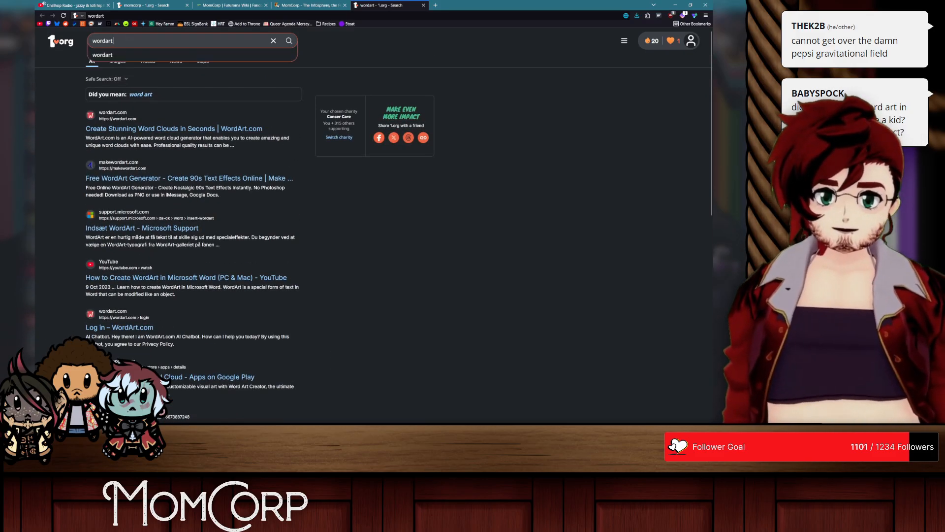
Step: Search for "wordart examples" among images and open the preview of the Microsoft Word WordArt Gallery picture
type("examples")
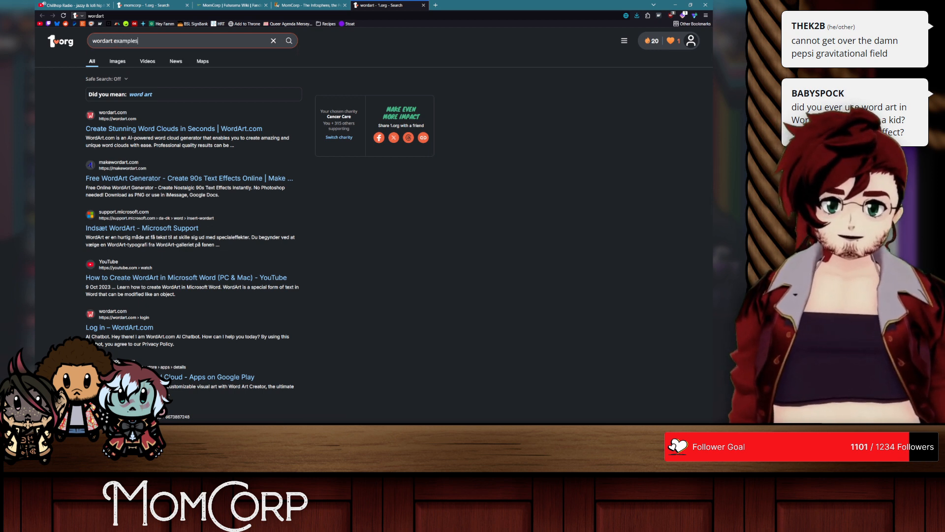
key("Return")
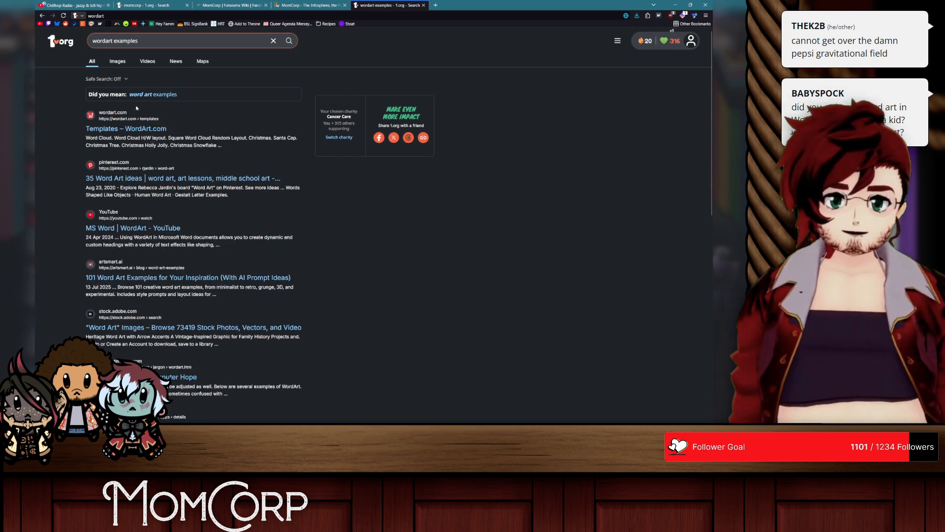
left_click(119, 62)
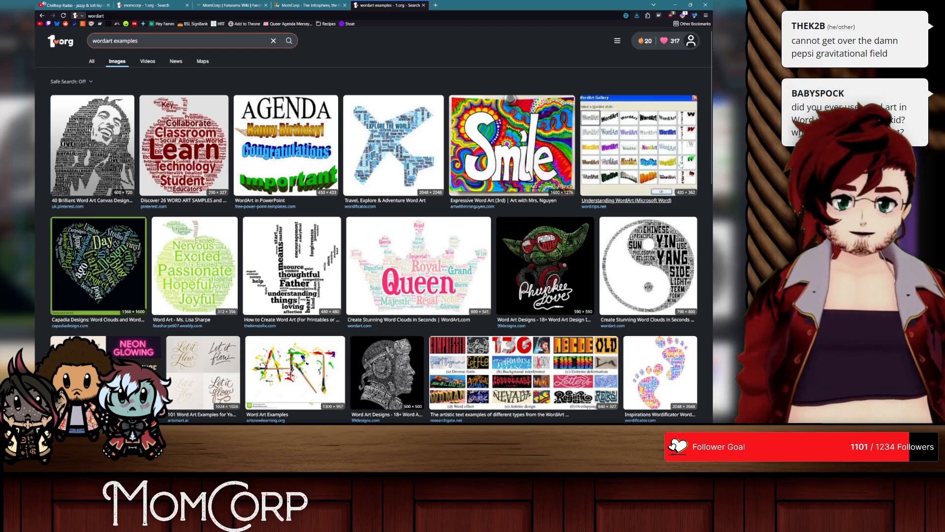
left_click(649, 177)
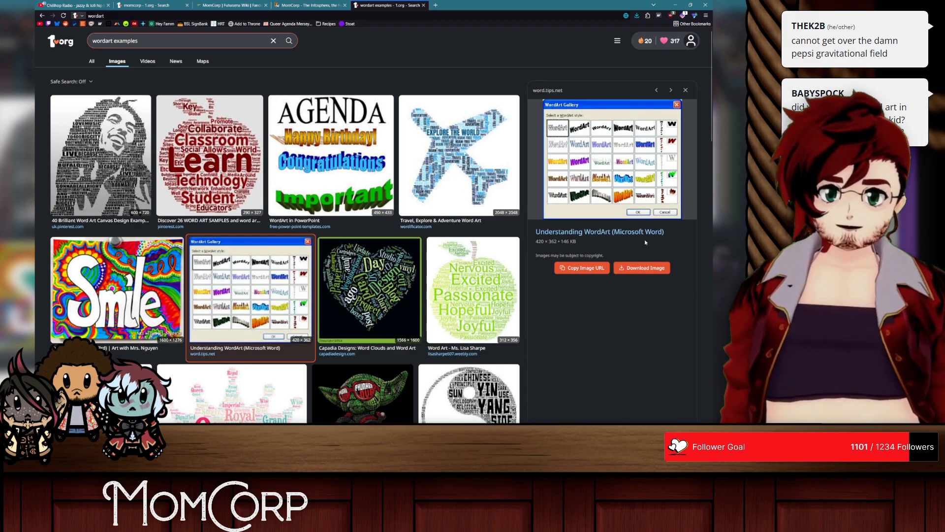
Step: Open the WordArt Gallery picture on its own, enlarge it to examine the lettering styles, and switch back to Illustrator
left_click(648, 174)
scroll(372, 142, "up", 8)
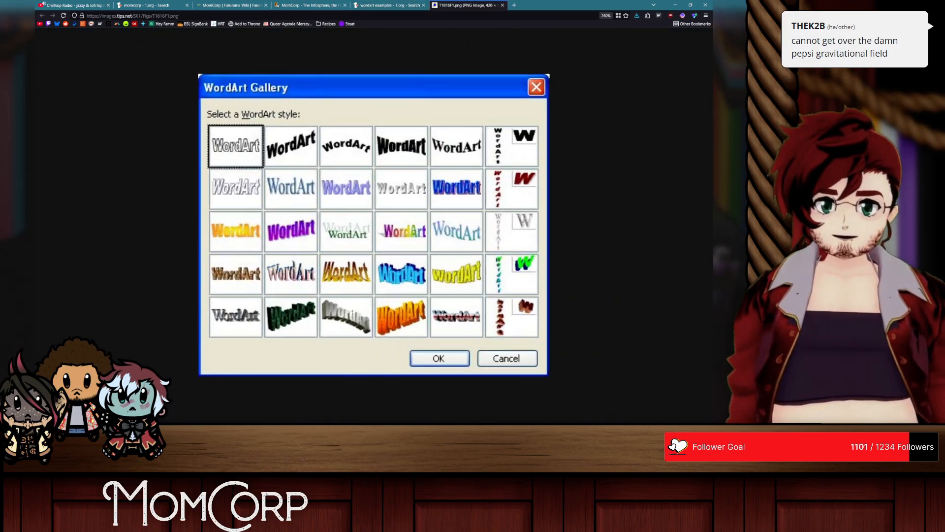
scroll(545, 230, "down", 1)
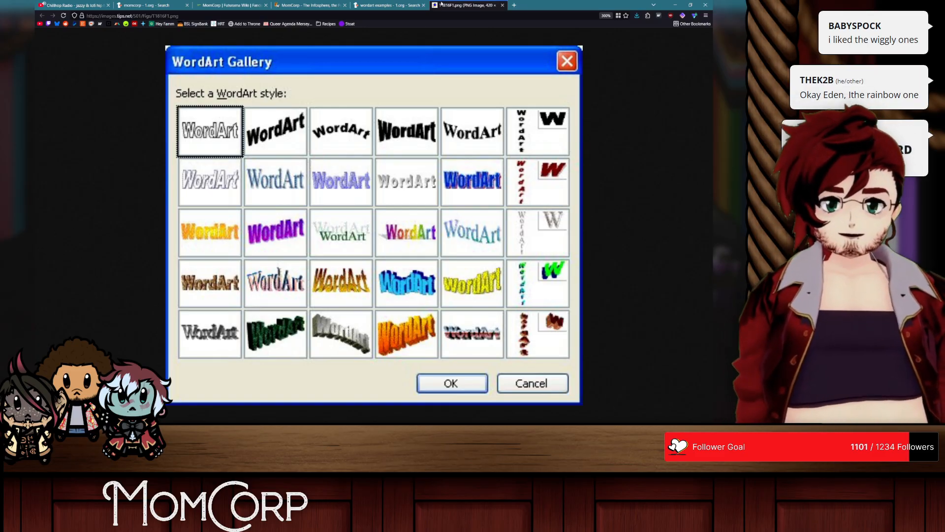
key("alt+Tab")
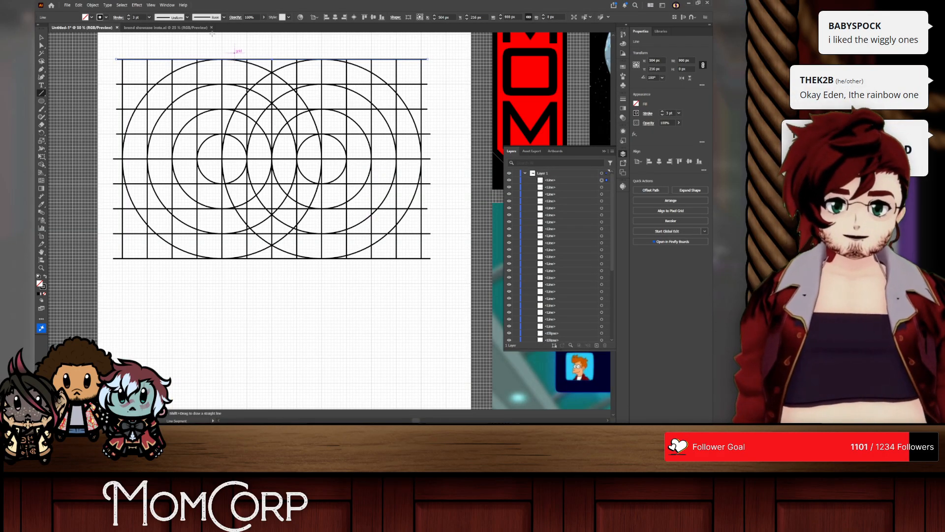
Step: Select all lines and circles of the construction grid for the Shape Builder tool and compare them in outline and preview display
left_click(42, 38)
left_click_drag(114, 51, 445, 284)
key("shift+m")
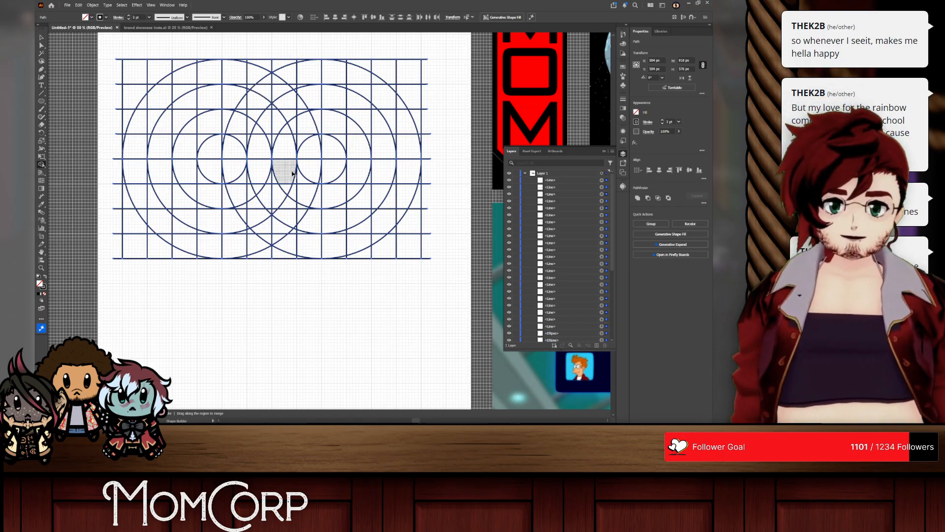
key("ctrl+y")
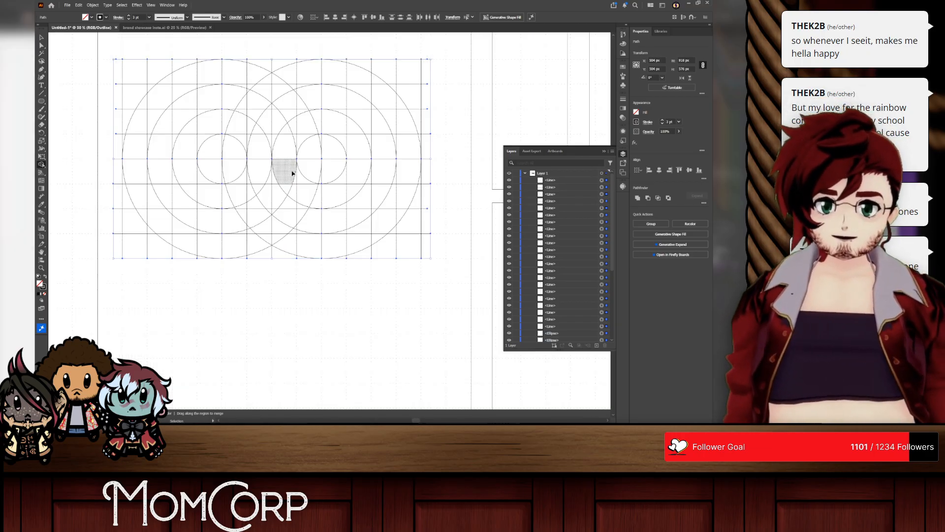
key("ctrl+y")
key("ctrl+y")
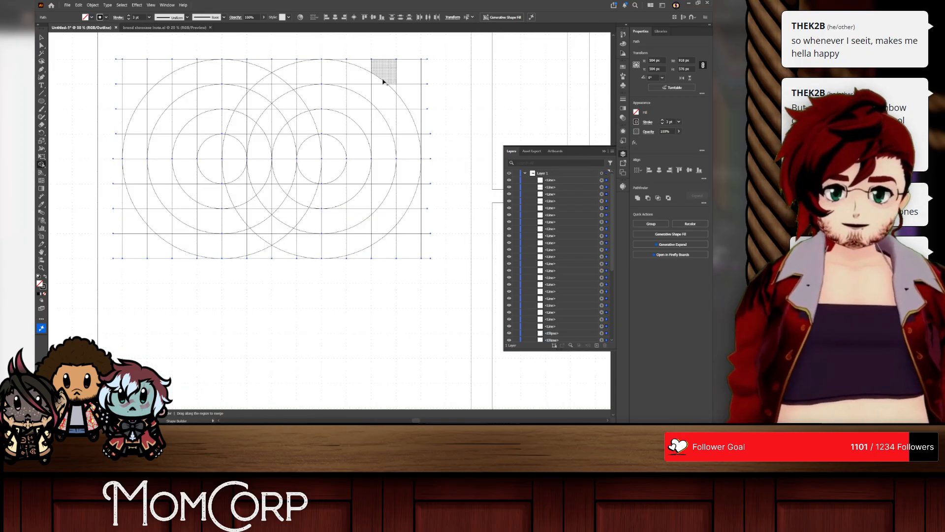
key("ctrl+y")
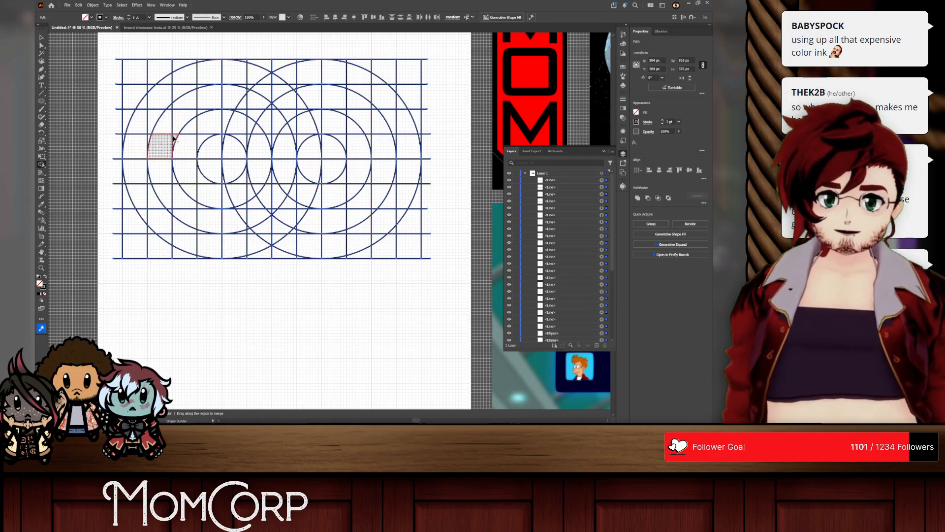
Step: Merge the upper halves of the second-largest rings of both circle sets into one continuous double-arch shape
mouse_move(164, 143)
left_mouse_down()
mouse_move(186, 96)
mouse_move(189, 112)
left_mouse_up()
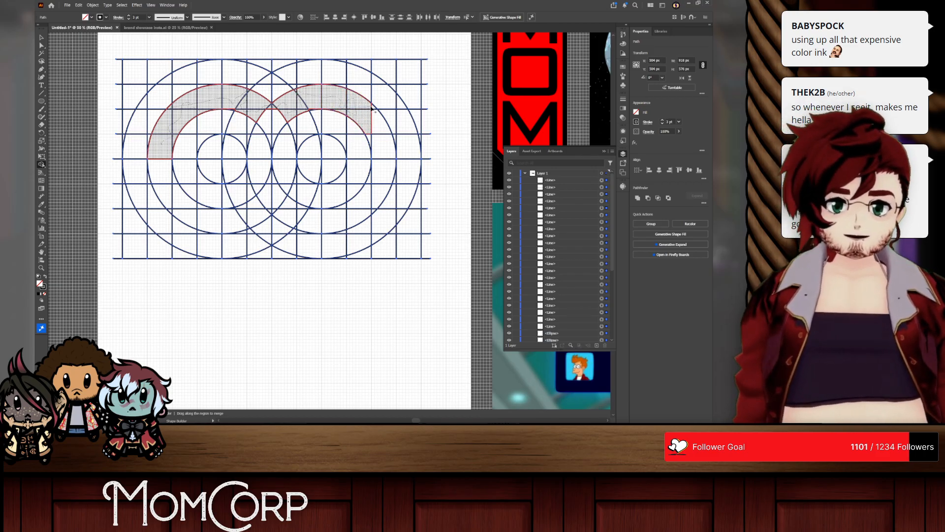
mouse_move(371, 108)
left_mouse_down()
mouse_move(384, 132)
mouse_move(369, 141)
mouse_move(392, 137)
mouse_move(359, 118)
mouse_move(372, 110)
mouse_move(344, 112)
mouse_move(342, 99)
mouse_move(349, 104)
mouse_move(314, 96)
mouse_move(297, 113)
mouse_move(276, 108)
left_mouse_up()
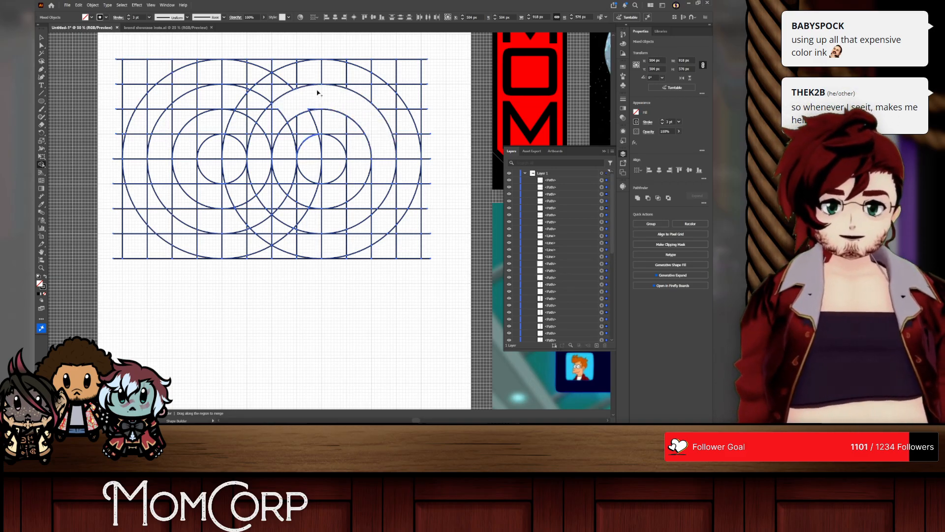
scroll(311, 106, "up", 4)
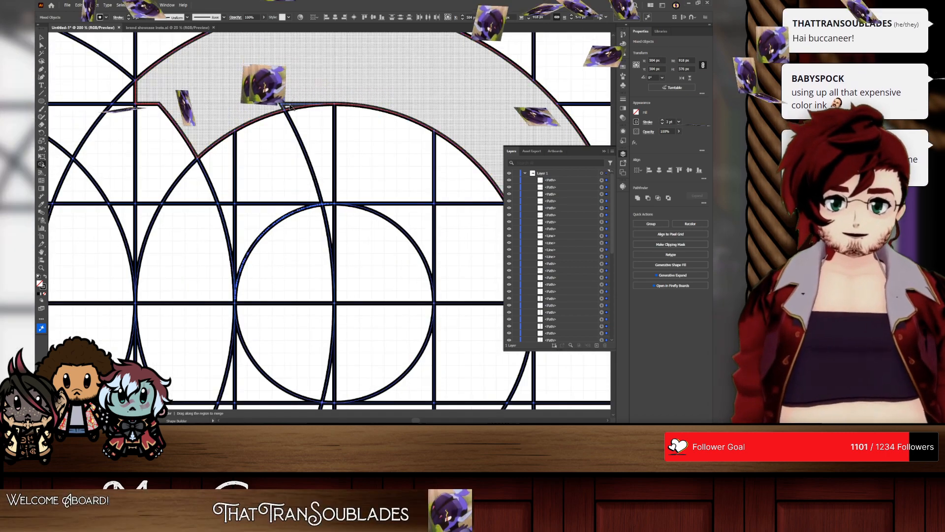
scroll(256, 97, "down", 3)
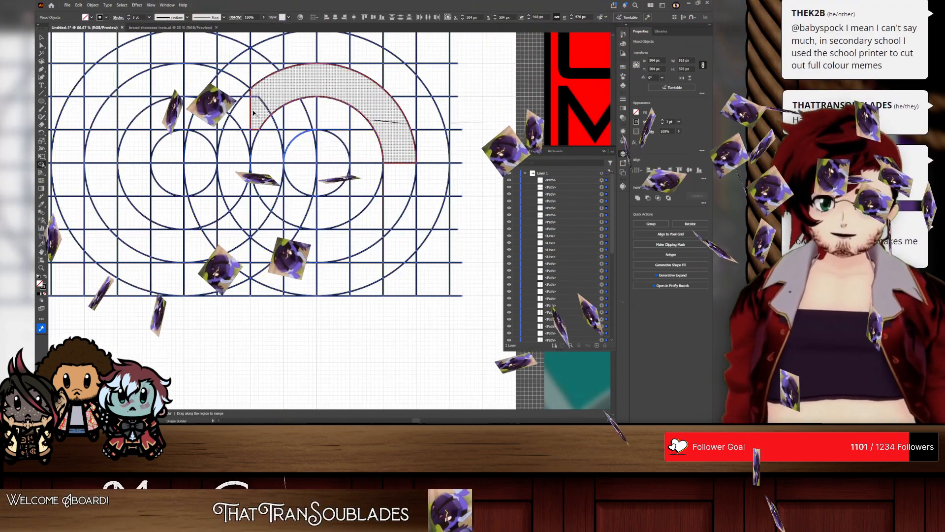
mouse_move(256, 96)
left_mouse_down()
mouse_move(246, 116)
mouse_move(247, 97)
mouse_move(218, 85)
mouse_move(213, 99)
mouse_move(222, 80)
mouse_move(192, 74)
mouse_move(162, 86)
mouse_move(140, 130)
left_mouse_up()
scroll(214, 99, "left", 1)
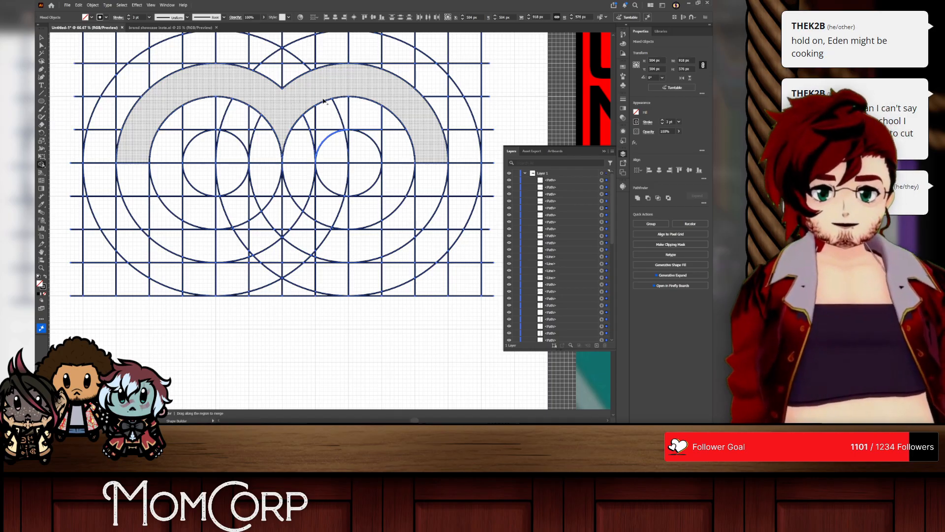
Step: Set the fill to black and apply it to the merged double arch
left_click(87, 16)
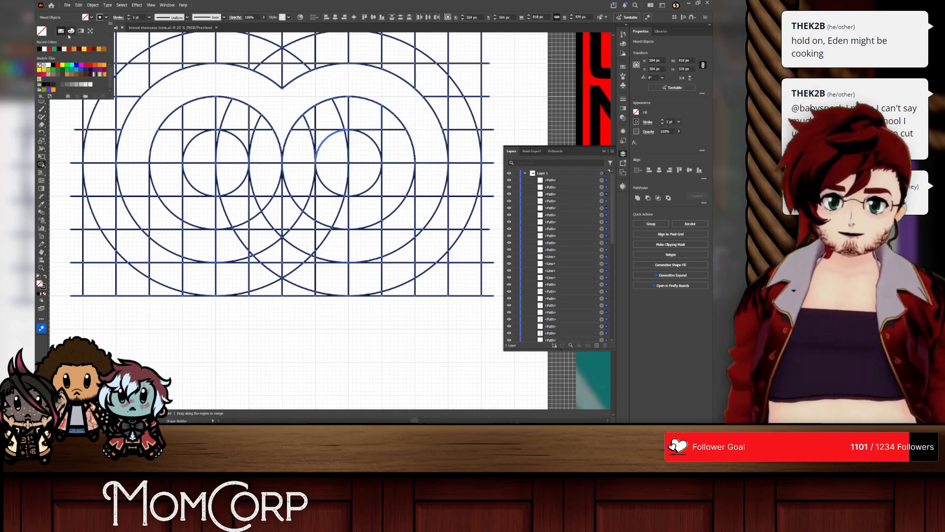
left_click(53, 65)
left_click(244, 83)
left_click(245, 84)
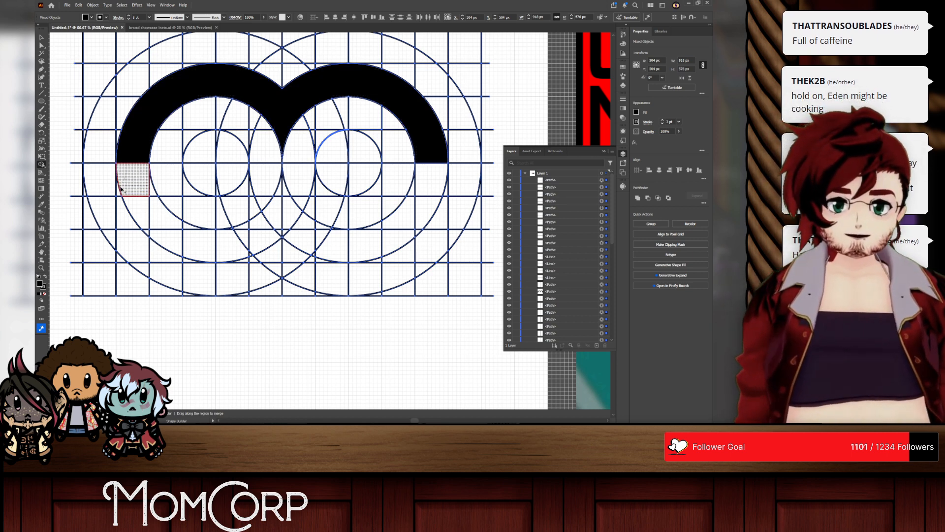
Step: Extend both ends of the black arch two grid cells downward and merge the legs with it into a single m shape
left_click_drag(126, 176, 132, 214)
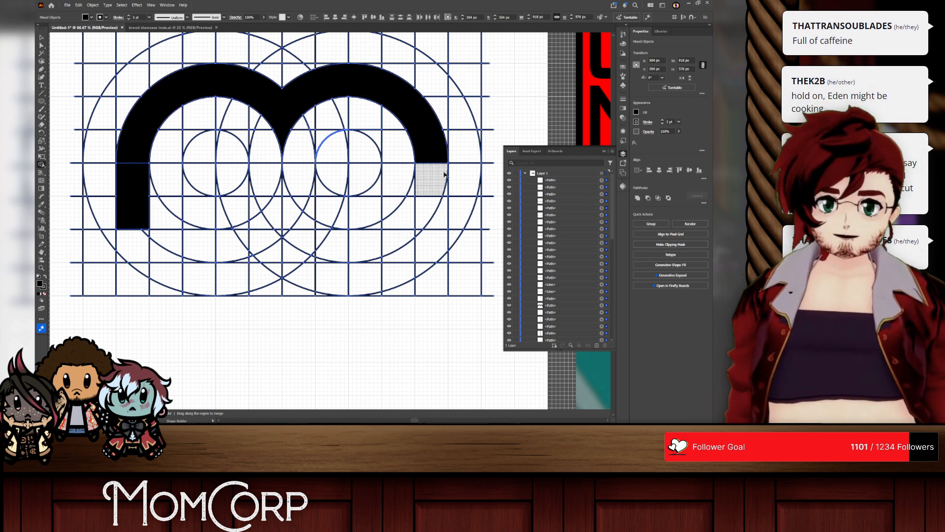
mouse_move(431, 178)
left_mouse_down()
mouse_move(442, 189)
mouse_move(417, 201)
mouse_move(428, 200)
left_mouse_up()
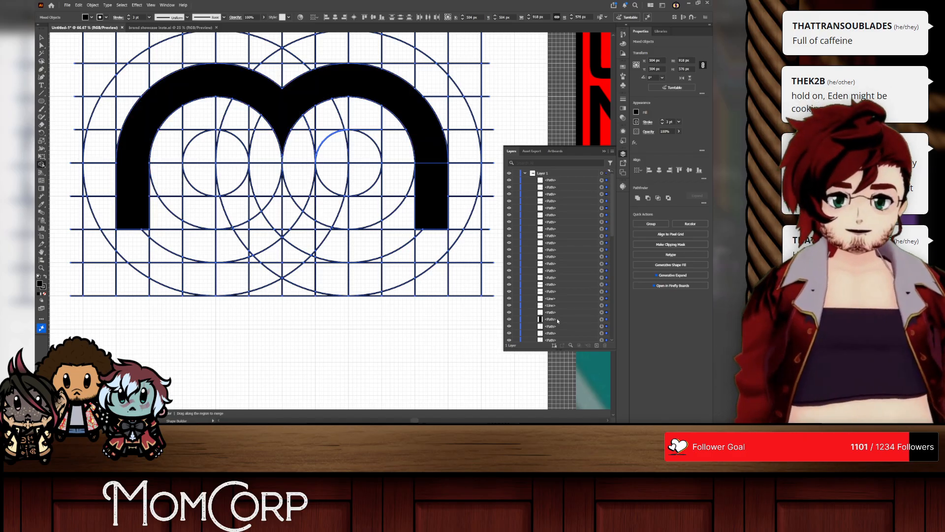
scroll(557, 319, "down", 10)
scroll(557, 314, "up", 8)
scroll(427, 158, "up", 1)
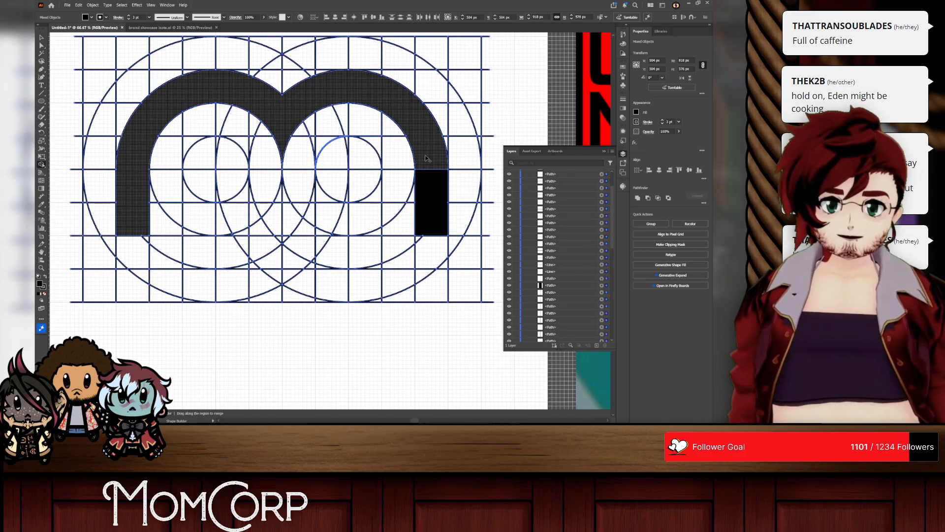
left_click_drag(428, 158, 432, 193)
scroll(539, 256, "down", 6)
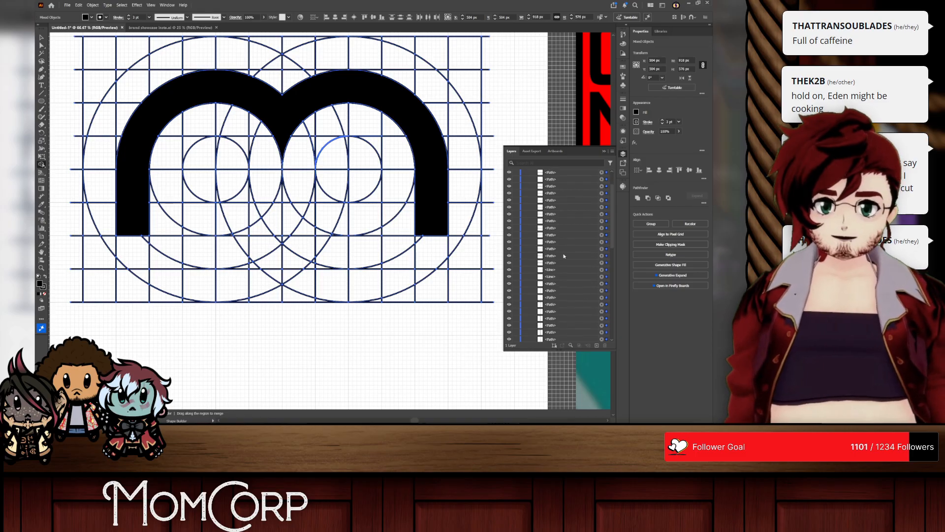
left_click(509, 212)
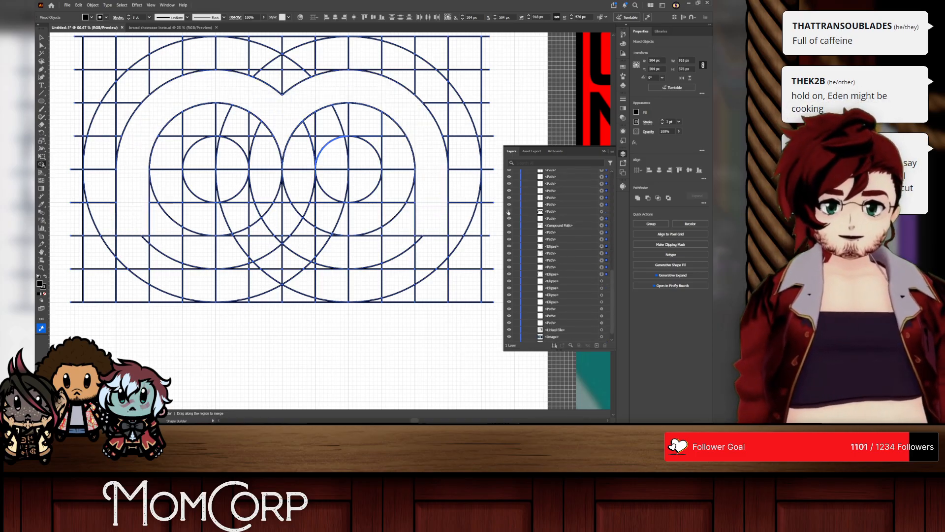
left_click(510, 212)
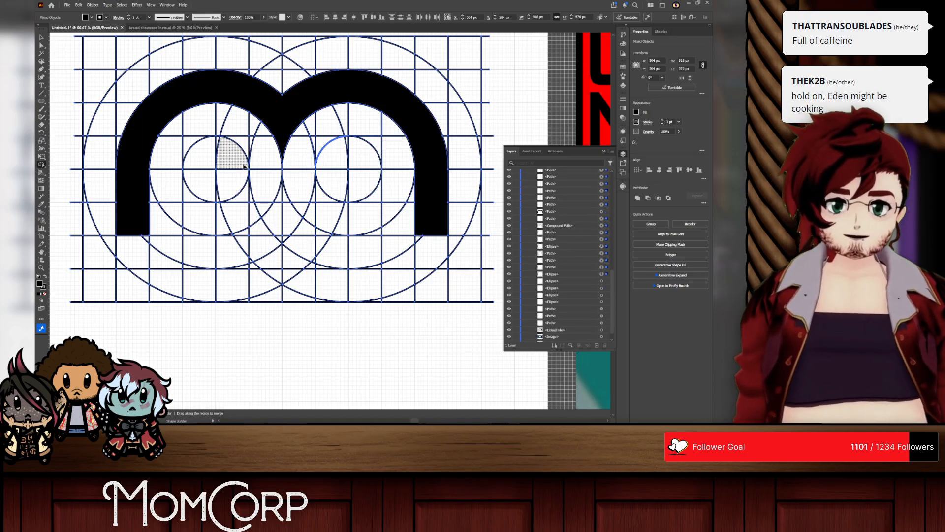
scroll(82, 87, "up", 1)
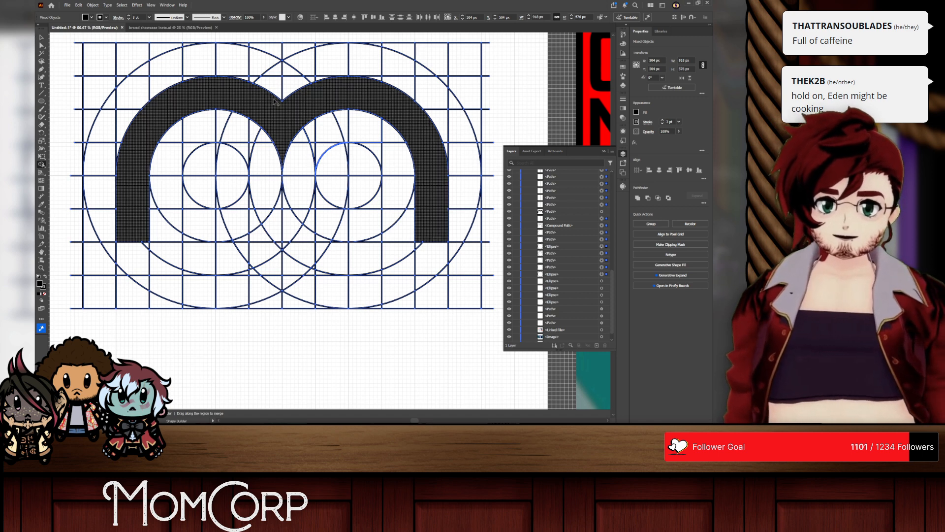
Step: Try moving the black m shape below the construction grid and undo the moves
left_click_drag(276, 109, 298, 290)
key("ctrl+z")
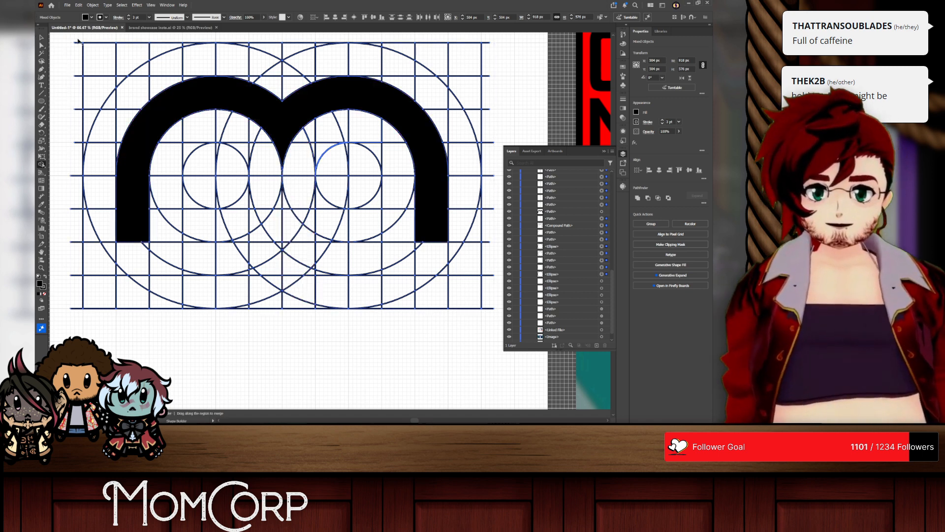
key("v")
left_click_drag(304, 119, 315, 316)
scroll(315, 289, "right", 5)
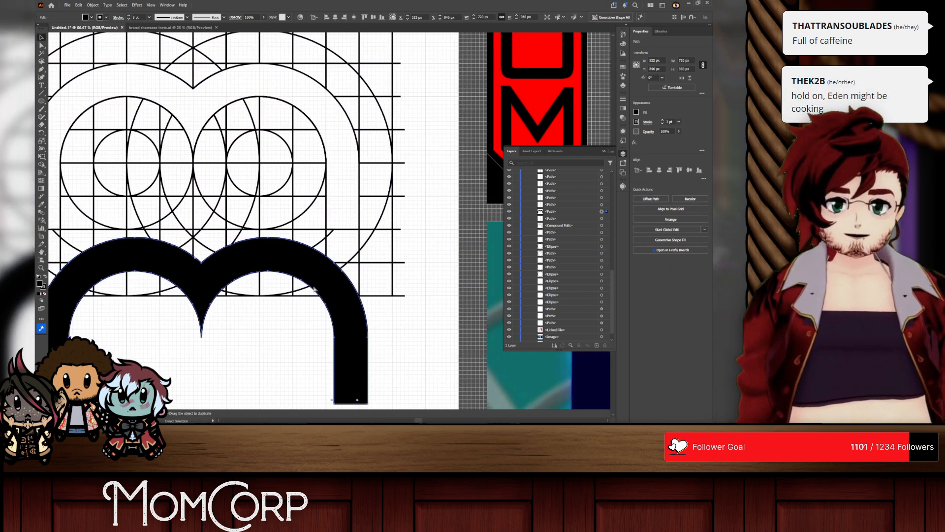
scroll(315, 289, "down", 8)
scroll(315, 288, "up", 4)
scroll(315, 288, "left", 7)
scroll(321, 273, "down", 3)
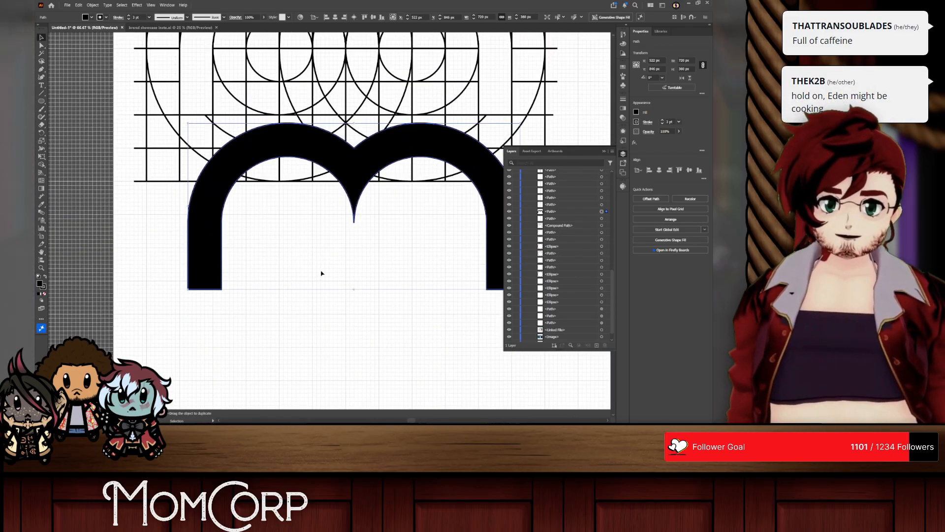
left_click_drag(356, 170, 352, 286)
scroll(353, 260, "down", 1)
scroll(354, 260, "right", 2)
scroll(353, 259, "down", 3)
key("ctrl+z")
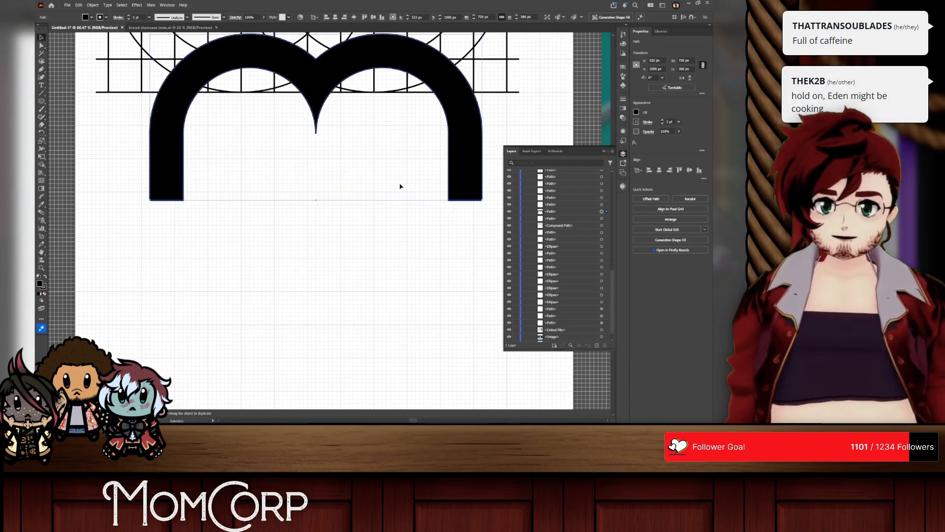
scroll(401, 186, "up", 5)
key("ctrl+z")
scroll(401, 187, "up", 5)
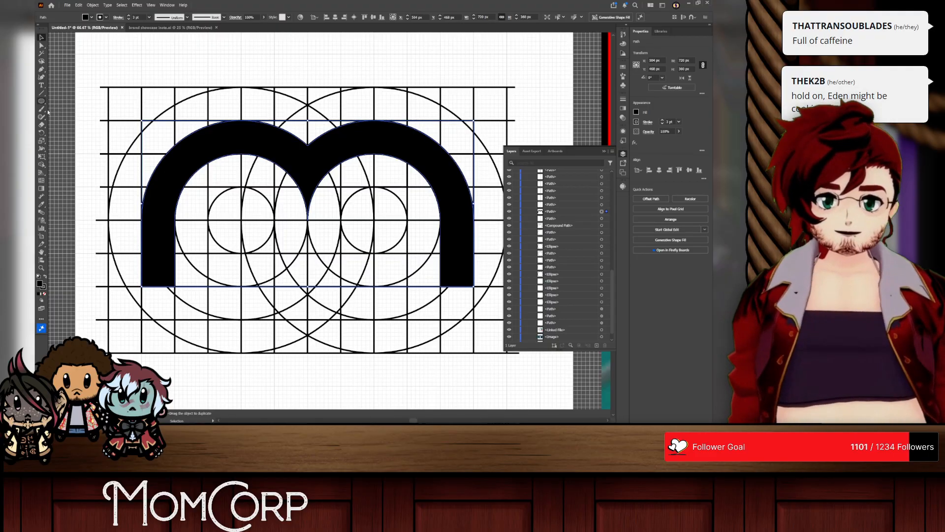
Step: Reselect the grid and merge the next inner ring areas and leg cells into the black m, making its strokes two cells thick
left_click(41, 165)
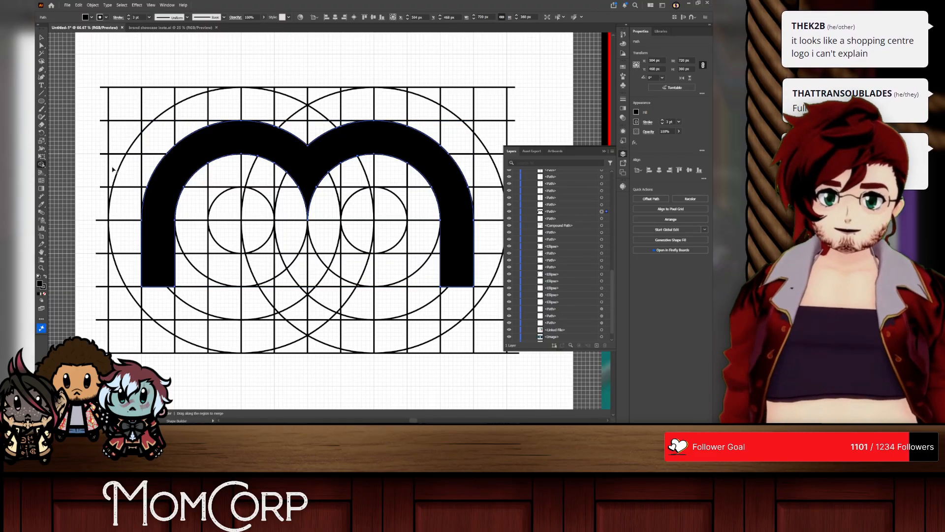
key("ctrl+a")
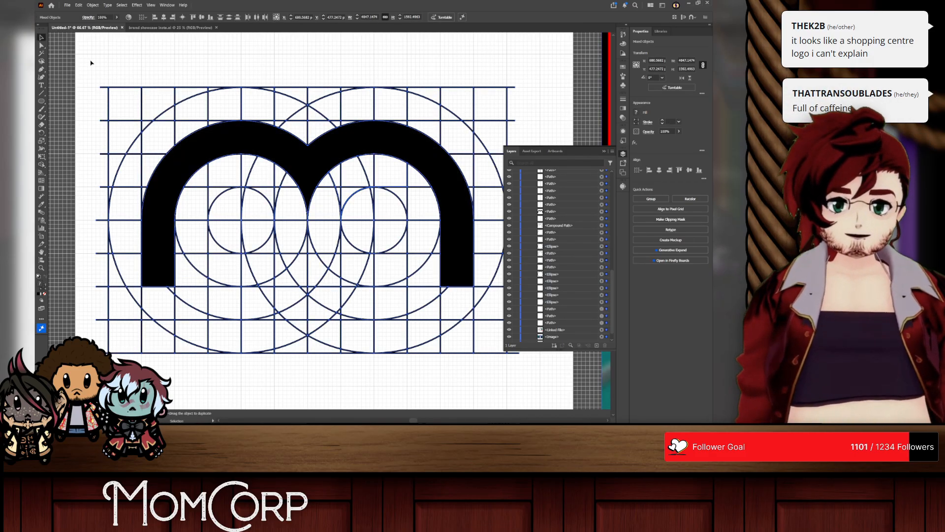
left_click_drag(536, 381, 537, 381)
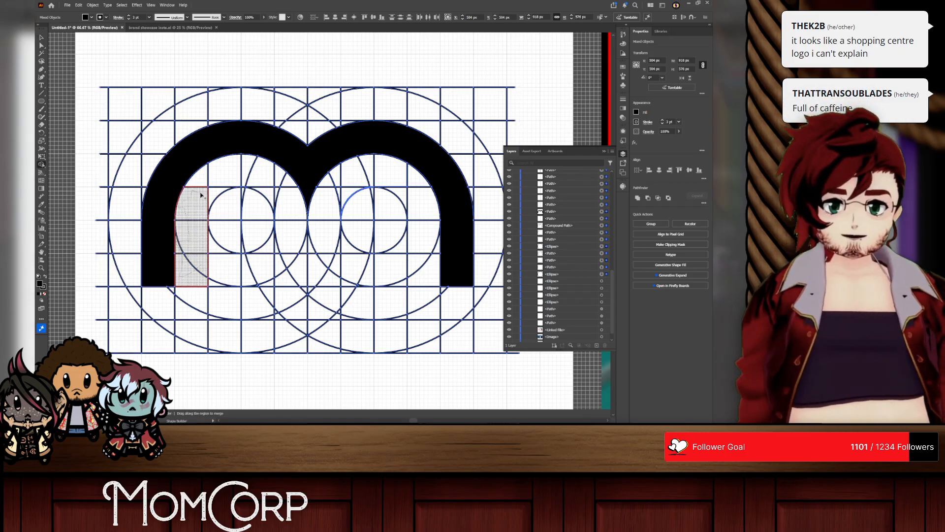
left_click_drag(200, 194, 201, 183)
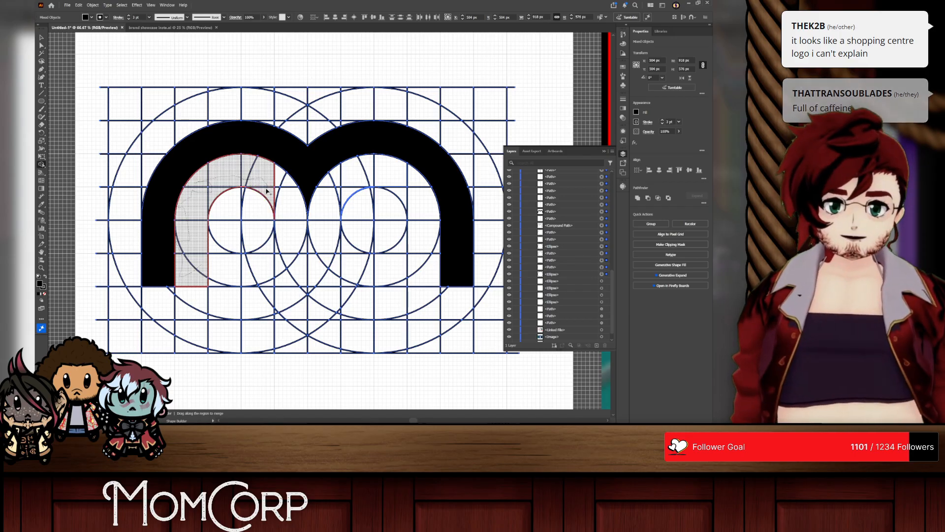
left_click_drag(277, 196, 340, 192)
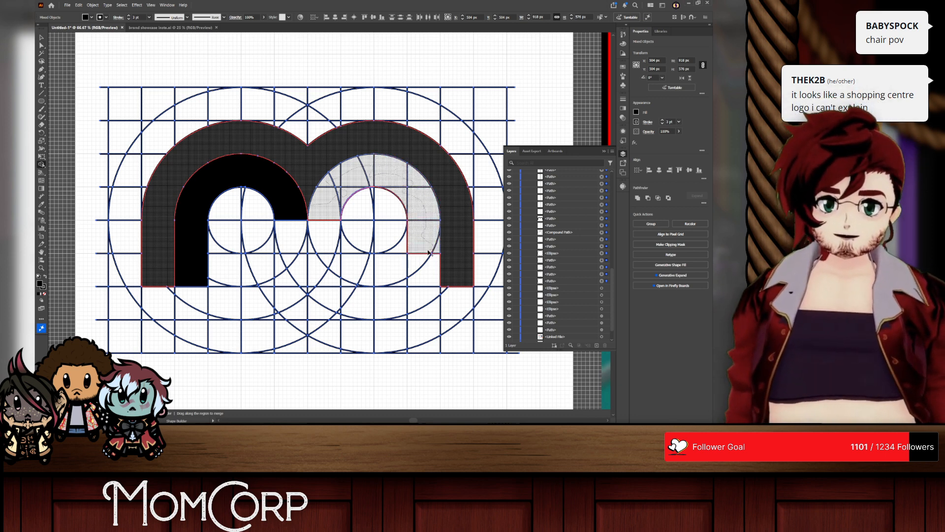
left_click_drag(436, 281, 433, 270)
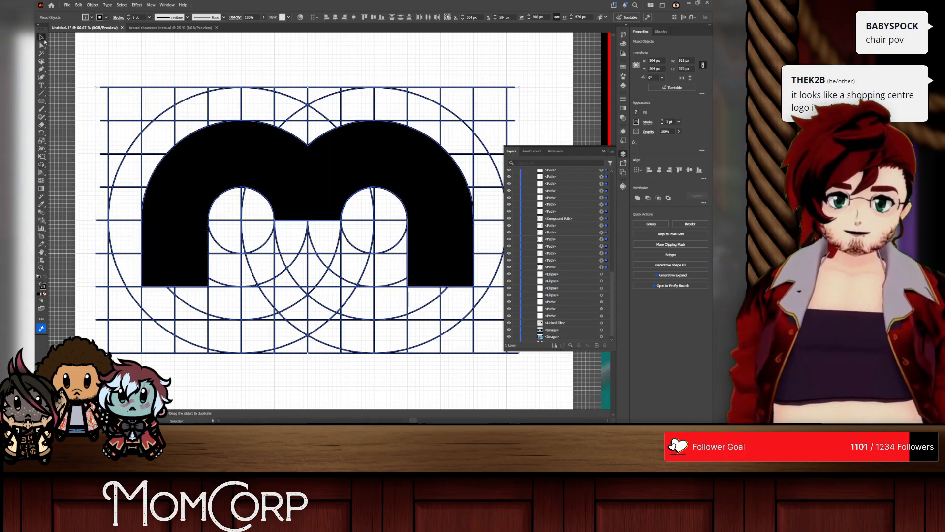
Step: Move the thick black m straight down below the construction grid, to Y 1044 px
left_click_drag(311, 188, 307, 159)
key("ctrl+z")
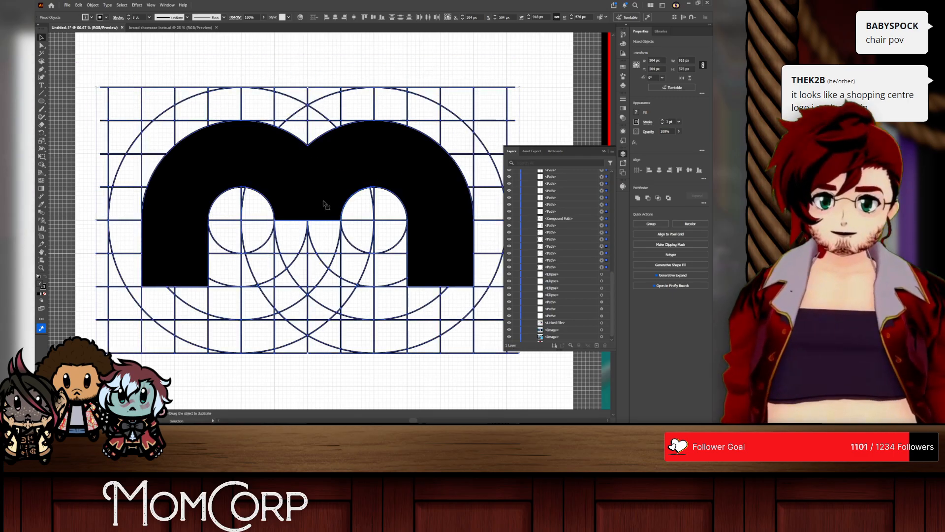
scroll(324, 205, "down", 2)
left_click(305, 209)
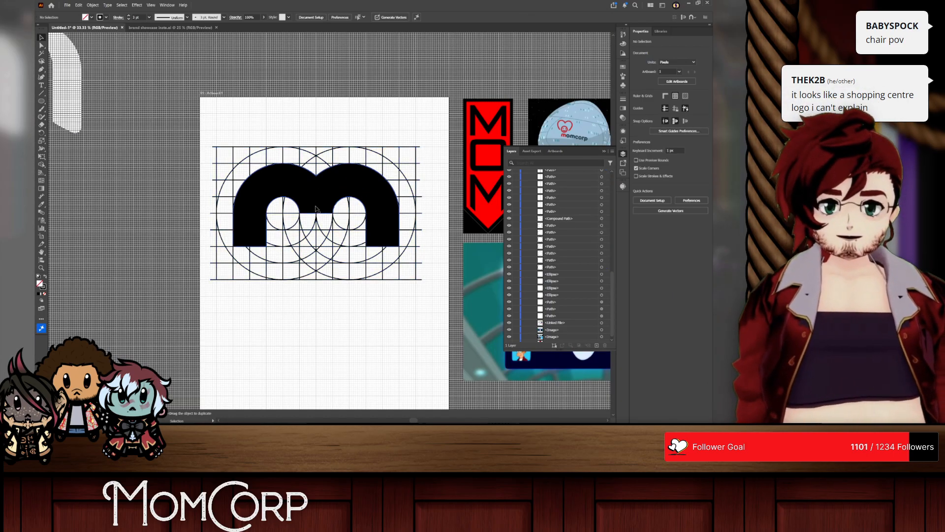
left_click_drag(305, 210, 305, 348)
scroll(305, 291, "down", 2)
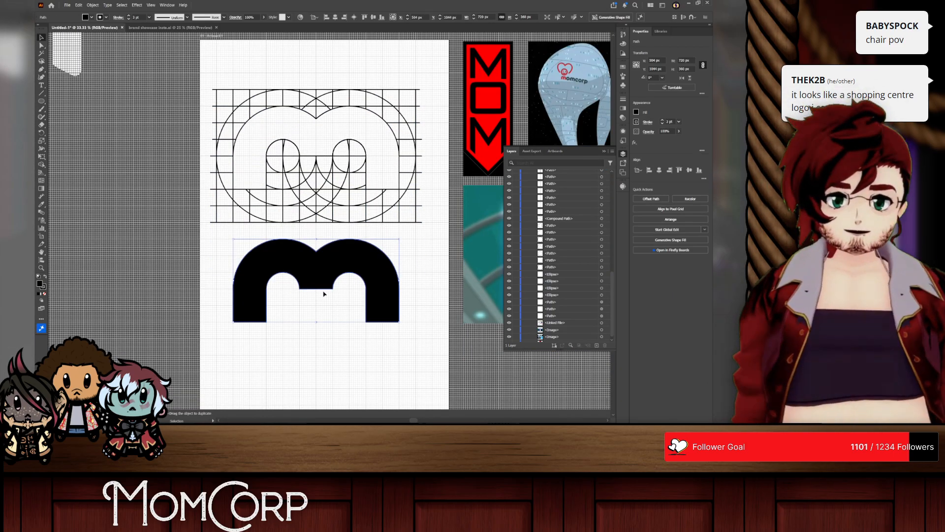
Step: Move the thick black m back onto the construction grid, check its alignment, and move it below the grid again
left_click_drag(358, 291, 359, 158)
scroll(320, 126, "up", 3)
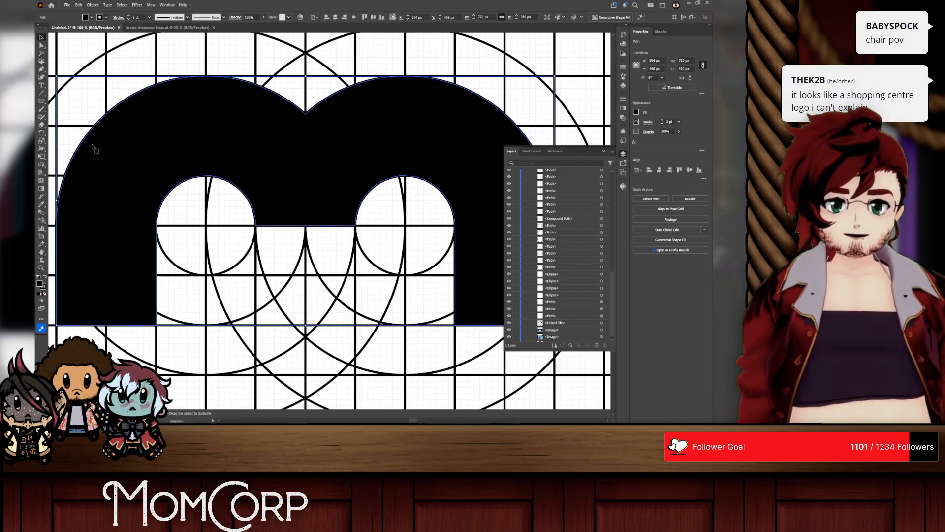
scroll(285, 219, "down", 2)
left_click_drag(291, 212, 300, 336)
scroll(301, 333, "right", 2)
scroll(301, 325, "down", 3)
scroll(302, 325, "down", 1)
left_click_drag(250, 198, 256, 299)
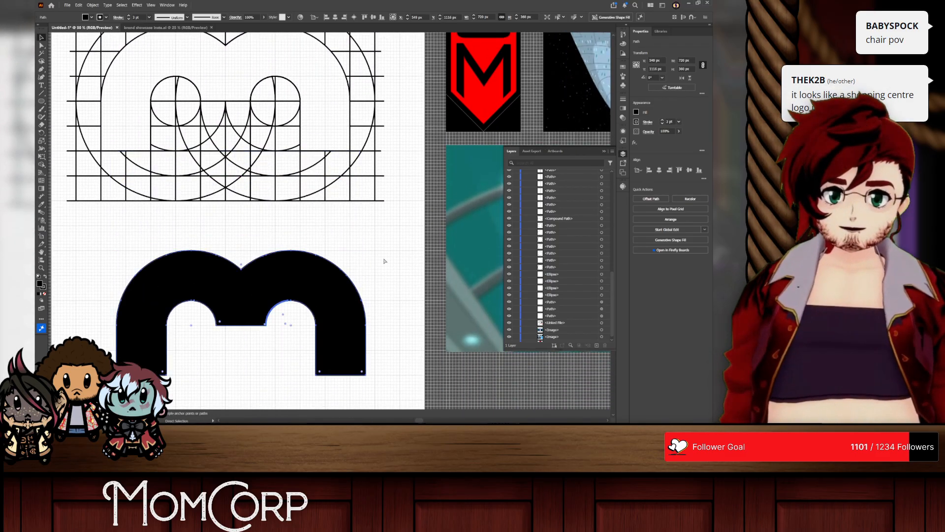
Step: Undo the moves and the thickening of the black m, going back to its one-cell-thick version on the grid
key("ctrl+z")
key("ctrl+z")
key("ctrl+z")
key("ctrl+z")
key("ctrl+z")
scroll(178, 222, "up", 3)
key("v")
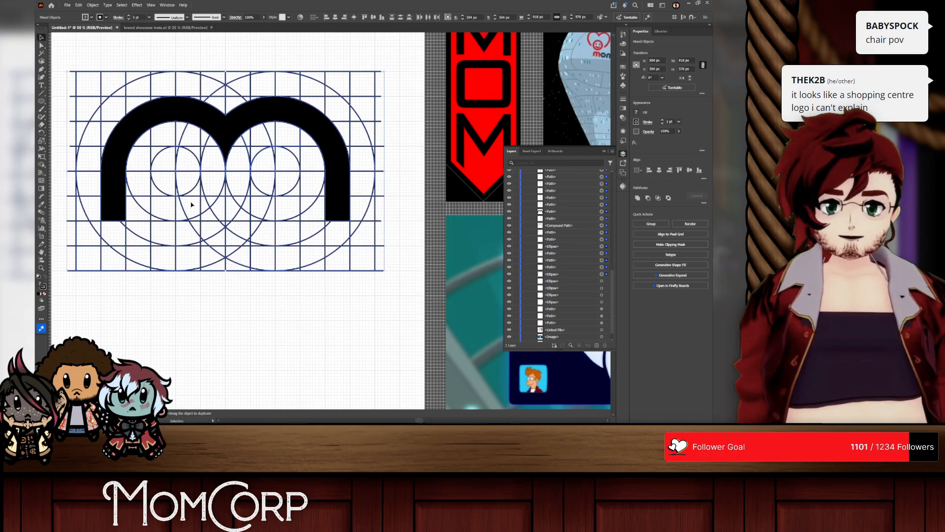
Step: Merge the areas inside both arches and beside the legs into the black m with the Shape Builder
left_click(42, 165)
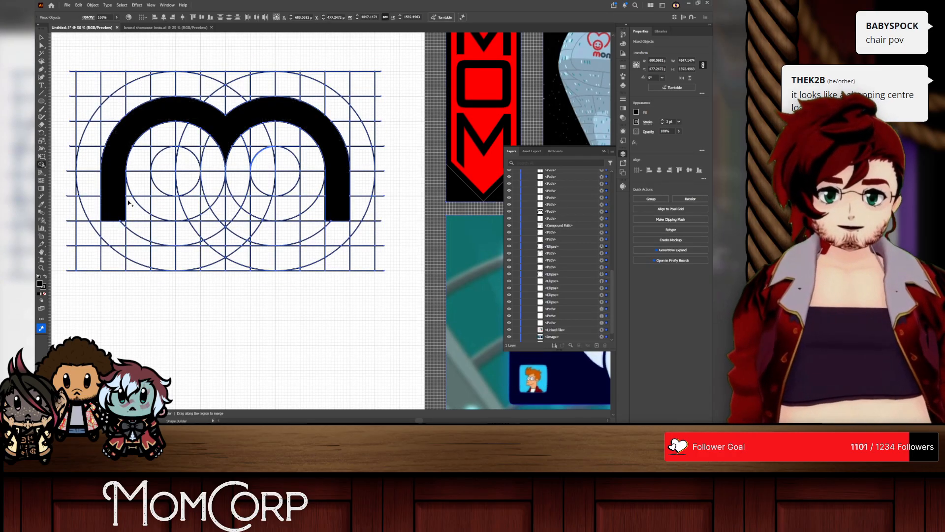
left_click_drag(135, 202, 124, 193)
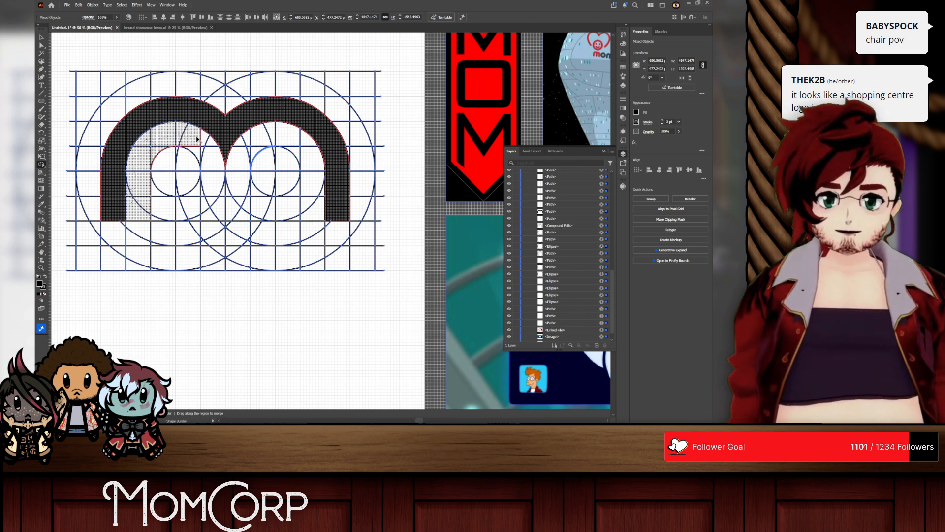
left_click_drag(193, 139, 191, 145)
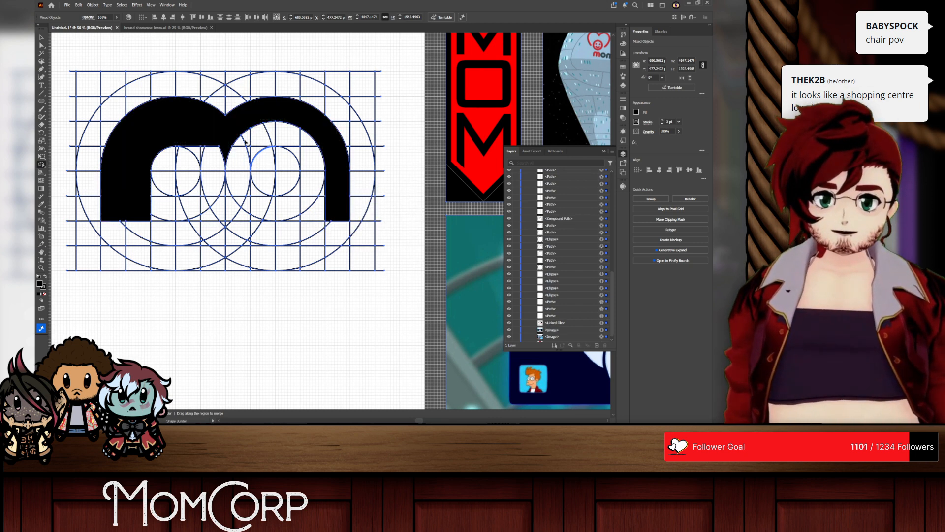
left_click(320, 195)
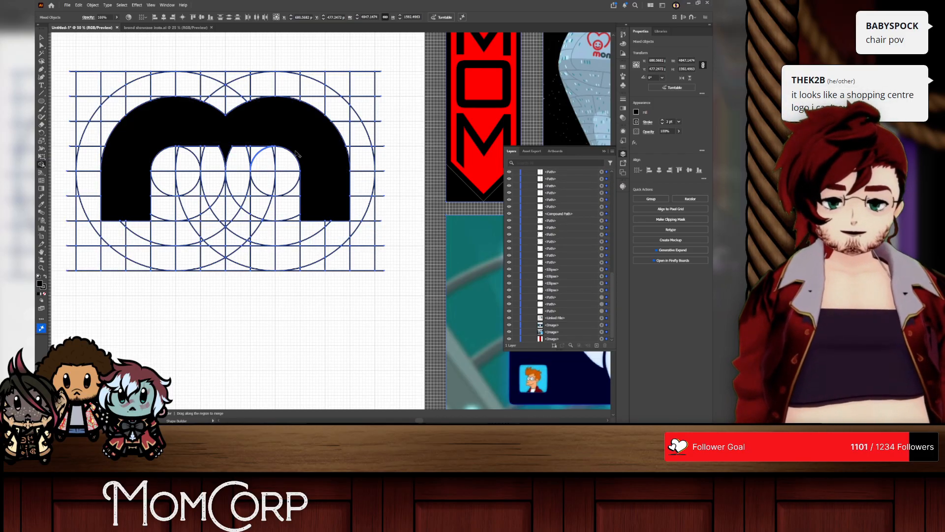
scroll(197, 147, "up", 2)
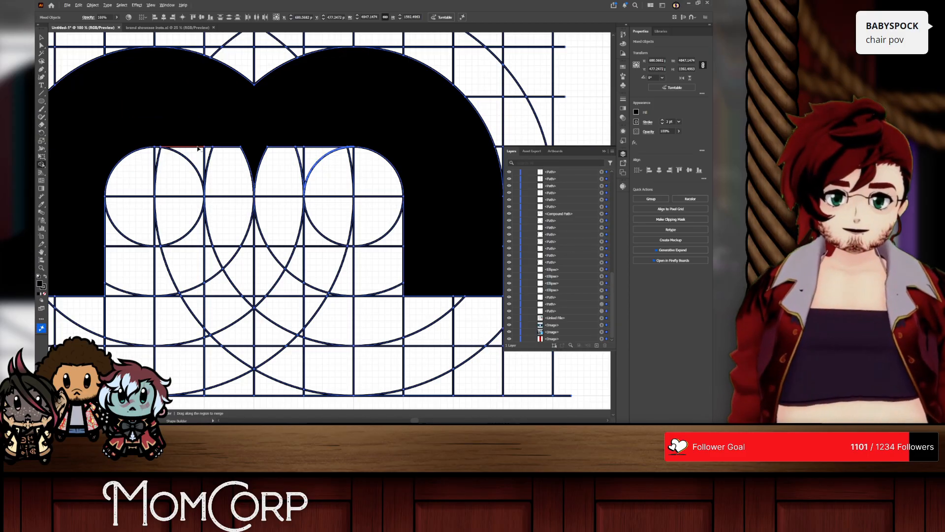
left_click_drag(180, 145, 211, 179)
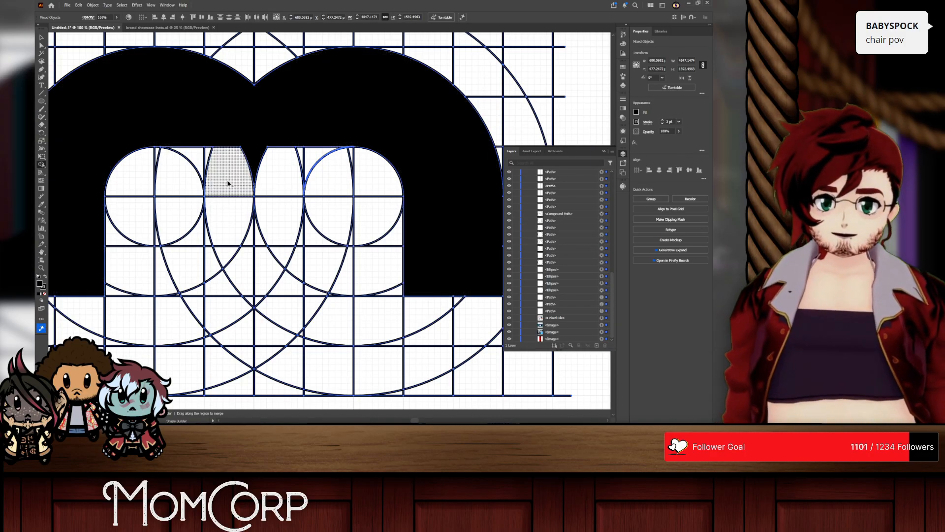
Step: Undo the Shape Builder merges and delete the m together with its construction grid from the artboard
scroll(236, 180, "down", 2)
key("v")
key("ctrl+z")
key("shift+m")
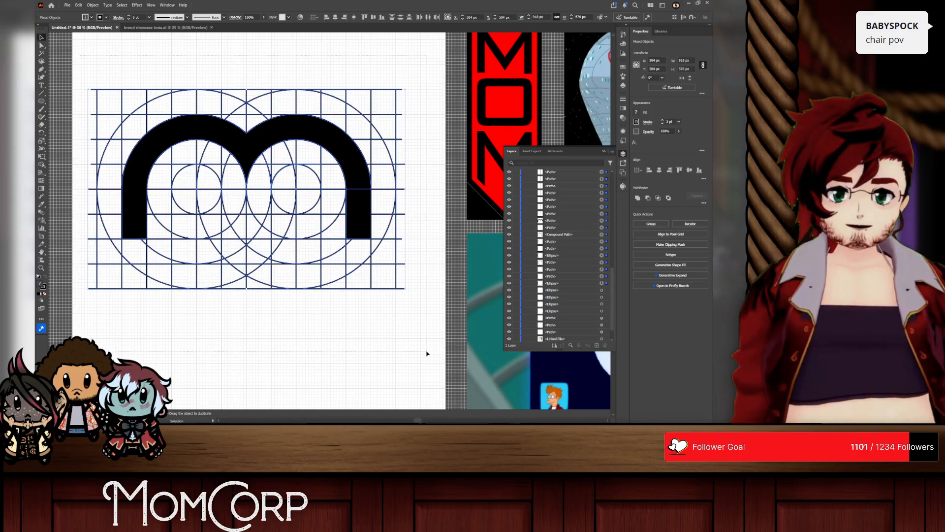
key("Delete")
Step: Turn off Snap to Grid and hide the document grid
left_click(167, 5)
mouse_move(150, 5)
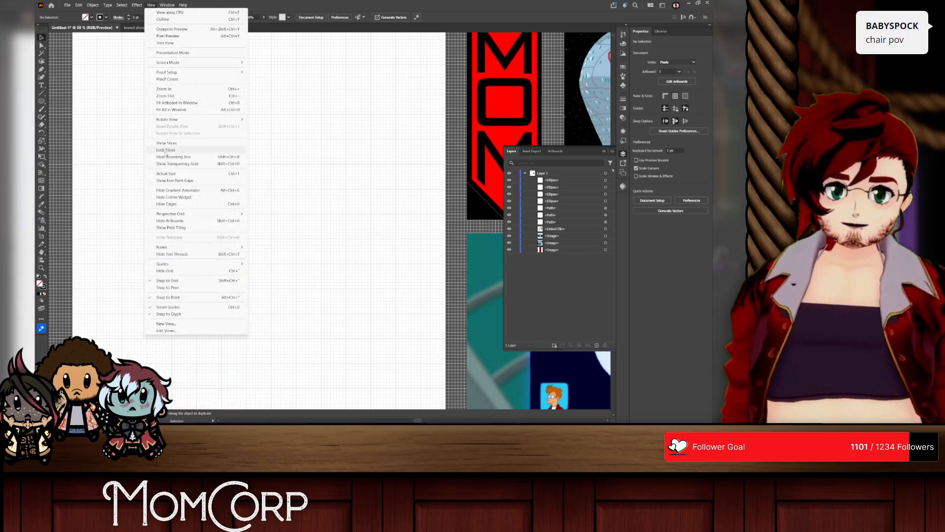
left_click(182, 280)
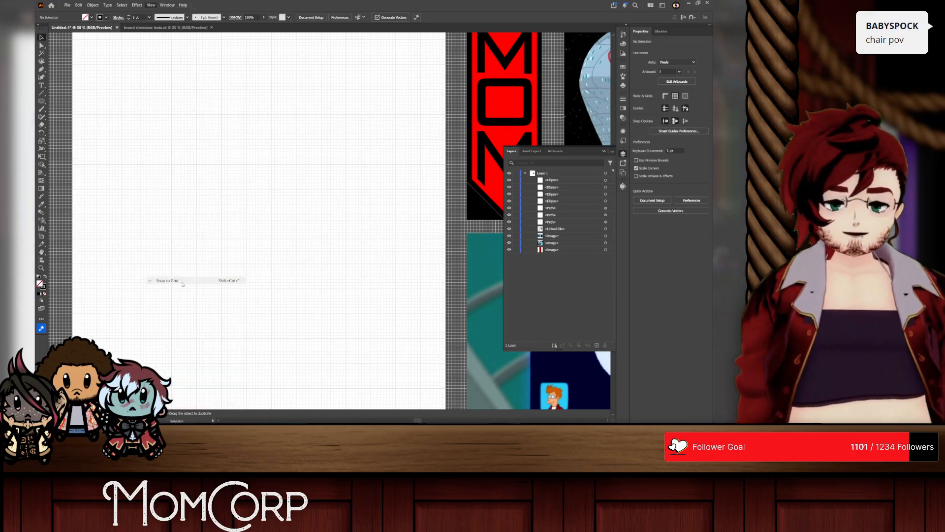
left_click(151, 5)
left_click(181, 273)
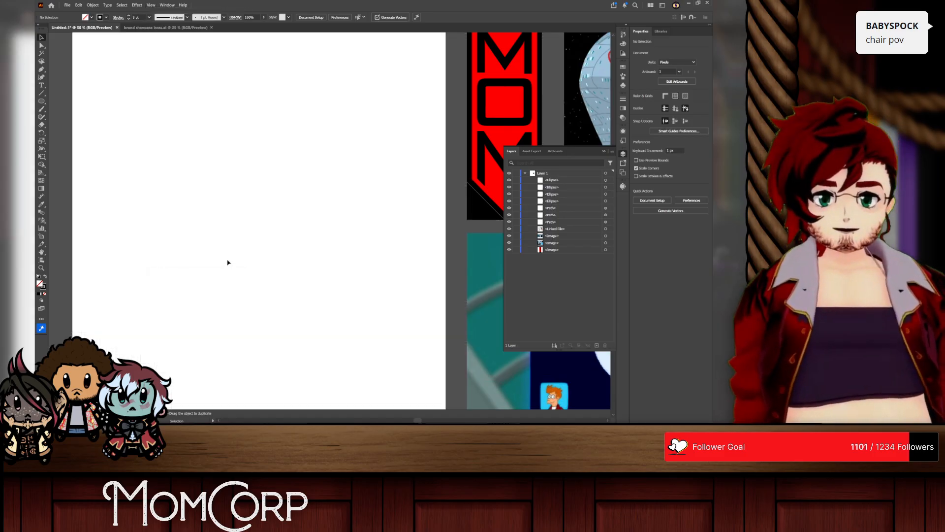
Step: Move the white three-stroke m from the pasteboard onto the upper part of the artboard and fill it black
key("ctrl+minus")
key("ctrl+minus")
key("ctrl+minus")
key("ctrl+minus")
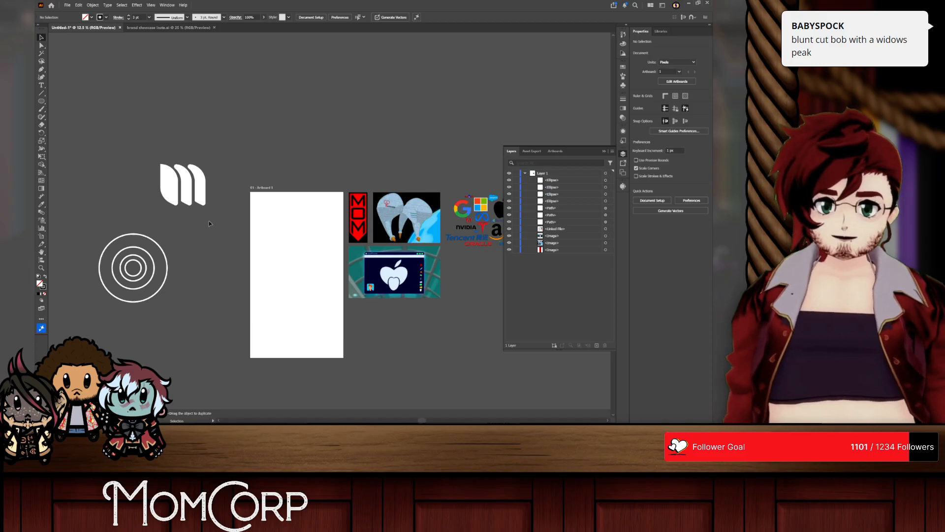
left_click_drag(202, 197, 292, 238)
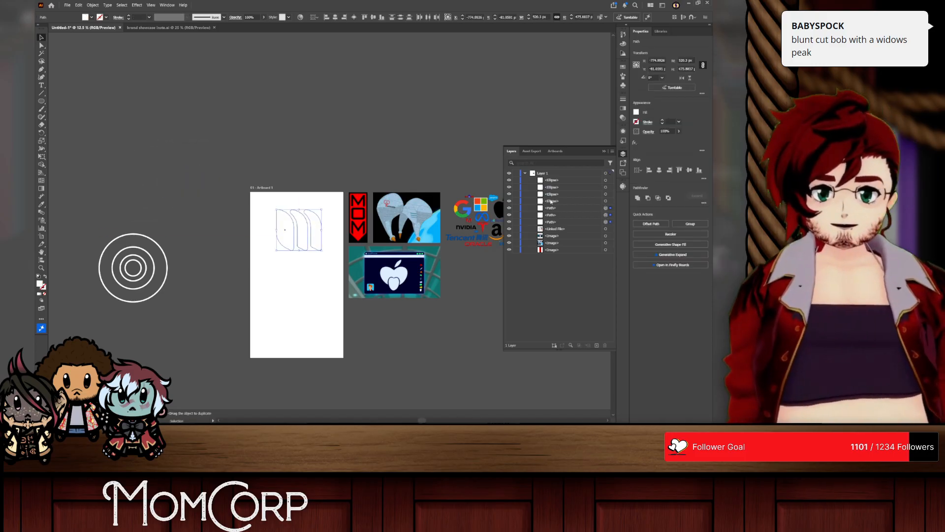
left_click(635, 113)
left_click(564, 143)
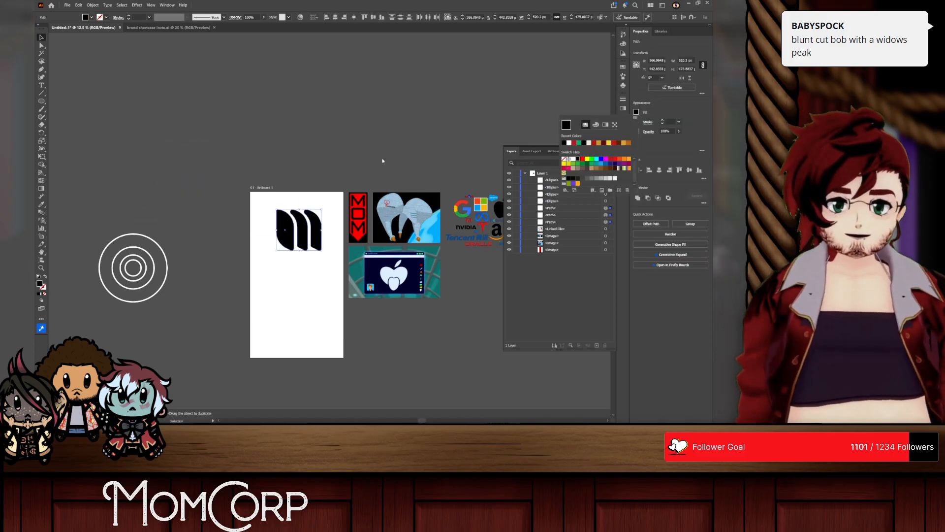
Step: Move the black three-stroke m off the artboard to the space just above it and deselect it
scroll(356, 232, "up", 3)
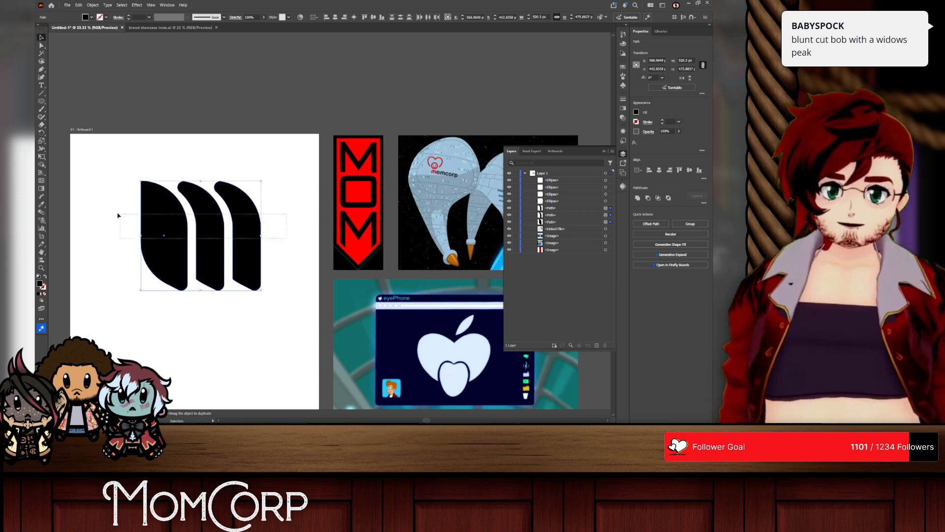
scroll(168, 216, "left", 1)
scroll(217, 222, "down", 1)
left_click_drag(206, 232, 161, 125)
scroll(161, 211, "down", 2)
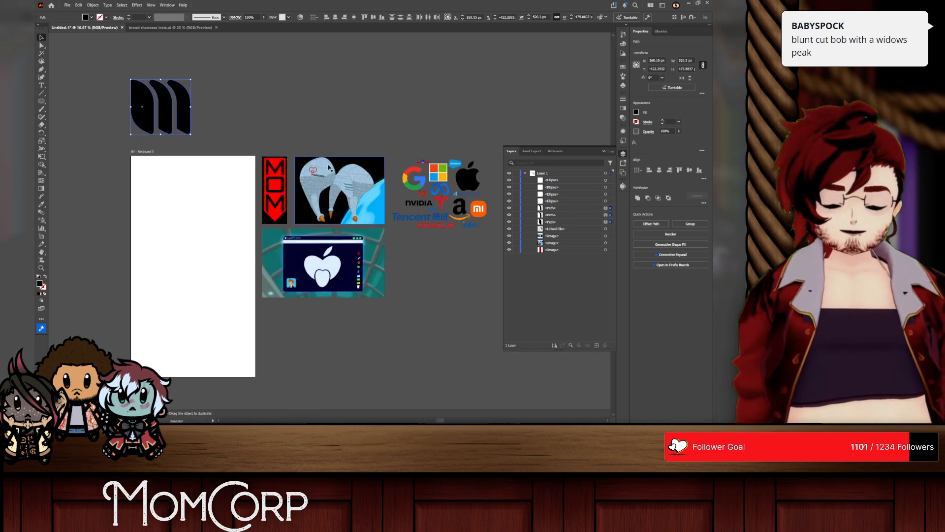
left_click(325, 138)
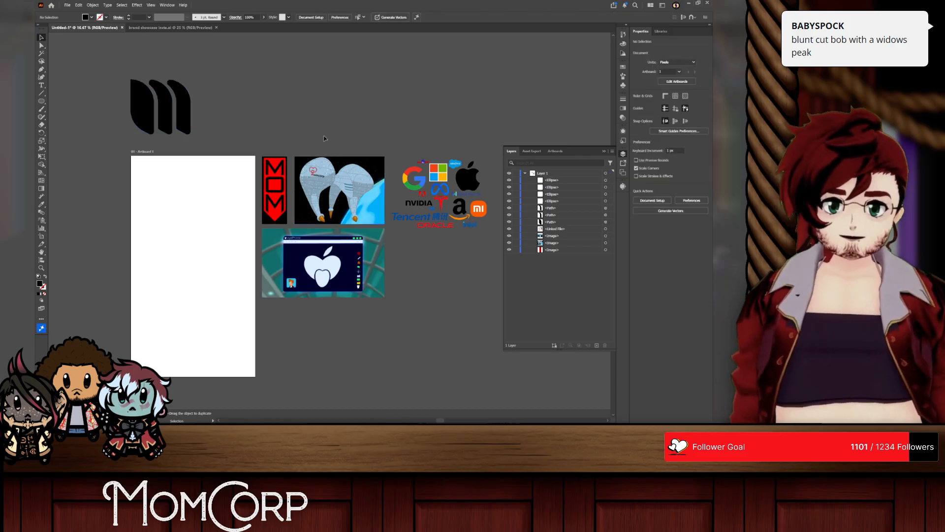
Step: Move the black three-stroke m back onto the artboard and deselect it for a closer look
scroll(93, 265, "up", 1)
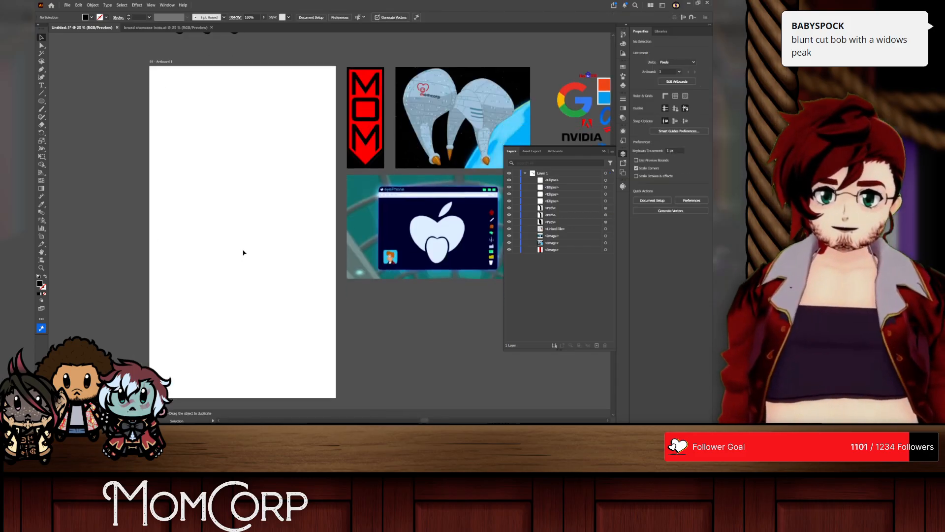
scroll(242, 252, "up", 3)
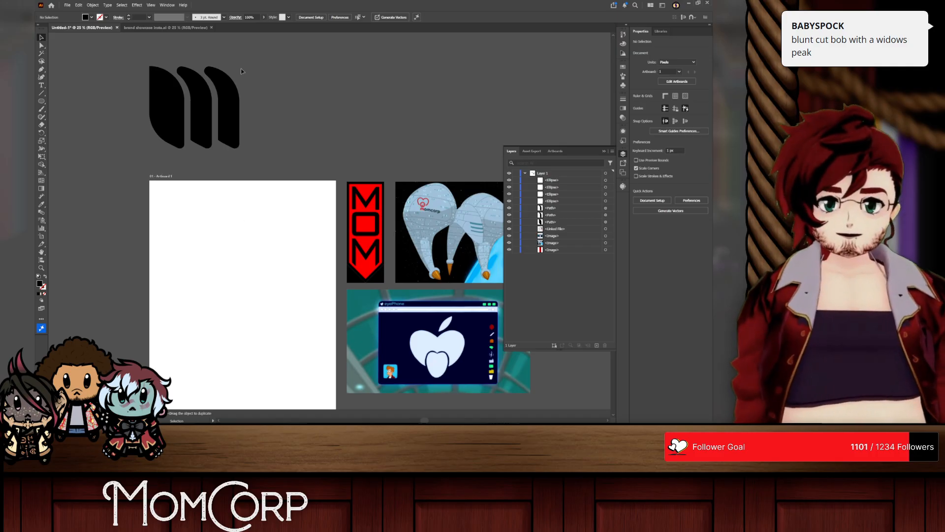
left_click_drag(234, 74, 277, 259)
scroll(244, 251, "up", 1)
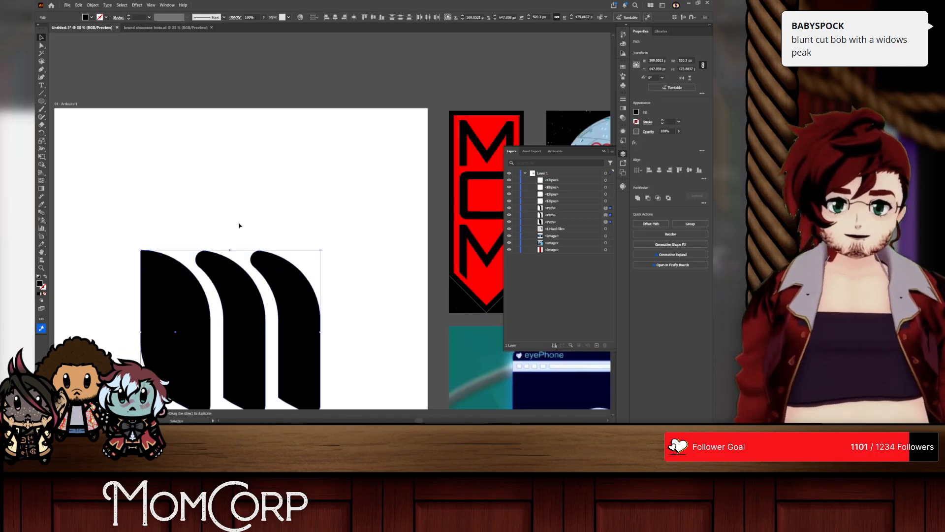
left_click(239, 225)
scroll(238, 227, "down", 4)
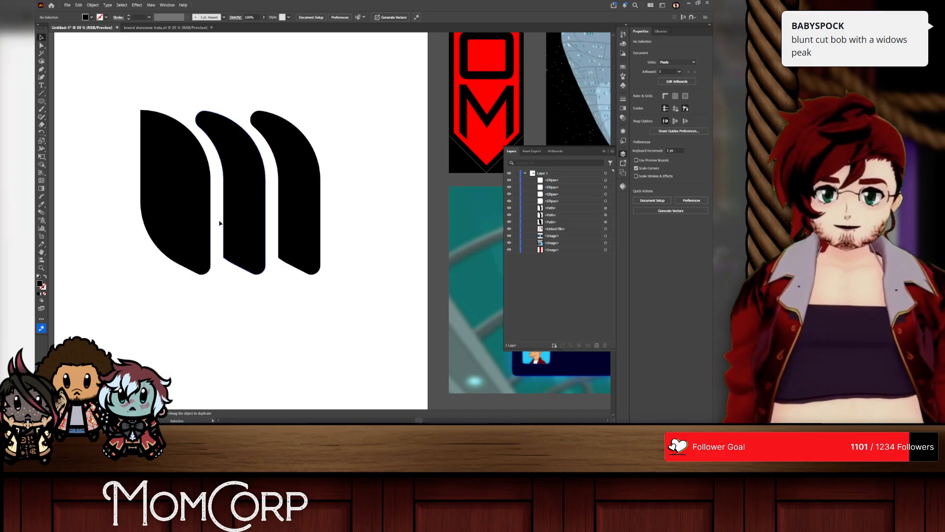
left_click(43, 46)
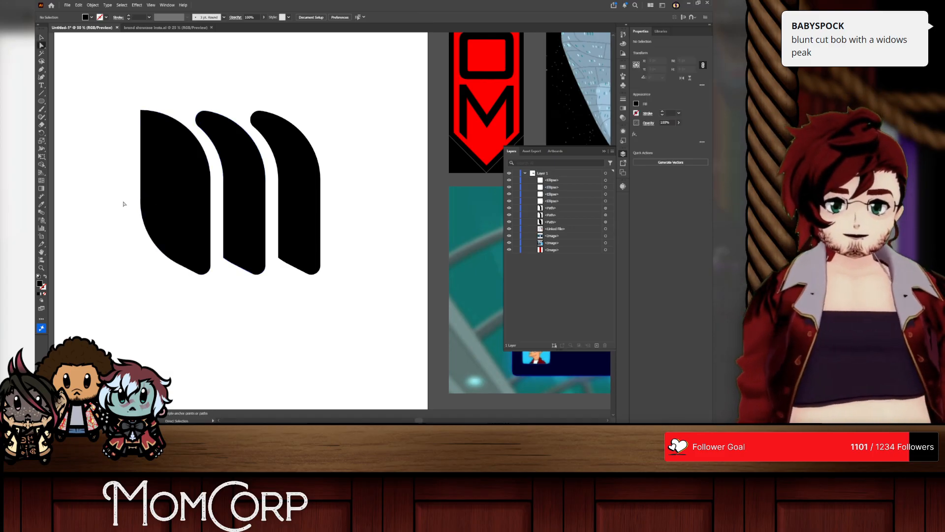
right_click(41, 101)
left_click(55, 101)
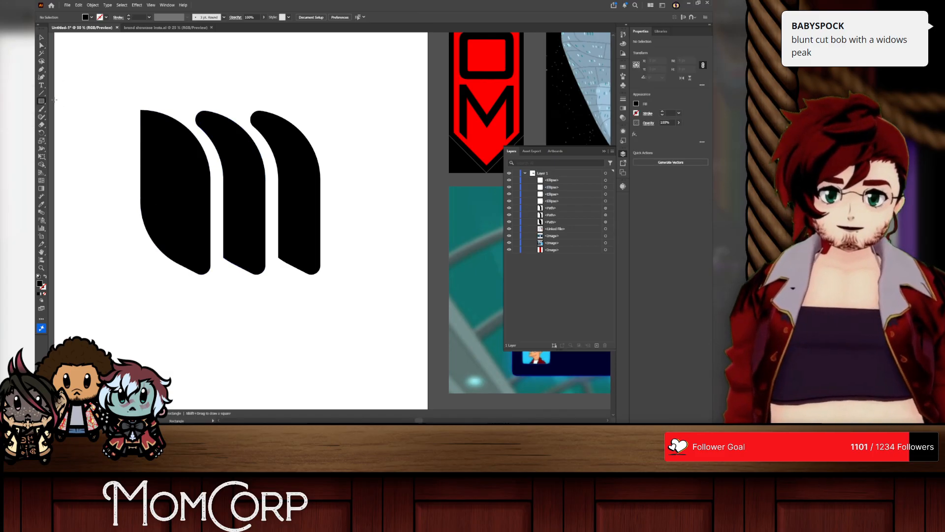
right_click(42, 101)
left_click(56, 101)
left_click(69, 81)
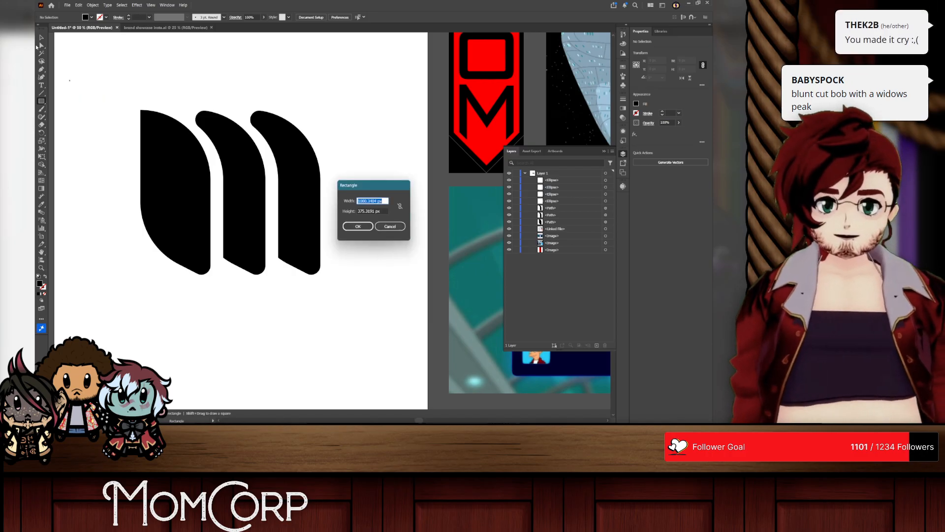
left_click(395, 228)
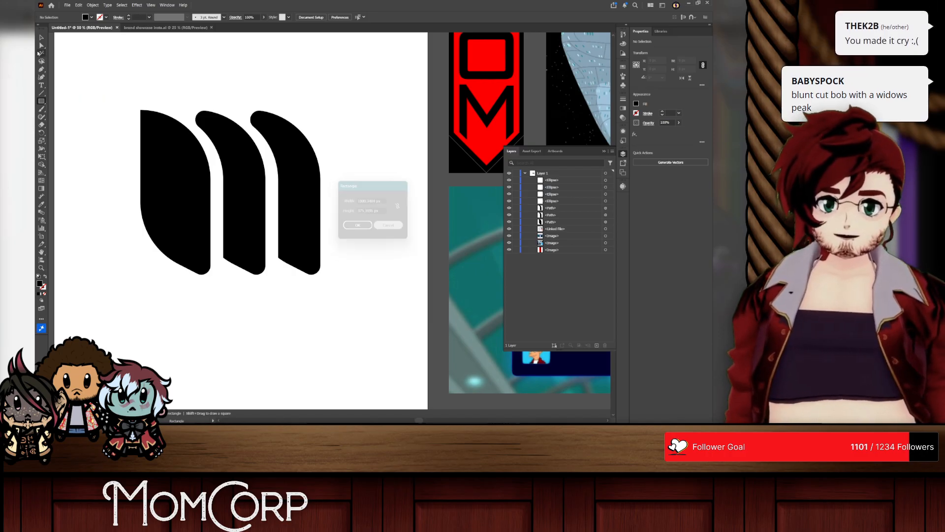
Step: Try to move the first stroke of the m with Direct Selection
left_click(150, 239)
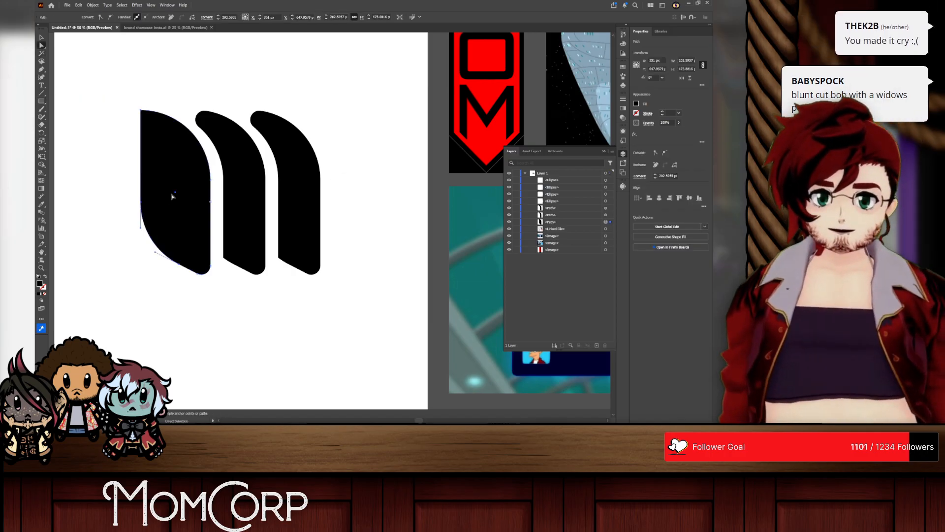
left_click(157, 225)
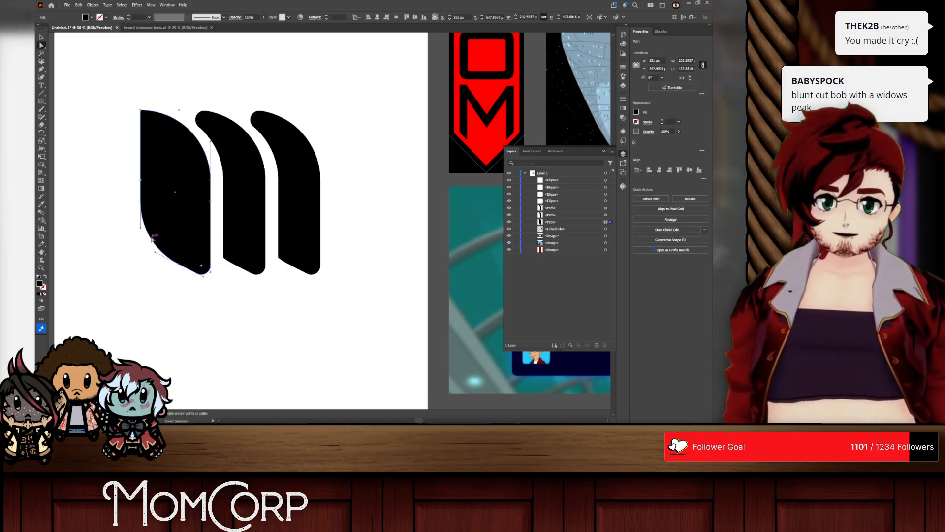
Step: Select all three strokes of the black m, move them straight up above the artboard, and deselect them
left_click(41, 37)
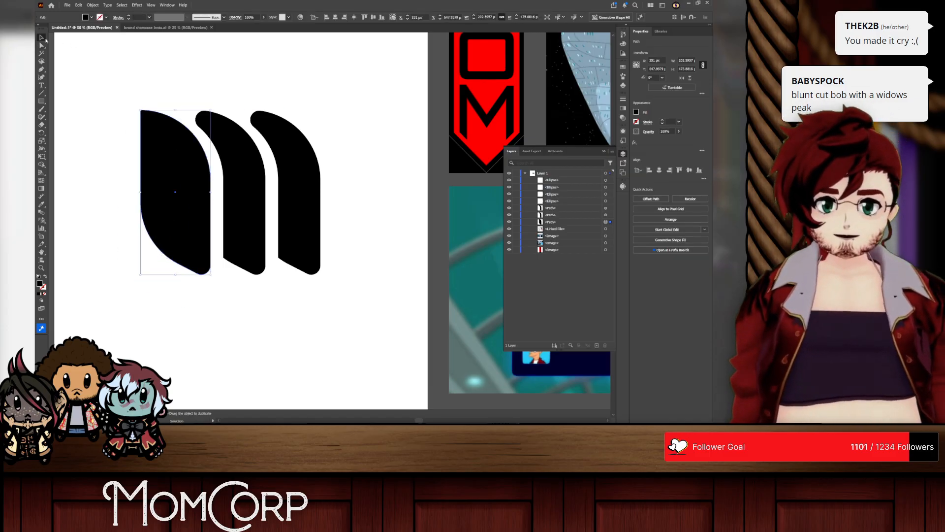
scroll(105, 133, "down", 2)
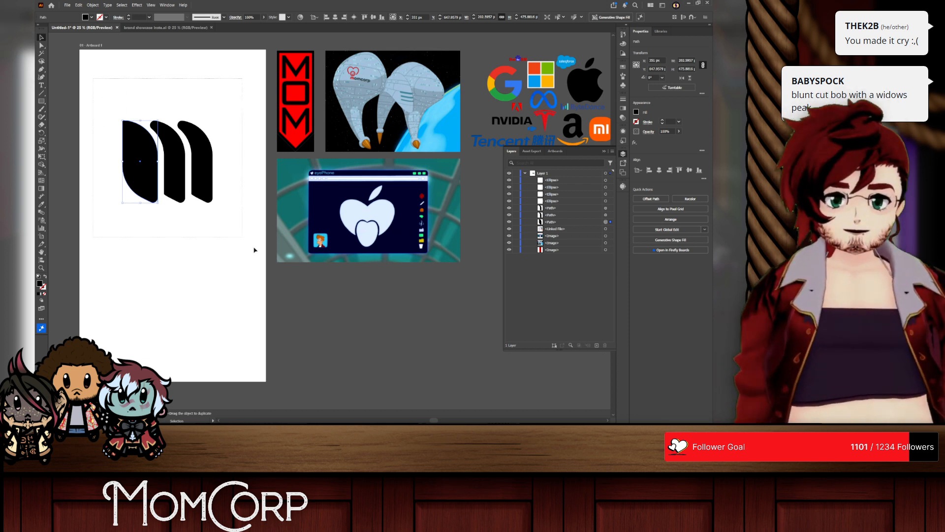
left_click_drag(254, 250, 256, 252)
scroll(221, 237, "up", 3)
left_click_drag(173, 228, 173, 65)
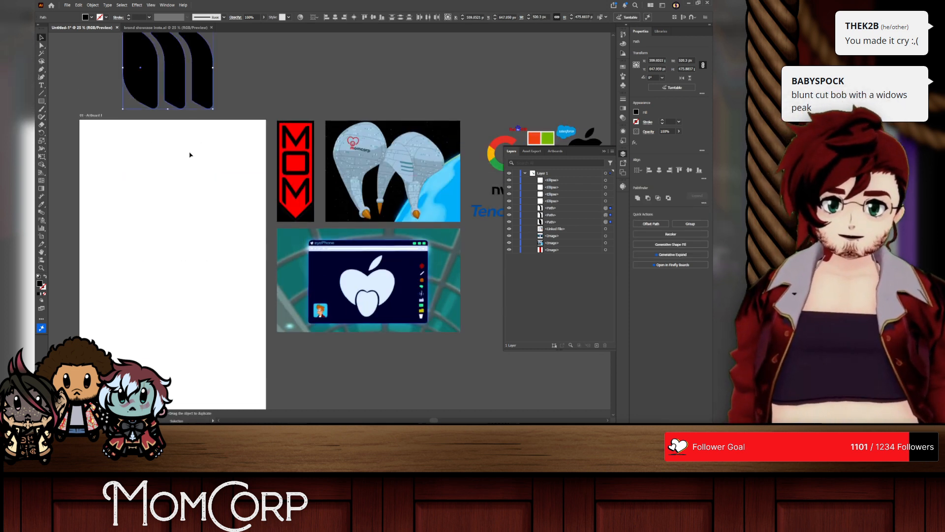
left_click(207, 259)
Step: Draw a black 1080 × 1920 px rectangle covering the whole artboard and lock it
scroll(207, 258, "down", 3)
scroll(207, 257, "left", 7)
scroll(228, 251, "right", 4)
scroll(295, 257, "down", 1)
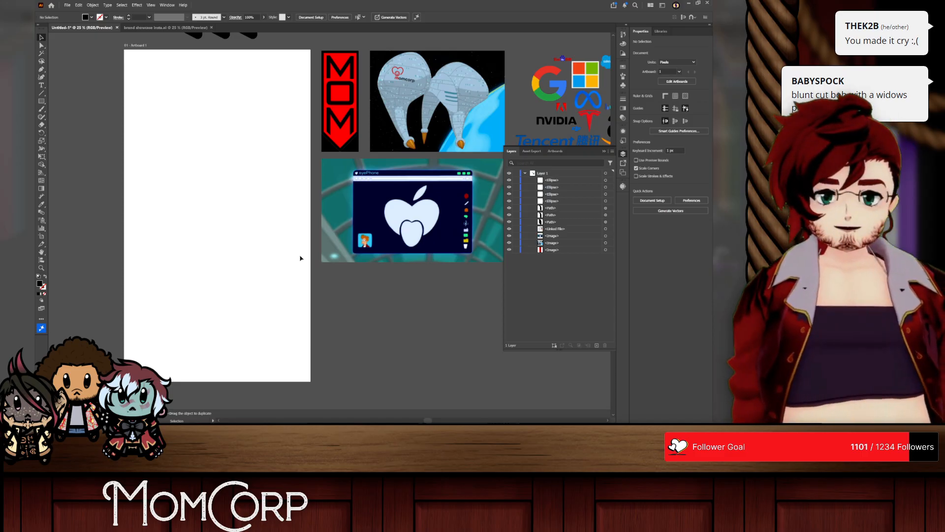
scroll(298, 258, "up", 1)
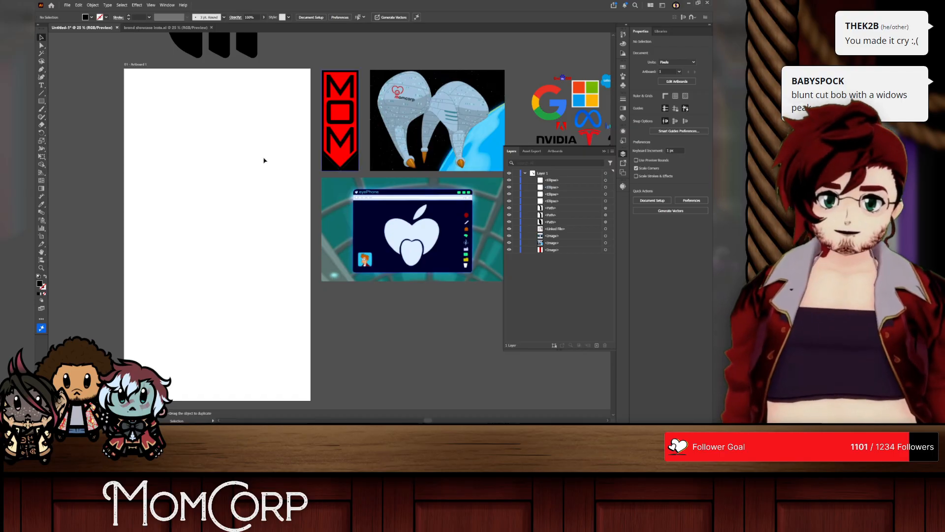
left_click(41, 101)
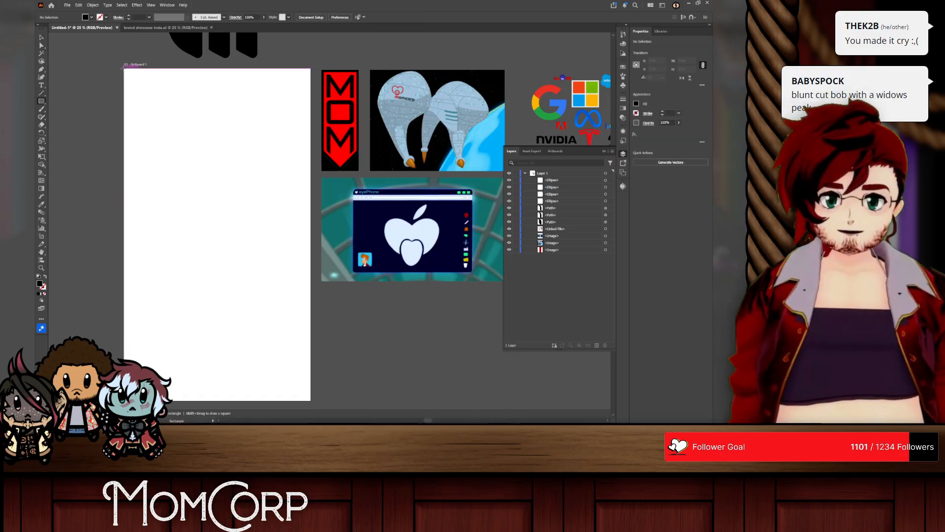
mouse_move(124, 68)
left_mouse_down()
mouse_move(327, 401)
mouse_move(302, 374)
mouse_move(310, 374)
left_mouse_up()
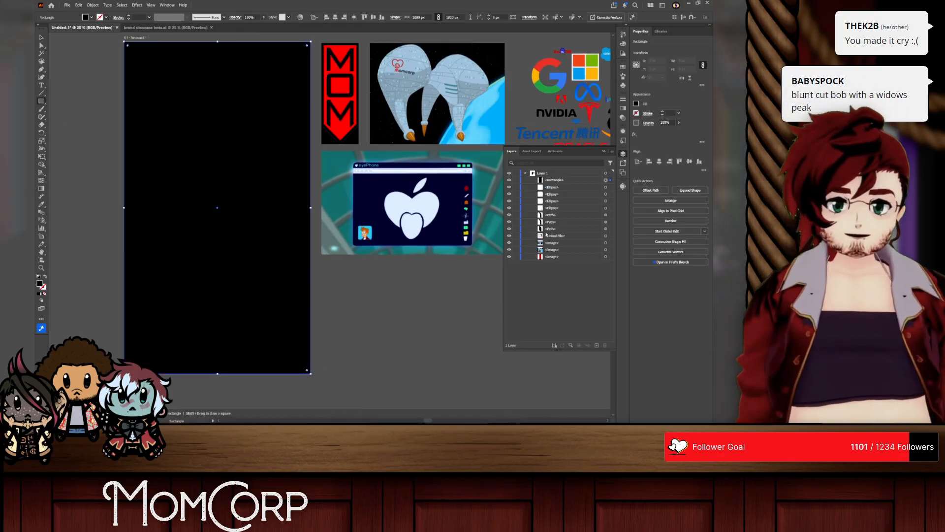
left_click(515, 180)
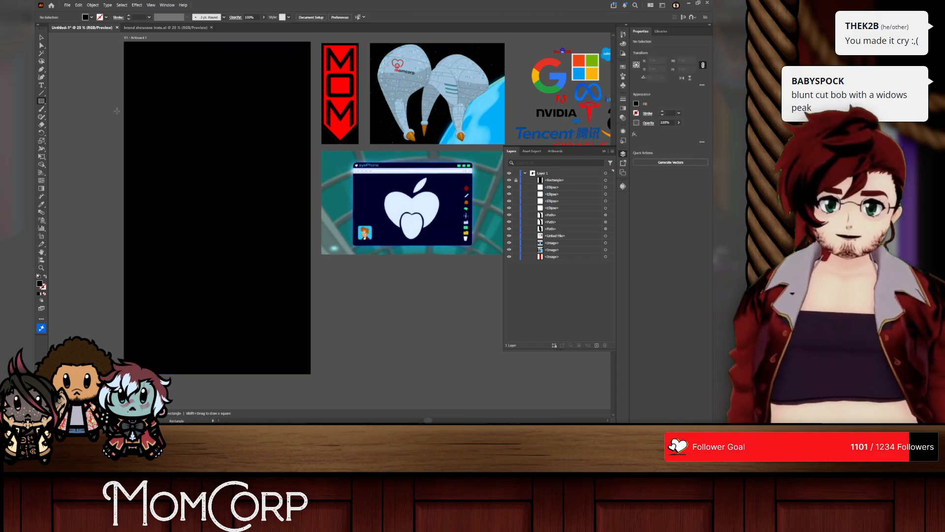
Step: Add the text "MOM" beside the artboard and fill it white
left_click(41, 87)
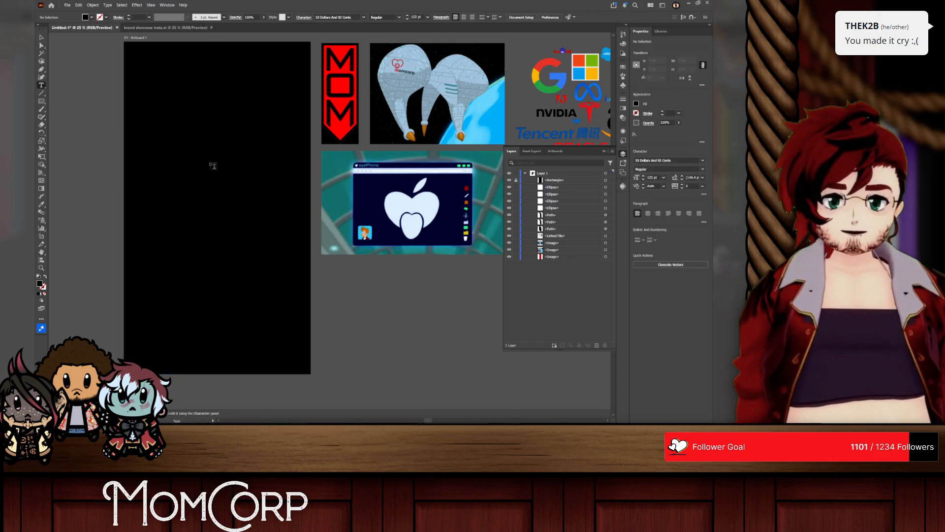
left_click(84, 151)
type("MOM")
key("Escape")
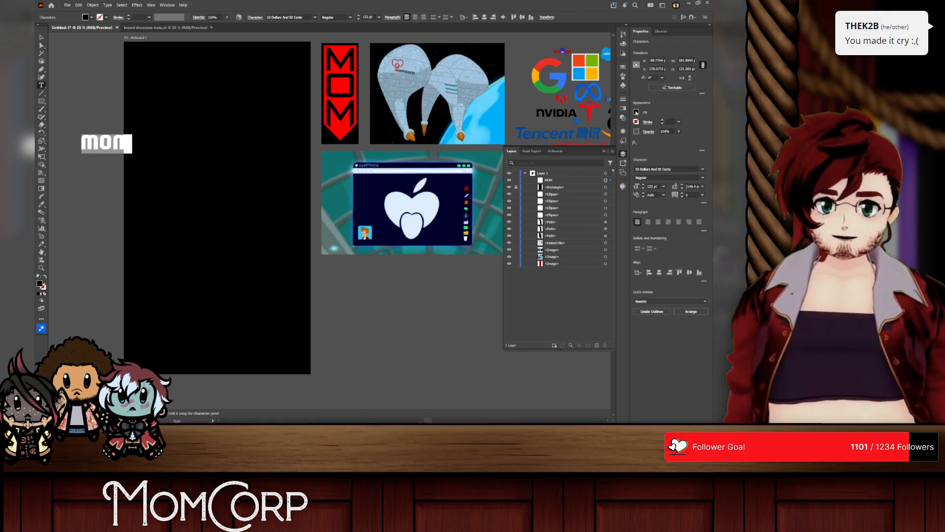
left_click(635, 112)
left_click(573, 160)
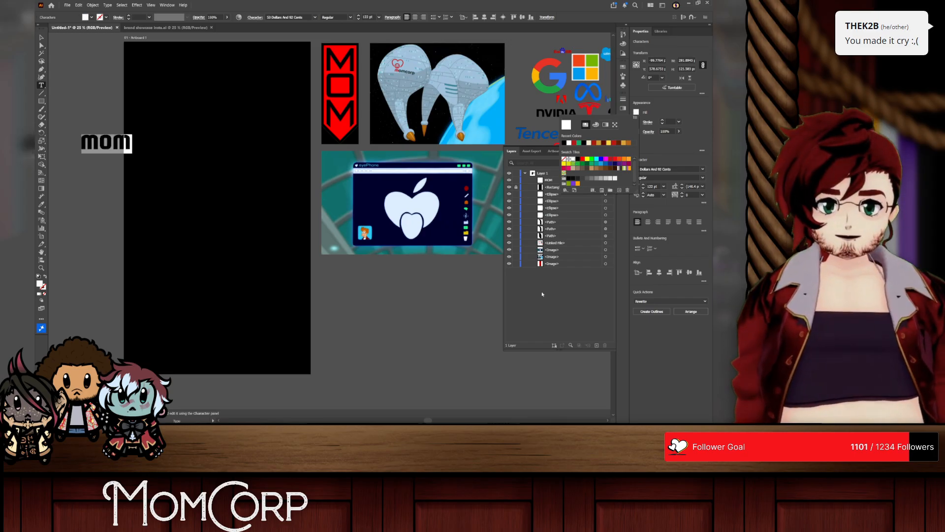
Step: Enlarge the MOM text on the black artboard and convert it into separate, ungrouped letter outlines
left_click(40, 38)
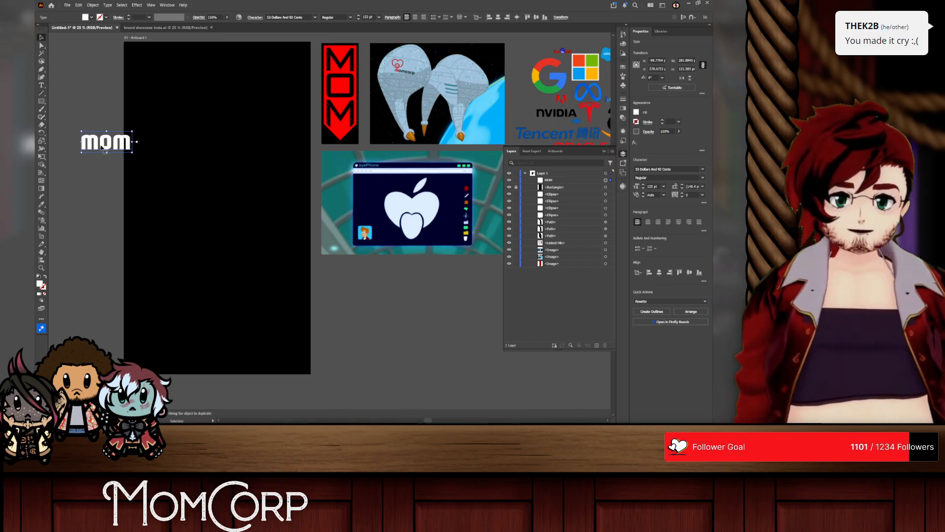
left_click_drag(101, 146, 243, 185)
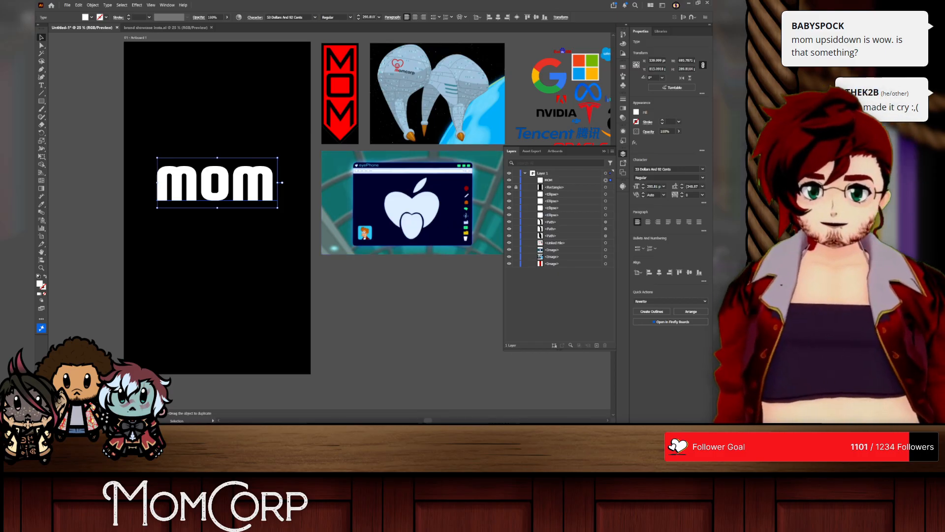
left_click(647, 311)
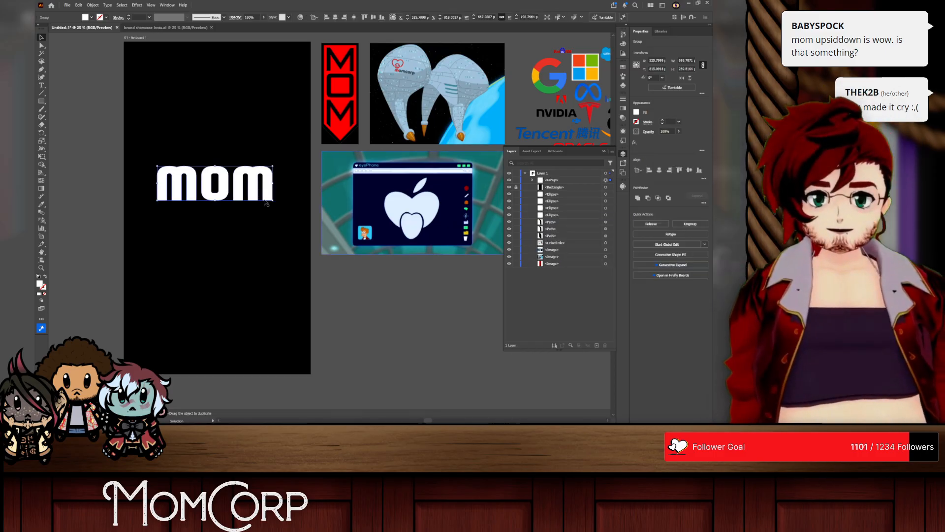
right_click(202, 183)
left_click(231, 274)
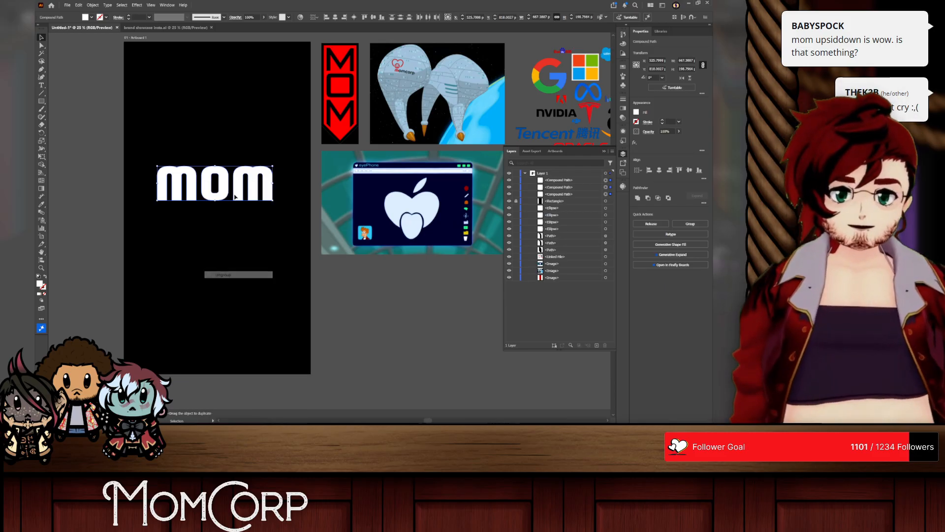
Step: Set the blending mode of the three white letter outlines to Difference
left_click(235, 17)
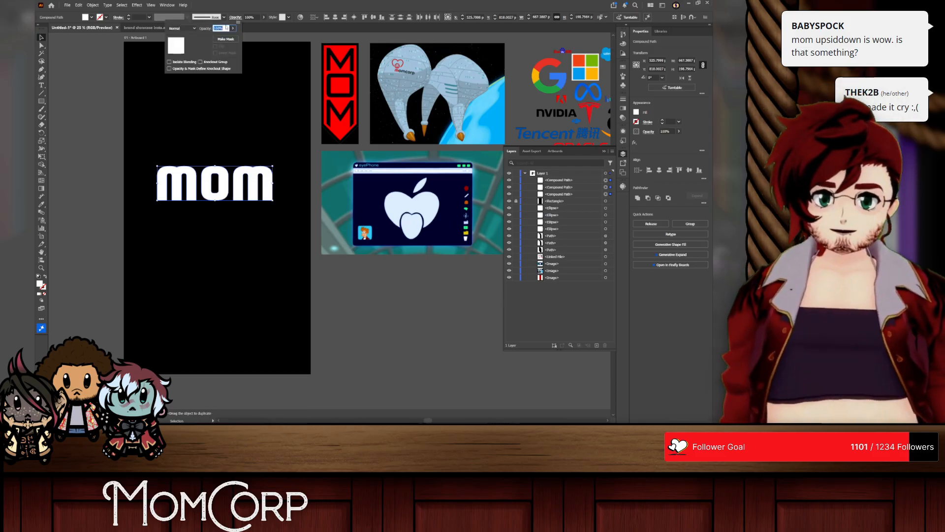
left_click(181, 28)
left_click(190, 114)
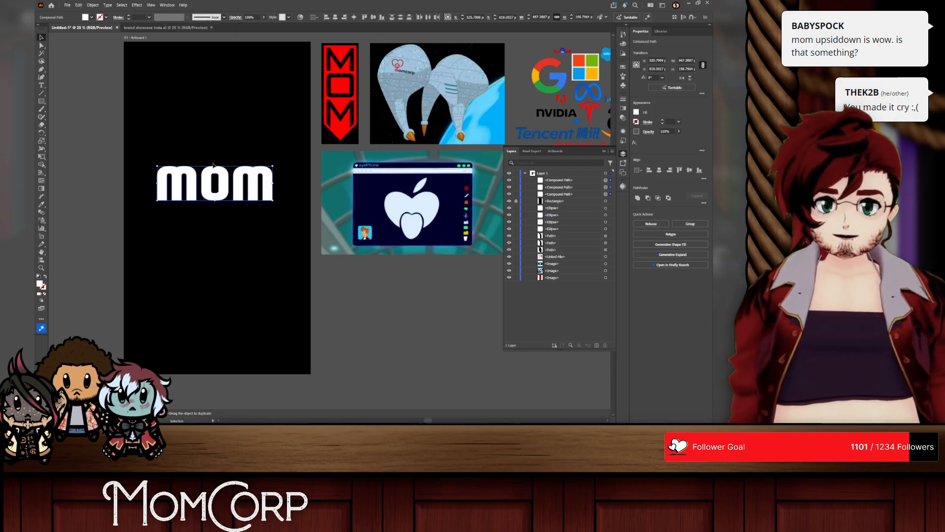
double_click(212, 188)
right_click(206, 135)
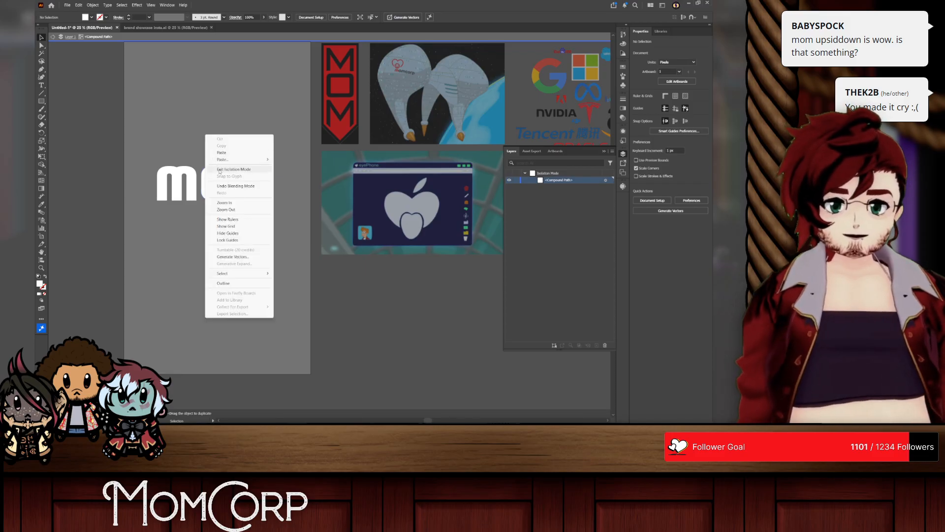
left_click(220, 171)
right_click(211, 172)
key("Escape")
Step: Move the o below the word and slide the second m over the first so their legs overlap
left_click_drag(219, 194, 219, 243)
left_click_drag(251, 182, 204, 179)
scroll(210, 148, "left", 5)
scroll(227, 192, "up", 2)
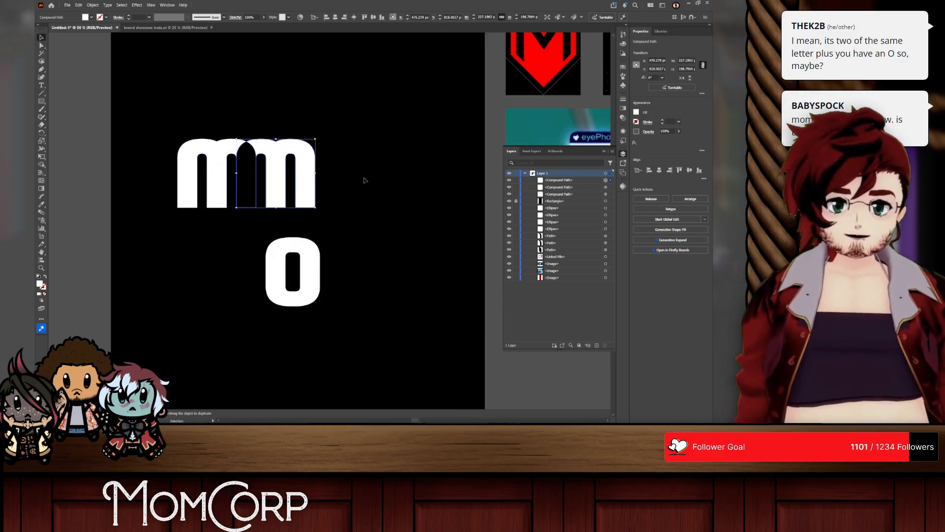
left_click(365, 180)
scroll(212, 182, "up", 2)
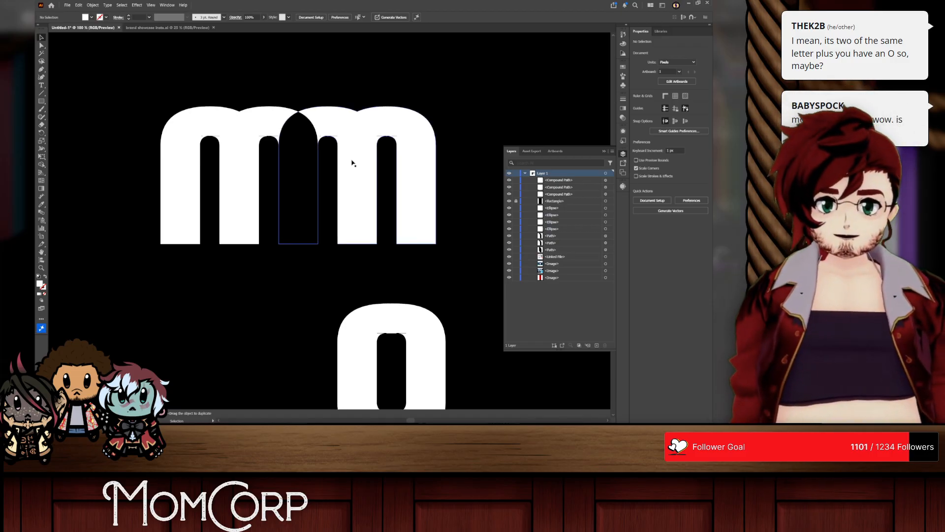
scroll(352, 191, "down", 1)
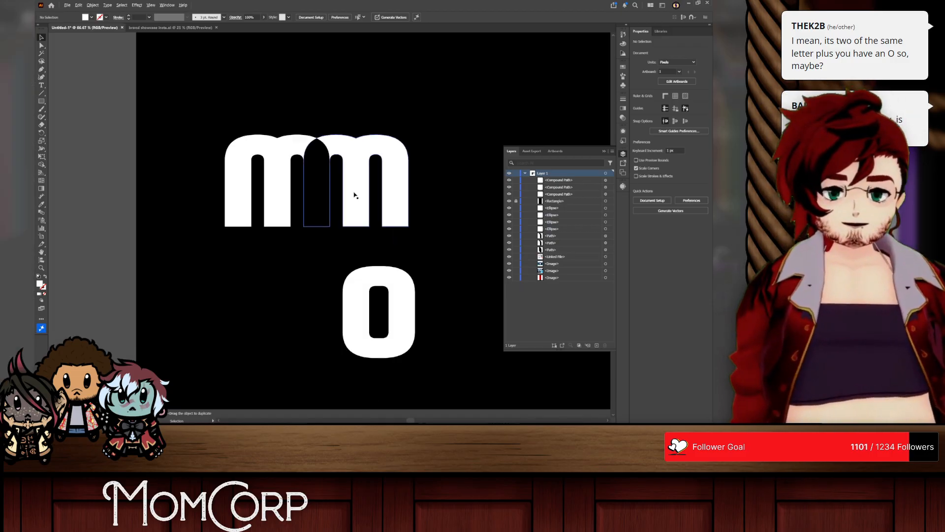
Step: Try placing the o, rotated a quarter turn, over the middle of the overlapping m's
left_click(397, 304)
left_click_drag(418, 266, 353, 212)
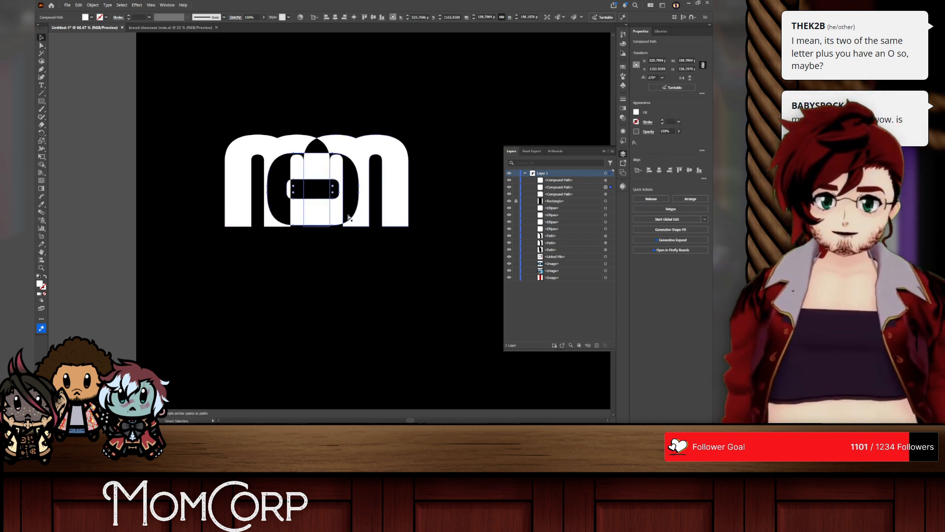
key("ctrl+z")
key("ctrl+z")
Step: Place the upright o in the middle of the overlapping m's and shrink it to fit between their inner legs
left_click_drag(386, 289, 347, 192)
scroll(340, 192, "up", 3)
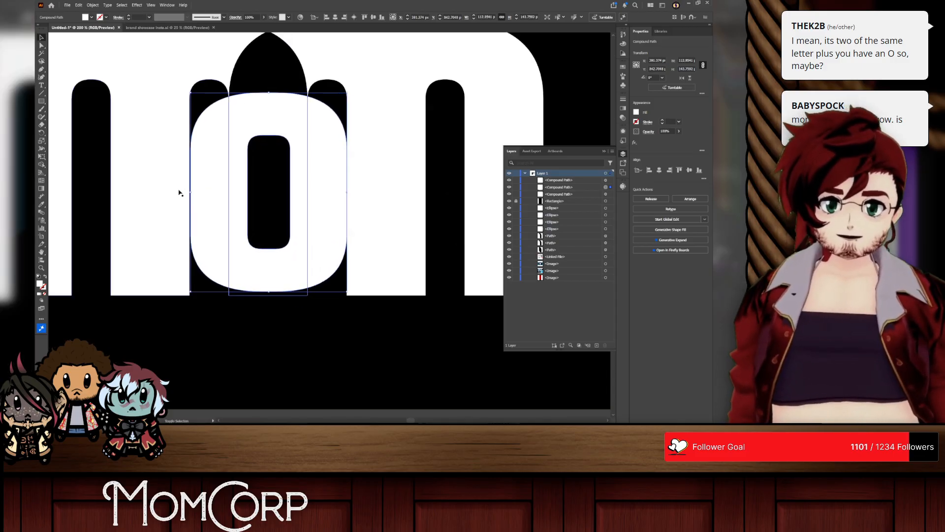
left_click_drag(190, 192, 201, 191)
left_click(341, 338)
scroll(325, 294, "down", 2)
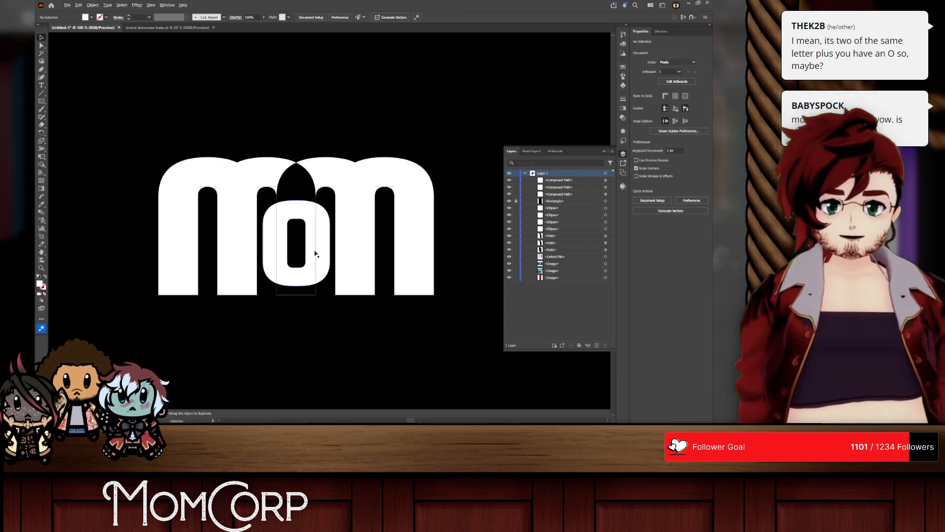
Step: Switch the blending mode of all three overlapping letters to Normal and back to Difference
left_click(315, 251)
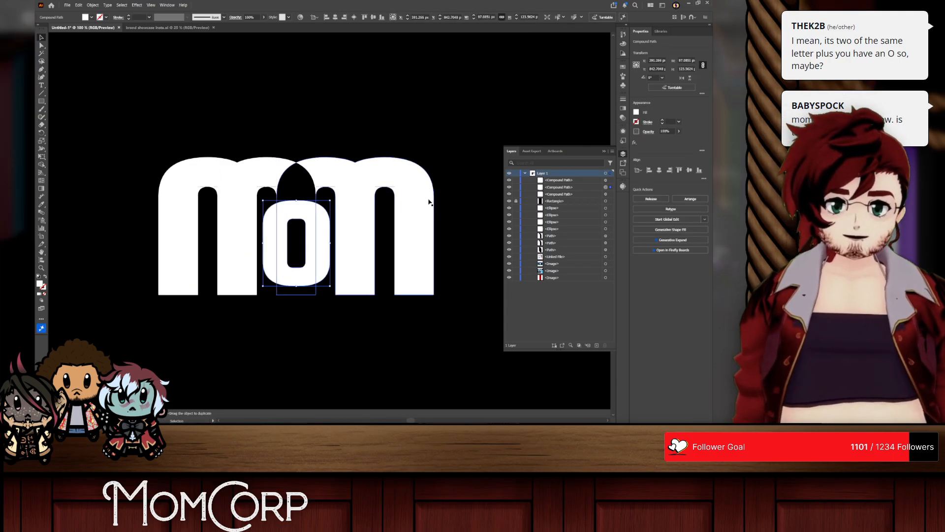
left_click_drag(585, 188, 580, 178)
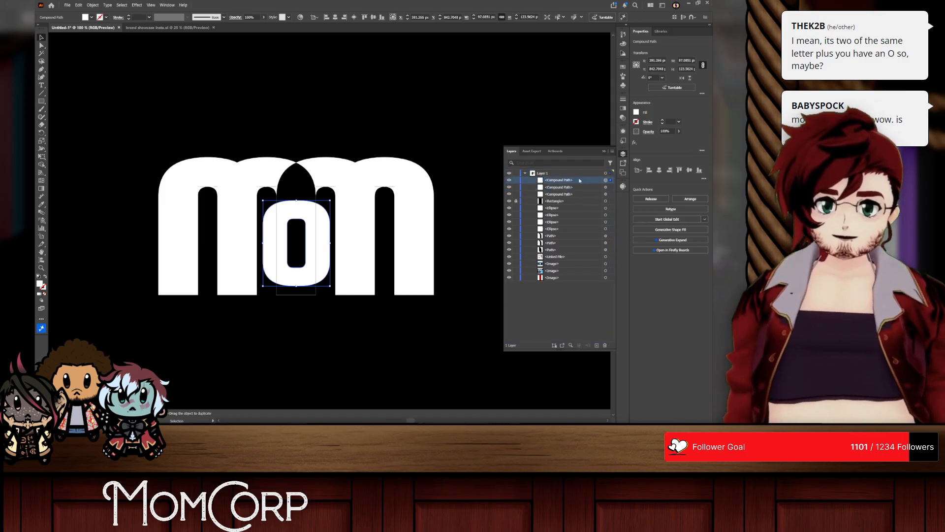
left_click(235, 18)
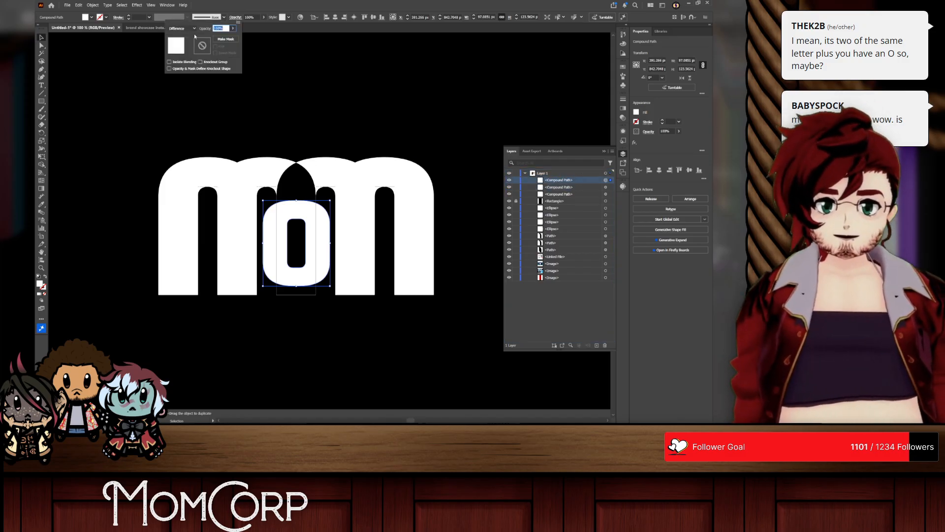
left_click(283, 117)
left_click(337, 177, "shift")
left_click(235, 176, "shift")
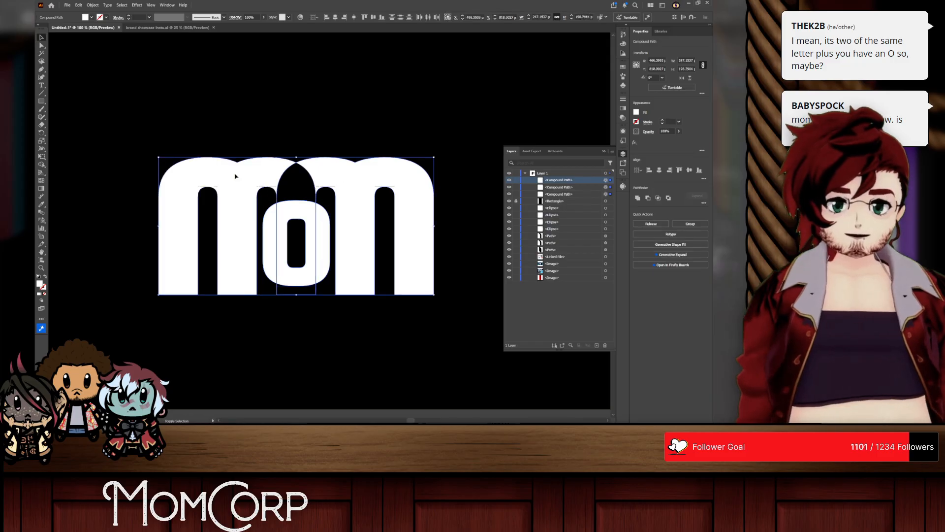
left_click(235, 17)
left_click(190, 28)
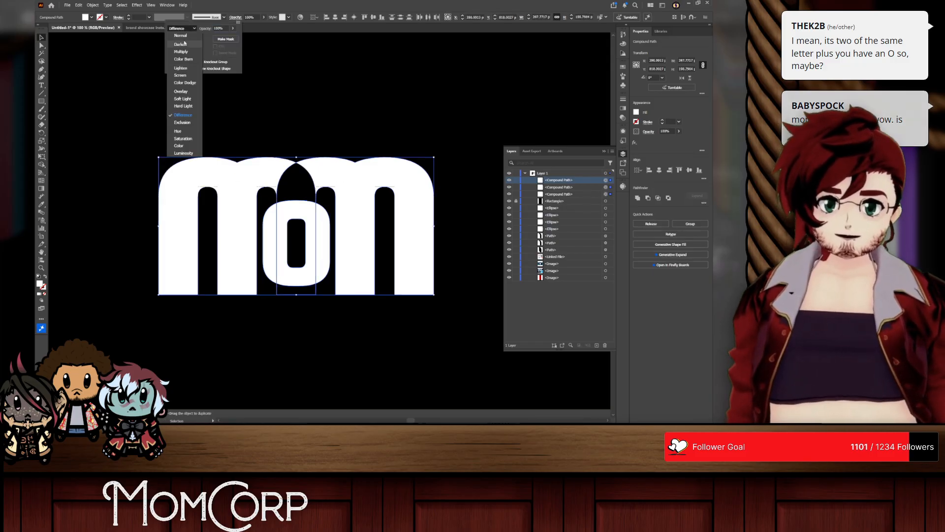
left_click(177, 37)
left_click(190, 29)
left_click(183, 114)
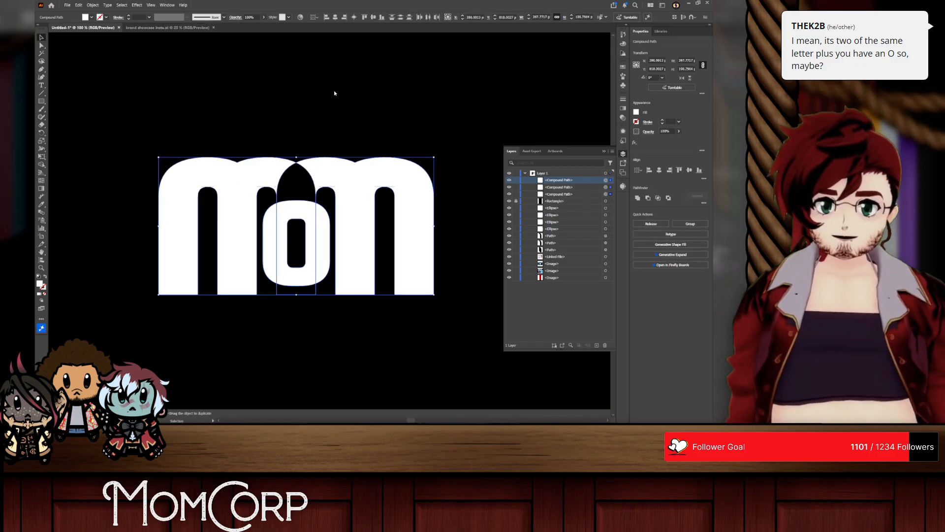
left_click(327, 338)
Step: Undo the o placement and the m overlap back to the evenly spaced MOM letters
left_click(321, 244)
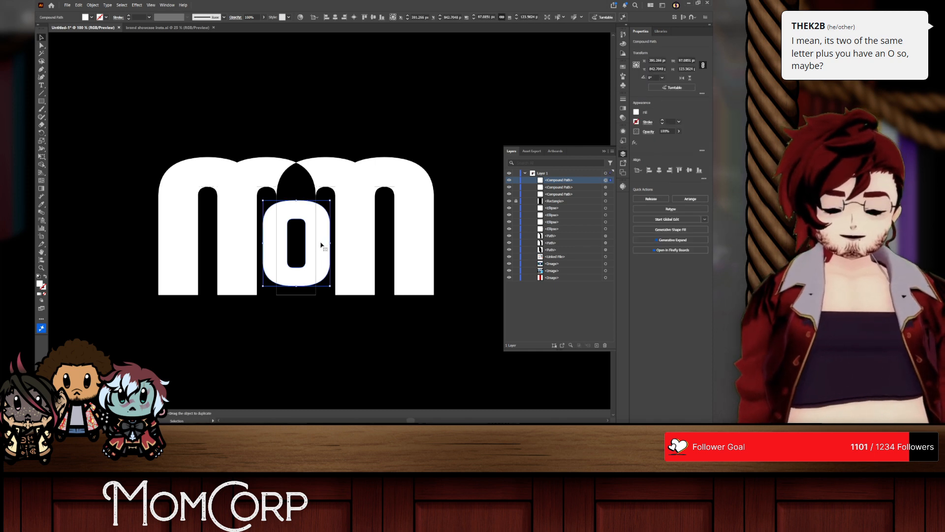
key("ctrl+z")
key("ctrl+z")
key("ctrl+z")
key("ctrl+z")
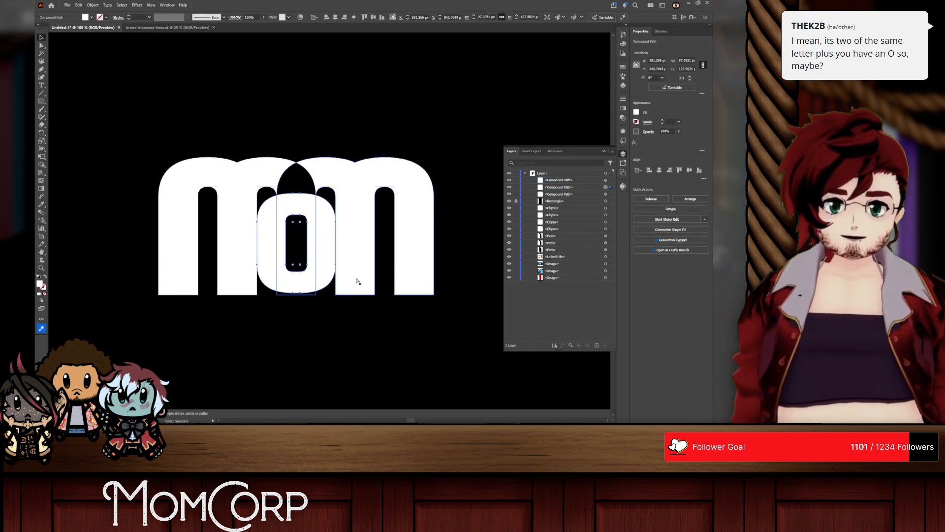
key("ctrl+z")
key("ctrl+z")
key("ctrl+z")
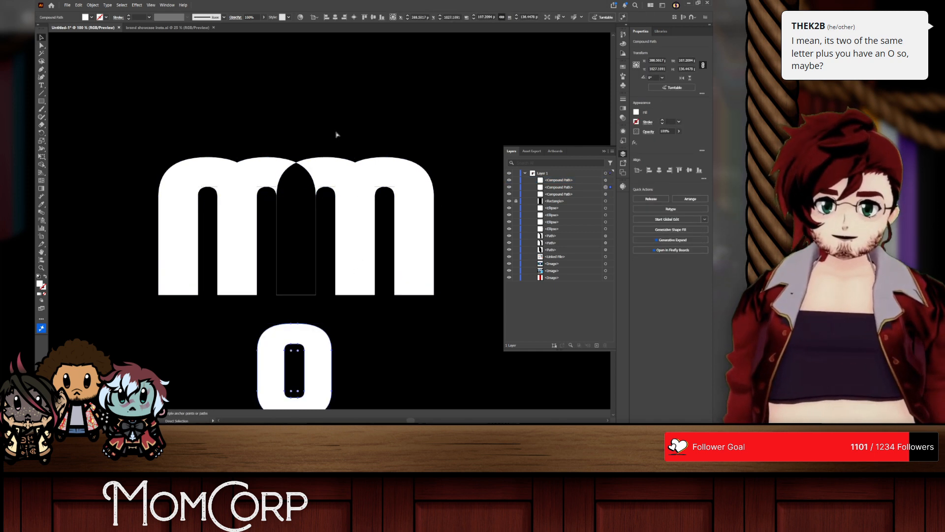
key("ctrl+z")
key("ctrl+z")
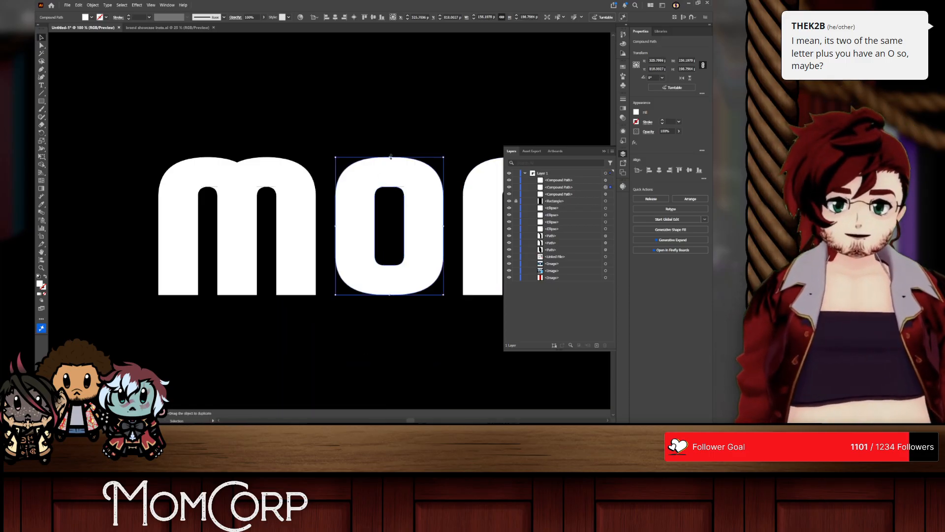
key("ctrl+z")
key("ctrl+z")
Step: Enlarge the o beyond the height of the m's and overlap it with both m's
left_click_drag(414, 161, 394, 171)
left_click_drag(483, 214, 414, 213)
left_click(260, 183, "shift")
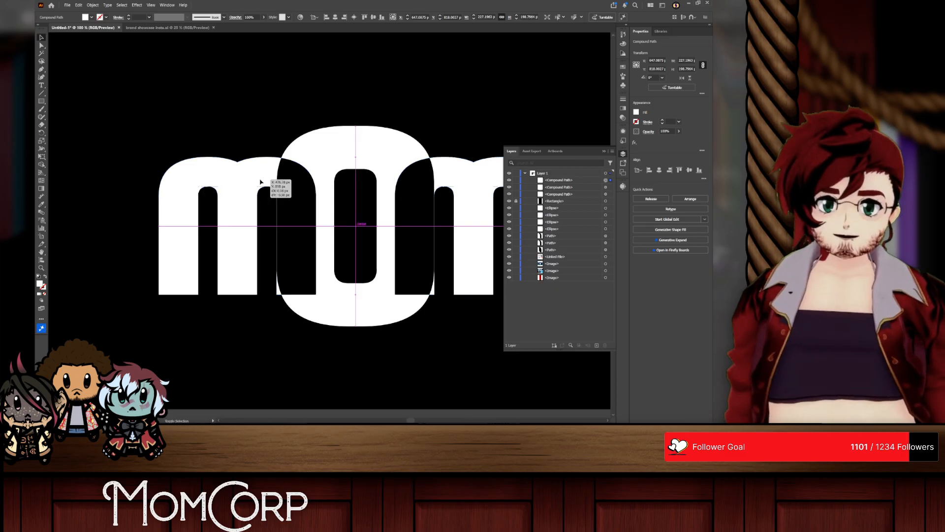
left_click(301, 129)
scroll(441, 253, "right", 1)
Step: Undo the letter overlap, the outline conversion and the enlargement back to the small live MOM text
key("ctrl+z")
key("ctrl+z")
key("ctrl+z")
key("ctrl+z")
key("ctrl+z")
key("ctrl+z")
key("ctrl+z")
key("ctrl+z")
key("ctrl+z")
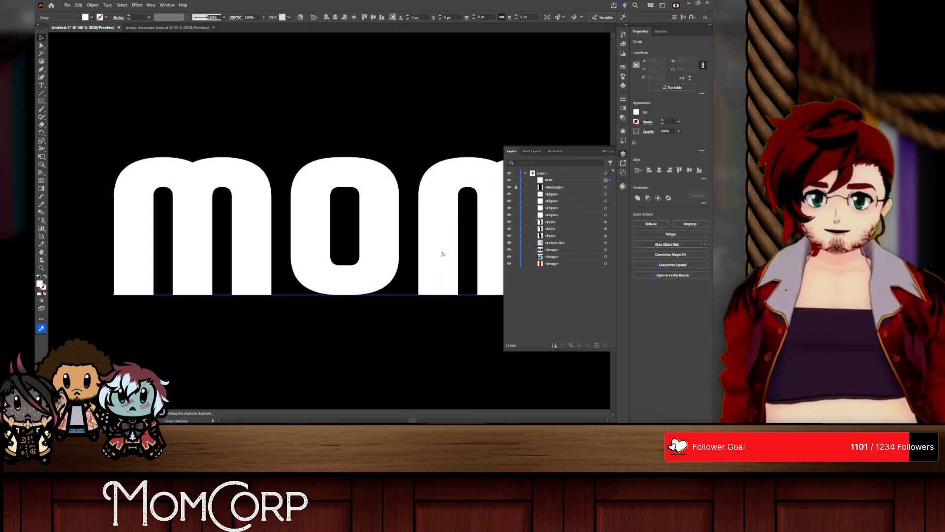
scroll(442, 253, "down", 3)
scroll(442, 253, "down", 3)
scroll(442, 253, "right", 2)
key("ctrl+z")
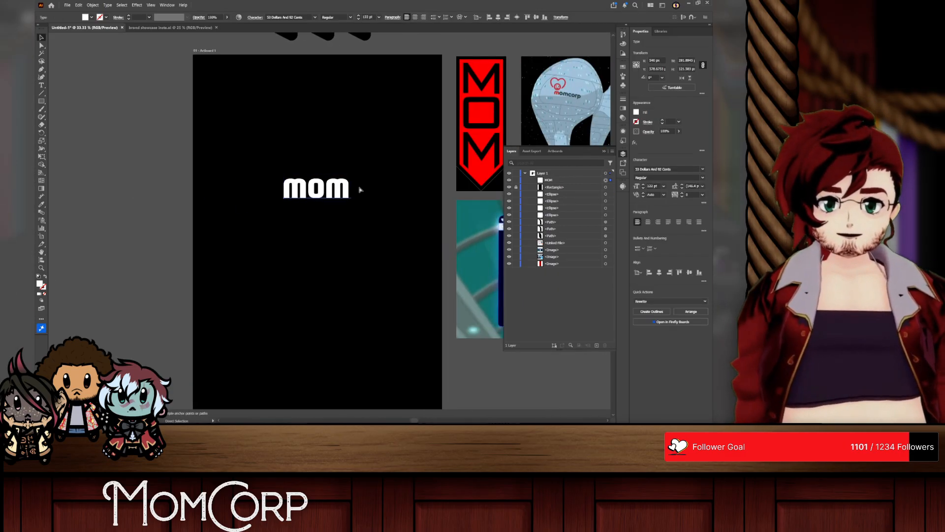
Step: Move the MOM text to the empty canvas beside the artboard and preview the installed fonts on it, mainly those from D to F
left_click_drag(309, 192, 162, 192)
double_click(166, 188)
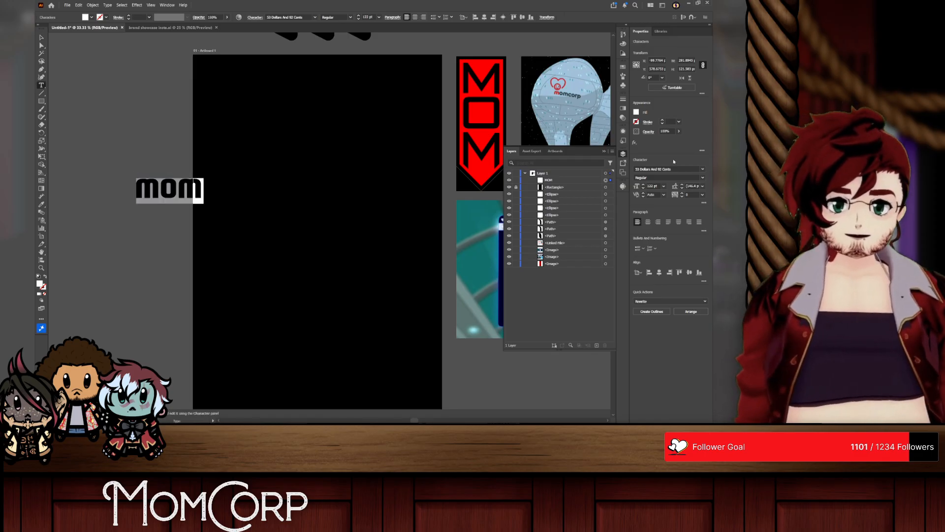
left_click(703, 169)
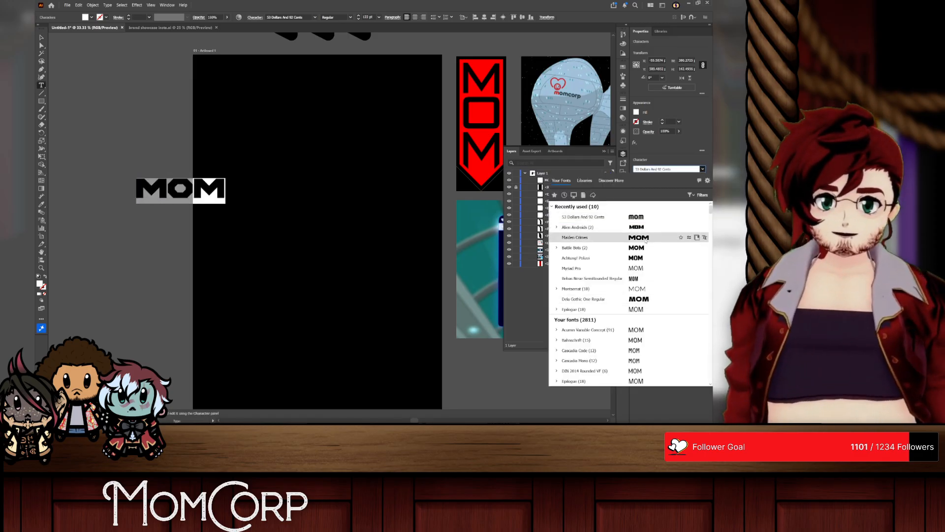
scroll(640, 249, "down", 5)
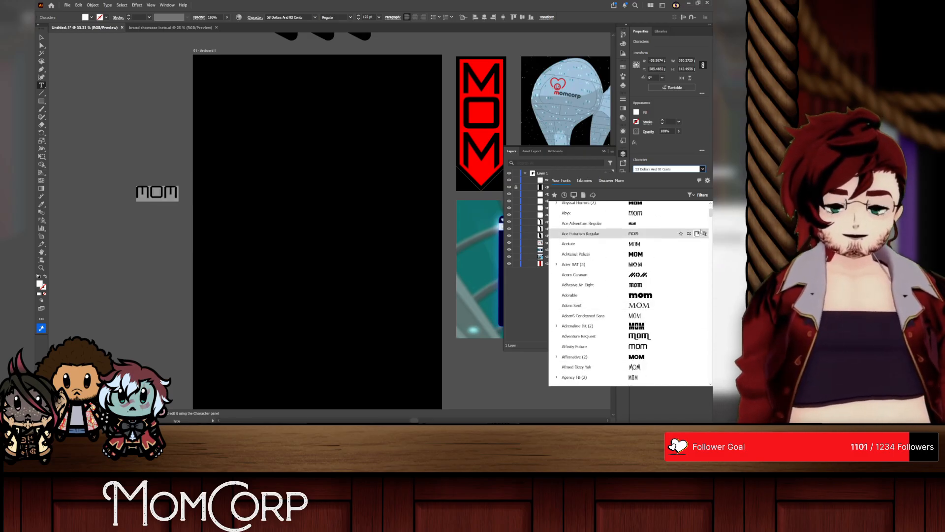
left_click_drag(710, 217, 710, 259)
scroll(639, 231, "down", 3)
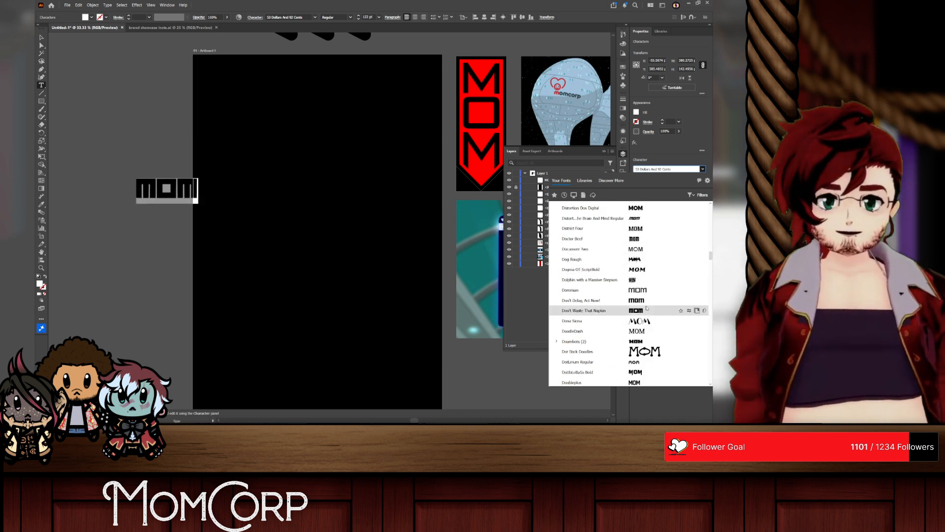
scroll(638, 311, "down", 4)
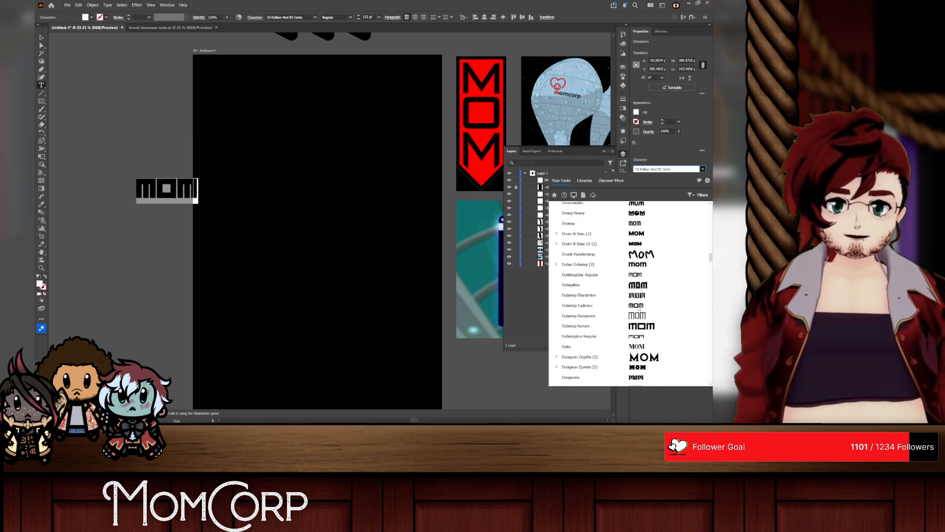
scroll(639, 264, "down", 5)
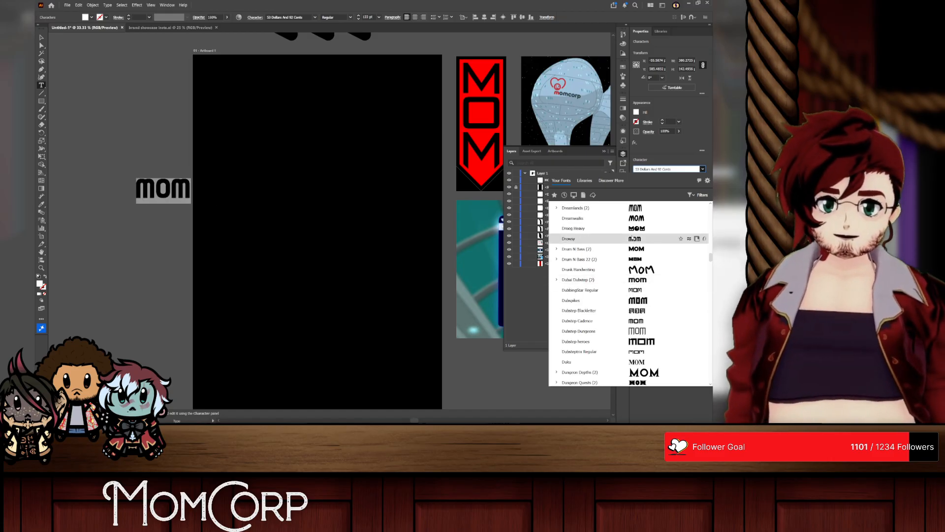
scroll(638, 296, "down", 5)
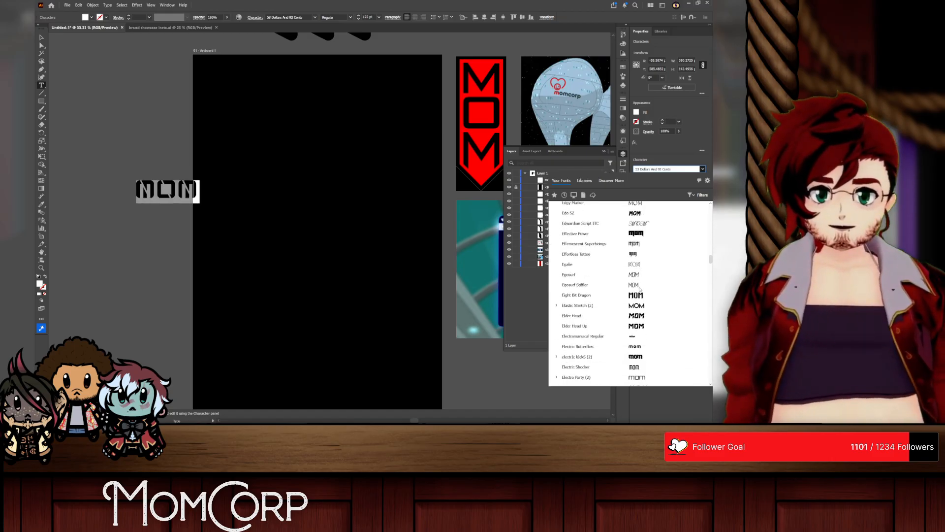
scroll(638, 296, "down", 3)
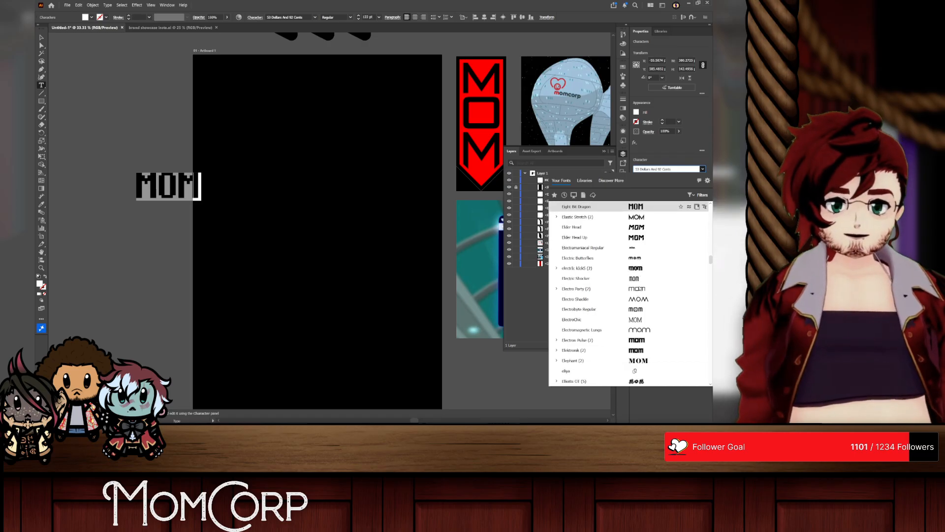
scroll(637, 275, "down", 8)
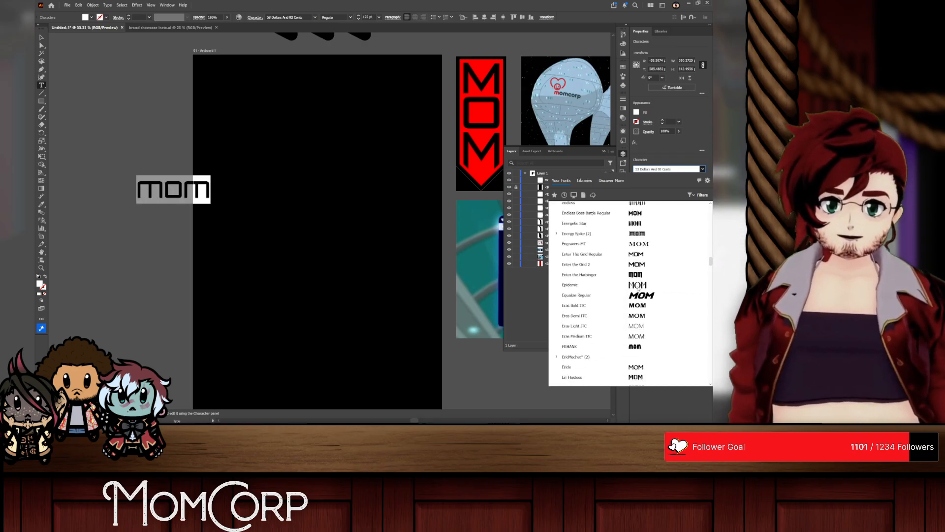
scroll(637, 276, "down", 3)
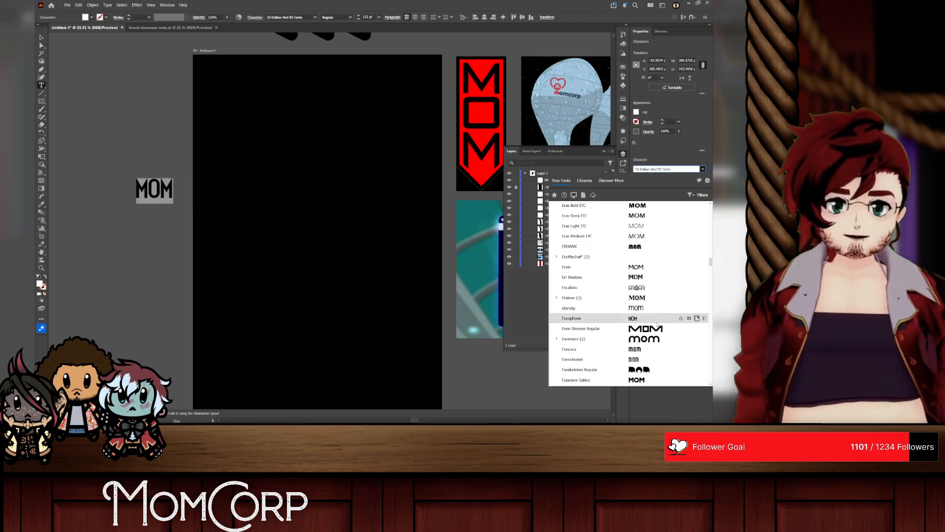
scroll(640, 245, "down", 3)
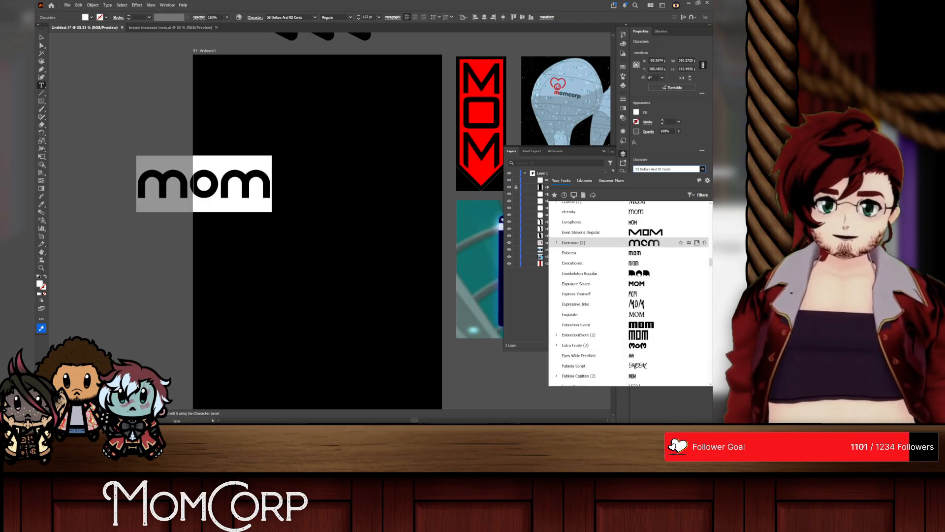
scroll(643, 295, "down", 2)
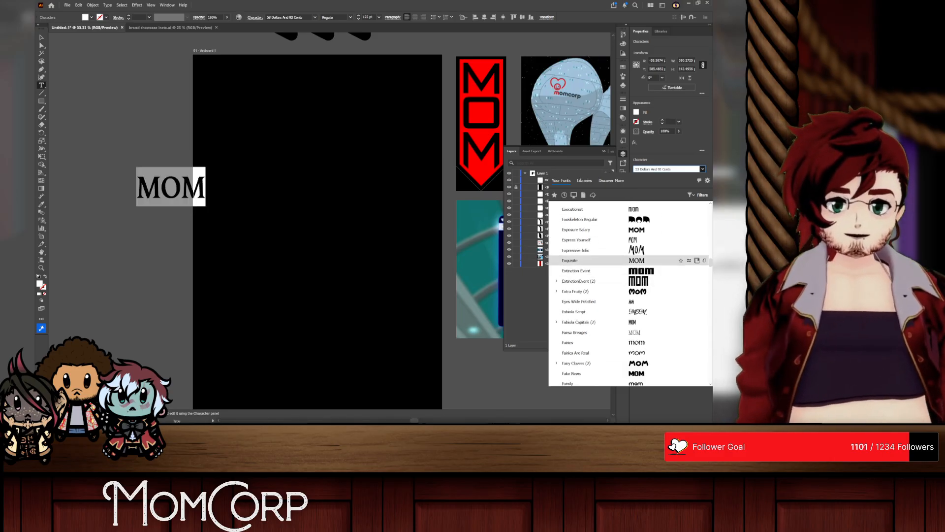
Step: Browse the fonts from F to I and set the MOM text in the Ineptic font
left_click_drag(710, 263, 709, 209)
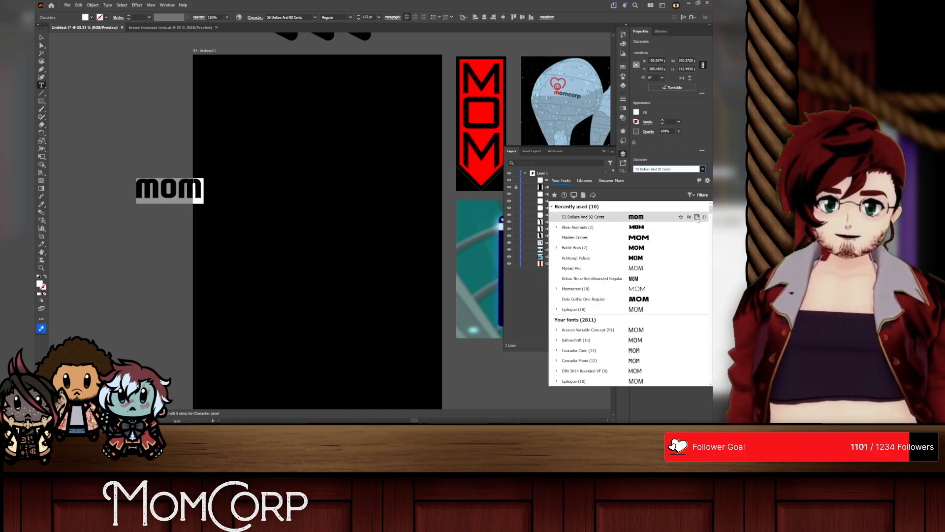
left_click_drag(710, 211, 706, 272)
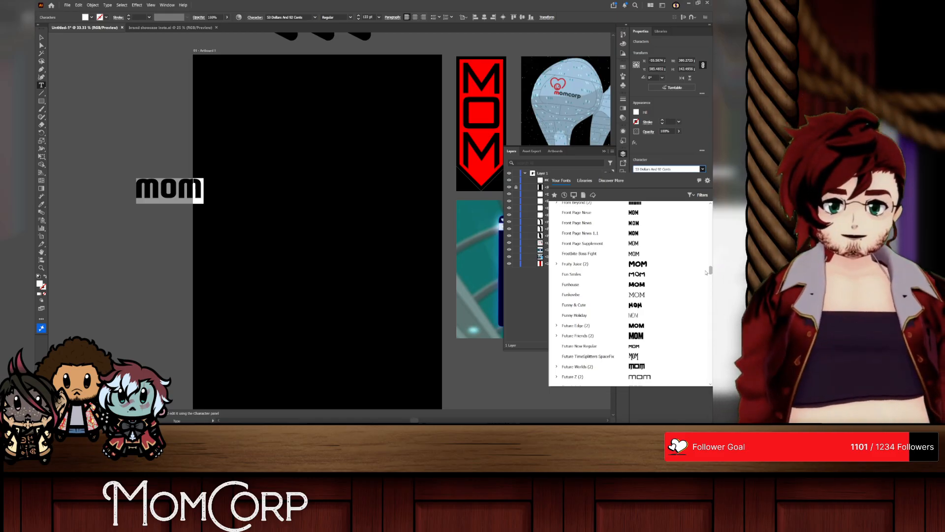
left_click_drag(705, 273, 705, 280)
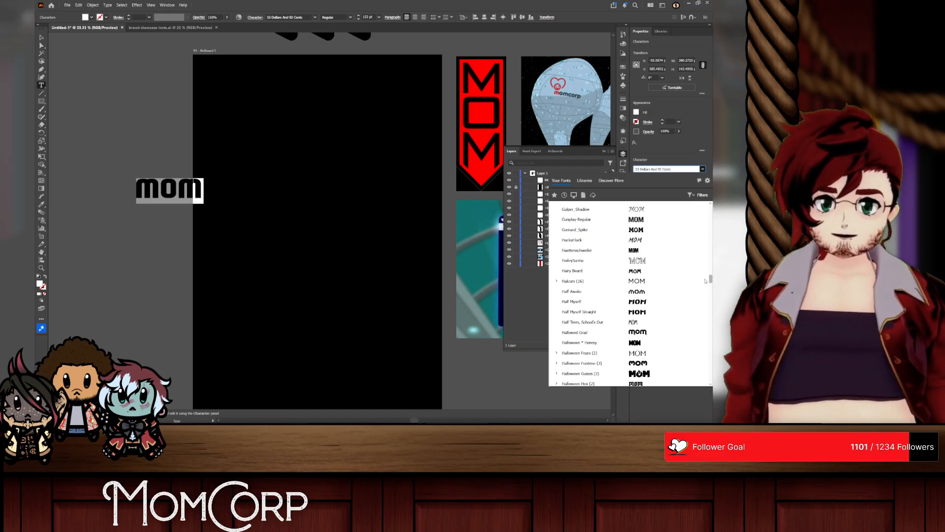
left_click_drag(705, 281, 705, 285)
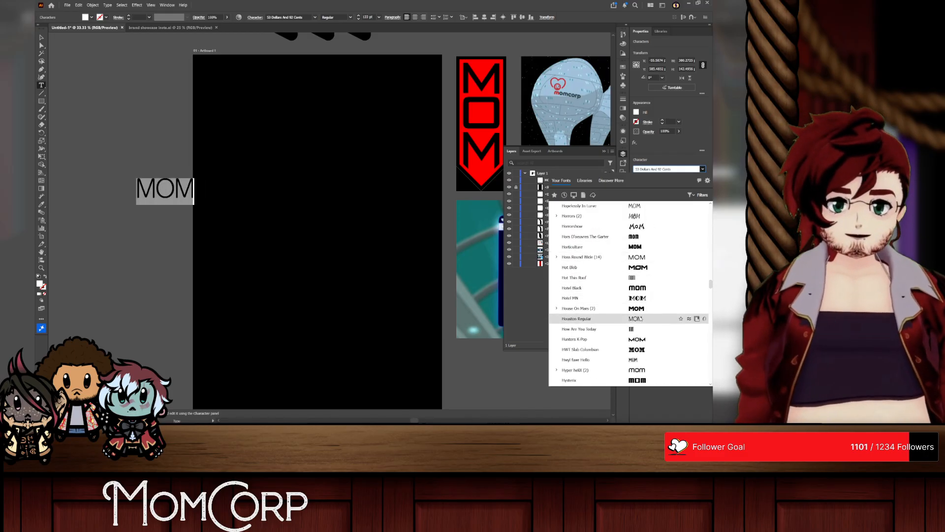
scroll(640, 319, "down", 3)
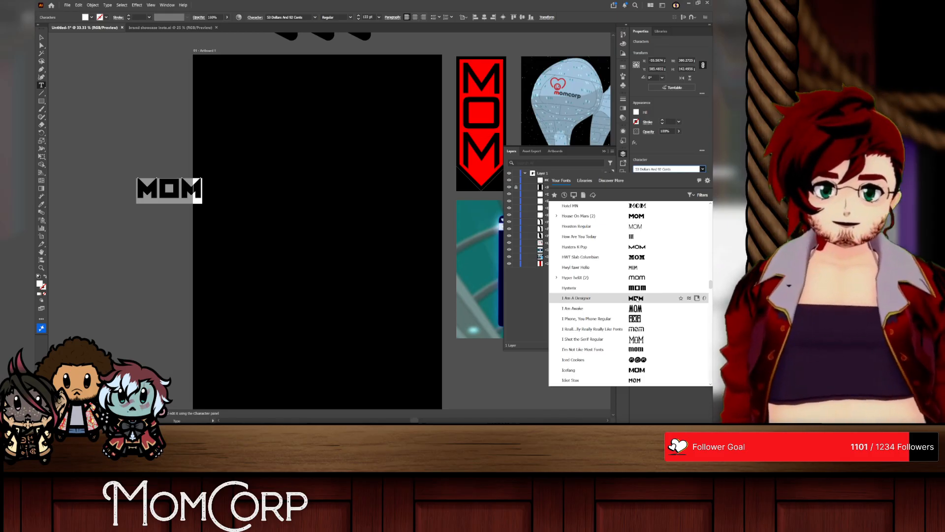
scroll(636, 298, "down", 2)
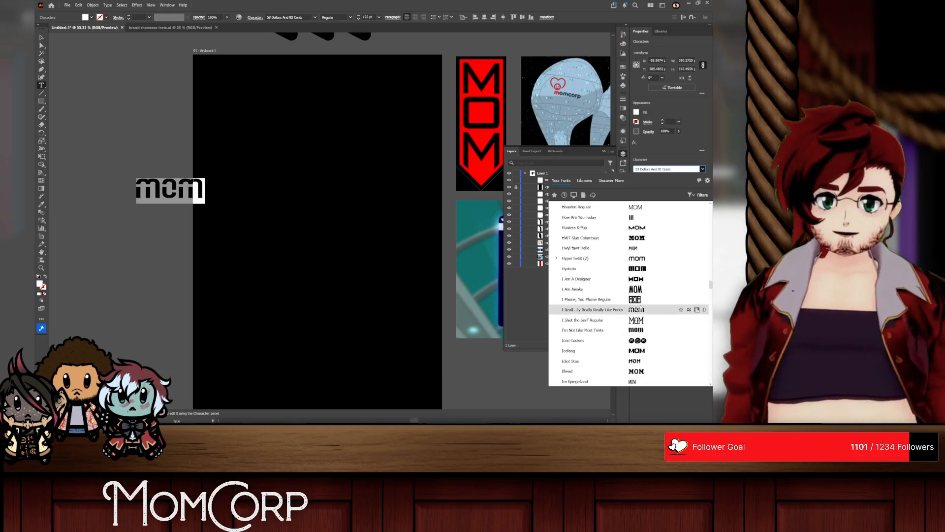
scroll(635, 295, "down", 7)
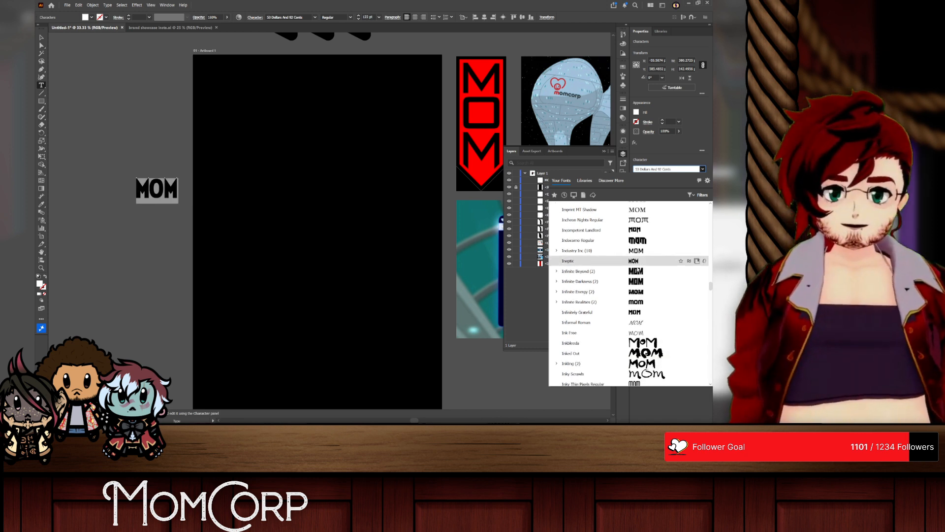
left_click(634, 261)
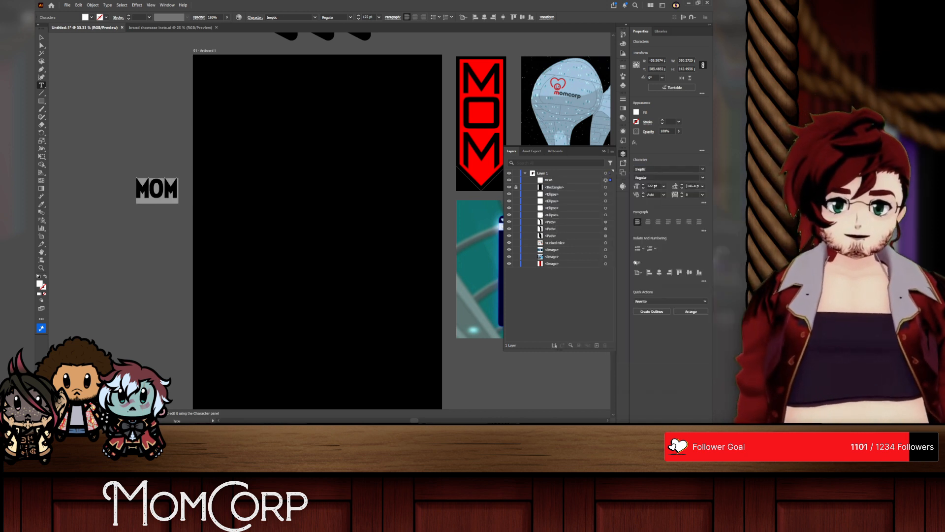
Step: Move the MOM text back onto the black artboard and enlarge it to about 714 px wide
key("Escape")
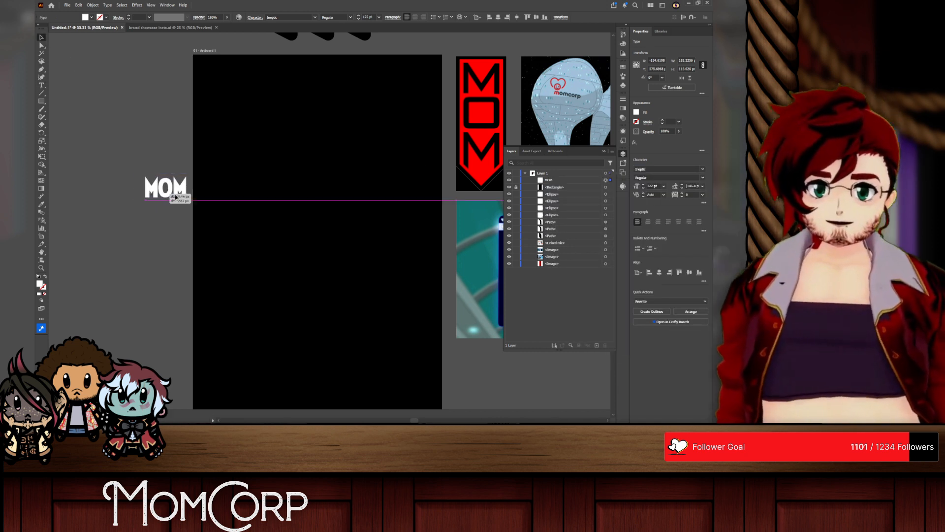
left_click_drag(175, 196, 410, 186)
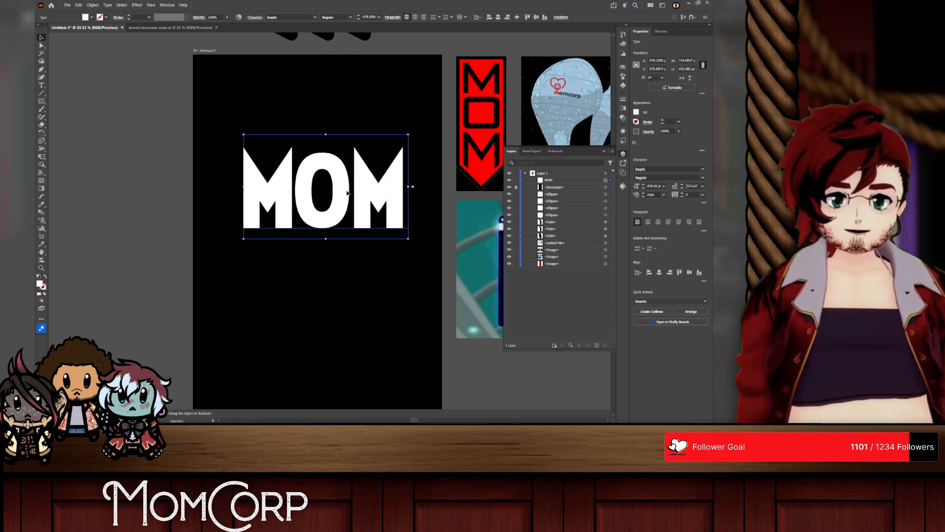
left_click_drag(346, 191, 343, 190)
Step: Convert the MOM text to outlines and ungroup it into separate letters
left_click(652, 312)
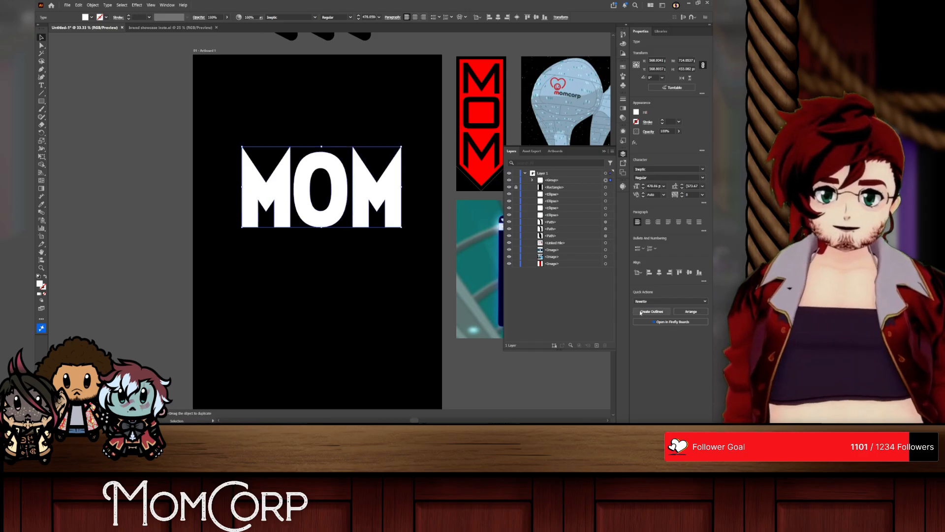
right_click(334, 175)
left_click(352, 269)
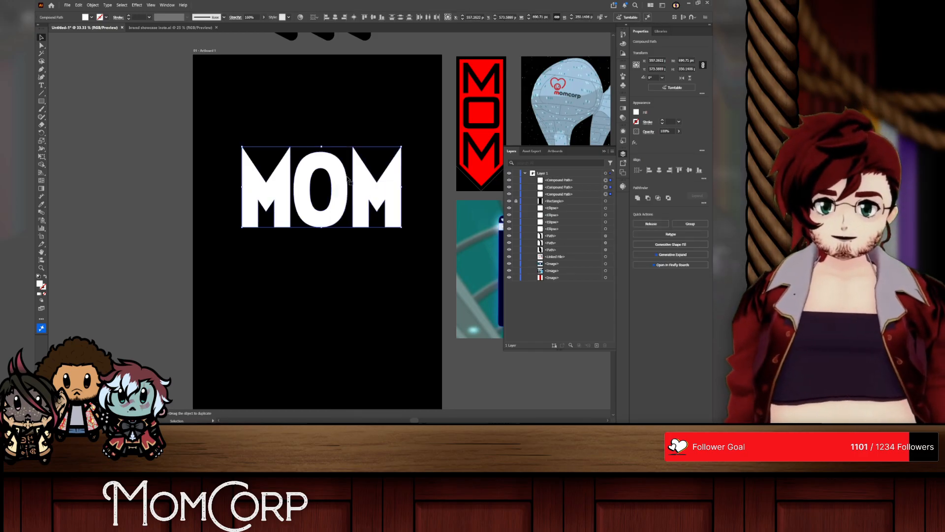
Step: Set the blending mode of all three MOM letters to Difference and deselect them
left_click(374, 191, "shift")
left_click(374, 191, "shift")
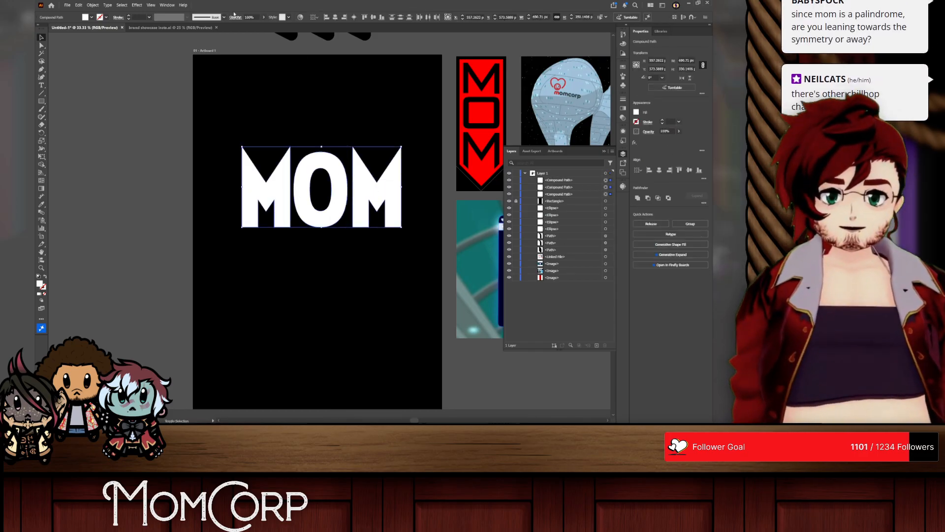
left_click(236, 18)
left_click(182, 28)
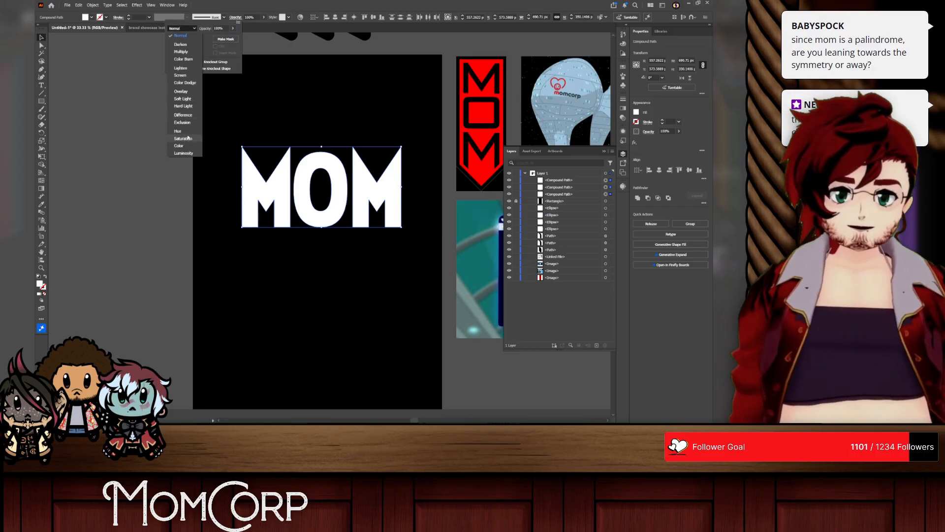
left_click(183, 116)
left_click(181, 103)
left_click(181, 103)
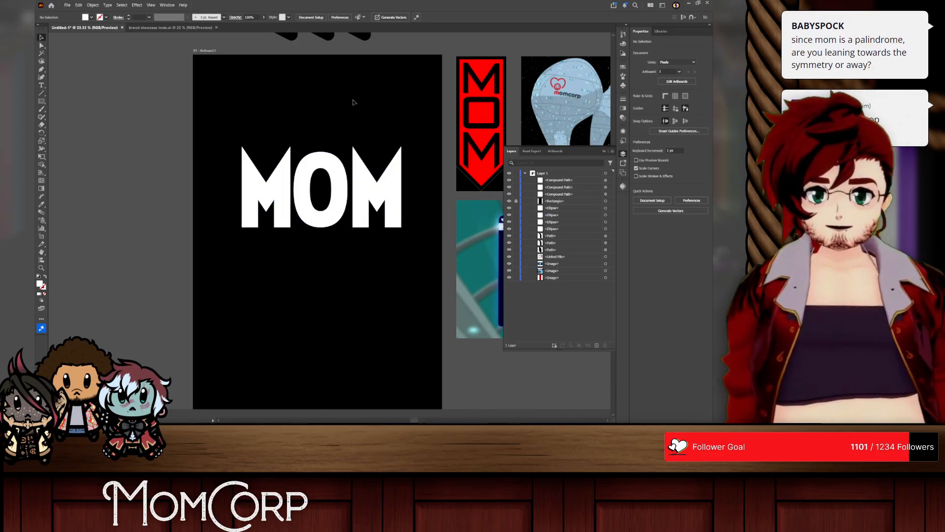
Step: Overlap the O with both M's, bringing the two M's together until their inner edges meet behind the O
scroll(350, 101, "up", 2)
scroll(327, 172, "down", 3)
left_click_drag(326, 205, 294, 204)
left_click_drag(388, 211, 301, 211)
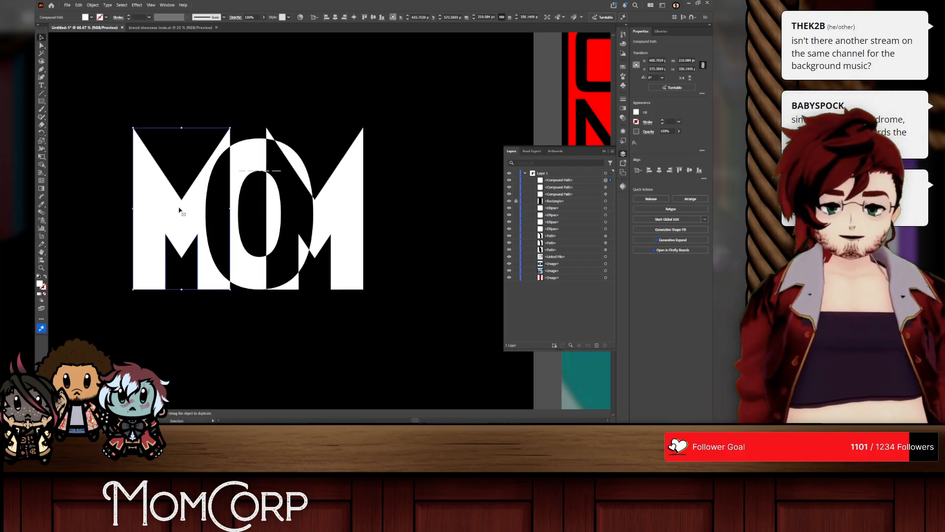
left_click_drag(180, 210, 213, 210)
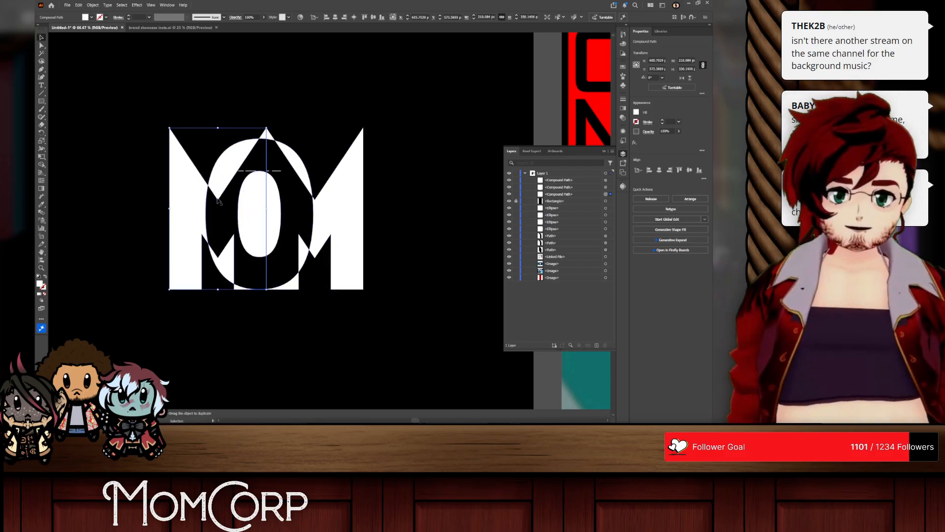
Step: Center the O on the seam between the M's, try shrinking it toward the baseline, and undo the resize
left_click_drag(229, 163, 266, 162)
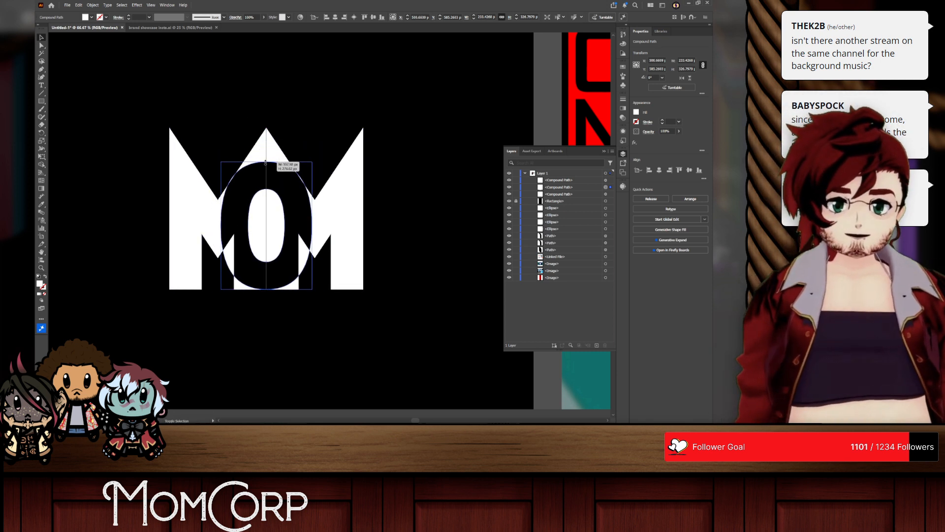
left_click(329, 109)
key("ctrl+z")
key("ctrl+z")
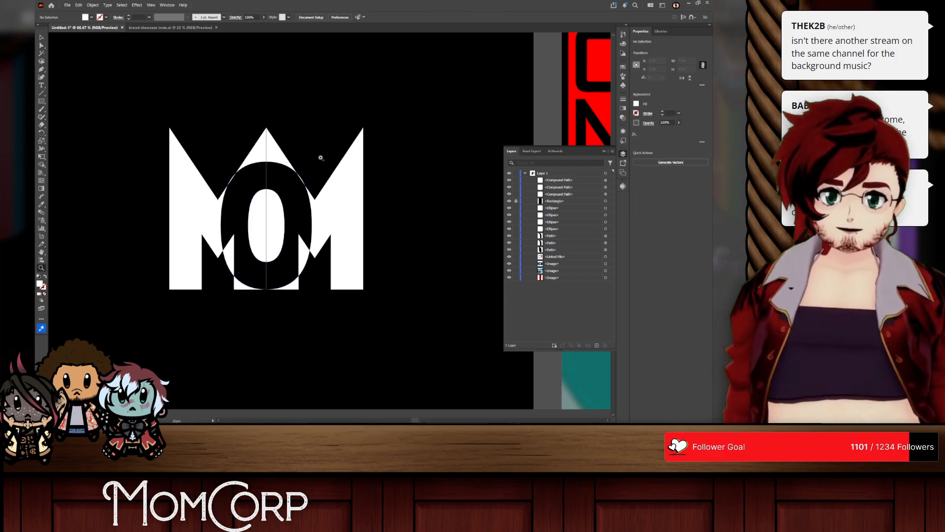
key("z")
left_click(328, 129)
scroll(223, 213, "down", 1)
scroll(222, 213, "down", 4)
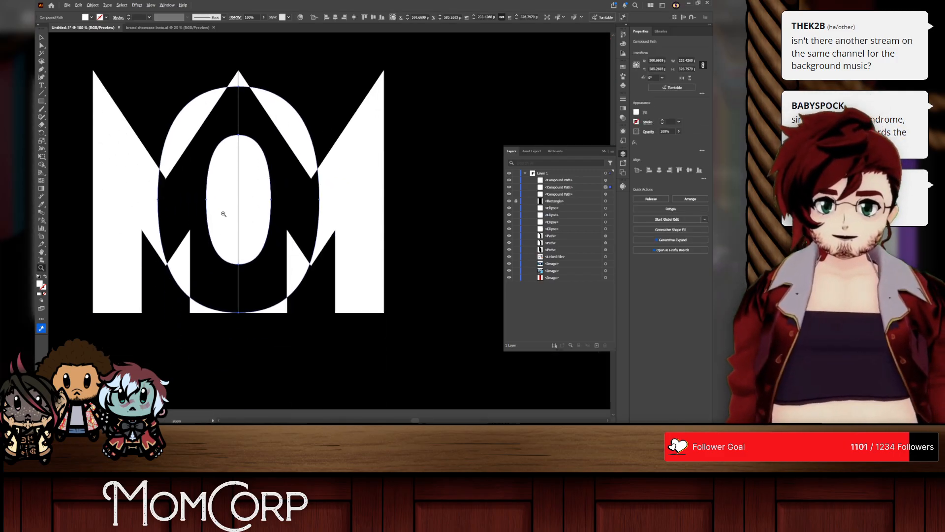
Step: Deselect the O that overlaps the two M's
left_click(240, 208)
left_click(250, 216, "alt")
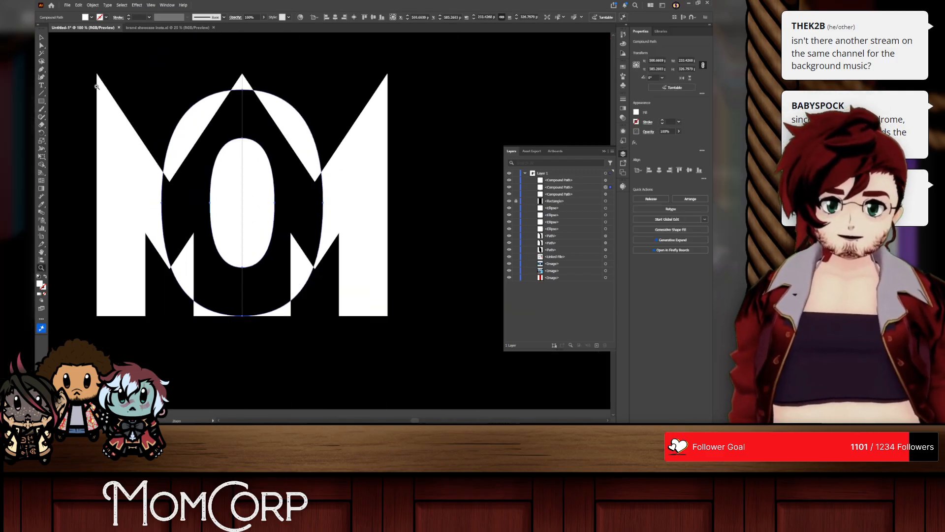
left_click(115, 53)
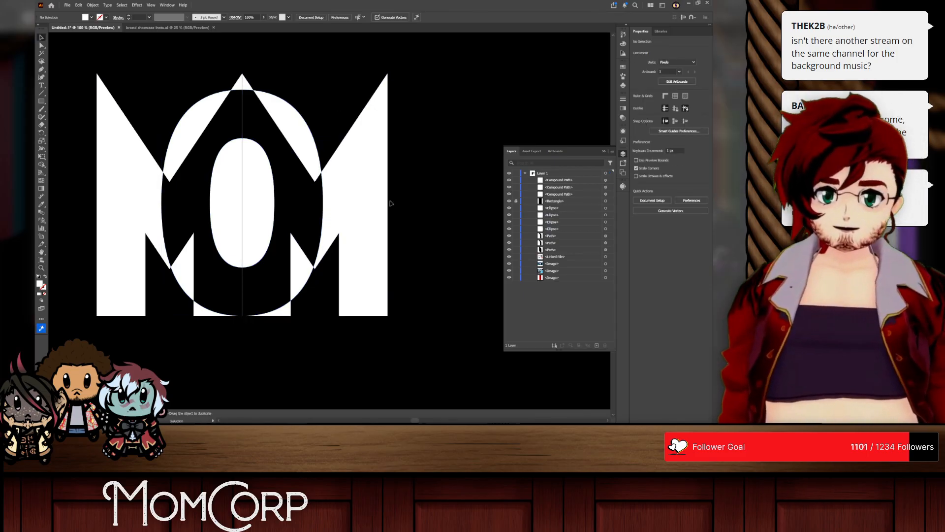
Step: Switch to the browser and open the Chillhop Music YouTube channel in a new tab from the playing livestream
key("alt+Tab")
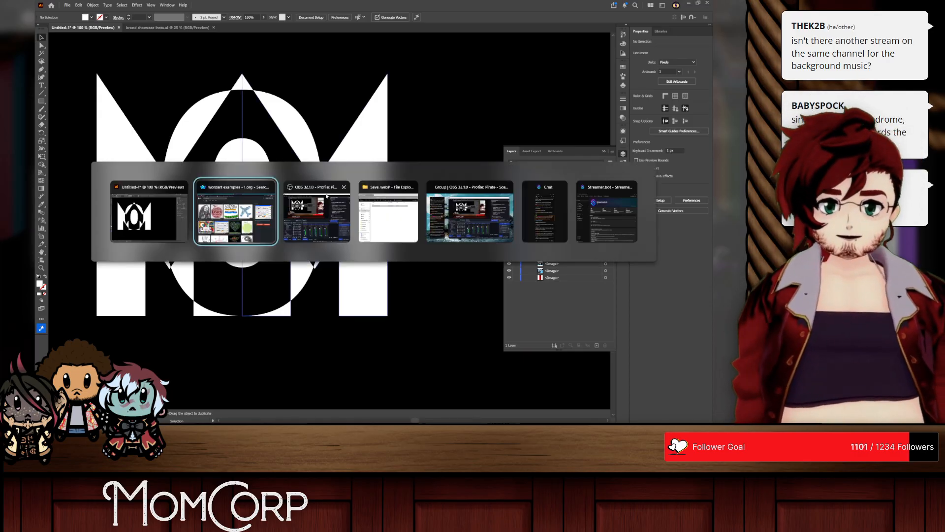
left_click(248, 209)
left_click(73, 6)
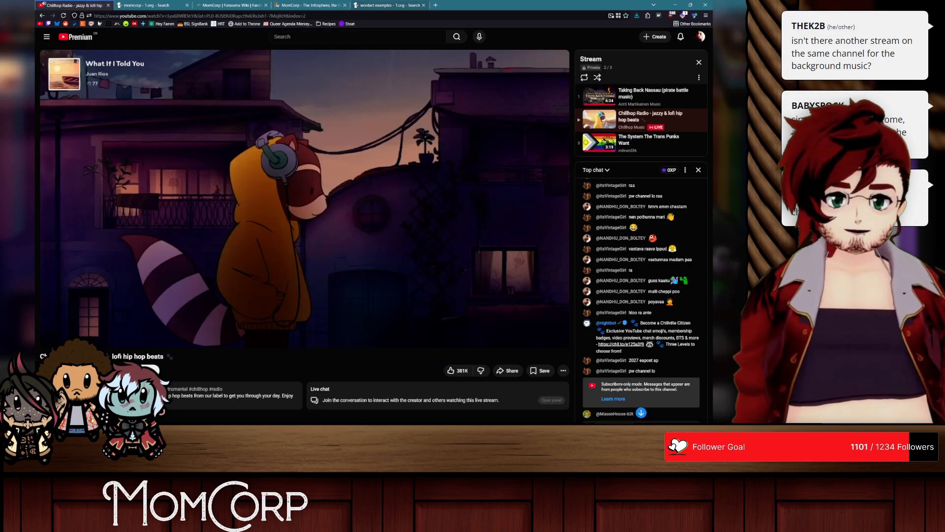
middle_click(74, 367)
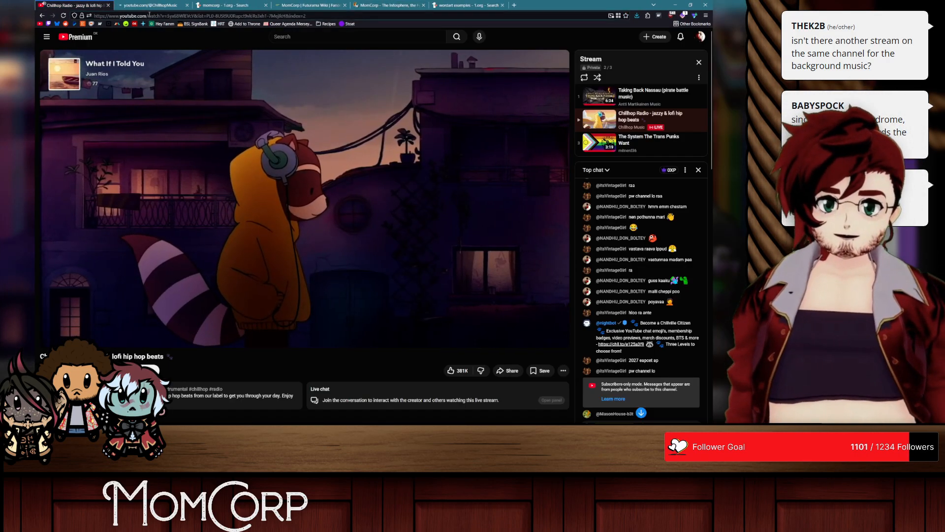
left_click(150, 5)
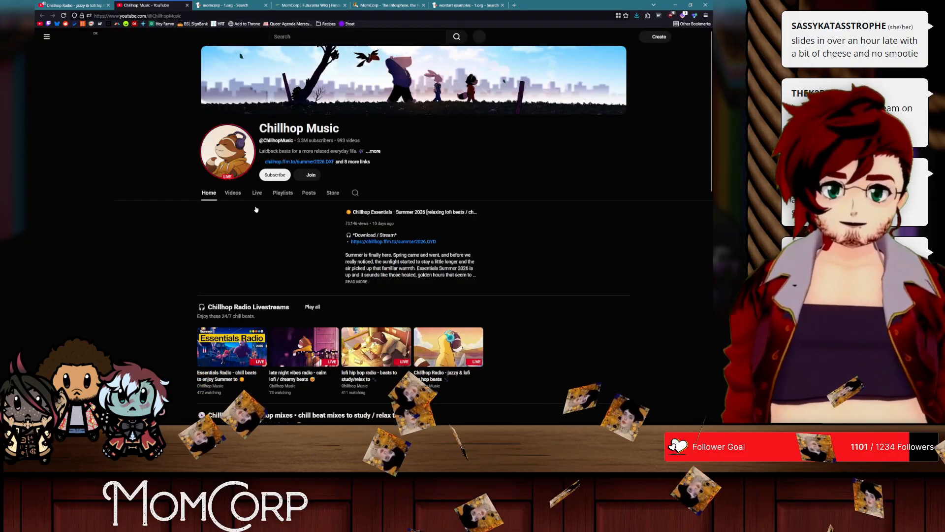
scroll(256, 209, "down", 2)
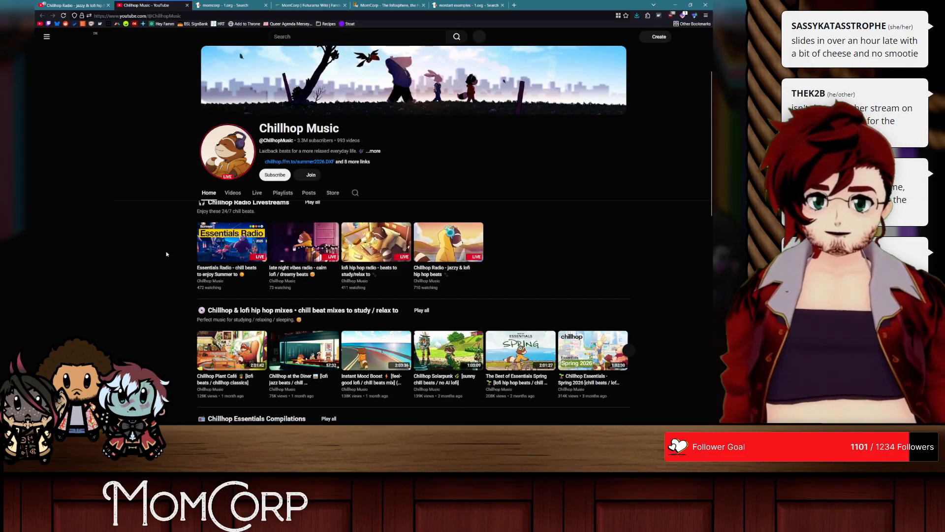
left_click(83, 5)
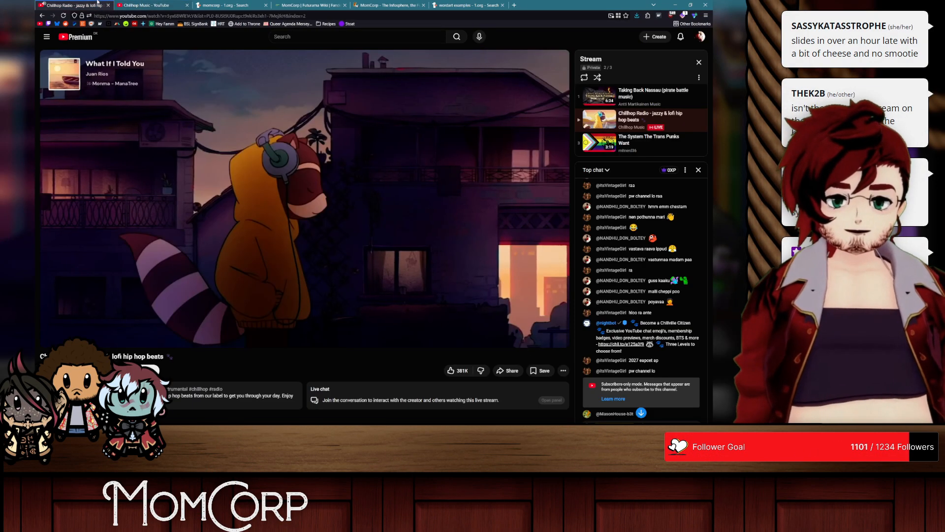
left_click(156, 6)
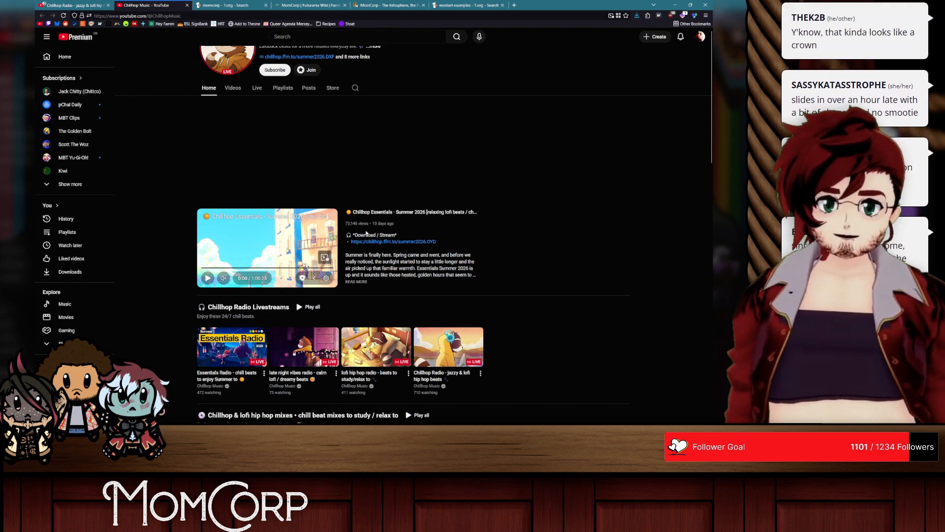
Step: Play the Chillhop Essentials Summer 2026 mix, close the old livestream tab, and switch back to Illustrator
left_click(245, 213)
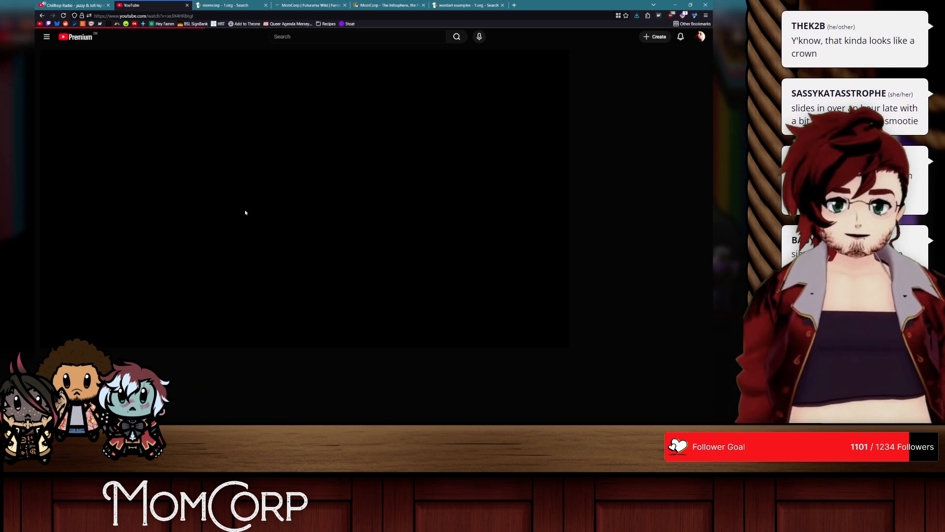
middle_click(93, 4)
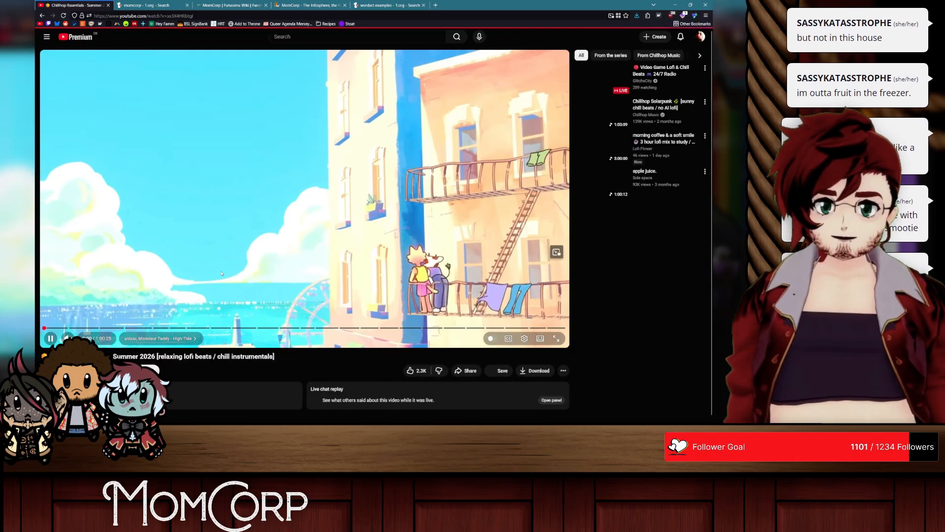
key("alt+Tab")
key("alt+Tab")
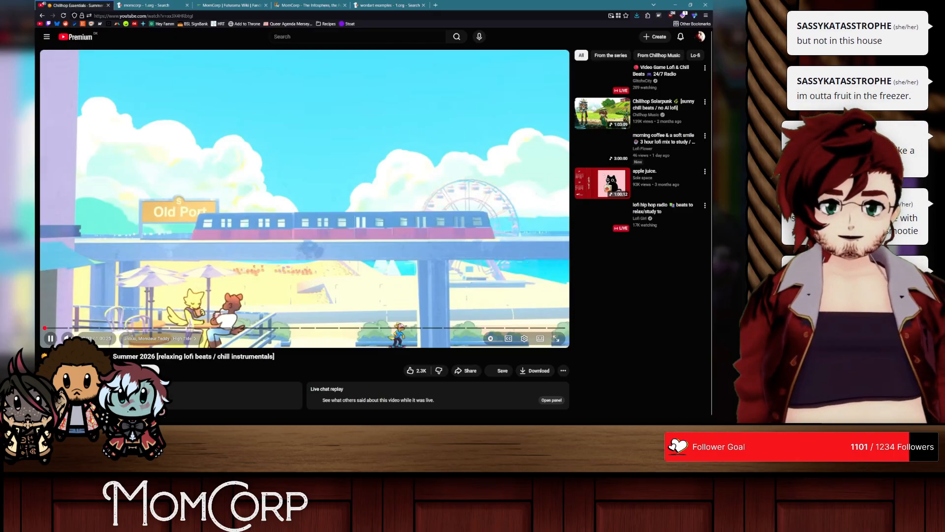
key("alt+Tab")
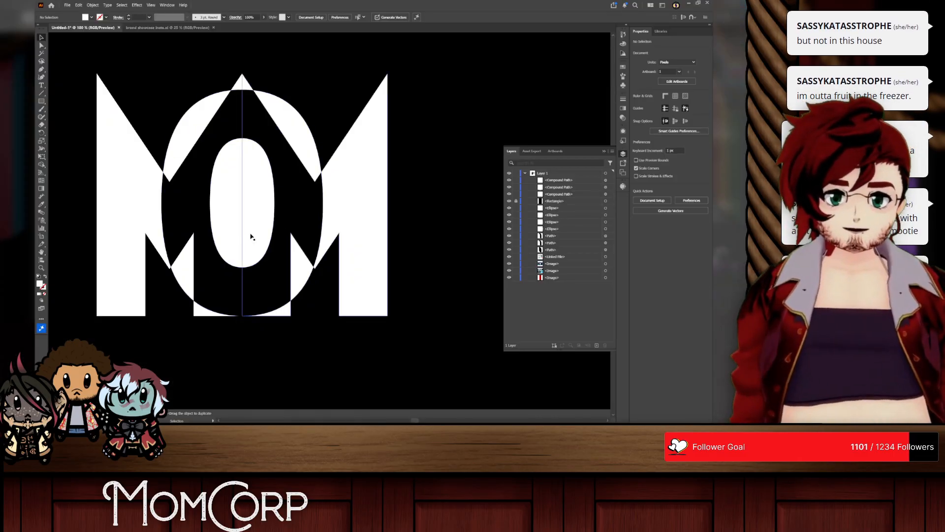
Step: Spread the two M's apart and recenter the O so their inner edges line up with the O's counter
scroll(332, 205, "left", 3)
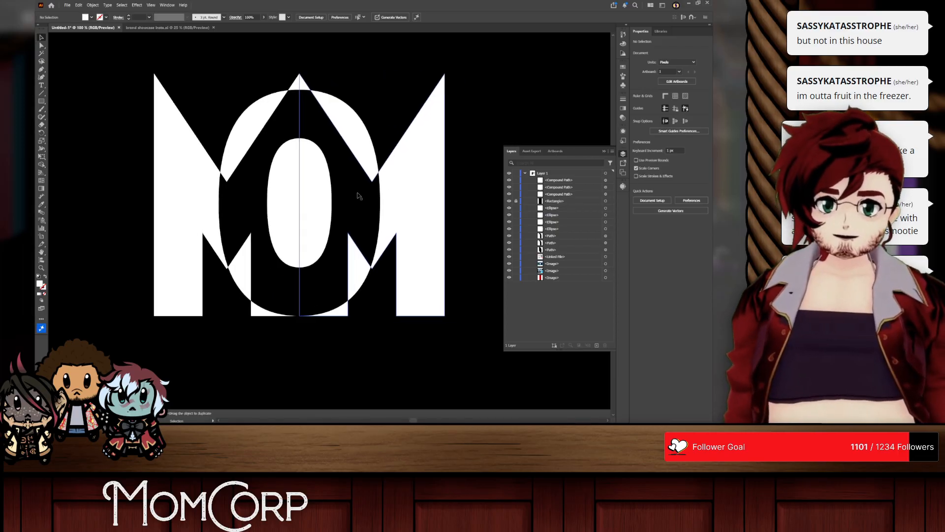
left_click(327, 168)
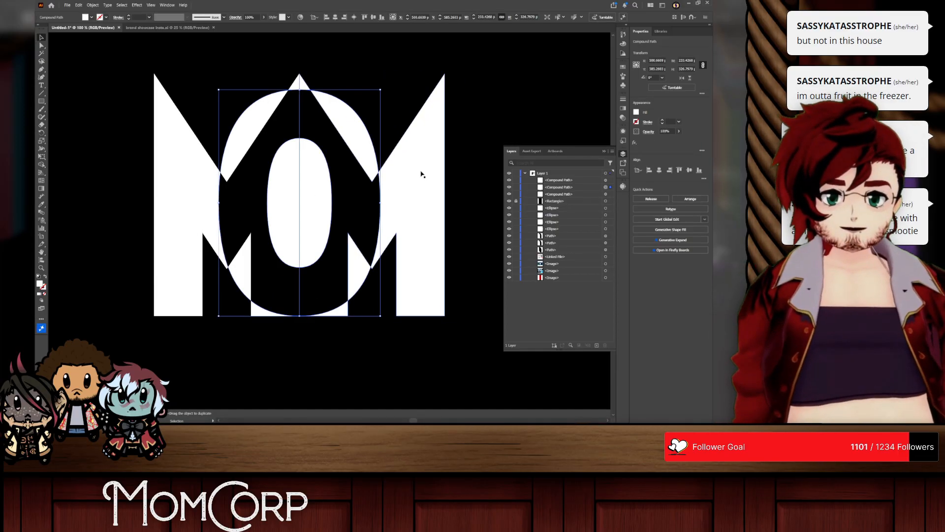
left_click_drag(422, 173, 450, 186)
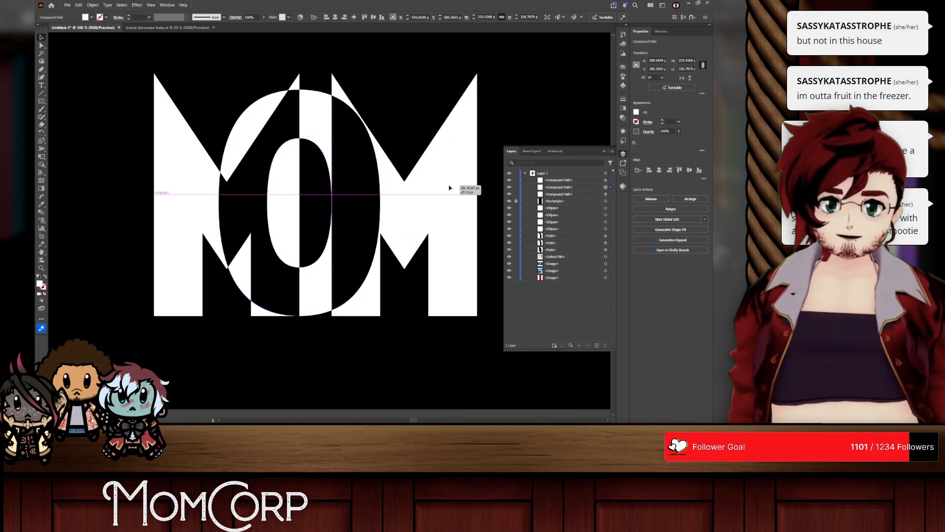
left_click_drag(312, 123, 343, 129)
left_click(372, 376)
scroll(317, 207, "right", 1)
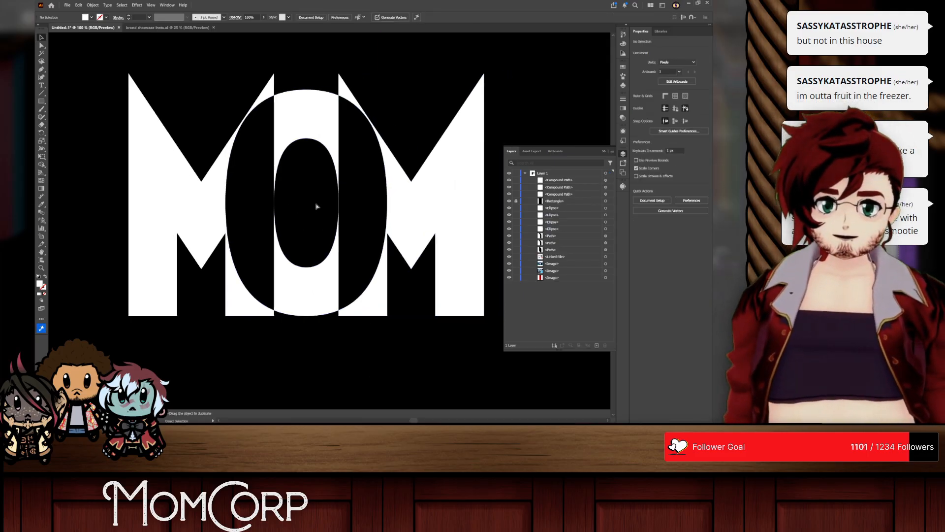
Step: Nudge the right M slightly inward so its inner edge crosses into the O's counter
mouse_move(430, 216)
left_mouse_down()
mouse_move(400, 204)
mouse_move(418, 203)
left_mouse_up()
left_click(300, 134, "shift")
left_click(389, 282)
scroll(392, 288, "down", 1)
scroll(389, 276, "up", 3)
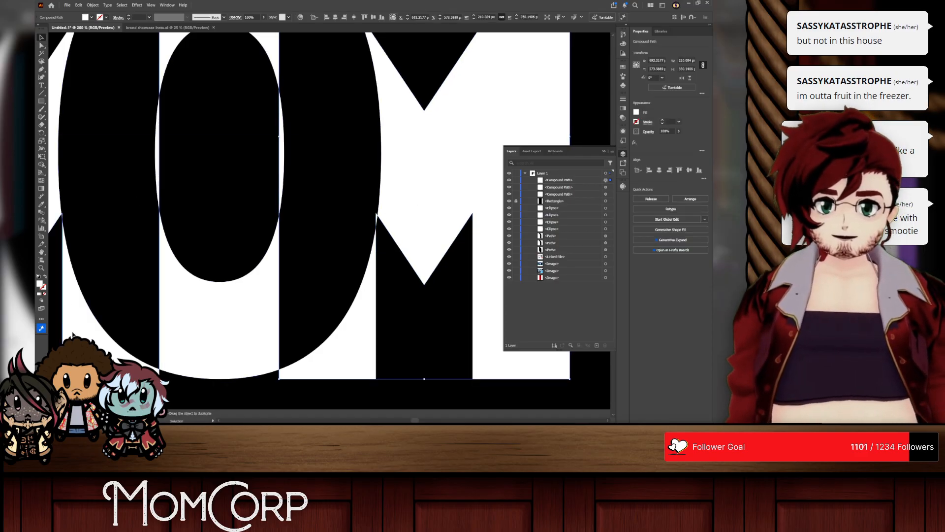
Step: Nudge the left M inward to match, and distribute the horizontal spacing of all three letters evenly
key("ctrl+shift+a")
left_click_drag(83, 320, 86, 320)
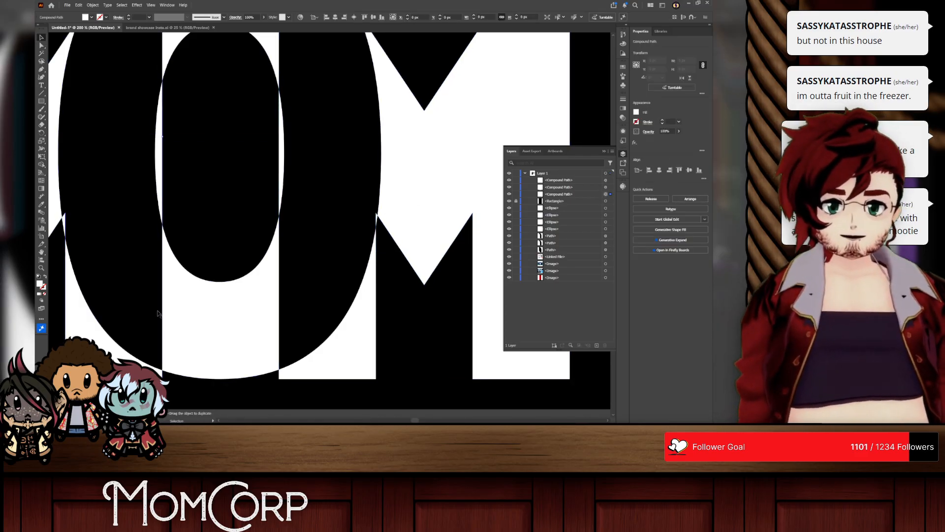
scroll(307, 271, "down", 3)
left_click(248, 187, "shift")
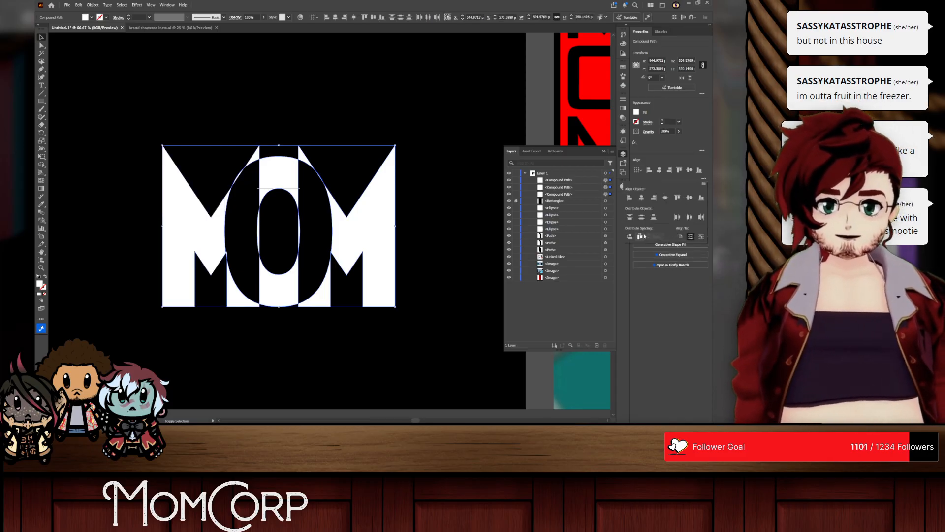
Step: Duplicate the three MOM letters straight below the originals on the black artboard
scroll(169, 147, "down", 2)
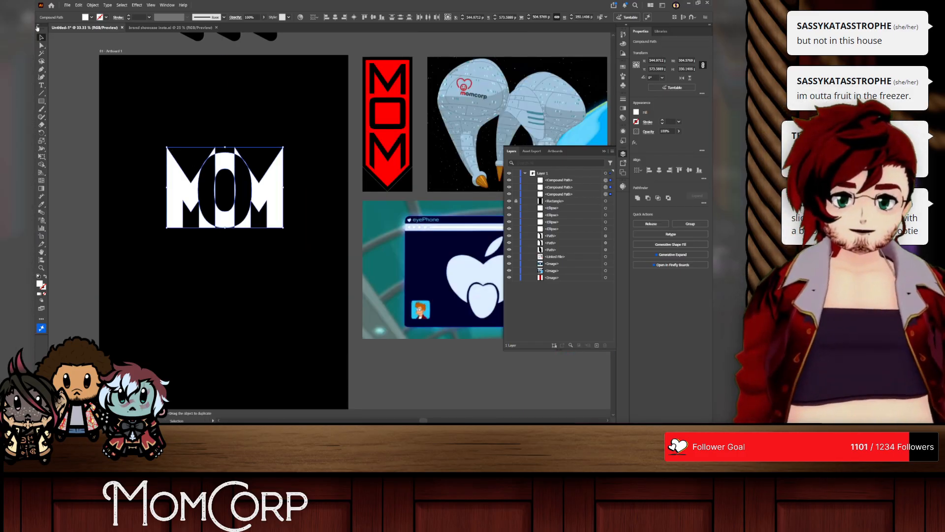
left_click(151, 129)
left_click_drag(183, 170, 278, 317)
key("ctrl+z")
left_click(215, 112)
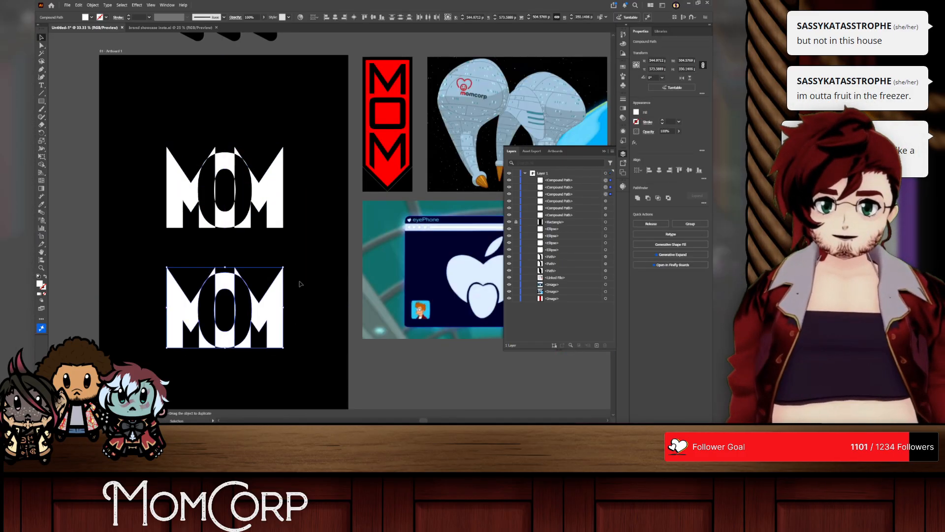
Step: Expand the copied letters and use Shape Builder to delete the M's inner leg pieces beneath the O
scroll(296, 296, "down", 3)
left_click(93, 6)
left_click(104, 94)
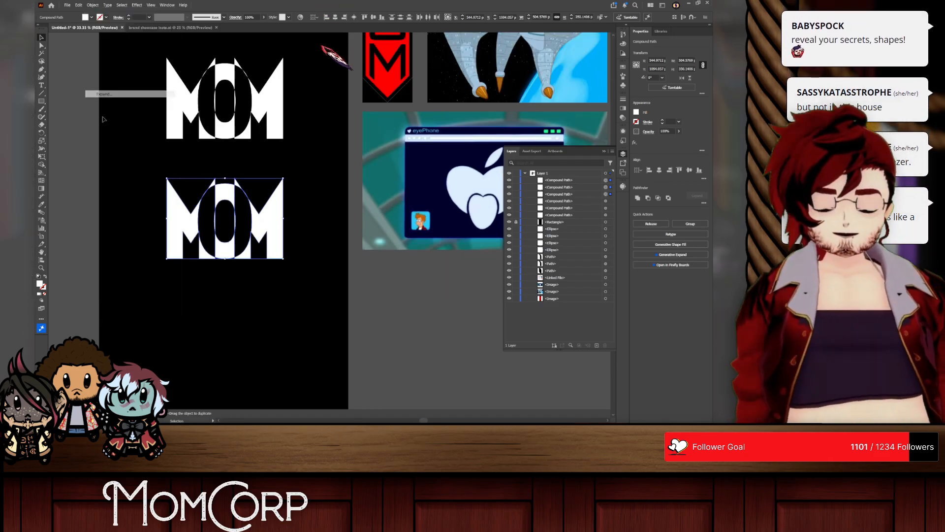
scroll(219, 251, "up", 2)
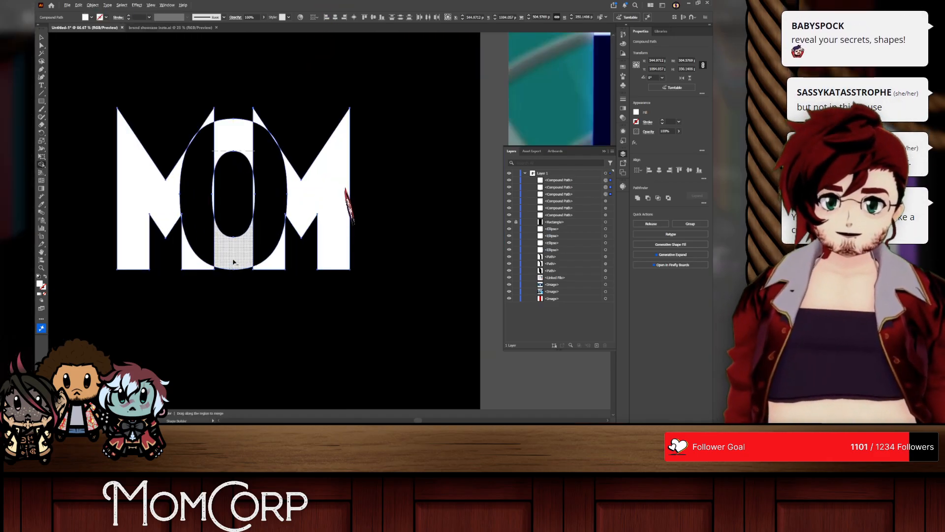
left_click(198, 264, "alt")
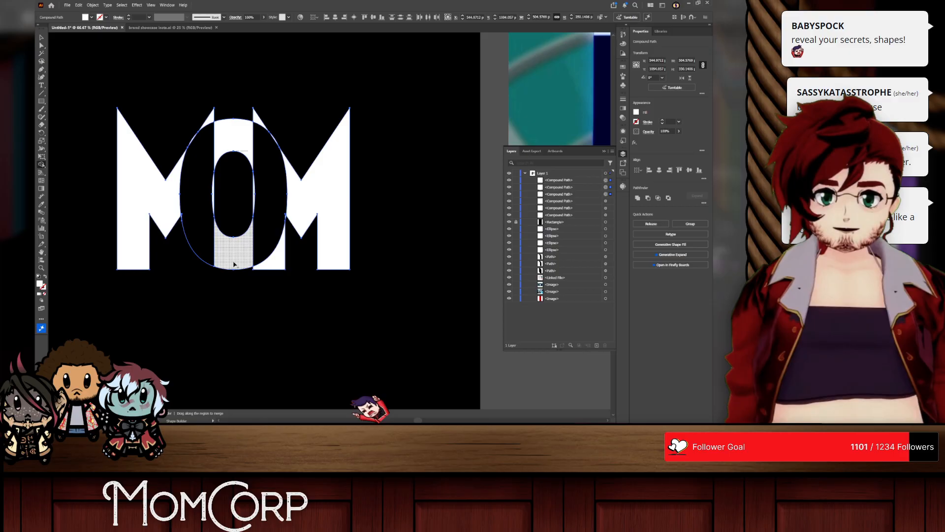
left_click(269, 263, "alt")
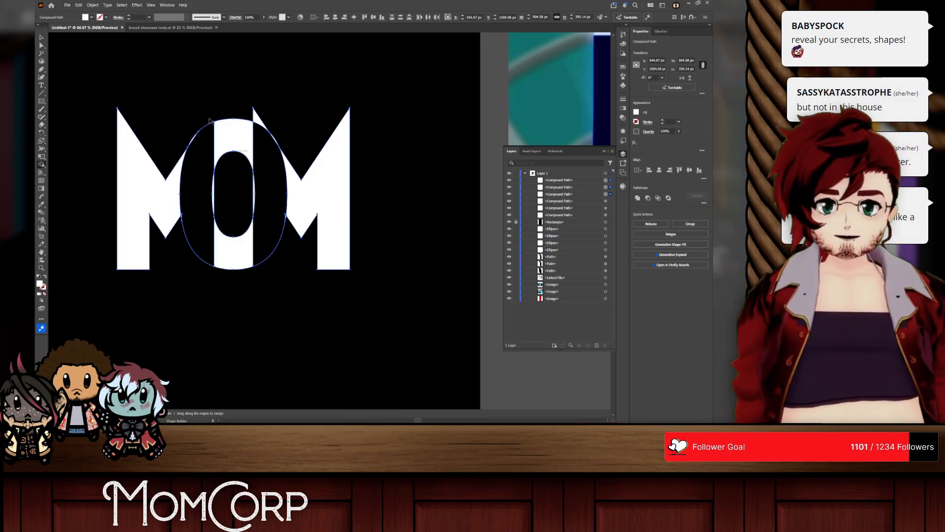
Step: Remove the M's inner top corners and the O's outer sides from the copy with Shape Builder, and deselect it
left_click(42, 39)
left_click(187, 284)
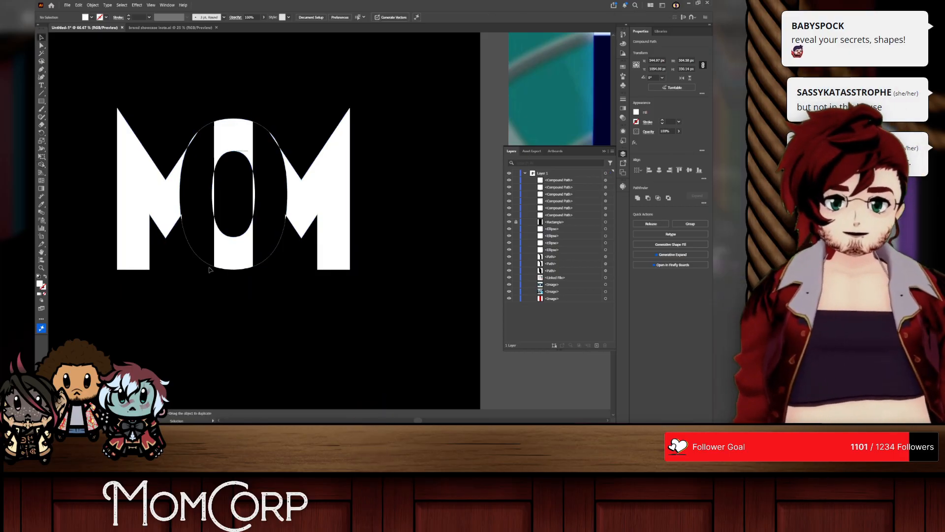
left_click(221, 213)
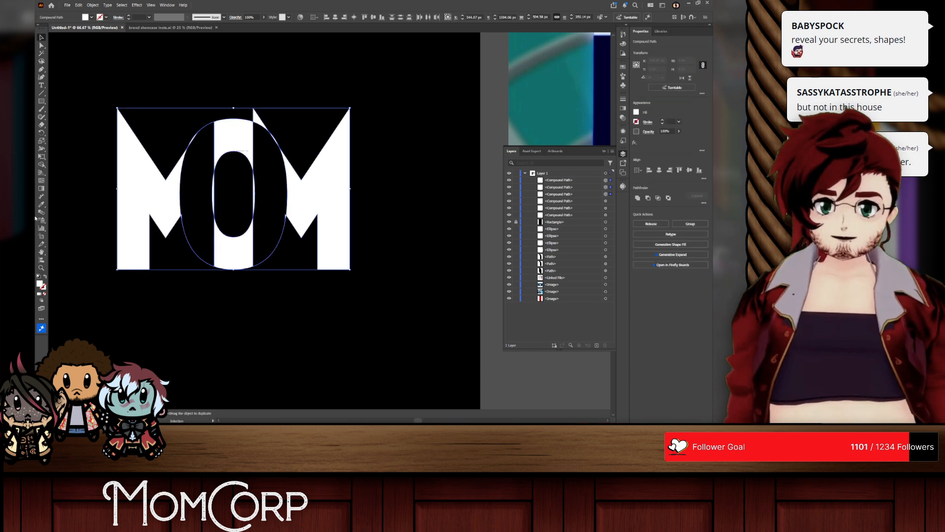
left_click(43, 165)
left_click_drag(215, 195, 262, 191)
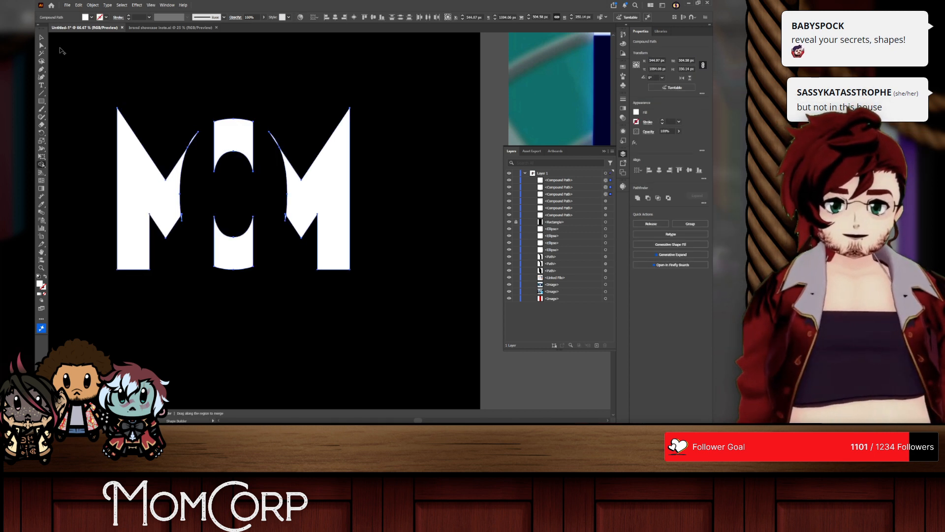
left_click(159, 50)
Step: Undo the Shape Builder cuts and the duplication, keeping only the original overlapping MOM letters
scroll(255, 284, "down", 1)
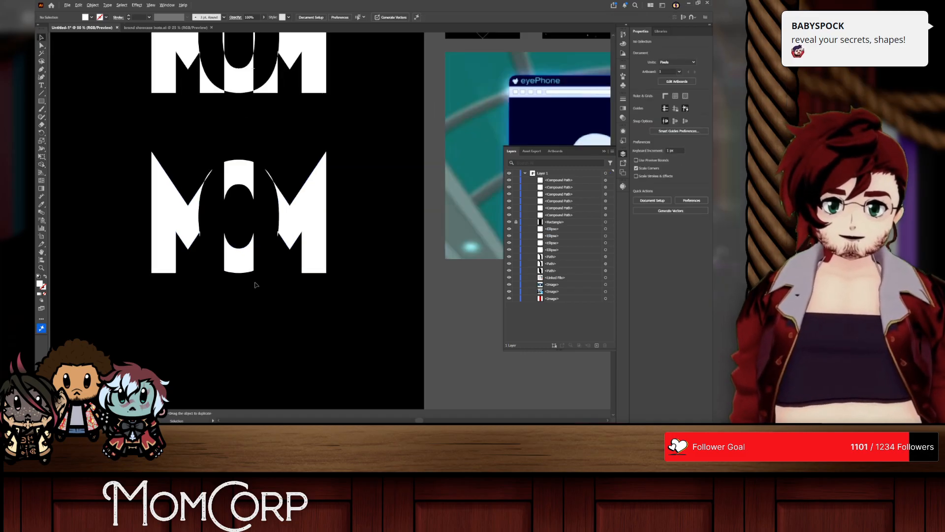
scroll(203, 297, "up", 2)
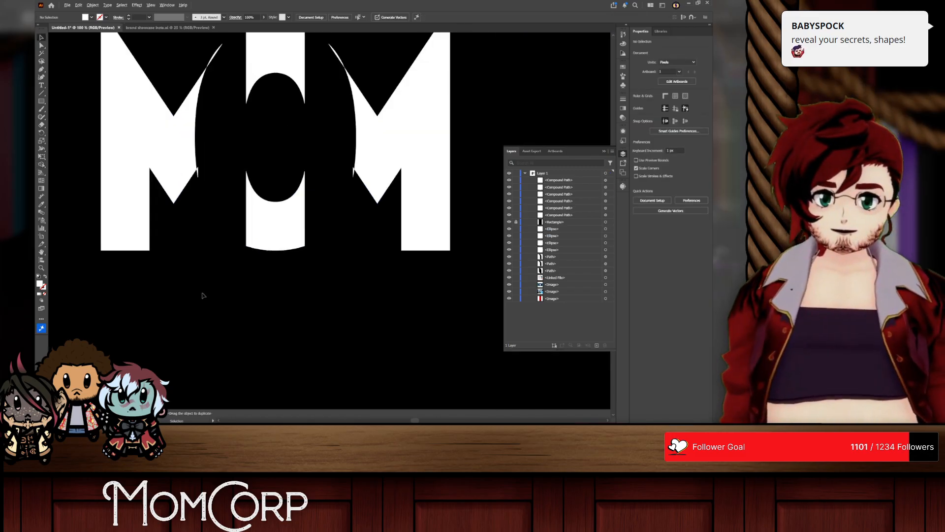
scroll(201, 293, "up", 4)
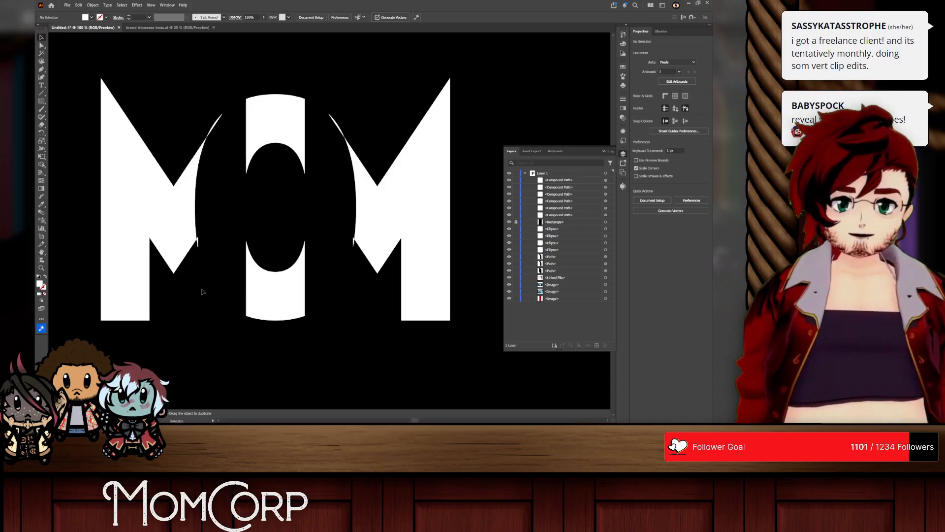
key("ctrl+z")
key("ctrl+z")
key("ctrl+z")
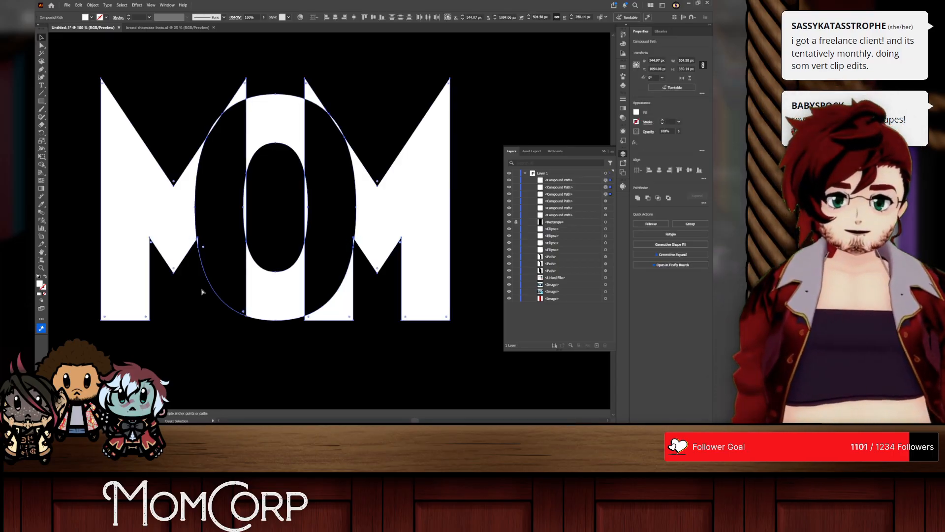
key("ctrl+z")
scroll(268, 254, "down", 1)
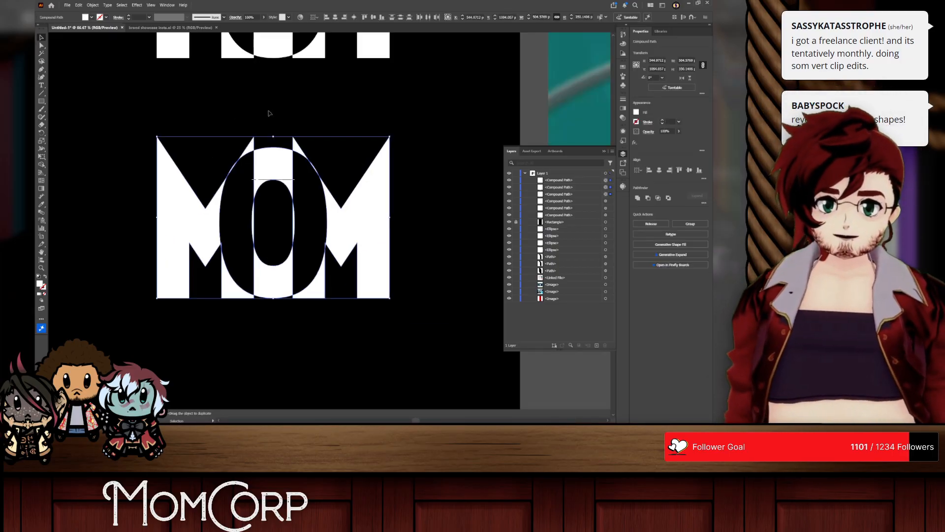
key("ctrl+z")
scroll(314, 149, "up", 7)
scroll(313, 150, "down", 4)
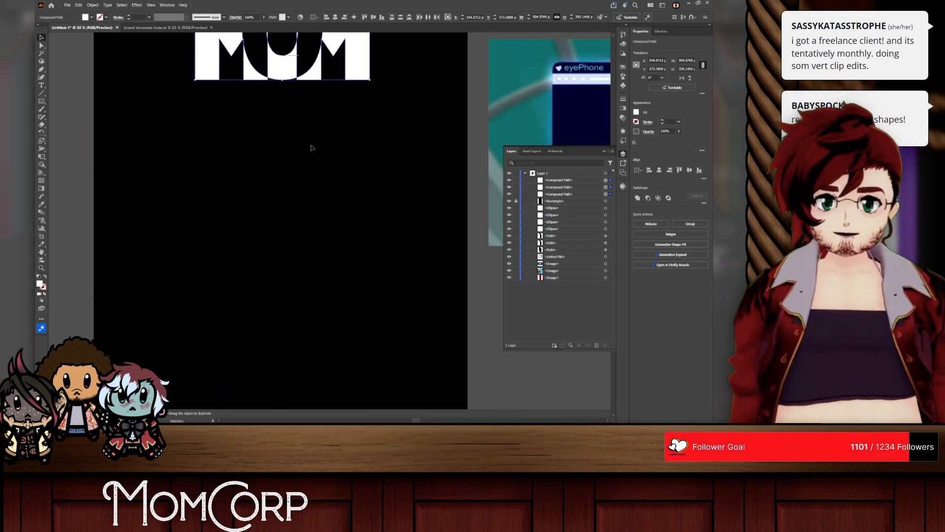
Step: Try rotating the O a quarter turn between the two Ms and undo the rotation
left_click(335, 226)
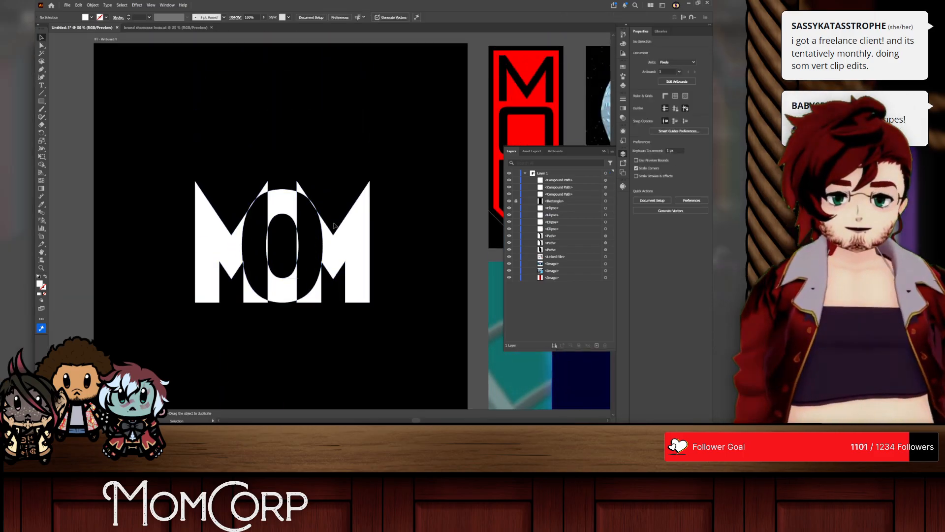
left_click(303, 206)
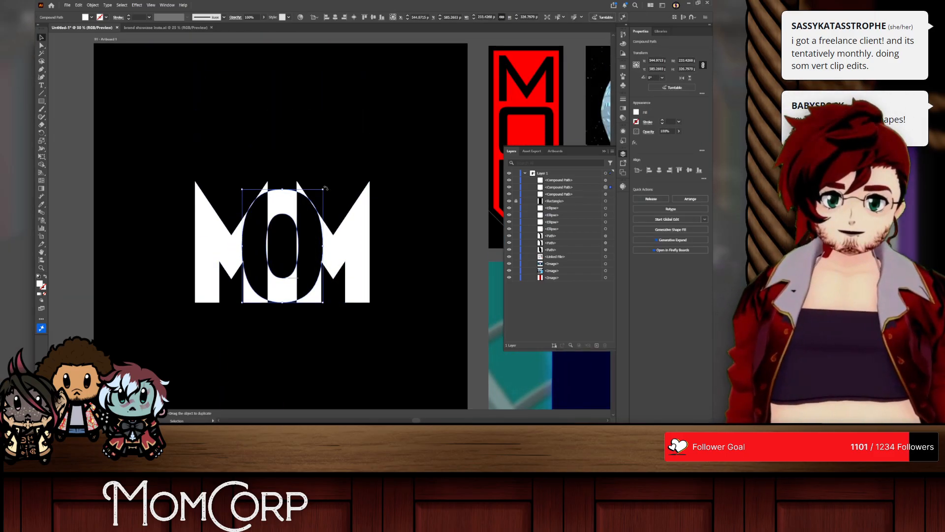
left_click_drag(325, 188, 329, 301)
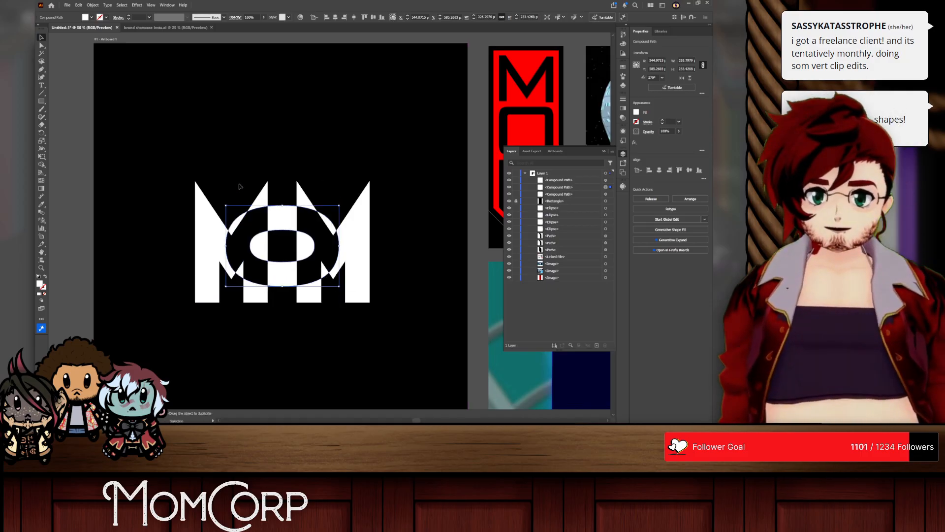
left_click_drag(290, 220, 296, 265)
key("ctrl+z")
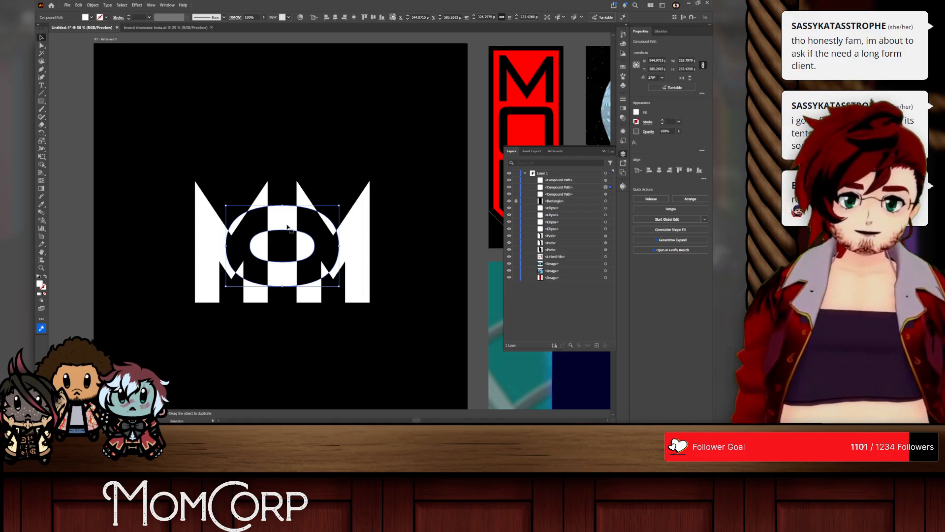
key("ctrl+z")
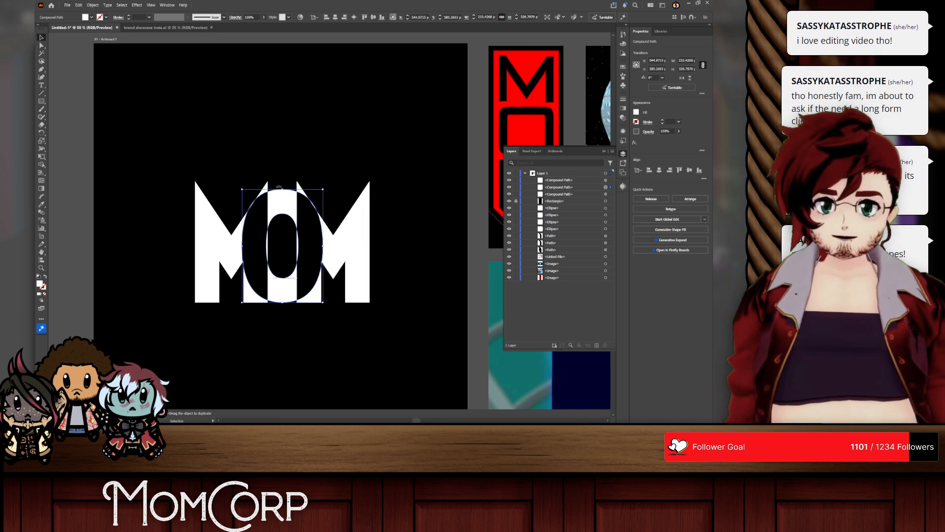
Step: Try lowering the O straight down by about 38 px so it hangs below the Ms
left_click_drag(282, 188, 284, 180)
scroll(289, 180, "up", 2)
key("ctrl+z")
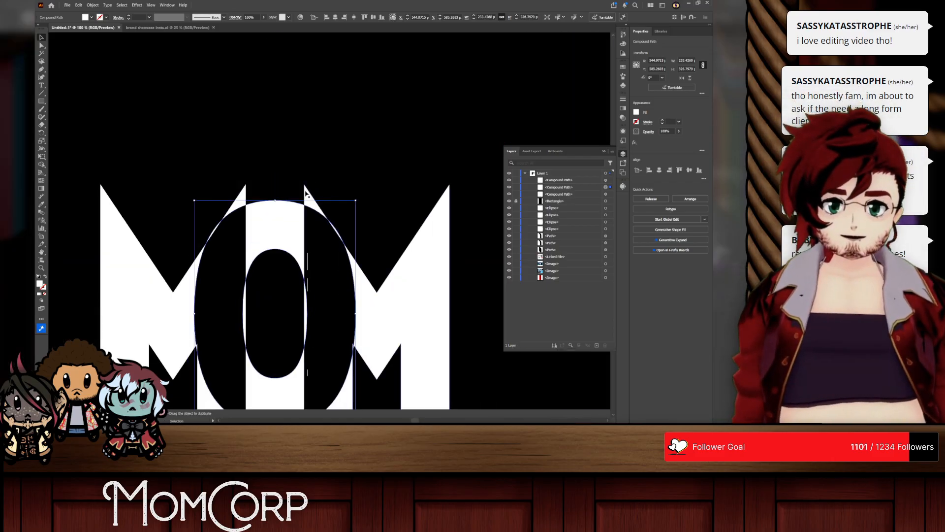
scroll(307, 194, "down", 2)
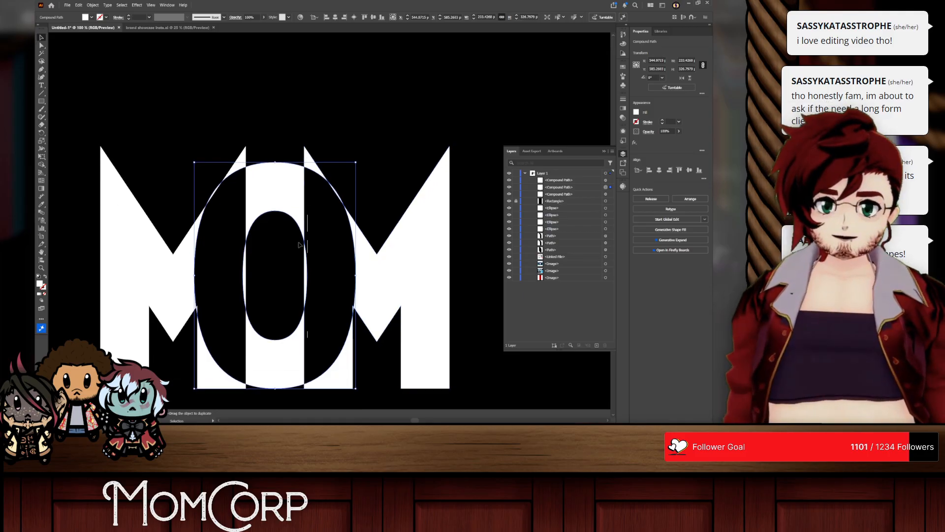
left_click_drag(276, 372, 277, 395)
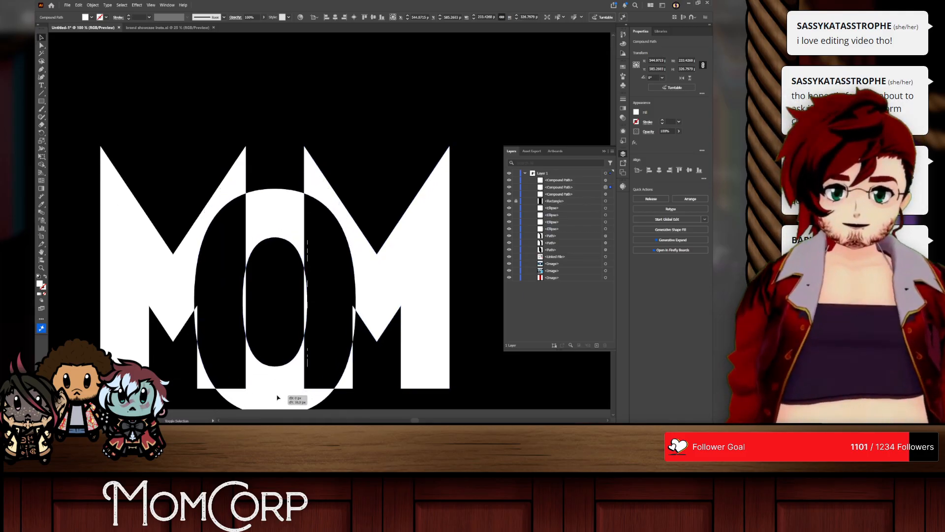
scroll(277, 395, "down", 3)
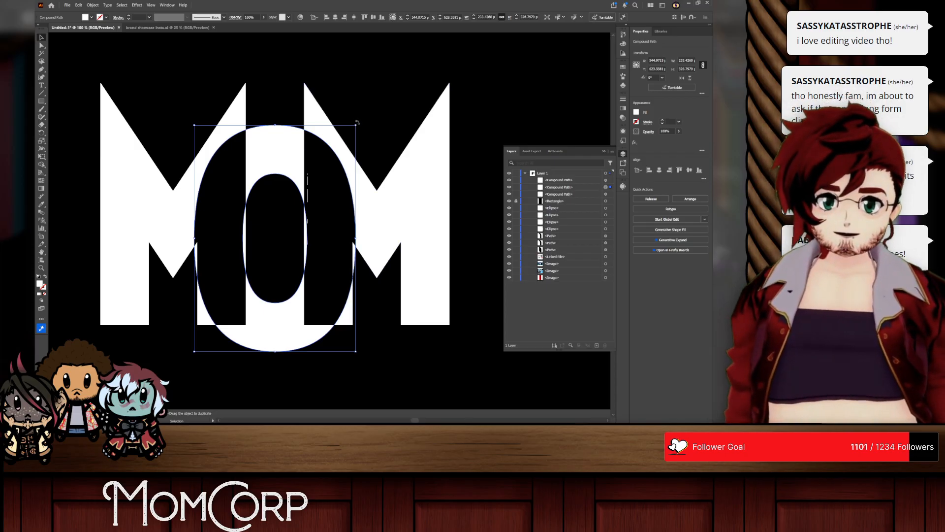
mouse_move(357, 122)
left_mouse_down()
mouse_move(167, 159)
mouse_move(315, 106)
mouse_move(264, 108)
mouse_move(348, 123)
left_mouse_up()
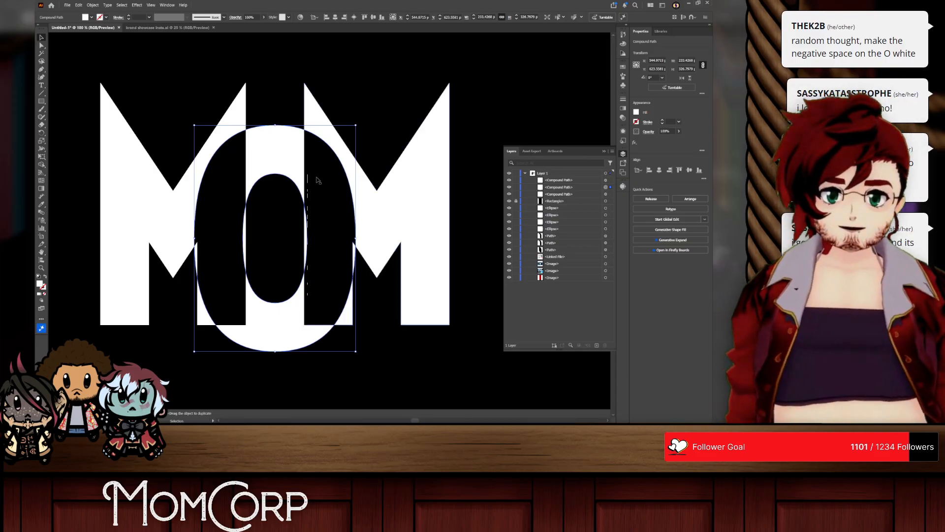
left_click_drag(322, 182, 350, 211)
Step: Spread the Ms slightly away from the O, making the MOM lettering about 525 px wide
scroll(295, 184, "down", 1)
left_click_drag(202, 205, 197, 206)
left_click(376, 101)
Step: Copy the respaced MOM letters straight down, about 449 px below the originals on the black artboard
left_click_drag(453, 160, 124, 248)
scroll(168, 251, "down", 2)
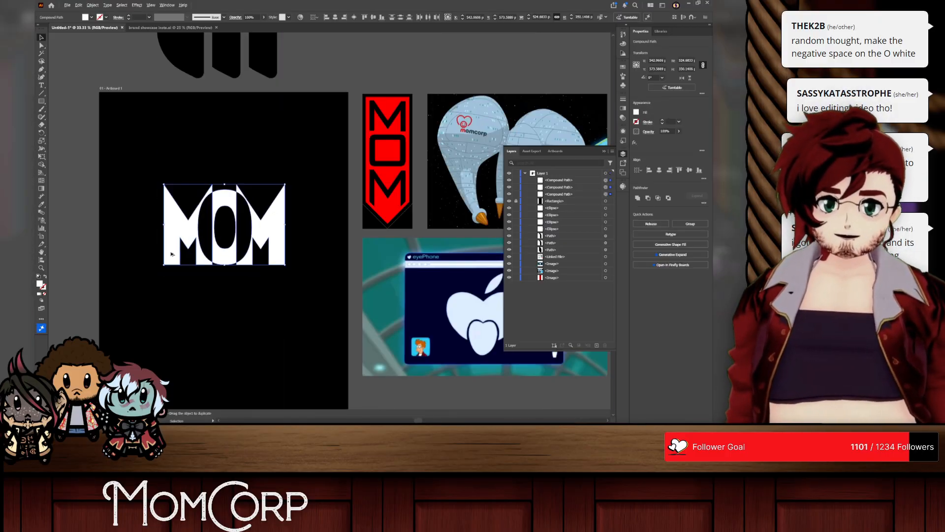
left_click_drag(216, 259, 213, 364)
scroll(200, 343, "down", 3)
scroll(201, 317, "up", 2)
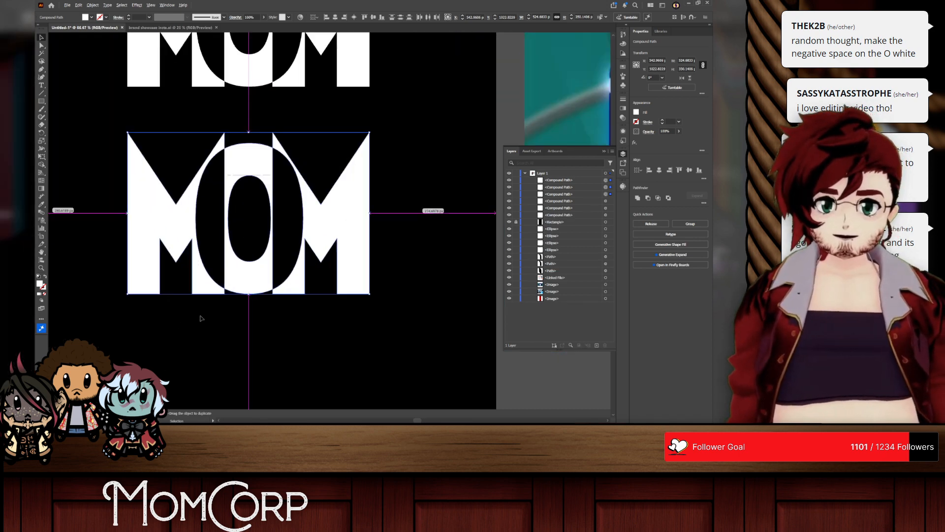
Step: Expand the copied letters and use Shape Builder to make the O's counter white and clear the strip between the Ms
left_click(81, 5)
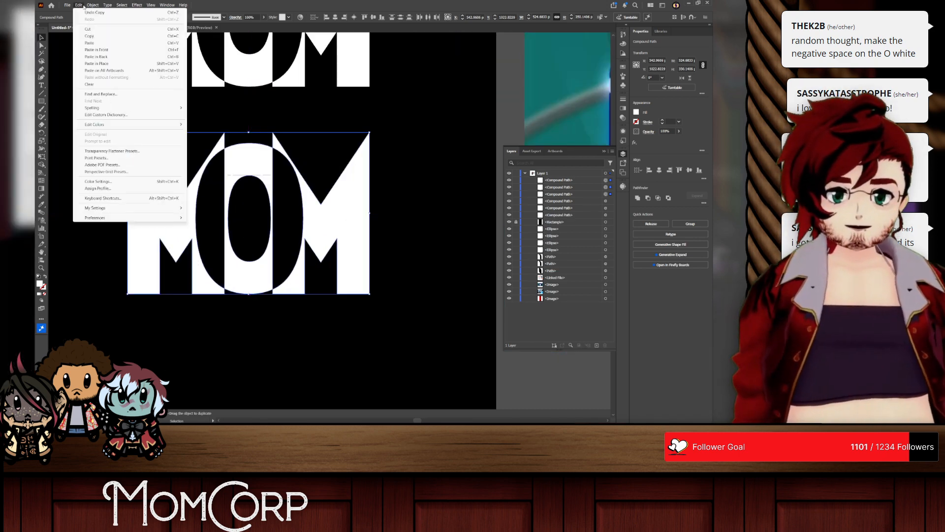
mouse_move(91, 6)
left_click(101, 94)
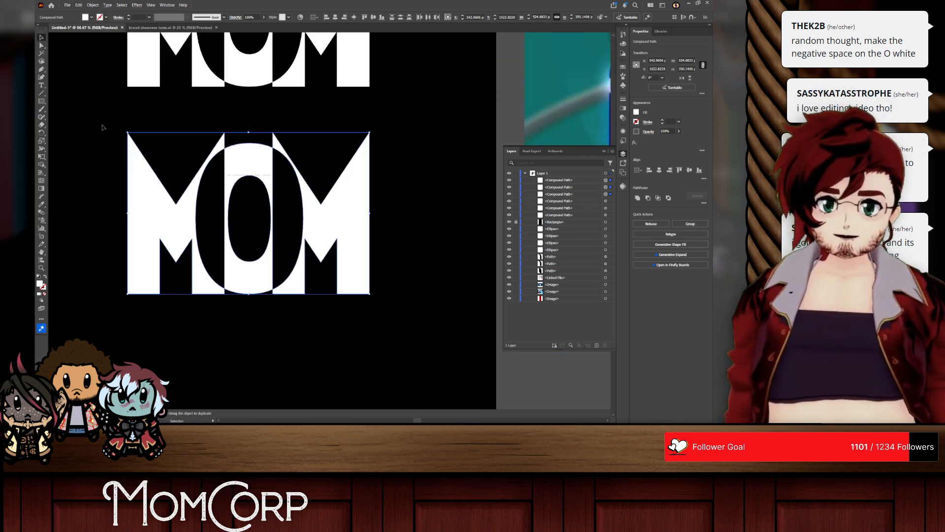
left_click(42, 165)
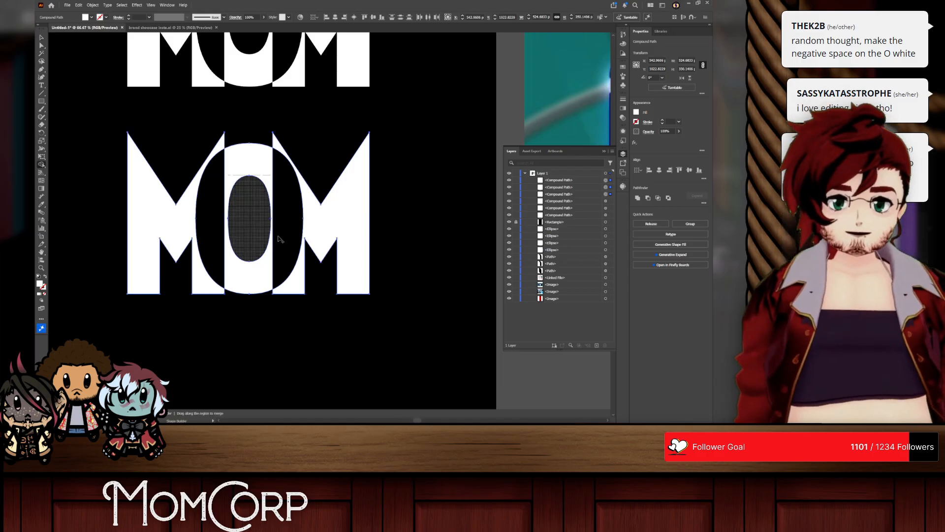
left_click(250, 219)
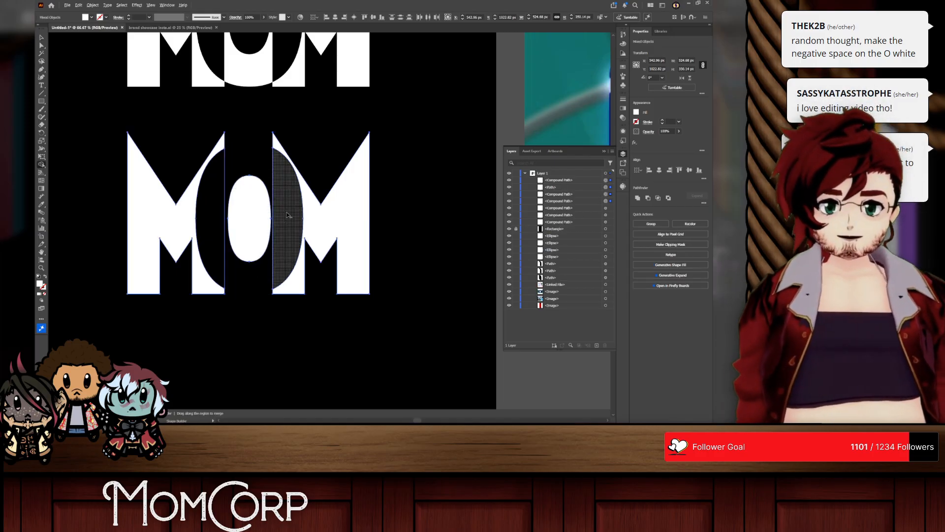
Step: Reselect the copied letters, clear the leftover O side pieces with Shape Builder, and deselect the artwork
left_click(41, 37)
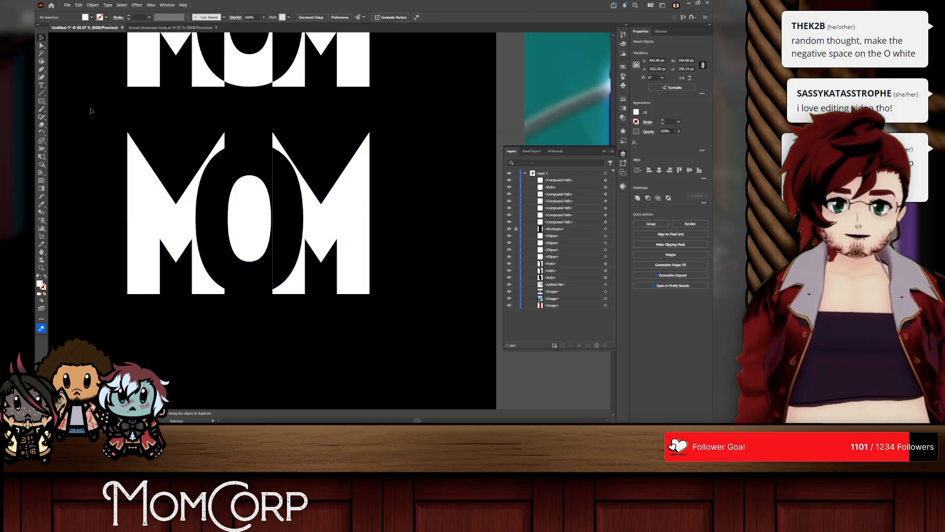
left_click(98, 248)
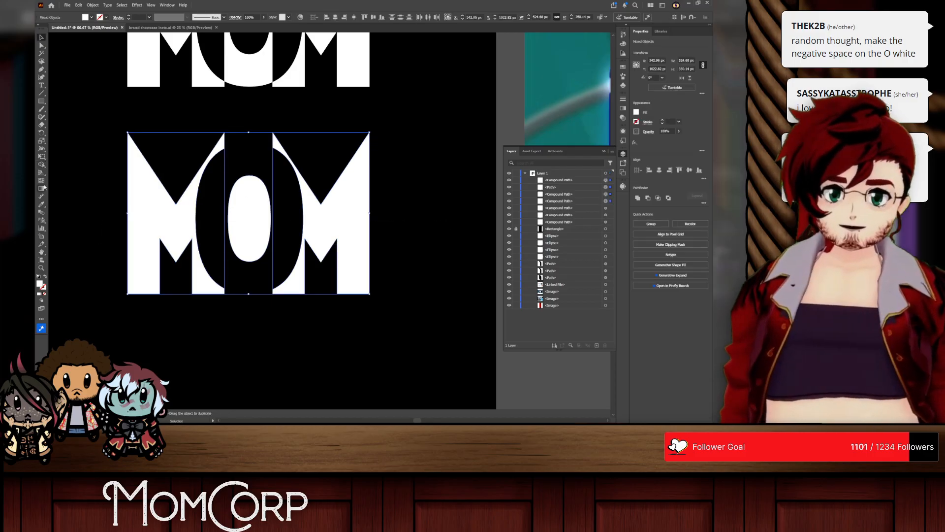
left_click(41, 165)
left_click(215, 180, "alt")
left_click(275, 180, "alt")
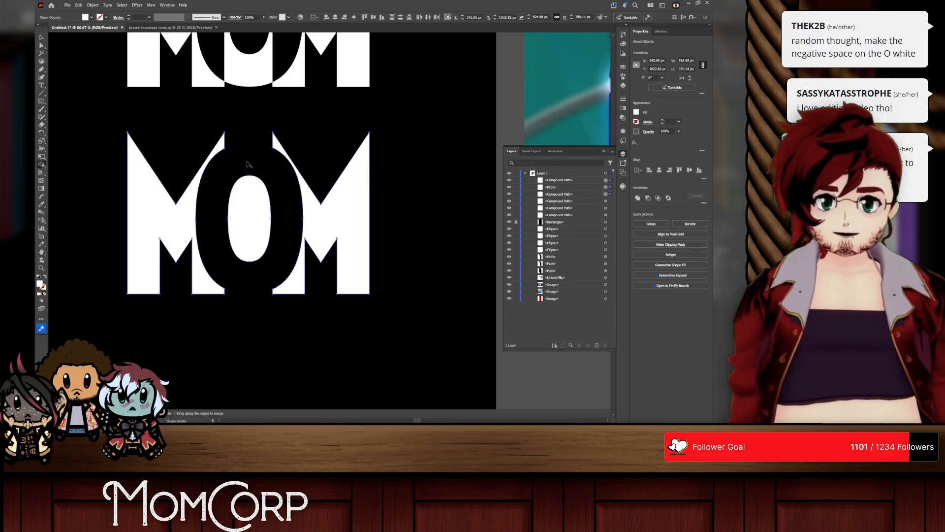
key("v")
left_click(58, 77)
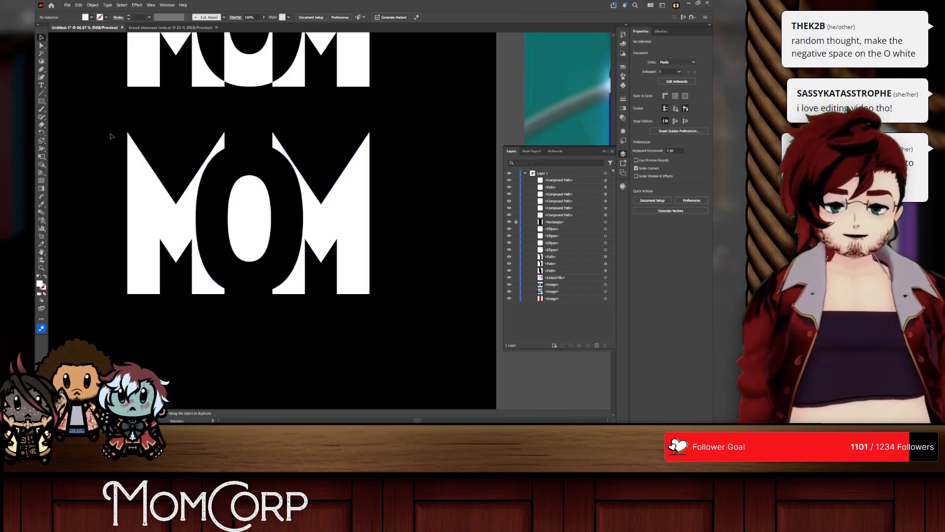
scroll(181, 326, "up", 1)
scroll(186, 340, "up", 2)
scroll(195, 360, "left", 2)
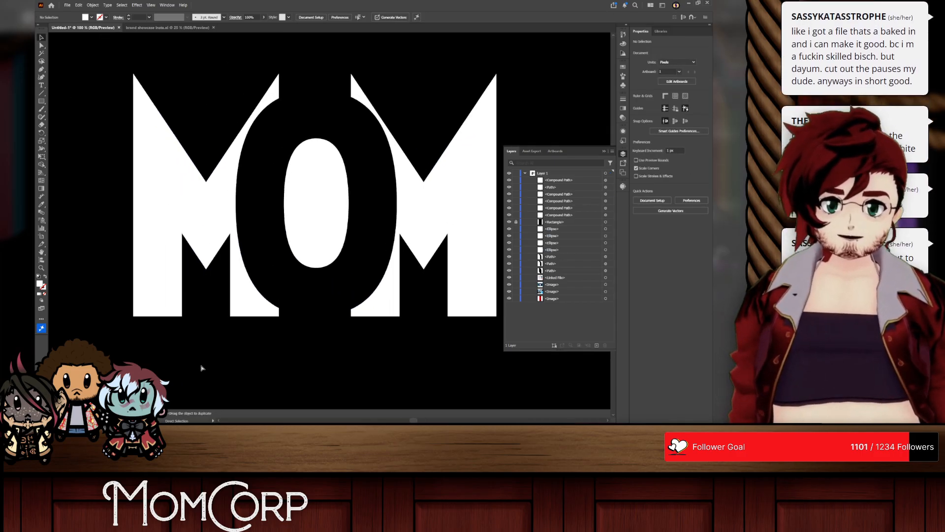
scroll(248, 374, "right", 1)
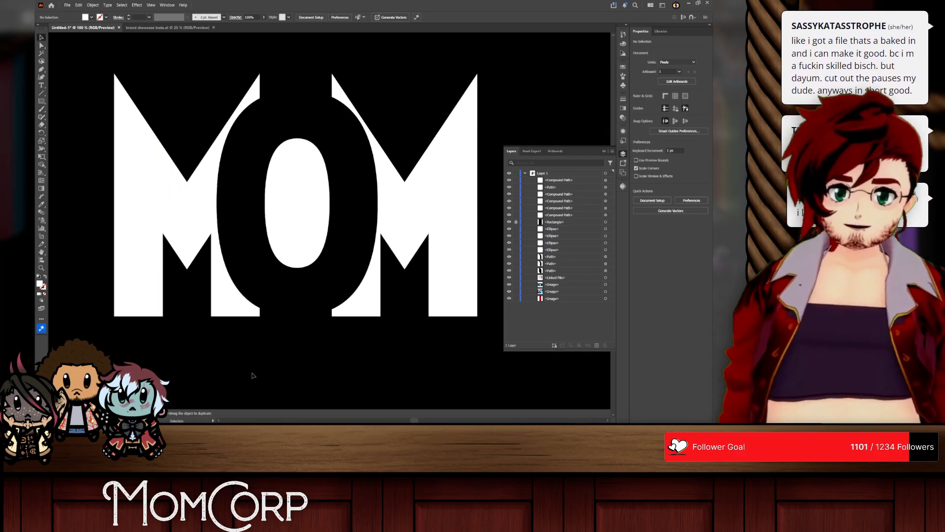
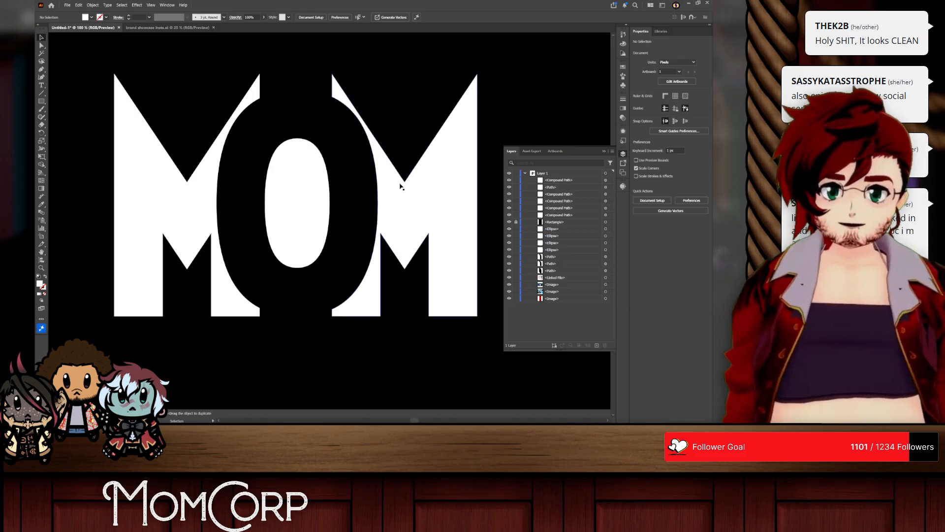
Step: Duplicate the MOM lettering with the overlapping O below the other versions and expand the copy
scroll(401, 222, "down", 2)
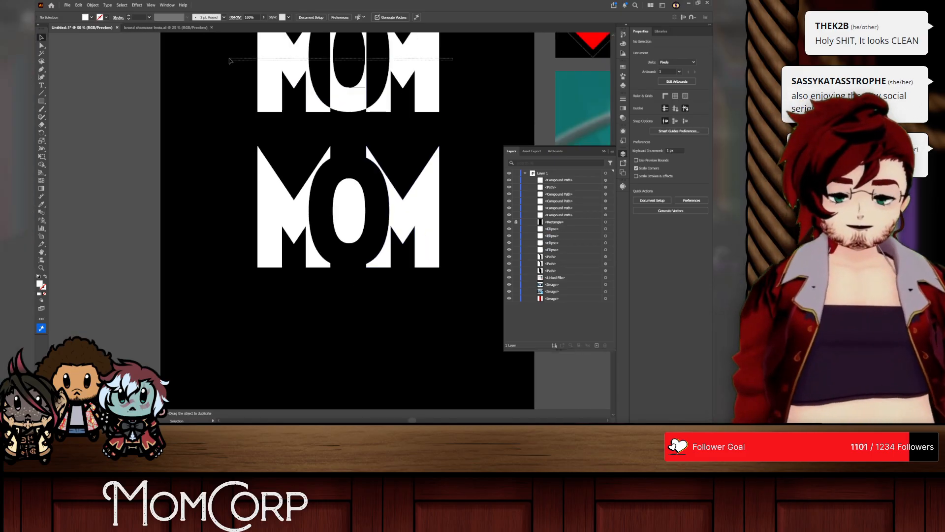
left_click_drag(360, 257, 359, 388)
scroll(360, 389, "down", 2)
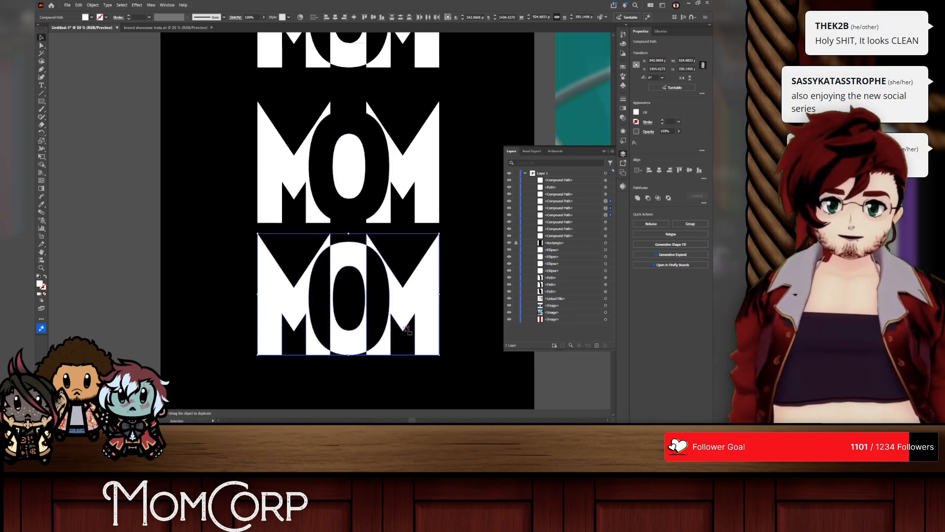
left_click(450, 333)
left_click(276, 294)
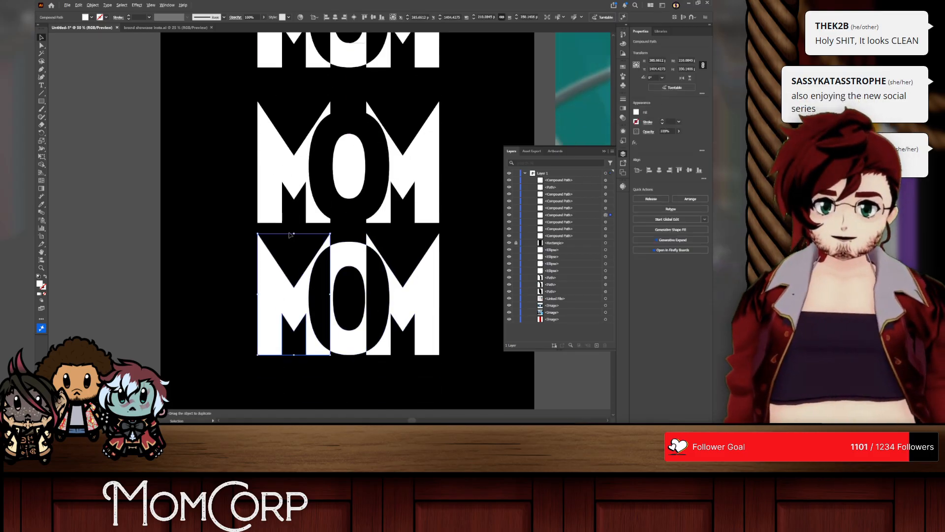
left_click_drag(451, 277, 207, 303)
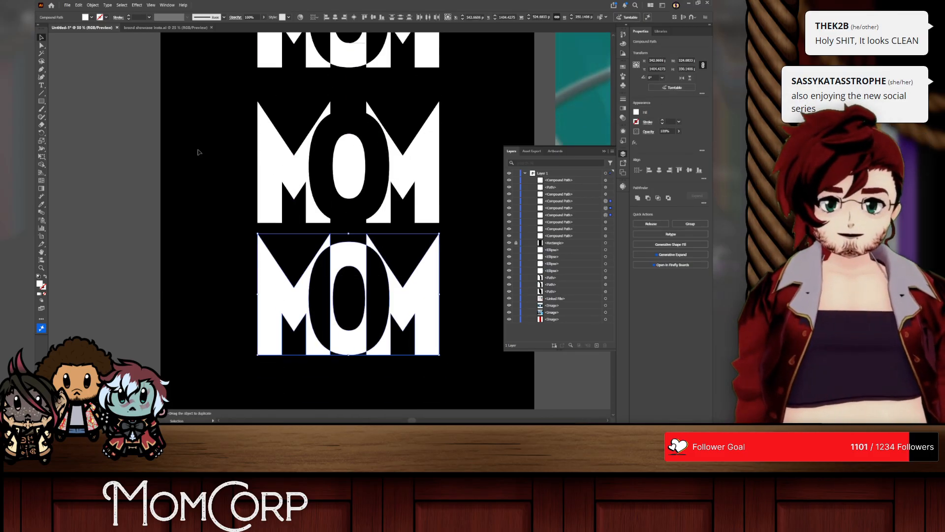
left_click(92, 6)
left_click(110, 93)
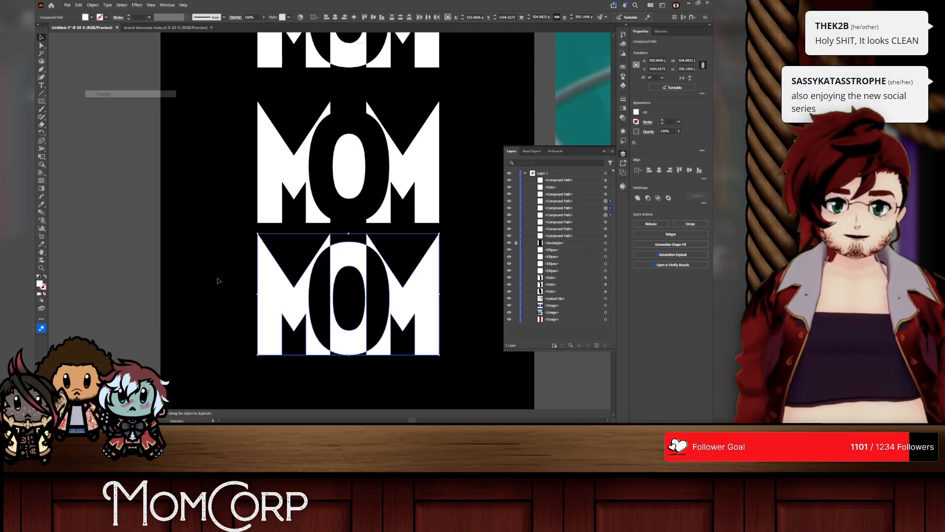
left_click(217, 281)
Step: Scale the copy's left M down to the height of the O's counter, matching the counter's top and bottom
scroll(273, 308, "right", 1)
left_click(274, 308)
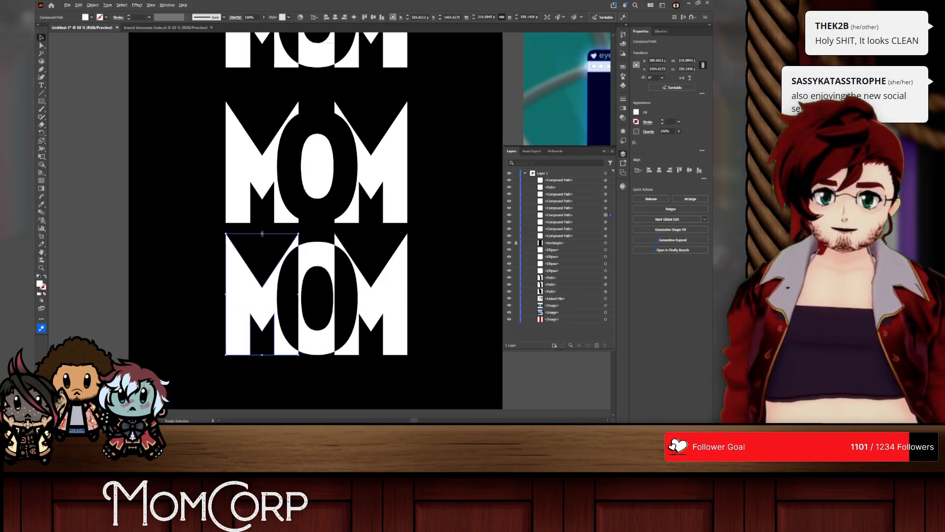
left_click_drag(262, 233, 261, 265)
left_click_drag(254, 297, 299, 331)
scroll(298, 331, "up", 5)
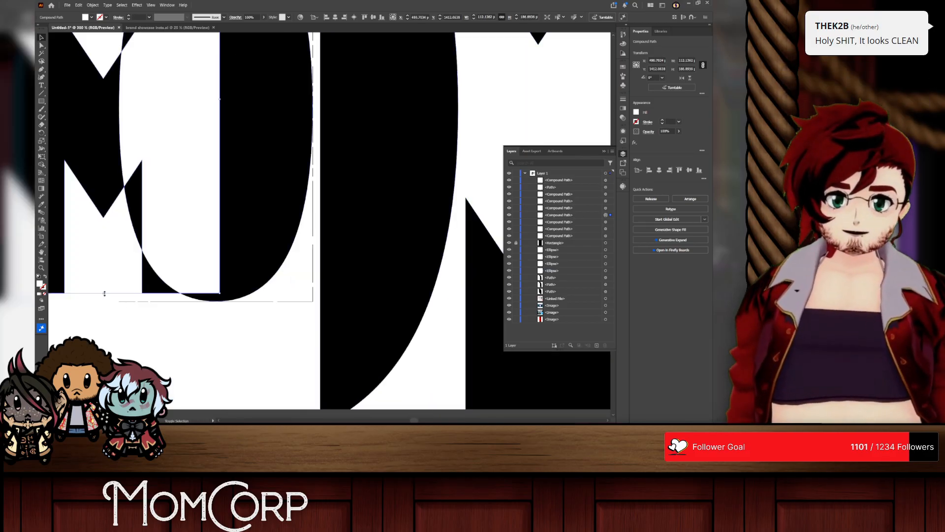
left_click_drag(105, 293, 104, 302)
scroll(158, 225, "up", 5)
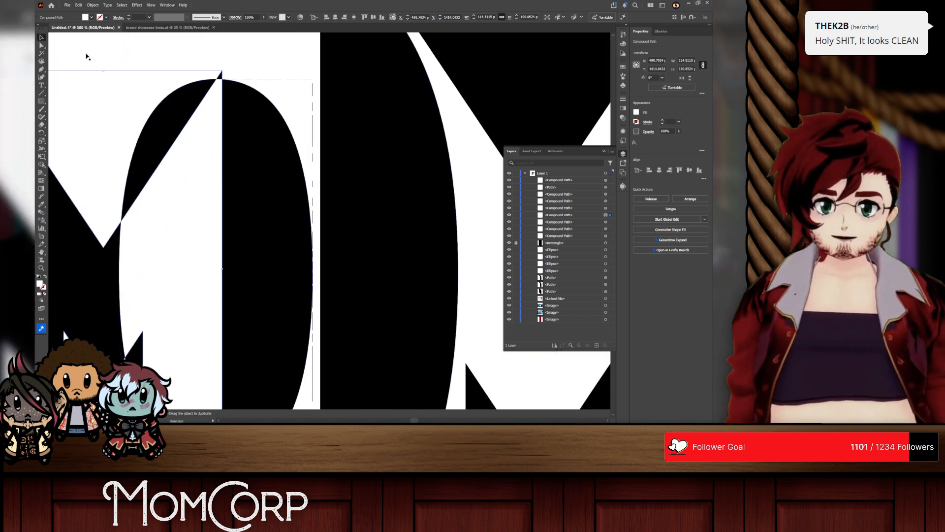
left_click_drag(103, 71, 104, 79)
Step: Set the reduced left M against the O's outer edge, and scale and place the right M to match on the opposite side
scroll(167, 173, "down", 4)
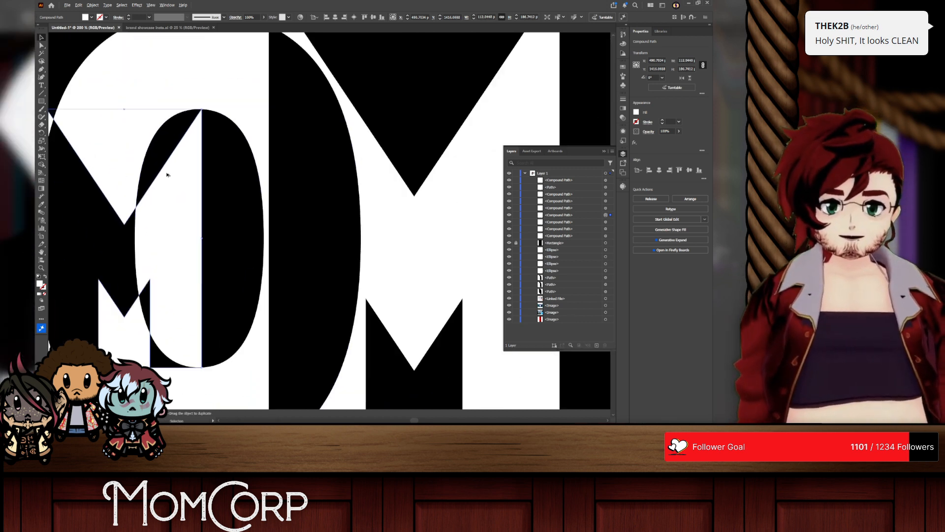
left_click_drag(178, 200, 131, 202)
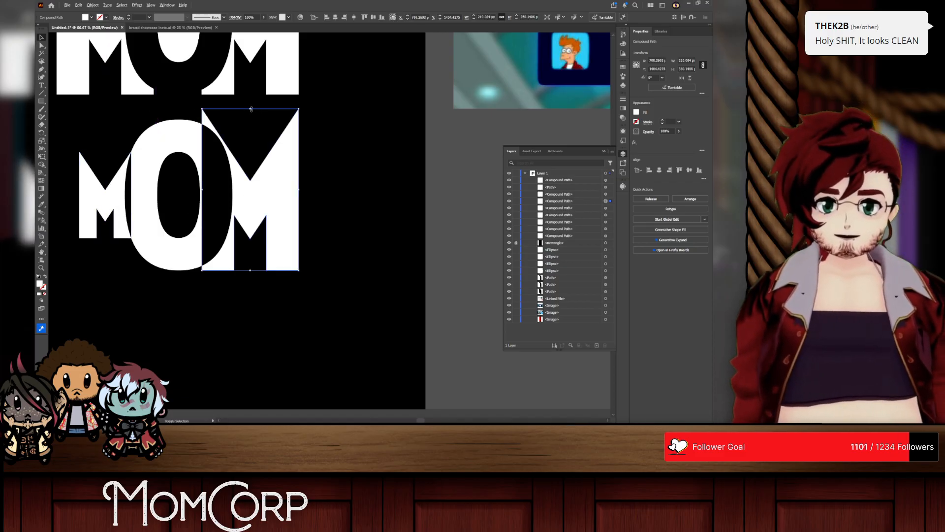
left_click_drag(250, 108, 250, 152)
left_click_drag(249, 228, 250, 239)
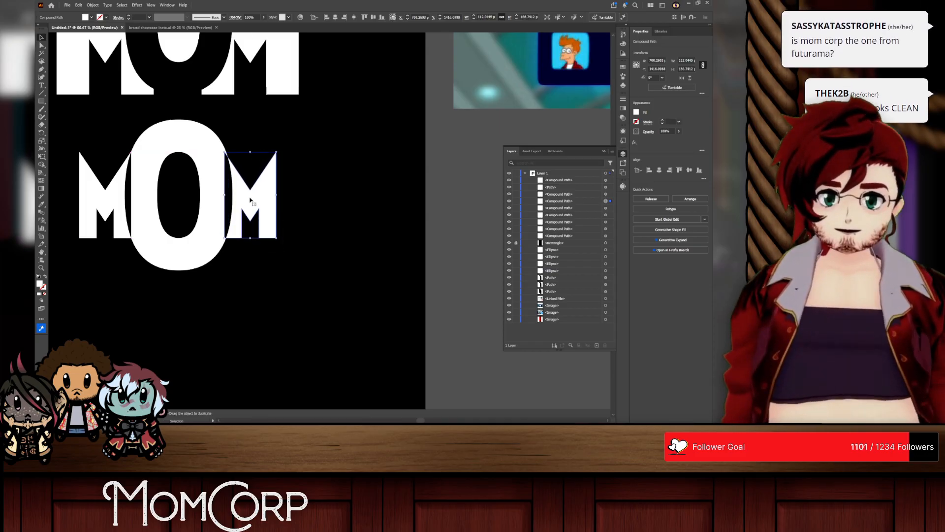
Step: Review the logo reference images beside the artboard and compare the three MOM lettering versions
scroll(250, 201, "left", 2)
scroll(376, 167, "down", 3)
scroll(380, 167, "right", 2)
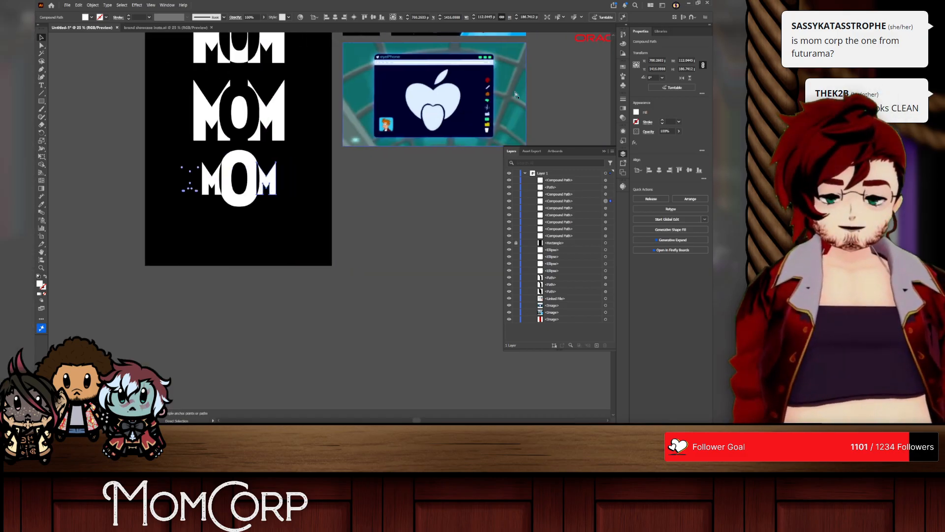
scroll(475, 102, "down", 1)
scroll(475, 103, "up", 3)
scroll(344, 197, "right", 3)
scroll(167, 197, "up", 2)
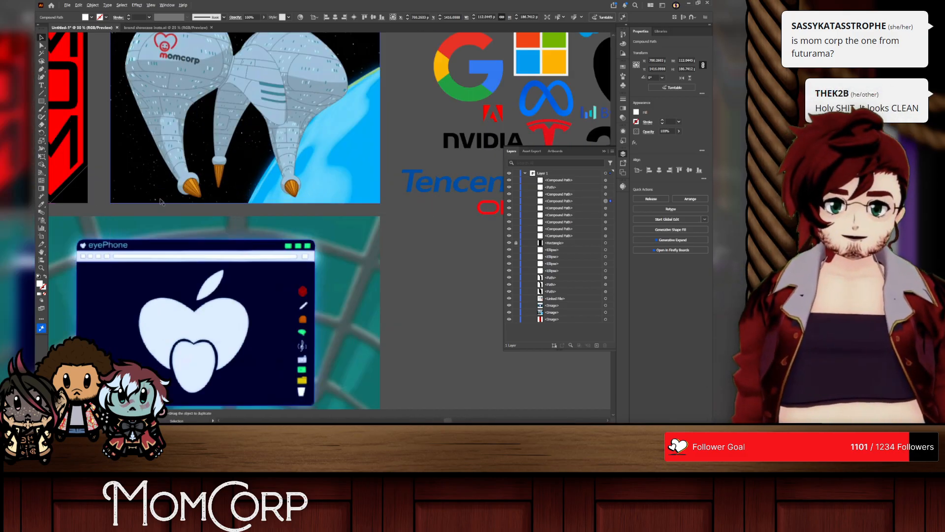
scroll(165, 193, "left", 6)
scroll(338, 184, "down", 4)
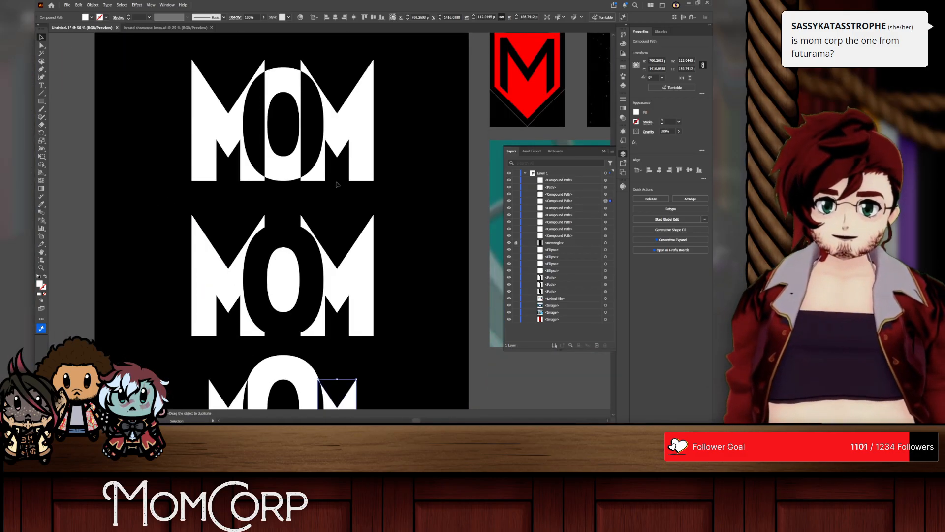
scroll(291, 167, "down", 3)
scroll(266, 232, "up", 2)
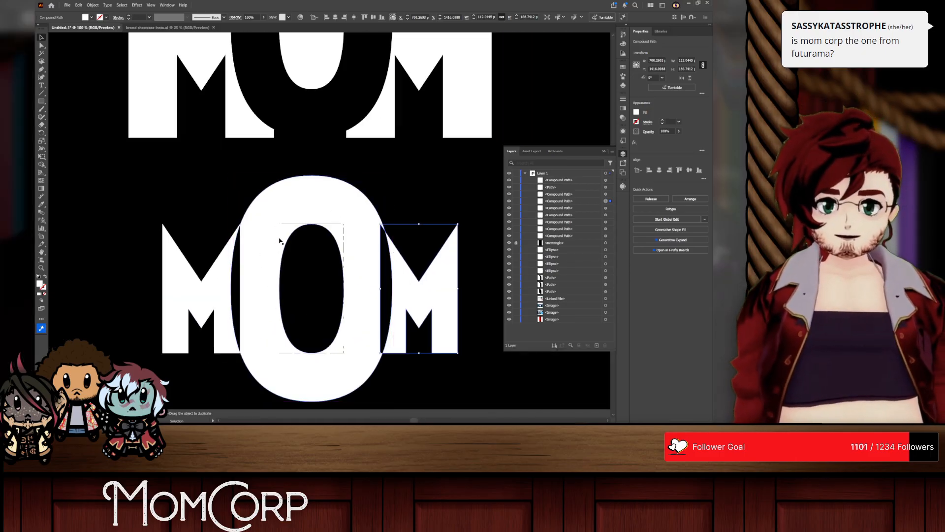
scroll(279, 240, "down", 2)
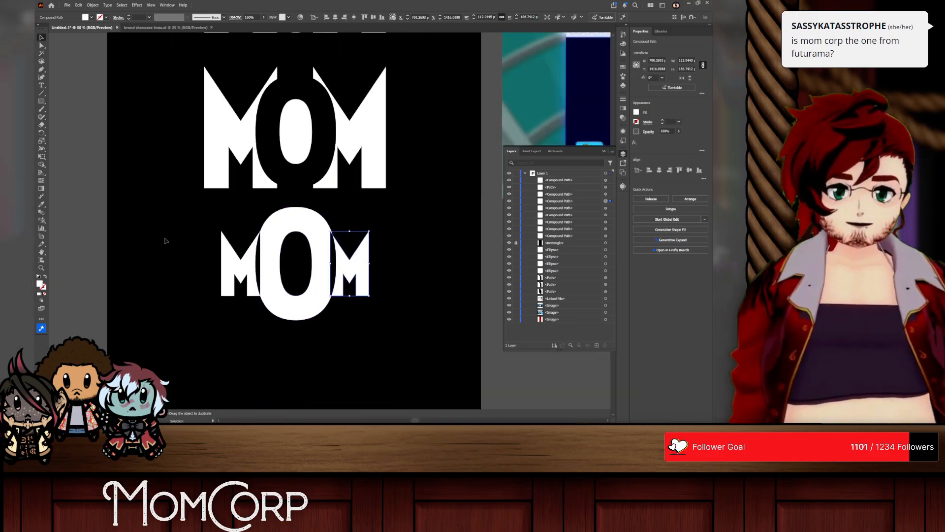
Step: Use Shape Builder on the lowest MOM to remove the O's outer ring and keep its counter as a solid white oval
scroll(167, 239, "up", 1)
left_click_drag(172, 235, 414, 310)
left_click(42, 164)
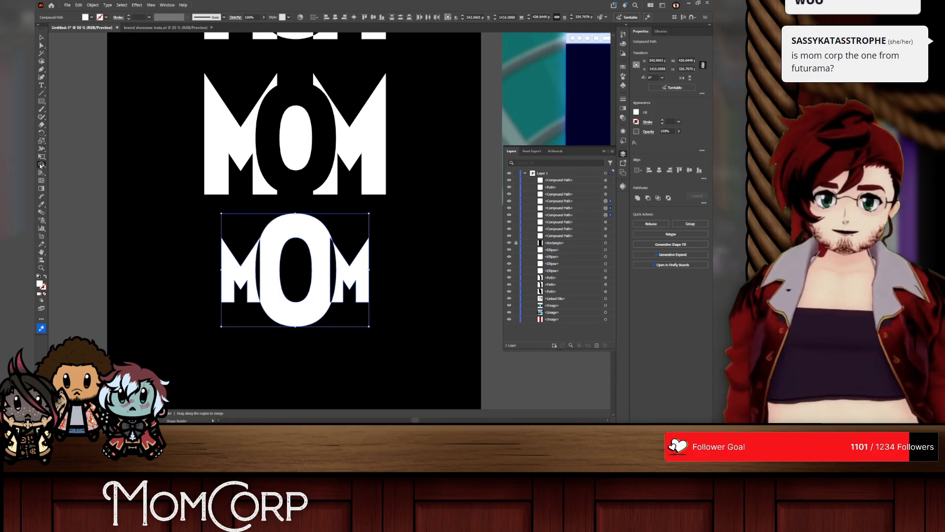
left_click(327, 274, "alt")
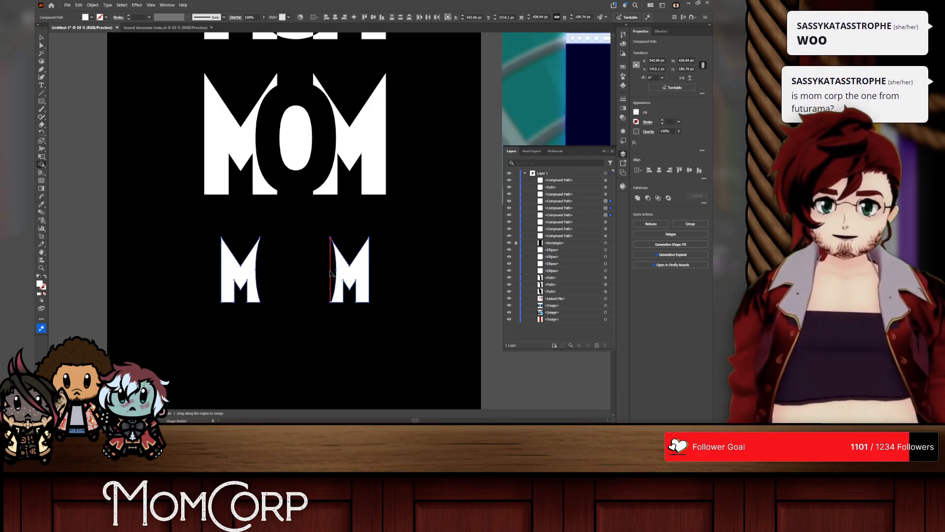
key("ctrl+z")
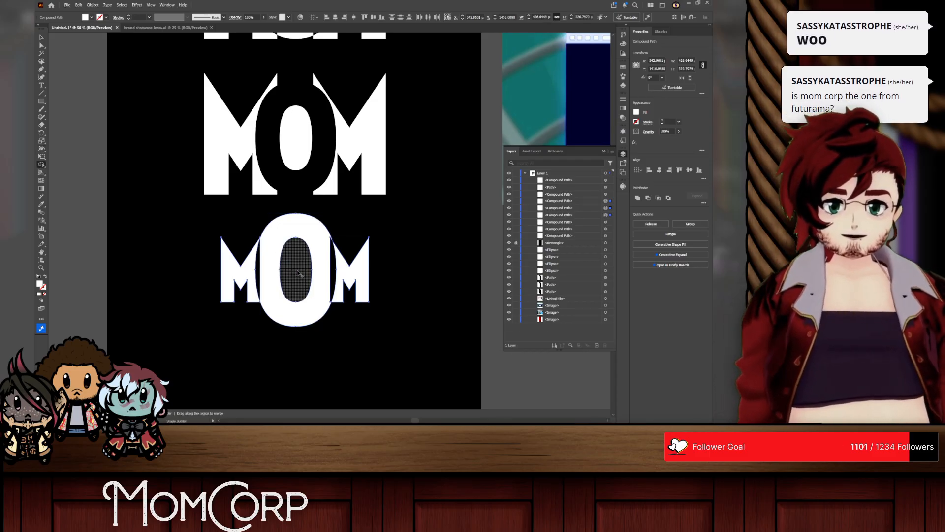
left_click(261, 273, "alt")
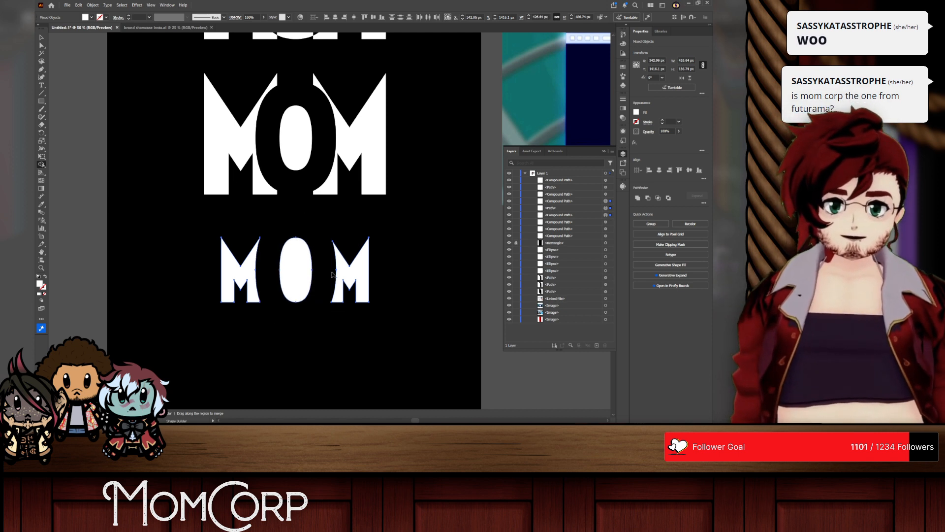
left_click(41, 37)
left_click(117, 195)
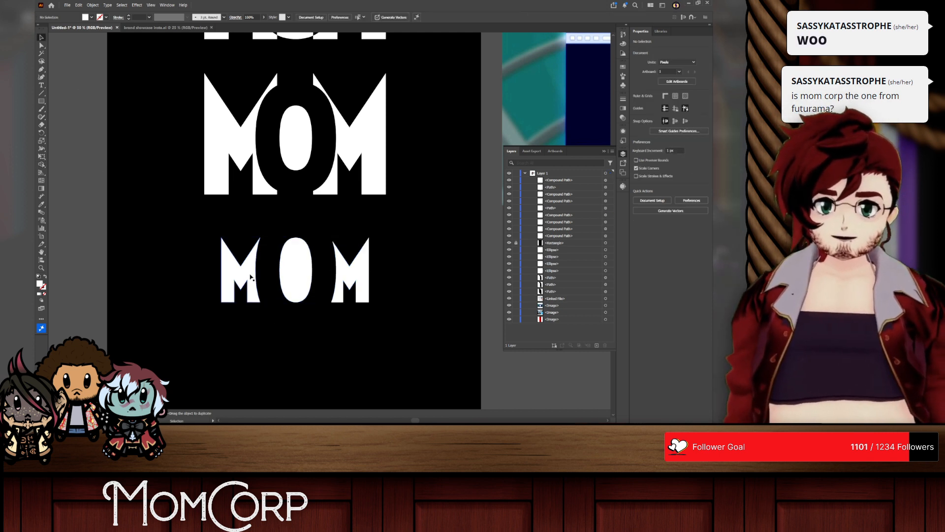
Step: Move both Ms of the lowest version inward so they sit close to the solid oval
left_click_drag(251, 277, 264, 277)
left_click_drag(348, 279, 332, 279)
left_click_drag(250, 275, 255, 276)
left_click(343, 329)
scroll(265, 329, "up", 2)
scroll(327, 266, "right", 3)
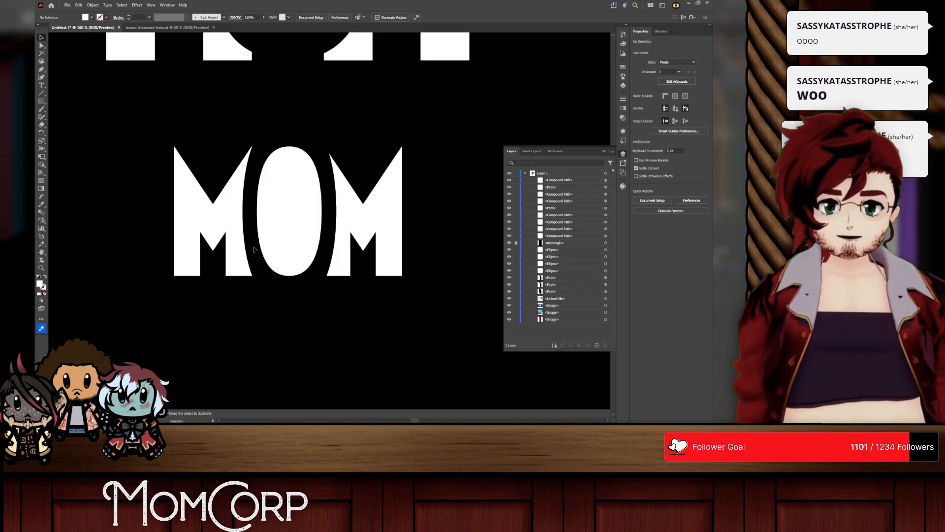
Step: Shift both Ms slightly outward to widen the gaps around the oval
left_click_drag(350, 213, 358, 213)
left_click_drag(215, 211, 208, 211)
left_click(331, 344)
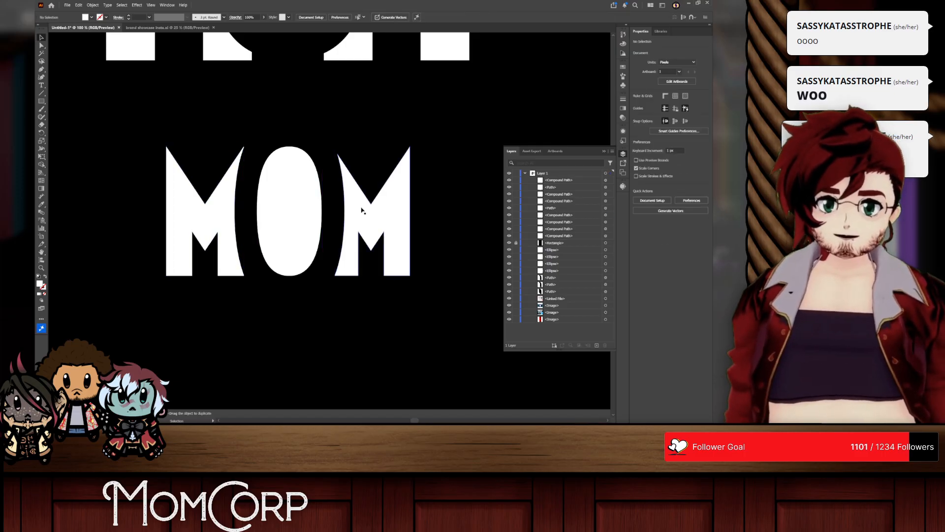
Step: Scale the oval O down proportionally about its centre so it is slightly shorter than the Ms
left_click(315, 206)
mouse_move(322, 210)
left_mouse_down()
mouse_move(338, 213)
mouse_move(316, 210)
left_mouse_up()
left_click_drag(379, 220, 379, 220)
left_click(332, 308)
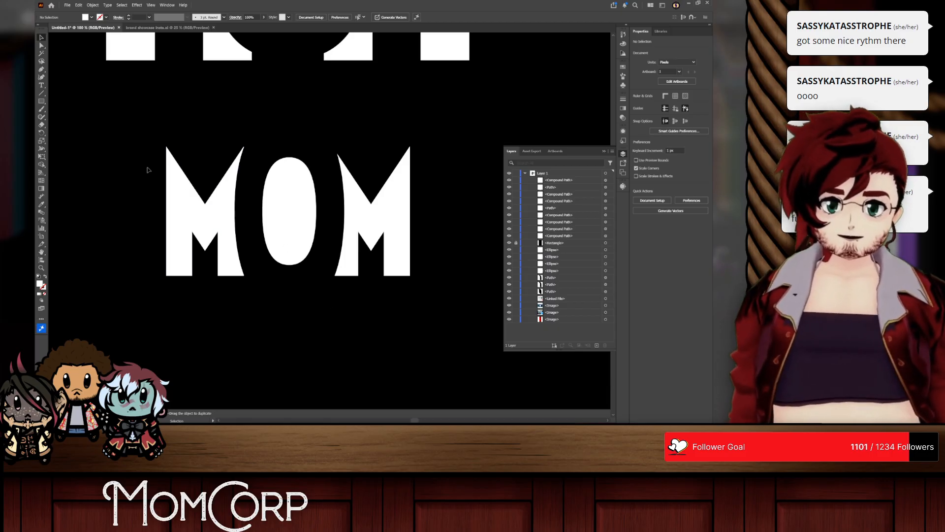
left_click_drag(146, 170, 466, 258)
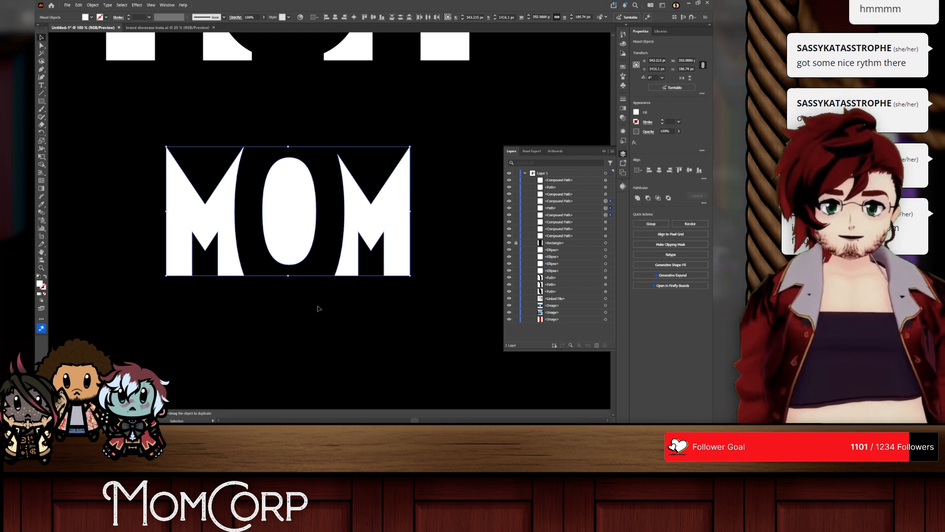
left_click(319, 308)
left_click(42, 45)
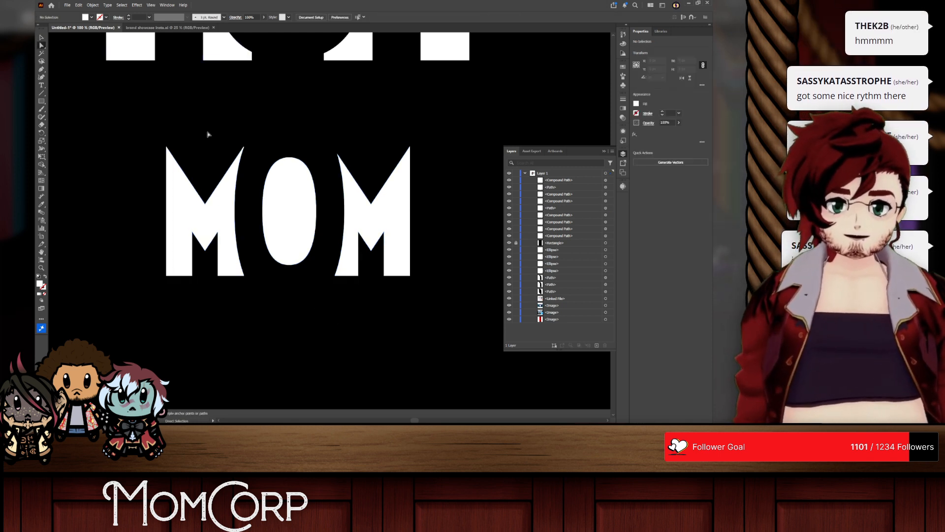
left_click_drag(252, 160, 253, 161)
left_click(344, 164, "shift")
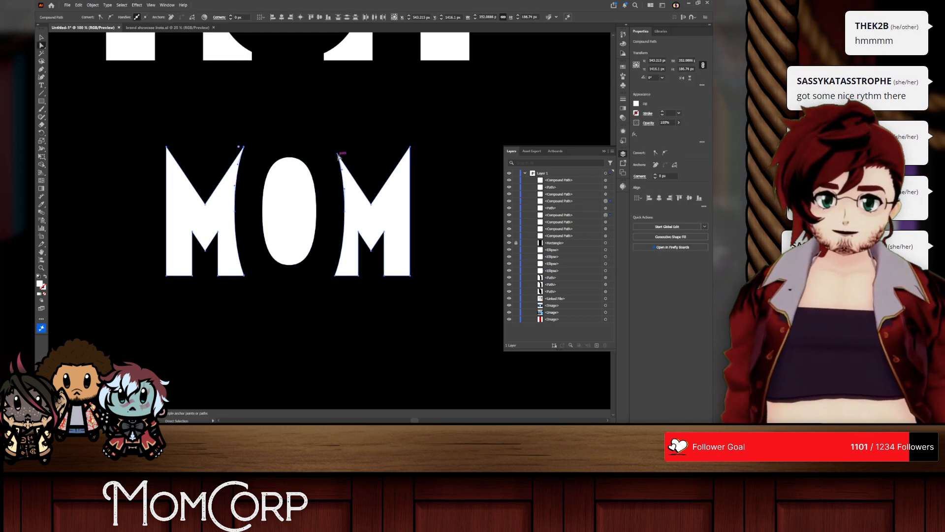
left_click_drag(308, 137, 356, 169)
left_click(238, 141)
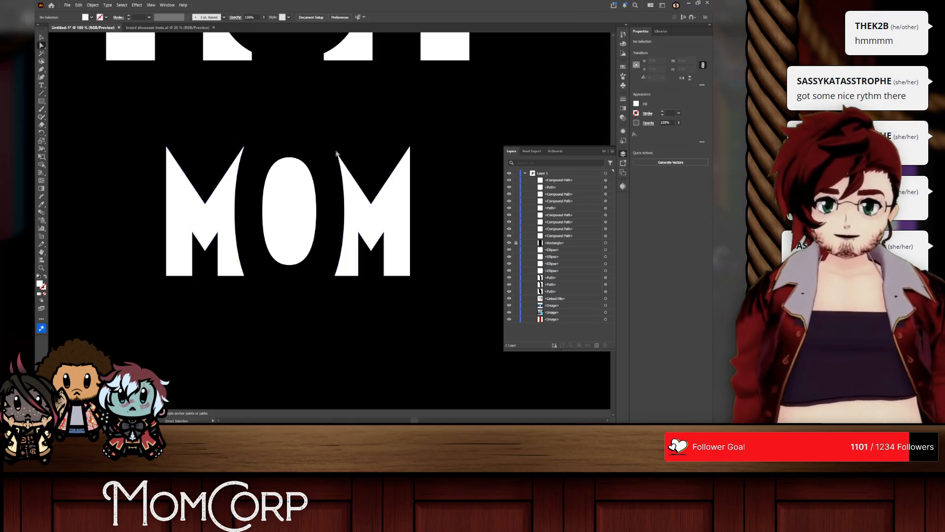
Step: Delete the right M and replace it with a mirrored copy of the left M, reflected horizontally about the oval's centre
left_click(360, 202)
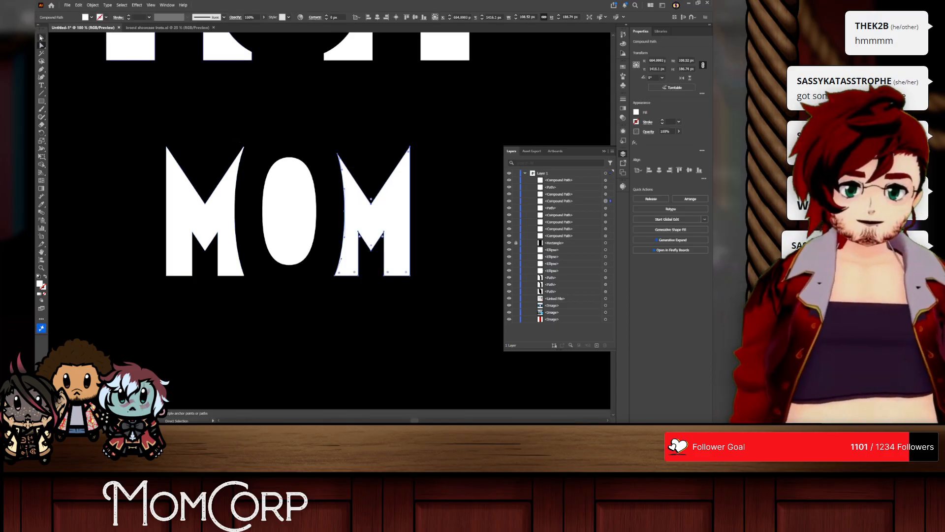
key("Delete")
key("v")
left_click(196, 224)
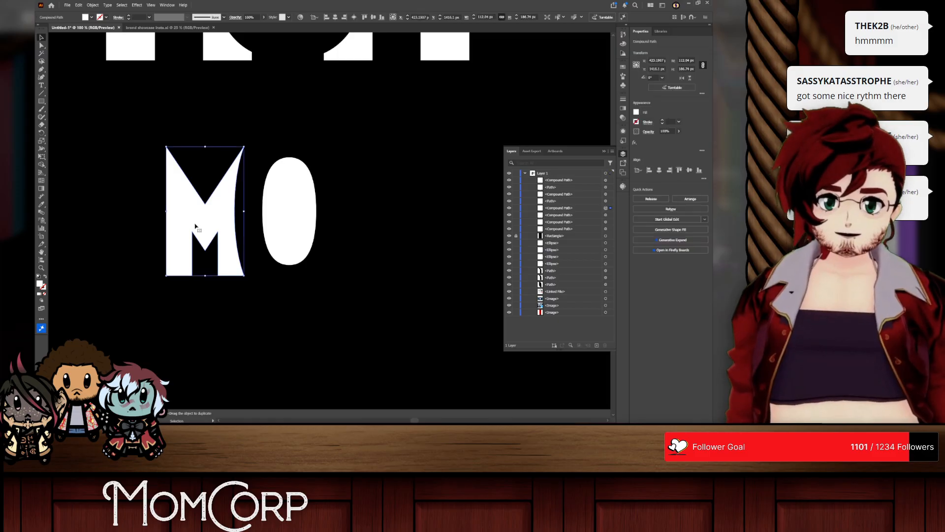
key("o")
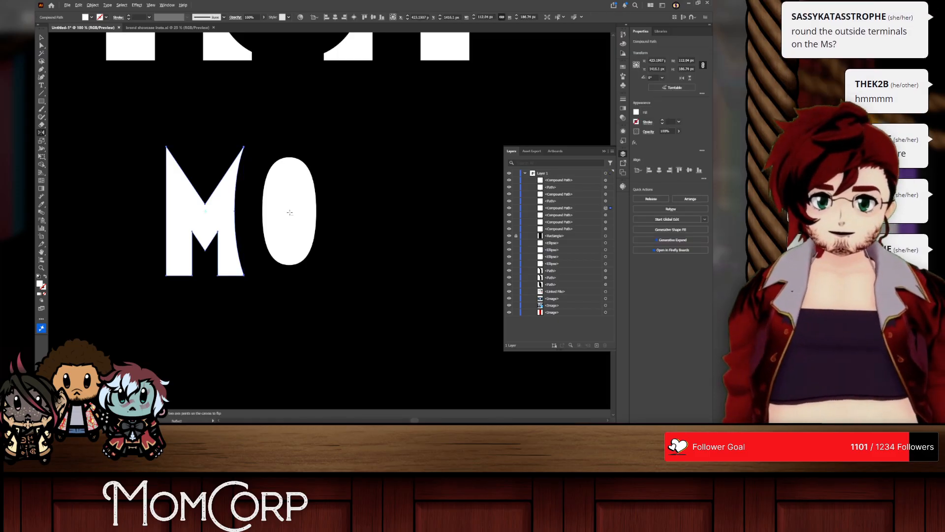
left_click(290, 210, "alt")
left_click(428, 253)
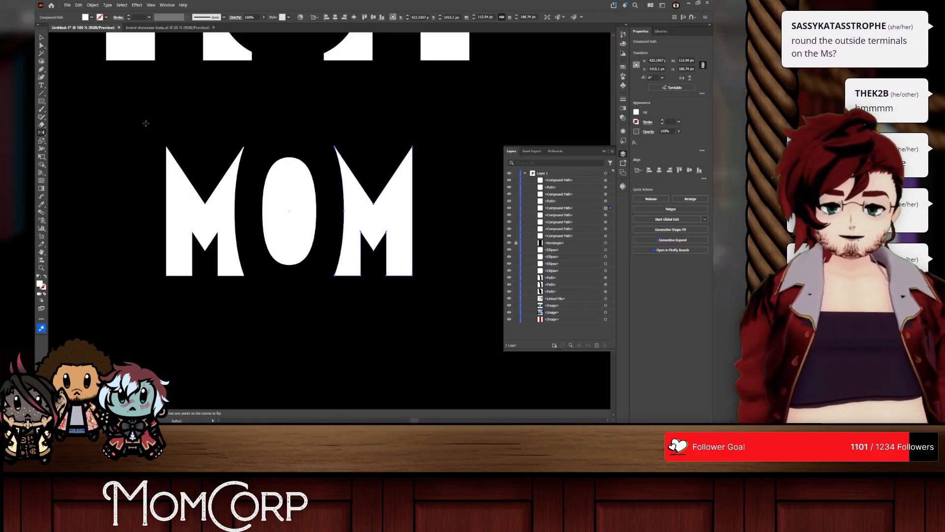
Step: Round the outer top and bottom corners of both Ms with a very small corner radius
left_click(42, 46)
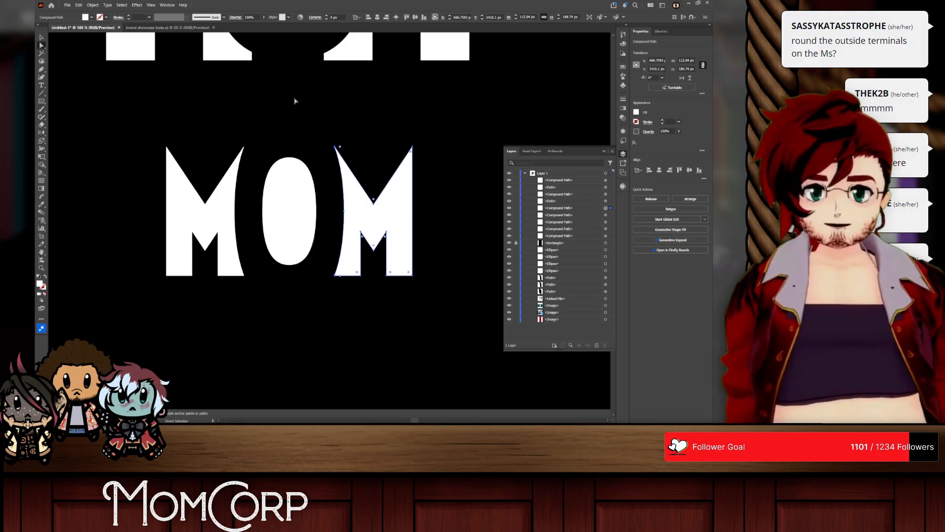
left_click_drag(145, 127, 181, 169)
left_click_drag(141, 261, 183, 290)
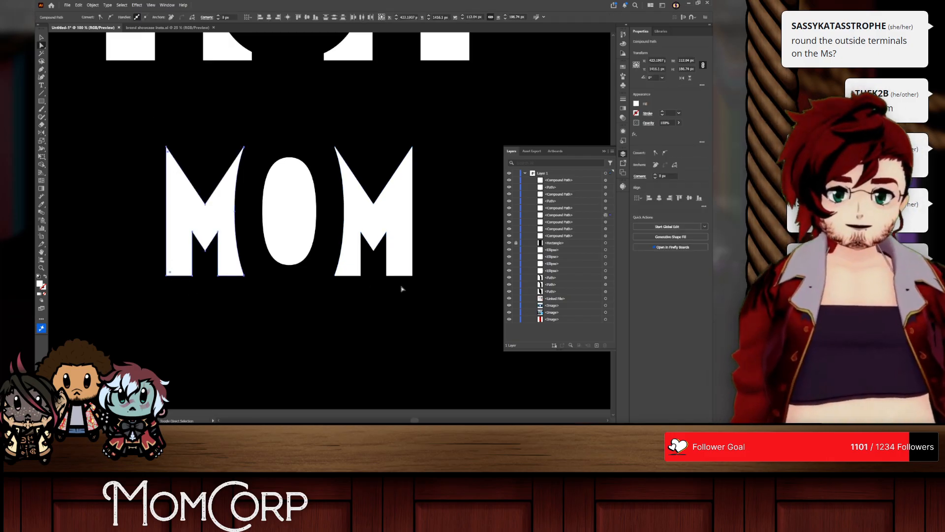
left_click_drag(413, 280, 417, 118)
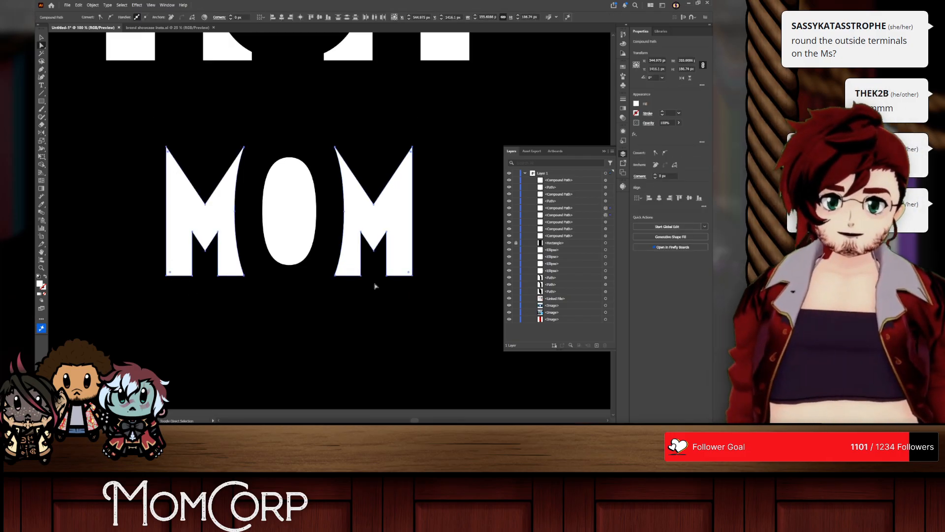
scroll(245, 18, "up", 20)
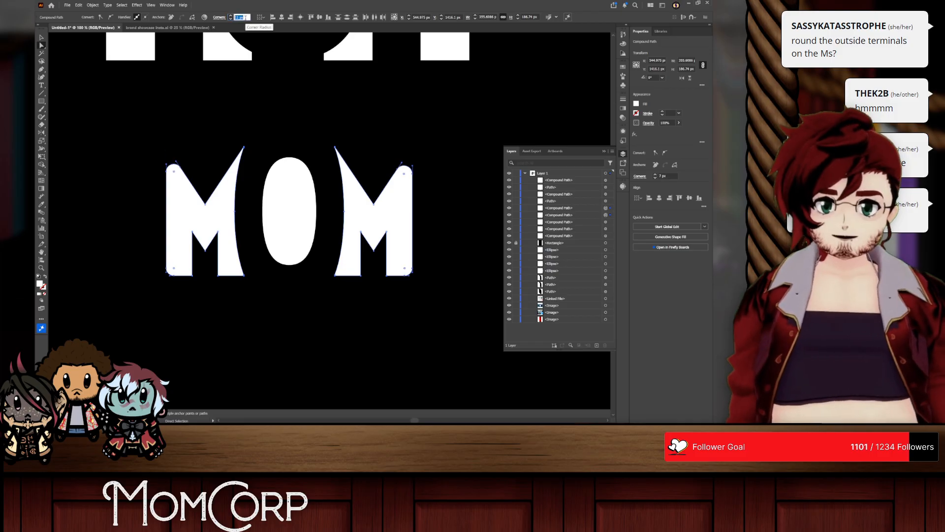
scroll(245, 17, "down", 20)
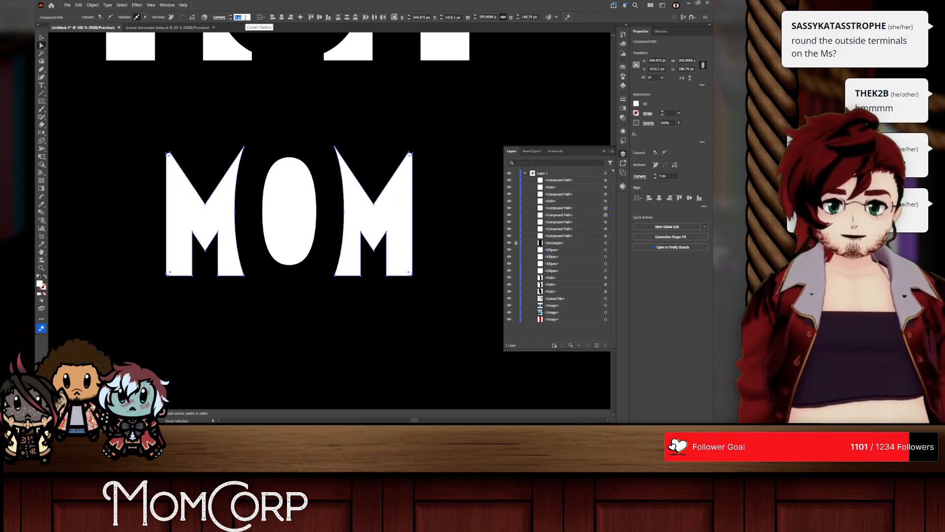
scroll(245, 18, "down", 3)
scroll(243, 139, "up", 3)
left_click(238, 161)
Step: Delete the extra anchor points at the upper inner tips of both Ms beside the O
scroll(238, 155, "up", 4)
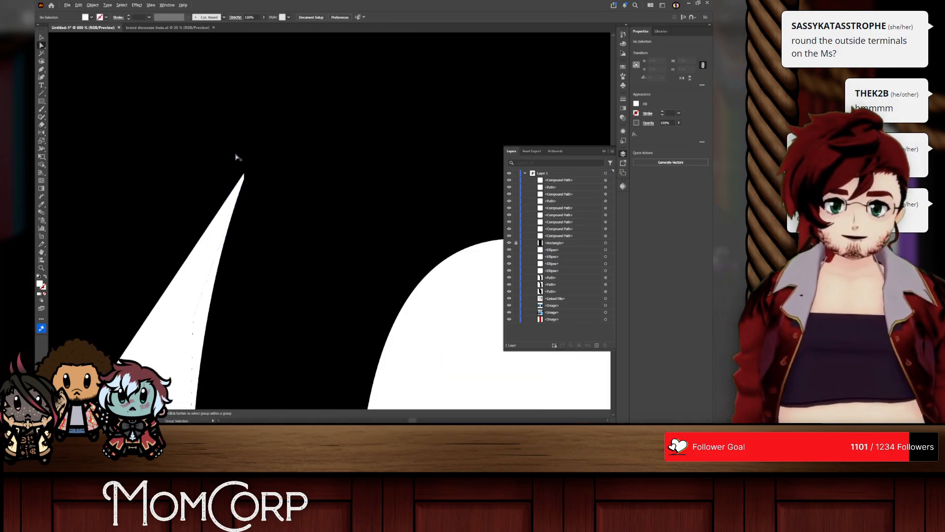
left_click_drag(42, 69, 74, 85)
left_click(257, 205)
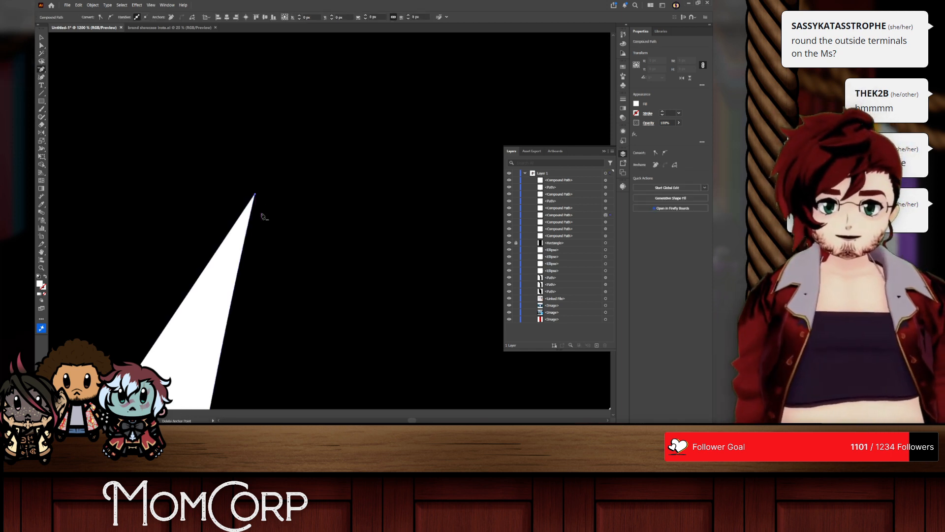
scroll(304, 219, "down", 5)
scroll(381, 226, "up", 3)
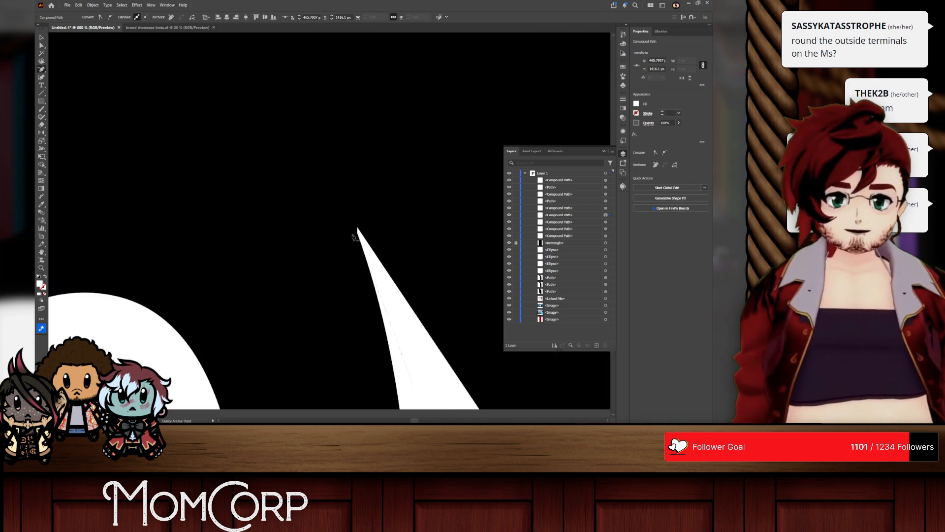
left_click(357, 236)
scroll(358, 254, "down", 4)
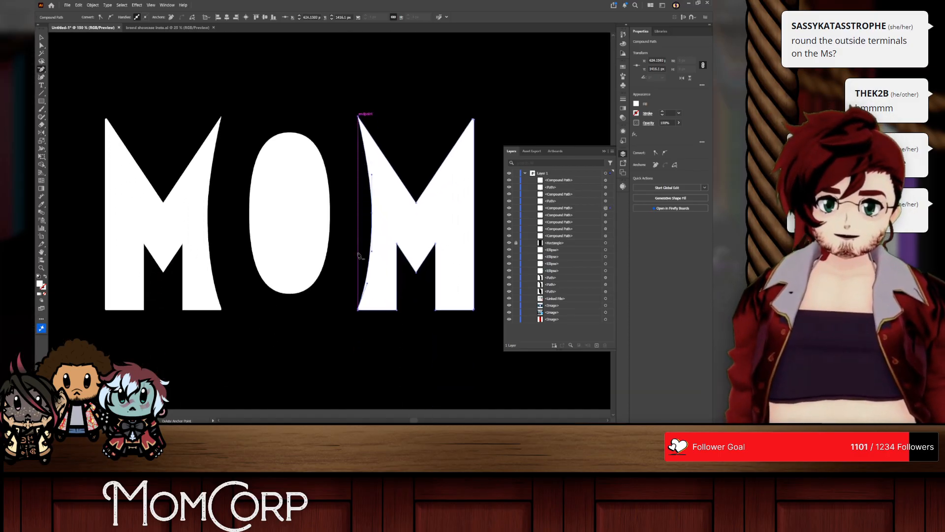
Step: Delete the extra anchor points at the lower inner tips of both Ms beside the O
scroll(360, 272, "up", 6)
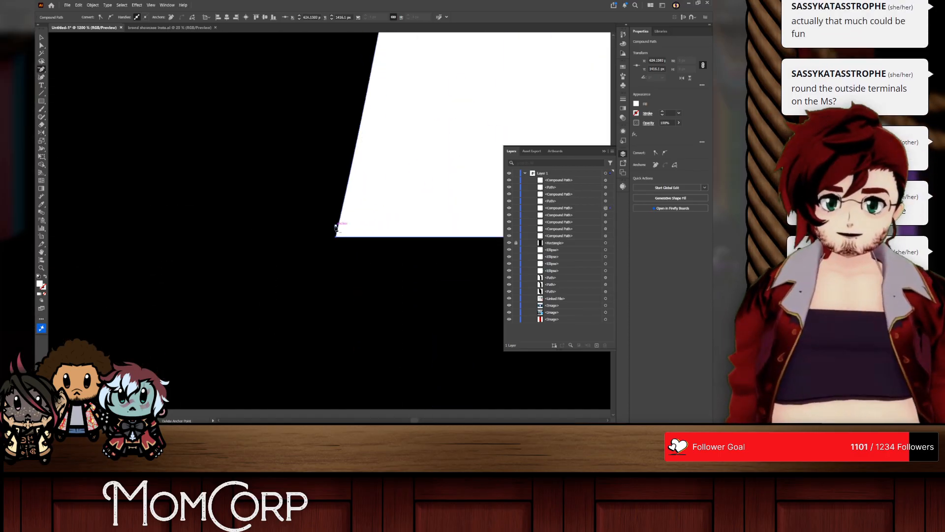
scroll(338, 229, "down", 6)
scroll(186, 224, "up", 5)
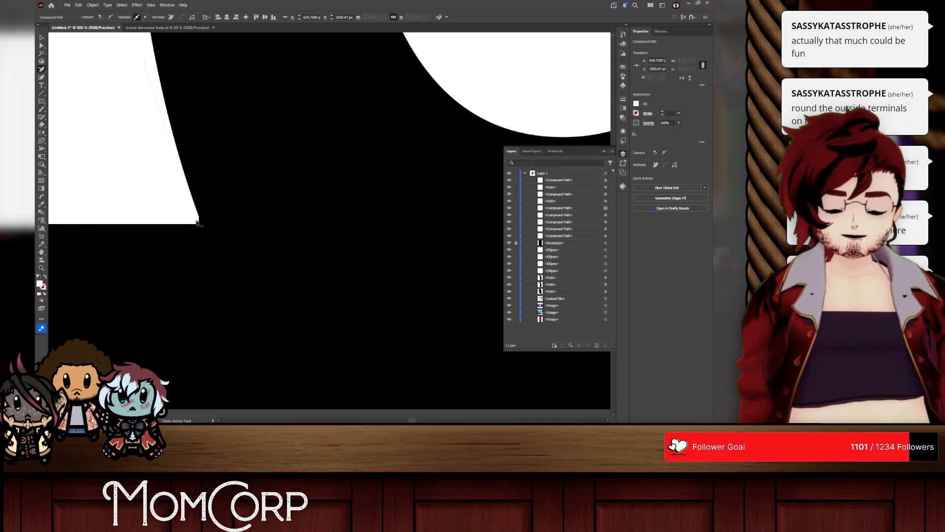
left_click(199, 219)
scroll(238, 219, "down", 5)
scroll(304, 202, "down", 2)
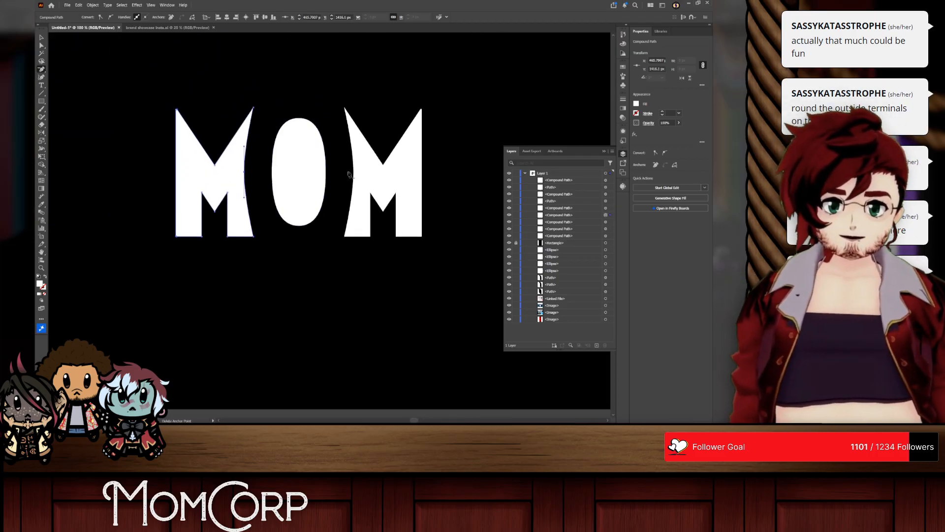
left_click(371, 102)
left_click(432, 226)
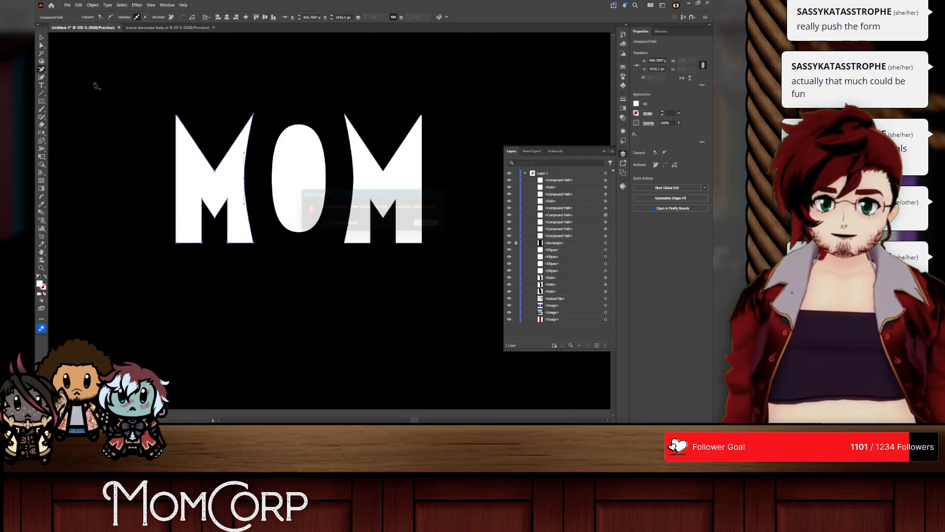
Step: Round the outer top corners and the leg-bottom corners of both Ms to a radius of about 17 px
left_click(42, 37)
left_click(195, 48)
left_click(383, 188)
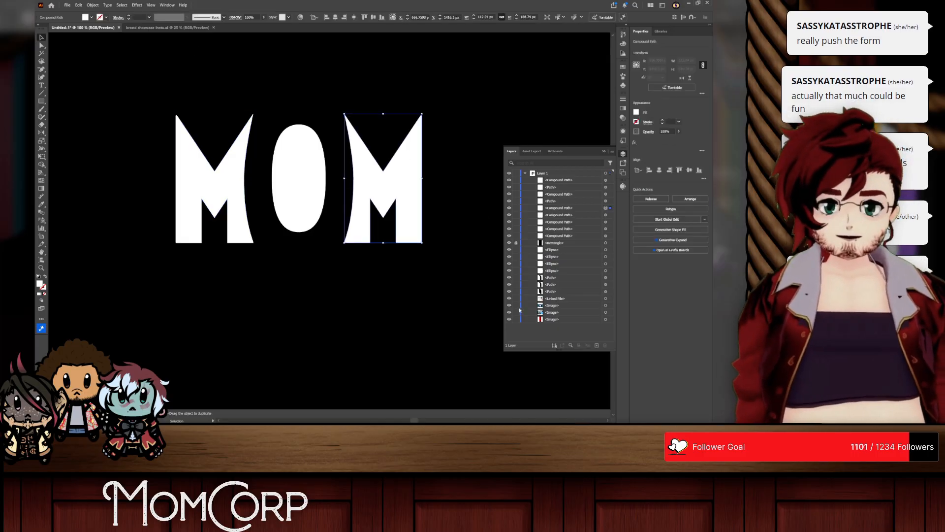
left_click(216, 188)
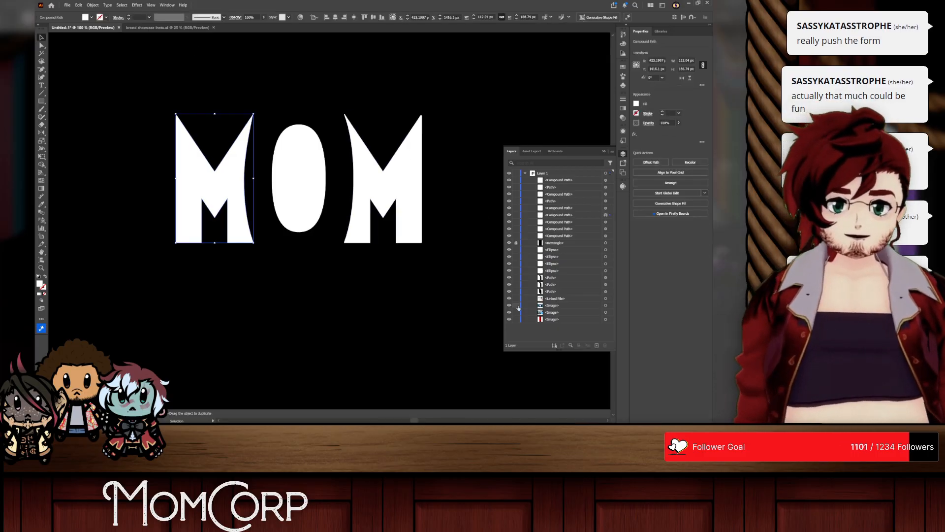
left_click(42, 45)
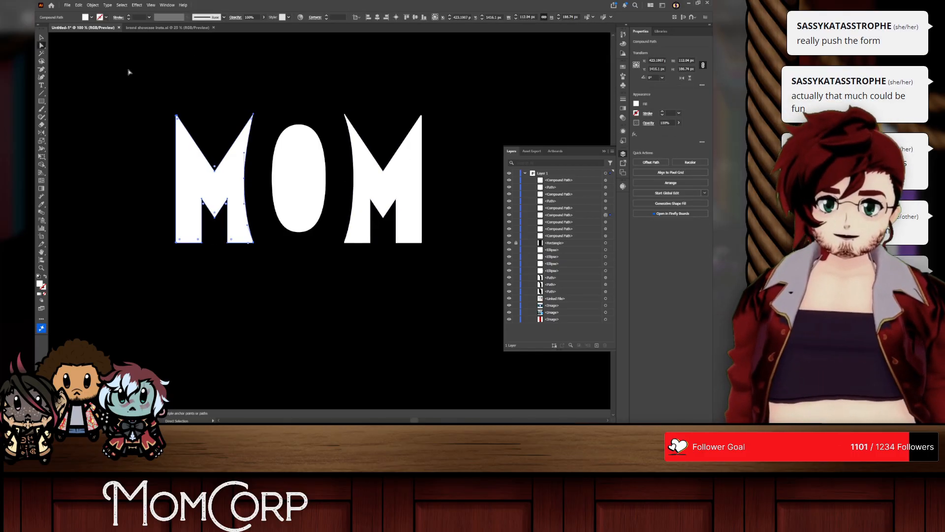
left_click_drag(134, 84, 194, 275)
left_click_drag(464, 73, 411, 269)
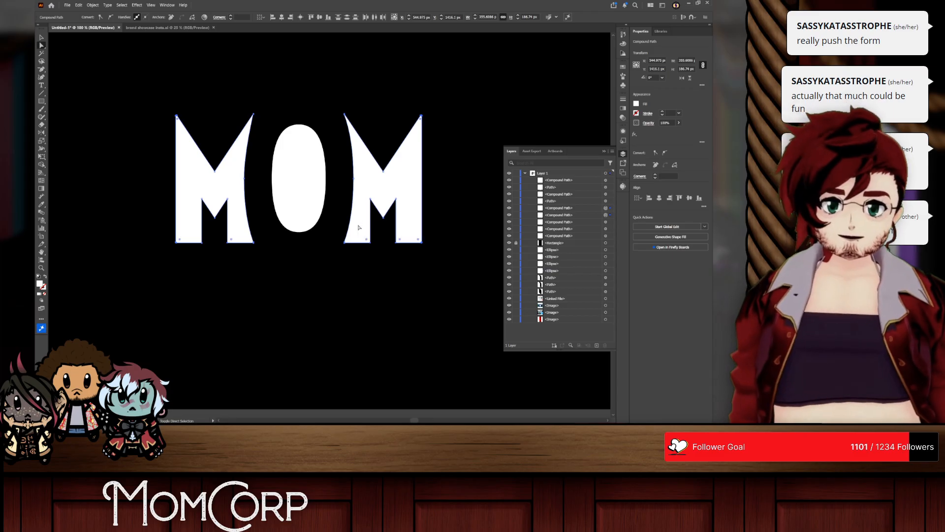
scroll(239, 15, "up", 15)
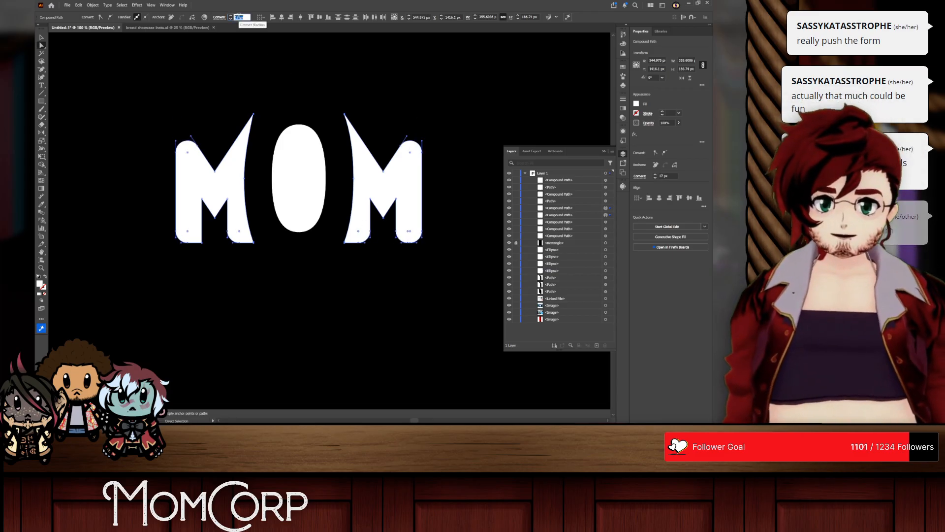
scroll(286, 43, "down", 1)
left_click(41, 37)
left_click(67, 47)
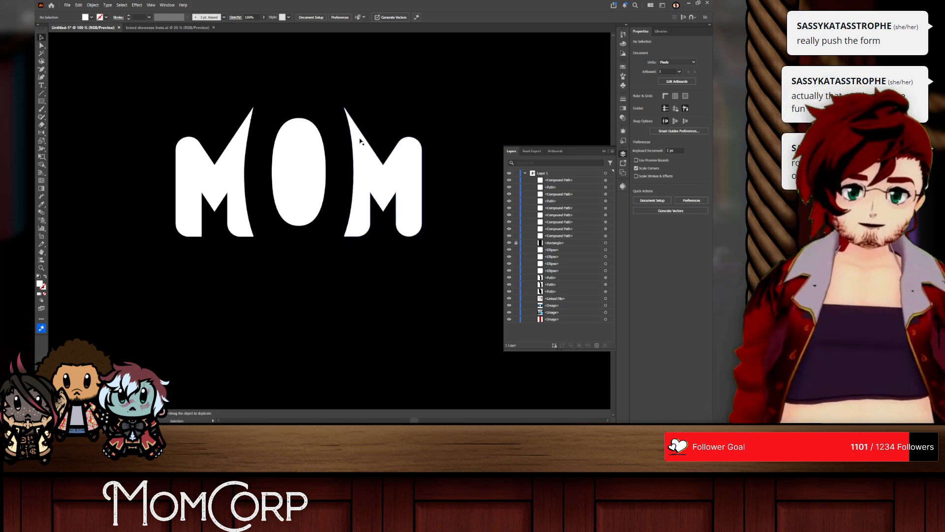
scroll(336, 126, "up", 1)
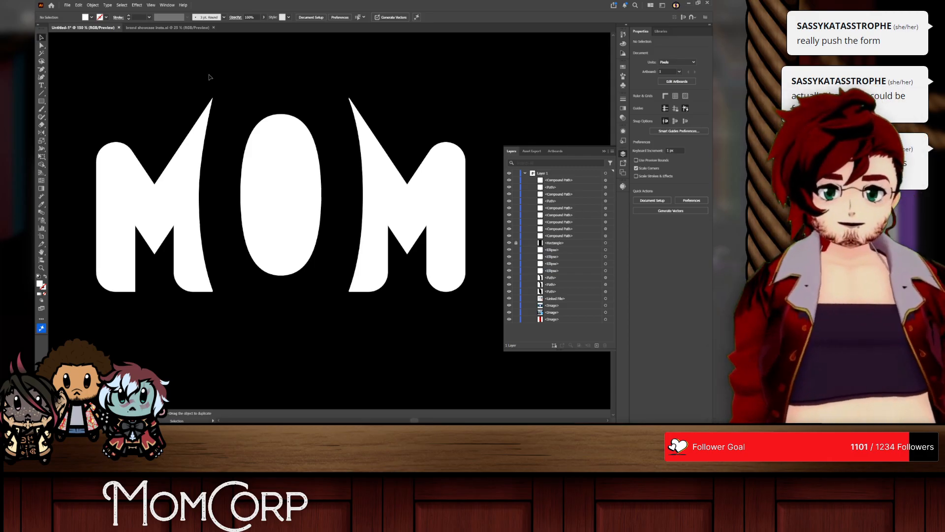
Step: Undo the large corner rounding on both Ms and clear the selection
key("ctrl+z")
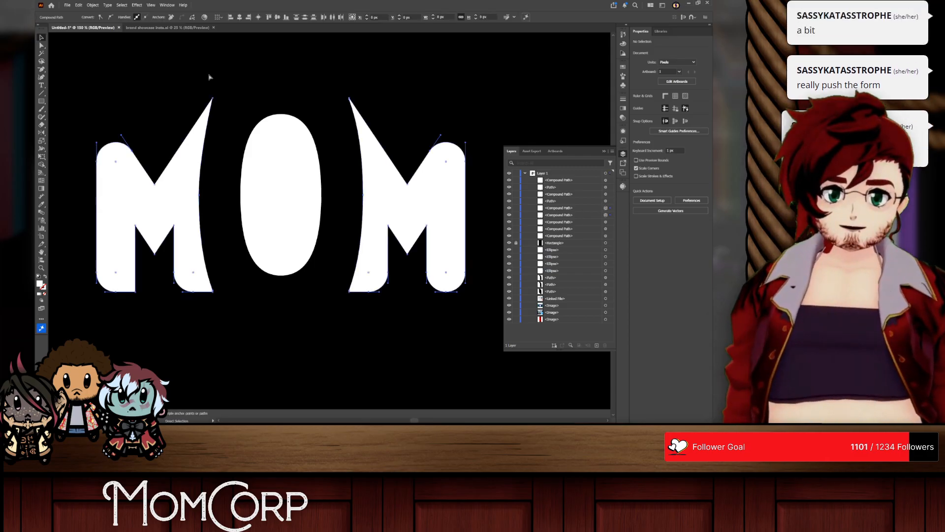
key("ctrl+z")
key("ctrl+z")
key("ctrl+z")
key("ctrl+z")
key("ctrl+z")
key("ctrl+z")
key("ctrl+z")
key("ctrl+z")
key("ctrl+z")
key("ctrl+z")
key("ctrl+z")
key("ctrl+z")
key("ctrl+z")
key("ctrl+z")
key("ctrl+z")
key("ctrl+z")
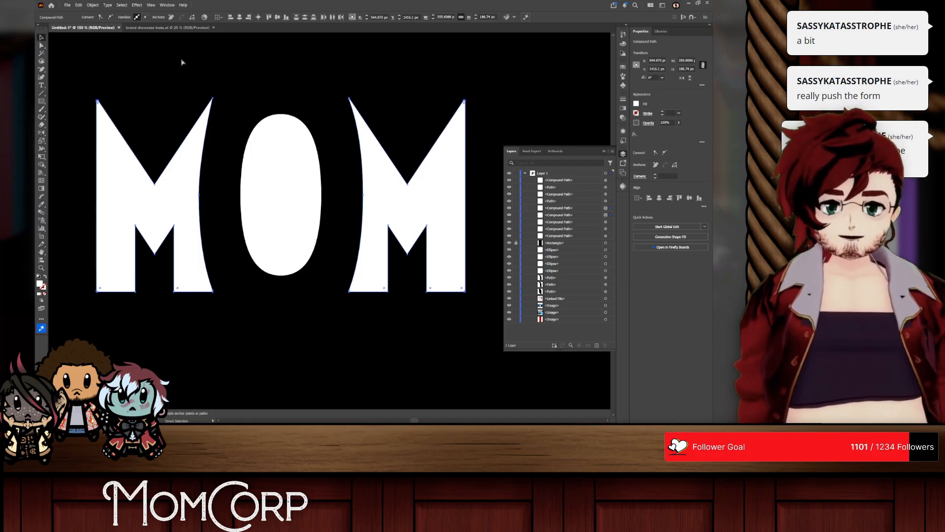
key("ctrl+z")
left_click(62, 62)
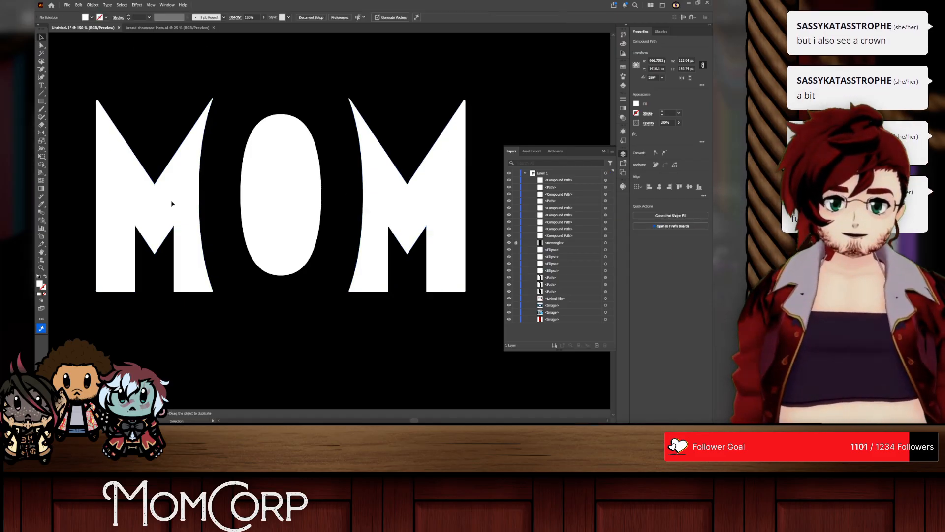
Step: Try to simplify the left M's path by adjusting the Simplify amount
right_click(171, 203)
left_click(214, 332)
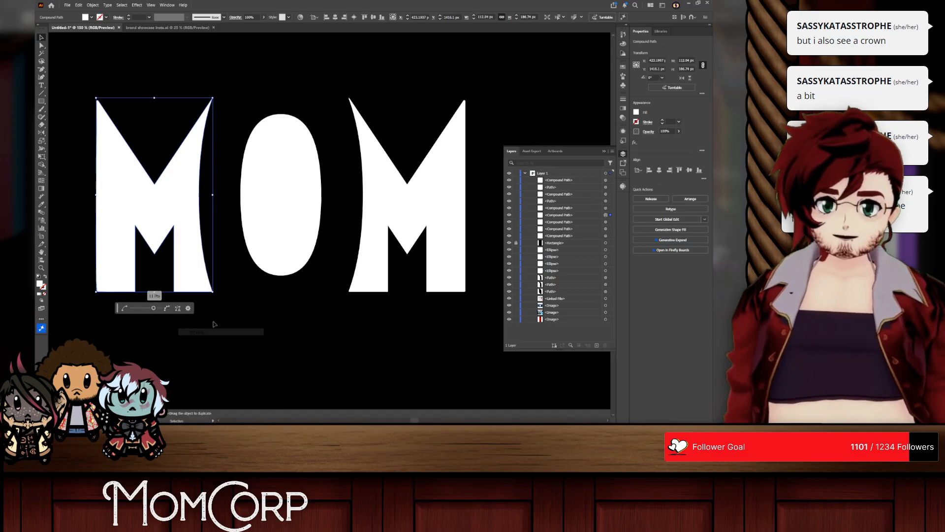
left_click_drag(86, 312, 161, 307)
left_click(41, 38)
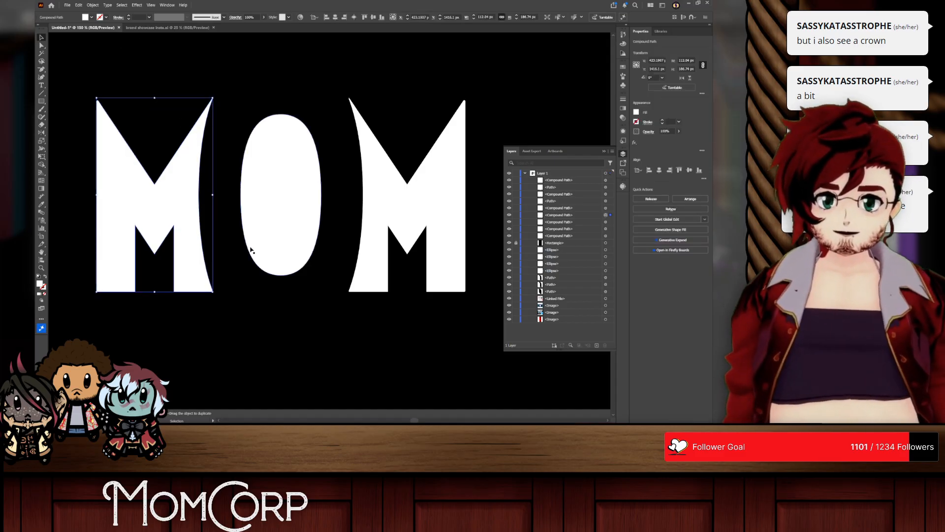
Step: Restore the sharp, unrounded outer corners of both Ms by undoing the earlier edits
key("ctrl")
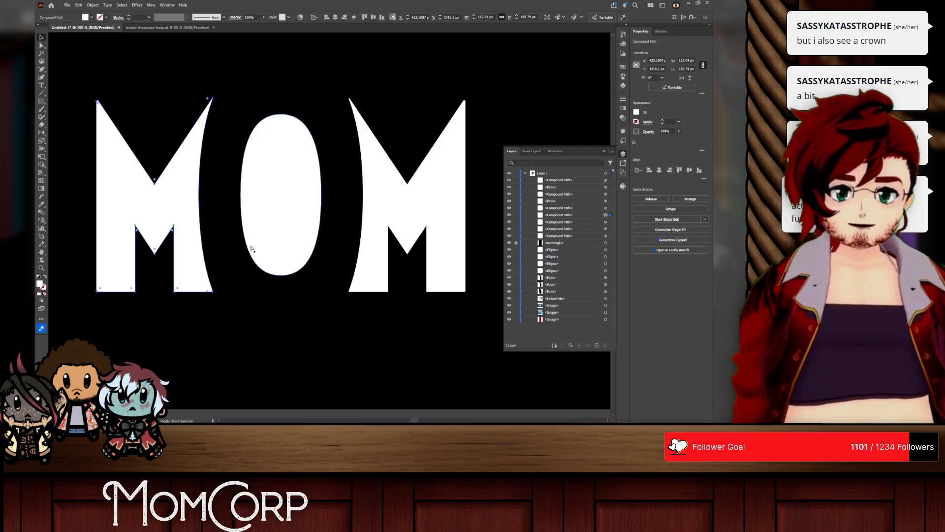
key("ctrl+a")
key("a")
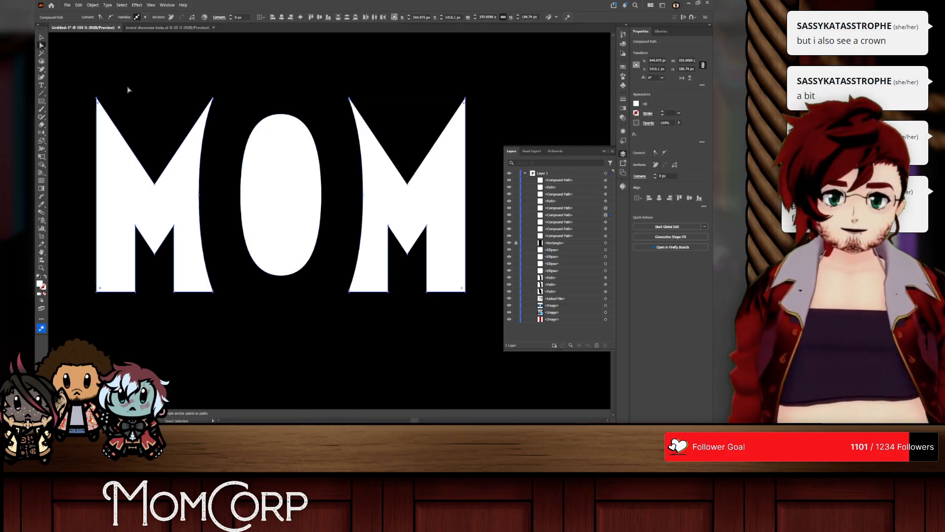
Step: Round only the bottom corners of both Ms' legs to a radius of about 7.9 px
left_click_drag(84, 78, 129, 146)
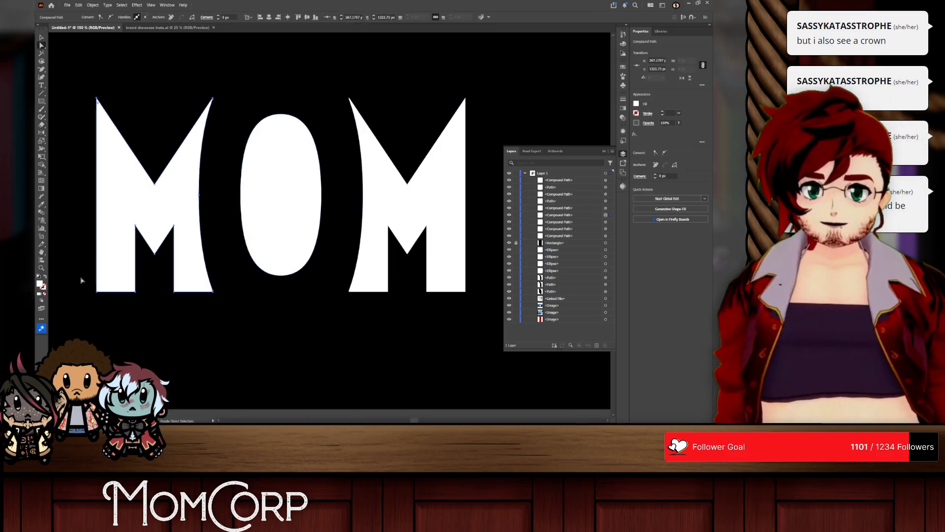
left_click(116, 321)
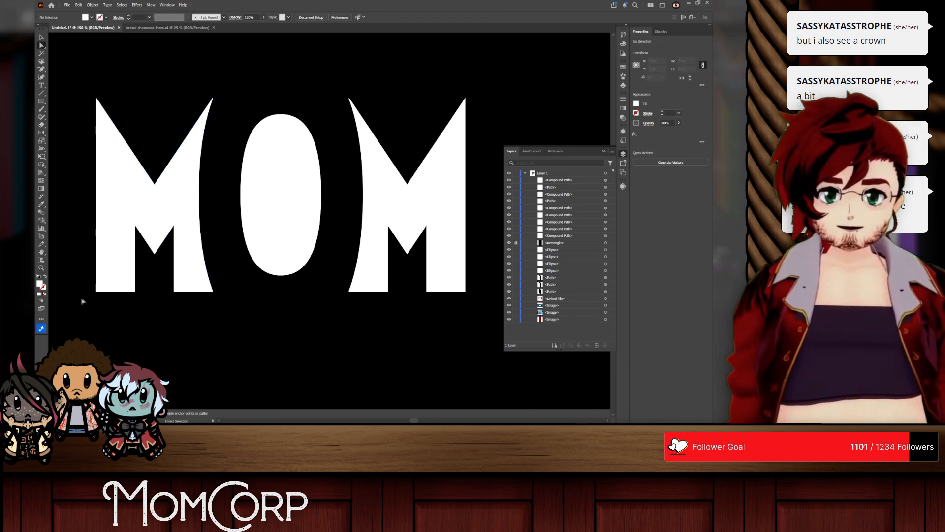
left_click_drag(82, 301, 490, 286)
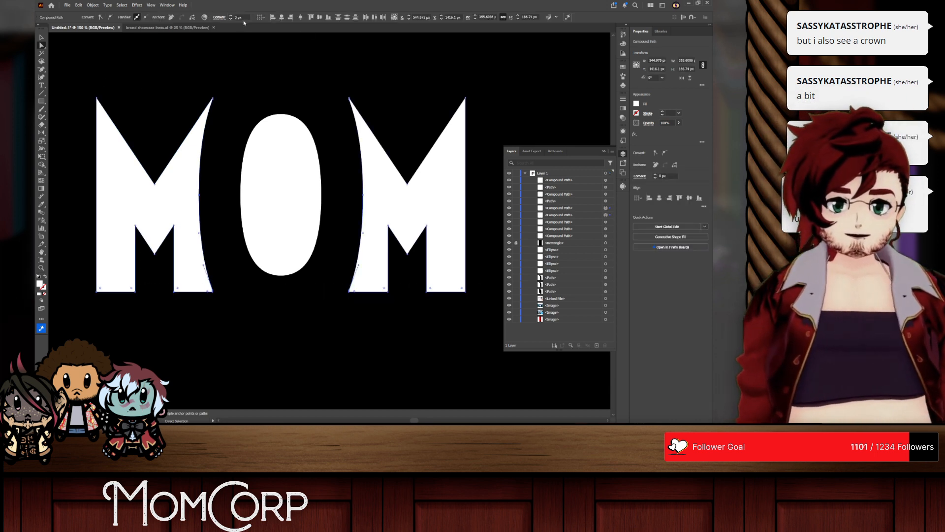
left_click(245, 18)
scroll(245, 17, "up", 8)
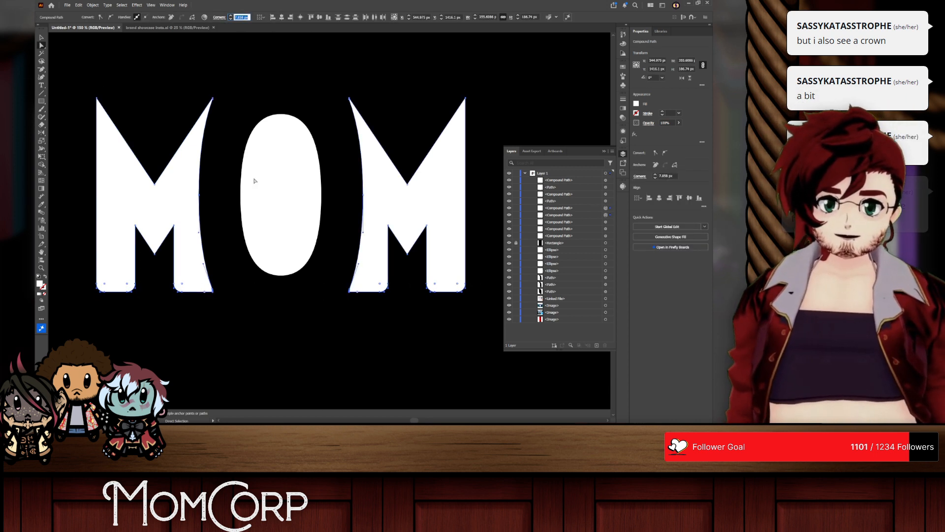
left_click(257, 346)
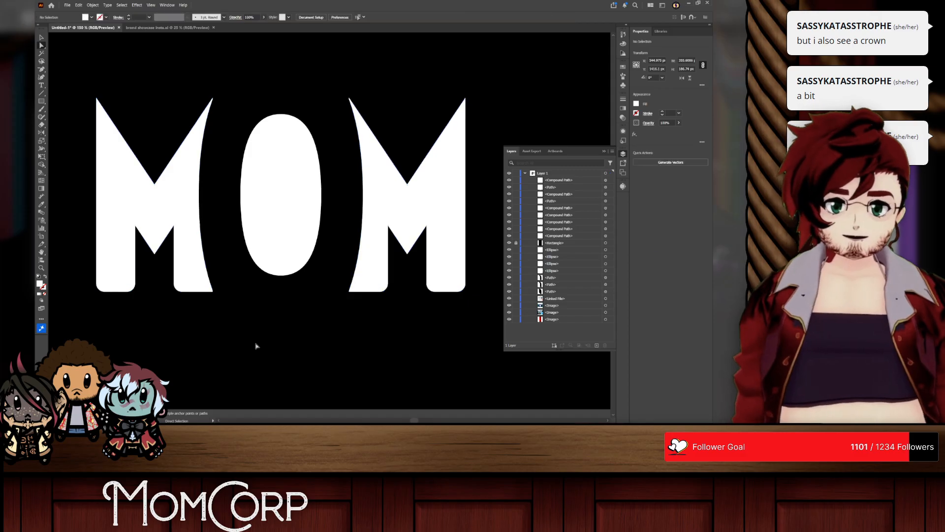
Step: Round the upper and lower centre notch points of both Ms
left_click(154, 254)
left_click(407, 254, "shift")
left_click_drag(422, 199, 407, 180)
key("ctrl+z")
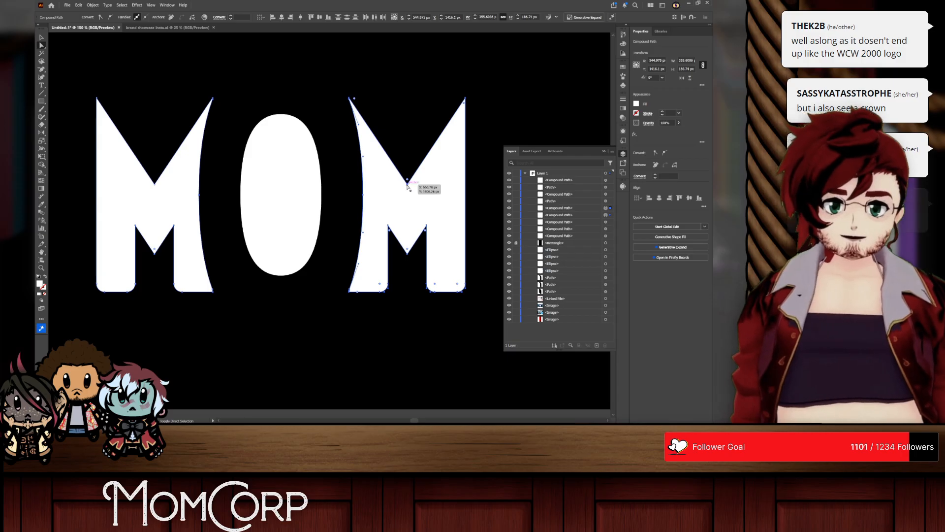
left_click(407, 185, "shift")
left_click(155, 185, "shift")
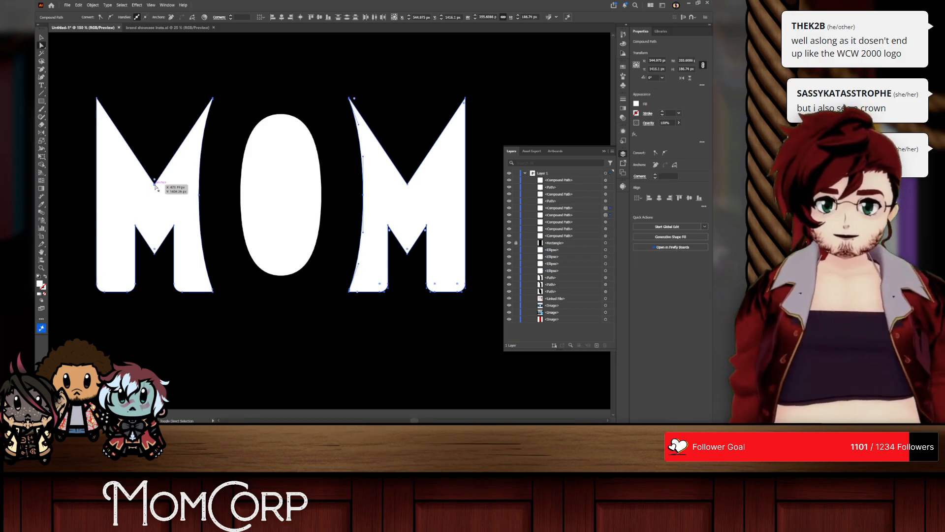
left_click(407, 185, "shift")
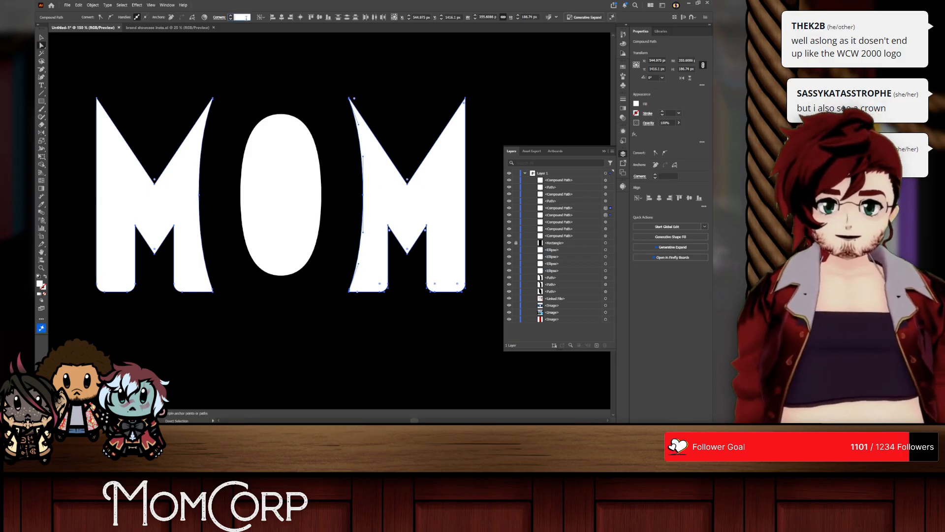
scroll(246, 18, "down", 1)
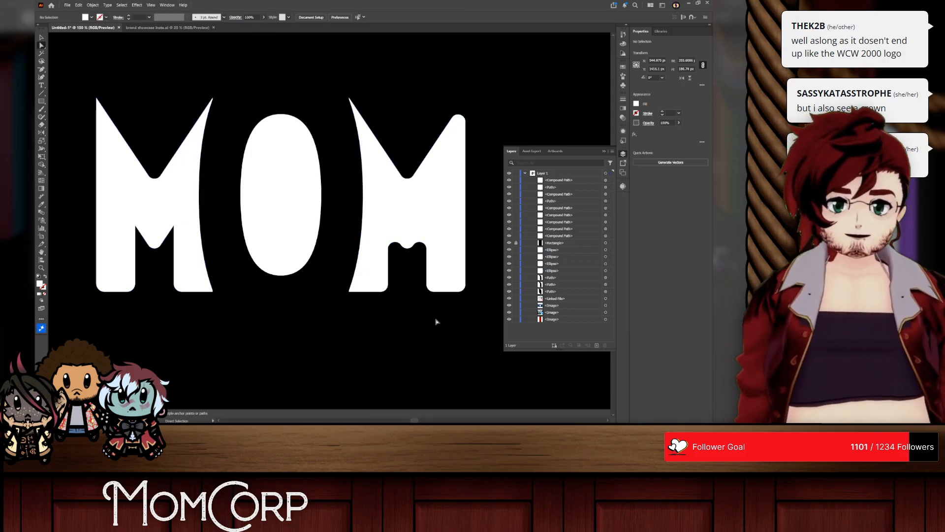
Step: Apply a uniform corner radius of about 7.9 px to all corners of the MOM letters
key("v")
key("a")
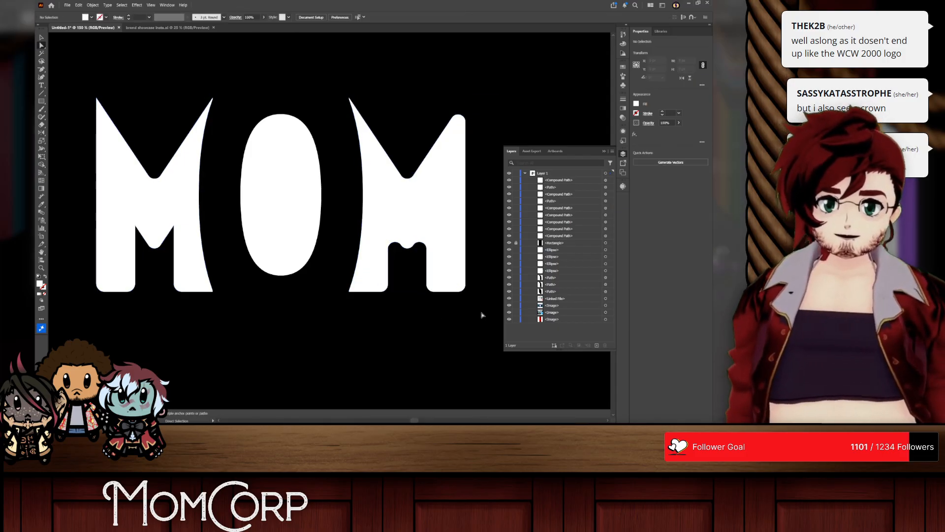
left_click_drag(484, 315, 59, 54)
left_click(336, 18)
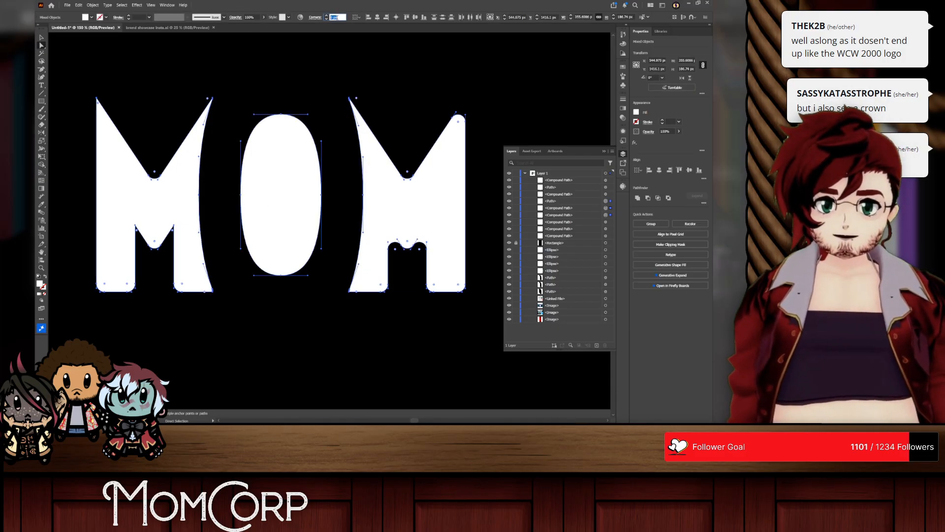
scroll(338, 17, "up", 6)
scroll(338, 17, "down", 6)
scroll(338, 17, "up", 3)
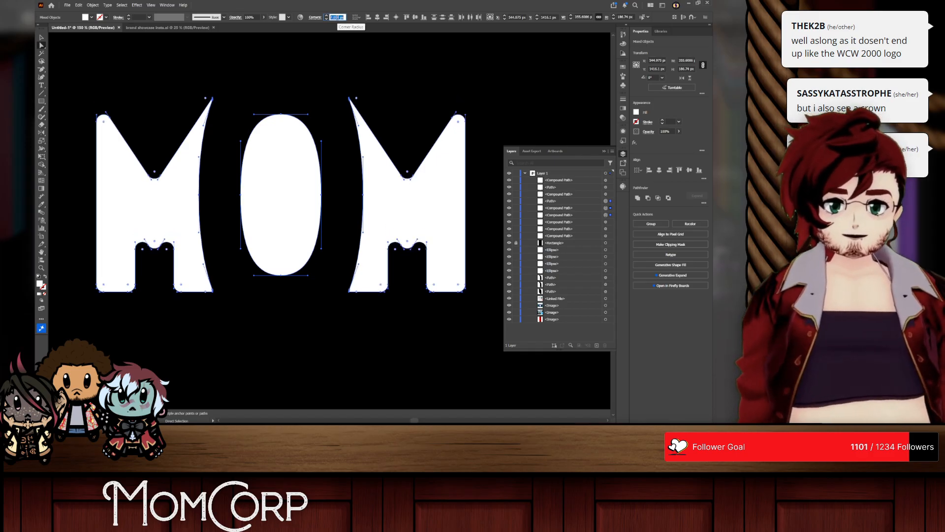
left_click(187, 67)
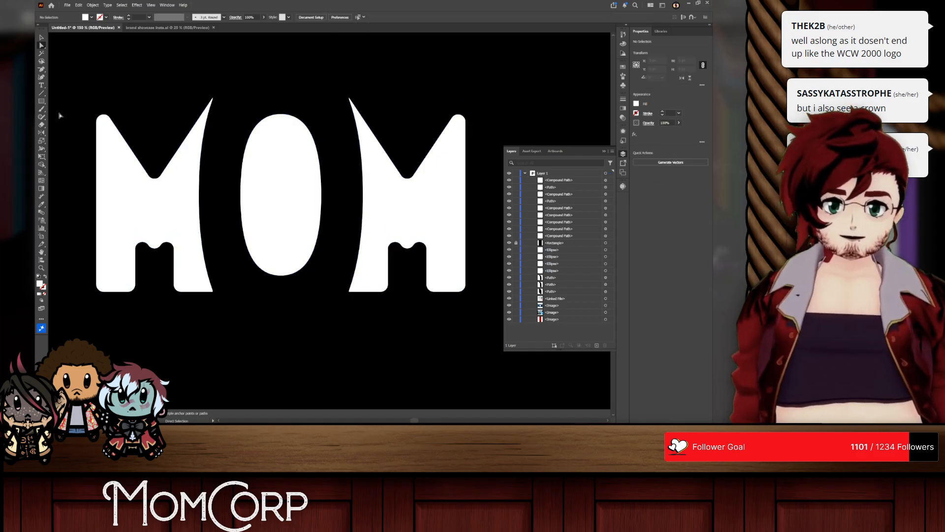
Step: Reset all corners of the MOM letters to a sharp 0 px radius
key("v")
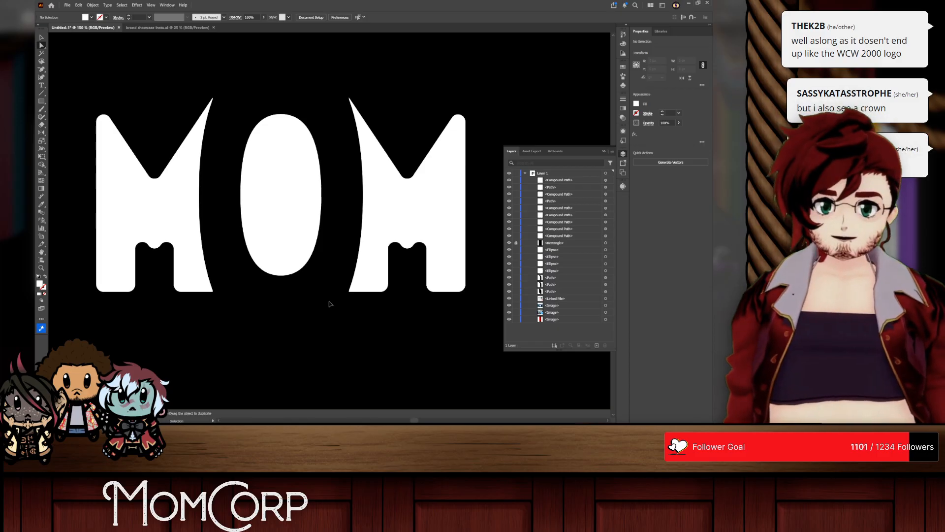
left_click_drag(129, 131, 501, 310)
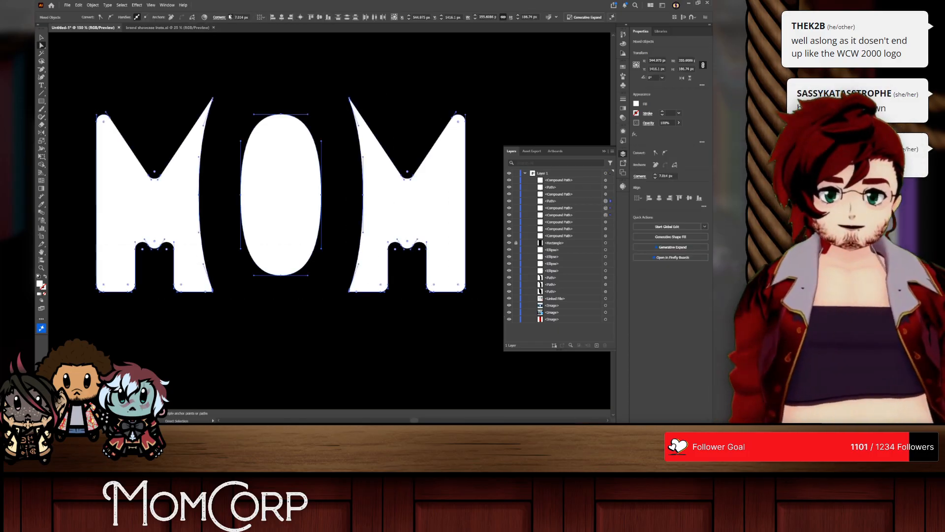
scroll(248, 17, "down", 7)
left_click(85, 207)
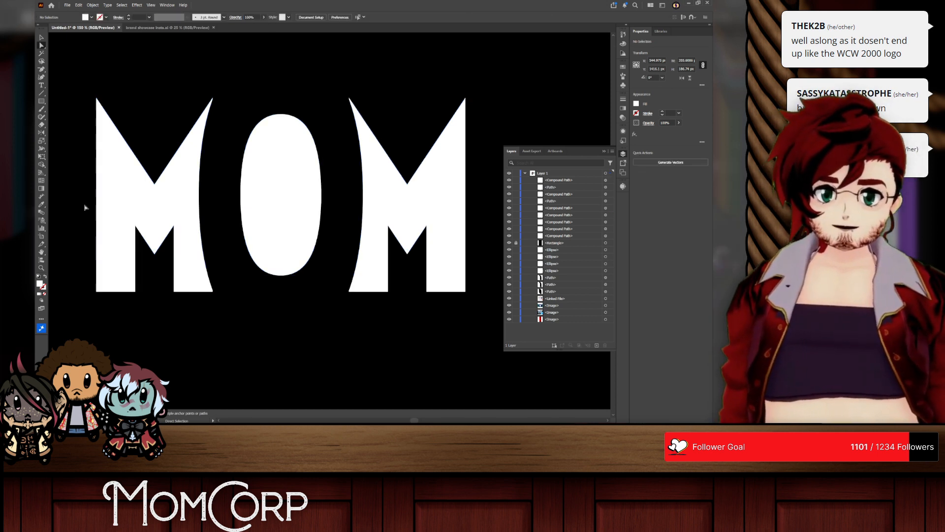
Step: Round only the outer top corners of both Ms to a 10 px radius
left_click_drag(79, 90, 124, 139)
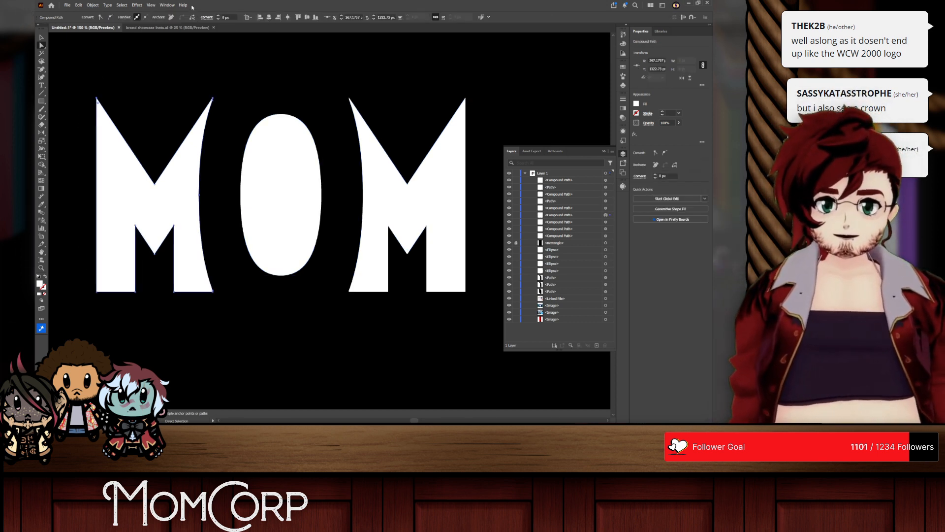
left_click_drag(480, 119, 449, 88)
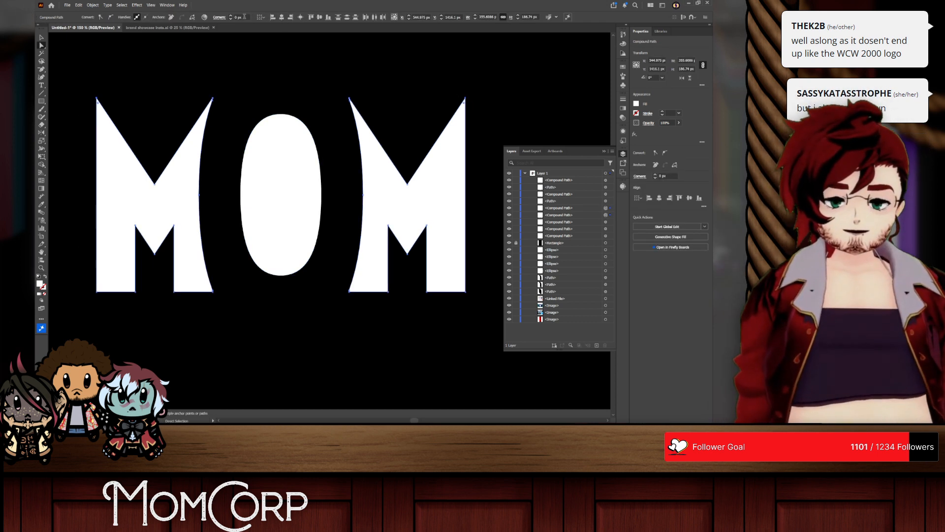
scroll(241, 17, "up", 13)
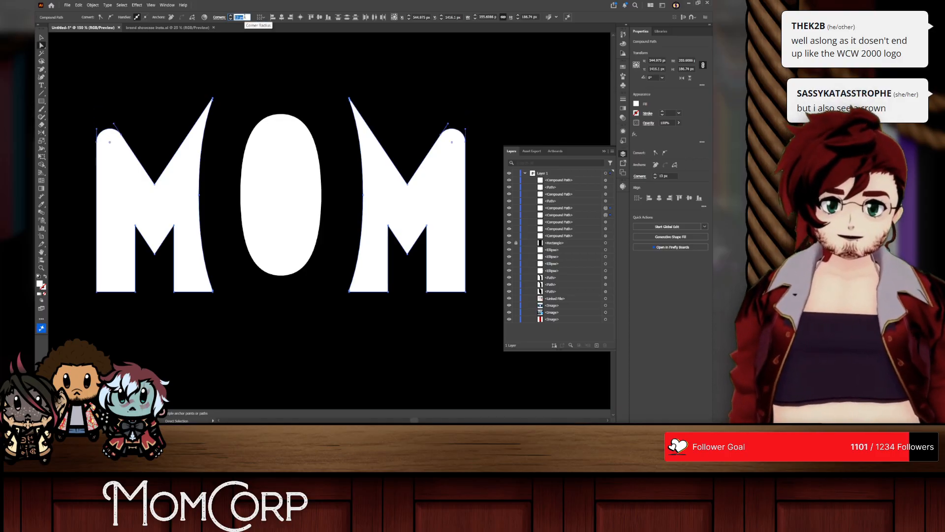
scroll(245, 17, "up", 5)
left_click(468, 325)
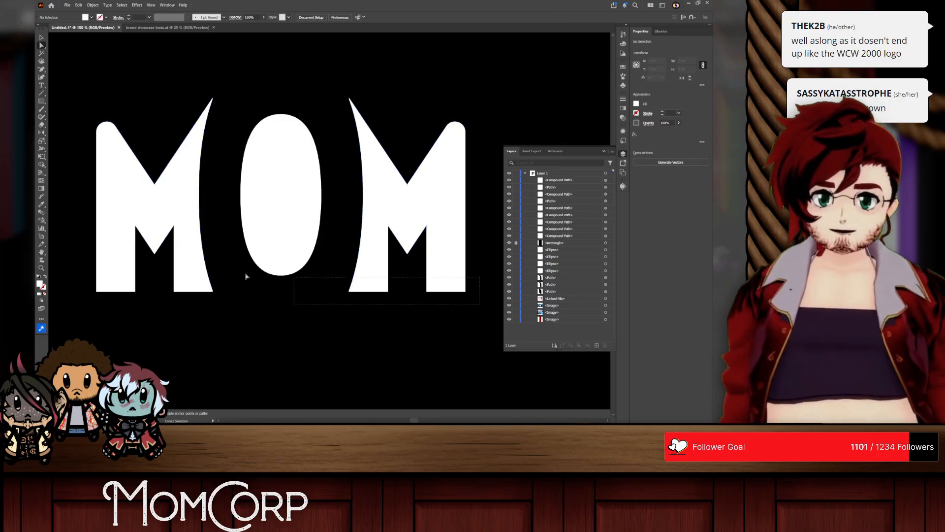
Step: Round the bottom corners of both Ms' legs to a radius of about 7.9 px
left_click_drag(246, 274, 190, 277)
scroll(191, 276, "right", 7)
scroll(193, 261, "left", 1)
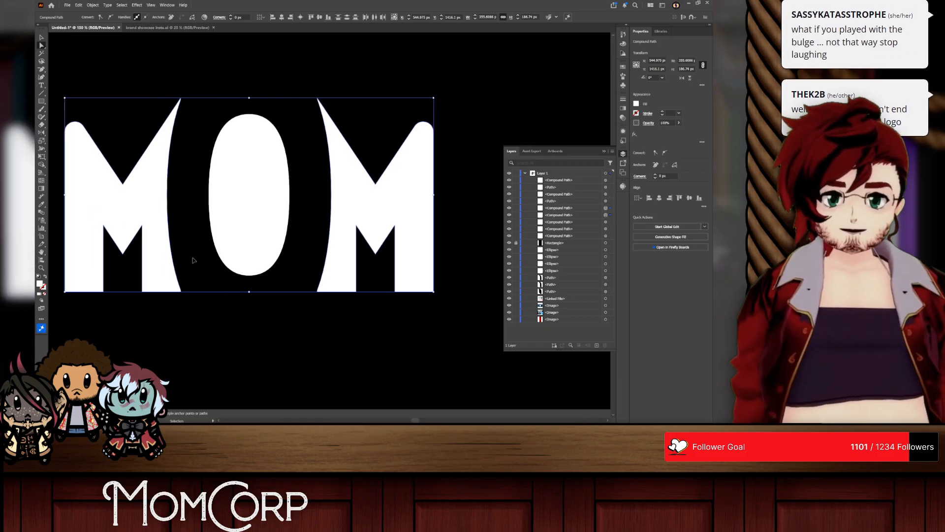
scroll(193, 260, "left", 1)
scroll(243, 17, "up", 3)
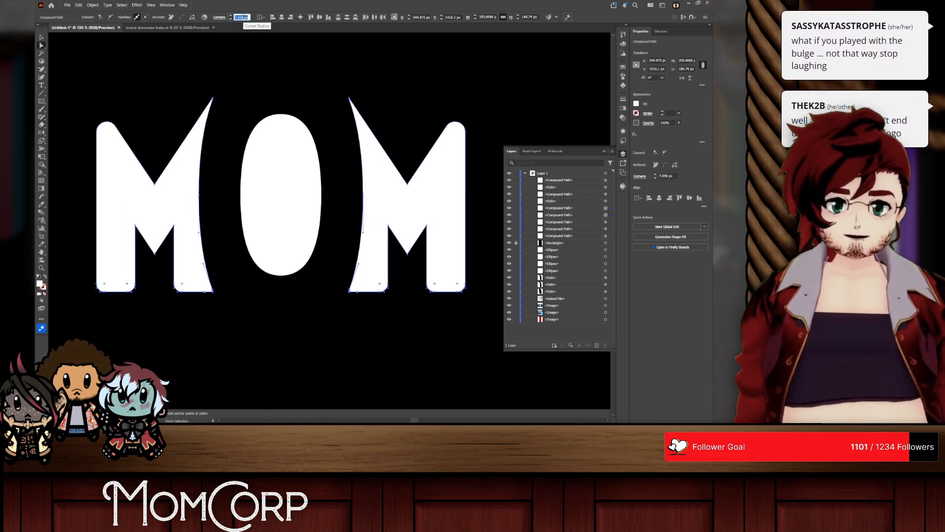
Step: Match the outer top and bottom corners of both Ms at about 7.9 px and round their inner top tips by the same radius
left_click_drag(94, 92, 121, 159)
left_click_drag(478, 107, 436, 159)
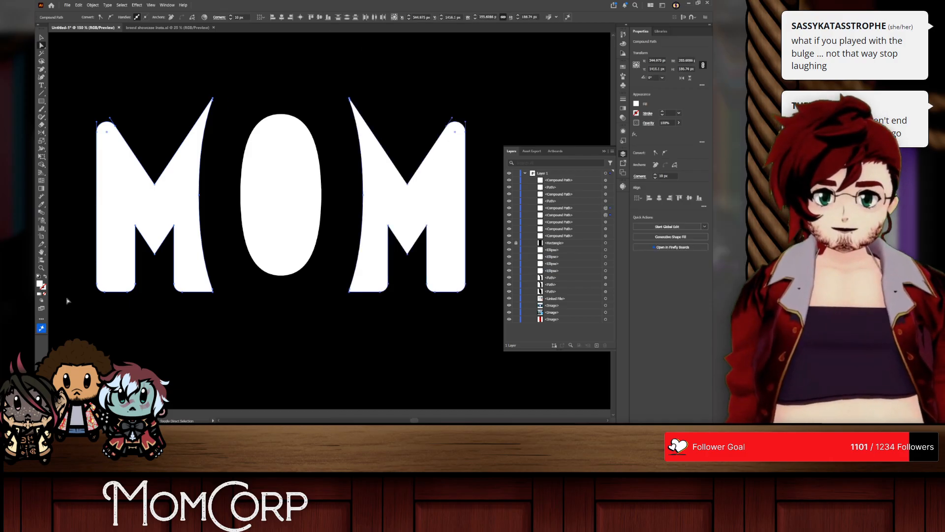
left_click_drag(71, 310, 483, 271)
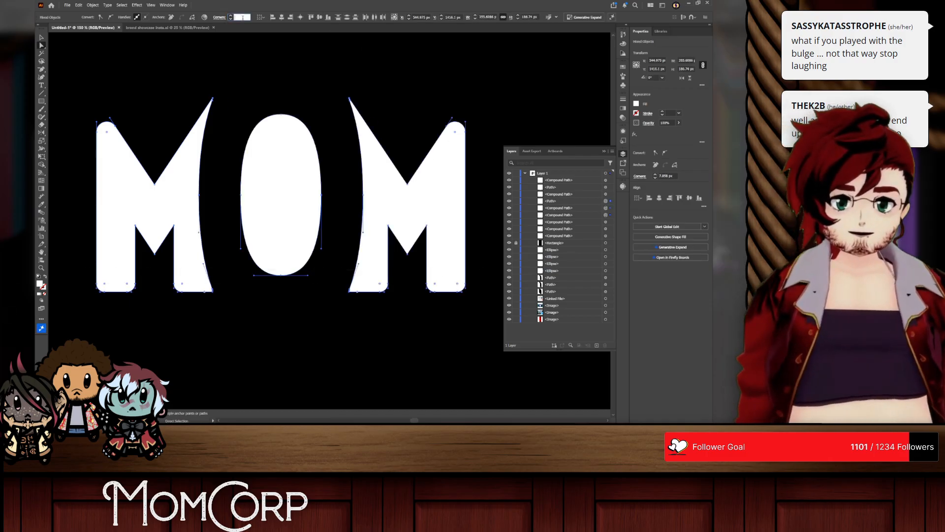
left_click(243, 17)
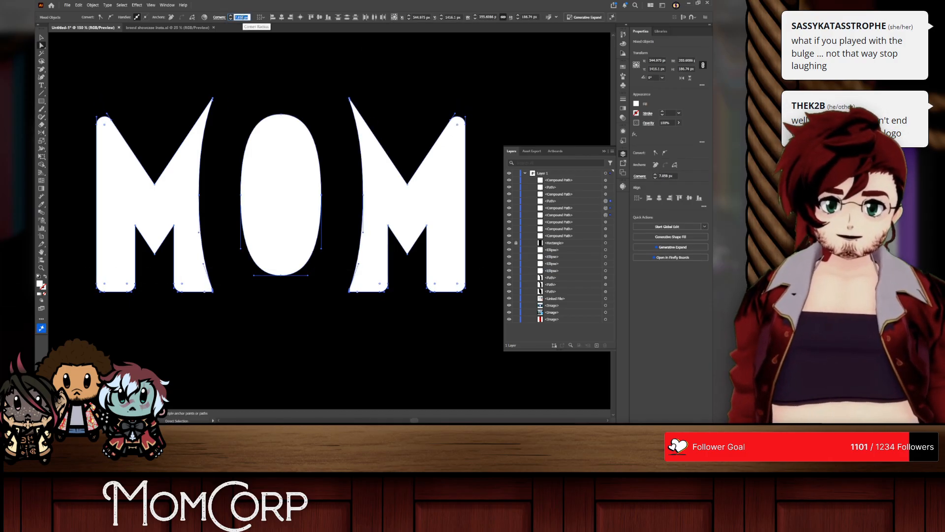
left_click(255, 52)
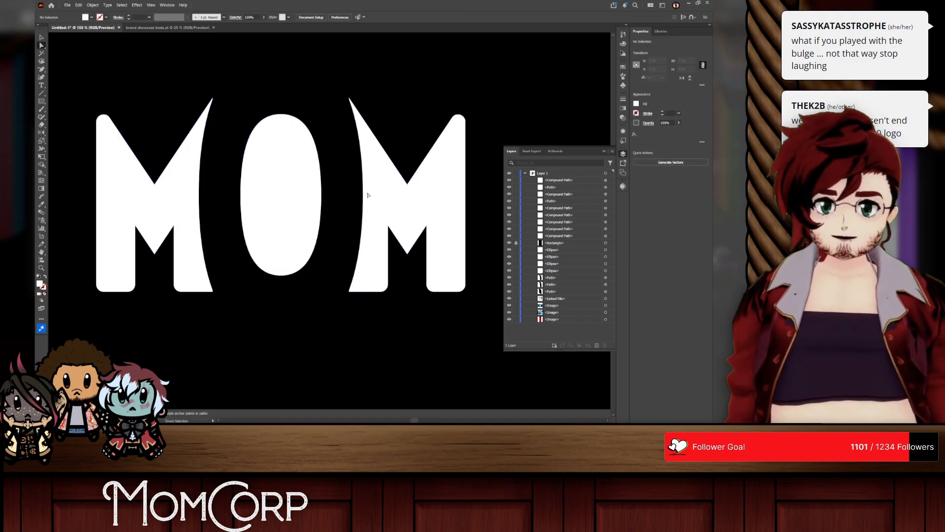
left_click_drag(164, 62, 387, 117)
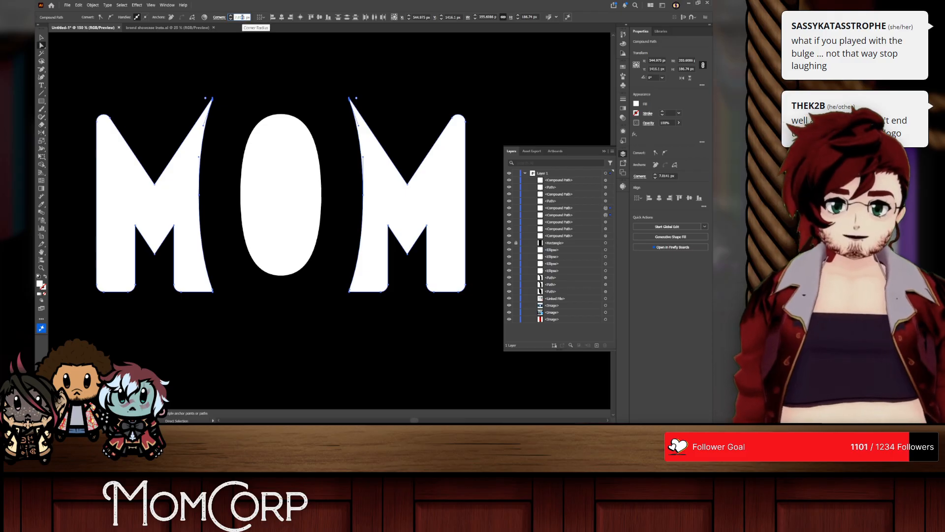
left_click(168, 71)
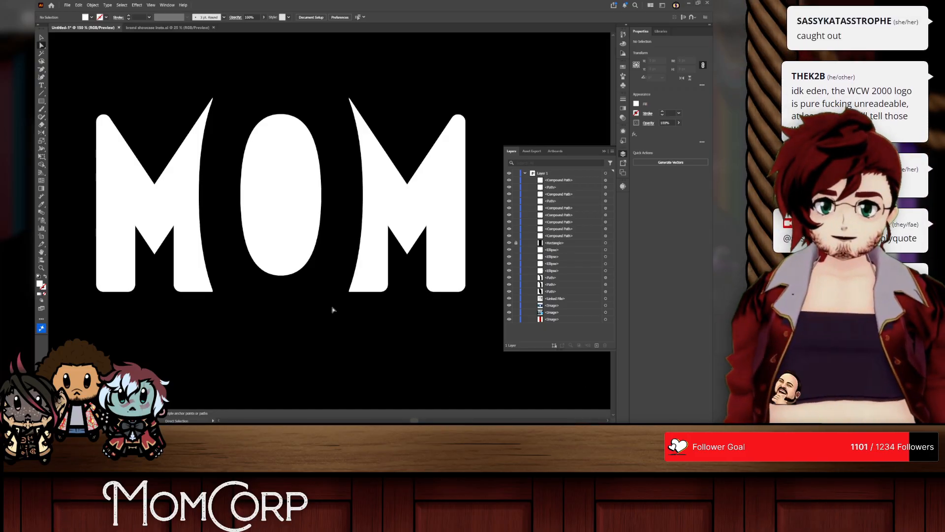
Step: Place a copy of the rounded MOM wordmark in the lower right area of the black artboard and delete the original
key("v")
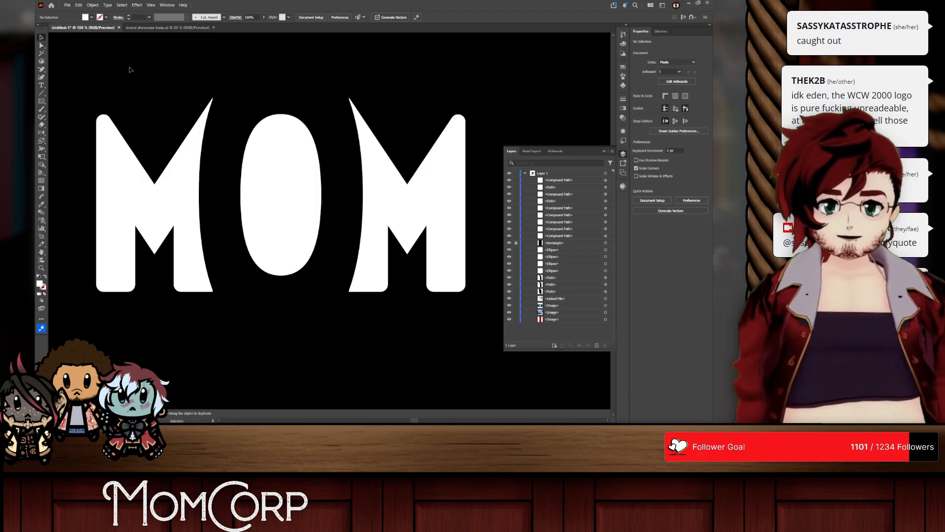
left_click(169, 194)
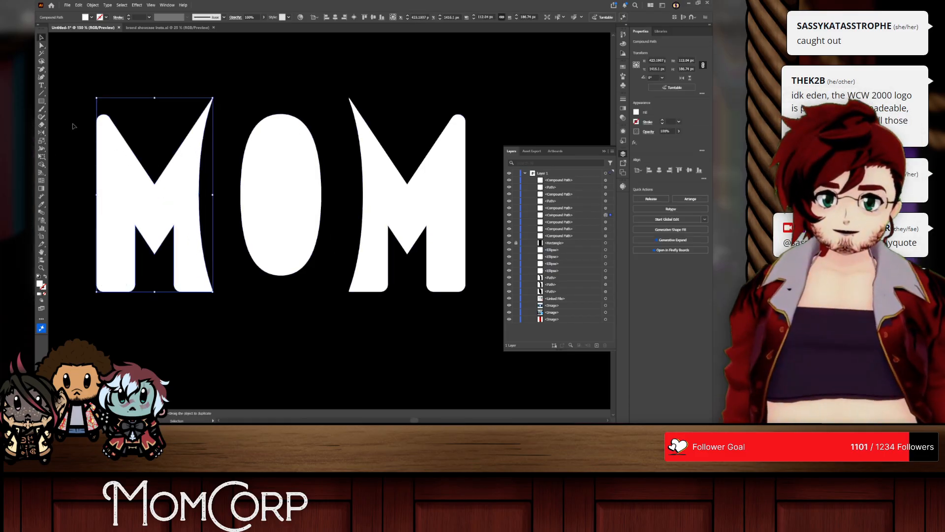
scroll(101, 144, "down", 3)
scroll(96, 180, "up", 1)
scroll(97, 183, "up", 1)
scroll(98, 183, "left", 2)
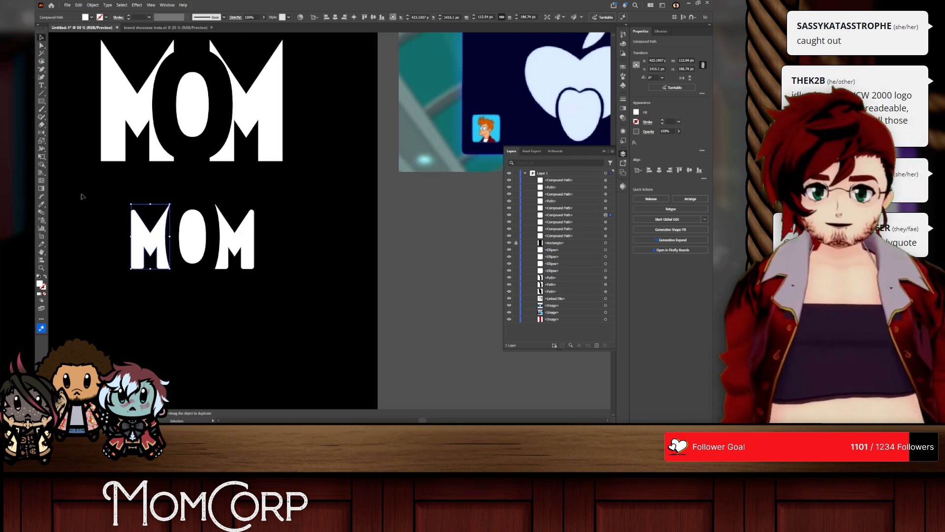
scroll(119, 197, "left", 1)
left_click_drag(118, 196, 330, 313)
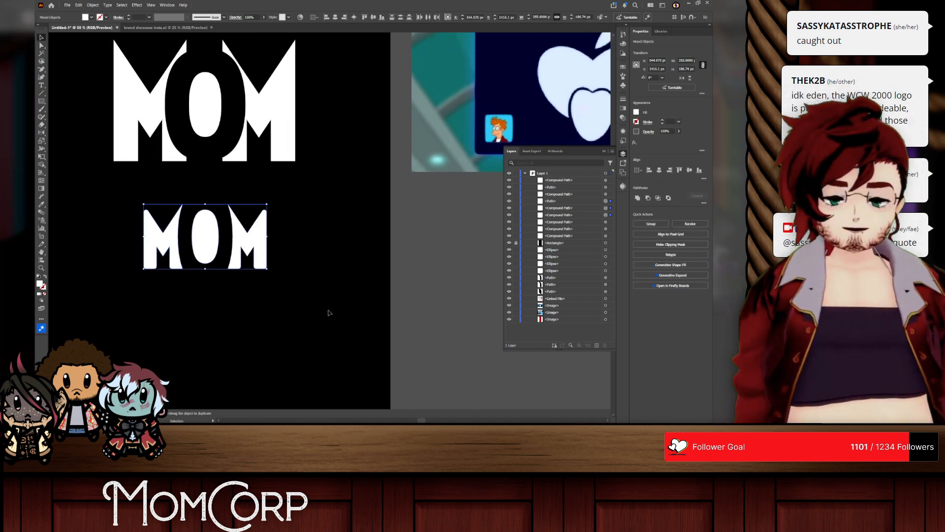
key("Delete")
key("a")
key("ctrl+z")
left_click_drag(264, 241, 327, 361)
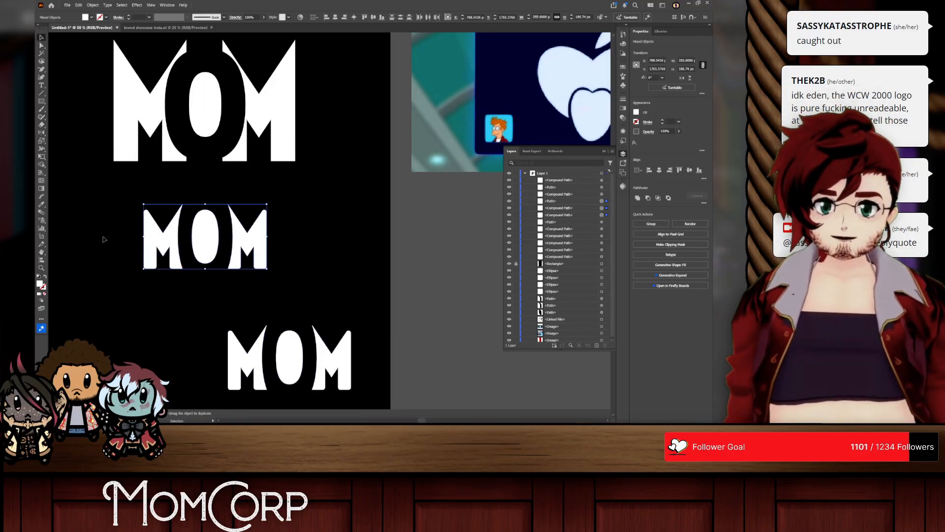
key("Delete")
Step: Duplicate the large MOM wordmark directly below itself and try shrinking the copy's left M about its centre
left_click_drag(316, 101, 45, 130)
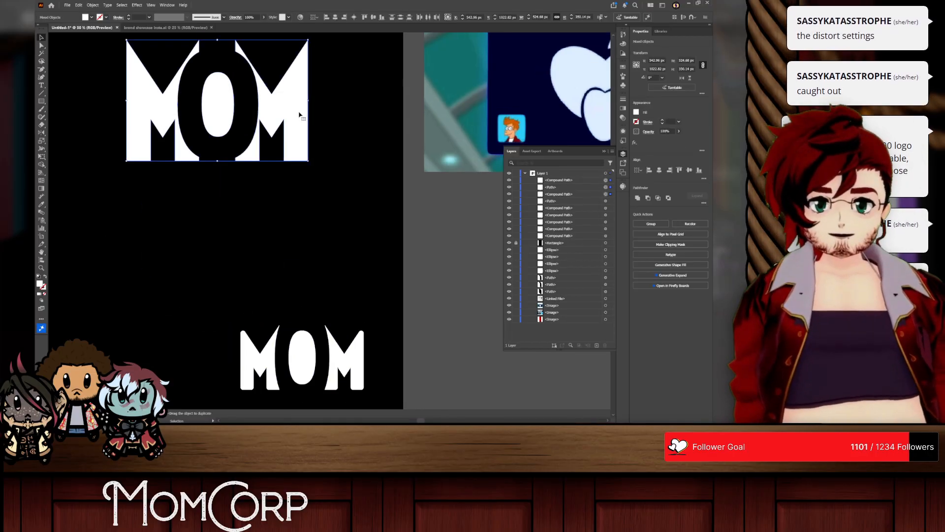
left_click_drag(295, 115, 292, 272)
left_click(156, 263)
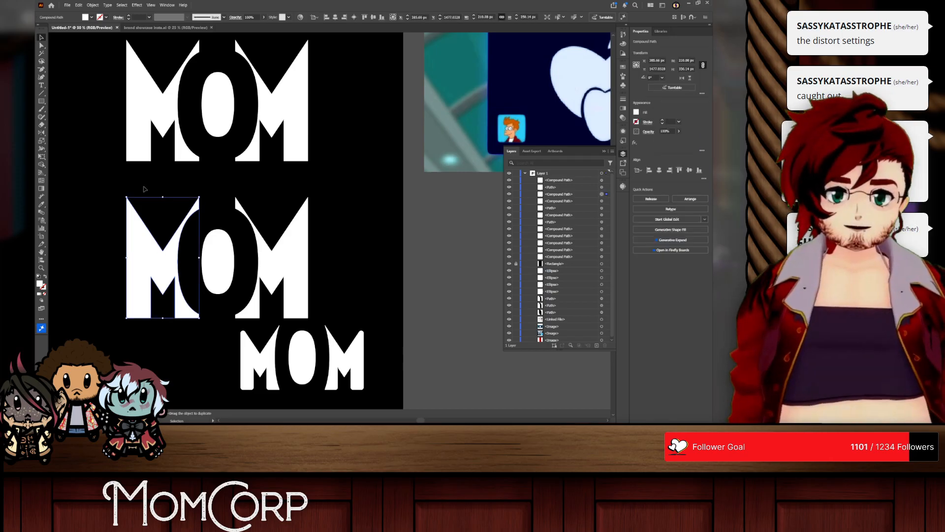
left_click_drag(162, 197, 163, 206)
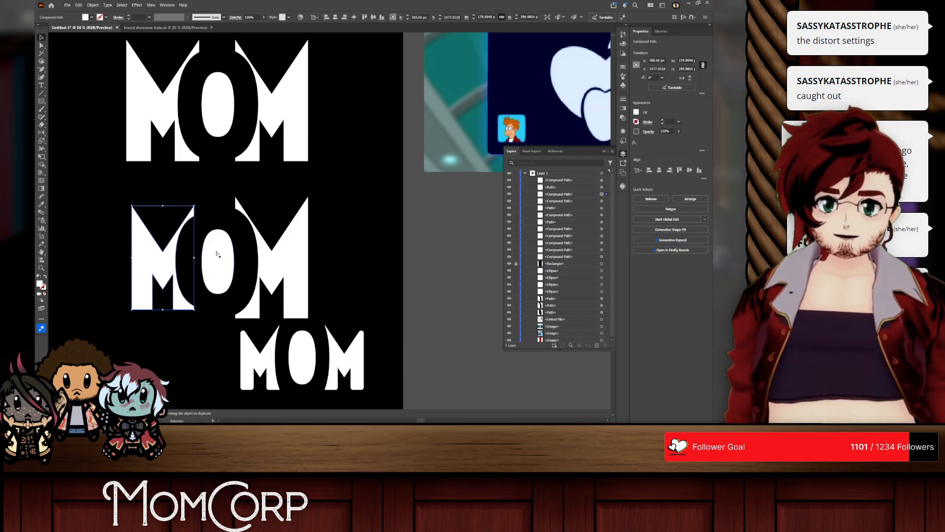
key("a")
key("ctrl+z")
Step: Delete the duplicate of the large MOM wordmark
left_click(249, 256)
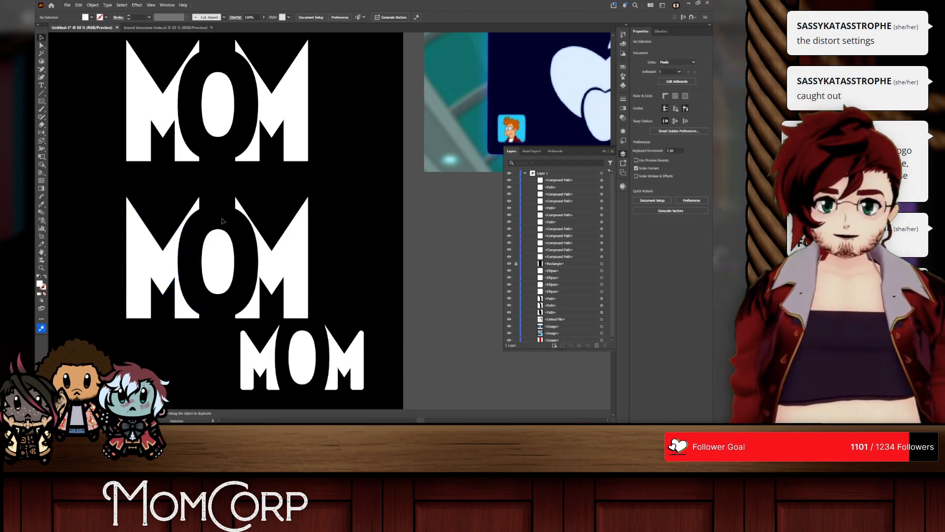
scroll(290, 197, "down", 1)
scroll(291, 199, "up", 1)
left_click_drag(166, 246, 332, 269)
key("Delete")
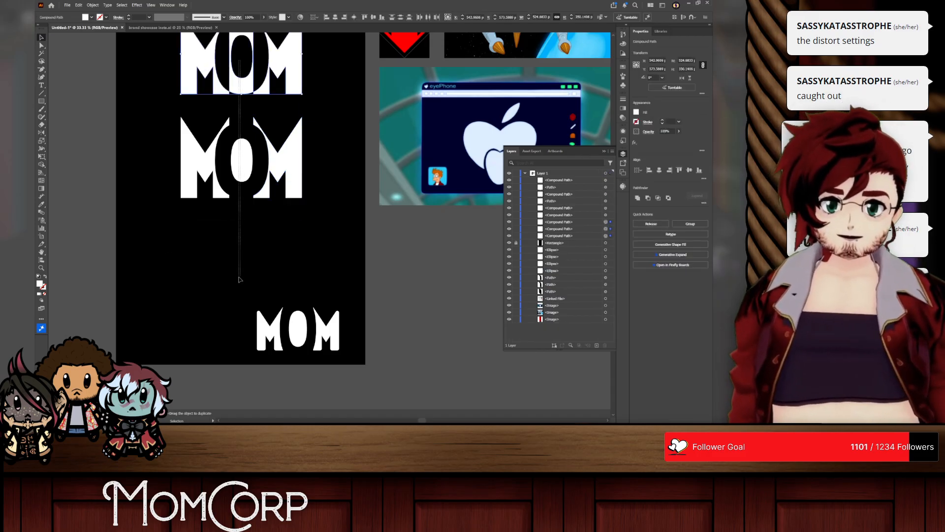
Step: Duplicate the topmost MOM wordmark with the ringed O into the space between the middle wordmark and the small rounded one
left_click_drag(168, 67, 168, 67)
left_click_drag(313, 57, 290, 264)
key("ctrl+z")
left_click(321, 245)
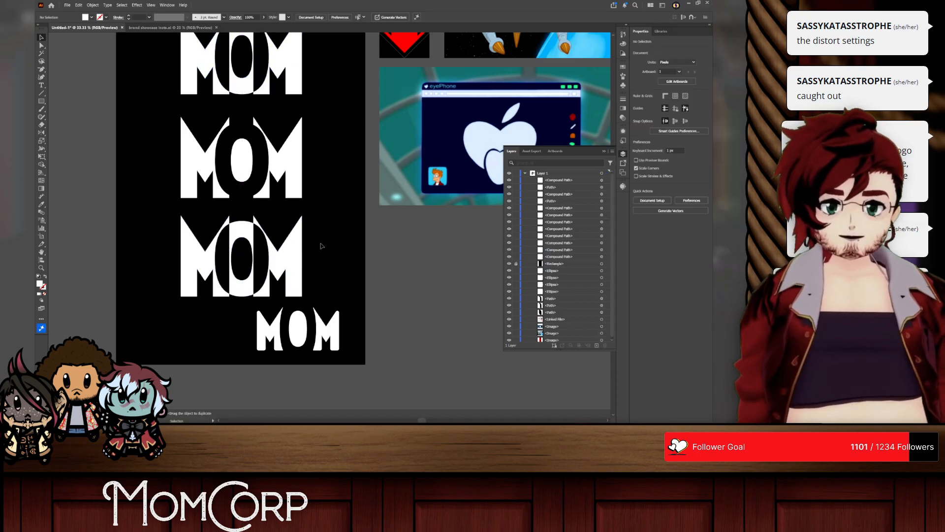
scroll(288, 266, "up", 1)
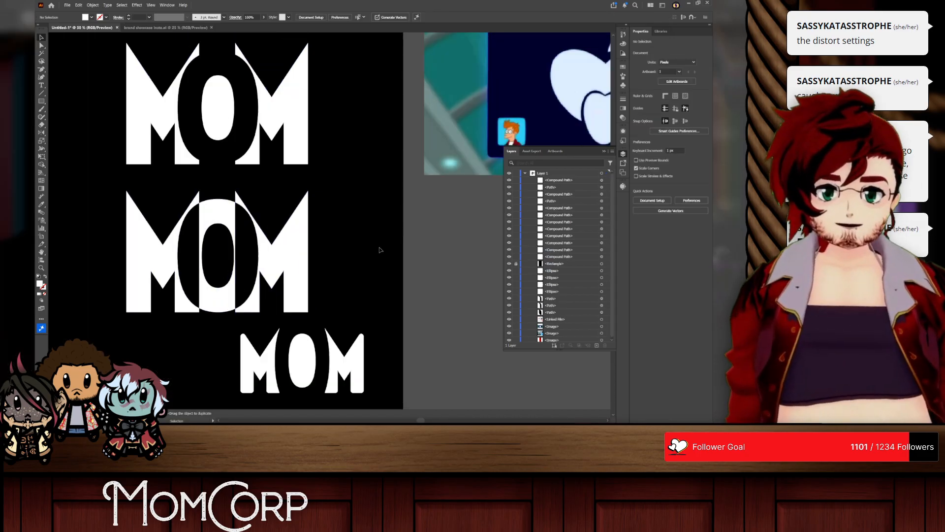
Step: Undo the duplication of the large MOM wordmark, returning to the small rounded MOM wordmark in the middle of the artboard
left_click(295, 249)
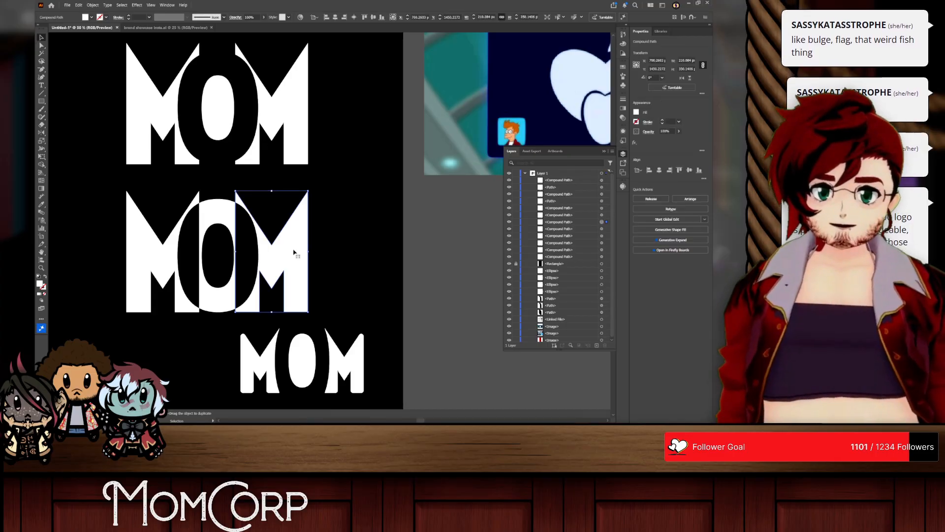
key("ctrl+z")
key("ctrl+z")
key("ctrl+z")
key("ctrl+z")
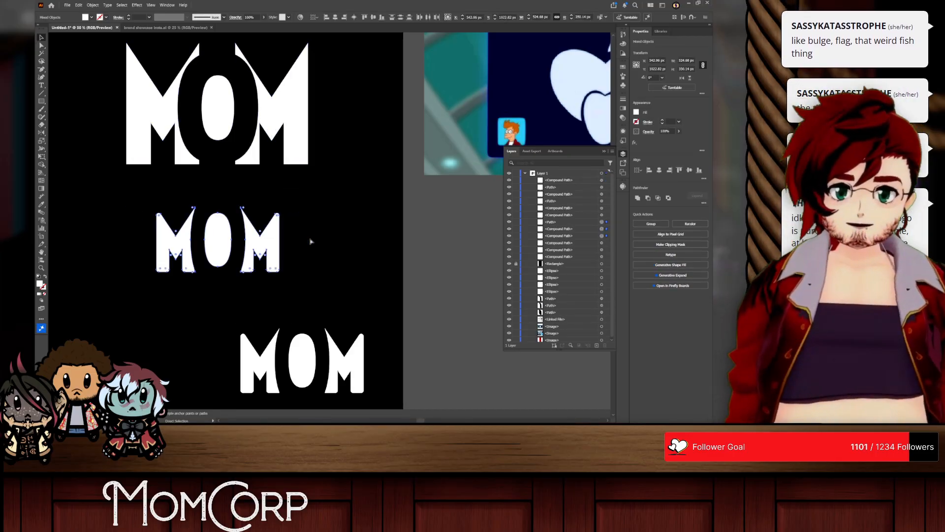
Step: Group the three letters of the small rounded MOM wordmark in the middle of the artboard
scroll(301, 242, "up", 2)
left_click(418, 249)
left_click(229, 237)
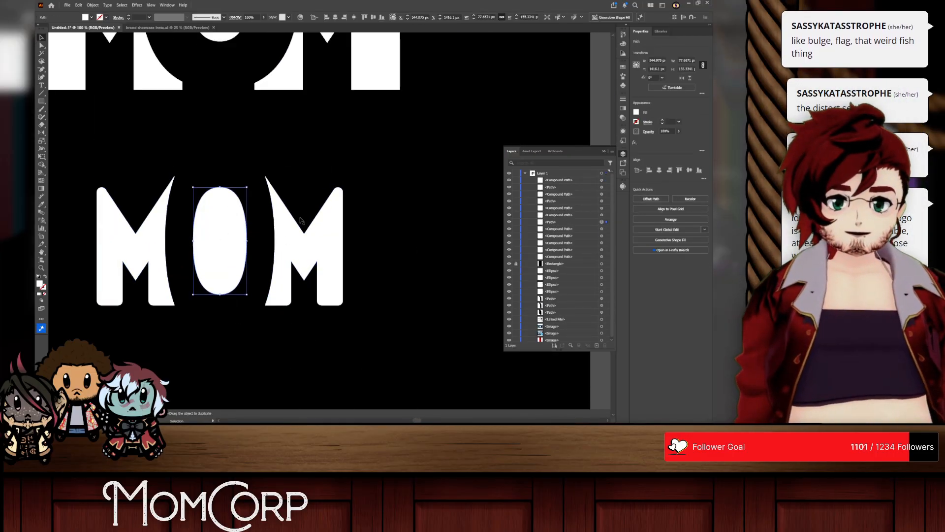
left_click(325, 221)
left_click_drag(389, 211, 51, 253)
key("ctrl+g")
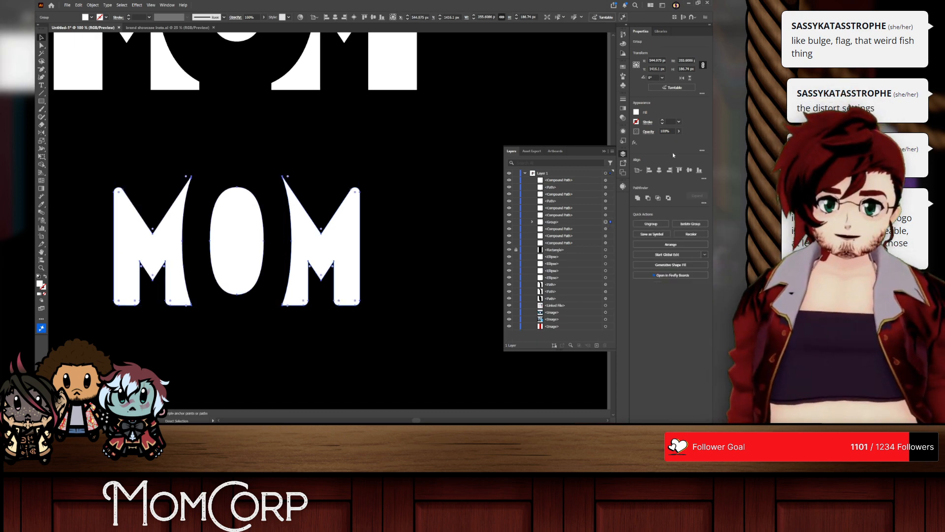
Step: Apply a Bulge warp effect to the MOM group with vertical orientation and a 25% bend
left_click(623, 143)
key("v")
left_click(542, 384)
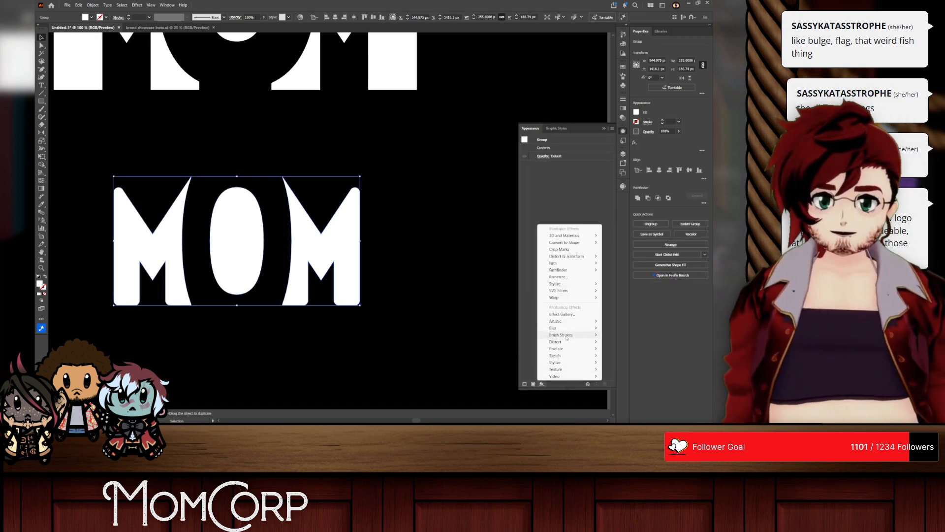
mouse_move(574, 299)
left_click(623, 325)
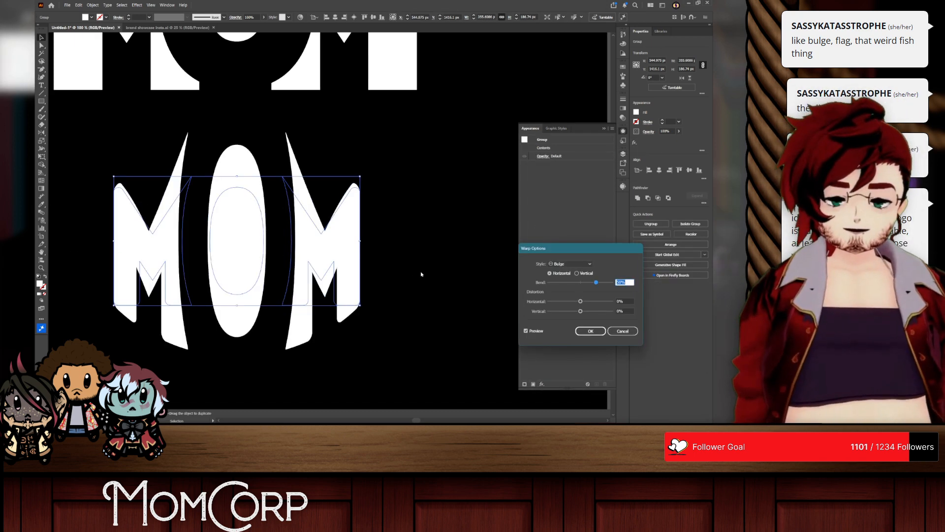
left_click_drag(587, 284, 593, 284)
left_click(577, 273)
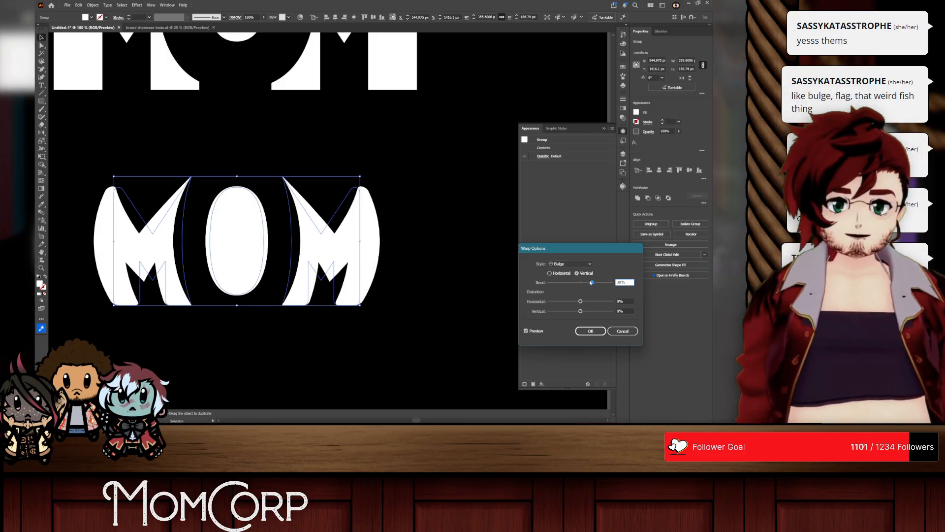
scroll(619, 281, "up", 7)
scroll(623, 282, "down", 20)
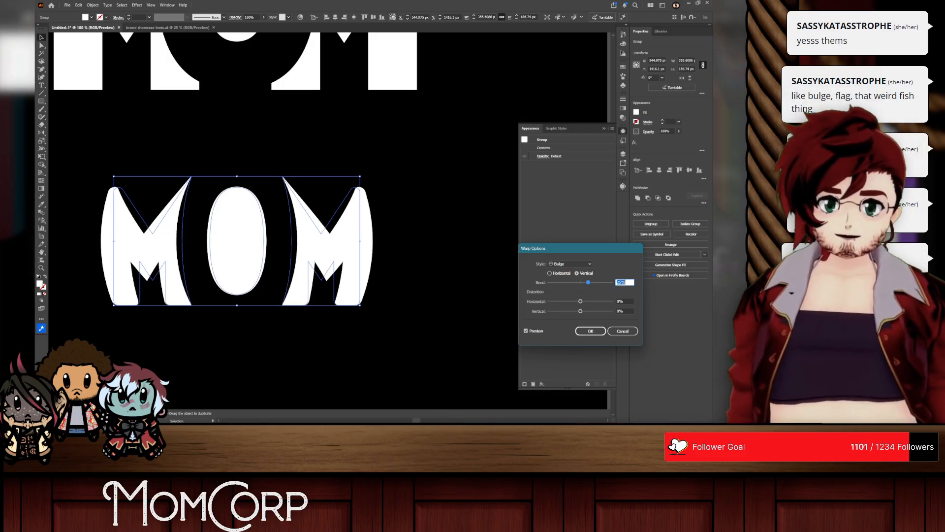
left_click(591, 331)
left_click(457, 267)
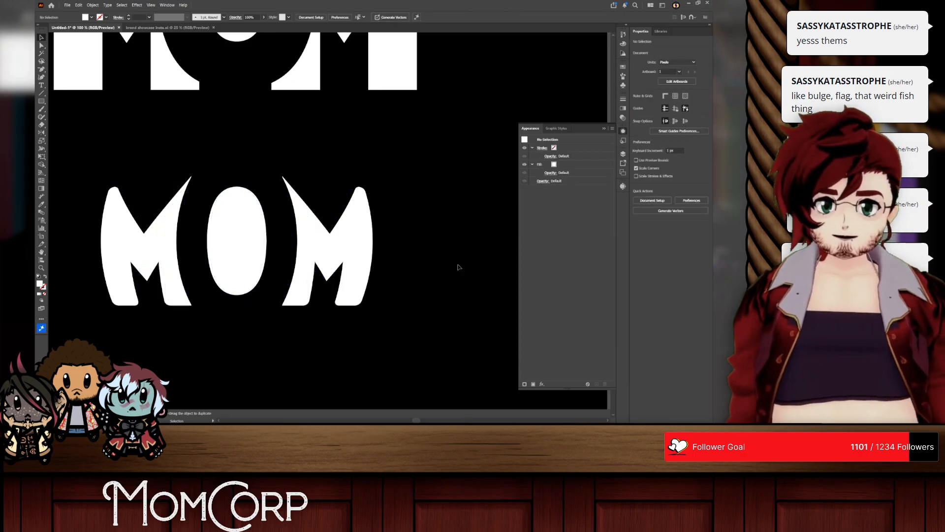
Step: Change the MOM group's Bulge warp orientation to horizontal
scroll(459, 267, "left", 2)
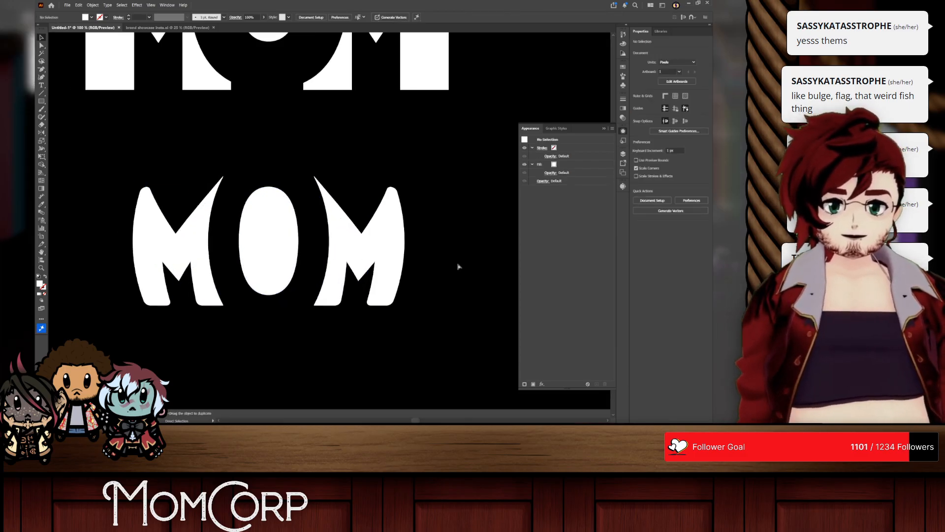
scroll(459, 267, "down", 1)
left_click(283, 201)
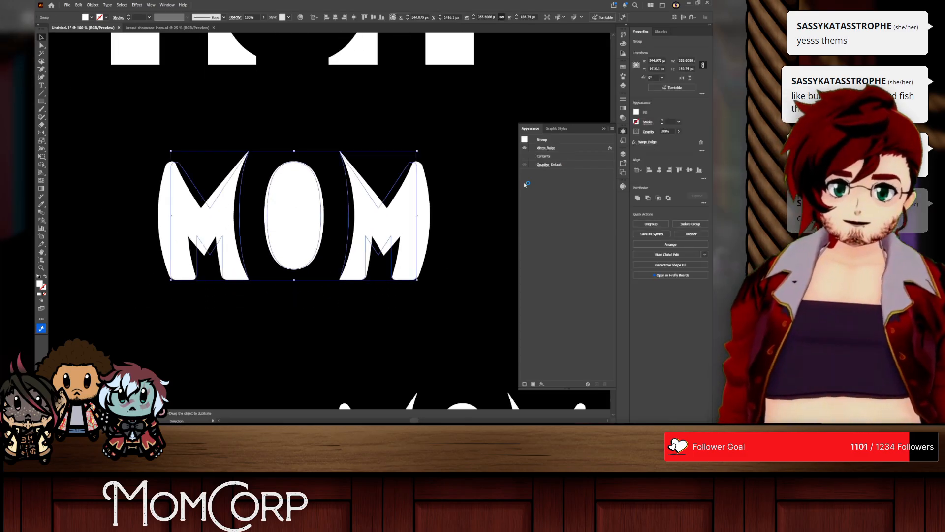
left_click(545, 148)
left_click(550, 273)
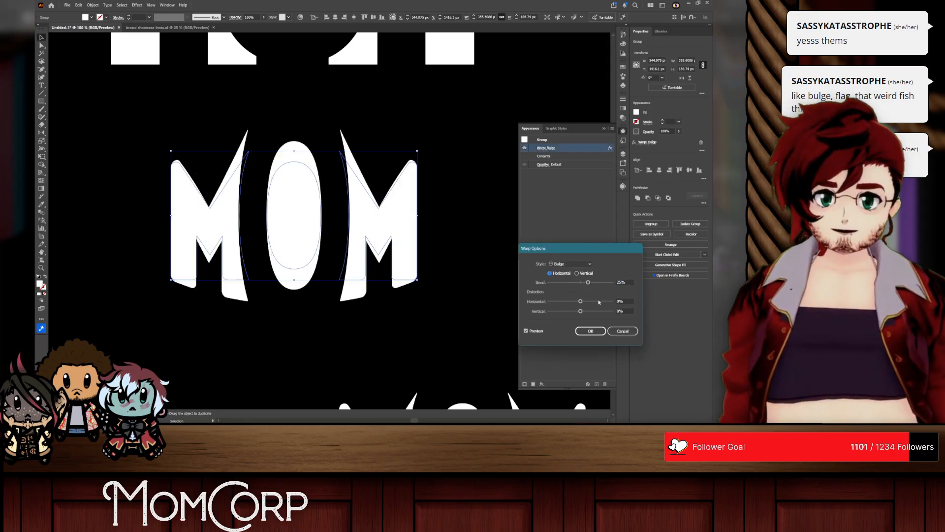
left_click(590, 331)
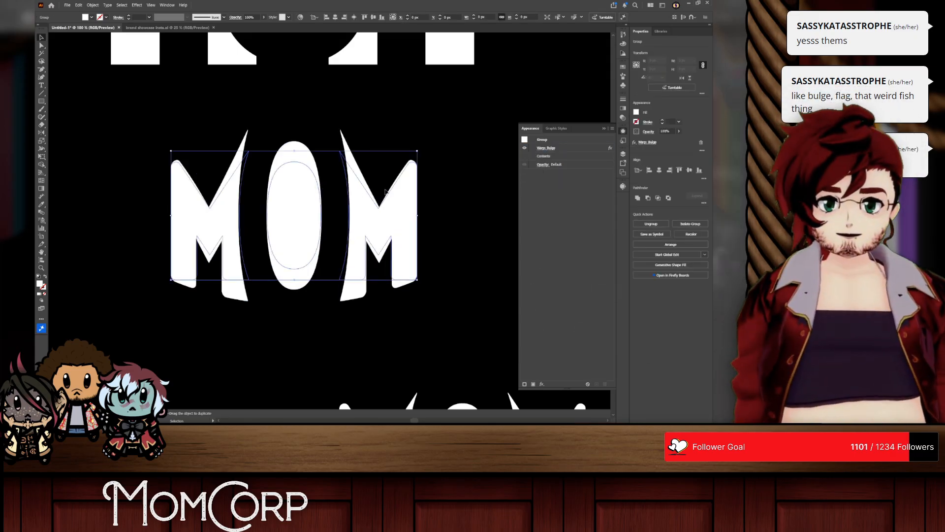
Step: Change the MOM group's warp style to Arc Upper, trying slightly different bends and keeping 25%
left_click(546, 149)
left_click(572, 264)
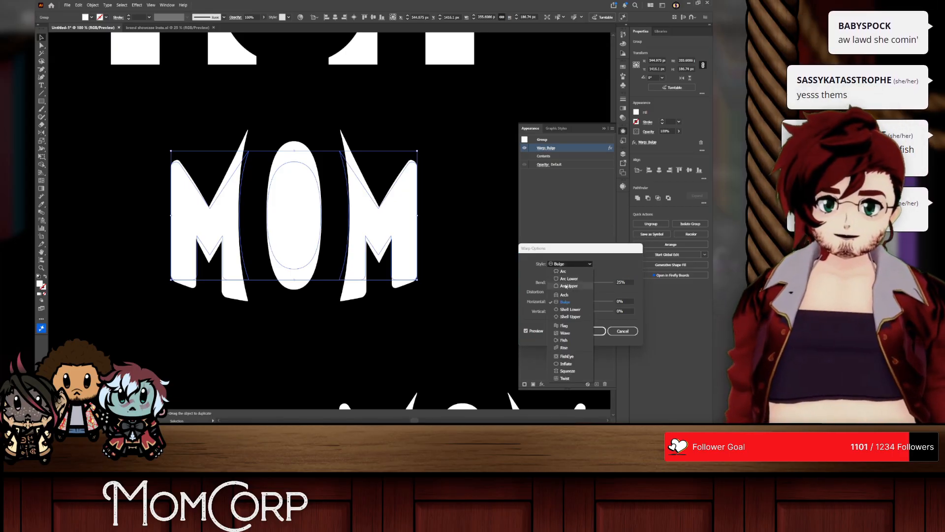
left_click(567, 286)
left_click(625, 282)
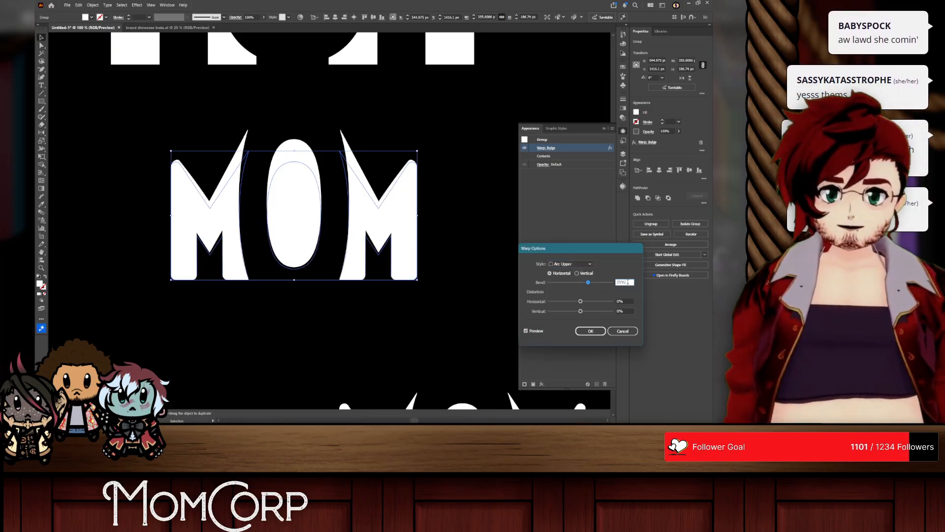
key("Up")
key("Up")
key("Up")
key("Up")
key("Up")
key("Up")
key("Up")
key("Up")
key("Down")
key("Down")
key("Down")
key("Down")
key("Down")
key("Down")
key("Down")
key("Down")
key("Down")
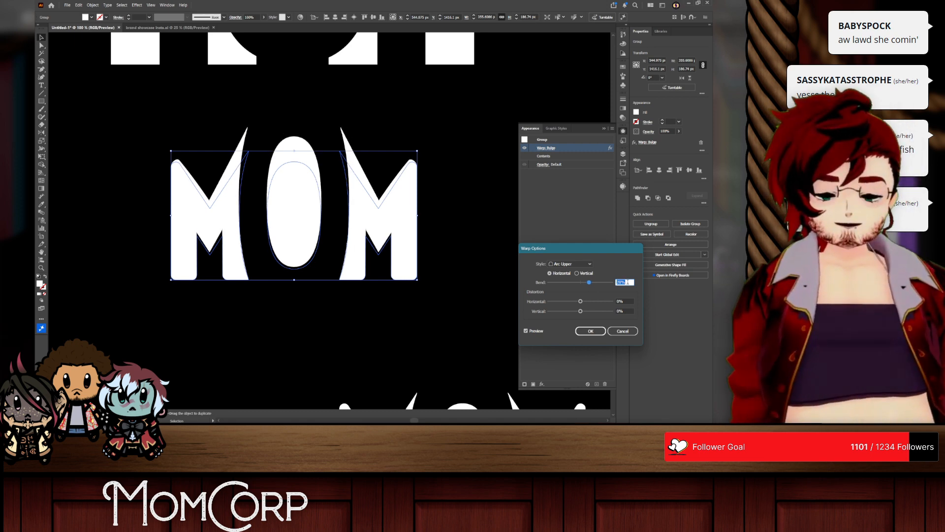
left_click(592, 331)
left_click(515, 282)
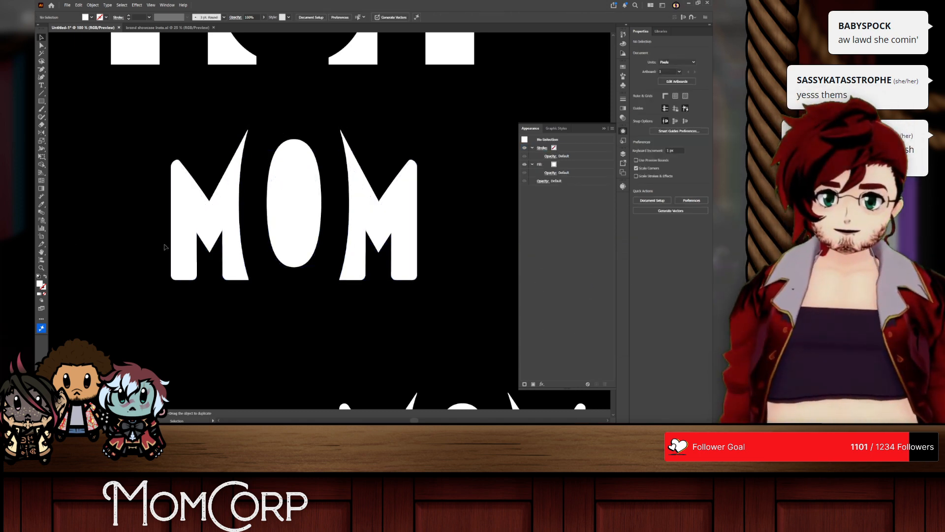
Step: Square off the bottom corners of both M's by setting their corner radius to 0 px
left_click(290, 238)
left_click(442, 298)
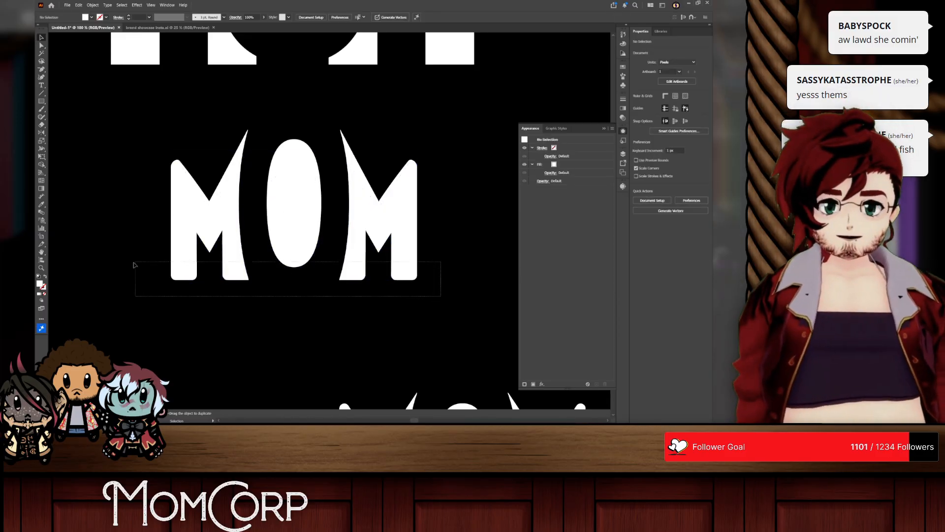
left_click_drag(134, 264, 134, 266)
key("a")
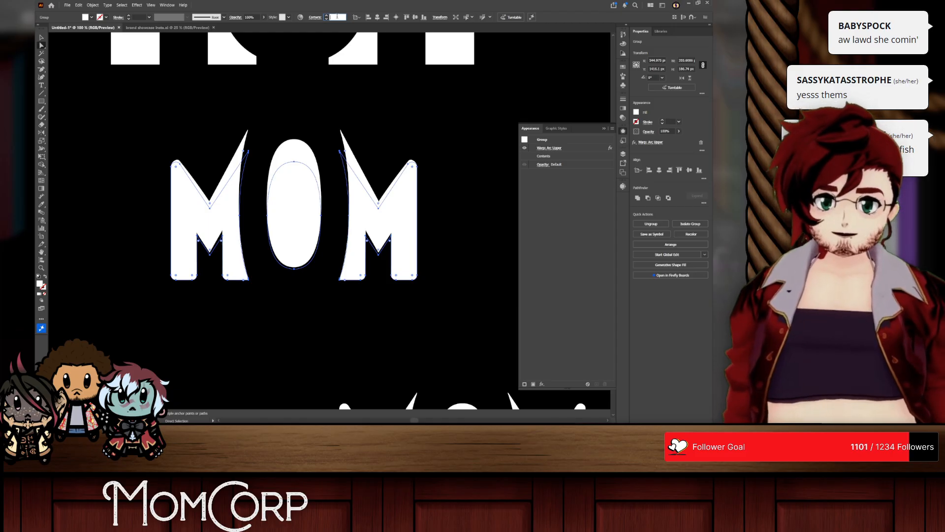
left_click_drag(418, 282, 152, 268)
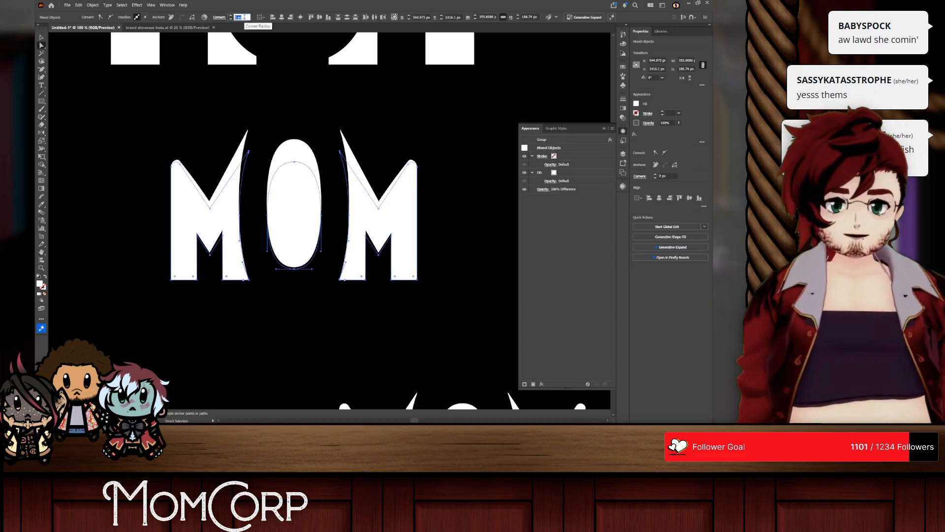
left_click(146, 153)
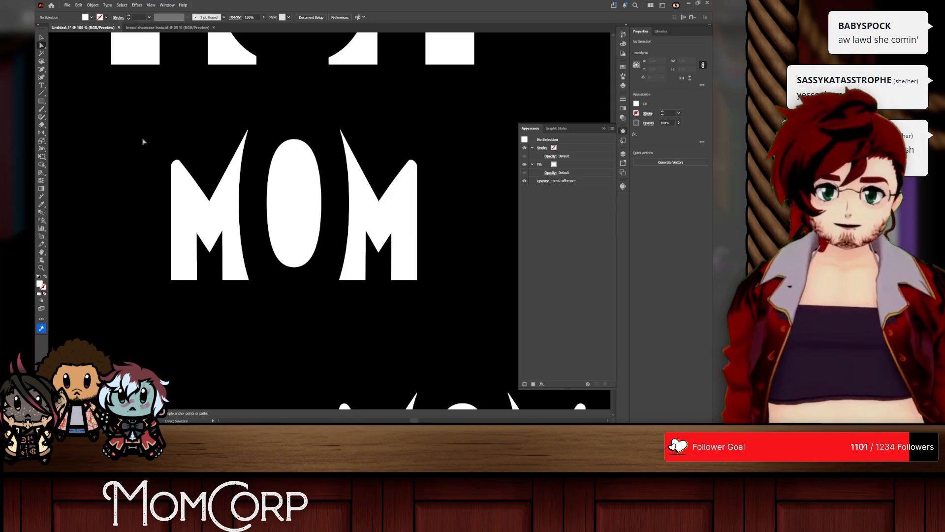
Step: Round the outer top corners of both M's more strongly with a corner radius of 14 px
left_click_drag(146, 134, 190, 195)
left_click_drag(429, 154, 392, 169)
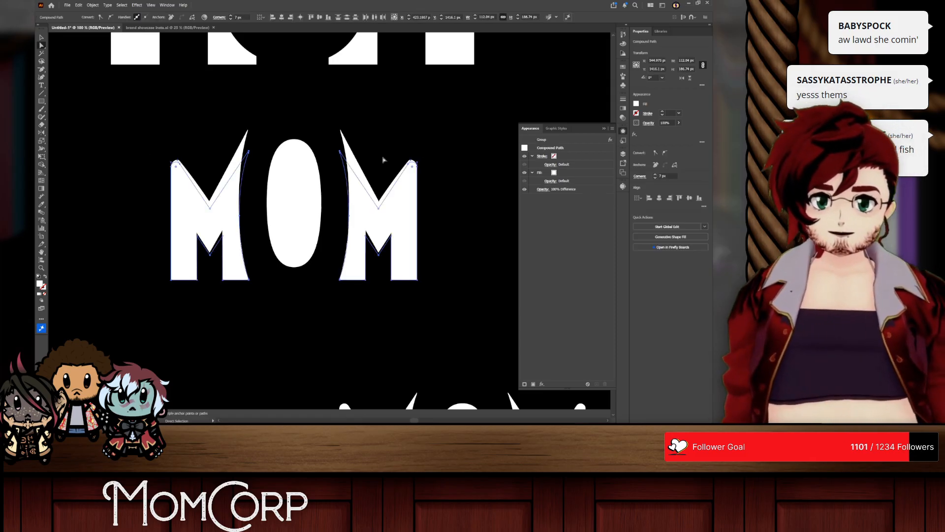
type("12")
key("Return")
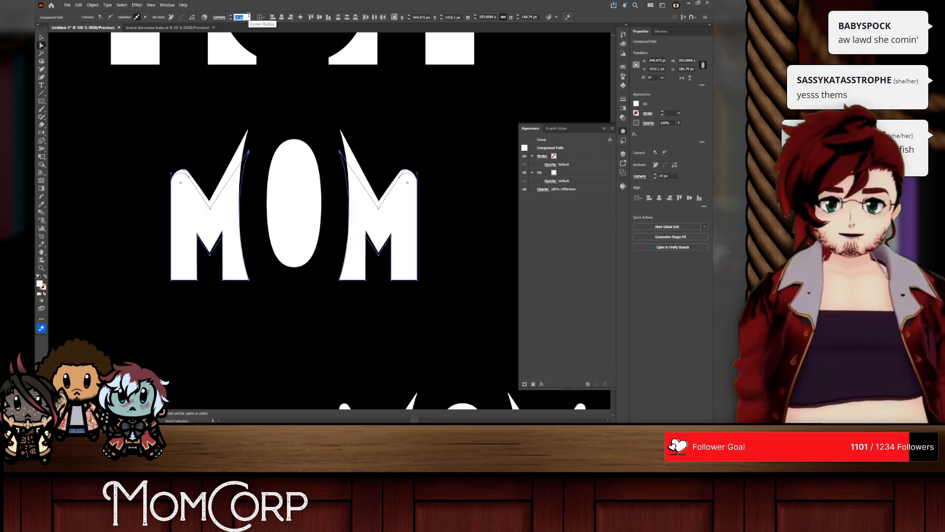
left_click(345, 57)
left_click_drag(113, 119, 471, 338)
left_click(500, 213)
left_click(298, 199)
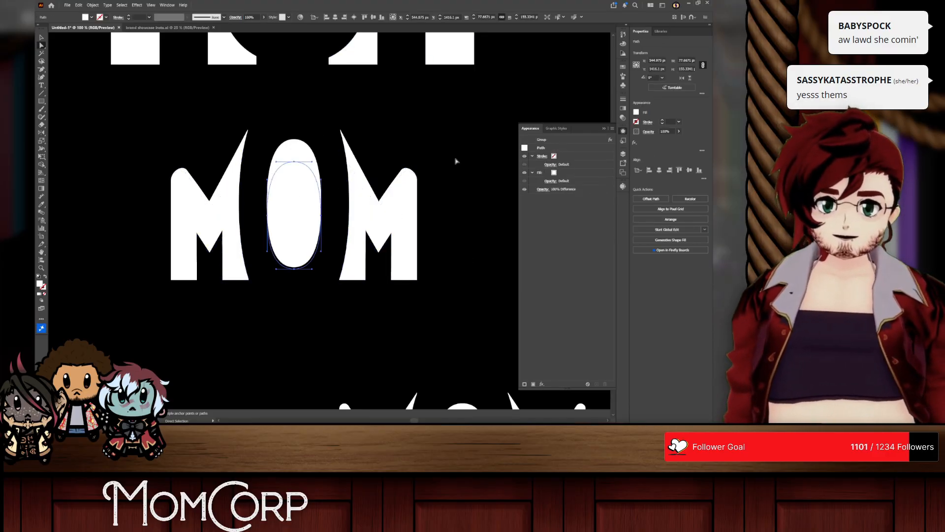
right_click(297, 255)
left_click(303, 220)
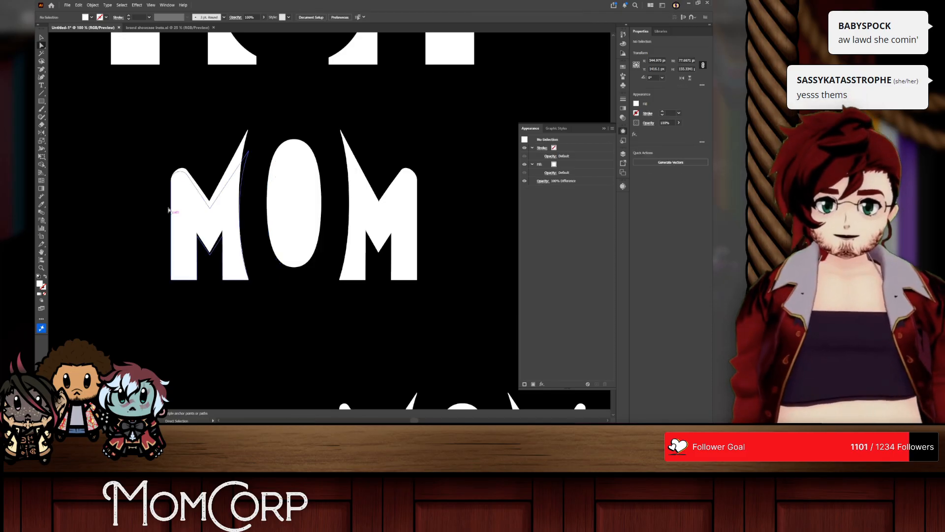
left_click(193, 186)
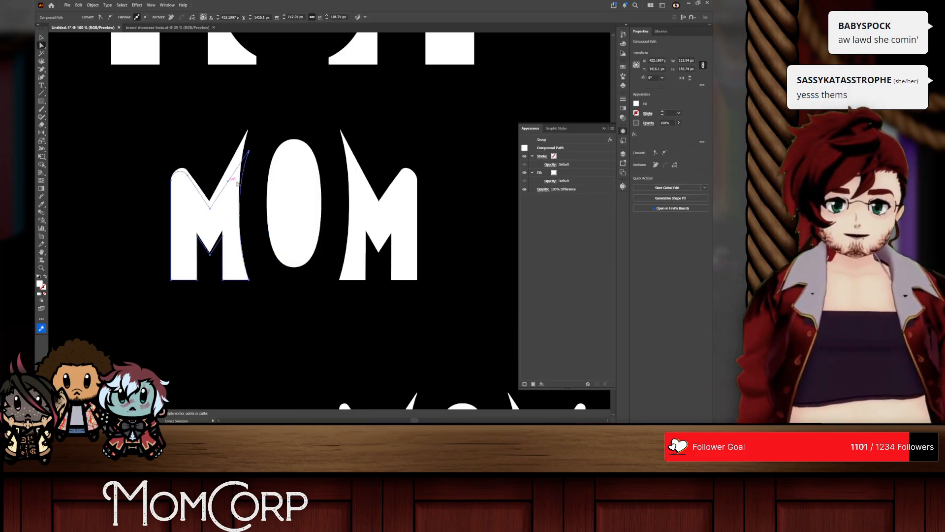
left_click(41, 38)
left_click(141, 140)
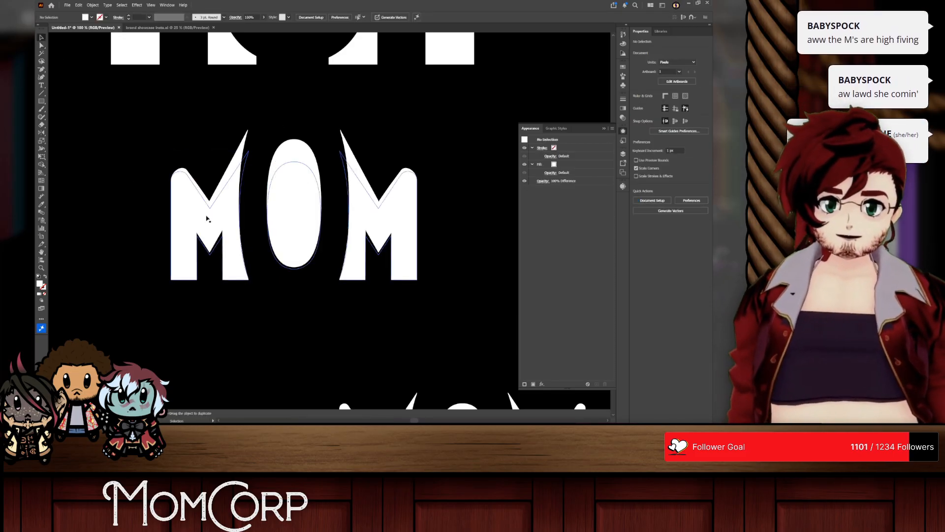
Step: Try negative bend values for the MOM group's Arc Upper warp, then restore the previous upward arc
left_click(230, 236)
left_click(554, 148)
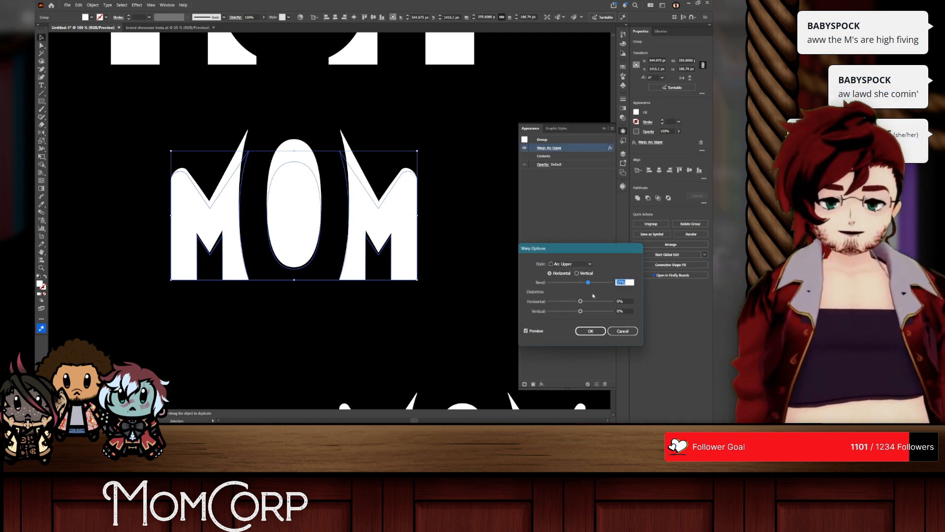
scroll(621, 282, "down", 20)
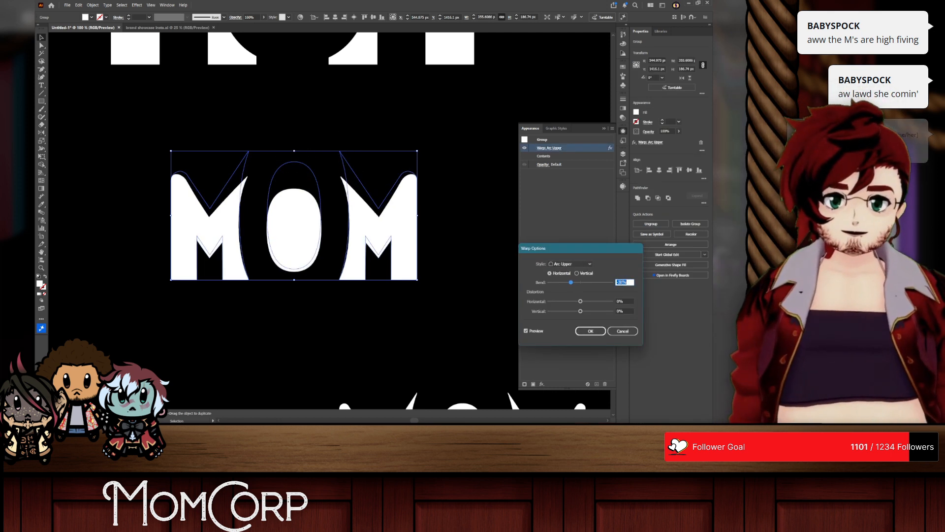
scroll(621, 282, "up", 5)
scroll(621, 282, "down", 15)
scroll(621, 282, "up", 13)
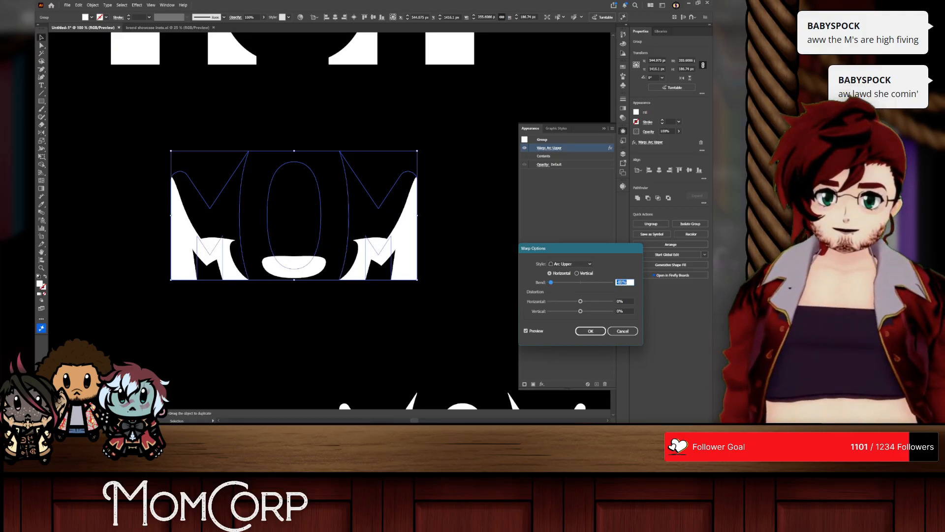
scroll(622, 282, "up", 10)
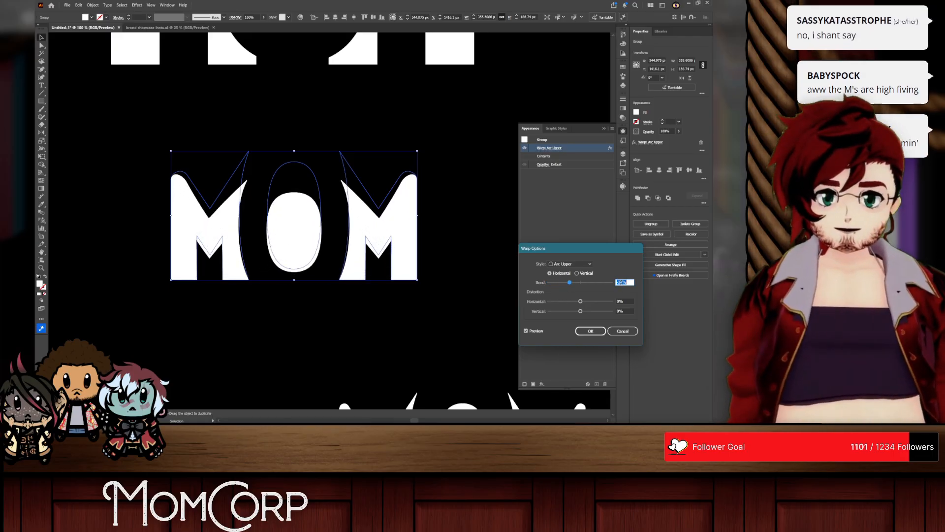
left_click(612, 331)
left_click(390, 319)
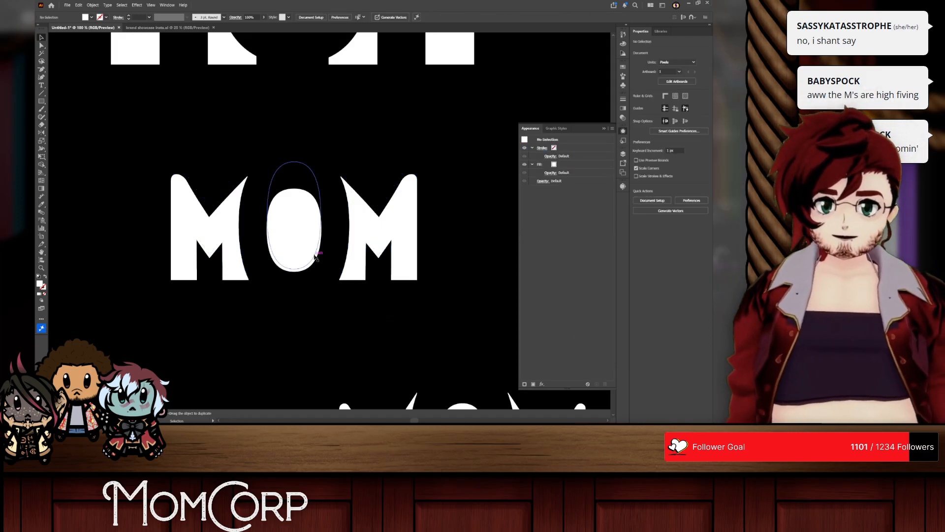
left_click(286, 208)
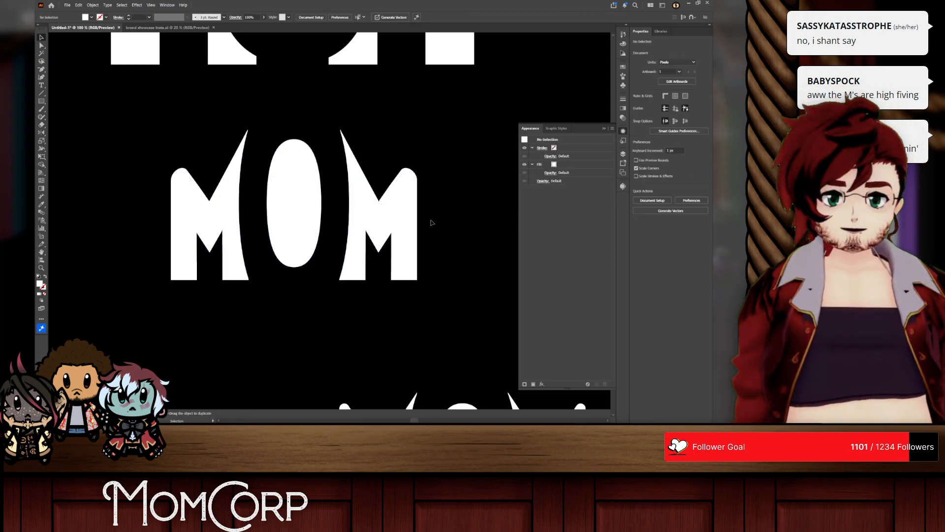
Step: Try the Fish warp style in vertical orientation on the MOM group, testing slight negative and positive bends
left_click(550, 148)
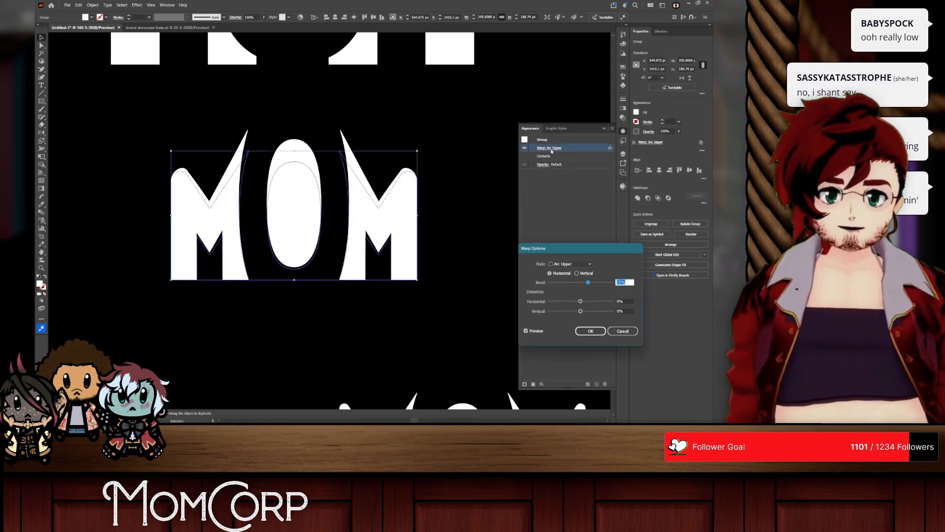
left_click(569, 264)
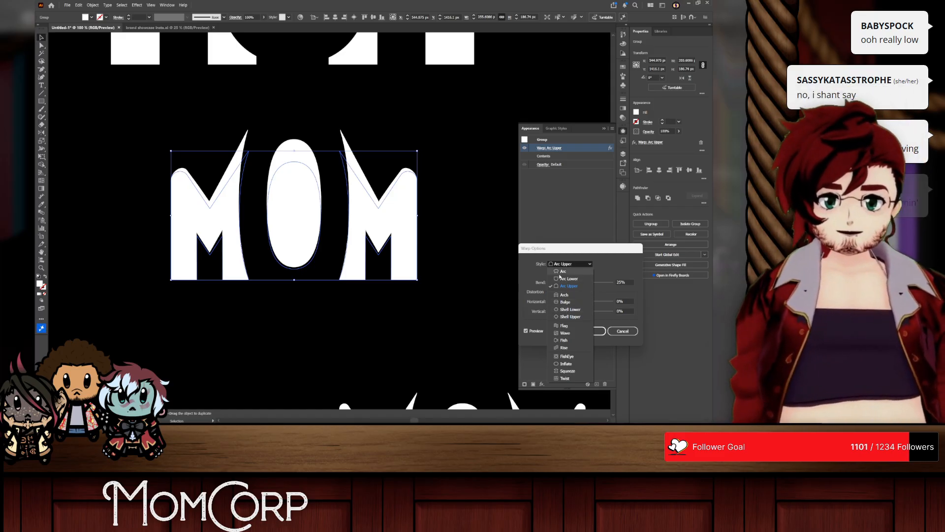
left_click(564, 340)
left_click(577, 273)
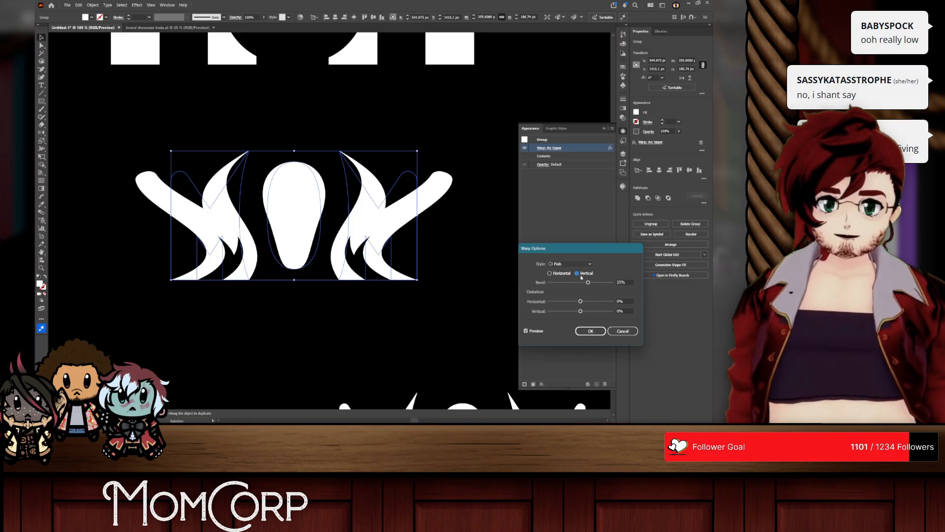
left_click_drag(582, 284, 578, 281)
scroll(630, 283, "up", 16)
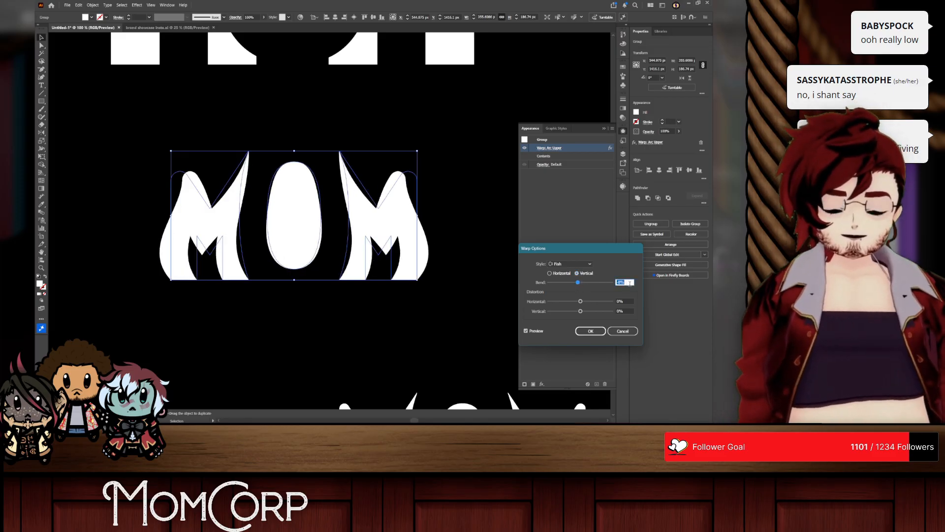
scroll(630, 283, "up", 1)
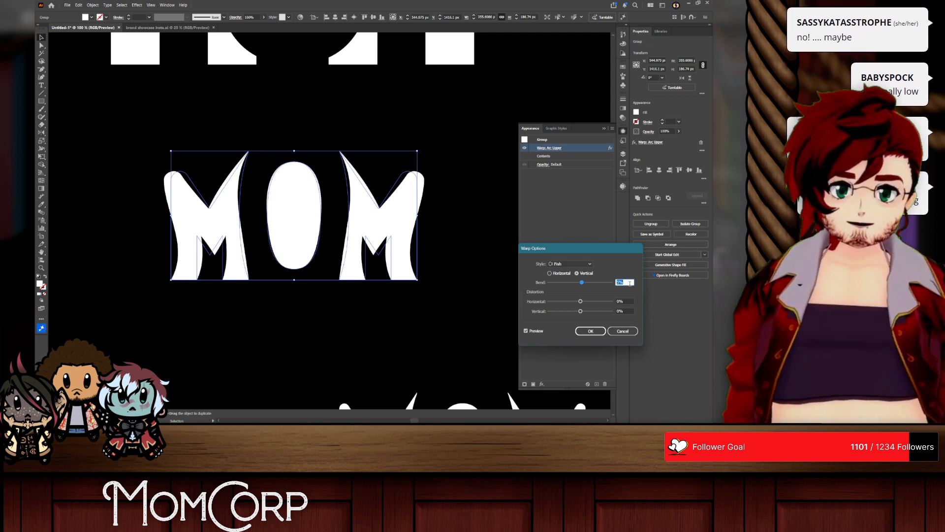
scroll(630, 283, "down", 2)
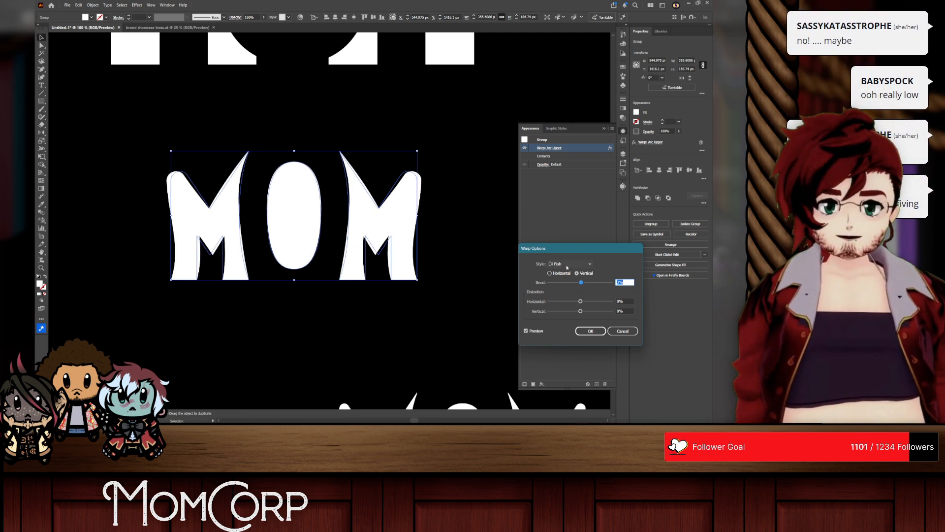
left_click(590, 330)
left_click(413, 314)
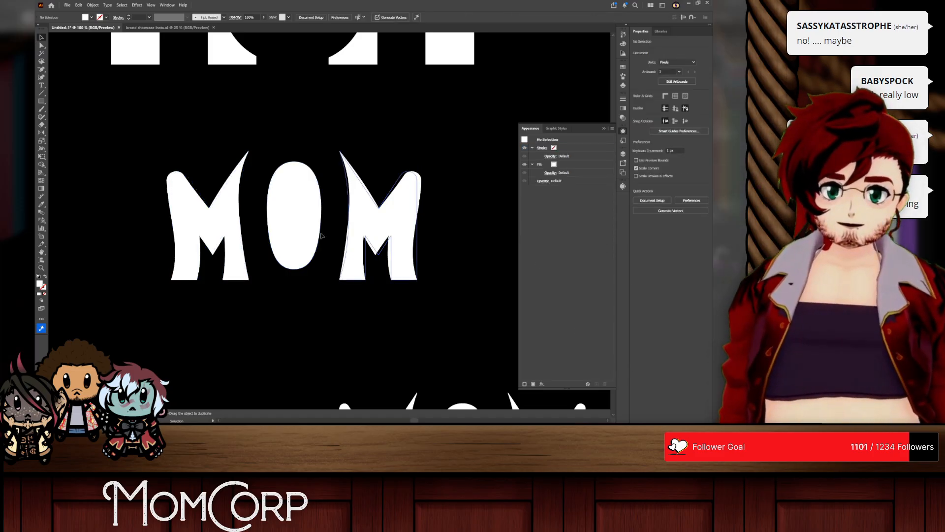
Step: Change the MOM group's warp style to Twist with a slight negative bend
left_click(323, 213)
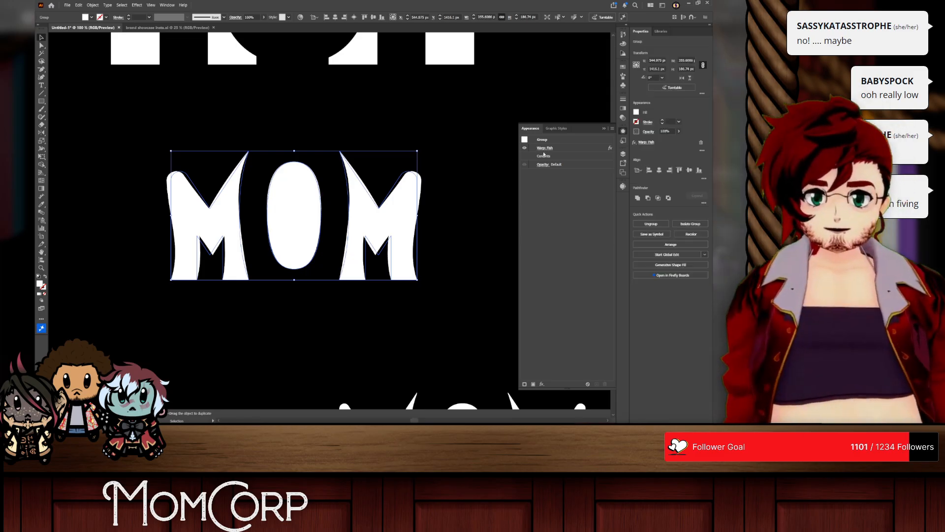
left_click(544, 148)
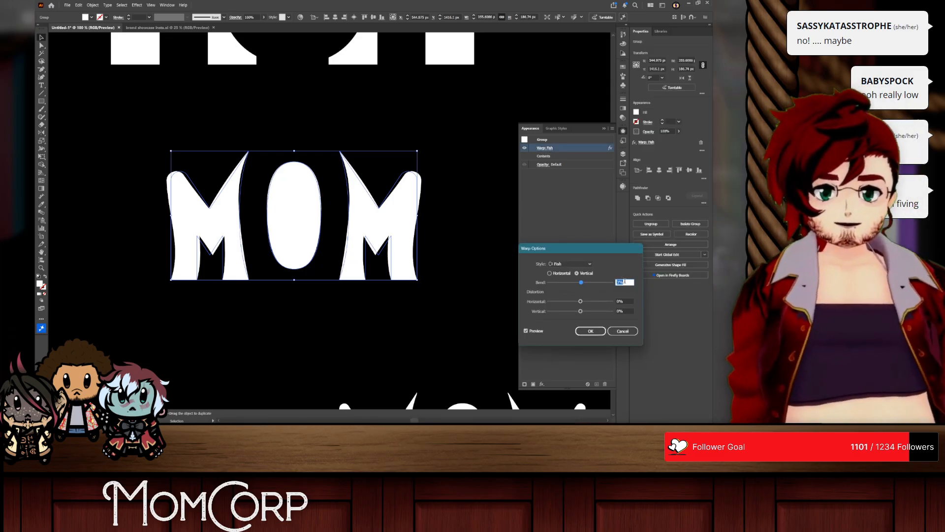
left_click(571, 264)
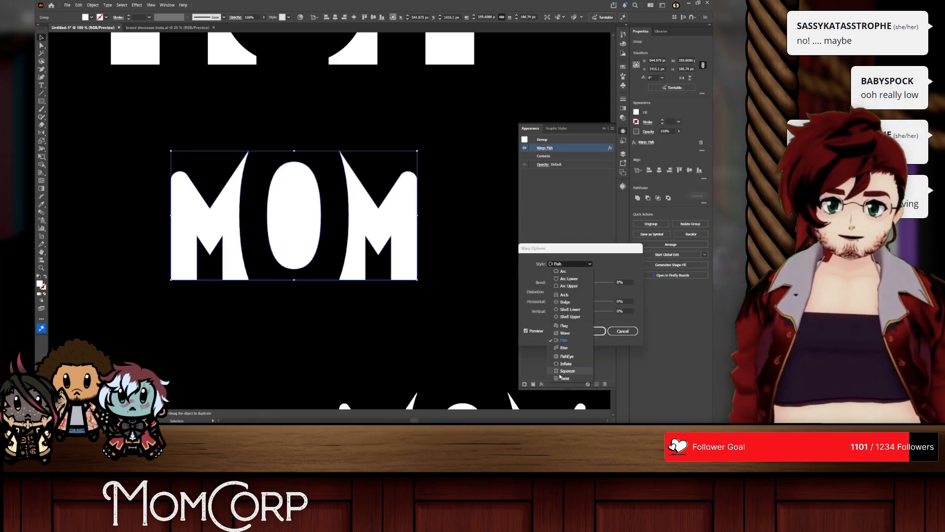
left_click(564, 378)
mouse_move(580, 282)
left_mouse_down()
mouse_move(606, 282)
mouse_move(578, 282)
left_mouse_up()
left_click(600, 333)
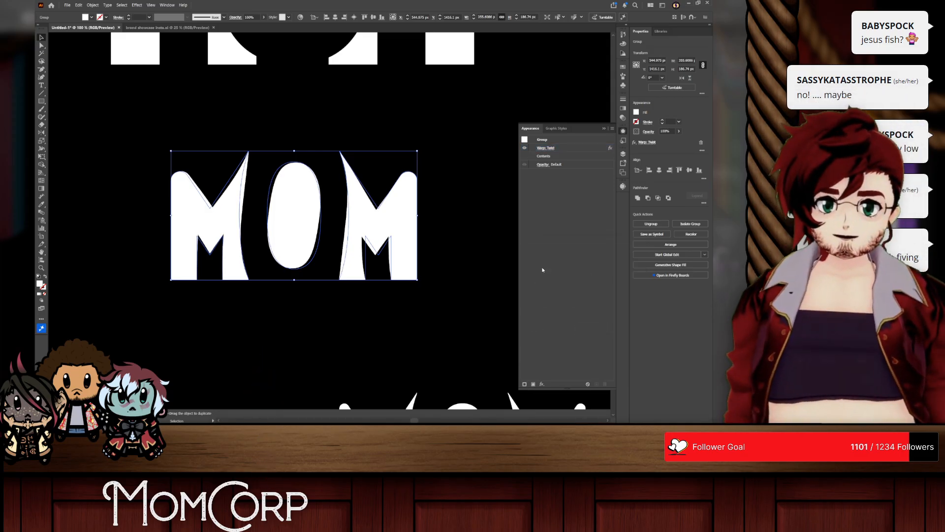
left_click(496, 270)
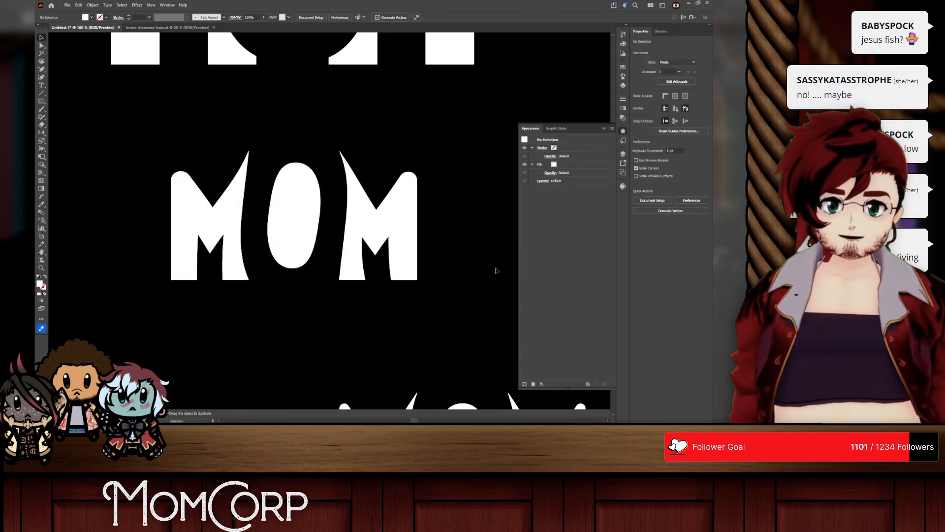
Step: Set the bend of the MOM group's Twist warp to 0%
left_click(294, 217)
left_click(544, 148)
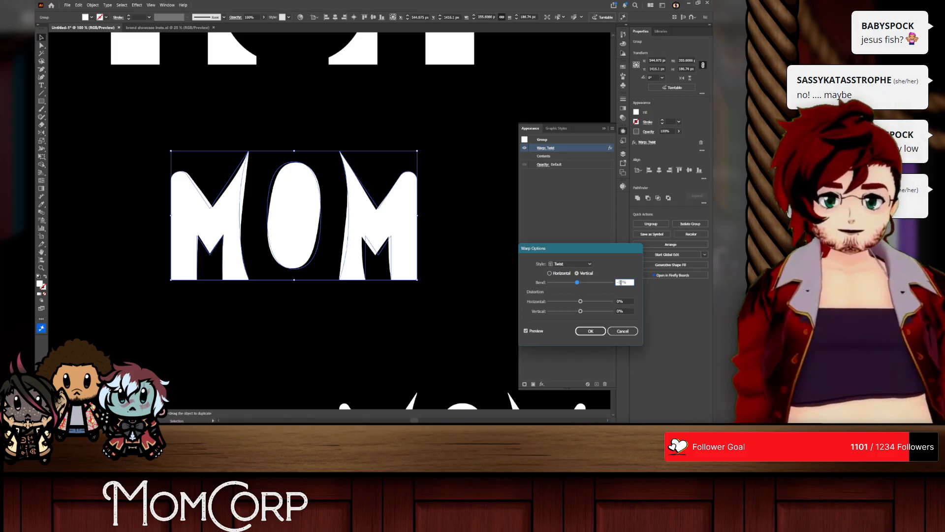
scroll(621, 283, "up", 10)
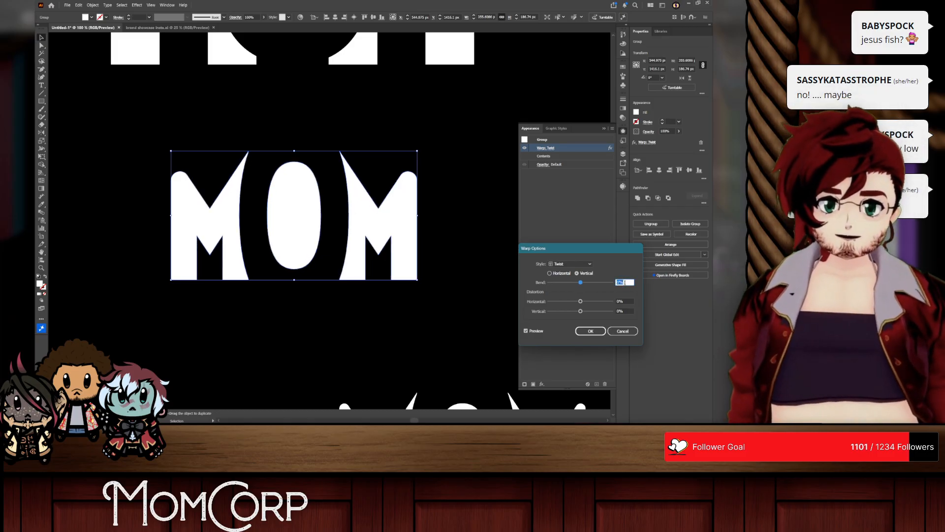
left_click(593, 330)
left_click(443, 297)
Step: Compare the four MOM wordmark variants stacked on the black artboard
scroll(438, 296, "down", 2)
scroll(442, 267, "up", 1)
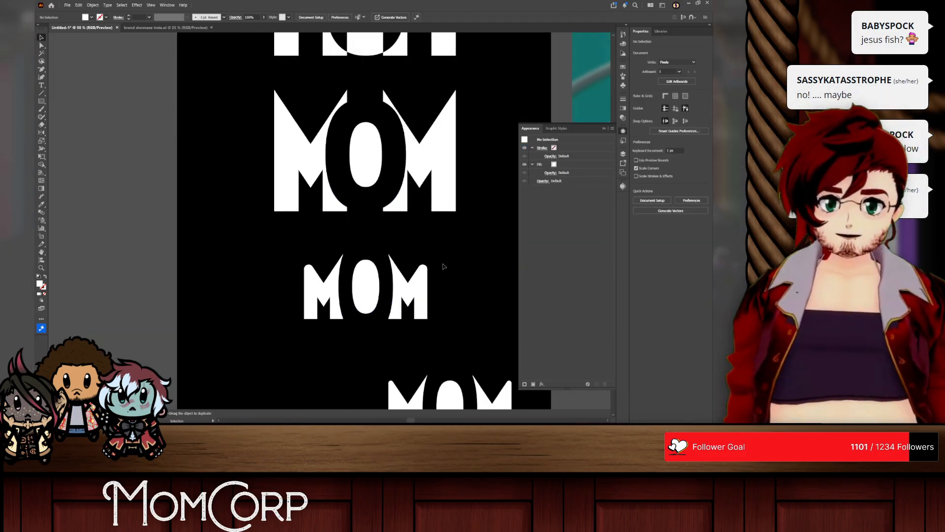
scroll(443, 266, "down", 2)
scroll(323, 190, "down", 6)
scroll(370, 215, "up", 6)
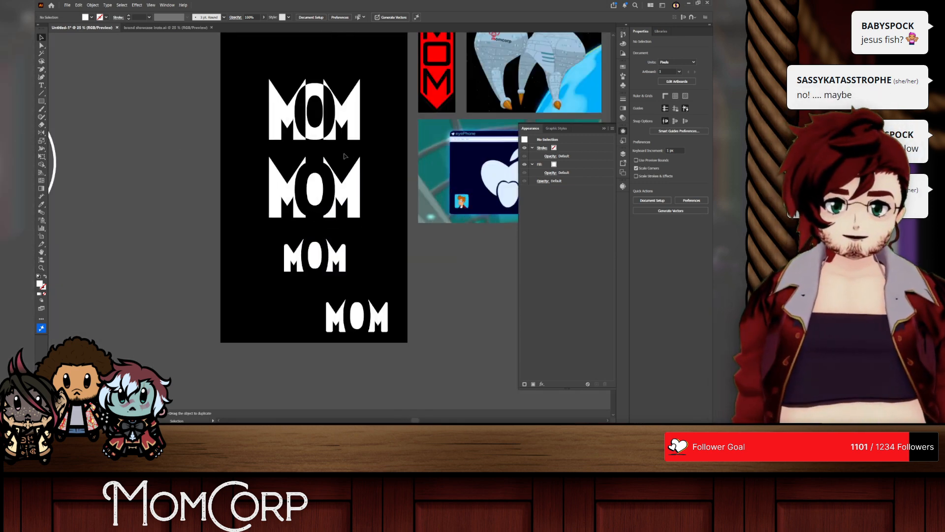
scroll(344, 156, "up", 1)
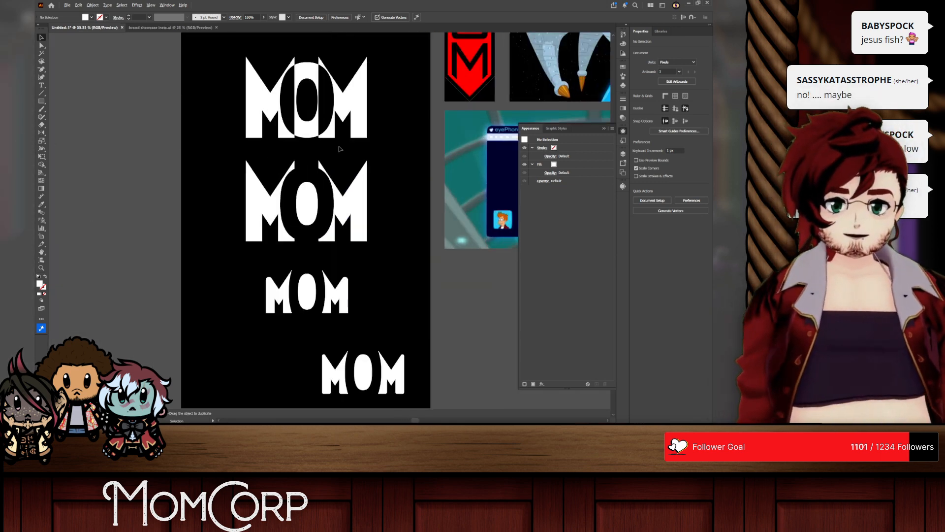
left_click(306, 296)
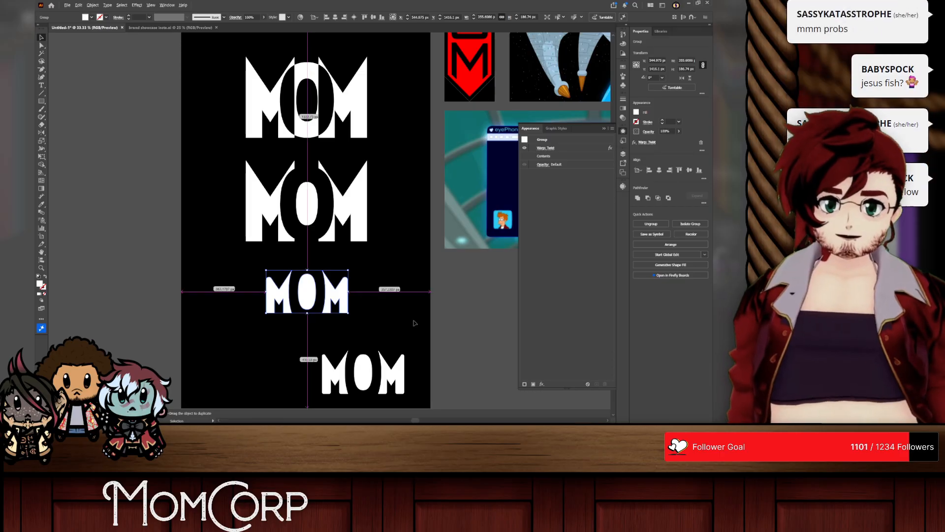
left_click(377, 305)
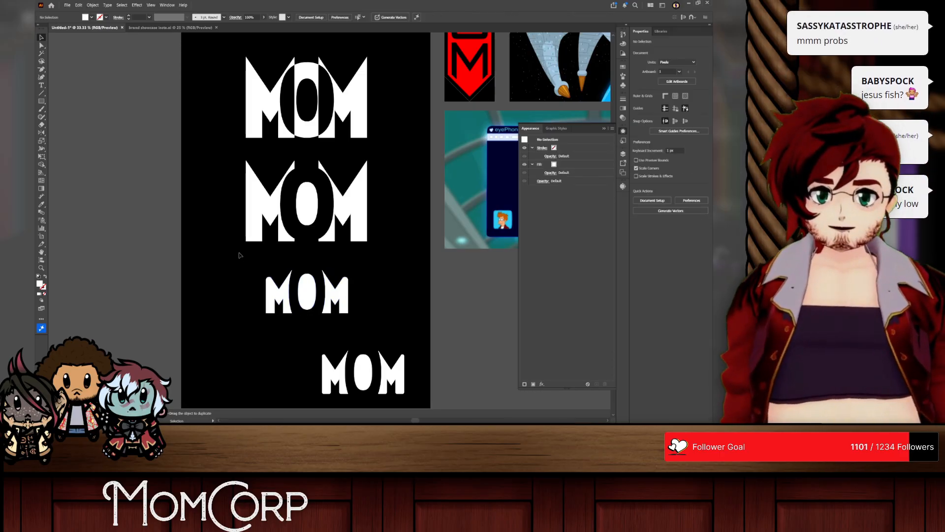
Step: Duplicate all four MOM wordmarks onto the empty canvas outside the artboard, above the concentric circles
left_click(268, 98)
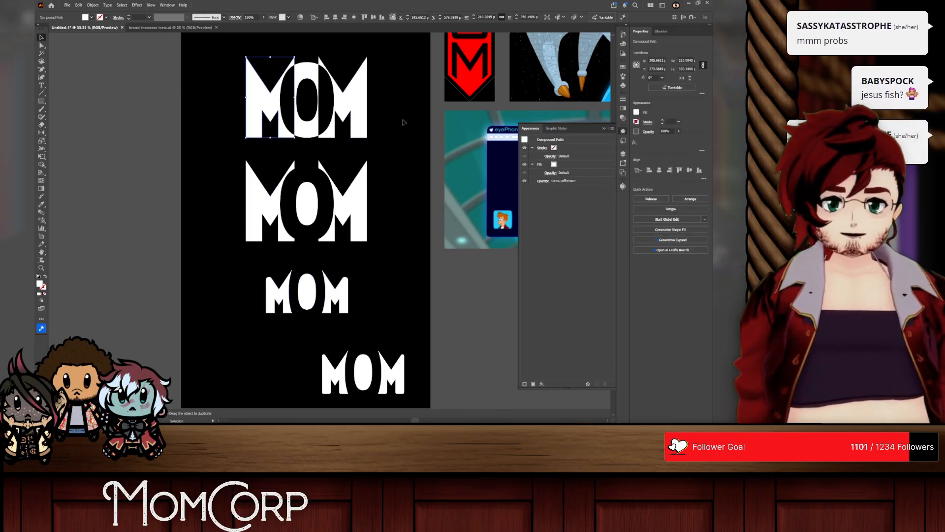
left_click_drag(415, 383, 228, 102)
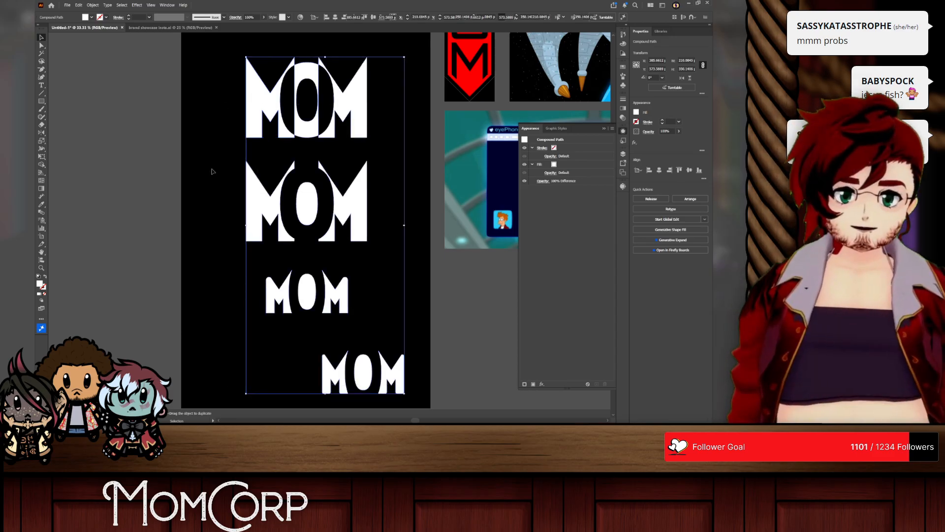
scroll(243, 151, "down", 5)
left_click_drag(253, 142, 194, 67)
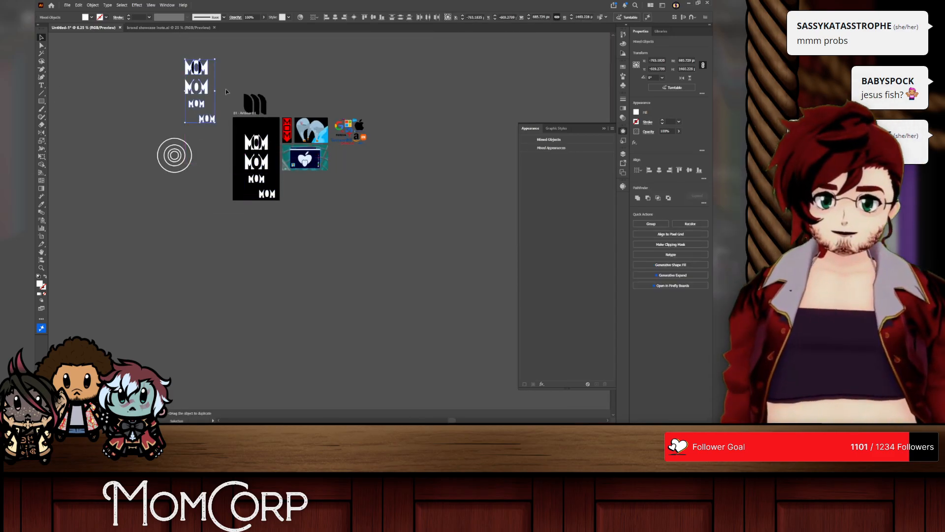
Step: Move the black three-shape M mark beside the duplicated wordmarks and delete the original wordmarks from the artboard
left_click_drag(241, 100, 223, 71)
left_click(261, 196)
key("Delete")
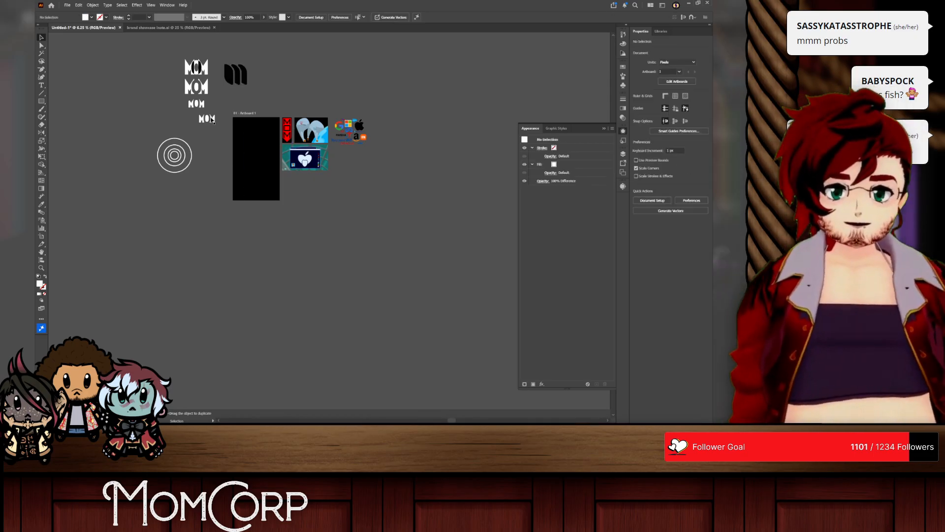
Step: Add a new text object reading "MOM" in the middle of the emptied black artboard
scroll(225, 86, "up", 6)
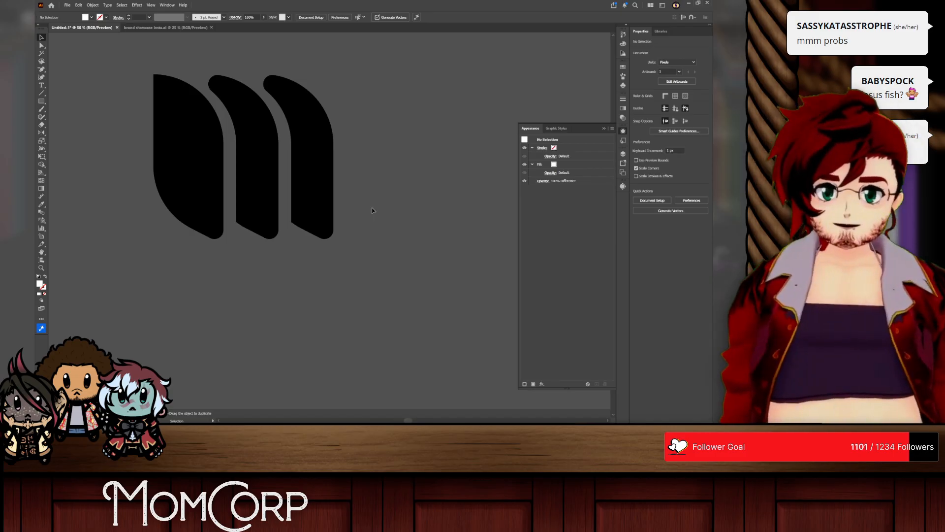
scroll(370, 193, "down", 3)
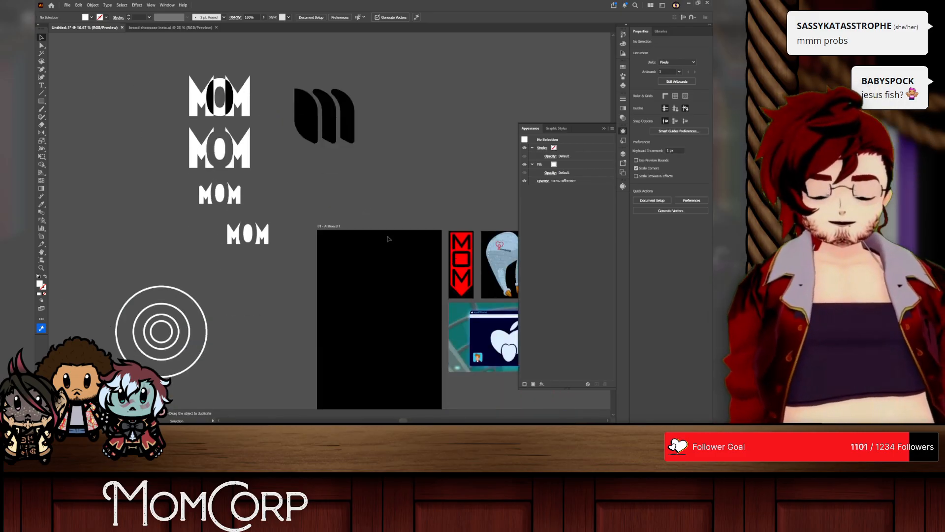
scroll(362, 232, "down", 4)
scroll(361, 232, "right", 5)
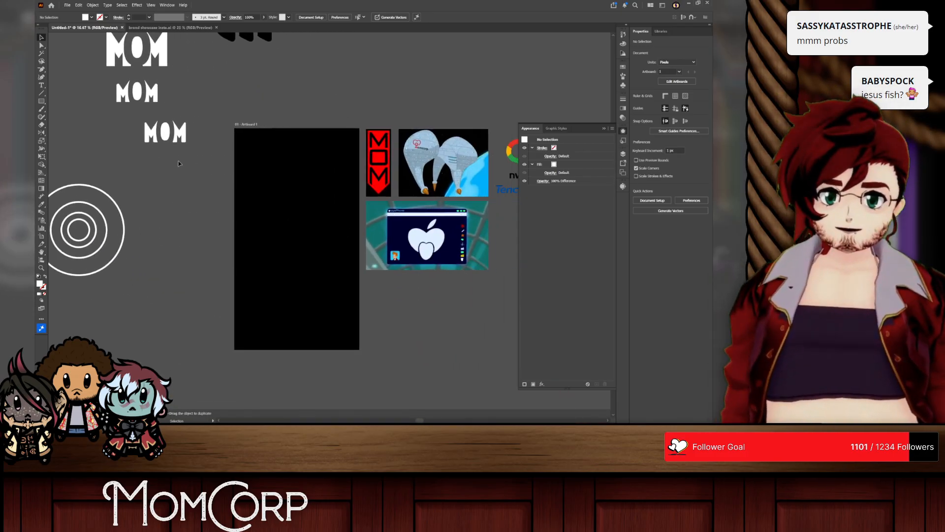
left_click(41, 85)
left_click(303, 239)
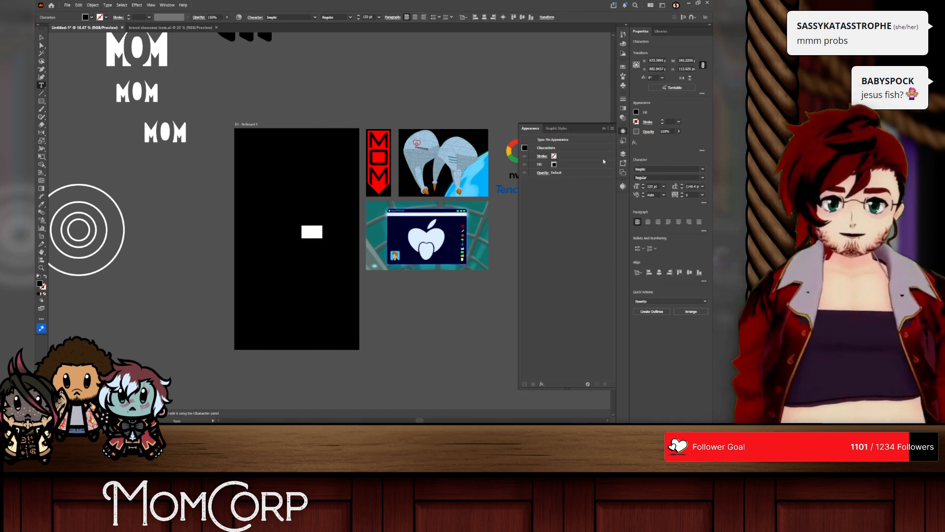
Step: Fill the new MOM text with white and increase its font size
left_click(637, 112)
left_click(571, 159)
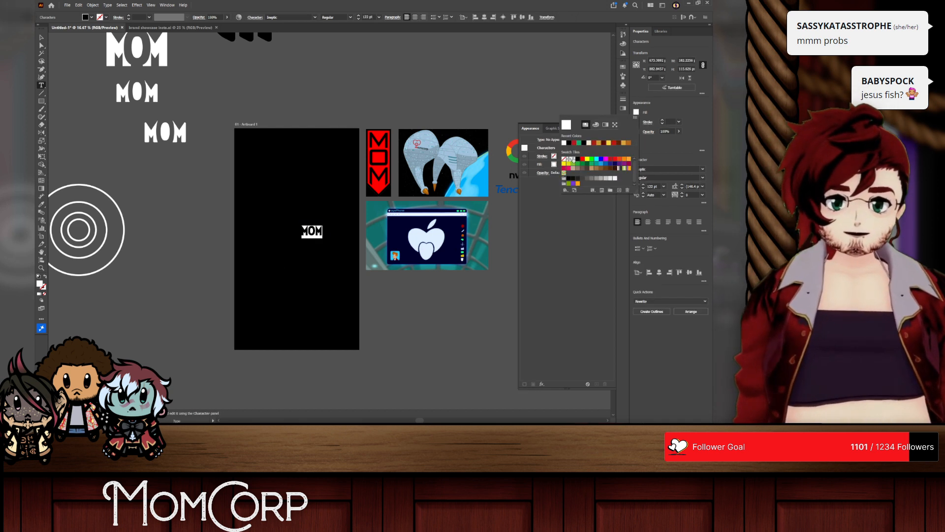
key("Escape")
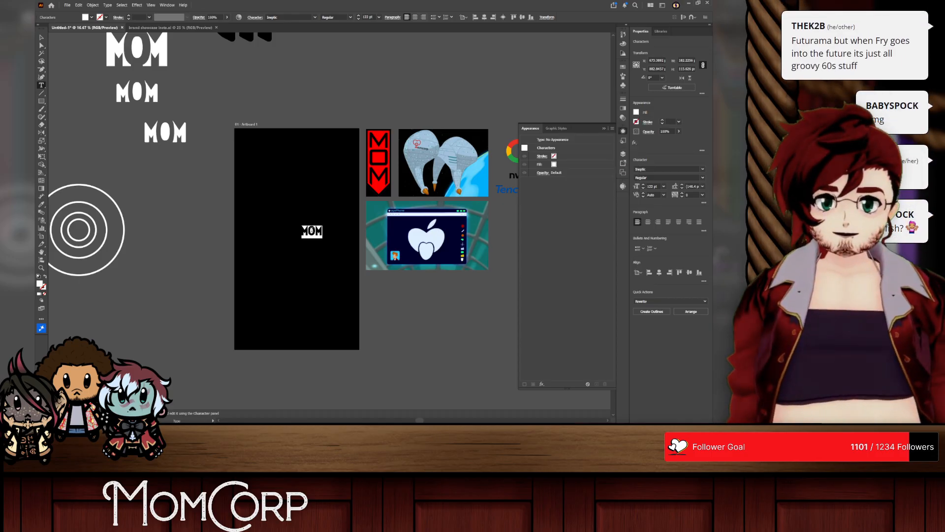
left_click(652, 187)
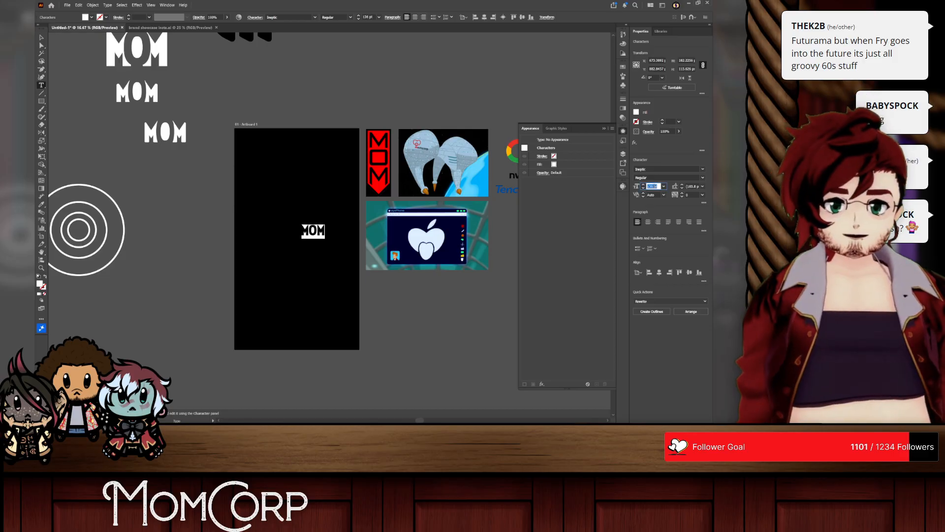
scroll(652, 186, "up", 20)
Step: Browse the installed fonts from J to K, previewing candidate typefaces on the MOM text
left_click(704, 169)
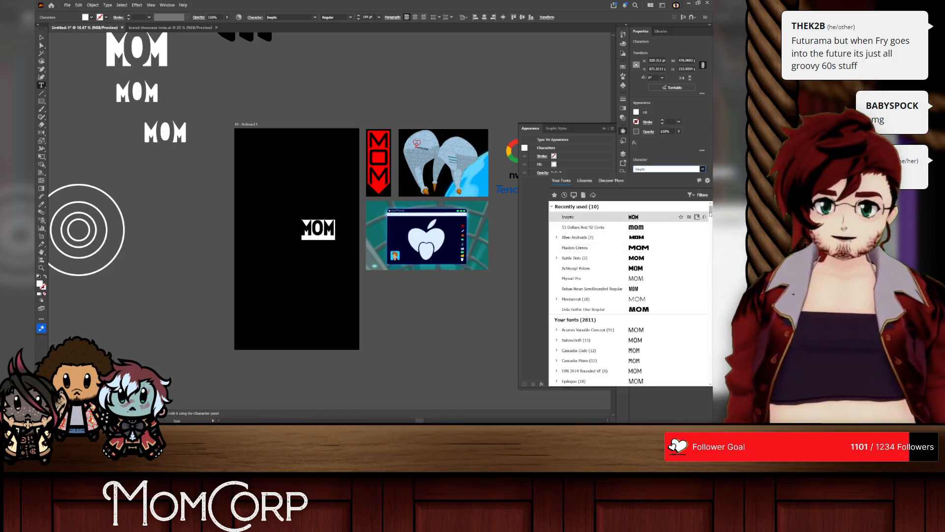
left_click_drag(710, 213, 702, 294)
scroll(640, 285, "up", 5)
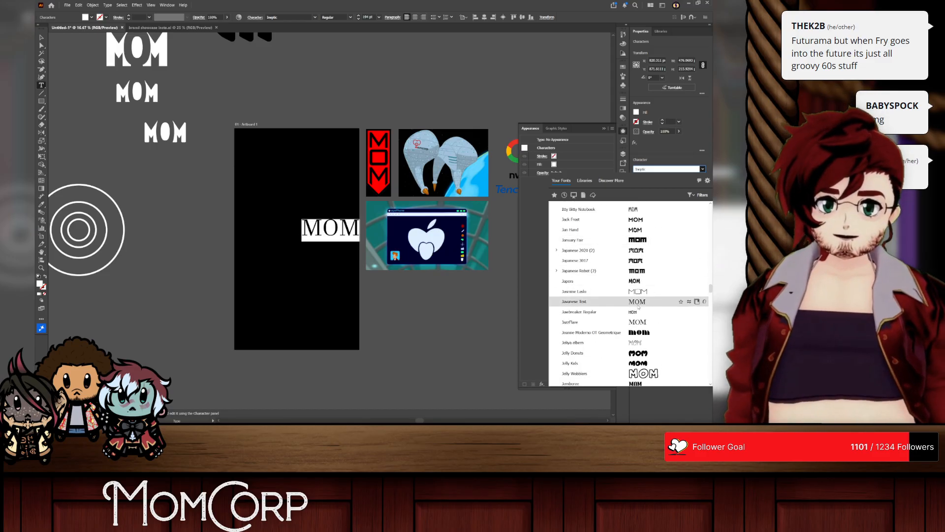
scroll(630, 293, "down", 5)
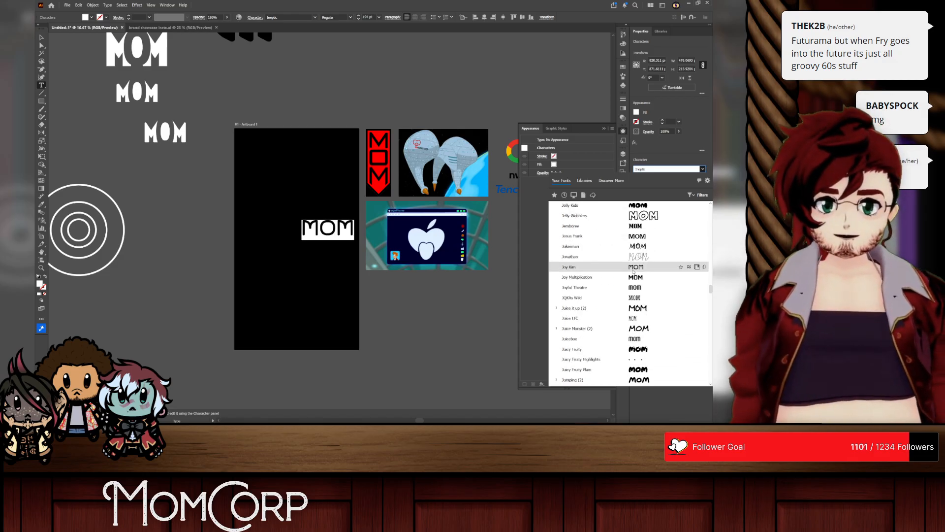
scroll(635, 289, "down", 5)
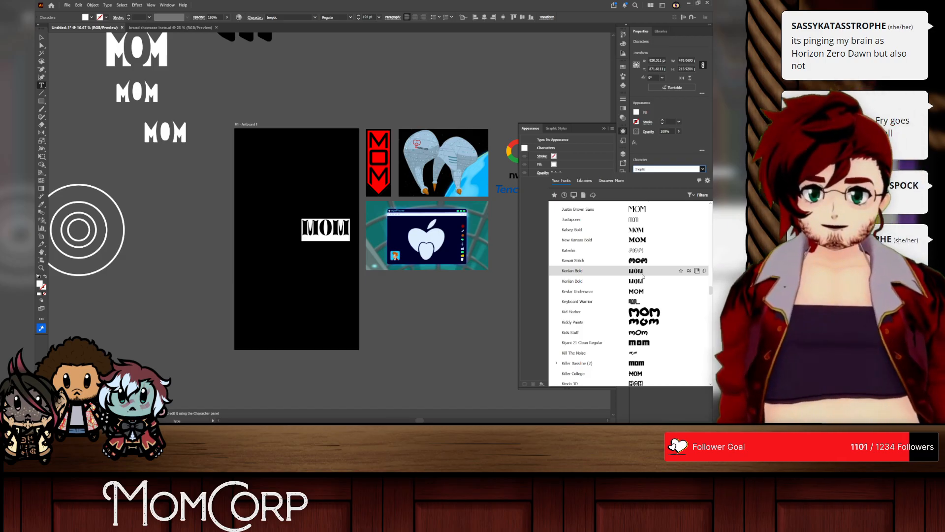
scroll(643, 276, "down", 5)
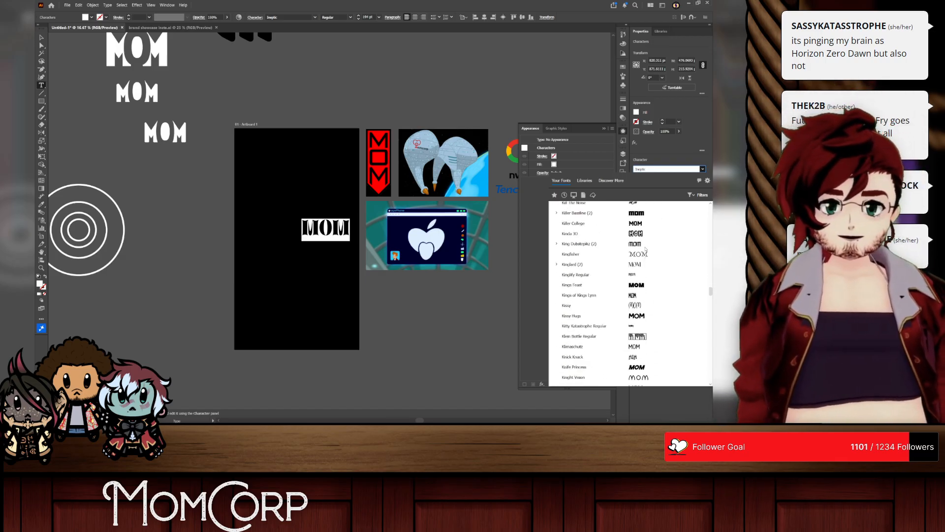
scroll(634, 266, "down", 5)
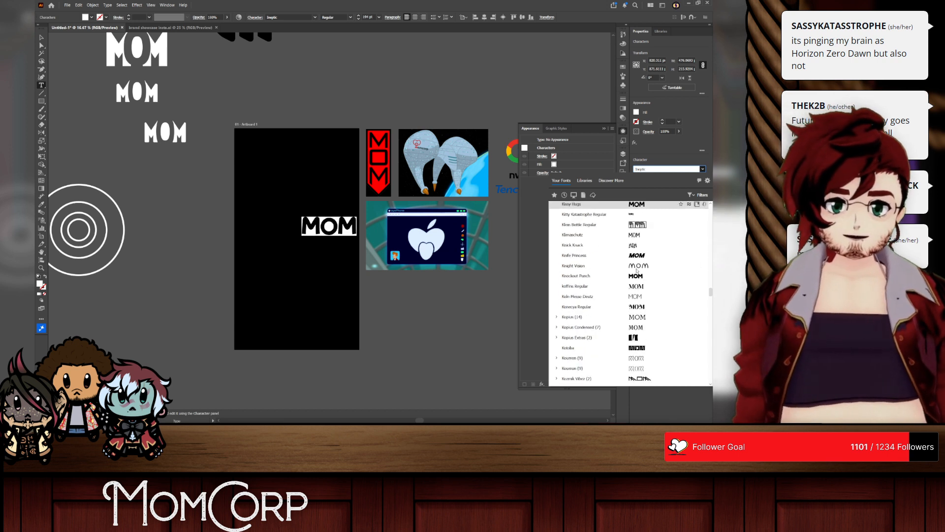
scroll(635, 266, "up", 4)
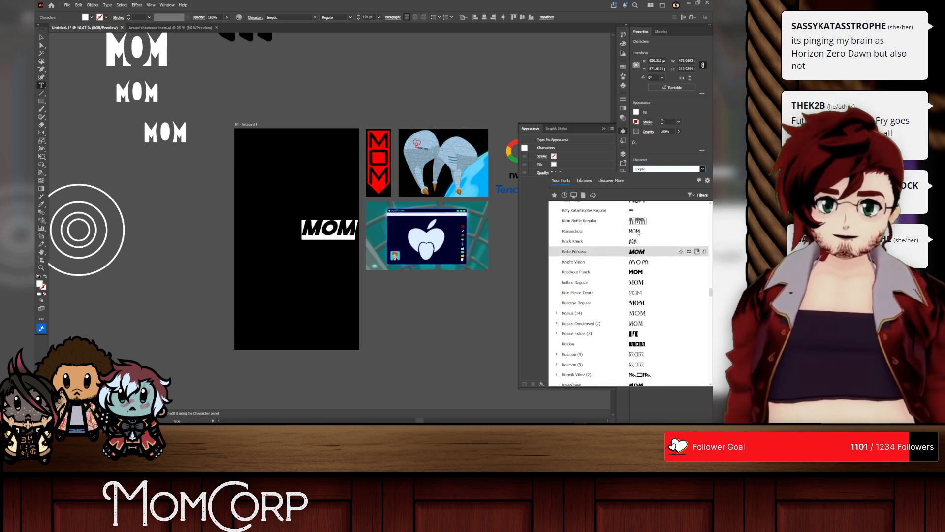
scroll(637, 237, "up", 5)
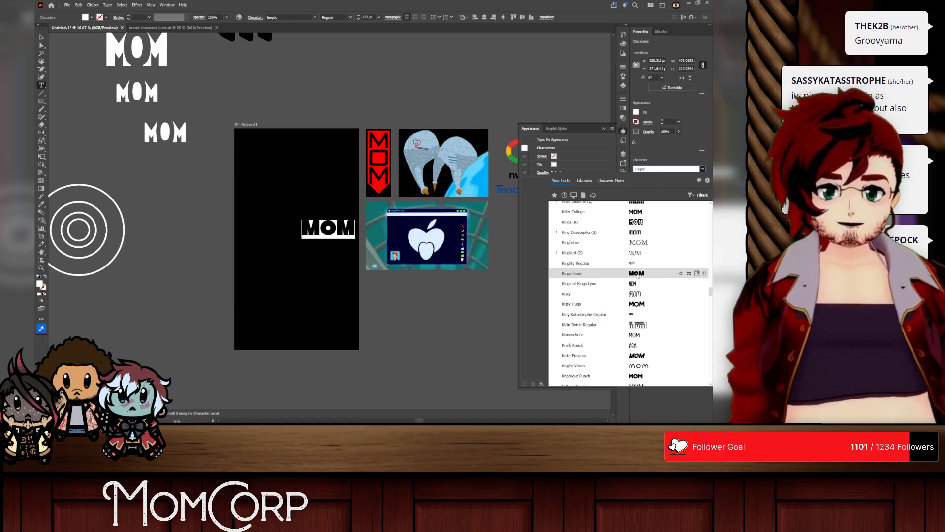
Step: Set the MOM text in the heavy rounded font with arched lowercase-style m's and a solid circular O
key("ctrl+1")
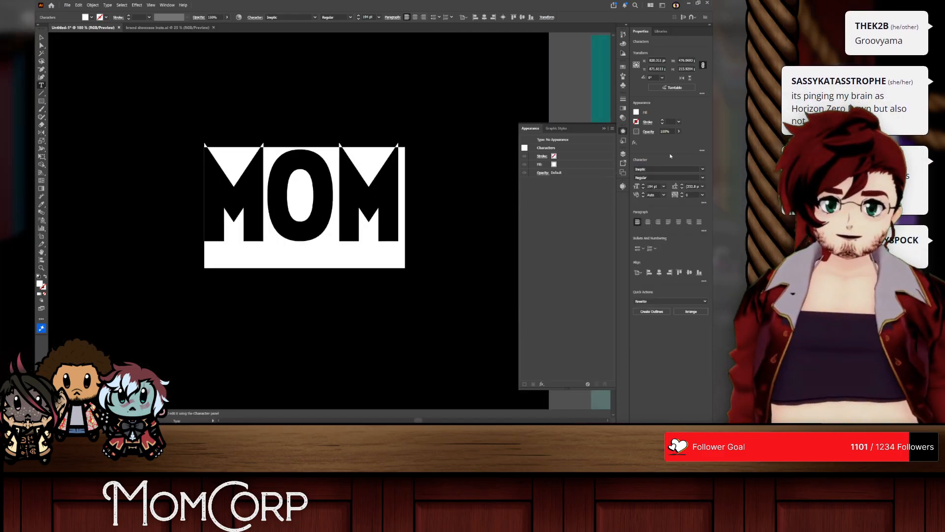
left_click(703, 170)
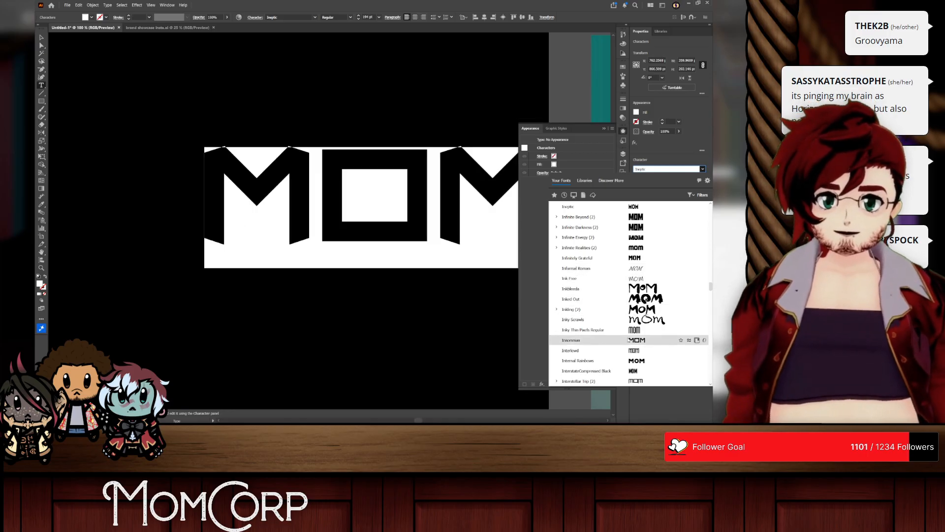
scroll(632, 334, "down", 2)
scroll(632, 334, "down", 2)
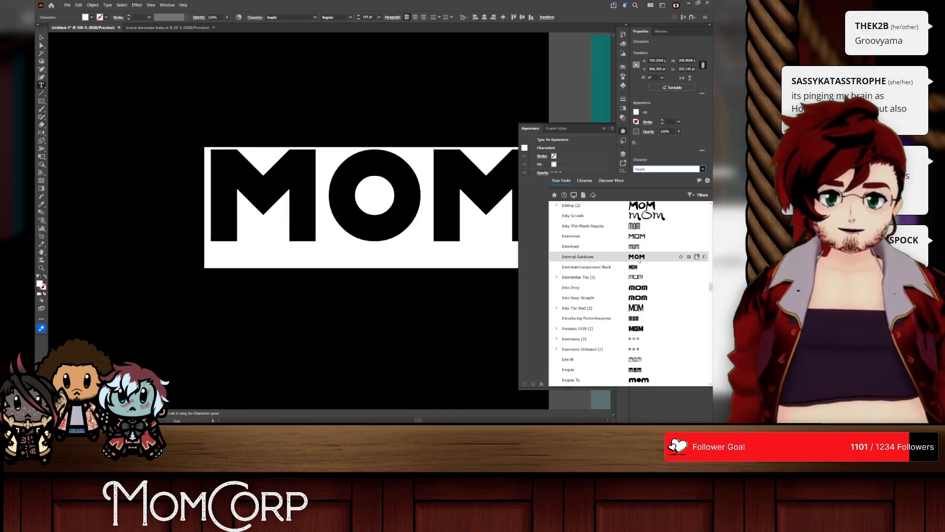
scroll(639, 261, "down", 4)
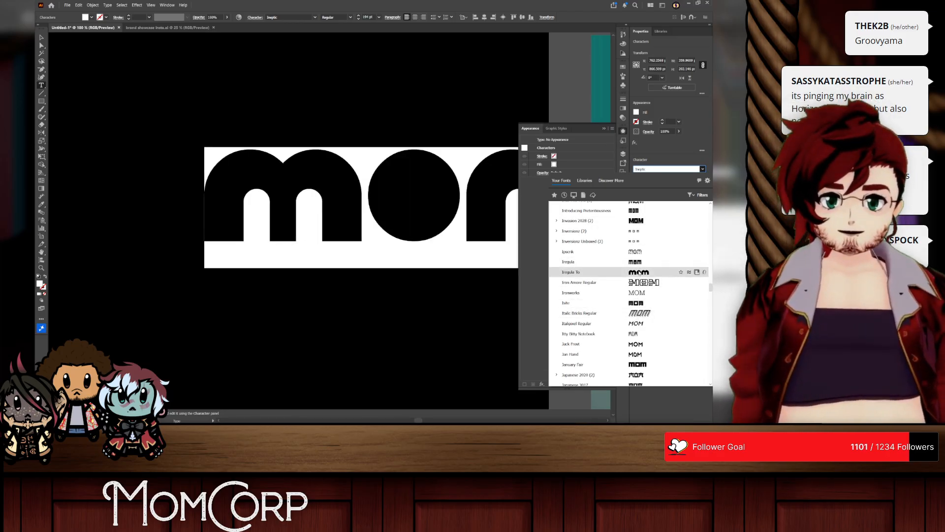
left_click(639, 273)
Step: Convert the MOM text to outlines and centre the wordmark horizontally on the black artboard
left_click(41, 37)
left_click_drag(385, 189, 275, 191)
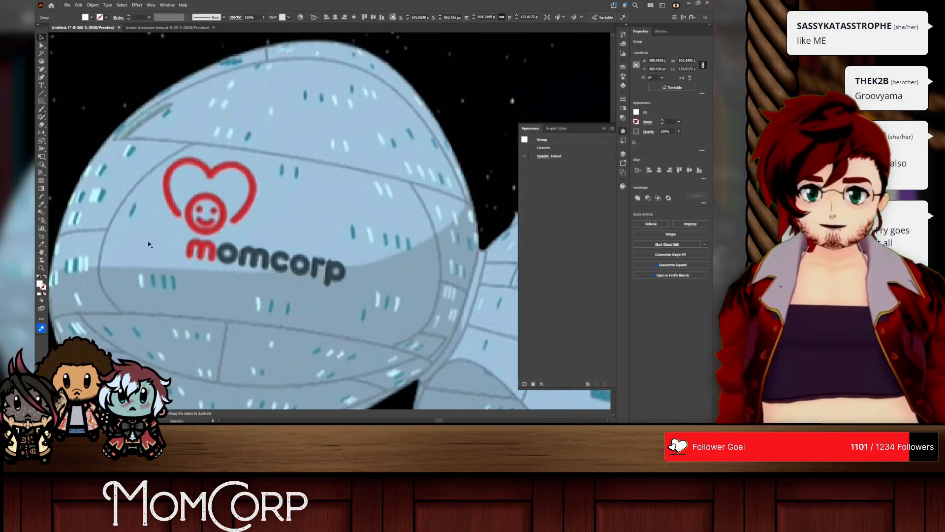
scroll(355, 238, "down", 4)
scroll(327, 261, "left", 3)
scroll(250, 266, "down", 8)
scroll(247, 267, "left", 3)
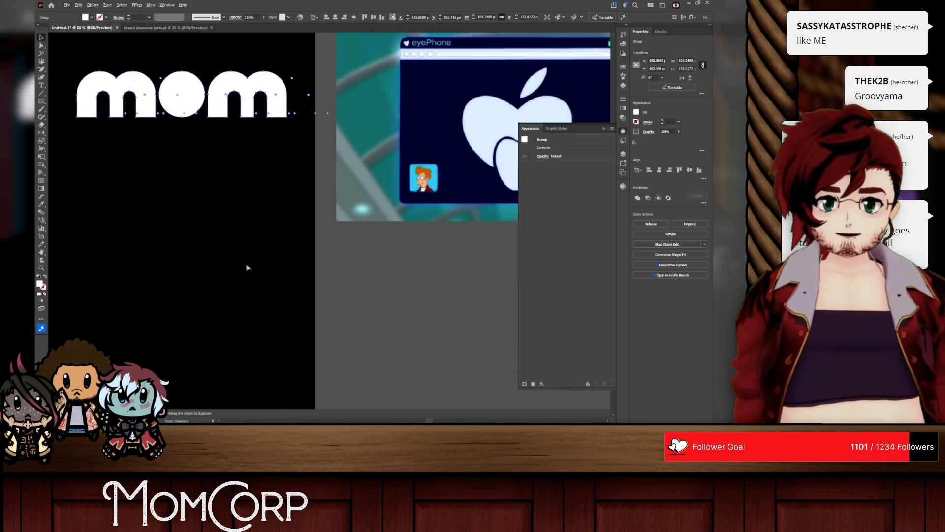
scroll(247, 267, "left", 5)
scroll(416, 167, "up", 4)
double_click(352, 223)
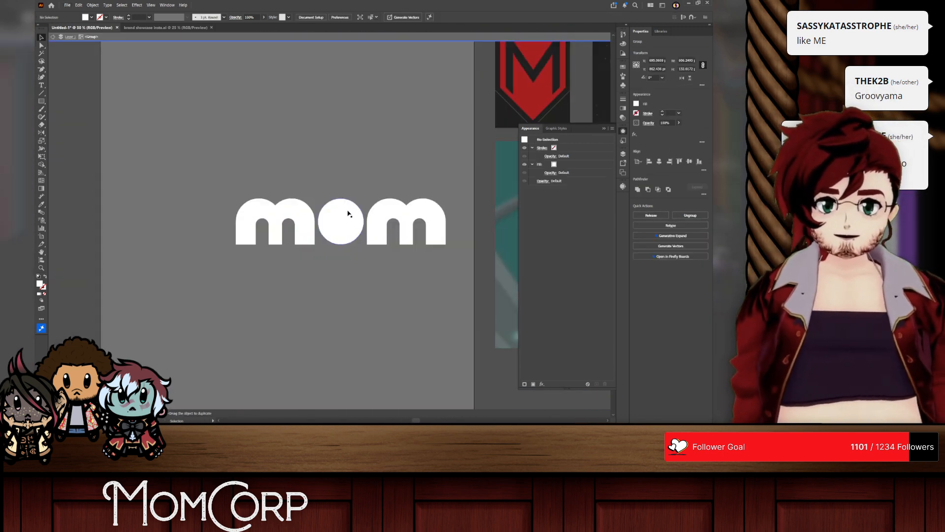
right_click(380, 201)
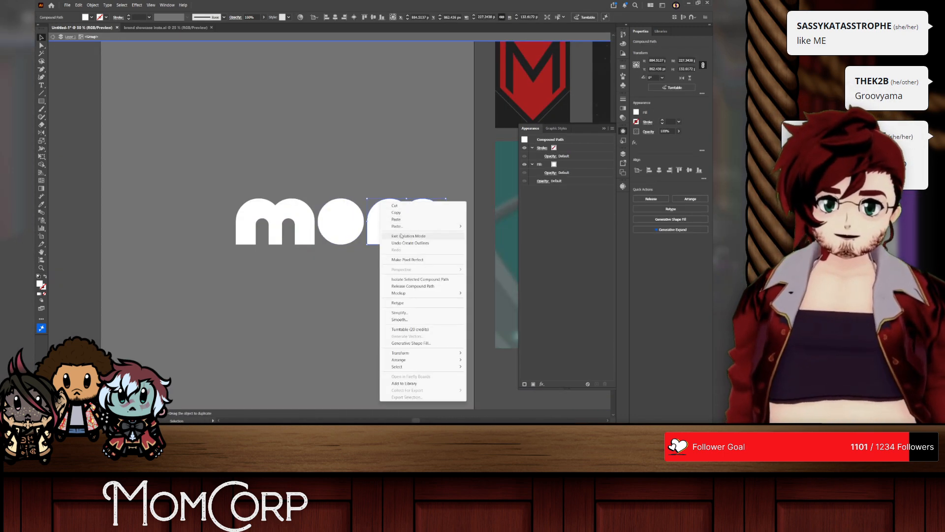
left_click(401, 236)
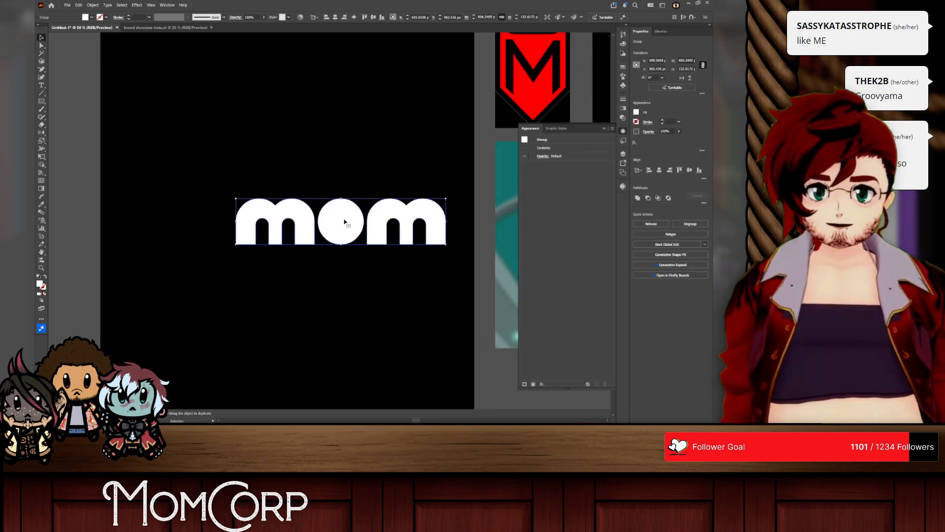
left_click_drag(344, 222, 299, 224)
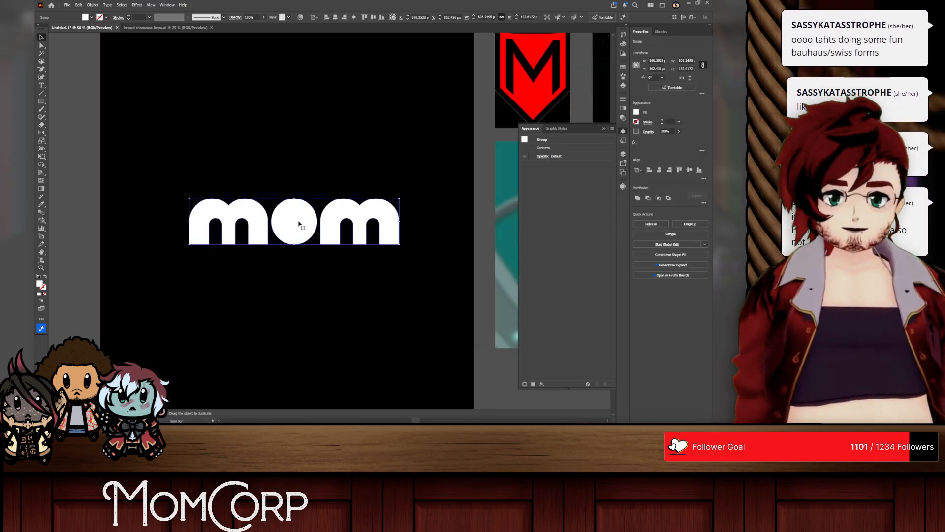
Step: Ungroup the outlined wordmark into three separate letter shapes
double_click(299, 221)
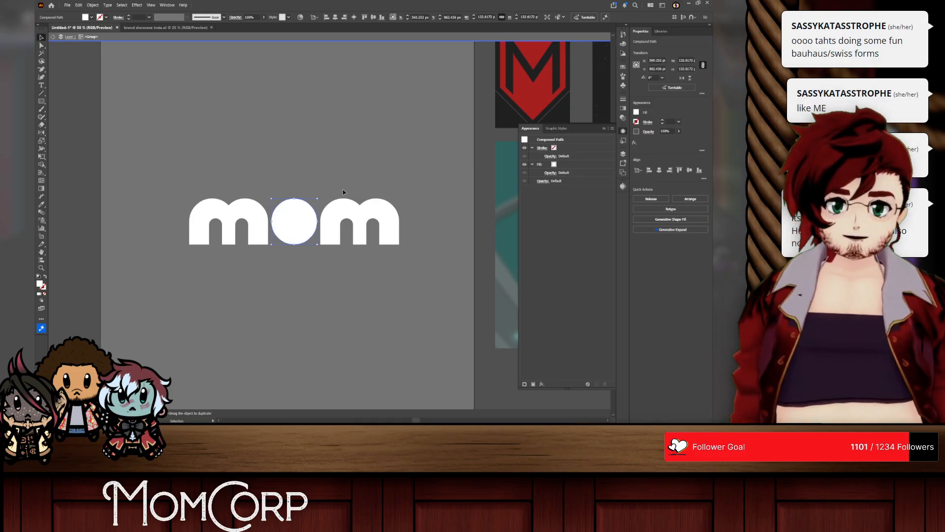
right_click(322, 176)
left_click(340, 211)
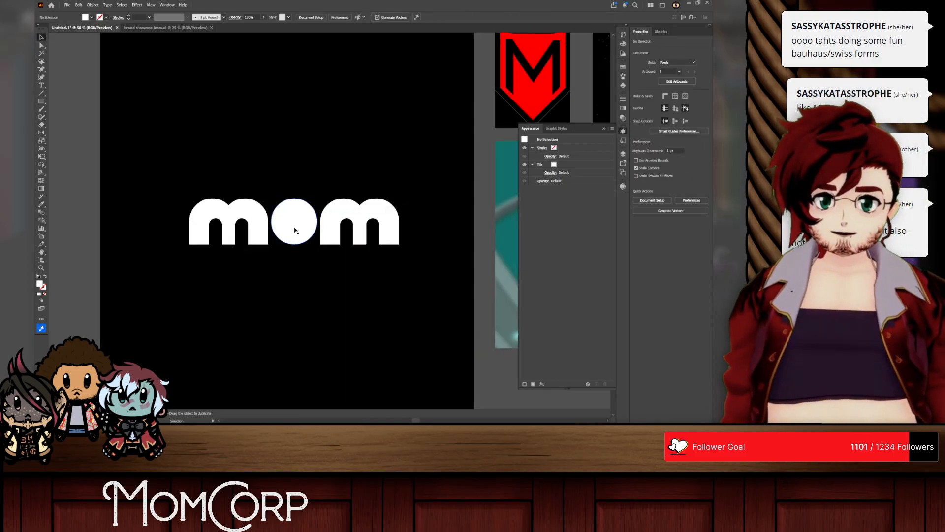
right_click(295, 272)
left_click(313, 286)
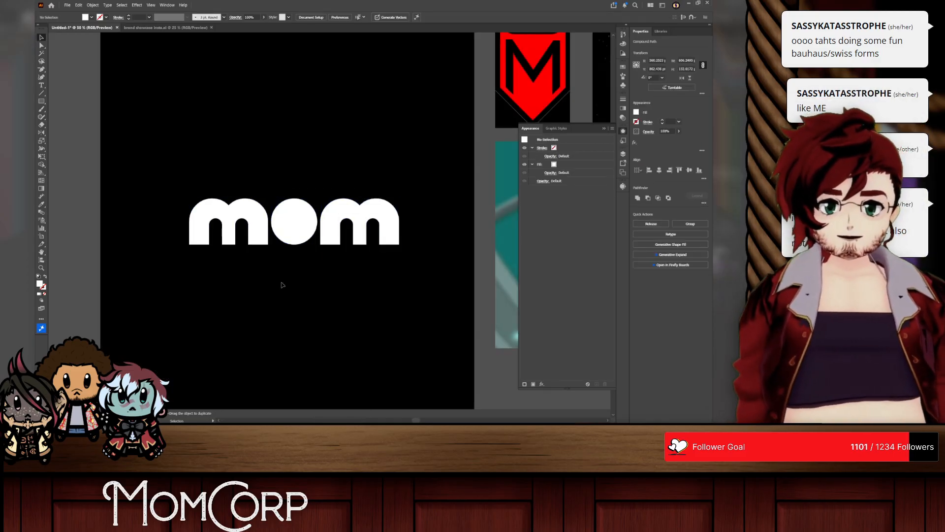
Step: Add a black fill beneath the O's white fill and expand it with a 40 px Offset Path effect
left_click(293, 221)
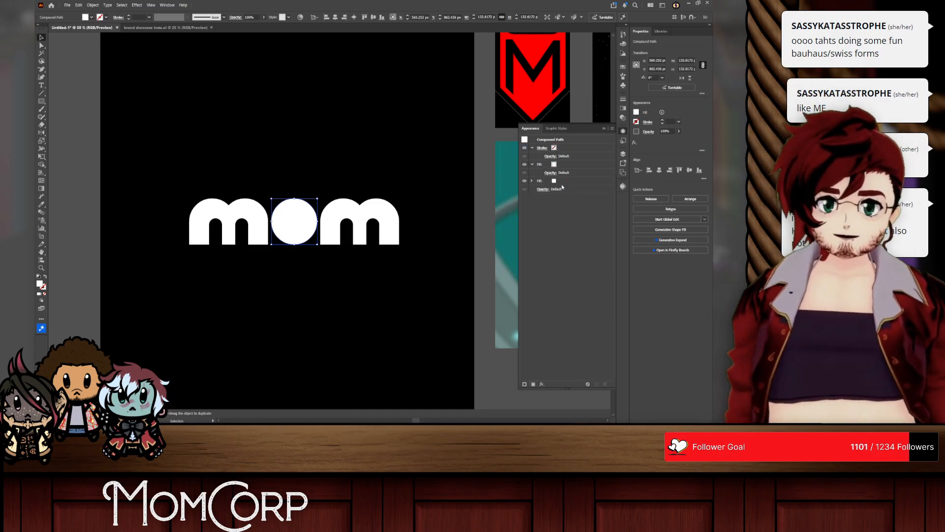
left_click(554, 181)
left_click(502, 230)
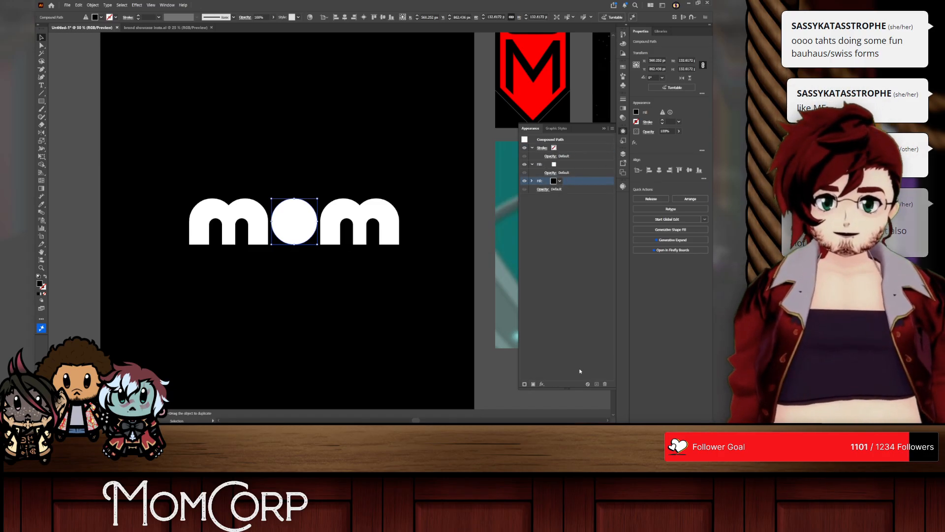
left_click(541, 384)
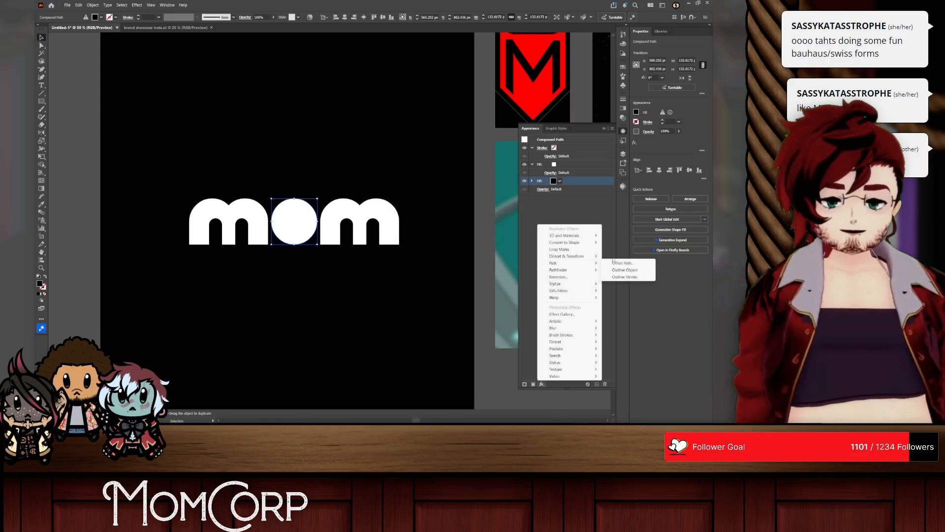
left_click(616, 263)
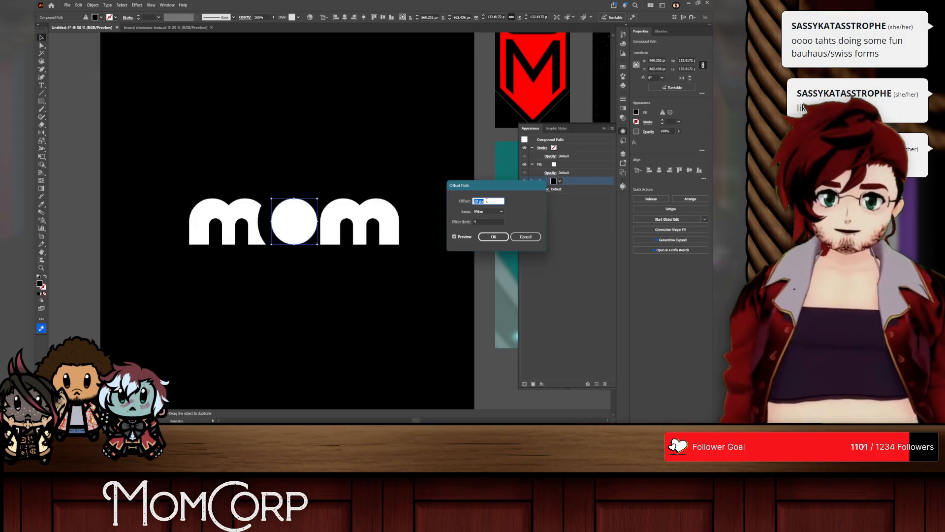
left_click(485, 225)
left_click(493, 236)
Step: Group the three letters and place the O above both m's so its black ring cuts into each
left_click(623, 153)
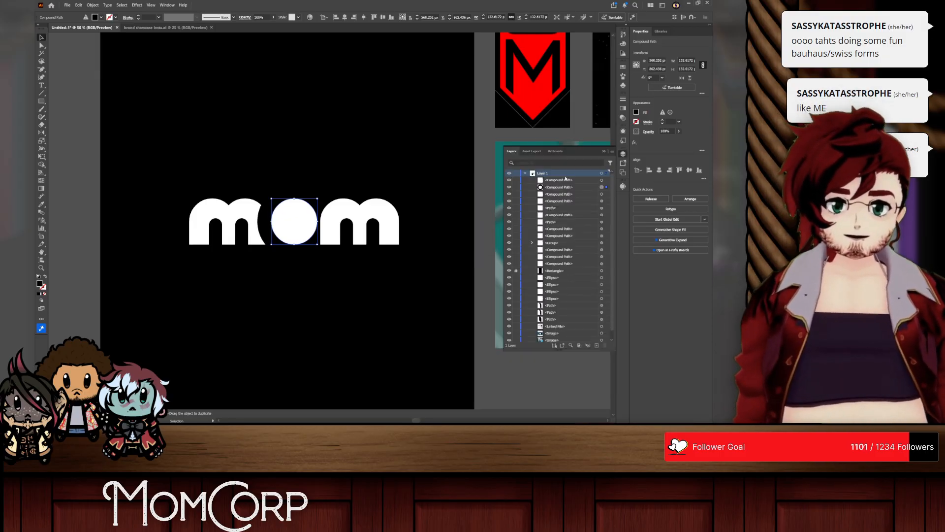
left_click(222, 210, "shift")
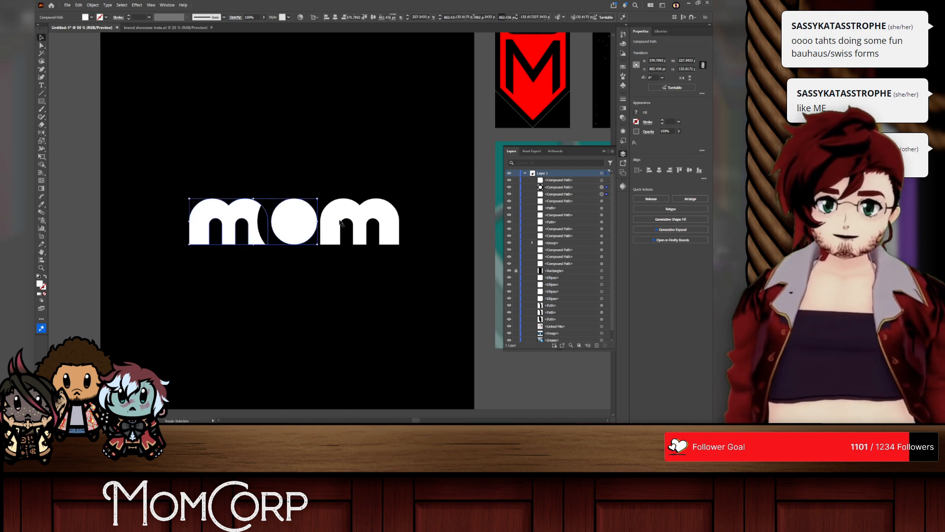
left_click(340, 209, "shift")
key("ctrl+g")
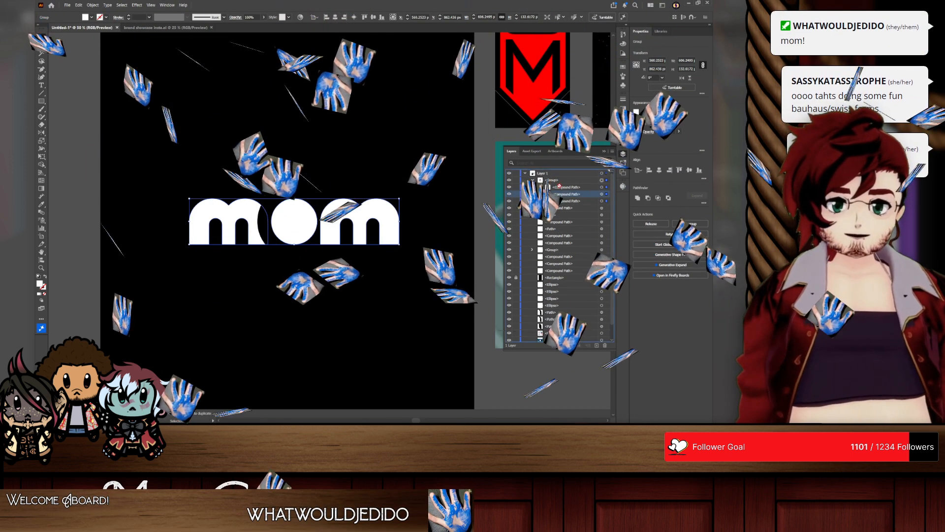
left_click(132, 117)
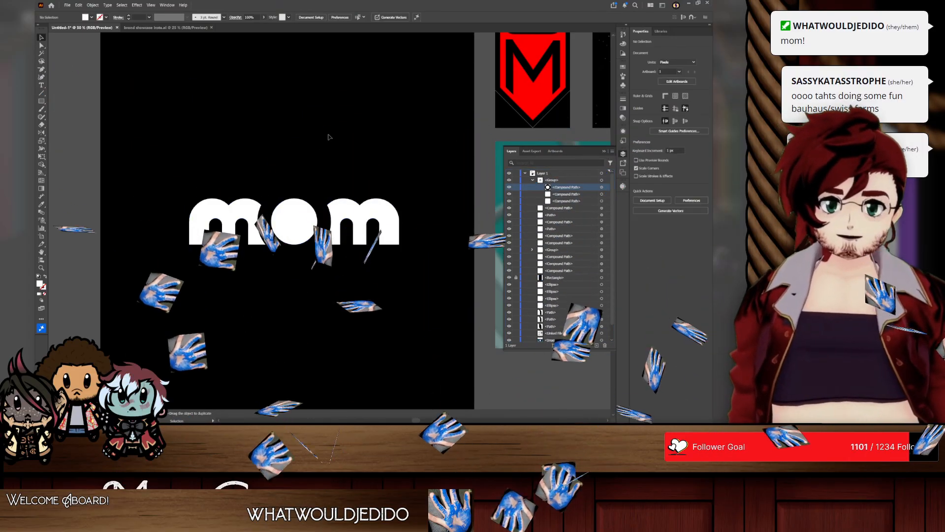
Step: Move the O down about 10 px inside the wordmark group, just below the m baseline
scroll(311, 202, "up", 2)
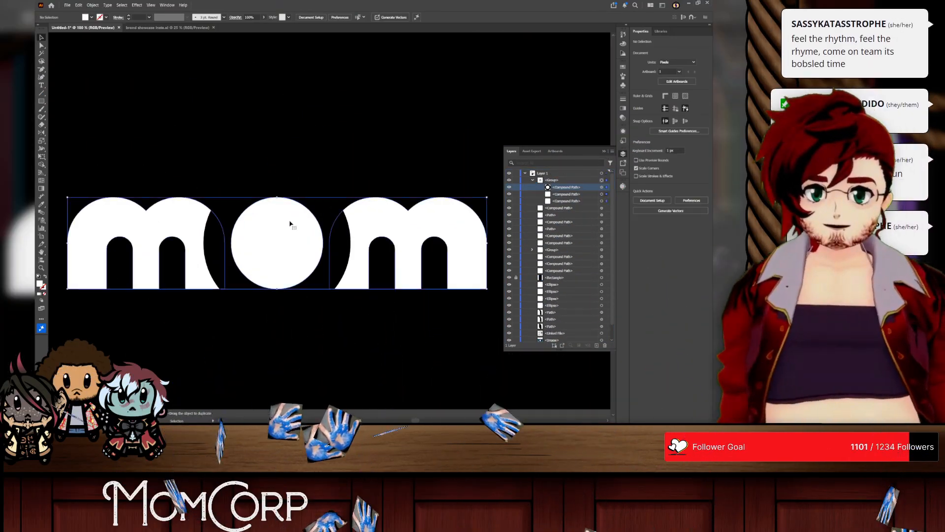
double_click(370, 228)
left_click(262, 241)
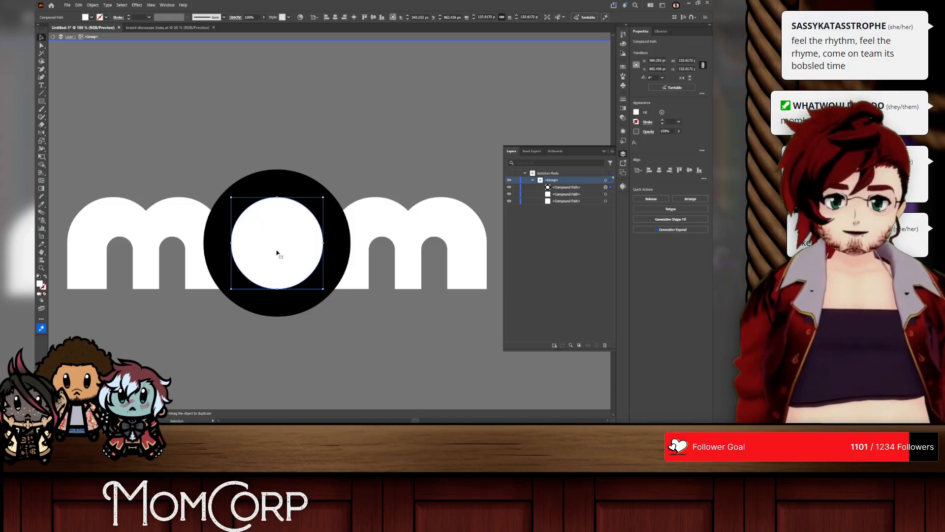
left_click(278, 257, "shift")
left_click_drag(282, 245, 281, 251)
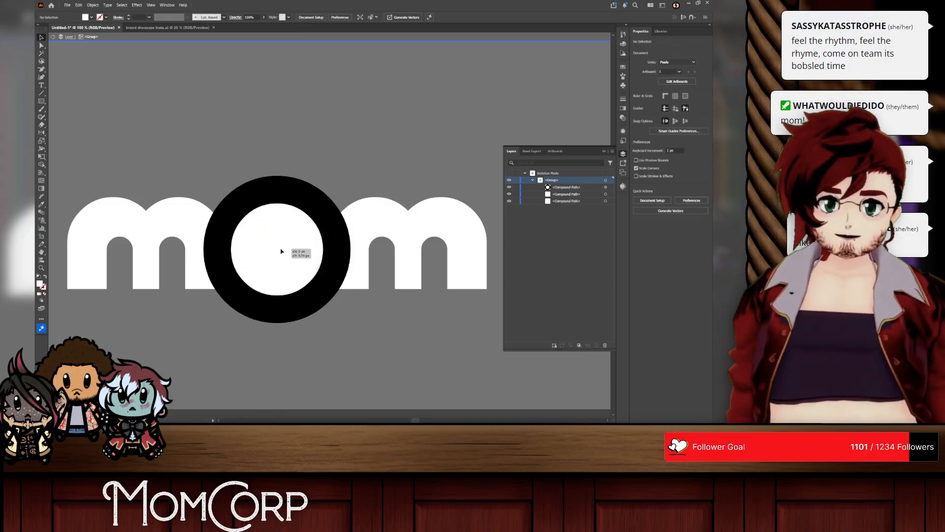
right_click(335, 159)
left_click(354, 192)
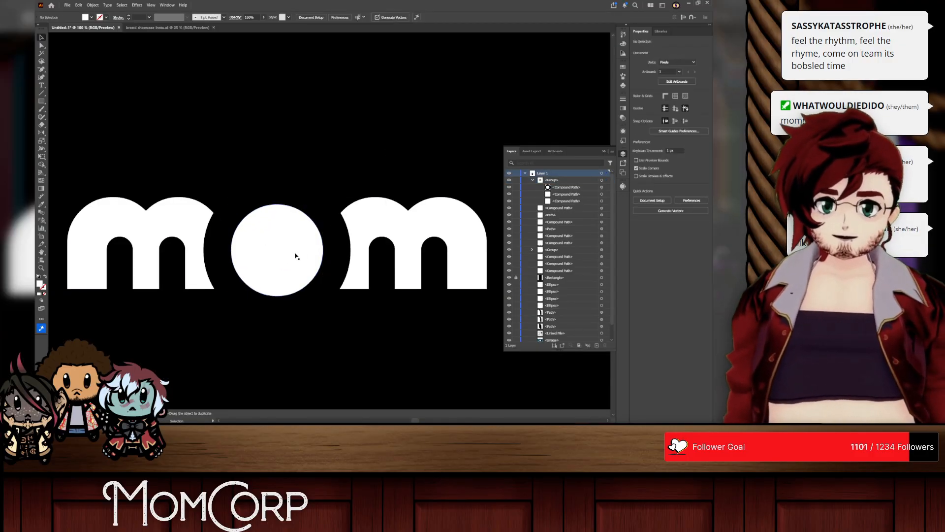
Step: Lower the O by about another 10 px within the group and return to the full artwork
double_click(296, 255)
left_click_drag(293, 255, 289, 253)
right_click(329, 148)
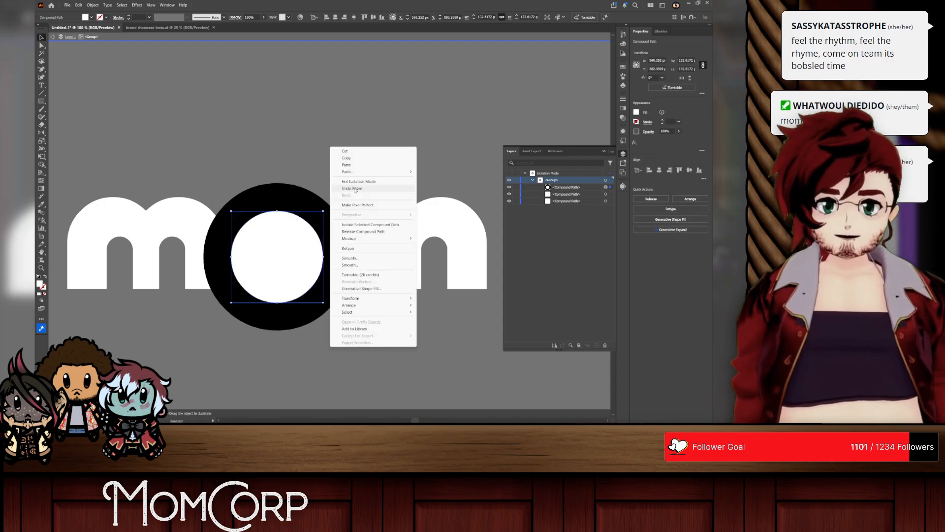
left_click(364, 182)
scroll(332, 324, "down", 1)
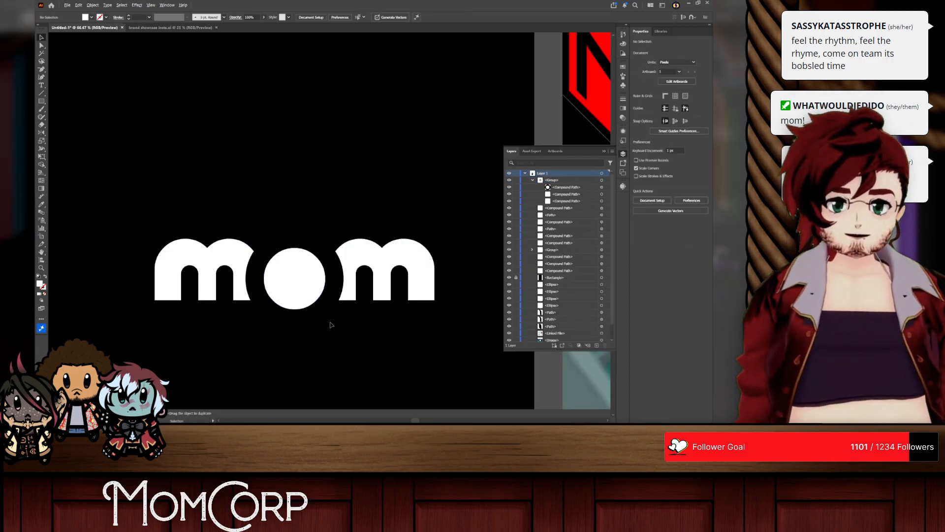
Step: Inside the wordmark group, extend the stems of both m's down until their feet line up with the O's lowest edge, and leave the group
scroll(332, 324, "up", 1)
scroll(331, 323, "down", 1)
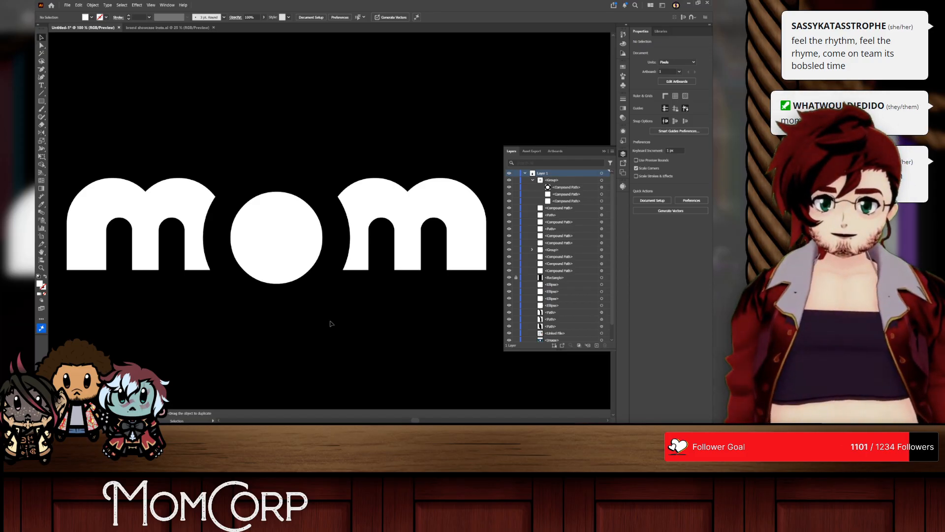
scroll(332, 323, "down", 1)
double_click(270, 216)
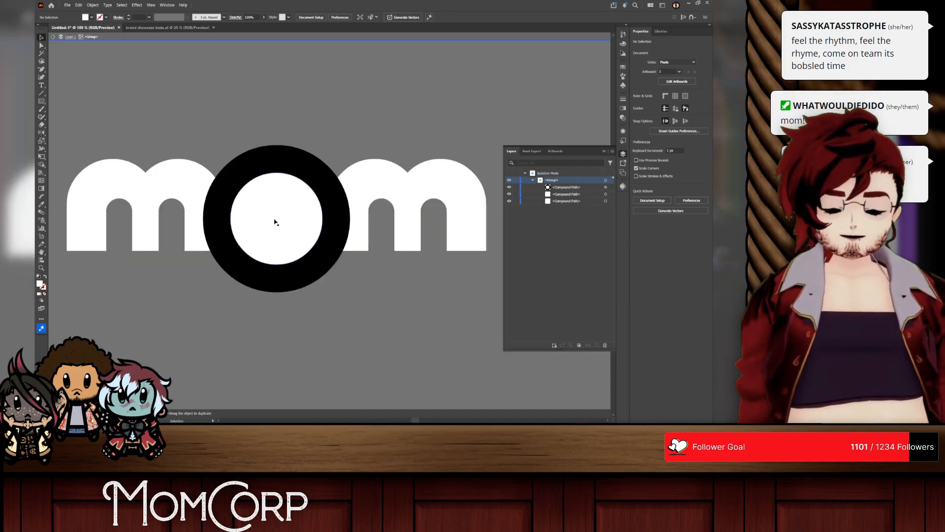
left_click(160, 185)
left_click(42, 45)
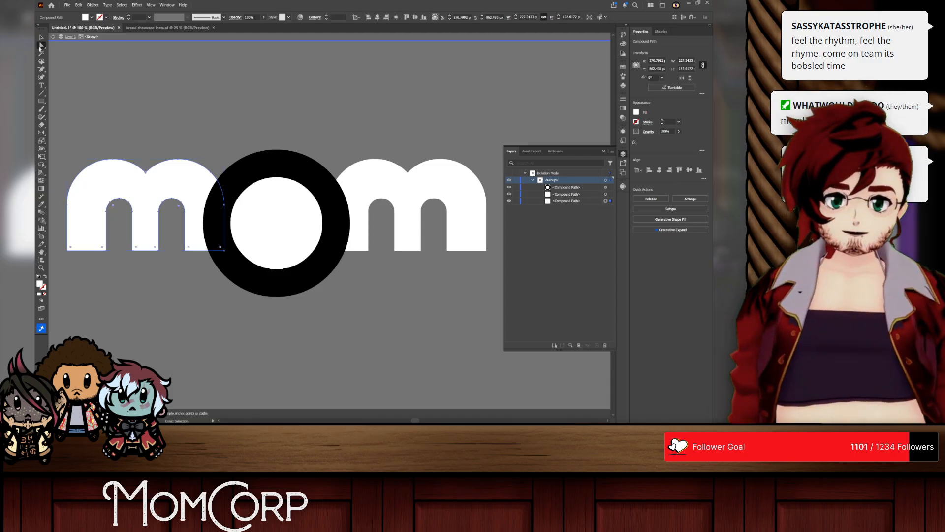
left_click_drag(245, 241, 491, 243)
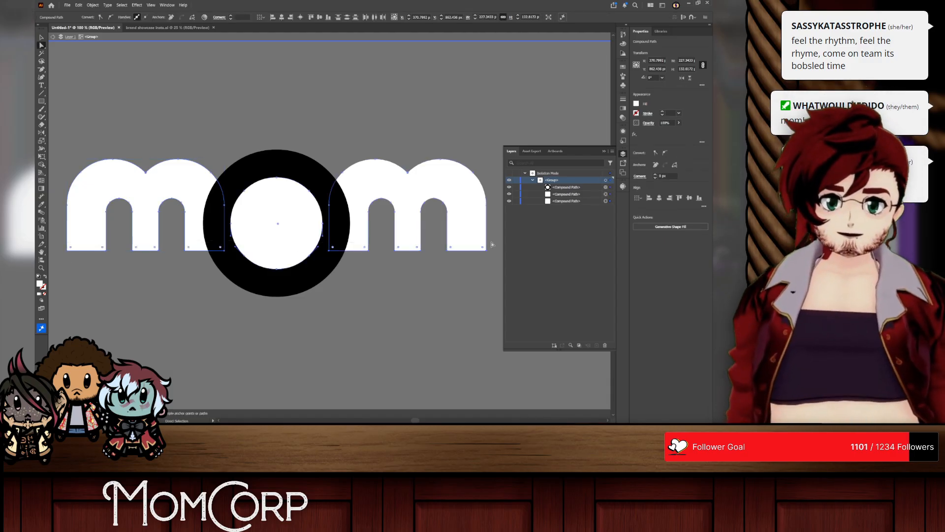
left_click(509, 187)
left_click_drag(338, 253, 350, 271)
key("ctrl+alt+3")
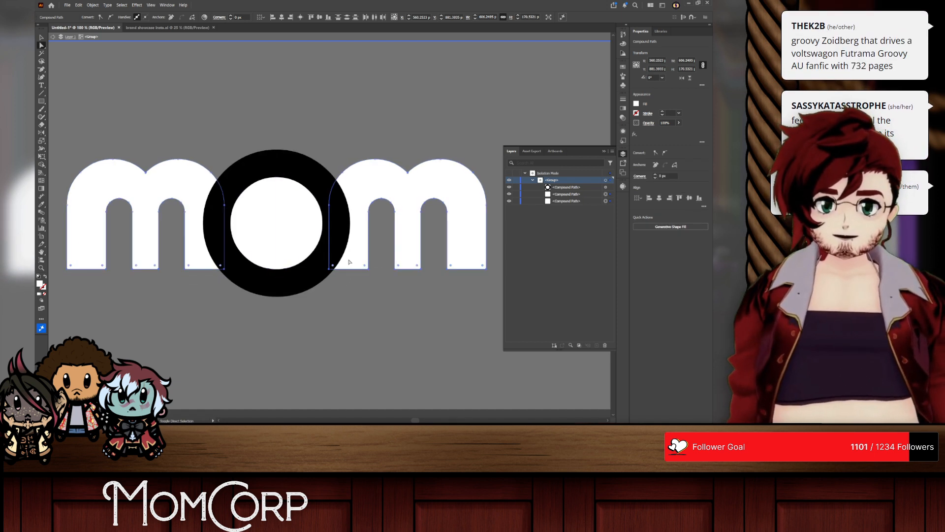
right_click(316, 134)
left_click(329, 170)
left_click(323, 131)
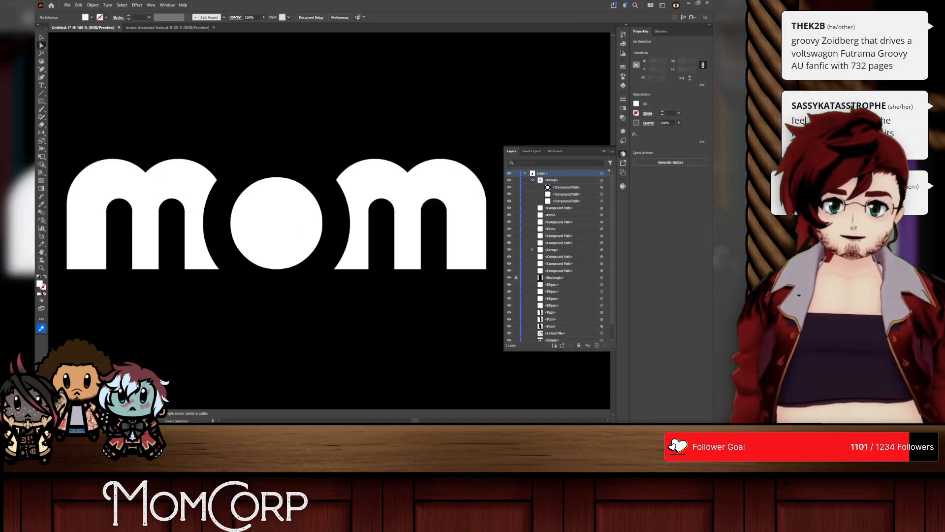
Step: Enlarge the O proportionally to about 159 px inside the group so its top reaches the m's tops, keeping its base on the baseline
left_click(623, 154)
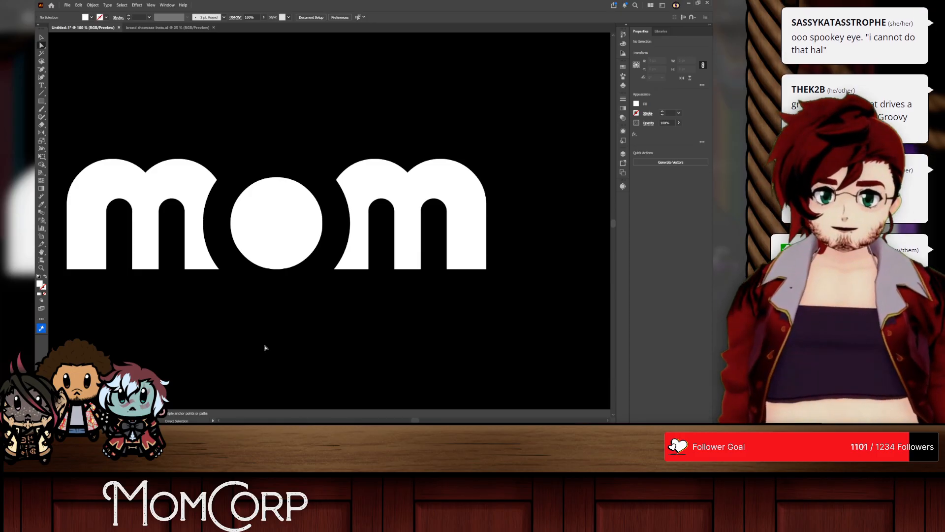
scroll(265, 348, "left", 8)
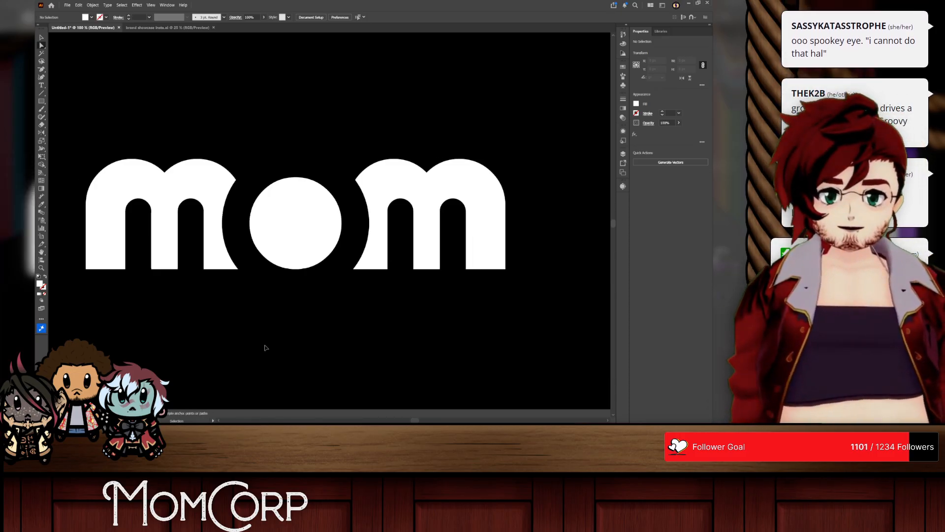
scroll(265, 348, "up", 1)
scroll(265, 348, "up", 1)
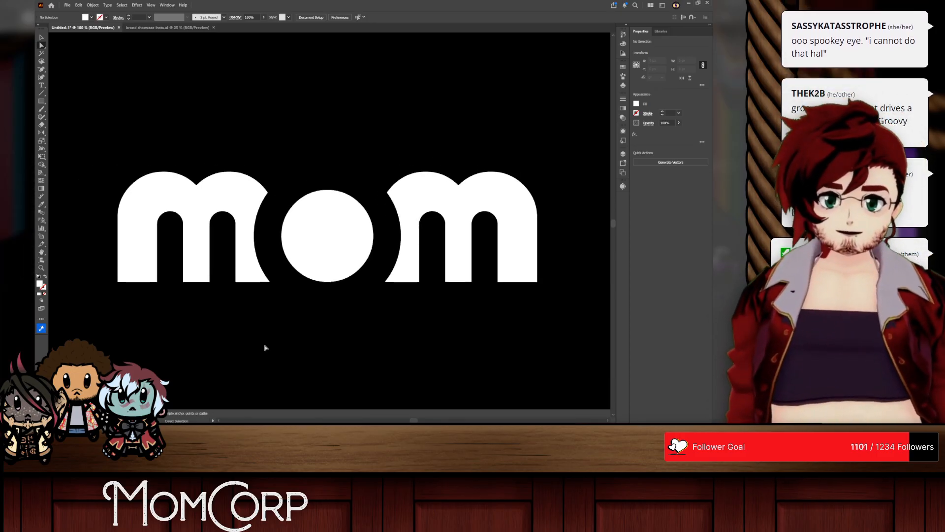
left_click(338, 244)
key("v")
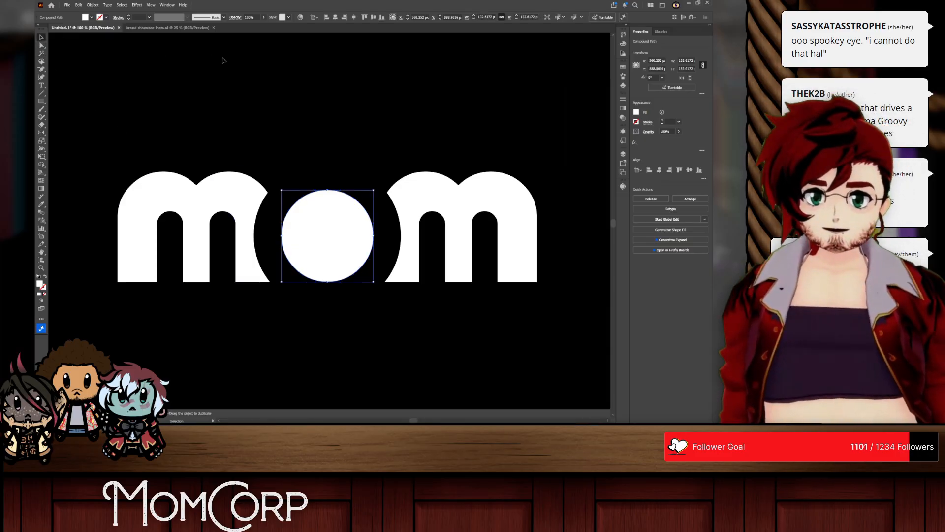
left_click(334, 301)
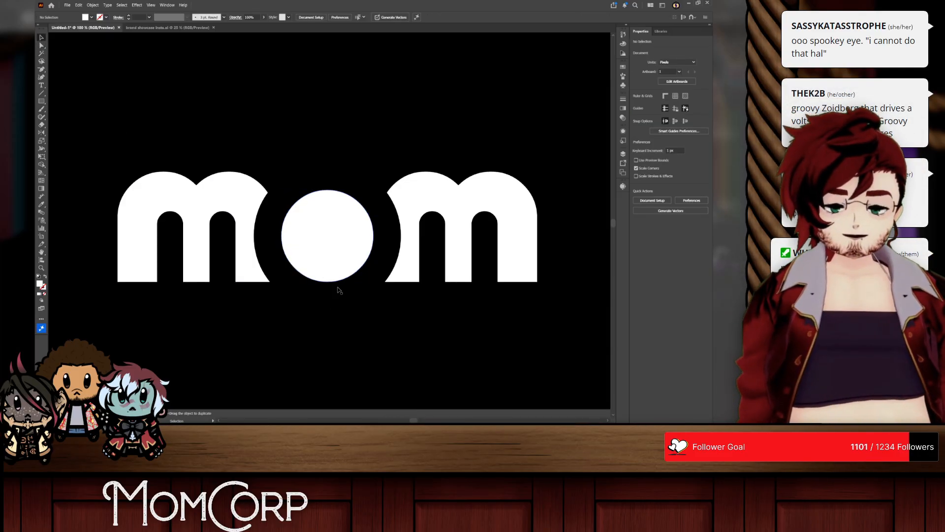
left_click(338, 211)
double_click(331, 209)
left_click(329, 210)
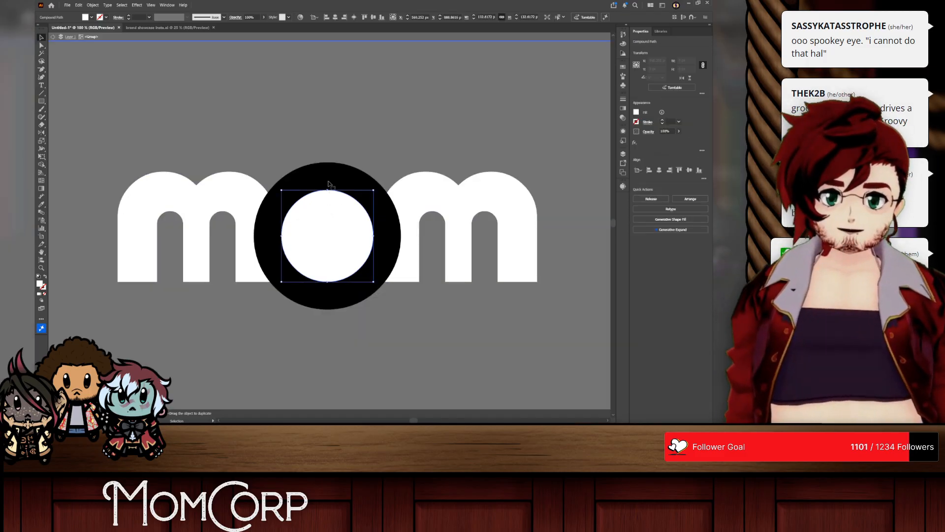
left_click_drag(329, 189, 330, 171)
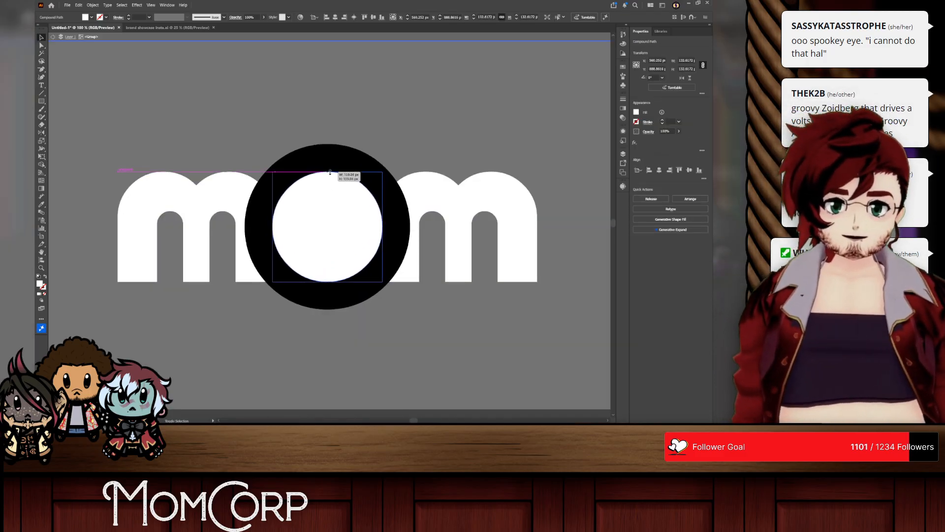
right_click(418, 140)
left_click(436, 172)
left_click(423, 321)
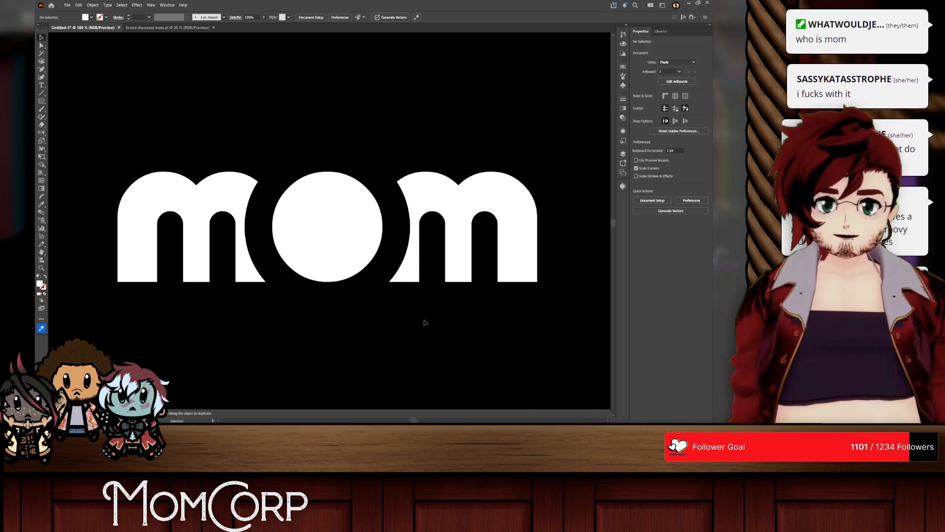
Step: Examine the momcorp lettering in the reference image and switch to the browser to compare the MomCorp logos on the two Futurama wiki pages
scroll(423, 290, "down", 6)
left_click_drag(526, 265, 425, 257)
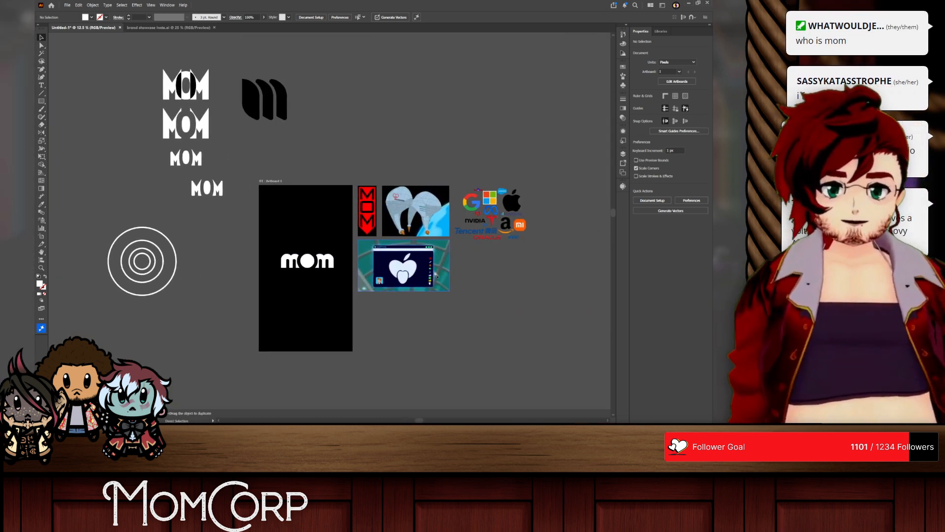
scroll(425, 256, "up", 5)
scroll(352, 215, "up", 5)
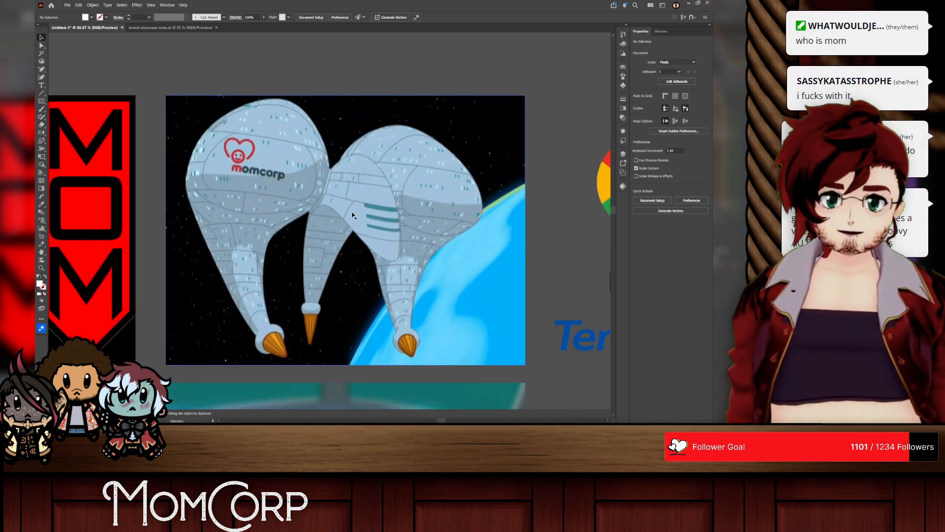
key("alt+Tab")
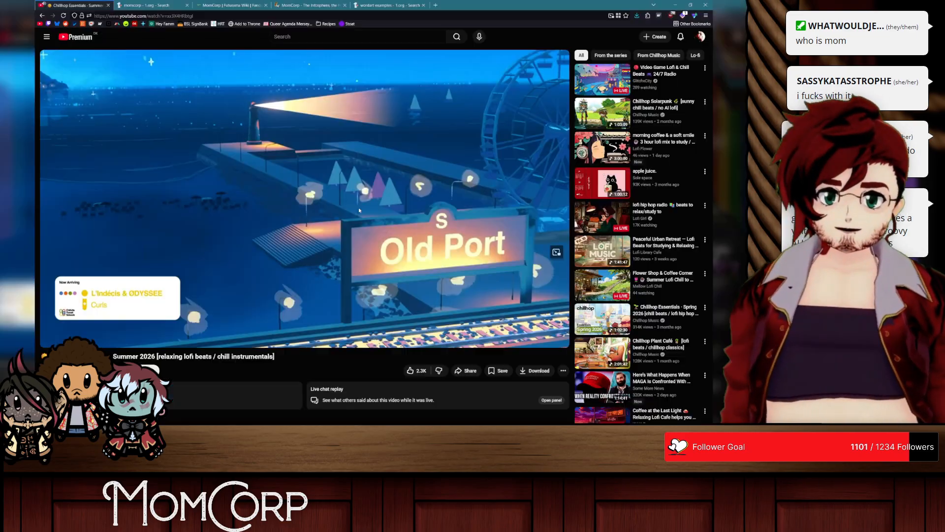
left_click(241, 6)
scroll(394, 262, "down", 4)
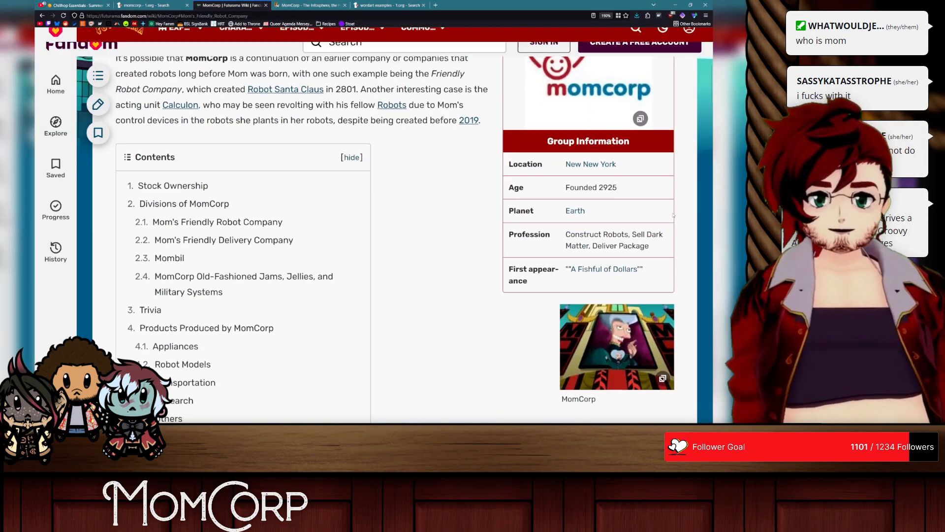
scroll(393, 263, "up", 5)
left_click(310, 5)
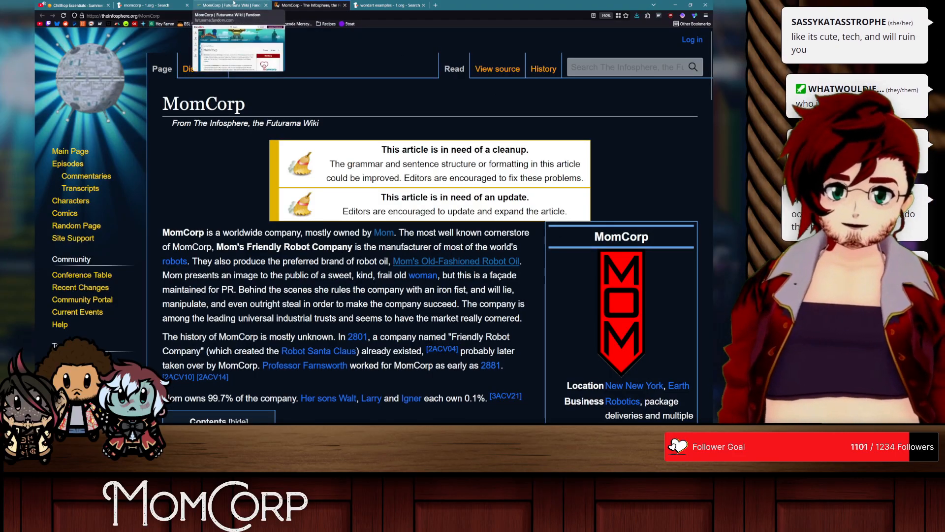
left_click(231, 5)
left_click(286, 3)
key("alt+Tab")
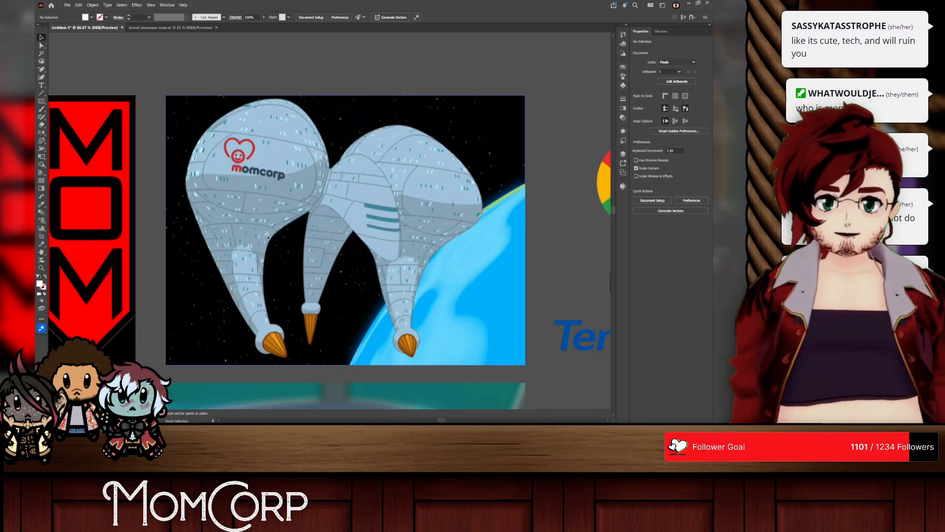
Step: Back in Illustrator, add the word corp as a text line beneath the mom wordmark and fill it white
scroll(275, 236, "left", 7)
scroll(276, 236, "up", 3)
scroll(275, 235, "down", 12)
scroll(276, 235, "left", 4)
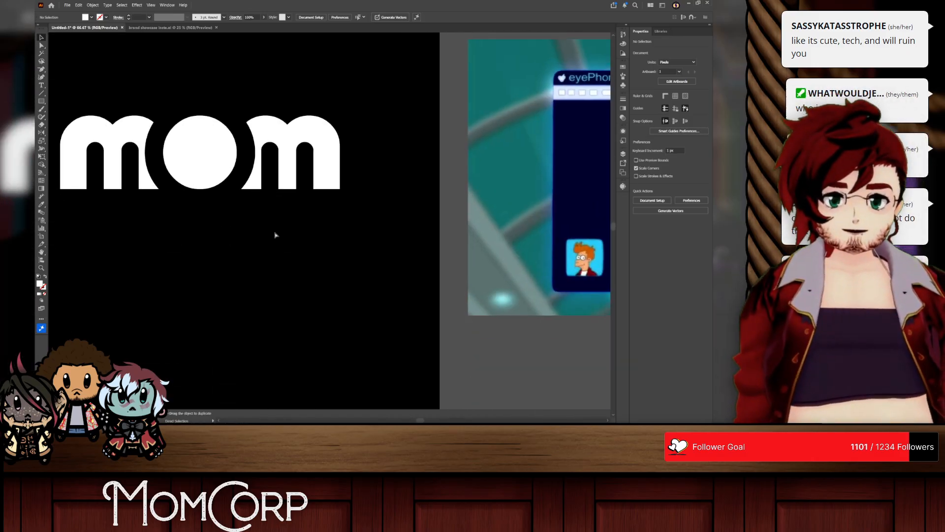
scroll(276, 235, "up", 1)
scroll(276, 235, "up", 3)
scroll(276, 235, "down", 1)
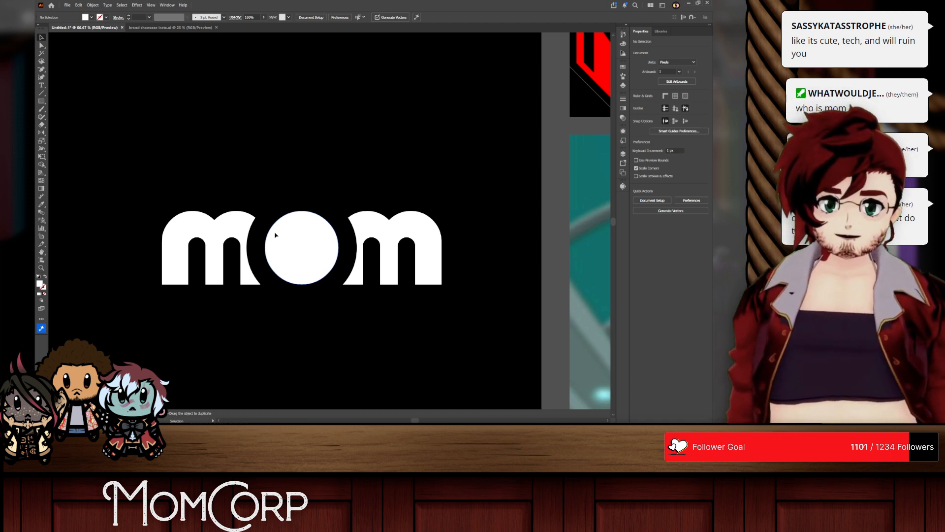
left_click(41, 85)
left_click(238, 358)
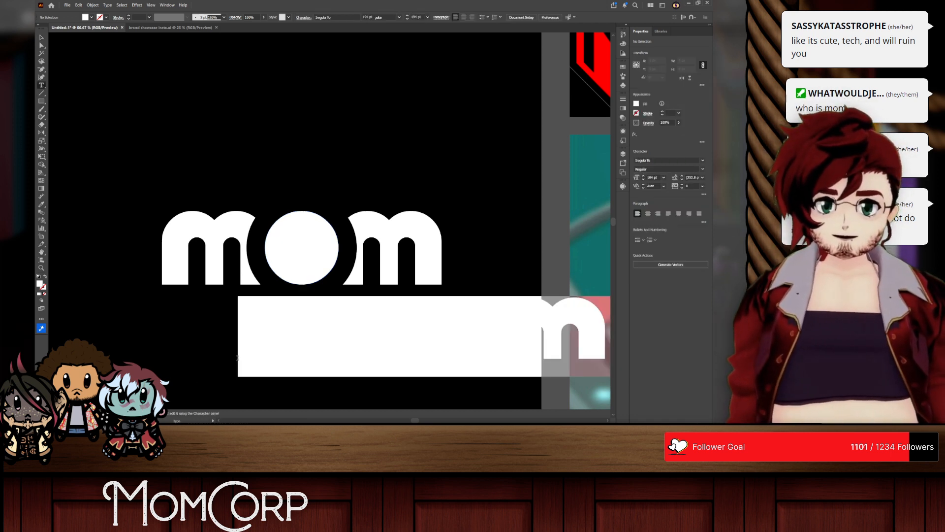
type("m")
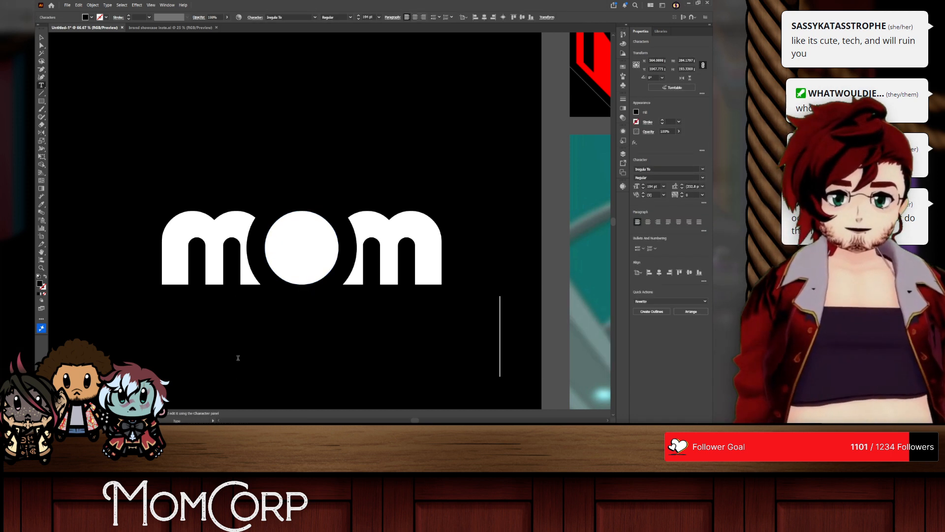
key("ctrl+a")
left_click(635, 114)
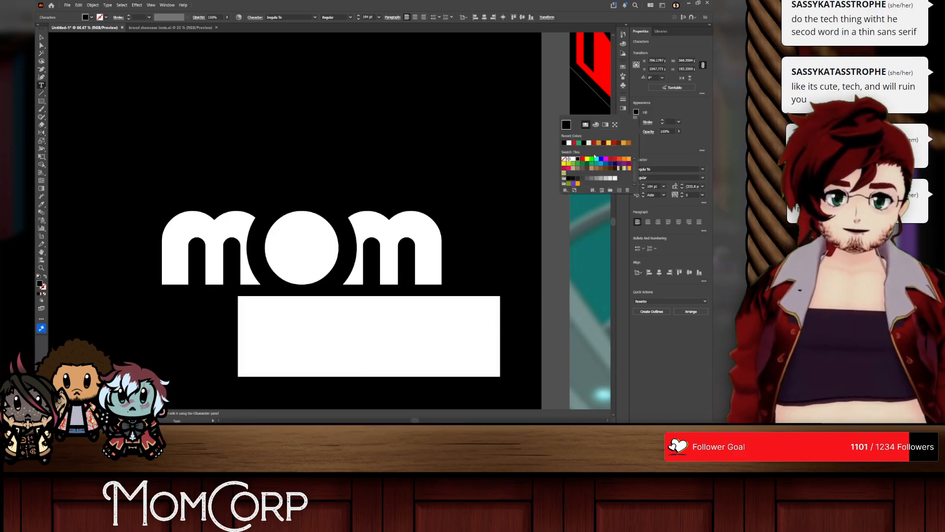
left_click(573, 159)
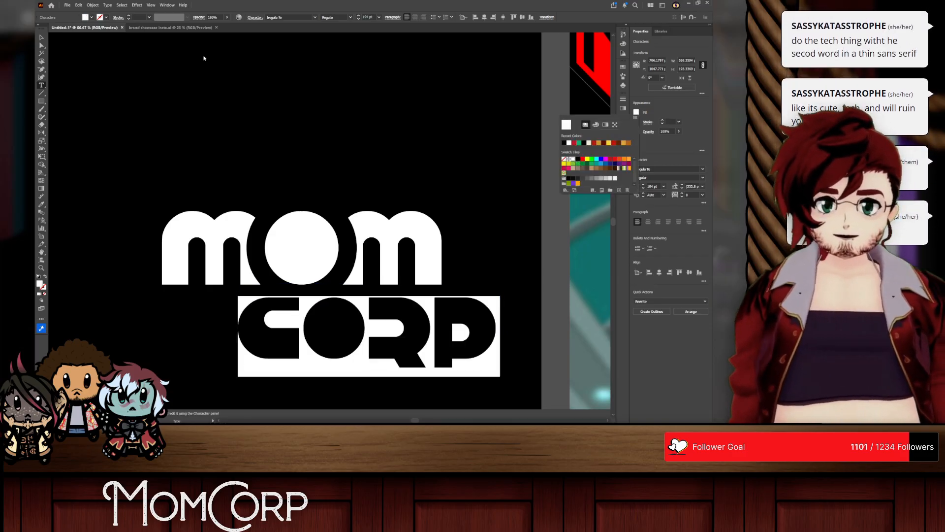
Step: Align the corp text with the wordmark's left edge and scale it up to match the full width of mom
left_click(42, 40)
left_click(42, 40)
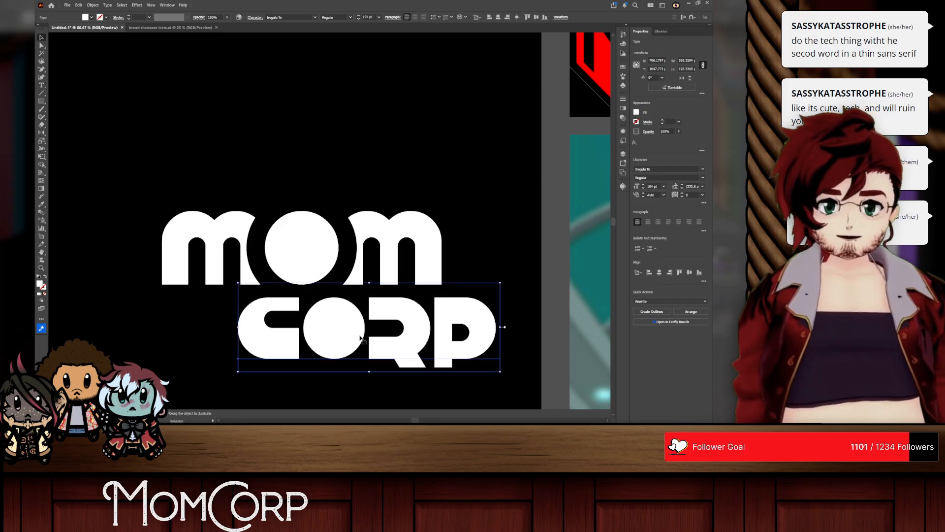
left_click_drag(360, 336, 282, 336)
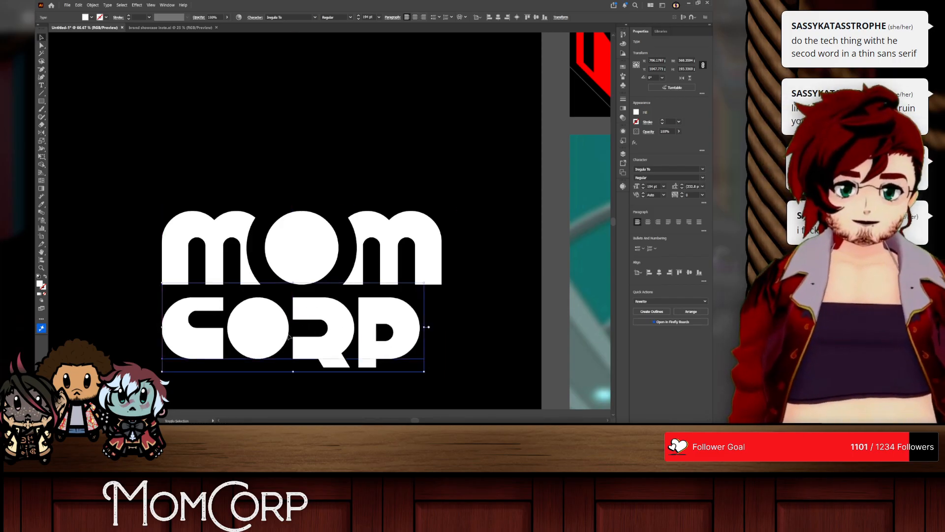
mouse_move(427, 328)
left_mouse_down()
mouse_move(454, 324)
mouse_move(442, 323)
left_mouse_up()
Step: Try deleting the corp text and moving the O upward in the wordmark, and undo these changes
key("Delete")
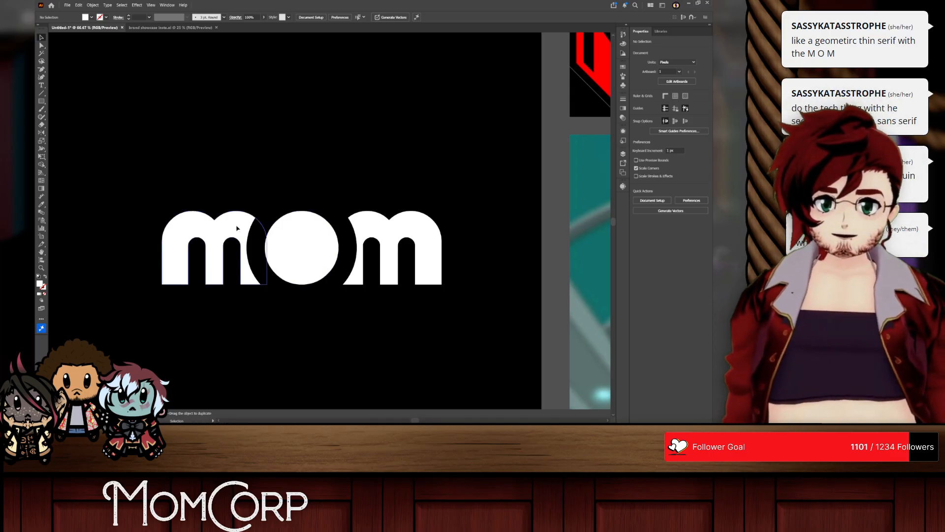
left_click(305, 234)
left_click_drag(308, 258, 299, 165)
left_click_drag(294, 164, 296, 163)
key("ctrl+z")
key("ctrl+z")
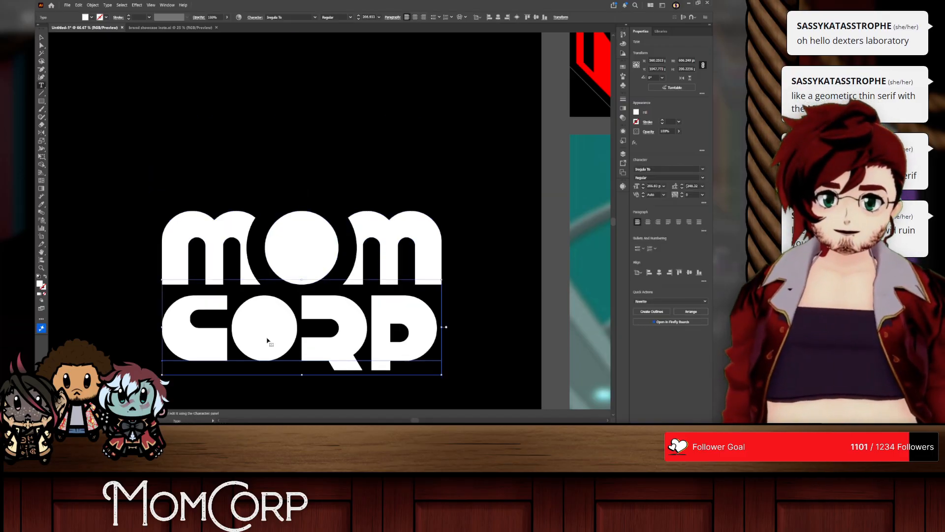
Step: Select the whole corp text and browse the installed fonts, previewing alternative typefaces on it
triple_click(267, 341)
left_click(703, 169)
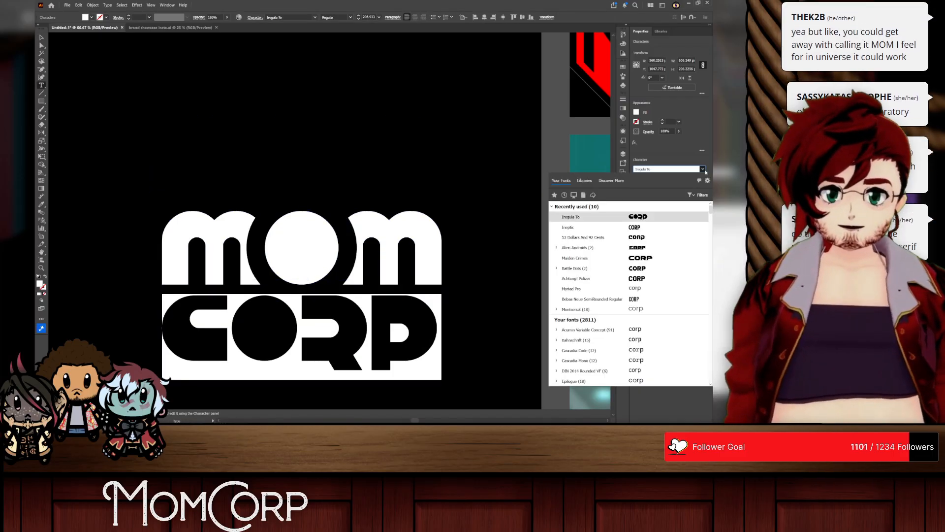
scroll(655, 331, "down", 10)
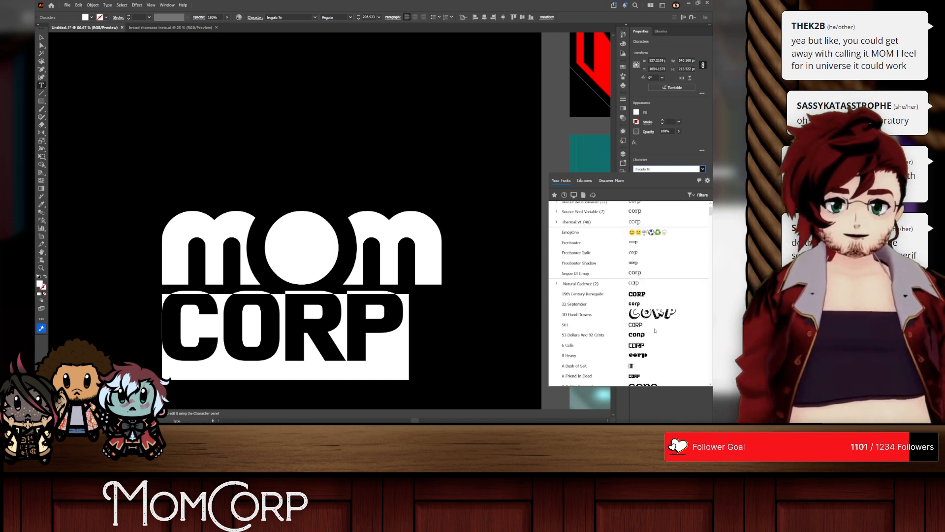
scroll(705, 223, "down", 20)
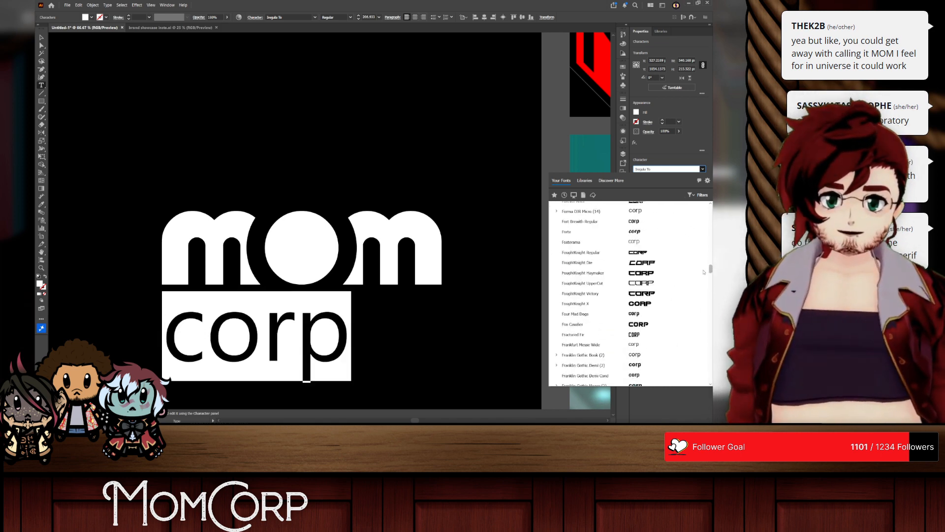
Step: Replace the mistyped text beneath the mom wordmark with Corp
type("ont")
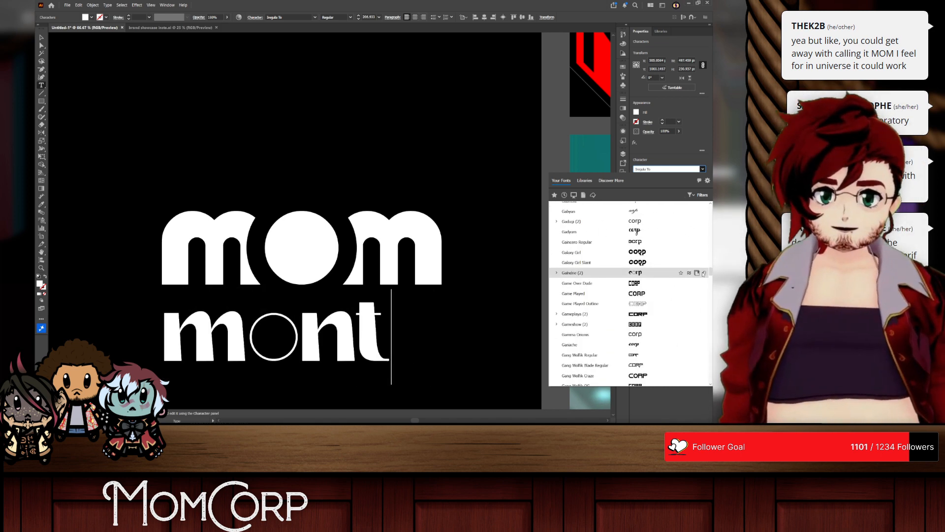
key("BackSpace")
key("BackSpace")
key("BackSpace")
key("BackSpace")
type("cor")
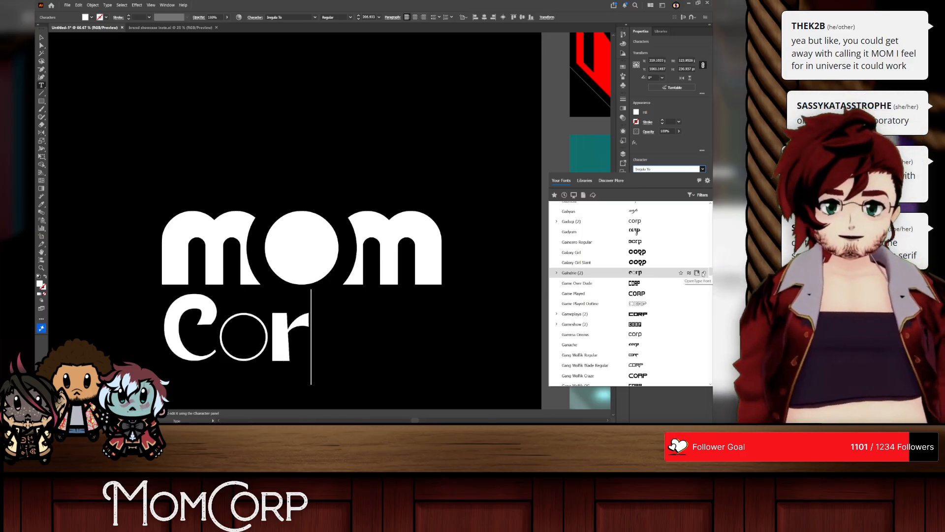
type("p")
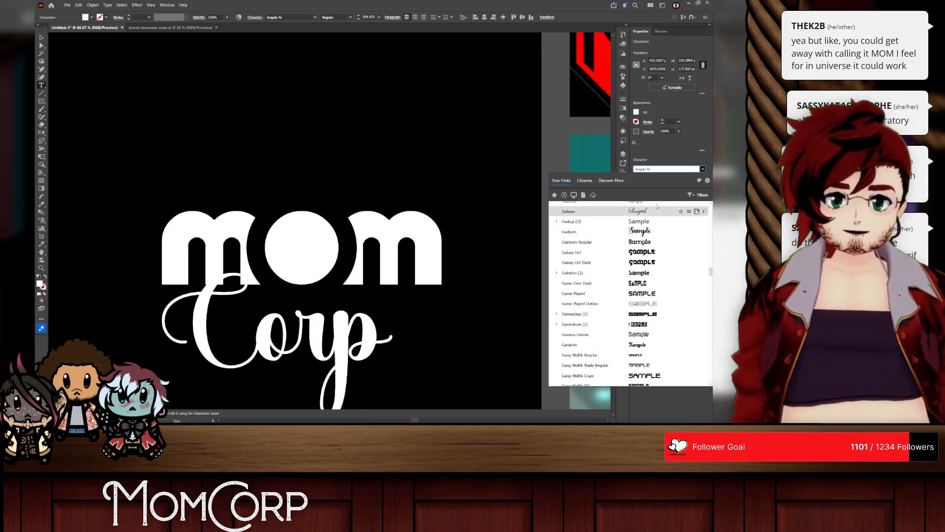
Step: Try setting the Corp text in Montserrat ExtraLight and undo the font change
left_click(650, 169)
double_click(650, 168)
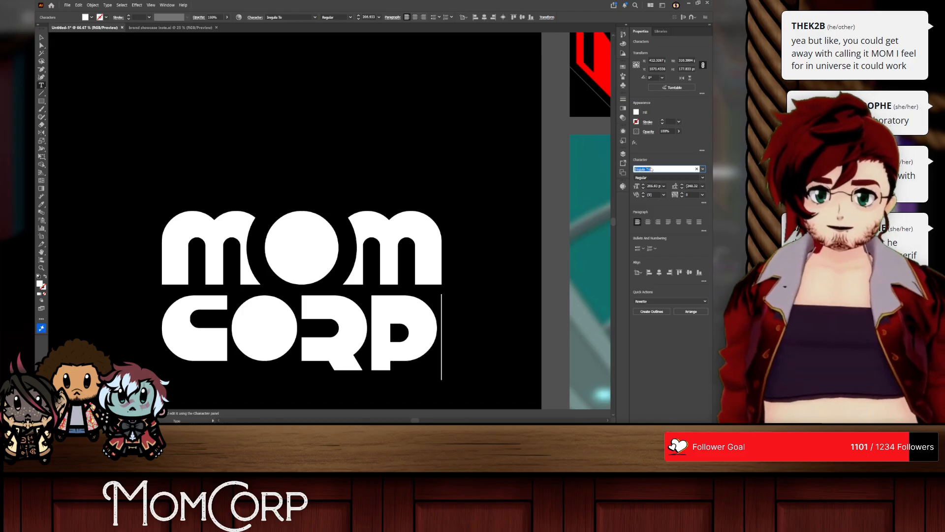
type("montserrat")
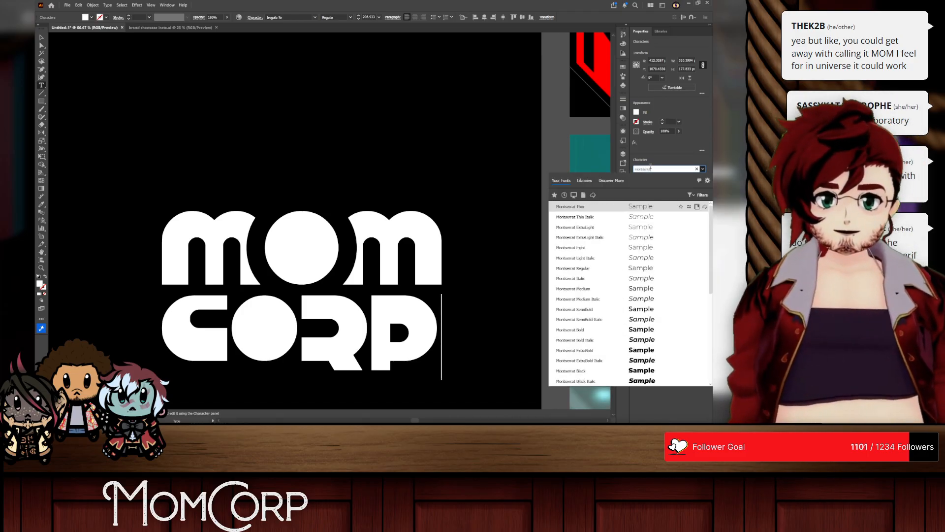
left_click(575, 227)
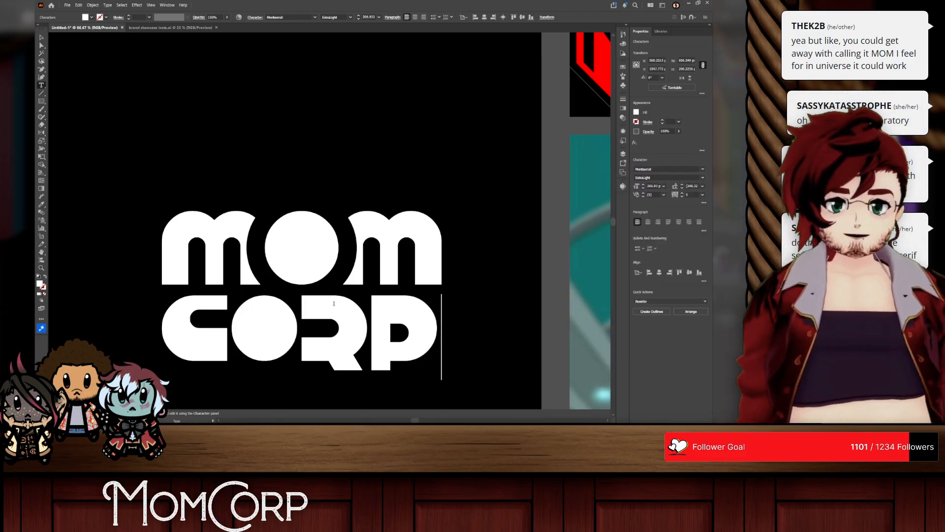
key("ctrl+z")
Step: Preview Montserrat on the selected Corp text, but set it in ITC Avant Garde Gothic Pro Extra Light
left_click(645, 169)
type("montse")
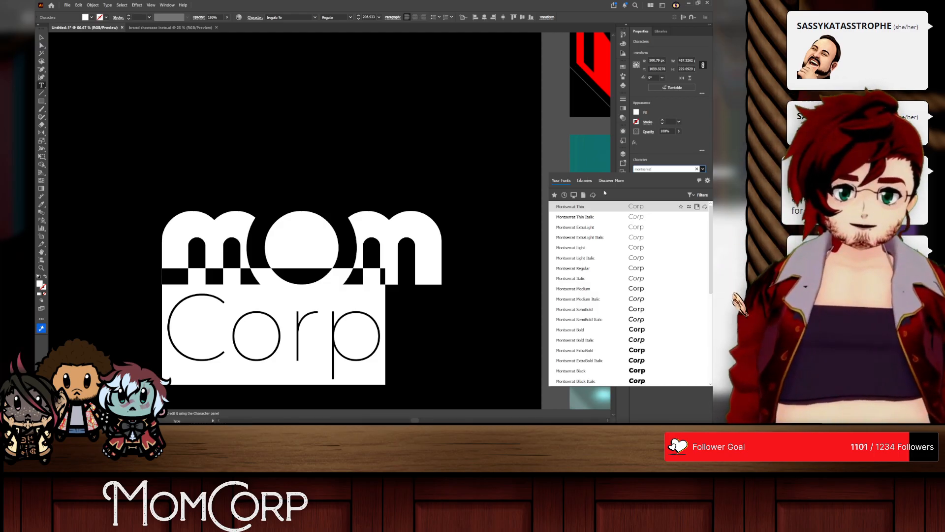
left_click(648, 169)
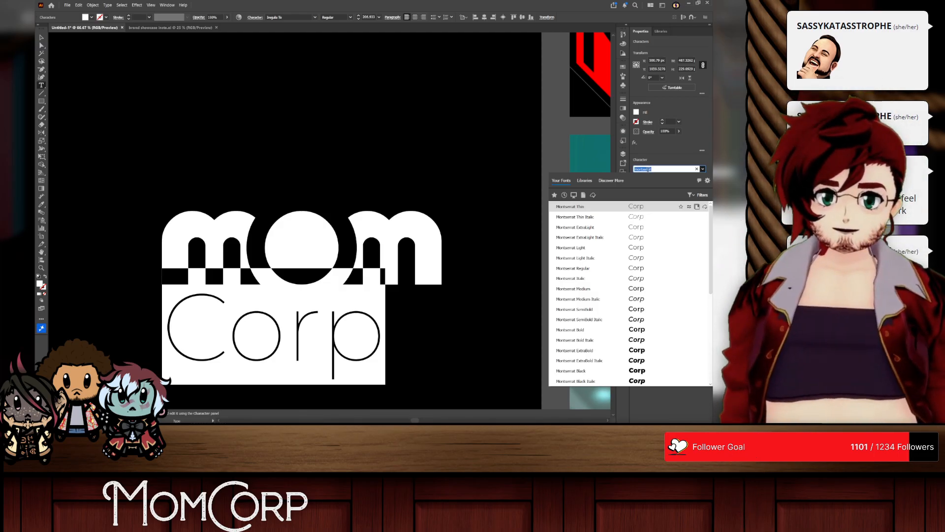
type("itc ava")
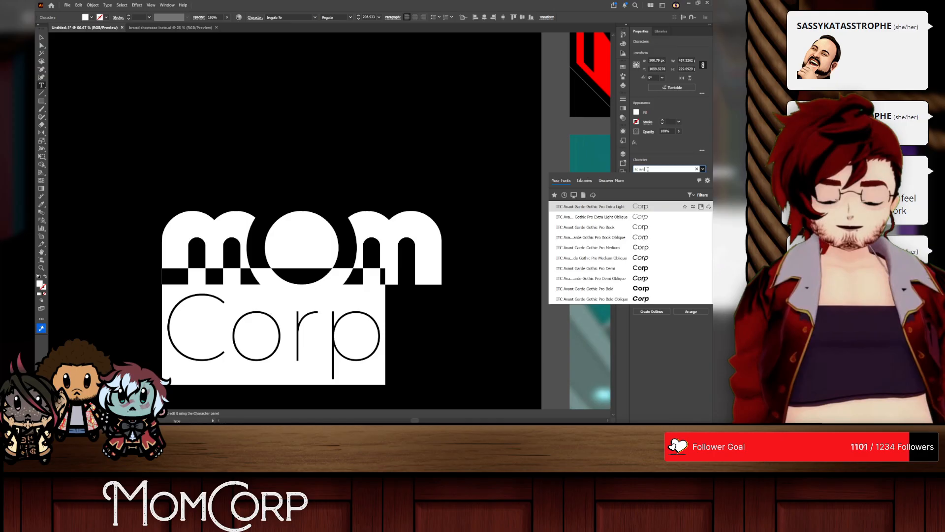
left_click(629, 207)
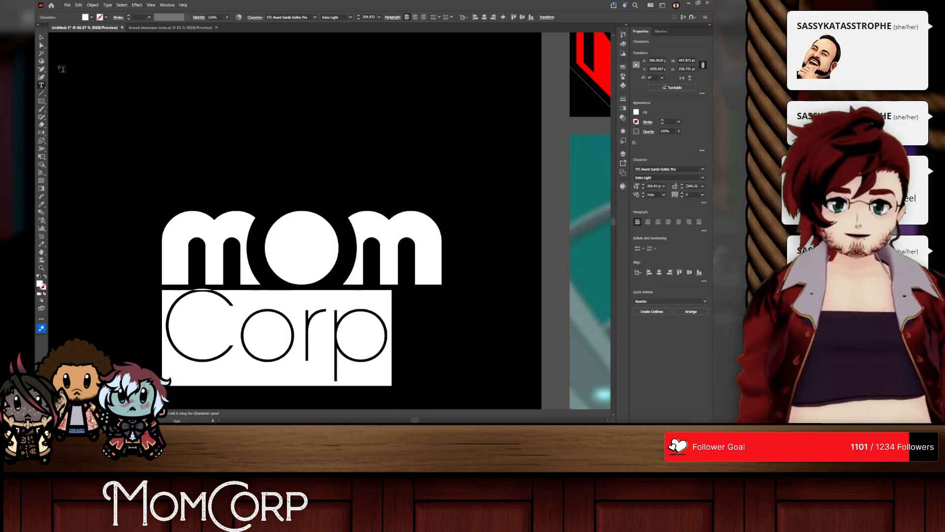
Step: Move the mom wordmark towards the artboard's left edge and place Corp beside it on the same baseline
left_click(41, 38)
left_click_drag(302, 316, 361, 318)
left_click_drag(318, 259, 211, 259)
left_click_drag(344, 368, 475, 292)
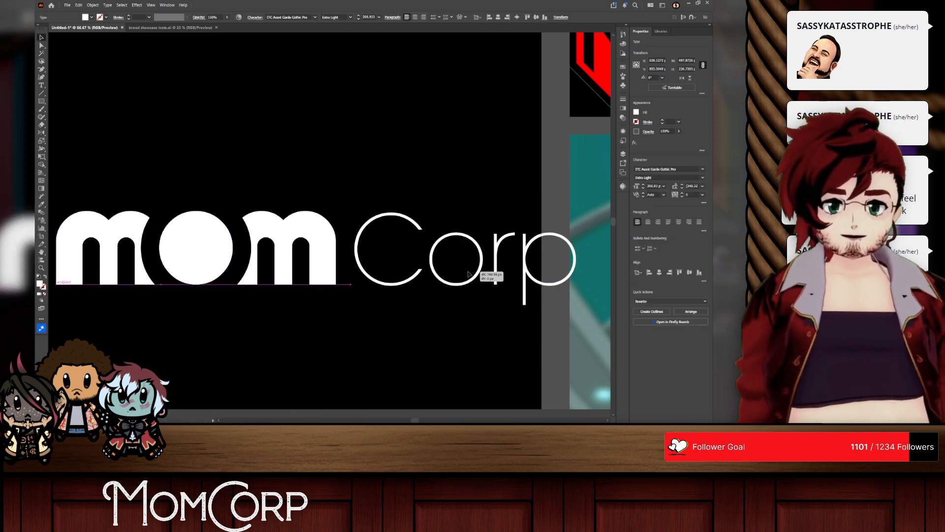
Step: Try scaling mom and Corp down together to fit the artboard, and undo the resize
left_click(258, 236, "shift")
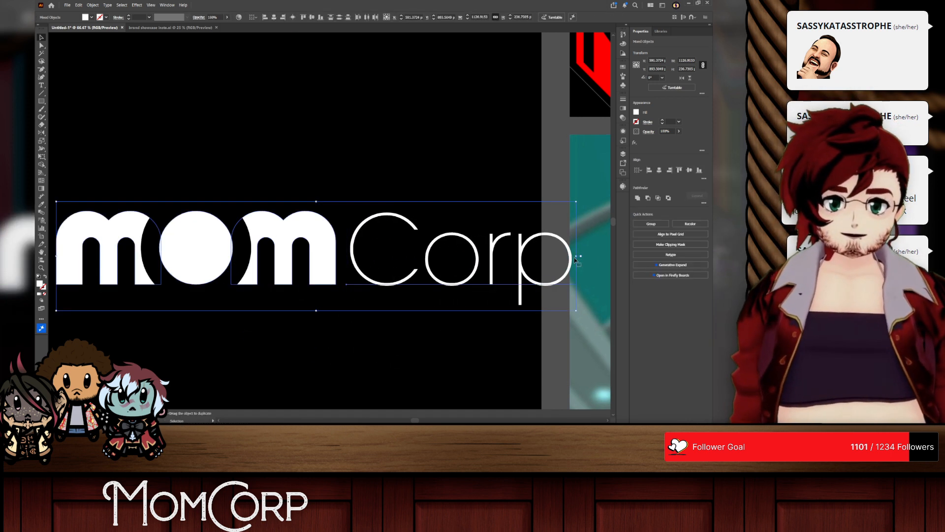
left_click_drag(581, 256, 512, 255)
key("ctrl+z")
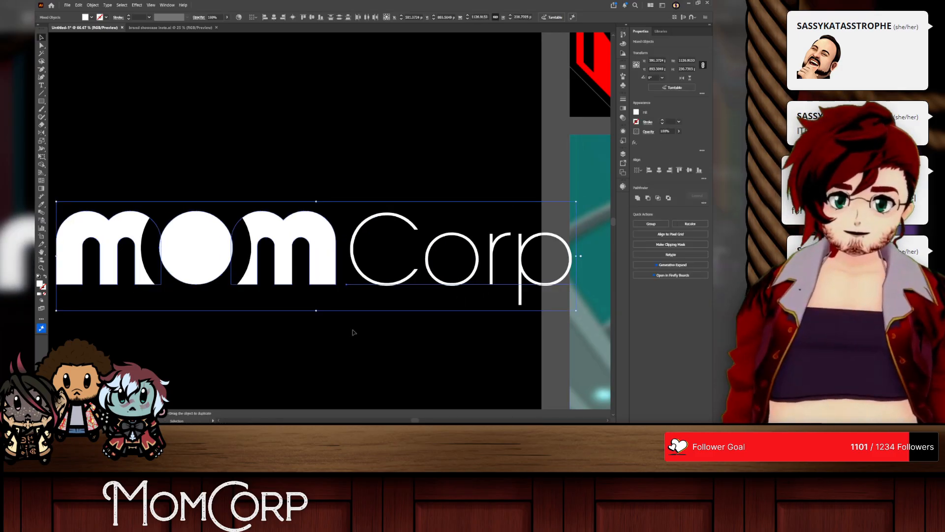
left_click(379, 323)
Step: Shift mom and Corp together slightly to the left so the pair is centred on the artboard
scroll(379, 324, "right", 2)
scroll(378, 323, "down", 2)
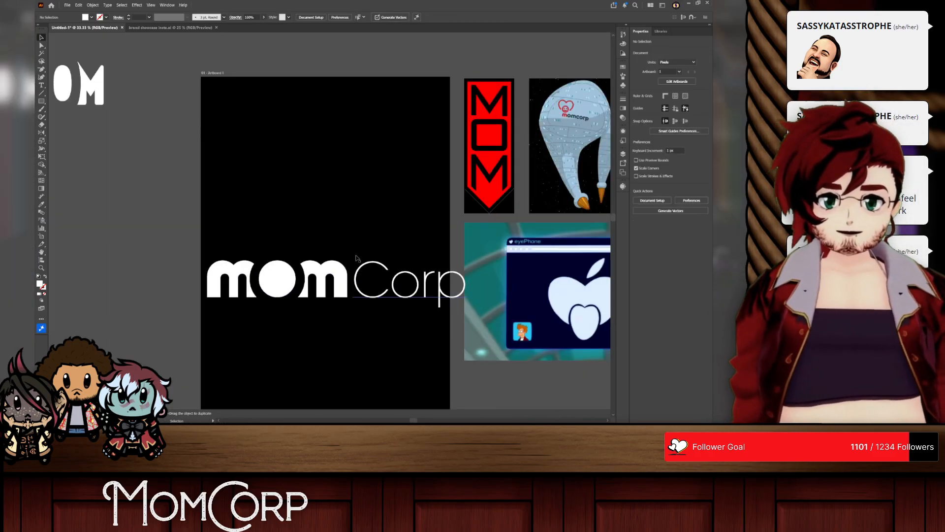
left_click_drag(306, 238, 404, 332)
left_click_drag(374, 285, 366, 285)
Step: Replace the capital C of Corp with a lowercase c
double_click(377, 291)
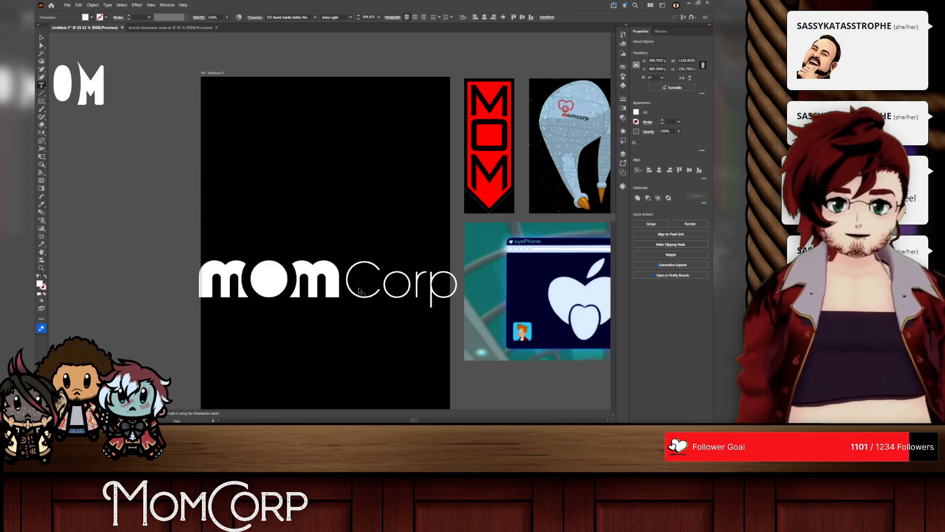
double_click(377, 290)
left_click(377, 290)
key("BackSpace")
type("c")
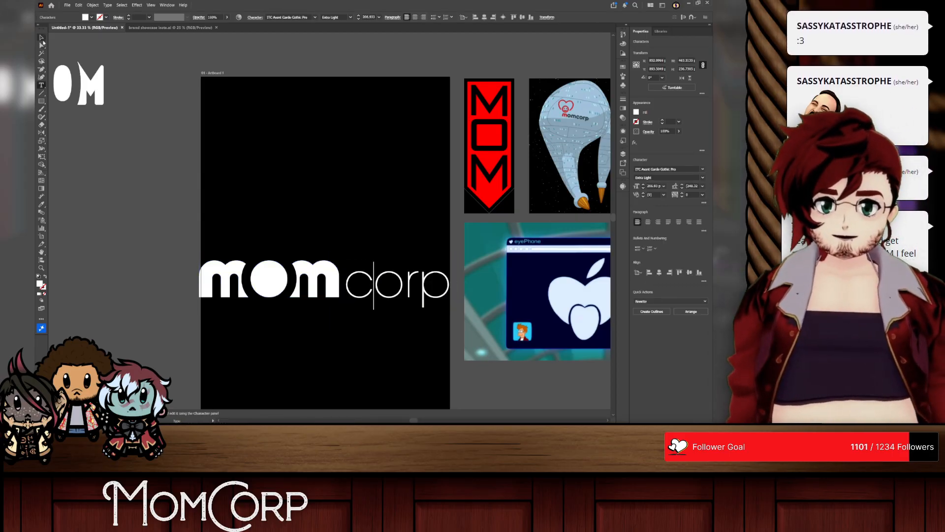
Step: Place corp beneath mom, flush with its right edge, and move both up to the artboard's upper middle
key("Escape")
left_click_drag(381, 287, 274, 321)
left_click(307, 281, "shift")
left_click_drag(307, 282, 362, 202)
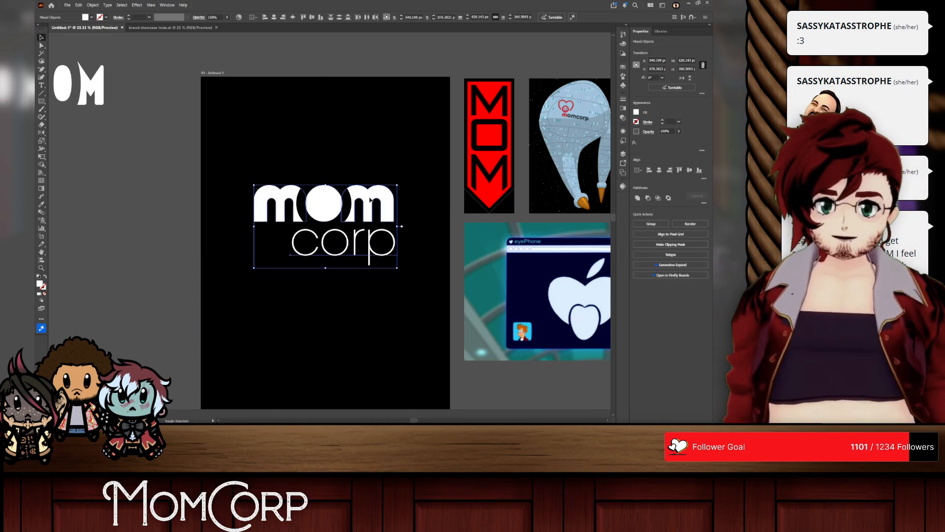
Step: Try stretching the corp text leftward to the left edge of the mom wordmark
left_click(371, 291)
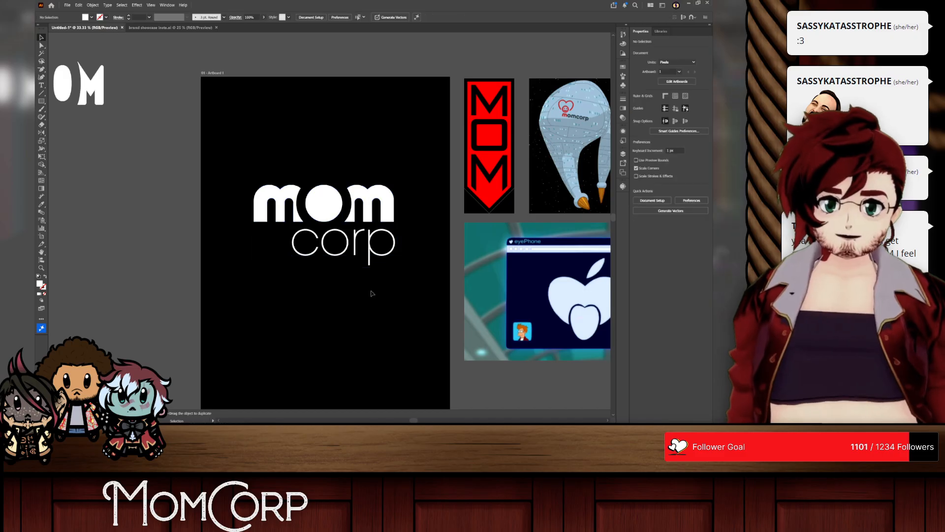
left_click(368, 258)
left_click_drag(289, 241, 254, 241)
key("a")
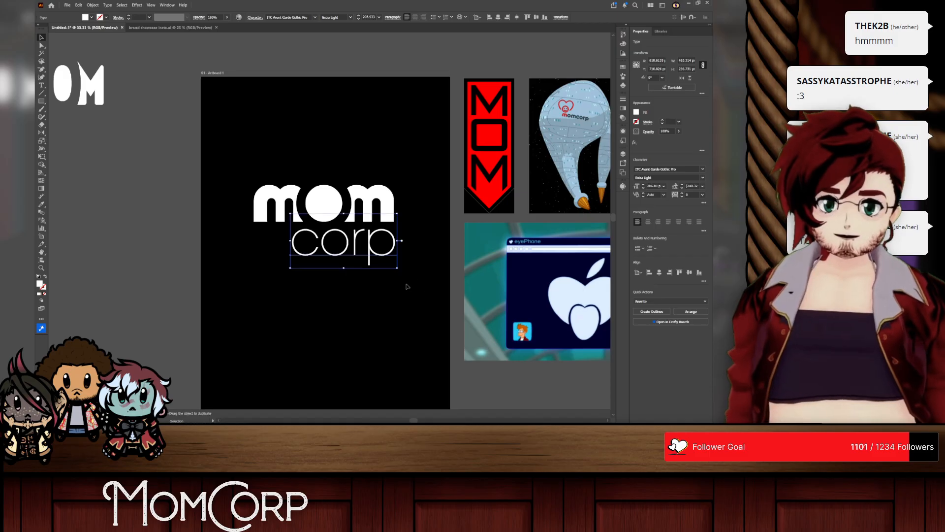
left_click(407, 286)
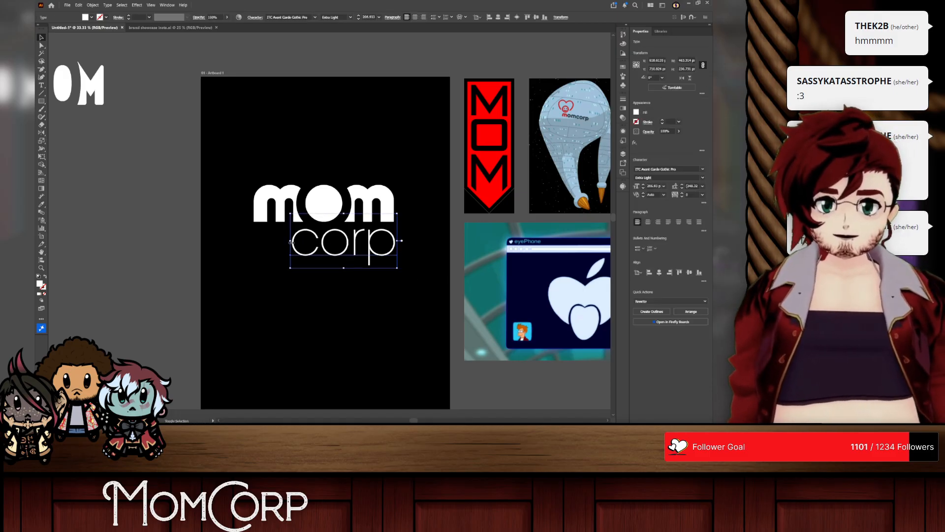
Step: Scale the corp text down beneath the wordmark, keeping it flush right, and review the lockup at 100%
left_click_drag(324, 238, 356, 244)
left_click(345, 270)
left_click(365, 271)
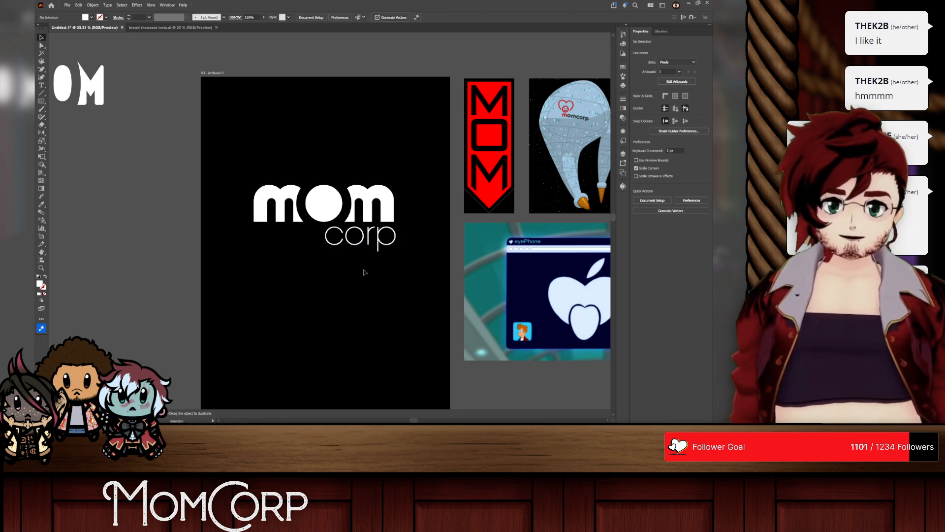
key("ctrl+1")
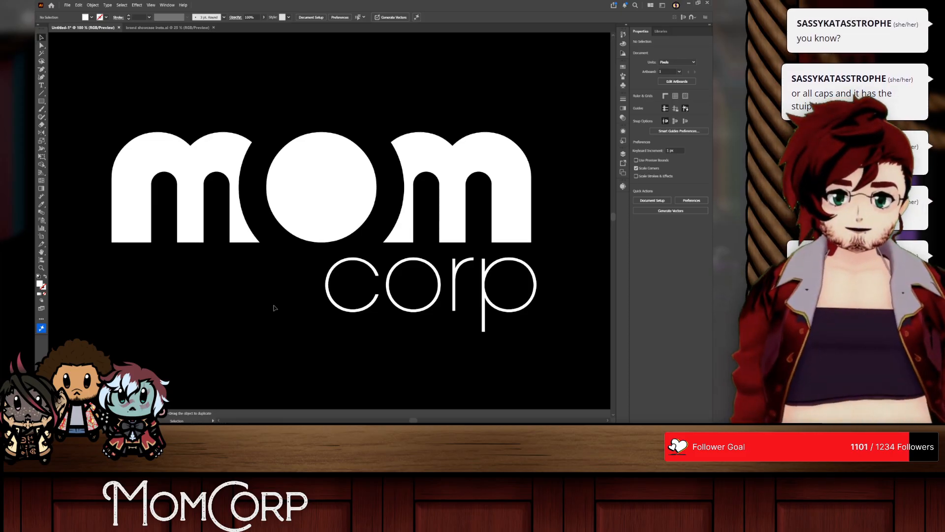
Step: Set the corp text in all caps and align it with the left edge of the mom wordmark
double_click(374, 292)
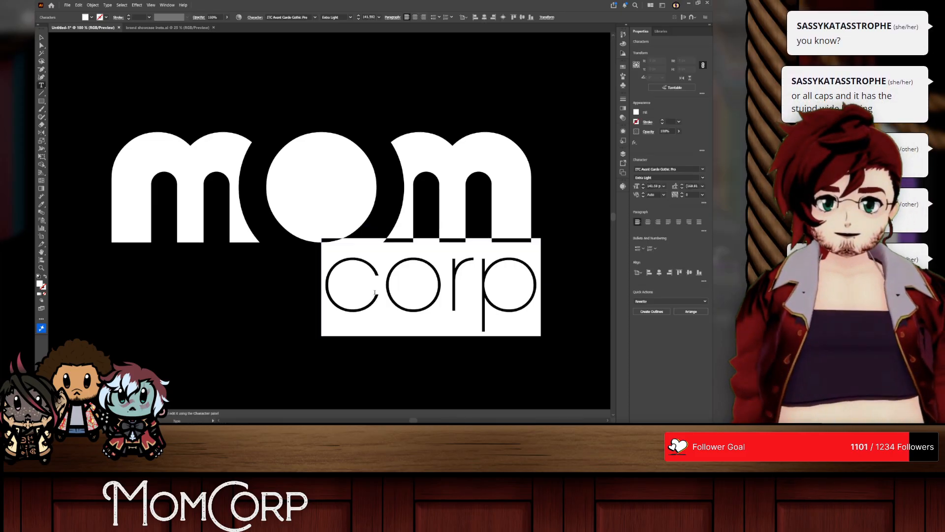
left_click(703, 203)
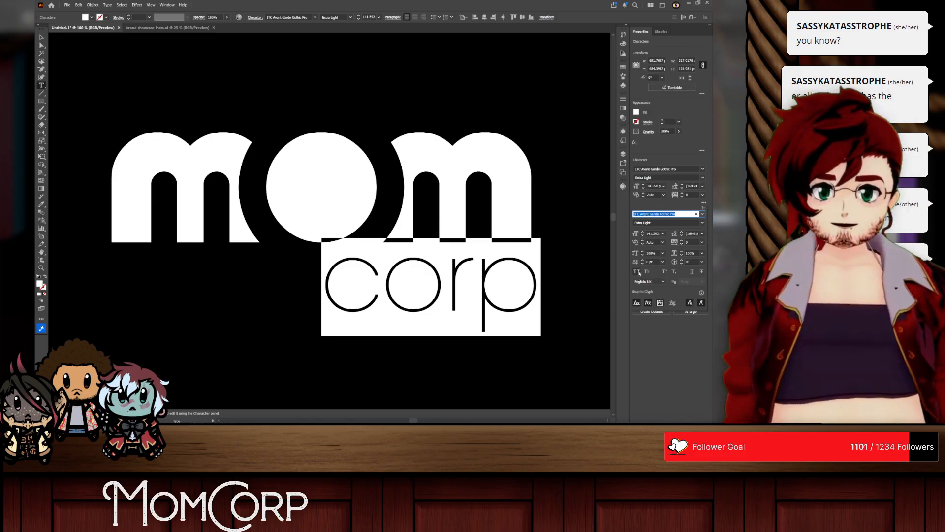
left_click(636, 272)
left_click(43, 39)
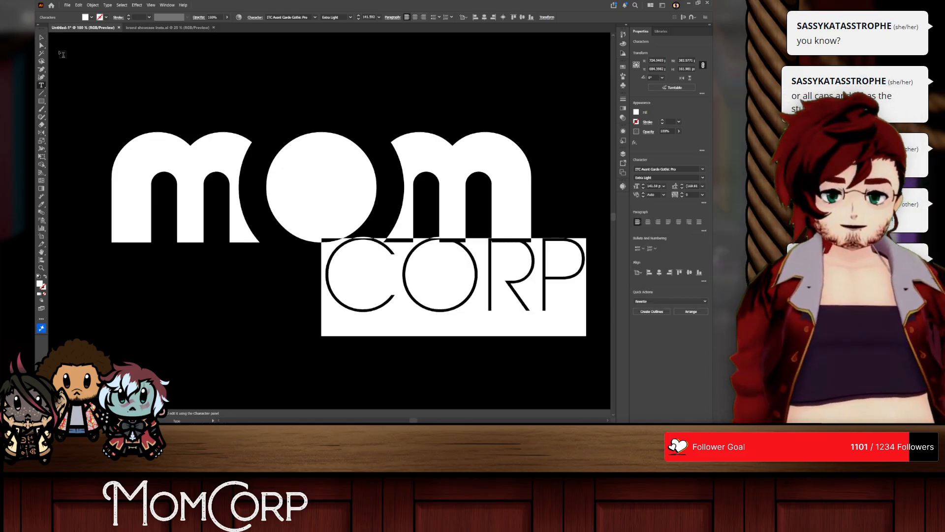
left_click(41, 37)
left_click_drag(418, 293, 215, 298)
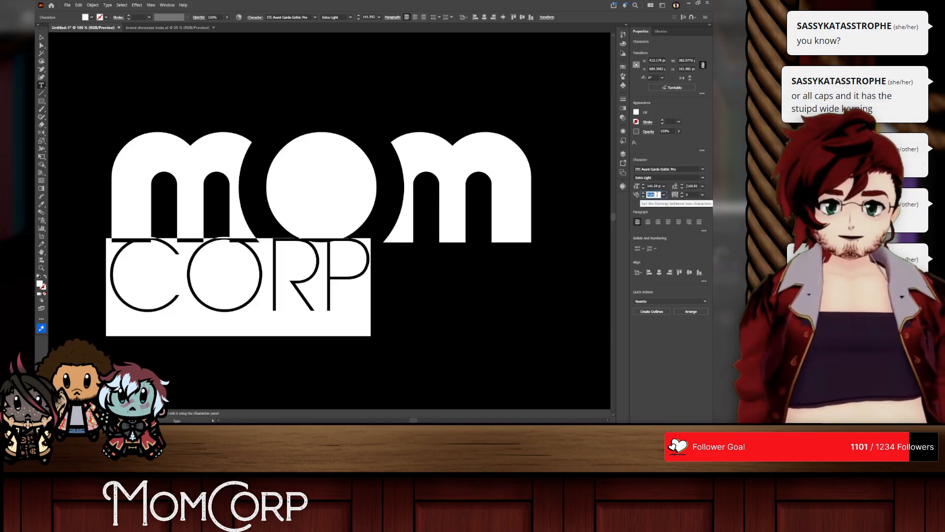
Step: Widen the tracking of CORP until the line spans the full width of the mom wordmark
left_click(690, 195)
scroll(690, 195, "up", 20)
scroll(690, 195, "up", 15)
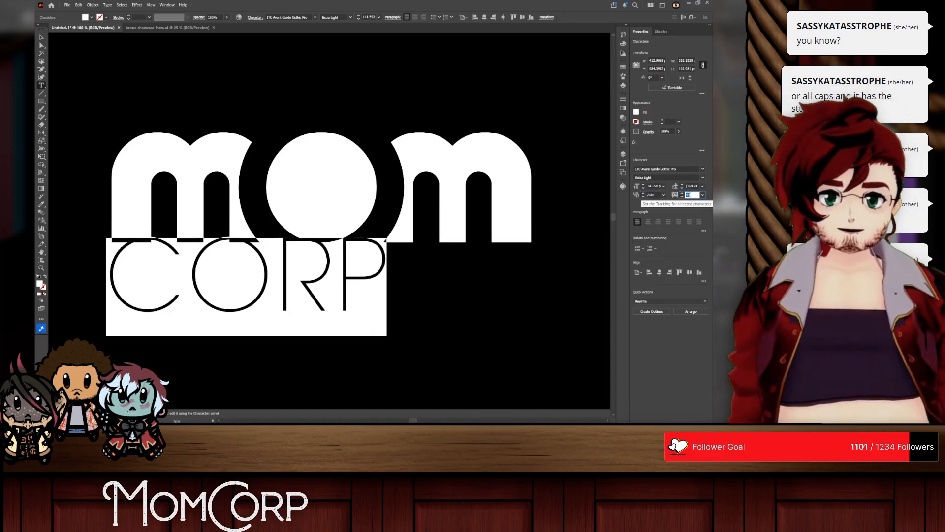
scroll(690, 195, "up", 15)
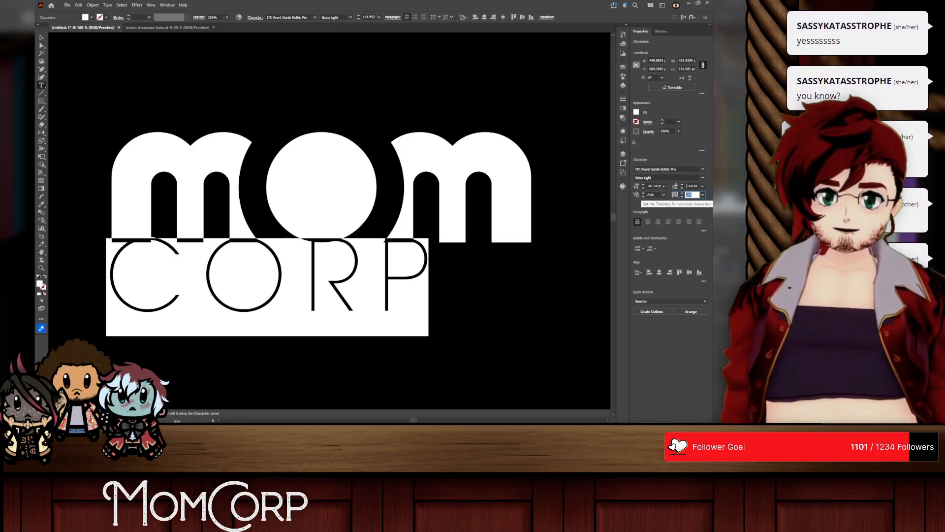
scroll(690, 195, "up", 15)
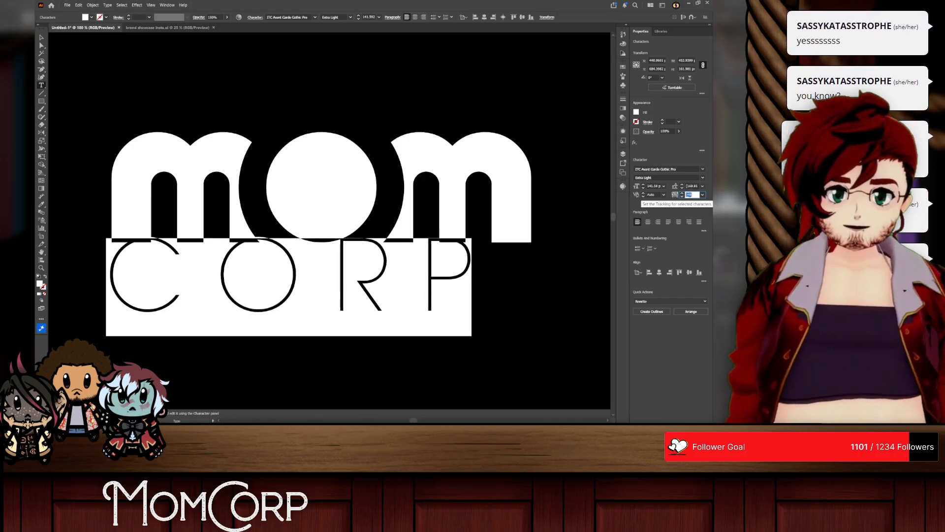
scroll(690, 195, "up", 12)
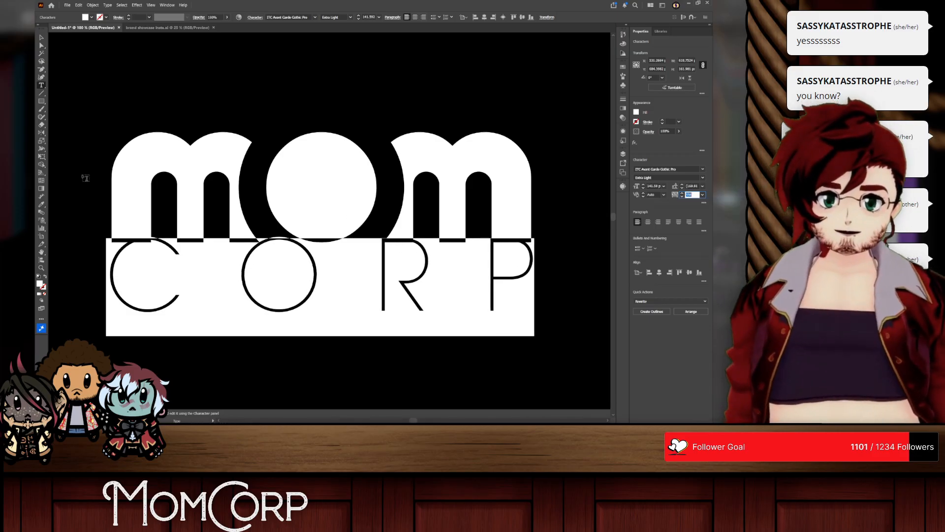
Step: Move the CORP line slightly further below the wordmark and reduce its font size to 74 pt
left_click(42, 37)
left_click_drag(311, 283, 312, 300)
double_click(321, 291)
key("ctrl+a")
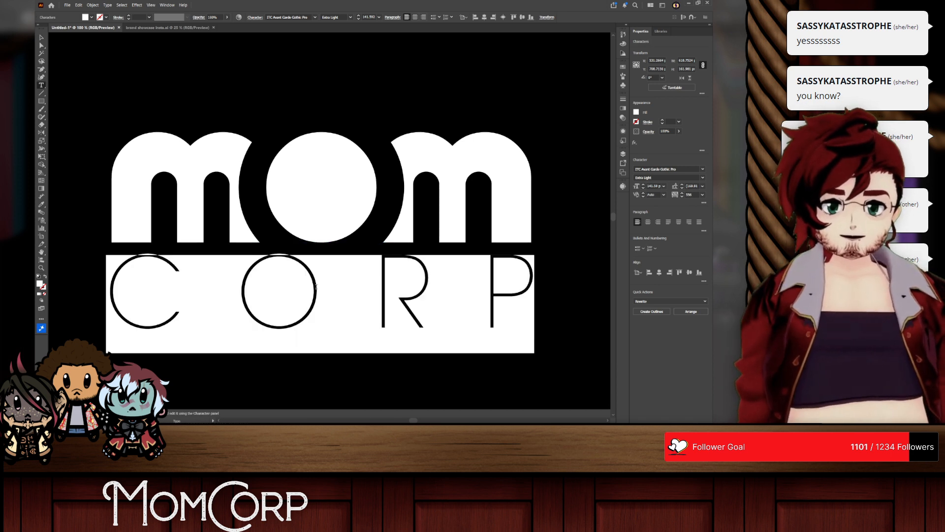
left_click(654, 186)
scroll(655, 187, "down", 20)
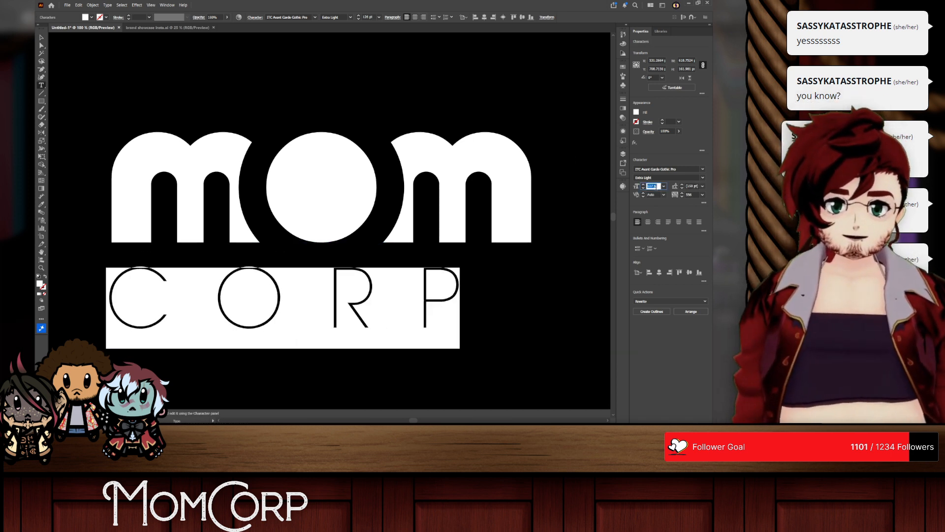
Step: Widen the tracking of the CORP line, trying 2000 before settling on 1500
left_click(691, 194)
scroll(691, 195, "up", 5)
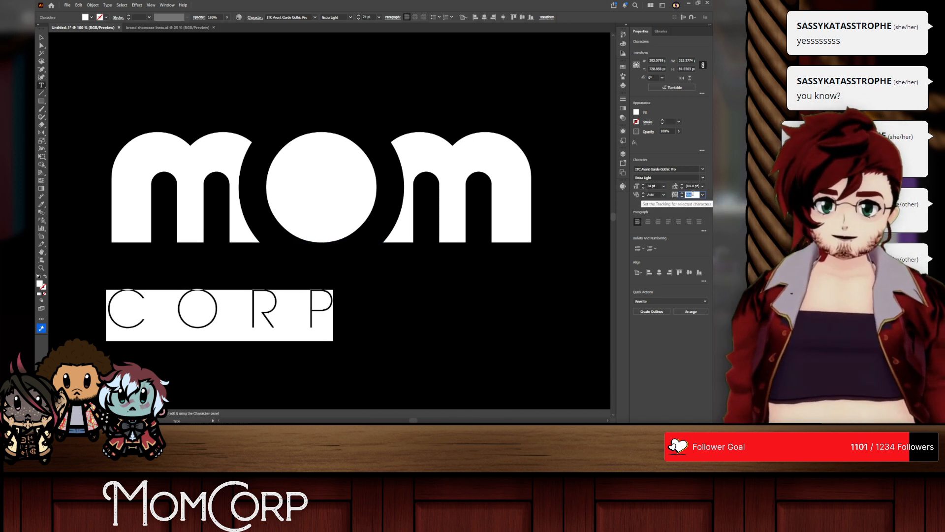
scroll(692, 194, "up", 3)
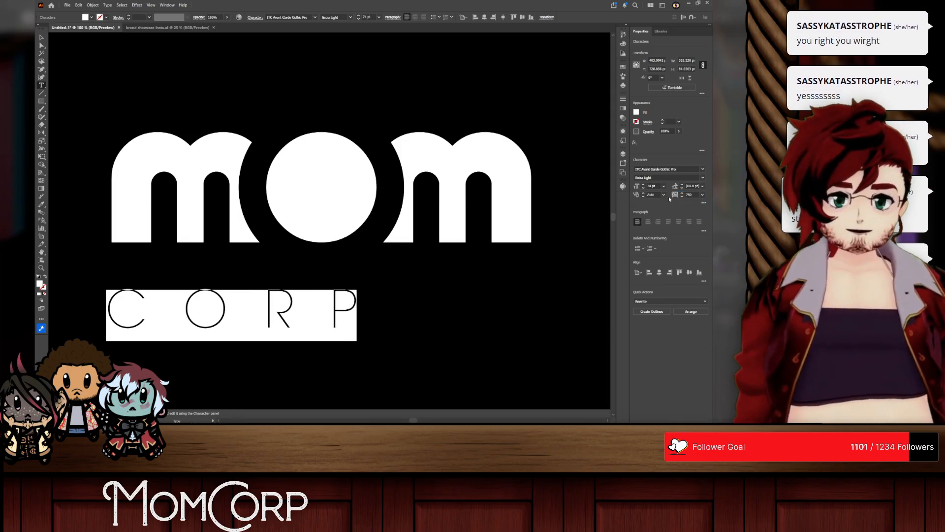
left_click(679, 195)
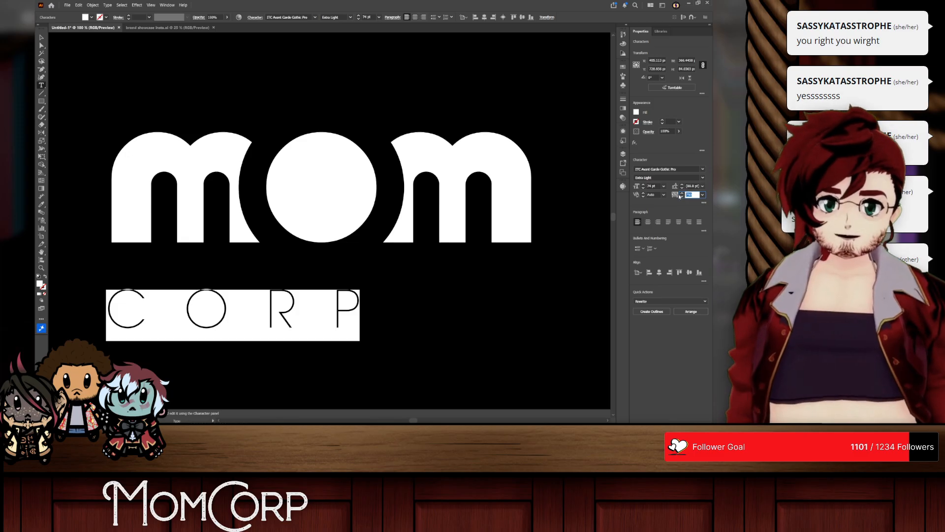
type("2000")
key("Return")
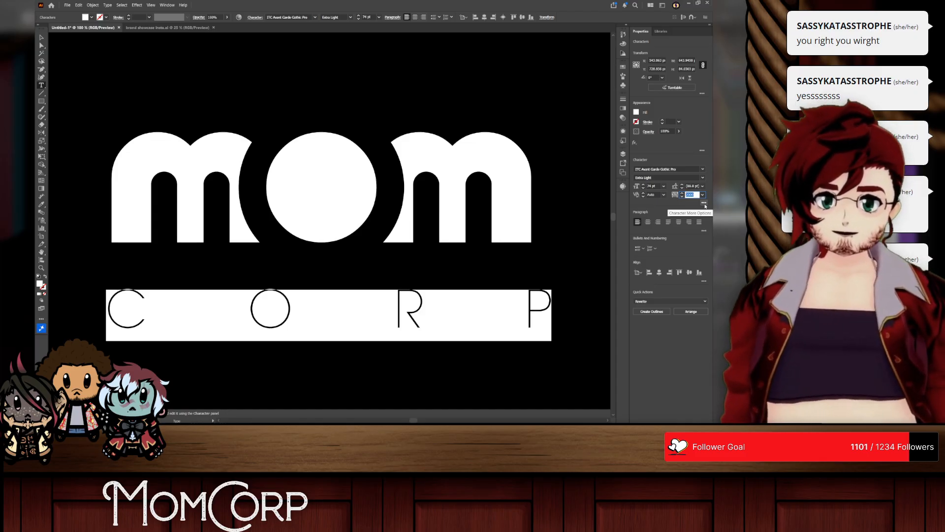
type("1500")
key("Return")
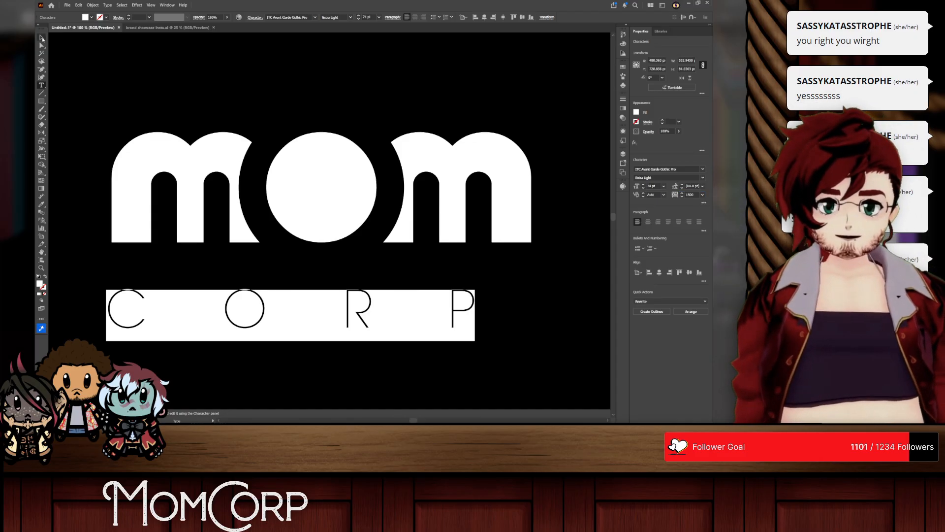
Step: Turn off all caps for the CORP line and centre it closer beneath the mom wordmark
left_click(42, 38)
left_click_drag(265, 309, 298, 276)
double_click(377, 277)
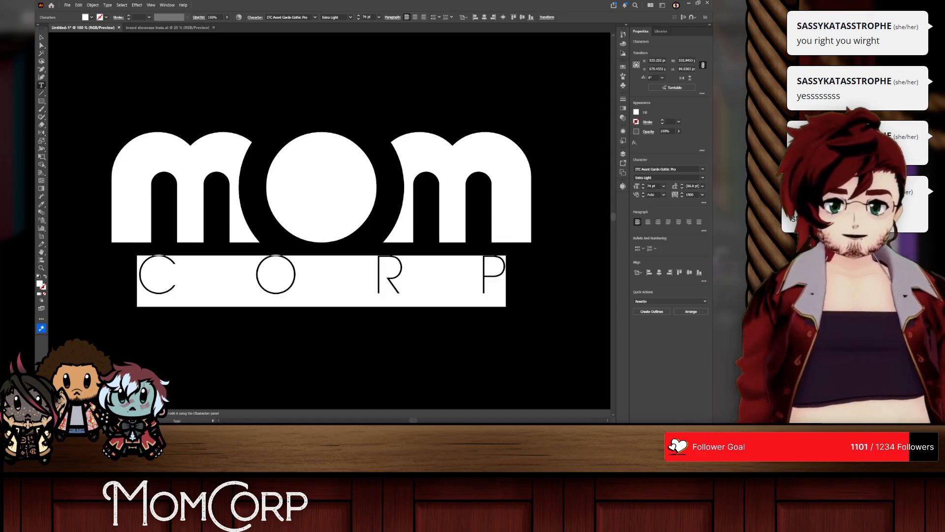
left_click(703, 203)
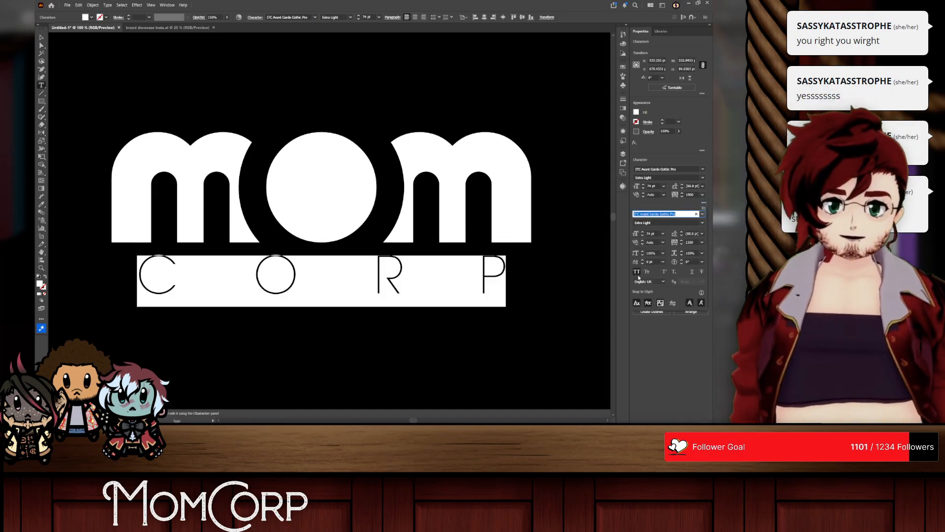
left_click(637, 273)
left_click(43, 40)
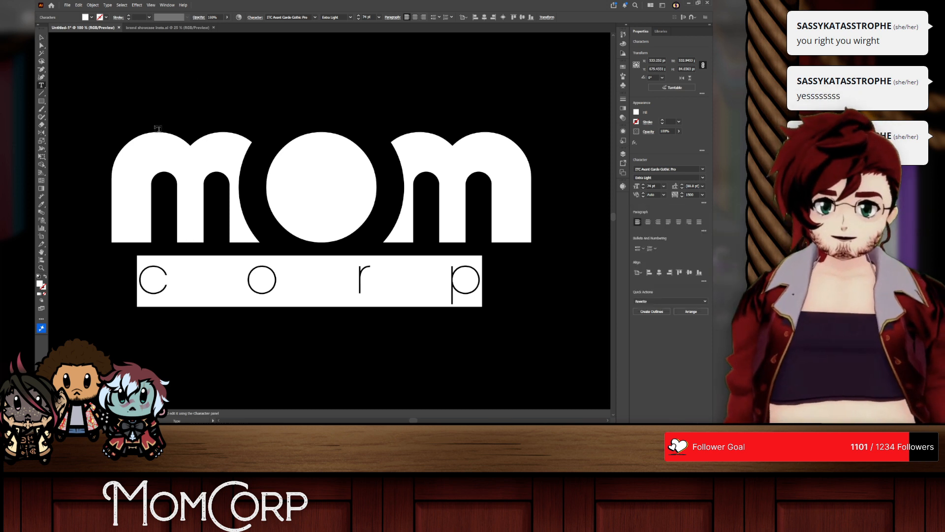
key("Escape")
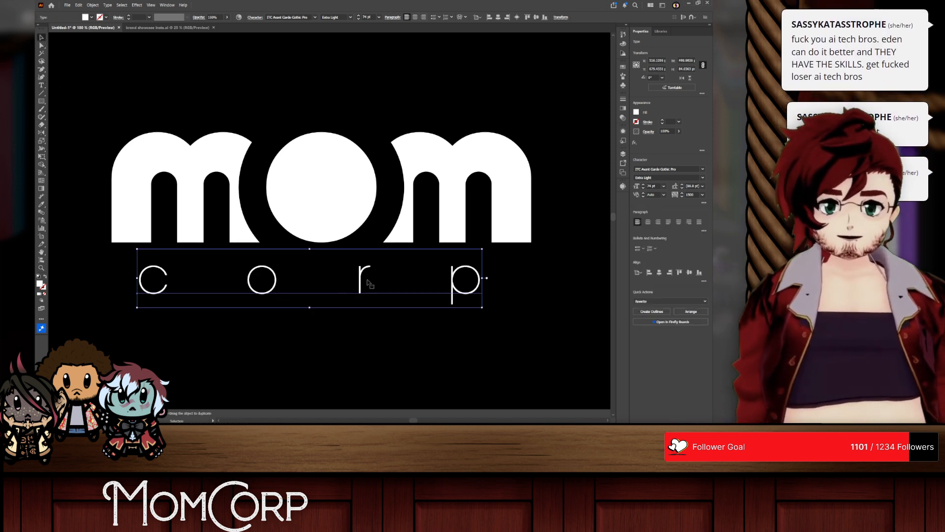
left_click_drag(363, 281, 364, 281)
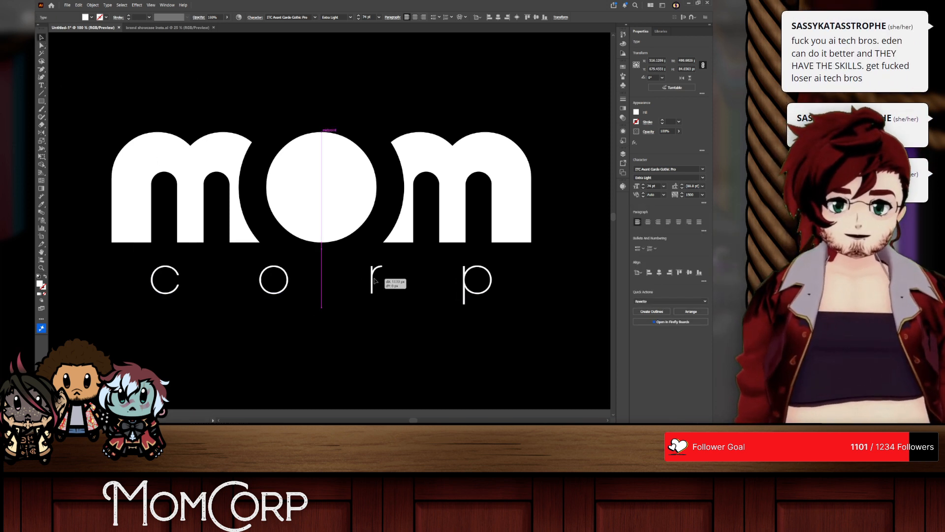
Step: Tighten the corp text's tracking to -25 and place it just beneath the wordmark, flush with its right edge
triple_click(375, 281)
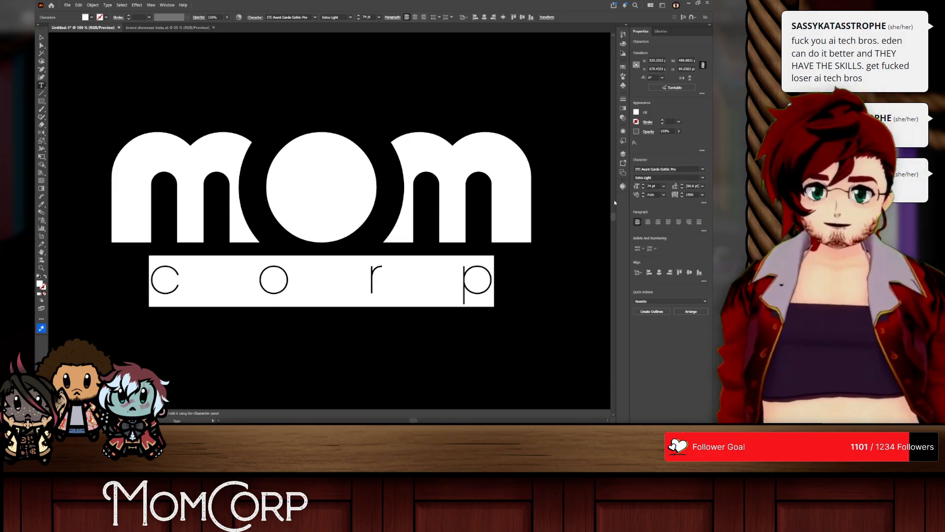
left_click(703, 195)
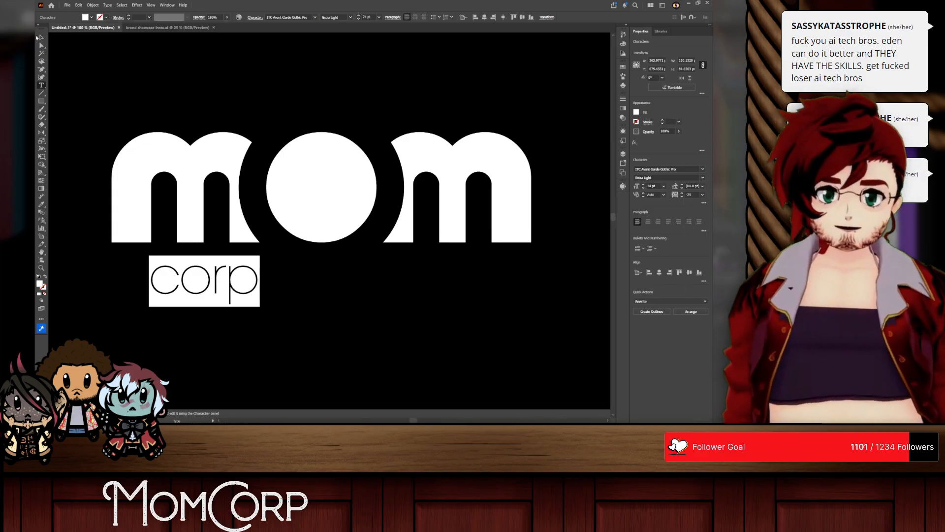
left_click(37, 37)
left_click_drag(213, 288, 264, 283)
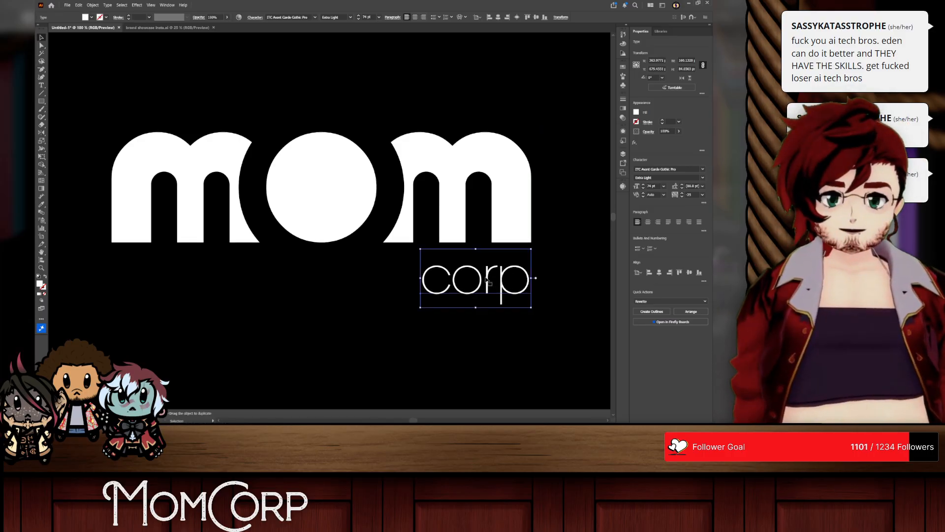
left_click_drag(487, 280, 489, 267)
left_click(506, 309)
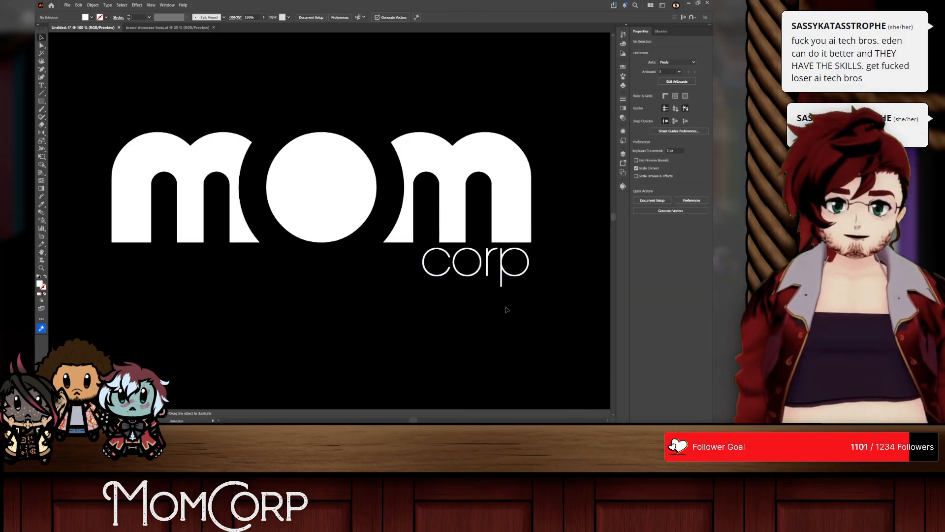
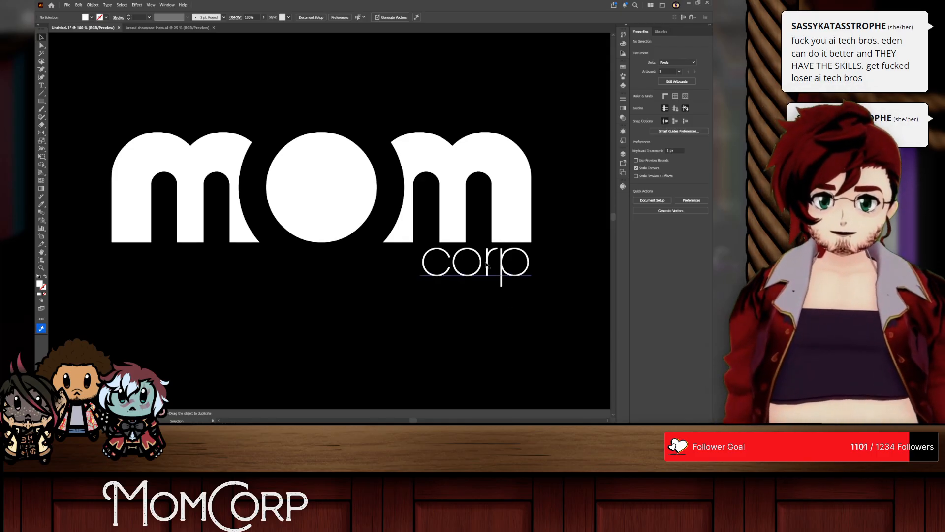
Step: Add a period after corp and position the text just beneath the wordmark, ending flush with its right edge
left_click_drag(487, 266, 487, 267)
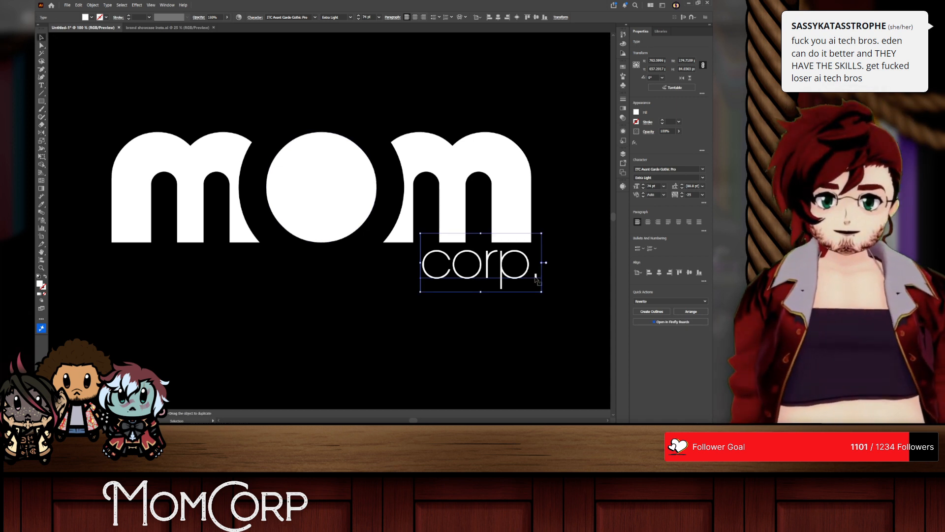
left_click_drag(518, 279, 498, 288)
left_click(517, 335)
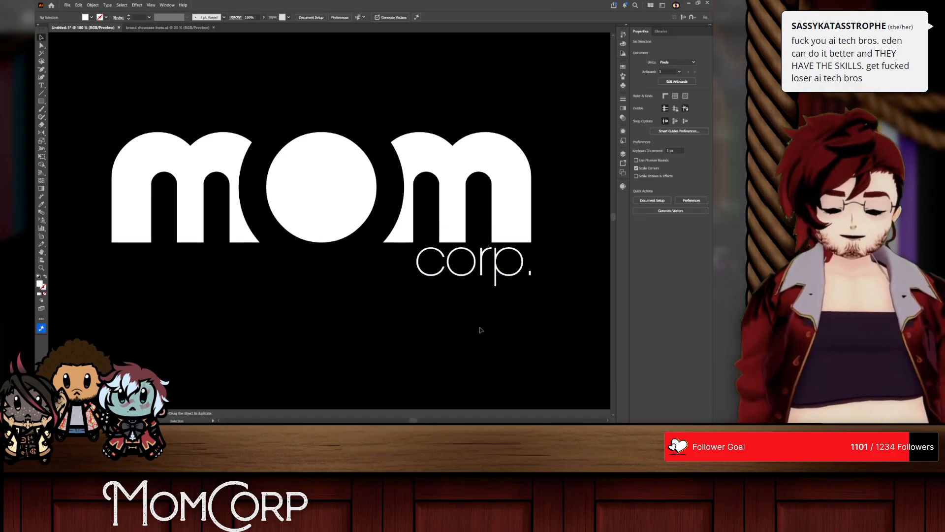
Step: Scale the corp text up to about 94 pt and remove its trailing period
scroll(477, 330, "up", 1)
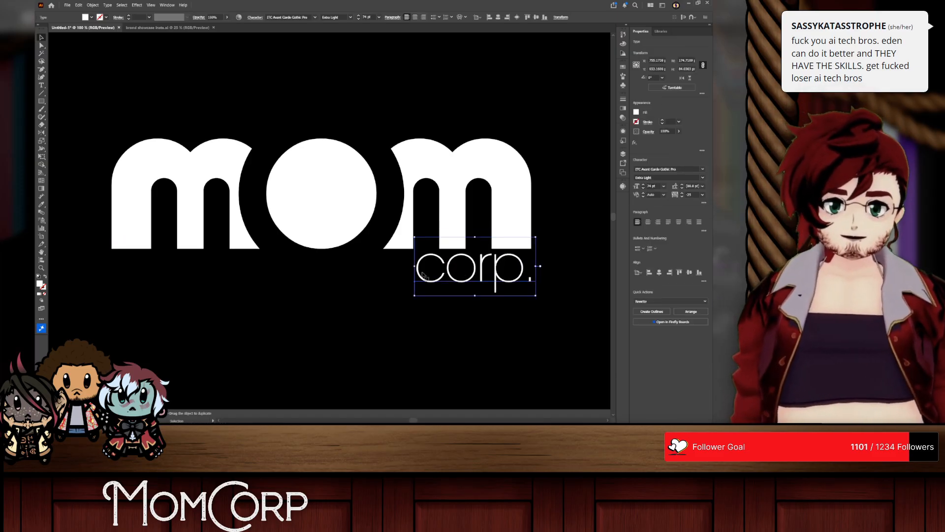
left_click_drag(415, 267, 386, 285)
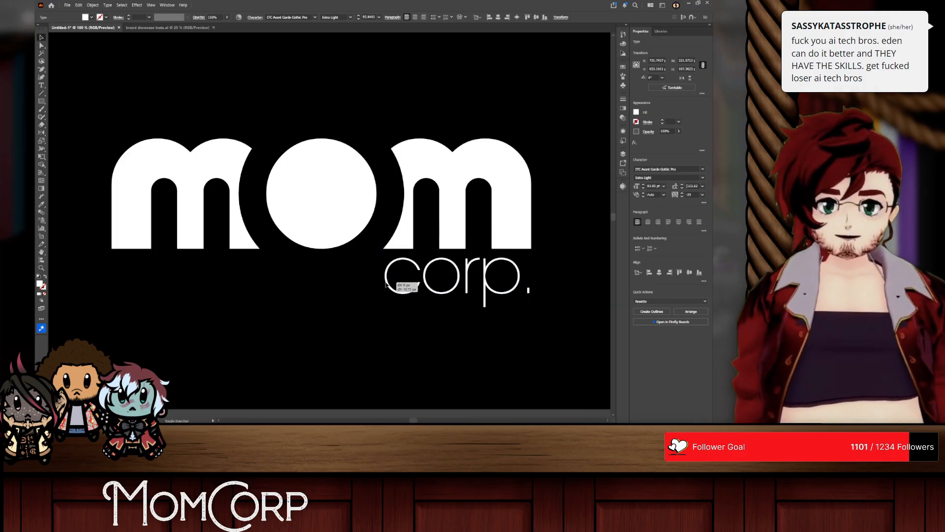
double_click(493, 291)
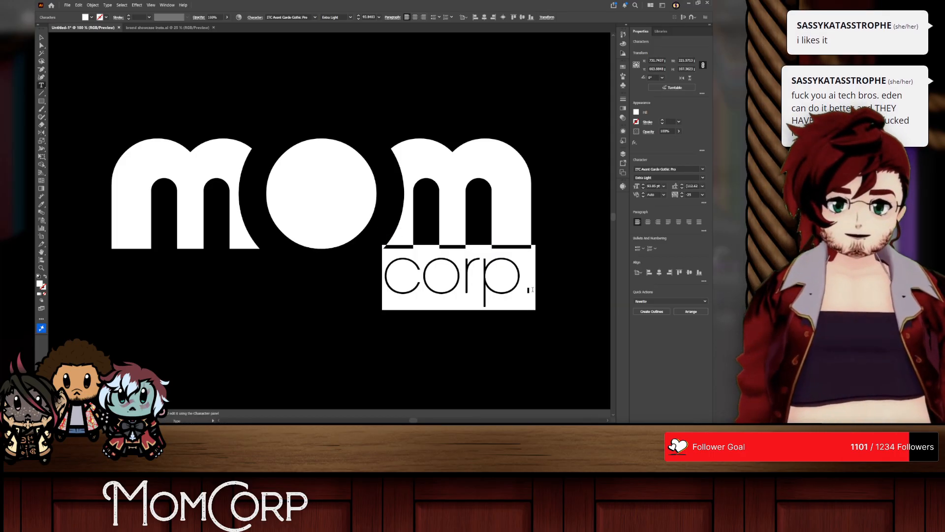
left_click(533, 289)
key("BackSpace")
key("Escape")
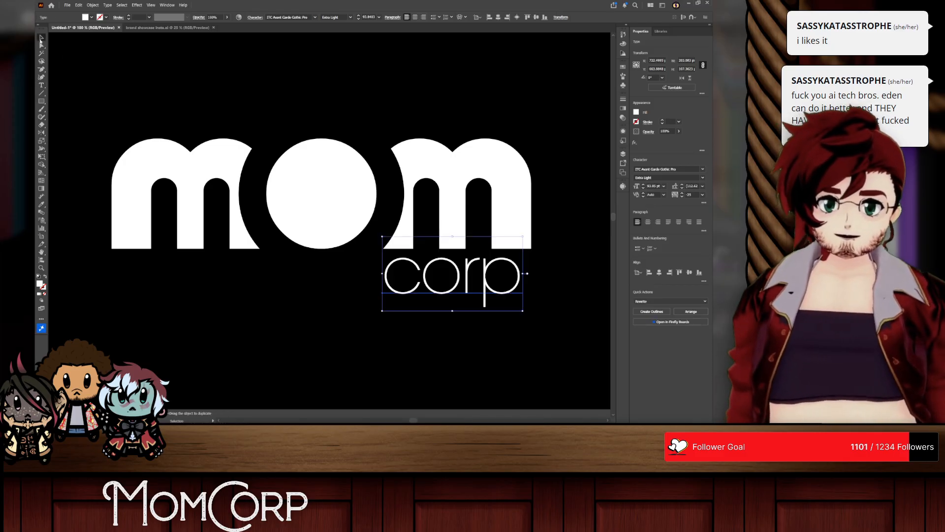
Step: Move the enlarged corp text just beneath the mom wordmark, flush with its right edge
left_click_drag(484, 289, 517, 289)
key("ctrl+shift+a")
left_click(575, 285)
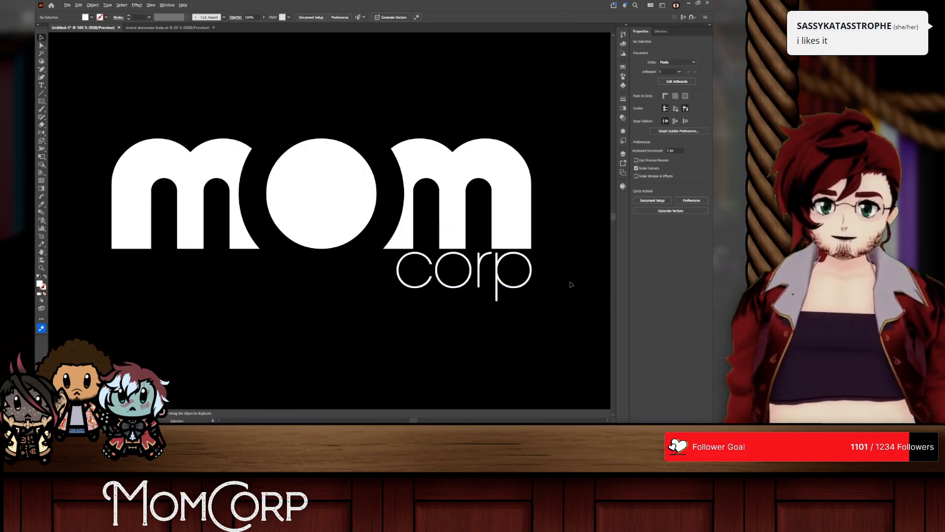
Step: Lower the corp text slightly to widen the gap beneath the wordmark
scroll(570, 283, "down", 1)
scroll(569, 284, "right", 2)
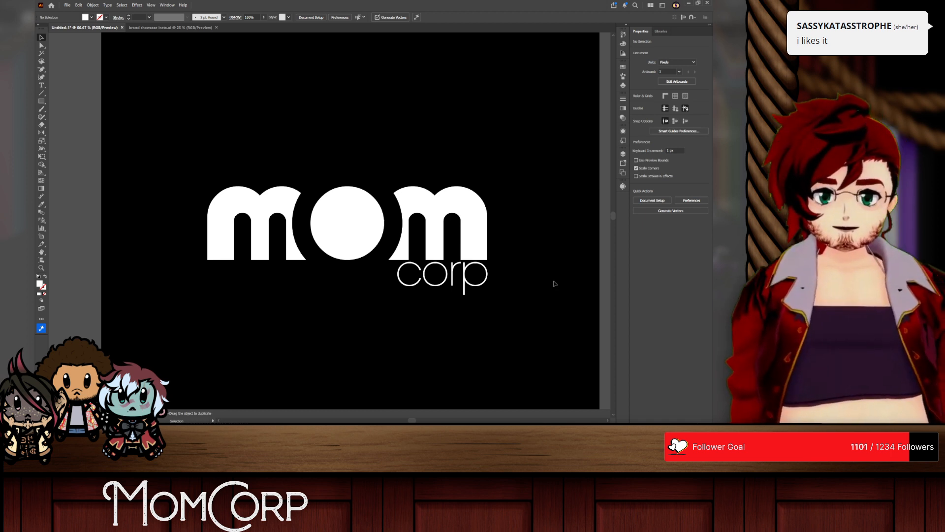
left_click_drag(458, 280, 434, 284)
key("ctrl+shift+a")
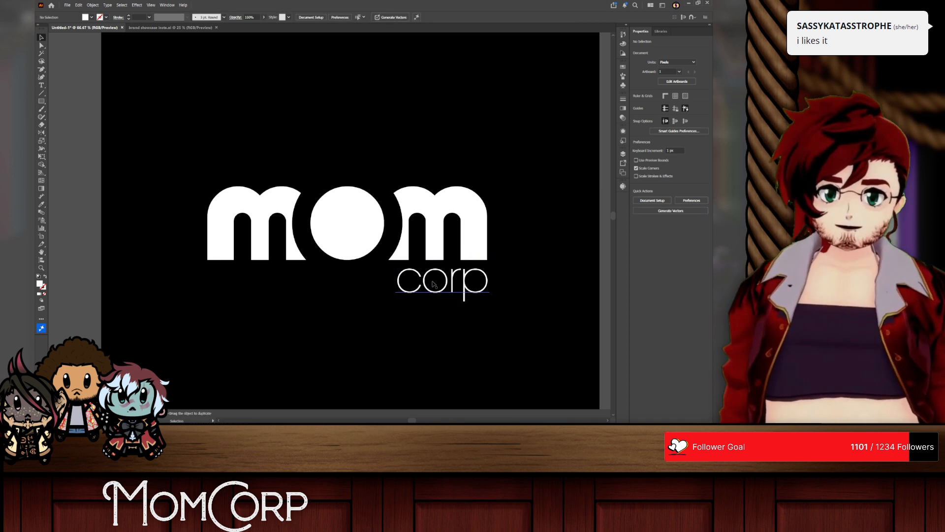
Step: Try placing a copy of the first m above the wordmark, and undo back through the last corp move
left_click_drag(255, 233, 257, 120)
key("ctrl+z")
double_click(260, 228)
left_click_drag(260, 230, 260, 116)
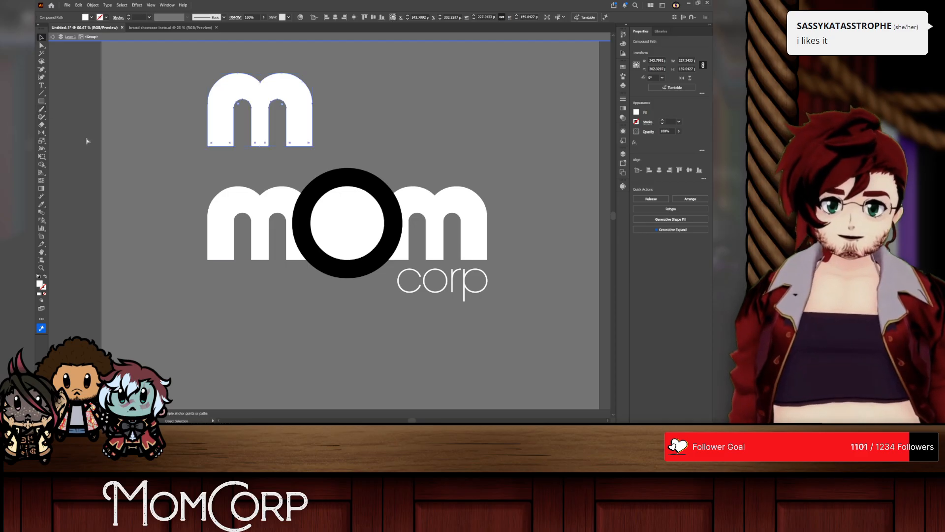
key("ctrl+z")
key("ctrl+z")
key("ctrl+z")
Step: Draw a spacer rectangle about 38 by 11 px, rotate it 90°, and hang it beneath the first m's middle stem
scroll(240, 244, "up", 5)
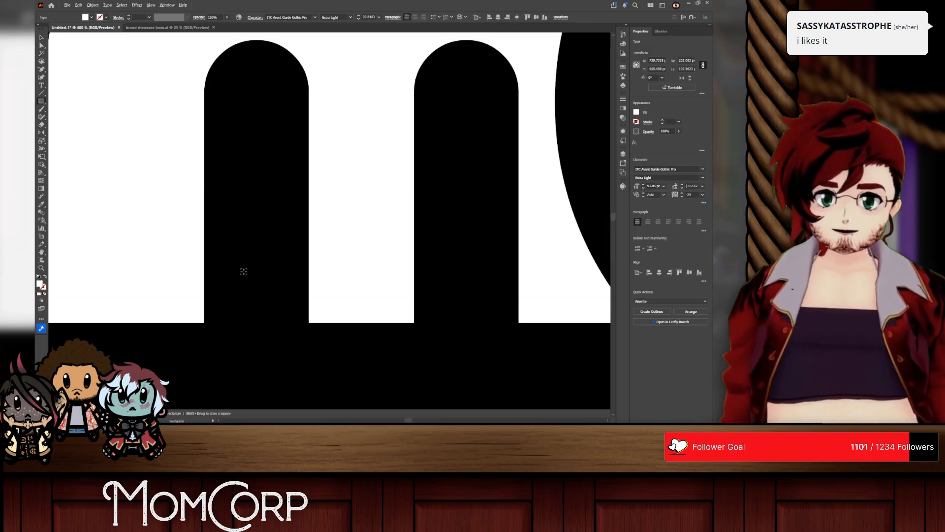
left_click_drag(308, 323, 397, 327)
scroll(414, 353, "down", 5)
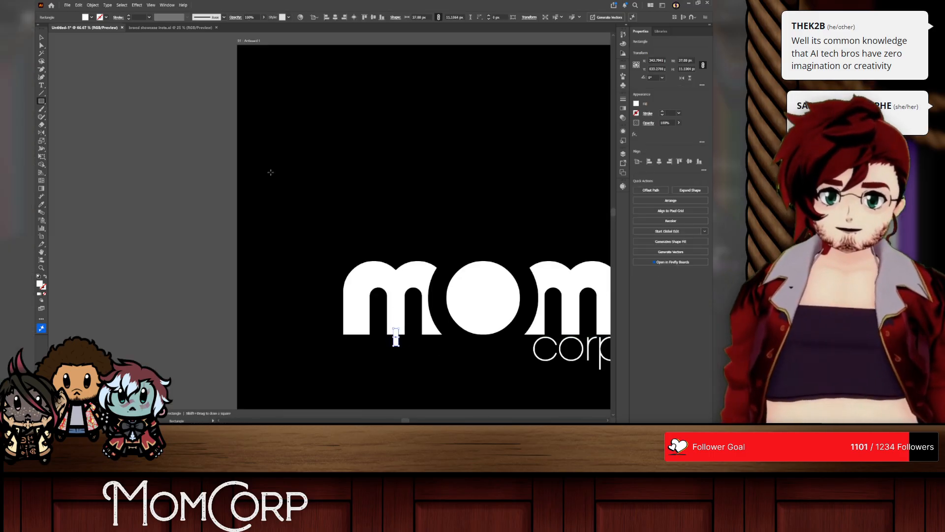
left_click(41, 38)
scroll(343, 294, "down", 2)
scroll(389, 347, "up", 2)
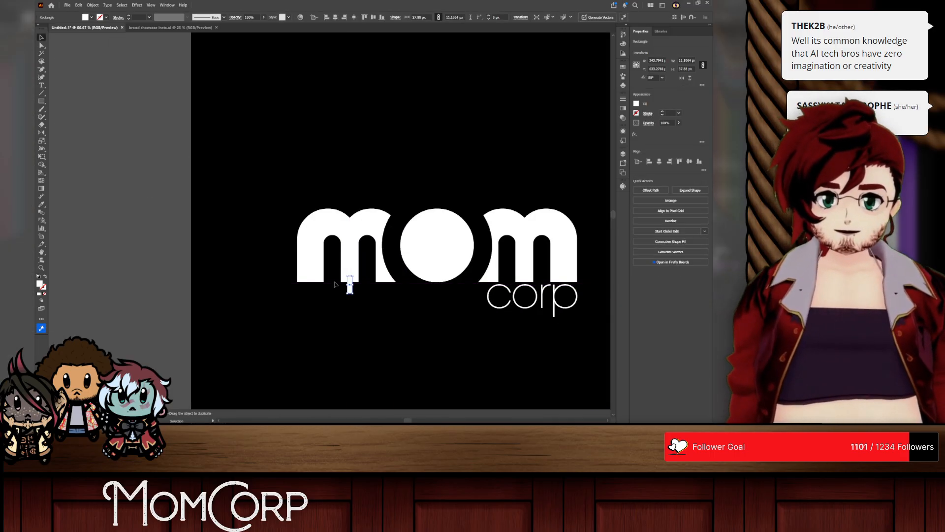
left_click_drag(352, 291, 352, 301)
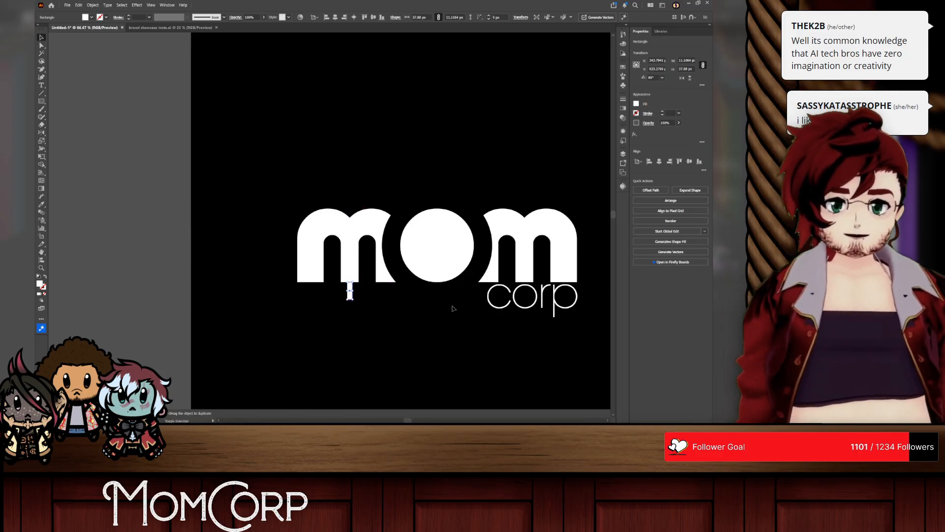
Step: Convert corp to outlines, space it one spacer height below the wordmark and flush right, and delete the spacer rectangle
left_click_drag(512, 307, 360, 322)
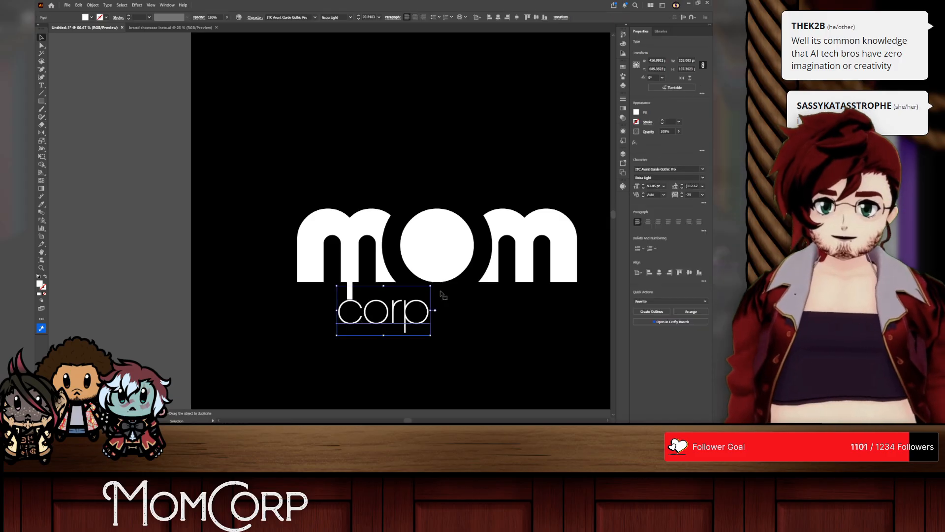
scroll(360, 310, "up", 4)
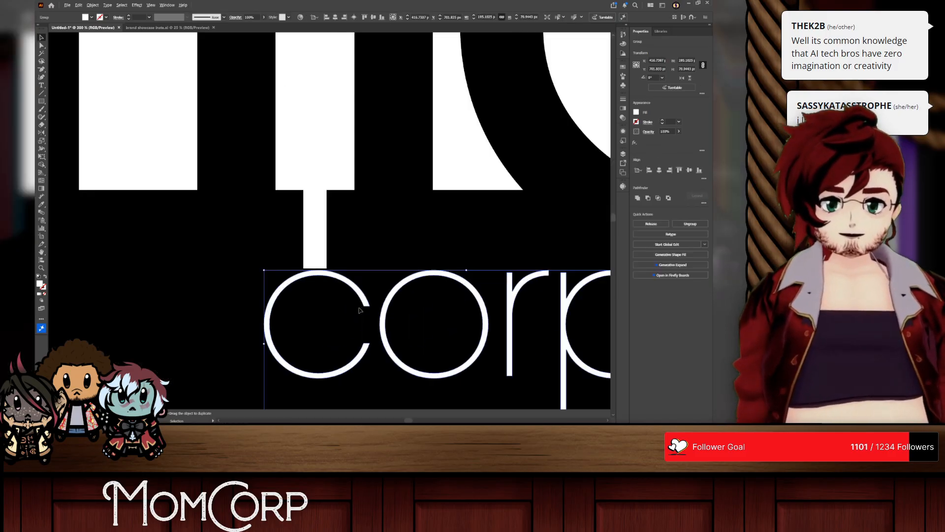
left_click_drag(344, 281, 532, 288)
left_click(305, 215)
key("Delete")
scroll(385, 287, "down", 4)
scroll(488, 336, "right", 3)
scroll(487, 336, "right", 3)
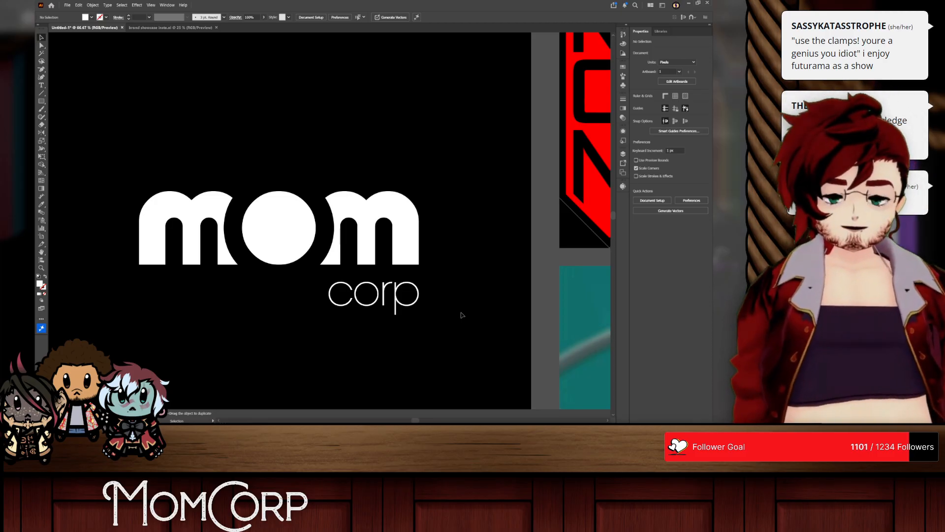
Step: Undo the corp outlining and repositioning, and delete the restored spacer rectangle beneath the first m
left_click(397, 303)
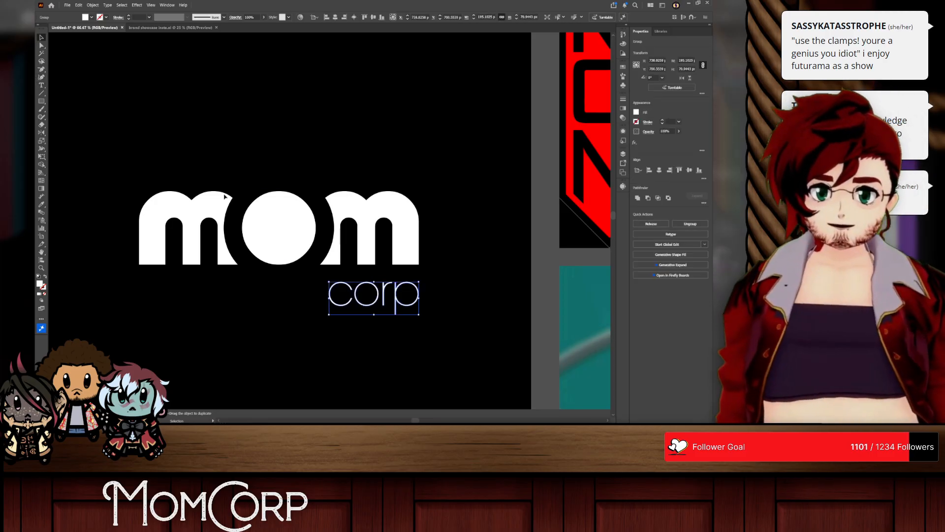
key("ctrl+z")
key("ctrl+z")
left_click(270, 295)
key("ctrl+z")
key("ctrl+z")
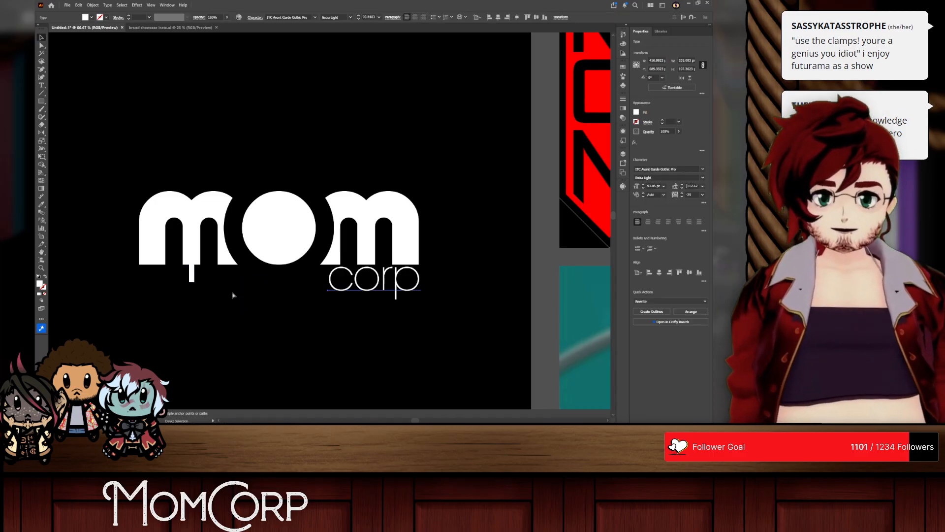
left_click(193, 277)
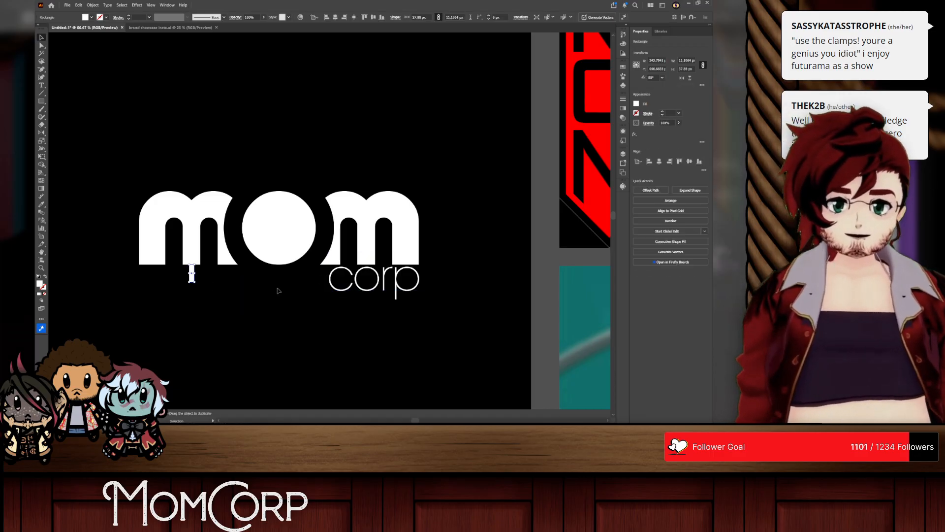
key("Delete")
Step: Set the corp text to the Book weight and lower it slightly, flush with the wordmark's right edge
double_click(383, 280)
key("ctrl+a")
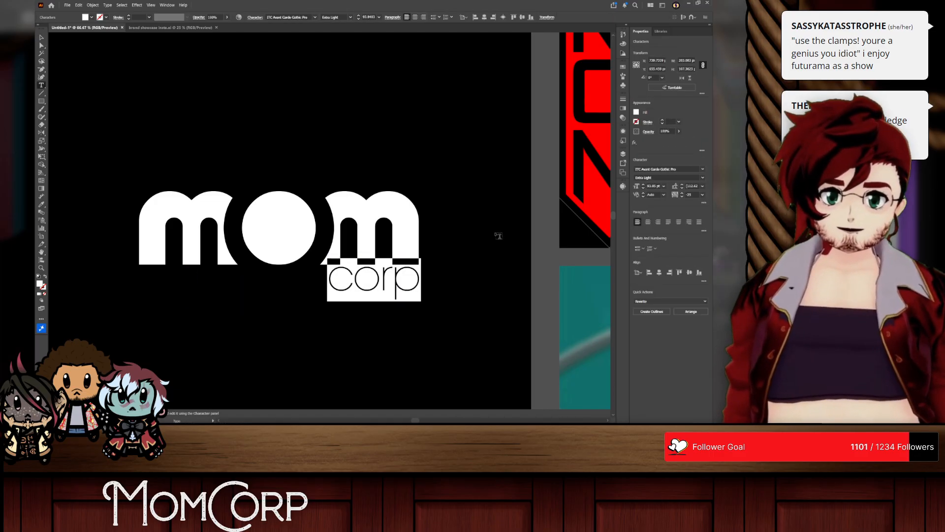
left_click(703, 177)
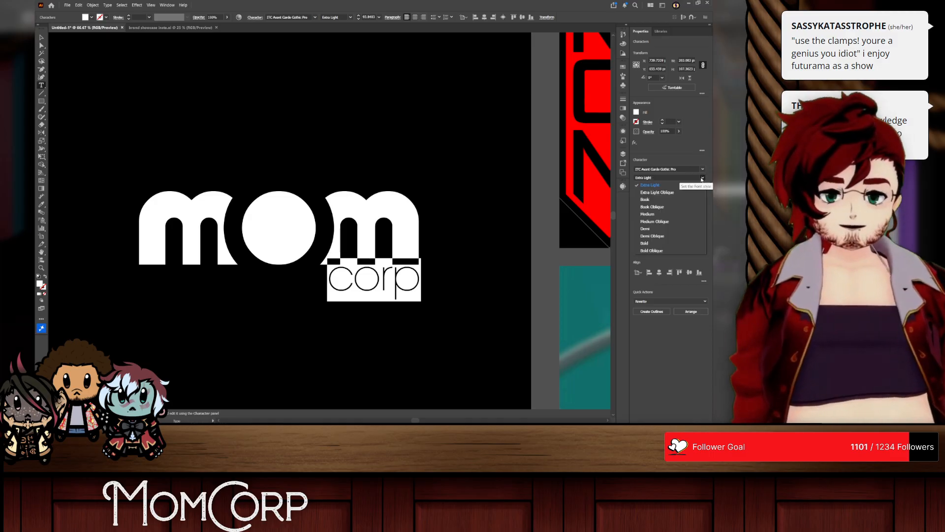
left_click(655, 200)
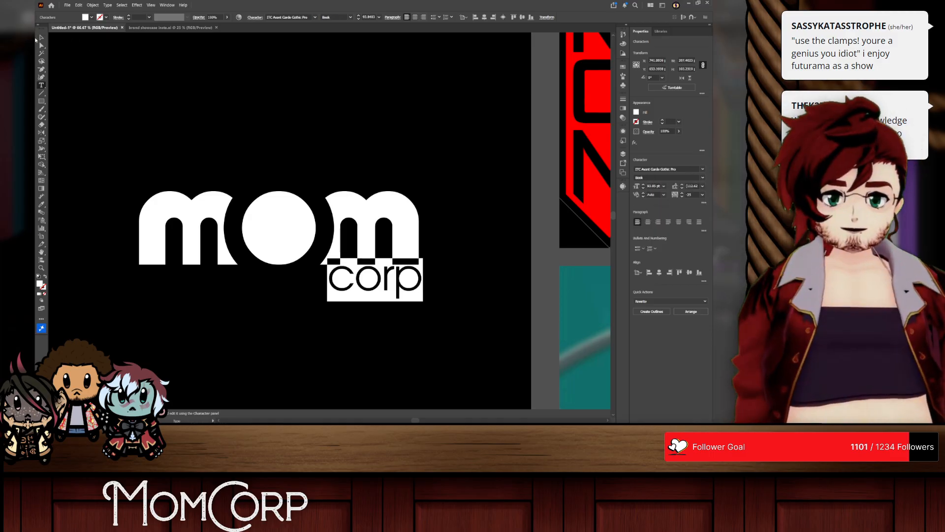
left_click(41, 38)
left_click(267, 56)
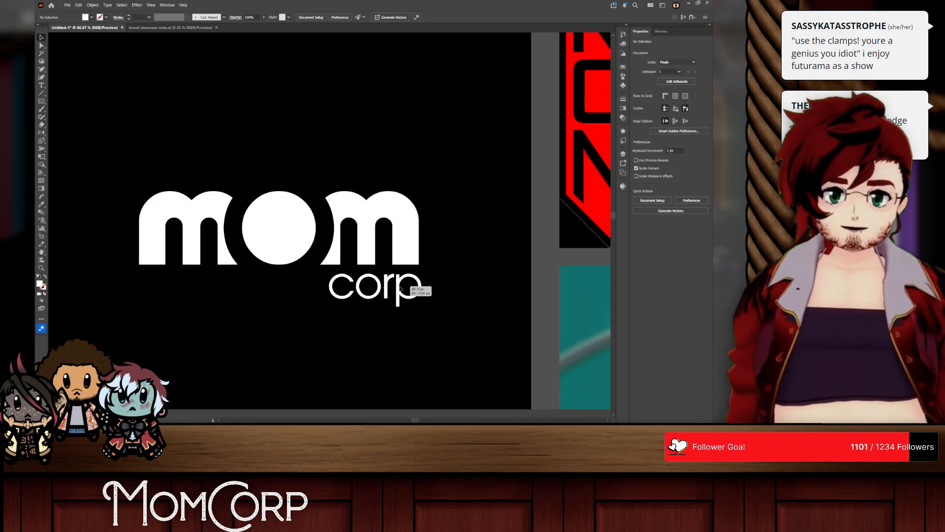
mouse_move(403, 286)
left_mouse_down()
mouse_move(402, 264)
mouse_move(403, 296)
left_mouse_up()
left_click(471, 300)
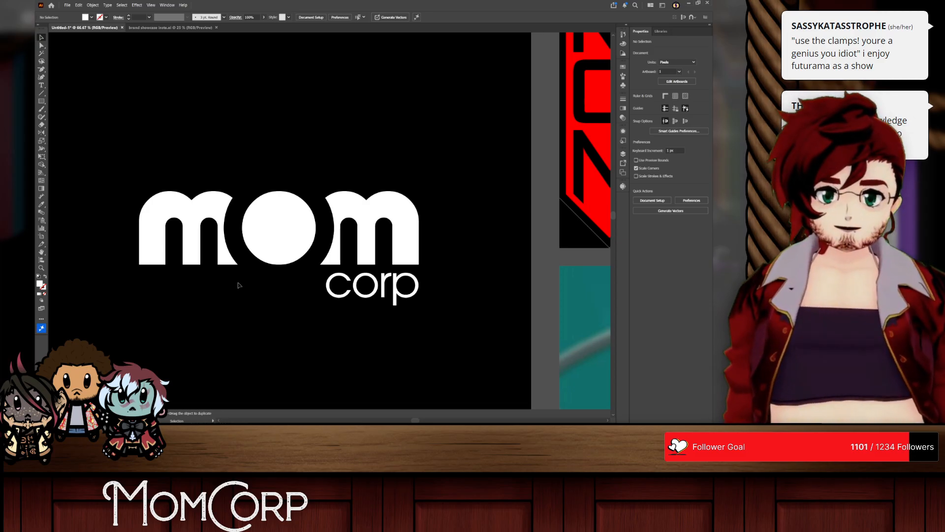
Step: Set the corp text's tracking to -15 and its kerning to Optical
double_click(392, 297)
key("ctrl+a")
left_click(696, 195)
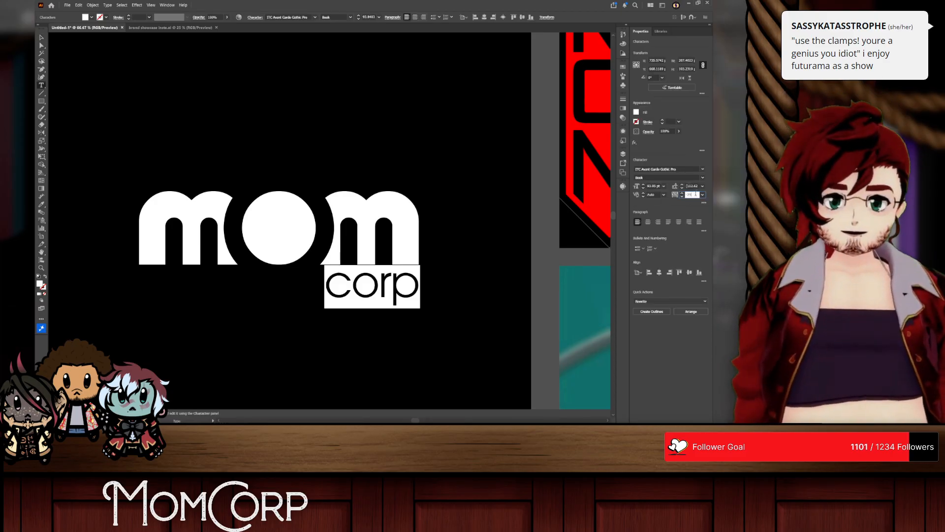
type("-15")
key("Return")
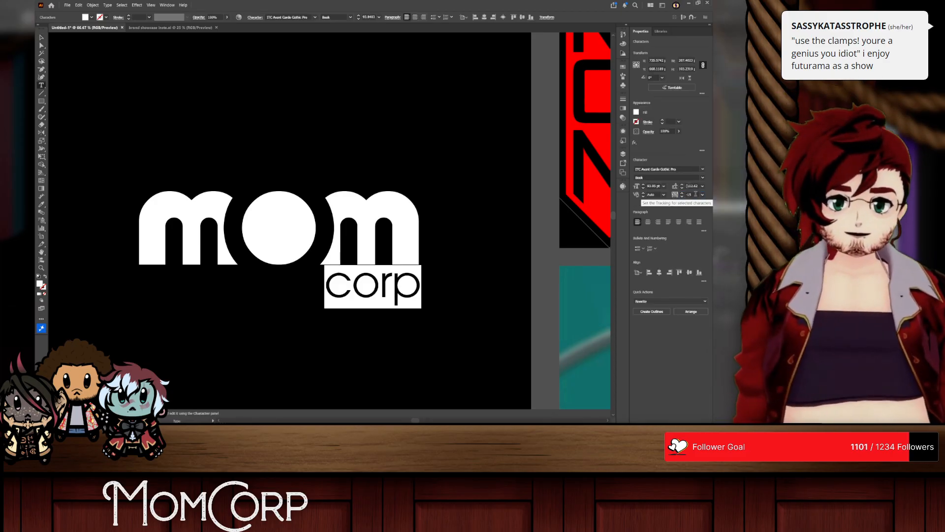
left_click(664, 195)
left_click(673, 209)
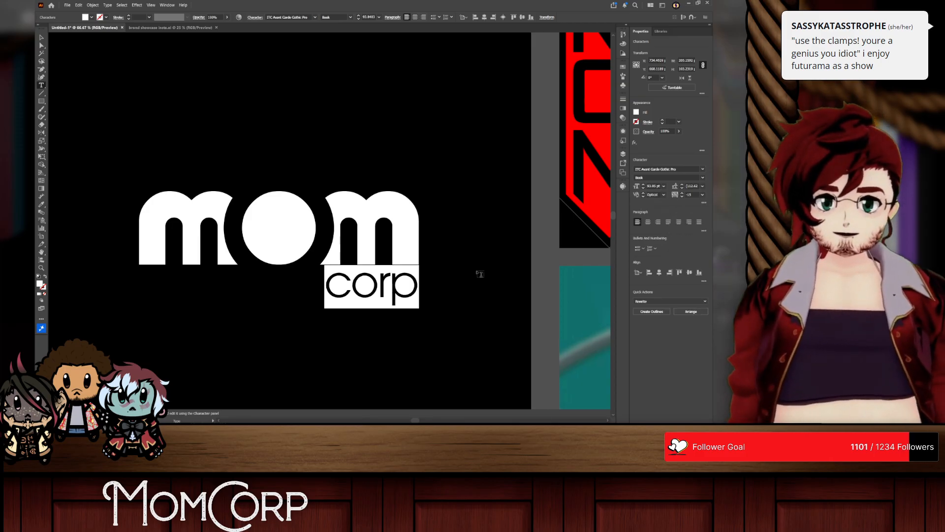
Step: Right-align the corp paragraph and move the text back beneath the wordmark's right end
key("ctrl+shift+r")
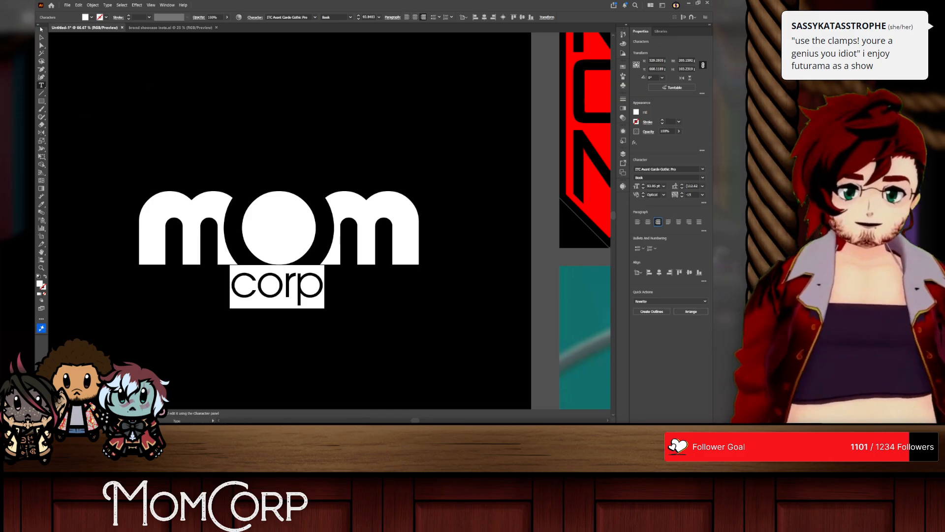
left_click(41, 37)
left_click_drag(293, 295, 404, 303)
Step: Set the corp text to the Extra Light weight and raise it slightly closer to the wordmark
double_click(404, 303)
key("ctrl+a")
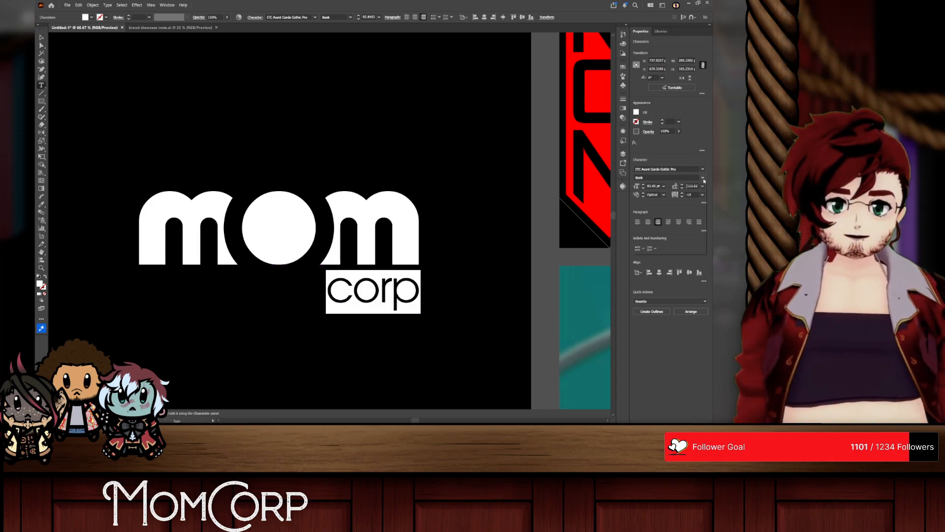
left_click(668, 185)
key("Escape")
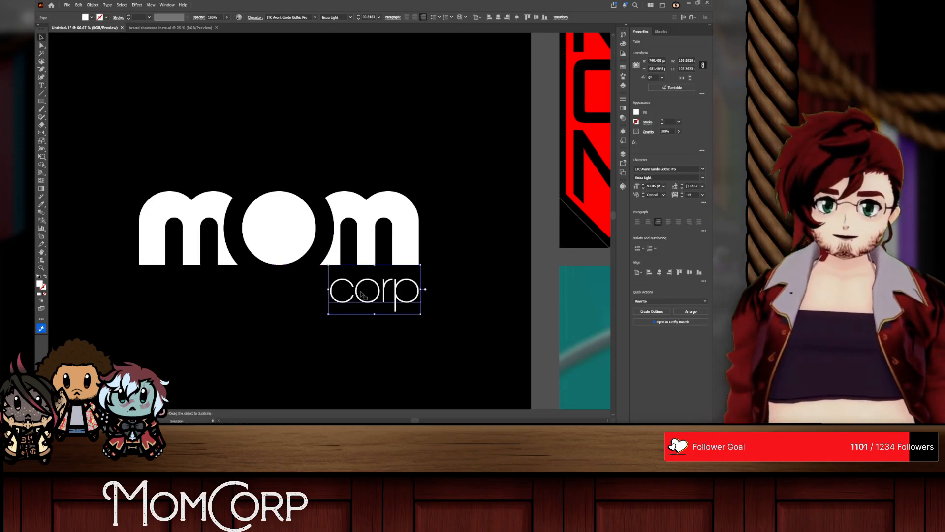
left_click_drag(406, 304, 413, 300)
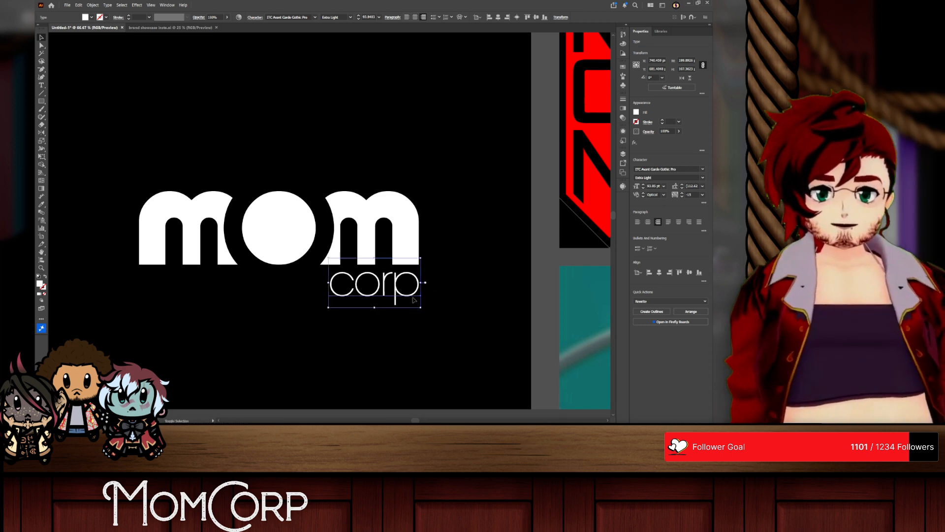
left_click(463, 304)
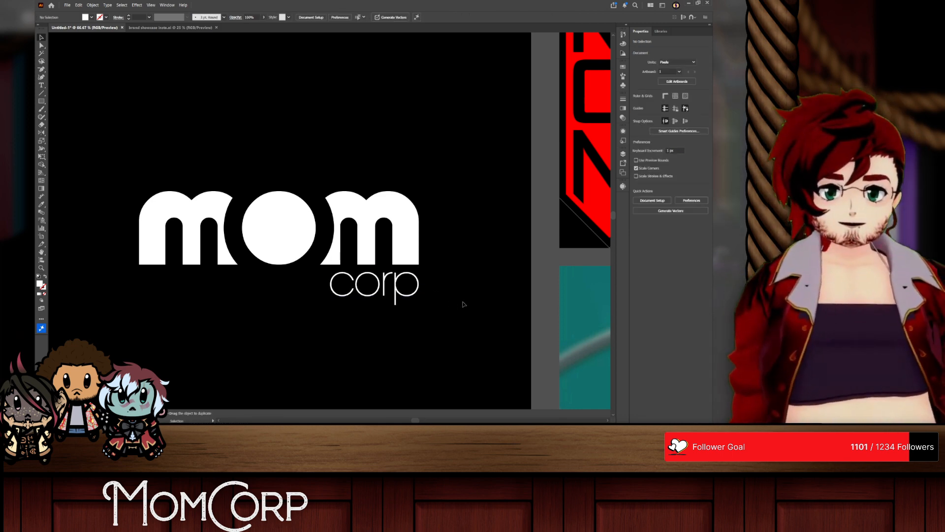
scroll(339, 284, "up", 1)
scroll(295, 301, "up", 1)
scroll(291, 302, "left", 3)
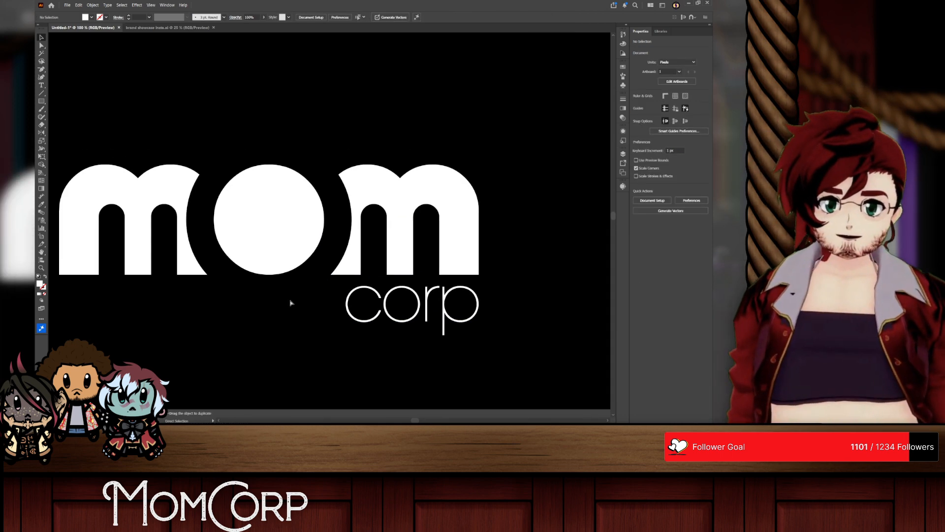
scroll(292, 298, "up", 1)
scroll(292, 297, "down", 3)
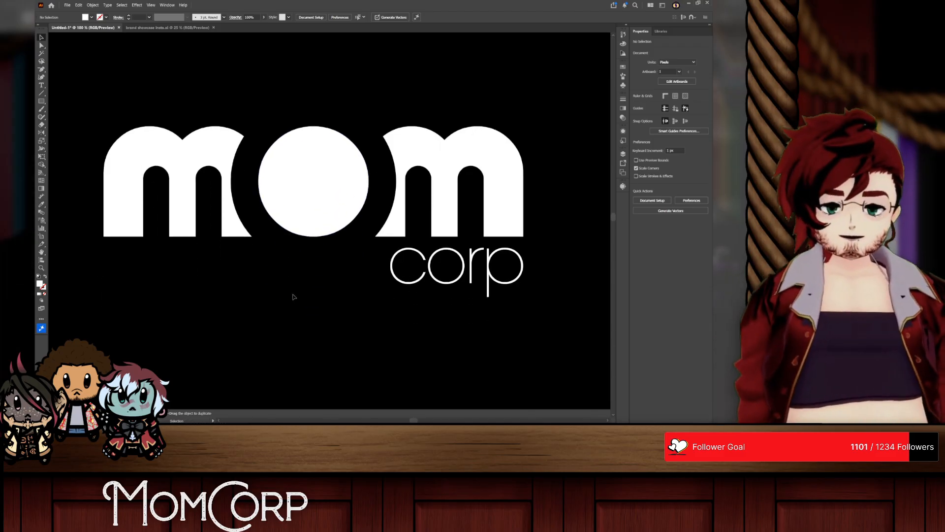
Step: Change the corp text's font to Montserrat ExtraLight
scroll(294, 297, "up", 1)
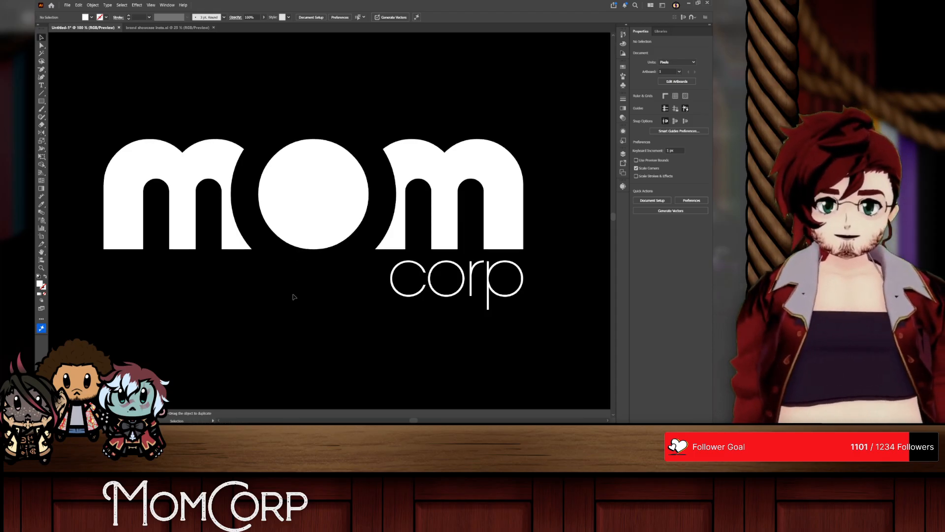
double_click(457, 302)
key("ctrl+a")
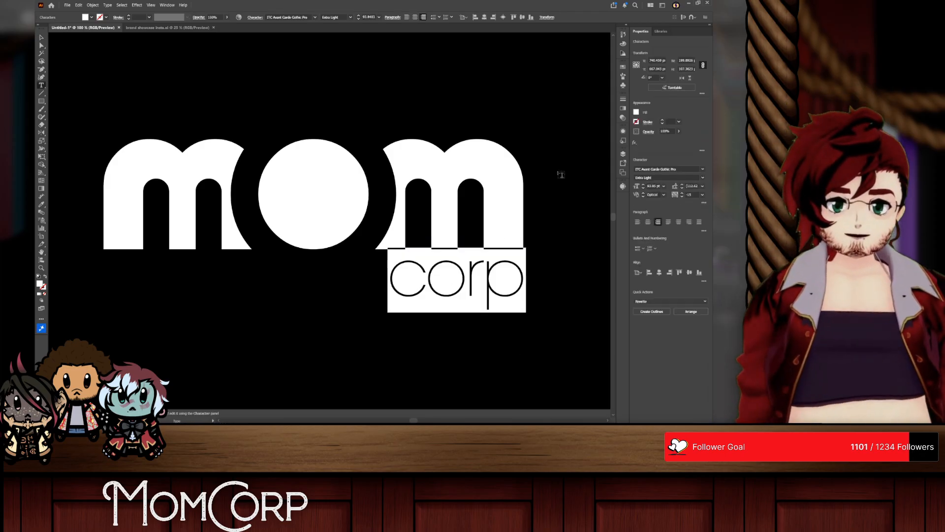
type("montserrat")
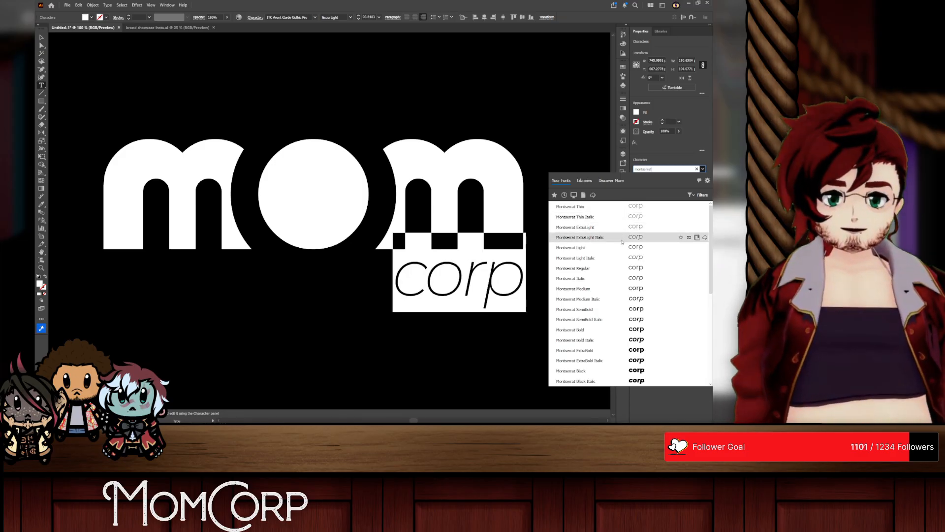
left_click(616, 228)
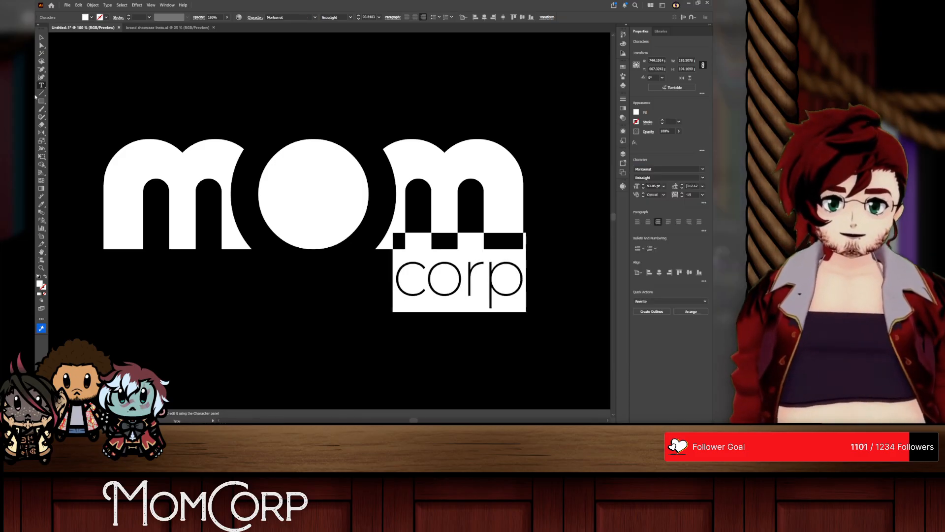
left_click(42, 37)
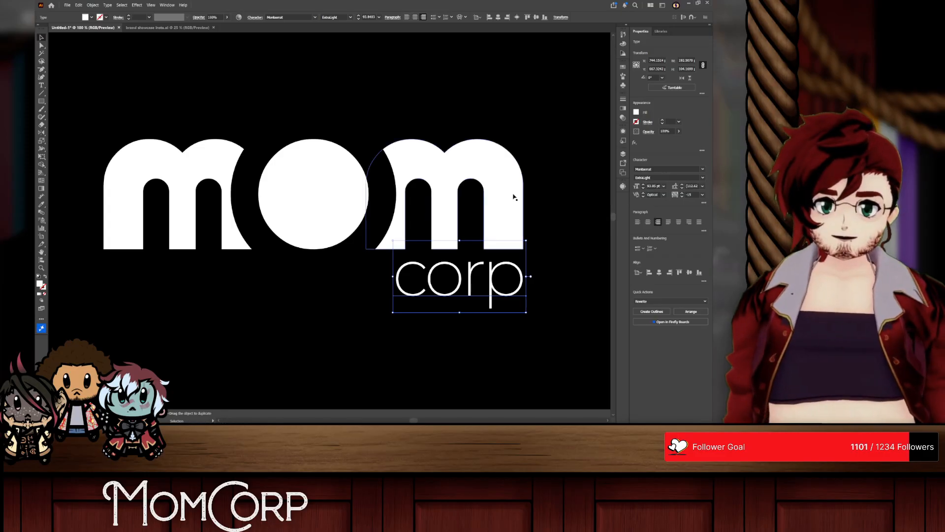
Step: Try the All Caps option on the corp text and return it to lowercase
double_click(468, 285)
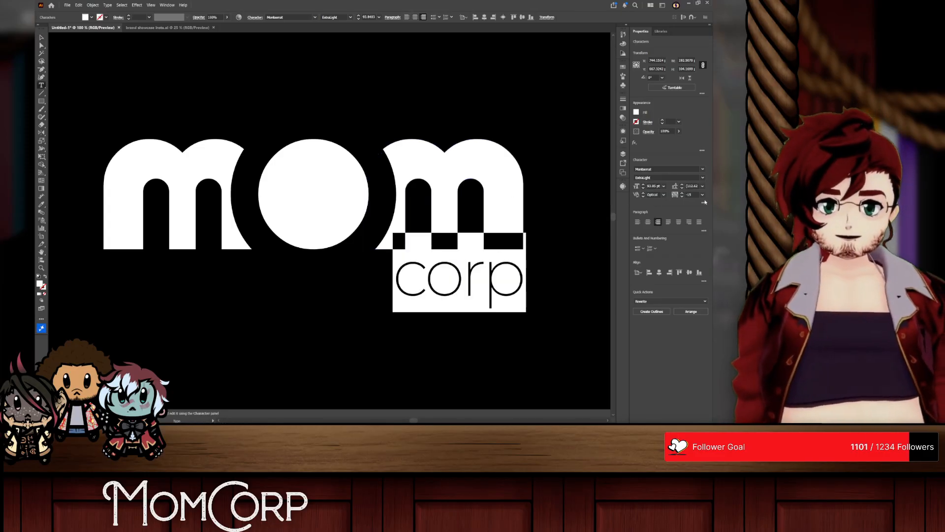
left_click(705, 202)
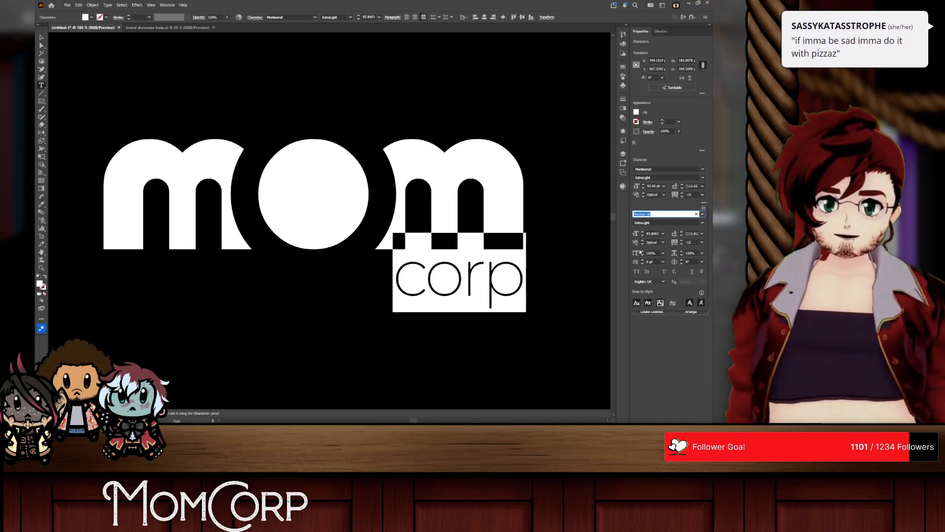
left_click(636, 271)
left_click(636, 271)
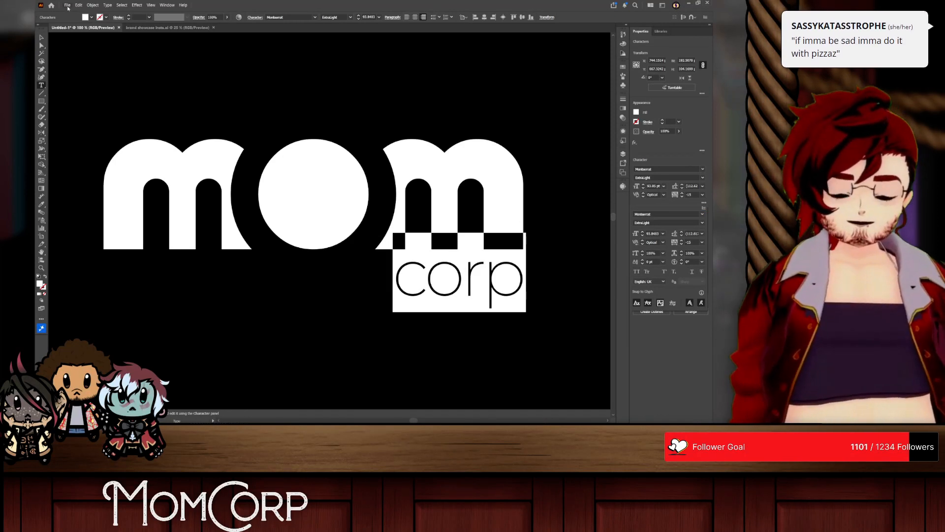
left_click(40, 41)
left_click(369, 83)
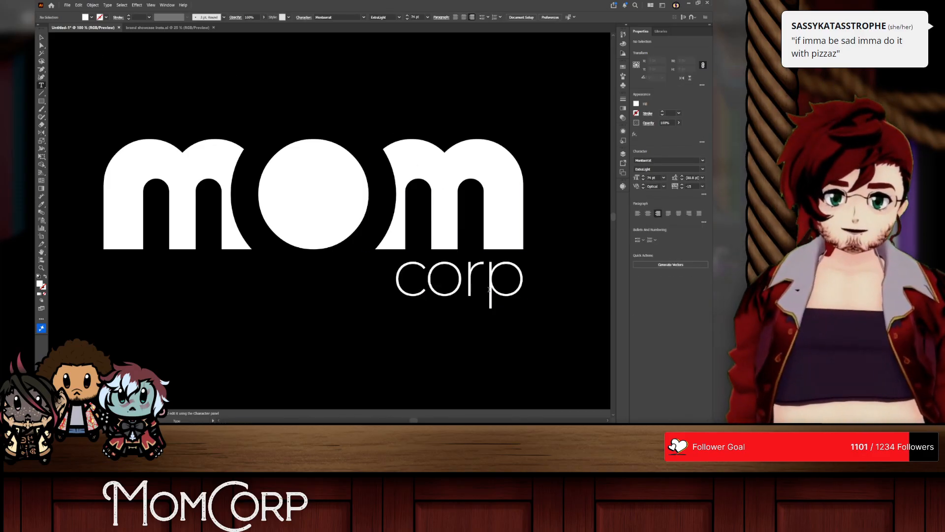
Step: Convert the corp text to outlines and position them flush with the wordmark's right edge
key("v")
mouse_move(445, 281)
left_mouse_down()
mouse_move(444, 252)
mouse_move(446, 277)
left_mouse_up()
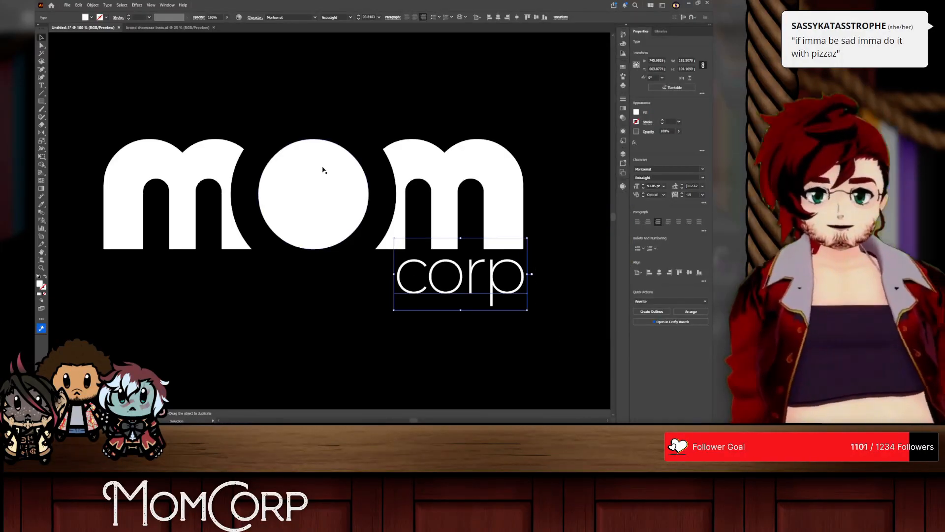
left_click(648, 311)
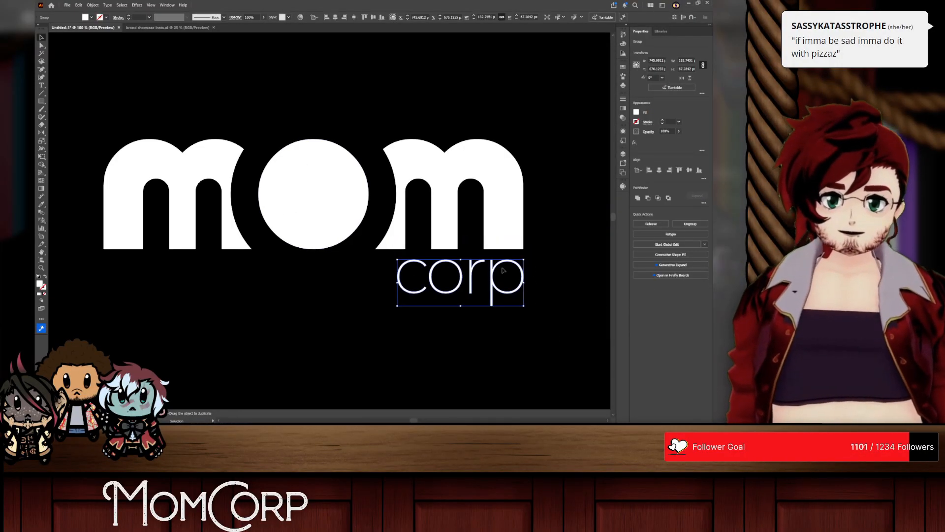
left_click_drag(493, 284, 516, 295)
left_click(556, 280)
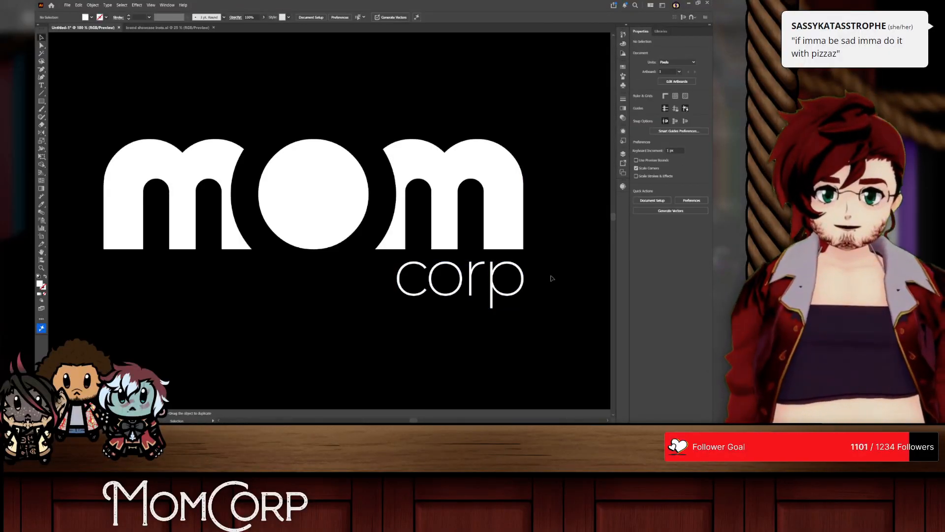
Step: Duplicate the complete mom corp logo directly above the original and expand the copy's mom artwork
left_click_drag(429, 316, 516, 343)
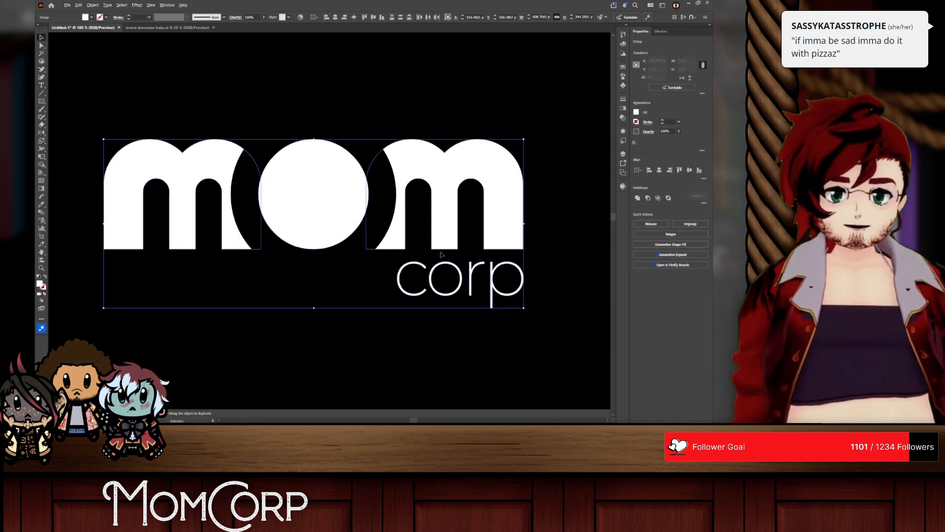
scroll(441, 252, "down", 2)
left_click_drag(381, 234, 376, 113)
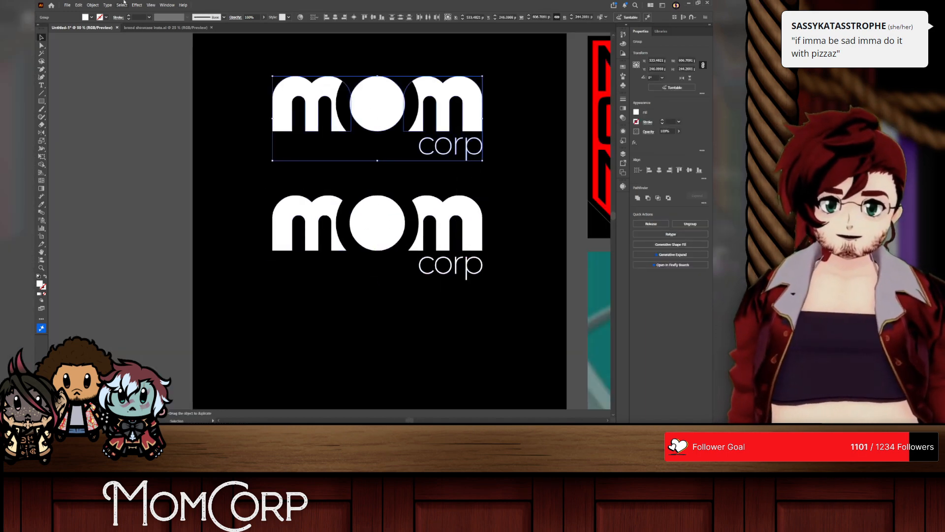
left_click(93, 5)
left_click(113, 101)
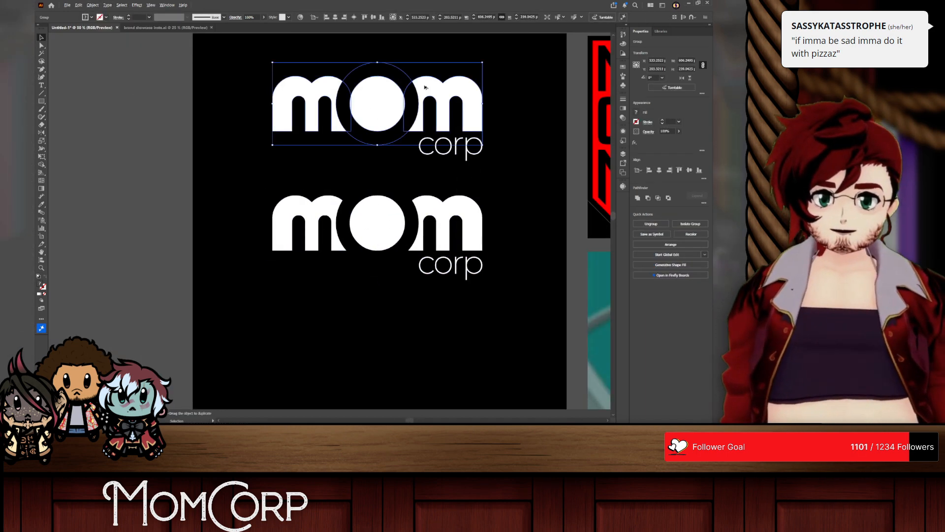
Step: Remove the ring around the upper copy's o with Shape Builder, cutting curved gaps into both m letters
key("ctrl+1")
left_click(41, 164)
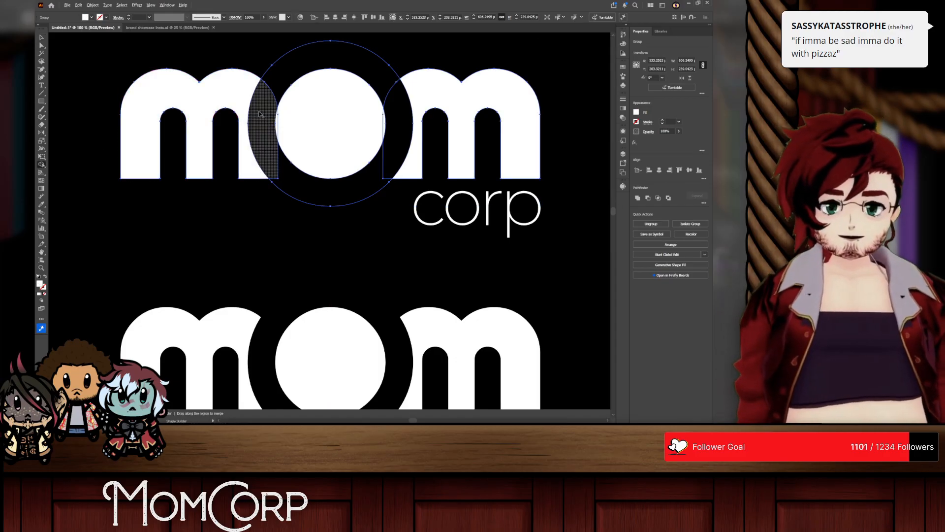
mouse_move(258, 116)
left_mouse_down()
mouse_move(351, 62)
mouse_move(386, 84)
mouse_move(397, 136)
mouse_move(361, 189)
left_mouse_up()
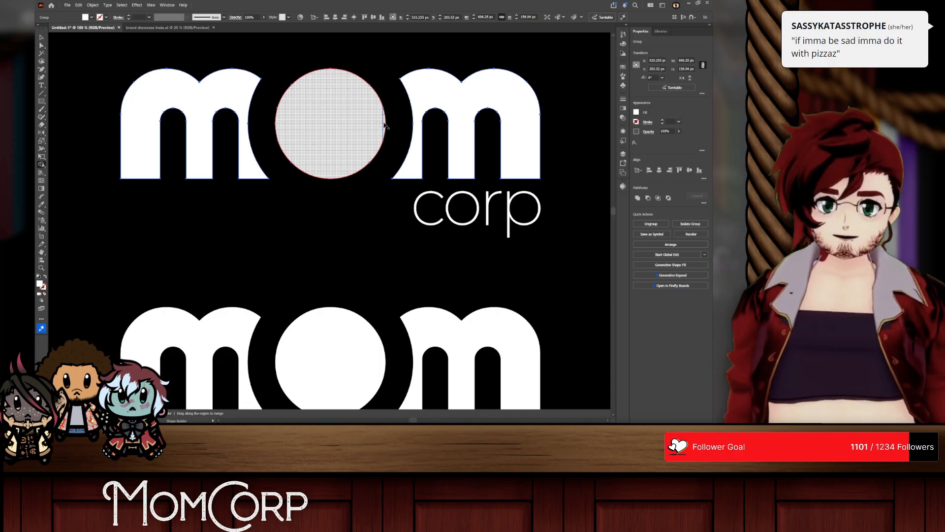
left_click(385, 125)
Step: Simplify the path of the upper copy's o in isolation mode and exit the group
left_click(41, 38)
double_click(317, 110)
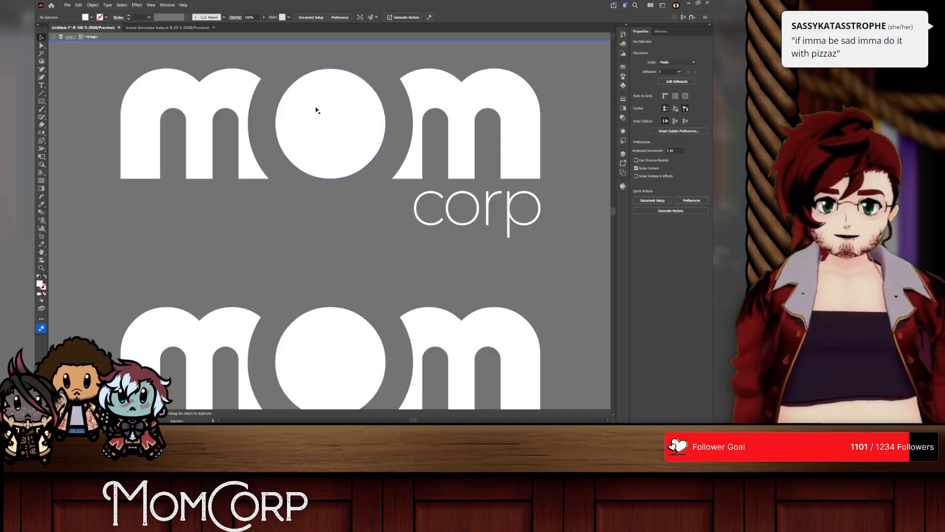
right_click(320, 108)
left_click(349, 209)
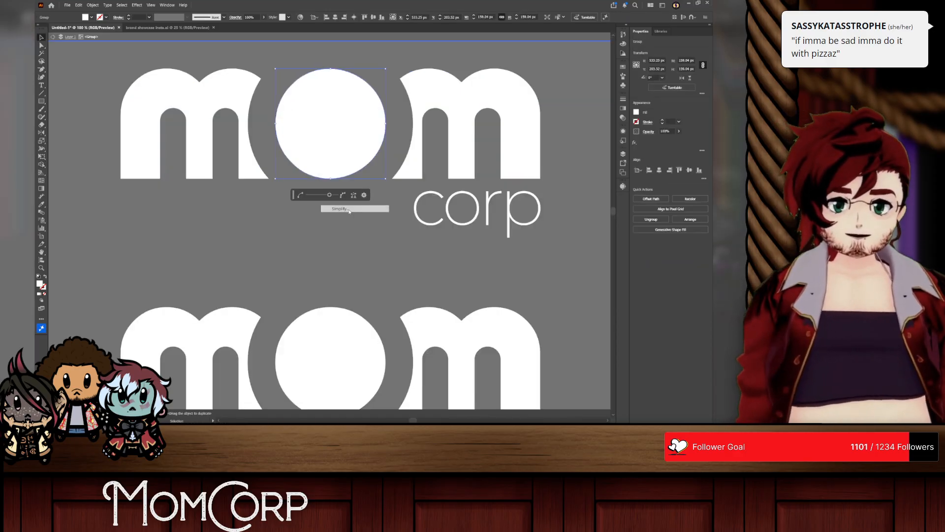
left_click(74, 58)
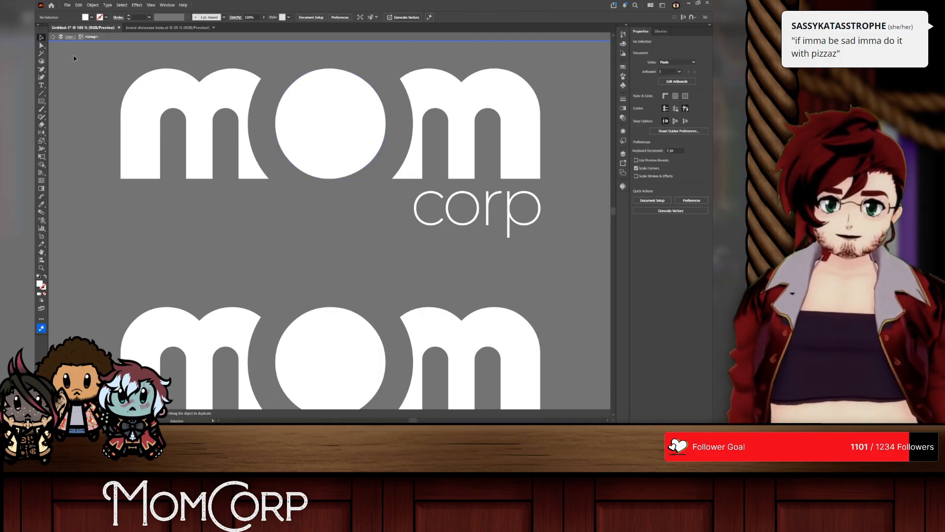
right_click(90, 89)
left_click(126, 123)
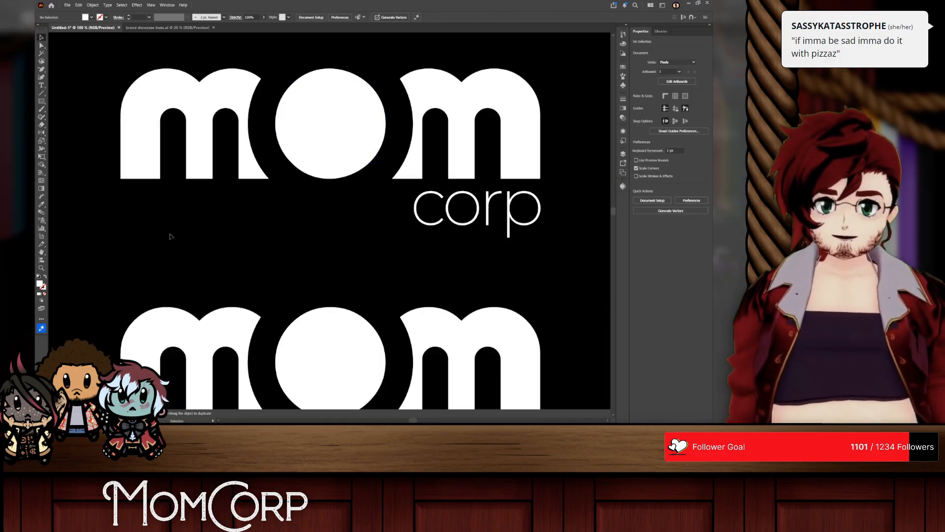
Step: Group the cut mom shapes with the corp outlines of the upper logo
left_click_drag(294, 139, 289, 159)
key("ctrl+z")
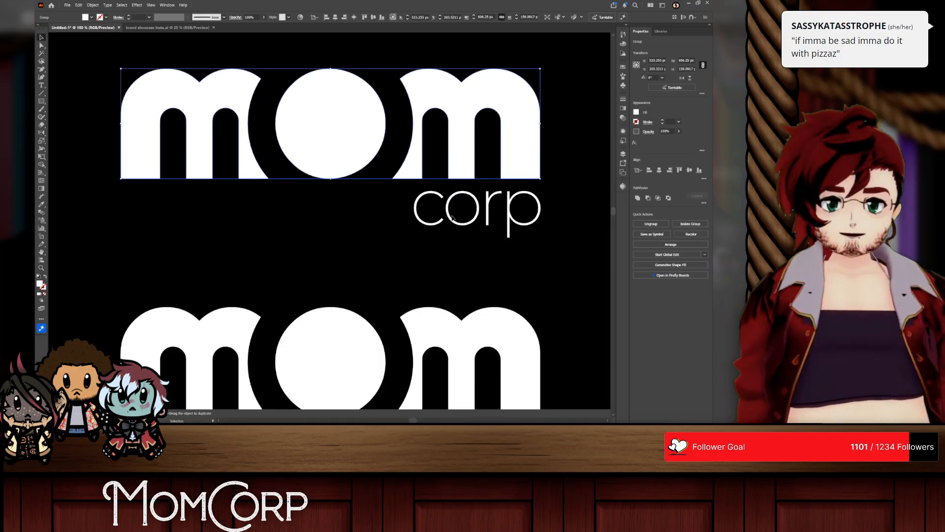
left_click(450, 215)
left_click(449, 214)
left_click(458, 159, "shift")
key("ctrl+g")
scroll(374, 308, "down", 3)
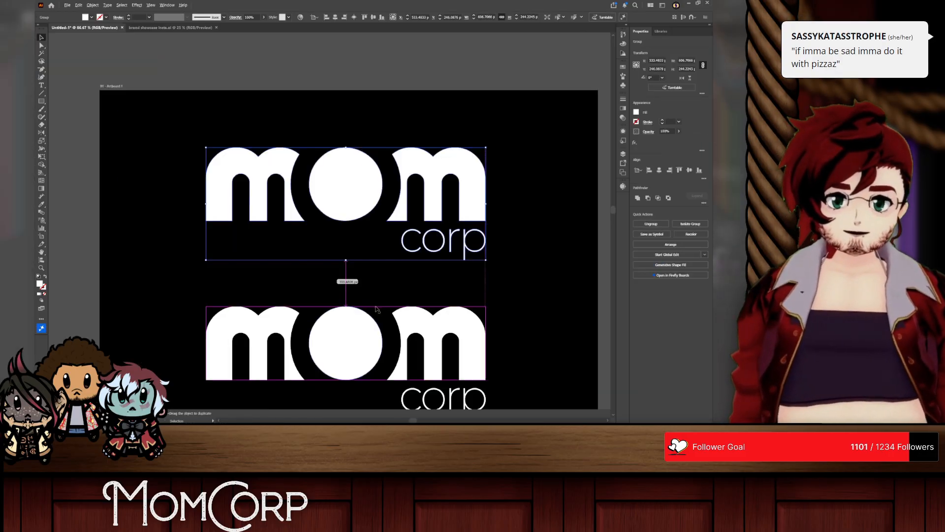
Step: Move the lower, unexpanded logo off the artboard, just below the black leaf-shaped m mark
left_click_drag(355, 327, 375, 333)
key("ctrl+z")
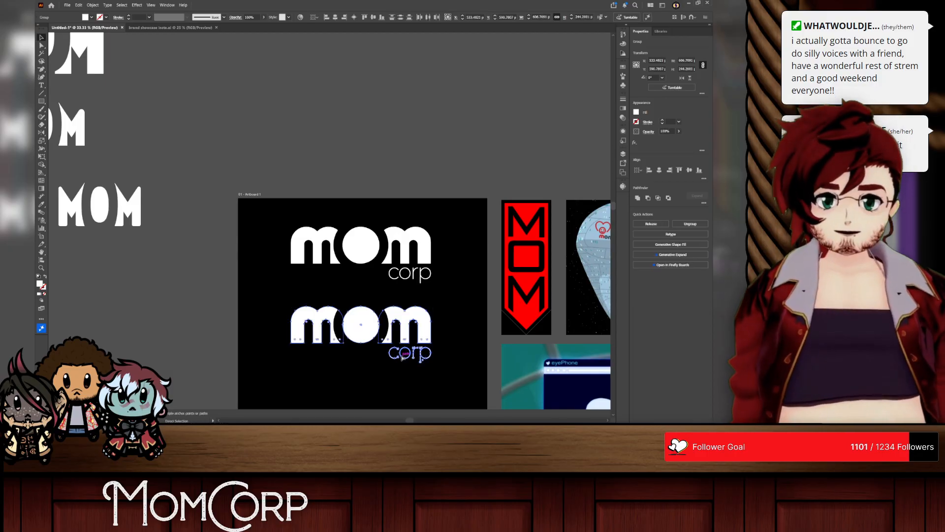
left_click_drag(403, 358, 298, 110)
scroll(234, 111, "down", 2)
scroll(234, 111, "left", 3)
scroll(233, 111, "up", 4)
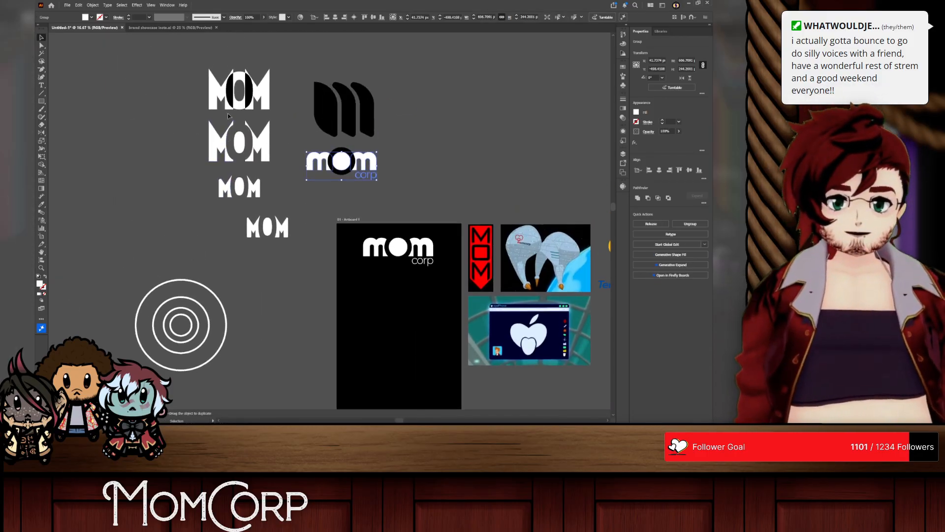
Step: Delete the concentric white circles beside the artboard
left_click_drag(269, 291, 268, 279)
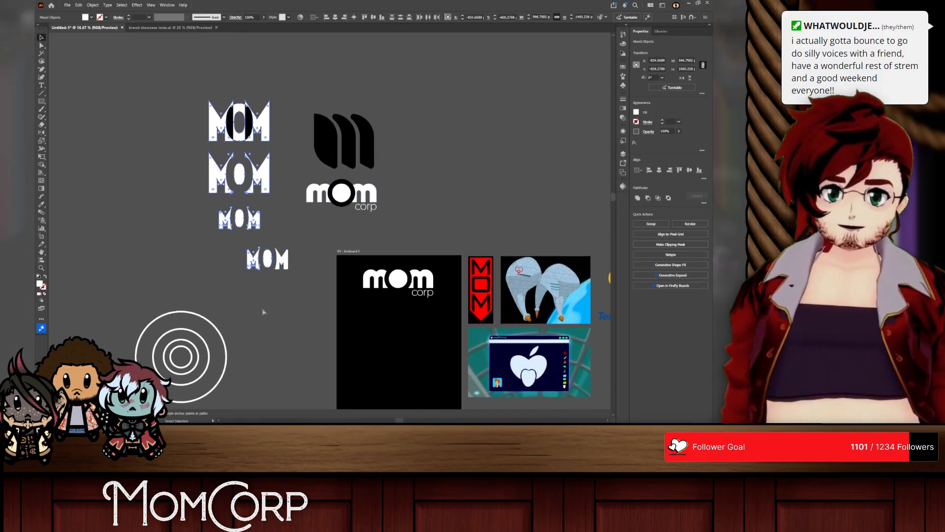
left_click(323, 143)
scroll(223, 414, "down", 1)
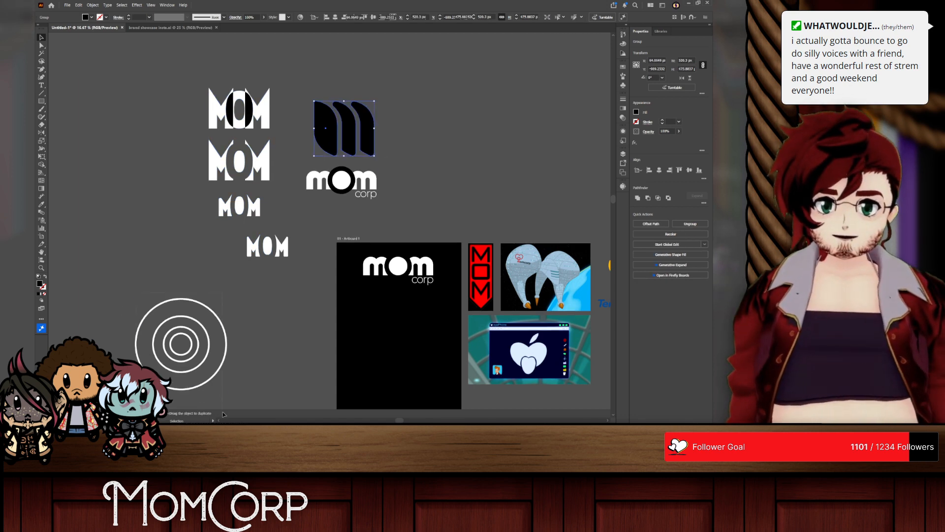
left_click_drag(223, 413, 223, 412)
key("Delete")
scroll(383, 236, "right", 3)
scroll(375, 259, "down", 2)
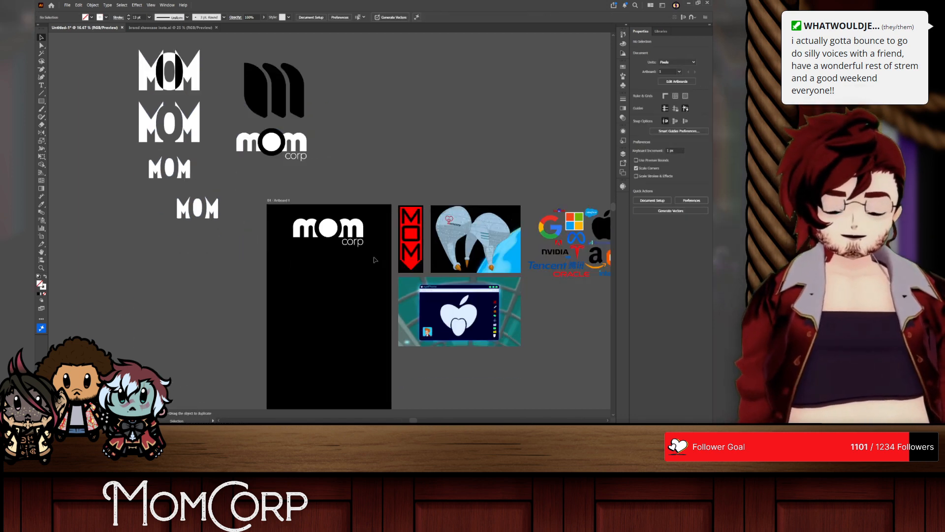
Step: Scale the artboard's mom corp logo up proportionally from its center to about 859 px wide
left_click(327, 229)
scroll(349, 231, "up", 3)
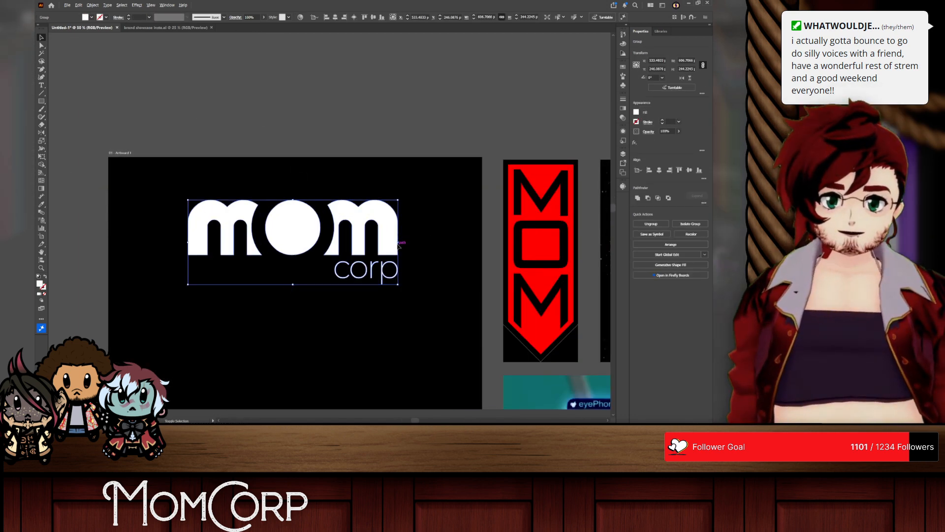
left_click_drag(399, 245, 466, 245)
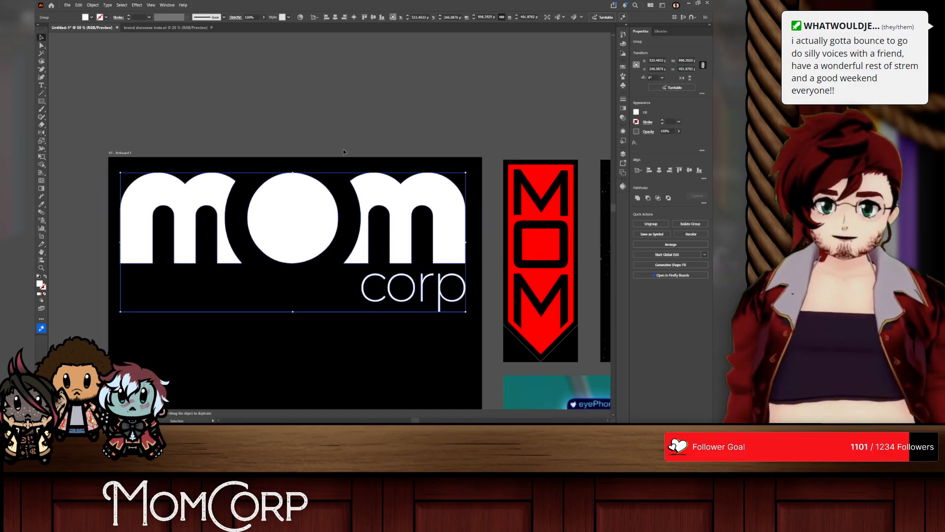
scroll(344, 152, "down", 3)
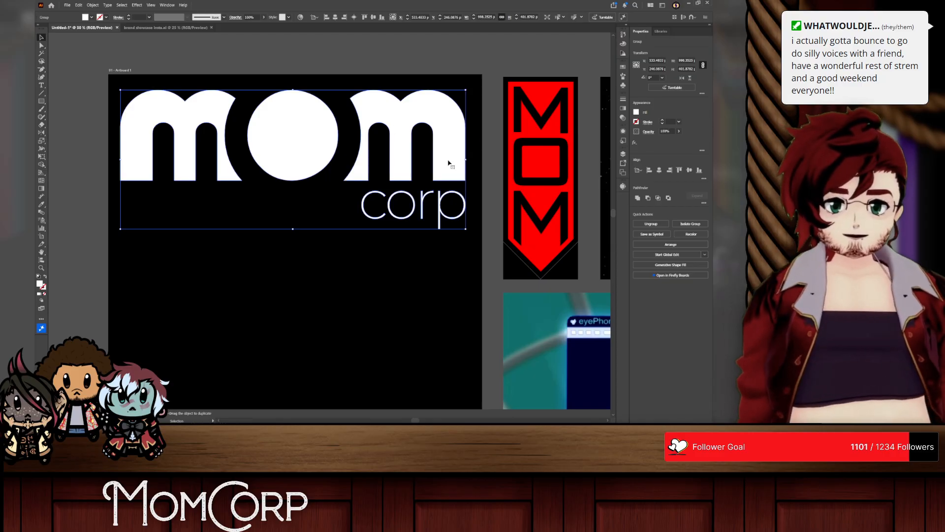
left_click_drag(466, 160, 443, 160)
left_click(372, 69)
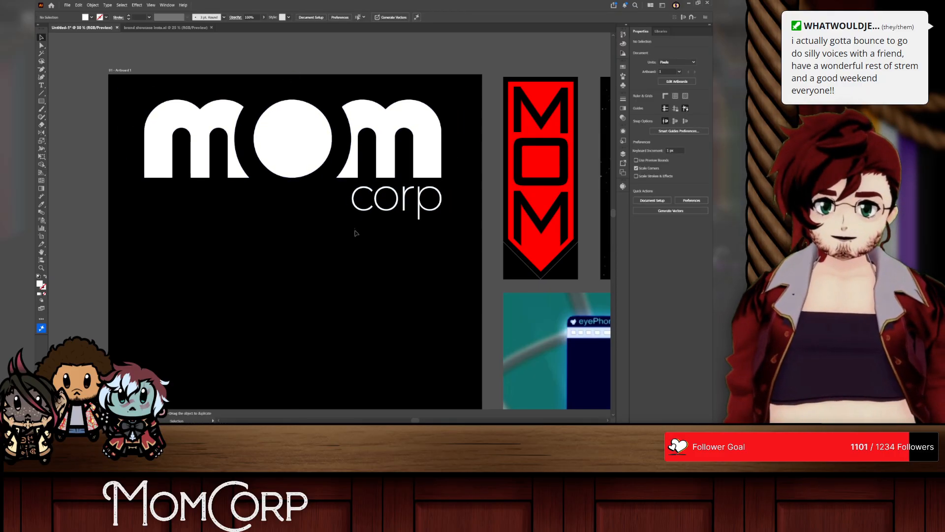
Step: Delete the black background rectangle from Layer 1 and select the white mom corp logo
key("F7")
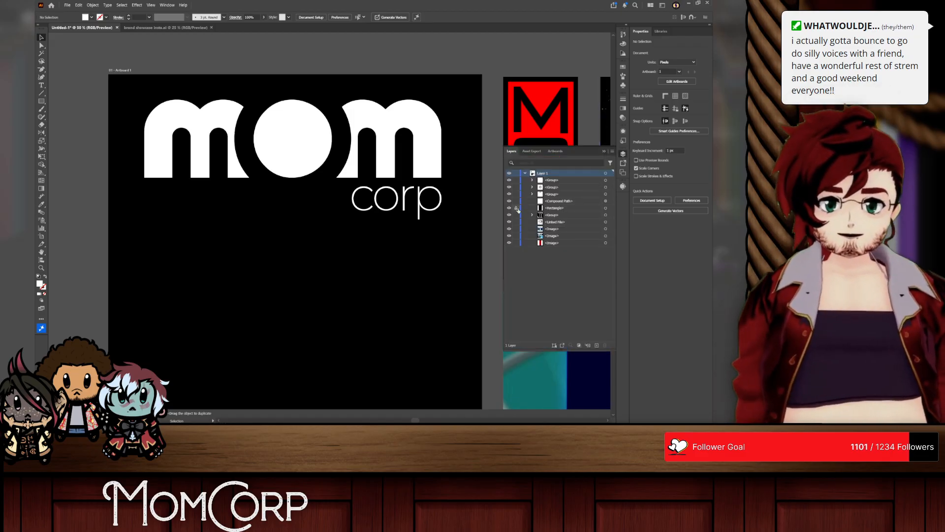
left_click(565, 208)
key("Delete")
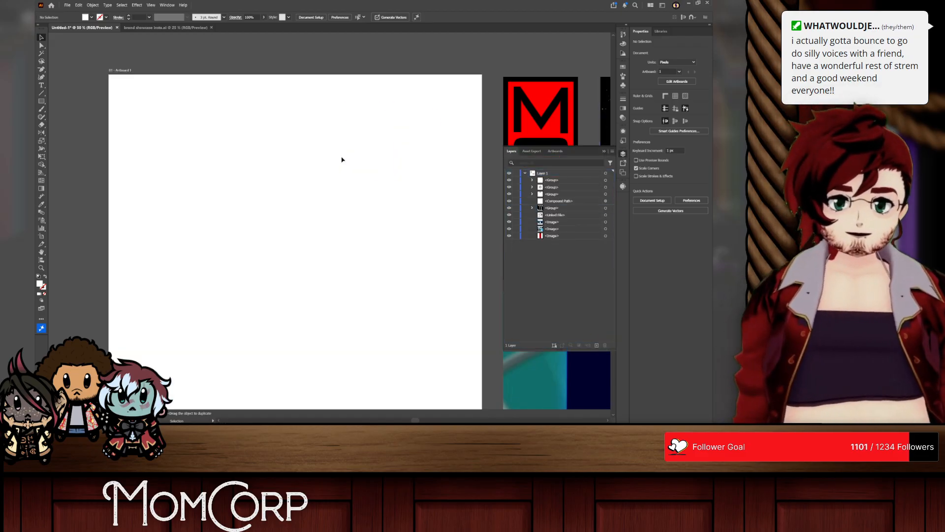
left_click_drag(163, 234, 163, 234)
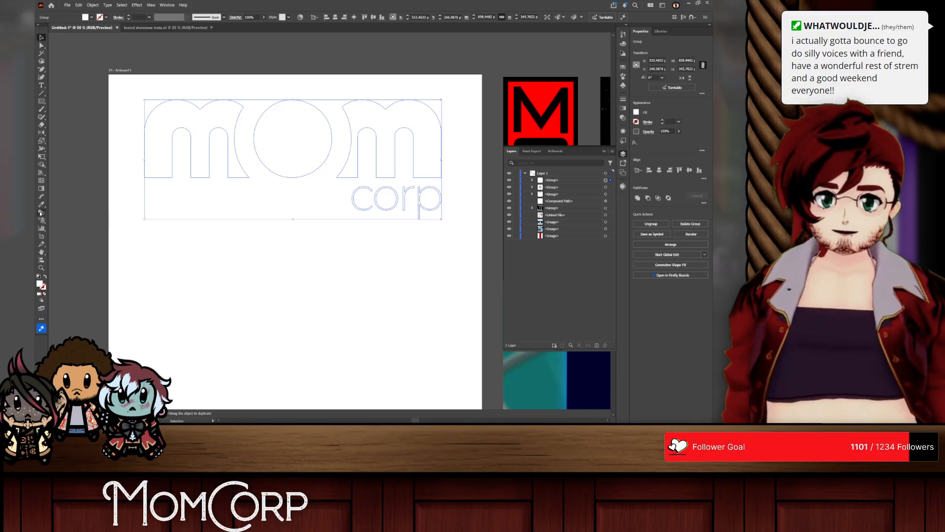
Step: Fill the whole mom corp logo with the dark navy sampled from the eyePhone screen image, then deselect it
scroll(275, 205, "right", 5)
scroll(269, 265, "down", 2)
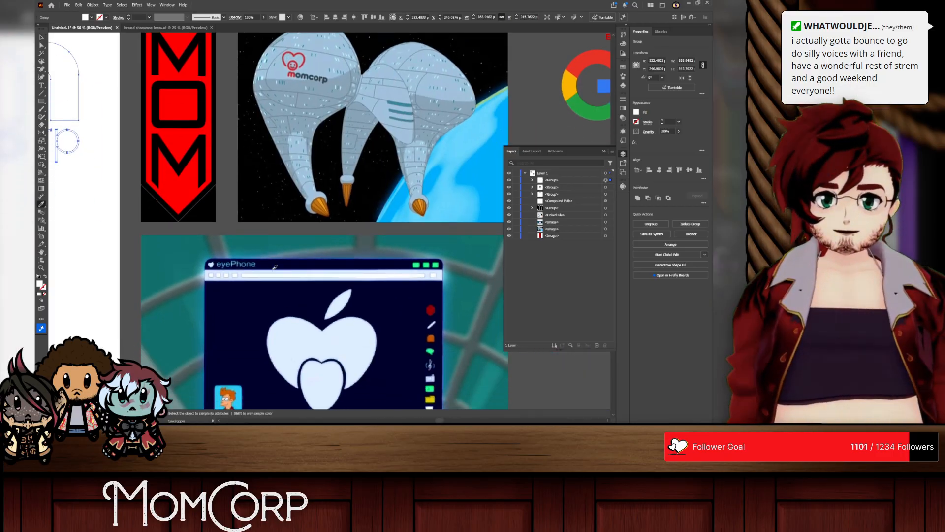
left_click(243, 296)
scroll(201, 237, "left", 4)
scroll(202, 236, "up", 4)
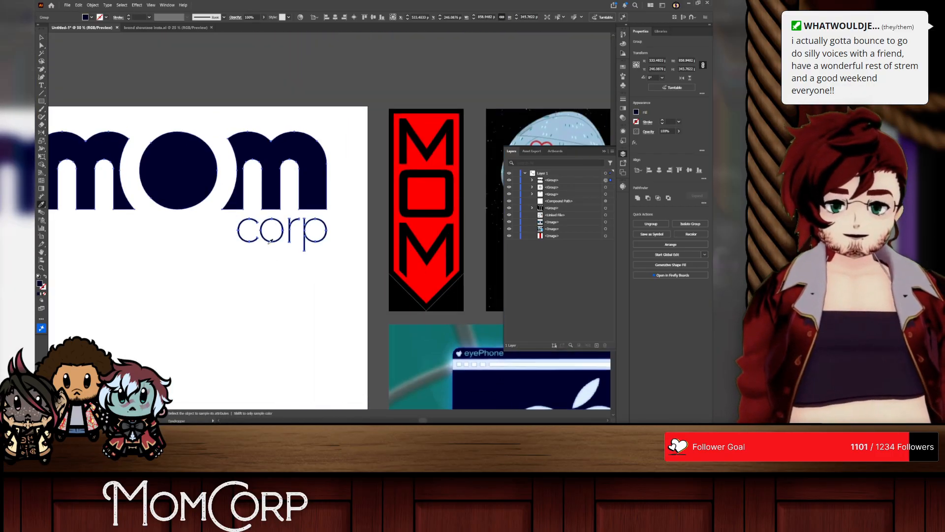
left_click(41, 37)
left_click(197, 96)
scroll(221, 156, "left", 3)
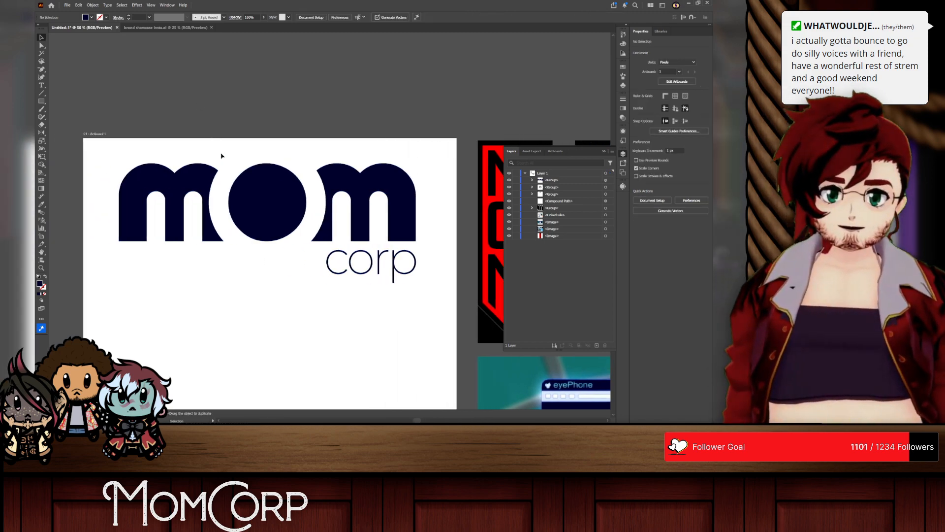
Step: Switch to the browser and examine the MomCorp logos on the Infosphere and Fandom wiki pages, enlarging the Fandom one
key("alt+Tab")
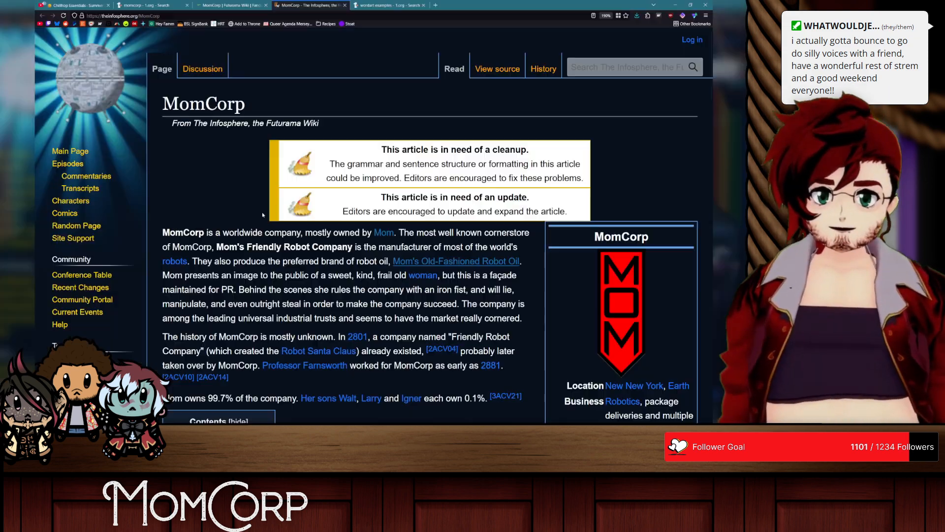
scroll(577, 213, "down", 5)
scroll(577, 213, "up", 3)
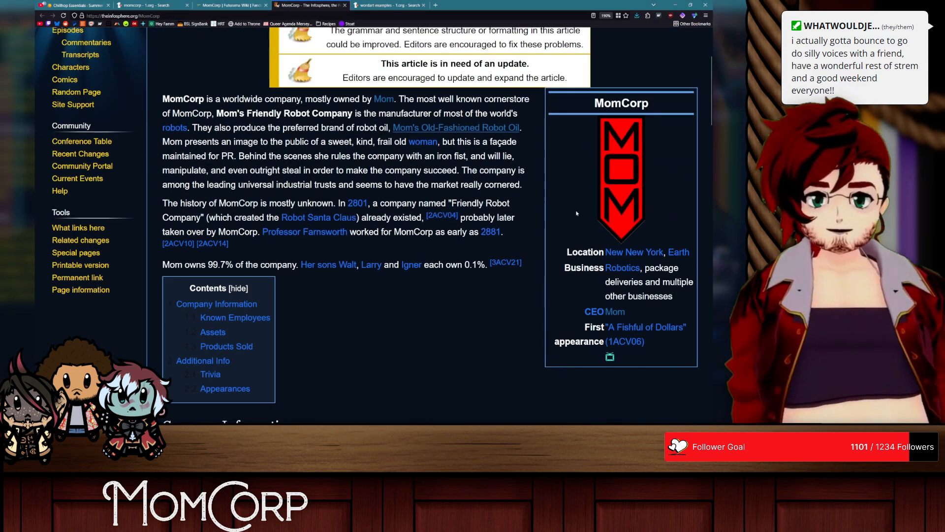
left_click(232, 5)
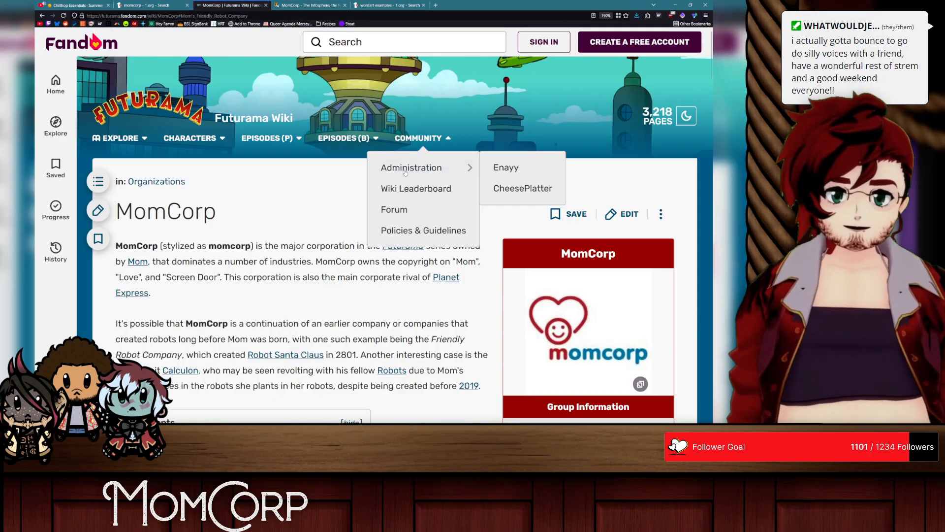
scroll(411, 205, "down", 5)
scroll(411, 205, "up", 3)
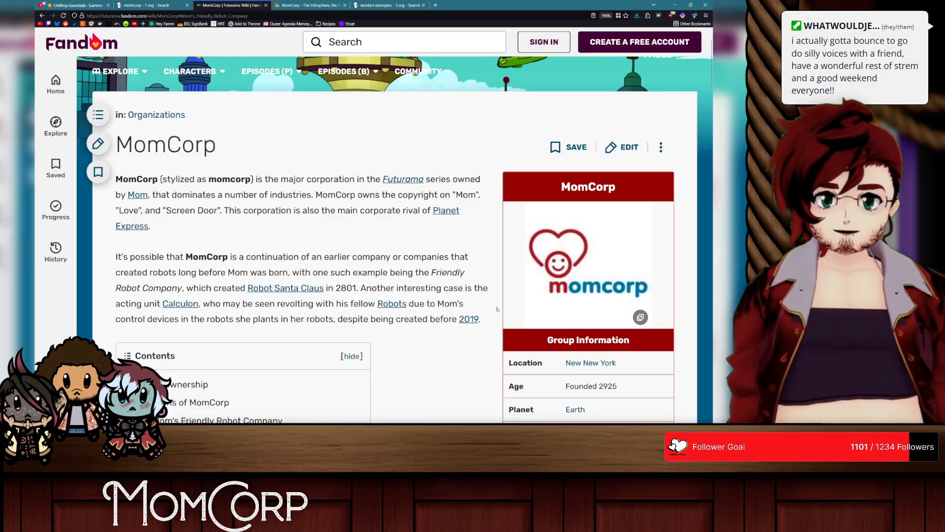
left_click(626, 276)
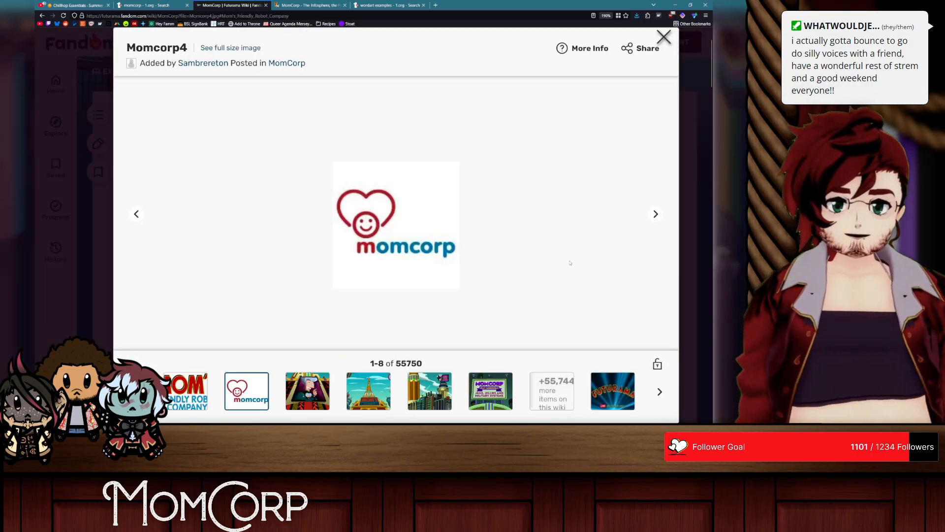
left_click(691, 206)
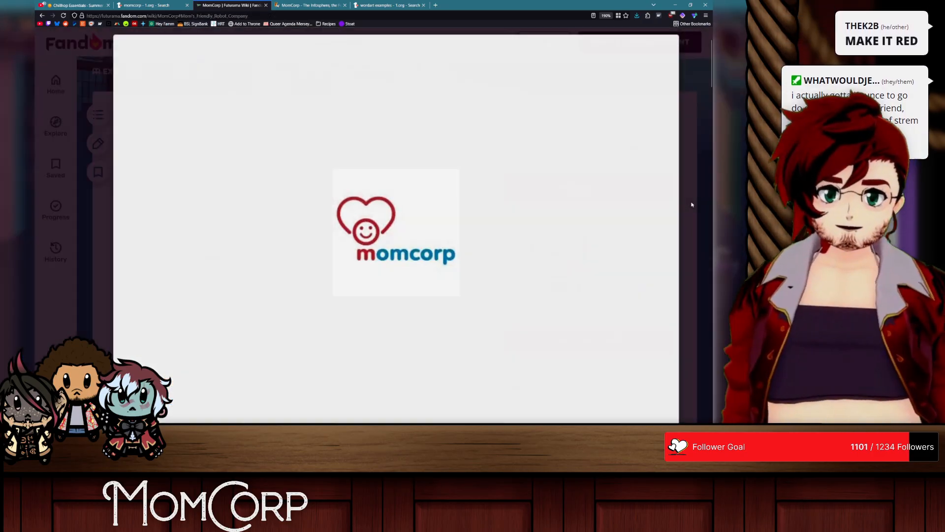
Step: Look through the Fandom MomCorp article and inspect the Mom's Friendly Robot Company logo for its colors
scroll(398, 281, "down", 10)
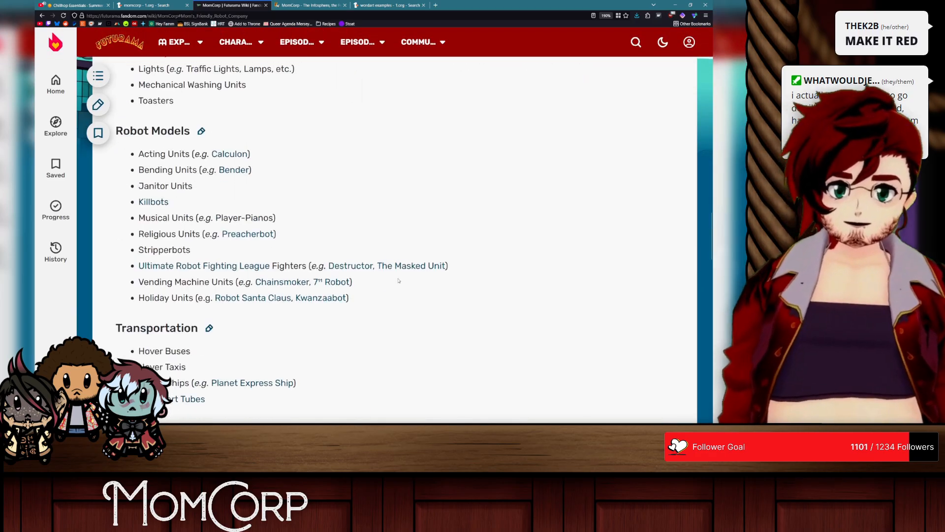
scroll(398, 281, "down", 10)
scroll(399, 280, "up", 15)
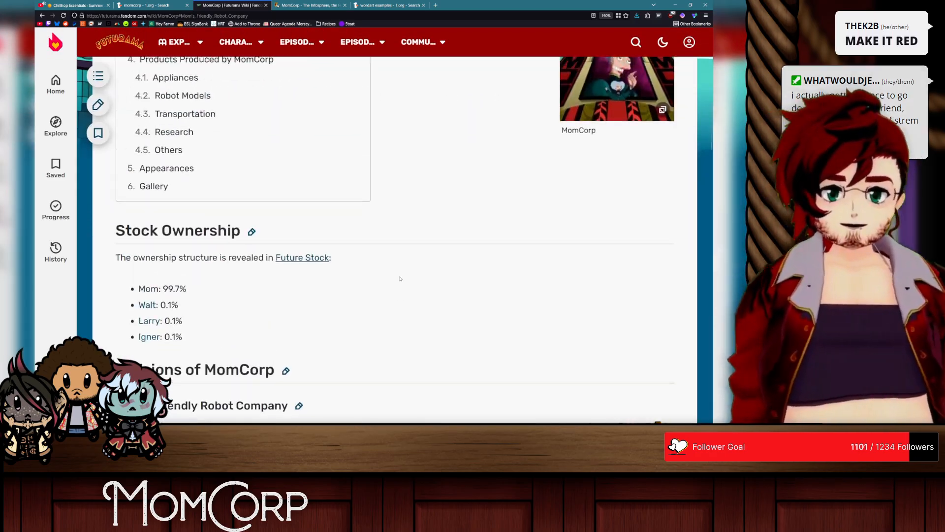
scroll(400, 279, "up", 5)
scroll(492, 290, "down", 14)
scroll(607, 306, "up", 7)
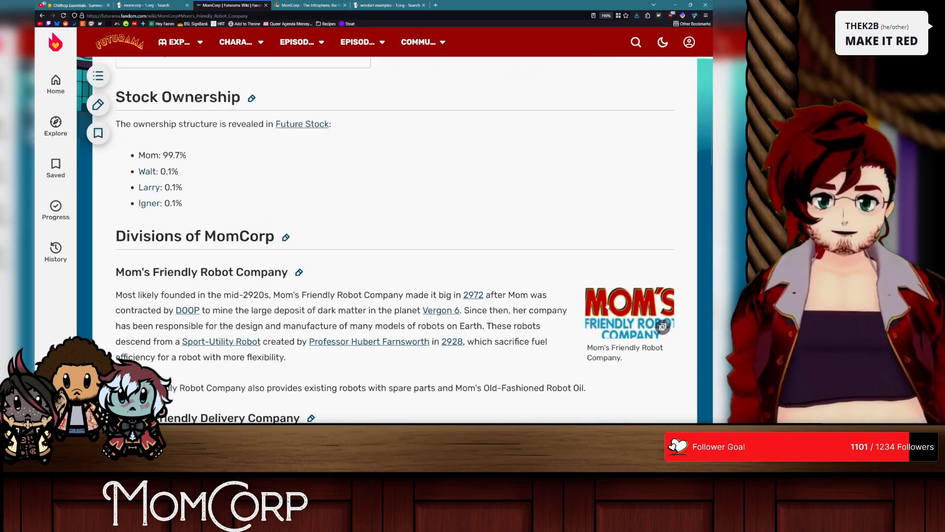
left_click(607, 306)
left_click(684, 153)
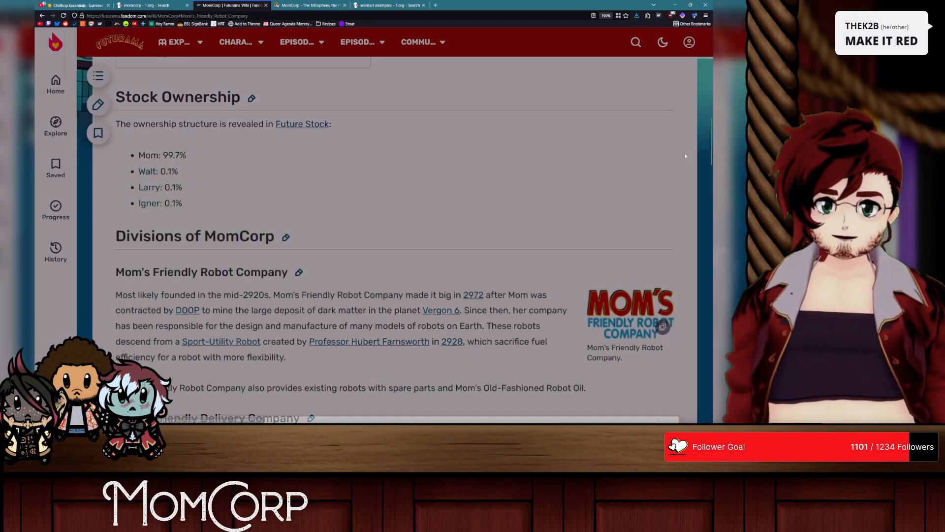
Step: Switch back to Illustrator, isolate the mom lettering inside the logo group, and select its solid o circle
key("alt+Tab")
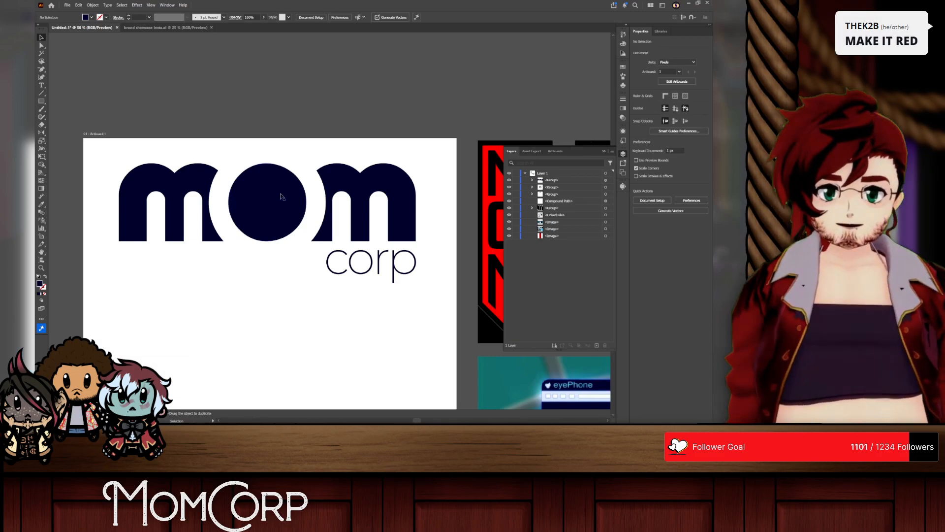
left_click(282, 197)
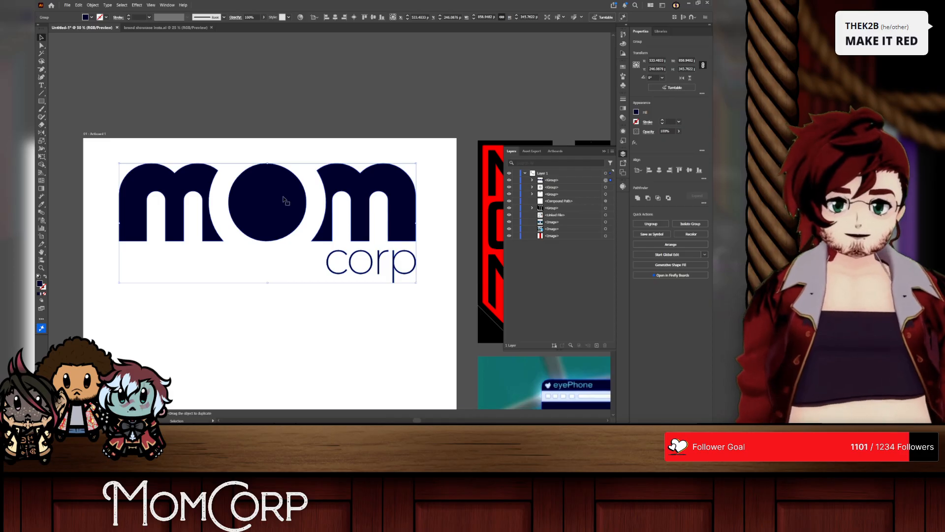
double_click(284, 199)
left_click(261, 193)
double_click(239, 195)
left_click(270, 203)
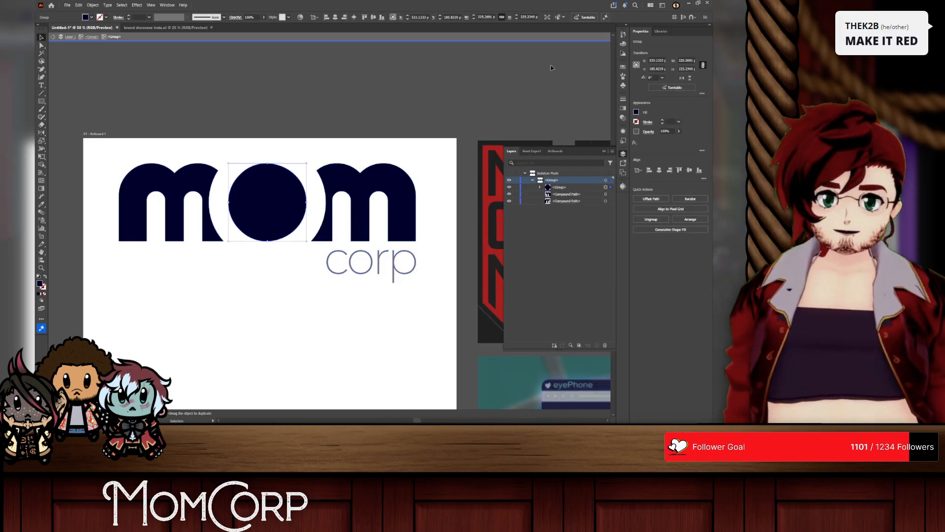
Step: Open the Color Guide and look through its harmony rules for the o circle's navy fill
left_click(622, 44)
left_click(623, 35)
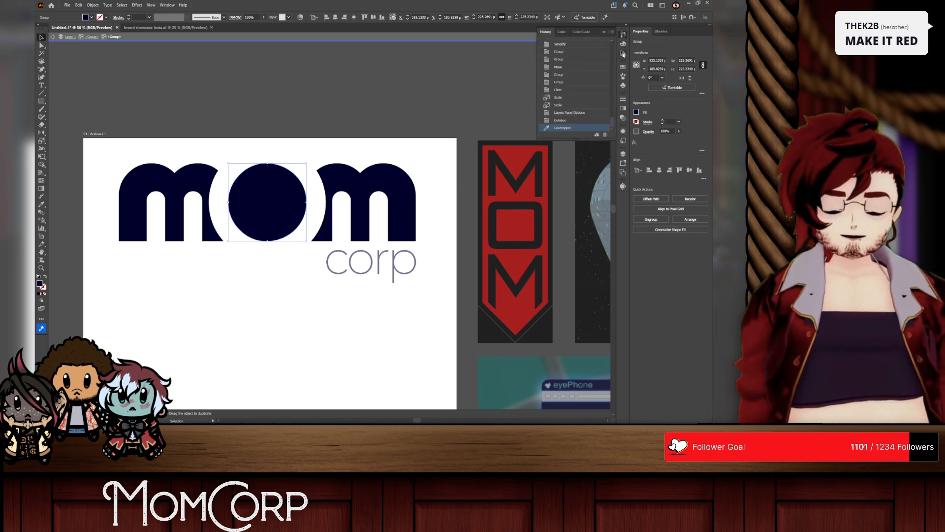
left_click(623, 53)
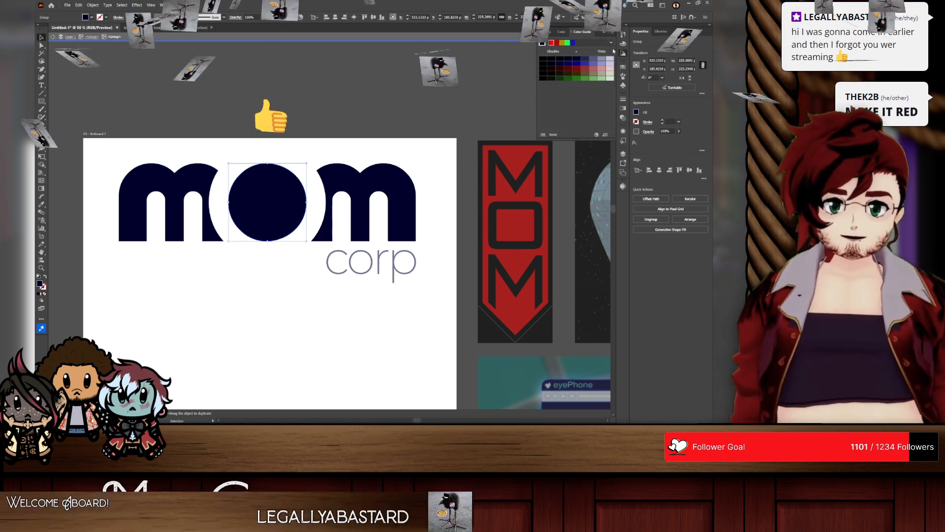
left_click(611, 43)
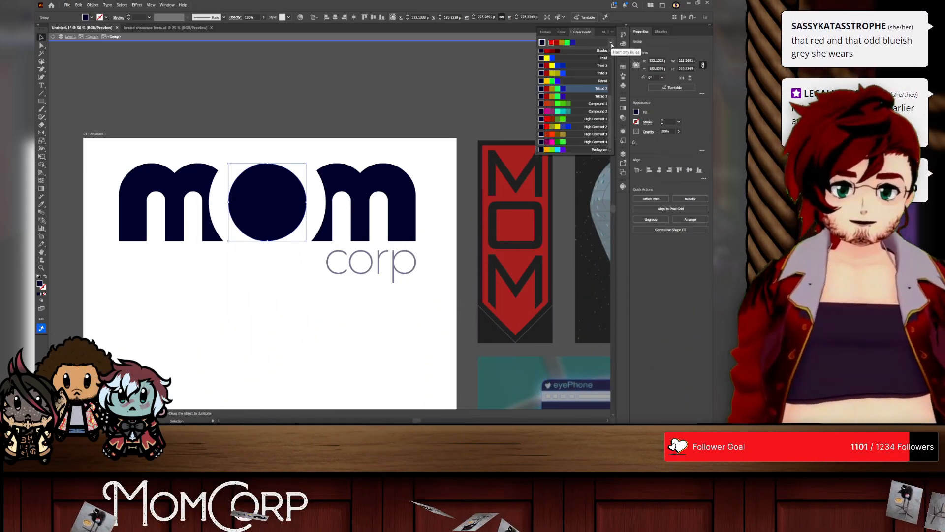
left_click(314, 50)
right_click(330, 106)
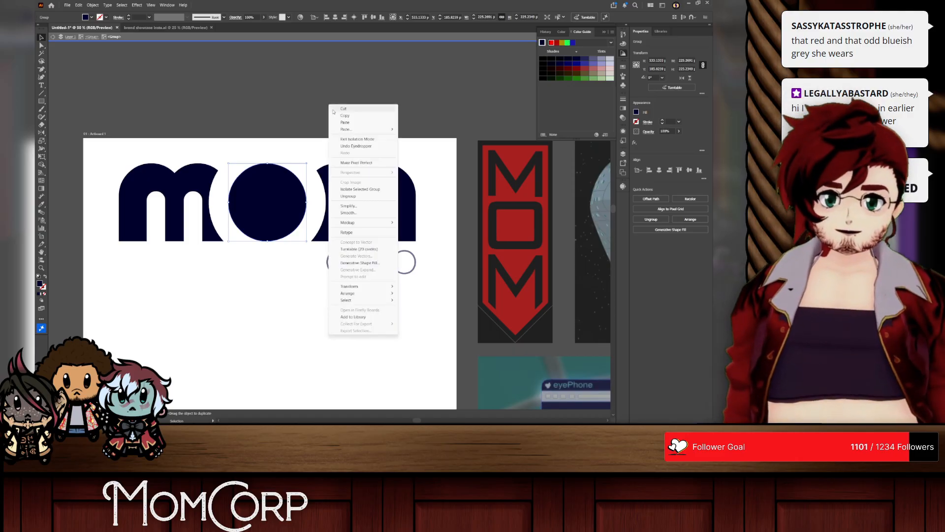
Step: Switch to the browser, open Mom's character page from the MomCorp article, and copy her full-body infobox image
key("alt+Tab")
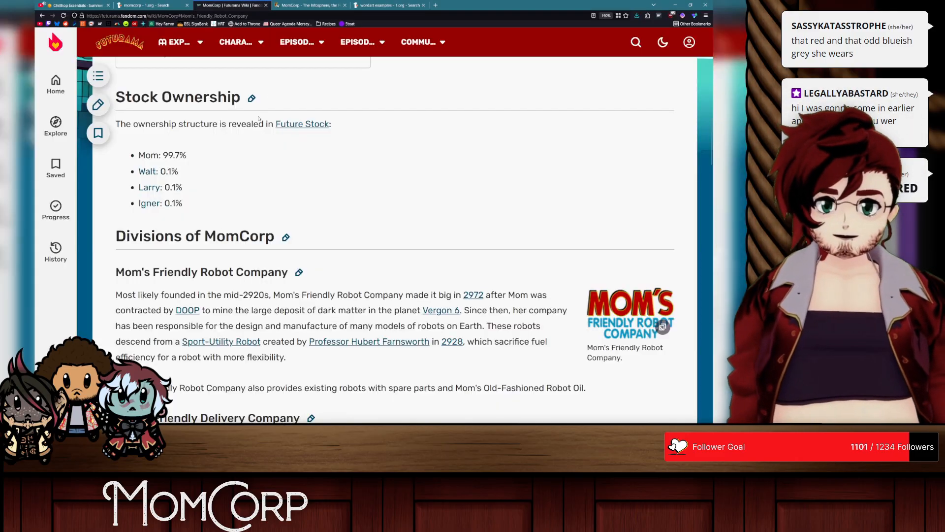
scroll(259, 118, "up", 15)
scroll(164, 92, "down", 5)
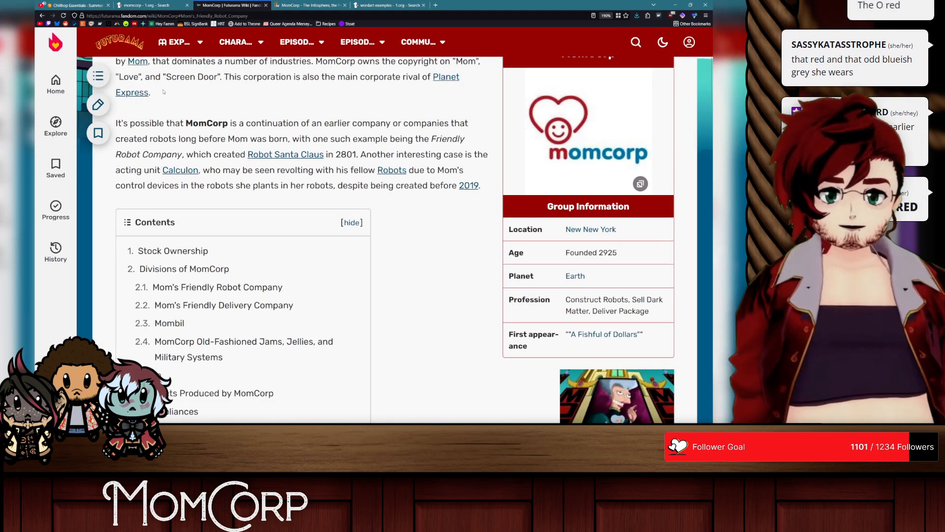
left_click(143, 62)
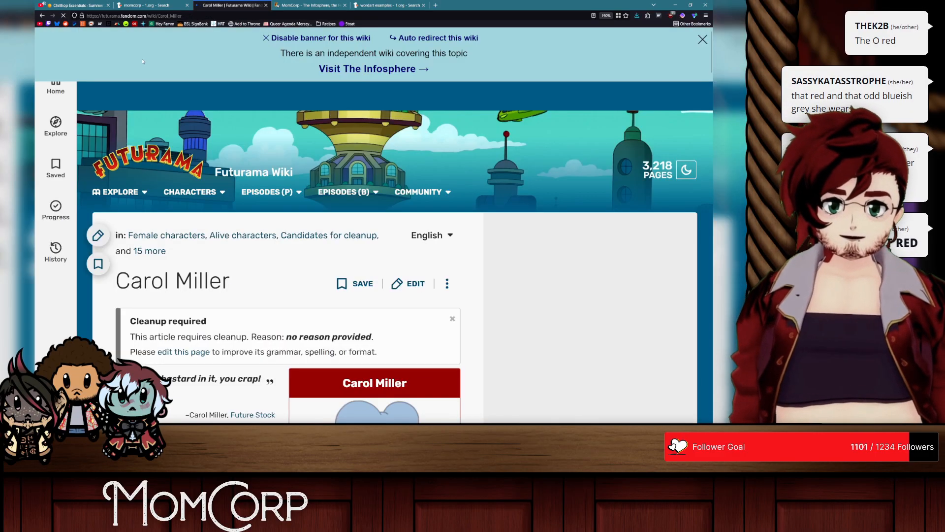
scroll(283, 229, "down", 11)
scroll(318, 228, "up", 7)
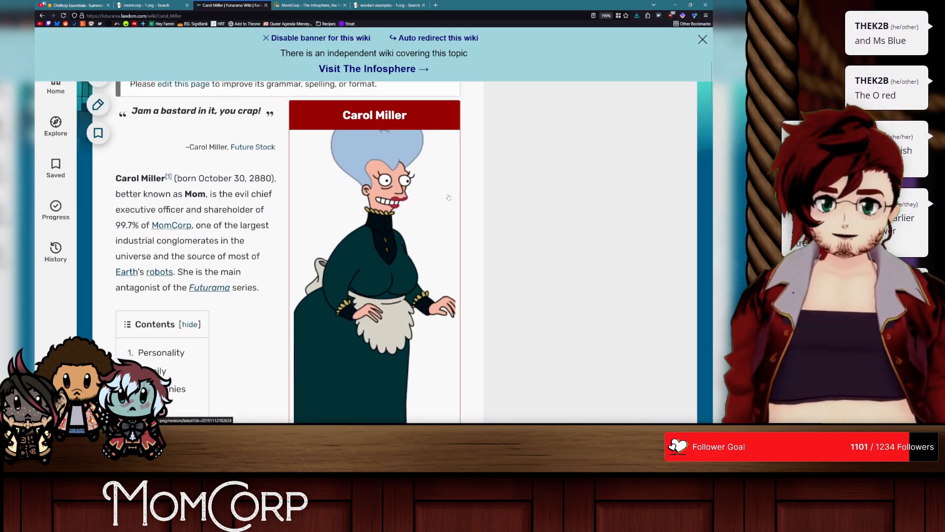
left_click(423, 197)
right_click(363, 190)
left_click(405, 215)
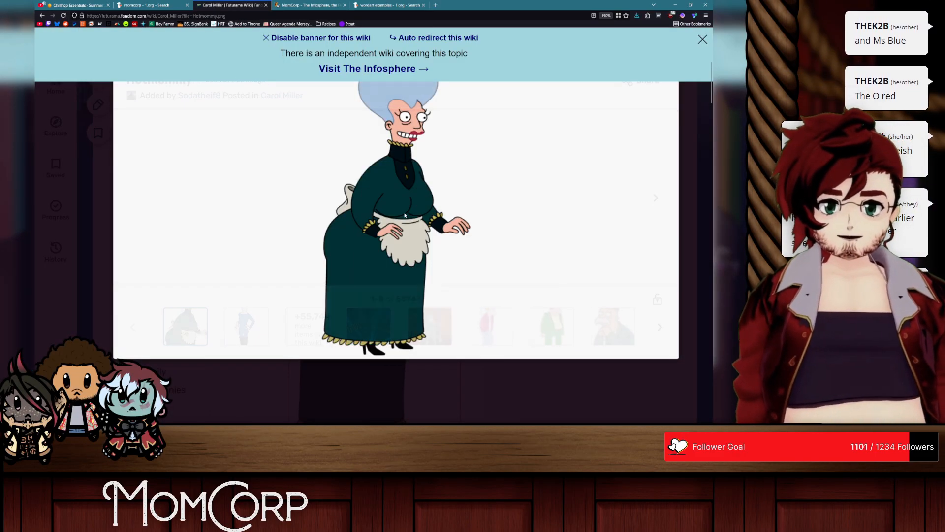
Step: Switch back to Illustrator, paste the copied Mom image, and place it overlapping the artboard's upper-left corner
key("alt+Tab")
key("ctrl+v")
left_click_drag(328, 227, 94, 140)
Step: Fill the two m letters with the dark teal sampled from the dress in the Mom image
double_click(369, 186)
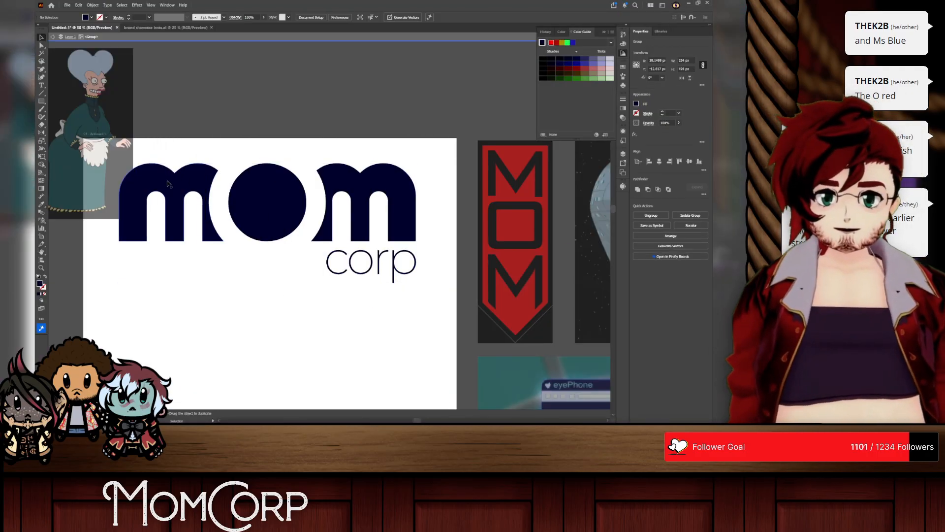
left_click(369, 186)
left_click(42, 212)
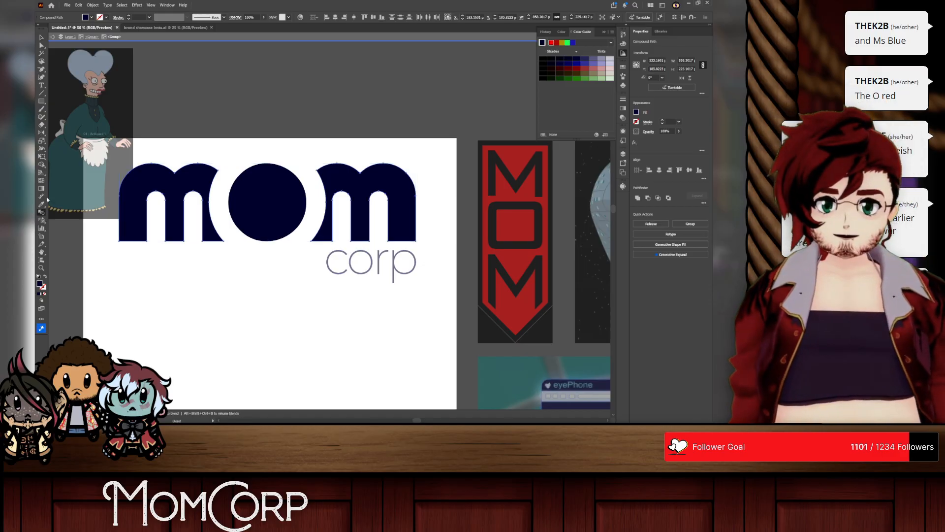
left_click(41, 205)
left_click(74, 123)
left_click(41, 38)
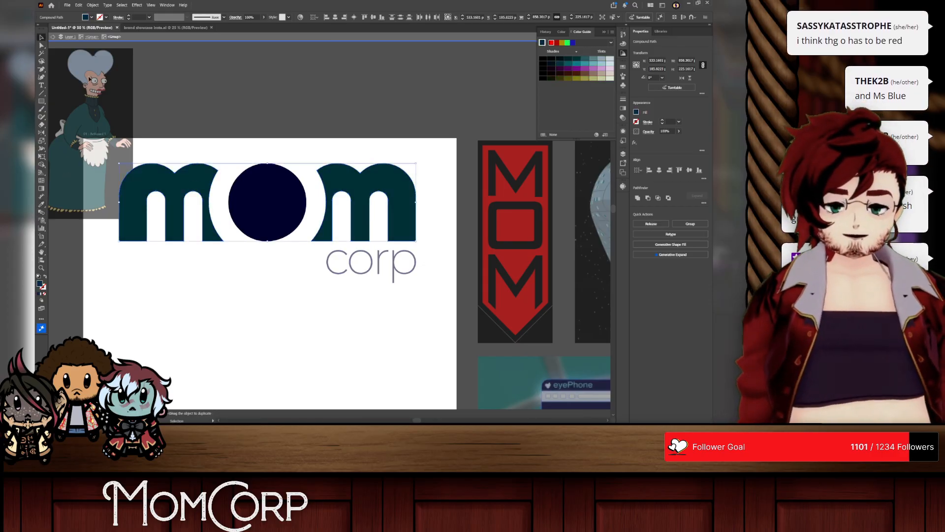
Step: Fill the o circle with the pinkish red sampled from the lips in the Mom image
left_click(262, 196)
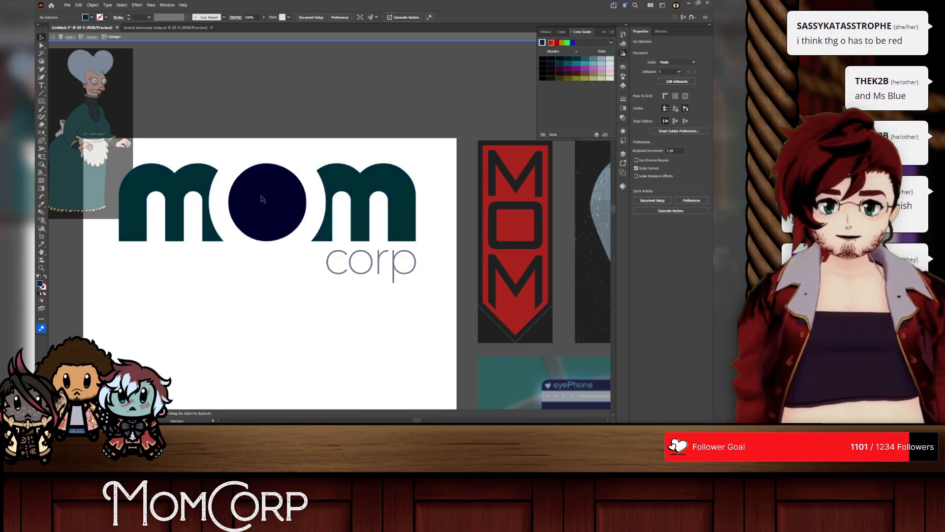
left_click(41, 204)
scroll(74, 84, "up", 5)
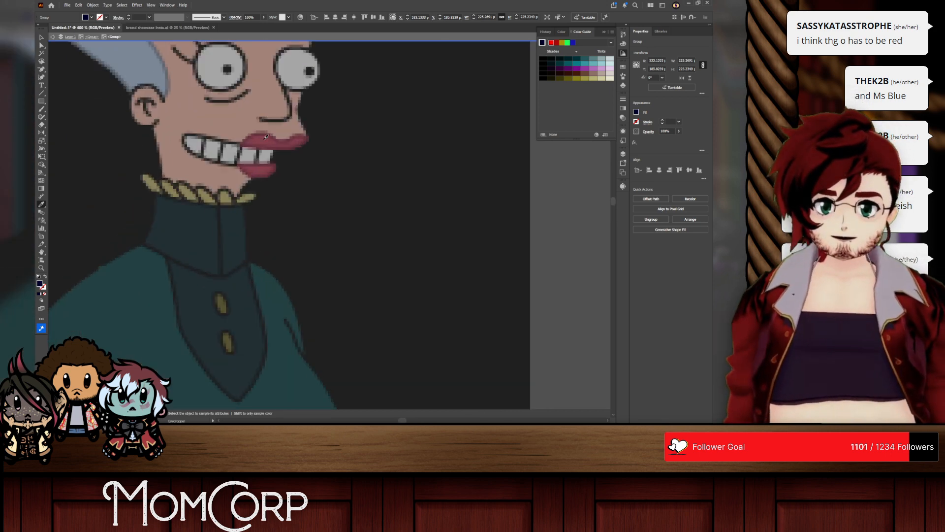
left_click(265, 136)
scroll(266, 136, "down", 5)
scroll(390, 248, "up", 3)
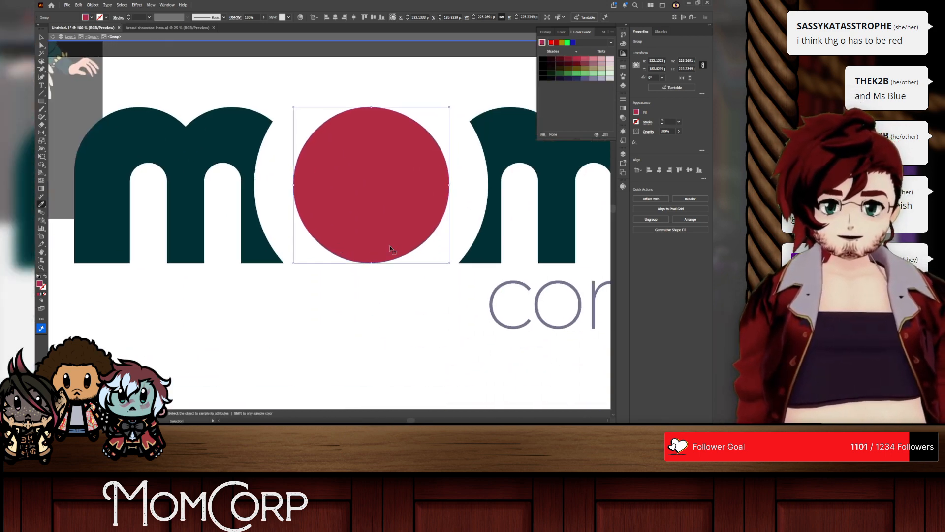
scroll(391, 248, "right", 3)
scroll(392, 244, "down", 1)
scroll(392, 245, "up", 3)
scroll(390, 247, "left", 1)
Step: Recolor the o circle with a dark rust red from the Complementary 2 harmony based on the m letters' dark teal
left_click(130, 178)
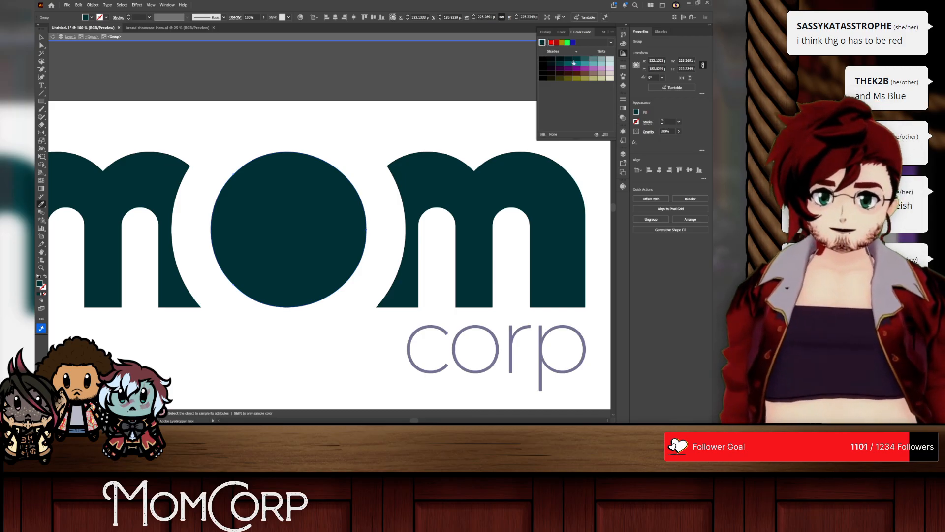
left_click(41, 38)
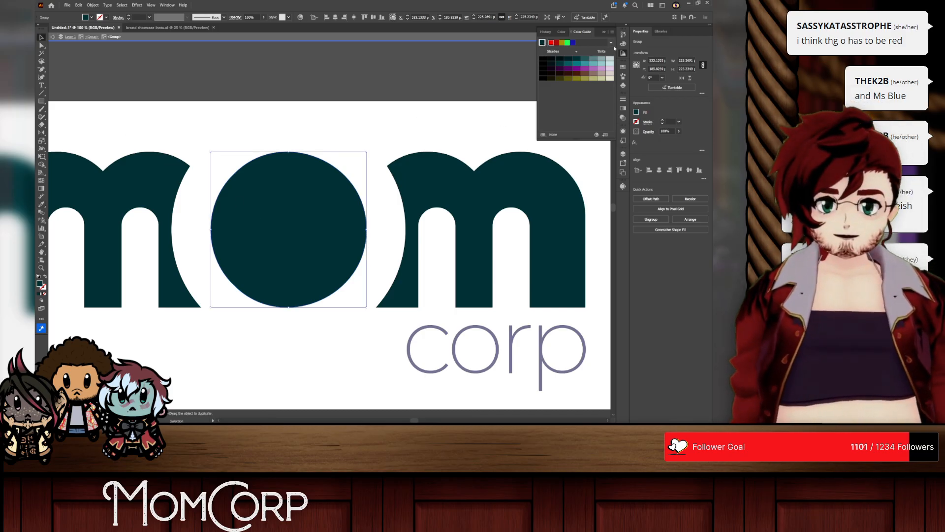
left_click(611, 43)
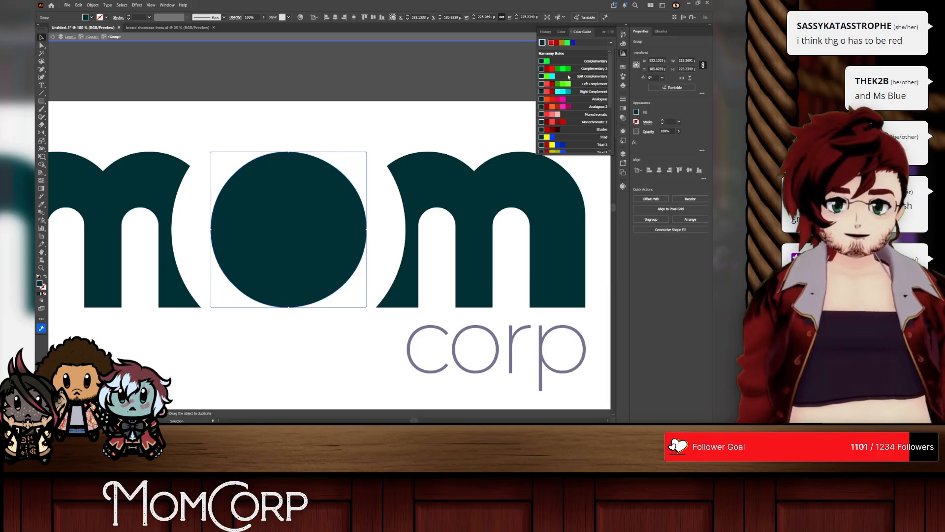
left_click(580, 71)
left_click(578, 74)
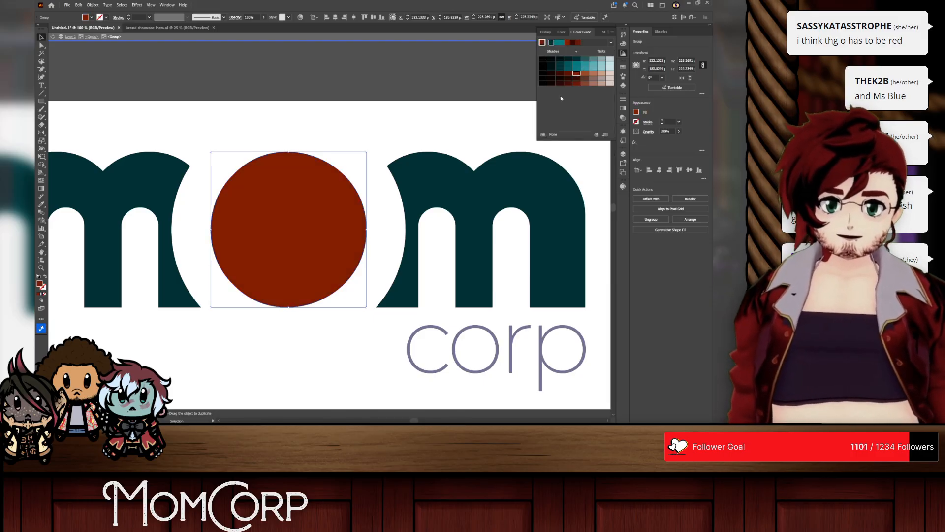
Step: Leave isolation mode and move the Mom image clear of the artboard's left edge
left_click(374, 135)
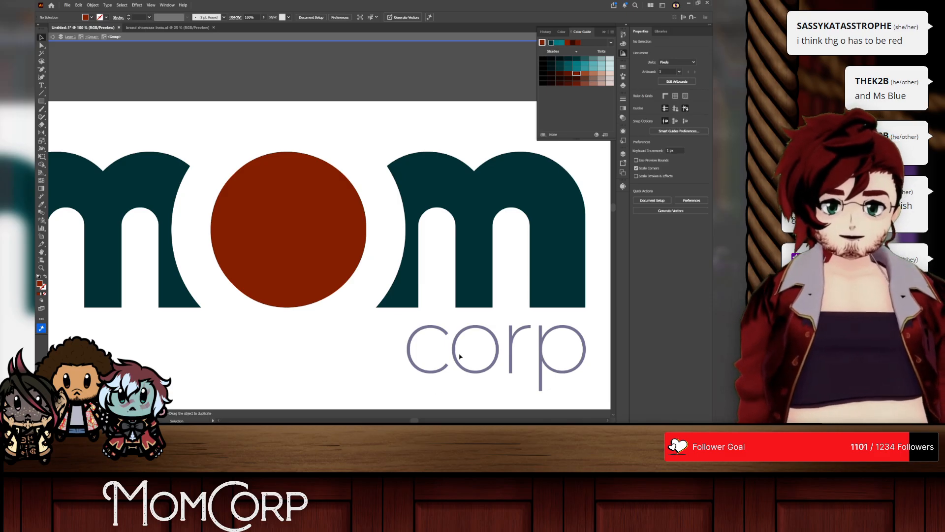
right_click(384, 138)
left_click(392, 172)
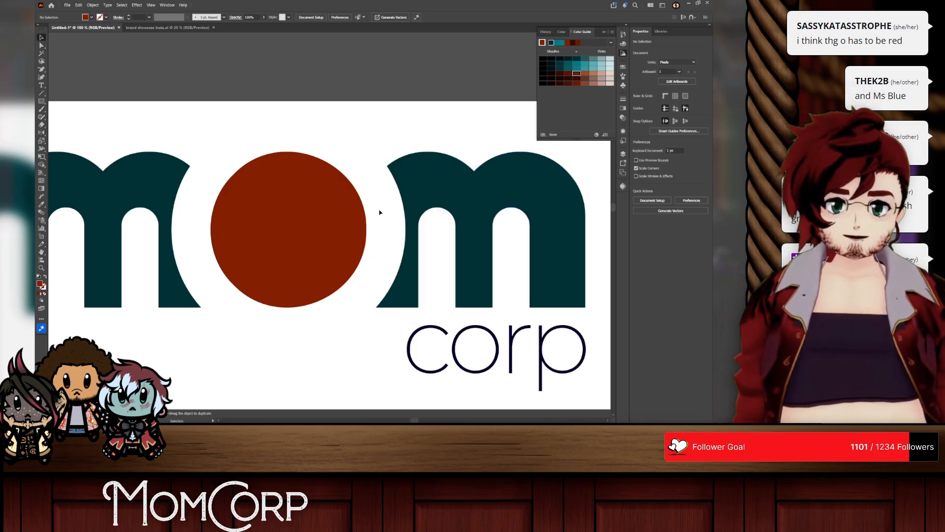
scroll(379, 211, "down", 2)
left_click_drag(180, 139, 126, 140)
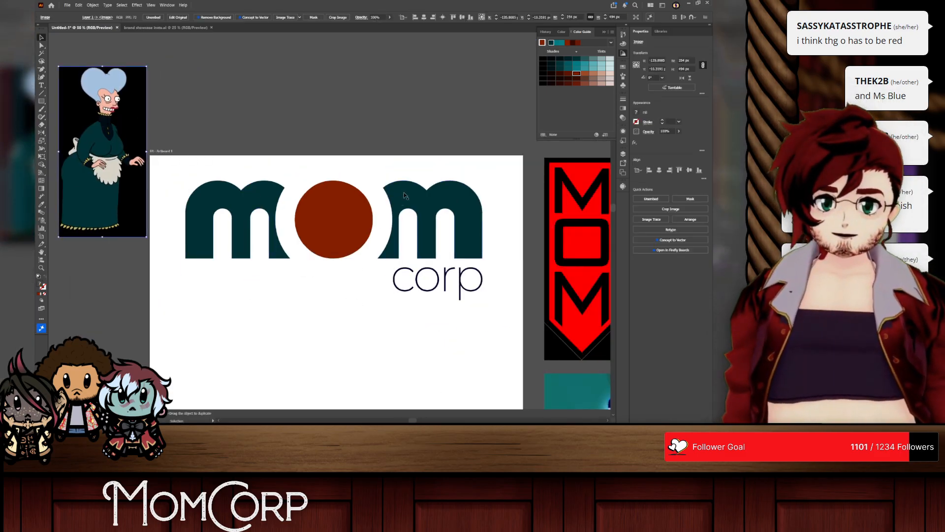
Step: Try filling the two m letters with the light blue sampled from the hair in the Mom image, and undo it
scroll(393, 220, "up", 1)
left_click(434, 298)
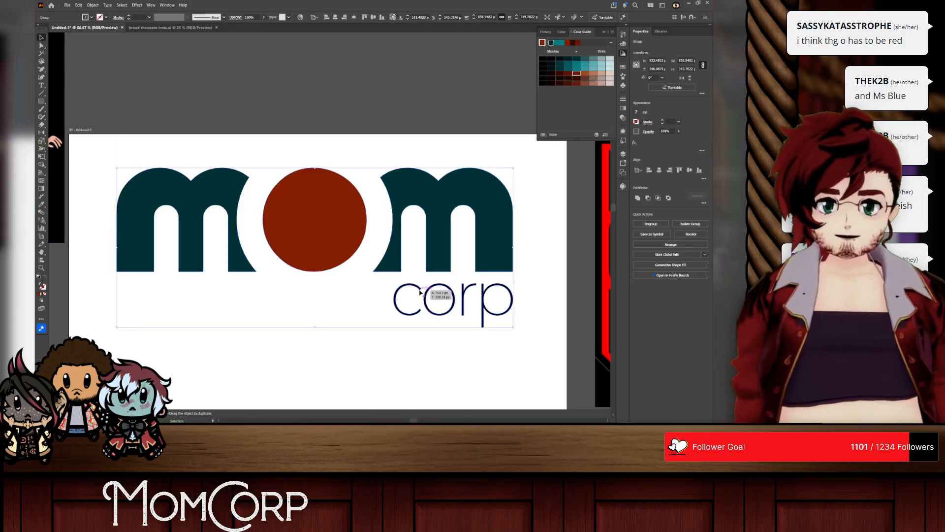
double_click(217, 185)
double_click(432, 204)
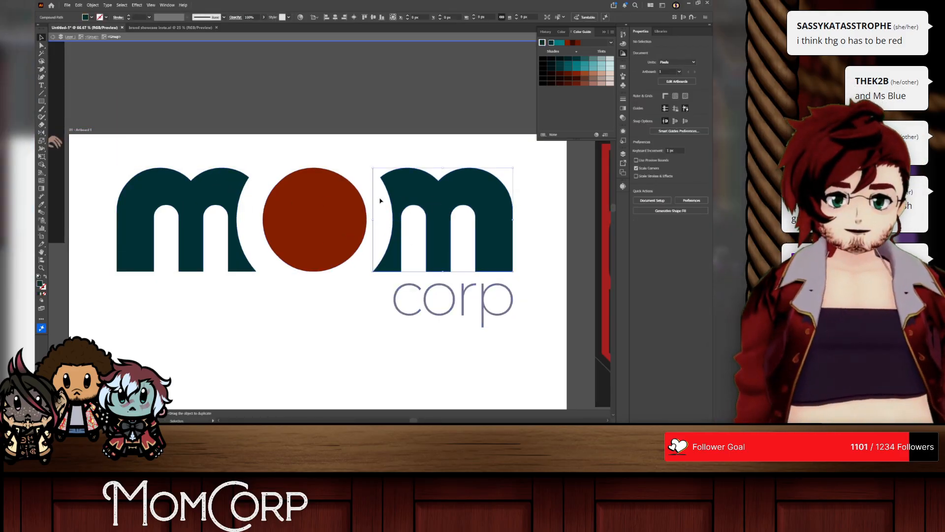
left_click(163, 191, "shift")
scroll(162, 191, "down", 1)
key("i")
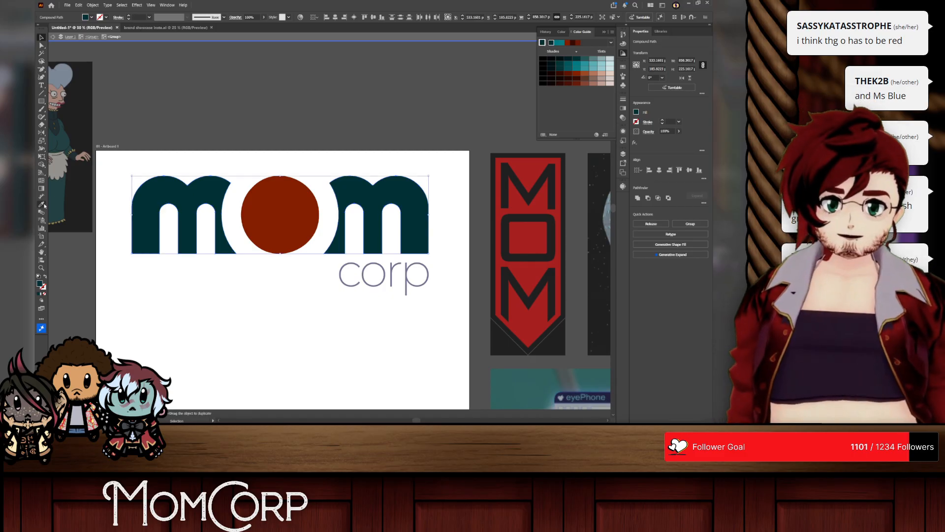
left_click(65, 77)
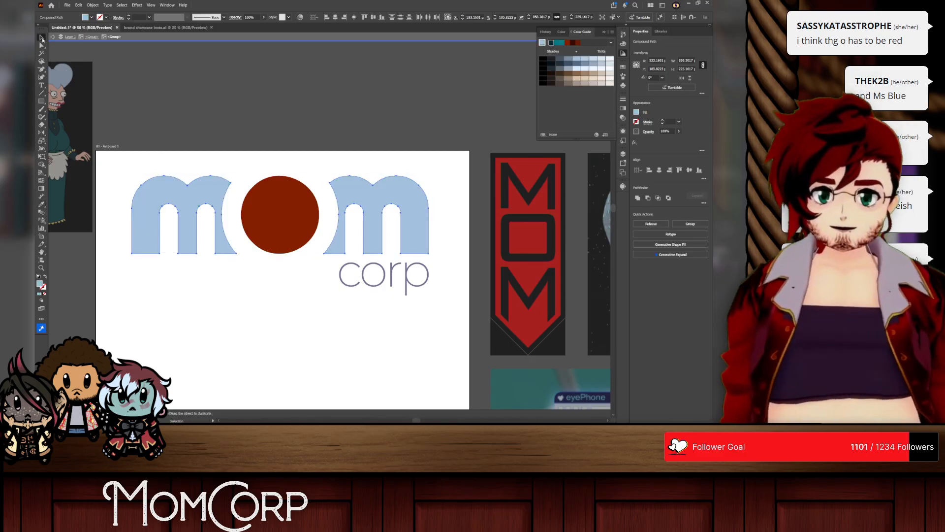
left_click(177, 240)
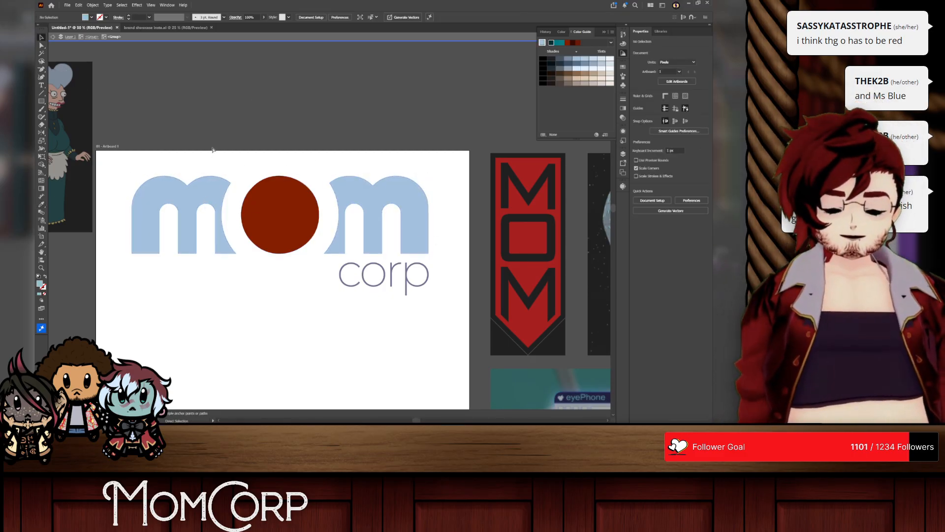
key("ctrl+z")
key("ctrl+z")
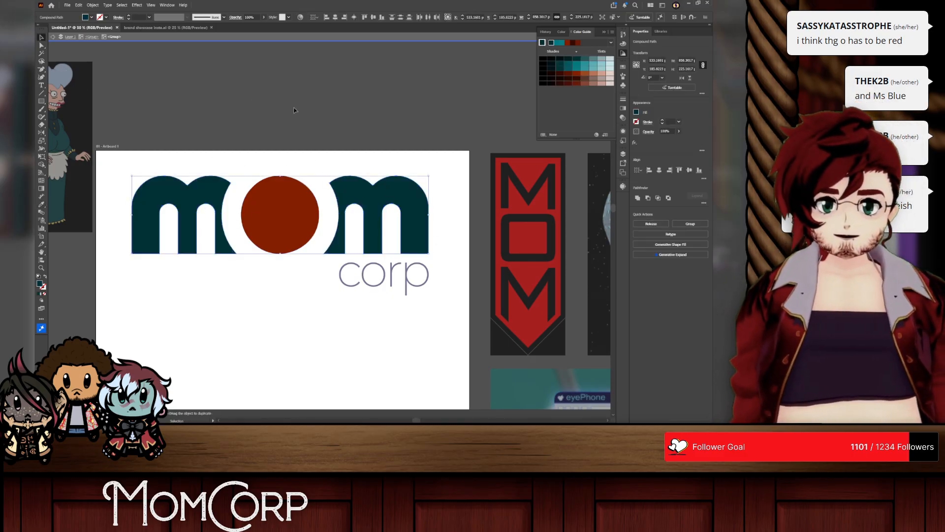
Step: Recolor the word corp with the dark teal of the m letters and leave isolation mode
right_click(315, 232)
left_click(291, 169)
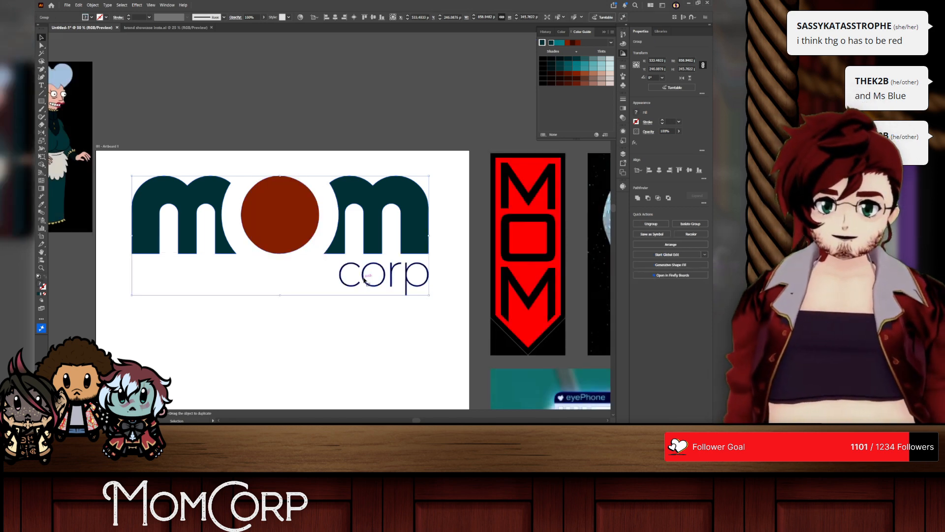
double_click(365, 280)
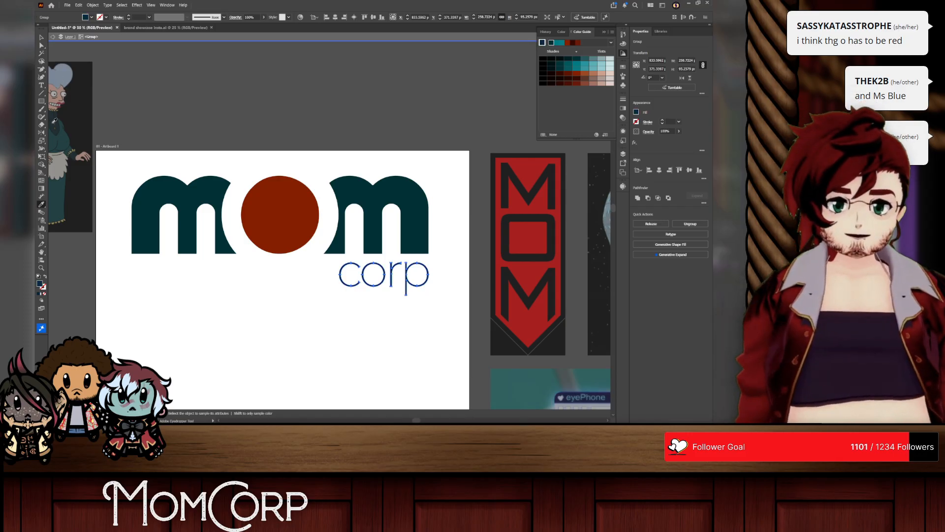
left_click(40, 38)
right_click(213, 81)
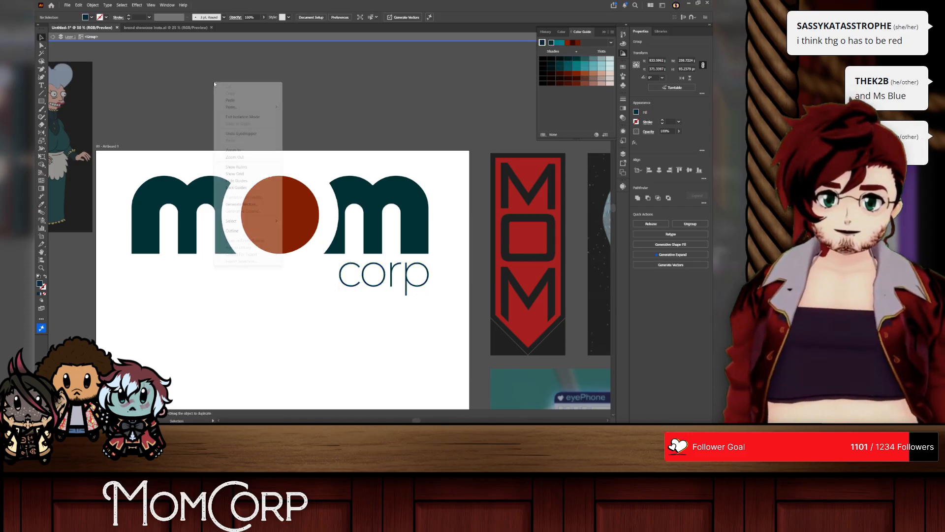
left_click(236, 117)
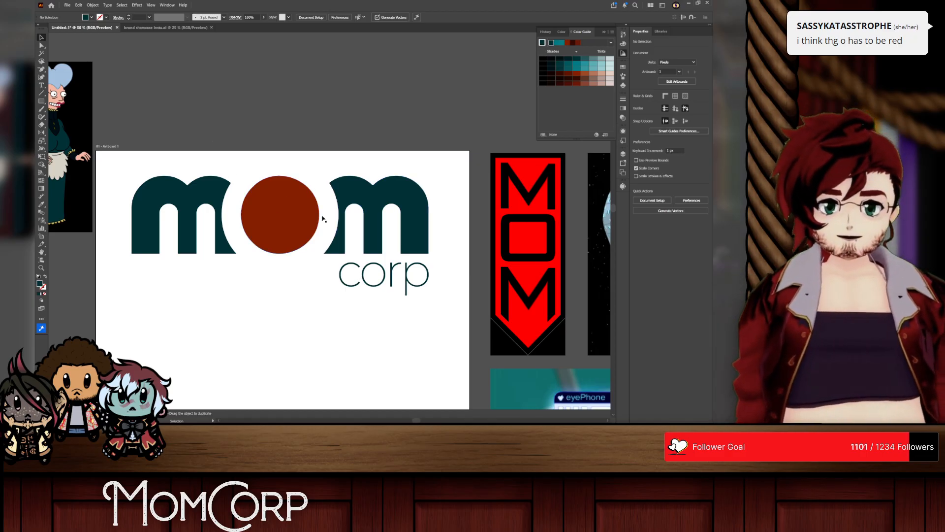
Step: Shift the colored wordmark slightly down on the artboard and move the Mom image above the artboard
scroll(325, 219, "down", 4)
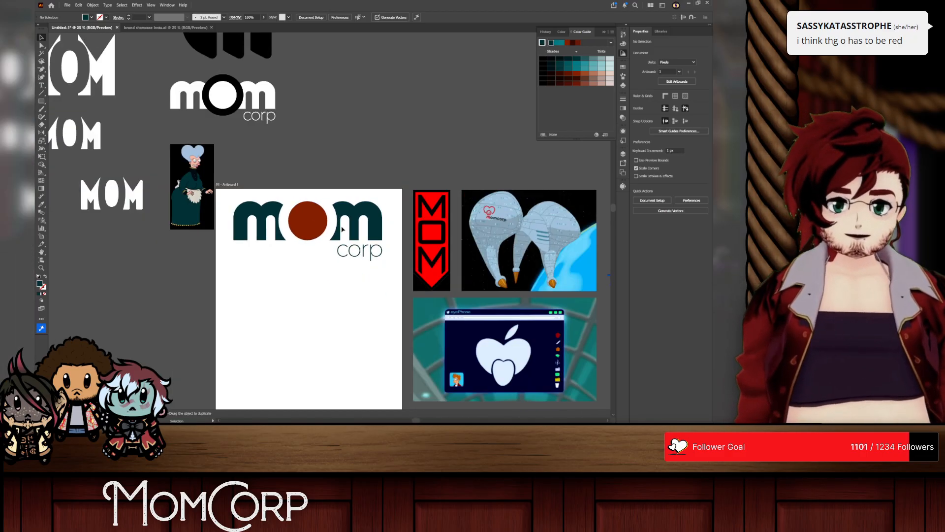
left_click_drag(344, 239, 344, 244)
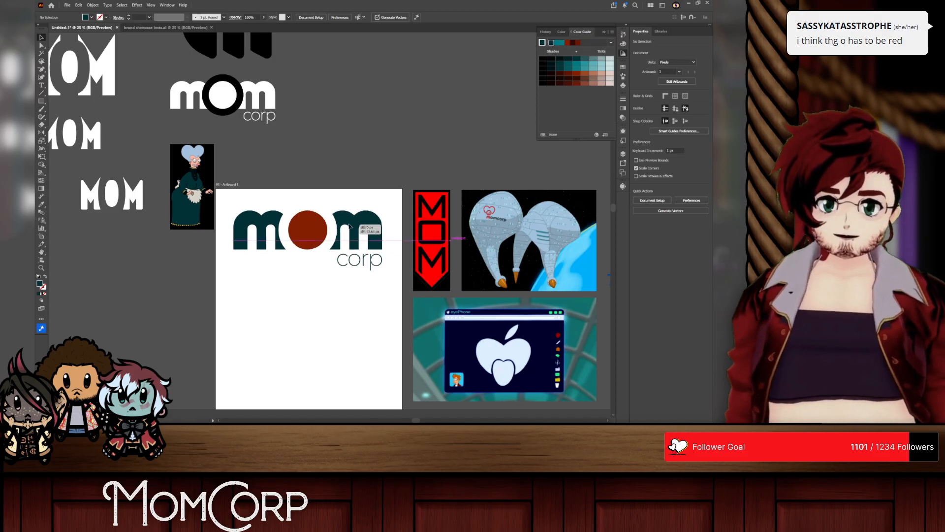
left_click_drag(204, 178, 415, 90)
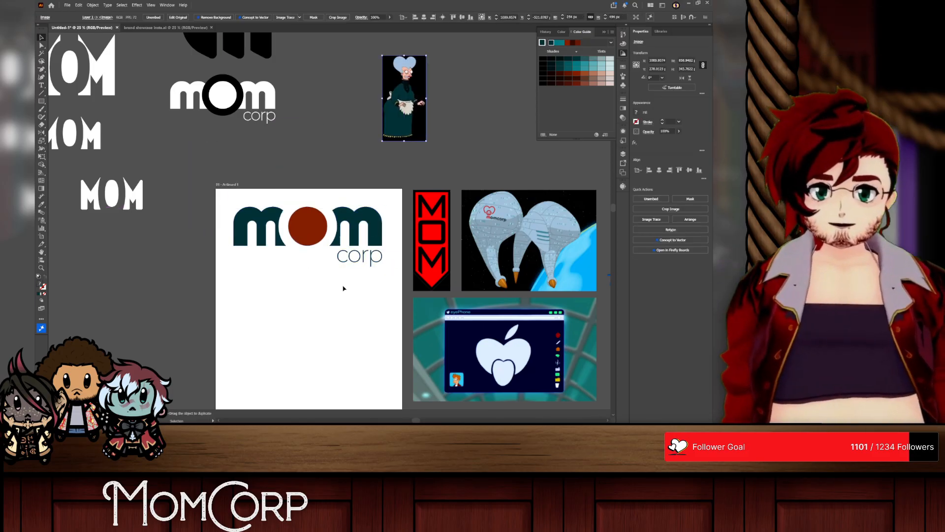
scroll(342, 285, "up", 2)
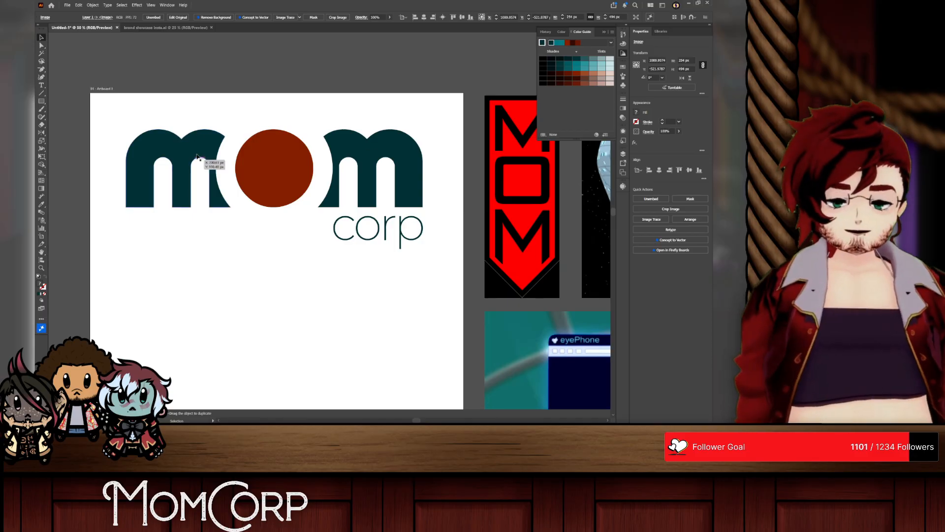
scroll(200, 152, "up", 1)
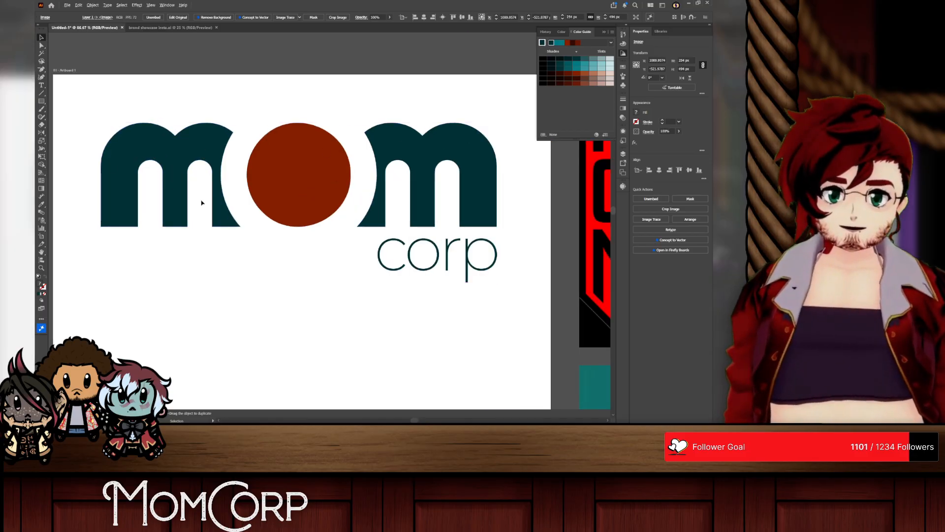
scroll(201, 202, "down", 1)
scroll(255, 215, "down", 1)
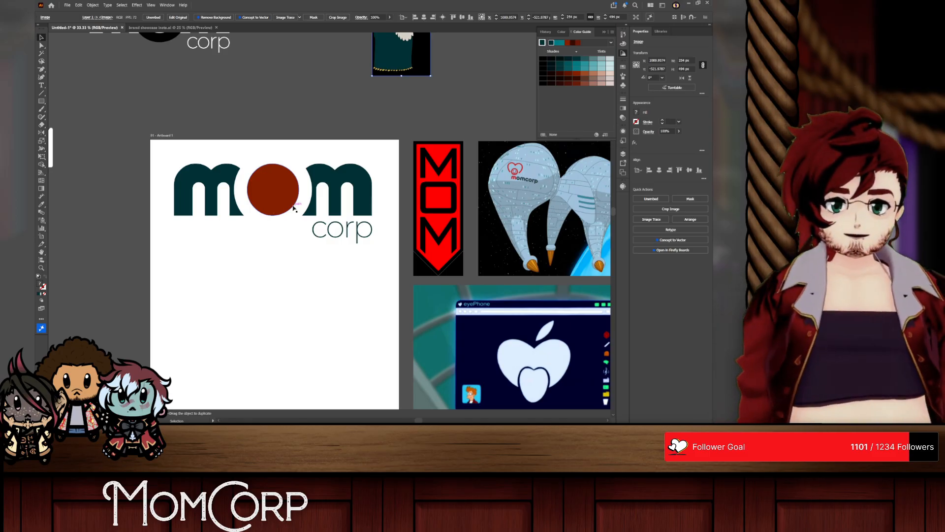
Step: Try placing the colored wordmark lower on the artboard, and undo it
left_click_drag(288, 192, 291, 281)
key("ctrl+z")
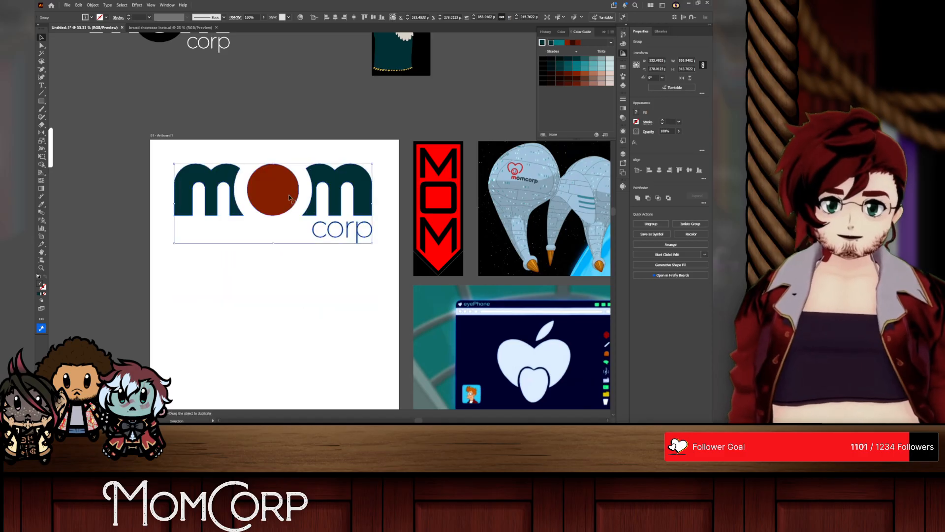
scroll(320, 234, "down", 1)
left_click(332, 165)
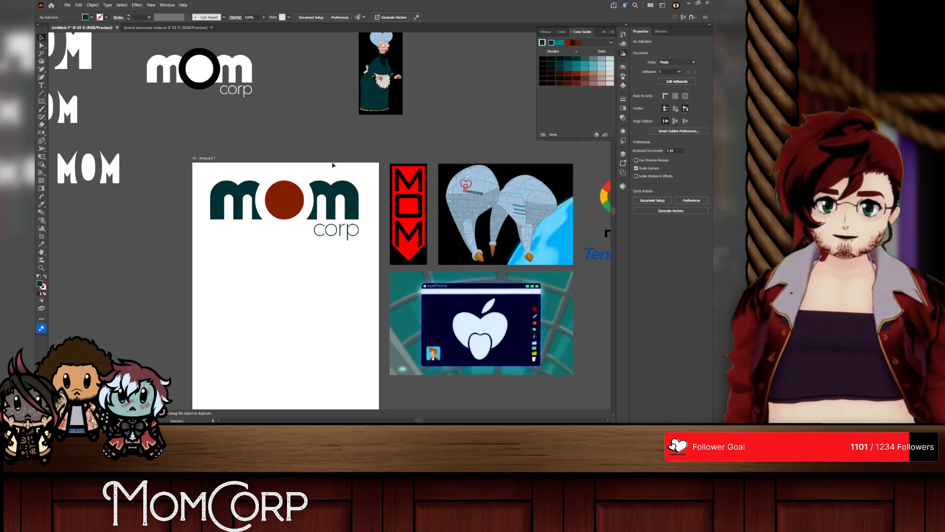
Step: Duplicate the white mom corp wordmark with the black-ringed o directly below the original
double_click(208, 62)
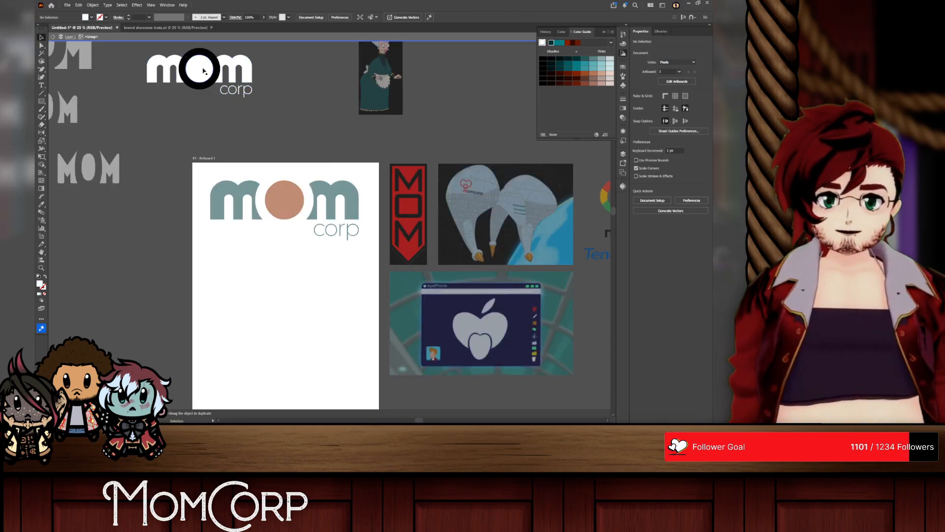
scroll(204, 68, "up", 1)
right_click(204, 70)
left_click(227, 105)
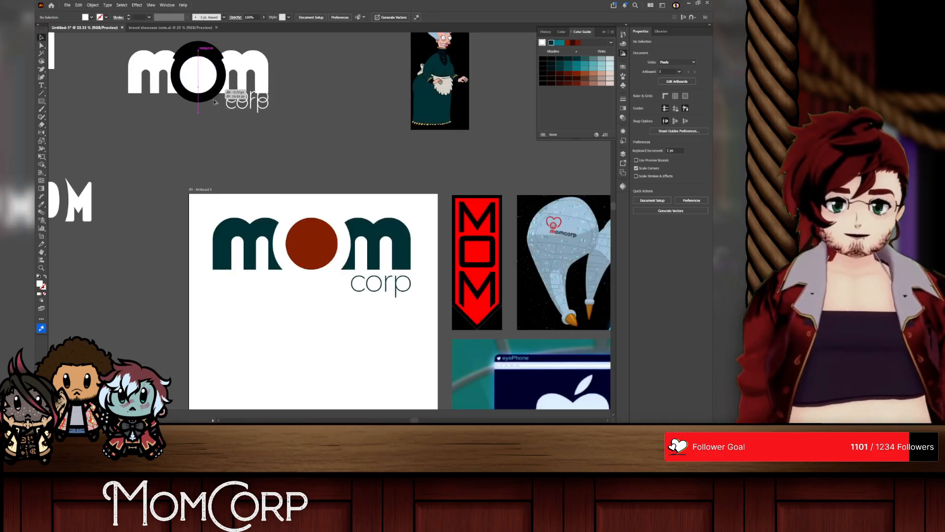
left_click_drag(161, 83, 160, 162)
Step: Stack the duplicate's o and second m vertically beneath its first m, and leave isolation mode
double_click(173, 162)
scroll(173, 163, "left", 1)
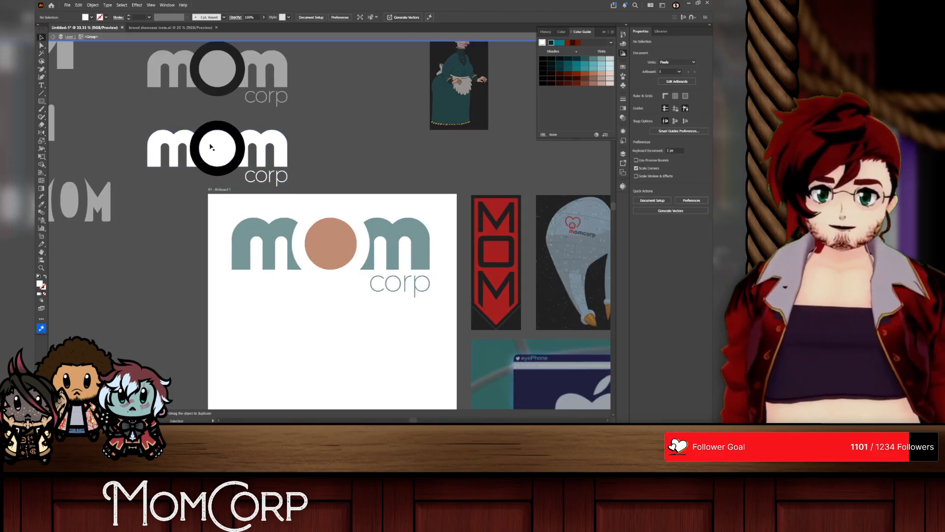
left_click_drag(209, 144, 174, 179)
key("ctrl+z")
double_click(221, 147)
left_click_drag(263, 134, 172, 200)
right_click(242, 151)
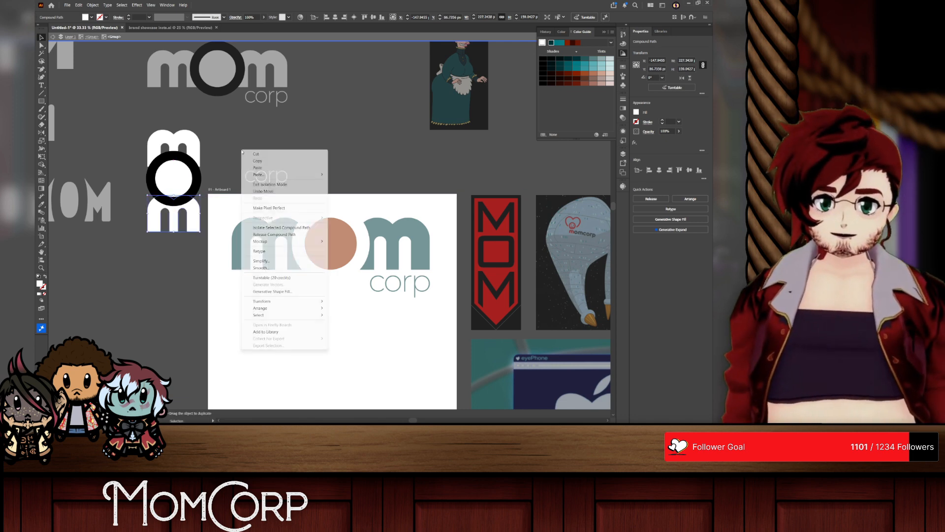
left_click(269, 184)
Step: Isolate the duplicate wordmark and move its stacked mom letters up and slightly left, separately from corp
left_click(187, 180)
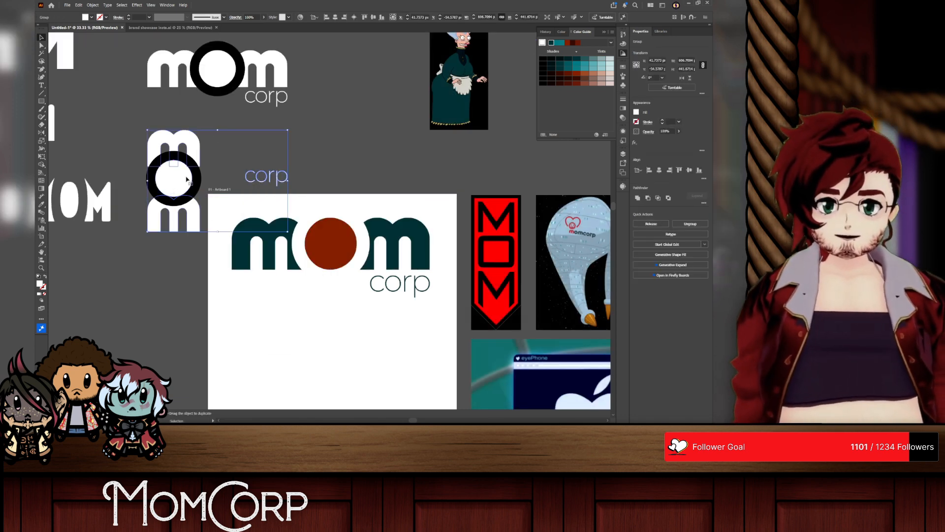
double_click(187, 179)
left_click_drag(188, 215, 182, 186)
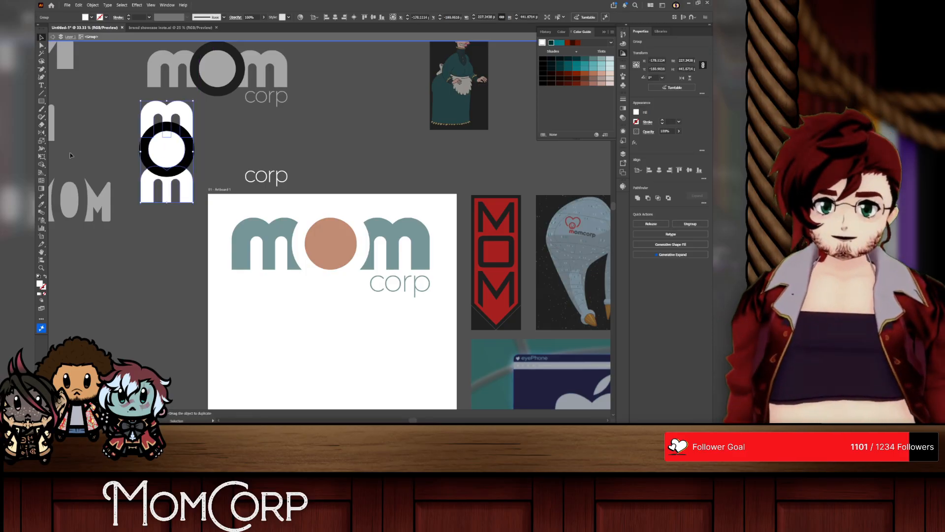
left_click(44, 164)
scroll(116, 137, "up", 1)
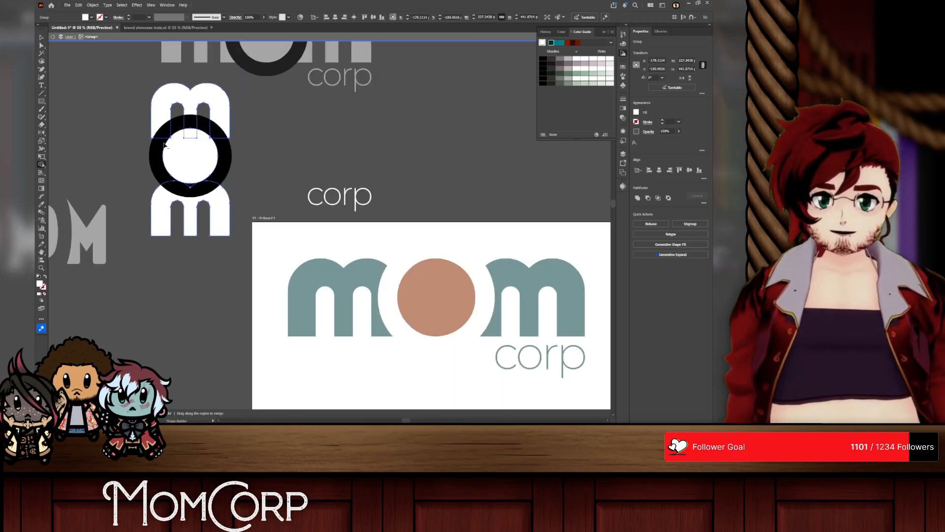
key("v")
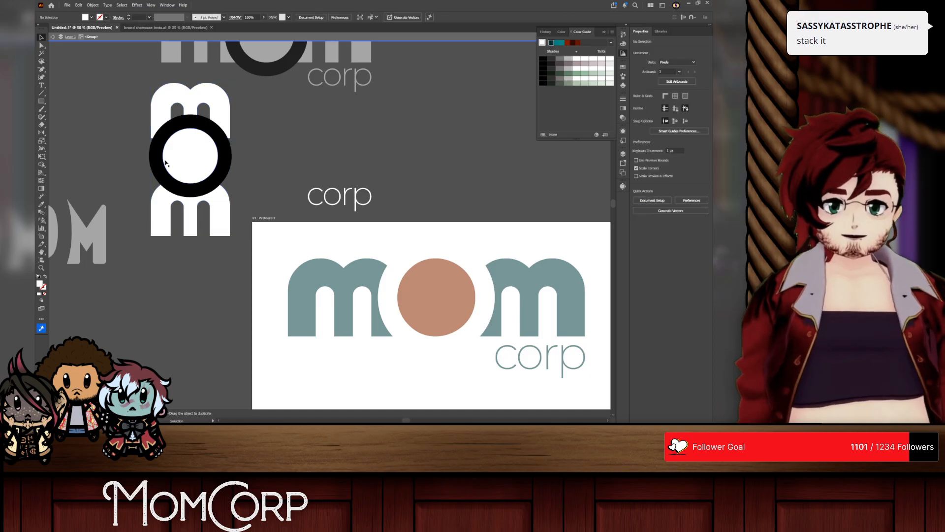
Step: Enlarge the stacked o to the m letters' width, about 227 px, and shift it and the lower m down beneath the upper m
double_click(191, 180)
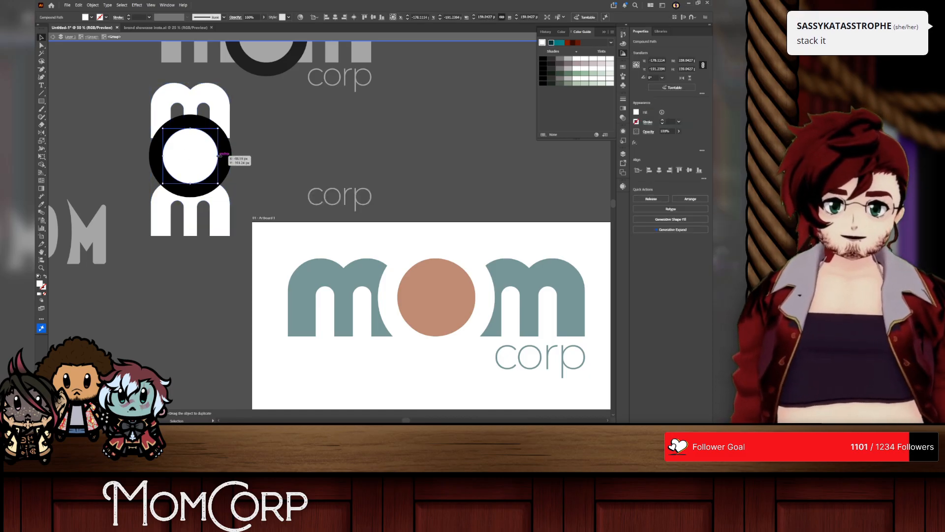
left_click_drag(220, 155, 230, 156)
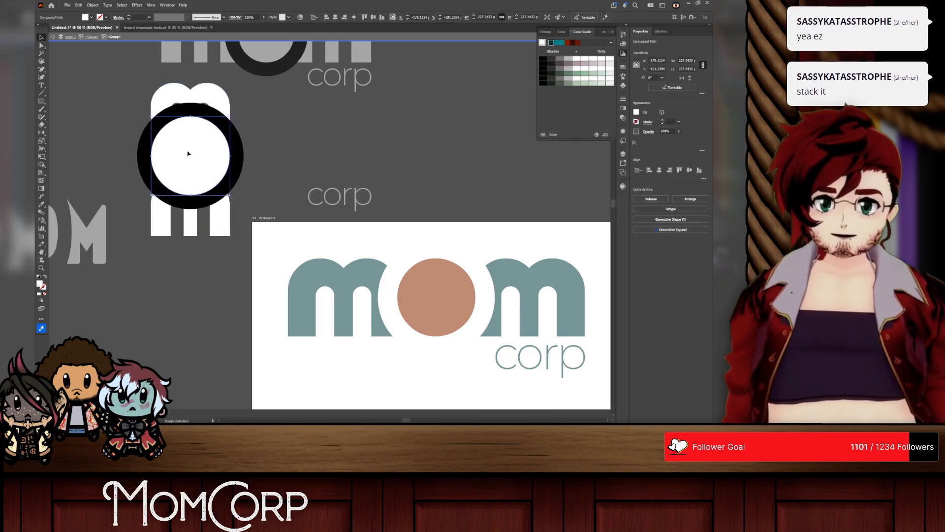
left_click_drag(191, 218, 193, 235)
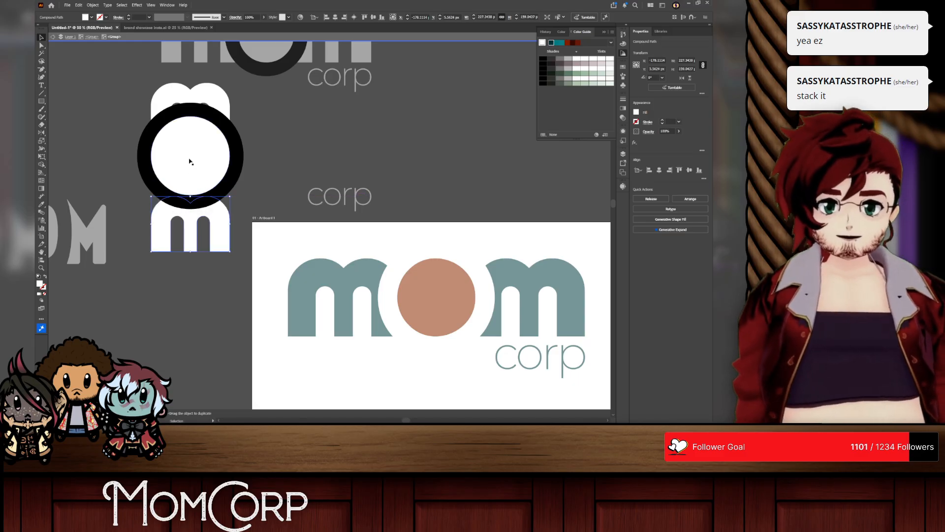
left_click(191, 161, "shift")
left_click_drag(189, 158, 192, 184)
left_click_drag(192, 169, 193, 161)
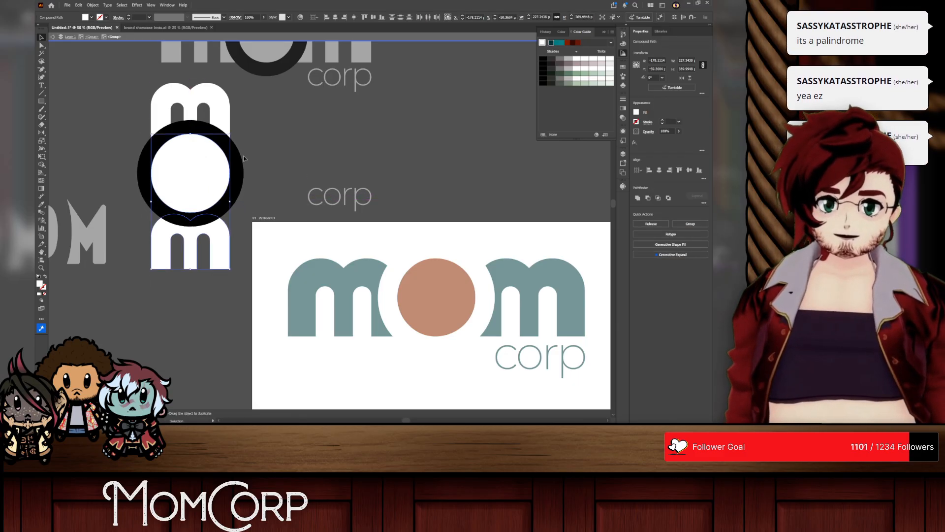
Step: Expand the appearance of the enlarged o circle with its black ring
left_click(204, 162)
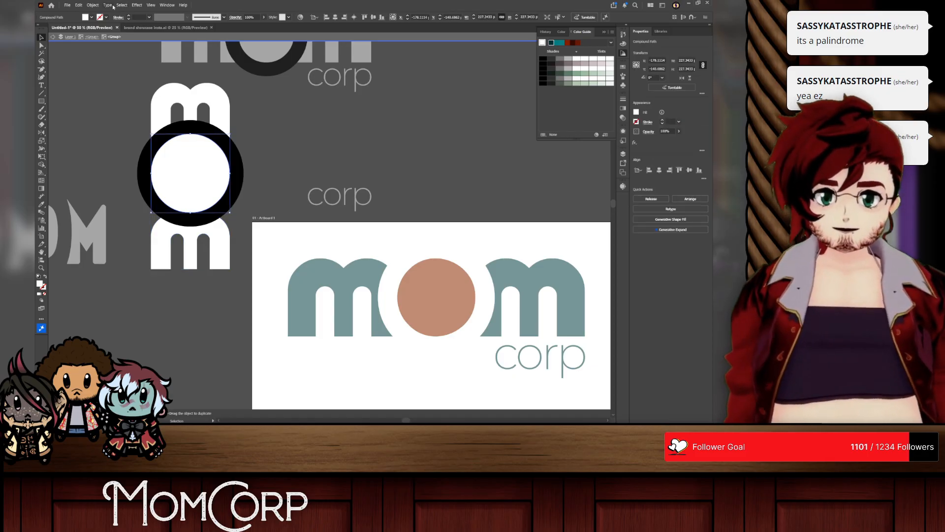
left_click(92, 5)
left_click(115, 101)
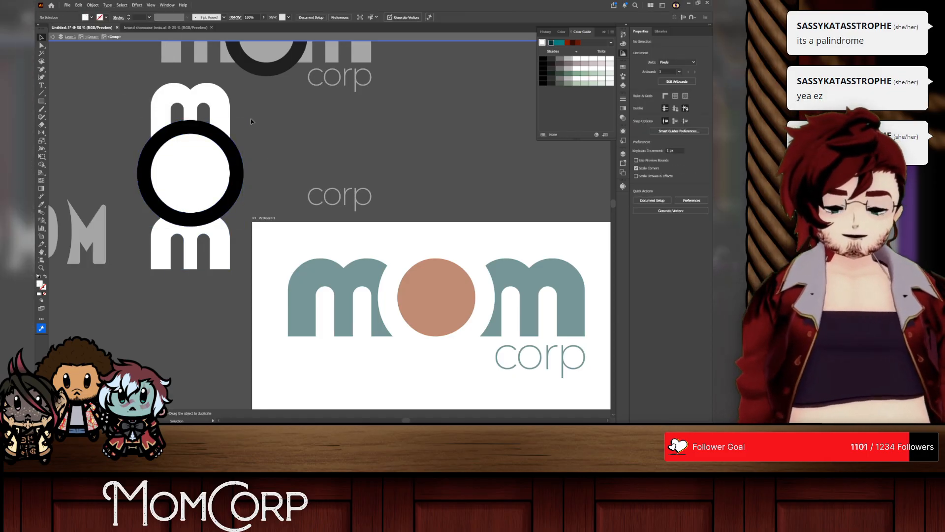
Step: Remove the black ring and its overlaps with both m letters using the Shape Builder, and leave the inner isolation level
left_click_drag(251, 120, 172, 237)
left_click(142, 164, "alt")
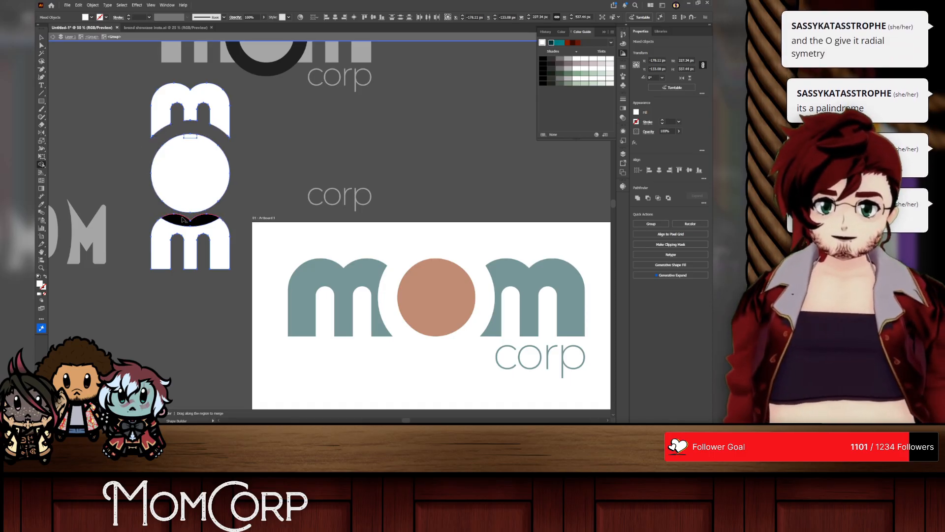
left_click(279, 145)
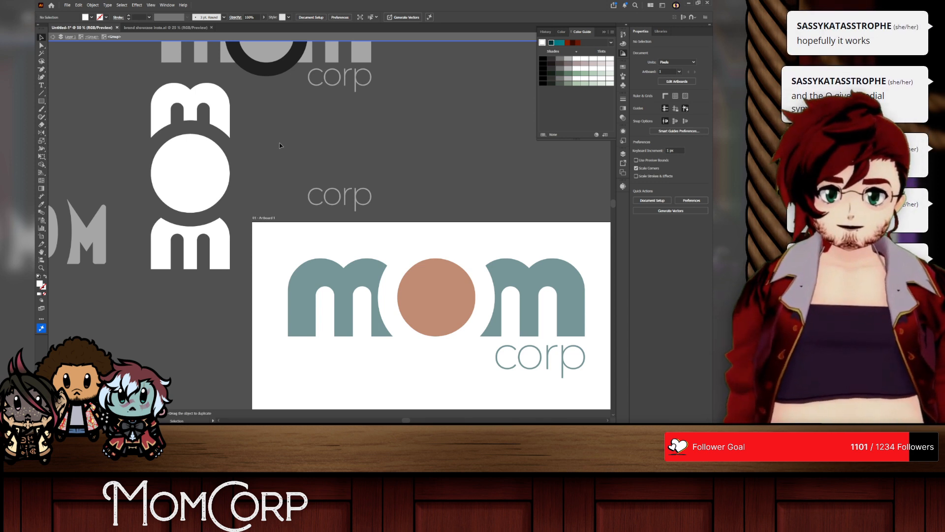
right_click(262, 155)
left_click(269, 131)
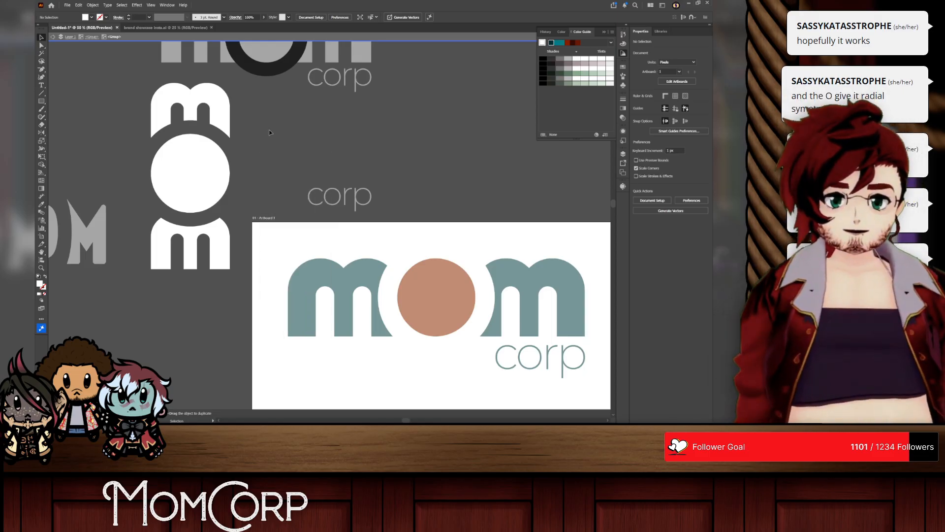
right_click(324, 175)
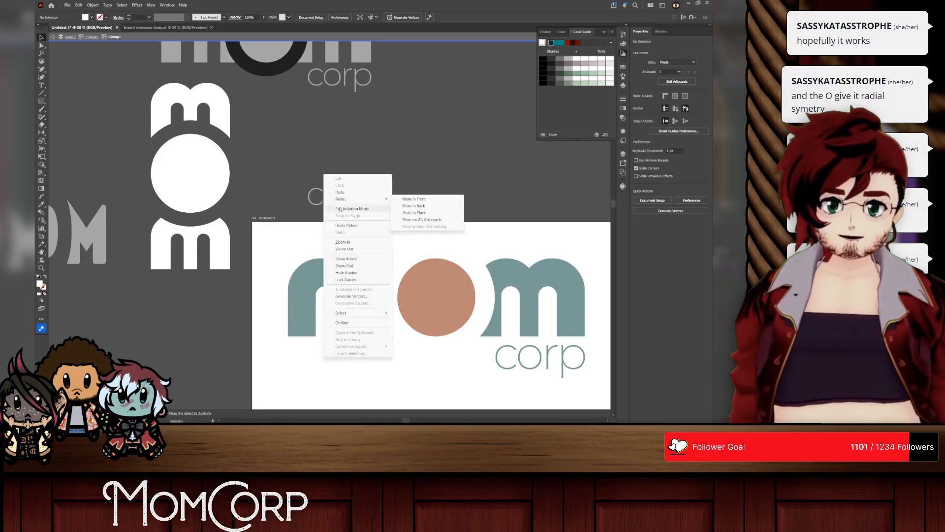
left_click(339, 209)
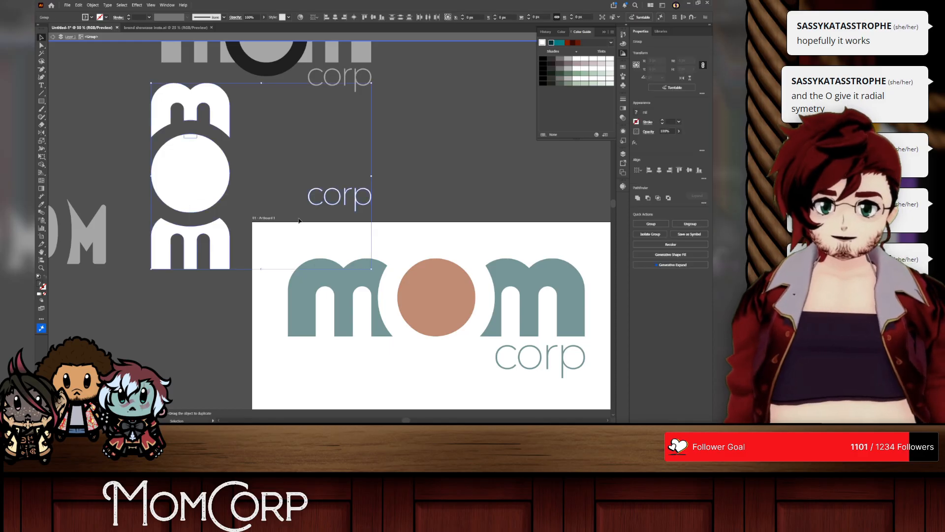
Step: Move corp beneath the stacked lower m, enlarge it to the letters' width of about 227 px, and leave isolation mode
left_click(299, 221)
left_click_drag(327, 202, 166, 293)
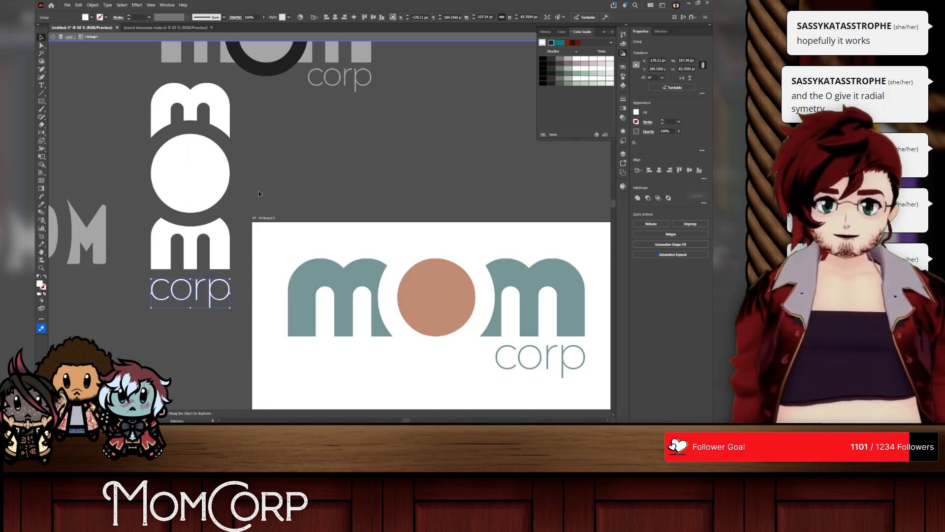
right_click(258, 180)
left_click(276, 213)
Step: Move the whole stacked wordmark down beside the artboard and deselect it
left_click_drag(211, 176, 212, 293)
scroll(213, 182, "down", 1)
scroll(212, 182, "down", 1)
left_click(234, 247)
scroll(233, 247, "down", 1)
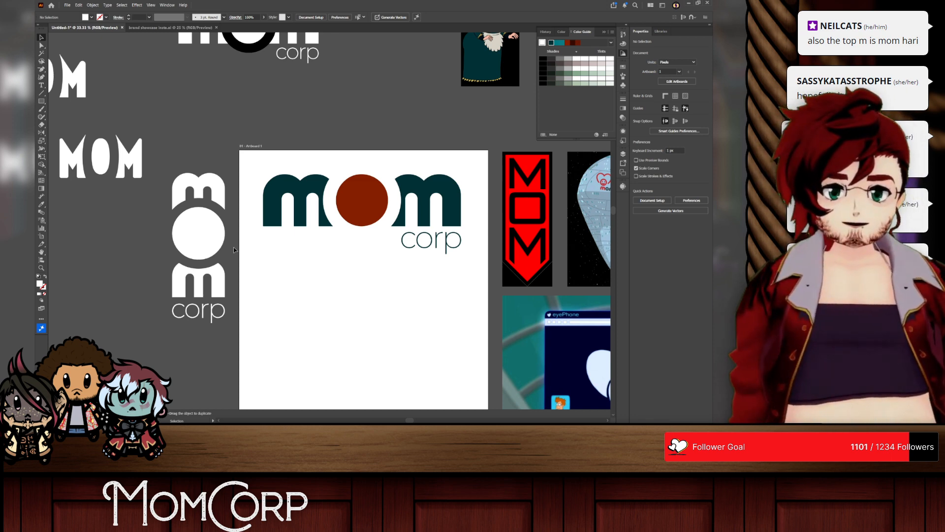
Step: Isolate the stacked letters and remove the leftover sliver beneath the upper m with the Shape Builder
left_click(178, 282)
double_click(179, 282)
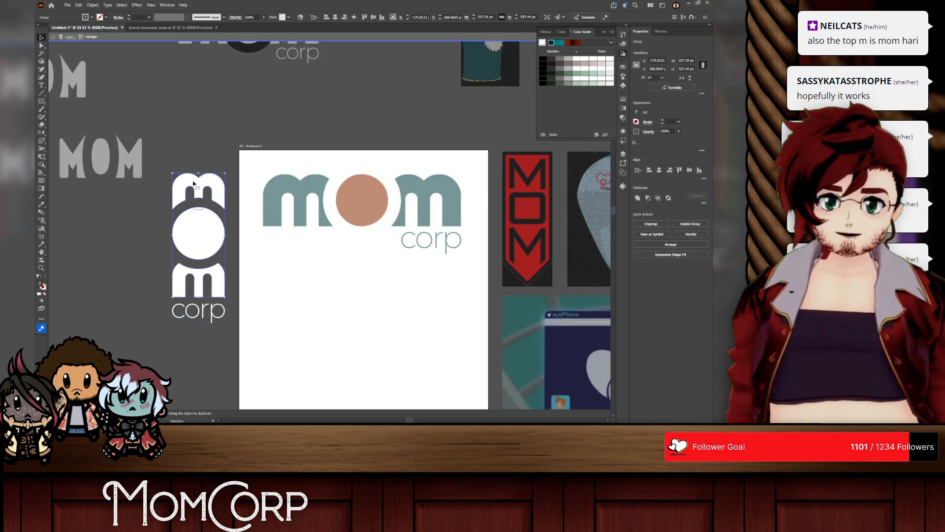
key("shift+m")
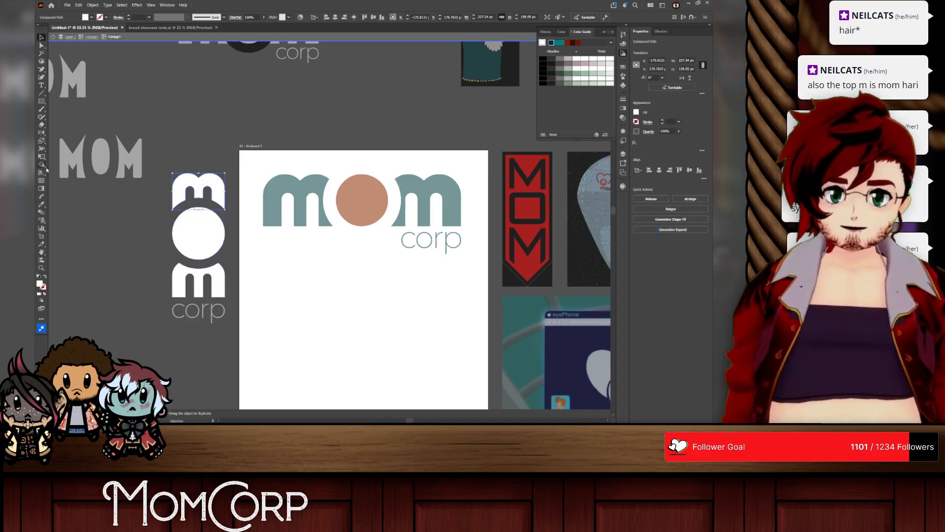
left_click(200, 214, "alt")
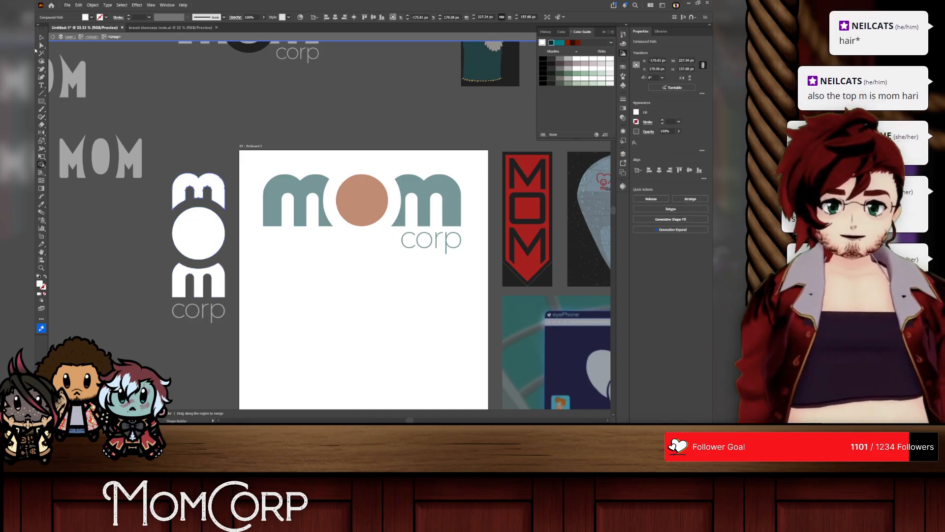
left_click(235, 118)
Step: Recolour both stacked m letters dark teal and the o rust red by sampling the horizontal wordmark
left_click(217, 190)
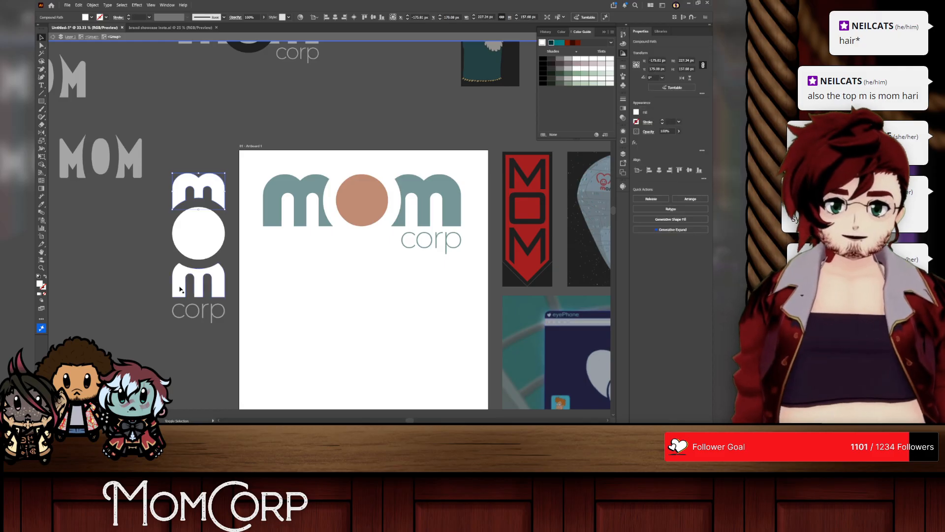
left_click(181, 287, "shift")
left_click(271, 191)
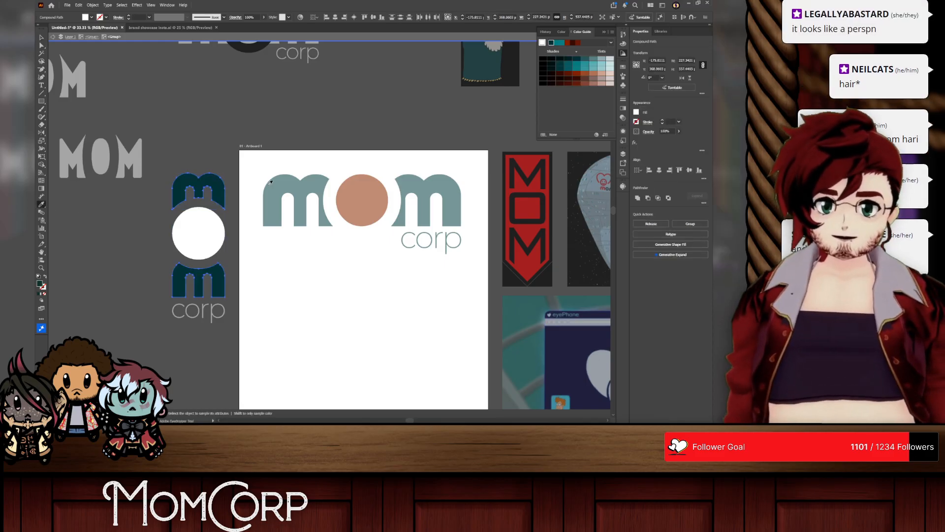
left_click(191, 225)
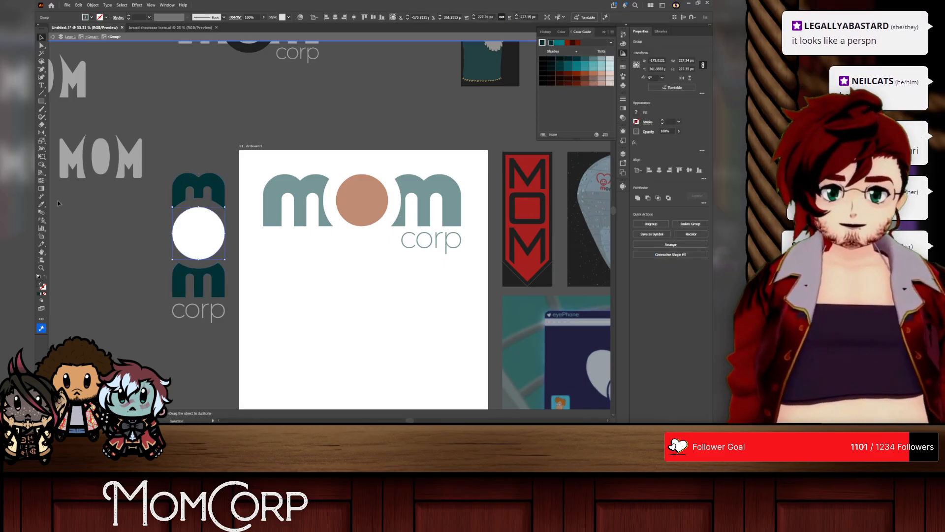
left_click(355, 199)
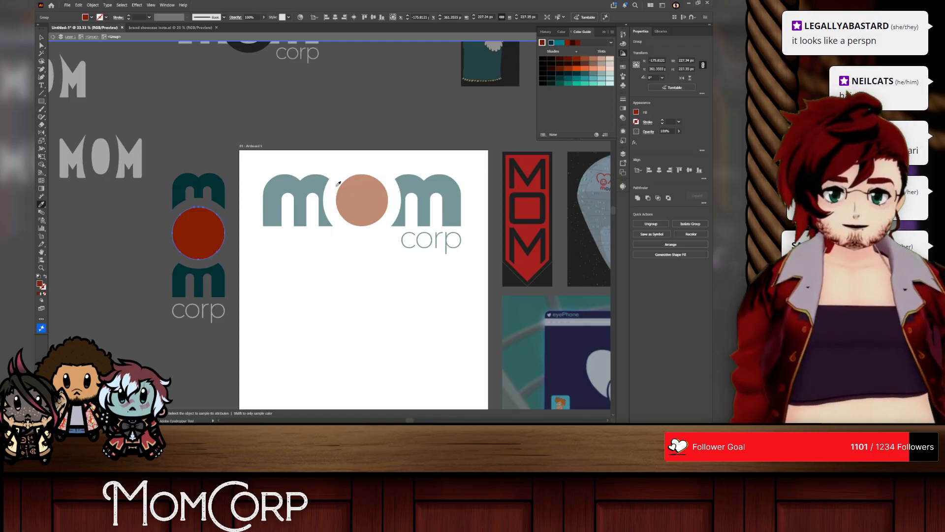
left_click(217, 96)
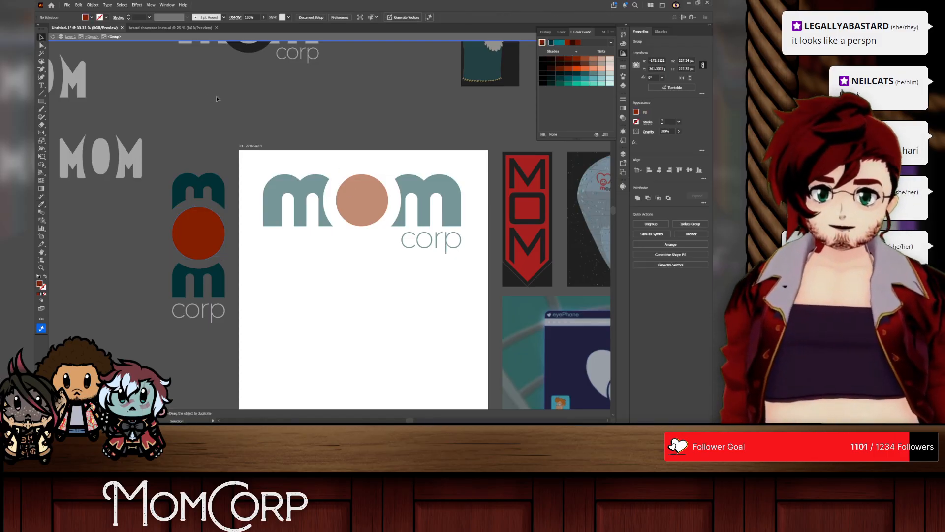
Step: Recolour the stacked wordmark's corp text dark teal by sampling the horizontal m, and leave isolation mode
right_click(202, 316)
left_click(203, 309)
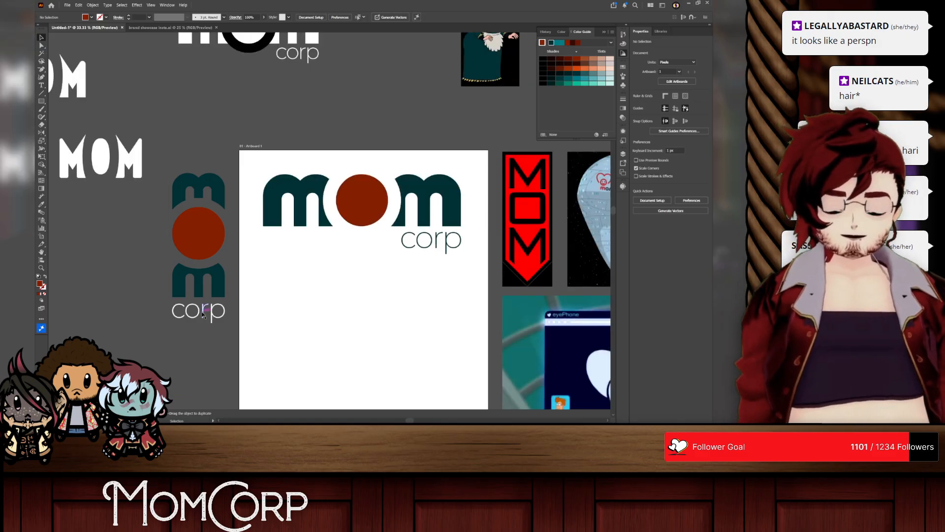
double_click(203, 315)
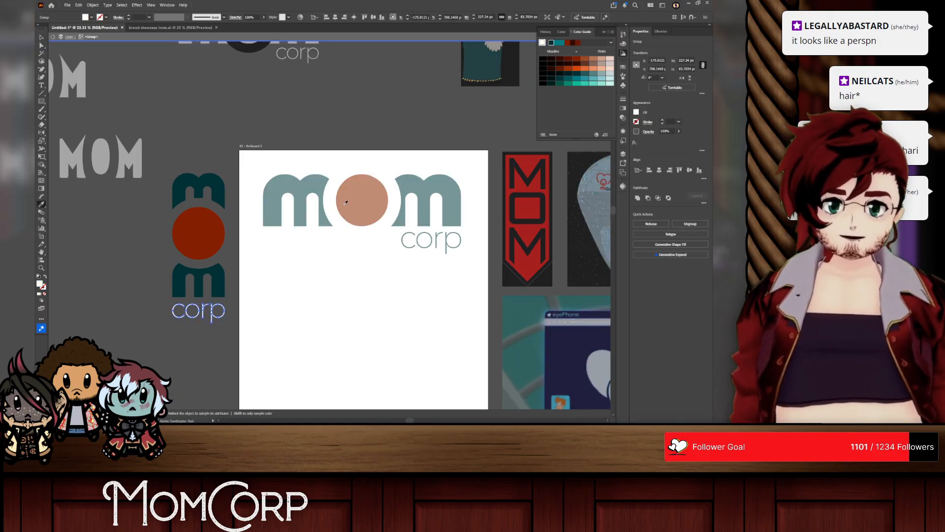
left_click(297, 188)
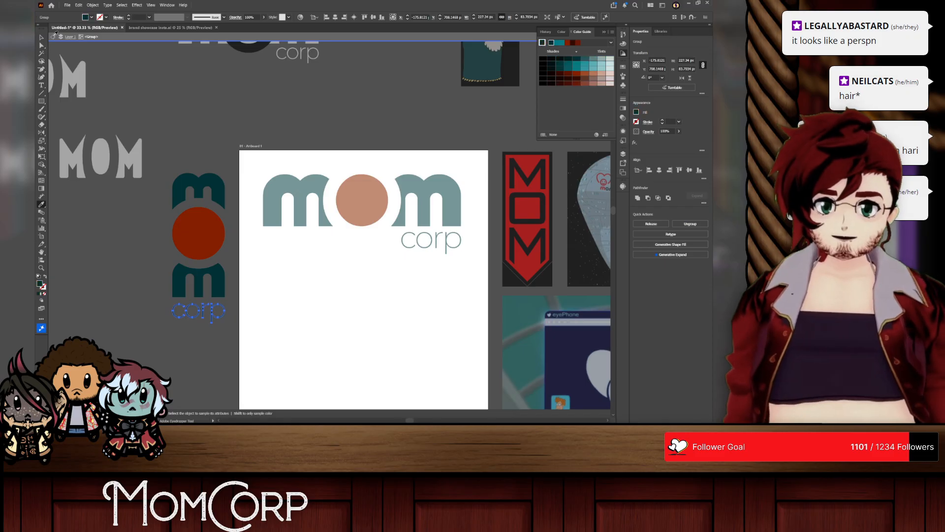
right_click(206, 83)
left_click(231, 117)
Step: Place the stacked wordmark on the artboard beneath the horizontal logo, aligned with its left edge
left_click_drag(207, 228, 321, 314)
scroll(321, 314, "down", 5)
left_click_drag(319, 200, 290, 192)
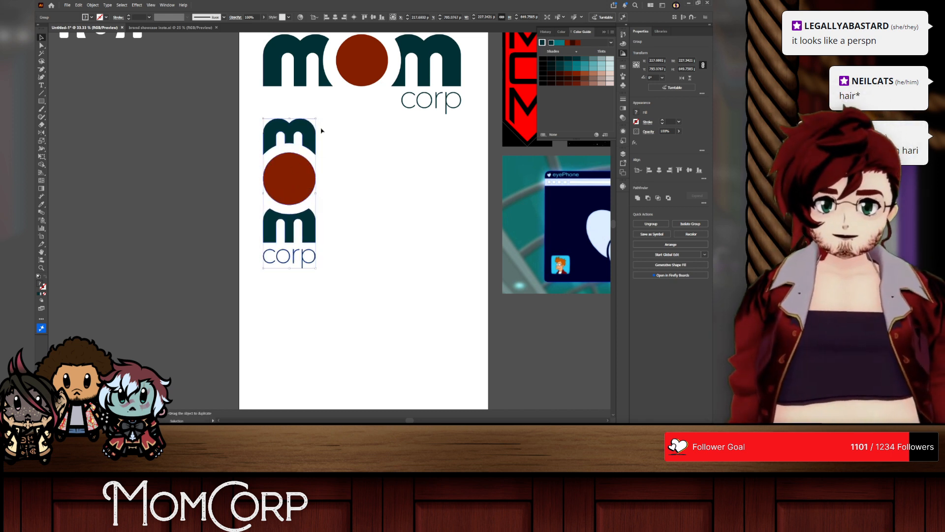
left_click(364, 168)
scroll(362, 194, "up", 2)
scroll(363, 193, "right", 3)
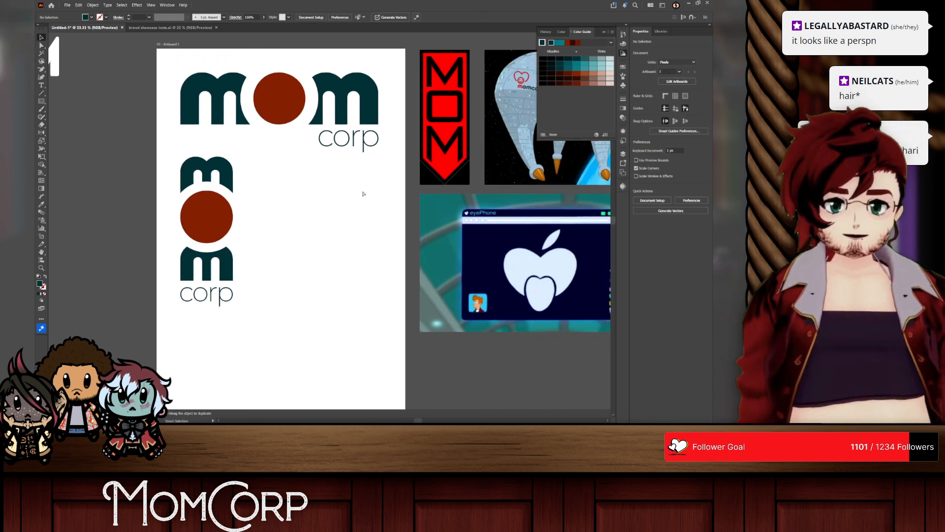
scroll(363, 196, "down", 1)
scroll(362, 195, "down", 1)
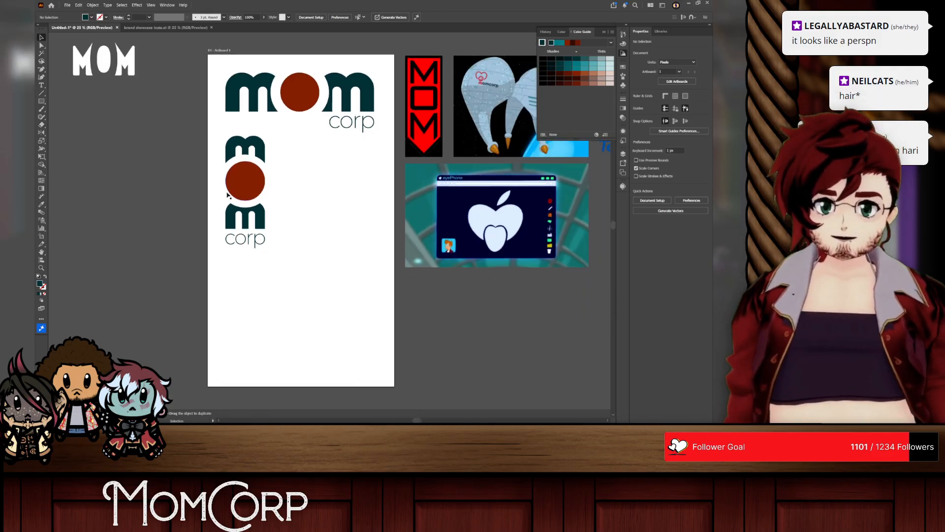
Step: Undo the stacked wordmark's placement, recolouring, corp resizing and Shape Builder cuts, back to the expanded black ring around the o
key("ctrl+z")
key("ctrl+z")
key("ctrl+z")
key("ctrl+z")
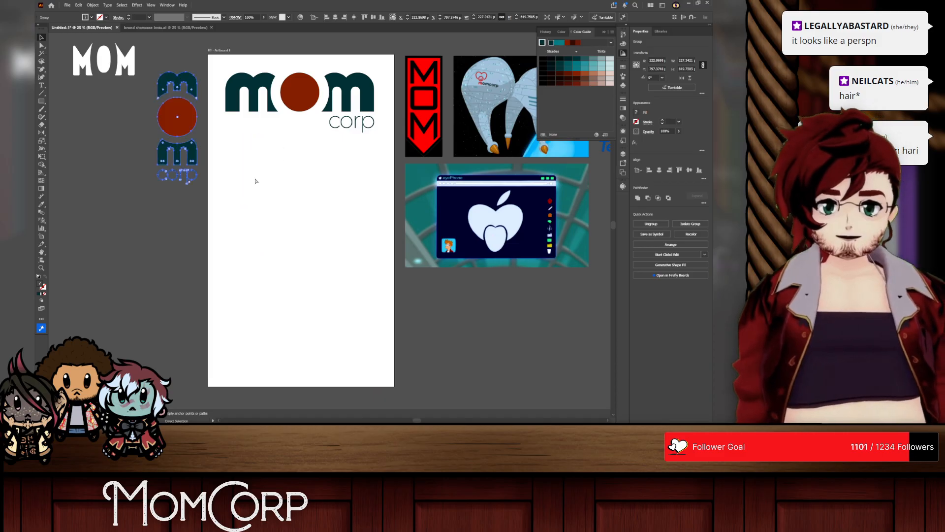
key("ctrl+z")
key("ctrl+z")
key("ctrl+z")
key("ctrl+z")
key("ctrl+z")
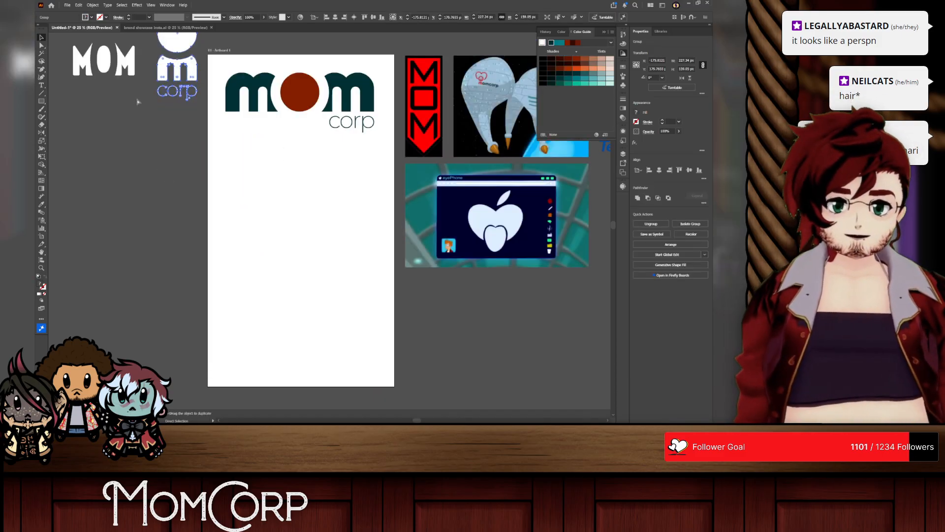
scroll(137, 98, "up", 1)
scroll(137, 96, "up", 3)
scroll(137, 97, "left", 1)
key("ctrl+z")
key("ctrl+z")
key("ctrl+z")
key("ctrl+z")
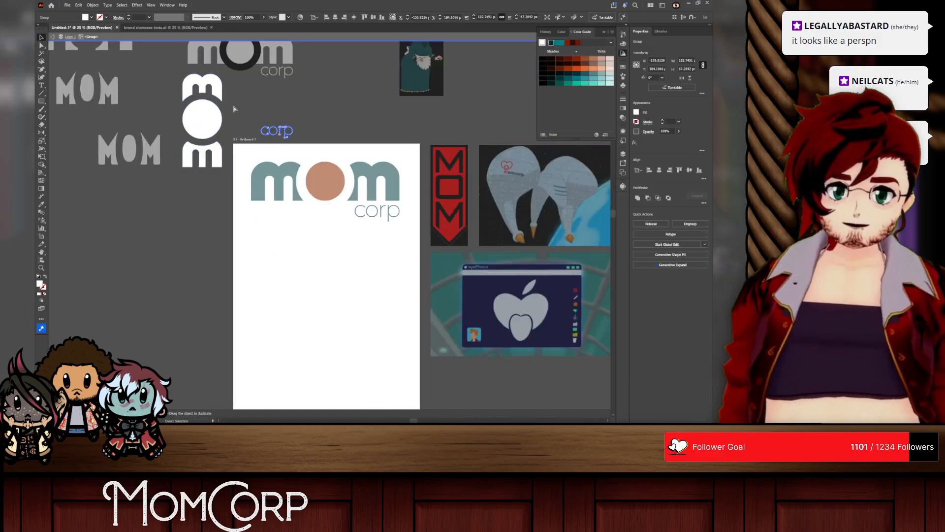
key("ctrl+z")
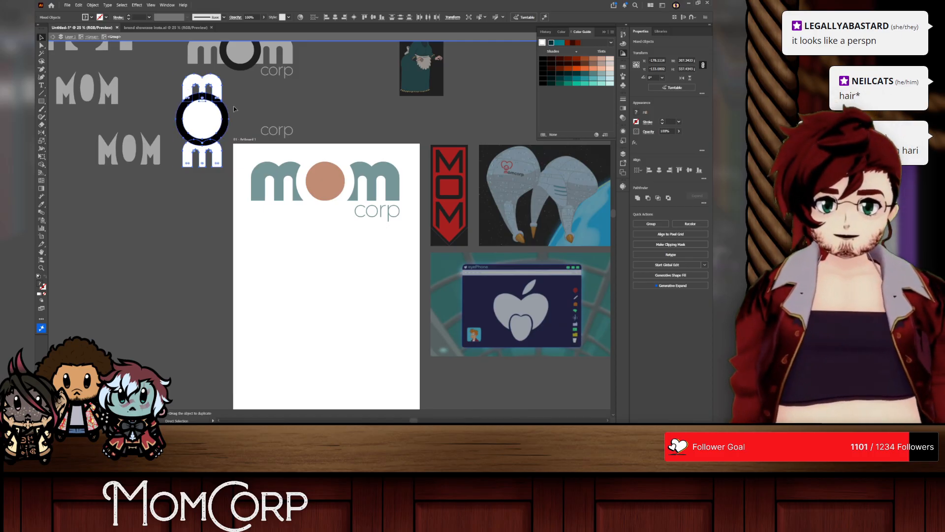
left_click(255, 90)
double_click(204, 85)
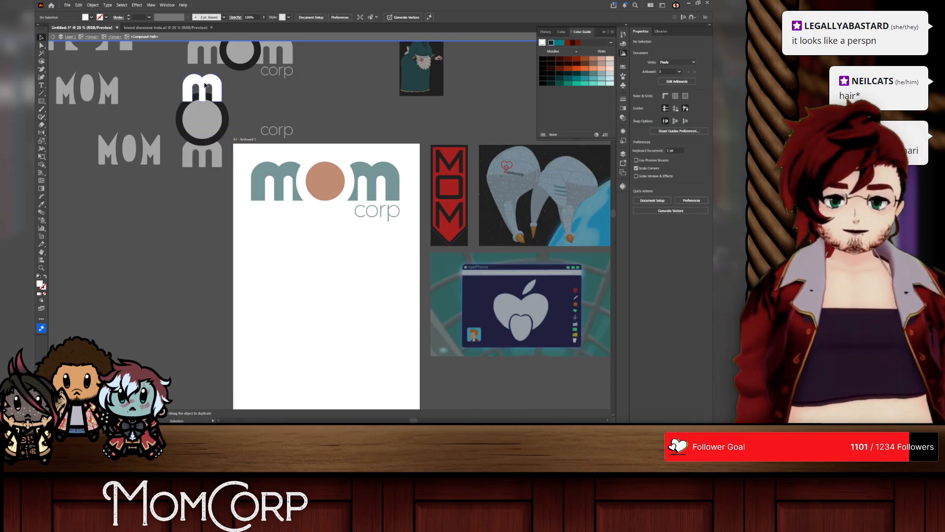
left_click_drag(205, 85, 205, 82)
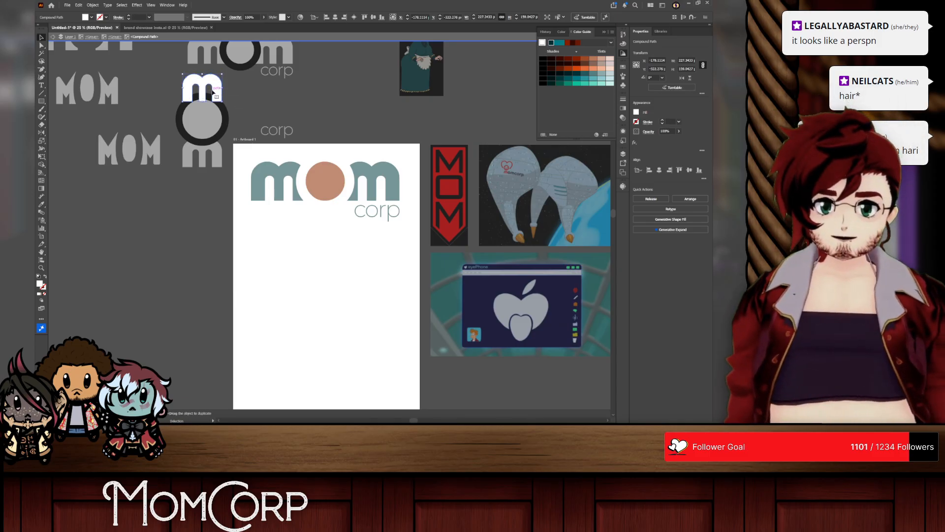
scroll(213, 92, "up", 2)
right_click(125, 91)
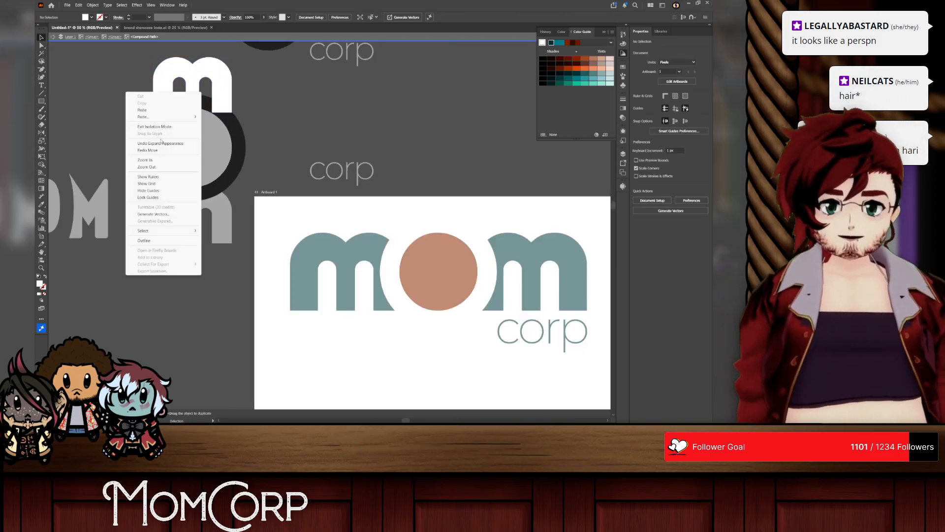
left_click(155, 127)
Step: Cut the black ring and its overlaps out of the stacked mom with the Shape Builder, including the sliver beneath the upper m
double_click(186, 136)
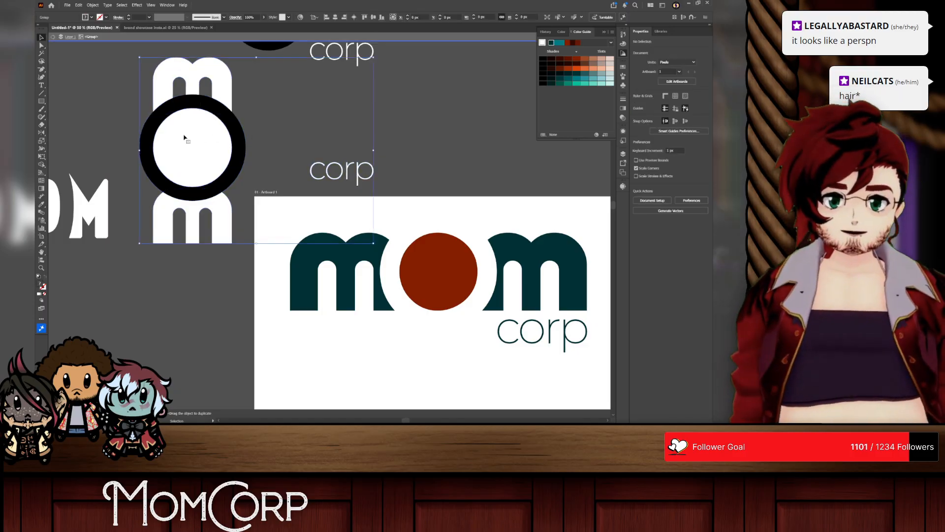
left_click(168, 67)
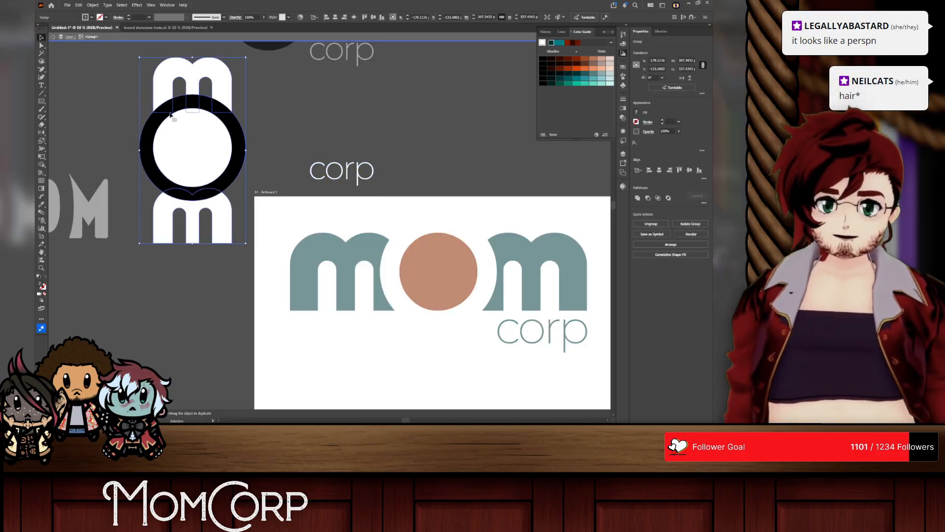
left_click(93, 5)
key("Escape")
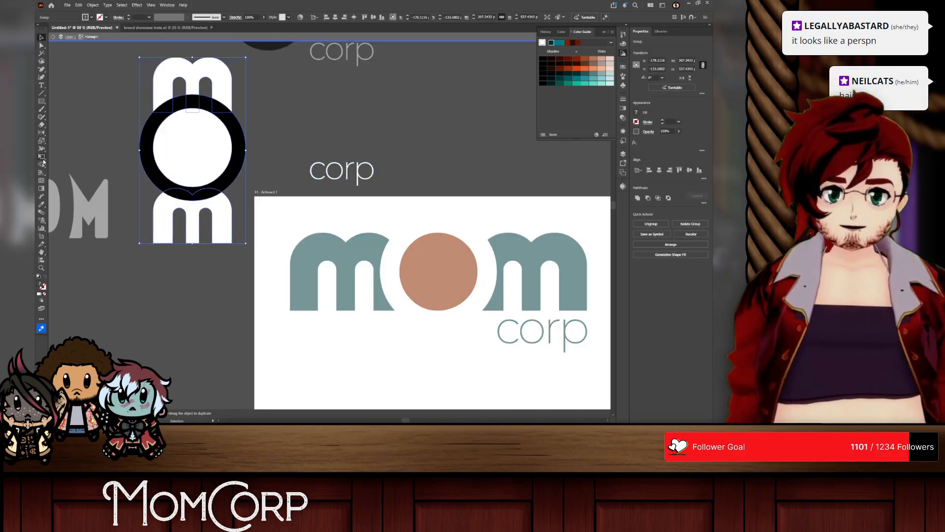
key("shift+m")
left_click(149, 134, "alt")
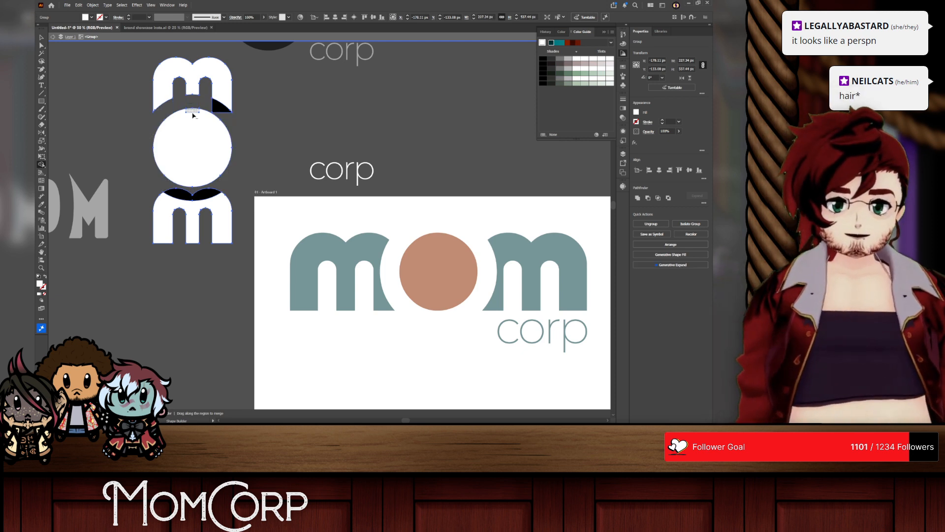
left_click(222, 106, "alt")
left_click(192, 195, "alt")
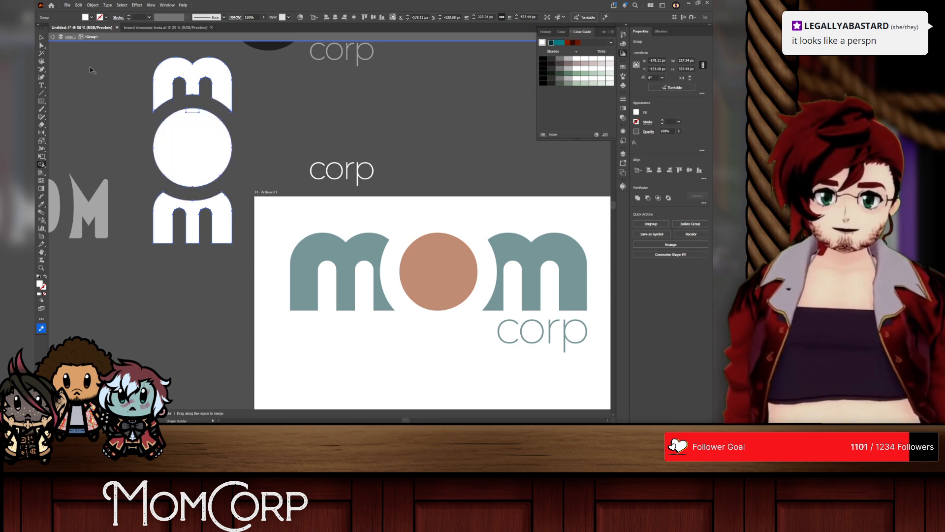
double_click(169, 67)
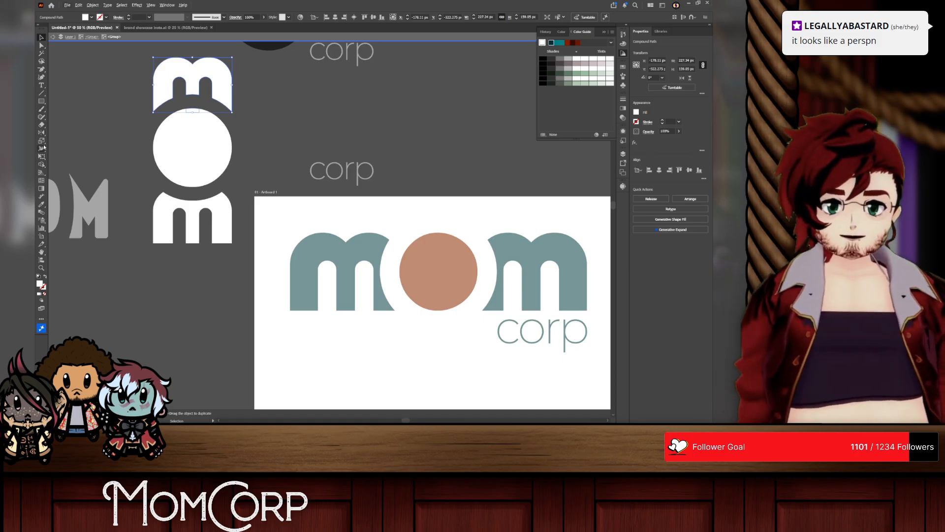
left_click(193, 112, "alt")
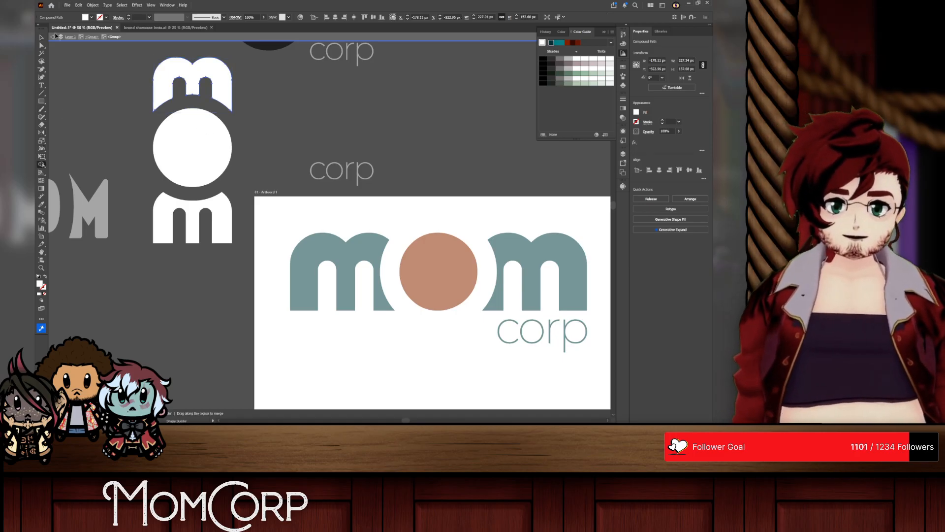
Step: Recolour the upper and lower m of the stacked mom dark teal by sampling the horizontal wordmark's m
left_click_drag(156, 81, 156, 81)
left_click(167, 207)
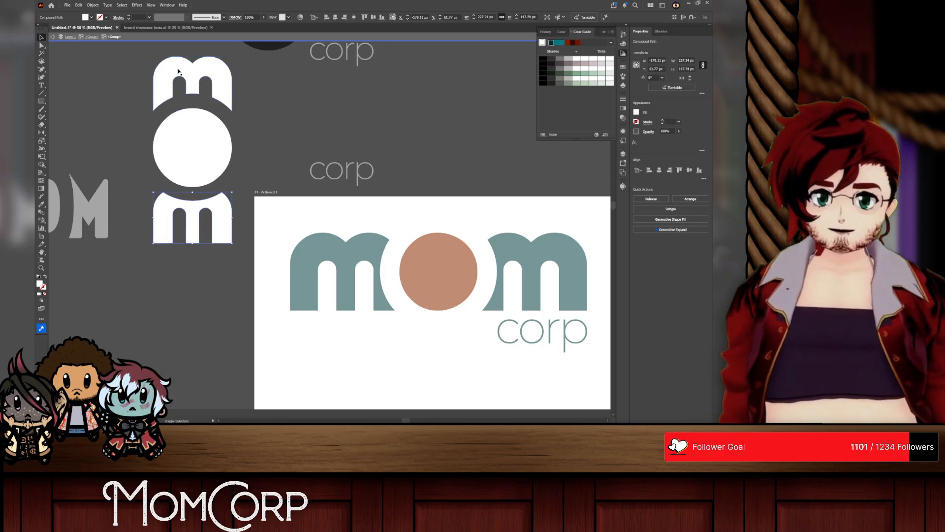
left_click(180, 72, "shift")
left_click(303, 252)
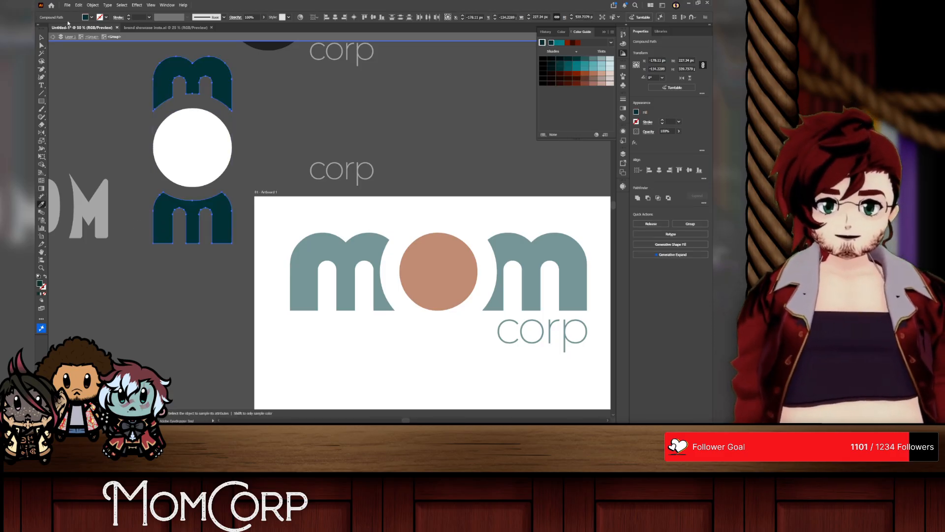
Step: Recolour the stacked mom's o rust red by sampling the horizontal wordmark's o, and leave isolation mode
key("v")
left_click(184, 133)
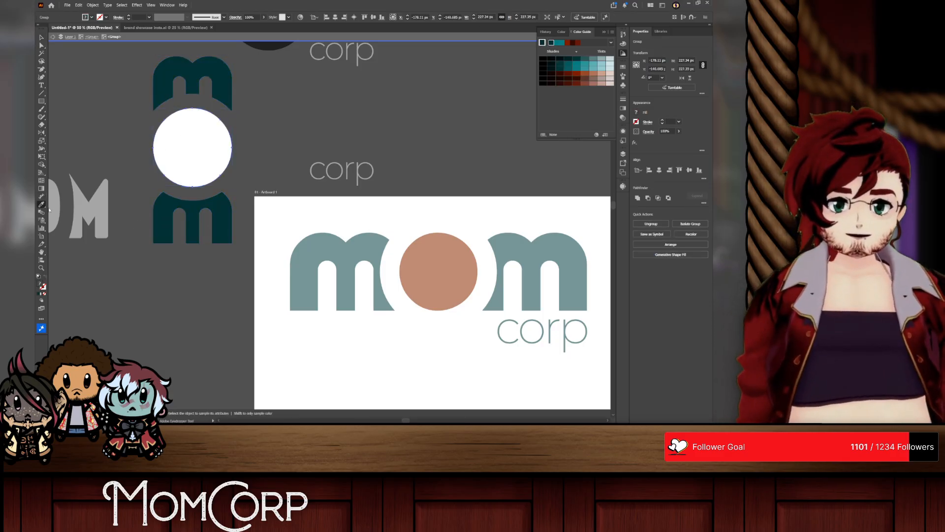
left_click(401, 256)
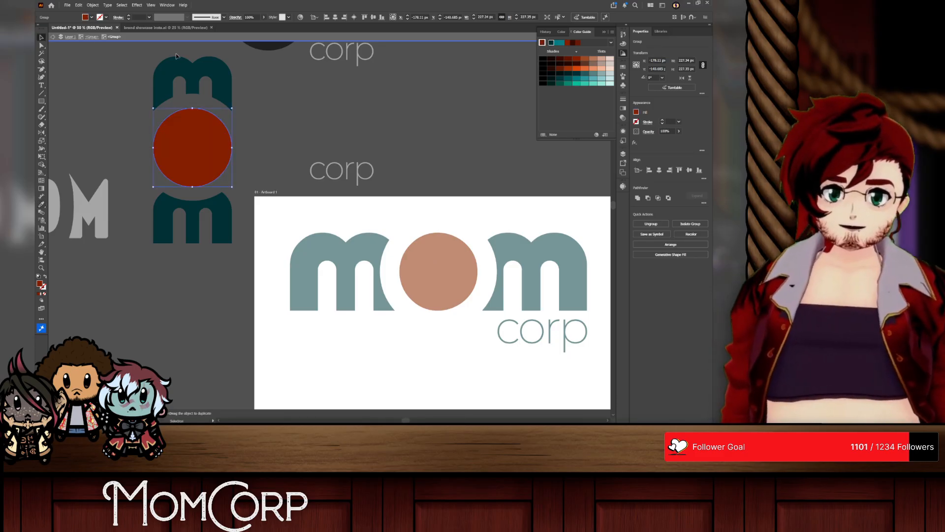
left_click(307, 153)
right_click(307, 154)
left_click(328, 189)
left_click(330, 181)
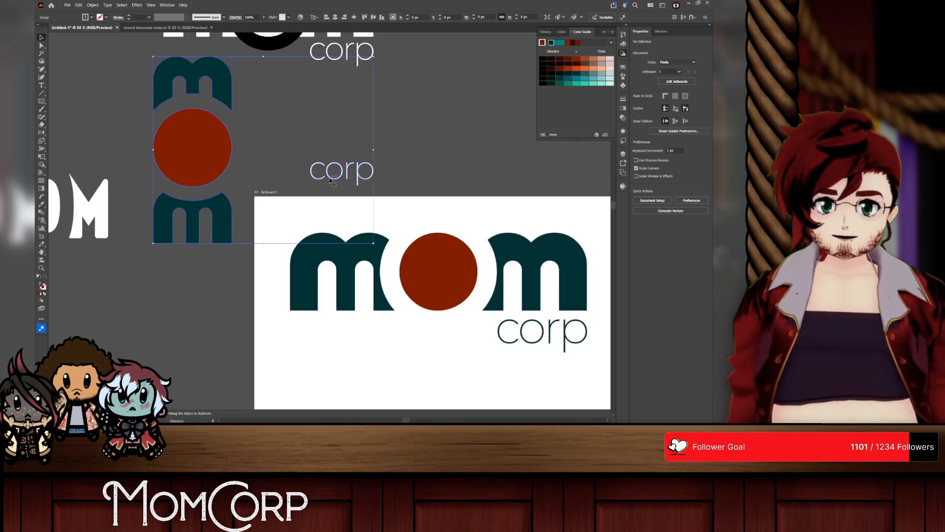
Step: Place the corp text beneath the stacked mom at the m's width, and recolour it dark teal from the horizontal wordmark
double_click(330, 181)
mouse_move(330, 181)
left_mouse_down()
mouse_move(172, 280)
mouse_move(184, 276)
mouse_move(152, 268)
left_mouse_up()
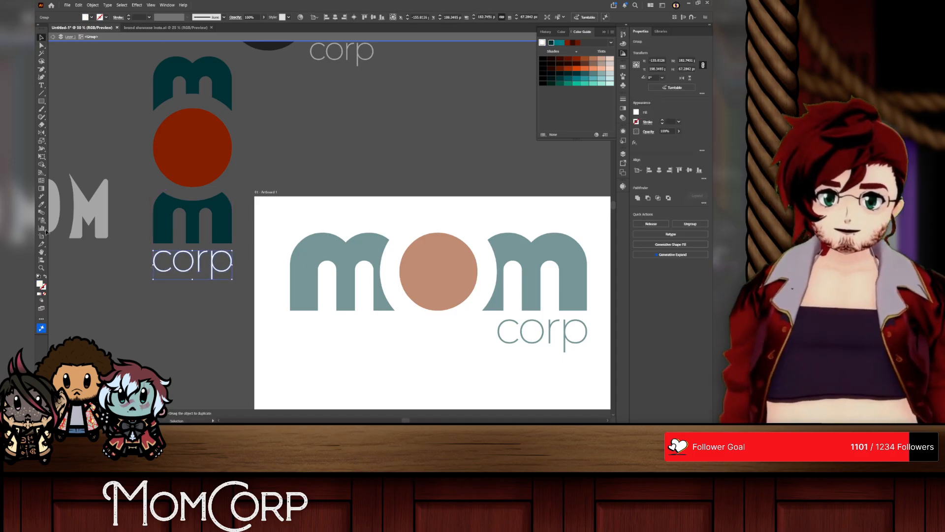
left_click(510, 243)
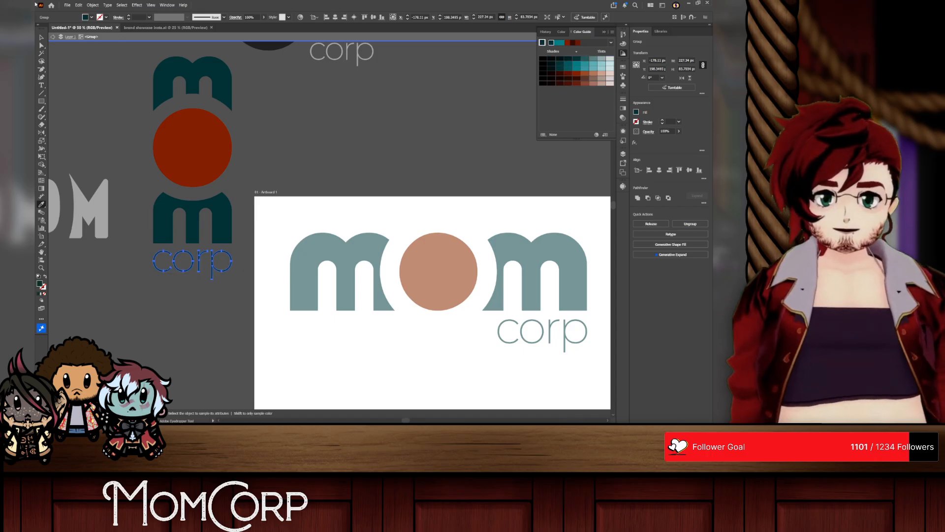
right_click(283, 120)
left_click(297, 155)
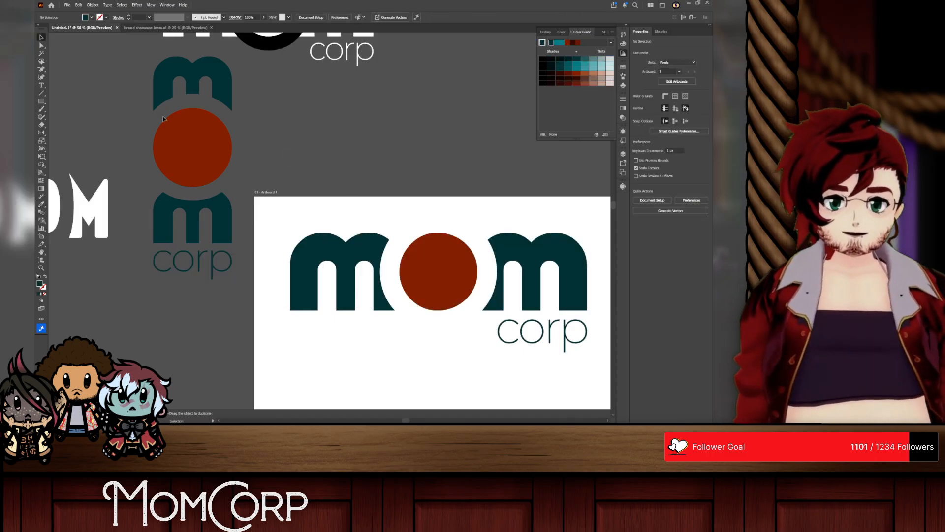
Step: Try overlaying the stacked wordmark on the horizontal logo so that their red o circles coincide
left_click(186, 156)
scroll(185, 156, "down", 2)
scroll(185, 156, "down", 1)
left_click_drag(185, 156, 274, 196)
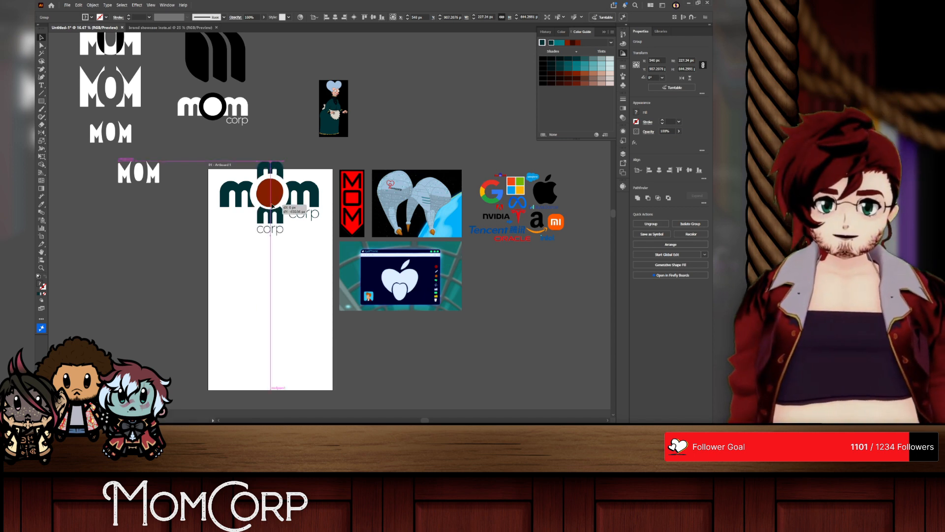
scroll(274, 196, "up", 3)
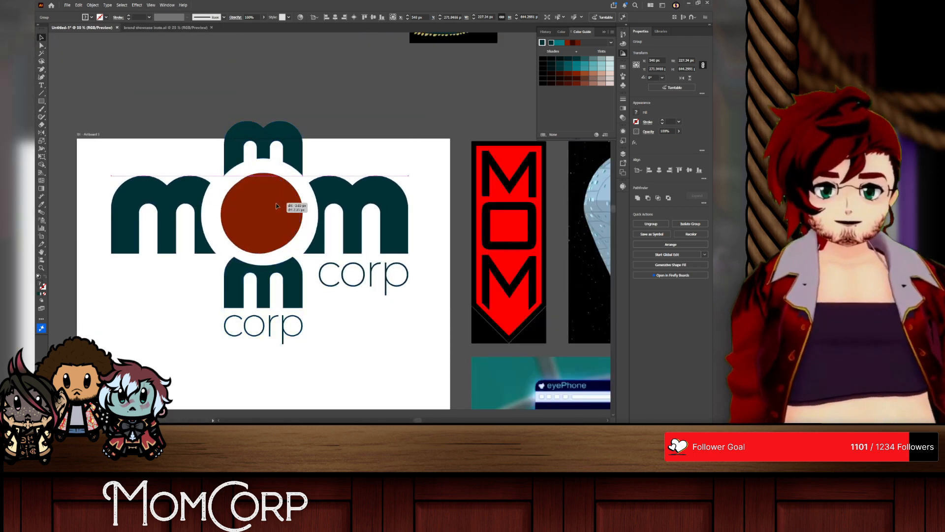
left_click_drag(270, 139, 268, 141)
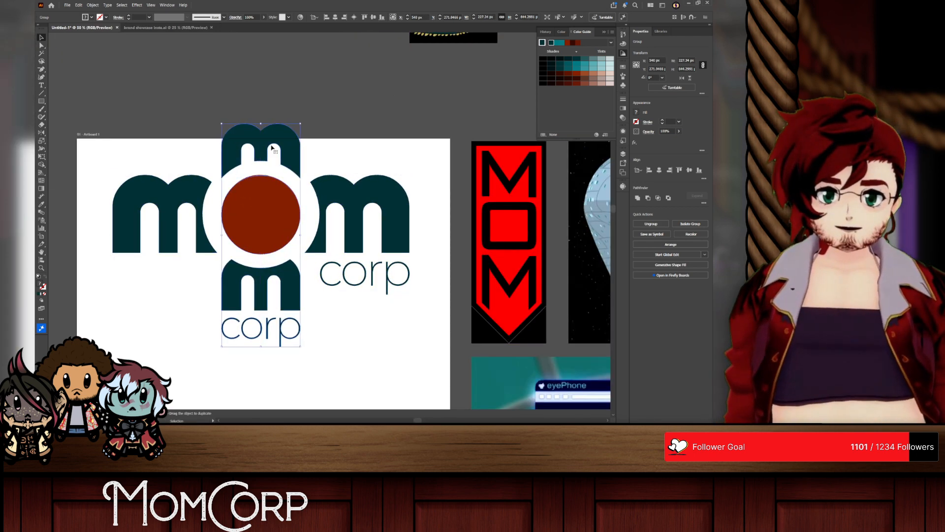
left_click_drag(302, 235, 268, 211)
key("ctrl+z")
key("ctrl+z")
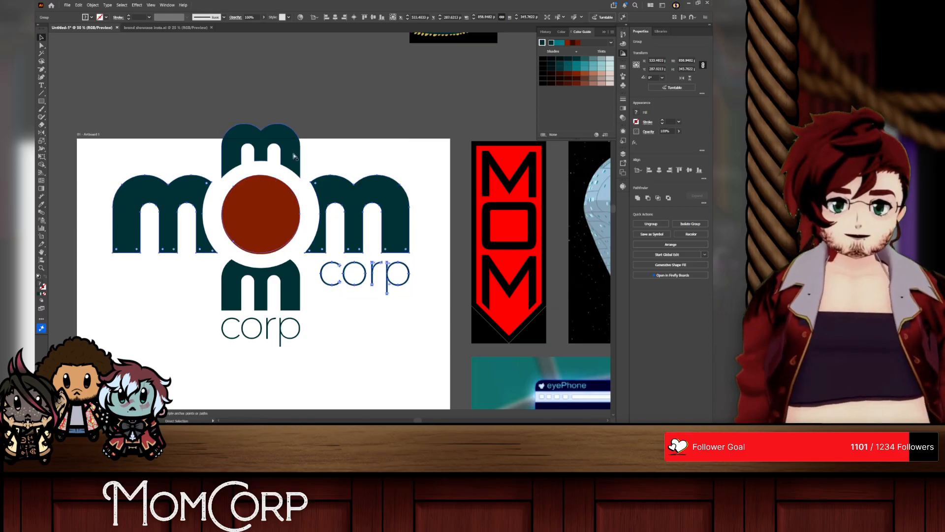
Step: Move the stacked wordmark off the artboard to the empty space beside its left edge
left_click(260, 138)
scroll(334, 277, "down", 2)
left_click_drag(308, 262, 186, 262)
scroll(136, 260, "down", 2)
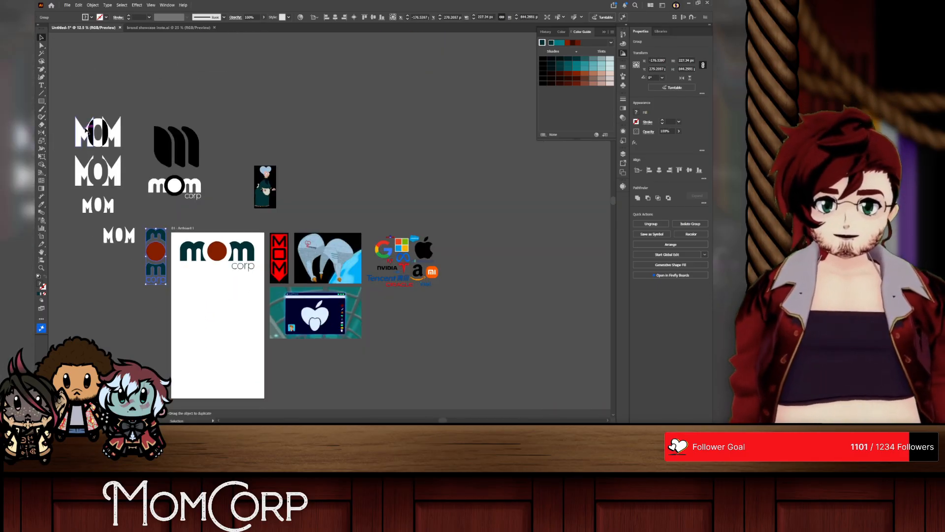
Step: Move the black m icon and MOM drafts far right of the artboard, and the Mom character picture beneath the company logos
left_click_drag(445, 63, 450, 106)
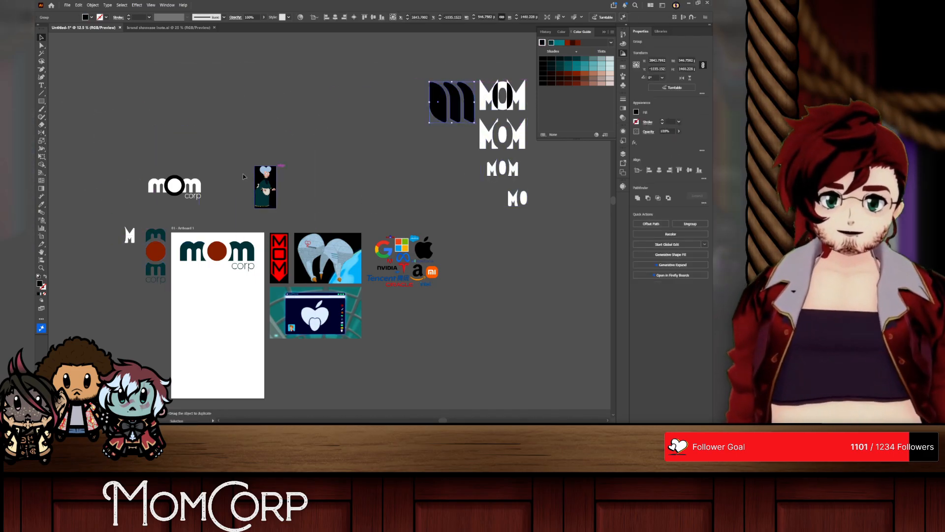
left_click_drag(173, 191, 330, 381)
left_click_drag(317, 379, 385, 317)
Step: Move the leftover white M from beside the artboard over to complete the lowest MOM draft
left_click(140, 207)
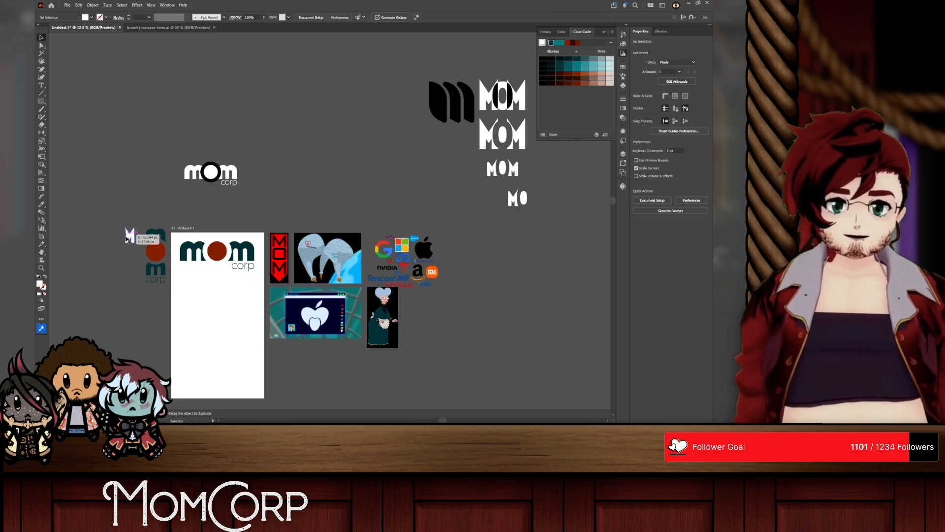
left_click_drag(130, 235, 536, 202)
left_click(546, 246)
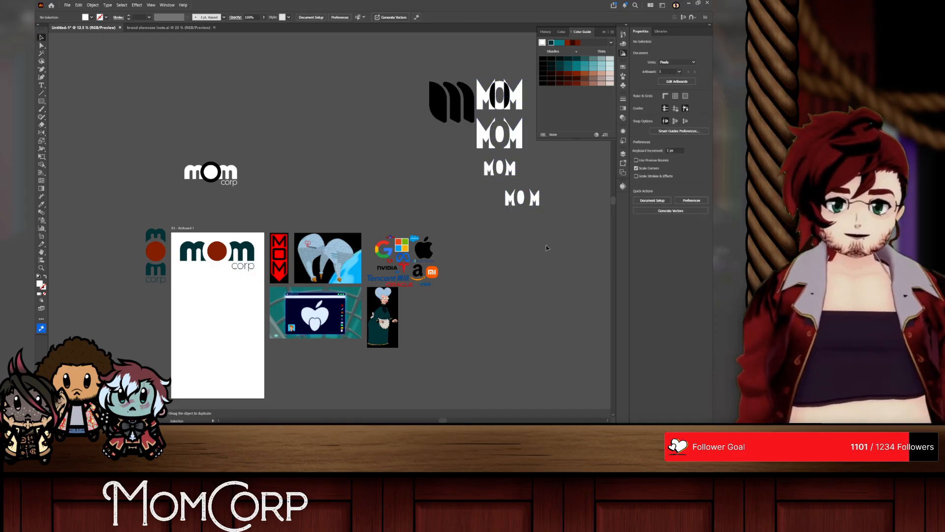
scroll(545, 245, "down", 1)
scroll(176, 255, "up", 1)
scroll(176, 254, "down", 5)
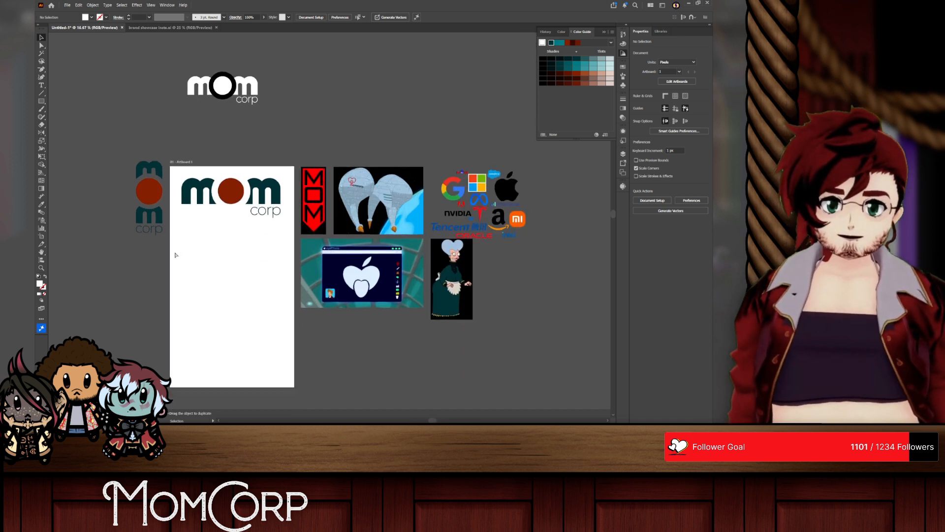
scroll(176, 255, "left", 1)
scroll(205, 220, "up", 1)
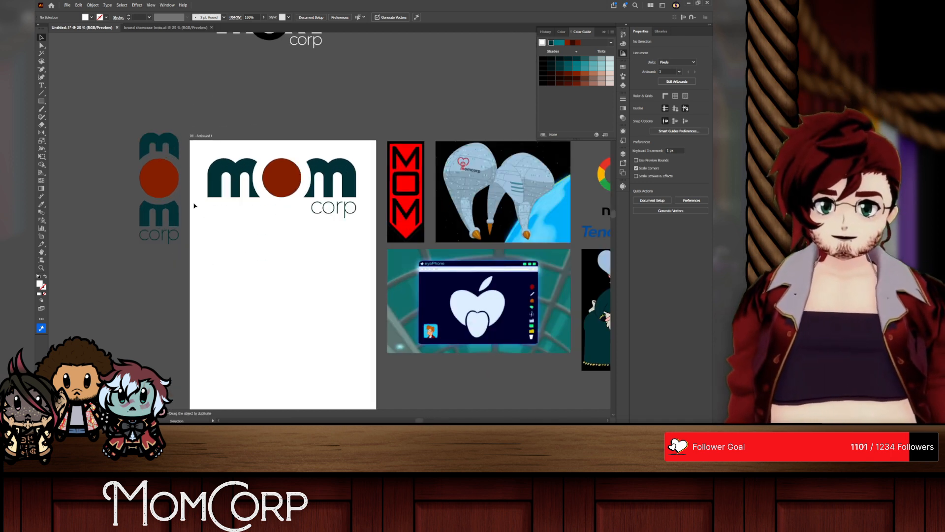
scroll(195, 207, "down", 3)
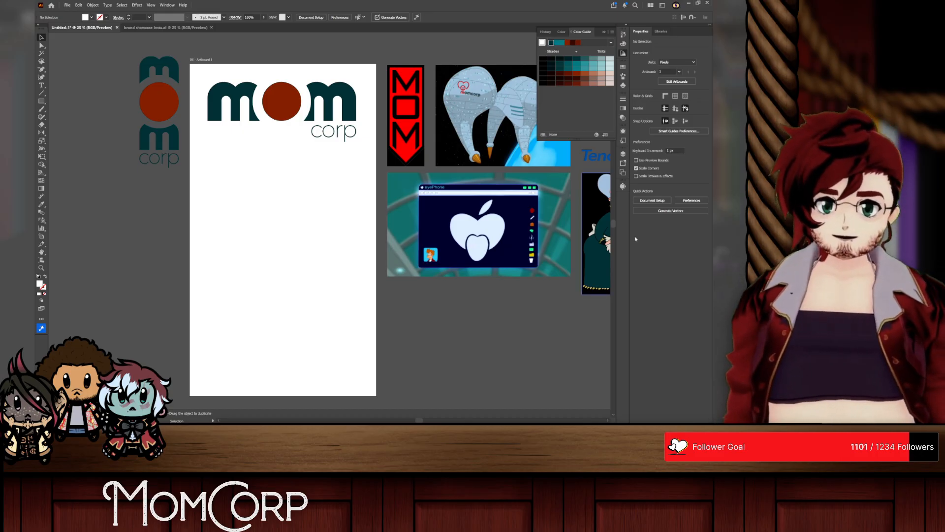
left_click(609, 233)
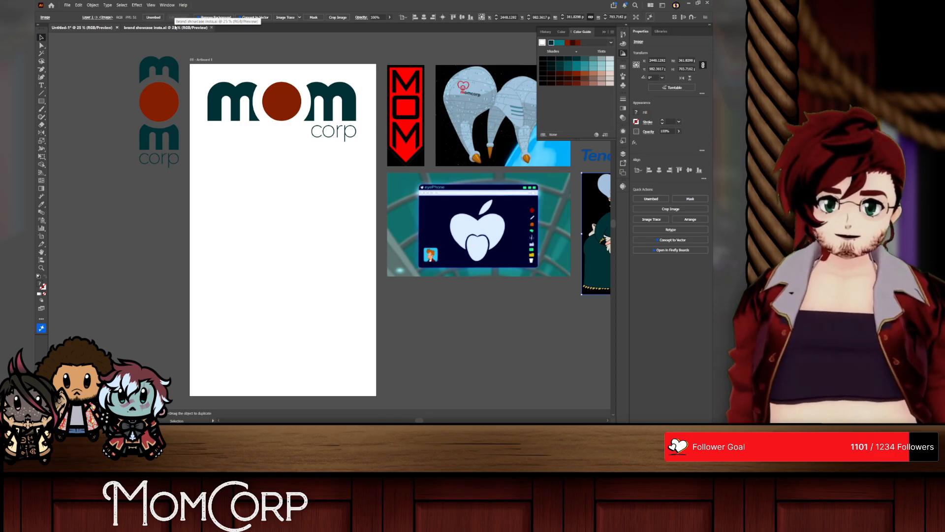
Step: Review the BerryCorp sheet in the brand showcase document, including its logo, badge row, colour swatches, typeface and office mockup
left_click(175, 27)
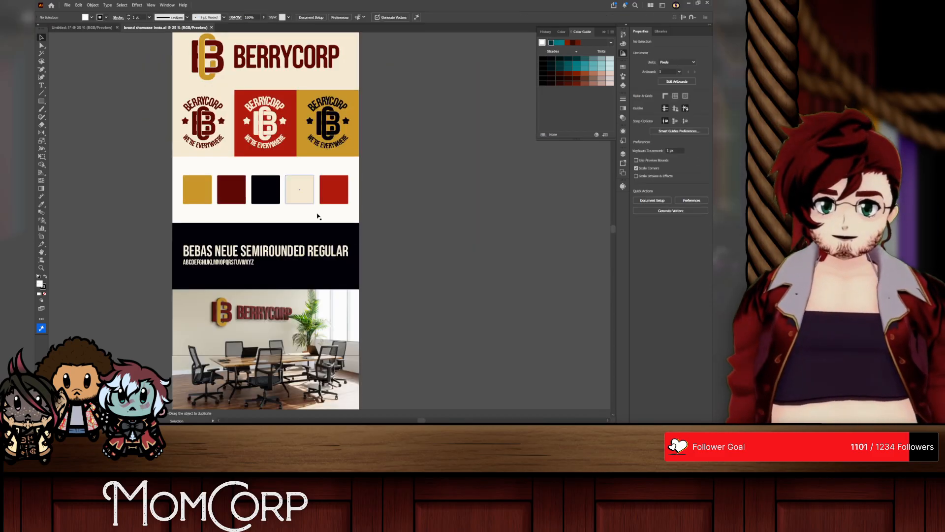
scroll(222, 133, "up", 1)
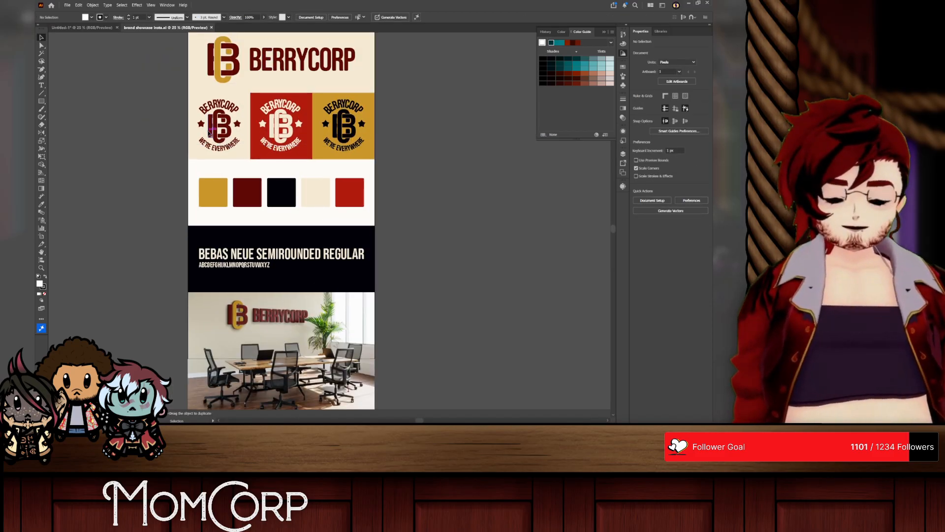
scroll(206, 134, "down", 2)
scroll(226, 172, "down", 1)
scroll(330, 264, "up", 1)
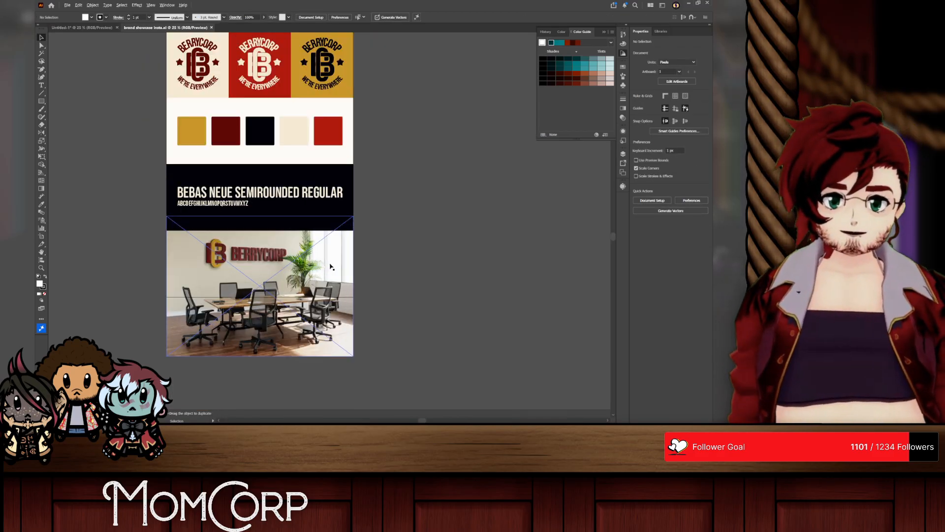
scroll(330, 264, "up", 3)
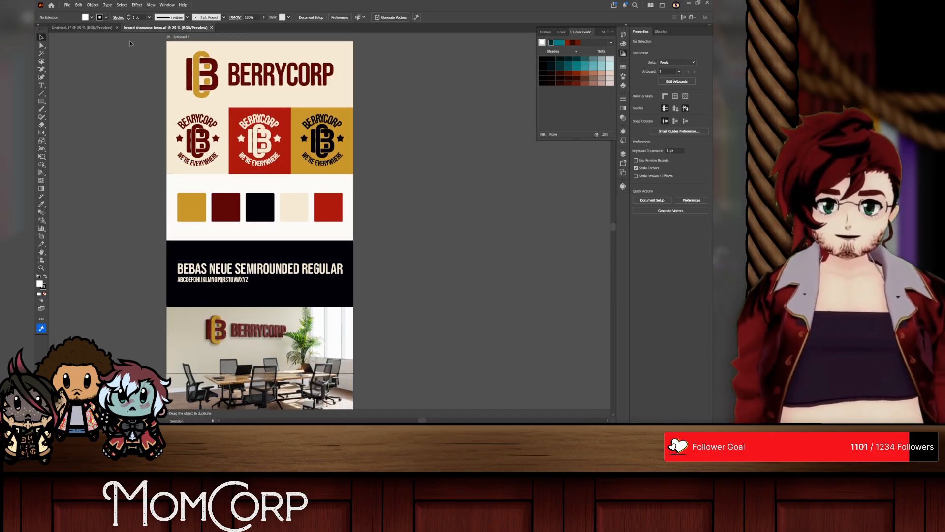
left_click(305, 75)
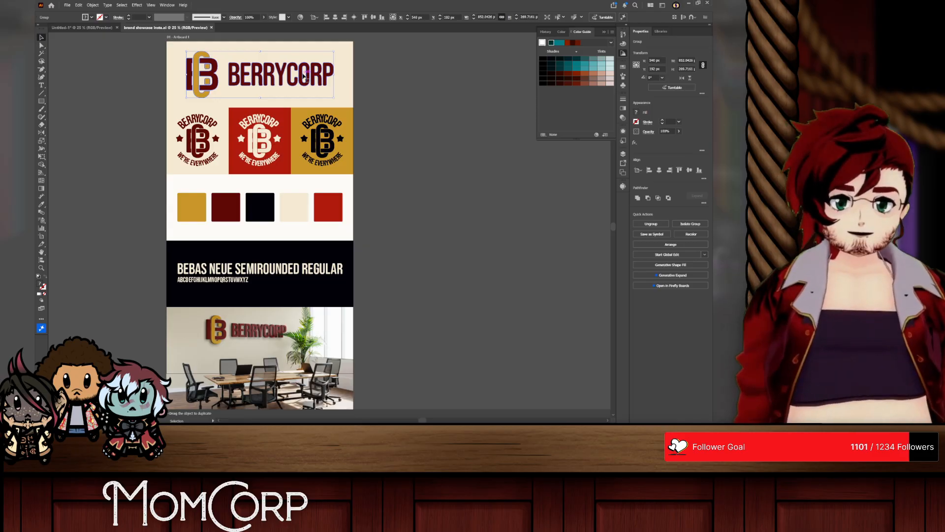
scroll(289, 127, "up", 2)
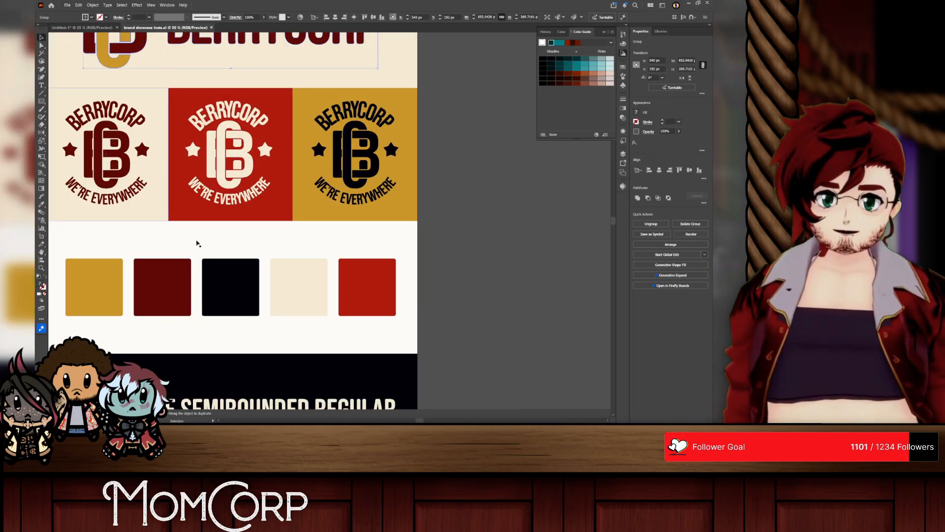
Step: Back in Untitled-1, duplicate the horizontal logo straight down the artboard and delete the corp text from the copy
left_click(81, 28)
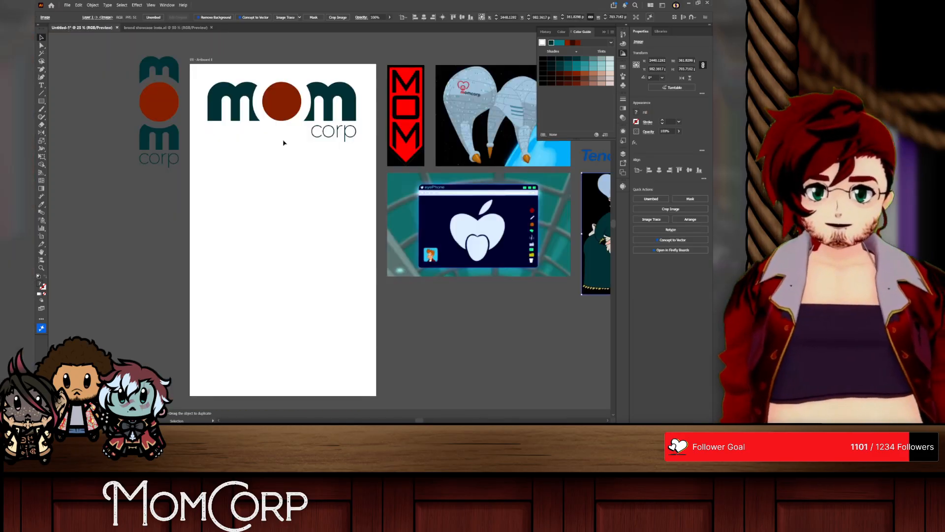
left_click(279, 97)
left_click_drag(280, 97, 279, 262)
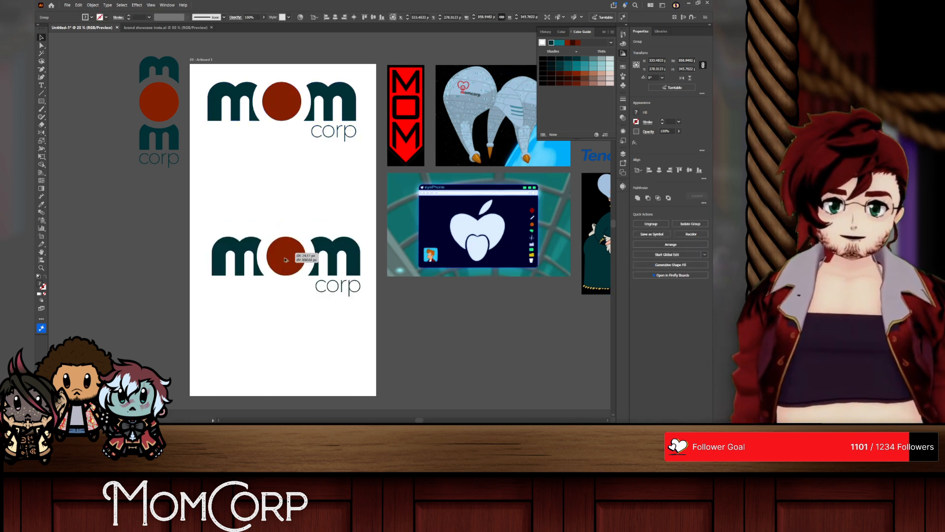
double_click(289, 264)
left_click(327, 296)
key("Delete")
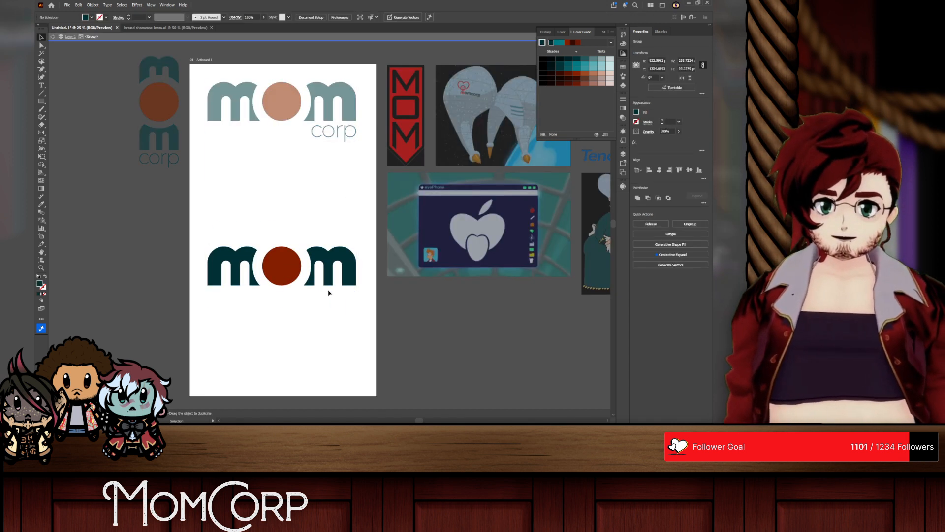
Step: Switch to the browser, close the Mom character's image and return to the Futurama wiki's MomCorp article
key("alt+Tab")
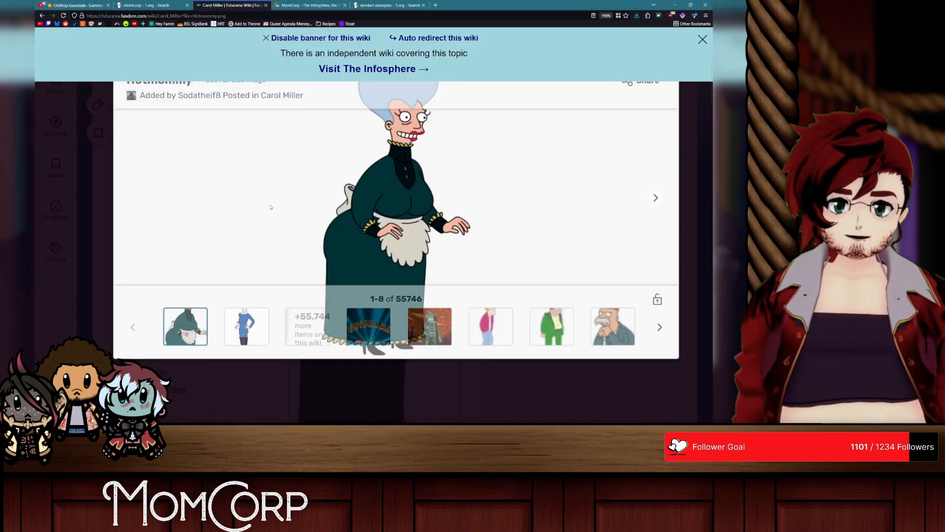
left_click(682, 165)
scroll(590, 187, "up", 4)
scroll(365, 213, "down", 5)
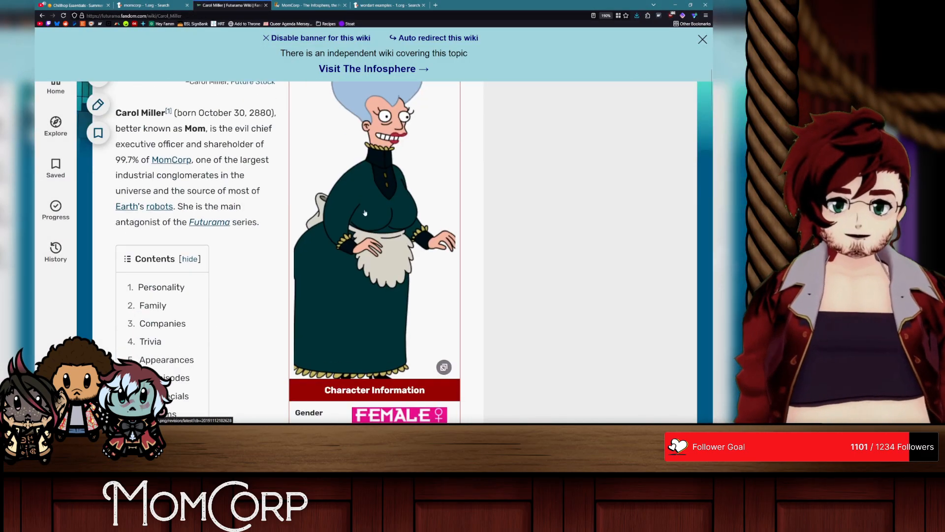
scroll(365, 212, "up", 4)
left_click(41, 16)
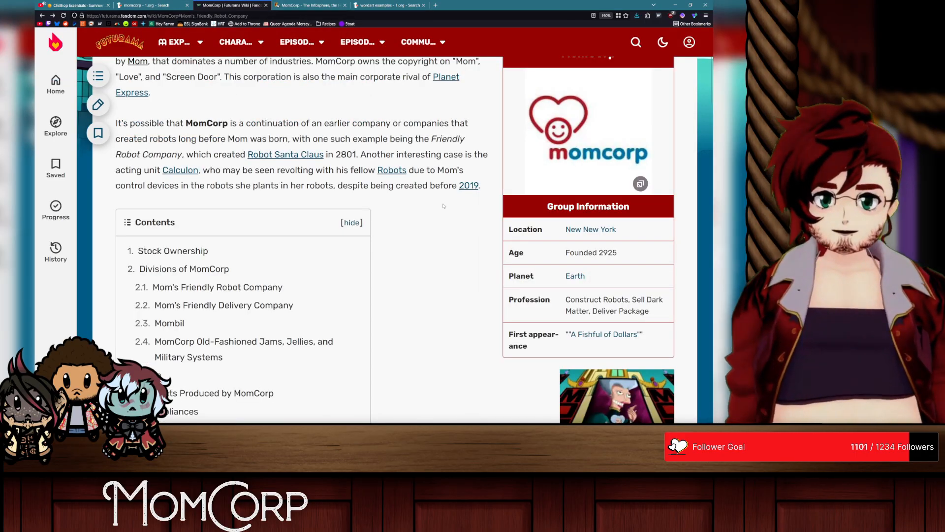
Step: Read the MomCorp article's introduction and its sections on stock ownership and company divisions
scroll(353, 223, "up", 2)
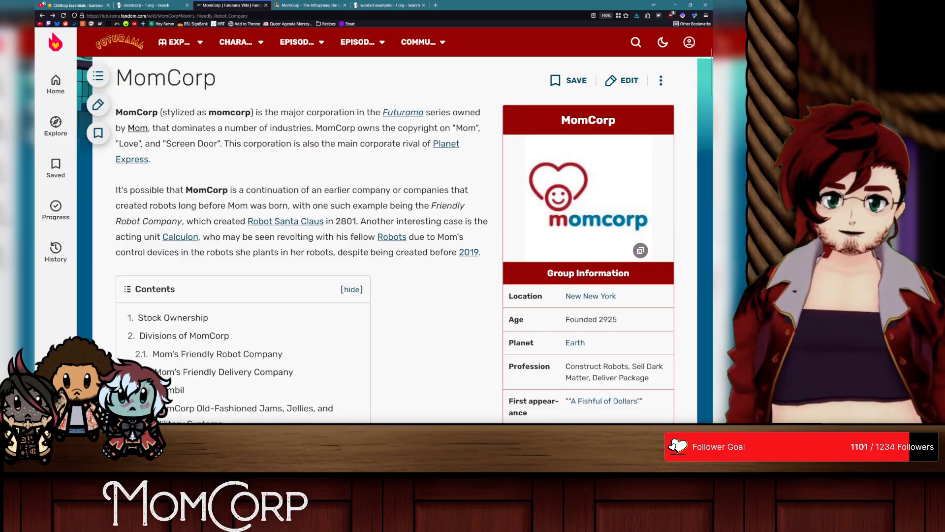
left_click_drag(347, 127, 237, 143)
left_click(384, 194)
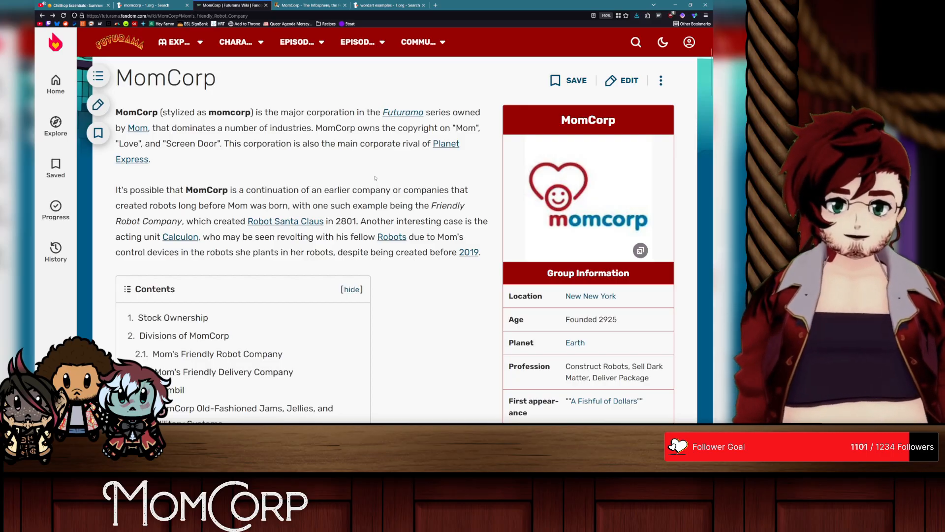
scroll(375, 178, "down", 10)
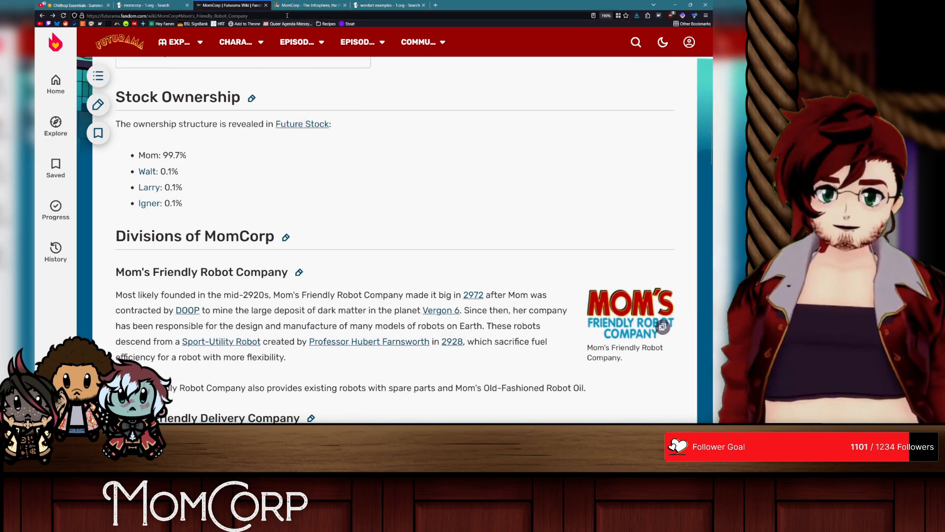
Step: Open the Infosphere's MomCorp article and follow its link to read the Mom's Old-Fashioned Robot Oil page
left_click(309, 5)
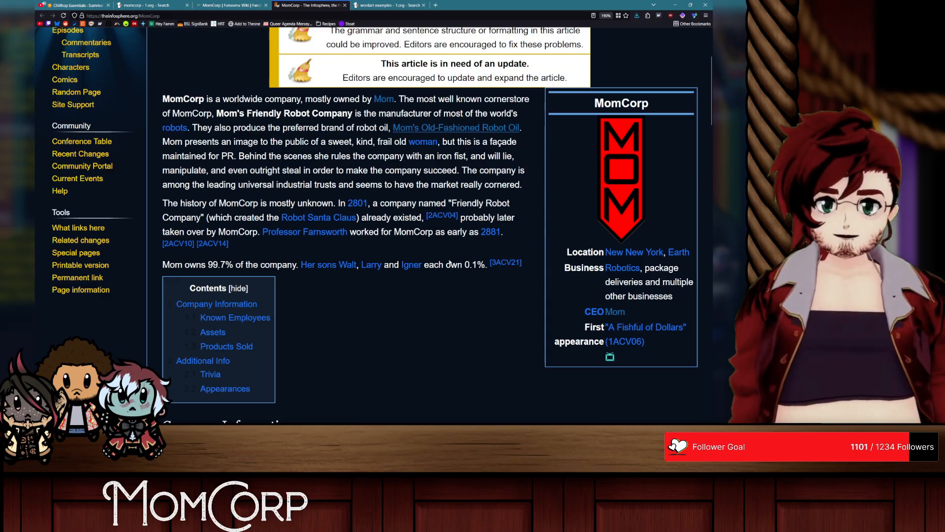
left_click(425, 129)
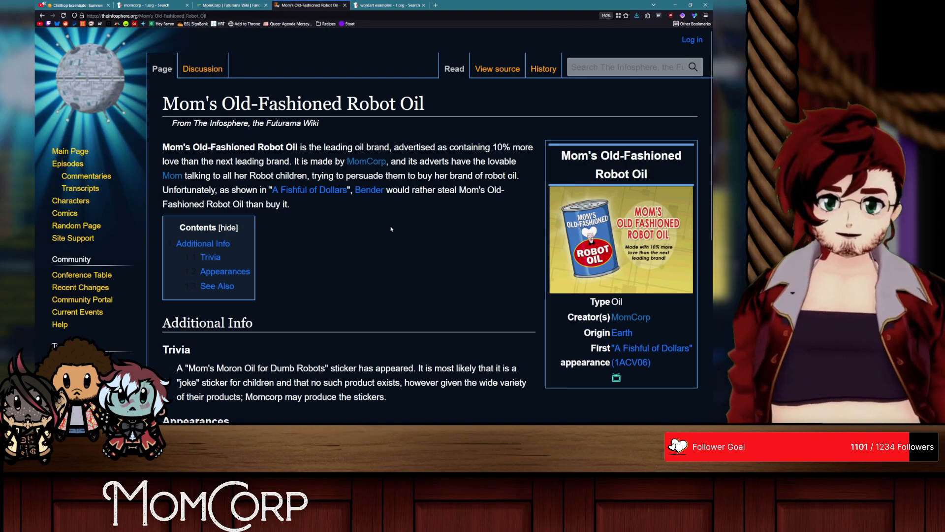
scroll(391, 229, "down", 4)
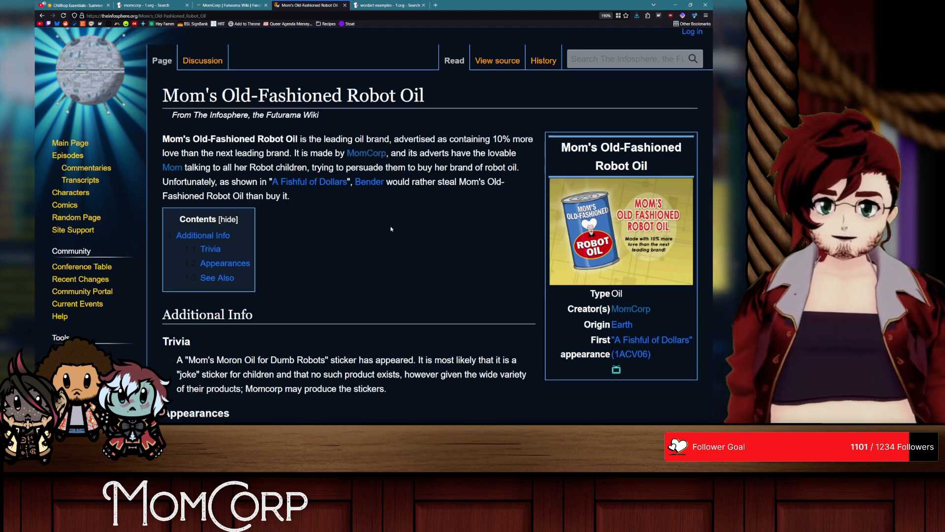
scroll(391, 229, "down", 2)
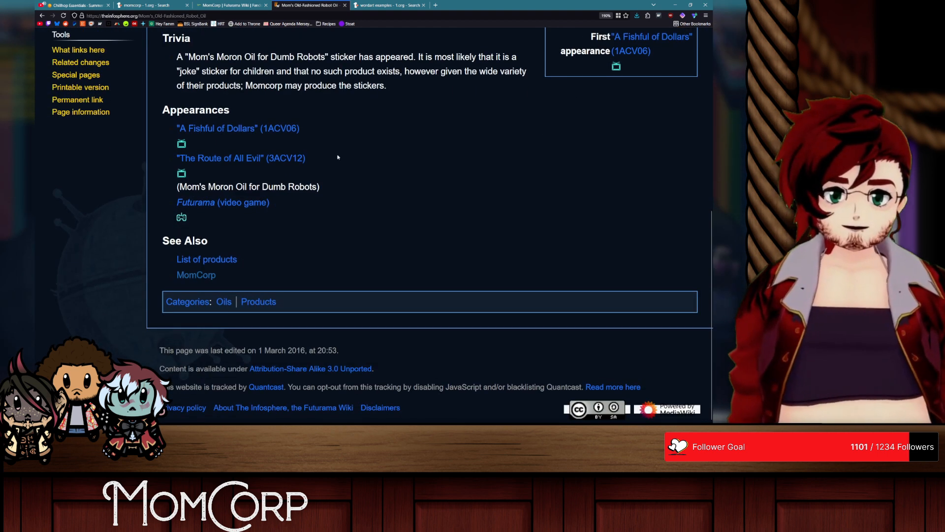
Step: Return to the Futurama wiki's MomCorp article and look through its divisions, product lists and gallery
key("ctrl+shift+Tab")
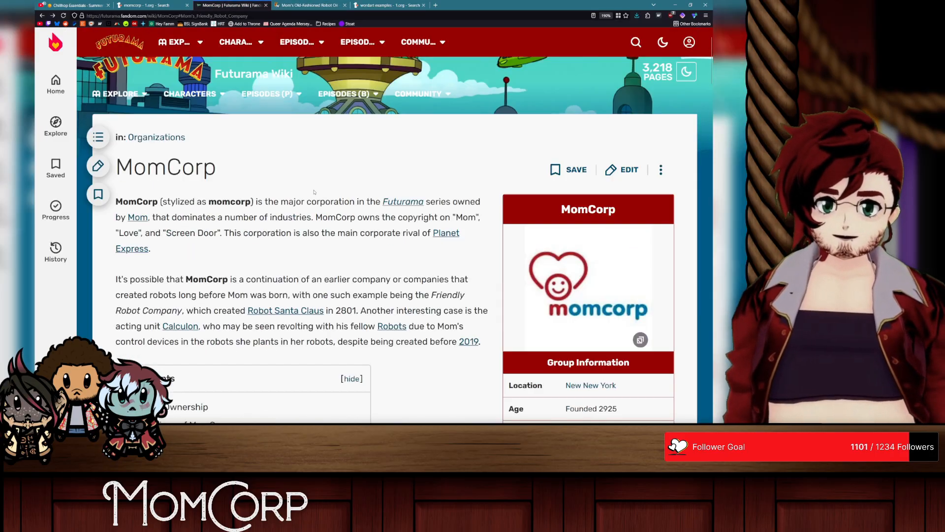
scroll(314, 192, "up", 1)
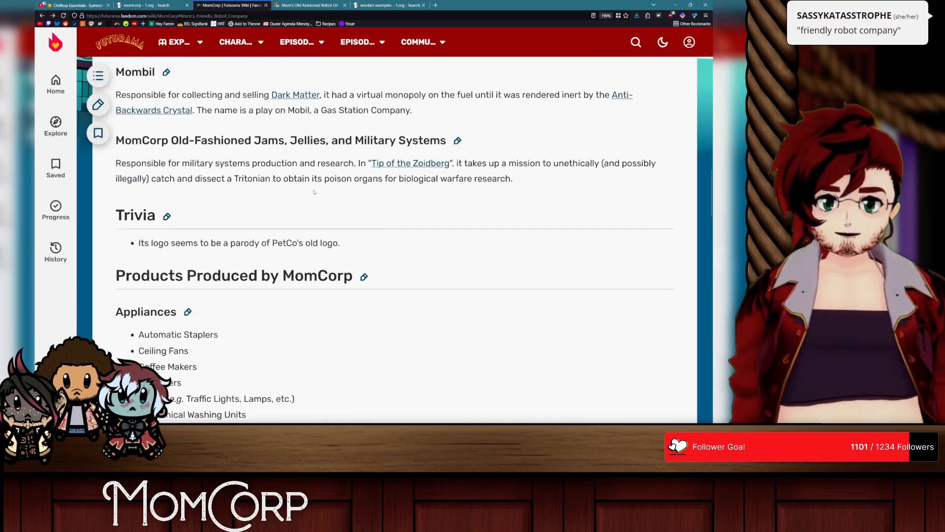
scroll(314, 193, "down", 10)
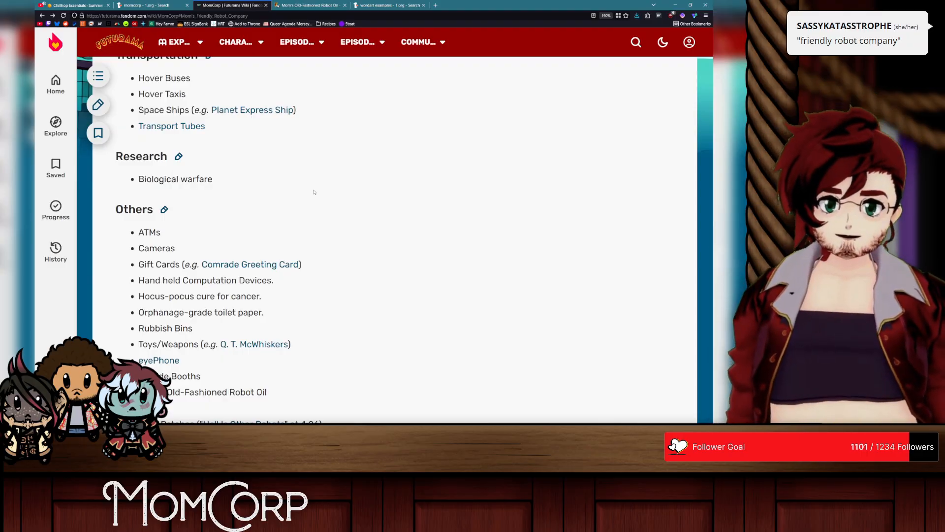
scroll(314, 193, "down", 10)
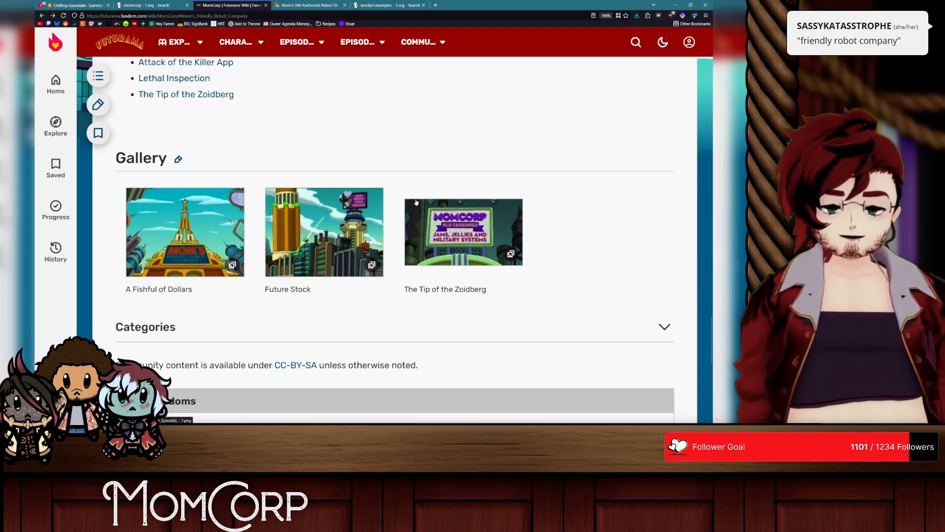
Step: Back in Untitled-1, draw a circle about 792 px wide centred on the lower mom logo and choose Type on a Path
key("alt+Tab")
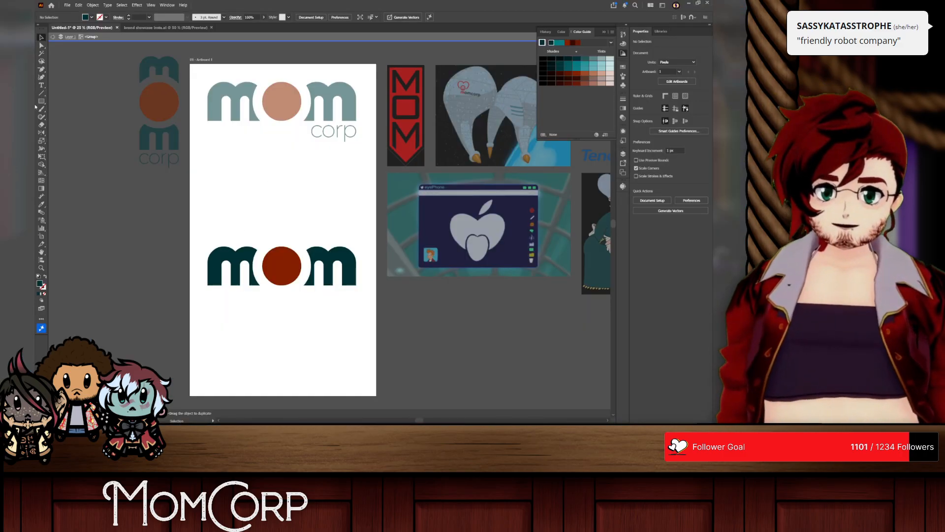
left_click_drag(41, 101, 79, 117)
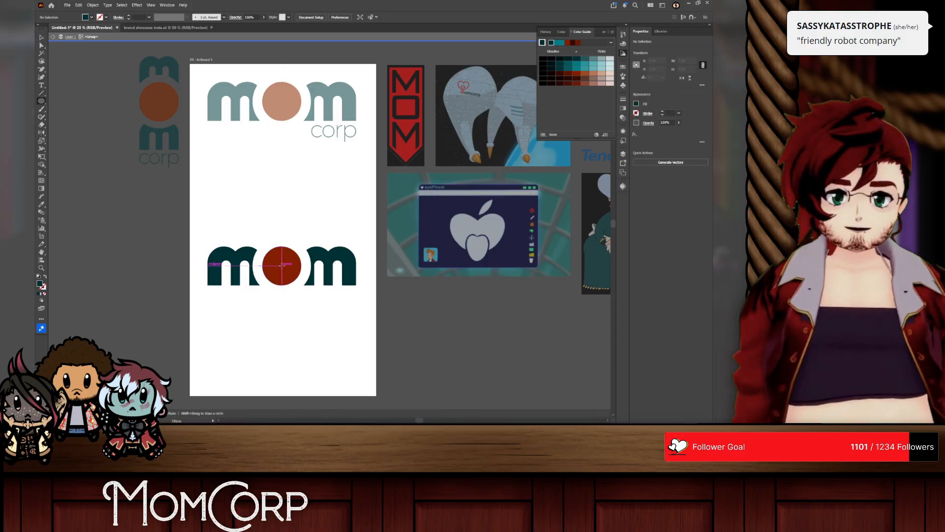
left_click_drag(281, 266, 351, 289)
key("t")
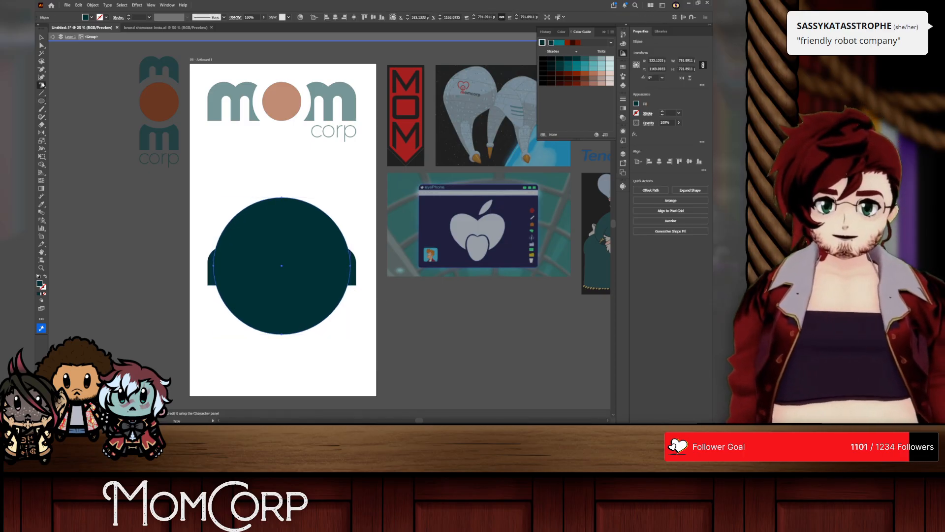
right_click(42, 86)
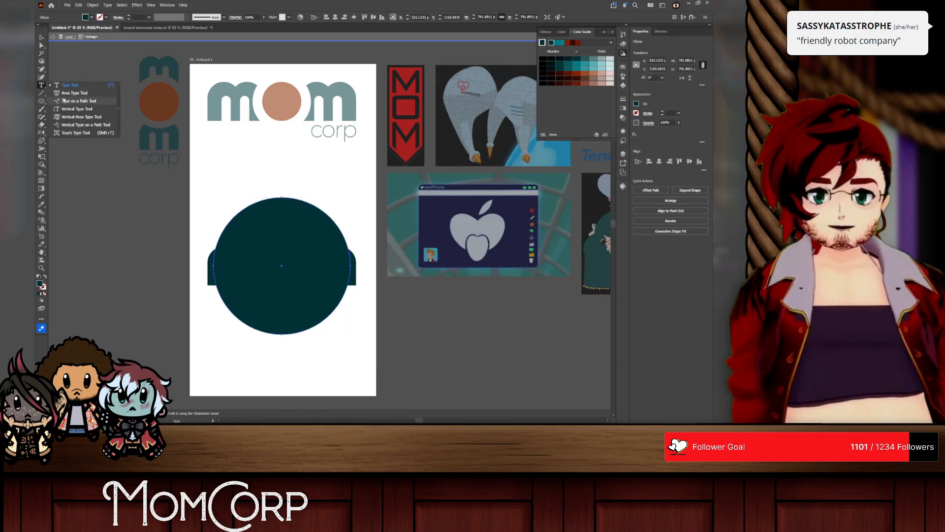
Step: Switch to the browser, recheck the MomCorp article and view the larger Mom's Old-Fashioned Robot Oil image for its slogan
key("alt+Tab")
scroll(430, 235, "up", 15)
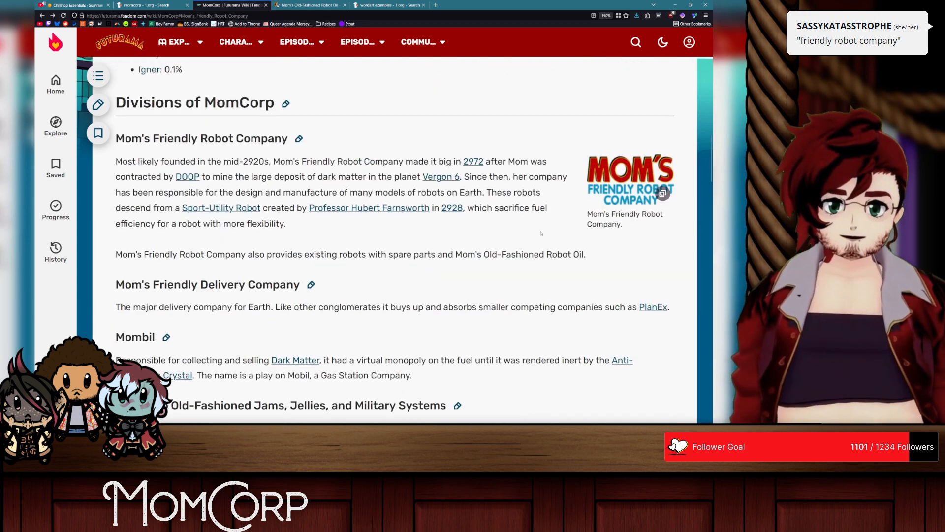
scroll(242, 173, "up", 10)
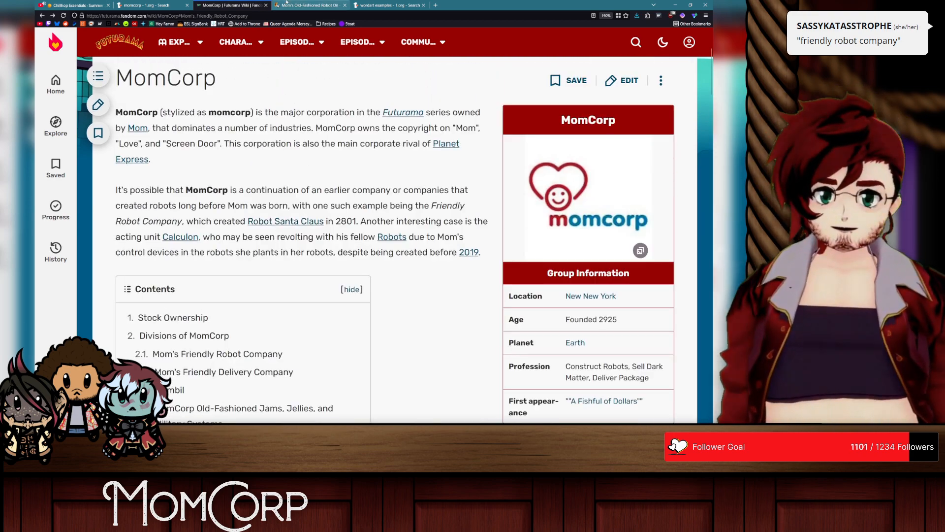
left_click(308, 5)
scroll(322, 84, "up", 4)
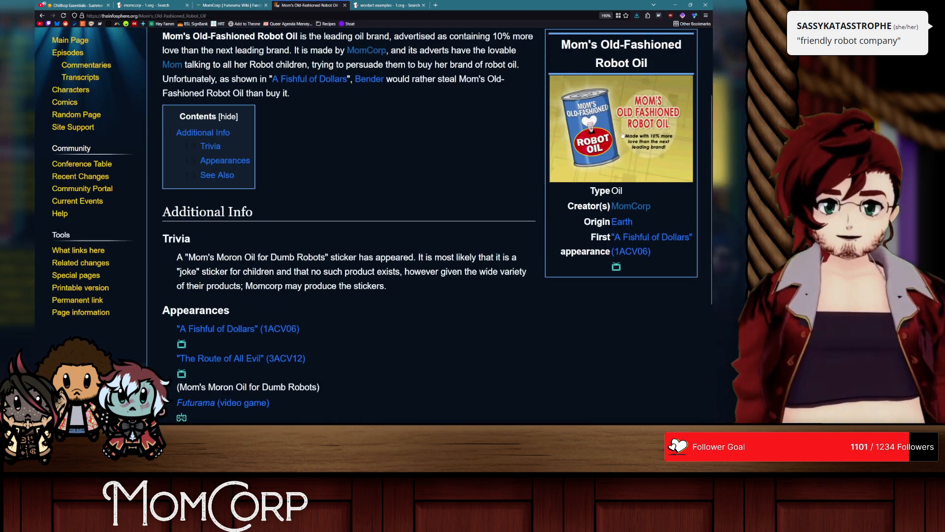
left_click(623, 135)
scroll(440, 127, "down", 3)
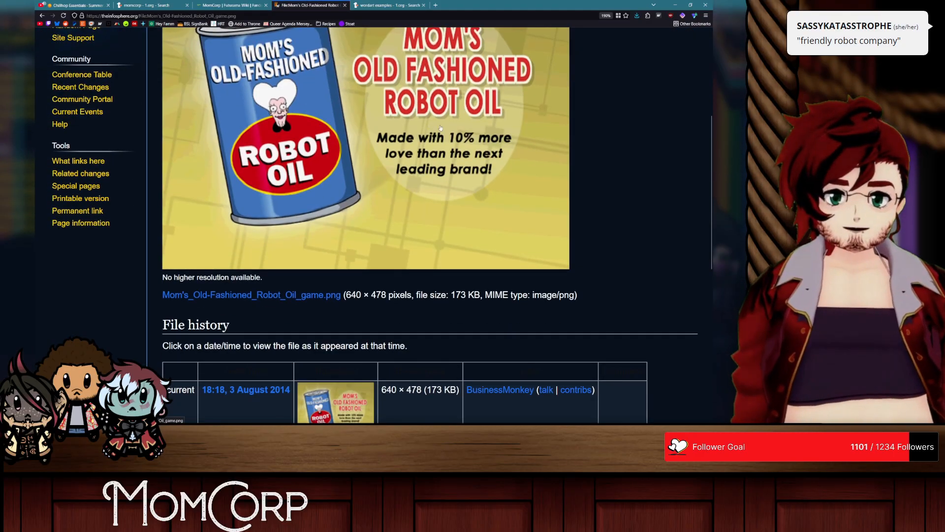
Step: Back in Untitled-1, shrink the circle about its centre to about 636 px and add the text "Made With Love" along its path
key("alt+Tab")
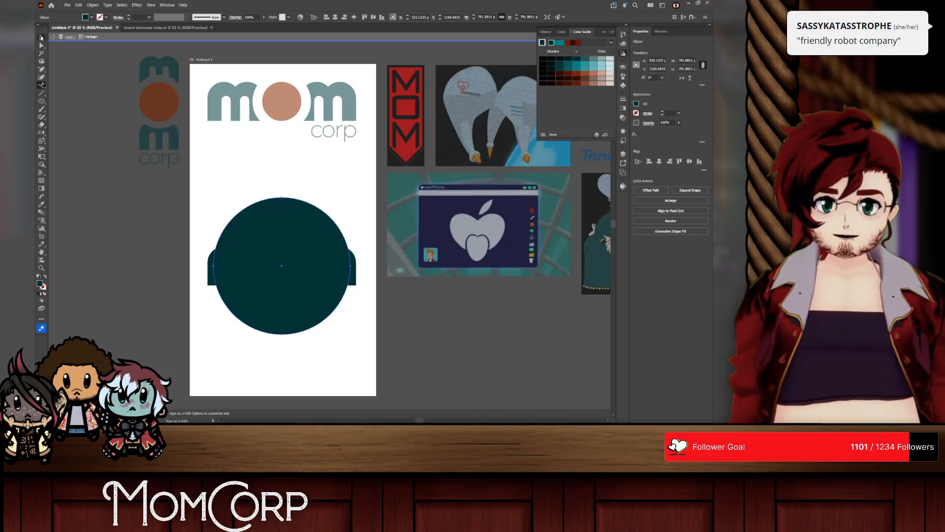
left_click_drag(350, 266, 338, 265)
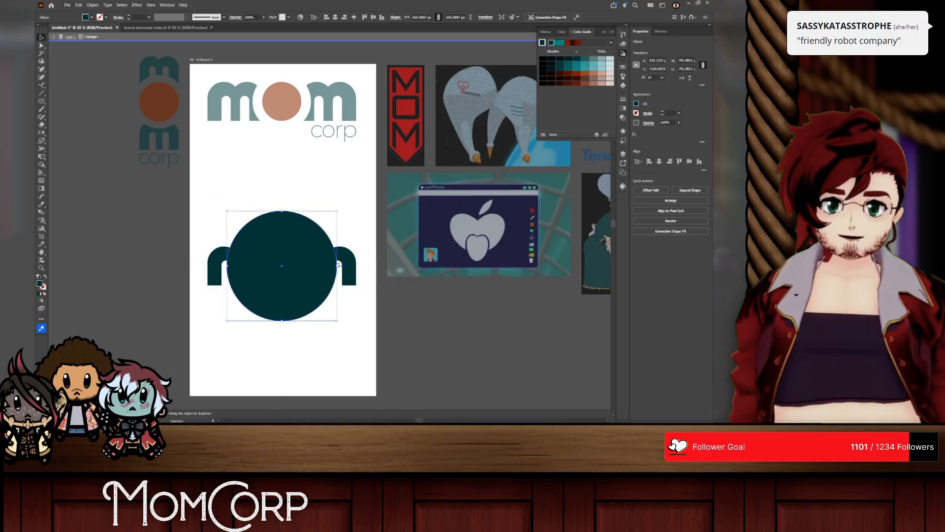
left_click(41, 85)
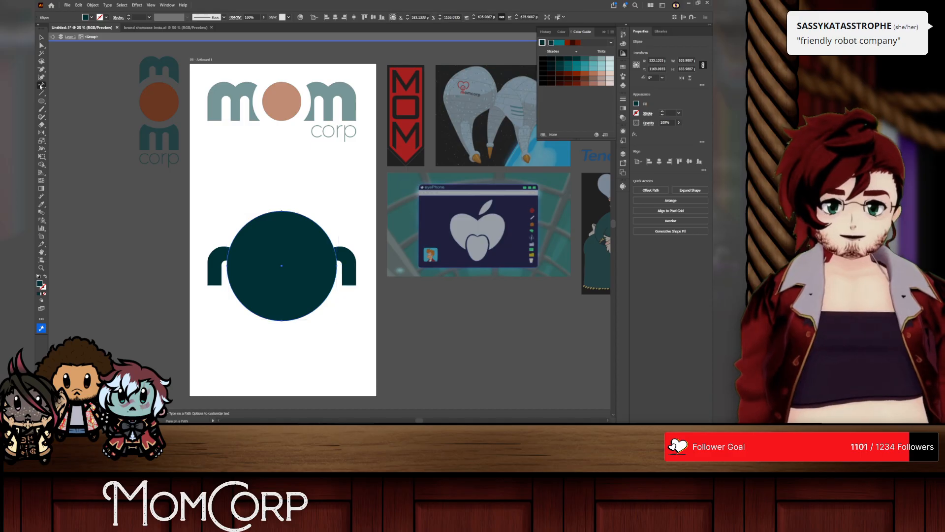
left_click(281, 210)
type("Made Wi")
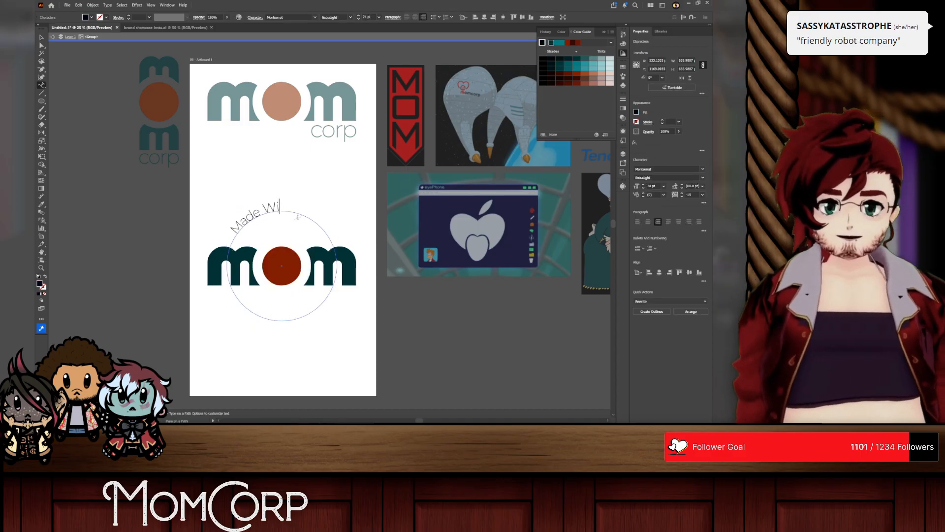
type("th Love")
Step: Centre-align the circular text and rotate it 180° so it arches over the mom logo
key("ctrl+a")
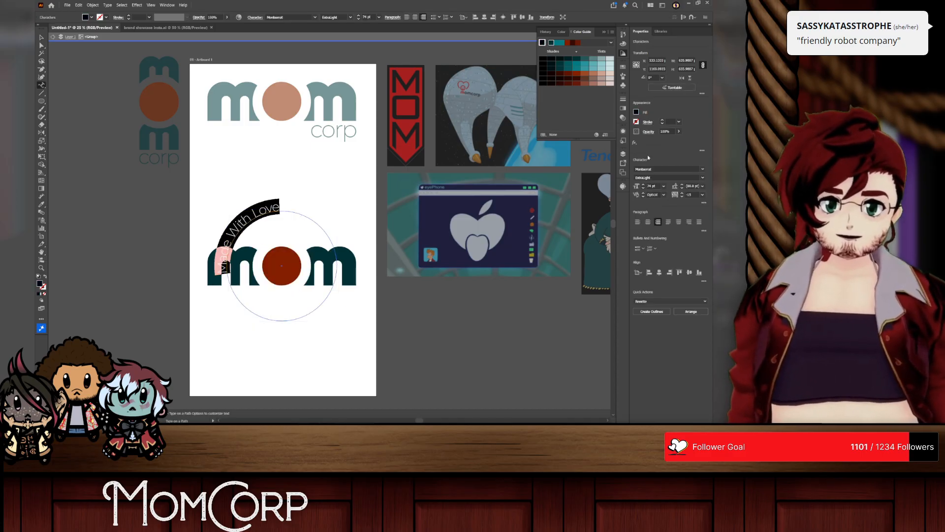
left_click(647, 223)
left_click(42, 37)
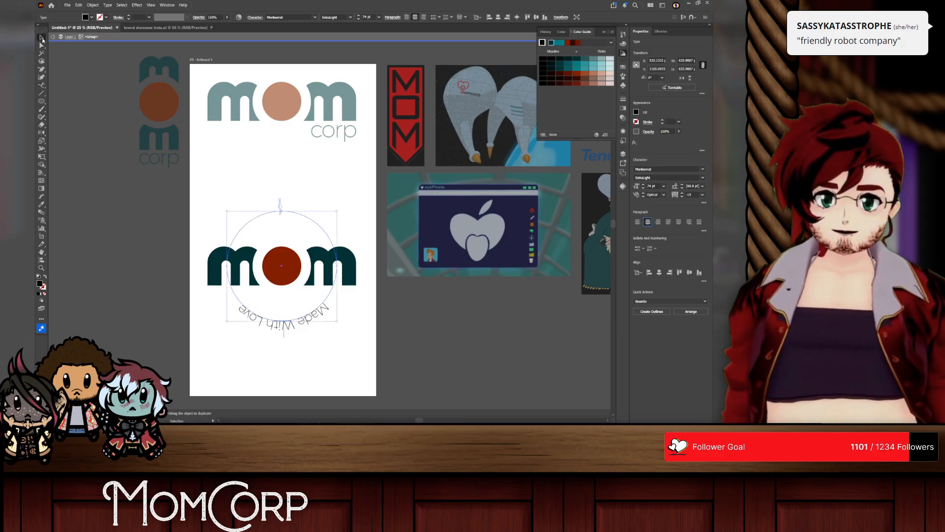
left_click_drag(339, 209, 242, 311)
Step: Replace the arched text with "momcorp" in lowercase and enlarge it to 116 pt
triple_click(289, 208)
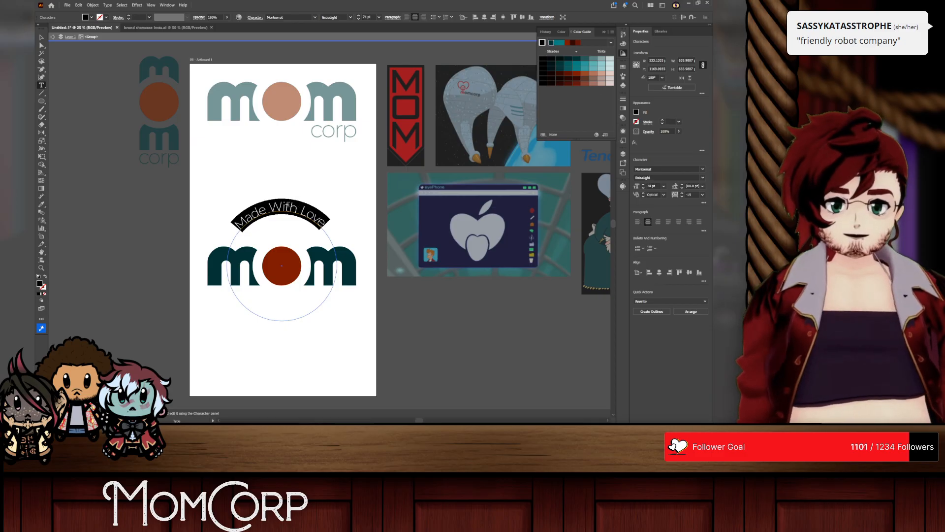
type("MomCorp")
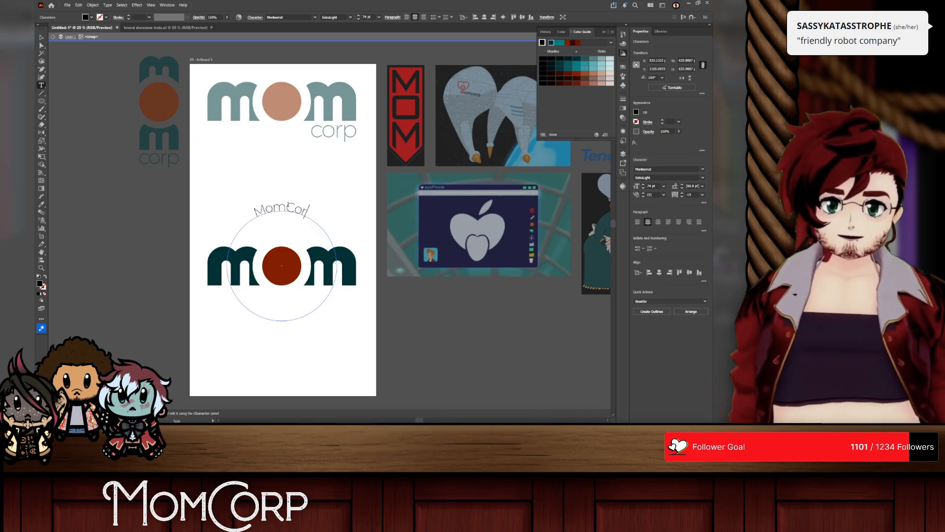
key("ctrl+a")
type("momcorp")
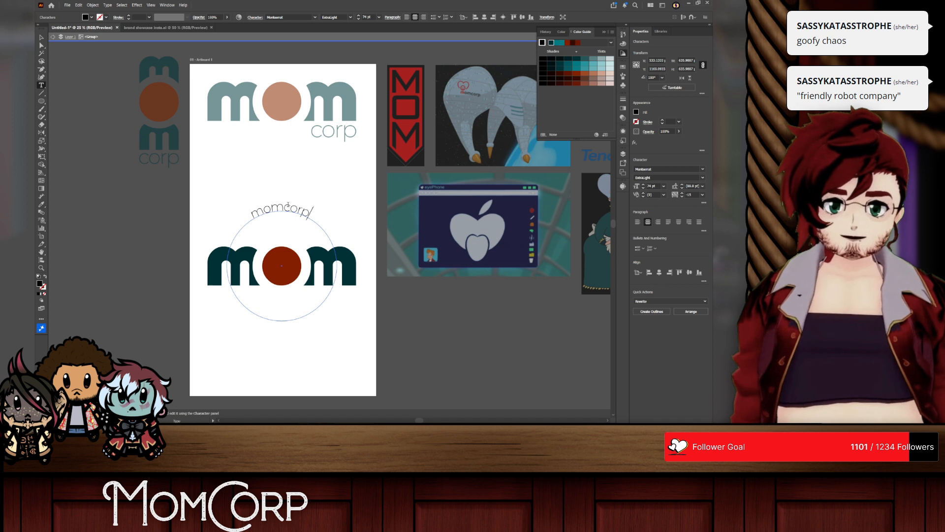
key("ctrl+a")
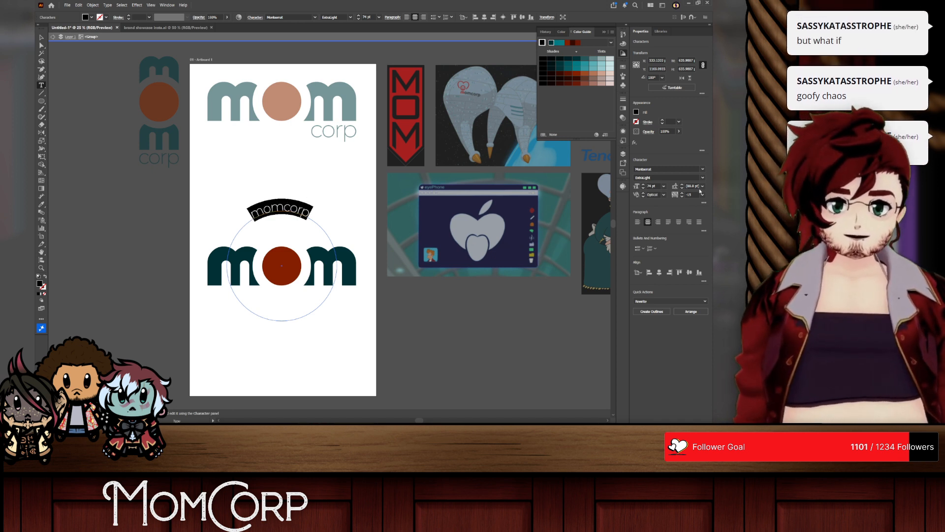
scroll(652, 185, "up", 20)
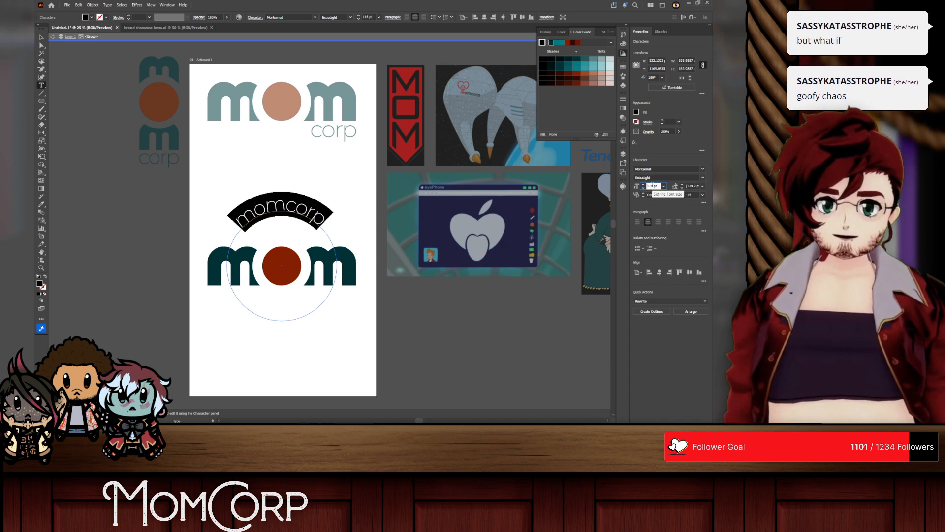
Step: Try the Irregula To font on the arched momcorp text and shorten the wording to "mom"
left_click(41, 38)
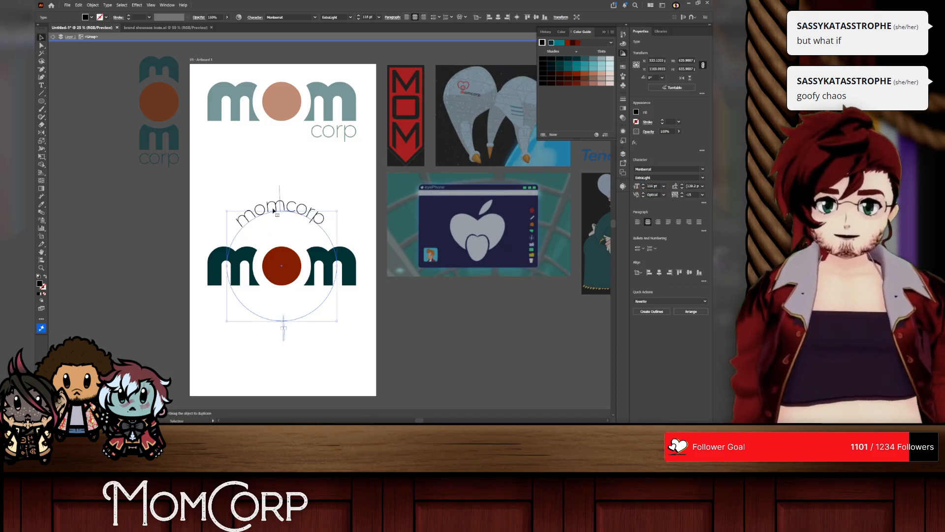
double_click(273, 208)
key("ctrl+a")
left_click(703, 169)
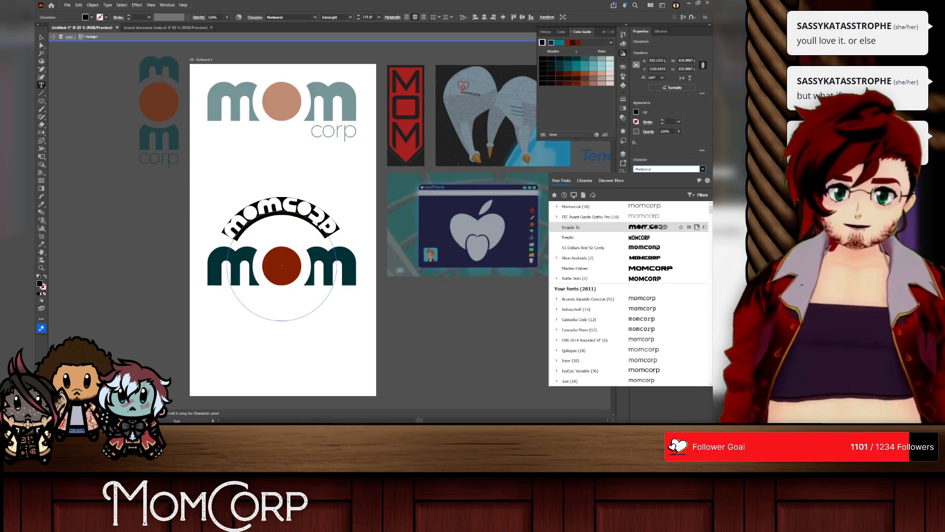
left_click(571, 227)
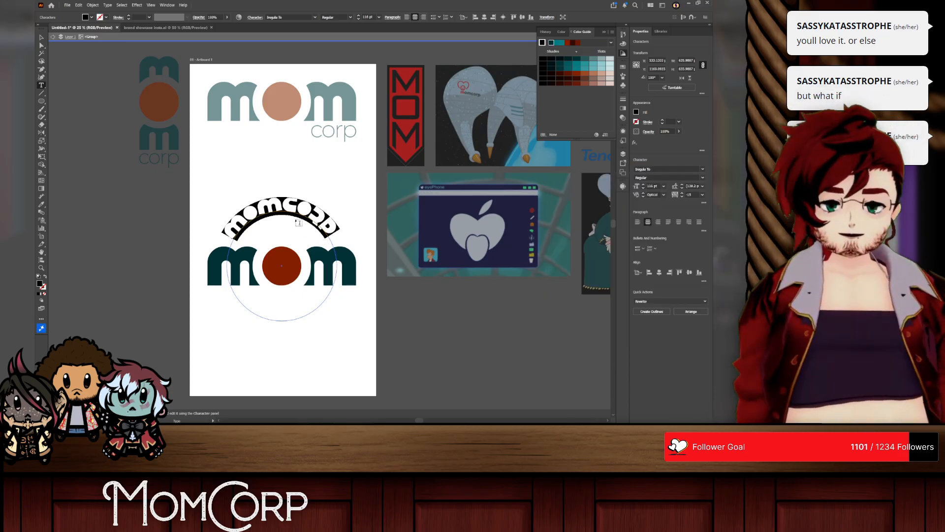
key("BackSpace")
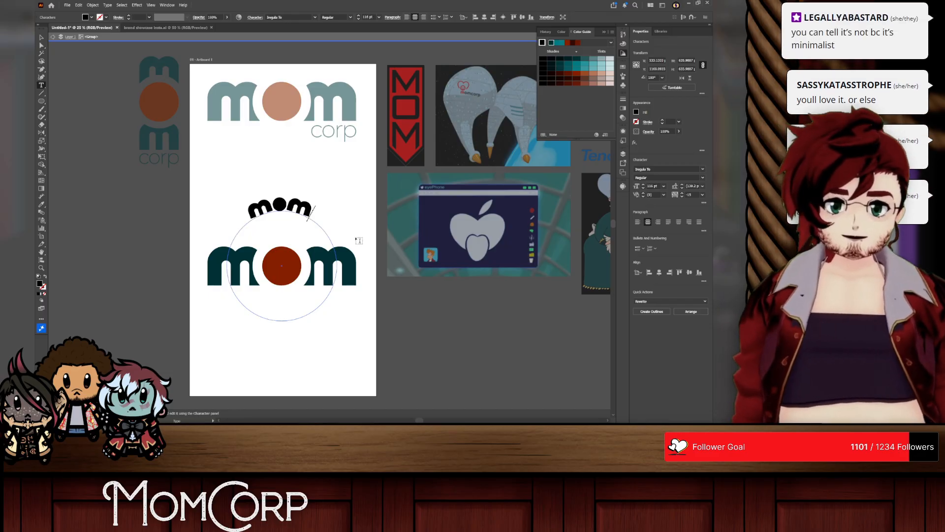
key("ctrl+a")
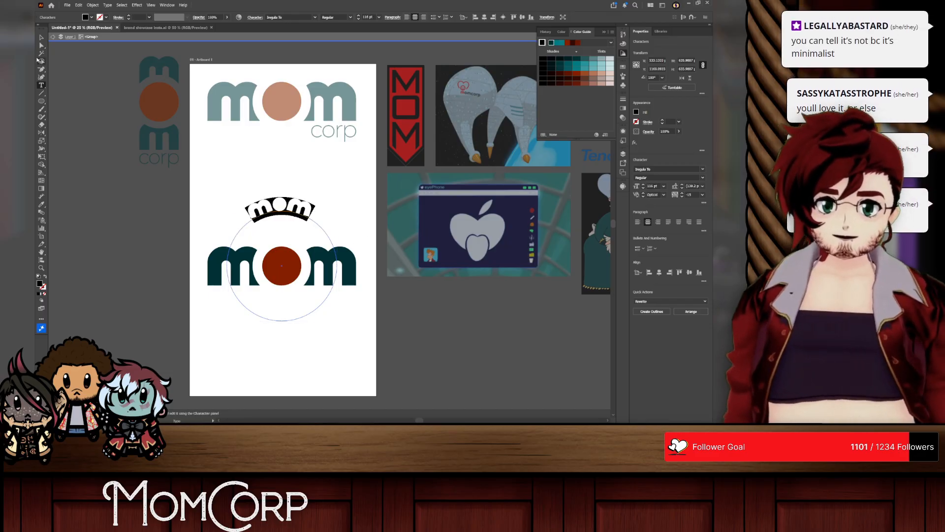
left_click(41, 37)
Step: Undo the shortened wording and the font change on the arched momcorp text
key("ctrl+z")
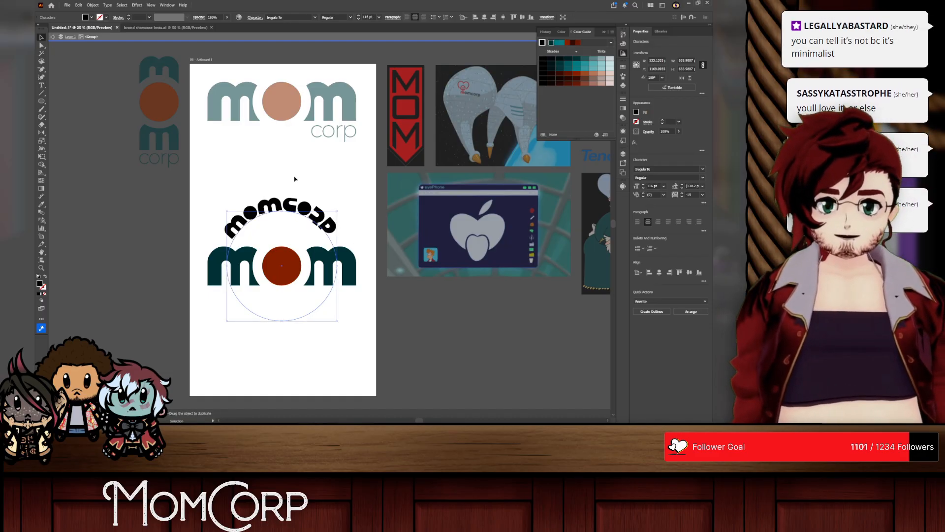
key("ctrl+z")
key("ctrl+z")
key("ctrl+z")
key("ctrl+z")
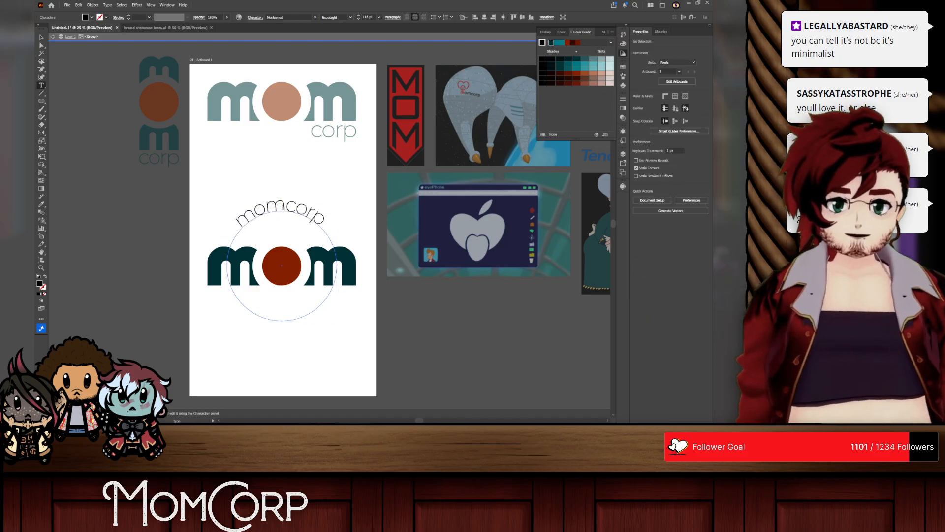
key("ctrl+z")
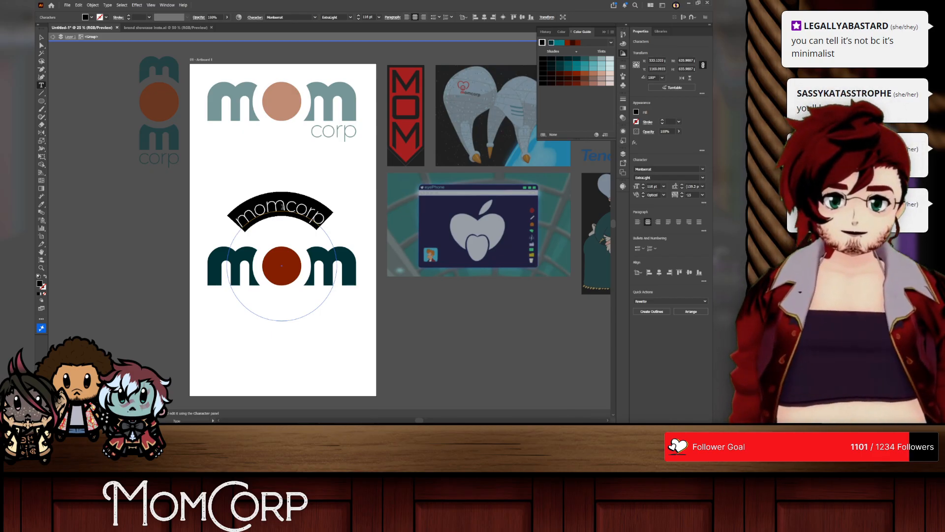
Step: Try the wordings "Made with 10%" and "Made with love" on the arched text above the mom logo
type("Made with")
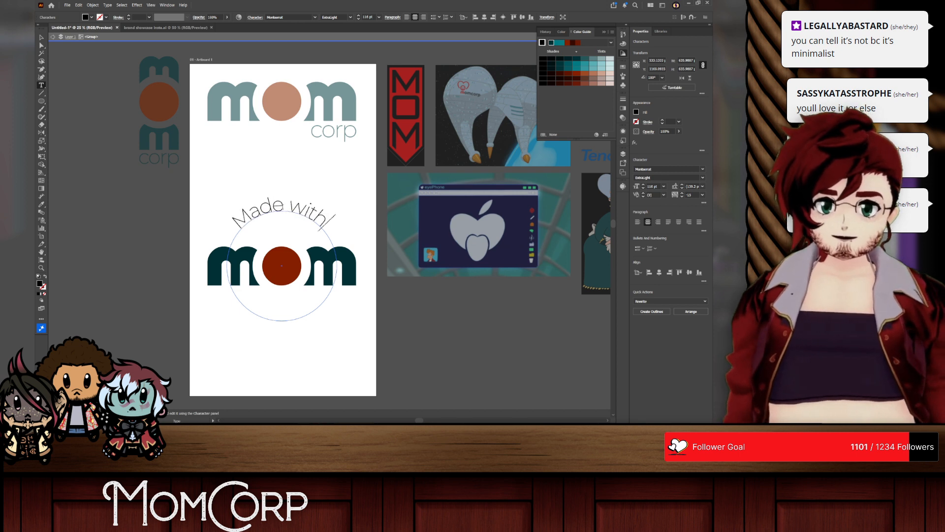
type(" 10% mo")
key("BackSpace")
key("BackSpace")
key("BackSpace")
key("BackSpace")
key("BackSpace")
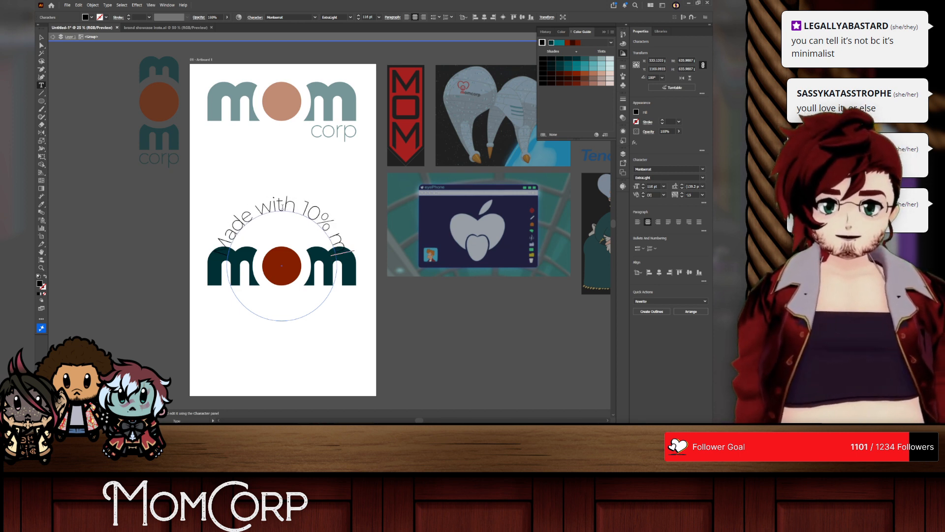
key("BackSpace")
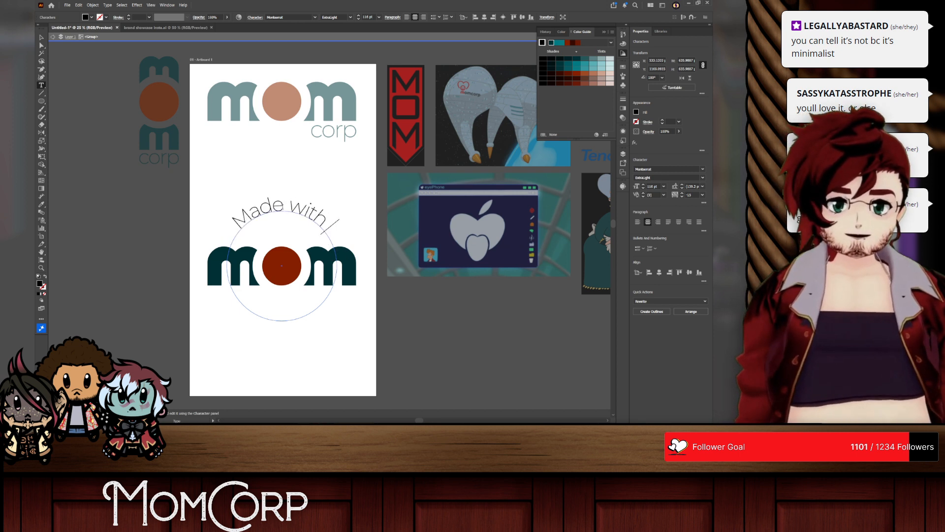
type("love")
Step: Replace the arched text above the mom logo with "you'll love it"
key("ctrl+a")
type("you'")
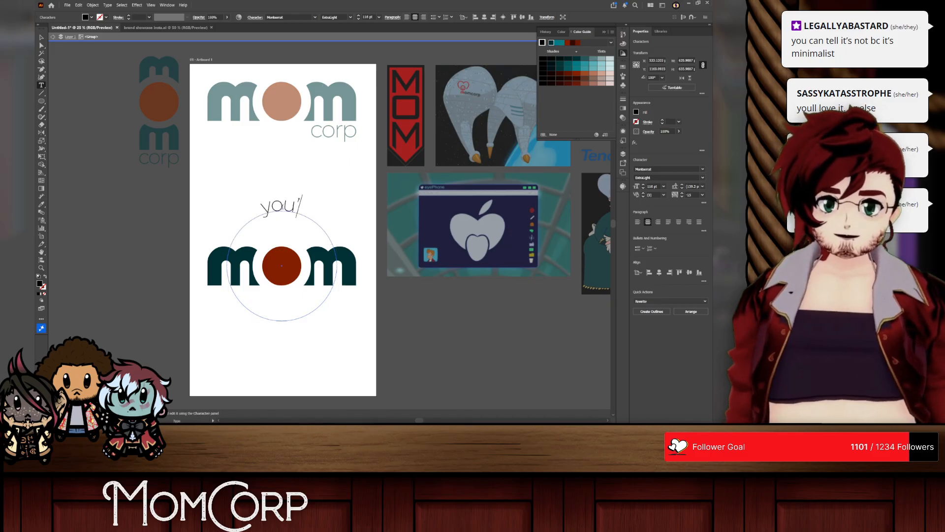
type("ll love")
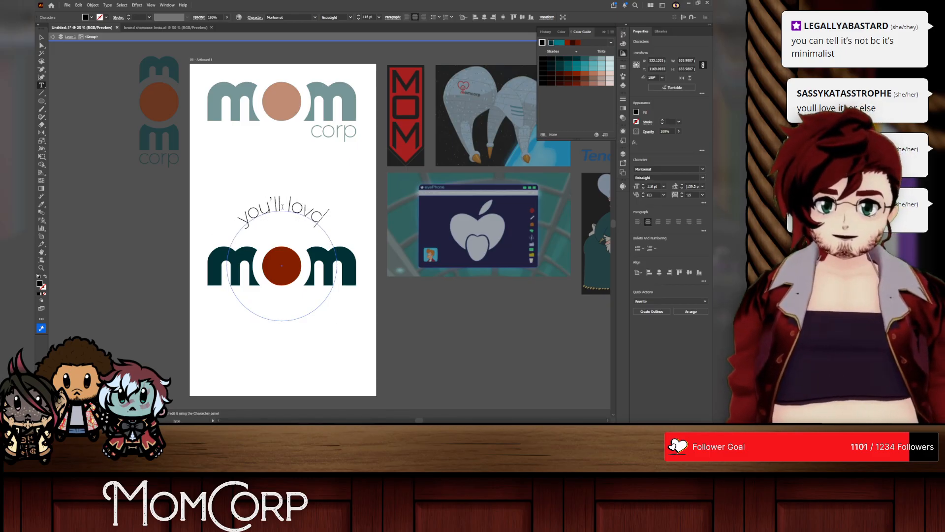
type(" it")
key("Escape")
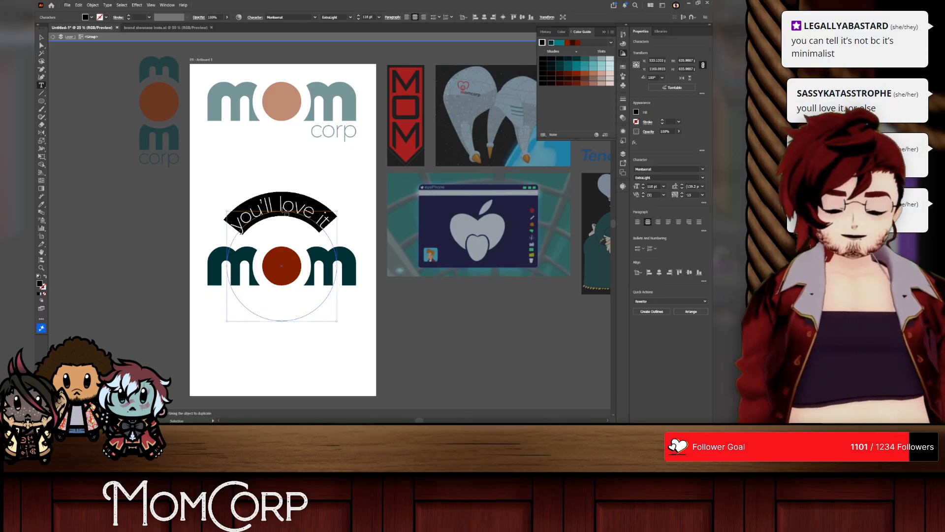
Step: Set the arched "you'll love it" text to Regular weight in all caps at 101 pt
double_click(286, 214)
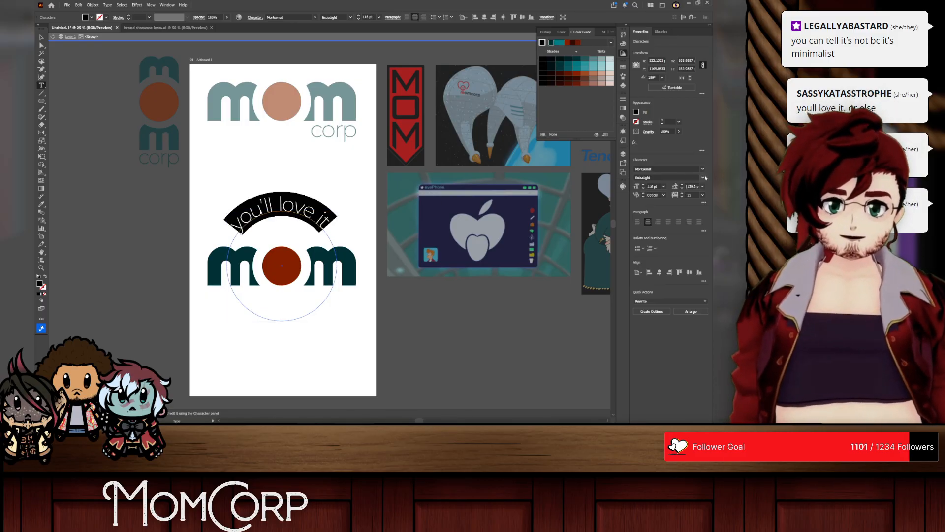
left_click(703, 177)
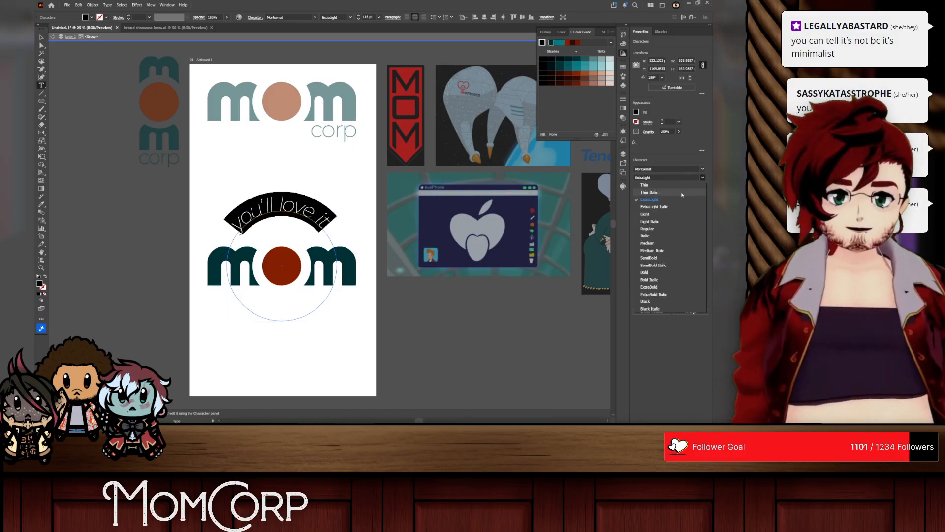
left_click(646, 230)
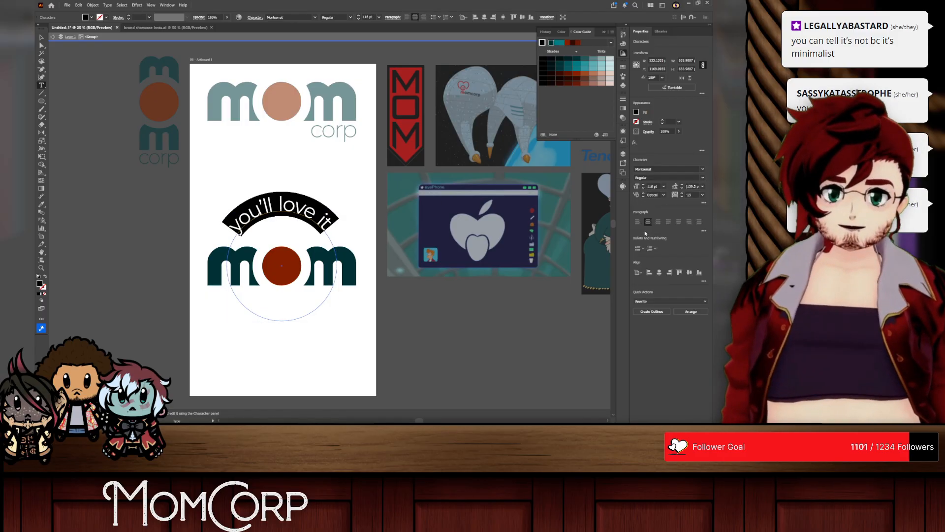
left_click(704, 203)
left_click(636, 271)
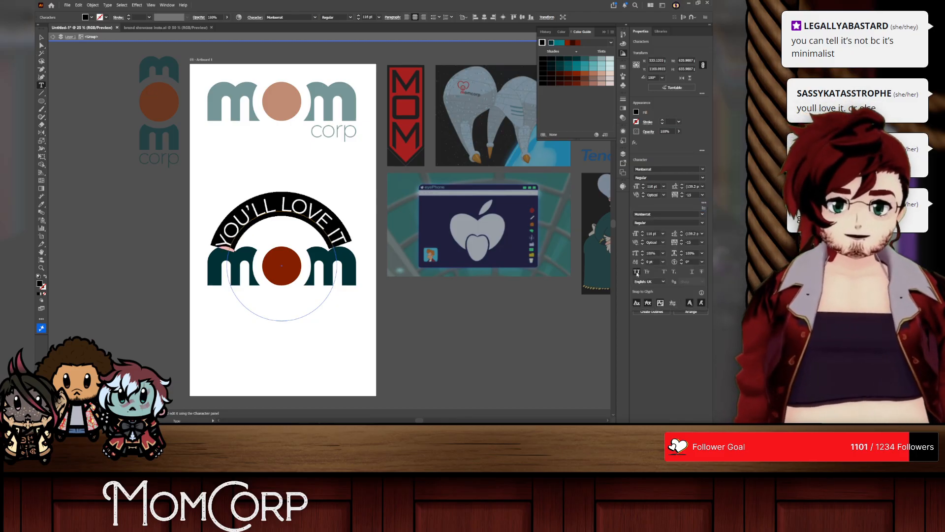
left_click(652, 187)
left_click(654, 189)
scroll(653, 189, "down", 15)
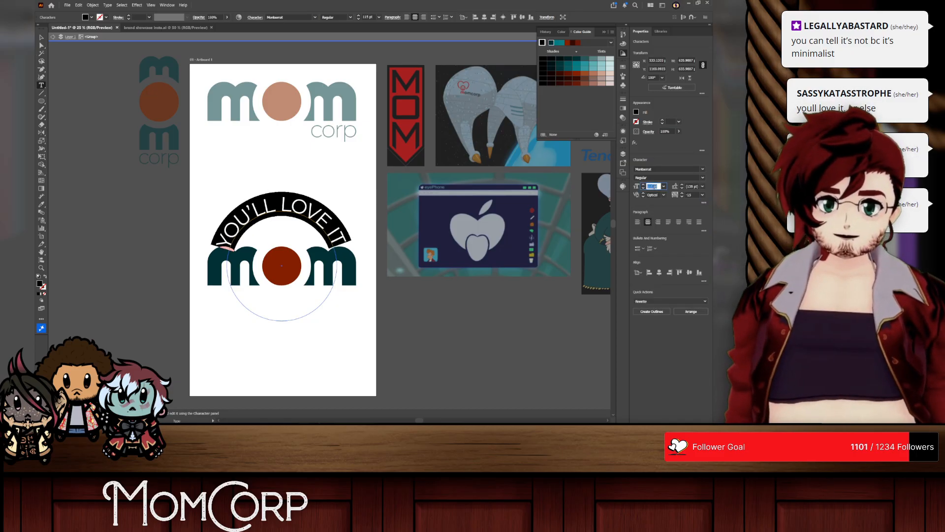
Step: Align the arched text to the center of its circular path in the Type on a Path options
left_click(41, 88)
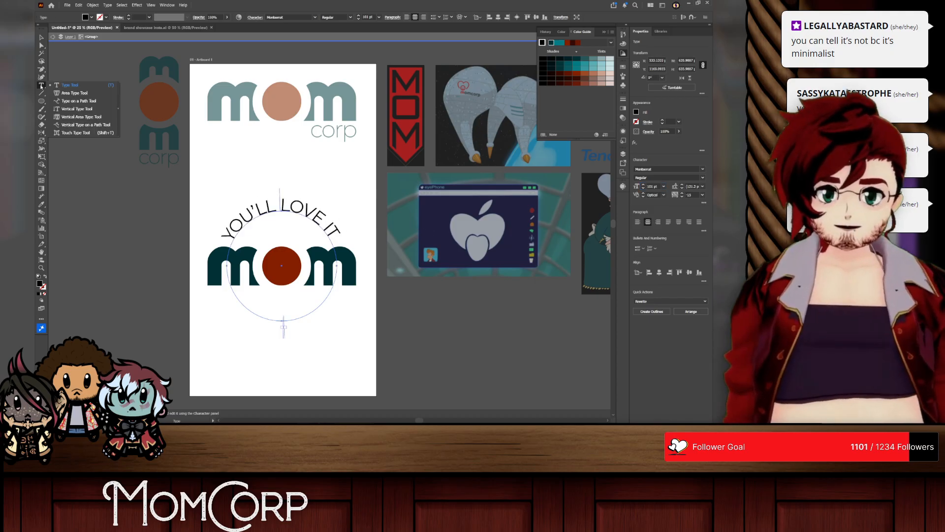
left_click(64, 101)
double_click(41, 85)
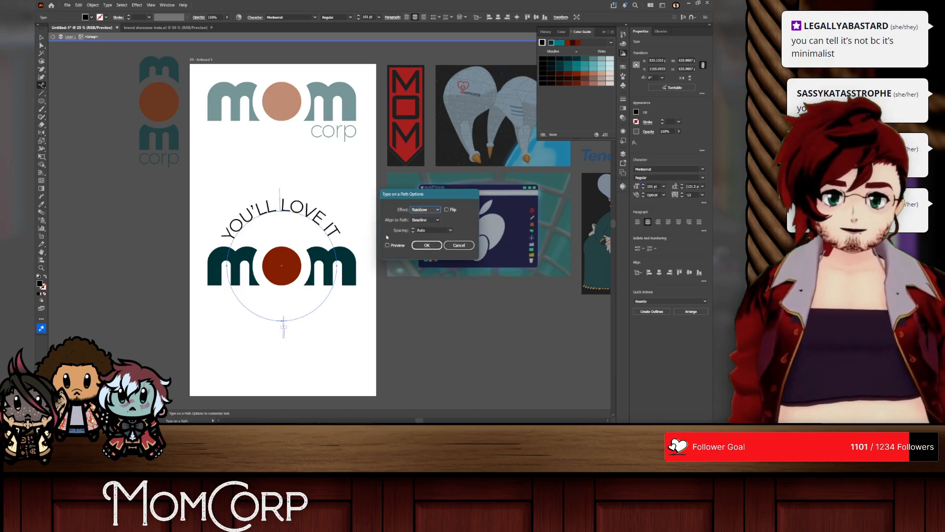
left_click(425, 220)
left_click(424, 241)
left_click(388, 245)
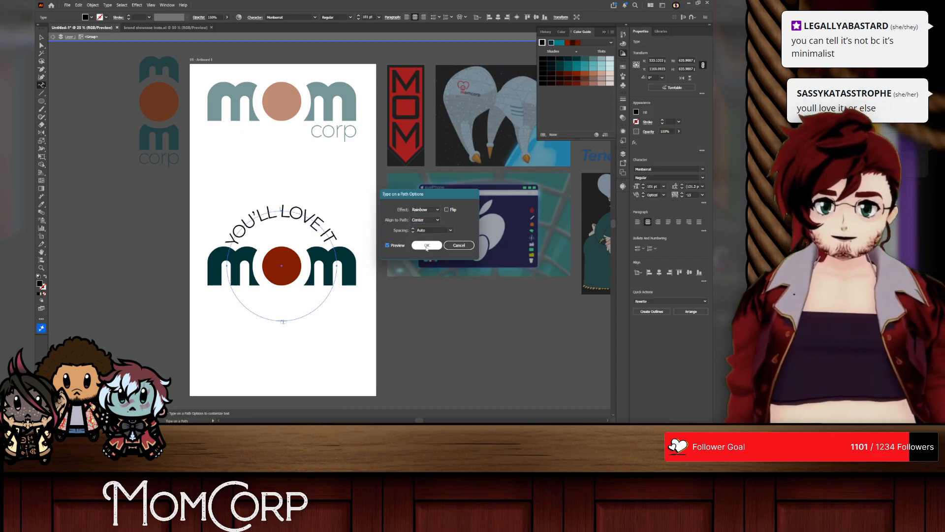
left_click(427, 245)
Step: Duplicate the circular text rotated to the underside of the mom logo and reword the copy as "OR ELSE"
key("v")
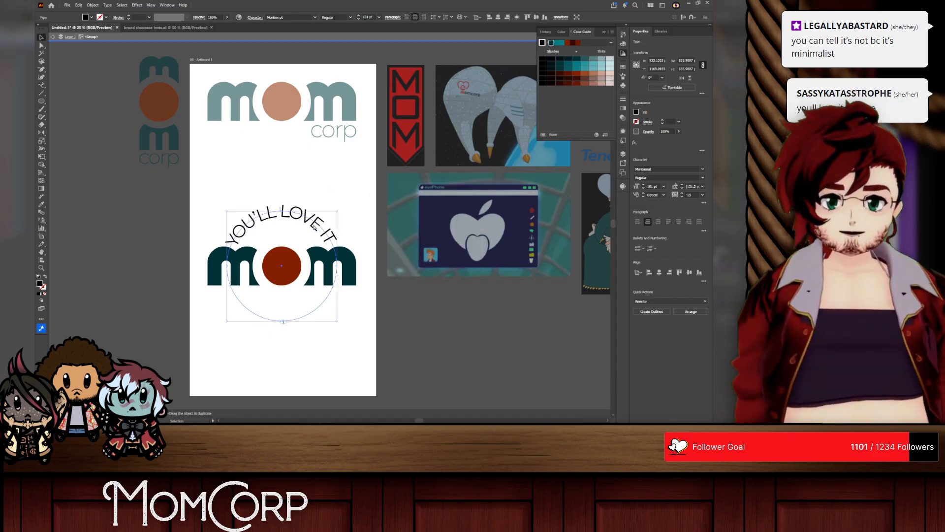
left_click_drag(338, 211, 227, 324)
double_click(294, 311)
key("ctrl+a")
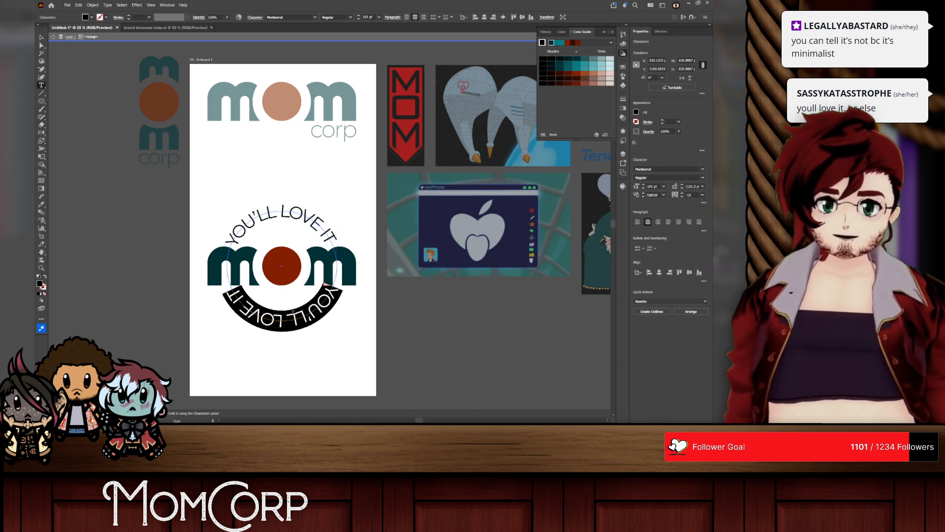
type("OR ELSE")
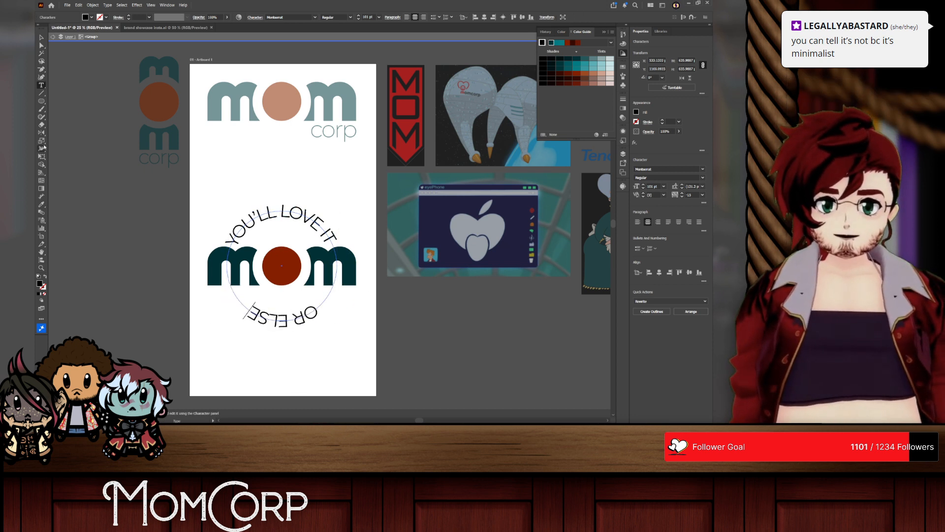
Step: Try to reposition the "OR ELSE" text along its circle with the Direct Selection tool
left_click(41, 45)
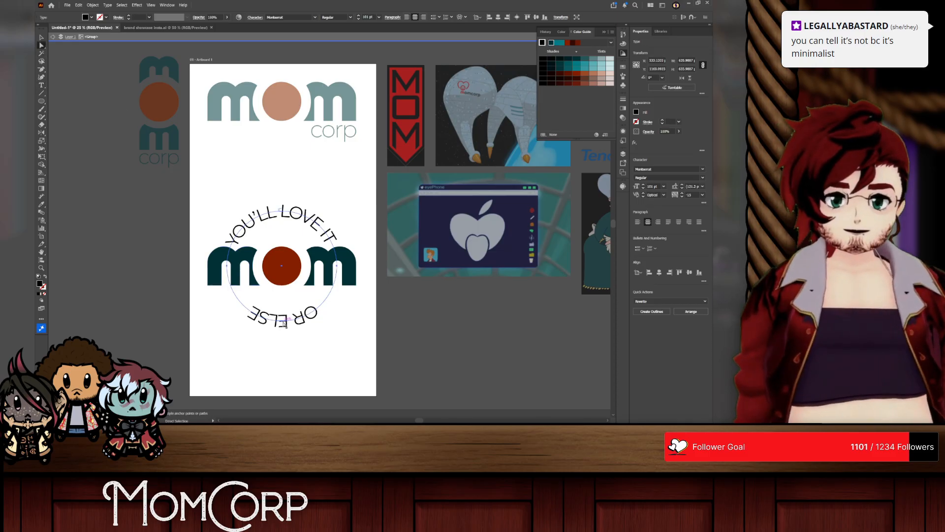
left_click_drag(283, 323, 231, 301)
key("ctrl+z")
Step: Flip the "OR ELSE" text on its path so it reads upright below the mom logo
right_click(40, 86)
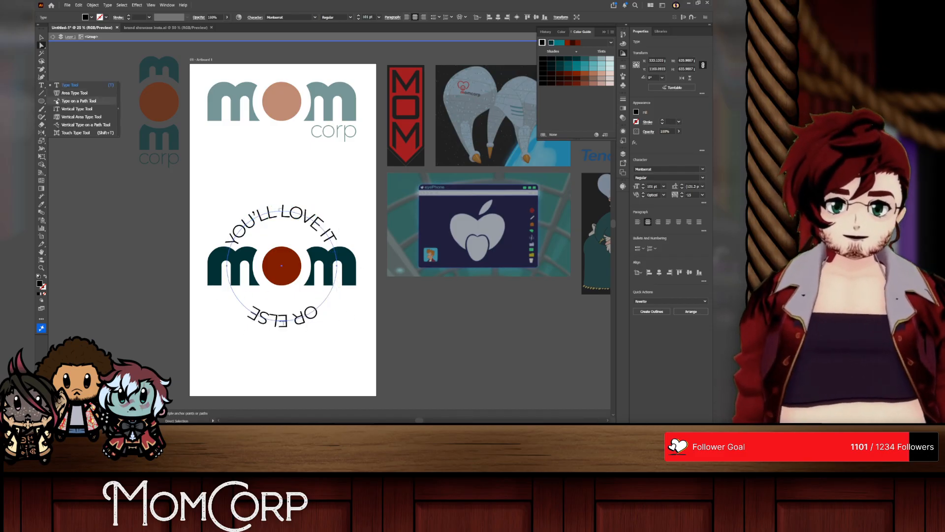
left_click(74, 101)
double_click(41, 86)
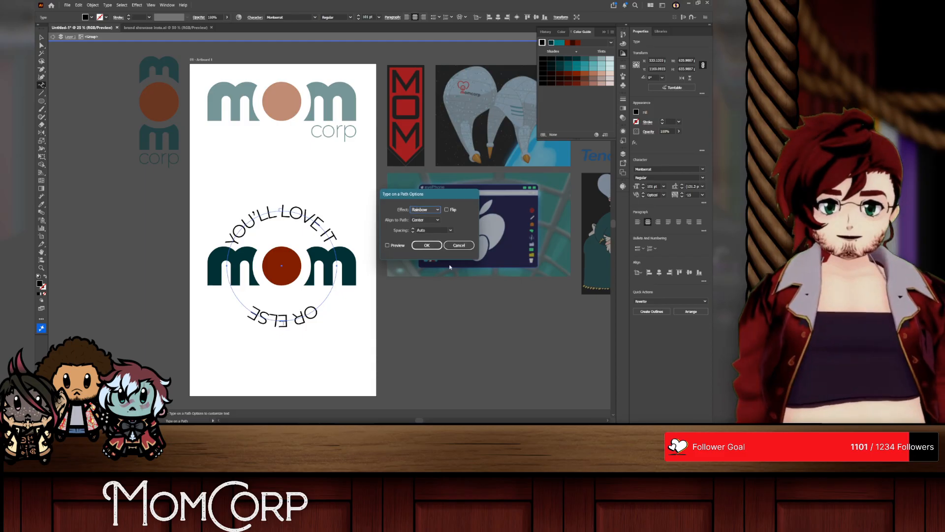
left_click(446, 209)
left_click(427, 246)
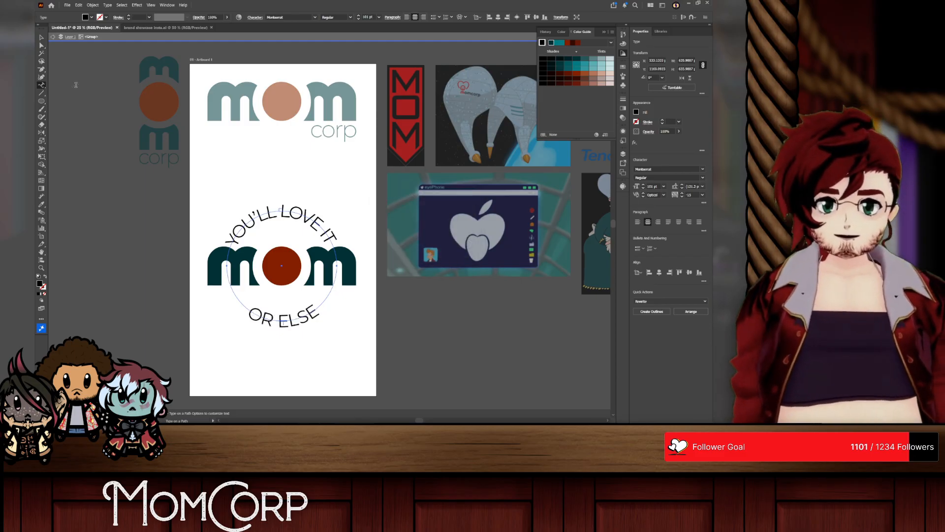
left_click(40, 39)
left_click(348, 320)
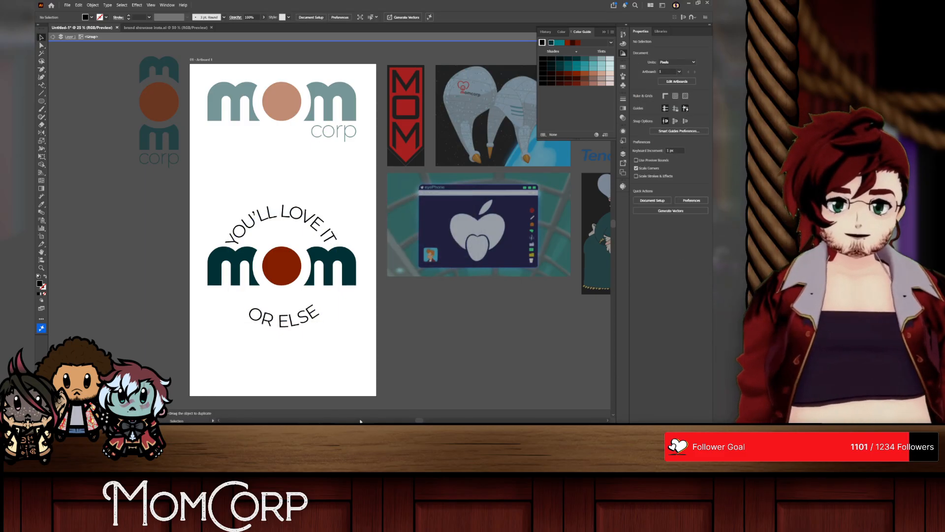
Step: Try moving the mom logo slightly down between the two curved texts
left_click(270, 213)
left_click(285, 178)
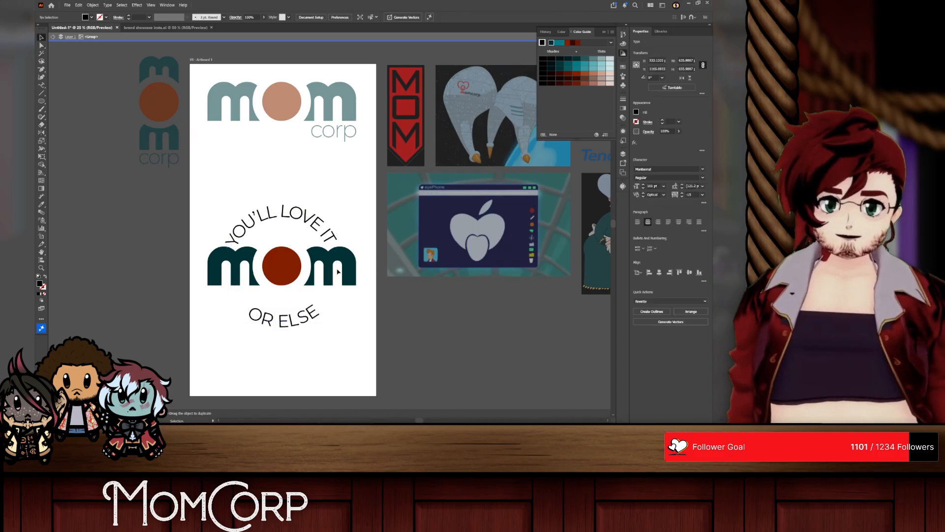
left_click_drag(285, 264, 286, 274)
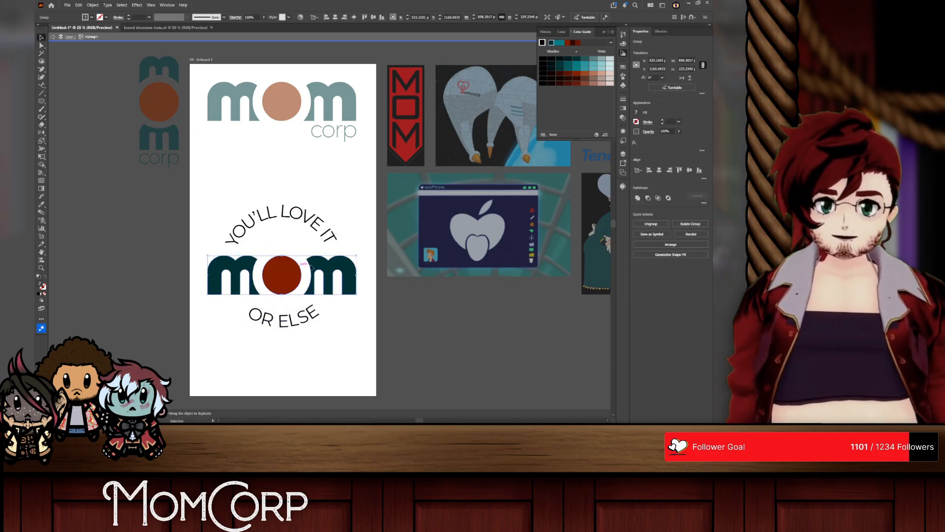
key("ctrl+z")
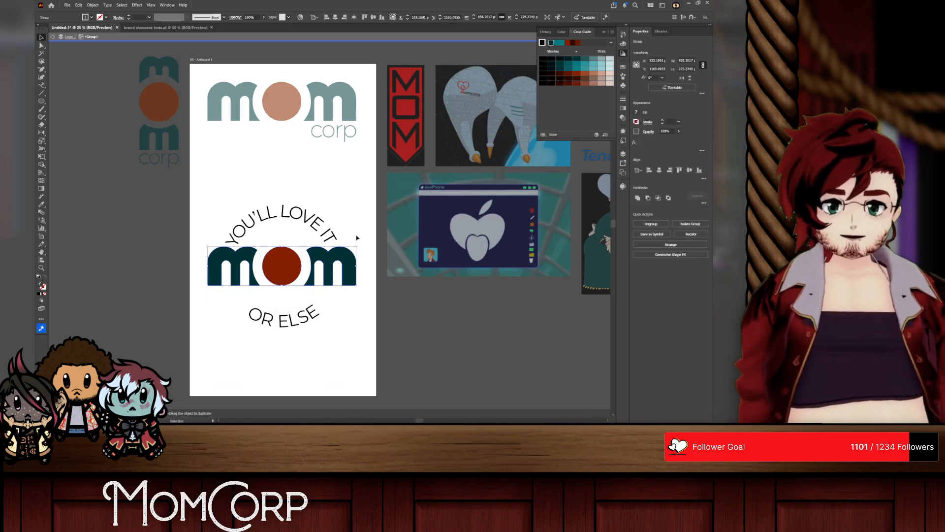
Step: Scale both circular texts down slightly around the mom logo
double_click(282, 213)
key("ctrl+a")
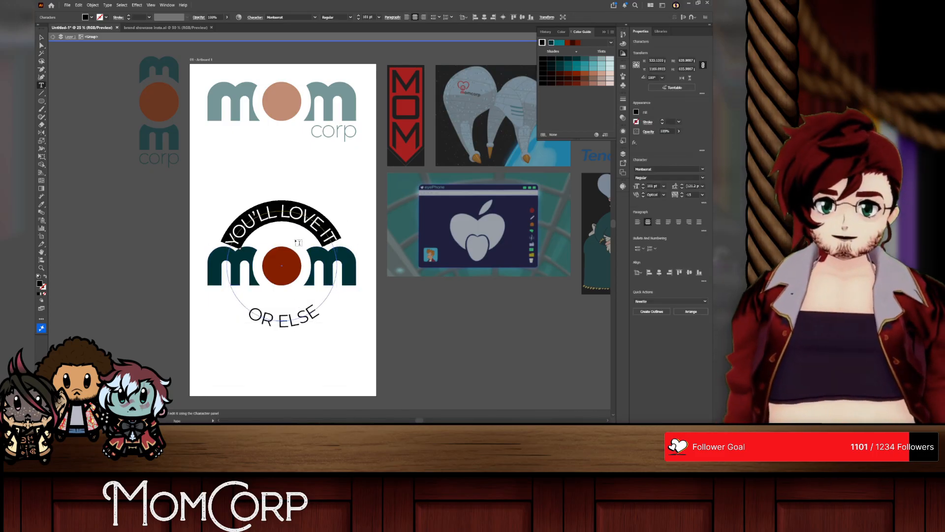
left_click(289, 311)
left_click(283, 321)
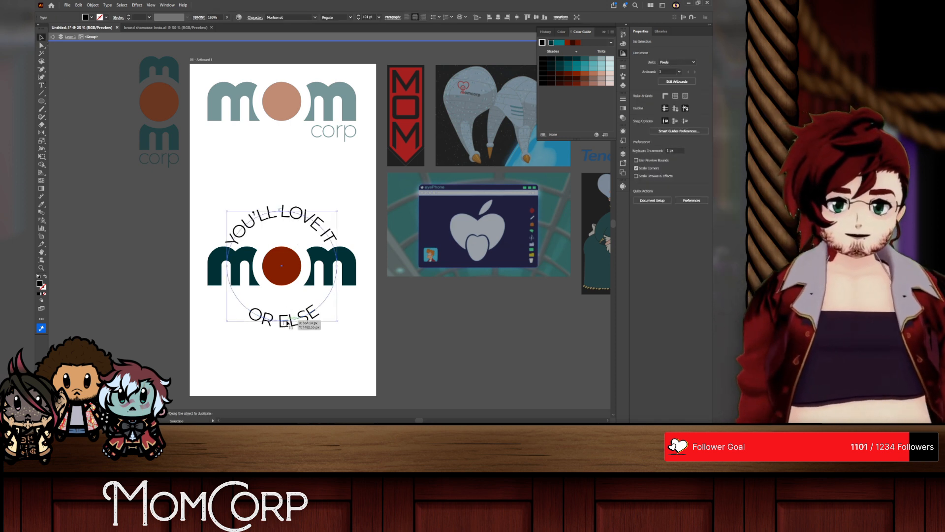
left_click(299, 231)
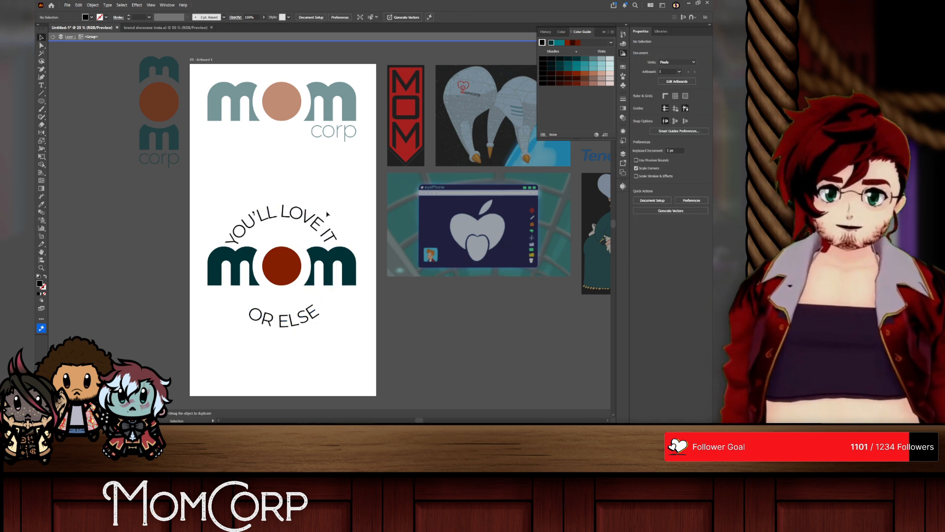
left_click(327, 215)
mouse_move(338, 266)
left_mouse_down()
mouse_move(305, 265)
mouse_move(350, 261)
mouse_move(334, 263)
left_mouse_up()
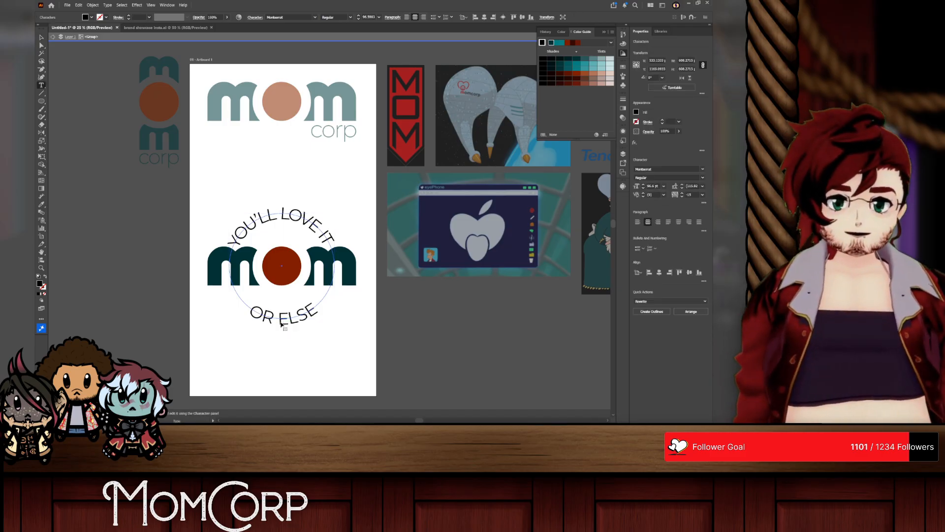
Step: Enlarge the "OR ELSE" text to 129 pt
scroll(655, 185, "up", 20)
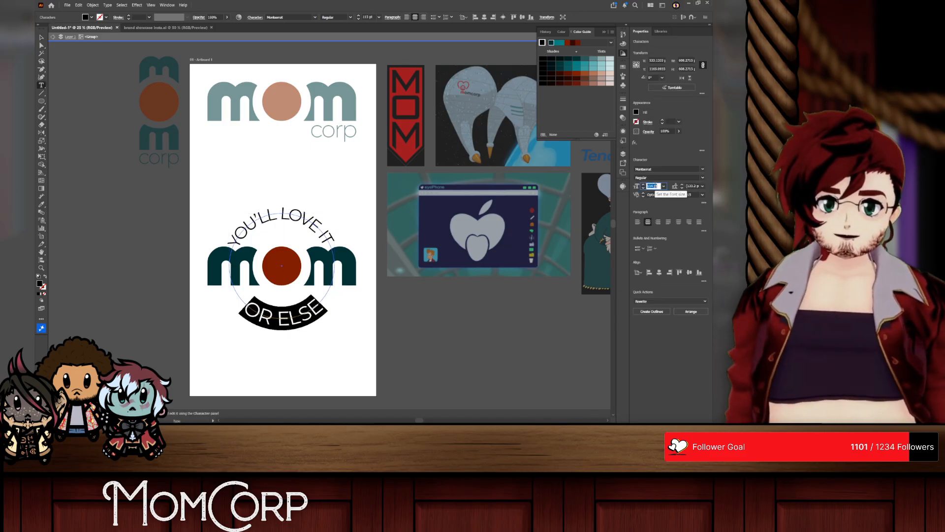
scroll(654, 187, "down", 2)
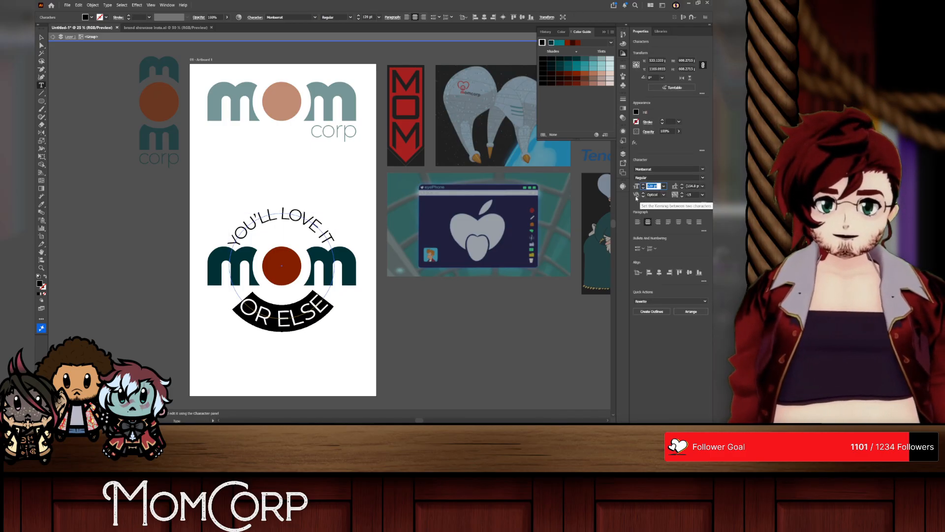
left_click(41, 37)
left_click(346, 303)
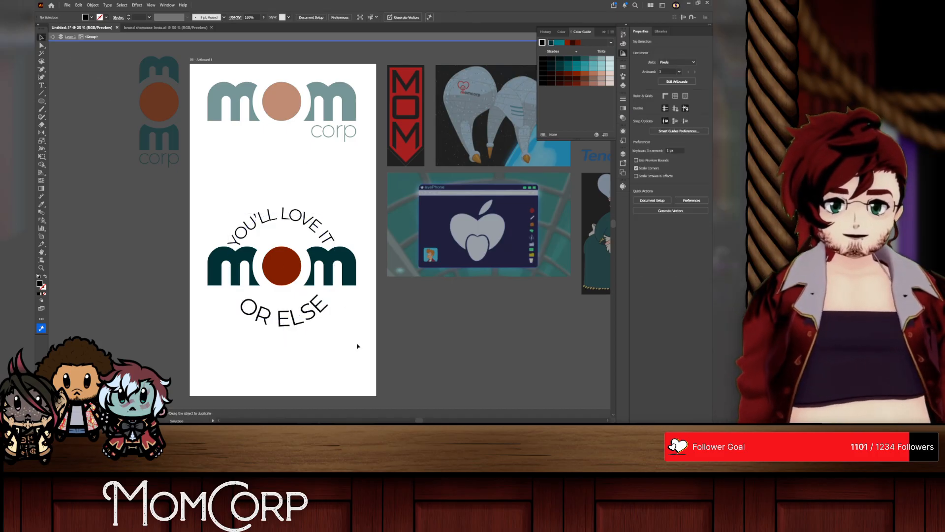
Step: Undo the recent enlargement and downscaling of the curved slogan texts around the mom logo
key("t")
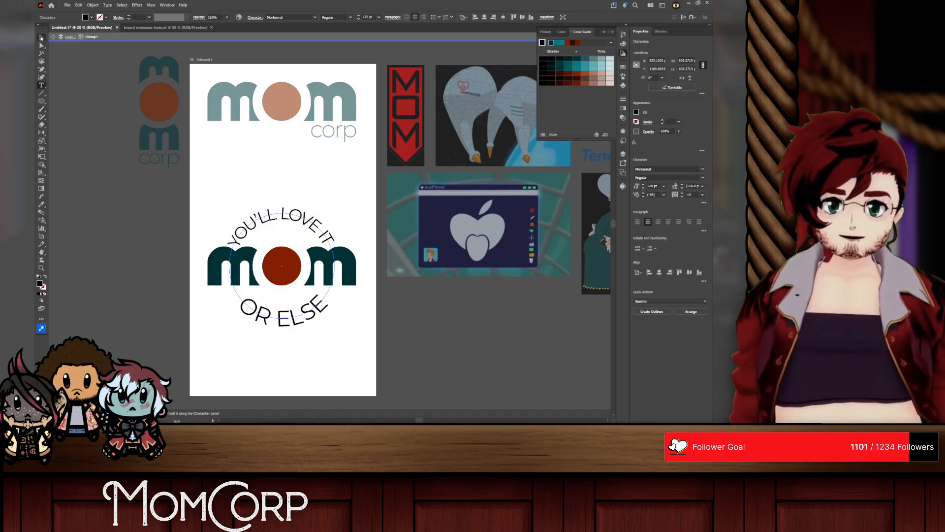
left_click(42, 38)
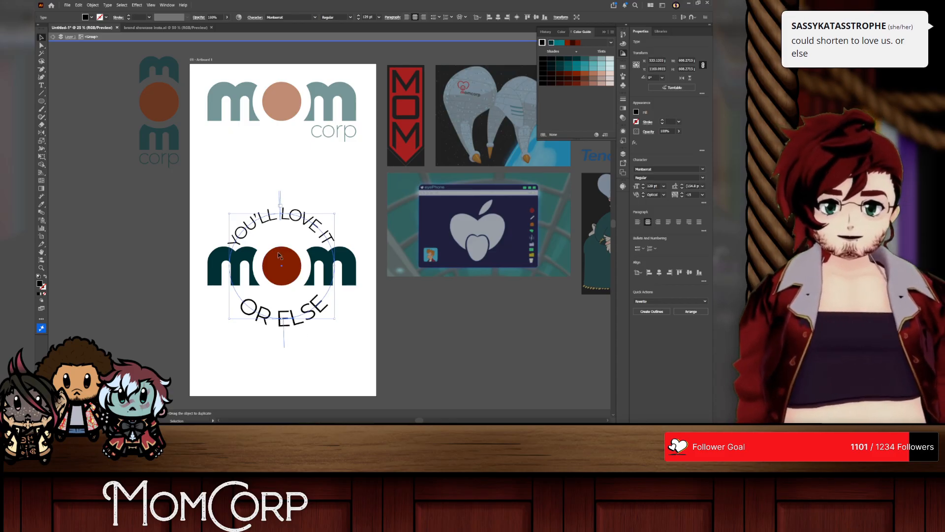
key("ctrl+z")
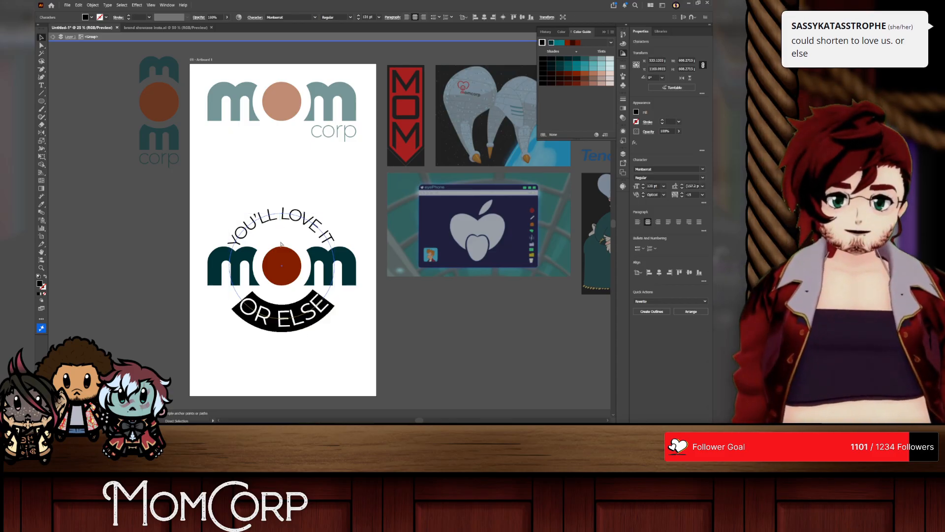
key("ctrl+z")
key("ctrl+z")
key("ctrl+z")
key("ctrl+z")
key("ctrl+z")
key("ctrl+z")
key("ctrl+z")
key("ctrl+z")
key("ctrl+z")
key("ctrl+z")
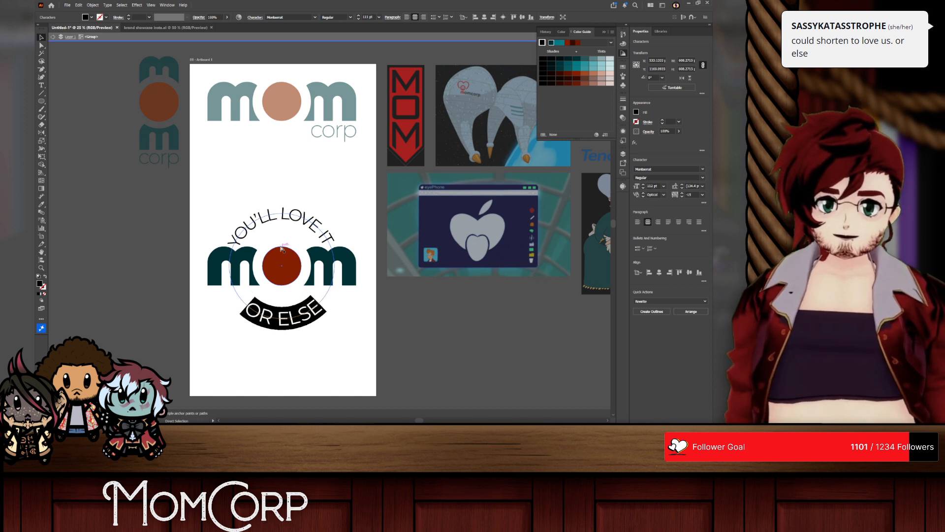
key("ctrl+z")
key("ctrl+z")
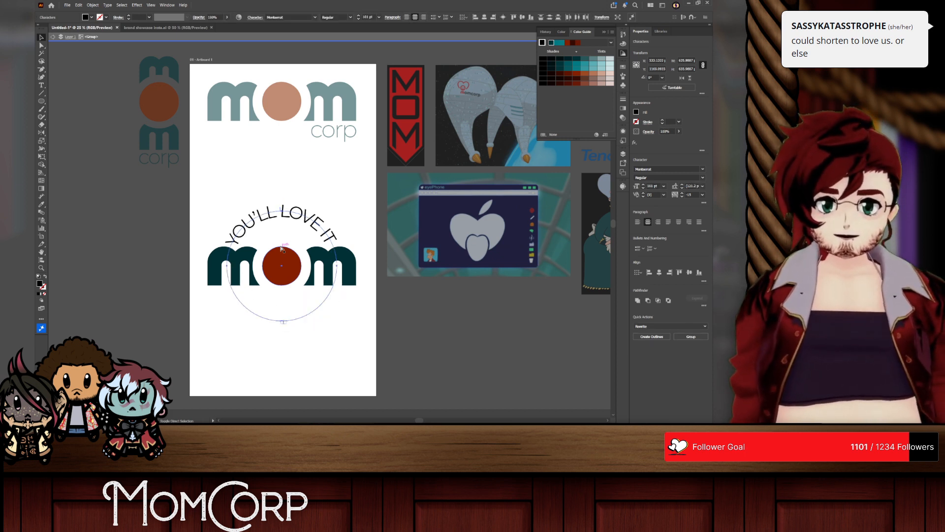
key("ctrl+z")
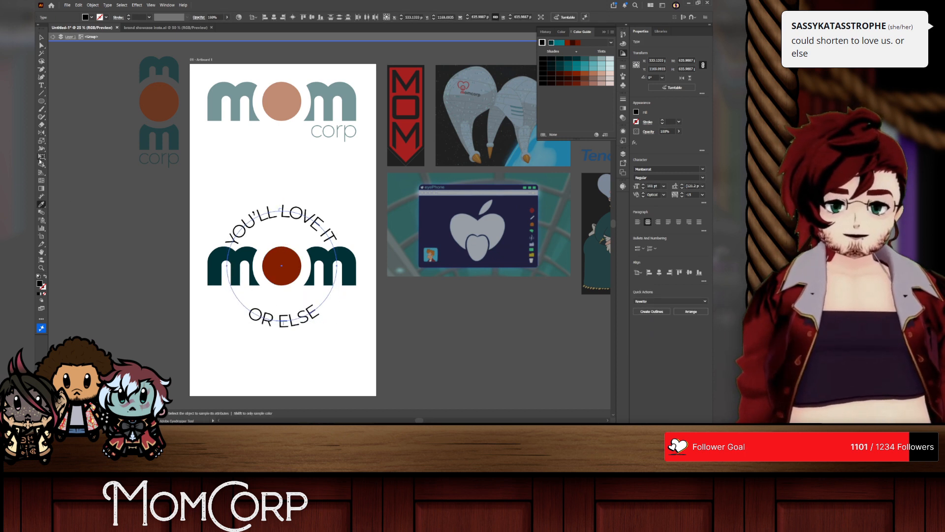
Step: Replace the upper curved slogan text with "LOVE US"
left_click(302, 228)
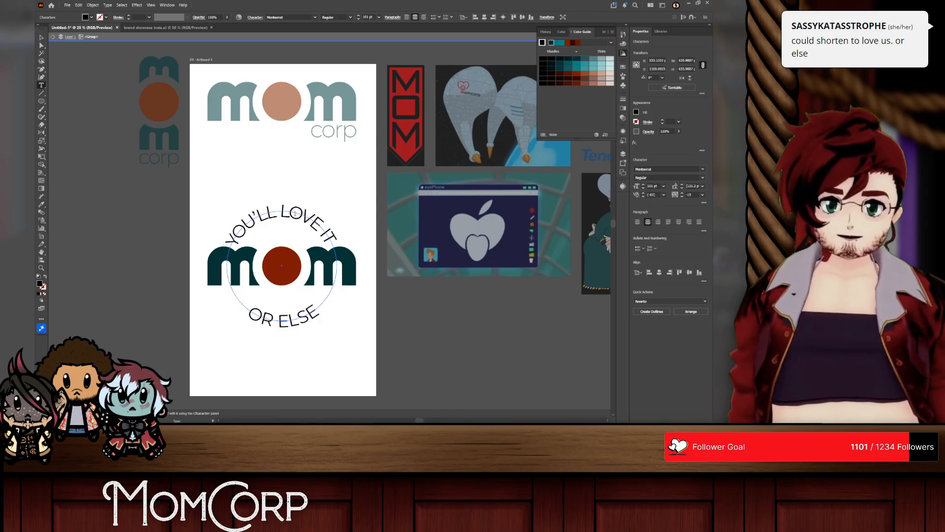
key("ctrl+a")
type("LOVE US")
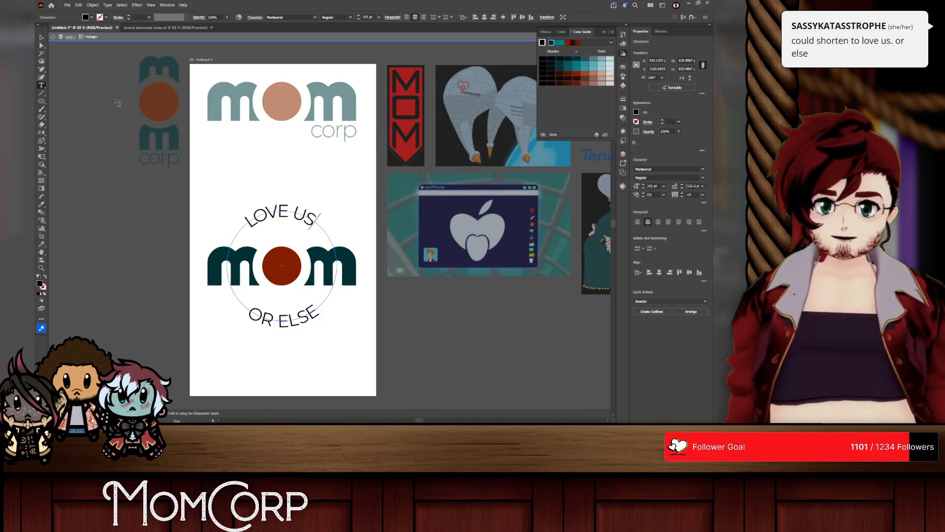
key("Escape")
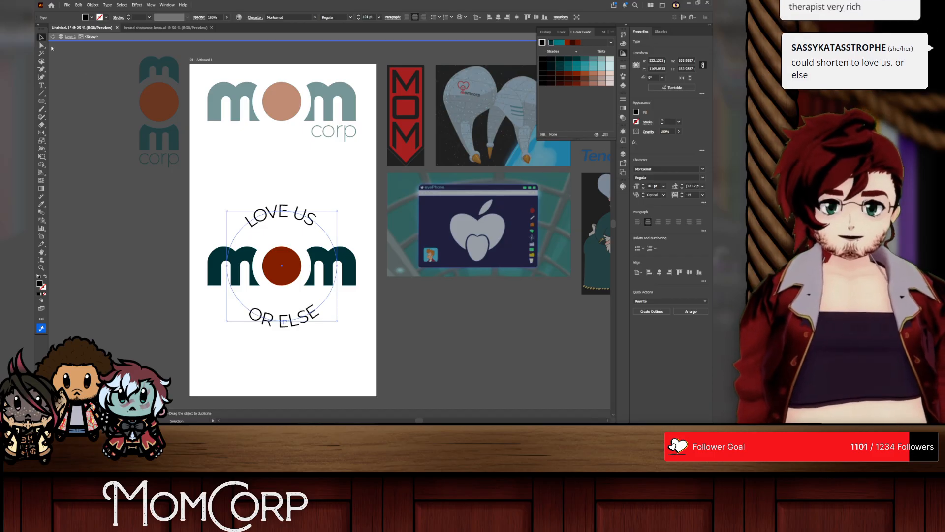
Step: Scale the "LOVE US" and "OR ELSE" circular texts down closer around the mom logo
left_click(312, 219, "shift")
left_click_drag(337, 211, 331, 223)
left_click(355, 220)
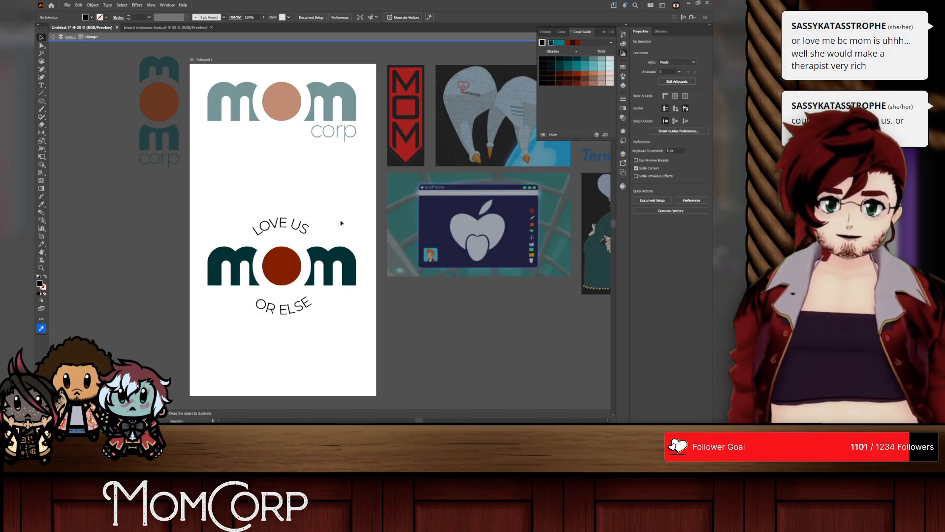
Step: Delete the "OR ELSE" and "LOVE US" curved texts around the mom logo
left_click(268, 312)
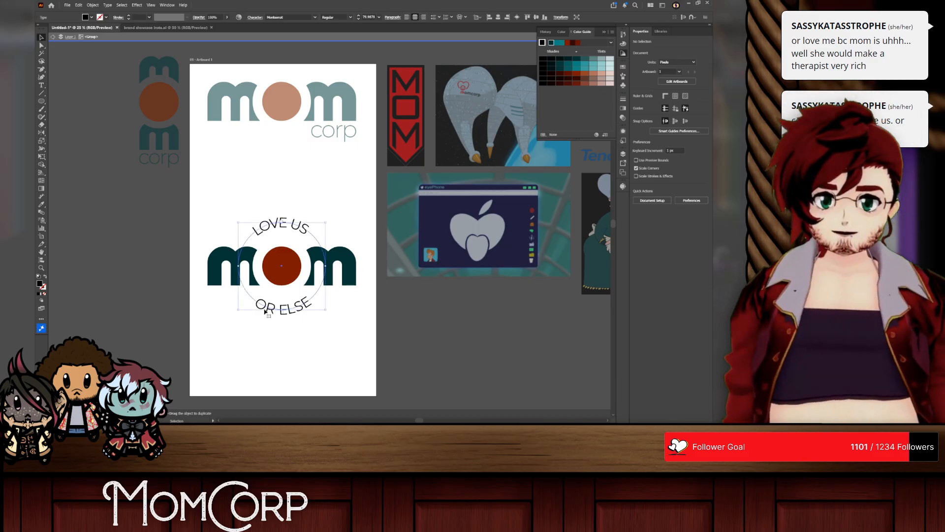
key("Delete")
left_click(278, 228)
key("Delete")
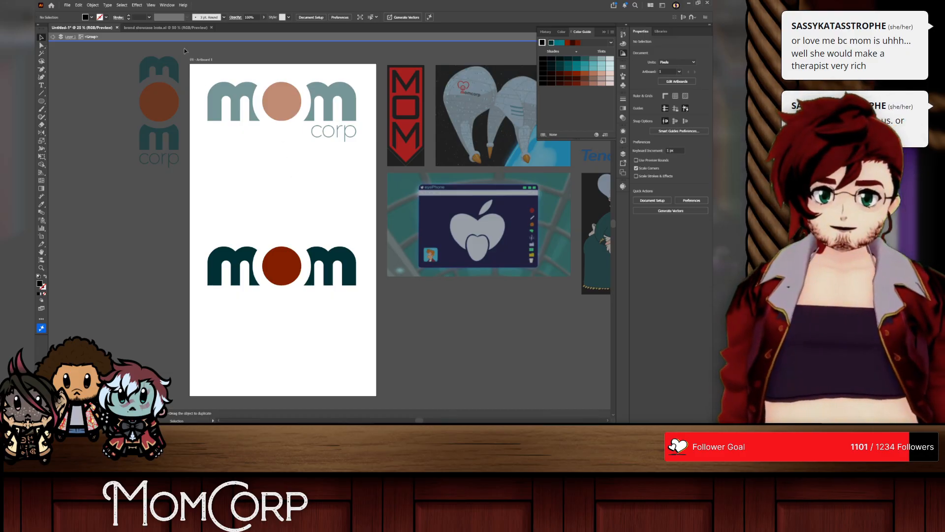
Step: Examine the BERRYCORP logo and its badge variations in the brand showcase document, and return to the mom logo document
left_click(162, 27)
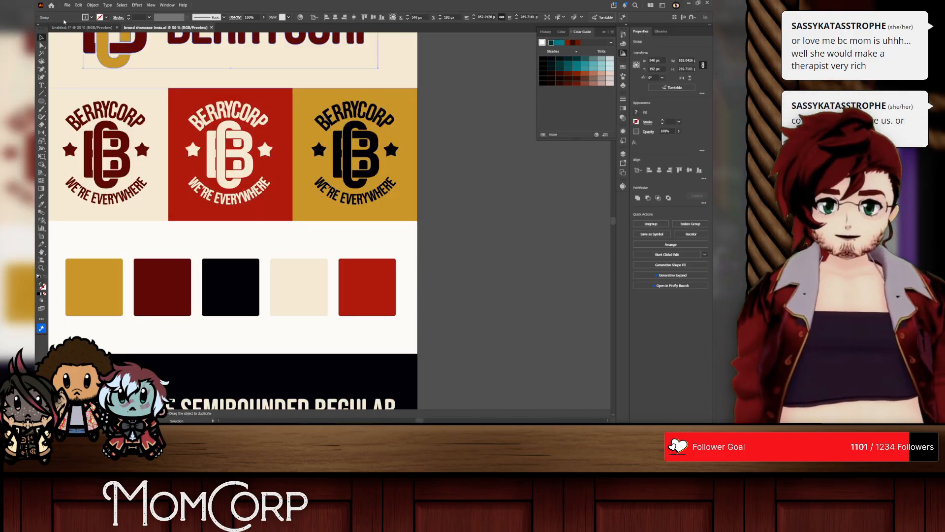
left_click(82, 28)
left_click(162, 27)
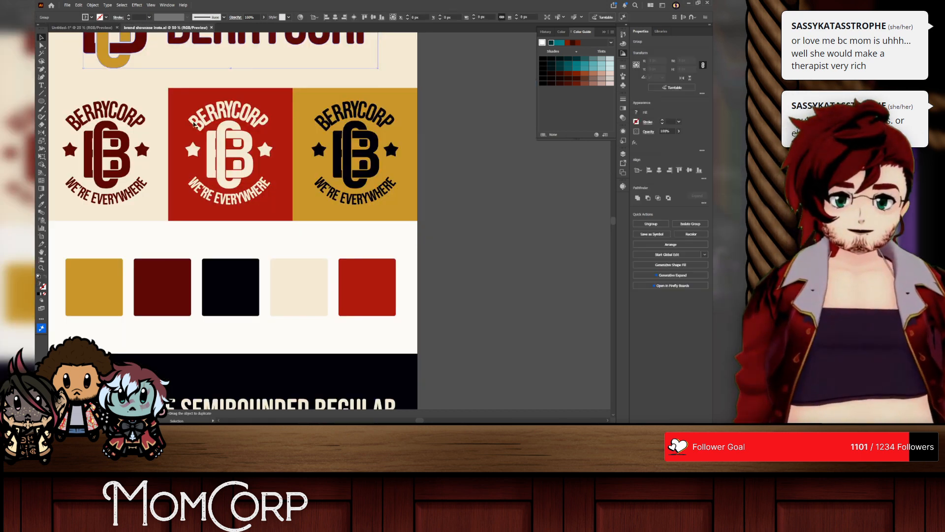
scroll(288, 164, "up", 5)
scroll(286, 163, "down", 4)
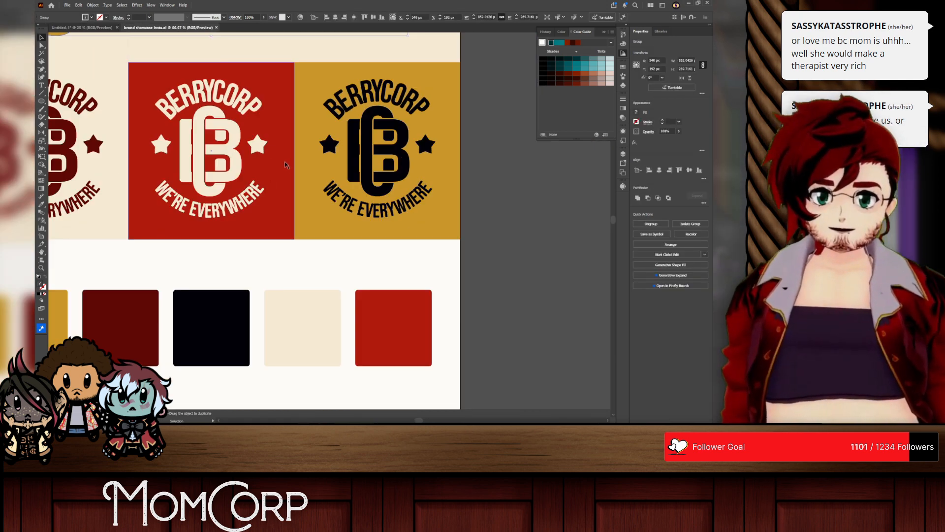
scroll(285, 161, "up", 2)
scroll(280, 160, "left", 4)
scroll(198, 129, "up", 3)
scroll(198, 129, "up", 1)
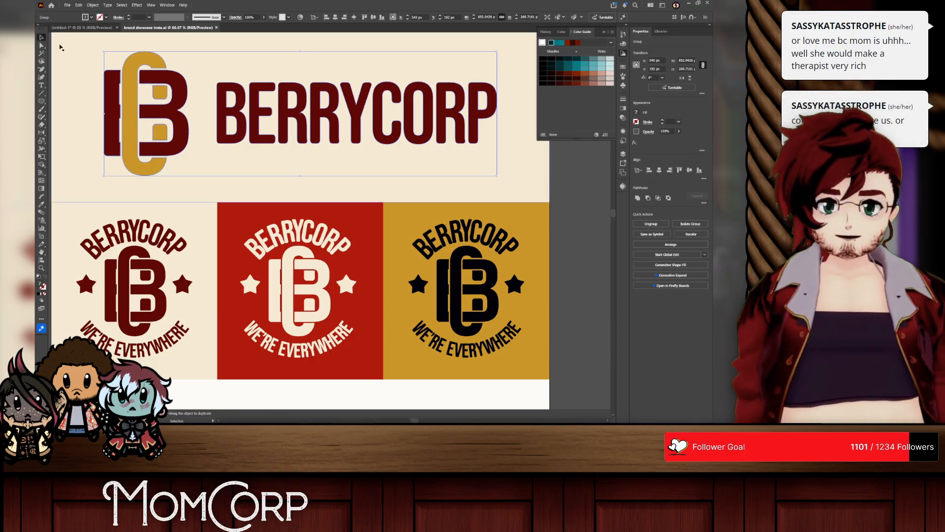
left_click(74, 28)
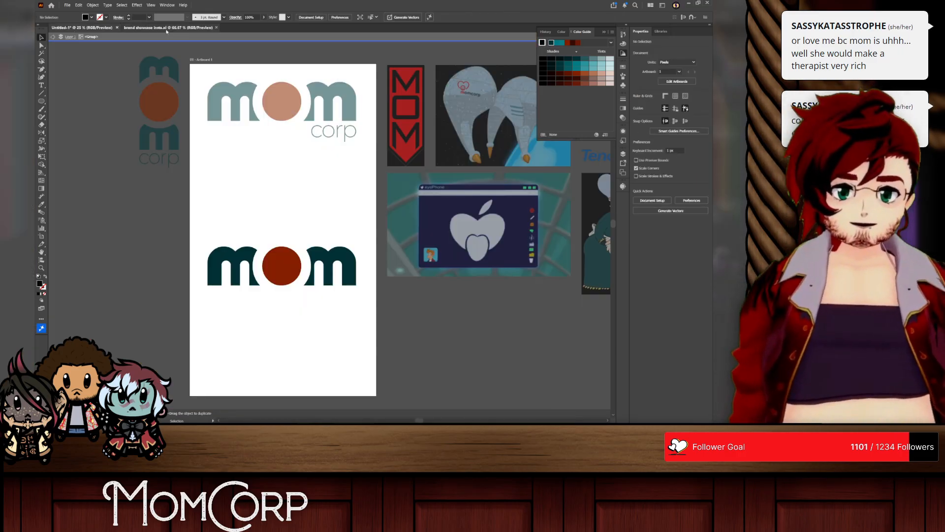
Step: Try moving the rust-red circle of the lower mom logo up above the wordmark
double_click(280, 263)
left_click_drag(280, 263, 283, 205)
key("ctrl+z")
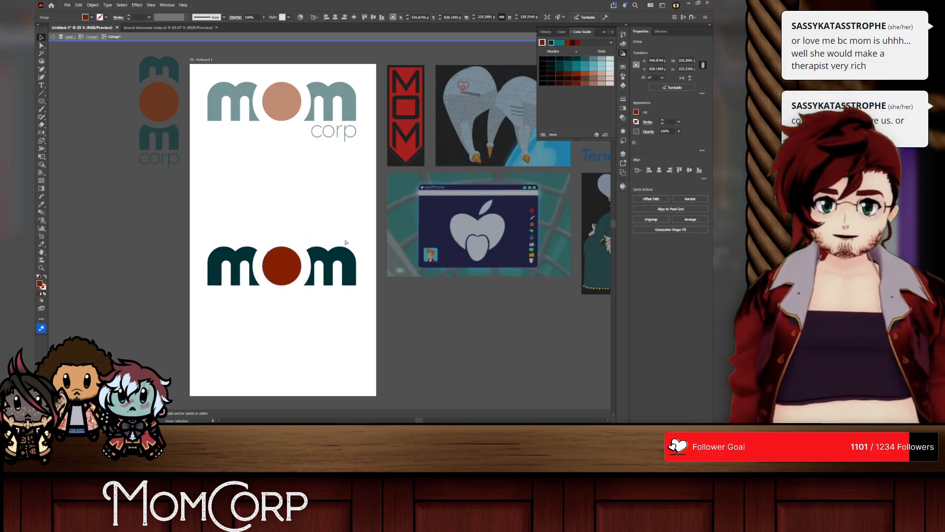
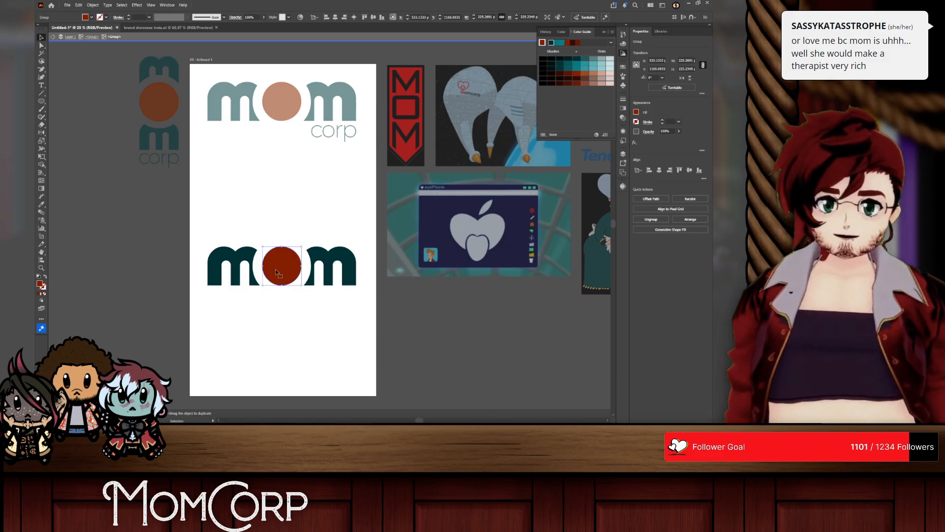
Step: Delete both dark teal m letters of the lower mom logo, leaving only the rust-red circle
left_click(306, 241)
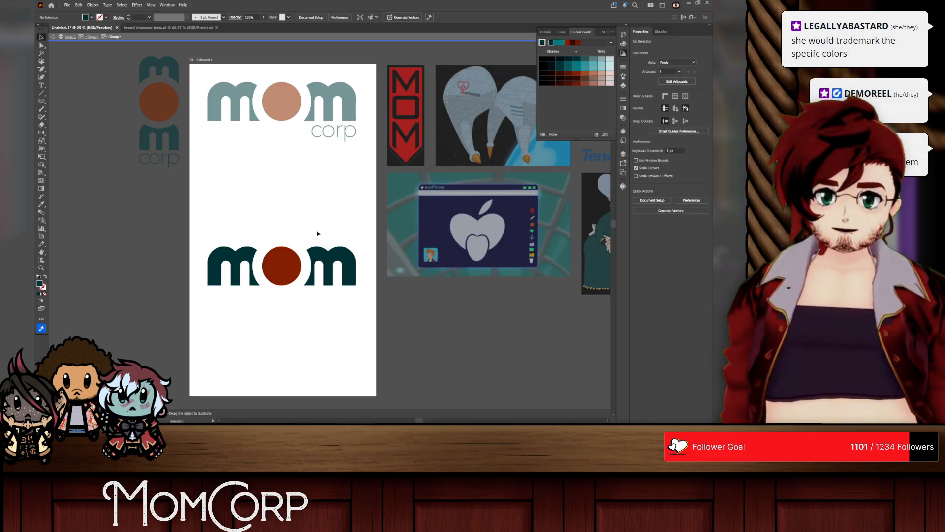
left_click(334, 259)
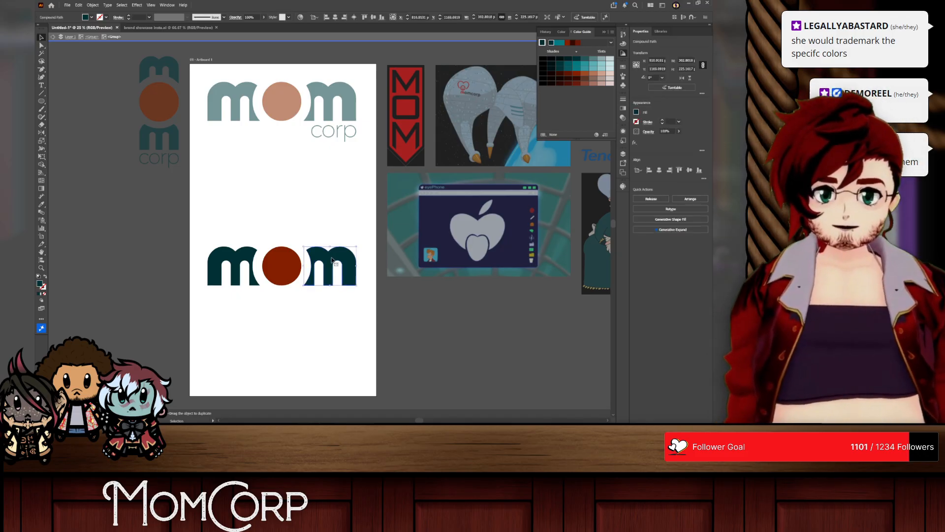
key("Delete")
left_click(242, 258)
key("Delete")
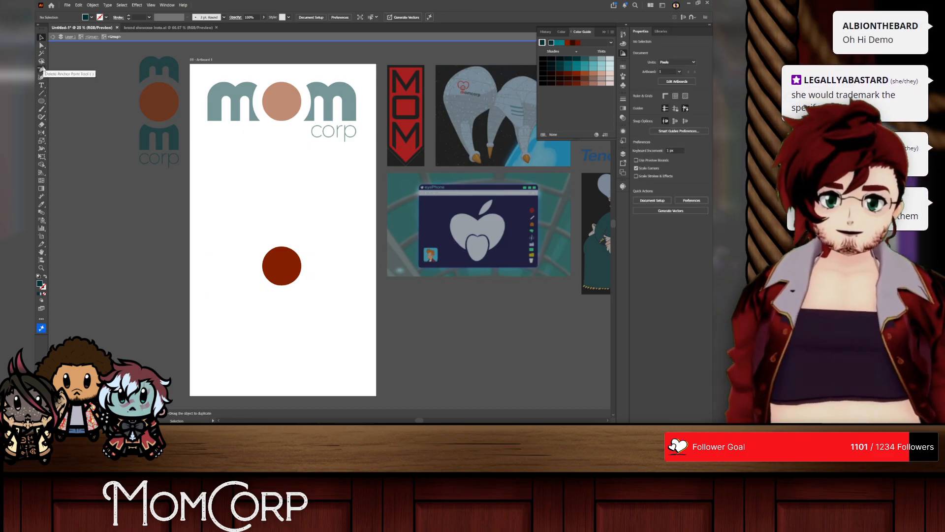
Step: Try enlarging the rust-red circle and placing type along its edge, and undo both changes
left_click(44, 94)
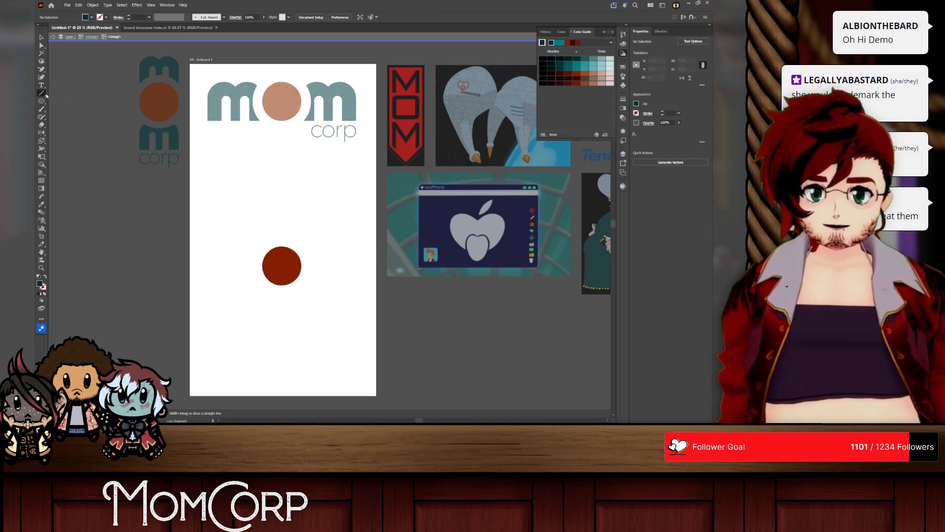
left_click(303, 266, "ctrl")
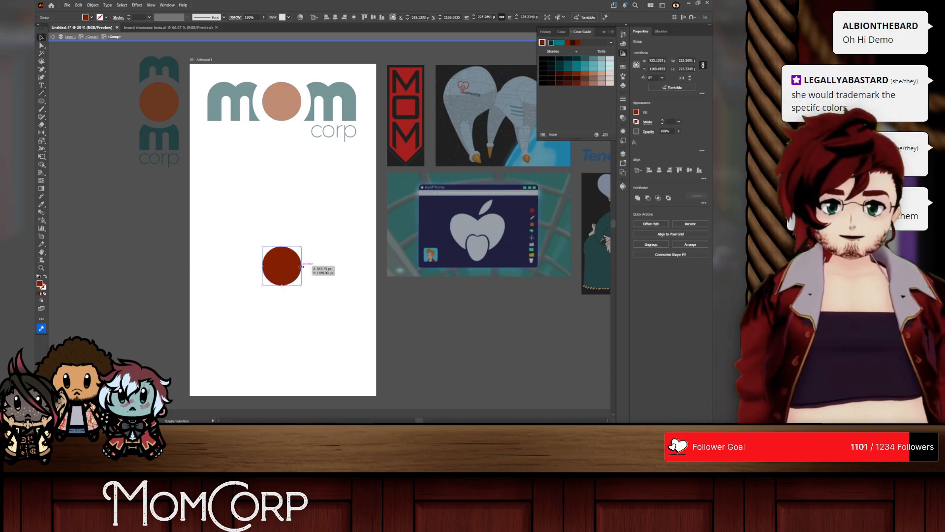
left_click_drag(302, 266, 311, 266)
left_click_drag(42, 85, 64, 102)
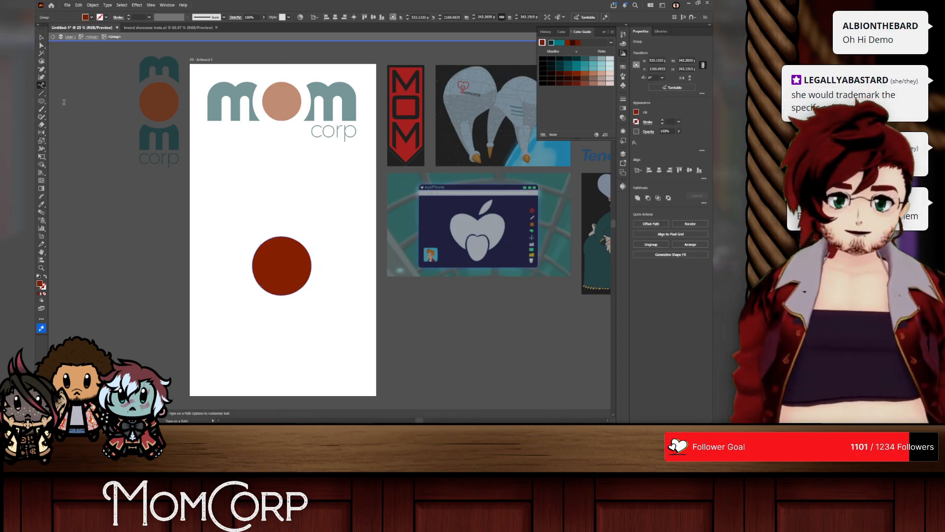
left_click(280, 236)
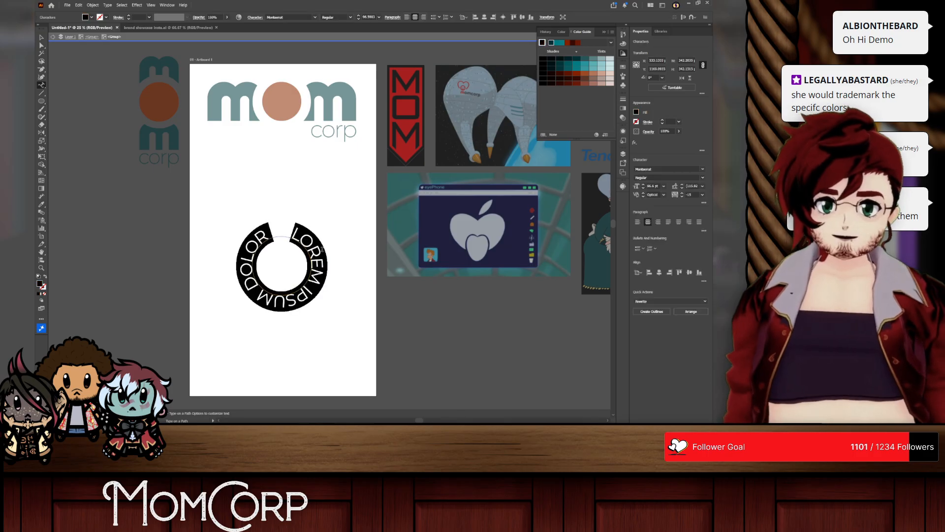
type("uo")
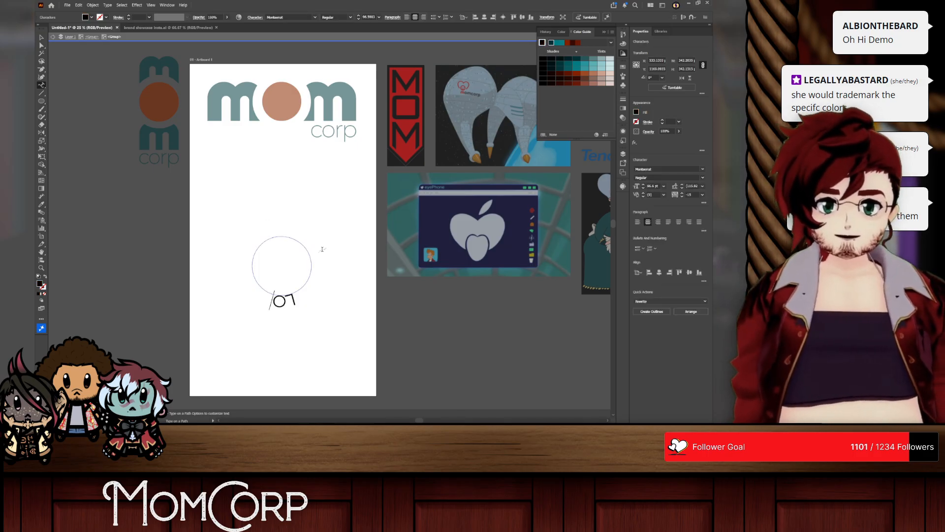
key("Escape")
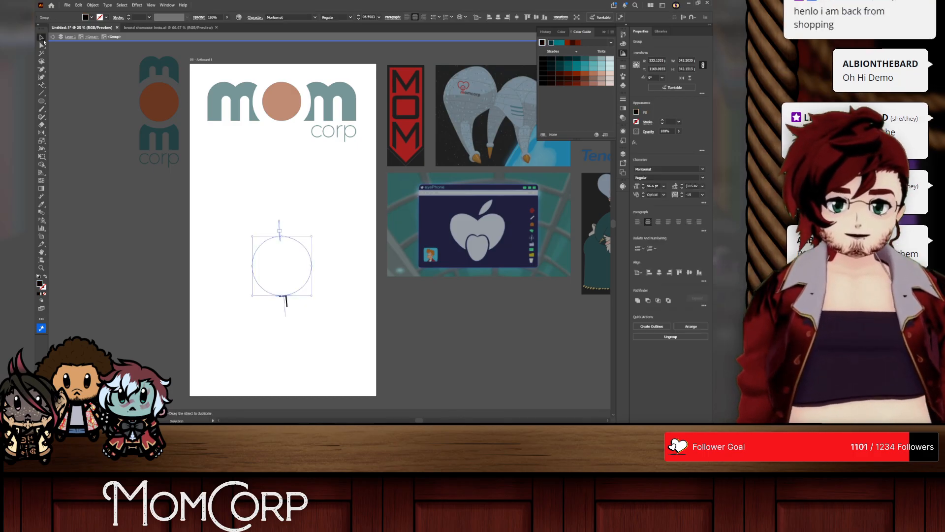
key("ctrl+z")
key("ctrl+z")
key("ctrl+z")
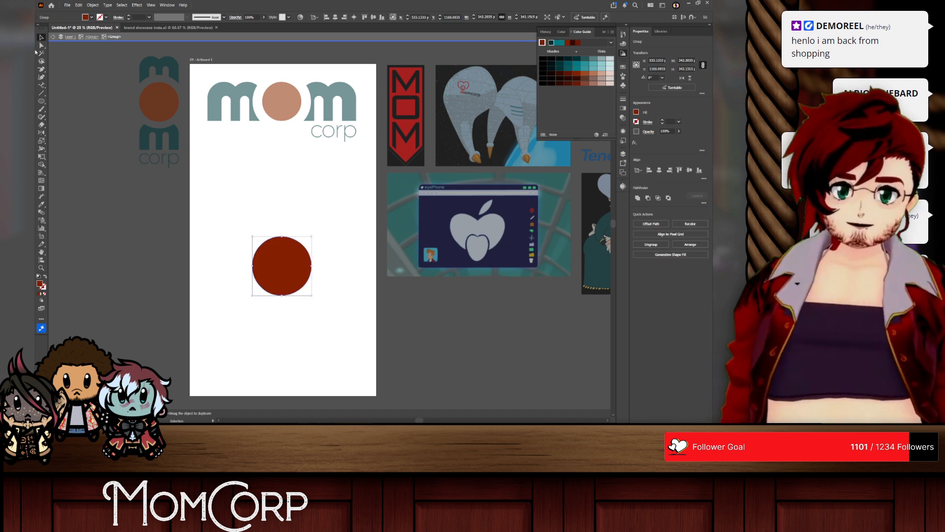
key("ctrl+z")
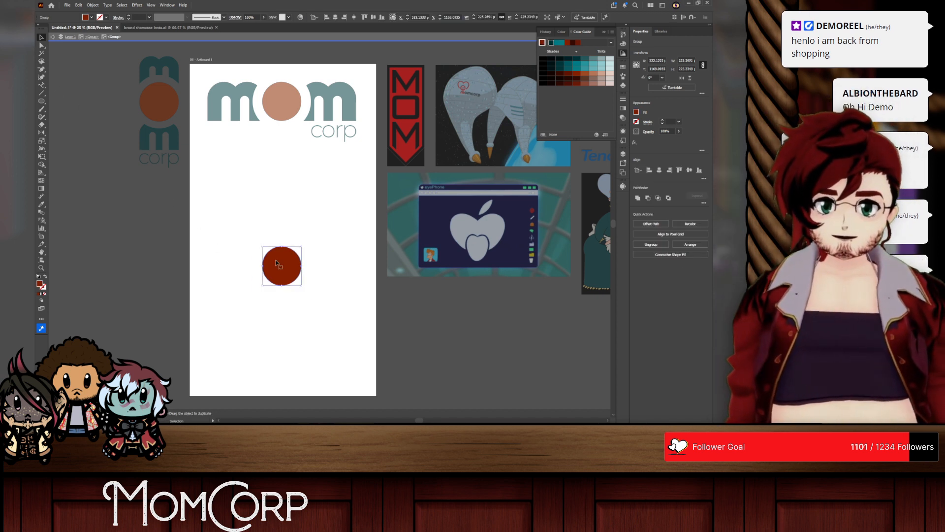
Step: Make a copy of the rust-red circle scaled uniformly to 161.8%
key("s")
key("Return")
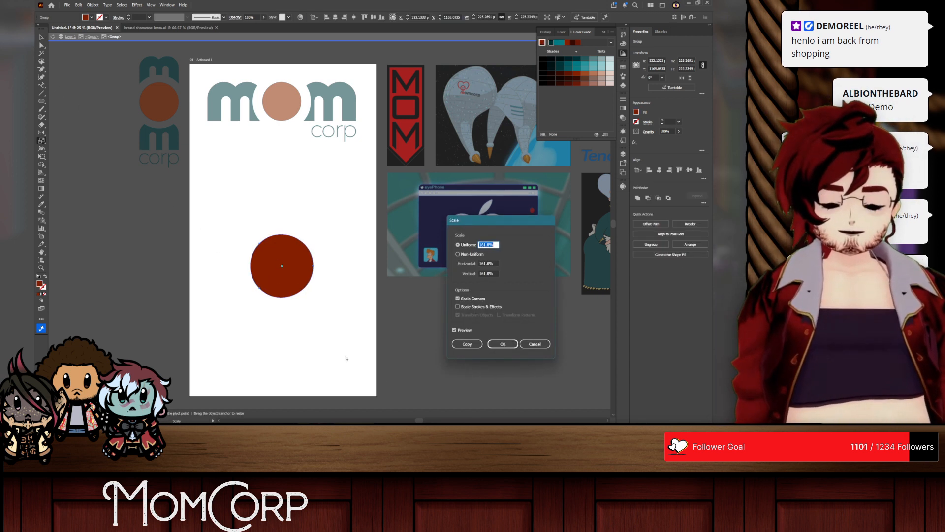
left_click(467, 344)
Step: Place the text MOMCORP along the edge of the scaled circle copy and rotate it 180° to arc over the rust-red circle
left_click(41, 85)
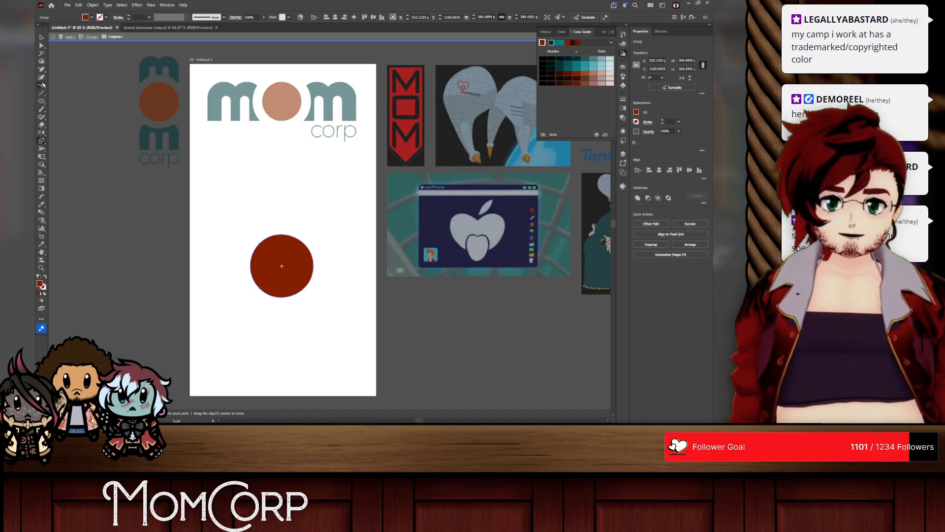
left_click(281, 233)
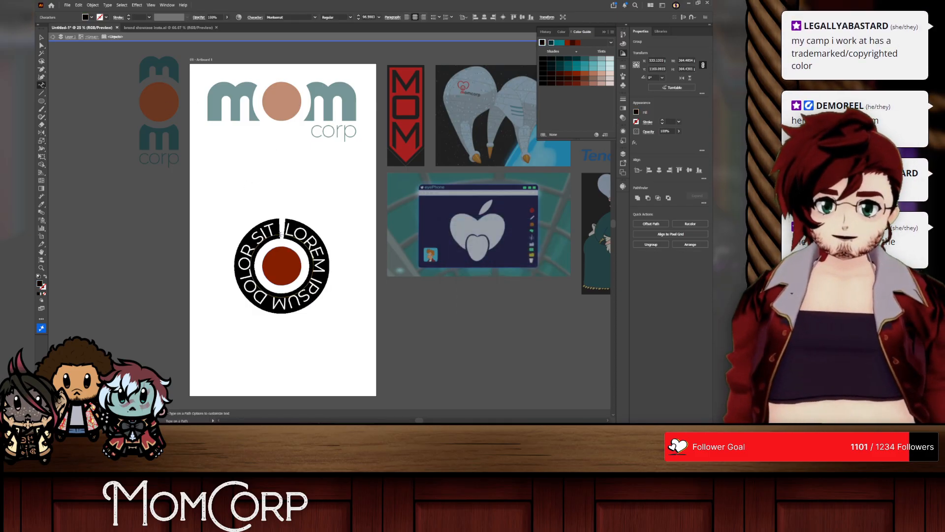
type("MOMCOR")
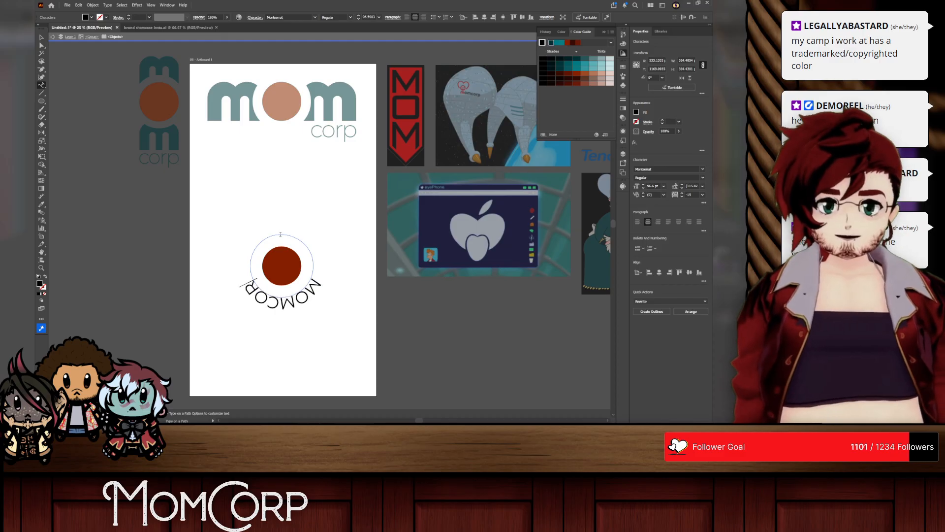
key("BackSpace")
key("BackSpace")
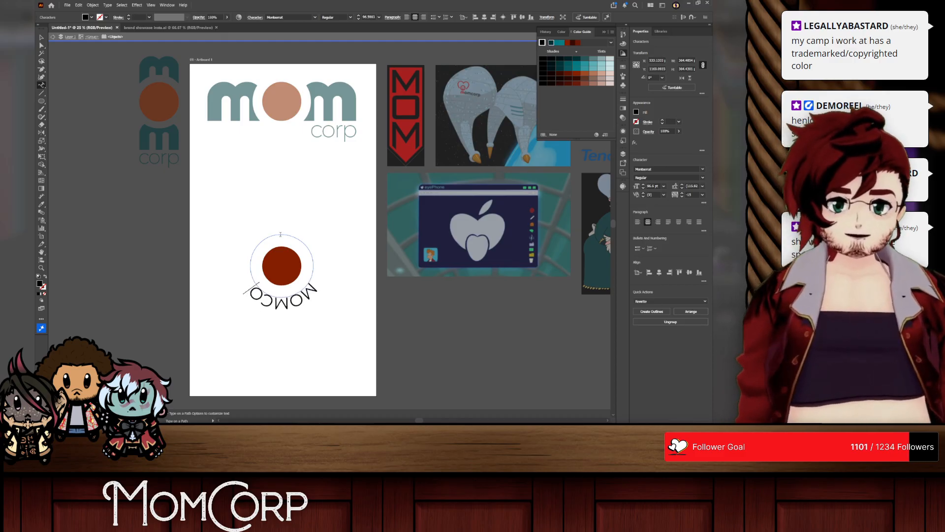
type("RP")
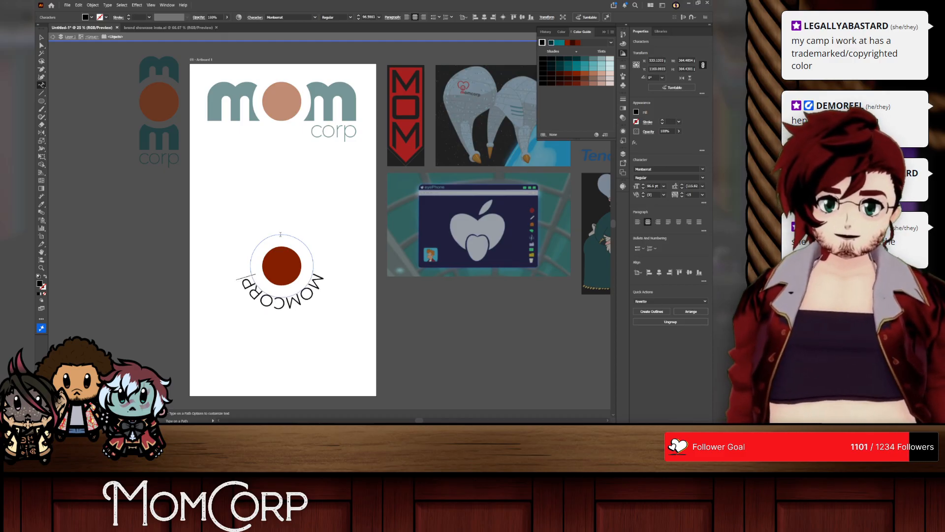
key("Escape")
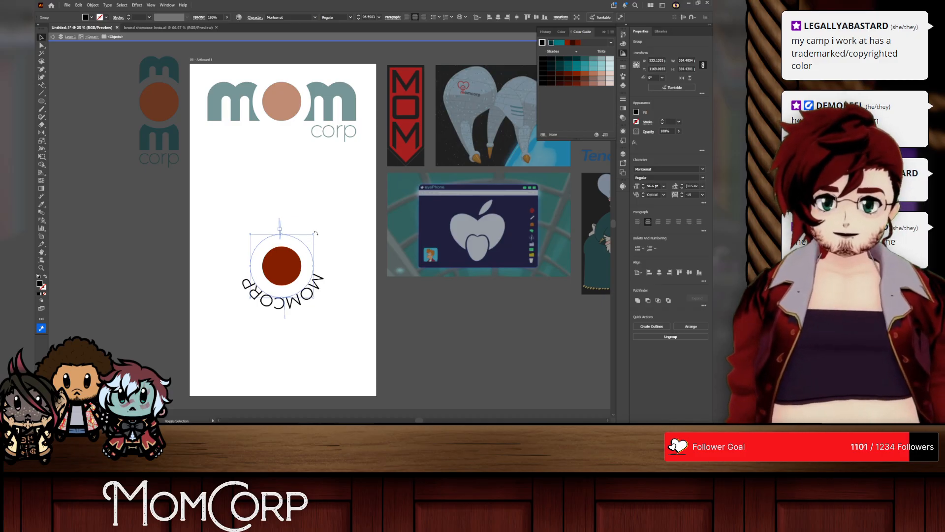
left_click_drag(316, 233, 249, 299)
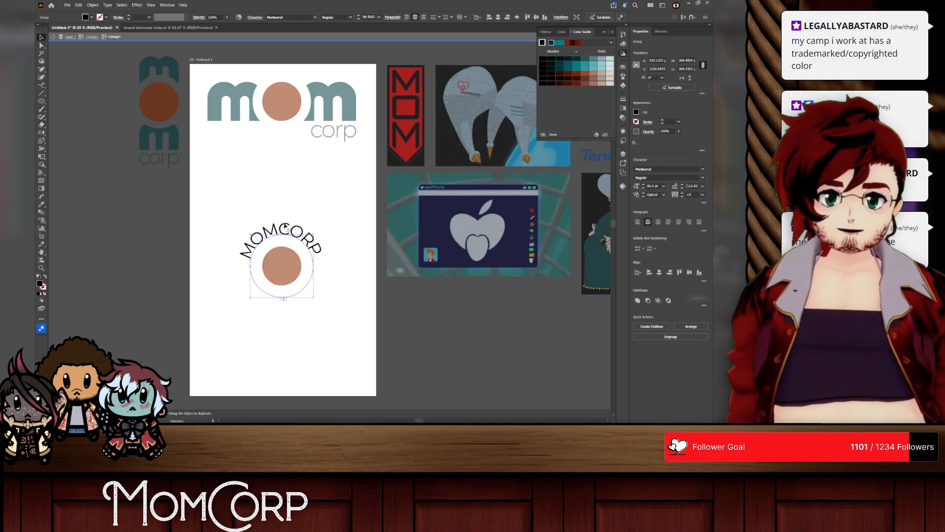
Step: Try a heavier display font on the curved MOMCORP text, and undo the font change
double_click(286, 228)
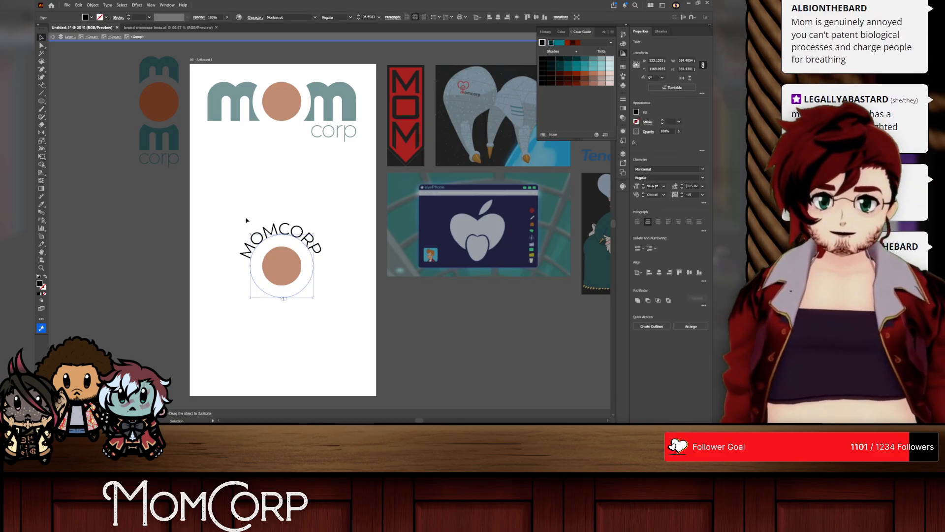
left_click(41, 85)
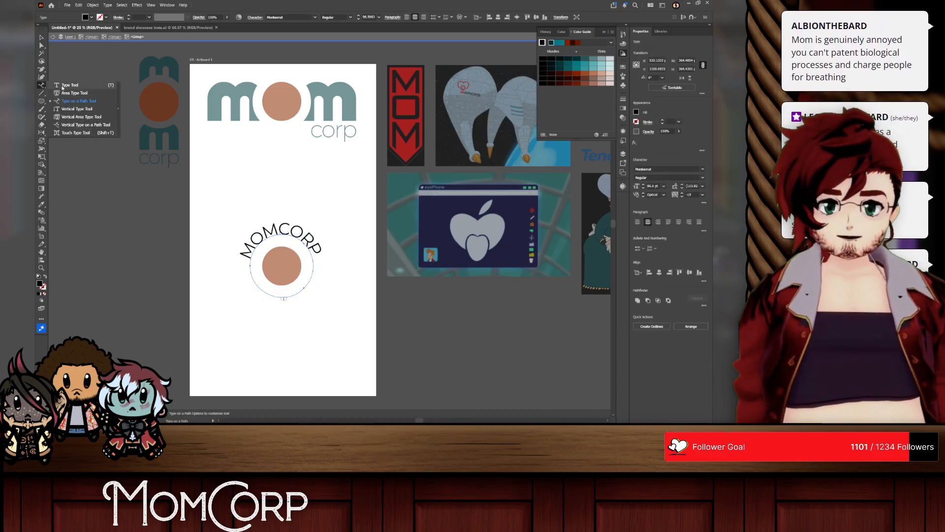
left_click(63, 86)
left_click(302, 231)
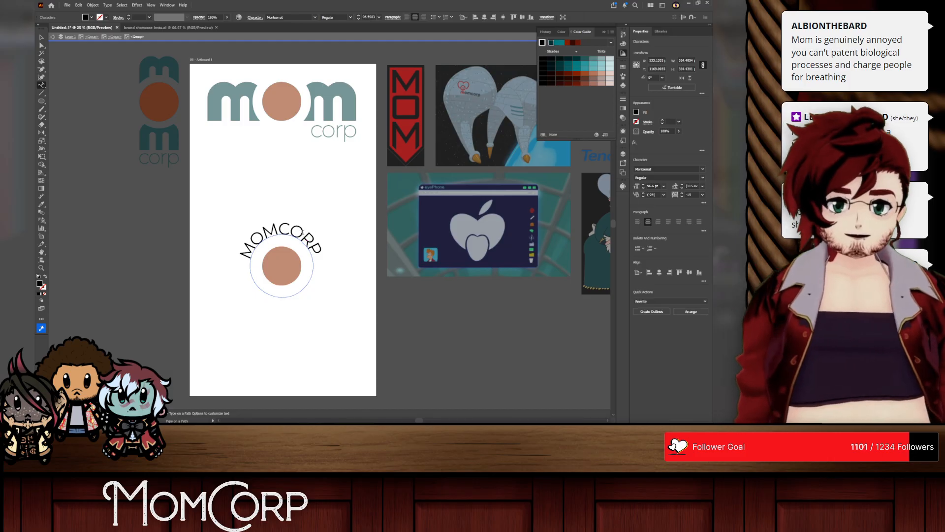
key("ctrl+a")
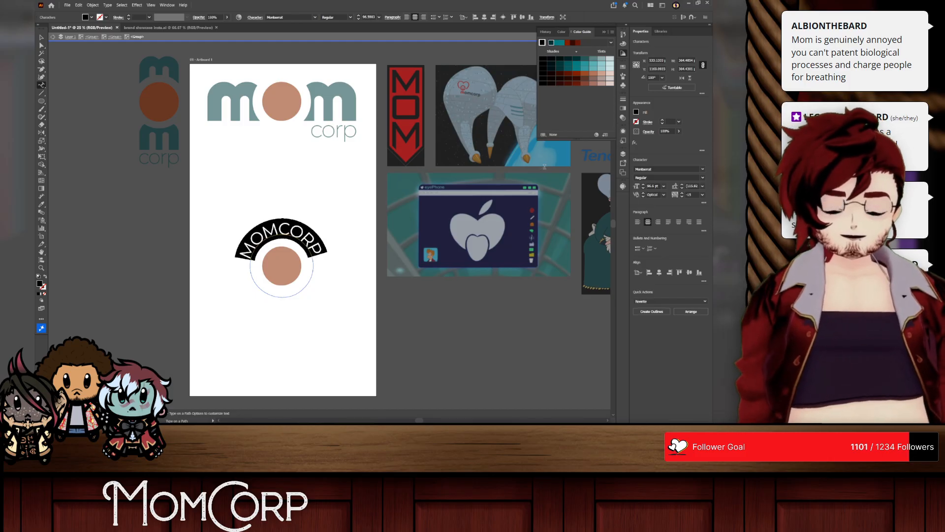
left_click(702, 169)
left_click(647, 227)
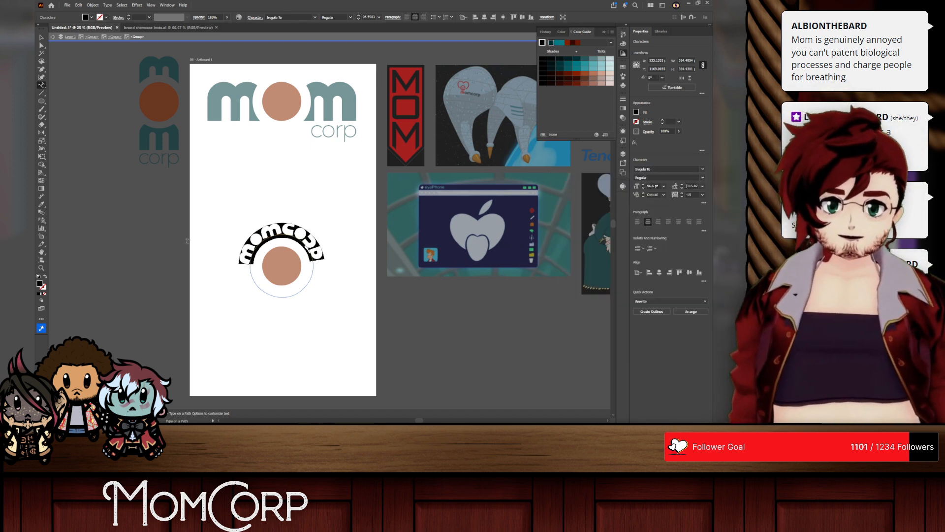
scroll(255, 247, "up", 3)
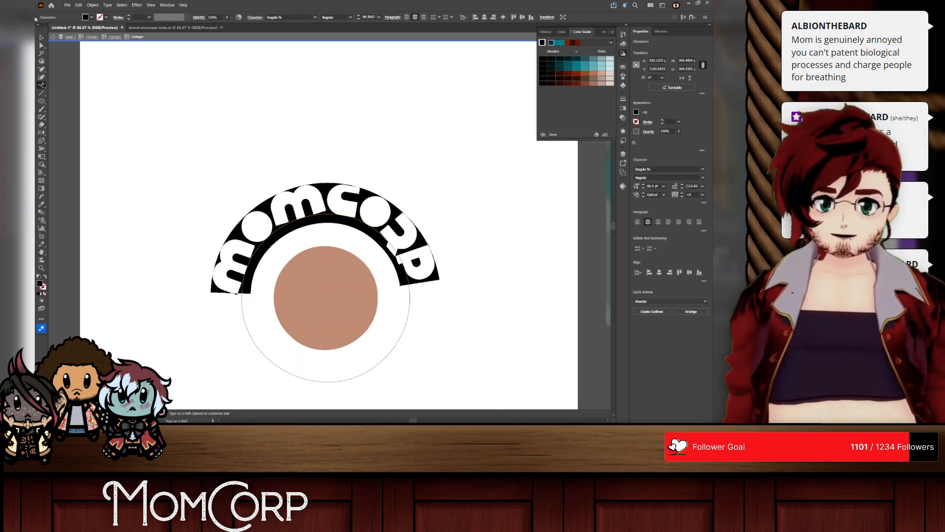
key("ctrl+z")
key("Escape")
Step: Enlarge the curved MOMCORP text's circle to about 462 px across and retype the word in lowercase
scroll(389, 263, "down", 2)
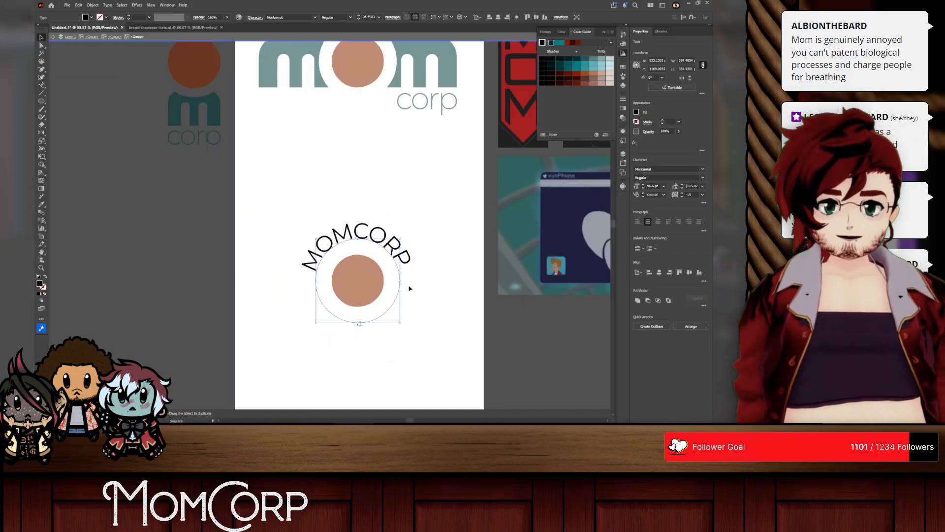
left_click_drag(400, 281, 411, 282)
double_click(376, 226)
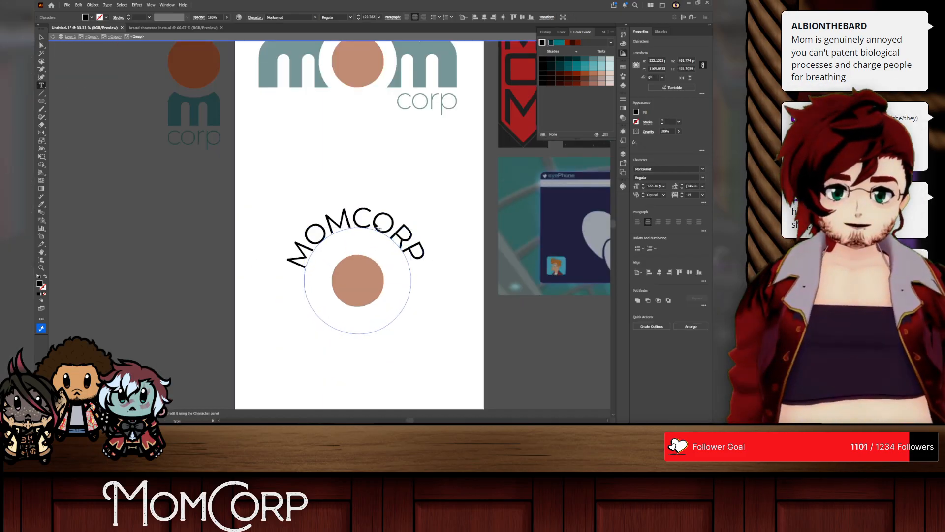
key("ctrl+a")
type("MOM")
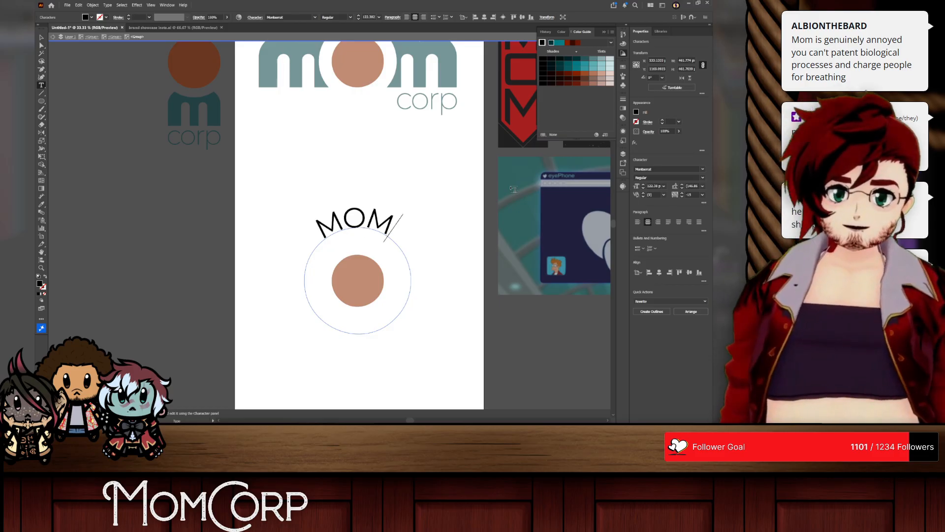
type("CORP")
Step: Turn off All Caps for the whole curved text
key("ctrl+a")
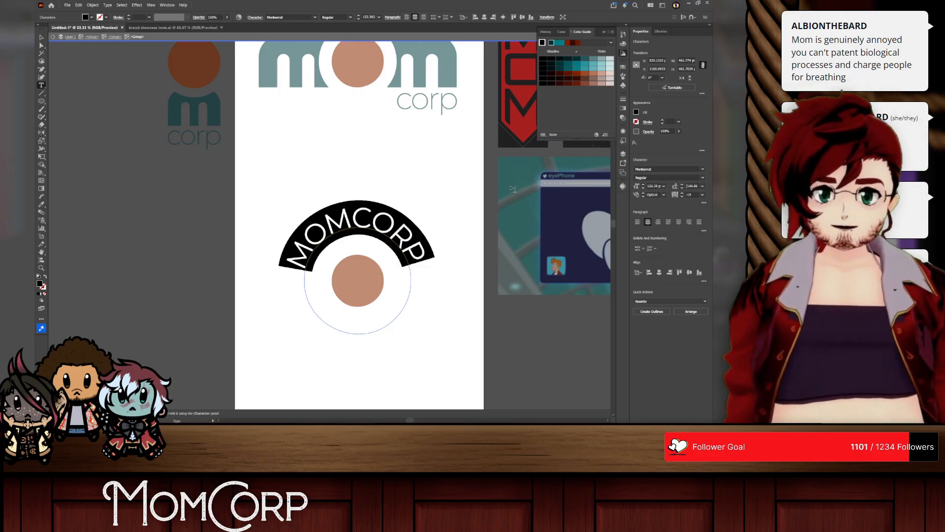
left_click(704, 203)
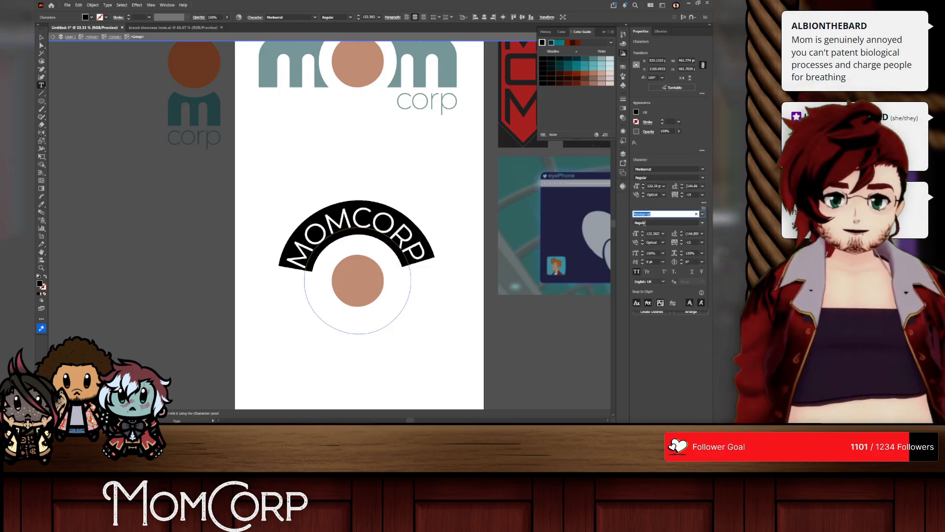
left_click(637, 272)
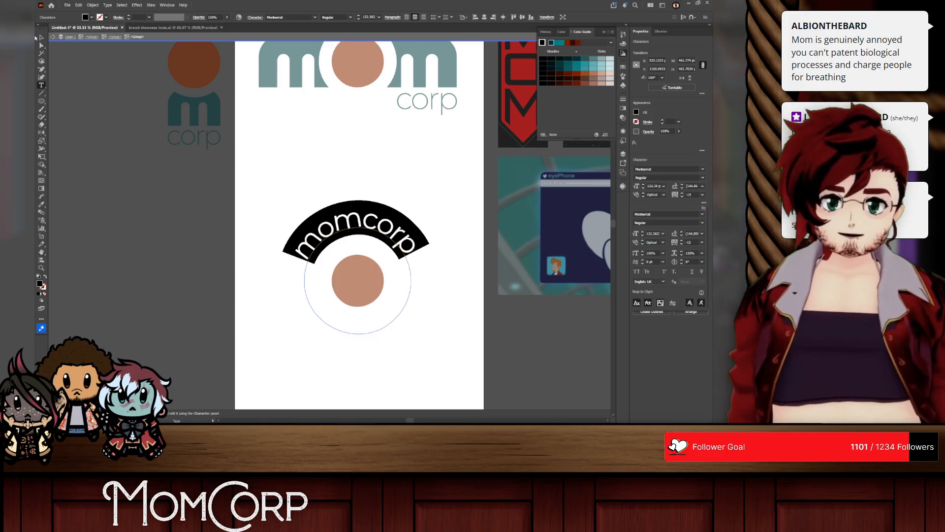
left_click(40, 37)
left_click(285, 135)
Step: Recolour the curved momcorp text by sampling the dark teal of the vertical mom logo beside the artboard
left_click(358, 222)
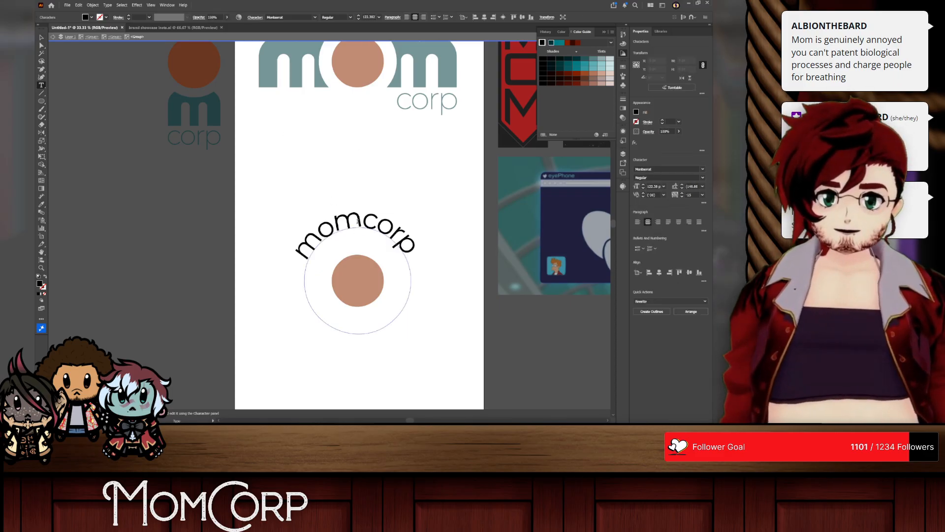
double_click(357, 221)
left_click(40, 205)
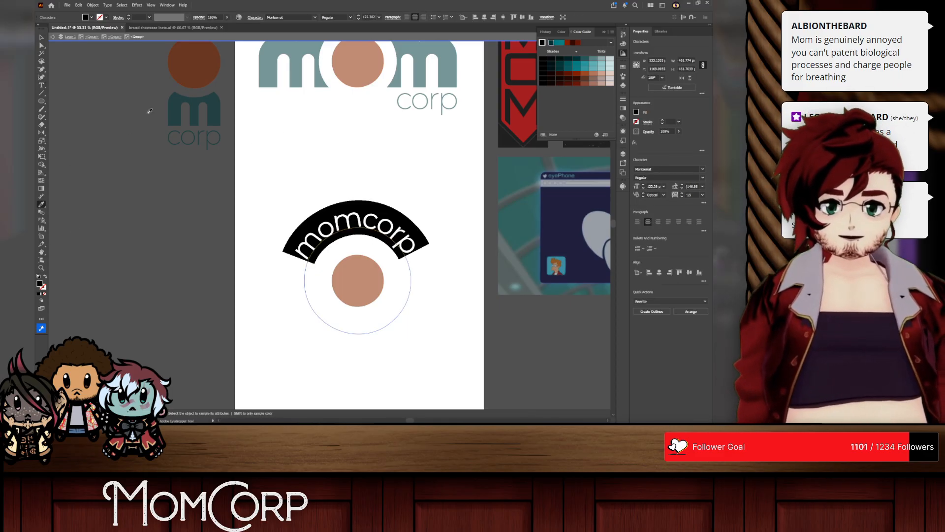
left_click(175, 106)
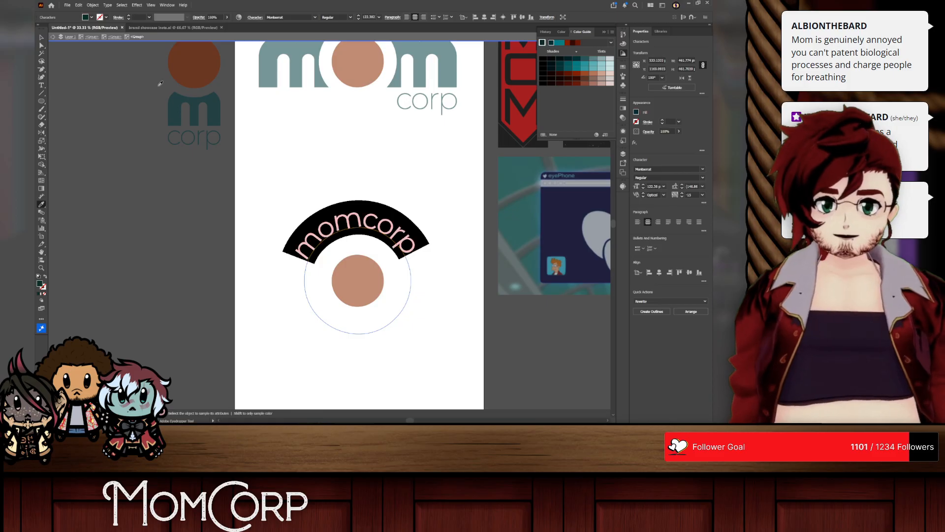
Step: Set the curved momcorp text's Align to Path to Center in the Type on a Path options
right_click(41, 85)
left_click(74, 101)
double_click(41, 84)
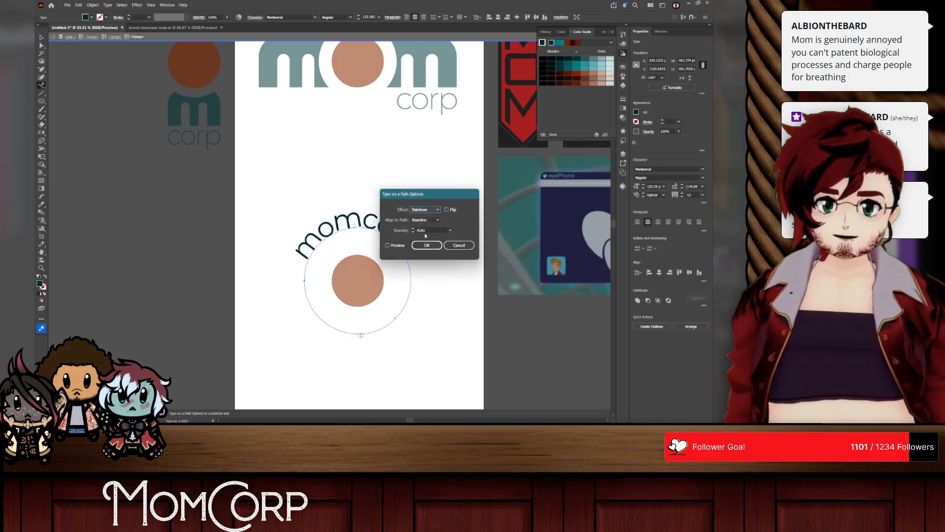
left_click(425, 223)
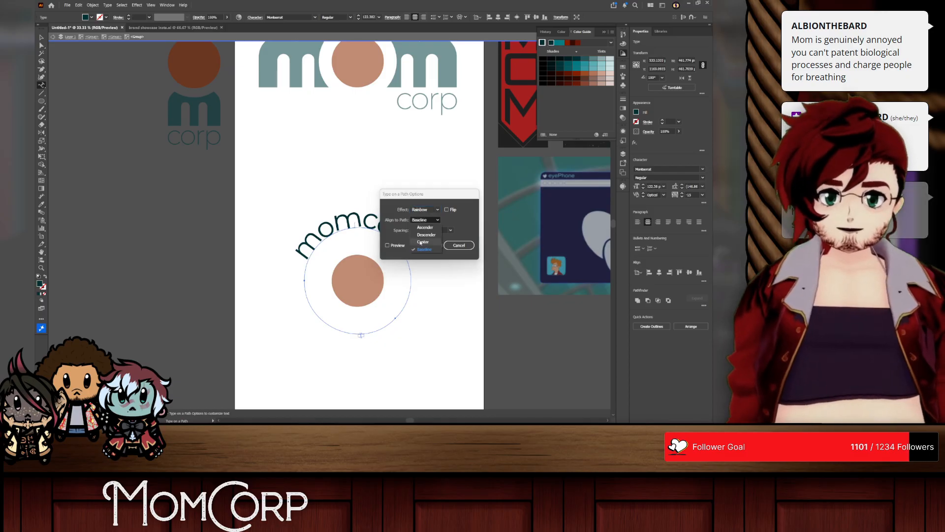
left_click(424, 243)
left_click(387, 245)
left_click(426, 245)
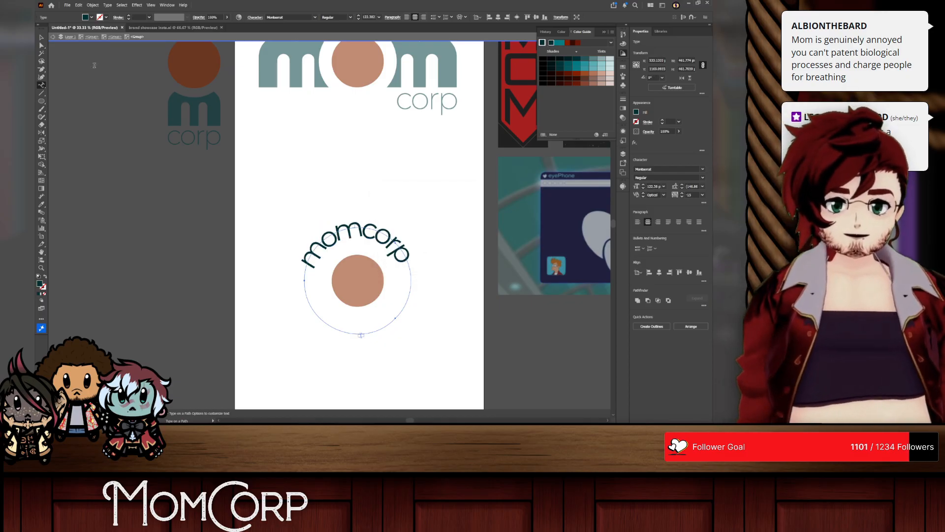
Step: Set the tracking of the whole curved momcorp text to 0
double_click(355, 231)
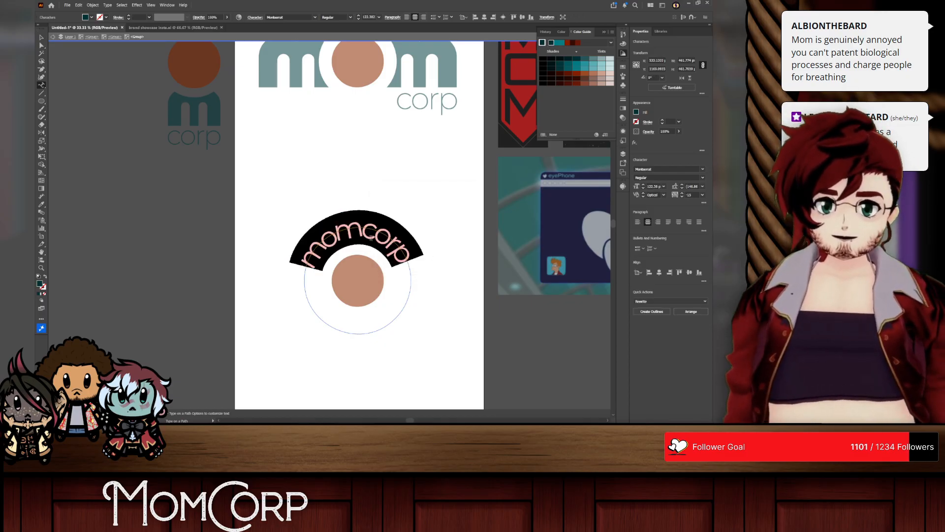
left_click(691, 195)
scroll(691, 195, "up", 15)
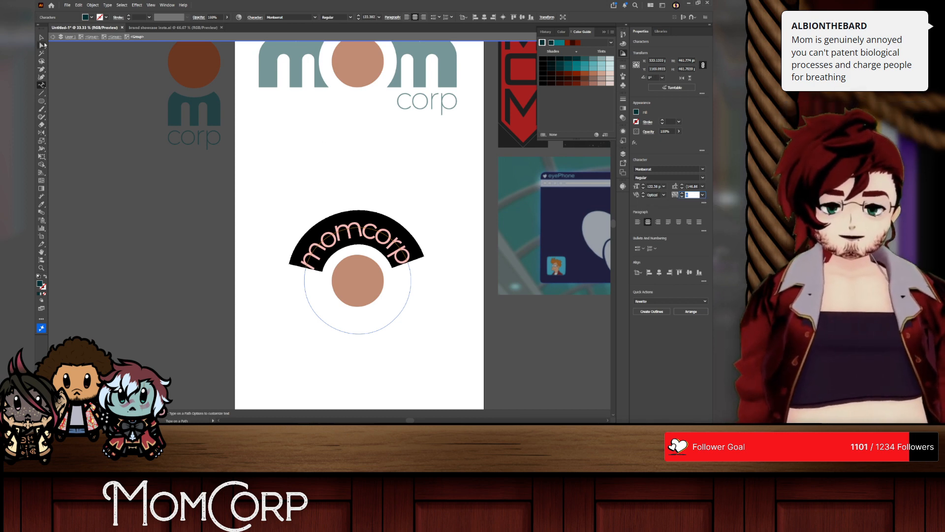
key("Escape")
left_click(214, 100)
Step: Duplicate the curved momcorp text in place and rotate the copy 180° so it runs beneath the circle
left_click_drag(423, 249, 444, 242)
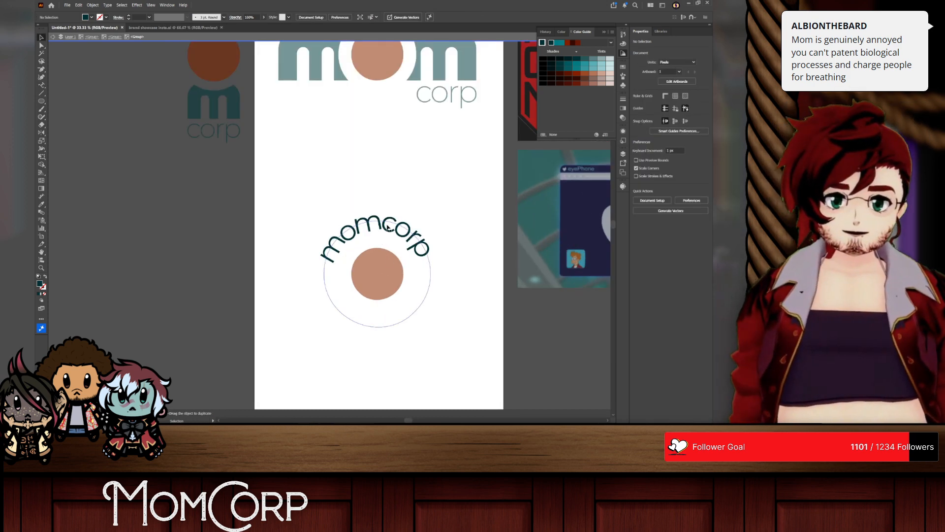
left_click(388, 227)
key("ctrl+g")
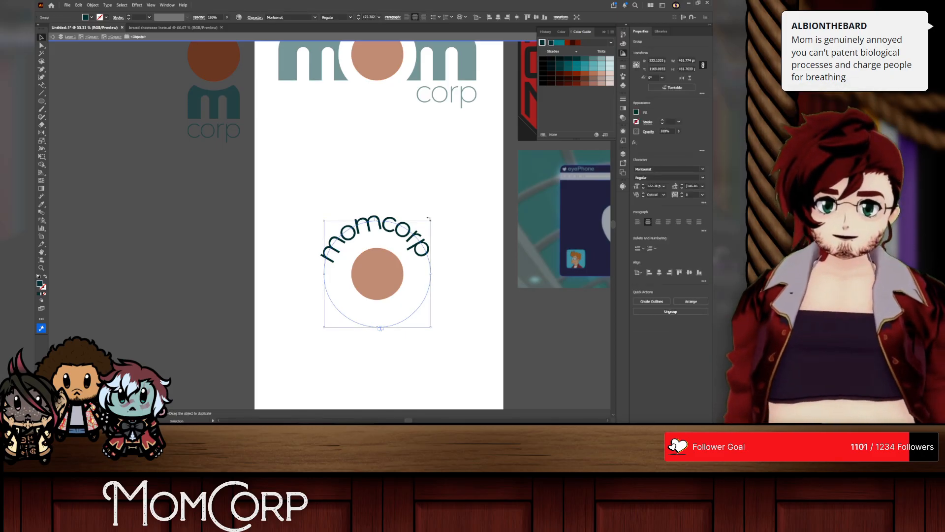
left_click_drag(433, 218, 323, 329)
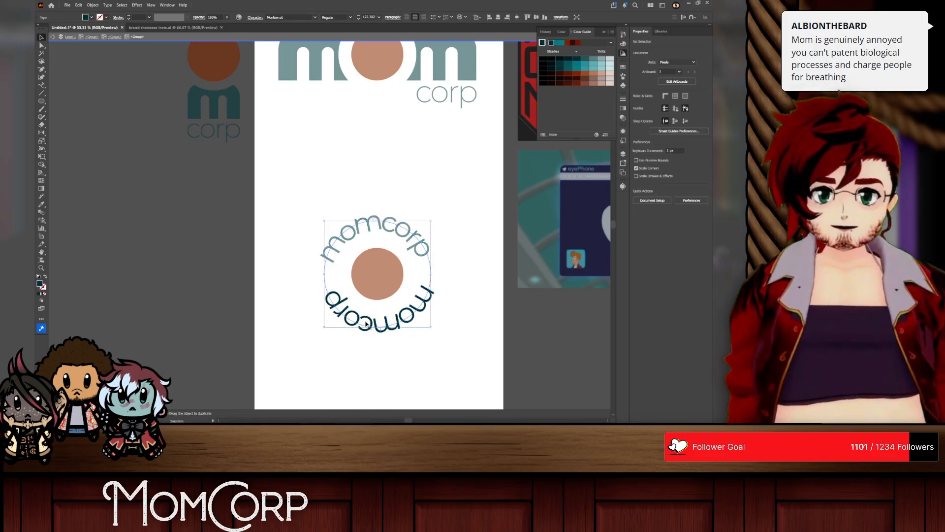
Step: Replace the wording of the lower curved text with "made with love"
left_click_drag(378, 330, 380, 332)
double_click(394, 330)
key("ctrl+a")
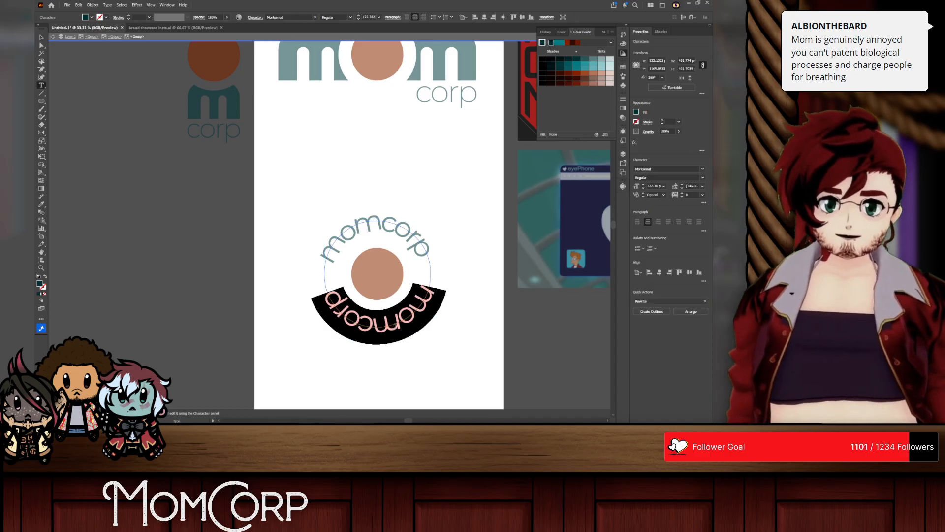
type("made")
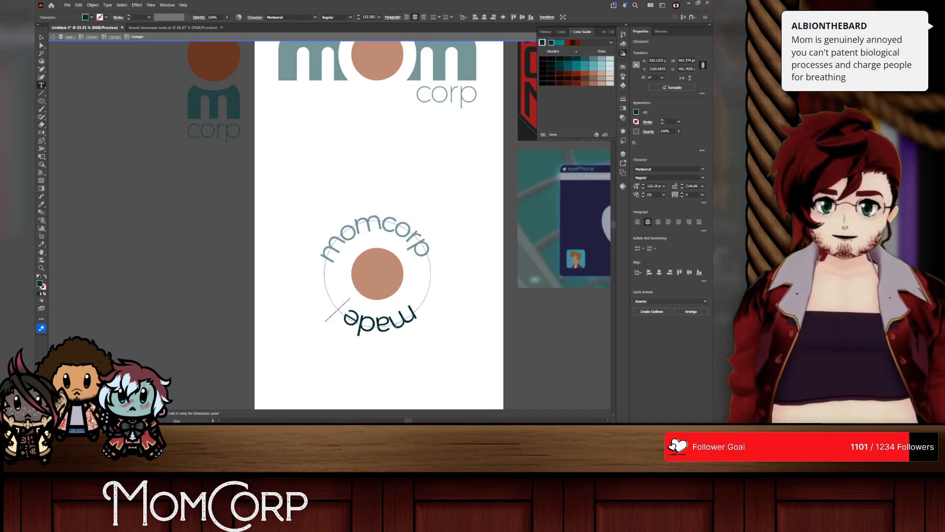
type(" with love")
Step: Reduce the font size of the whole made with love text to 79 pt
key("ctrl+a")
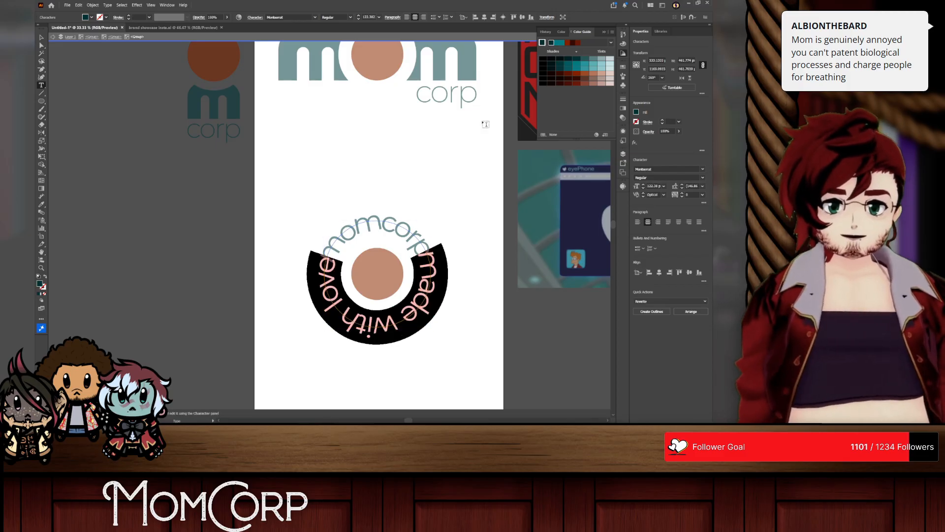
left_click(653, 186)
type("89")
key("Return")
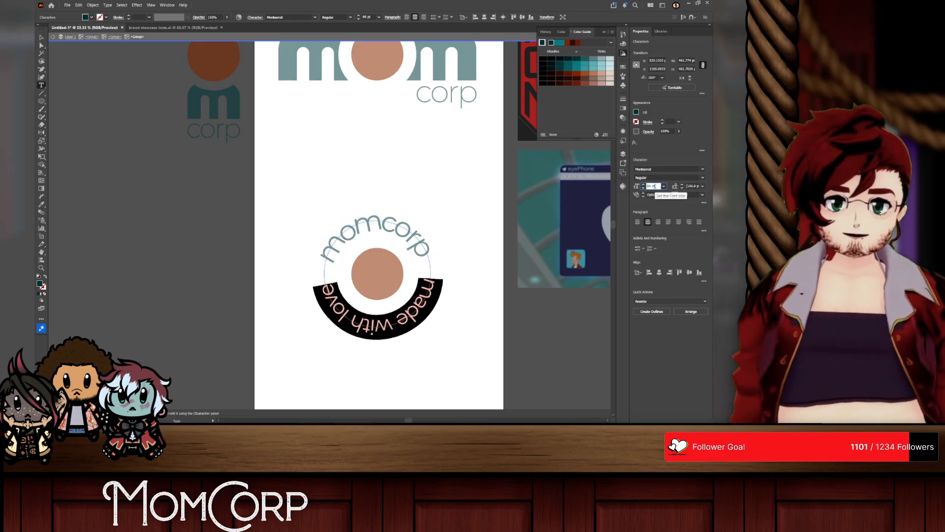
type("79")
key("Return")
Step: Try to flip the made with love text across its path with its centre bracket, and undo the change
left_click(43, 47)
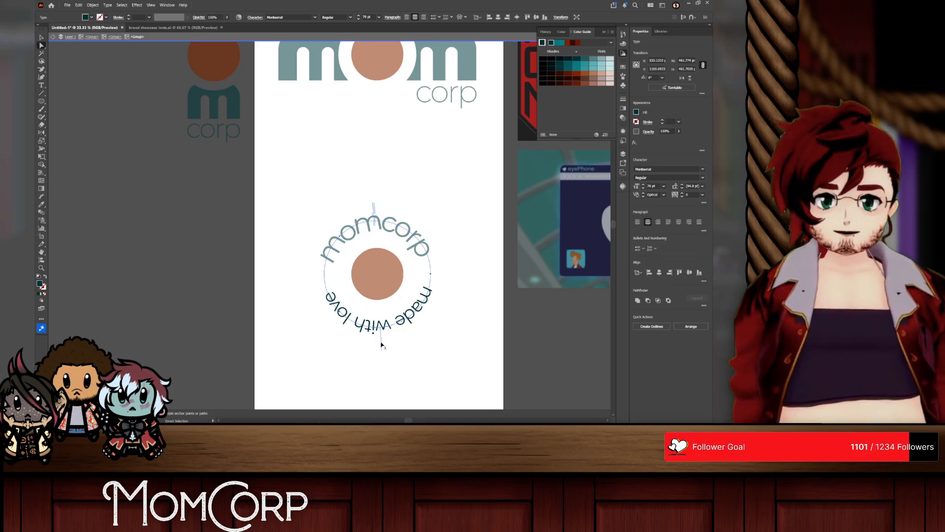
left_click_drag(382, 344, 292, 377)
left_click_drag(310, 409, 260, 314)
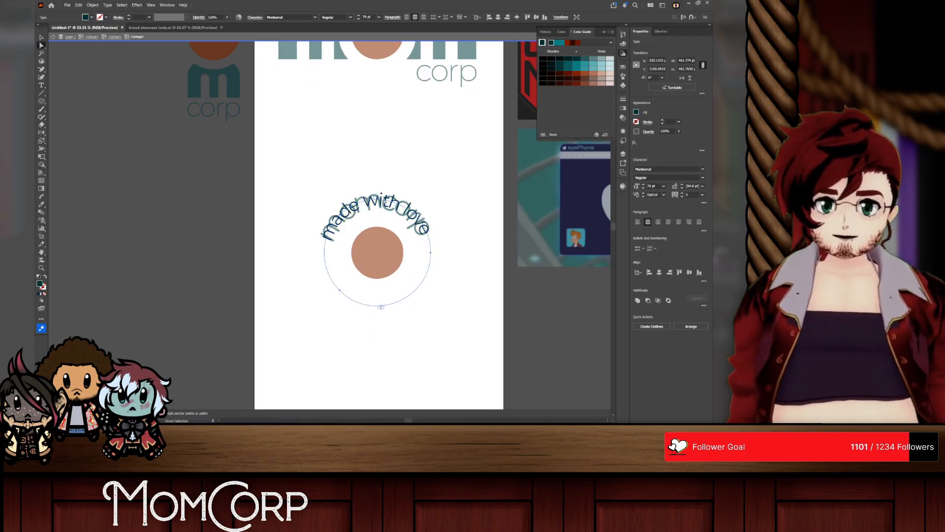
key("ctrl+z")
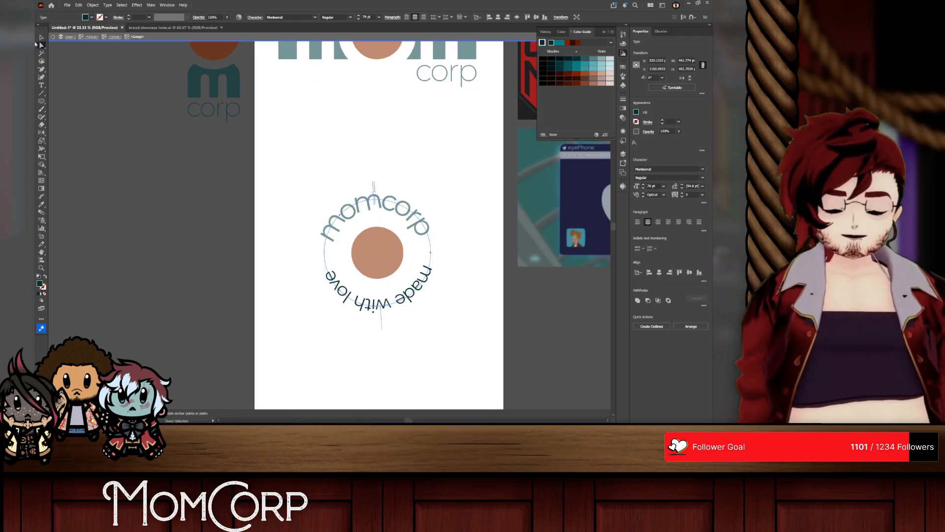
Step: Flip the made with love text on its path through the Type on a Path options, keeping Center alignment
left_click_drag(42, 88, 73, 98)
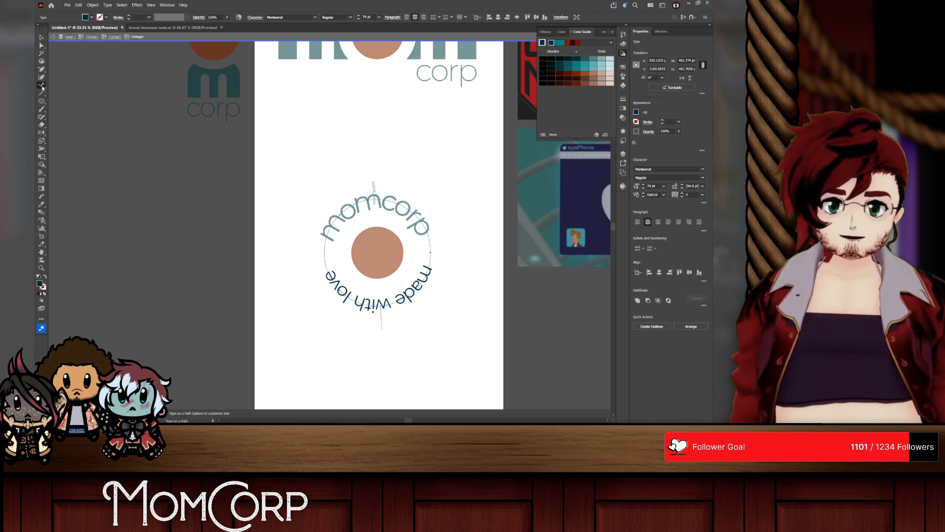
double_click(41, 86)
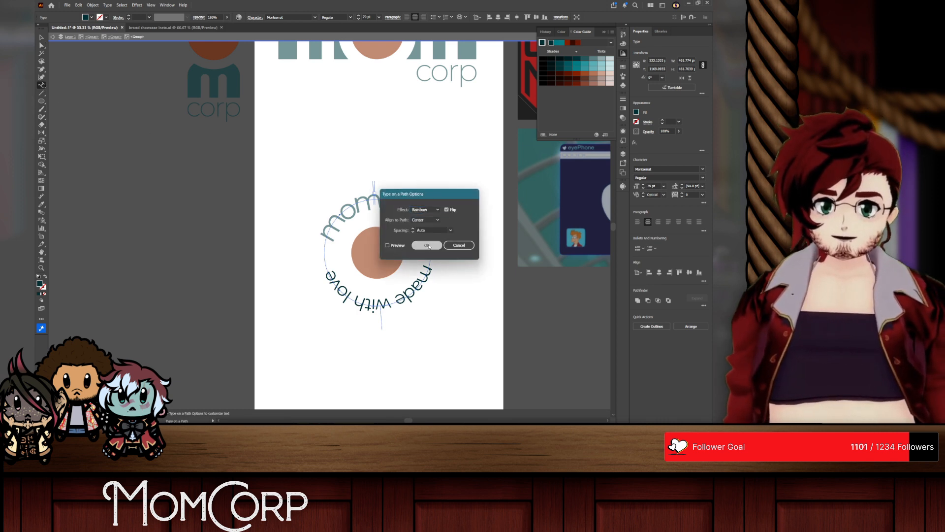
left_click(427, 245)
Step: Exit isolation mode and move the whole circular badge up and slightly left on the artboard
right_click(380, 134)
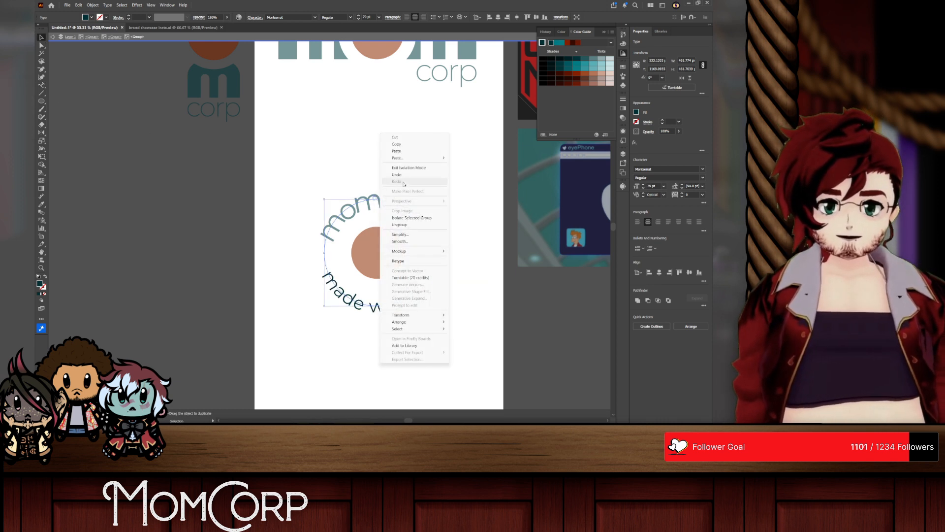
left_click(404, 168)
left_click_drag(373, 257, 354, 207)
left_click(472, 266)
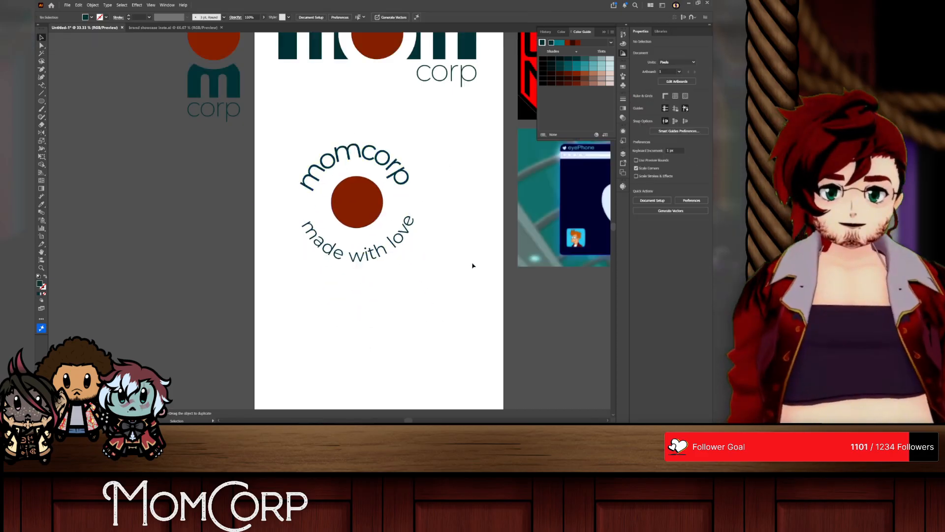
Step: Isolate the badge group, show the rulers, and place a vertical and a horizontal guide through the middle of the rust-red circle
left_click(356, 256)
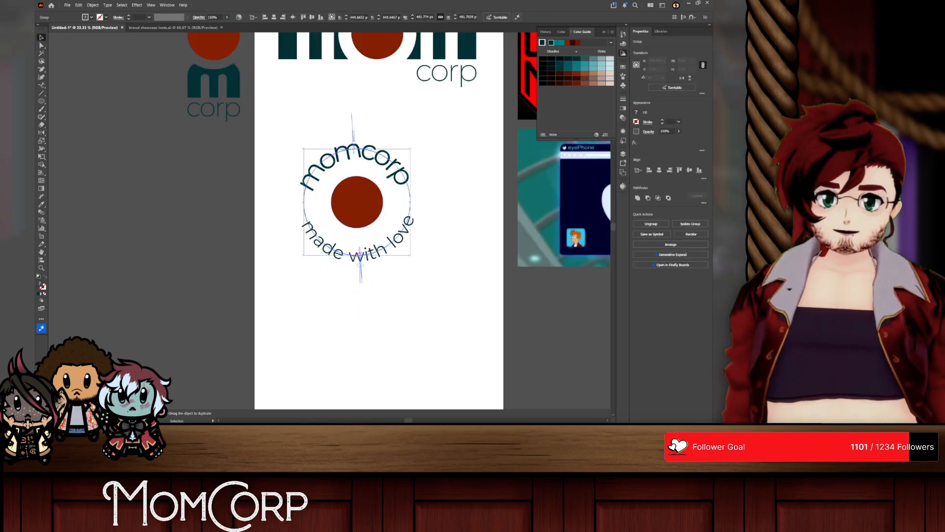
double_click(338, 256)
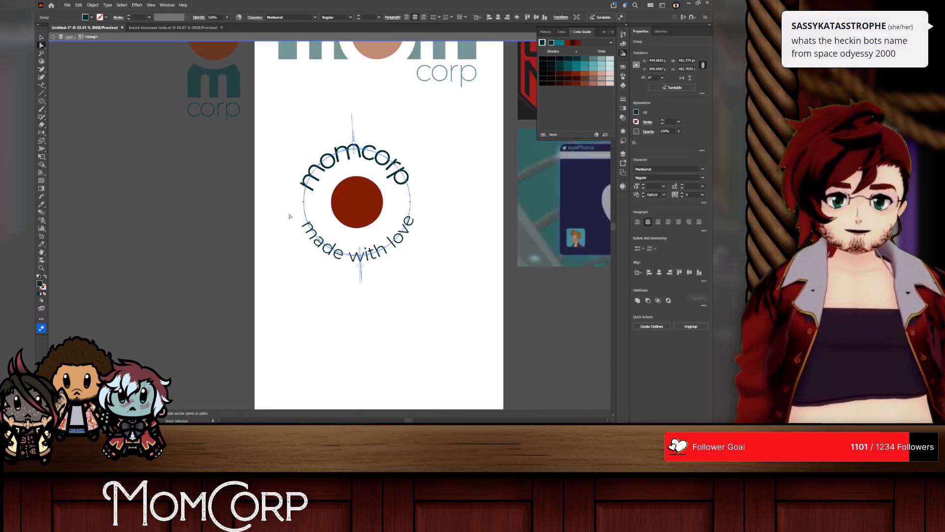
scroll(333, 252, "up", 2)
scroll(438, 237, "down", 1)
scroll(426, 229, "right", 1)
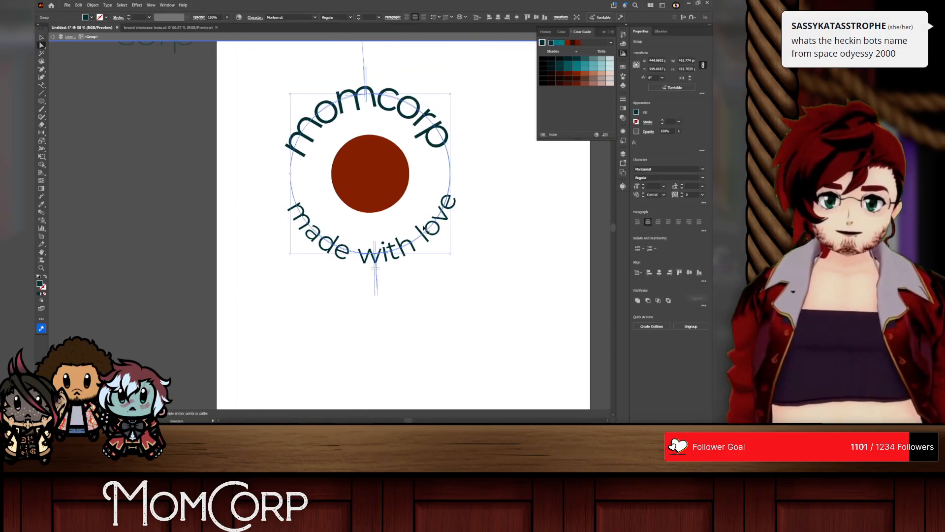
scroll(408, 203, "right", 1)
key("a")
left_click(349, 150)
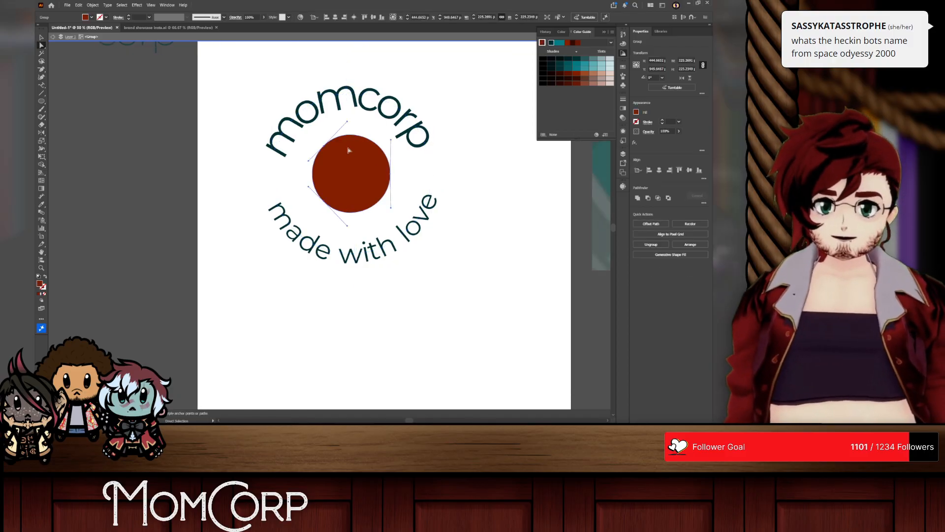
key("v")
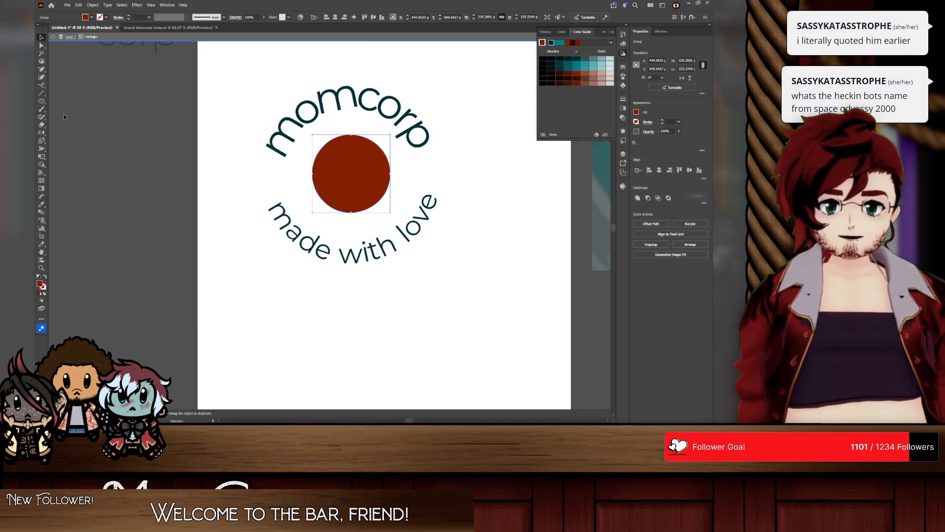
key("ctrl+r")
key("v")
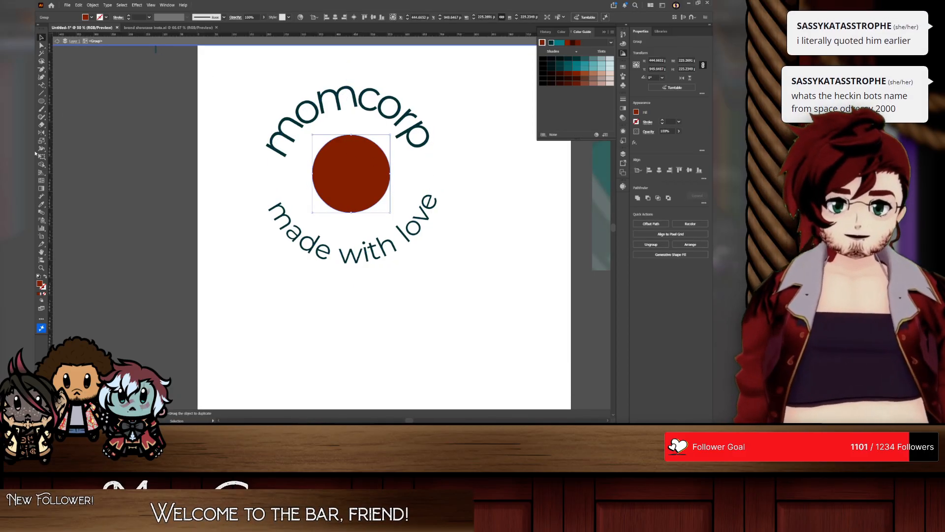
left_click_drag(343, 172, 379, 178)
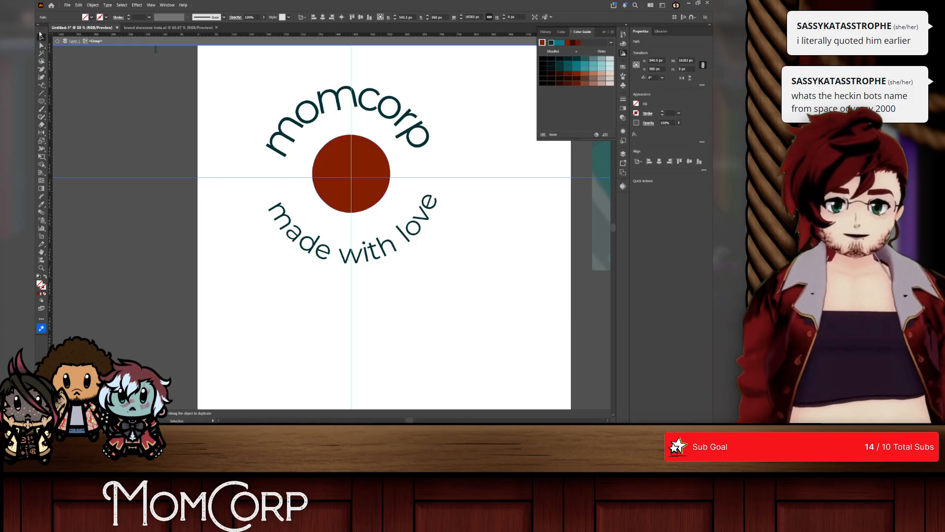
Step: Slide the momcorp and made with love texts along their paths to centre them on the vertical guide, and delete both guides
left_click(270, 208)
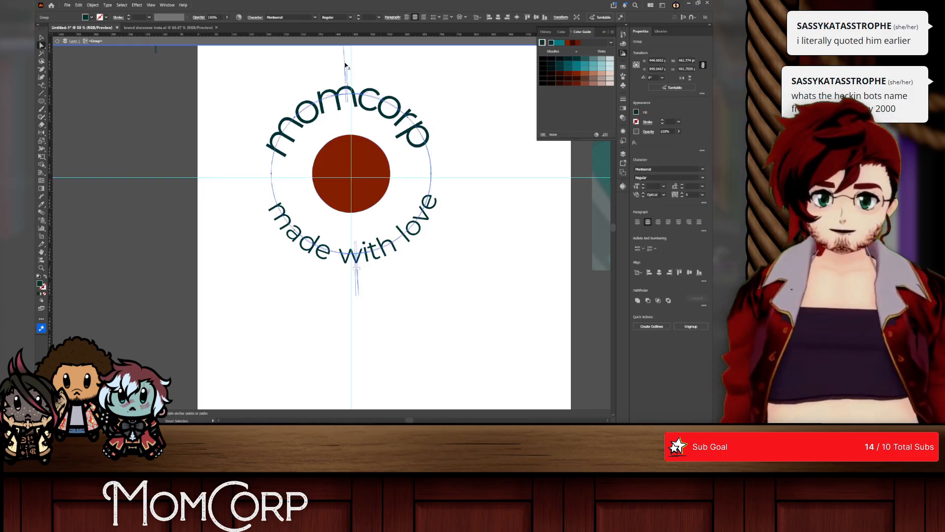
left_click_drag(344, 64, 347, 63)
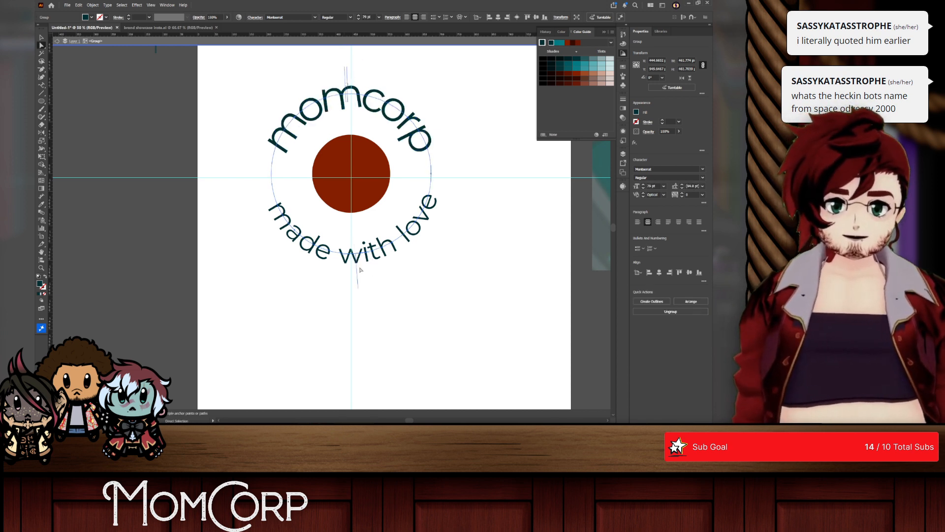
left_click_drag(358, 279, 353, 273)
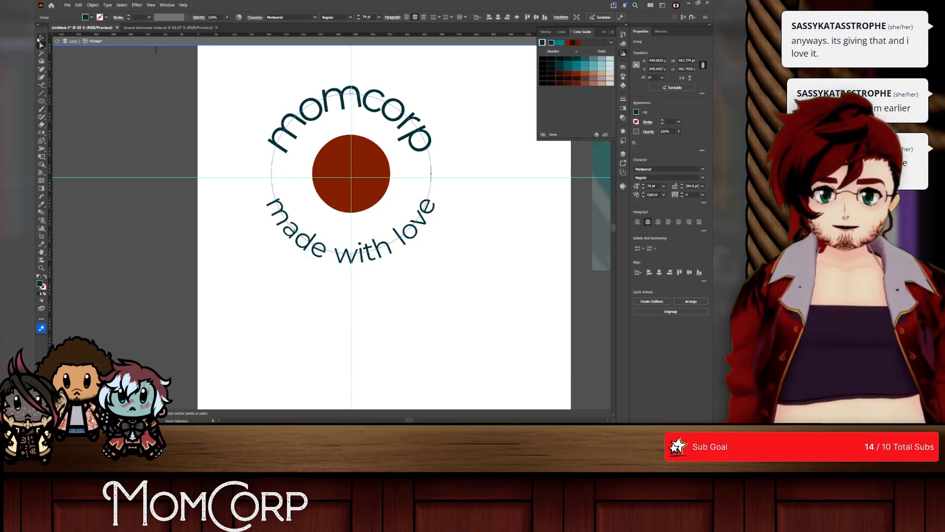
left_click(121, 185)
left_click_drag(334, 60, 409, 74)
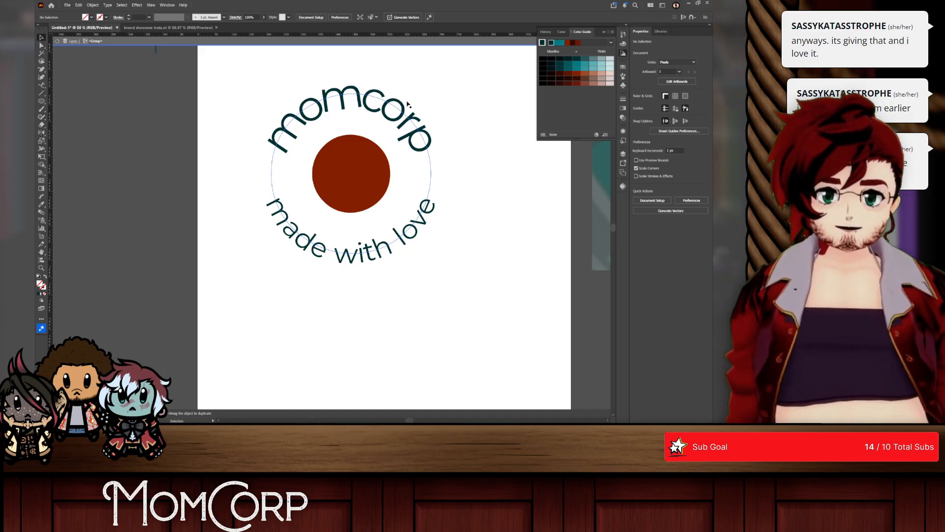
Step: Scale both curved texts down slightly about their centre, closer to the rust-red circle, and exit isolation mode
left_click(389, 111)
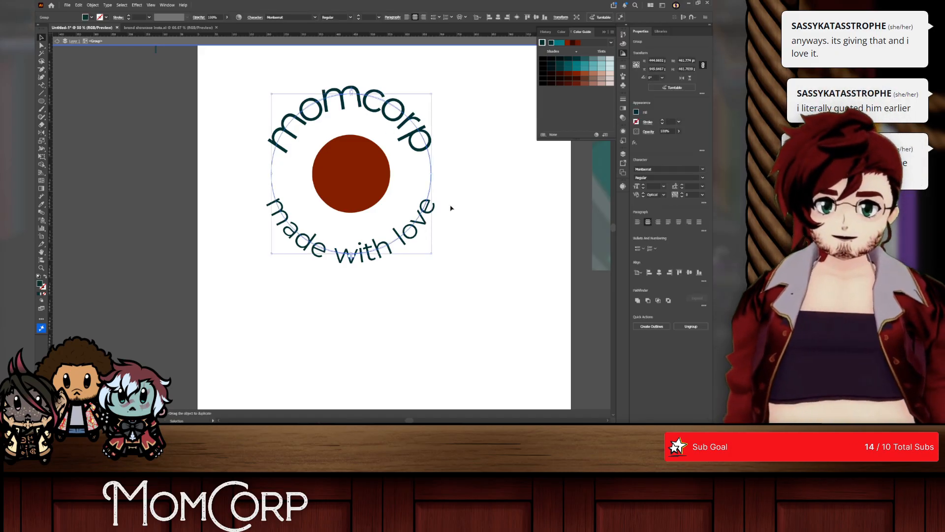
left_click_drag(472, 236, 405, 122)
left_click_drag(432, 174, 422, 173)
left_click(444, 172)
right_click(445, 169)
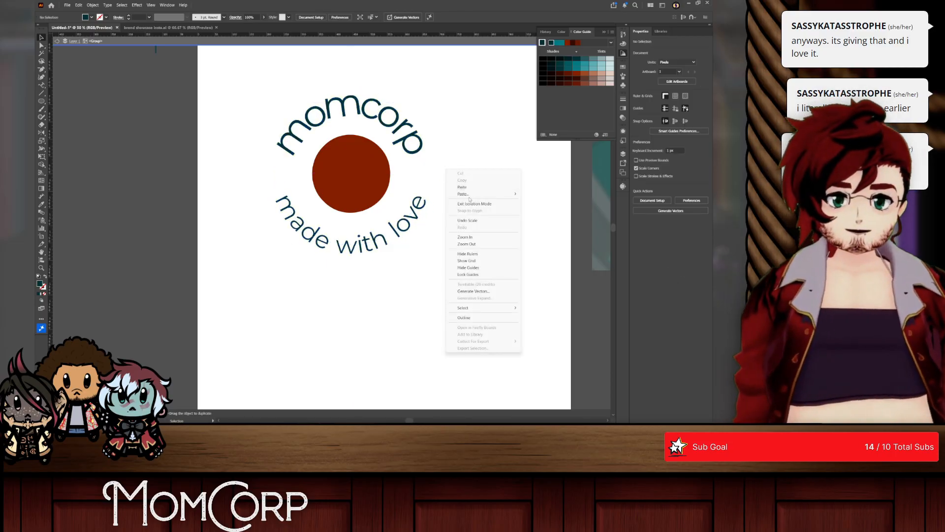
left_click(469, 203)
Step: Duplicate the main mom corp logo down onto the circular badge and delete the corp text from the copy
scroll(466, 203, "down", 2)
left_click_drag(466, 202, 314, 182)
scroll(354, 191, "up", 1)
left_click(362, 188)
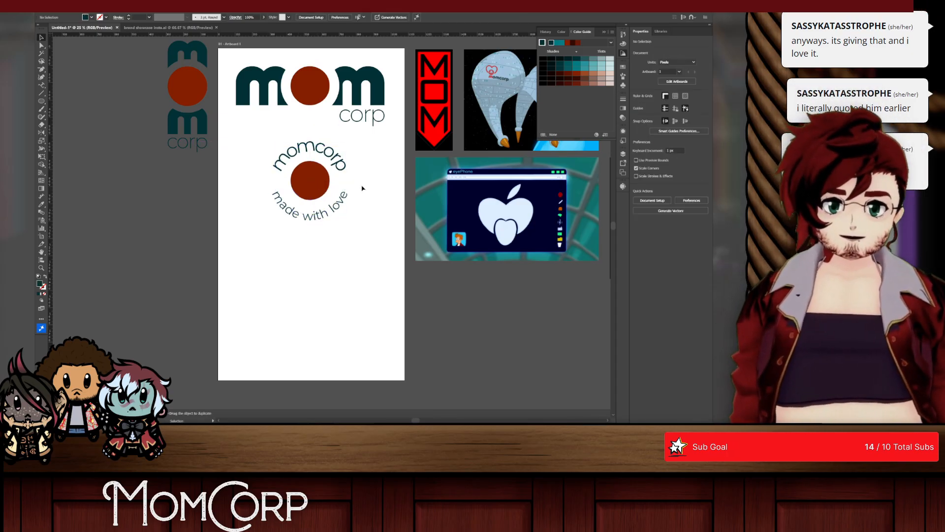
left_click_drag(273, 84, 274, 182)
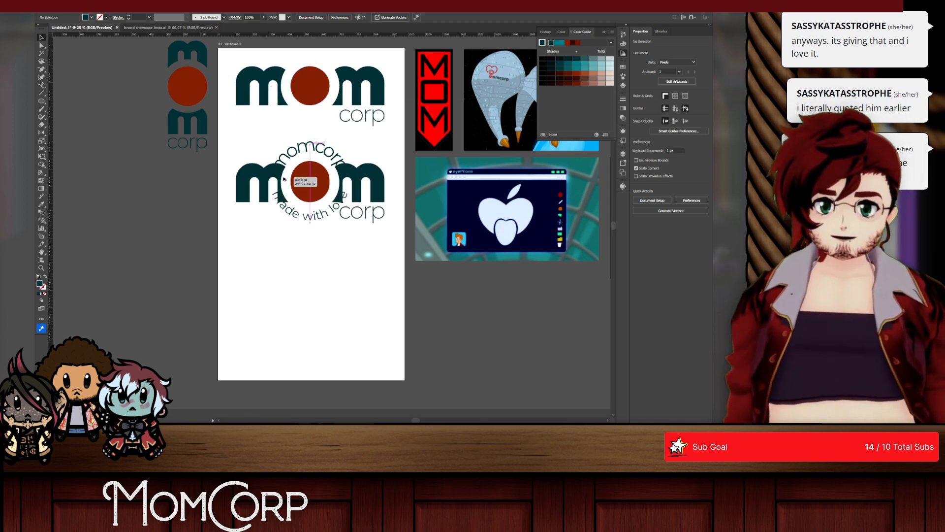
double_click(363, 214)
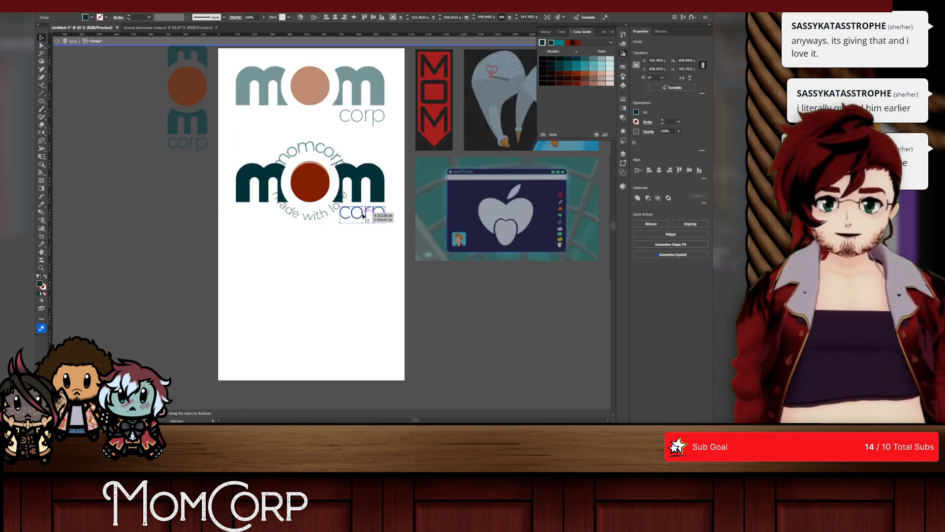
key("Delete")
Step: Scale the mom lettering down about the centre of the badge's rust-red circle and exit isolation mode
left_click(375, 192)
left_click_drag(385, 182, 305, 175)
scroll(311, 188, "up", 3)
right_click(323, 139)
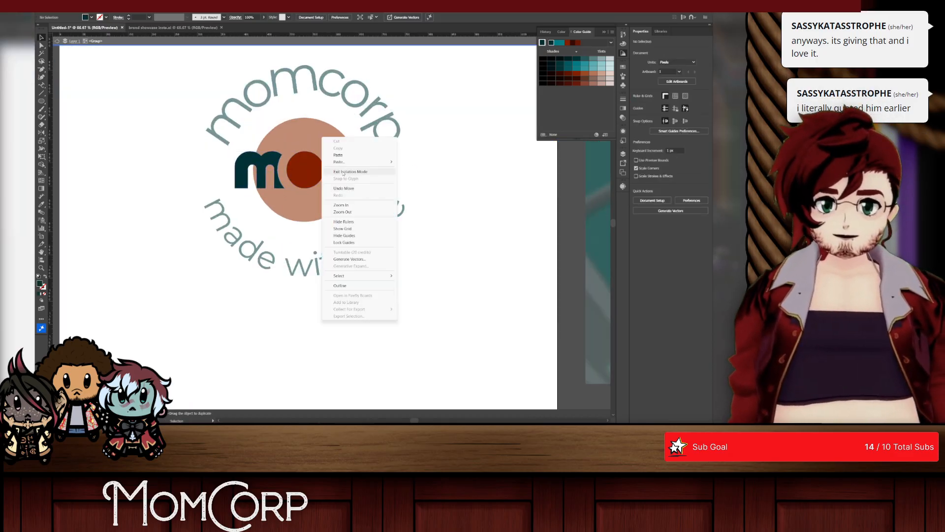
left_click(345, 172)
Step: Cut the overlapping mom letters and inner circle out of the badge's rust-red circle with the Shape Builder tool
left_click(291, 175)
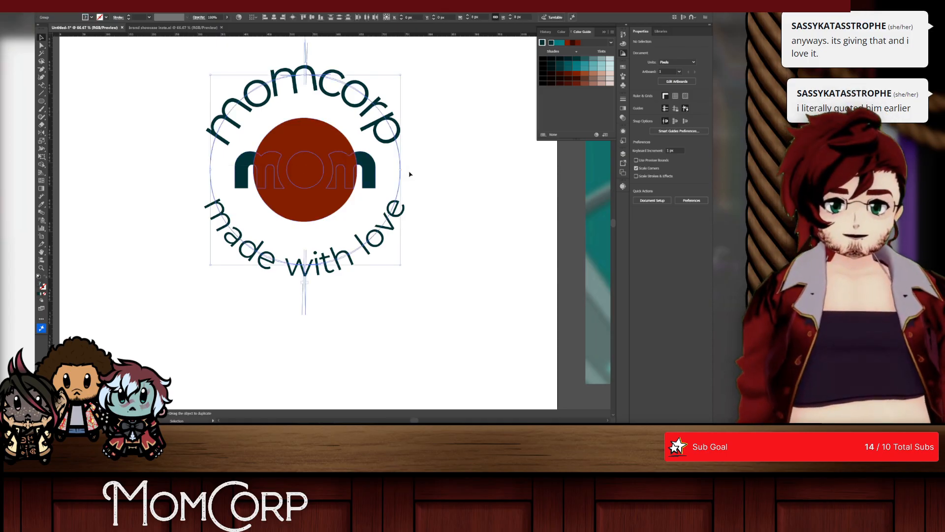
left_click(42, 164)
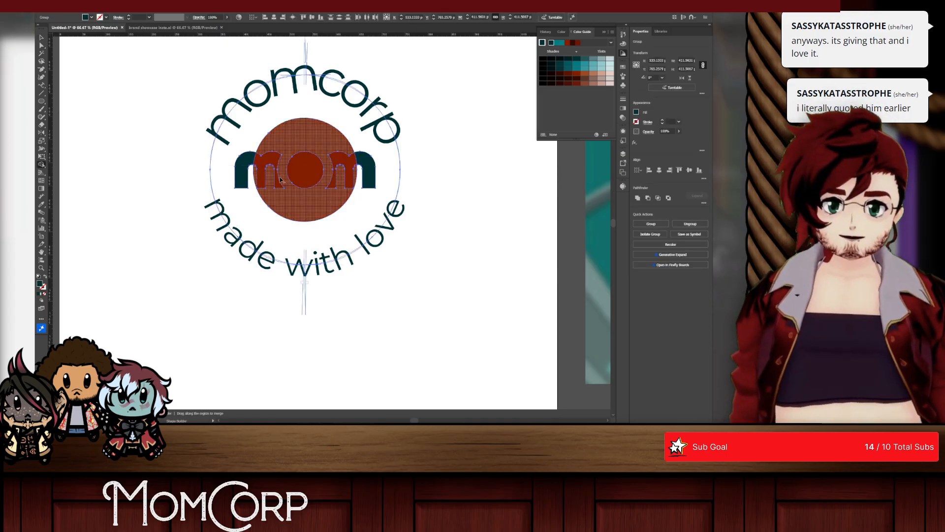
scroll(282, 176, "up", 1)
left_click(272, 153, "alt")
left_click(318, 163, "alt")
left_click(366, 157, "alt")
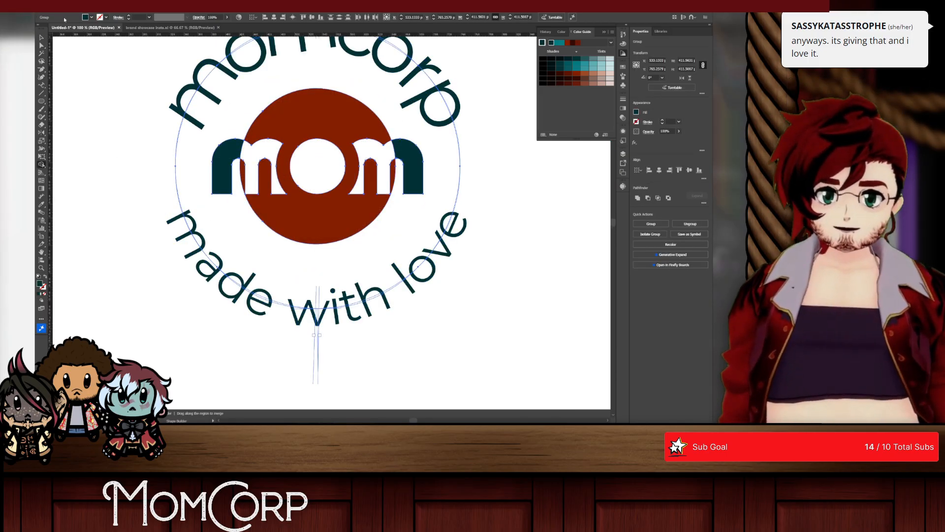
key("v")
left_click(53, 50)
scroll(330, 134, "down", 2)
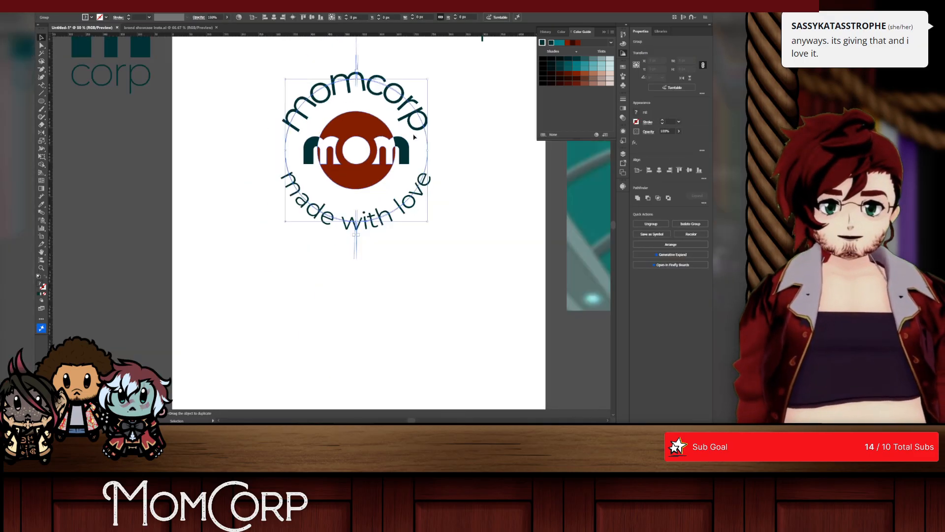
scroll(448, 149, "down", 3)
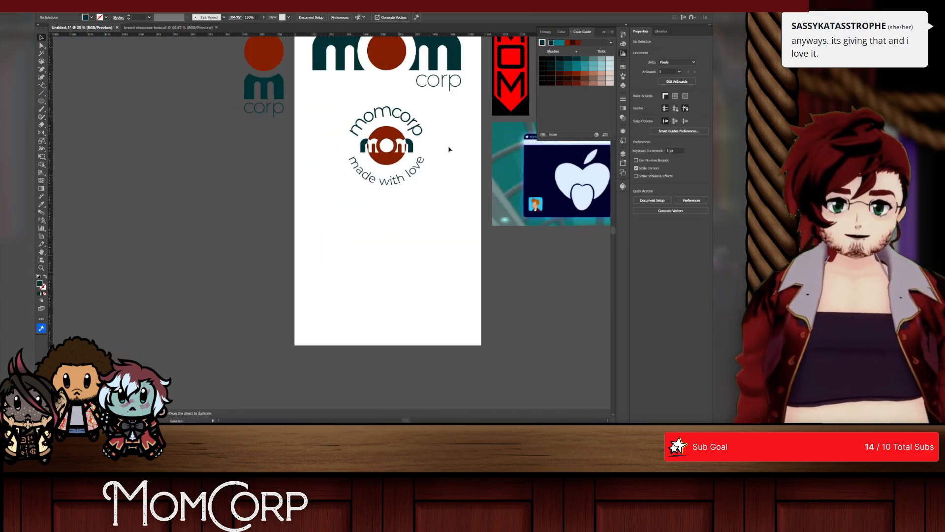
Step: Undo the Shape Builder cutouts, isolate the mom lettering, and scale it up about its centre to about 573 px wide
scroll(334, 143, "up", 3)
left_click_drag(335, 144, 368, 150)
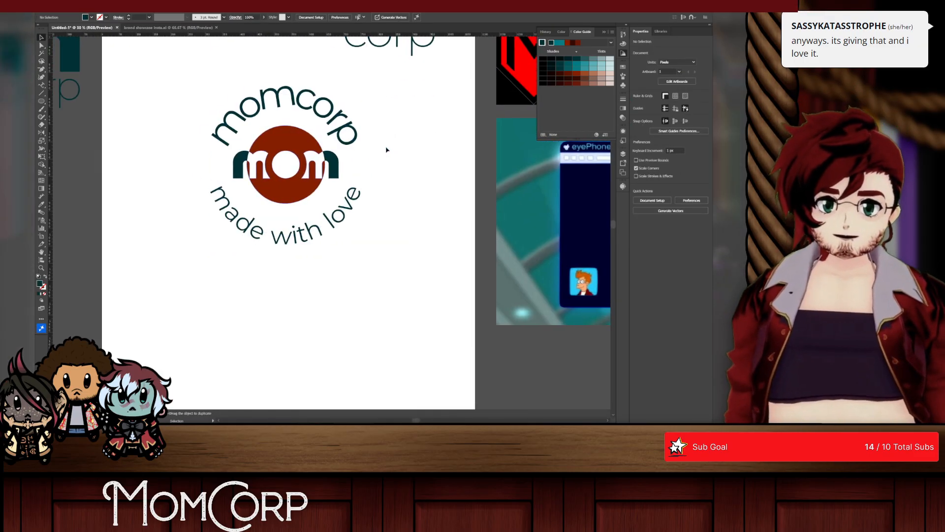
key("ctrl+z")
key("v")
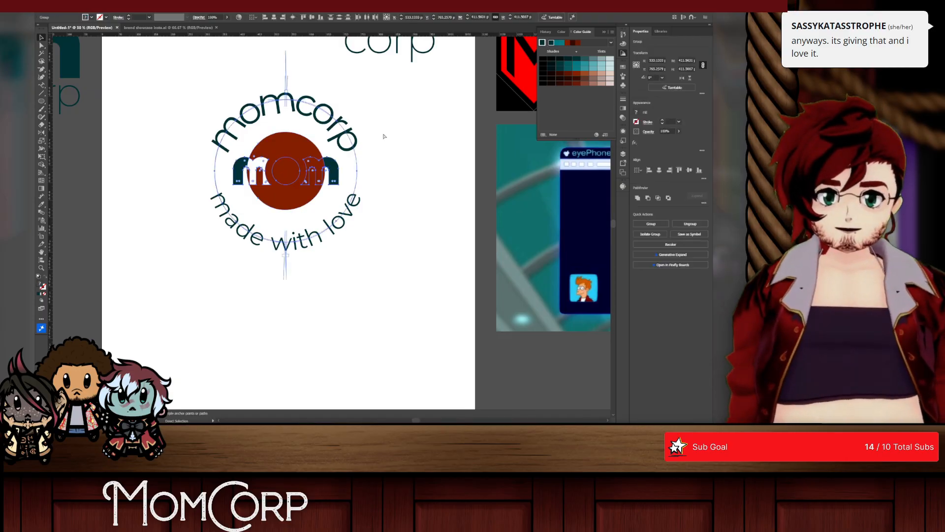
double_click(324, 173)
left_click_drag(325, 173, 386, 159)
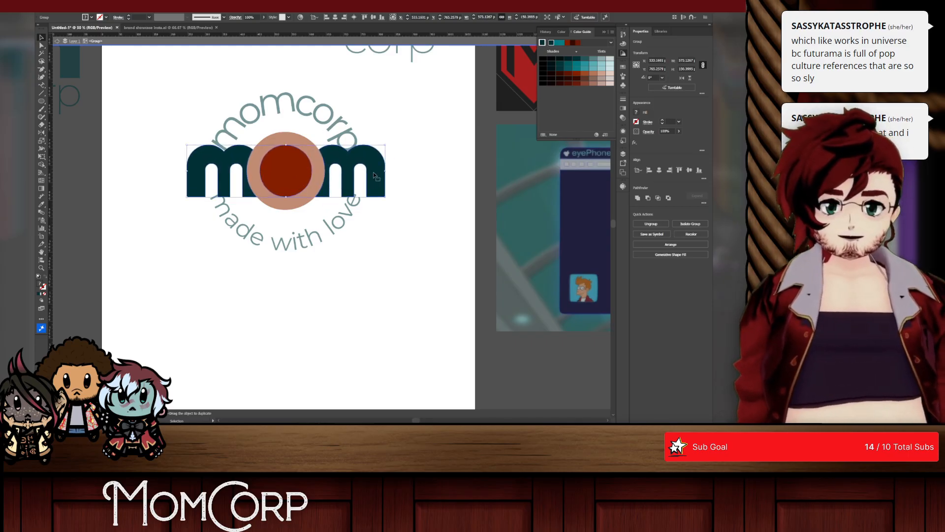
Step: Cut the mom lettering away from the badge and exit isolation mode
key("ctrl+x")
right_click(393, 152)
left_click(411, 185)
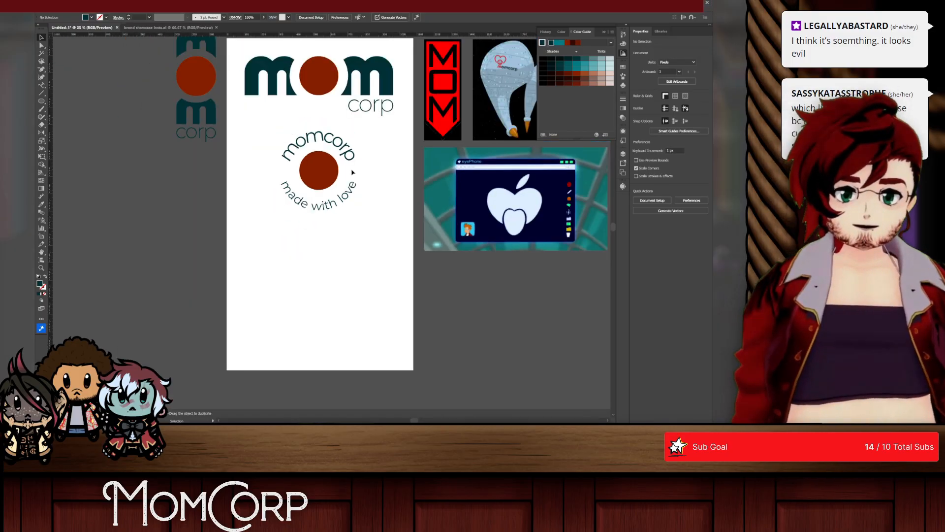
scroll(352, 171, "down", 3)
scroll(362, 197, "up", 1)
scroll(380, 196, "right", 3)
scroll(379, 195, "down", 2)
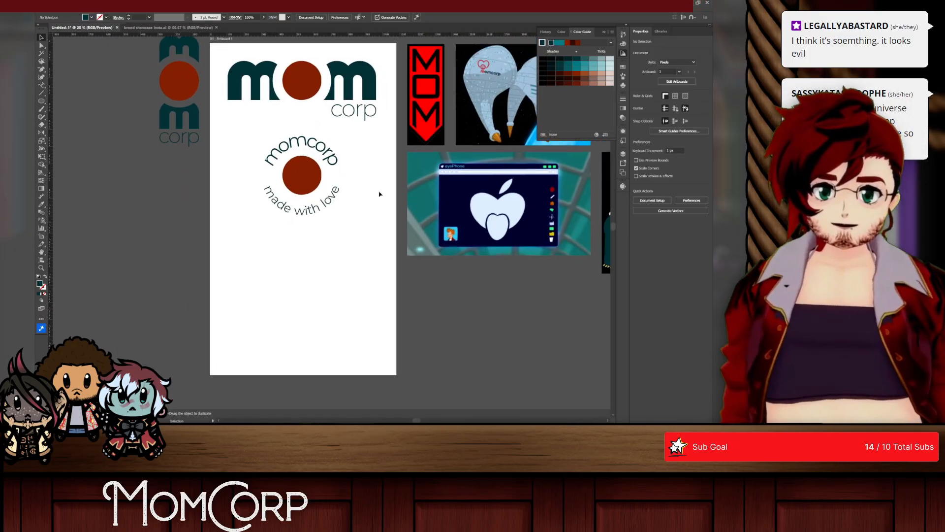
scroll(380, 196, "left", 2)
left_click(316, 139)
left_click(316, 140)
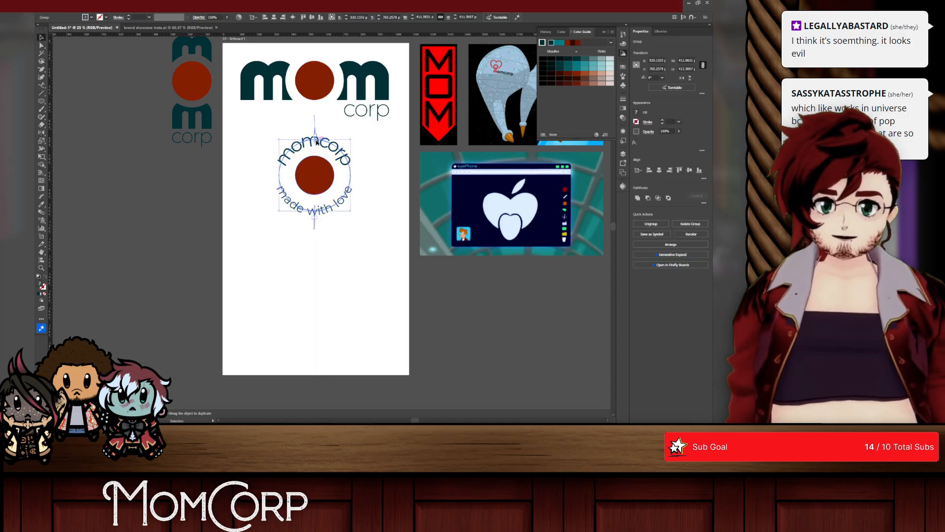
left_click(392, 154)
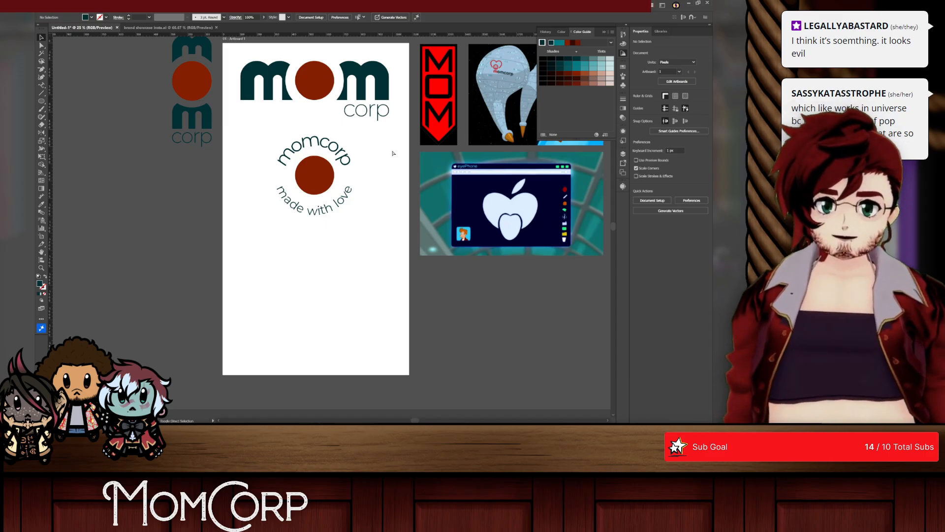
Step: Duplicate the main logo below the badge, delete its corp text, cut the remaining mom lettering to the clipboard, and exit isolation mode
left_click_drag(307, 75, 306, 265)
double_click(366, 291)
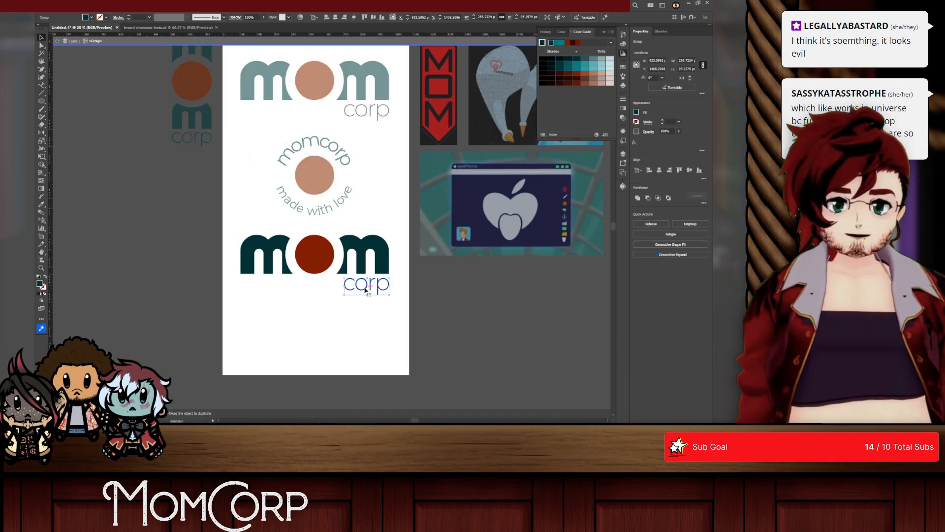
key("Delete")
left_click(322, 266)
key("Delete")
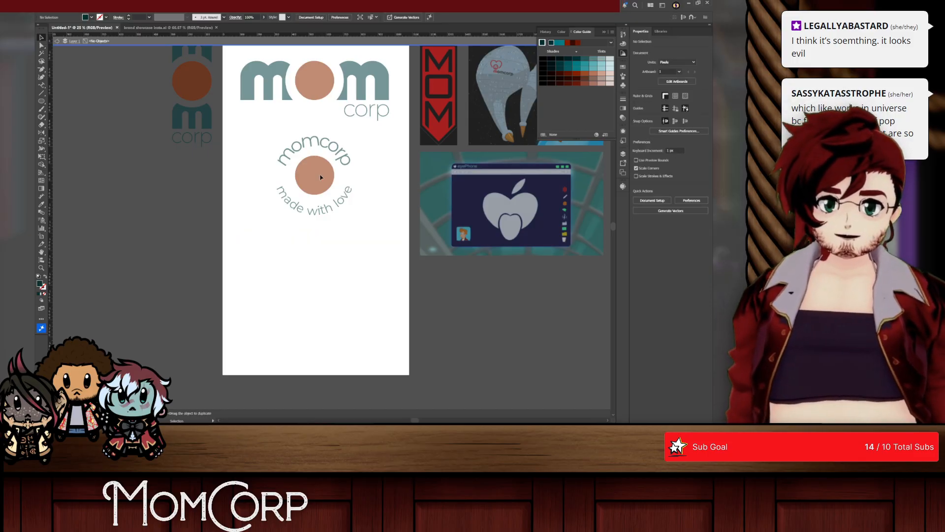
right_click(320, 176)
left_click(342, 210)
Step: Paste the mom lettering inside the isolated badge group, centred over the rust-red circle and scaled to about 344 px wide
double_click(313, 176)
left_click(313, 178)
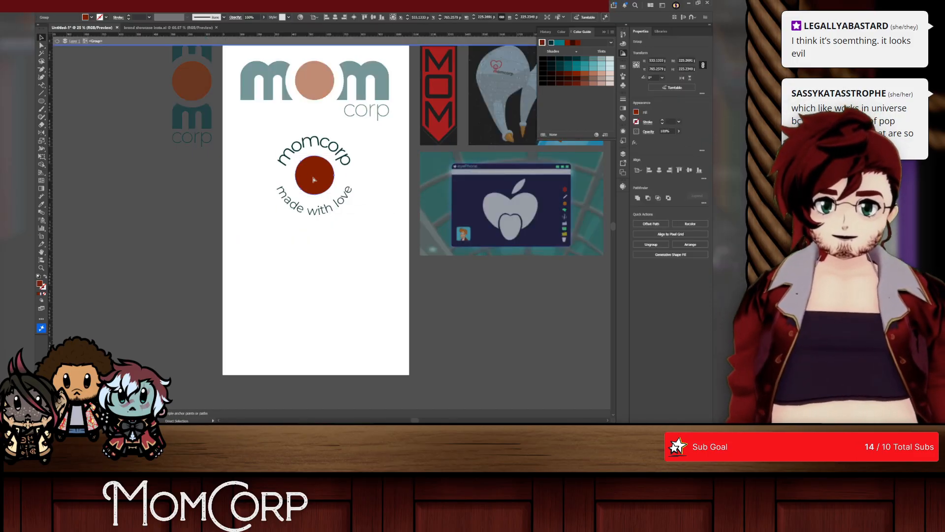
key("ctrl+v")
left_click_drag(363, 215, 346, 168)
key("ctrl+z")
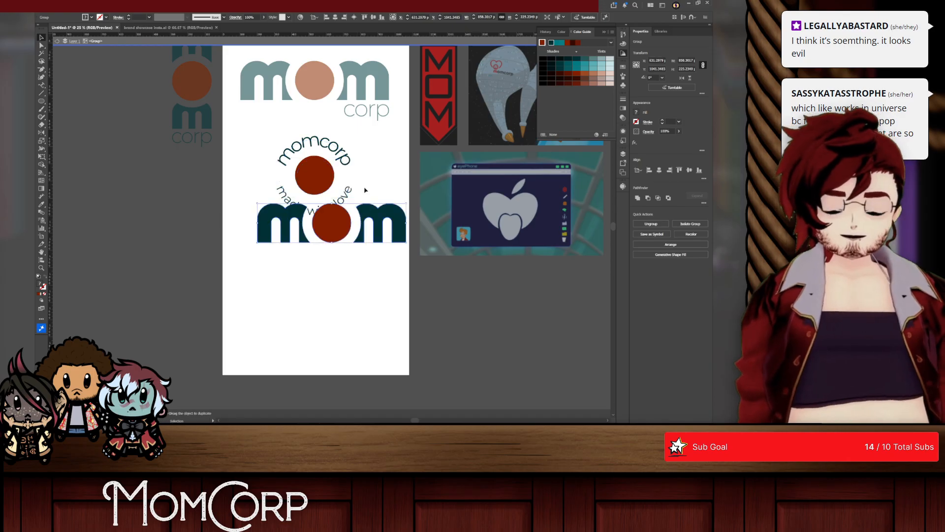
left_click_drag(380, 222, 391, 174)
scroll(338, 175, "up", 3)
Step: Select the mom lettering together with the rust-red circle and align them to their horizontal centre
left_click(43, 157)
left_click(41, 165)
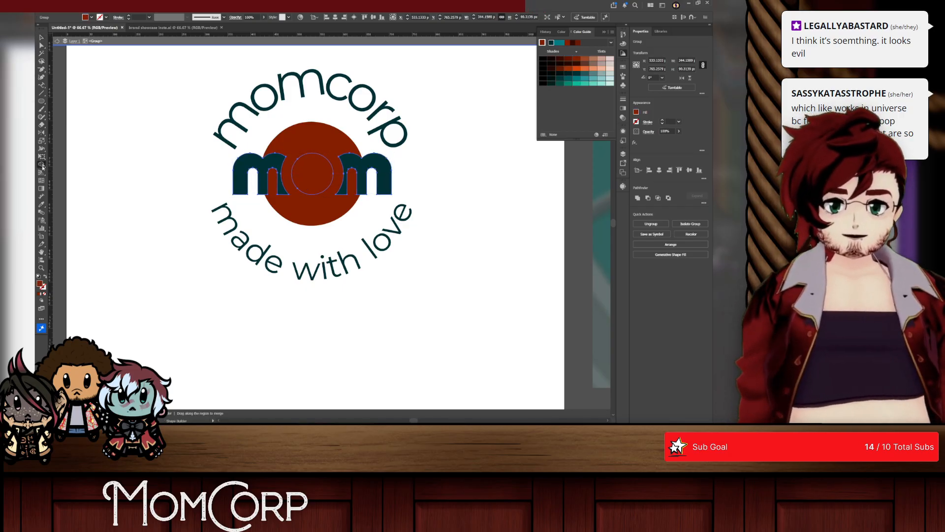
left_click(263, 170, "alt")
key("ctrl+z")
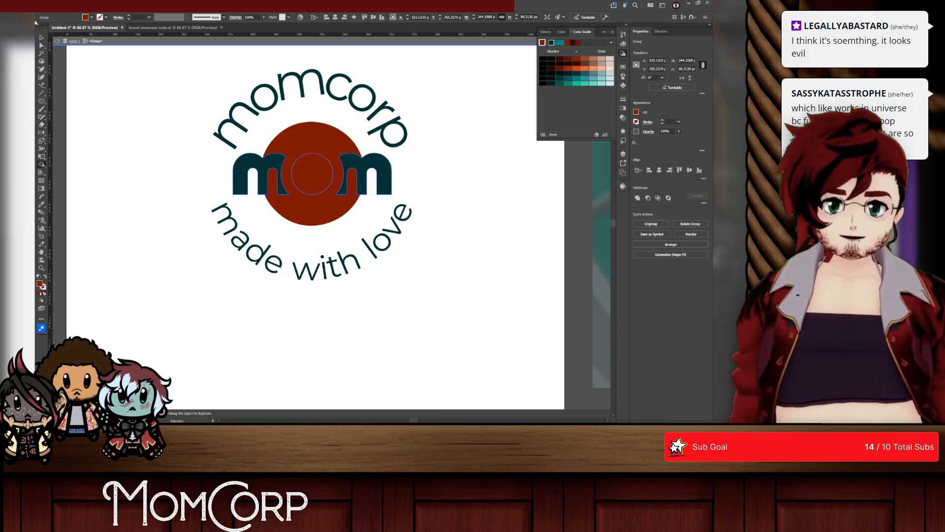
left_click(659, 171)
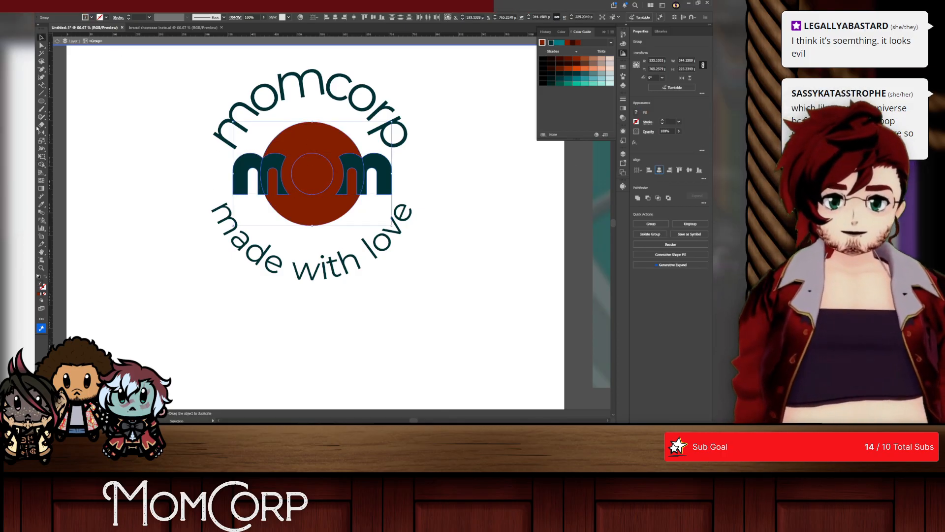
Step: Cut the overlapping mom letter parts and inner circle out of the rust-red circle, keeping the outer teal letter parts
key("shift+m")
left_click(272, 166, "alt")
left_click(315, 169, "alt")
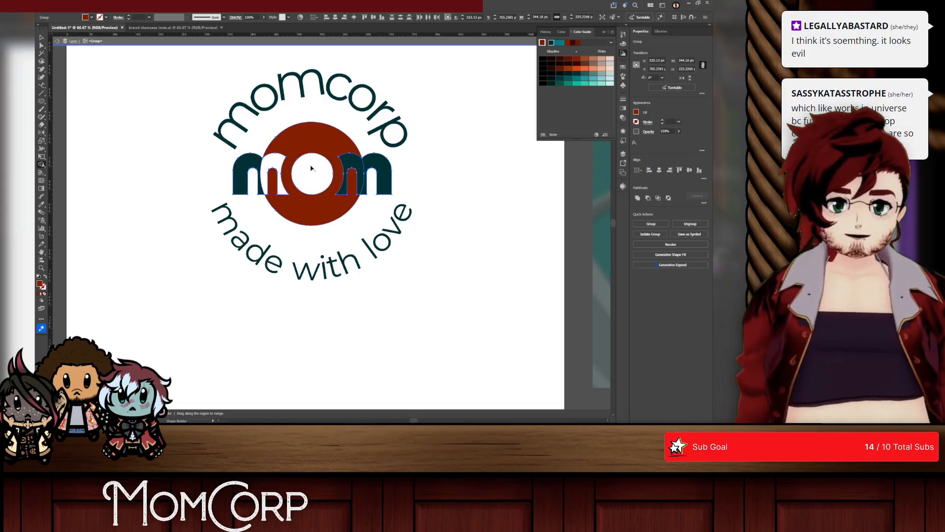
left_click(351, 164, "alt")
left_click(376, 164, "alt")
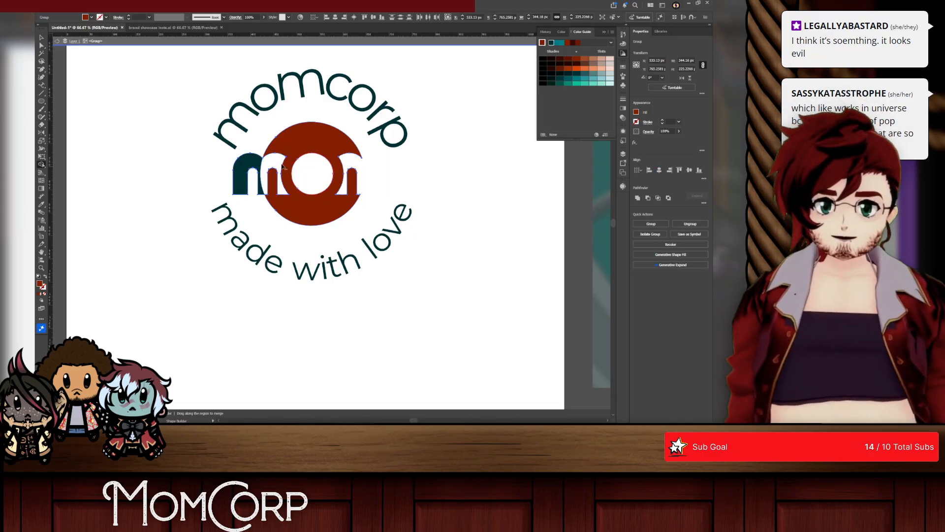
left_click(248, 164, "alt")
key("ctrl+z")
key("ctrl+z")
left_click(105, 59)
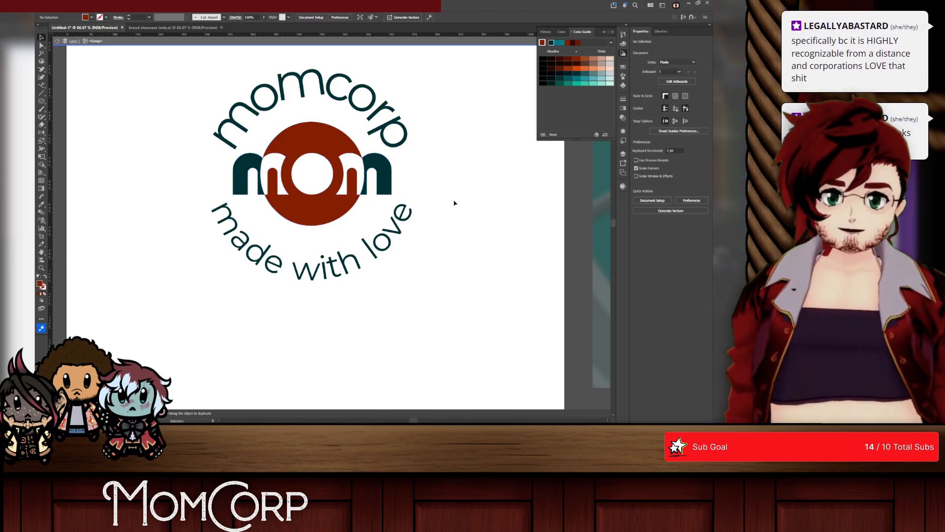
Step: Undo the cutouts in the badge and scale the mom lettering down about its centre to about 328 px wide
scroll(437, 210, "down", 2)
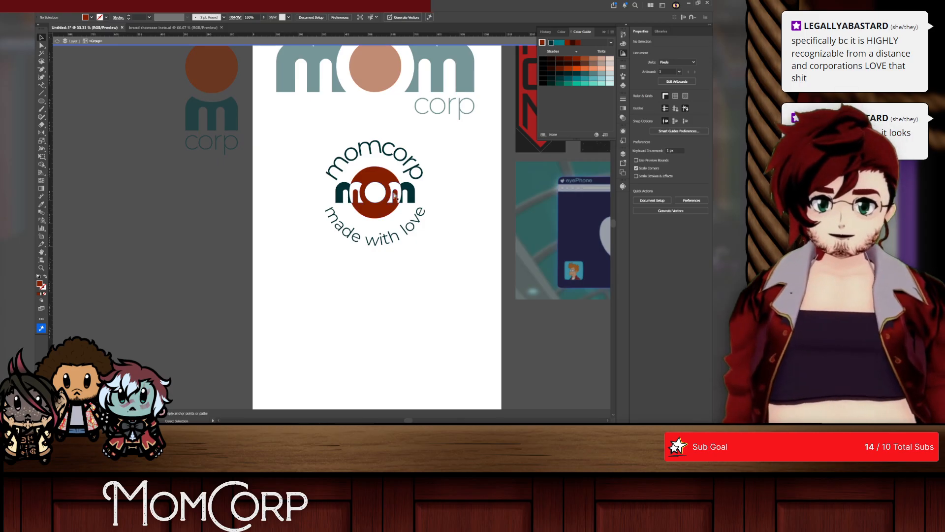
scroll(437, 210, "right", 1)
scroll(379, 187, "up", 3)
left_click(382, 201)
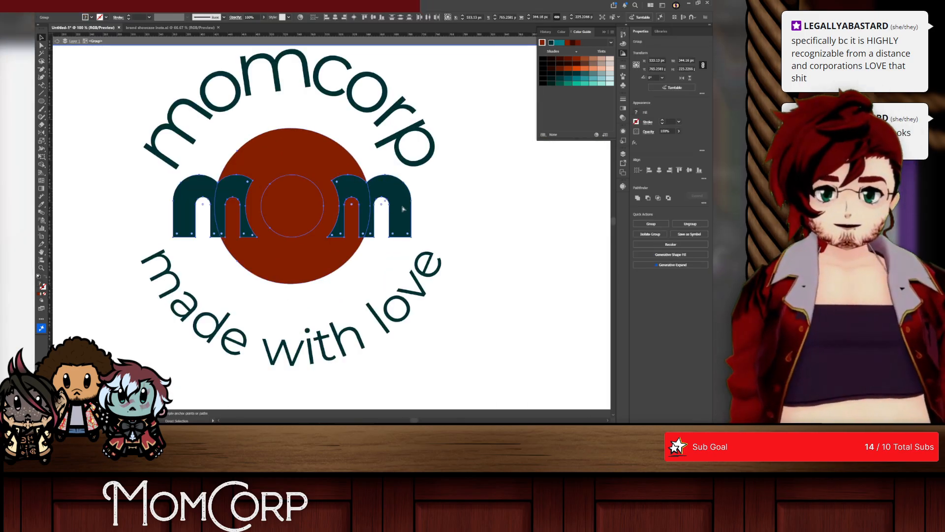
left_click(436, 201)
left_click(399, 203)
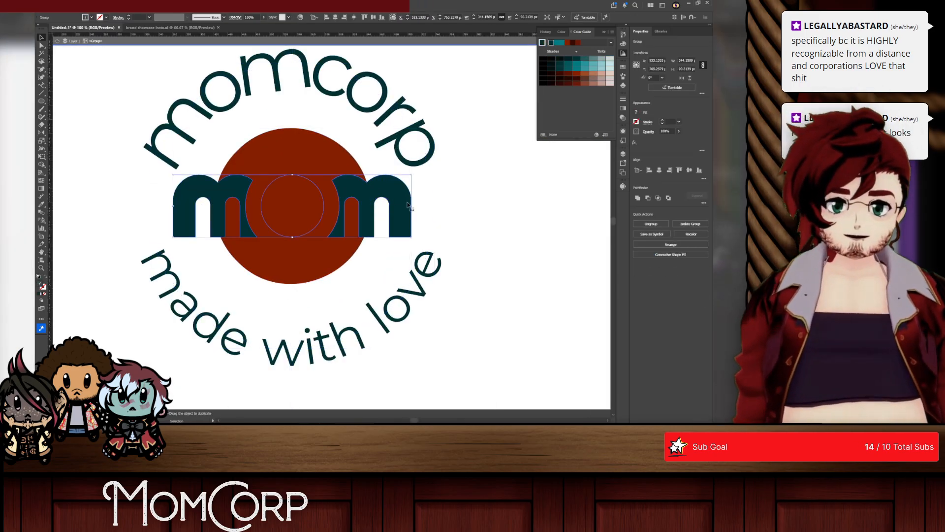
left_click_drag(412, 206, 406, 206)
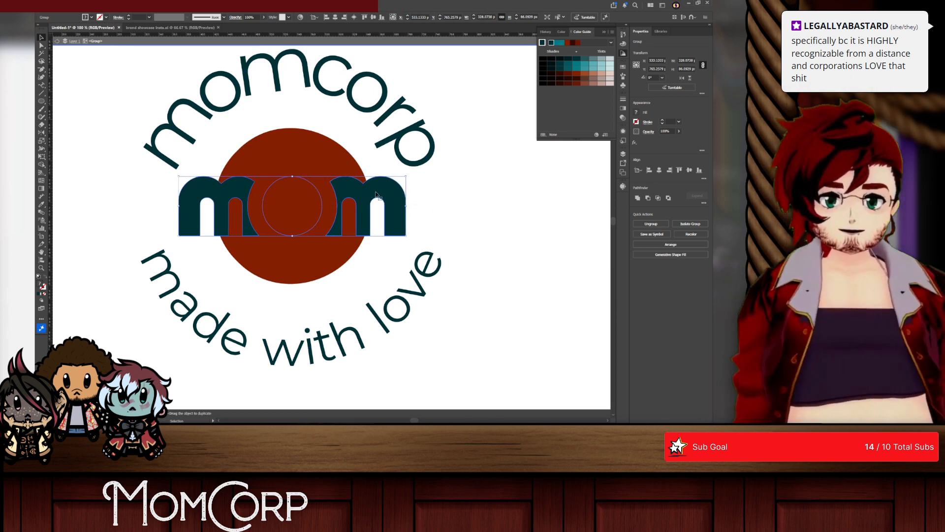
Step: Use Shape Builder on the resized mom lettering and rust-red circle to remove the overlapping letter parts and inner circle
left_click(252, 146, "shift")
key("shift+m")
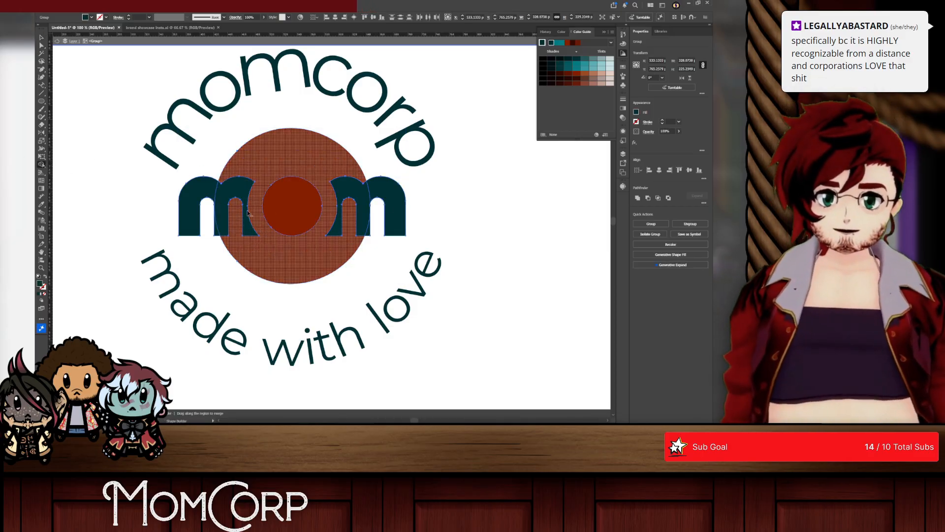
left_click(246, 217, "alt")
left_click(211, 193, "alt")
key("ctrl+z")
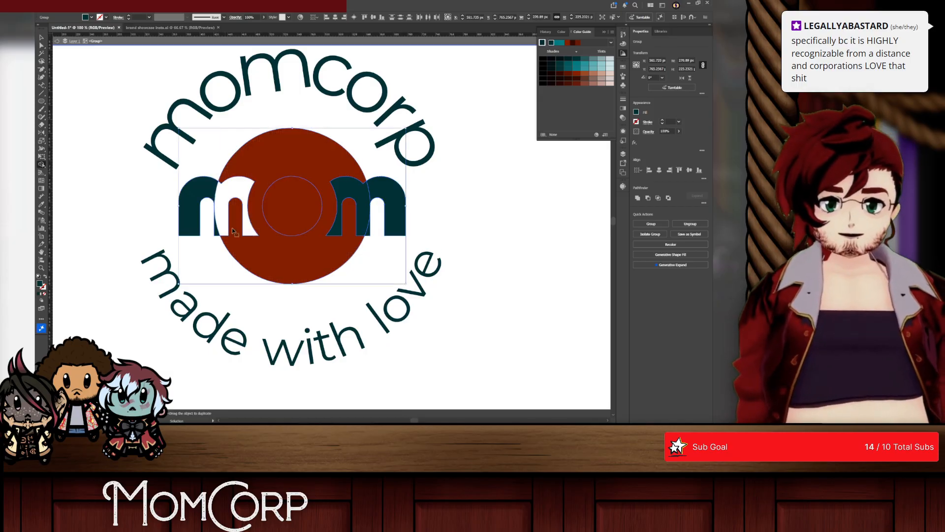
left_click(293, 206, "alt")
left_click(344, 191, "alt")
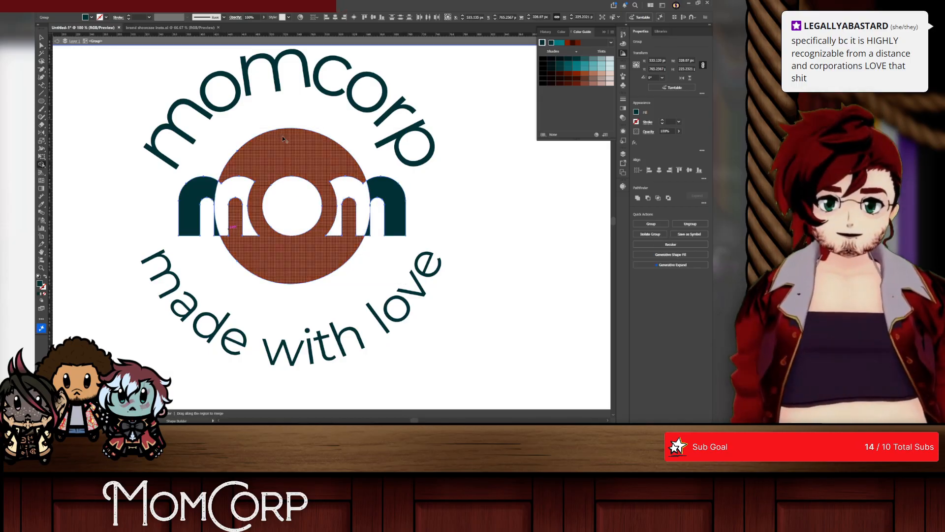
Step: Undo the cutouts in the badge and scale the mom lettering down about its centre to about 326 px wide
left_click(41, 37)
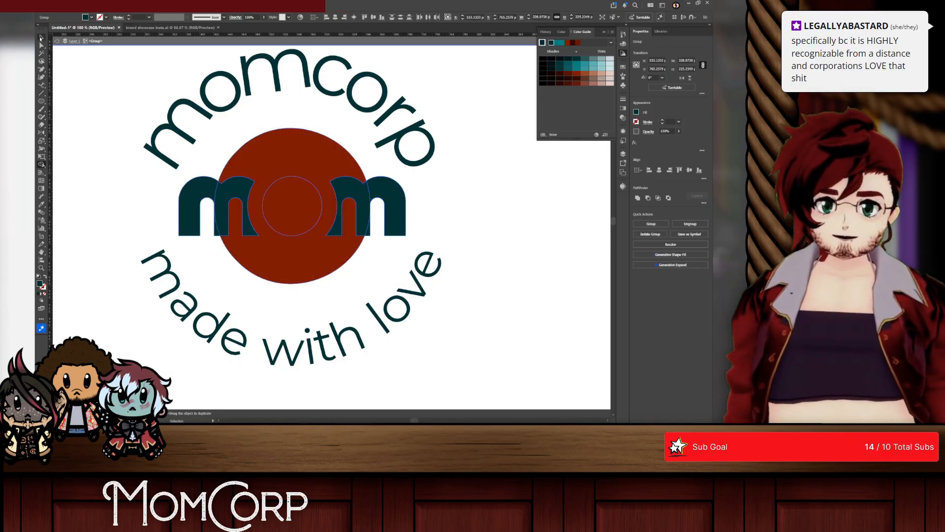
left_click(416, 207)
left_click(400, 205)
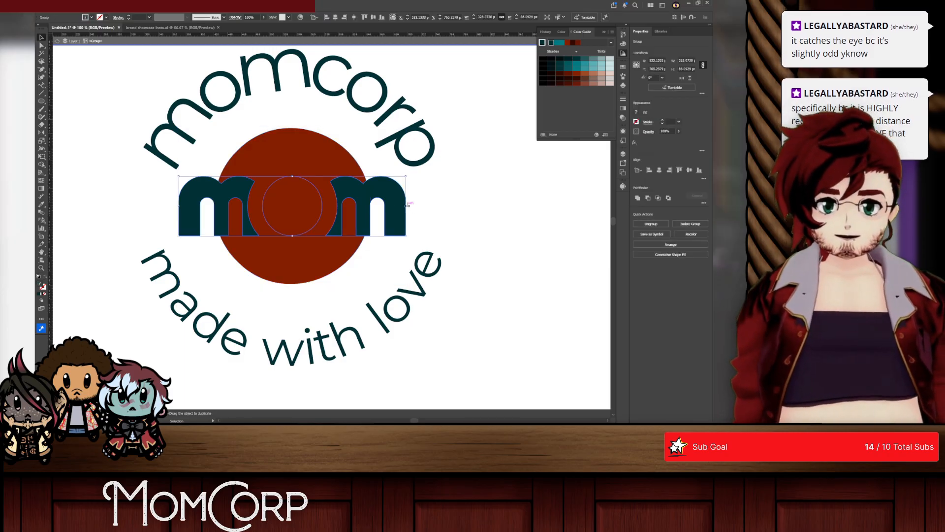
mouse_move(408, 205)
left_mouse_down()
mouse_move(440, 206)
mouse_move(406, 206)
left_mouse_up()
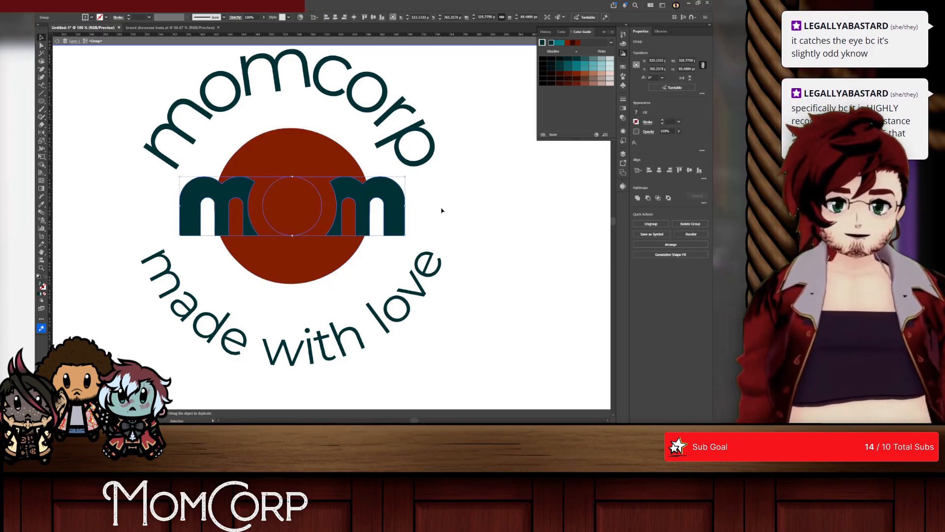
Step: Cut the letter parts and inner circle that overlap the rust-red circle out of the badge with Shape Builder
left_click(222, 166, "shift")
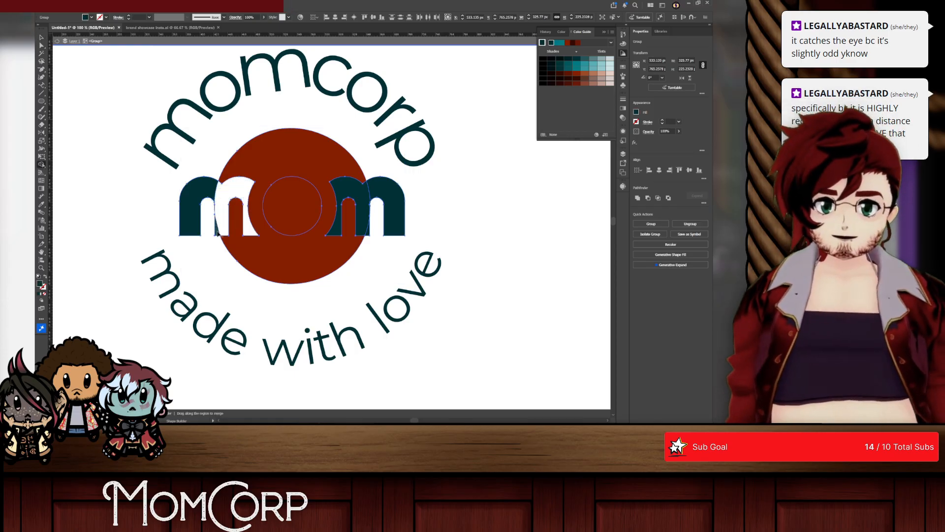
mouse_move(218, 232)
left_mouse_down()
mouse_move(291, 207)
mouse_move(344, 205)
mouse_move(384, 251)
left_mouse_up()
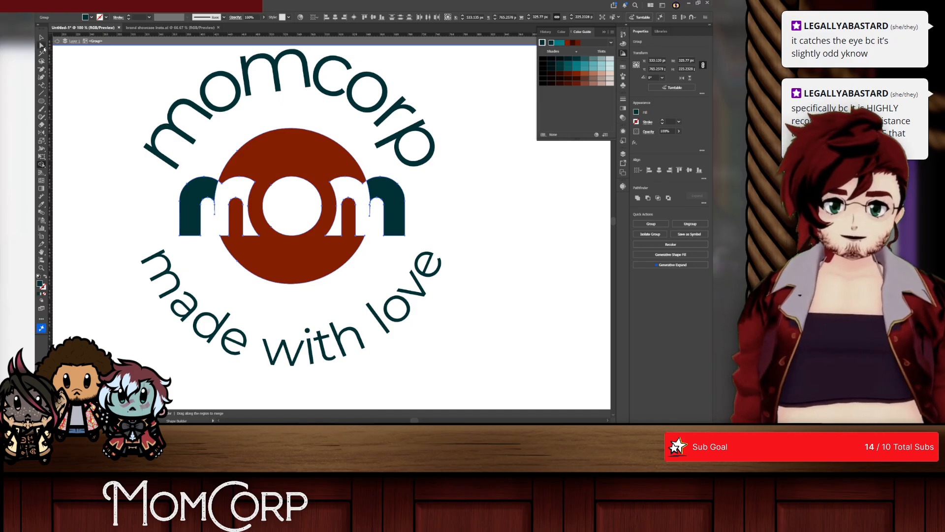
left_click(557, 255)
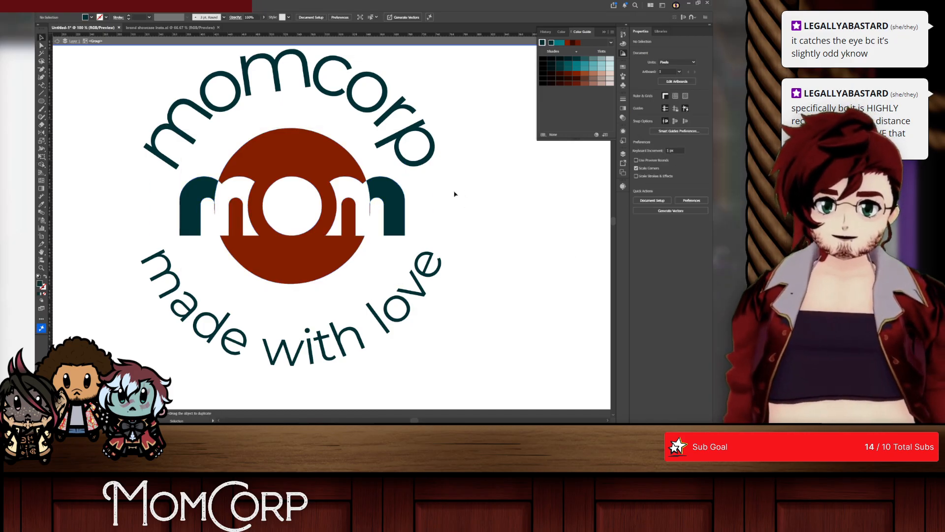
left_click(259, 233)
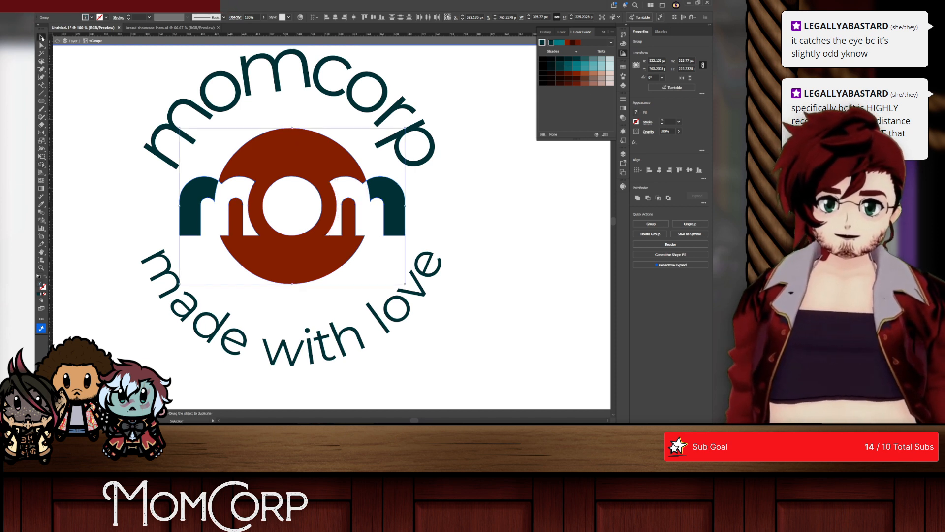
left_click(114, 94)
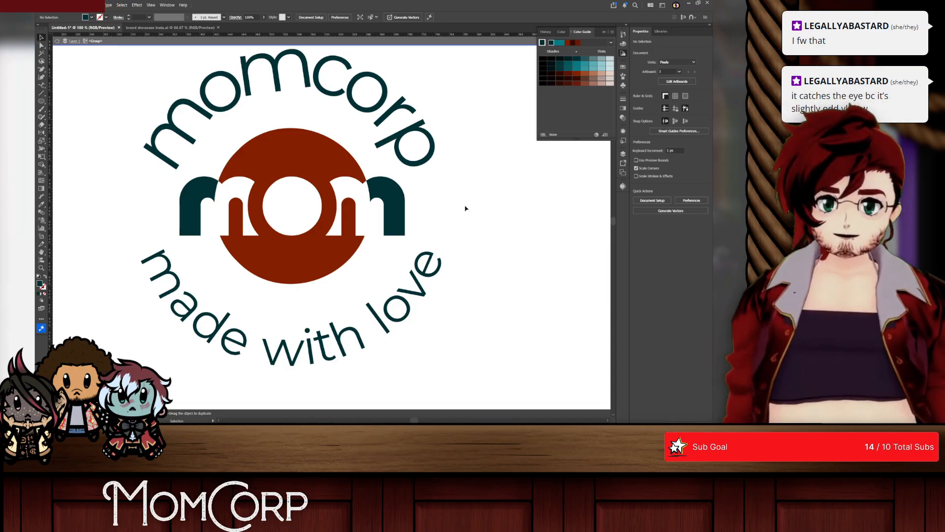
Step: Recolour the outer teal parts of the mom lettering rust red with the Eyedropper, sampling the circle, and leave isolation mode
left_click(389, 197)
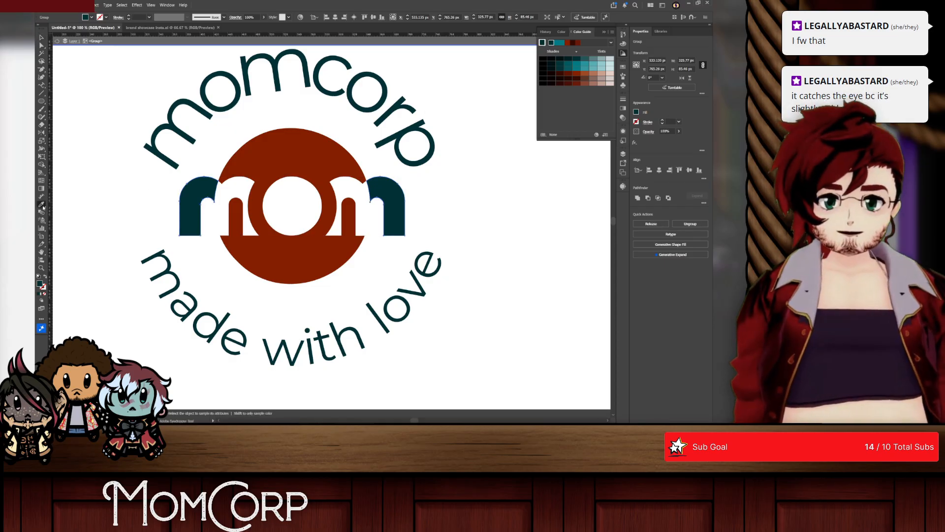
left_click(239, 166)
left_click(91, 83)
scroll(270, 215, "down", 2)
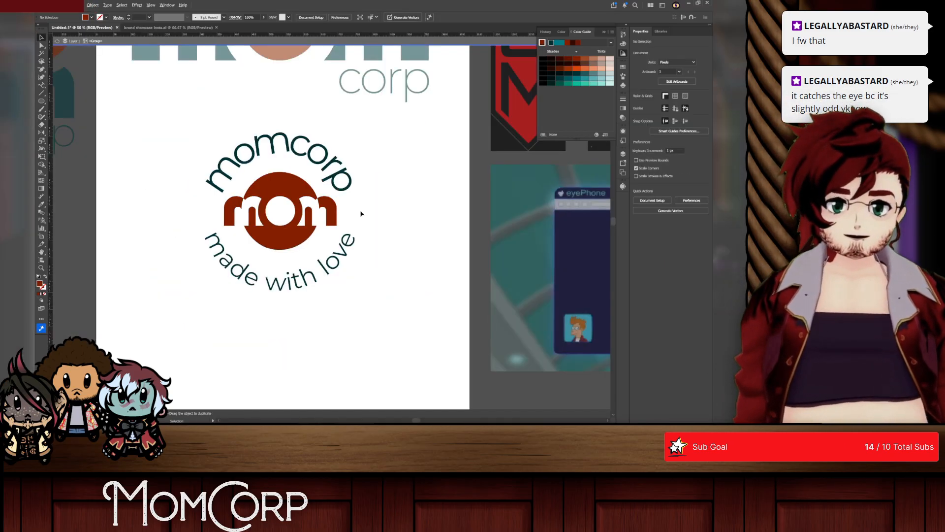
right_click(382, 212)
left_click(390, 216)
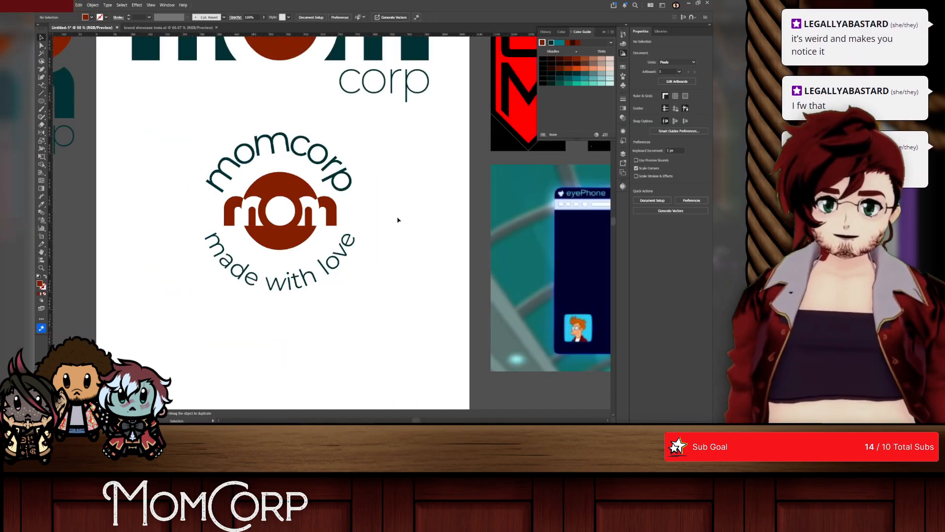
Step: Undo the rust-red recolouring and the cutouts in the badge
scroll(312, 227, "up", 2)
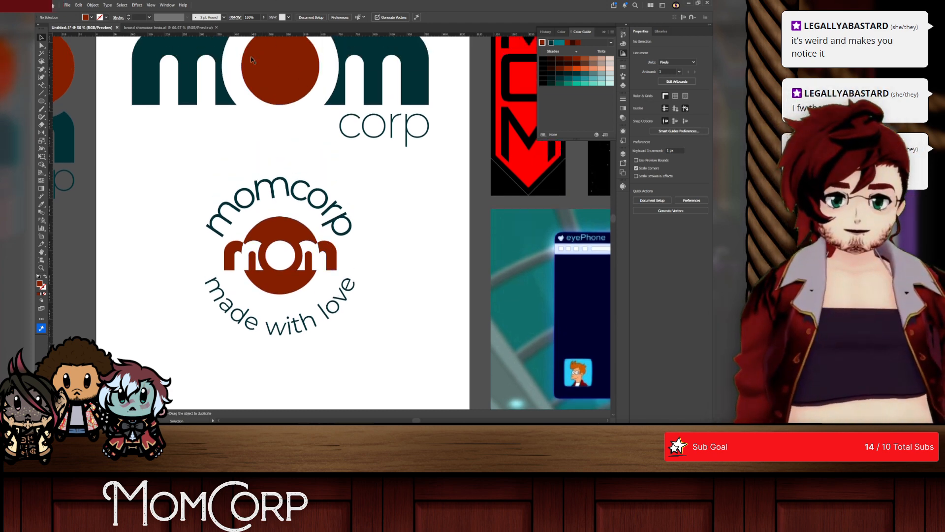
double_click(287, 255)
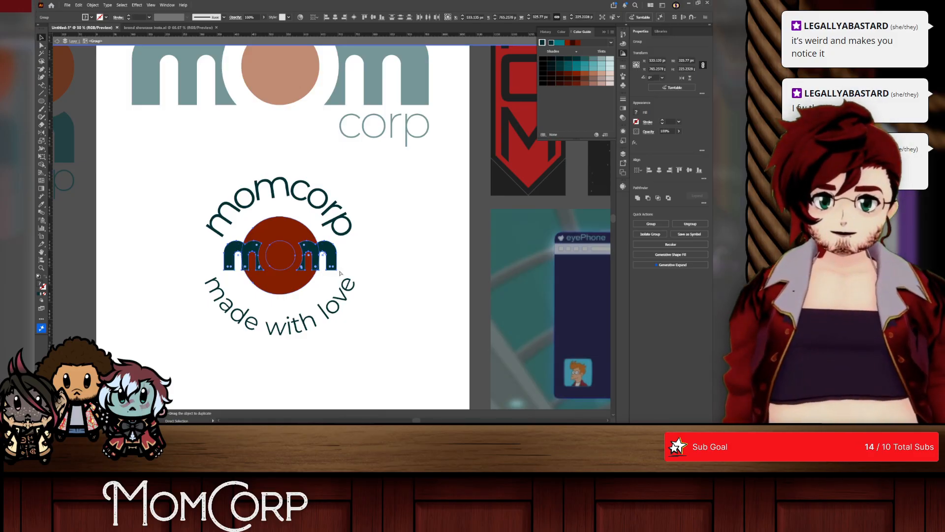
scroll(274, 261, "up", 3)
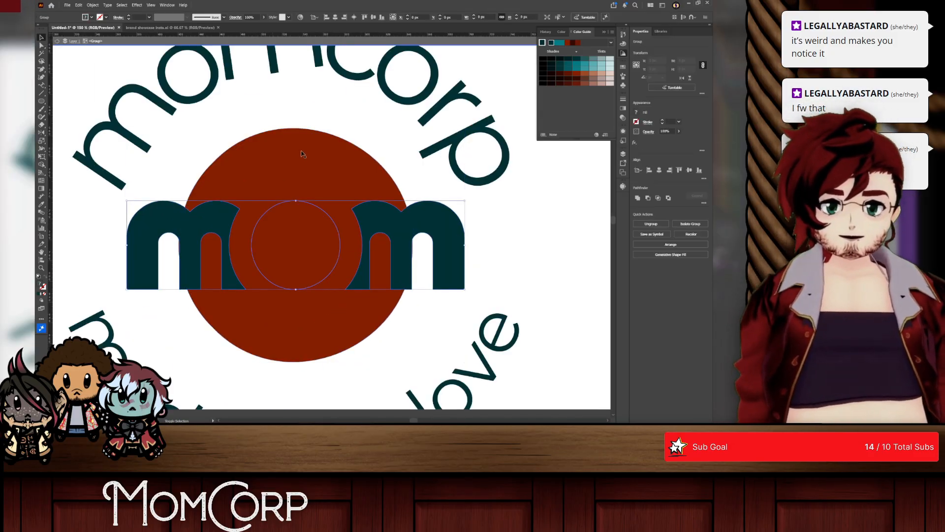
Step: Select the curved text, mom lettering and rust-red circle together and align them to their horizontal centre
left_click(510, 343)
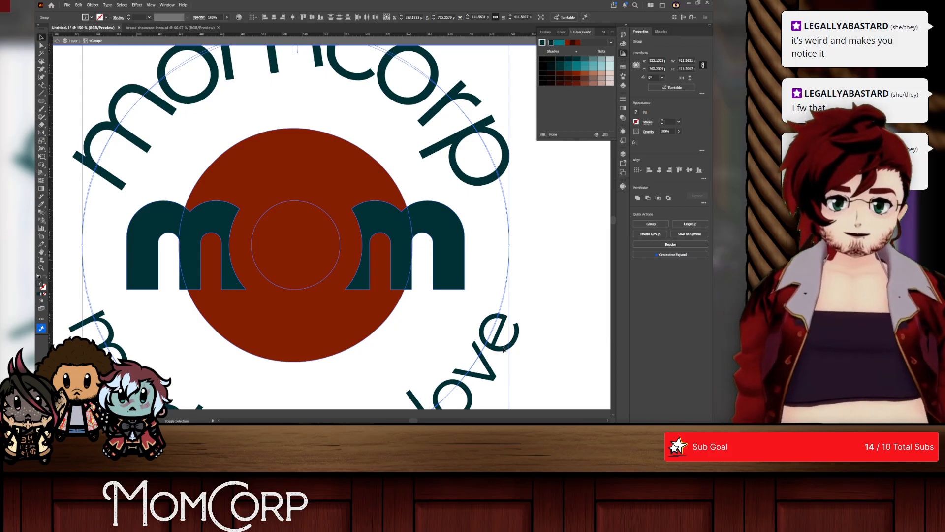
left_click(503, 350, "shift")
left_click(503, 350)
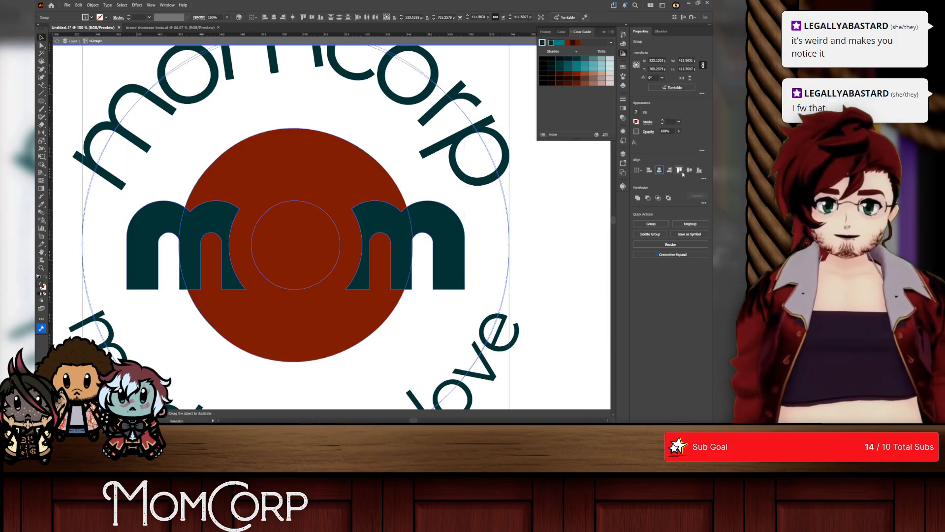
left_click(590, 264)
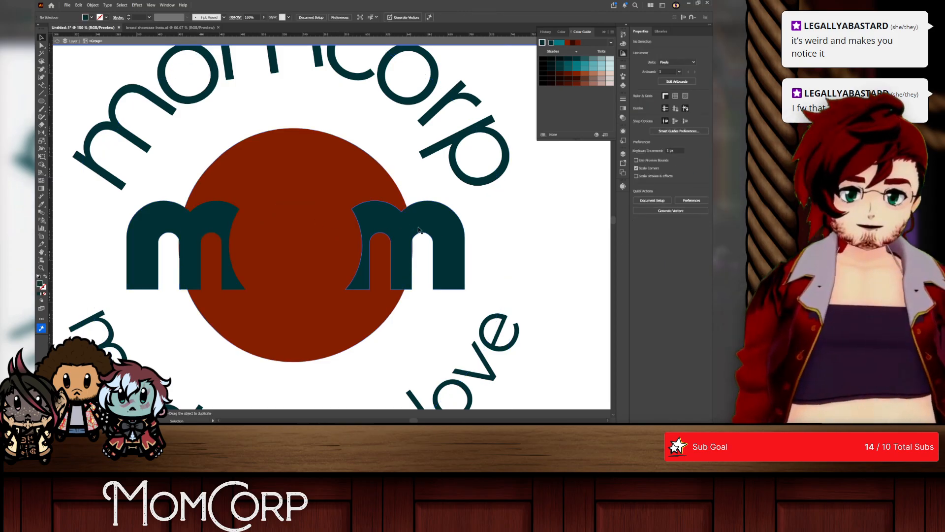
Step: Scale the mom lettering down about its centre to about 323 px wide
left_click_drag(416, 228, 418, 229)
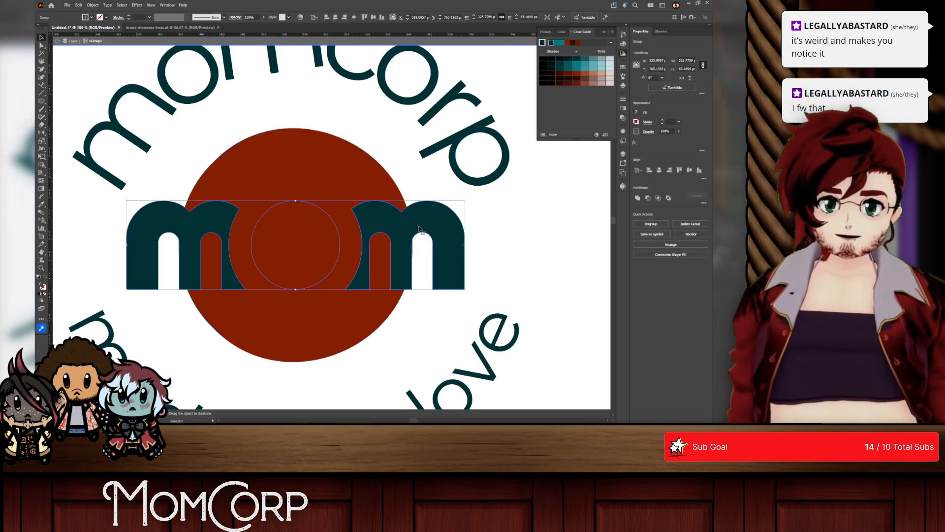
left_click_drag(123, 247, 129, 245)
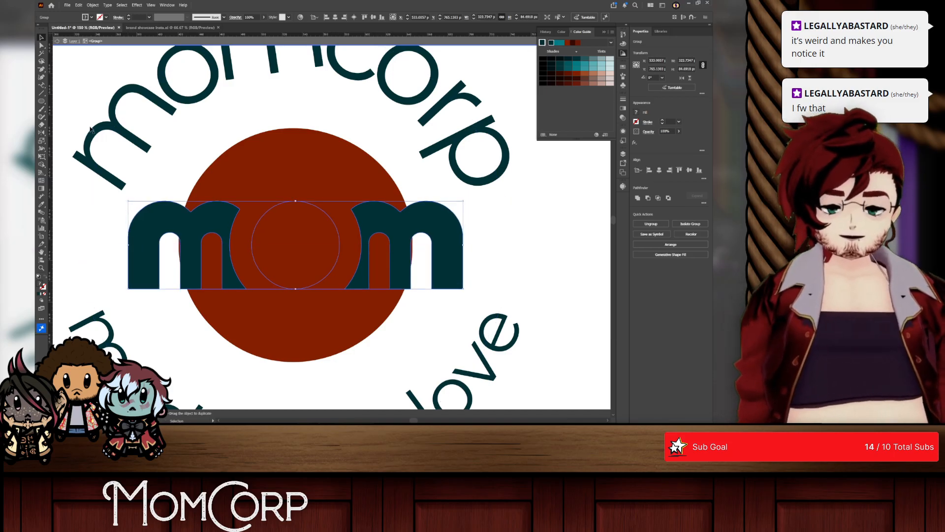
left_click(243, 187, "shift")
Step: Use Shape Builder to remove the inner circle, overlapping letter parts and leftover slivers beside the inner letter legs
key("shift+m")
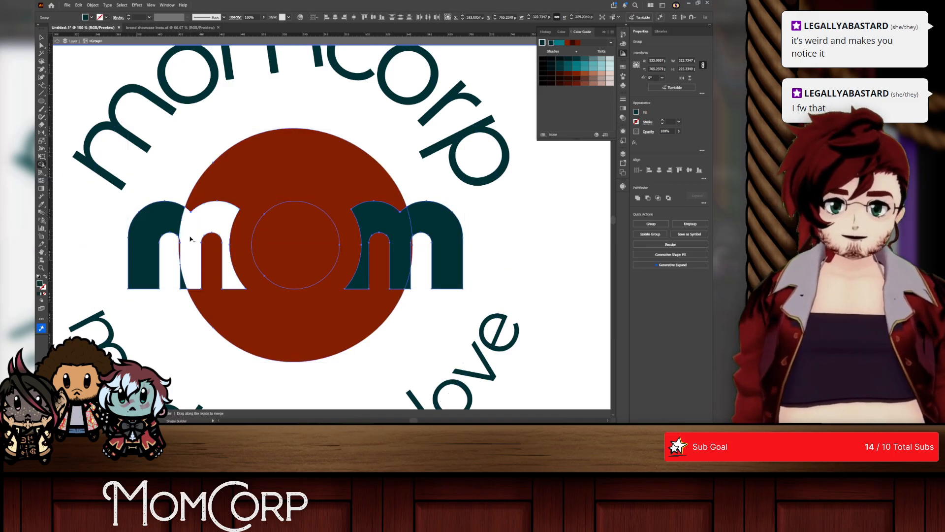
left_click(288, 256, "alt")
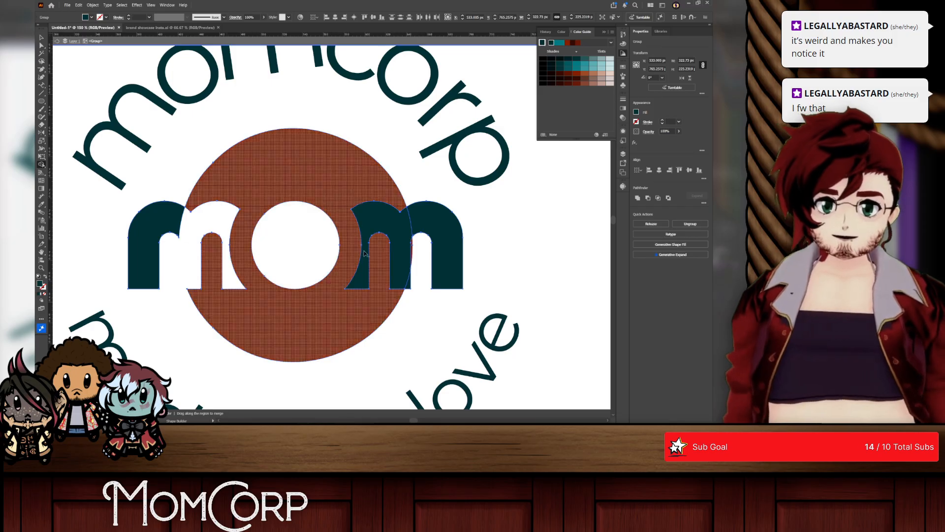
left_click(402, 250, "alt")
left_click(408, 282, "alt")
left_click(410, 257, "alt")
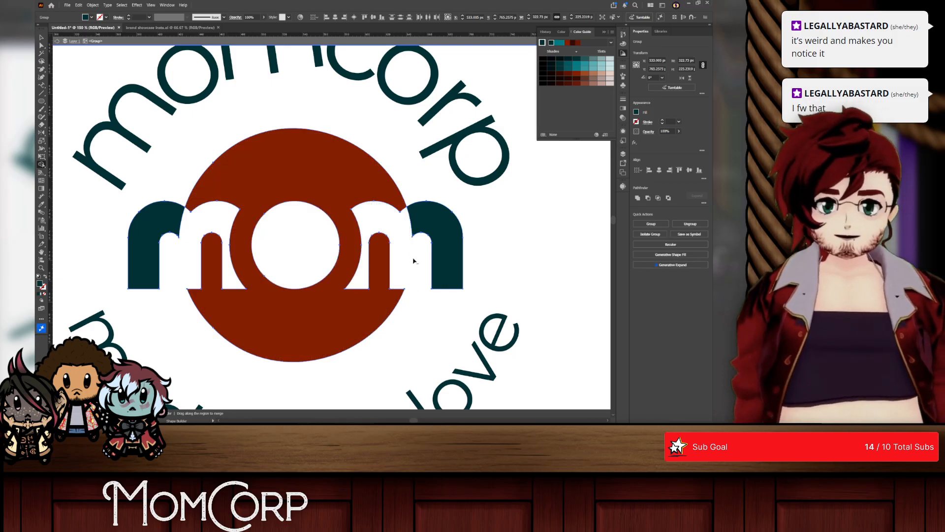
left_click(41, 38)
left_click(419, 240)
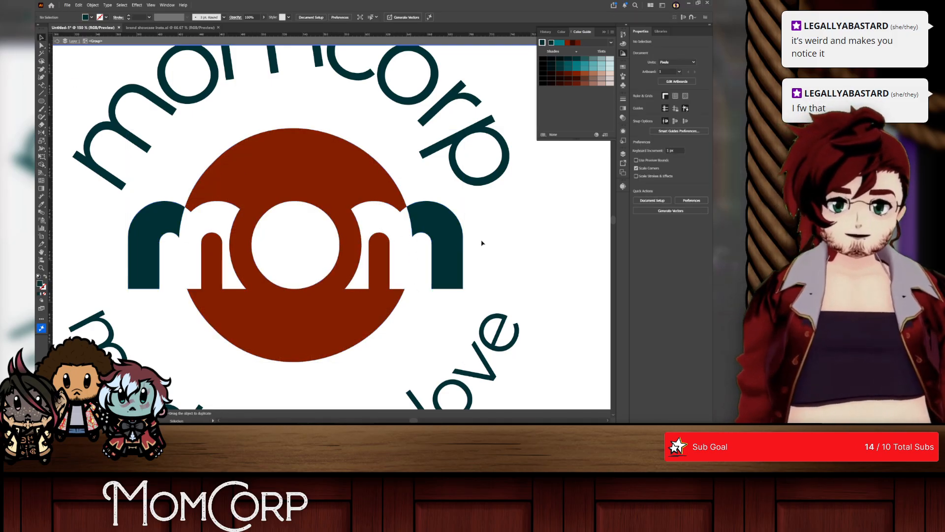
scroll(498, 232, "down", 2)
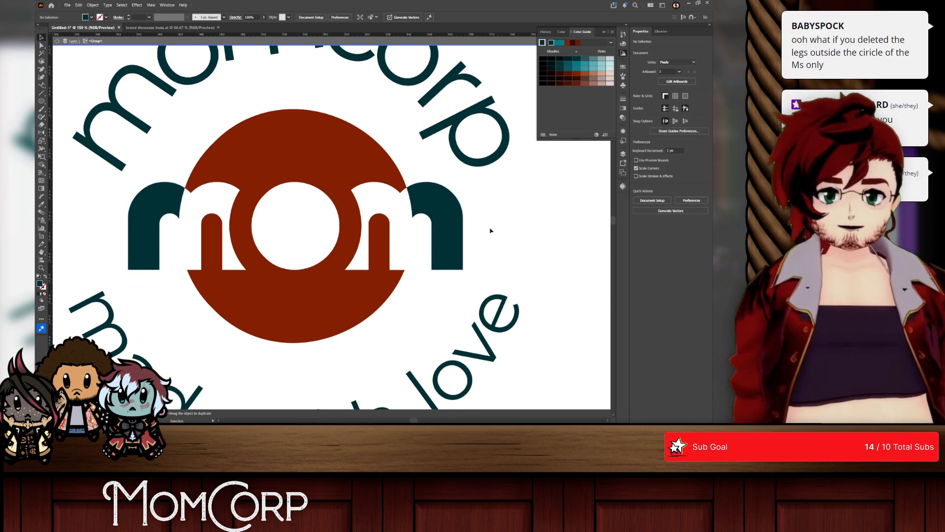
Step: Isolate the teal letter parts outside the circle, delete both with Shape Builder and leave isolation mode
double_click(167, 204)
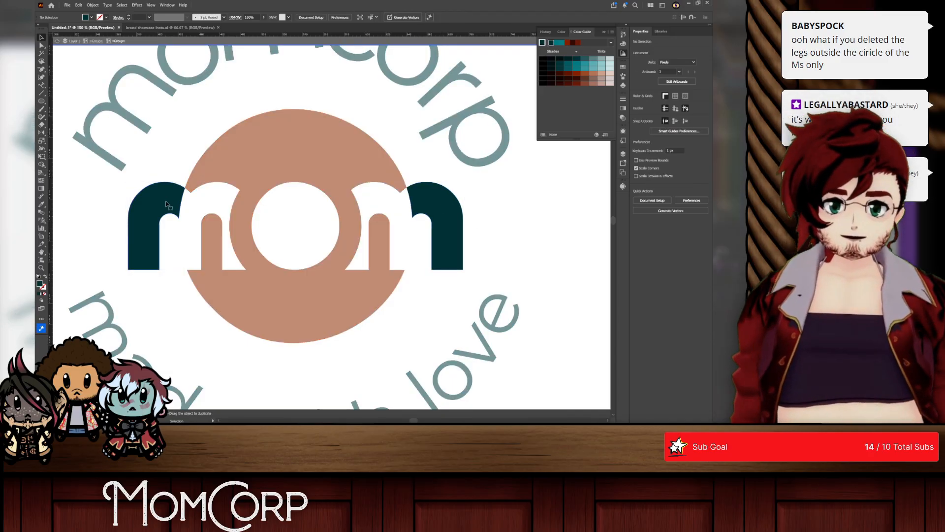
left_click(166, 203)
left_click(42, 164, "alt")
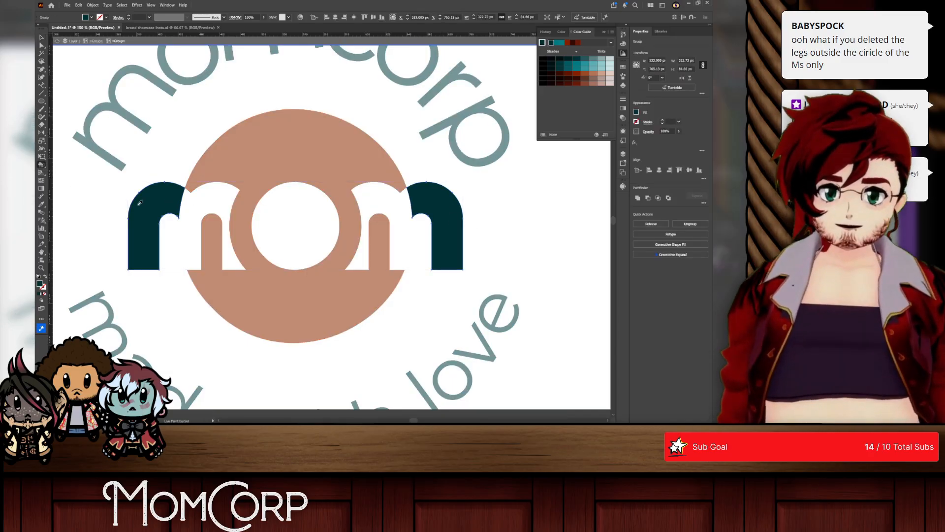
key("v")
mouse_move(41, 164)
left_mouse_down()
mouse_move(47, 175)
mouse_move(66, 166)
left_mouse_up()
left_click(155, 208, "alt")
left_click(441, 212, "alt")
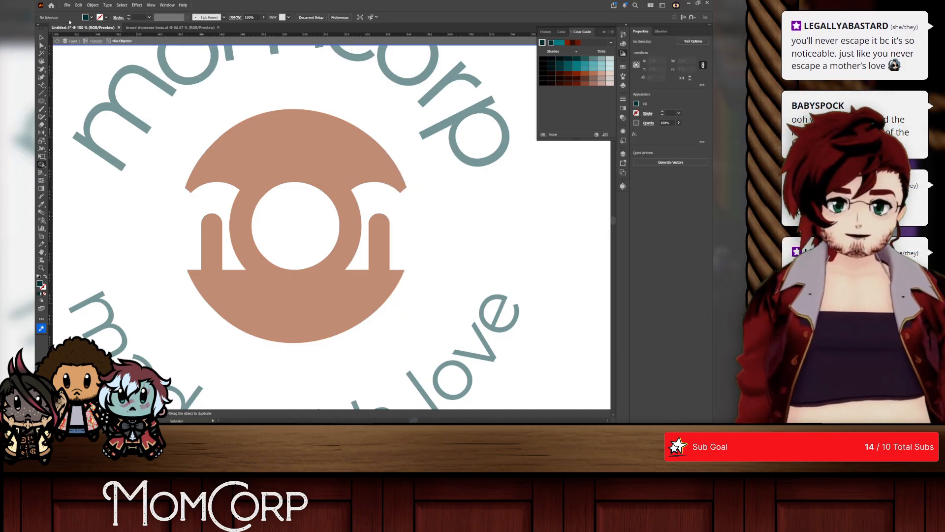
left_click(42, 37)
right_click(65, 56)
left_click(96, 92)
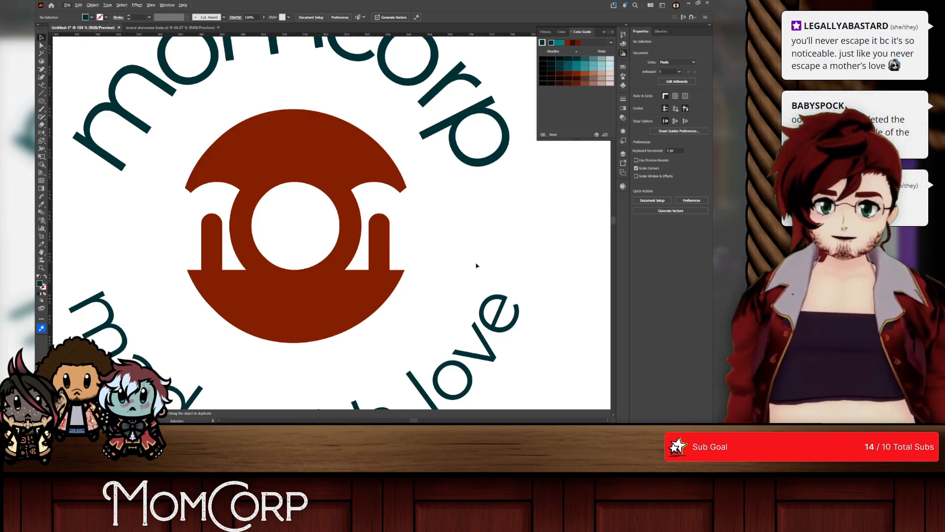
Step: Undo the deletion of the outer letter parts and the Shape Builder cutouts in the rust-red circle
key("ctrl")
key("ctrl")
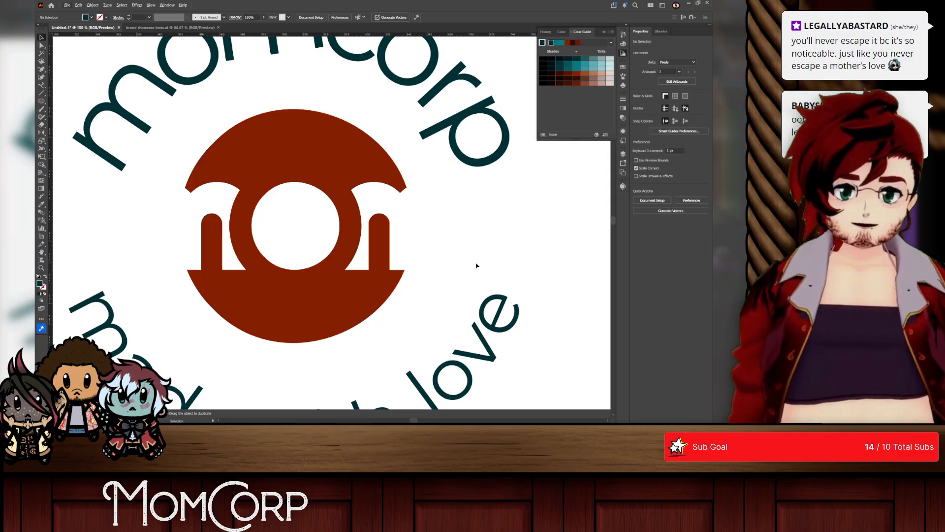
key("ctrl+z")
key("ctrl+z")
key("ctrl+z")
key("ctrl+z")
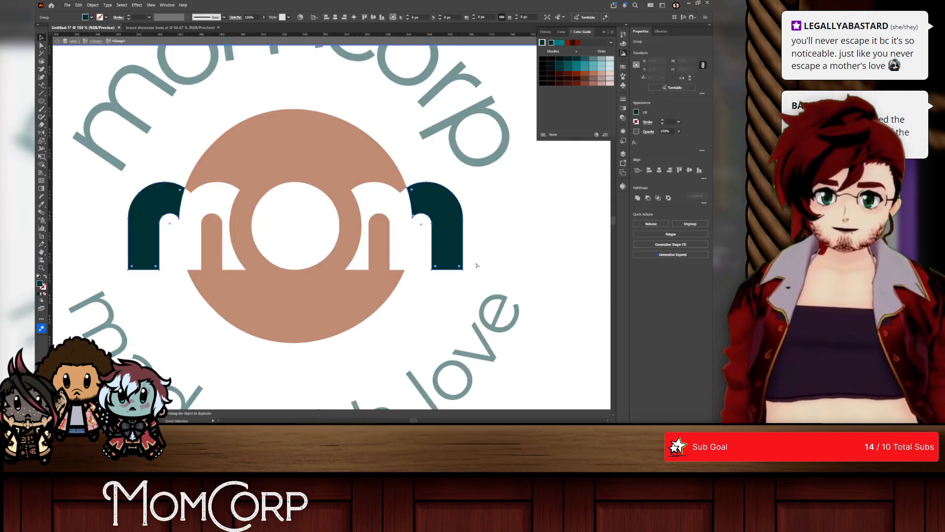
key("ctrl+z")
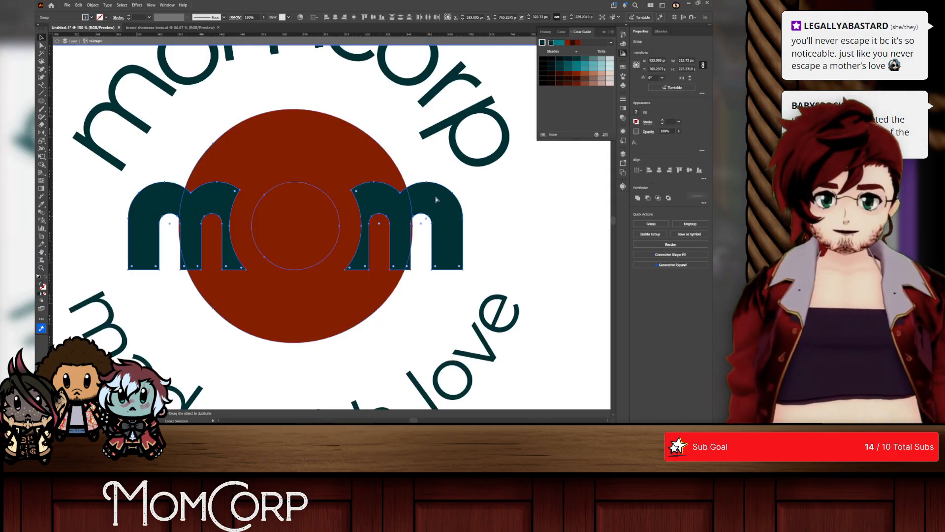
key("ctrl+shift+z")
key("ctrl+shift+z")
key("ctrl+shift+z")
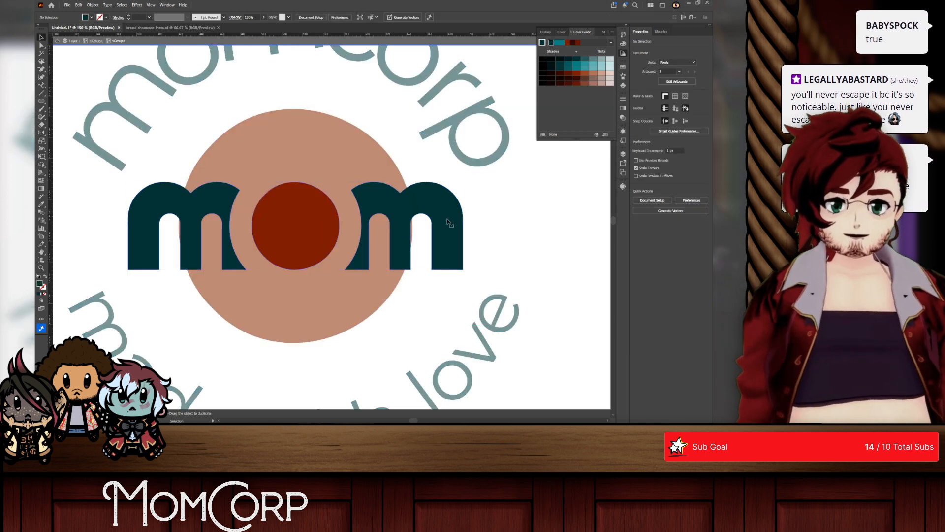
Step: Scale the whole mom lettering down about its centre to about 271 px wide and leave isolation mode
left_click_drag(459, 225, 437, 222)
right_click(429, 214)
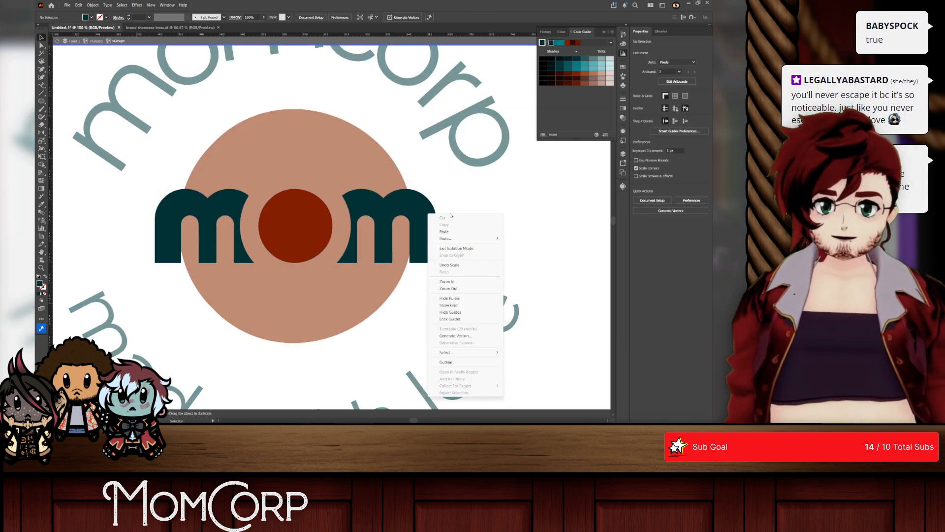
left_click(450, 200)
right_click(223, 159)
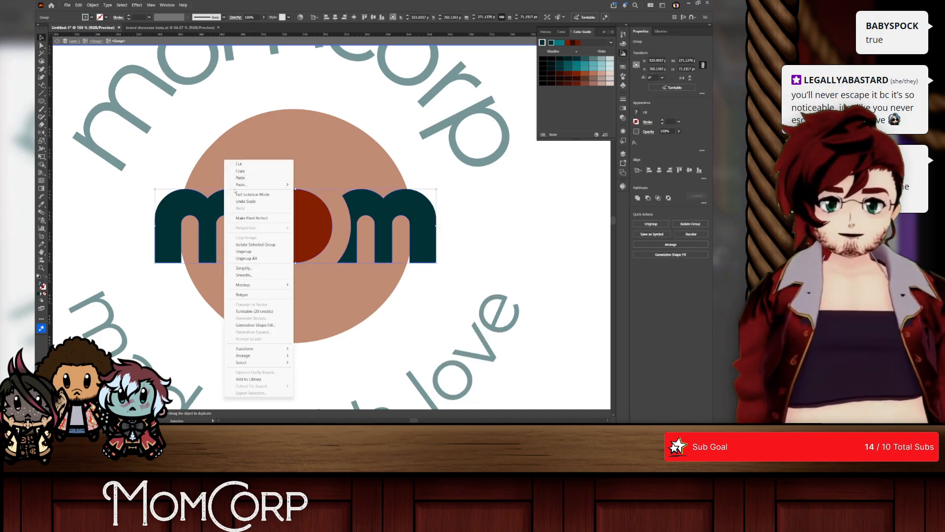
left_click(241, 195)
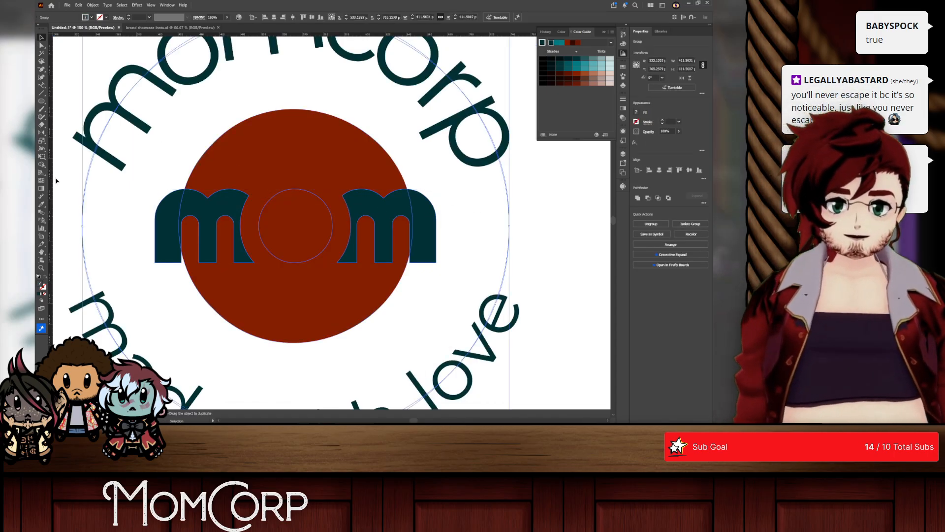
Step: Use Shape Builder to remove the inner circle and both letter m shapes, including their parts outside the rust-red circle
left_click(42, 166)
left_click(169, 212, "alt")
left_click(212, 210, "alt")
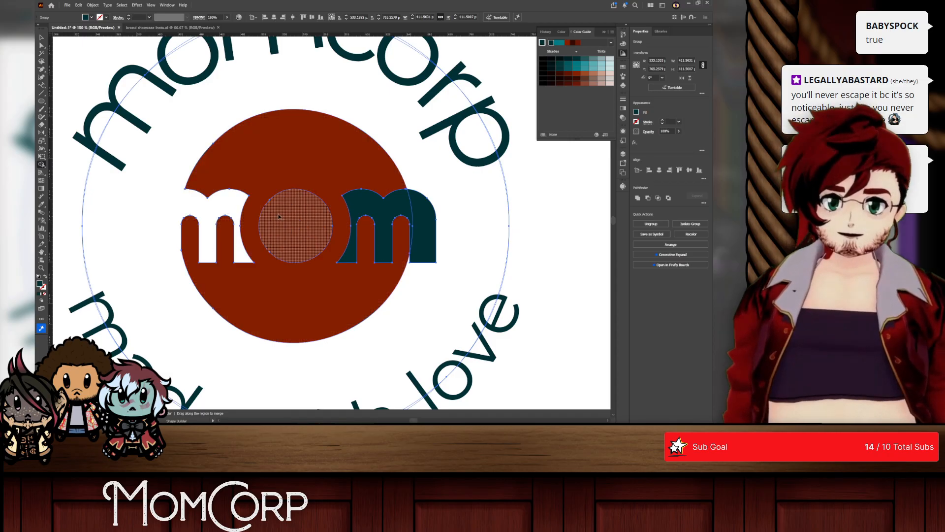
left_click(294, 212, "alt")
left_click(351, 212, "alt")
left_click(424, 206, "alt")
left_click(42, 37)
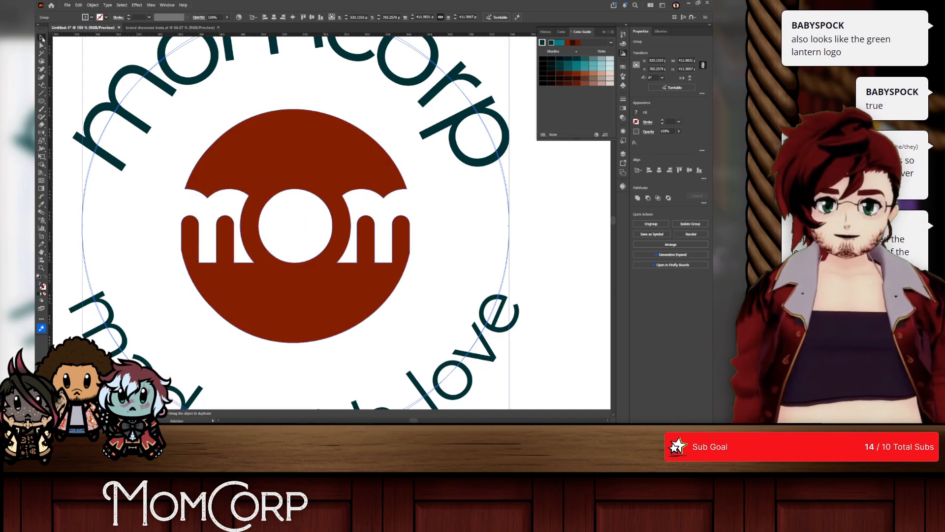
left_click(310, 248)
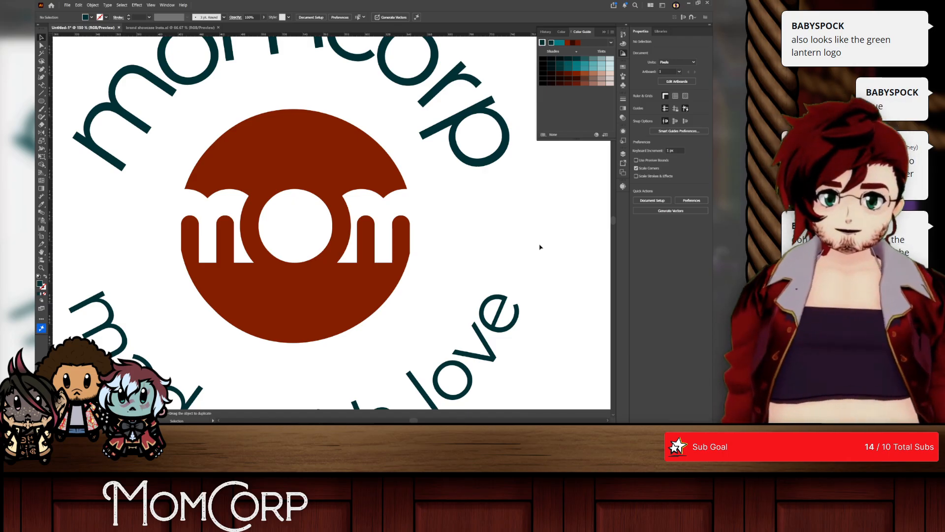
Step: Undo the Shape Builder cutouts in the rust-red circle and the earlier downscaling of the mom lettering
scroll(540, 247, "down", 2)
left_click_drag(535, 264, 439, 264)
scroll(371, 266, "up", 1)
scroll(370, 265, "up", 1)
key("ctrl+z")
key("ctrl+z")
key("ctrl+z")
key("ctrl+z")
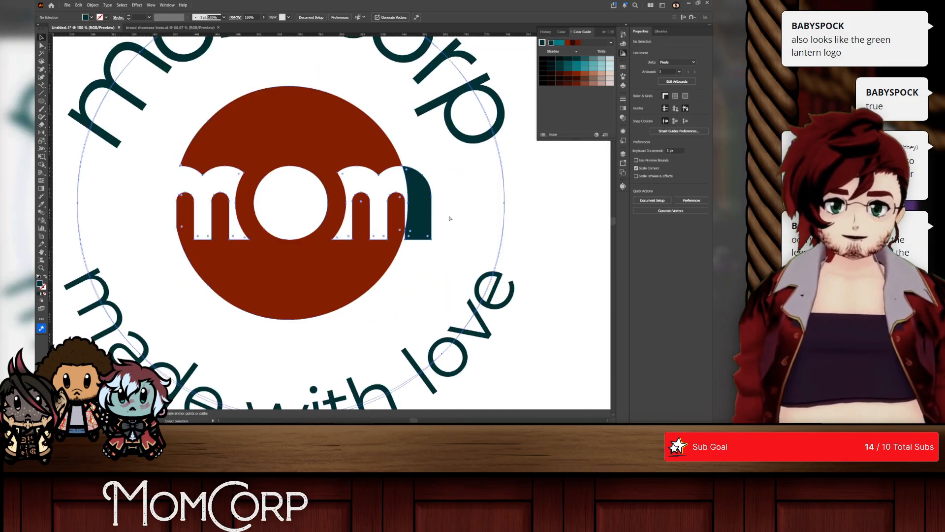
key("ctrl+z")
key("ctrl+z")
key("ctrl+z")
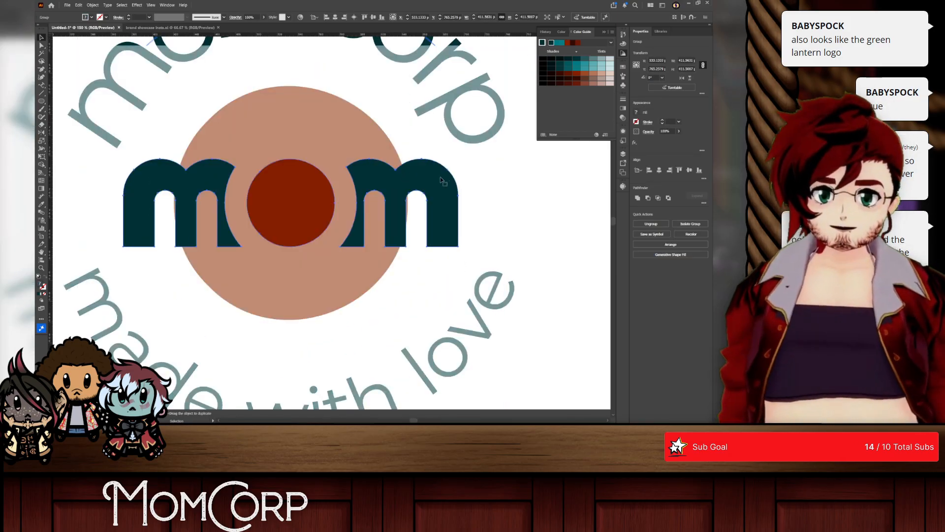
Step: Scale the isolated mom lettering about its centre to about 282 px wide and leave its isolation level
left_click(457, 201)
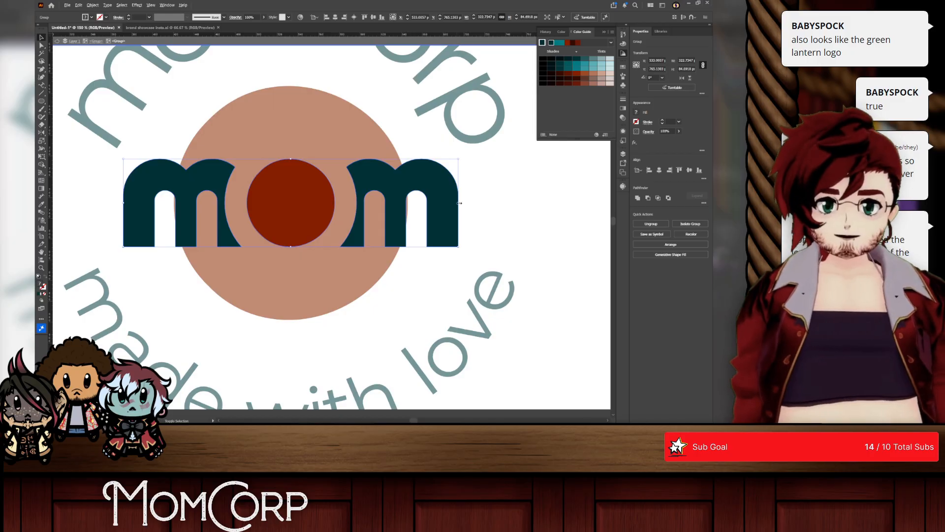
left_click_drag(459, 203, 437, 200)
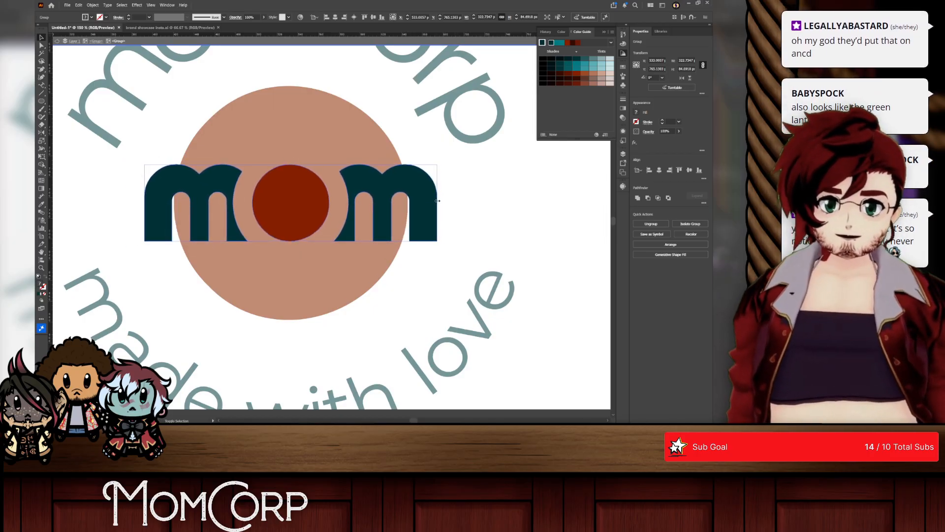
right_click(442, 162)
left_click(409, 180)
key("ctrl+z")
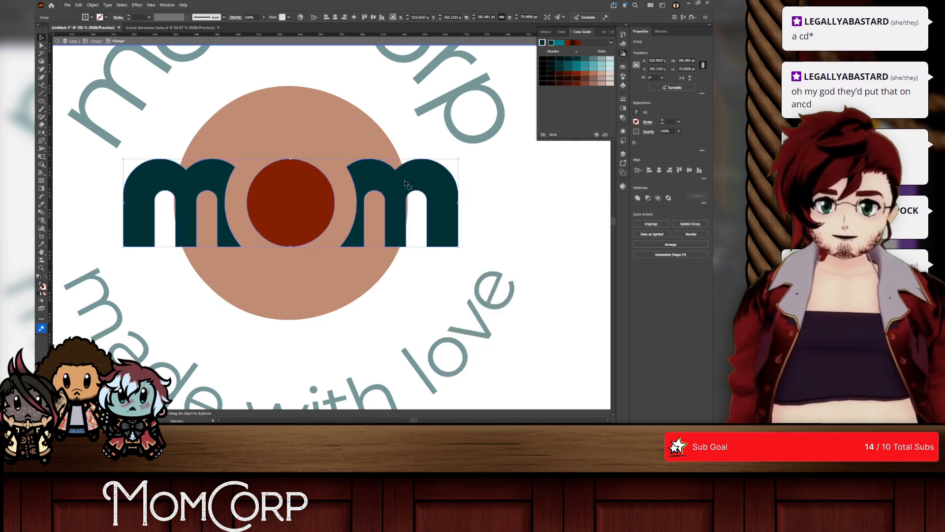
key("ctrl+shift+z")
left_click(466, 188)
right_click(486, 196)
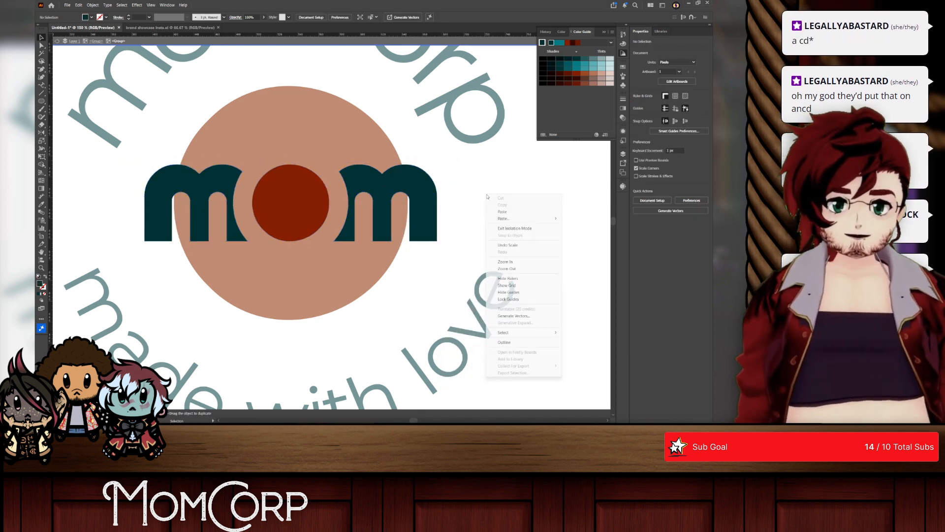
left_click(521, 230)
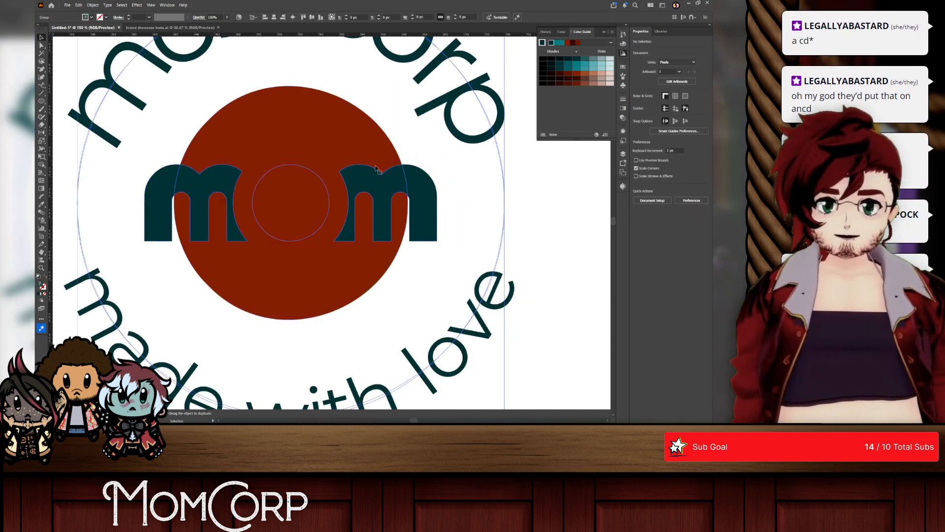
Step: Select the circle and lettering, cut the whole mom lettering and inner circle out with Shape Builder, and leave isolation mode
left_click(343, 154)
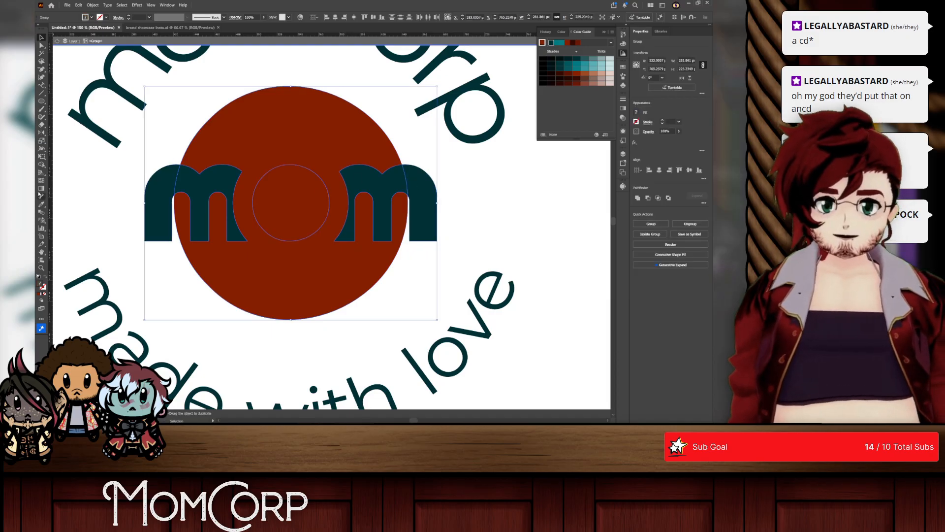
left_click(42, 164)
left_click_drag(160, 193, 221, 183, "alt")
left_click(301, 194, "alt")
left_click_drag(340, 197, 443, 211, "alt")
left_click(41, 38)
right_click(108, 168)
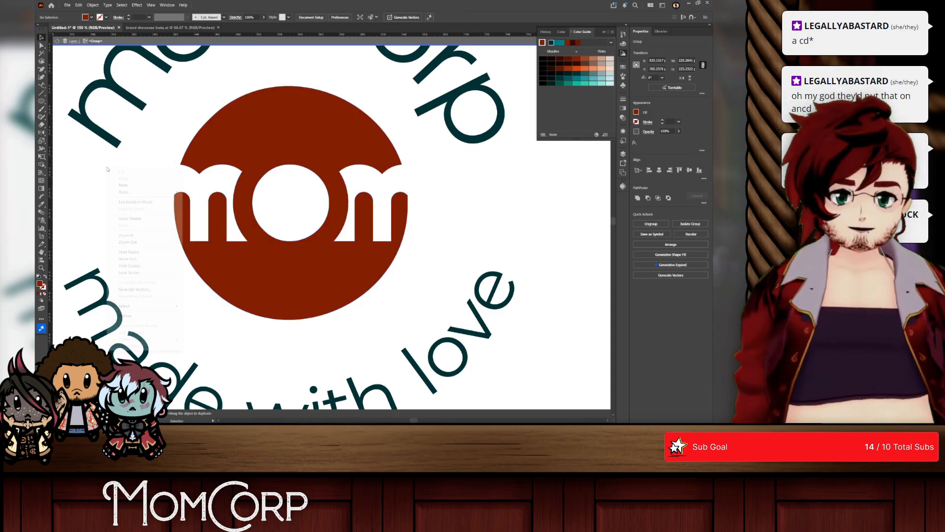
left_click(131, 202)
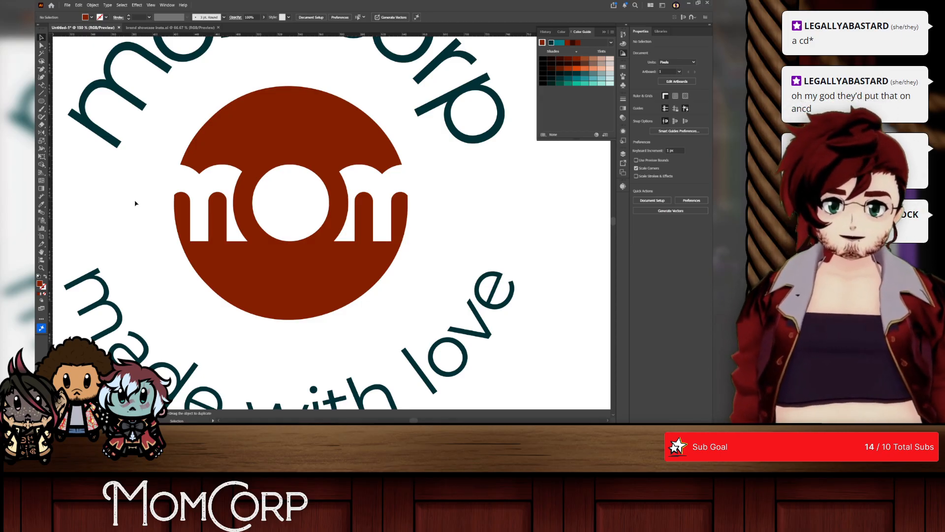
Step: Undo the latest Shape Builder cutouts and the last scaling of the mom lettering
scroll(135, 203, "down", 2)
left_click_drag(173, 203, 287, 215)
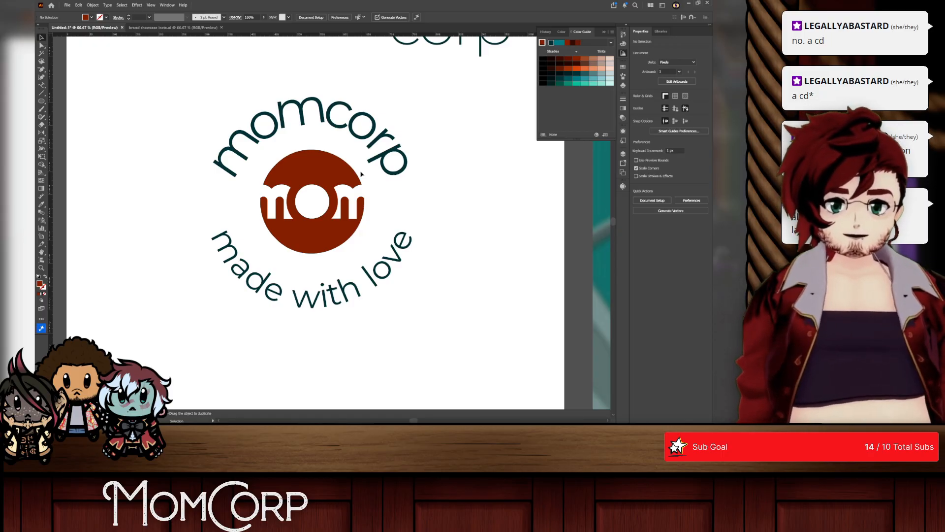
key("ctrl+z")
key("ctrl+z")
key("ctrl+z")
key("ctrl+z")
key("ctrl+z")
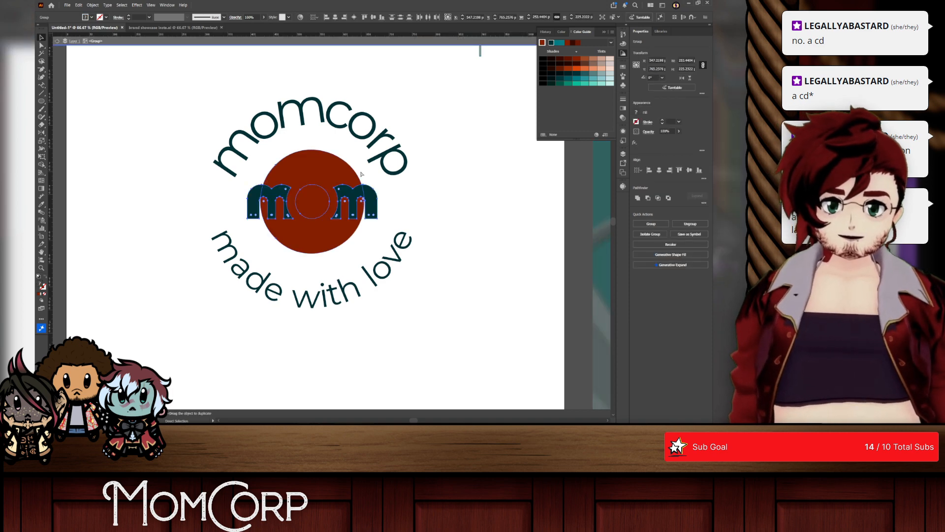
scroll(359, 176, "up", 2)
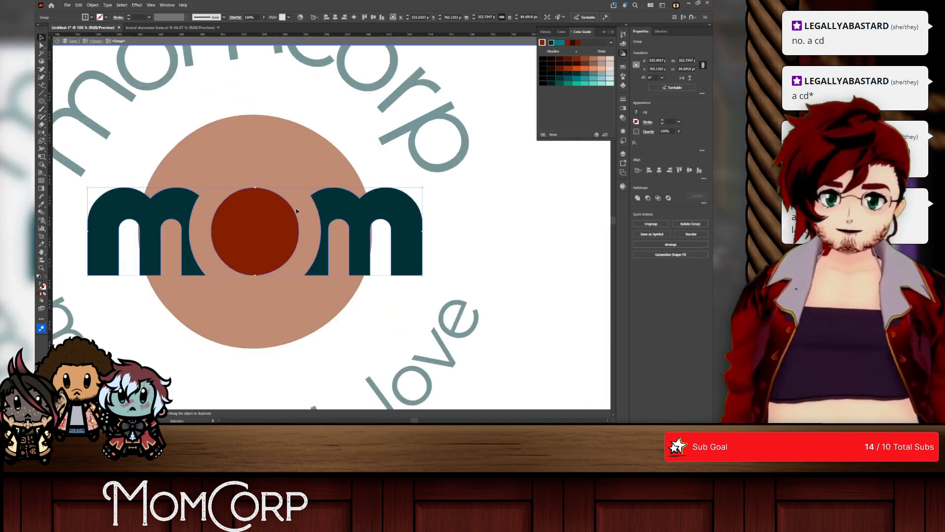
Step: Isolate the badge centre and remove the inner circle, overlapping letter parts and edge slivers with Shape Builder, keeping the outer letter parts
right_click(259, 149)
left_click(276, 183)
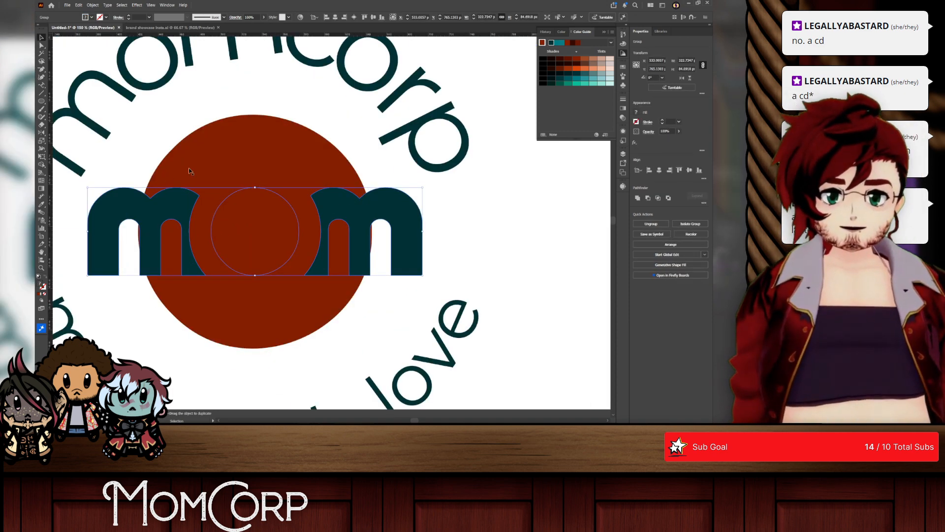
left_click(314, 210)
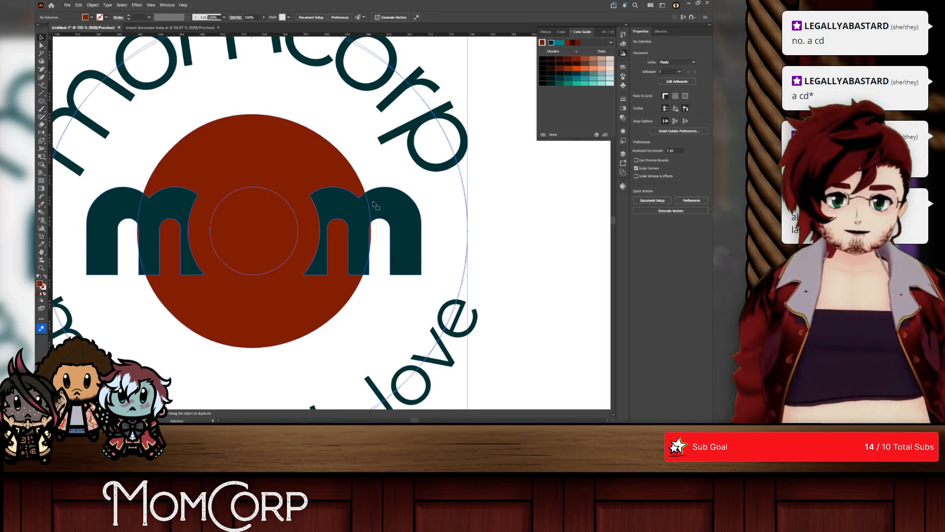
left_click(485, 236)
double_click(276, 165)
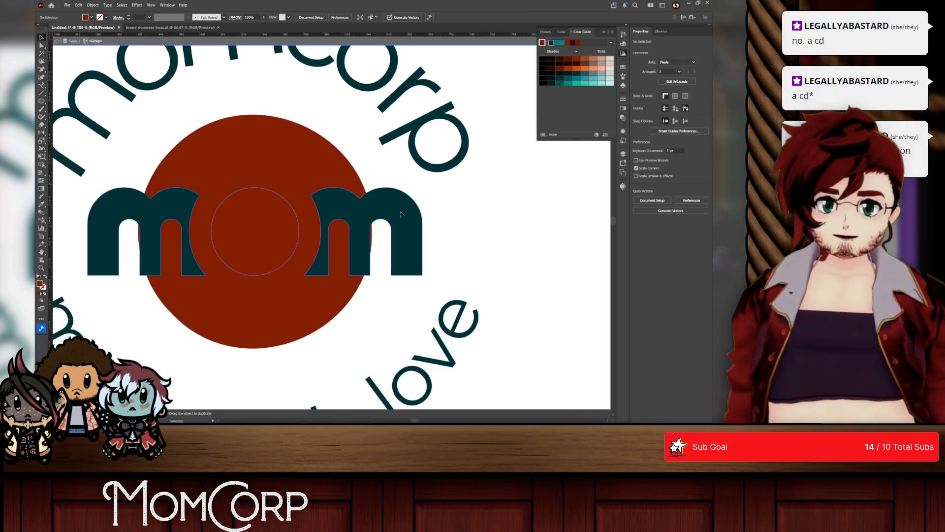
left_click(276, 165)
left_click(42, 165)
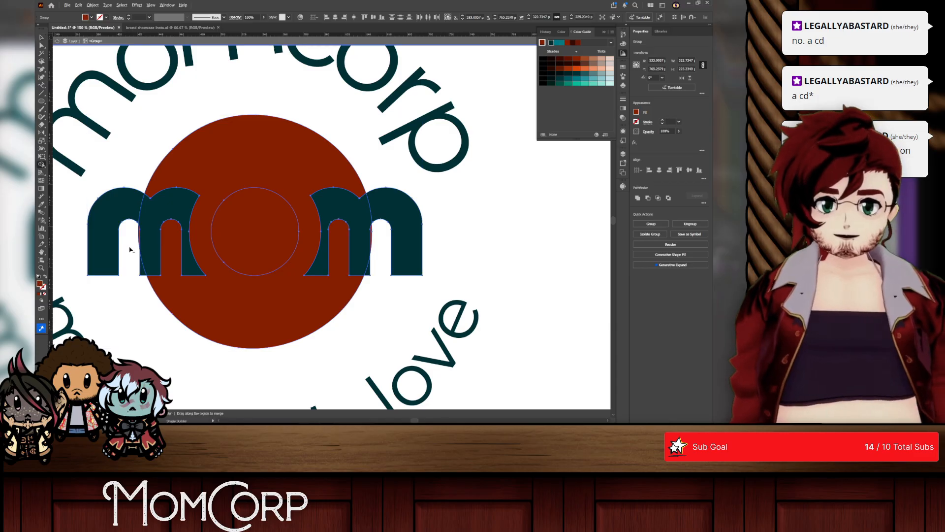
left_click_drag(137, 243, 153, 250)
left_click(251, 225, "alt")
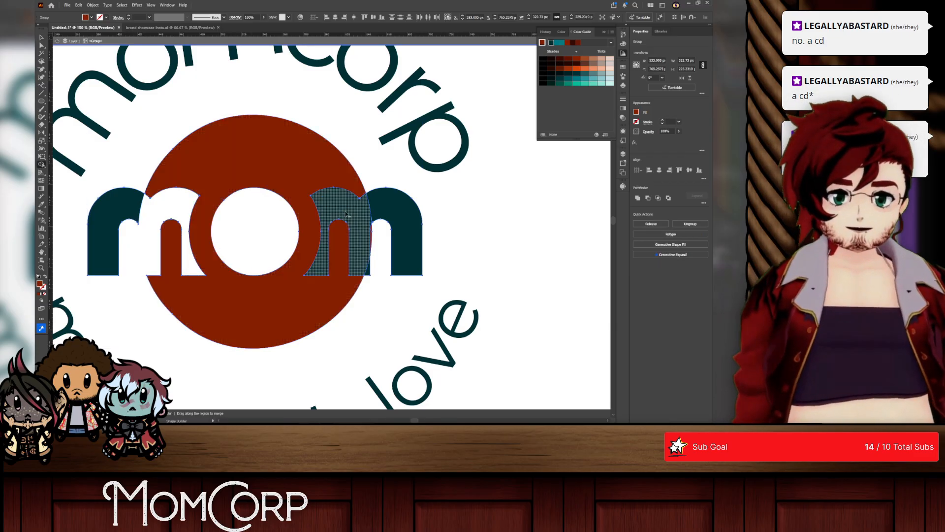
left_click(367, 242, "alt")
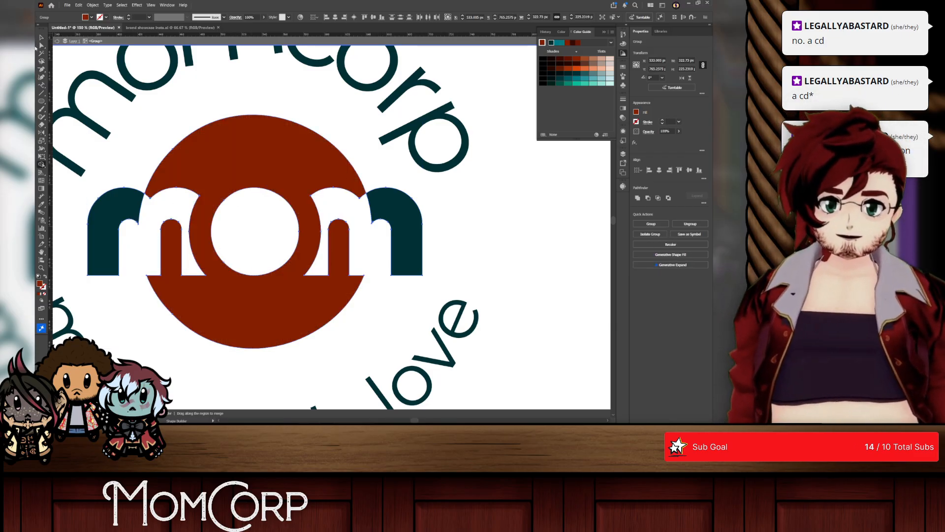
Step: Recolour the two outer teal letter parts rust red by sampling the circle with the Eyedropper, and leave isolation mode
left_click(41, 38)
left_click(307, 111)
left_click(400, 218)
double_click(123, 194)
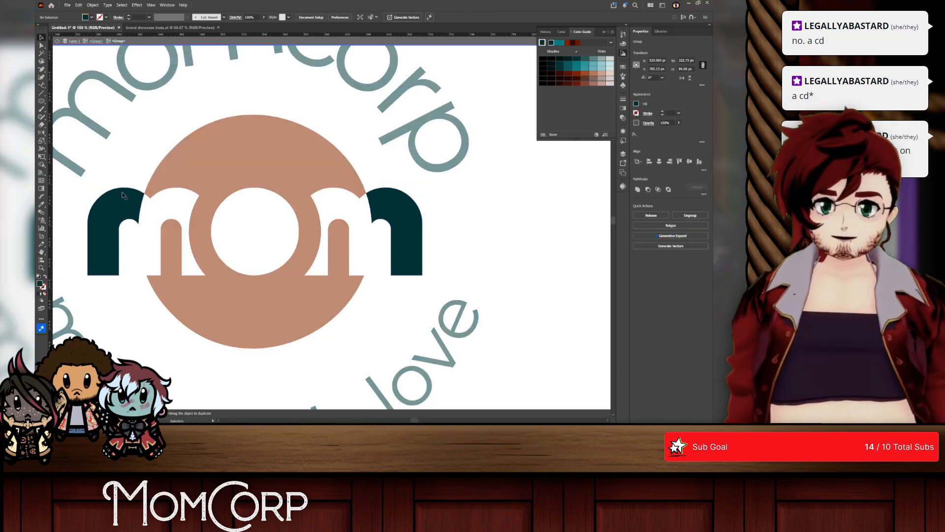
left_click(338, 202)
left_click(43, 203)
left_click(210, 154)
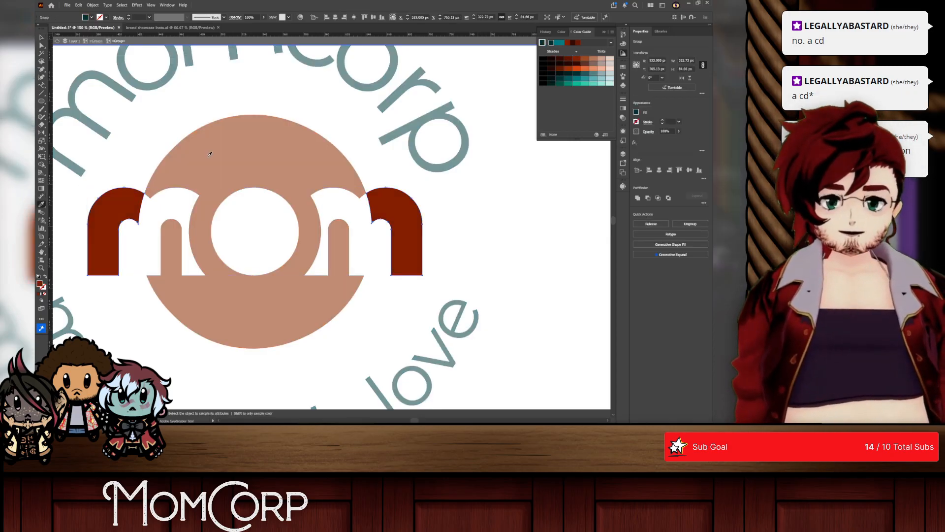
right_click(60, 49)
left_click(97, 87)
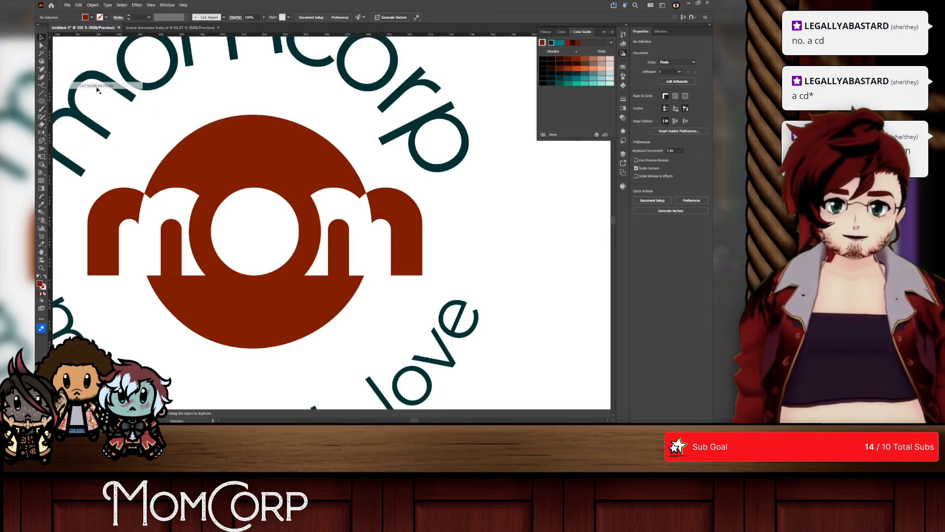
Step: Try to shrink the circular momcorp and made with love text group inward, and undo the change
scroll(503, 226, "down", 3)
scroll(496, 229, "right", 3)
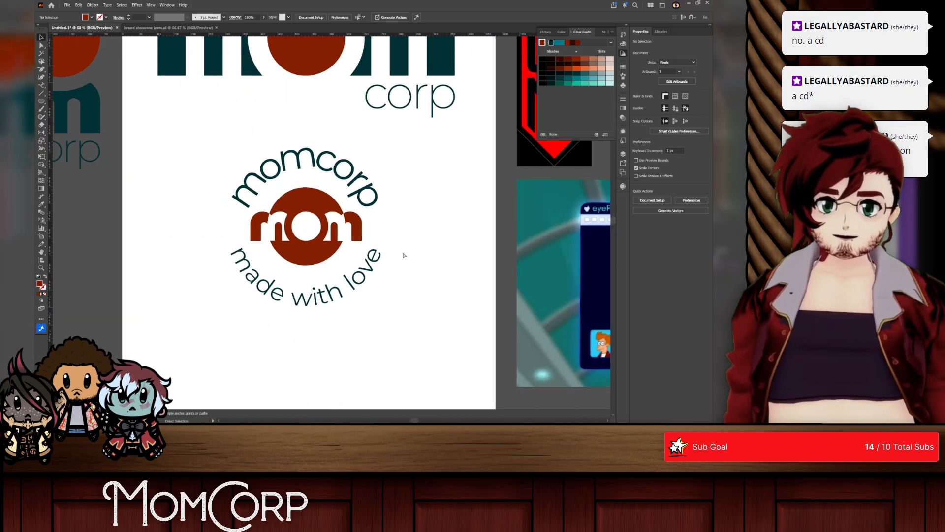
scroll(403, 255, "left", 1)
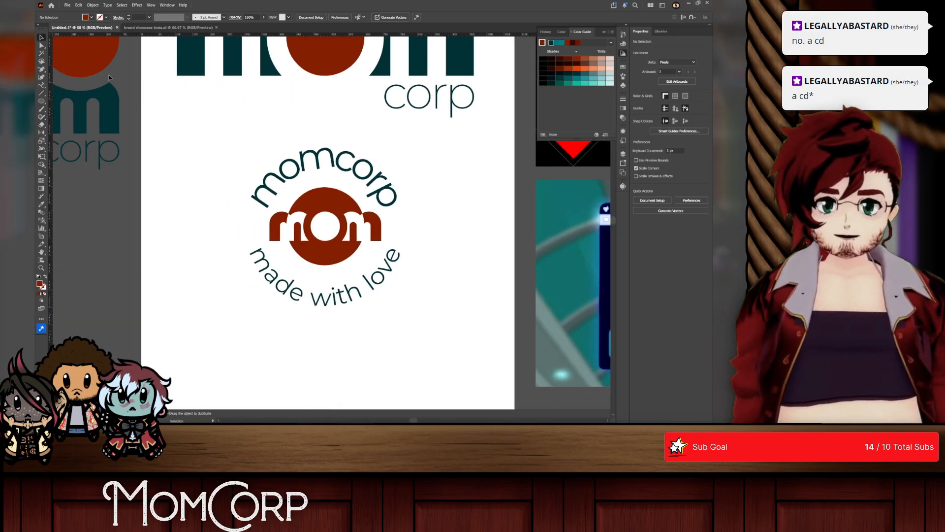
scroll(389, 249, "right", 2)
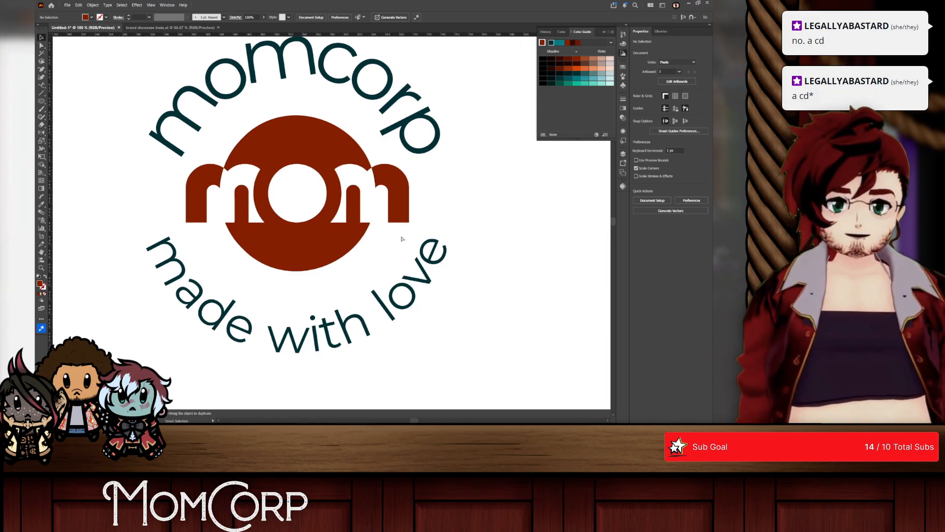
left_click(225, 163)
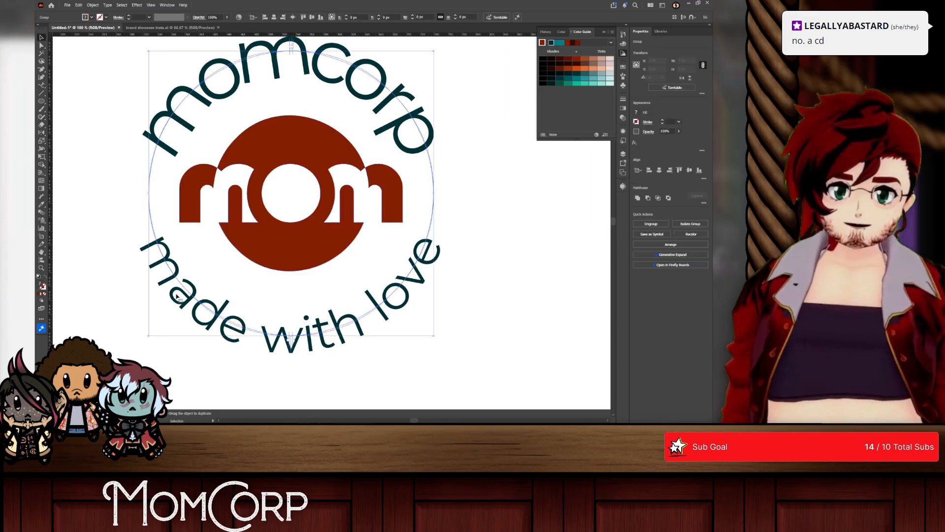
left_click_drag(434, 194, 364, 194)
key("ctrl+z")
Step: Isolate the made with love text, try to nudge it slightly left, and leave isolation mode
double_click(370, 94)
left_click(370, 94)
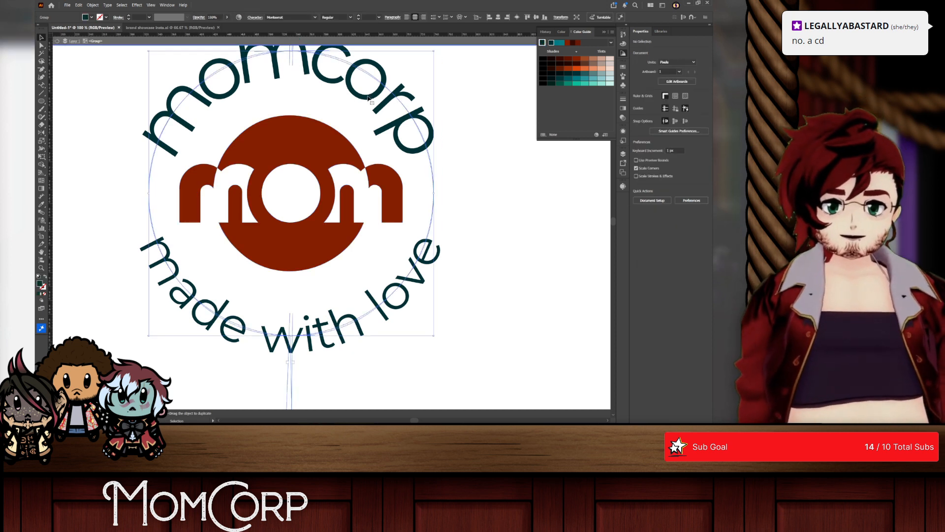
left_click(323, 379)
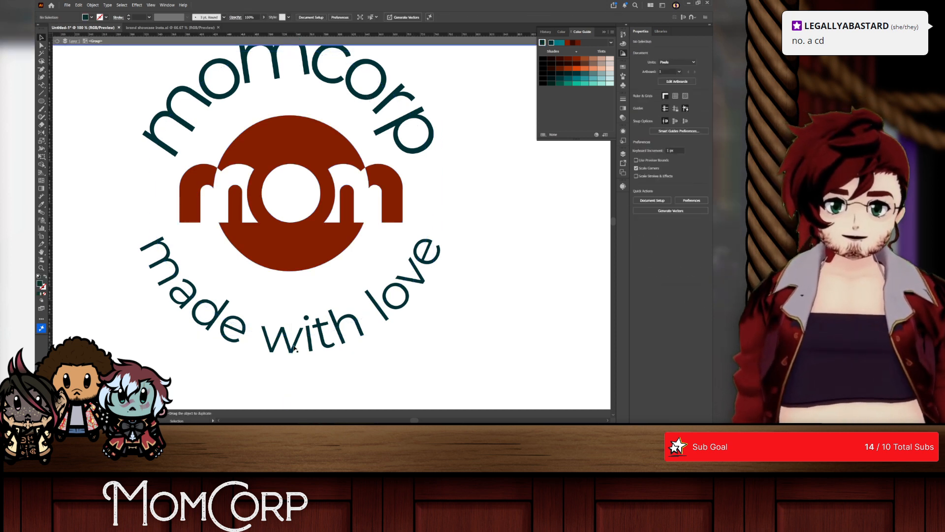
left_click(295, 351)
double_click(295, 346)
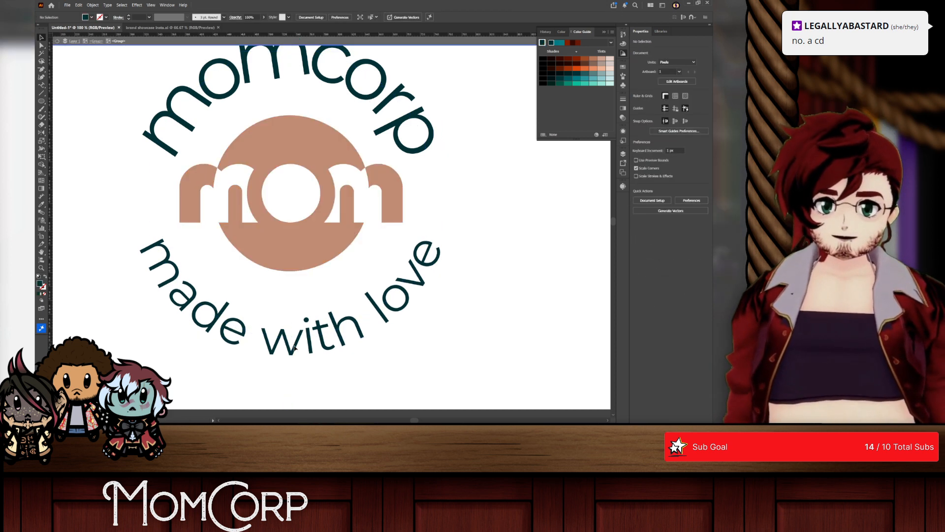
left_click_drag(294, 346, 297, 346)
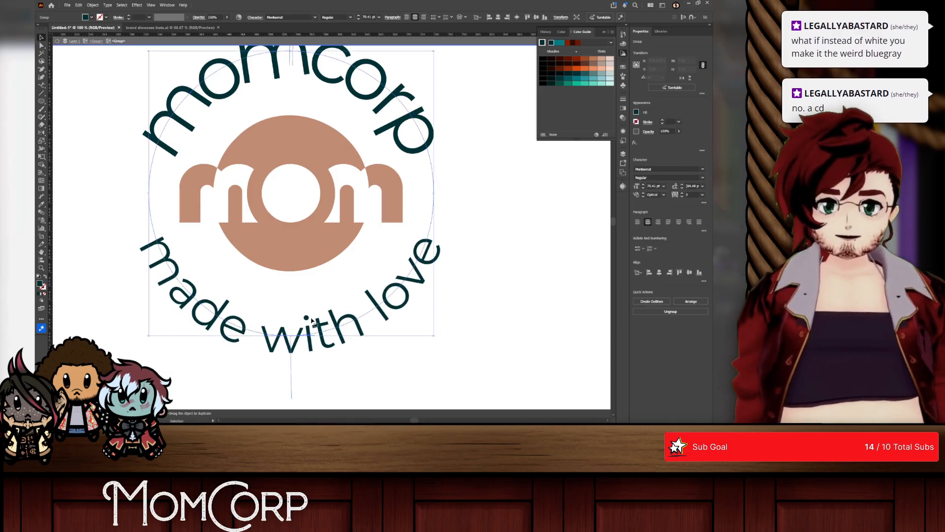
key("Left")
key("Left")
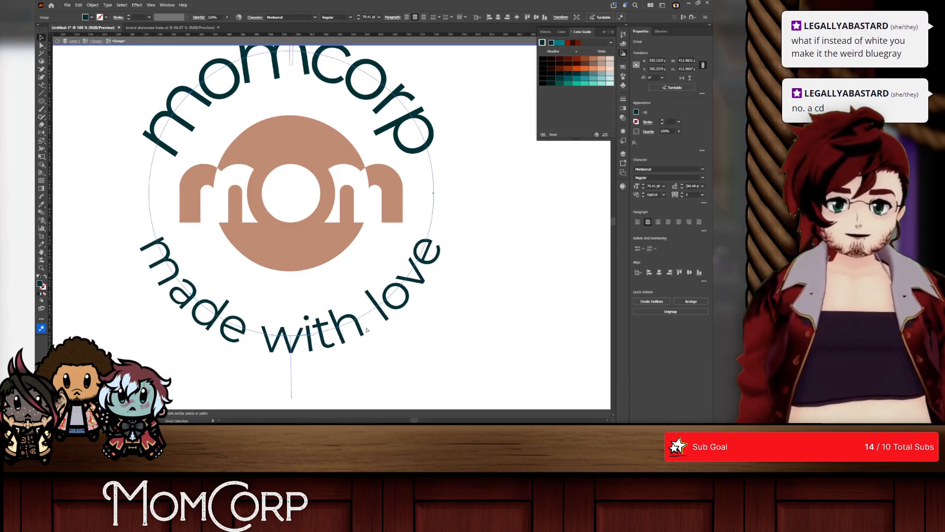
right_click(453, 253)
left_click(478, 57)
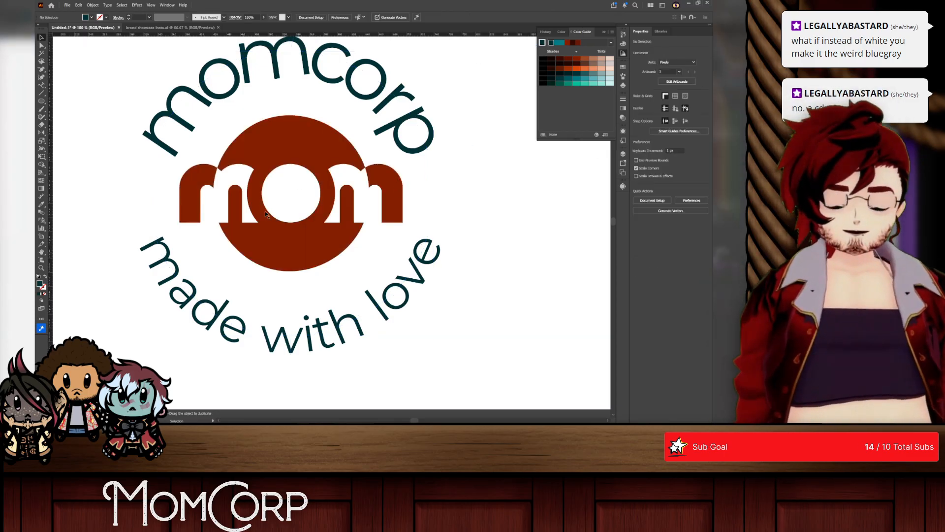
Step: Examine the badge's rust red centre up close and the whole badge against the artboard and references
scroll(288, 174, "down", 3)
scroll(287, 174, "up", 3)
scroll(288, 175, "down", 4)
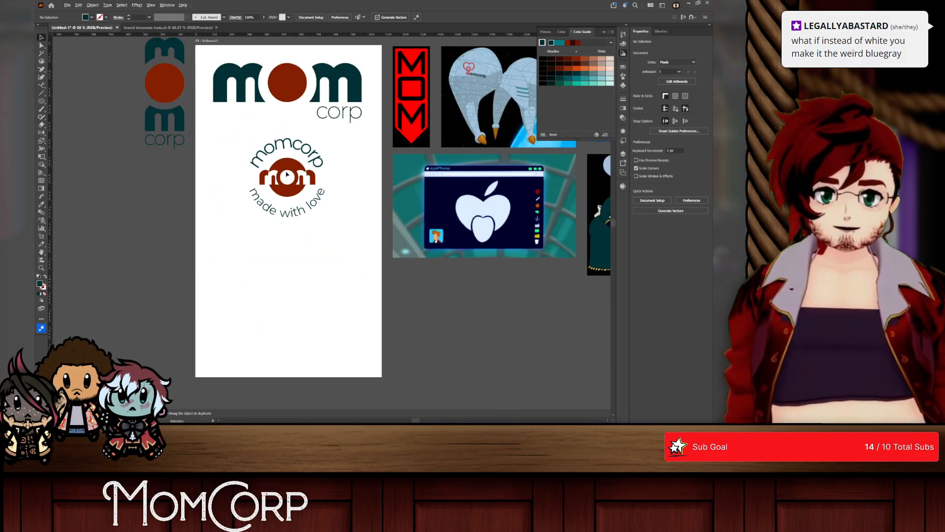
scroll(288, 173, "up", 3)
scroll(287, 174, "down", 1)
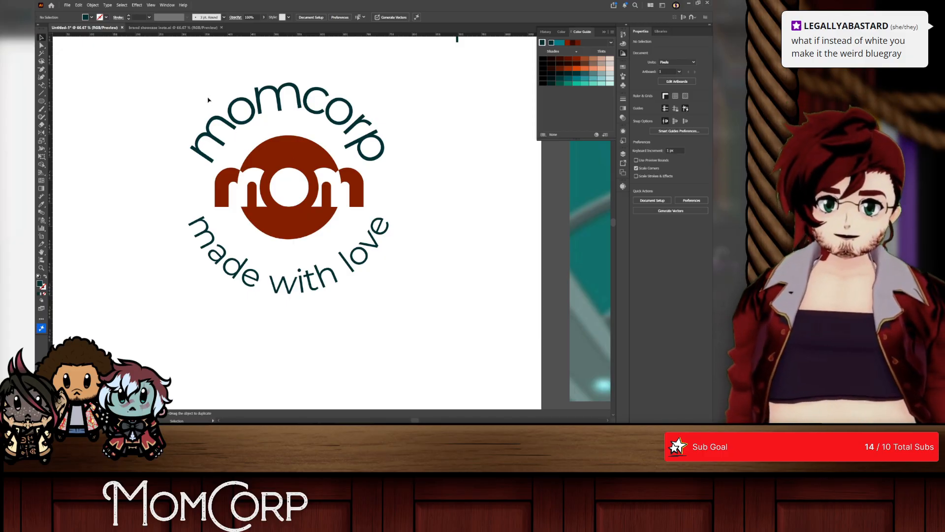
scroll(289, 191, "up", 2)
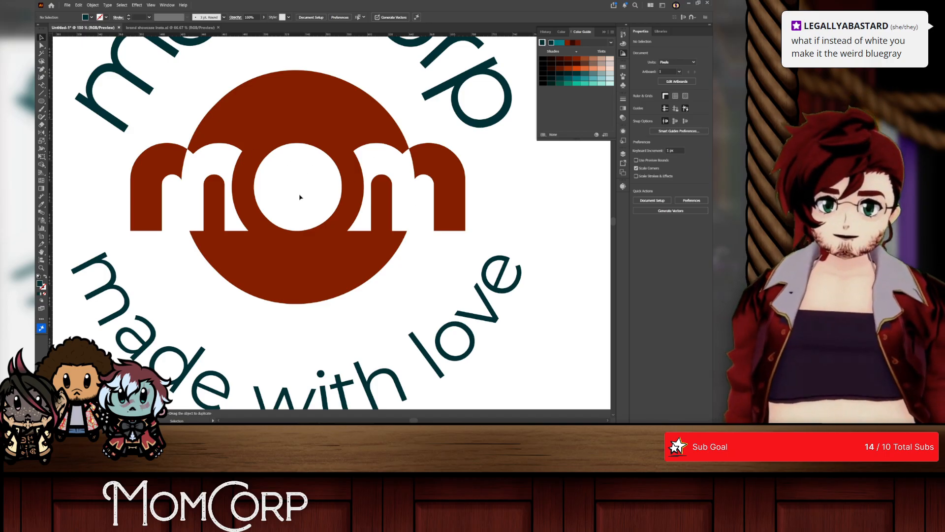
scroll(318, 164, "down", 1)
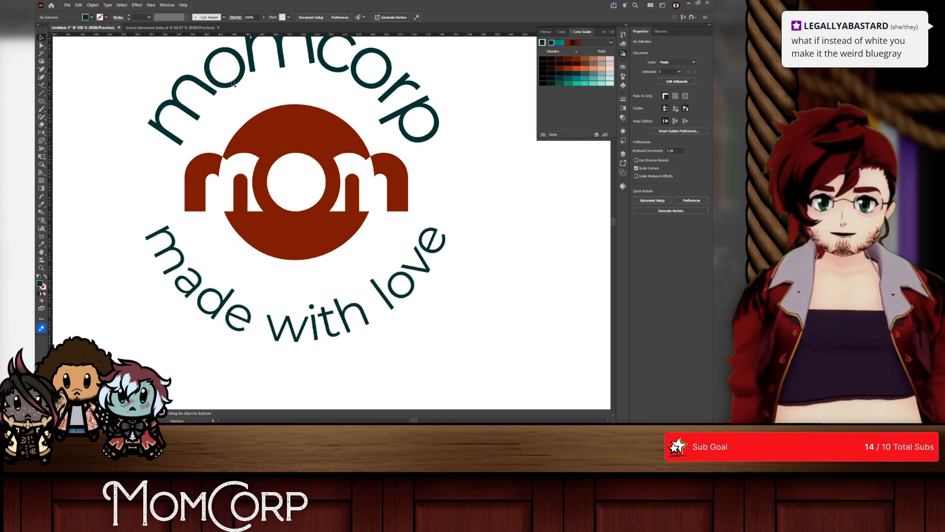
scroll(294, 178, "up", 1)
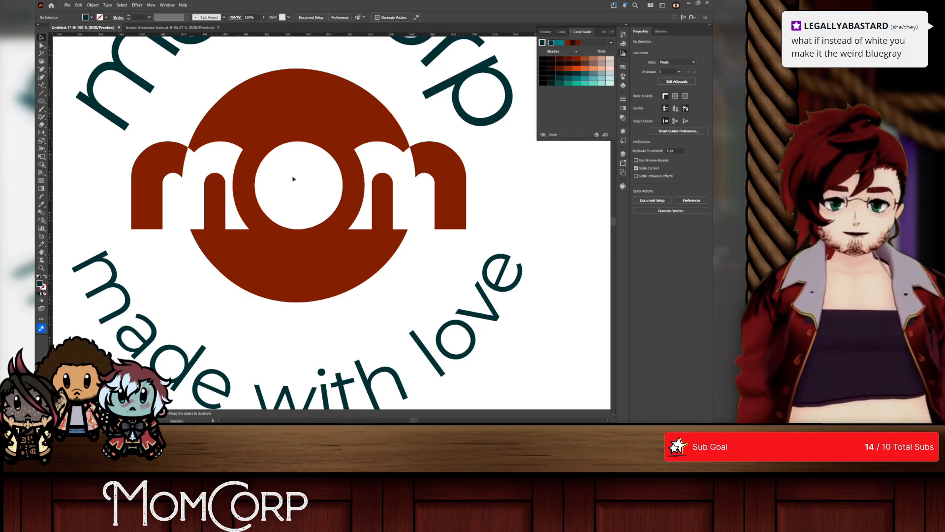
Step: Try a dark teal circle about 226 px in diameter behind the badge's rust red centre, and delete it
key("l")
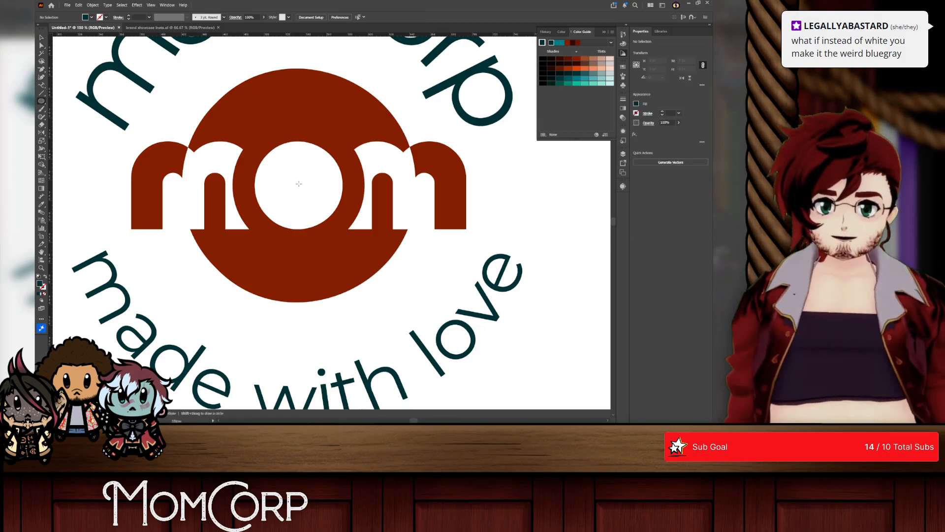
left_click_drag(299, 184, 416, 282)
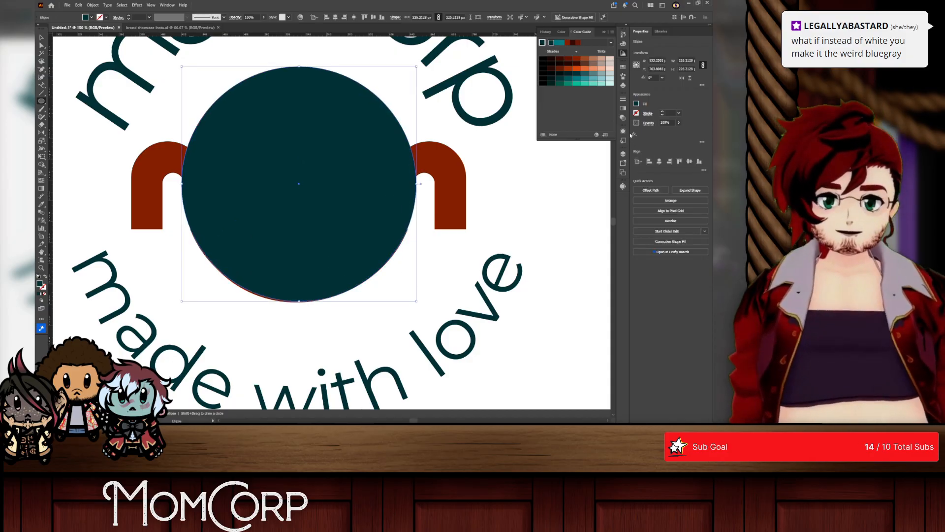
key("ctrl+shift+bracketleft")
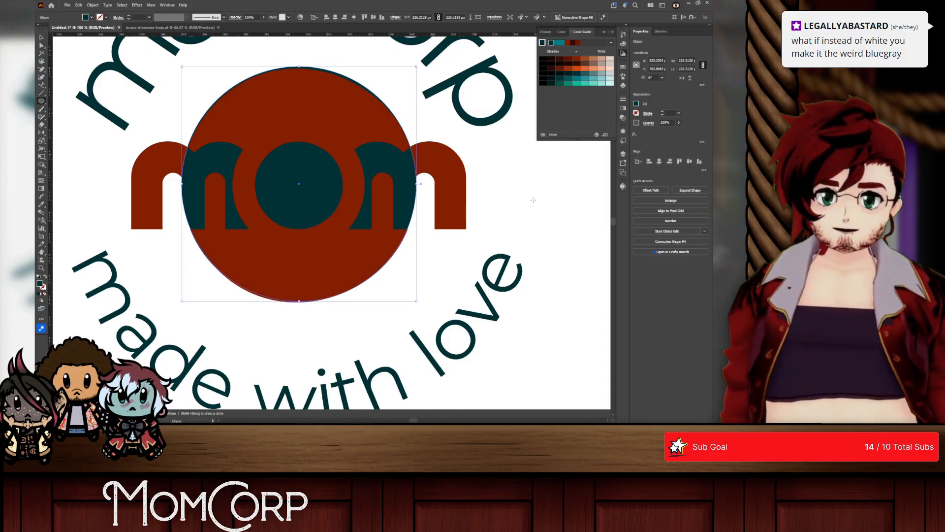
left_click(533, 200)
left_click(390, 226)
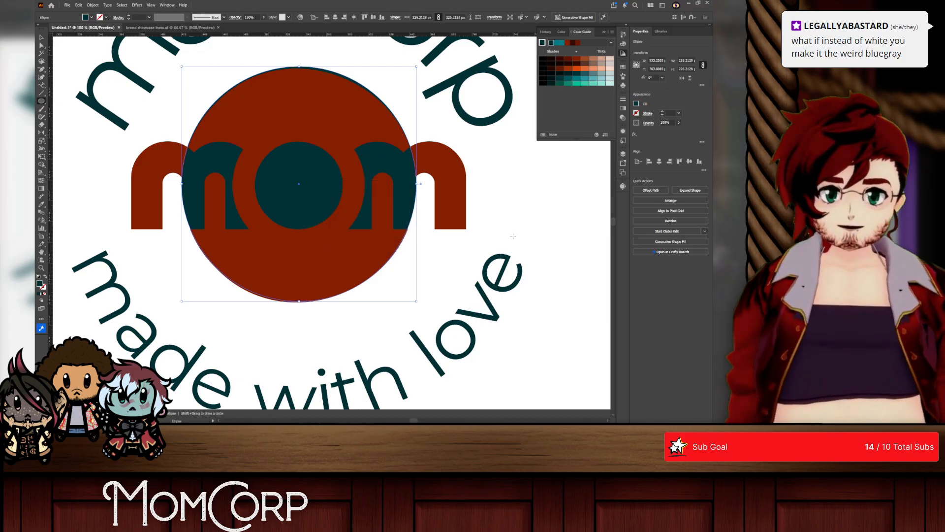
key("Delete")
key("ctrl+minus")
key("ctrl+minus")
key("ctrl+minus")
key("ctrl+minus")
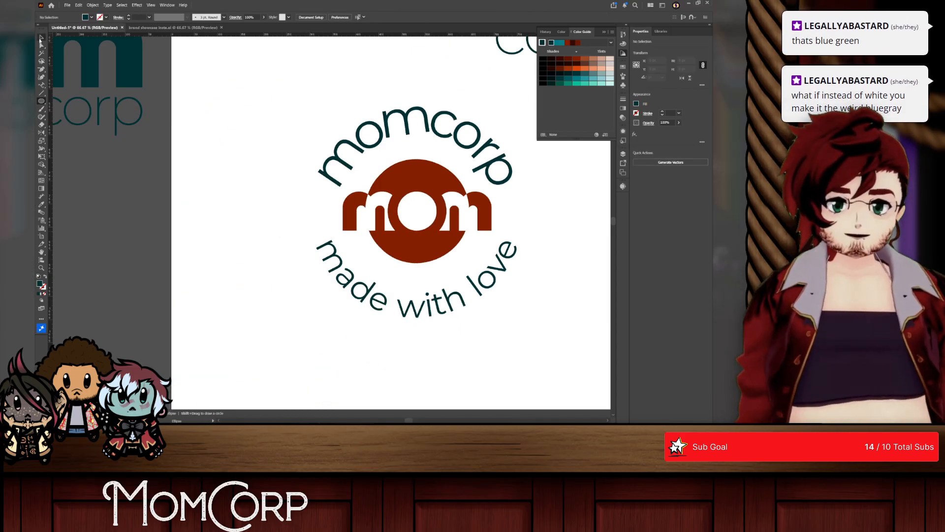
Step: Move the badge slightly up towards the main logo, and shift the Mom character reference image up towards the company logos
key("v")
mouse_move(347, 170)
left_mouse_down()
mouse_move(273, 192)
mouse_move(345, 162)
left_mouse_up()
scroll(348, 162, "right", 1)
scroll(350, 162, "down", 1)
scroll(350, 162, "up", 2)
scroll(333, 213, "down", 7)
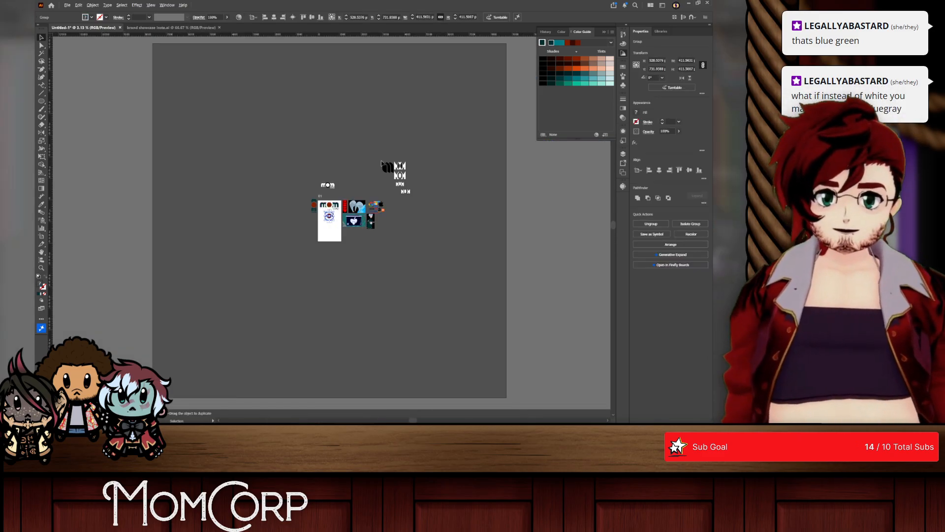
scroll(356, 203, "up", 3)
scroll(438, 233, "up", 4)
scroll(328, 261, "up", 2)
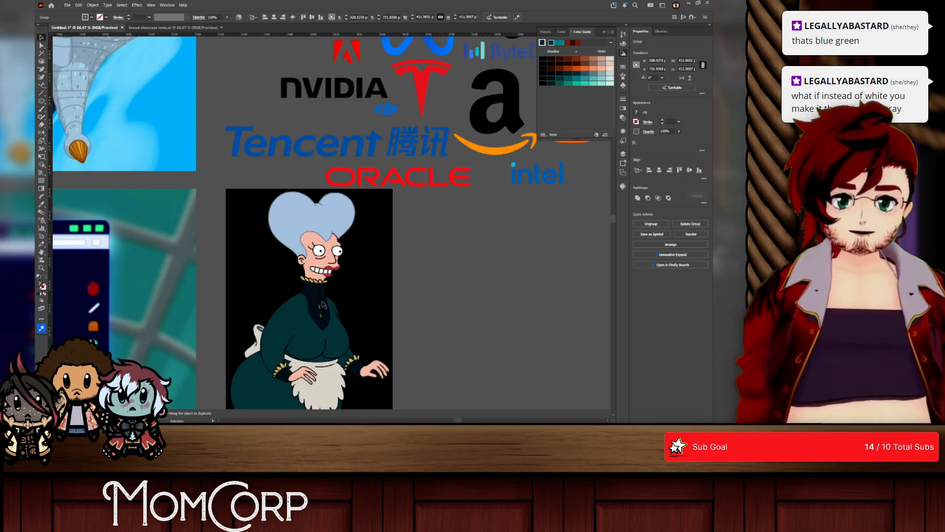
left_click_drag(326, 385, 311, 269)
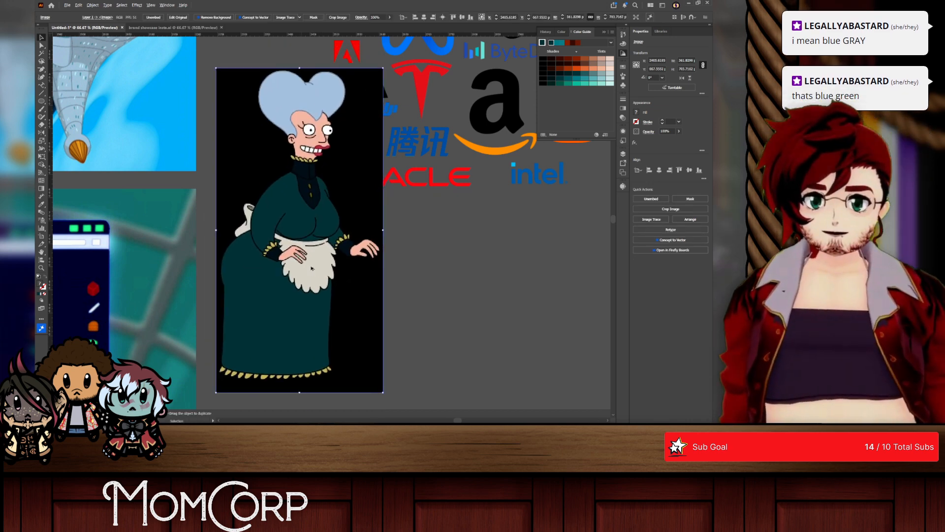
Step: Nudge the badge group slightly left beneath the main mom corp logo
scroll(312, 268, "down", 3)
scroll(311, 267, "left", 3)
scroll(311, 266, "down", 2)
scroll(311, 267, "left", 2)
scroll(312, 266, "down", 1)
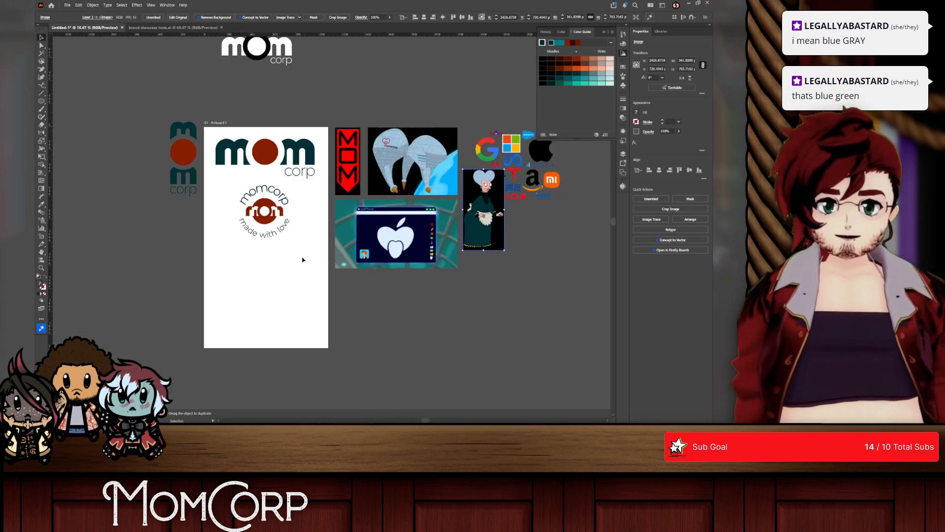
left_click_drag(268, 208, 266, 208)
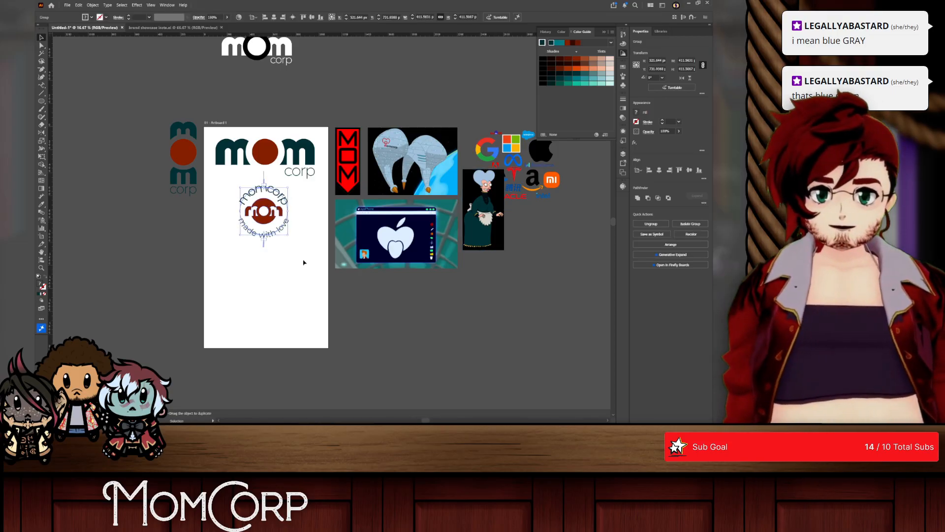
Step: Draw a circle about 538 px in diameter below the badge and fill it with the blue-grey sampled from Mom's hair
left_click(41, 100)
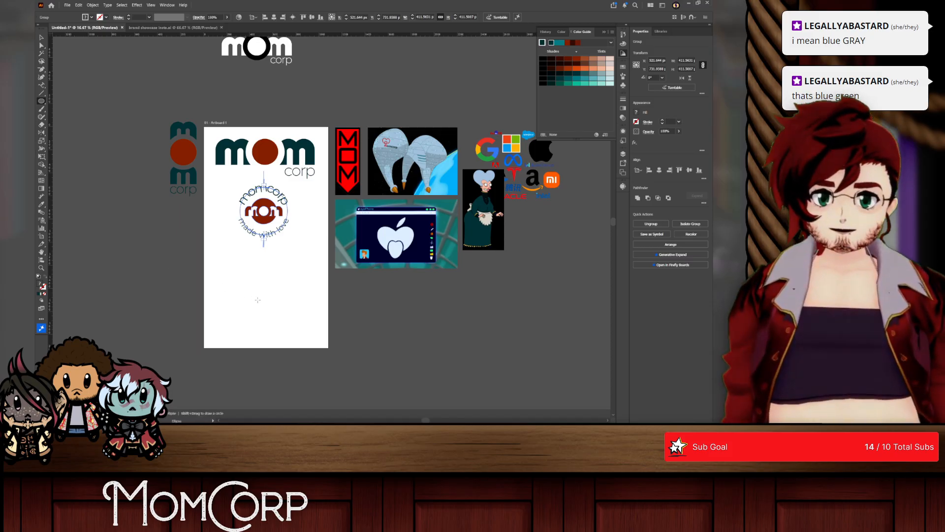
left_click_drag(253, 251, 312, 313)
key("i")
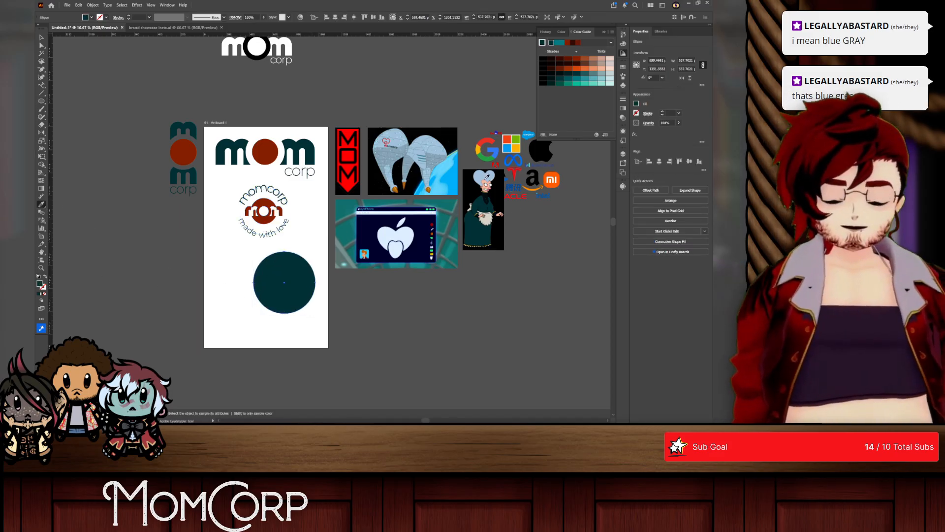
left_click(480, 175)
left_click(489, 218)
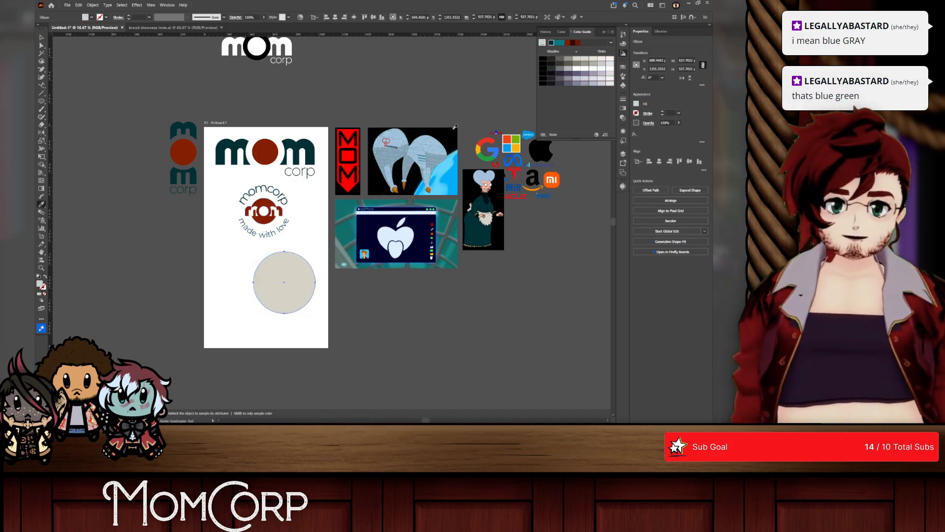
left_click(480, 177)
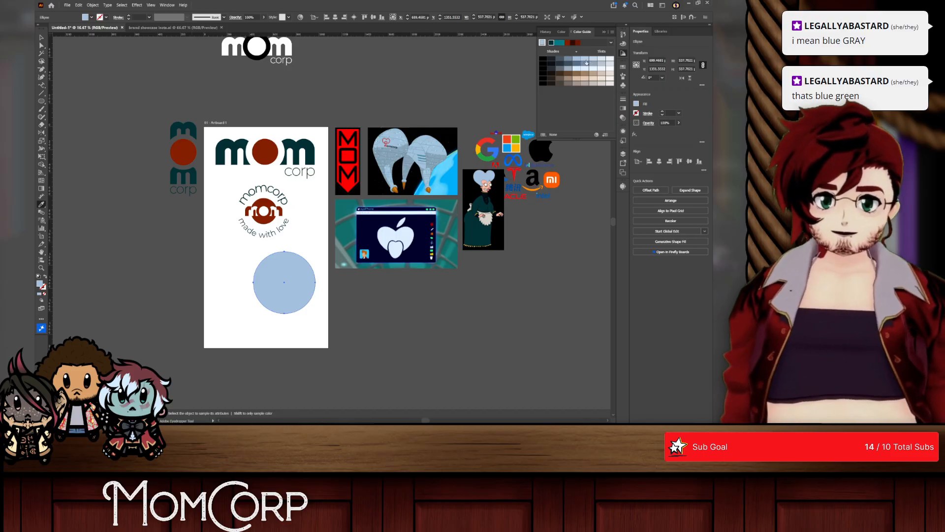
Step: Lighten the new circle's fill to a pale blue tint from the Color Guide
left_click(586, 62)
left_click(594, 62)
left_click(599, 62)
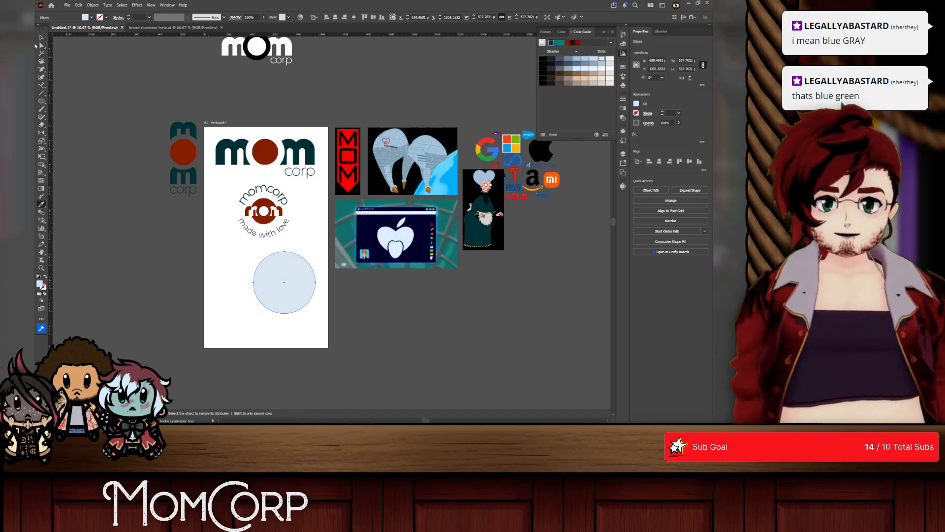
Step: Place the pale blue circle behind the badge so that it surrounds the circular lettering
key("v")
left_click(346, 295)
left_click_drag(283, 274, 266, 204)
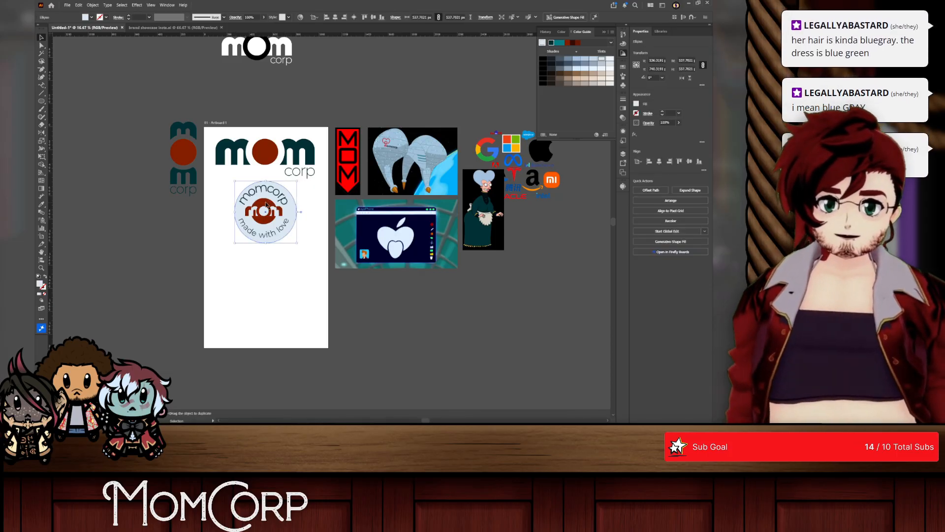
scroll(266, 203, "up", 3)
left_click_drag(335, 225, 330, 220)
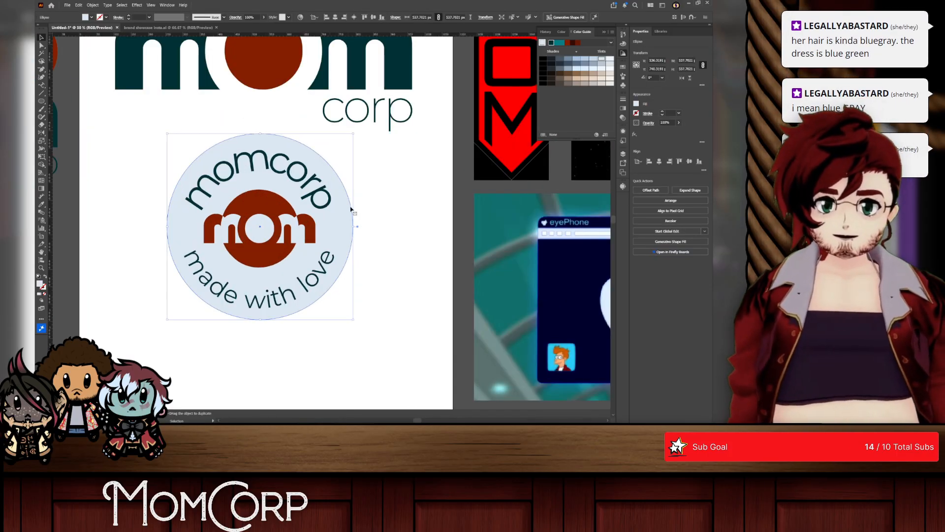
Step: Centre the pale blue circle and the badge on each other horizontally and vertically
left_click_drag(390, 169, 322, 199)
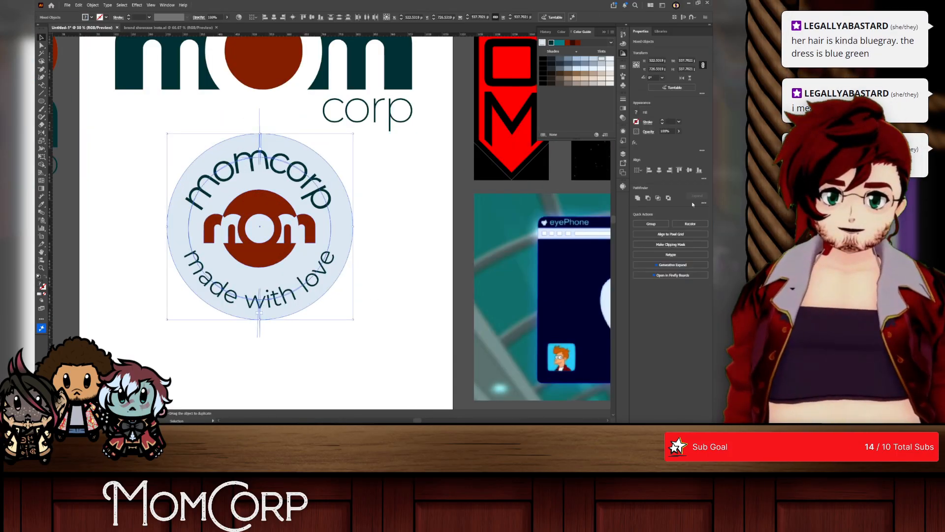
left_click(659, 170)
left_click(689, 170)
left_click(415, 243)
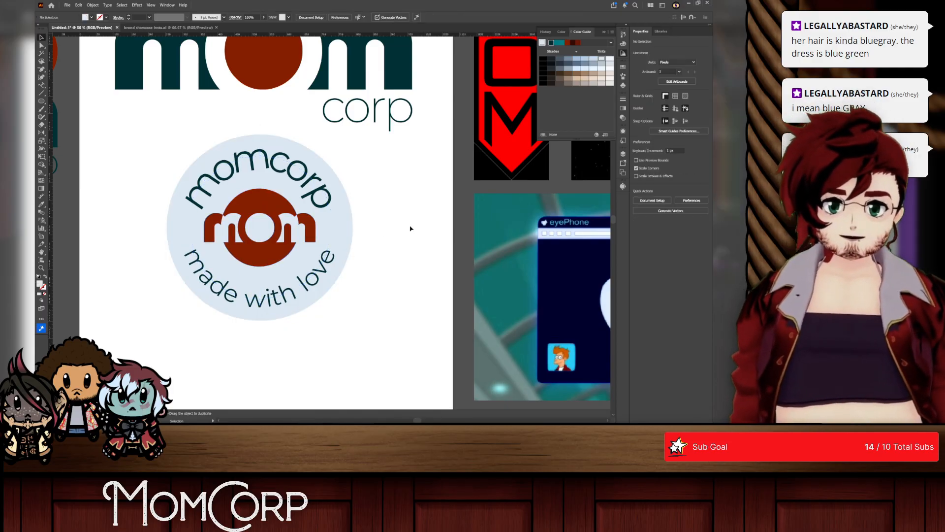
Step: Try to shrink the pale blue circle so it only backs the badge's mom centre, and undo the resizing
scroll(255, 257, "up", 1)
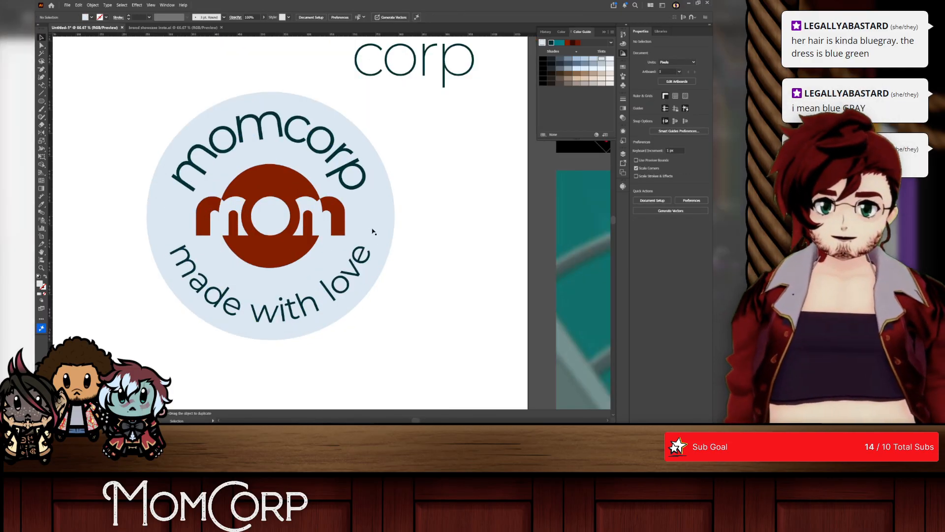
left_click(389, 217)
left_click_drag(397, 215, 323, 214)
left_click(349, 215)
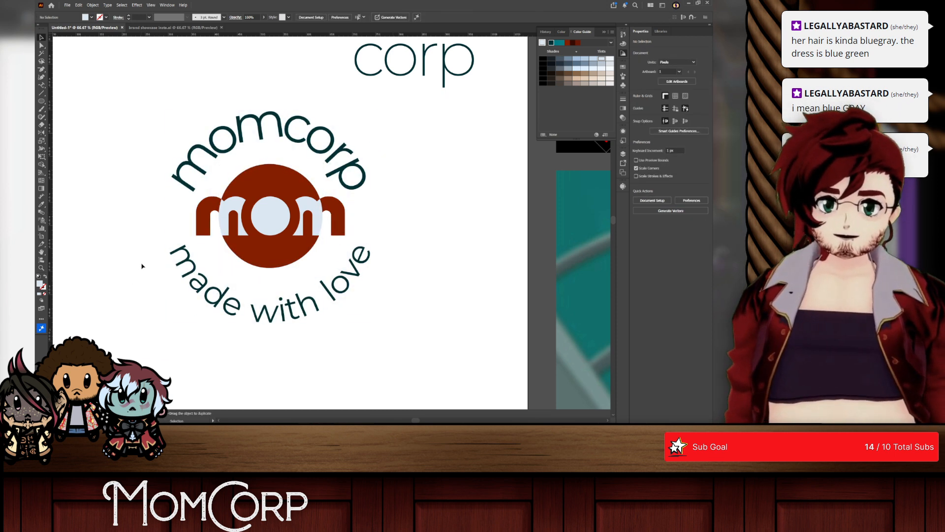
key("ctrl+z")
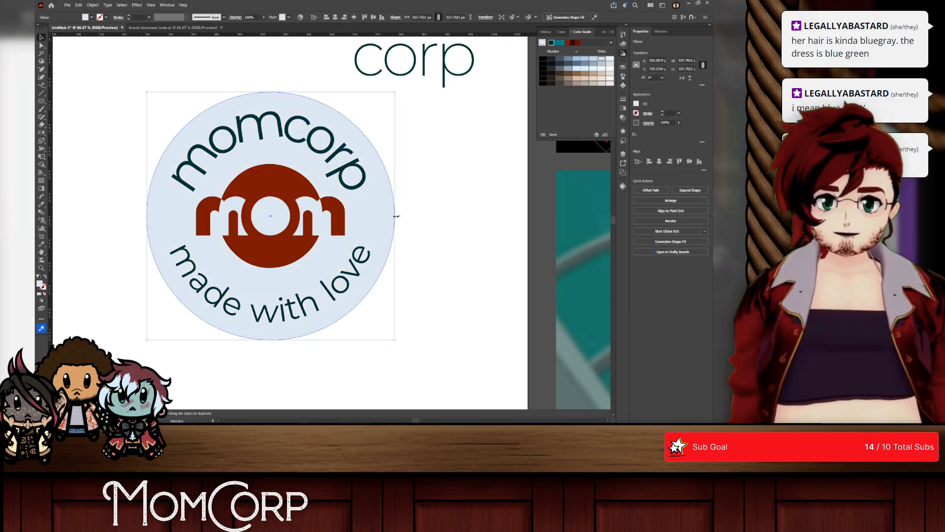
left_click_drag(396, 215, 347, 210)
key("ctrl+z")
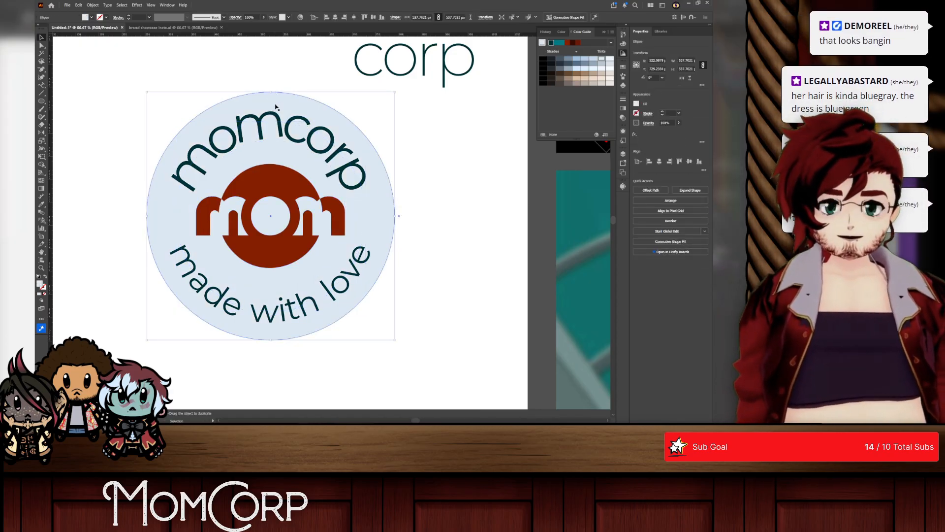
Step: Shift the pale blue circle slightly left behind the badge lettering
left_click(421, 227)
left_click_drag(380, 214, 148, 250)
left_click(360, 154)
left_click(425, 207)
left_click(382, 203)
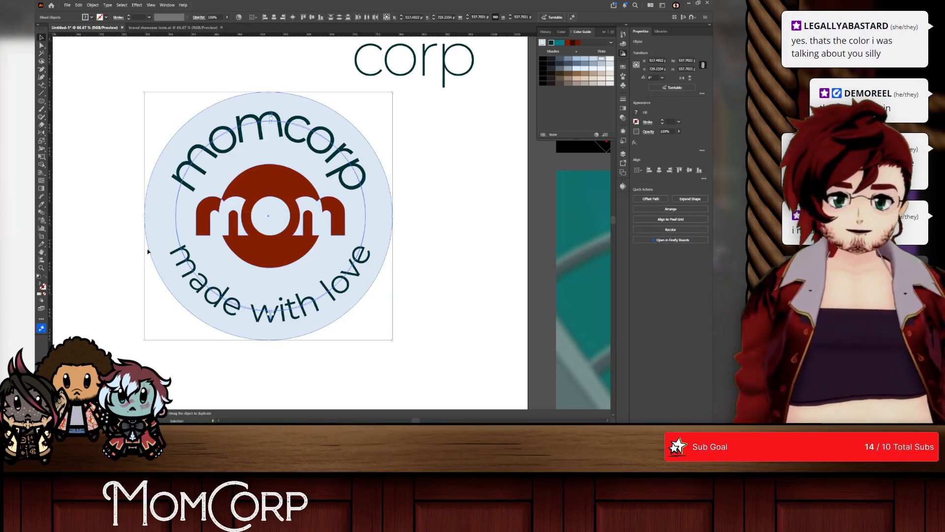
Step: Try to align the pale blue circle and the badge artwork on their horizontal centres, and undo the alignment
left_click(659, 169)
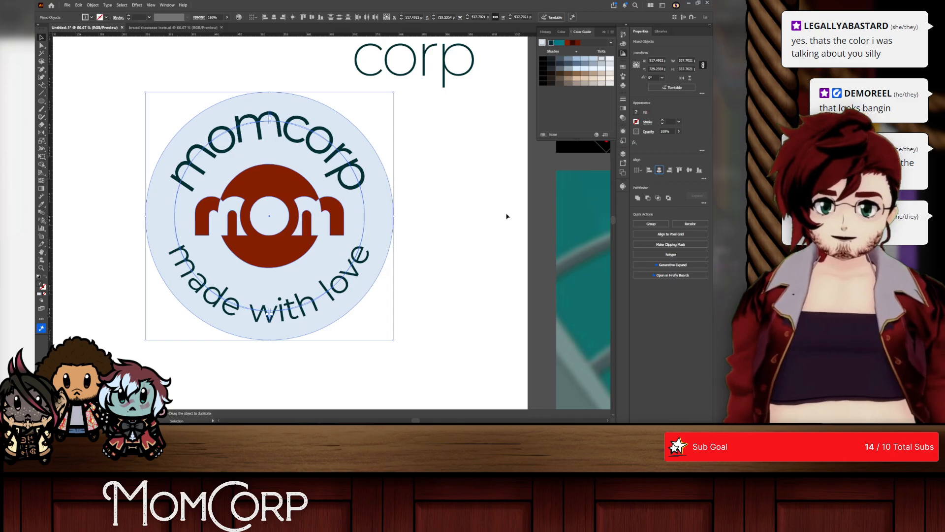
left_click(445, 230)
key("ctrl+z")
left_click(363, 123)
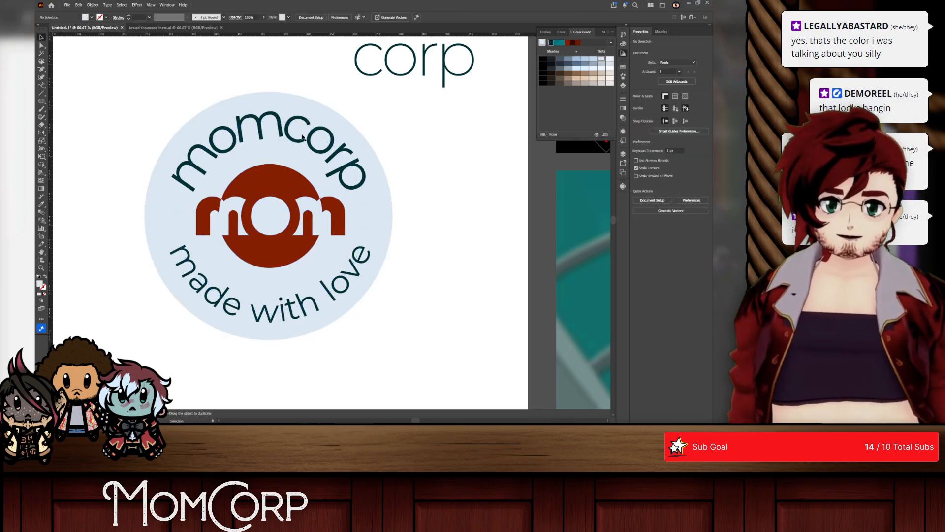
Step: Try to make the pale blue backing circle slightly smaller around the badge lettering, and undo the change
left_click(280, 125)
scroll(280, 125, "up", 4)
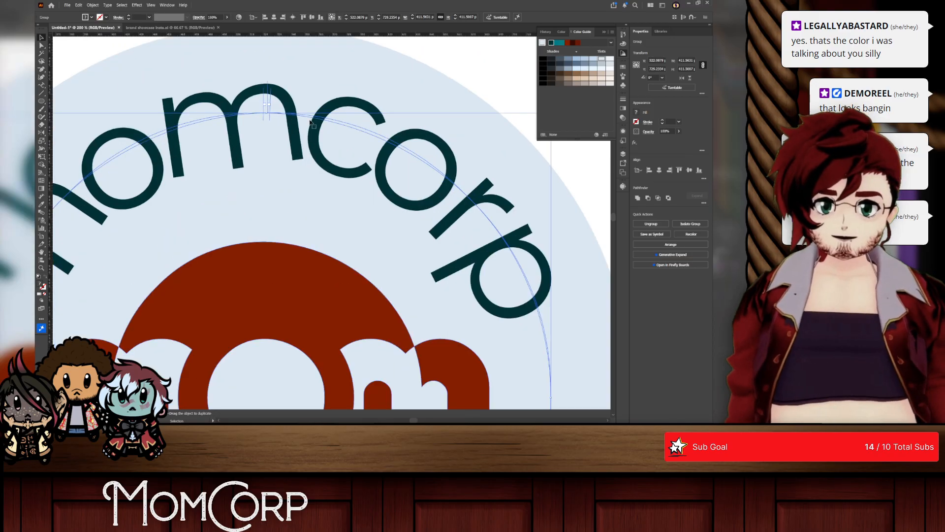
scroll(403, 202, "down", 4)
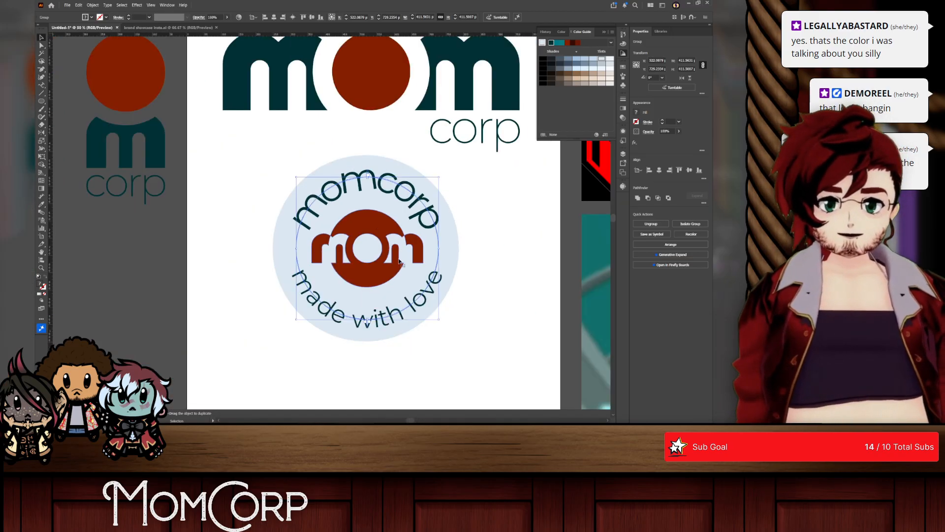
scroll(402, 263, "up", 3)
scroll(413, 242, "down", 4)
left_click(440, 236)
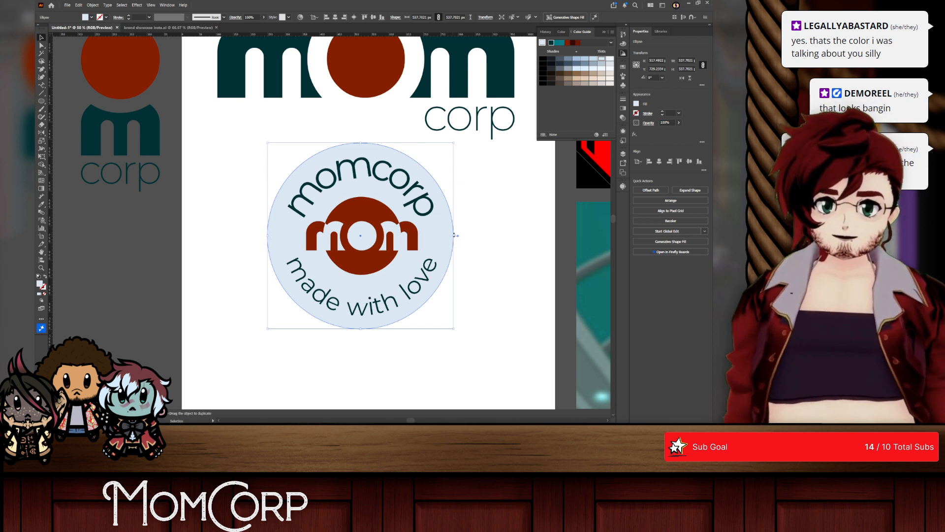
left_click_drag(453, 236, 440, 236)
key("ctrl+z")
key("v")
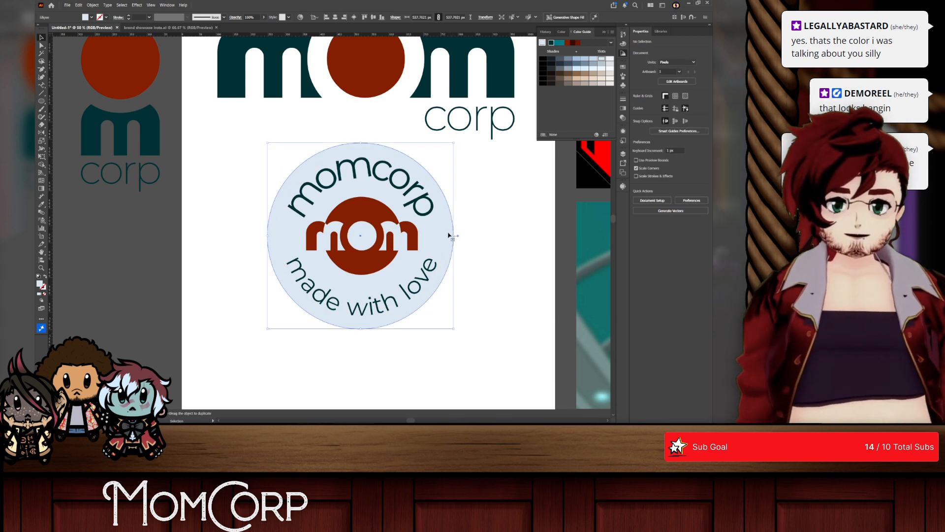
Step: Move the pale blue circle off the badge onto the canvas beside the artboard, and add a copy above it filled with the logo's dark teal
key("Delete")
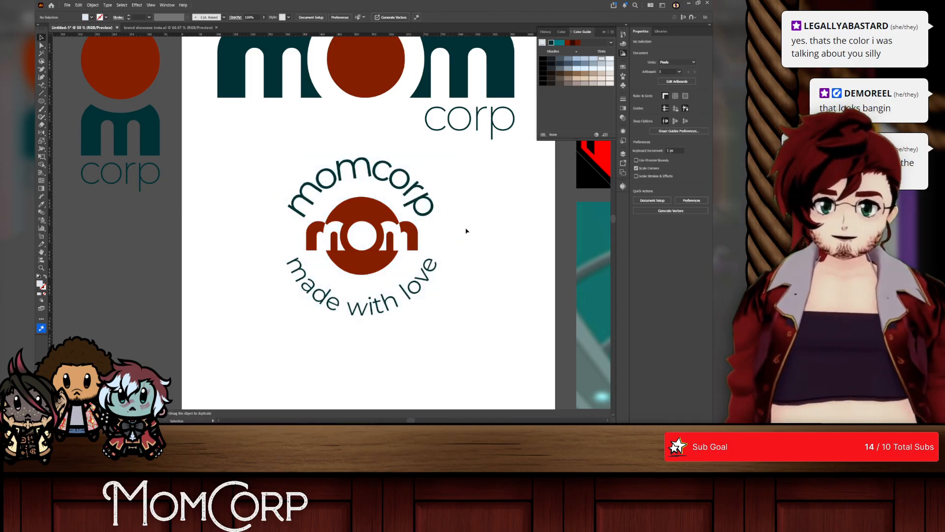
key("ctrl+z")
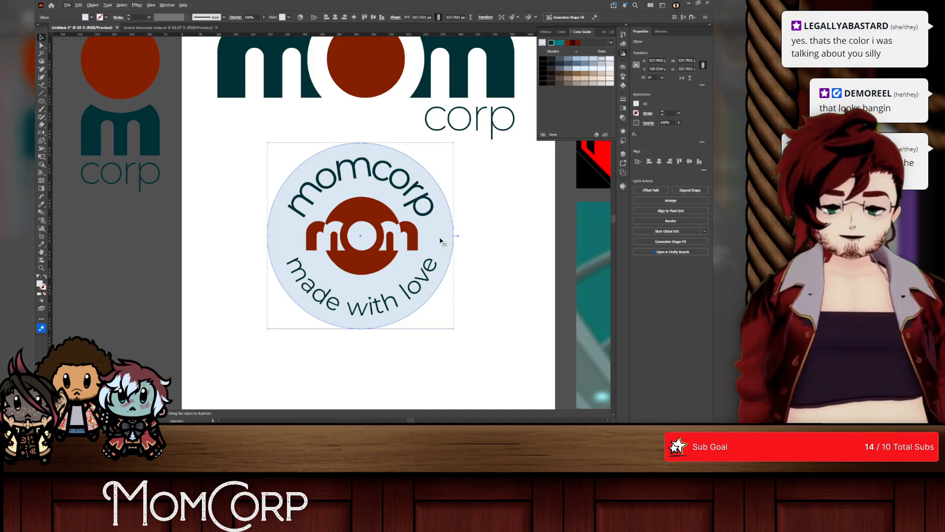
scroll(441, 241, "down", 2)
left_click_drag(441, 241, 246, 167)
left_click(41, 204)
left_click(280, 109)
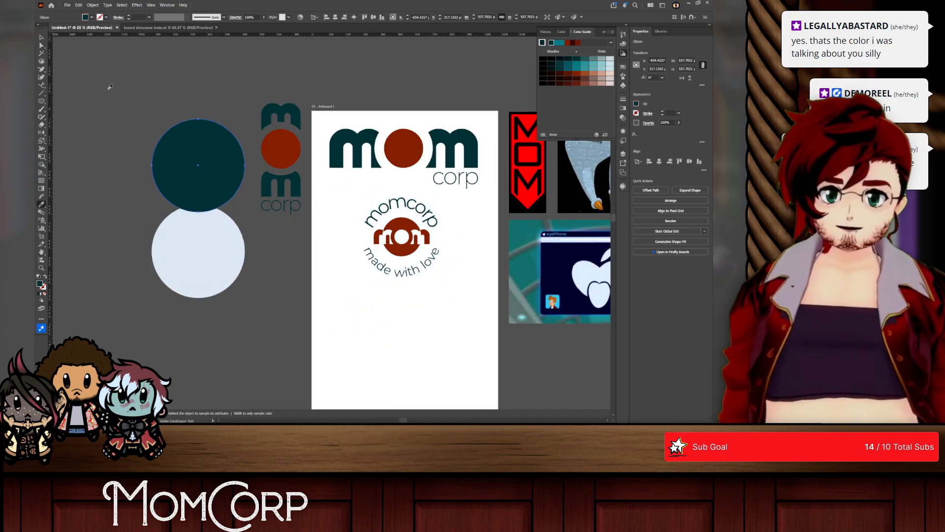
Step: Duplicate the dark teal circle just below itself and fill the copy with the logo's rust red
left_click(41, 37)
left_click_drag(195, 166, 216, 174)
left_click(250, 133)
left_click(41, 205)
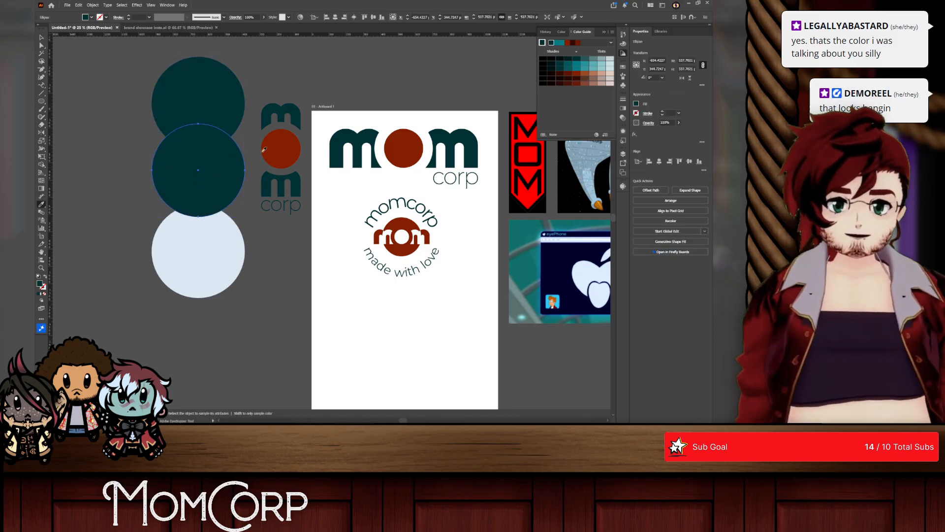
left_click(280, 147)
Step: Move the pale blue circle up to overlap the rust red one and bring it to the front
left_click(42, 37)
mouse_move(198, 262)
left_mouse_down()
mouse_move(204, 269)
mouse_move(209, 256)
left_mouse_up()
key("ctrl+shift+bracketright")
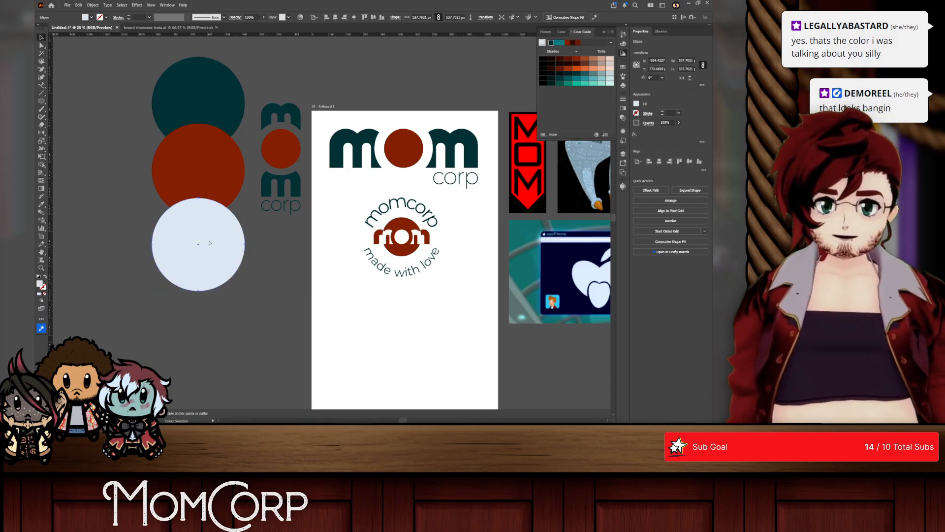
left_click_drag(255, 269, 161, 113)
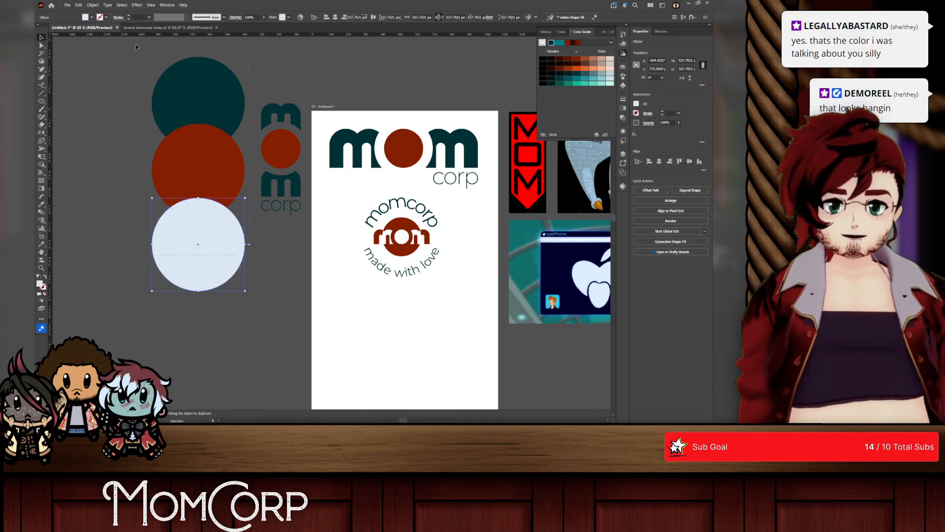
Step: Duplicate the pale blue circle below itself and fill the copy with the near-black sampled from the Mom character's collar
left_click_drag(210, 179, 226, 308)
key("ctrl+z")
key("ctrl+shift+a")
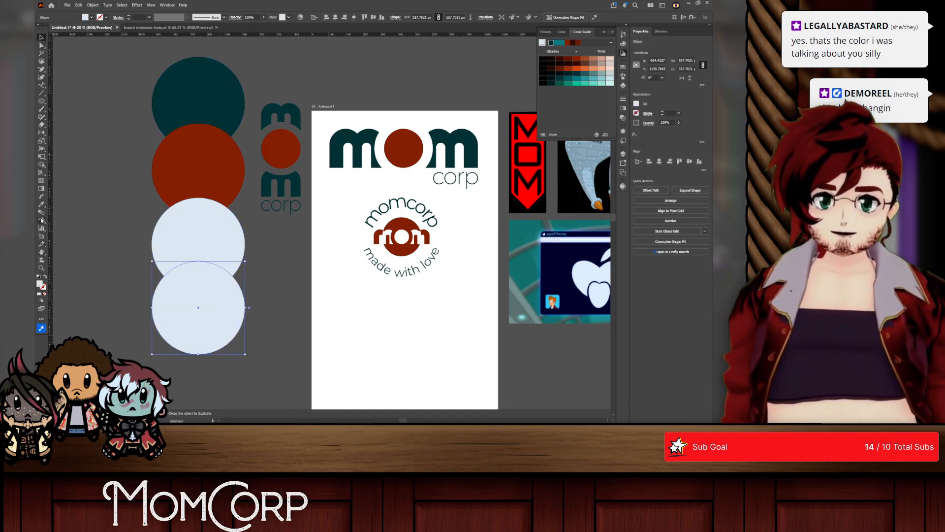
left_click(41, 204)
scroll(295, 236, "right", 10)
scroll(448, 231, "up", 2)
scroll(448, 231, "up", 3)
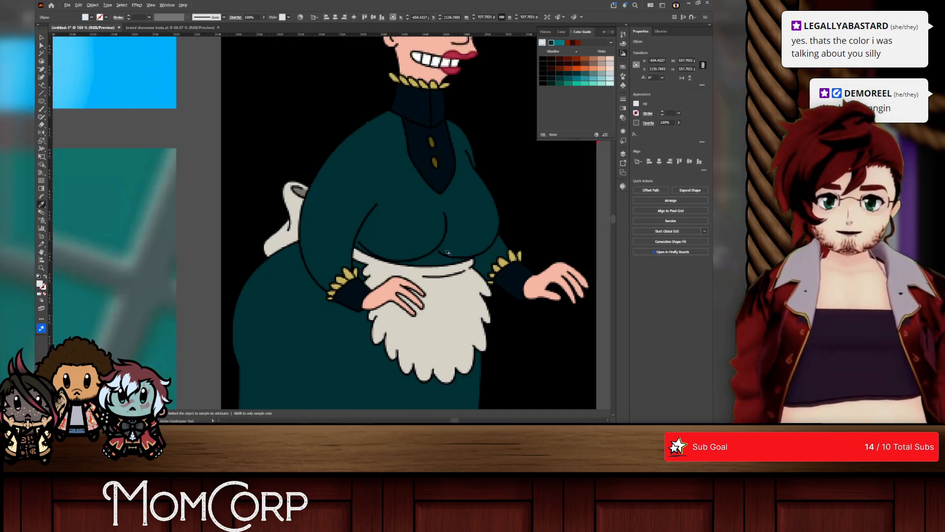
left_click(407, 118)
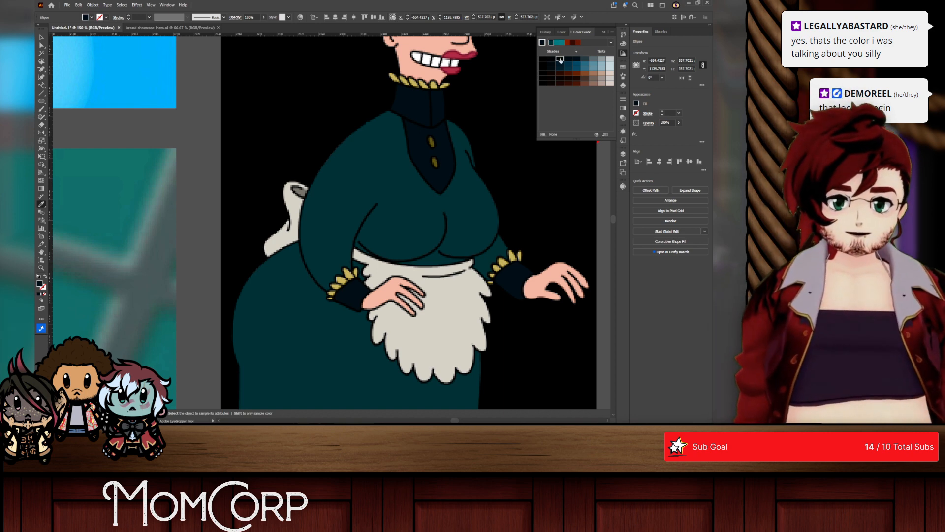
Step: Move the column of four colour circles farther from the artboard, down and to the left
scroll(472, 129, "down", 6)
scroll(238, 178, "left", 10)
scroll(246, 163, "up", 6)
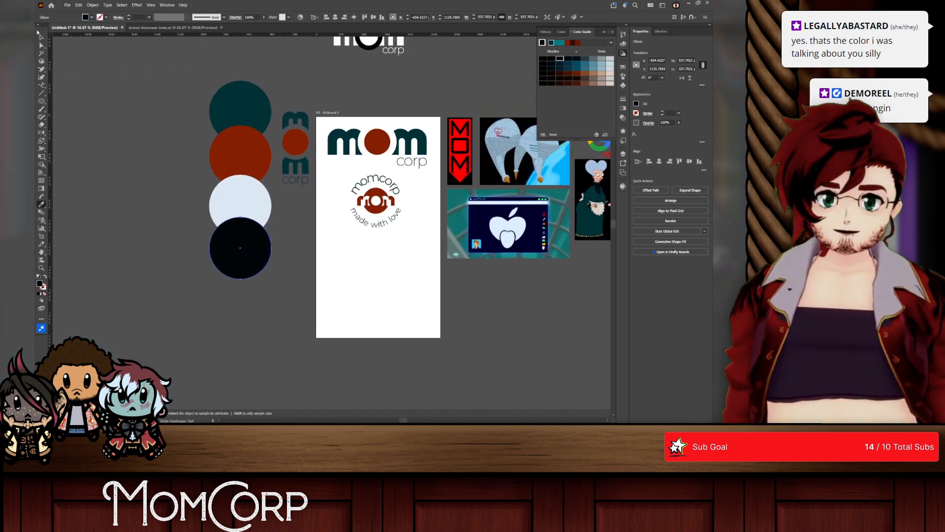
left_click(40, 37)
left_click_drag(184, 68, 251, 261)
left_click_drag(253, 93, 234, 114)
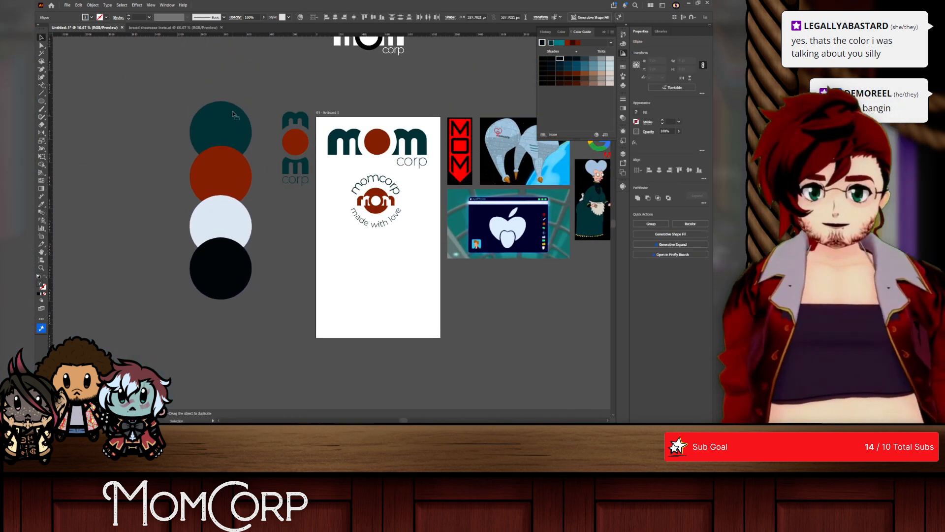
left_click(220, 80)
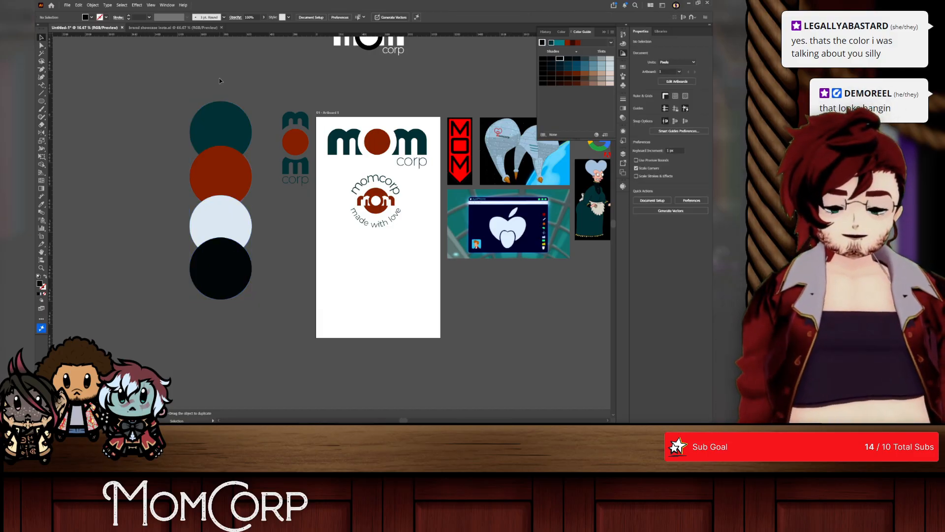
Step: Switch to the brand showcase document and delete the BerryCorp header logo and the three BerryCorp badges from the coloured tiles
scroll(424, 198, "up", 1)
scroll(425, 198, "down", 1)
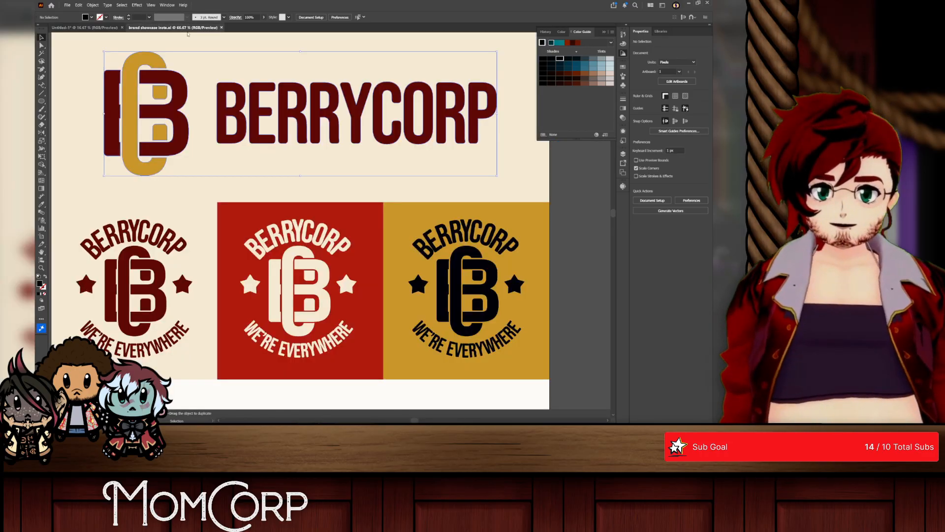
left_click(179, 28)
scroll(300, 144, "down", 4)
left_click_drag(301, 144, 301, 114)
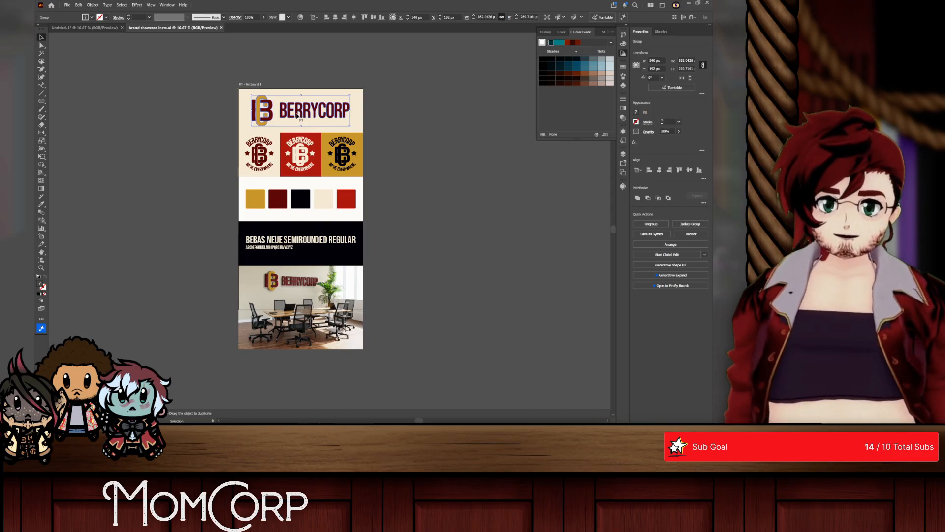
key("Delete")
left_click(265, 153)
key("Delete")
left_click(300, 154)
key("Delete")
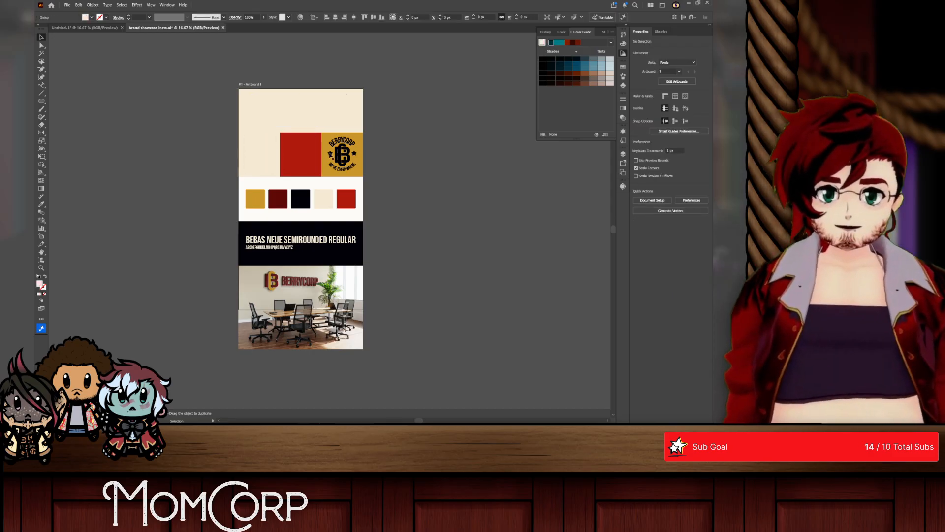
left_click(338, 155)
key("Delete")
Step: Copy the mom corp logo into the showcase's cream header area and scale it down to about 799 px wide
left_click(97, 29)
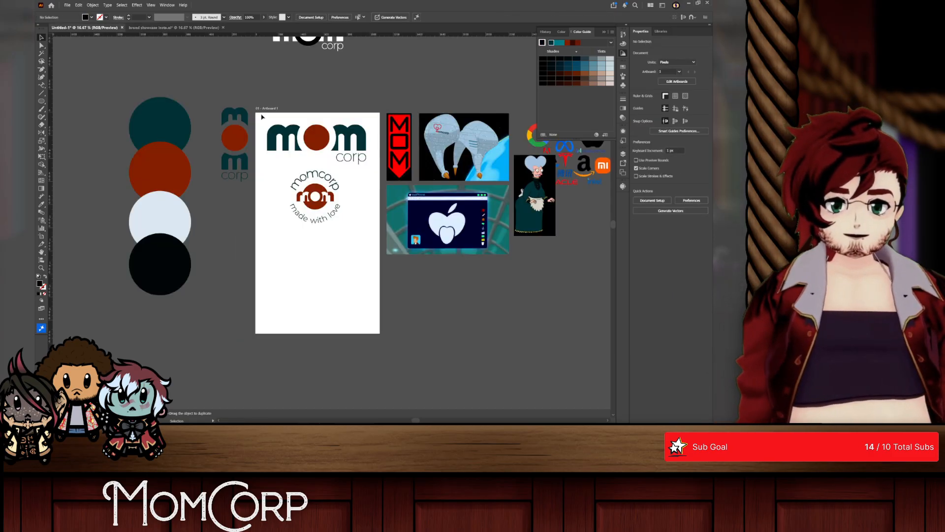
key("ctrl+Tab")
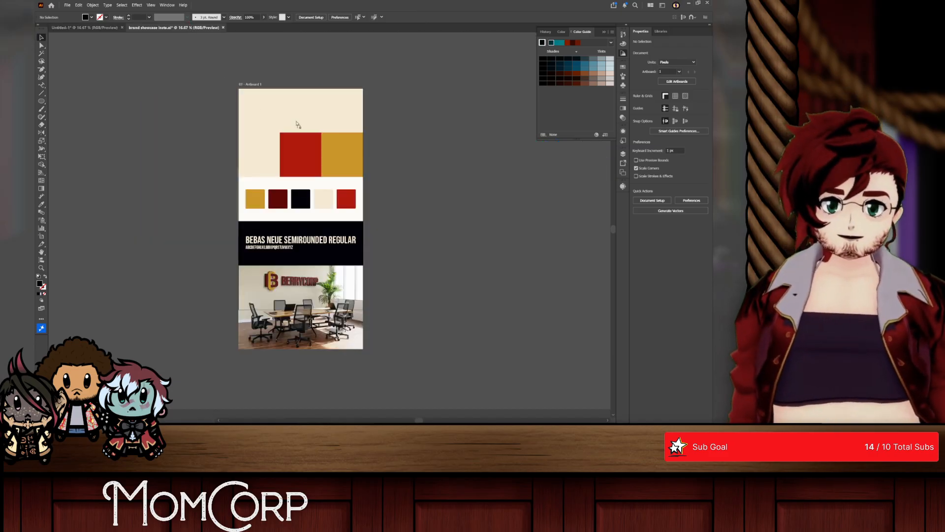
key("ctrl+v")
key("ctrl+equal")
key("ctrl+equal")
key("ctrl+equal")
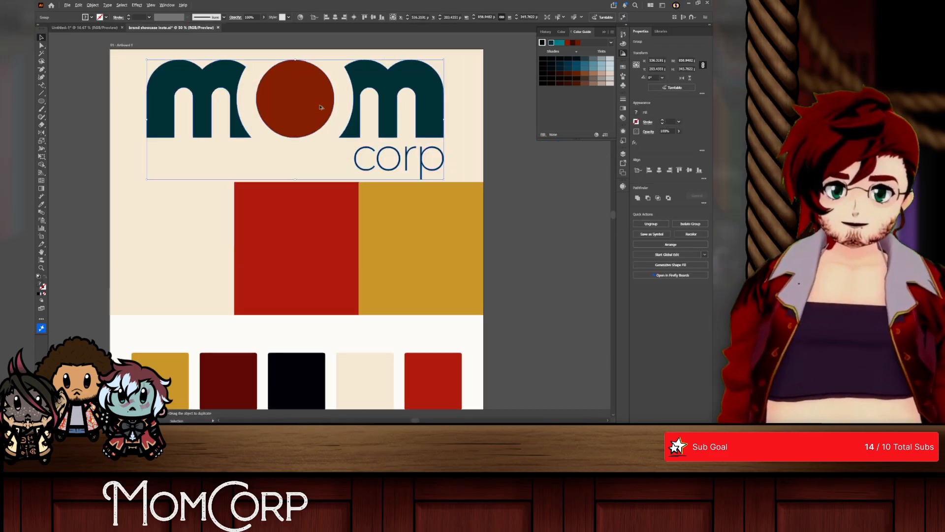
left_click_drag(308, 91, 295, 62)
left_click(559, 168)
left_click_drag(295, 102, 296, 99)
scroll(332, 142, "down", 3)
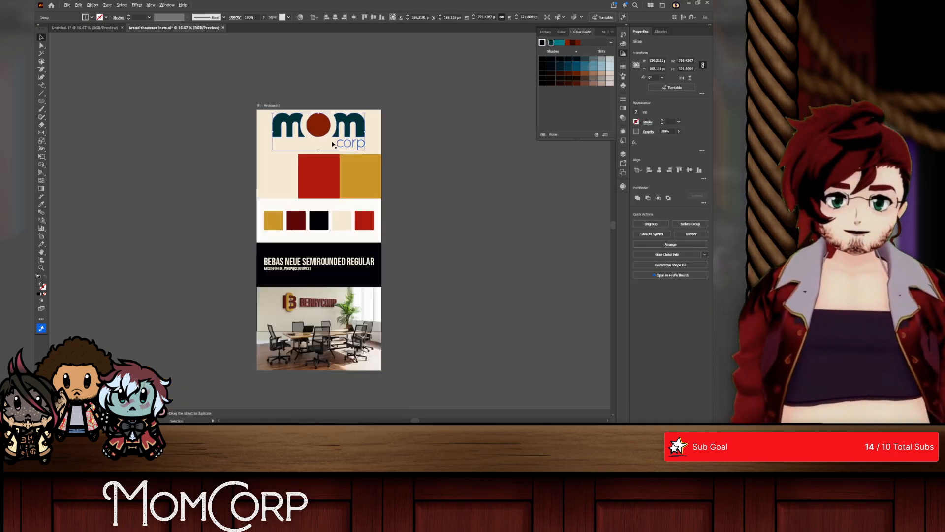
Step: Copy the made with love badge into the showcase's cream tile in solid dark teal, scaled to fit, and duplicate it onto the red tile
scroll(340, 147, "down", 2)
scroll(350, 152, "up", 1)
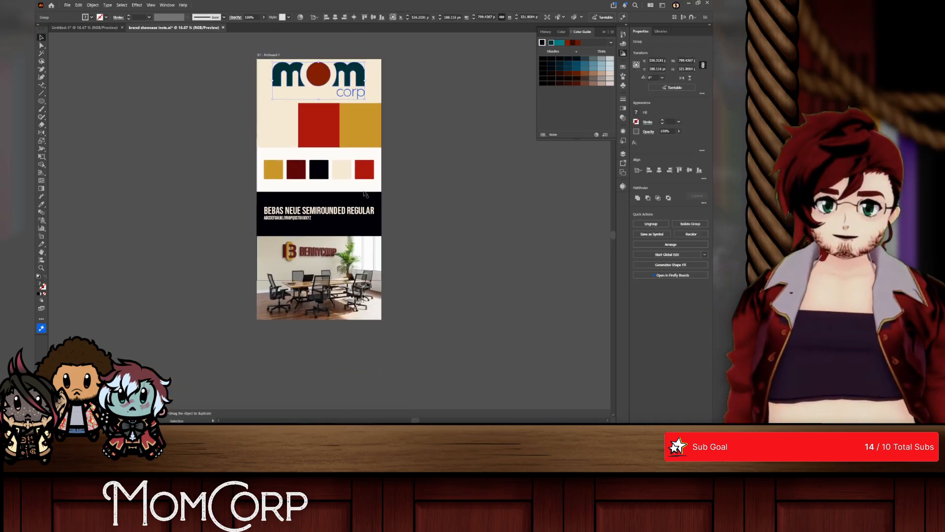
scroll(364, 127, "up", 1)
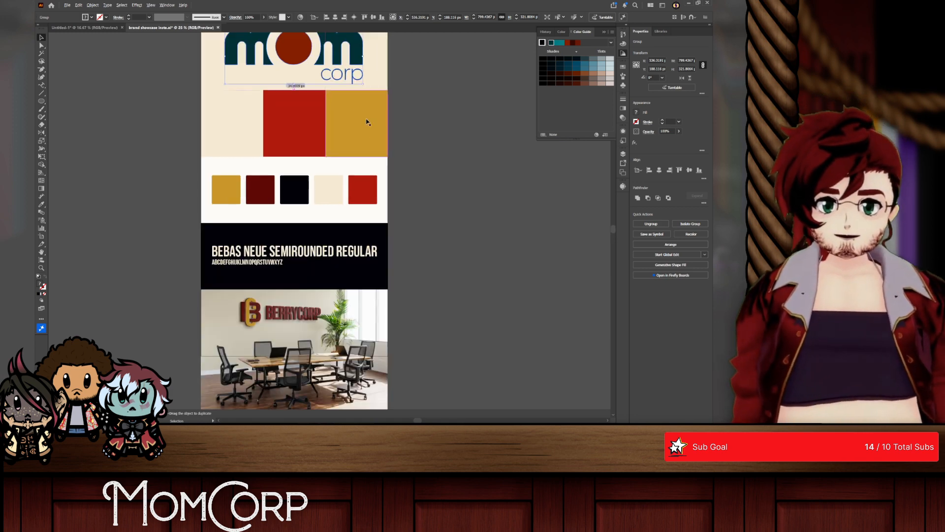
scroll(338, 115, "up", 1)
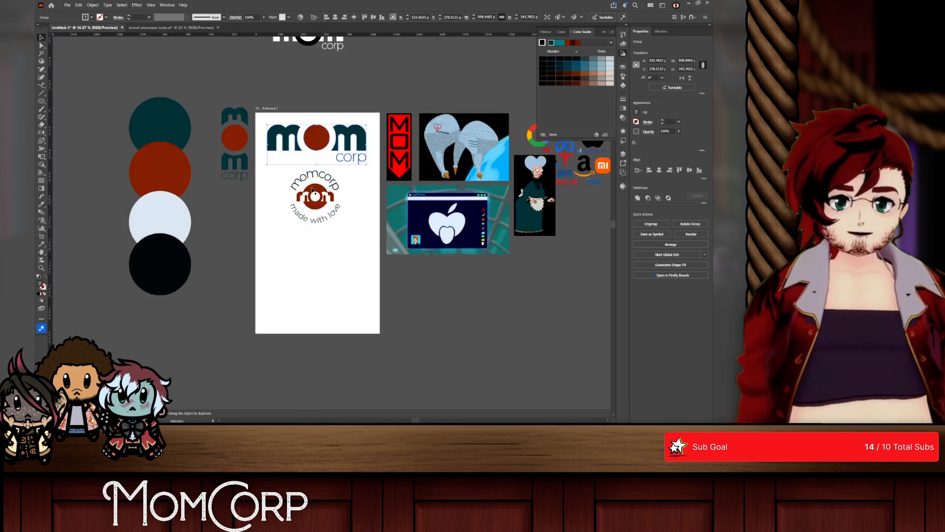
left_click_drag(307, 190, 188, 38)
left_click(178, 28)
left_click_drag(230, 152, 258, 152)
left_click(191, 155)
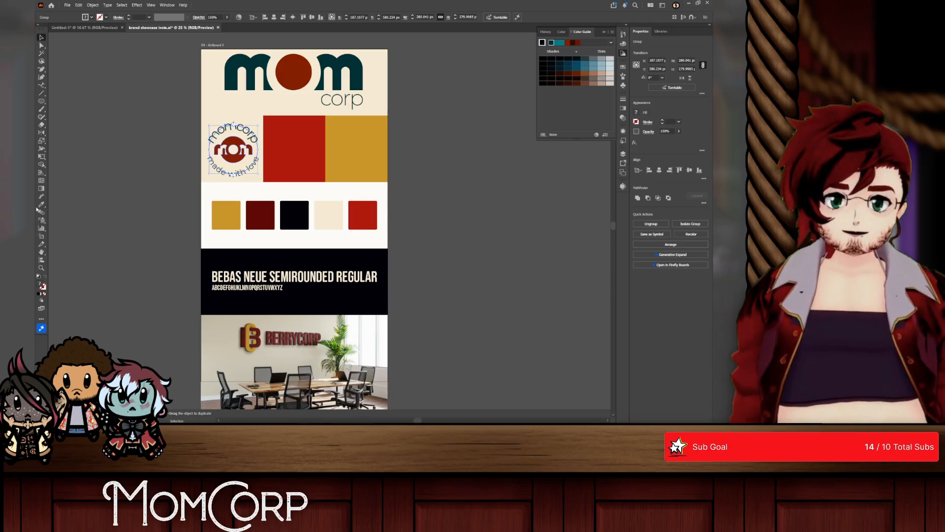
left_click(91, 68)
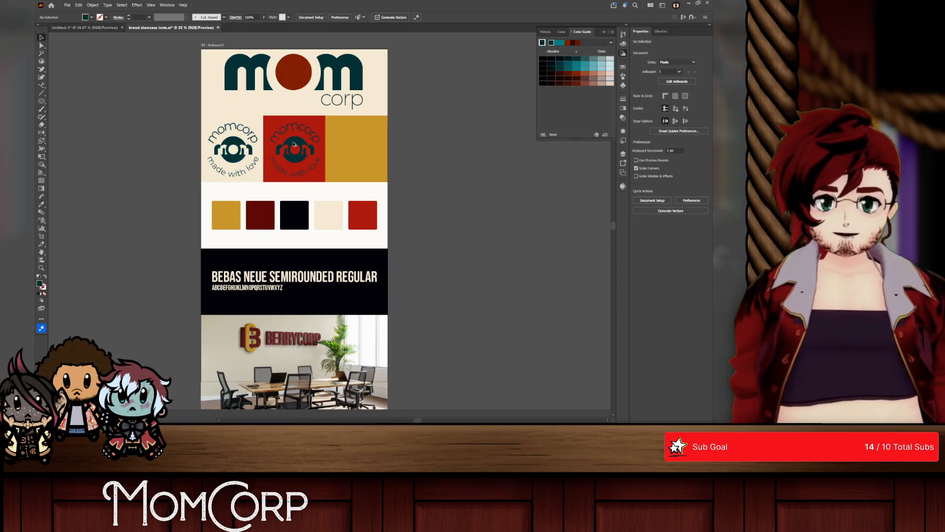
left_click(294, 144)
Step: Copy the four colour circles from the logo document onto the canvas beside the brand showcase artboard
left_click(85, 27)
left_click_drag(114, 112, 165, 270)
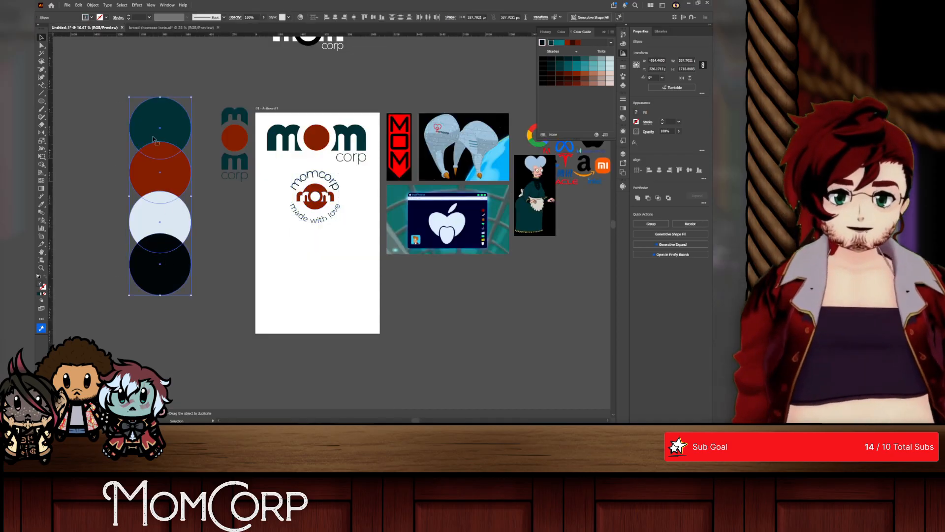
left_click_drag(153, 140, 154, 33)
left_click(155, 28)
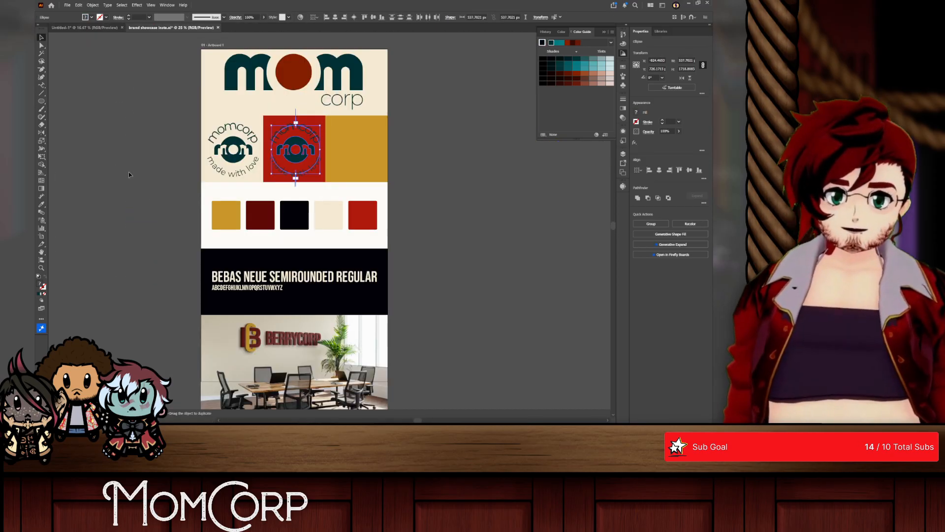
left_click_drag(129, 174, 104, 94)
Step: Recolour the showcase's first swatch dark teal and the second rust red by sampling the matching circles
left_click(222, 220)
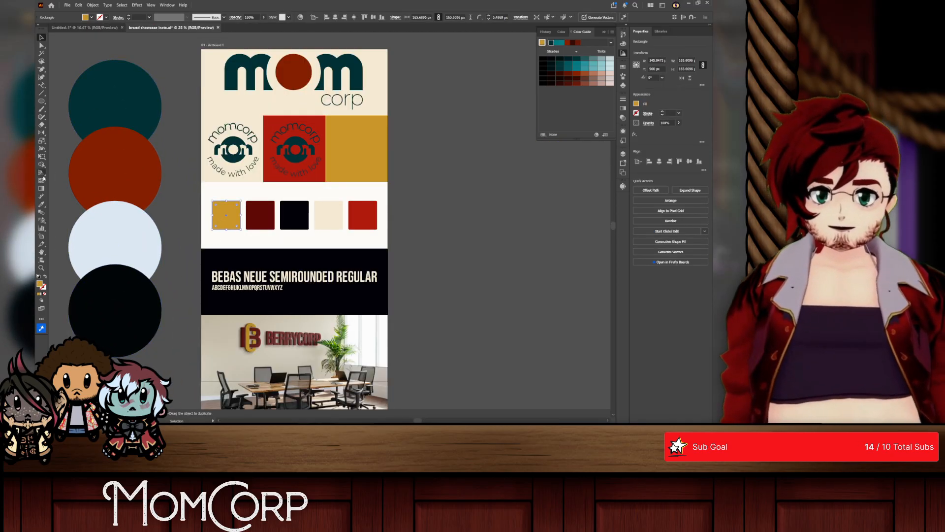
left_click(42, 206)
left_click(114, 89)
left_click(41, 38)
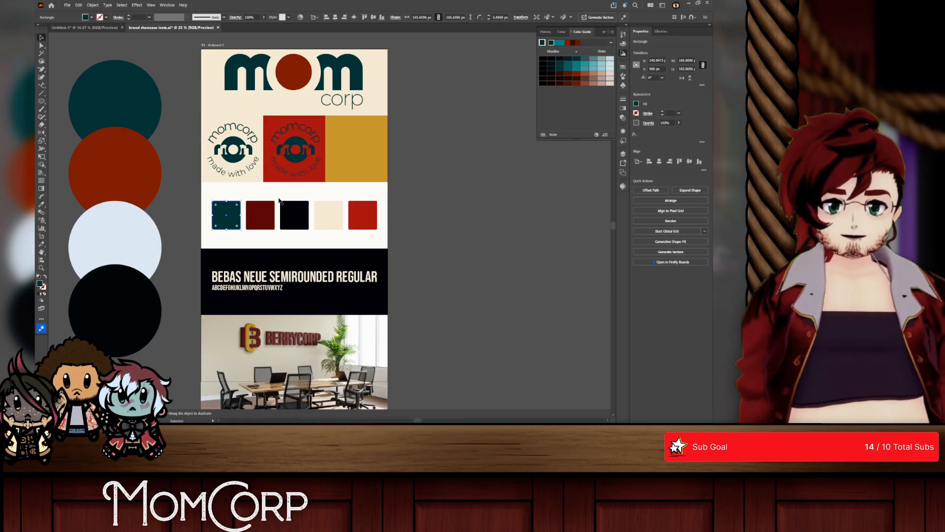
left_click(42, 206)
left_click(117, 173)
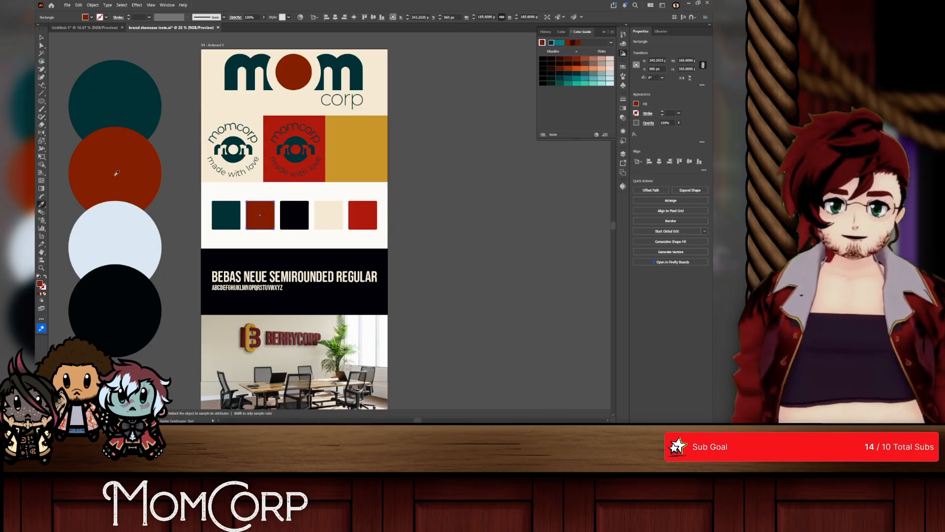
left_click(42, 38)
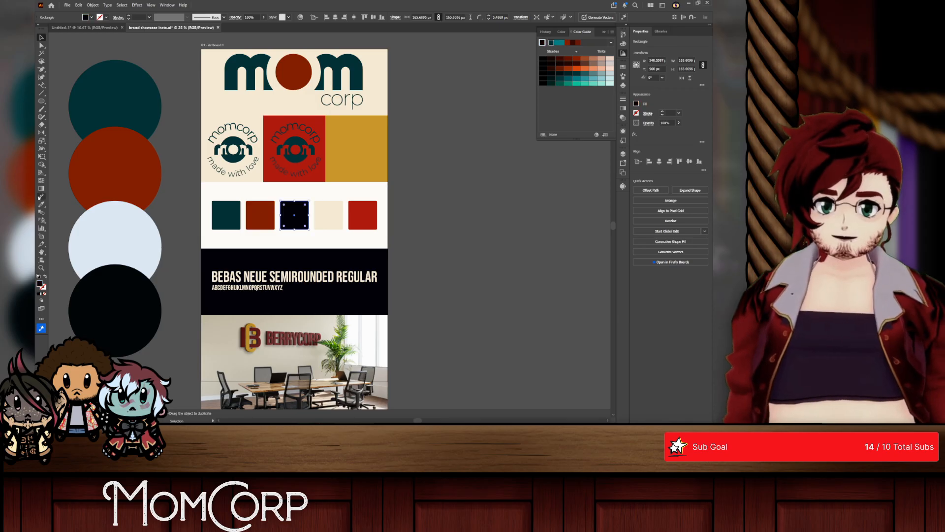
Step: Recolour the third swatch pale blue and the fourth near-black by sampling the matching circles
left_click(42, 205)
left_click(116, 245)
left_click(42, 38)
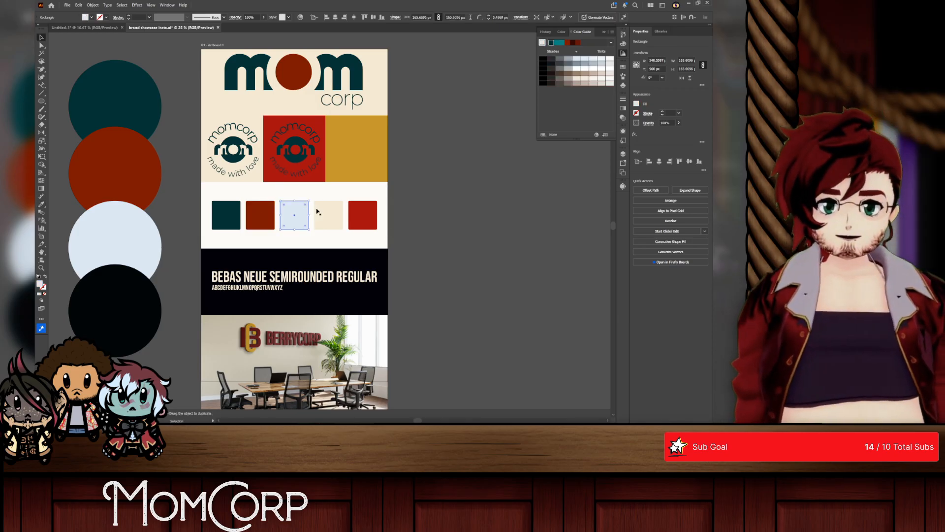
left_click(42, 205)
left_click(147, 294)
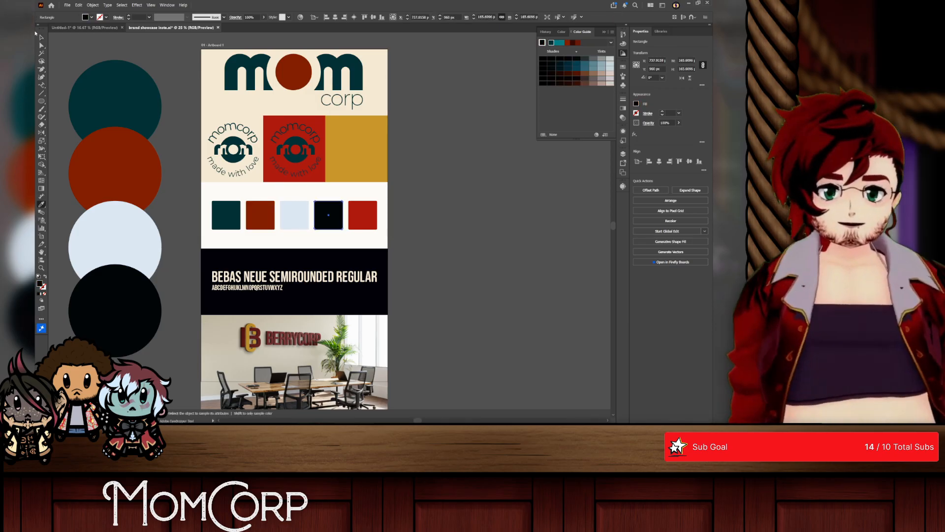
left_click(42, 38)
Step: Delete the fifth, red swatch, move the near-black swatch into its place, and distribute the four remaining swatches evenly horizontally
key("Delete")
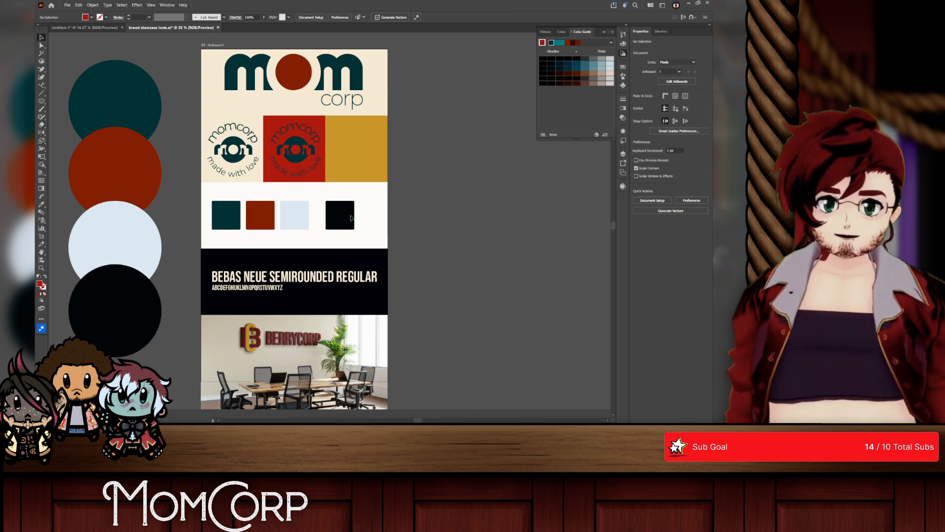
left_click_drag(351, 218, 371, 218)
left_click(282, 218, "shift")
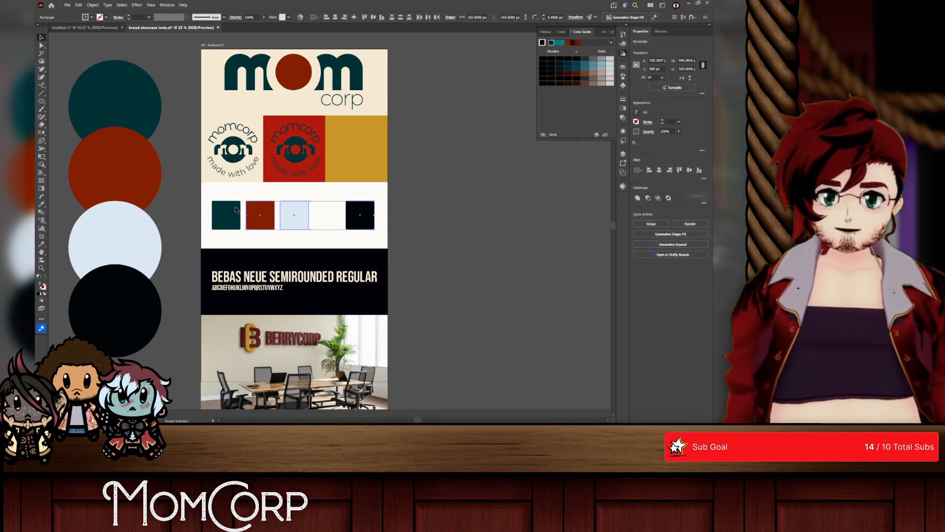
left_click(704, 179)
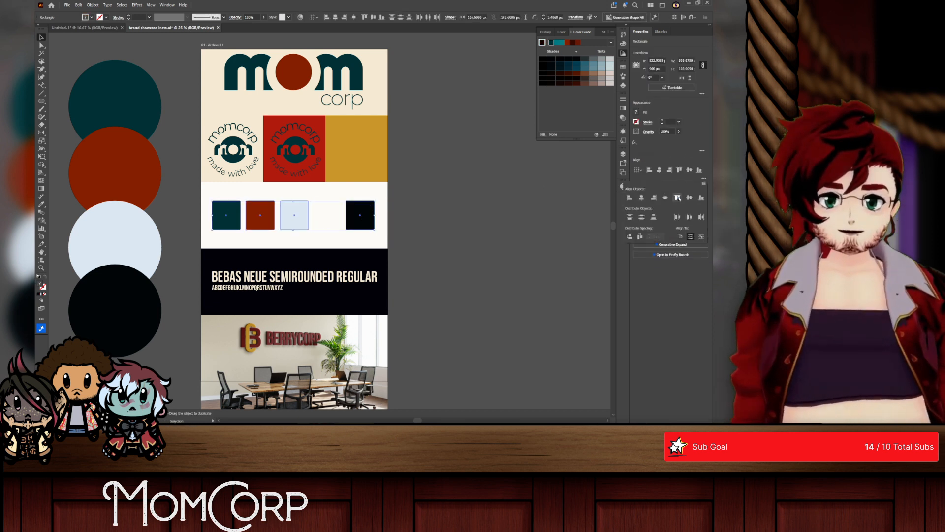
left_click(640, 237)
Step: Recolour the logo banner background and the first badge tile pale blue by sampling the pale blue circle
left_click(244, 124)
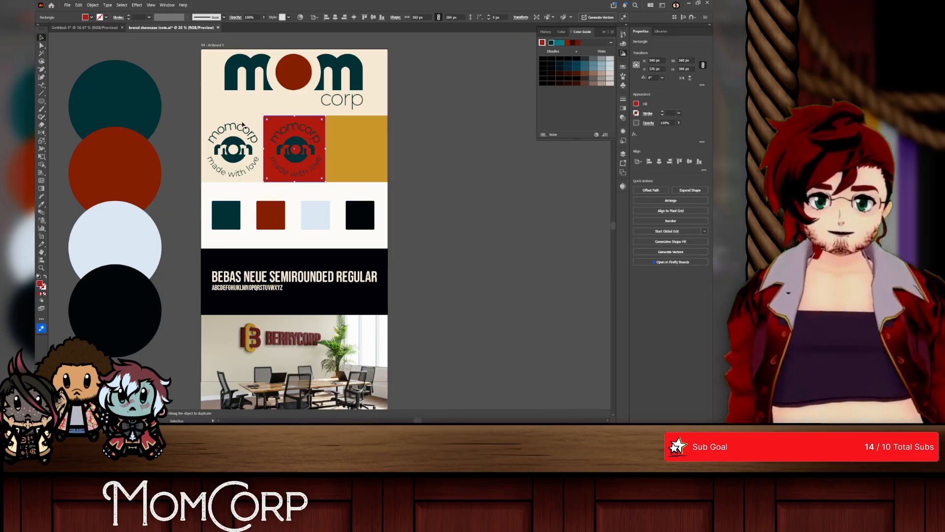
left_click(251, 102)
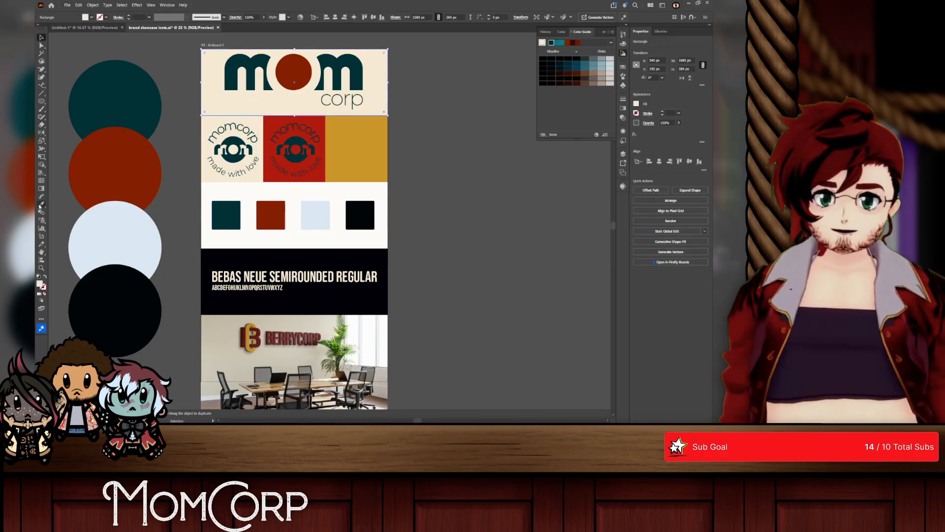
left_click(41, 206)
left_click(91, 227)
left_click(41, 38)
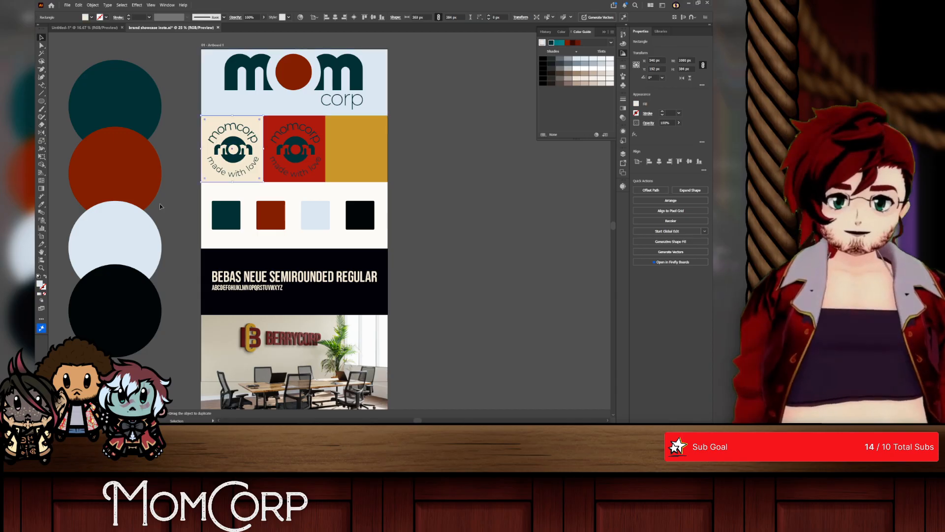
key("i")
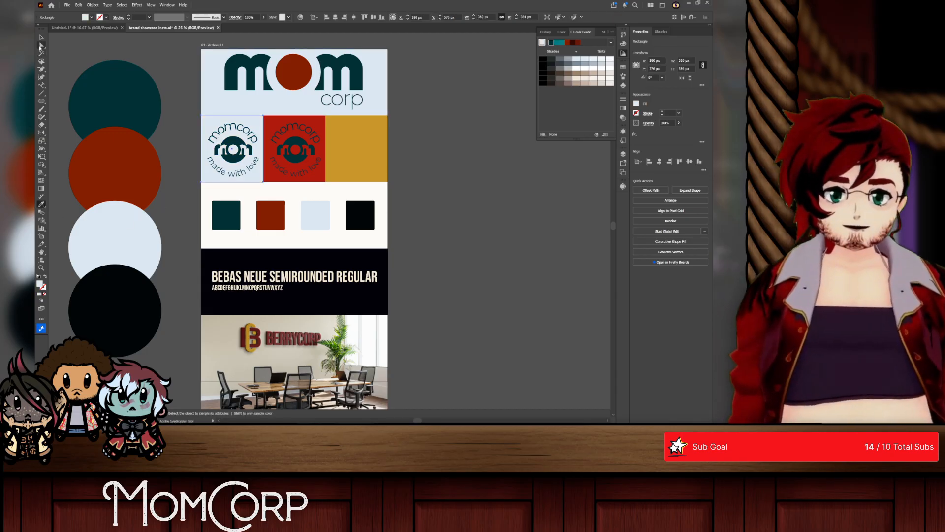
Step: Recolour the middle badge pale blue and its red tile near-black by sampling the matching circles
left_click(41, 39)
left_click(305, 147)
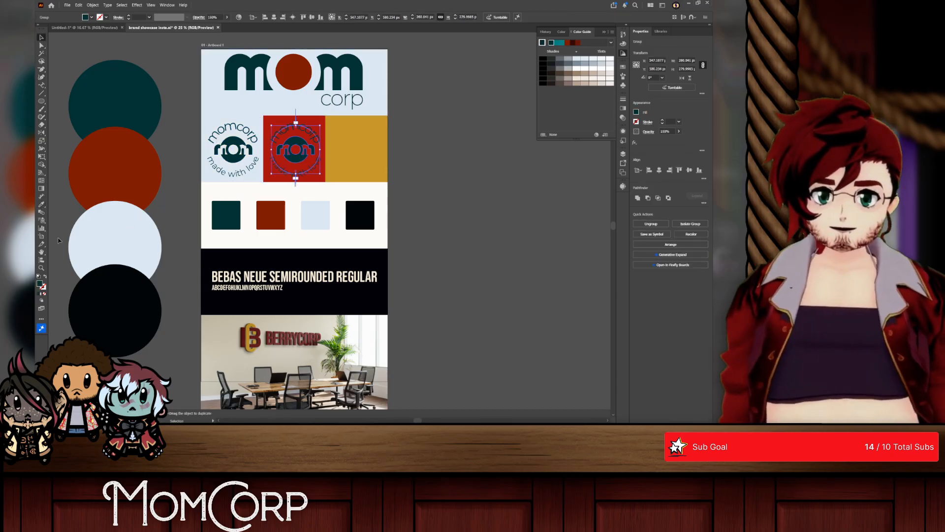
left_click(41, 205)
left_click(97, 230)
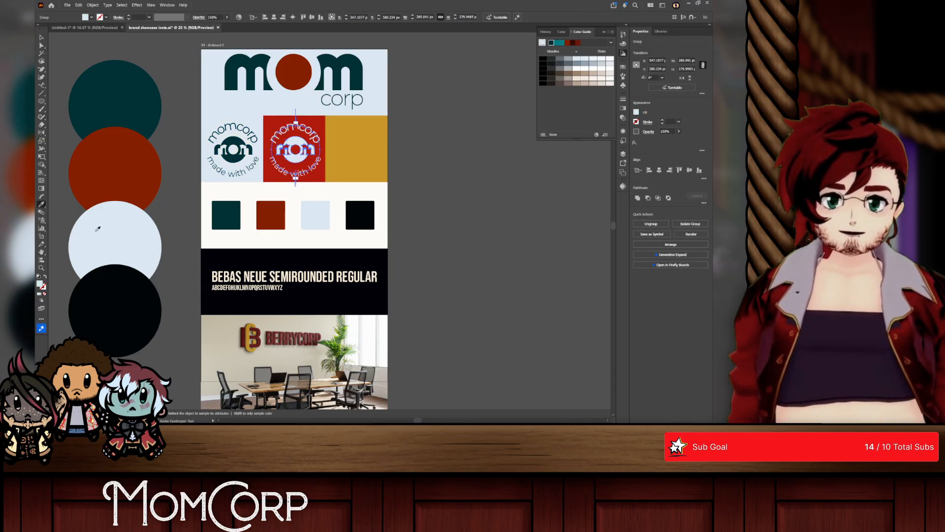
left_click(265, 121)
key("i")
left_click(106, 291)
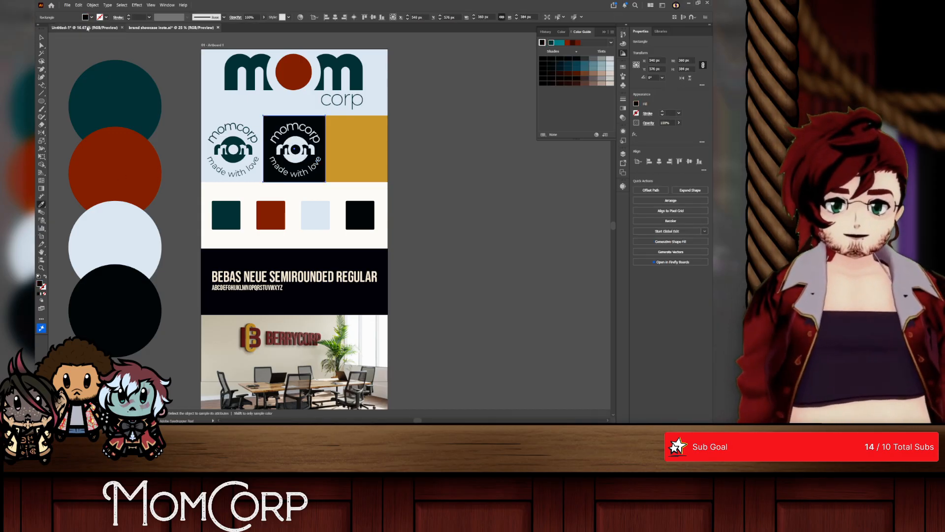
Step: Duplicate the middle badge onto the gold tile and recolour the copy near-black by sampling the circle
left_click(42, 37)
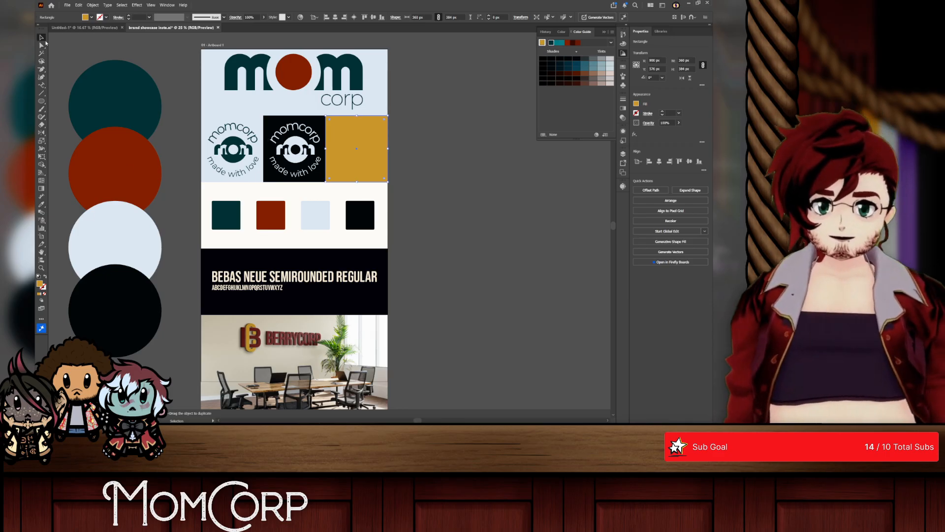
left_click_drag(298, 147, 362, 147)
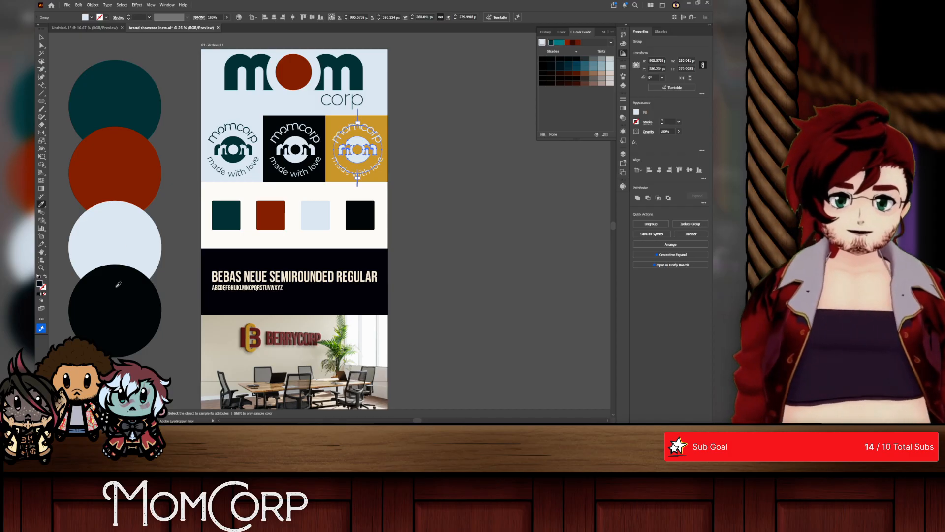
left_click(117, 285)
key("ctrl+shift+a")
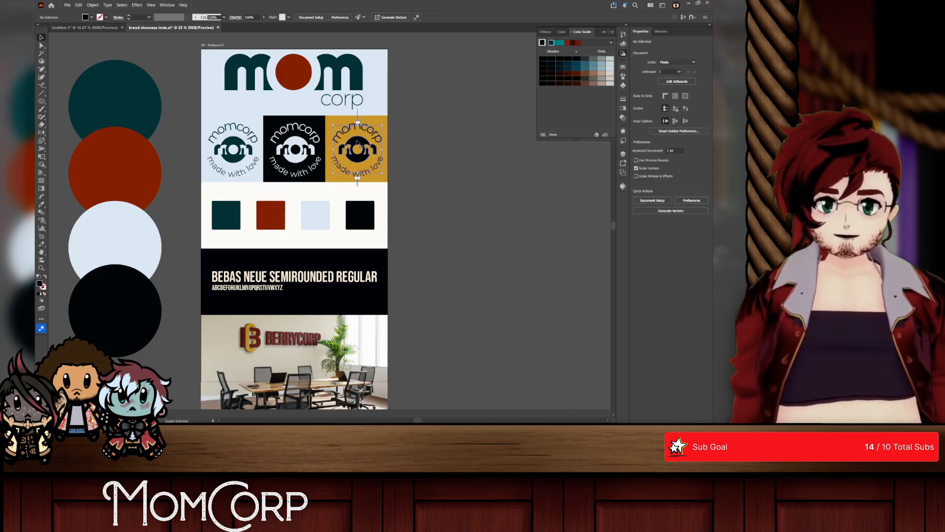
Step: Recolour the gold tile behind the third badge pale blue by sampling the pale blue swatch
left_click(358, 143)
left_click(330, 123)
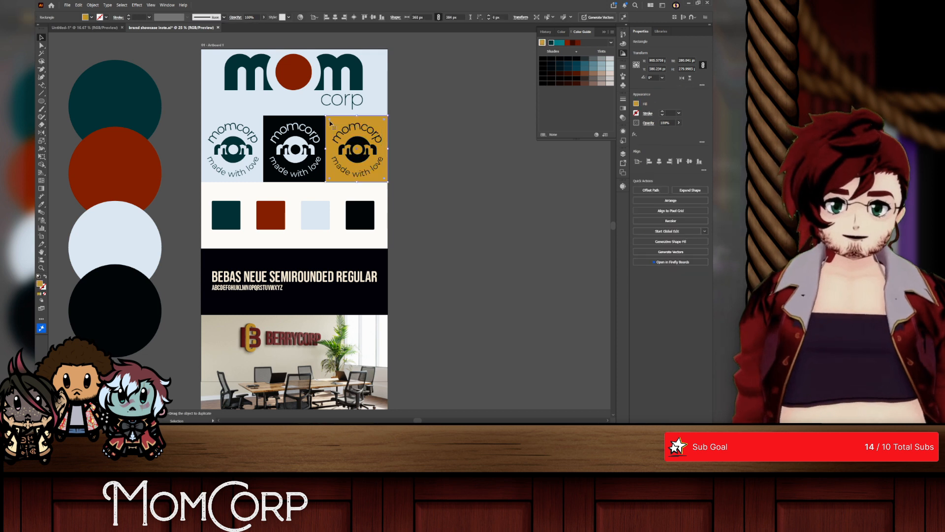
left_click(44, 204)
left_click(264, 216)
left_click(311, 211)
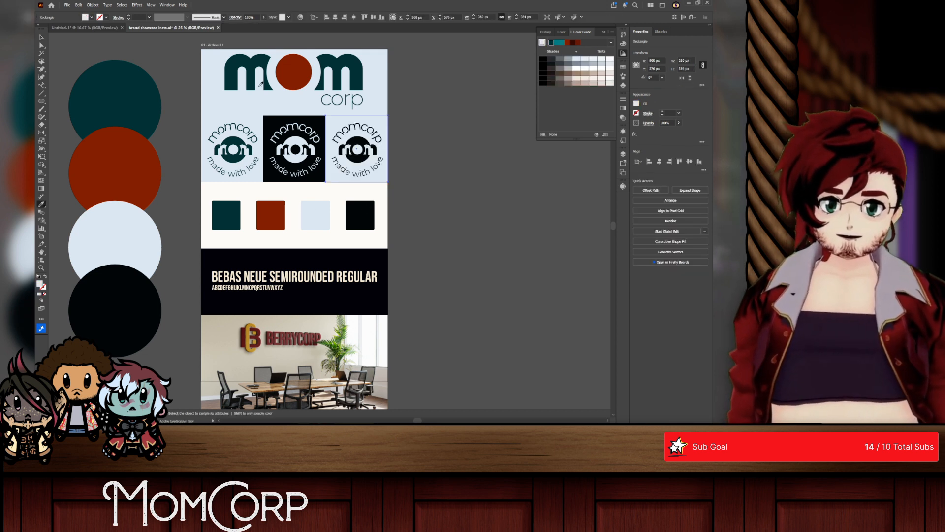
left_click(42, 38)
left_click(184, 93)
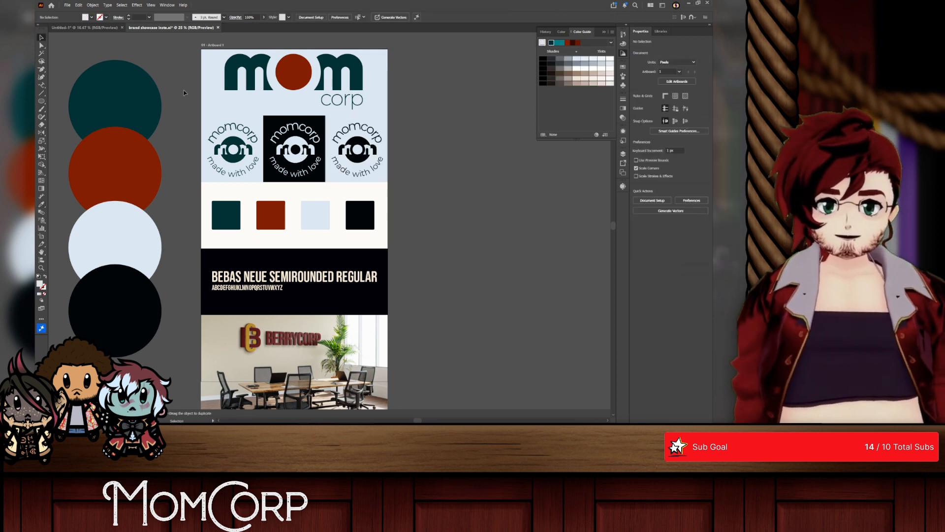
Step: Recolour the first made with love badge rust red by sampling the rust circle
left_click(230, 143)
left_click(72, 187)
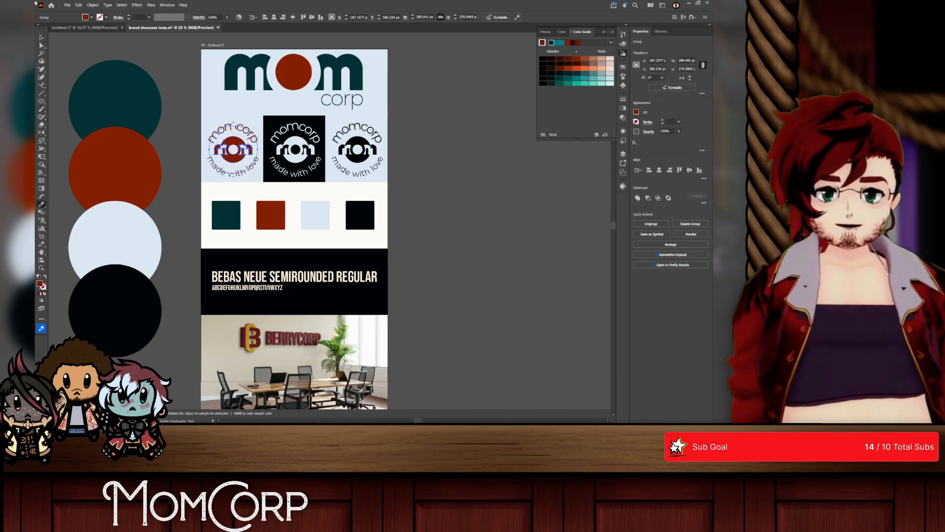
left_click(125, 39)
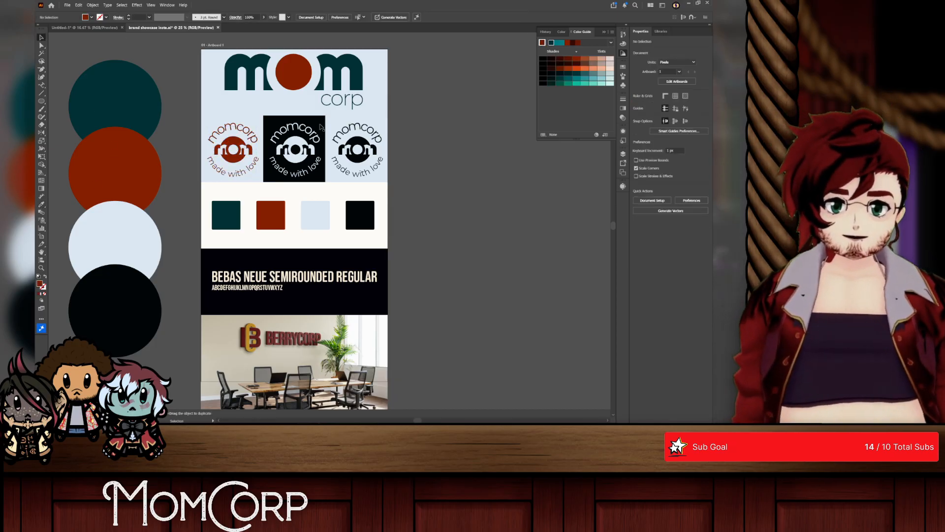
Step: Replace the font name heading in the showcase's dark typography band with MONTSERRAT, keeping the alphabet on its own line below
scroll(249, 211, "down", 1)
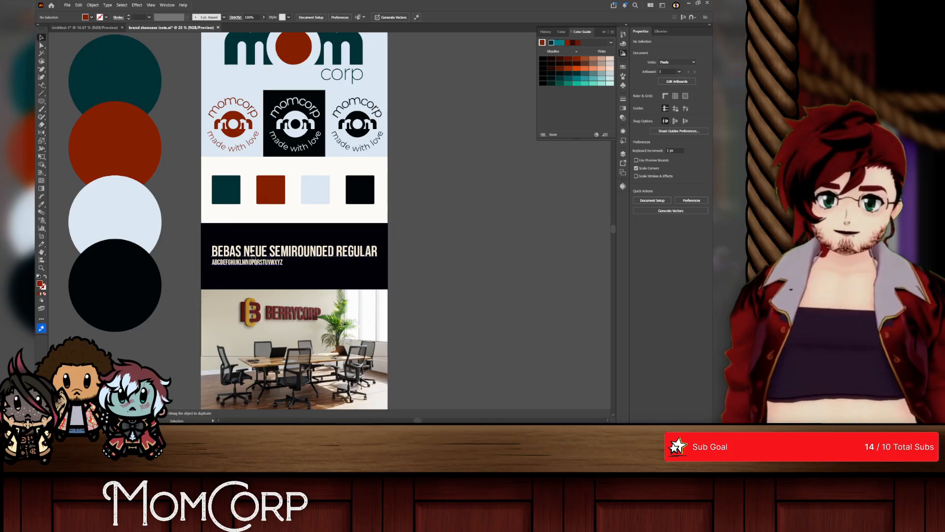
triple_click(251, 254)
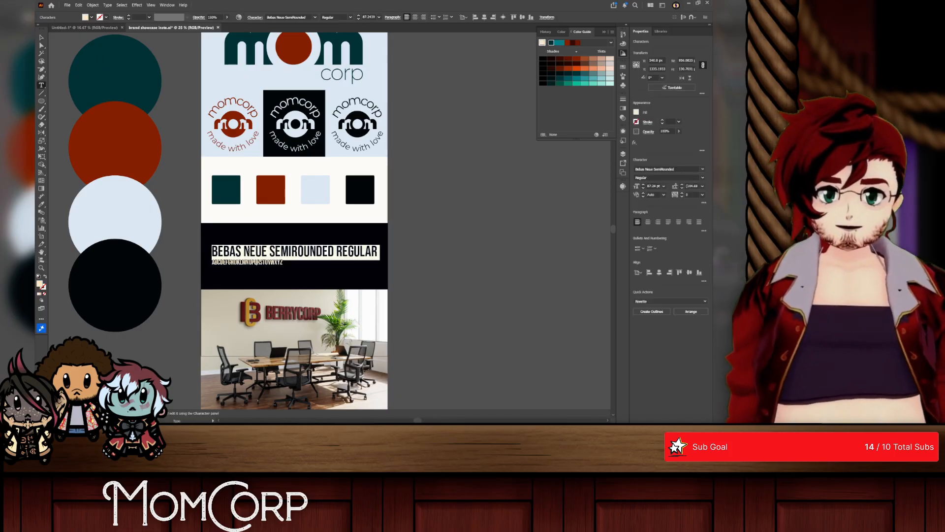
type("MONTSERRAT")
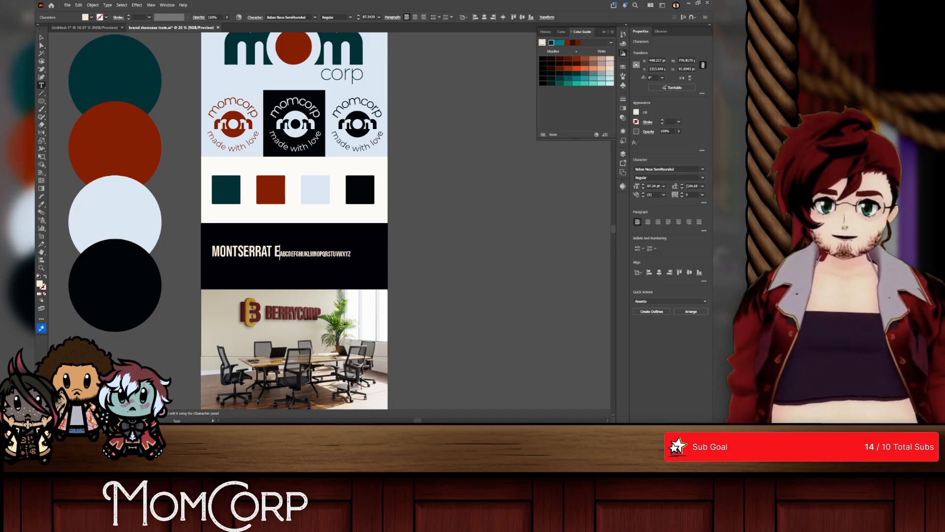
key("Escape")
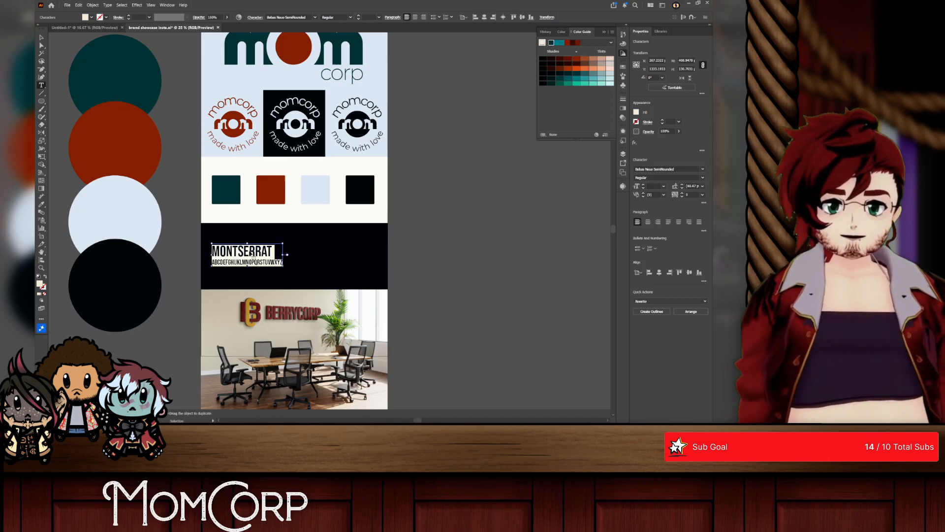
Step: Search the available fonts for Montserrat for the selected heading and alphabet text
type("mon")
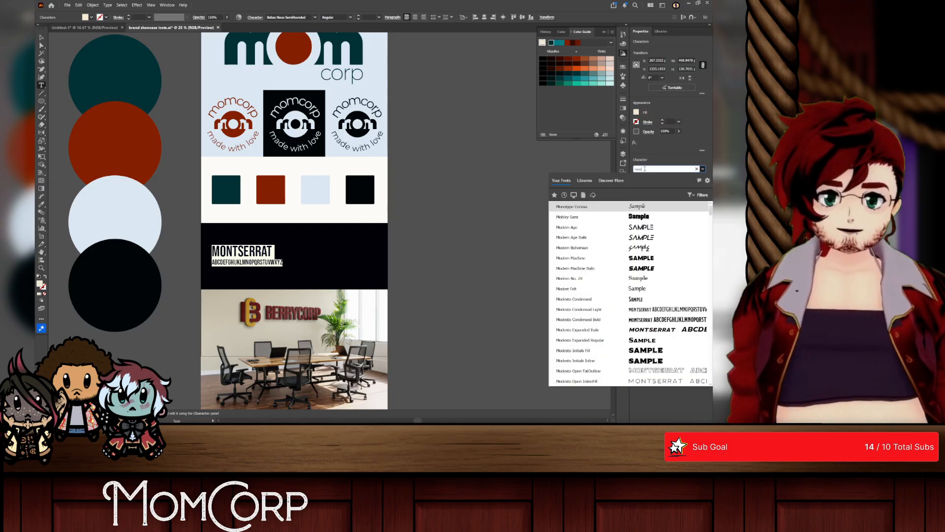
type("tseratrrat")
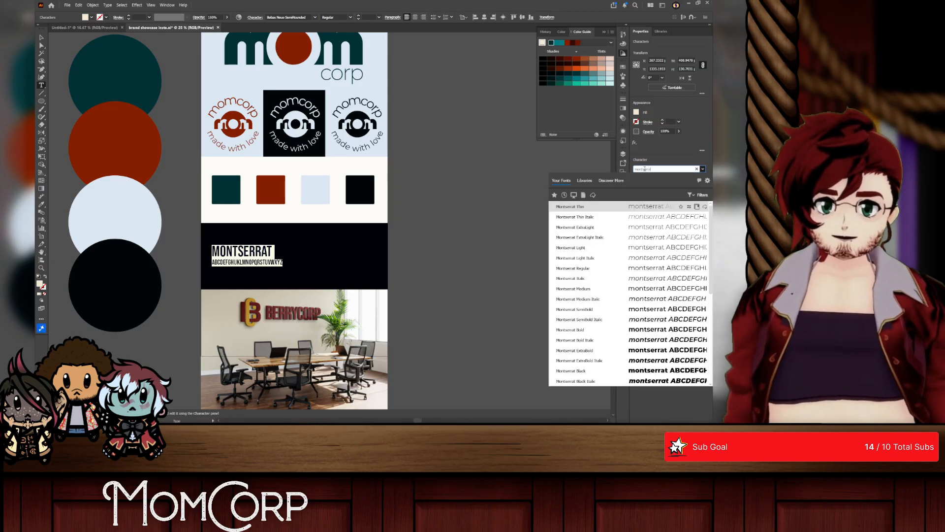
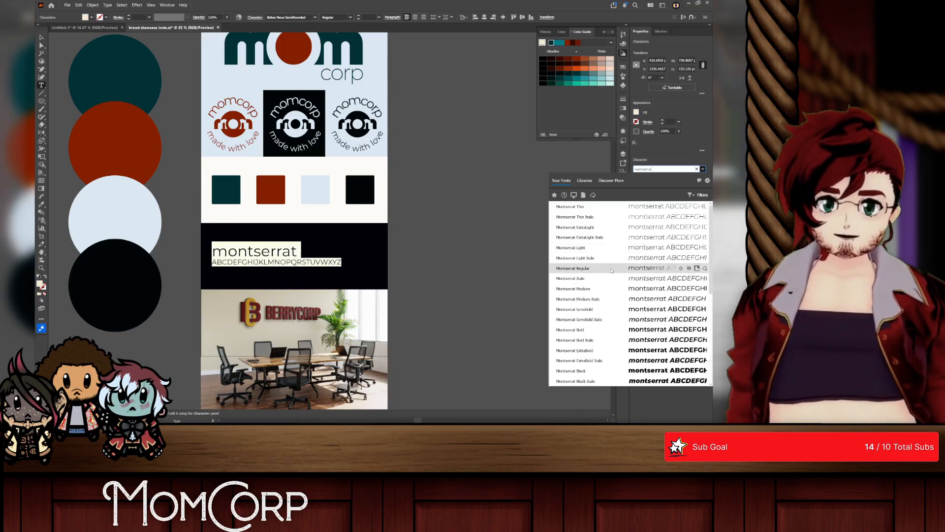
Step: Set the font of the typeface name and alphabet sample to Montserrat Regular
left_click(611, 270)
left_click(42, 37)
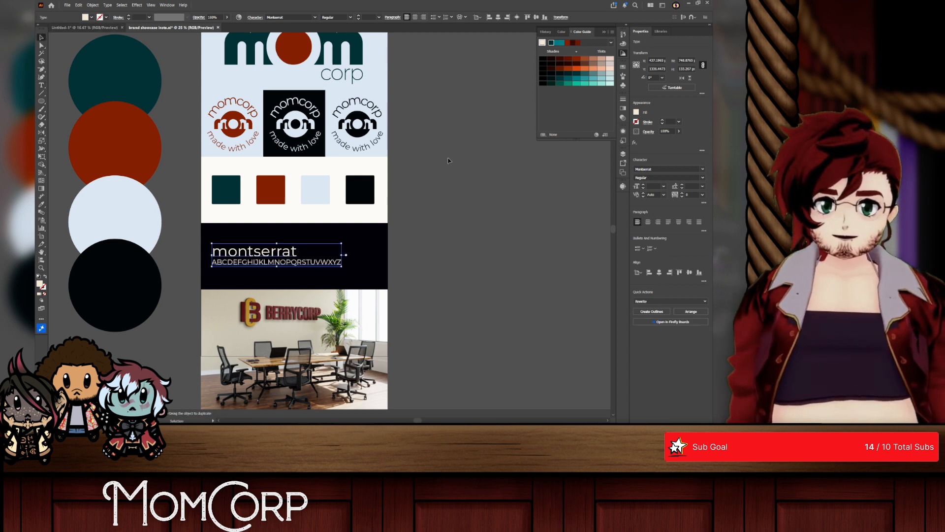
Step: Recolor the black panel behind the Montserrat sample with the dark red of the palette circle
left_click(289, 236)
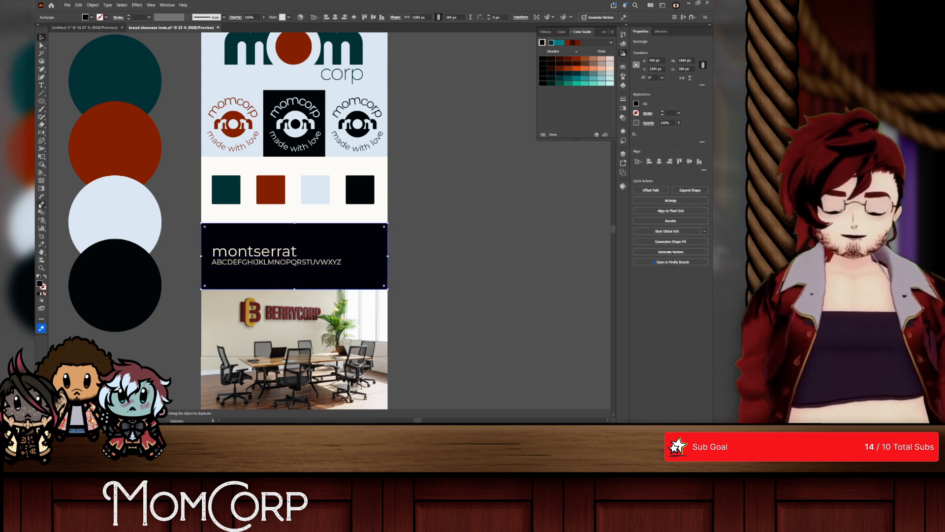
left_click(41, 204)
left_click(99, 147)
left_click(41, 37)
Step: Recolor the Montserrat sample text with the light blue of the palette circle
left_click(212, 260)
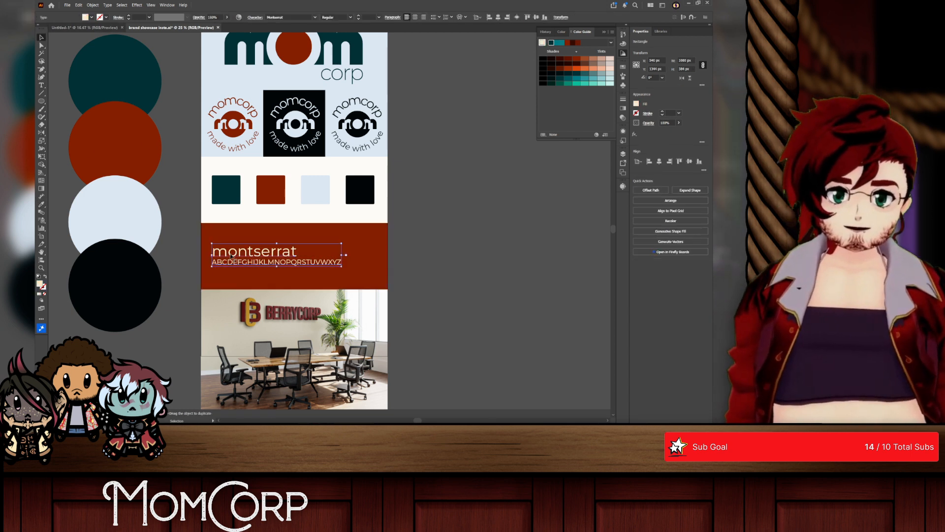
left_click(73, 205)
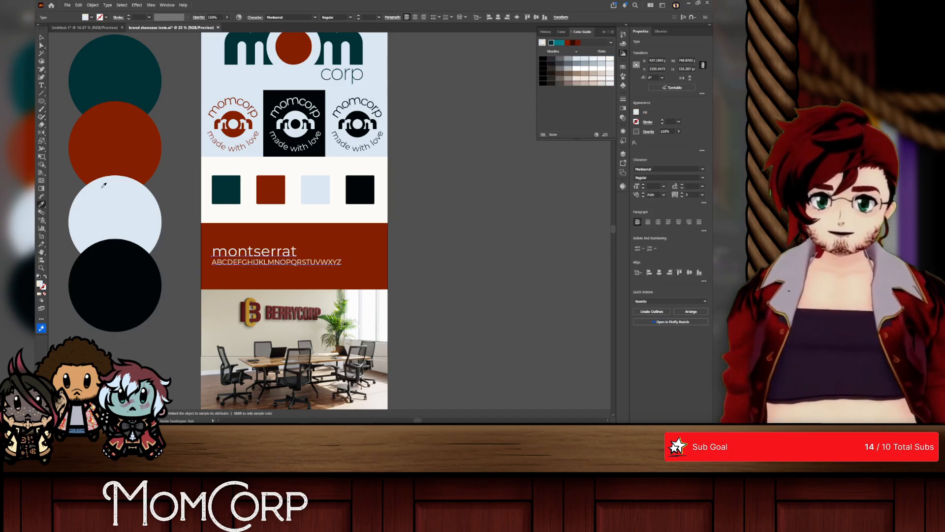
left_click(438, 259)
Step: Fill the panel behind the Montserrat sample with the dark teal of the palette circle
scroll(358, 310, "down", 2)
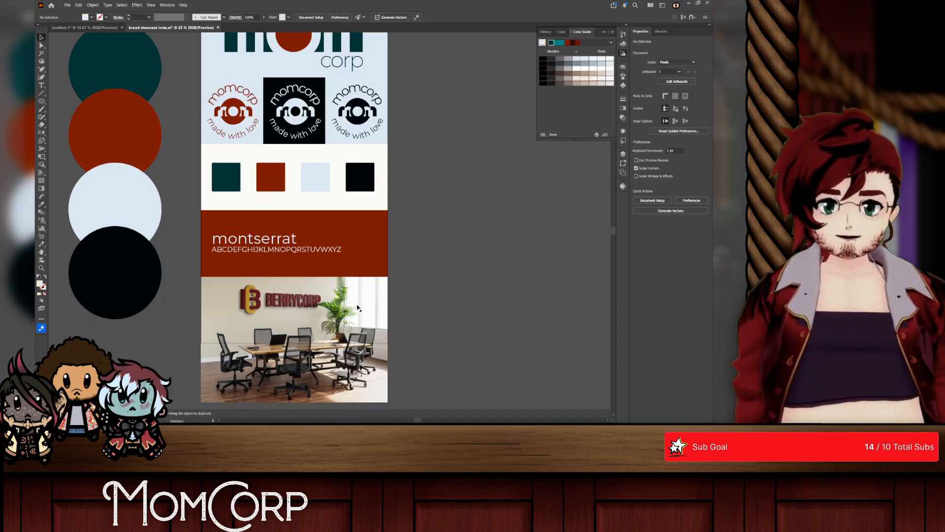
scroll(366, 258, "up", 3)
left_click(369, 260)
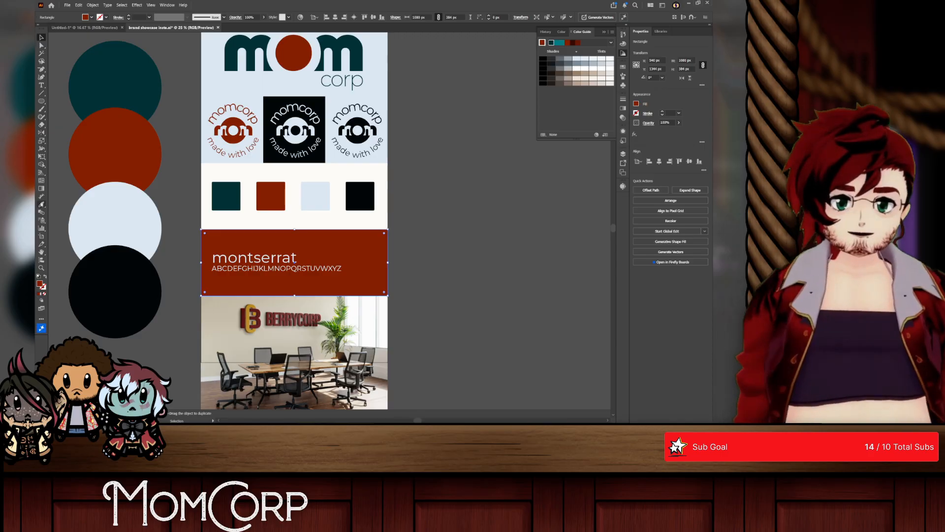
left_click(42, 204)
left_click(94, 83)
left_click(41, 38)
left_click(183, 189)
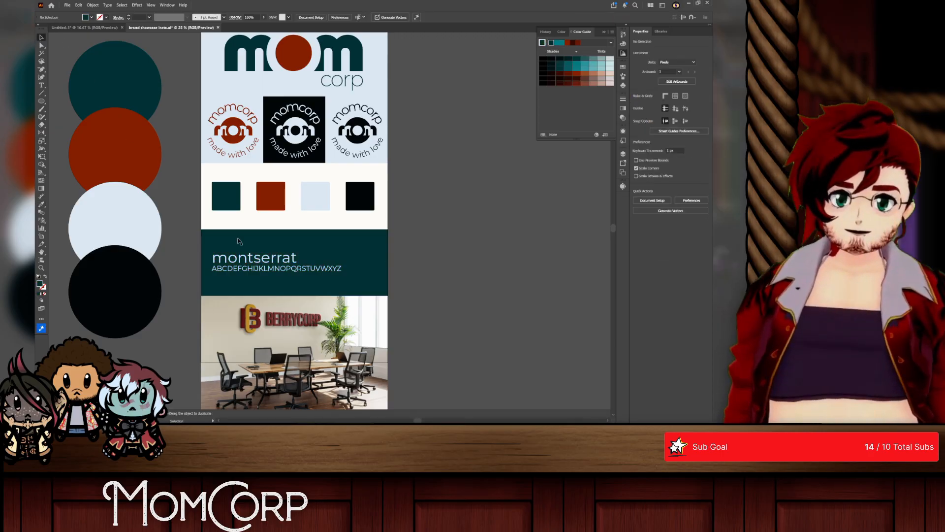
Step: Delete the BerryCorp conference room photo beneath the typography panel
scroll(246, 249, "down", 4)
left_click(300, 284)
key("Delete")
scroll(465, 307, "up", 2)
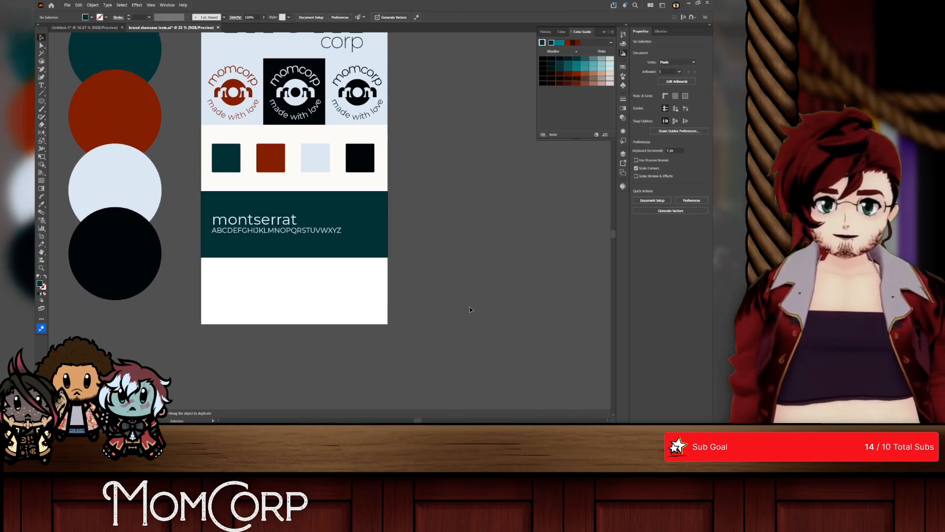
Step: Launch Adobe Photoshop 2026
key("alt+space")
type("pho")
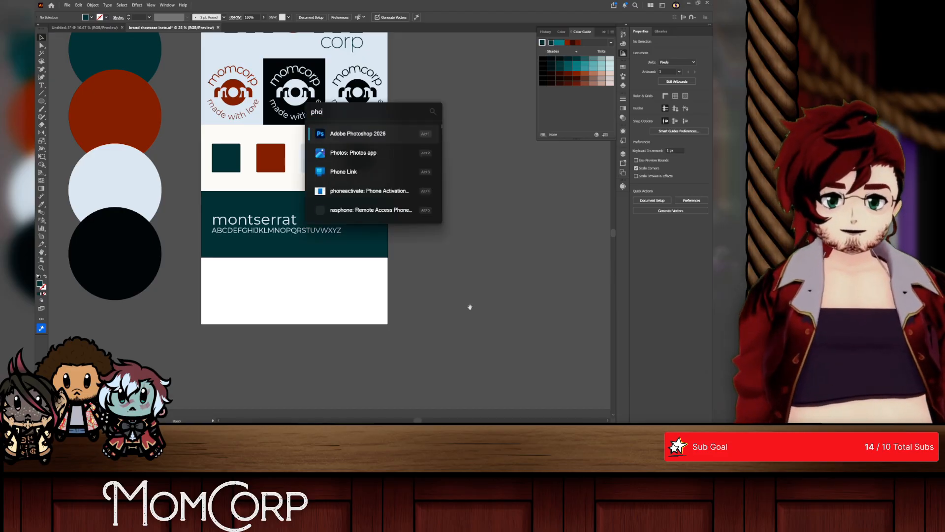
key("Return")
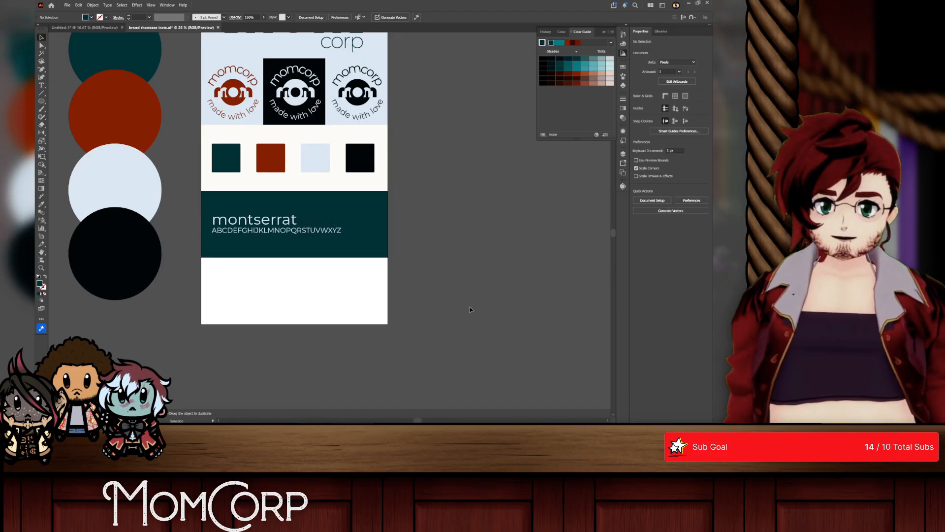
Step: Scale the large mom corp logo in the artboard's header proportionally about its center to about 729 by 293 px
scroll(472, 310, "up", 3)
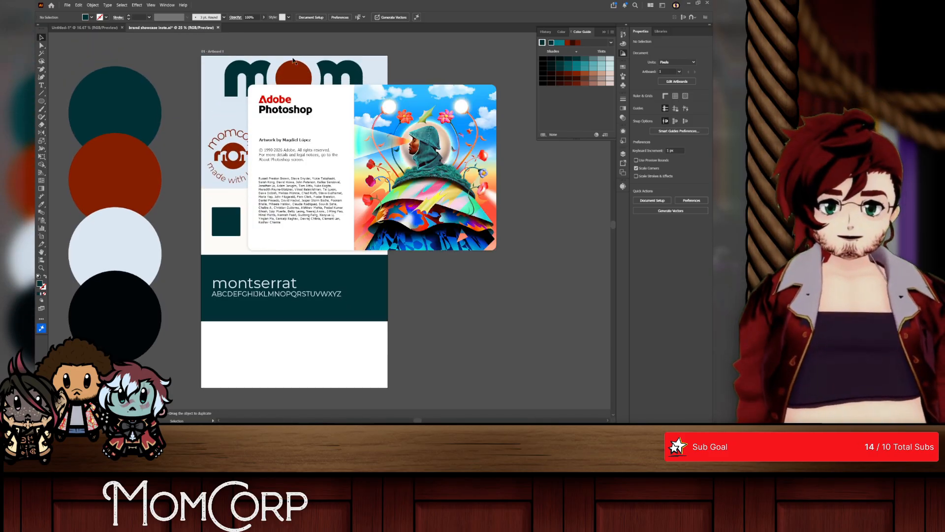
left_click(292, 64)
scroll(293, 68, "up", 5)
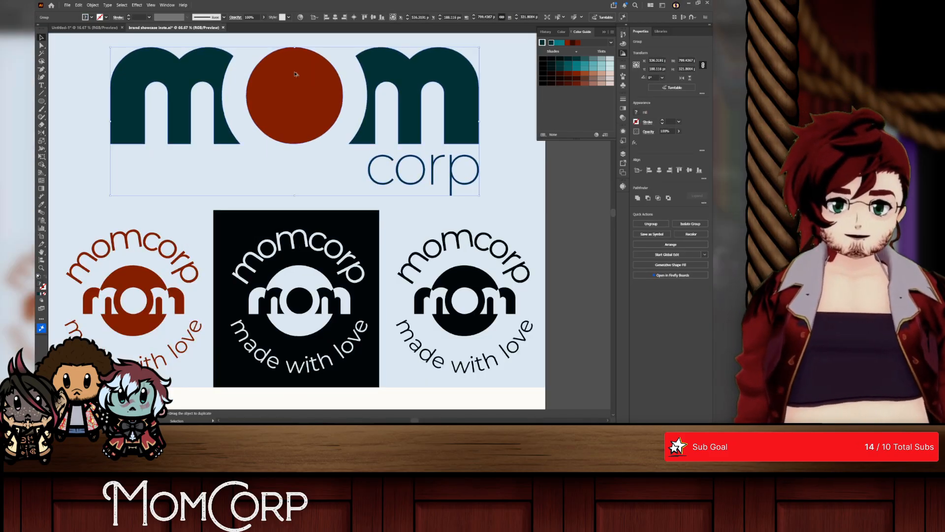
scroll(295, 74, "up", 2)
scroll(295, 74, "down", 3)
left_click_drag(294, 52, 295, 43)
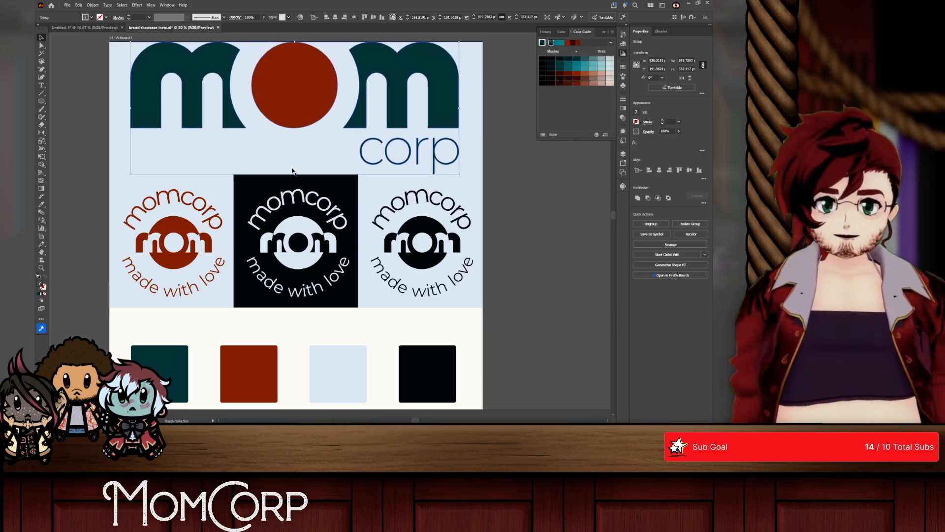
left_click_drag(294, 174, 294, 158)
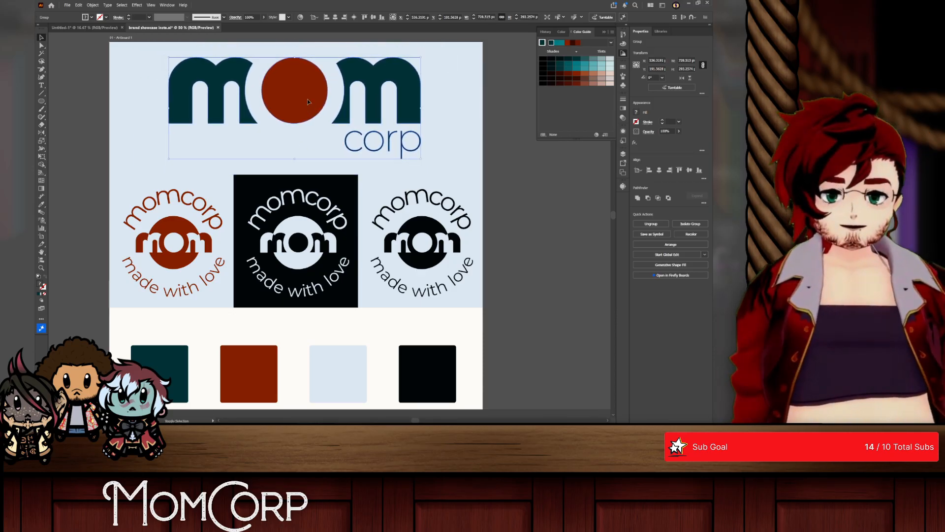
key("ctrl+shift+a")
Step: Switch to the web browser and examine the Mom's Old-Fashioned Robot Oil image on the Infosphere wiki
key("alt+Tab")
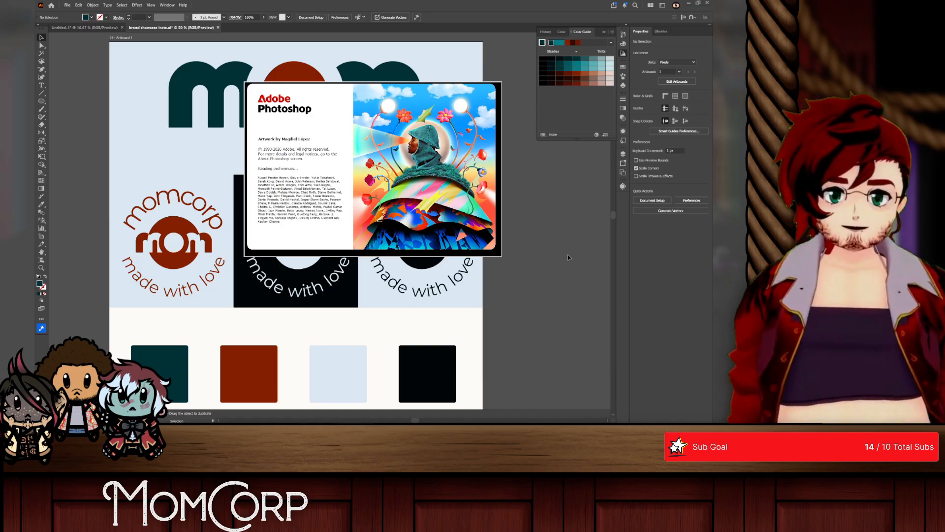
scroll(548, 259, "down", 2)
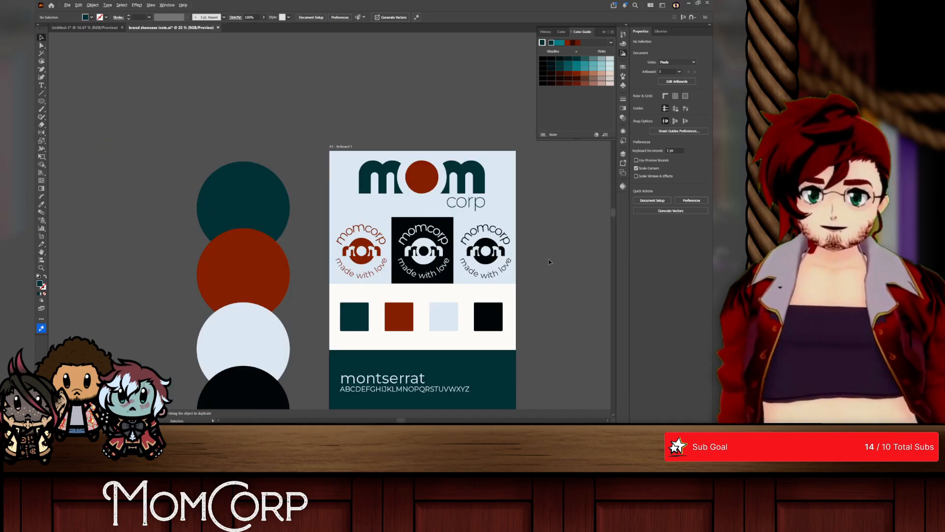
scroll(548, 259, "down", 1)
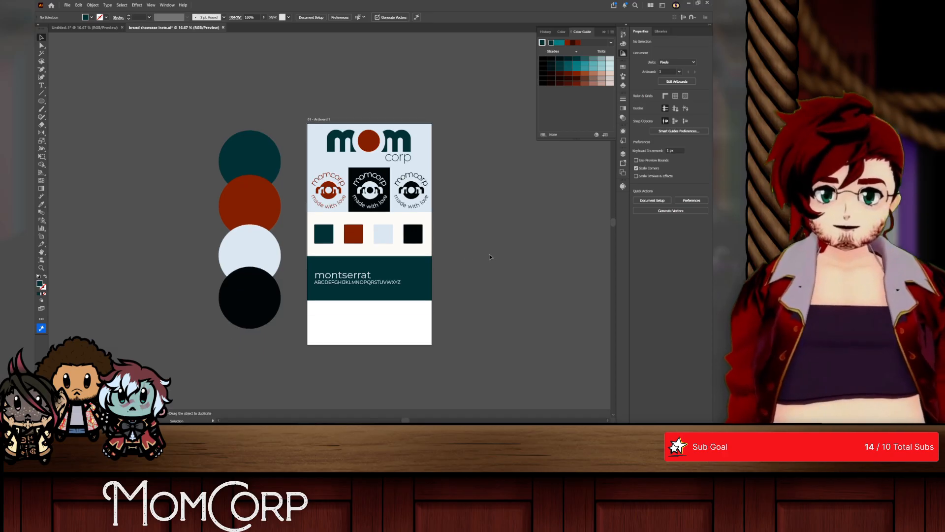
key("alt+Tab")
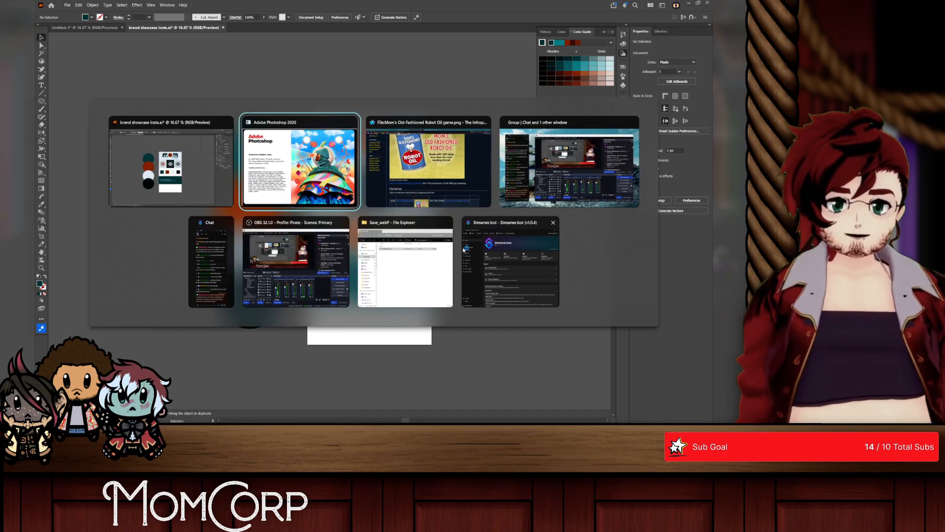
left_click(394, 198)
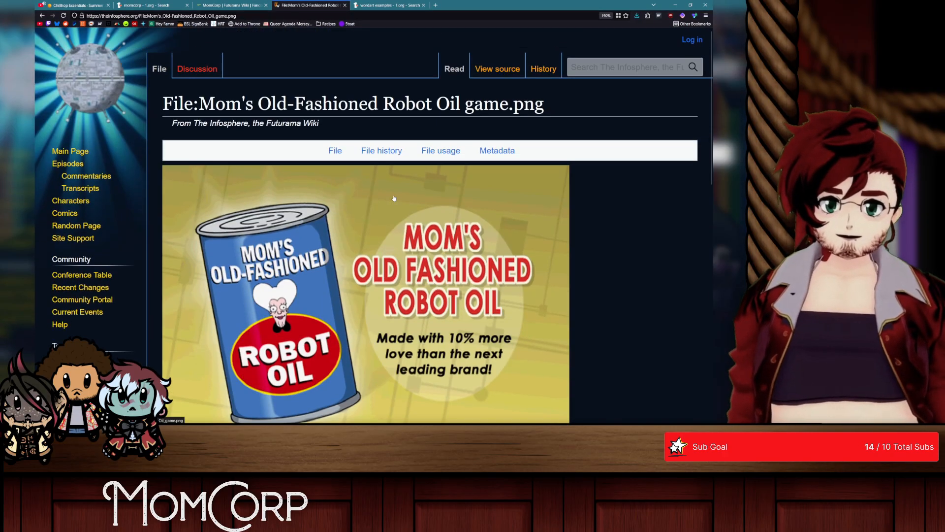
scroll(394, 198, "down", 4)
scroll(402, 182, "up", 3)
scroll(410, 164, "down", 1)
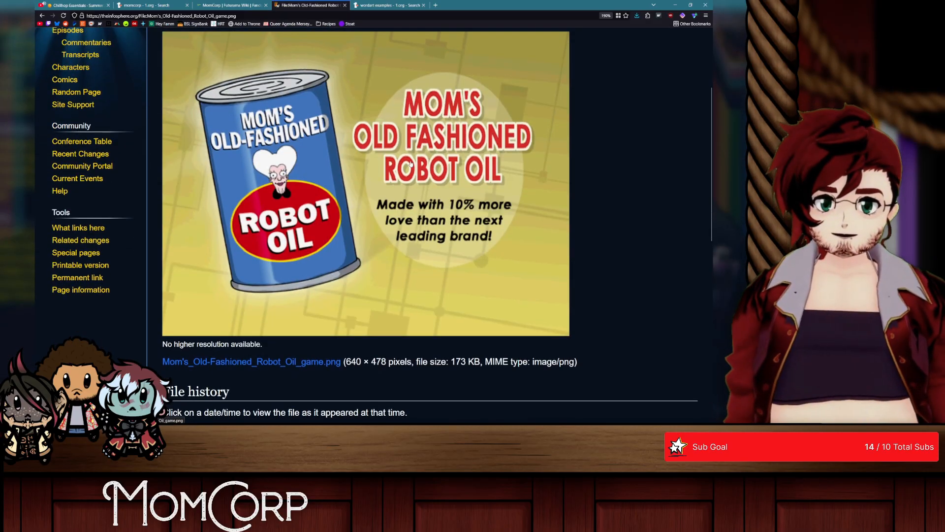
scroll(410, 164, "up", 1)
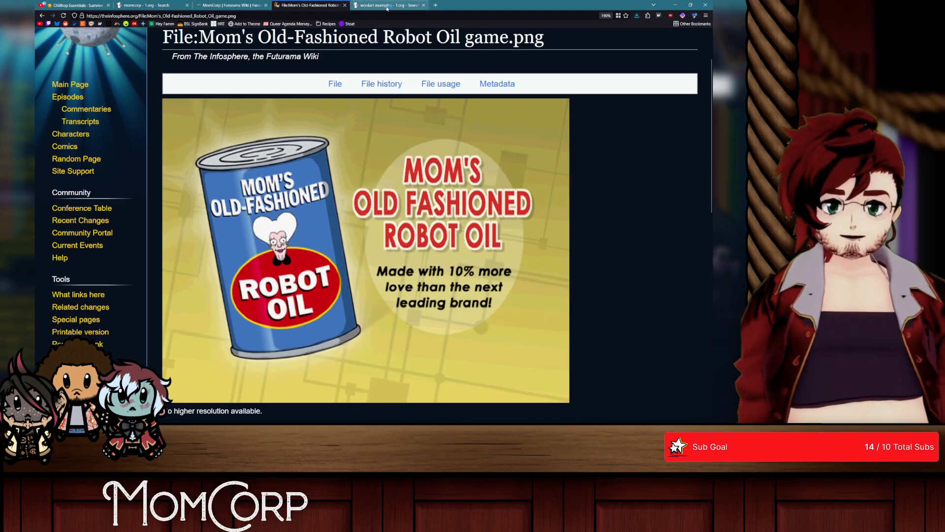
Step: Open the mockups-design.com website in a new browser tab
left_click(435, 4)
type("mockups-design.com/")
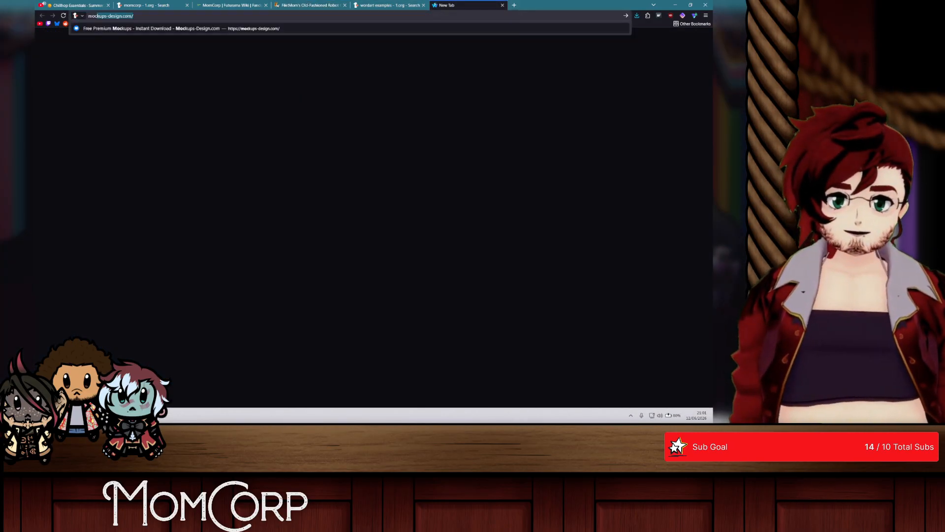
key("Return")
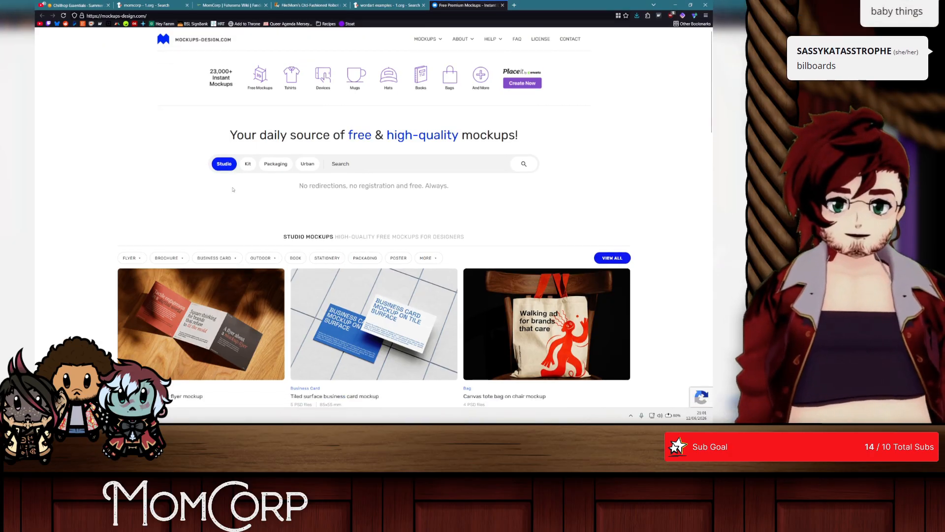
Step: Switch to Photoshop and open Billboard 1.psd from the Mockups folder
key("alt+Tab")
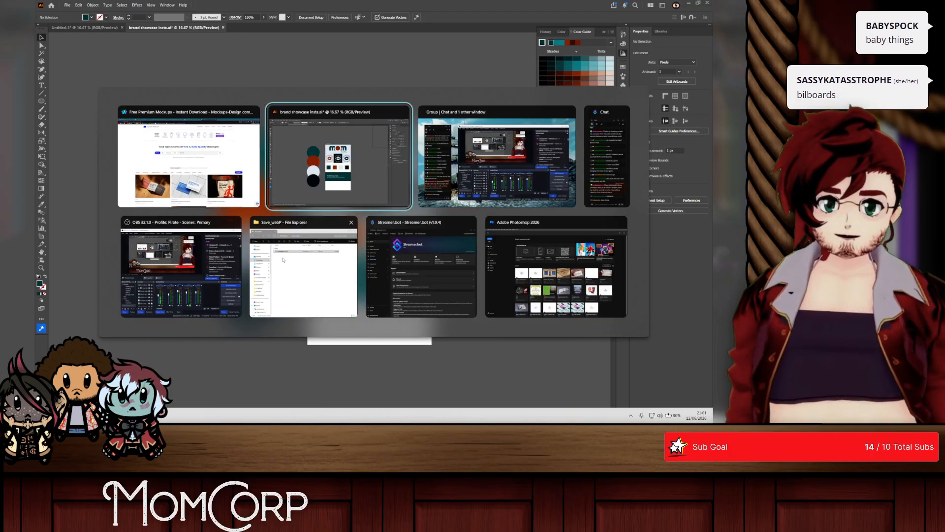
left_click(533, 250)
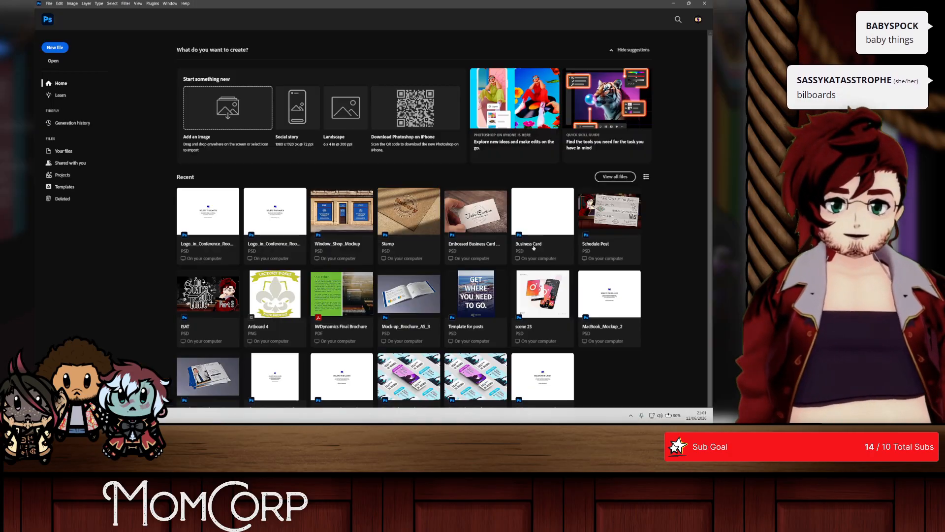
left_click(53, 61)
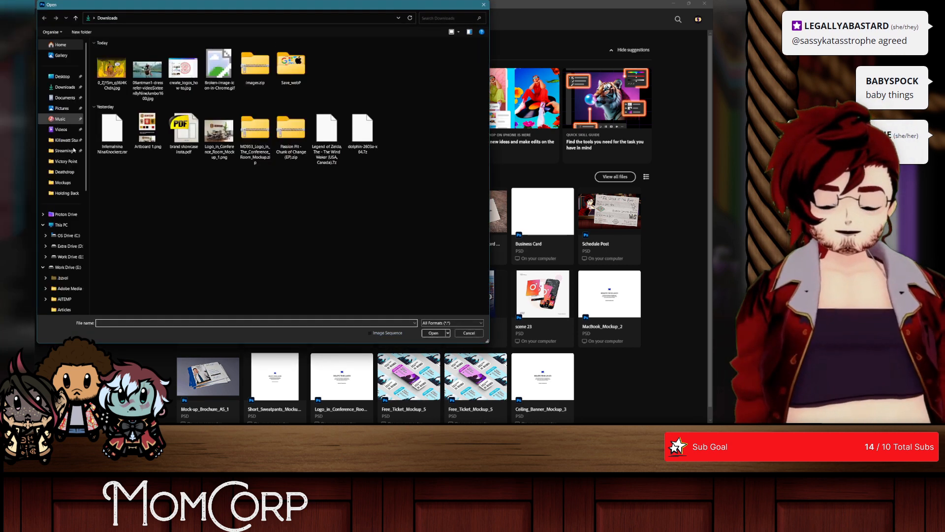
left_click(62, 182)
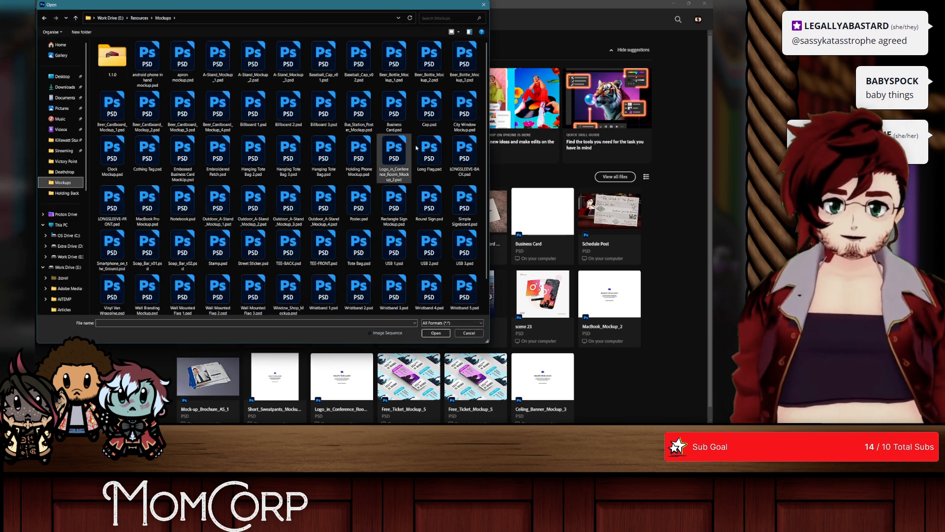
left_click(239, 191)
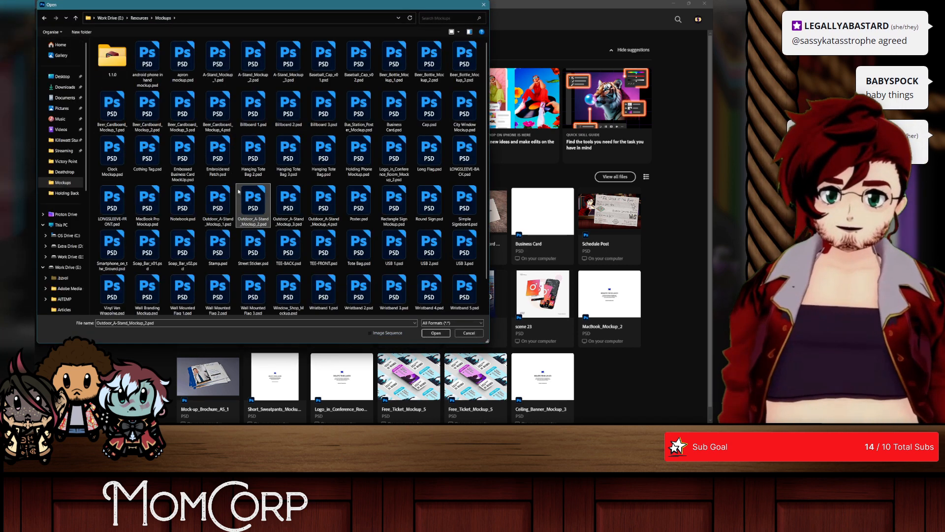
left_click(269, 118)
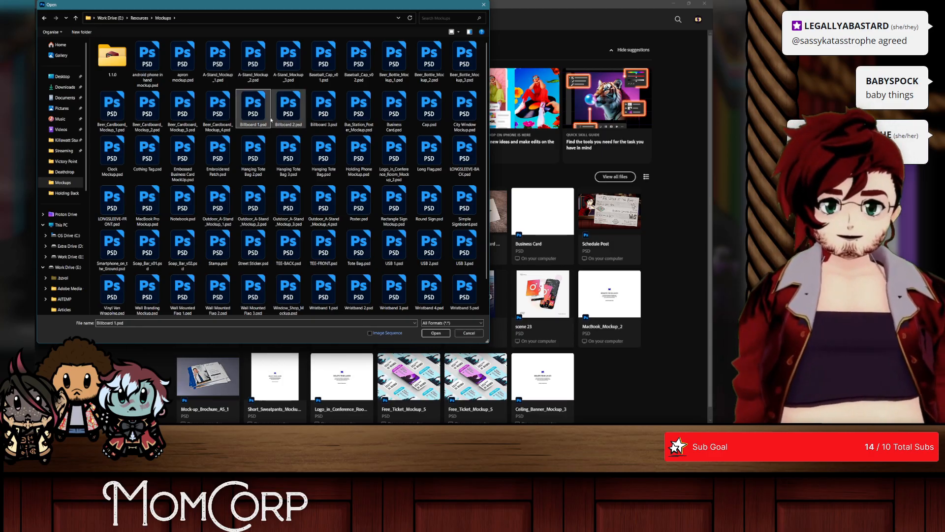
double_click(269, 118)
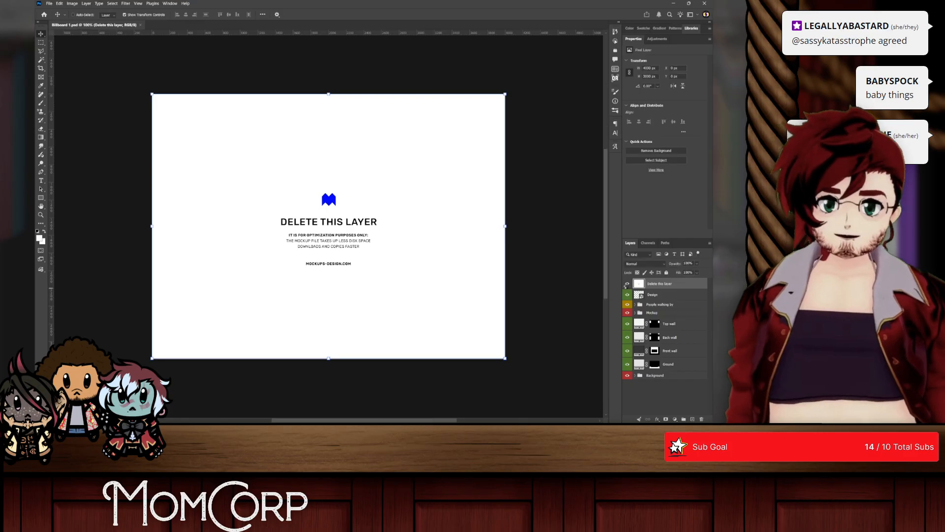
Step: Hide the "Delete this layer" layer and open the contents of the Design smart object
double_click(638, 294)
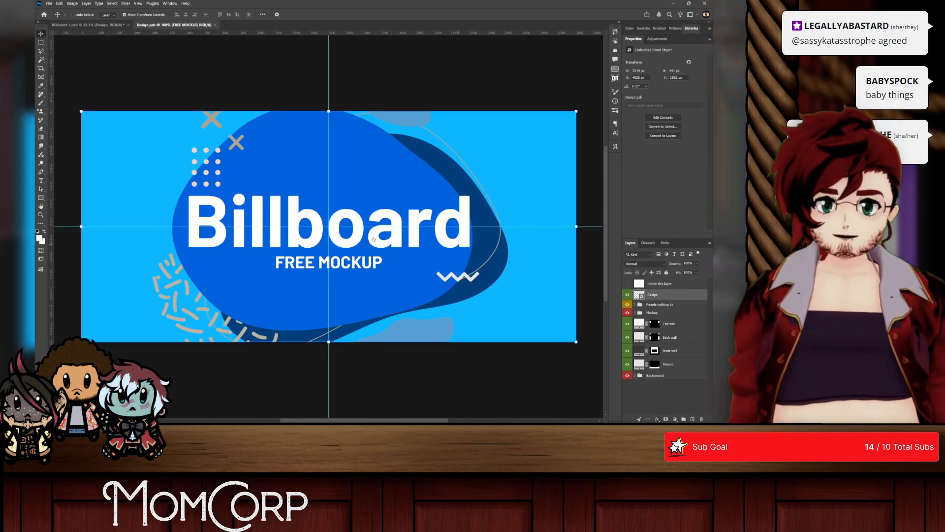
Step: Switch to Illustrator and bring up the Untitled-1 document containing the logo artwork
key("alt+Tab")
key("alt+Tab")
key("alt+Tab")
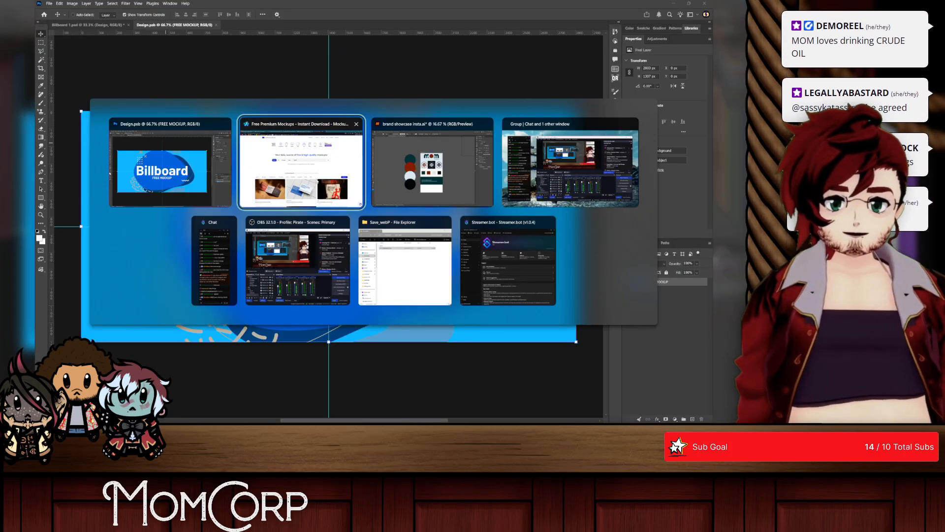
key("alt+Tab")
left_click(102, 28)
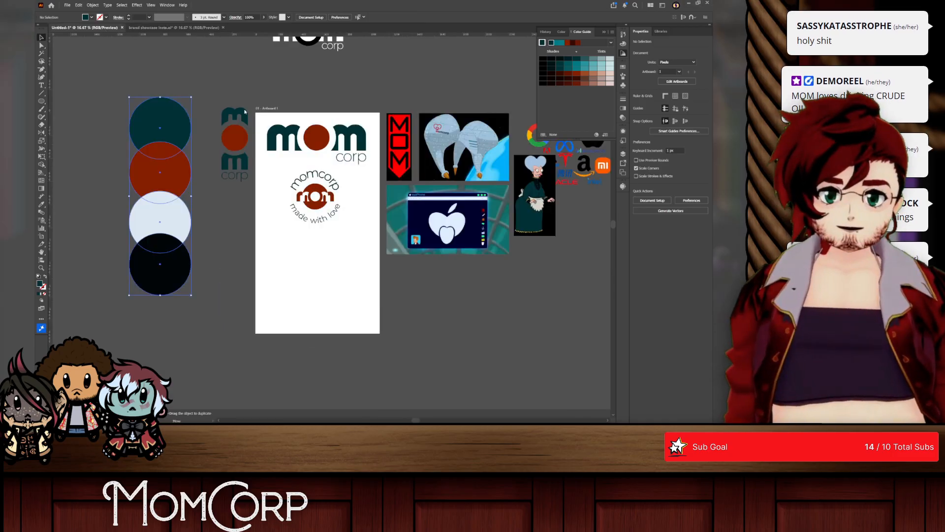
Step: Try to move the colored mom corp logo from the artboard to the empty canvas below it
scroll(304, 137, "down", 1)
left_click_drag(304, 136, 411, 341)
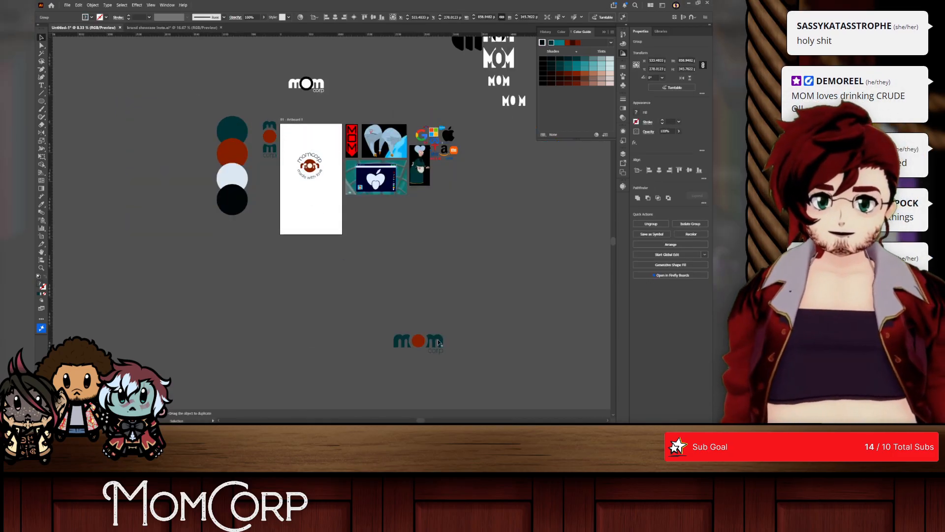
key("ctrl+z")
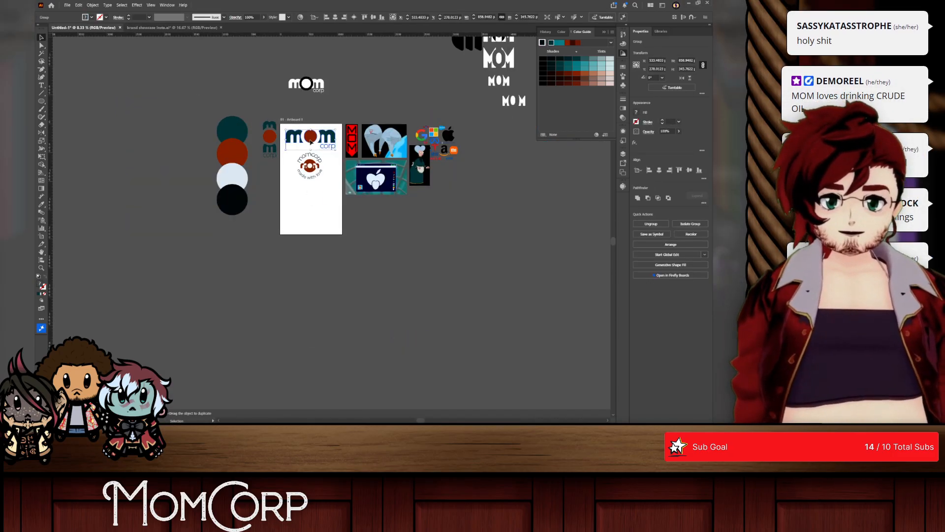
Step: Enlarge the colored mom corp logo copy on the empty canvas below the artboard, copy it and switch to Photoshop
left_click_drag(331, 141, 512, 338)
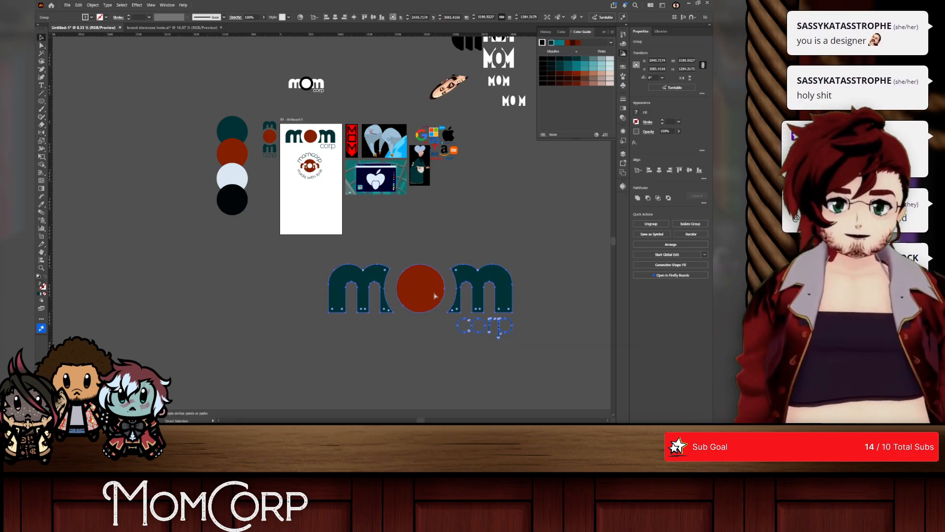
key("ctrl+c")
key("alt+Tab")
Step: Paste the logo as pixels into the billboard design and scale it up from its center across the artwork
key("ctrl+v")
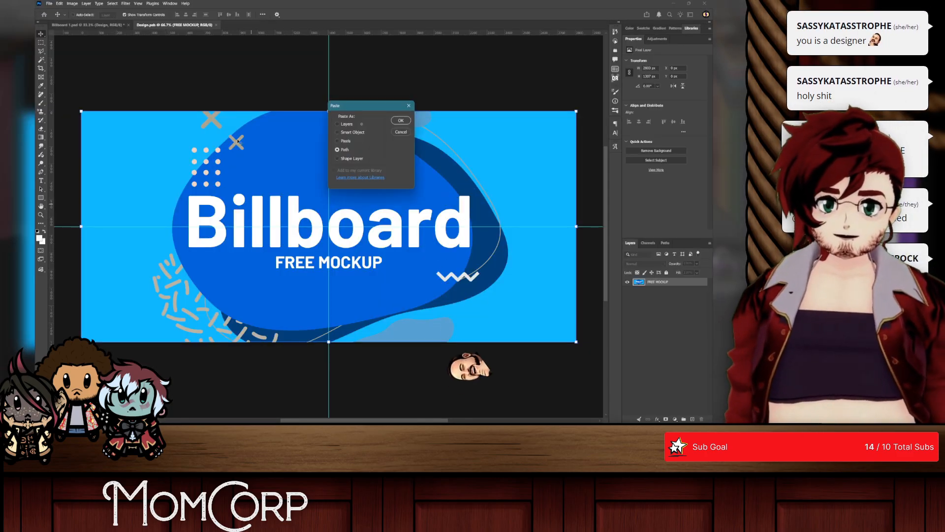
left_click(372, 141)
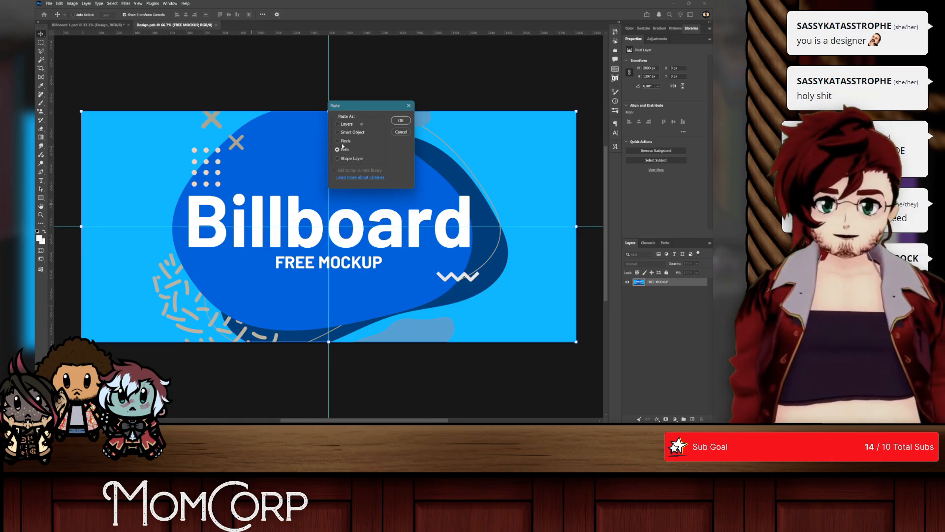
left_click(401, 120)
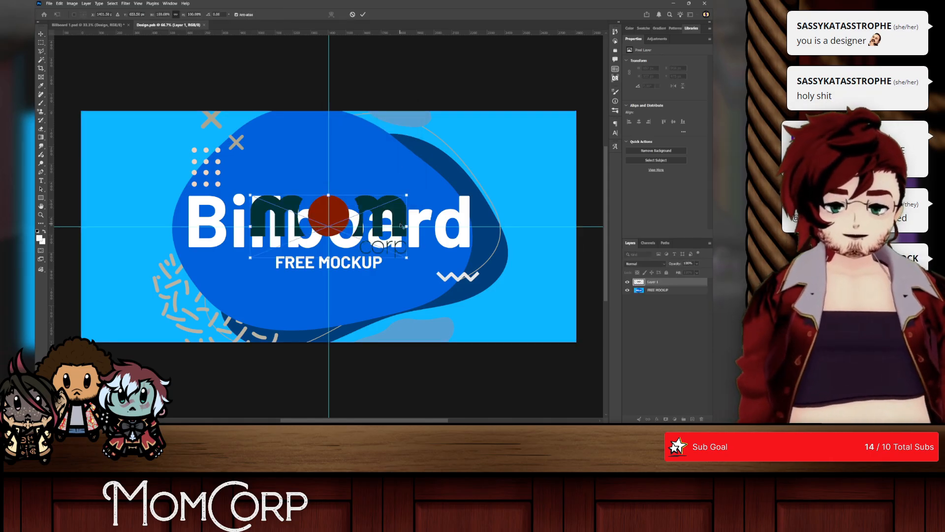
left_click_drag(407, 226, 508, 226)
left_click(660, 293)
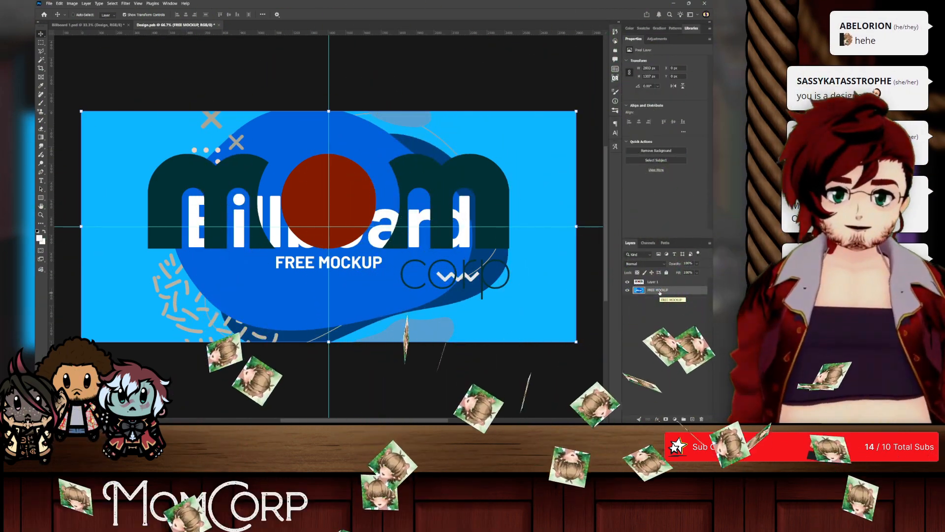
Step: Switch to the web browser, close the mockups-design.com and wordart search tabs, and open a blank tab
key("alt+Tab")
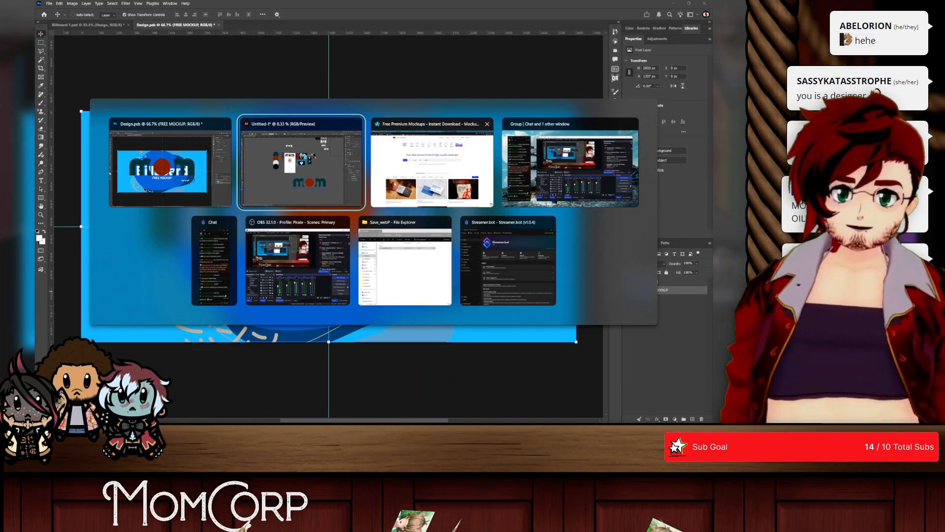
left_click(392, 158)
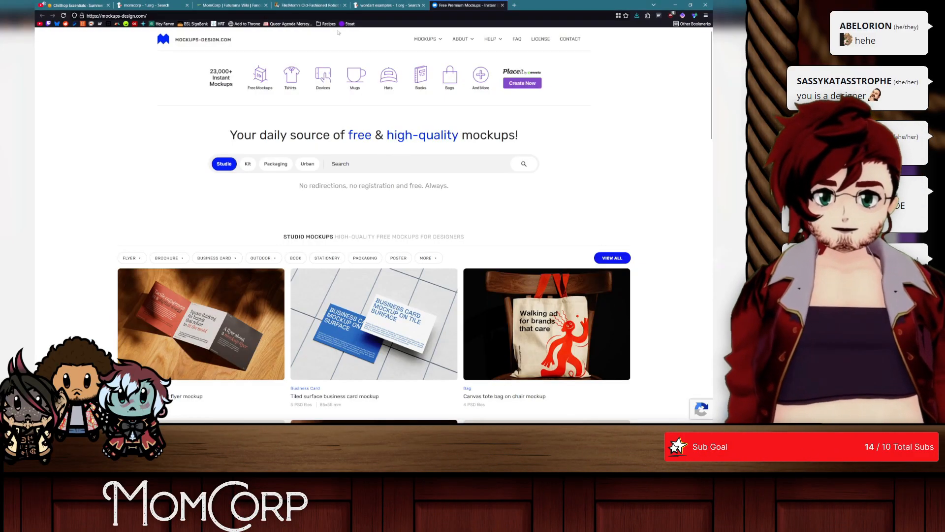
middle_click(445, 4)
middle_click(387, 3)
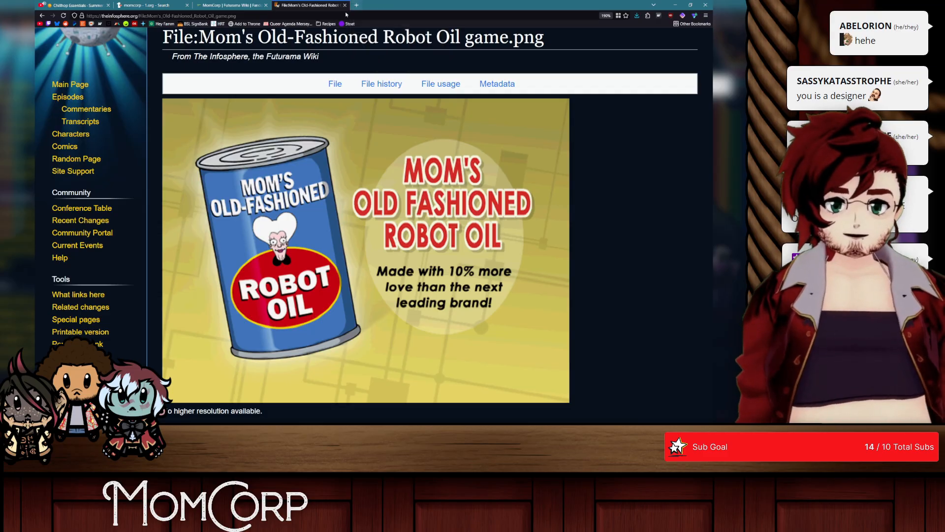
left_click(239, 5)
left_click(358, 5)
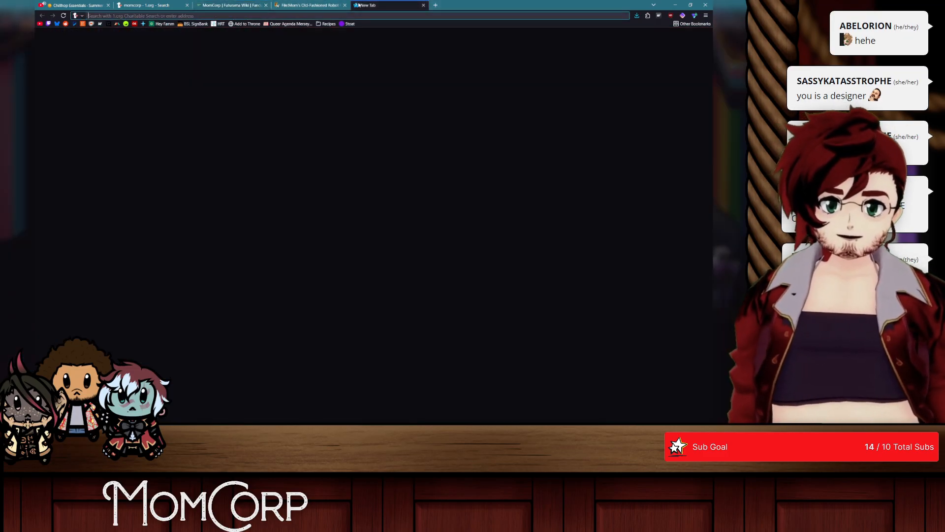
Step: Return to Photoshop and shrink the logo layer from its center to about 92% of its size
key("alt+Tab")
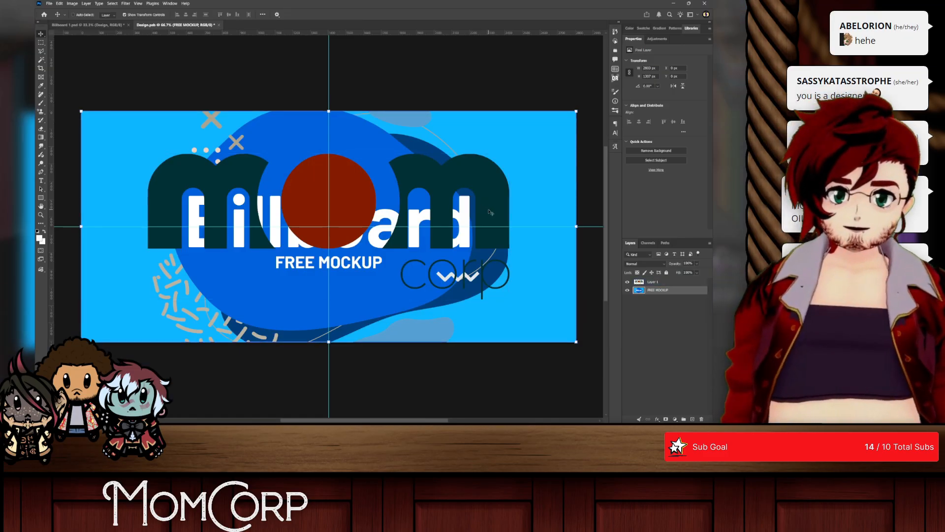
left_click(651, 283)
key("Delete")
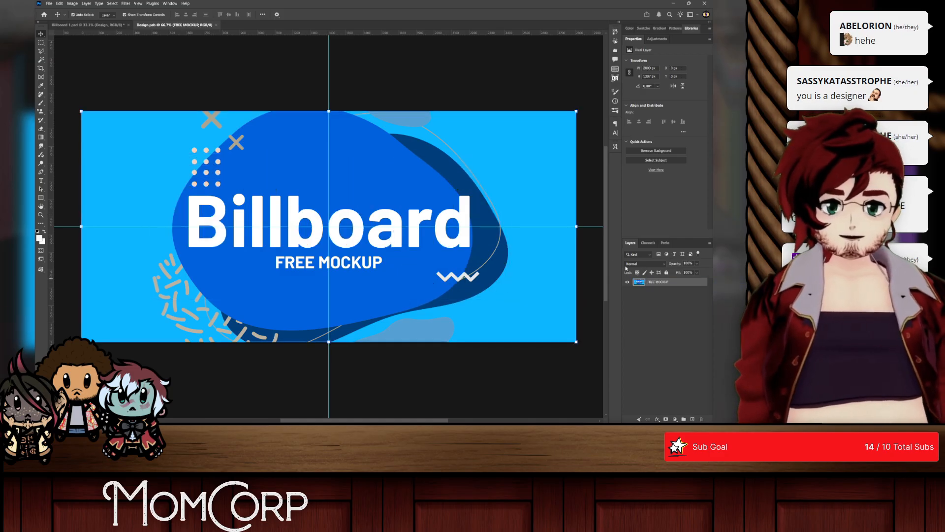
key("ctrl+z")
key("ctrl+t")
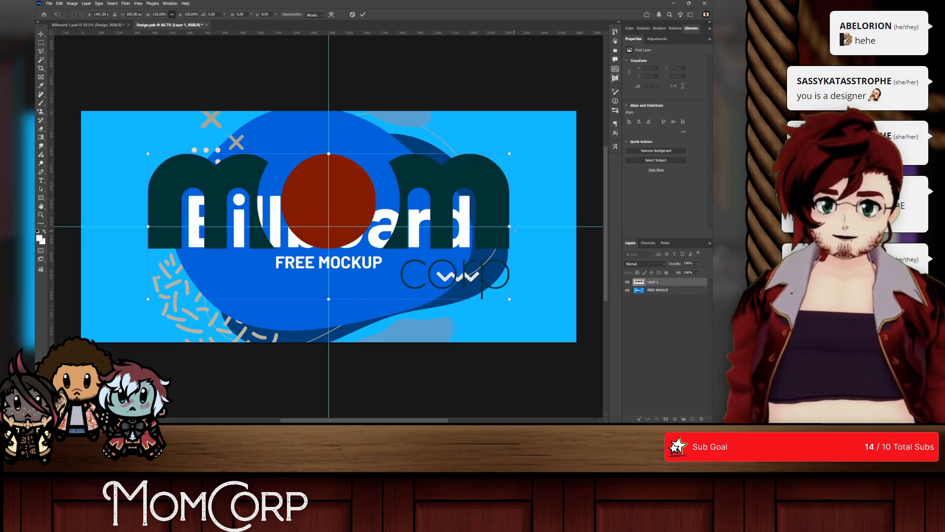
key("Caps_Lock")
left_click_drag(509, 226, 494, 227)
Step: Switch to the web browser and search for images of "space"
key("alt+Tab")
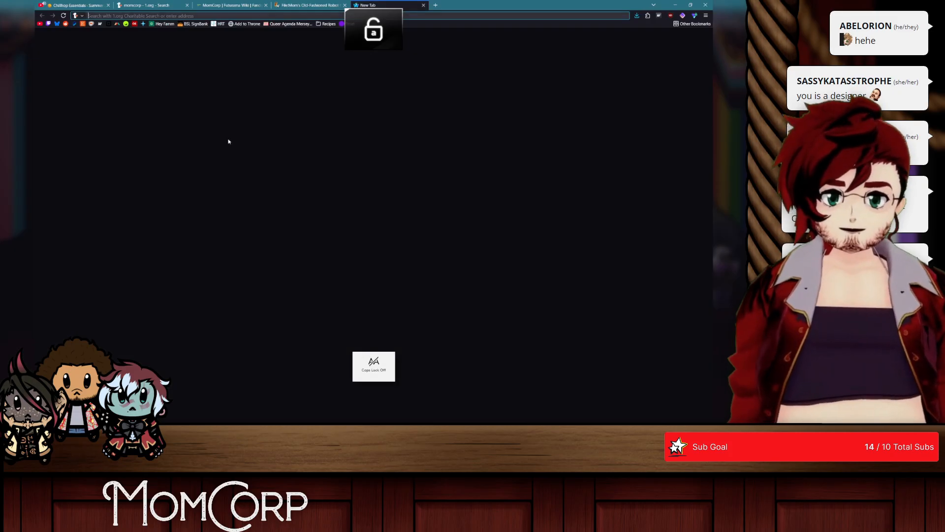
left_click(226, 16)
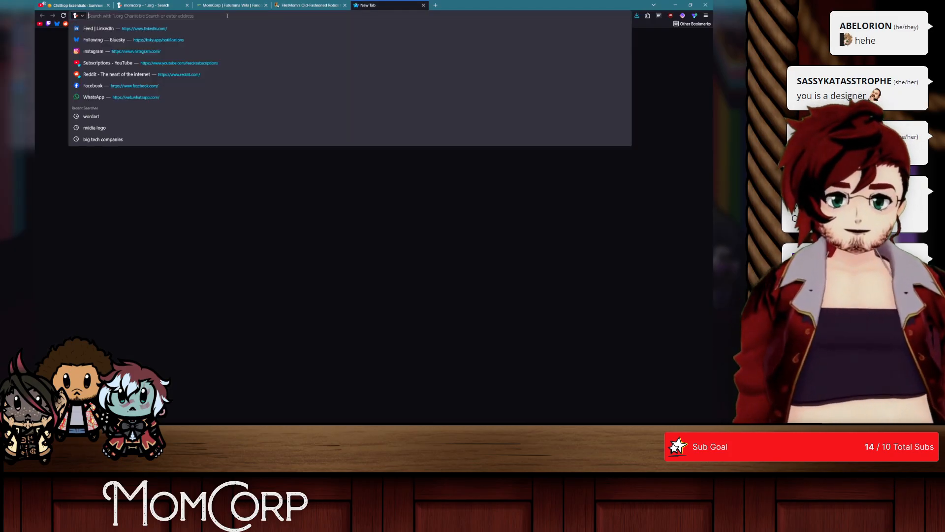
left_click(202, 45)
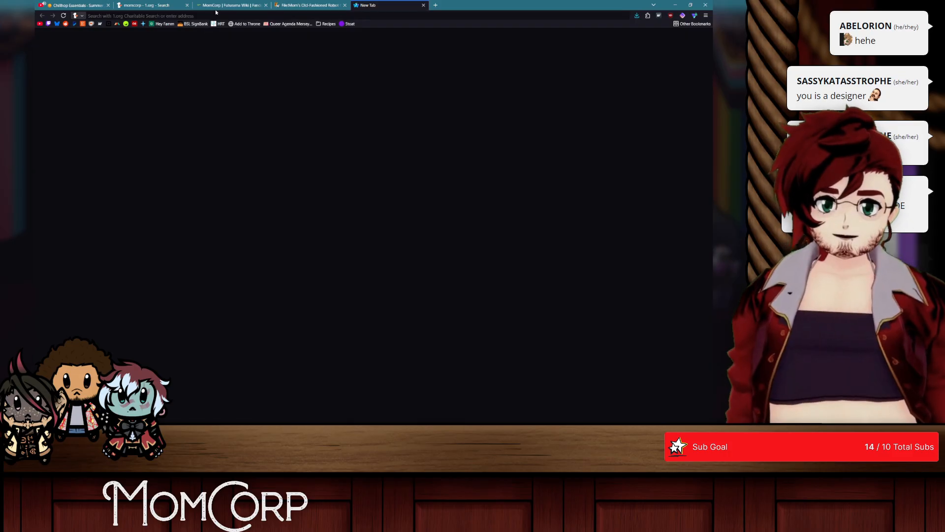
left_click(201, 16)
type("space")
key("Return")
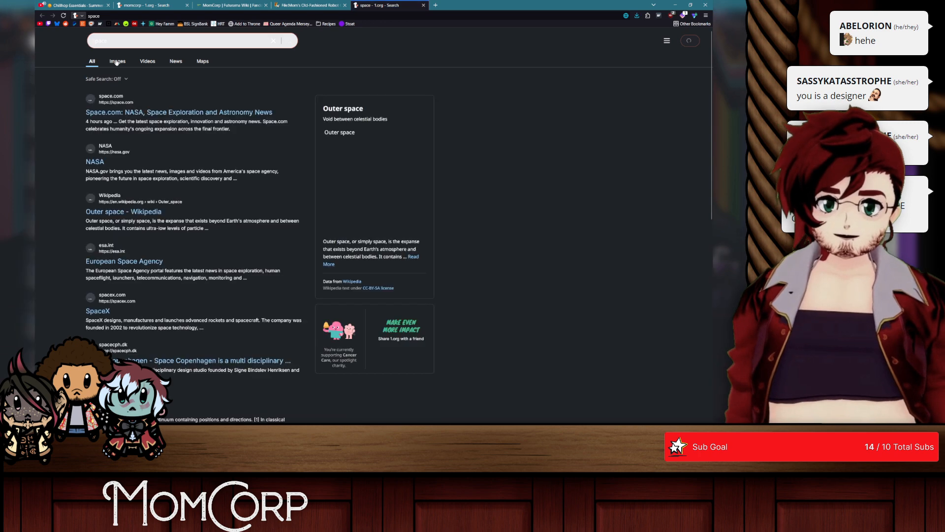
left_click(116, 62)
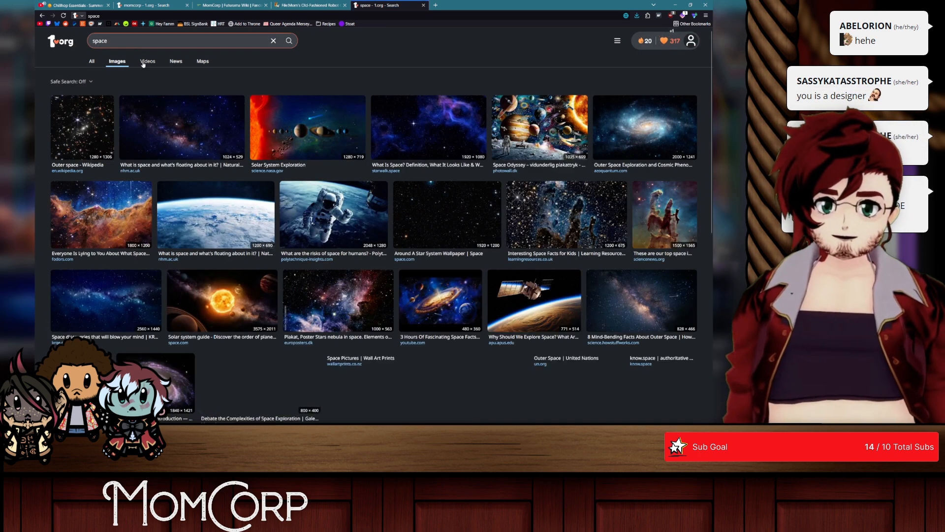
Step: Change the image search to "earth from space"
left_click_drag(129, 41, 35, 41)
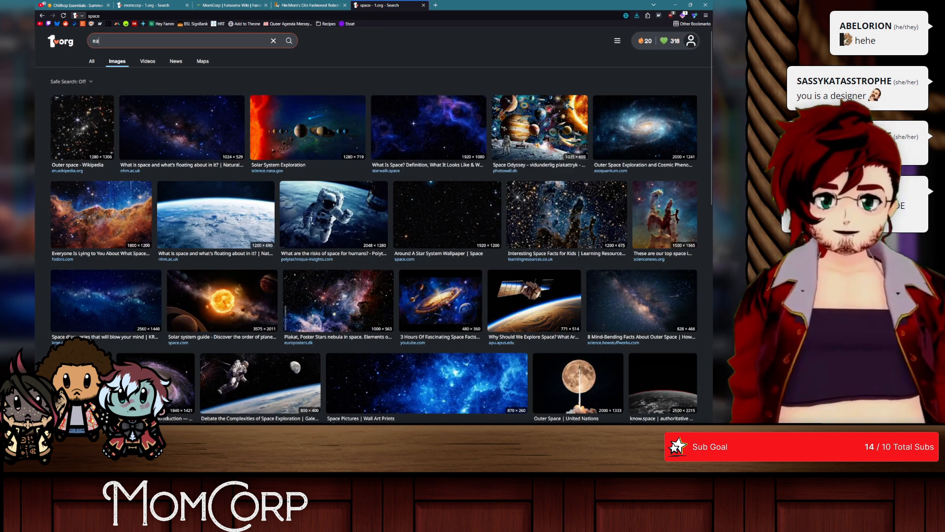
type("earth from space")
key("Return")
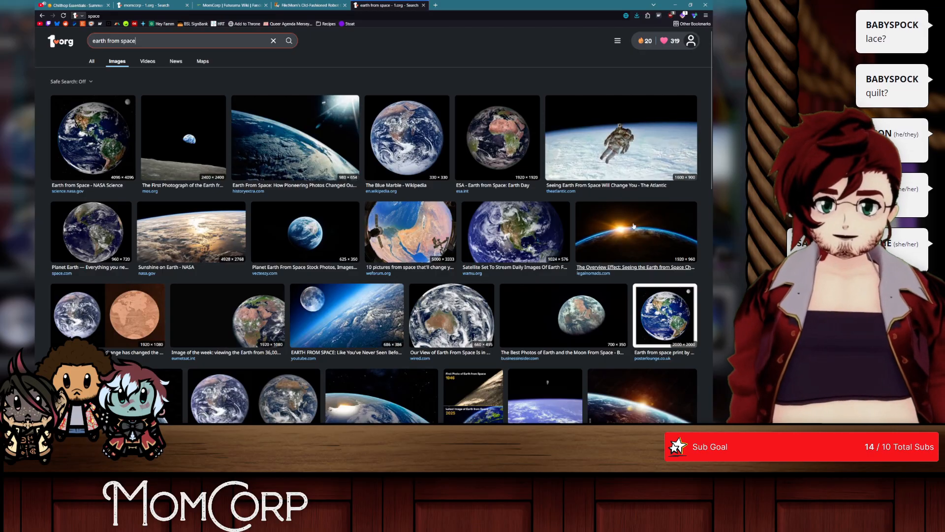
Step: Examine the Earth photo results and preview several horizon shots as possible billboard backgrounds
left_click(590, 212)
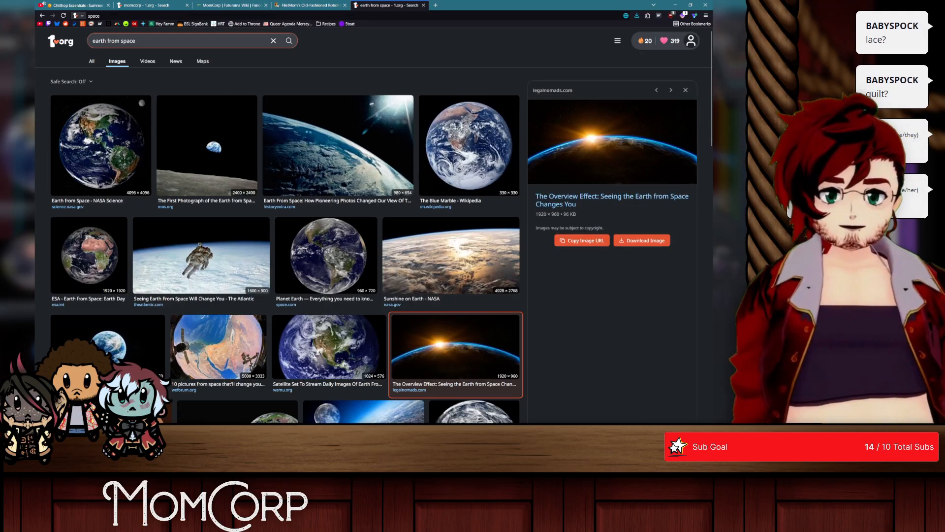
scroll(451, 264, "down", 3)
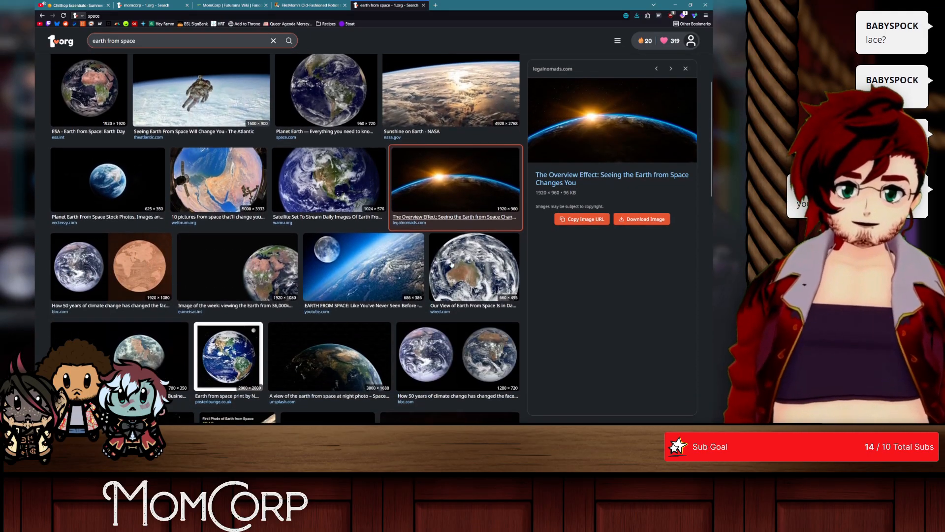
scroll(451, 264, "down", 2)
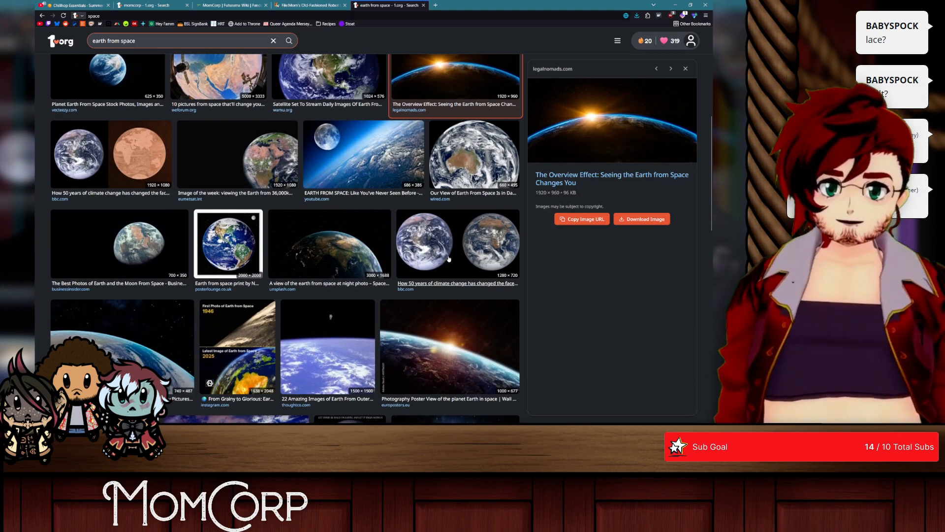
scroll(449, 259, "up", 4)
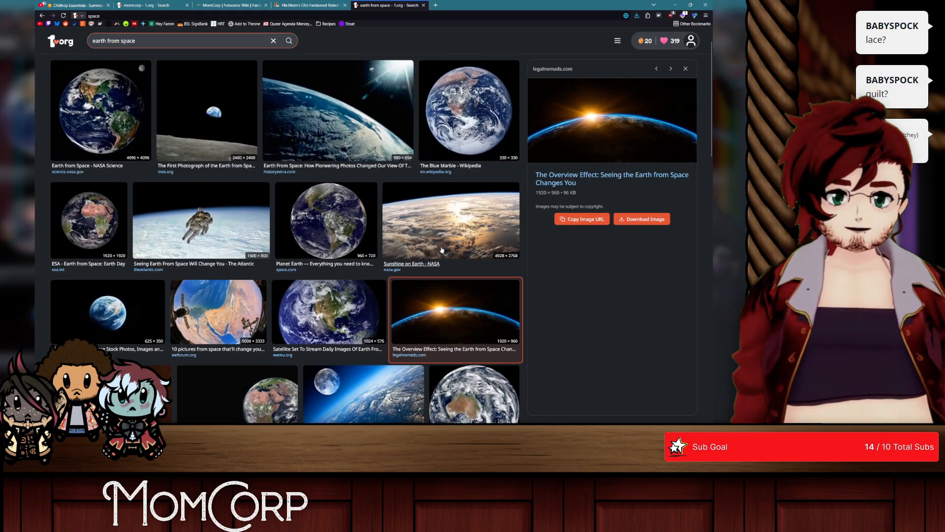
scroll(409, 215, "down", 1)
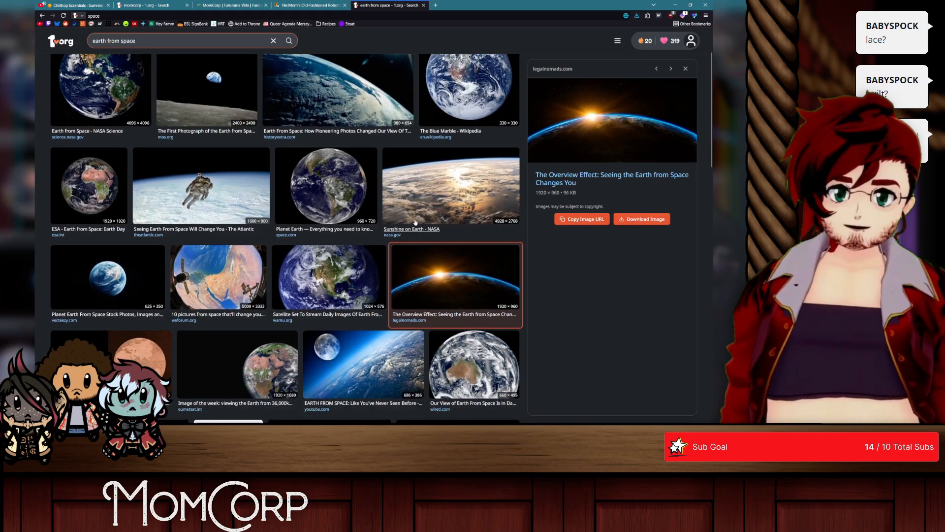
left_click(436, 188)
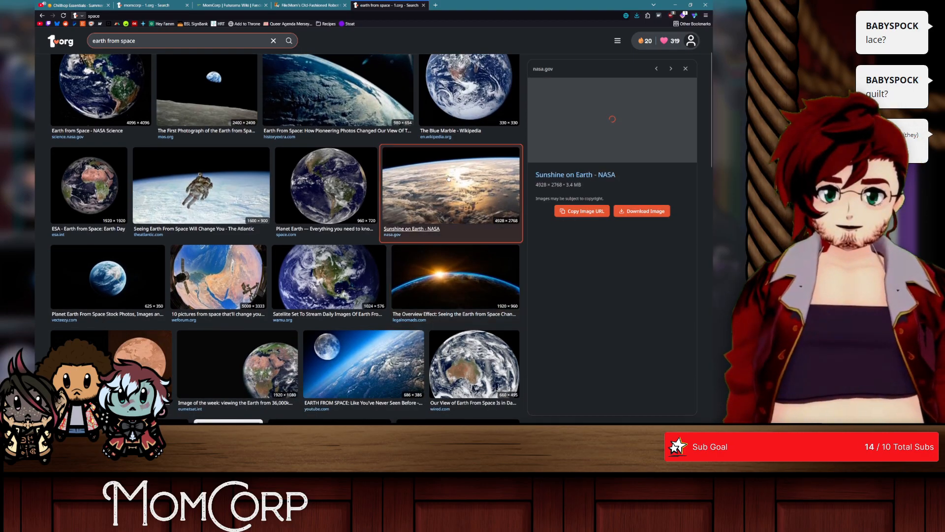
scroll(448, 179, "down", 10)
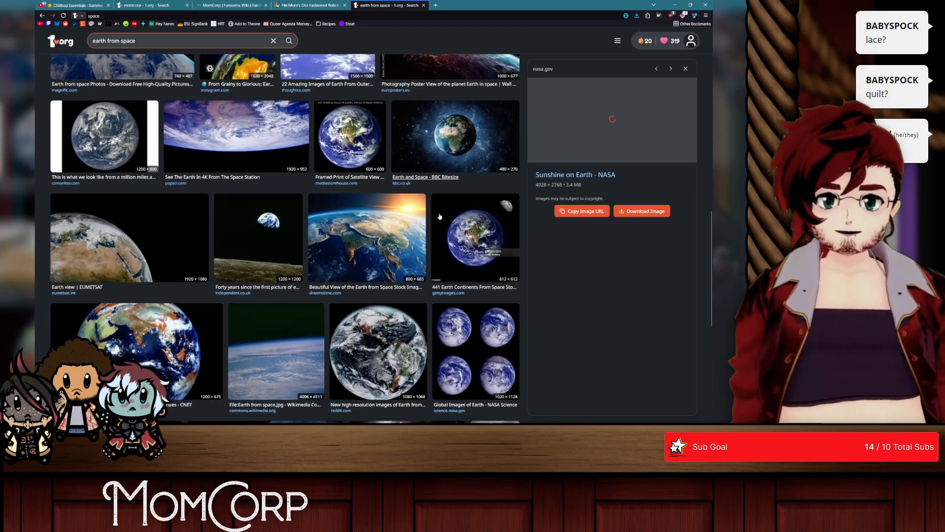
scroll(440, 217, "up", 2)
left_click(499, 170)
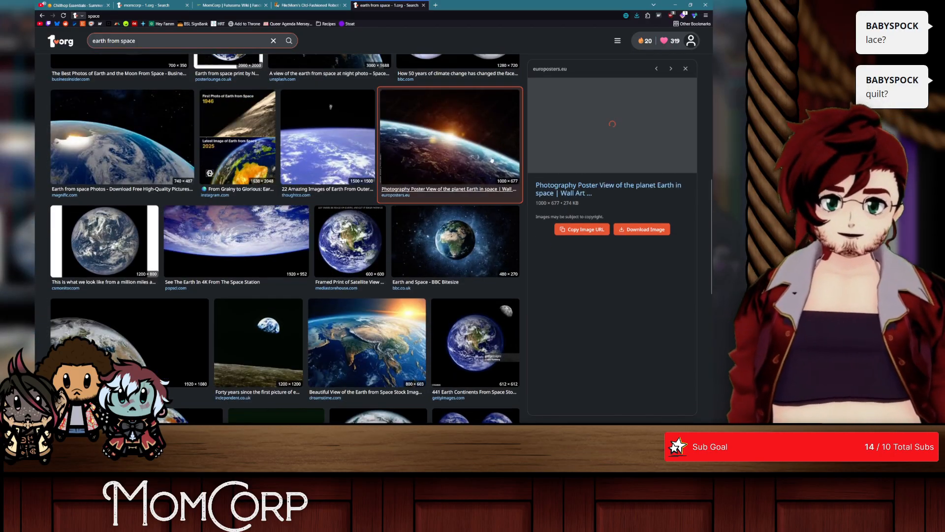
Step: Open the Unsplash night view of Earth at full size, inspect it and close its tab
scroll(500, 169, "up", 3)
left_click(350, 183)
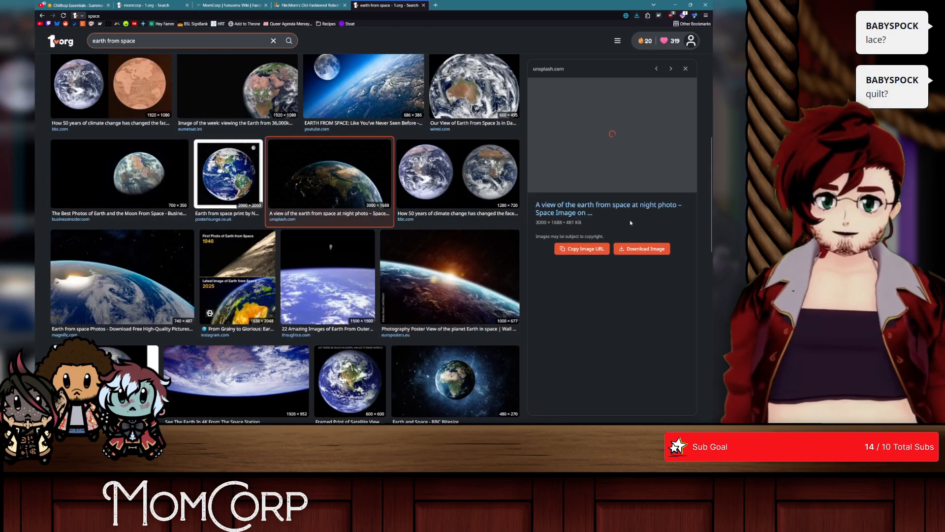
left_click(637, 229)
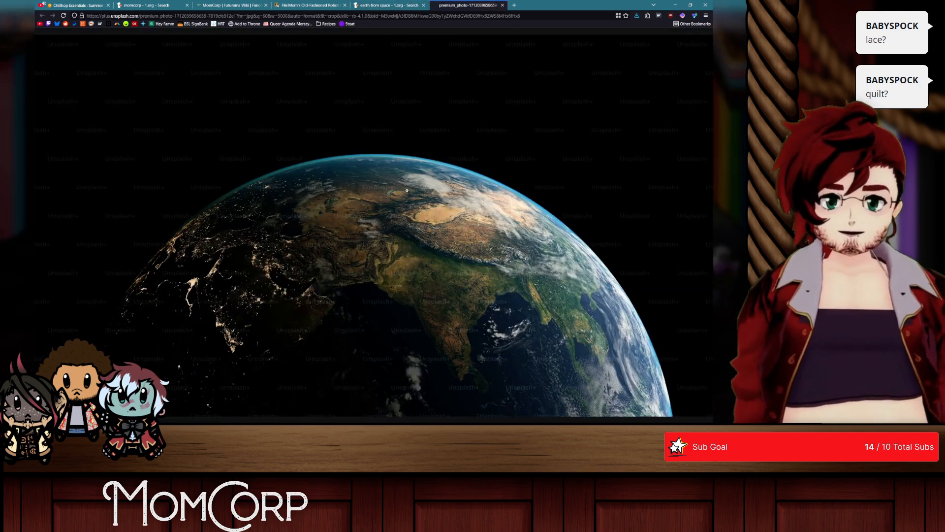
right_click(409, 193)
left_click(361, 134)
middle_click(451, 6)
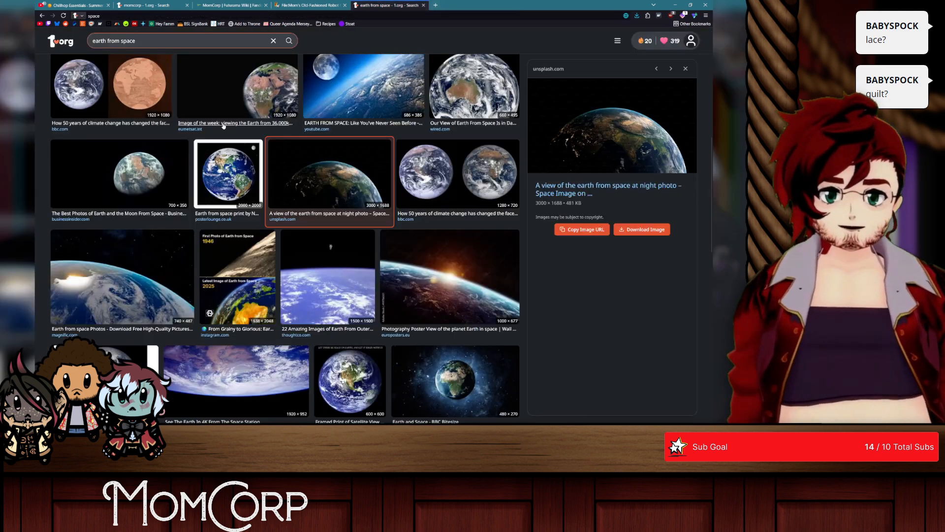
Step: Open the magnific.com Earth horizon photo at full size, copy the image and switch back to Photoshop
left_click(226, 102)
scroll(120, 172, "down", 3)
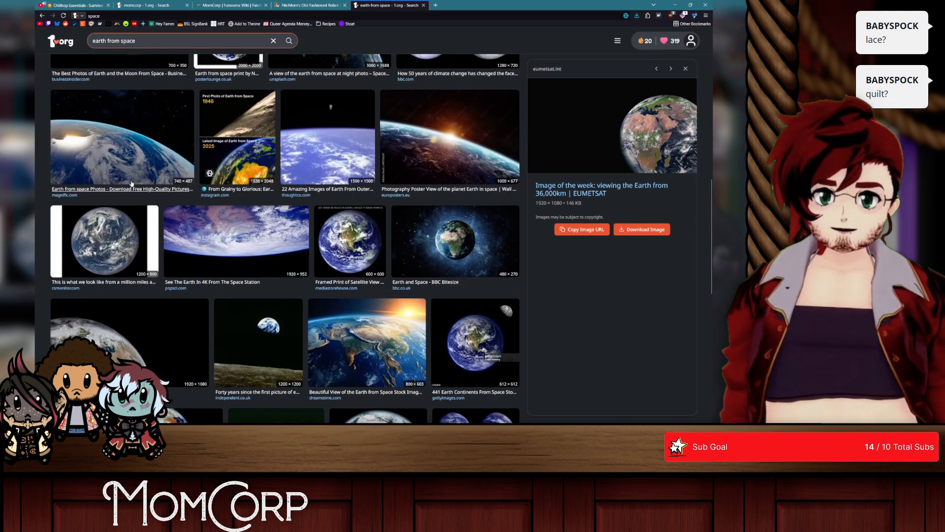
left_click(119, 158)
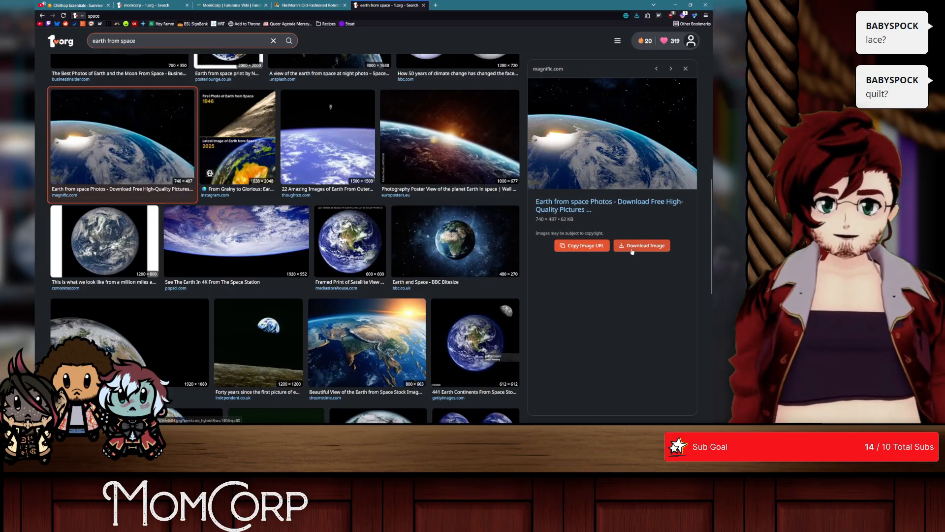
left_click(632, 247)
right_click(377, 231)
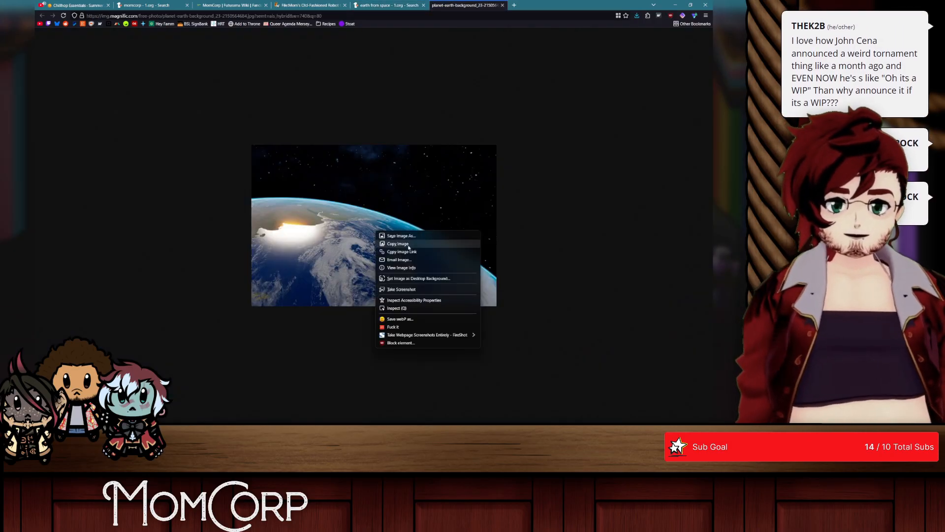
left_click(408, 245)
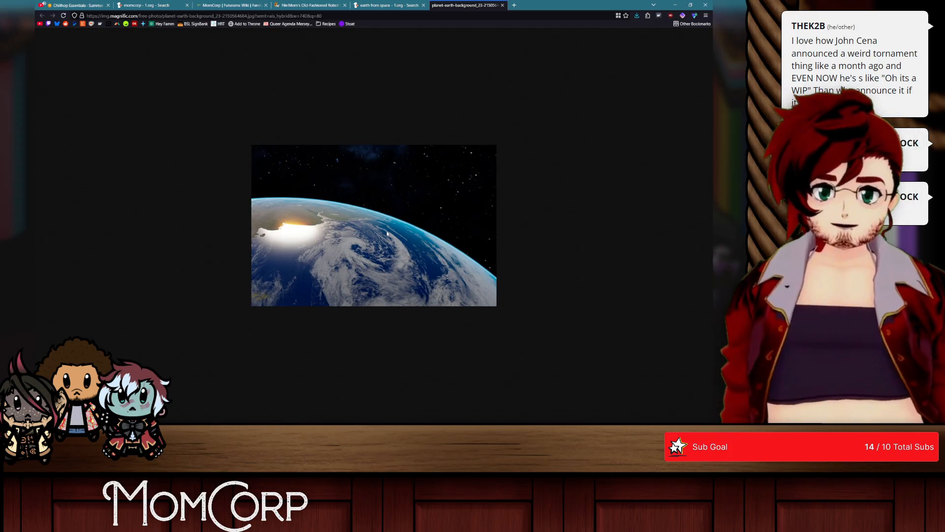
key("alt+Tab")
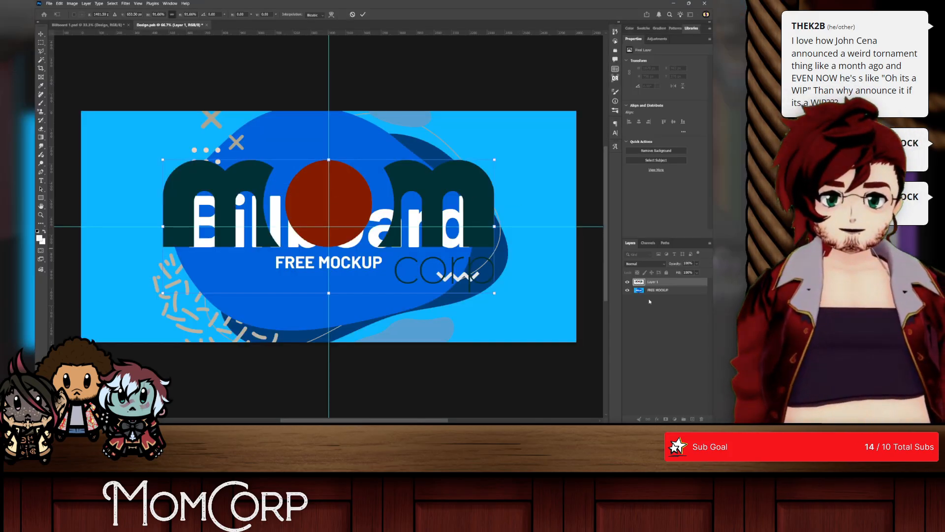
Step: Paste the copied Earth photo directly above the FREE MOCKUP layer and enlarge it to span the full canvas width
left_click(653, 290)
key("ctrl+v")
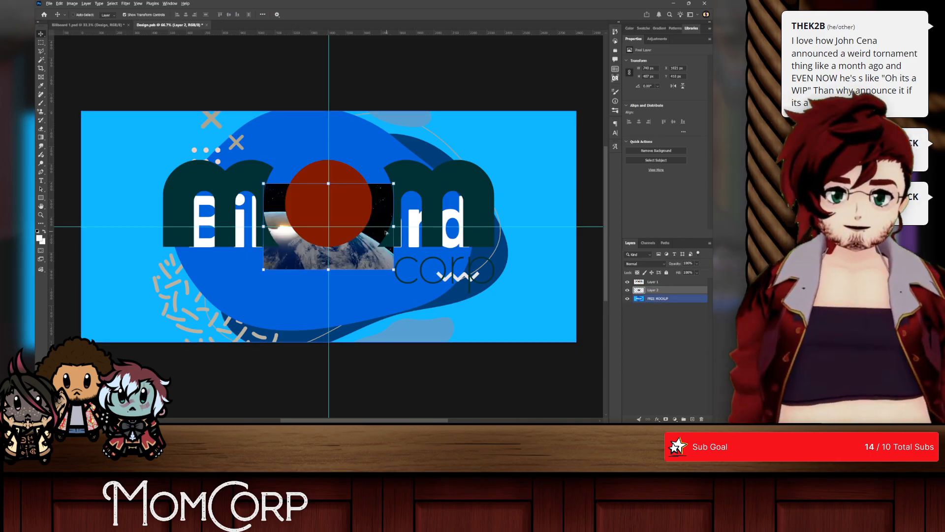
left_click_drag(393, 227, 569, 222)
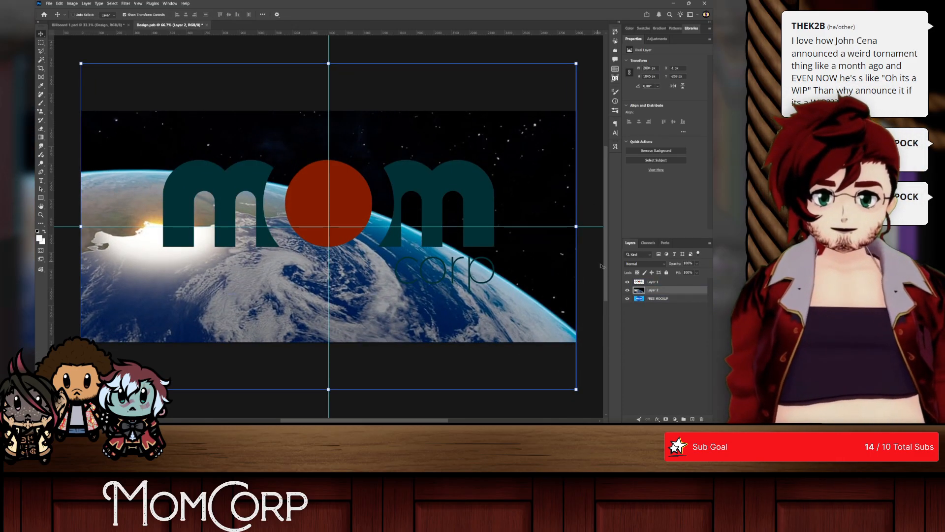
Step: Try the mom corp logo higher on the canvas, comparing it with the original Earth photo
left_click(671, 281)
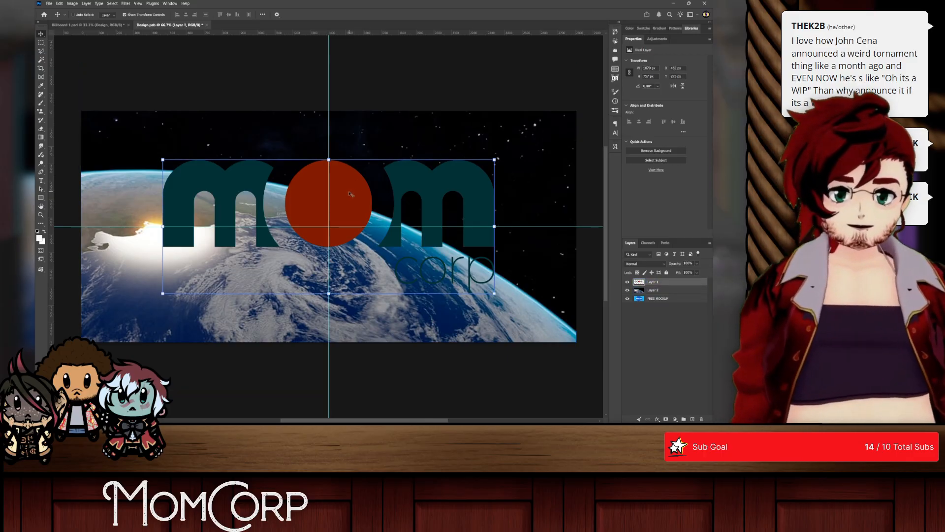
left_click_drag(348, 194, 349, 175)
key("alt+Tab")
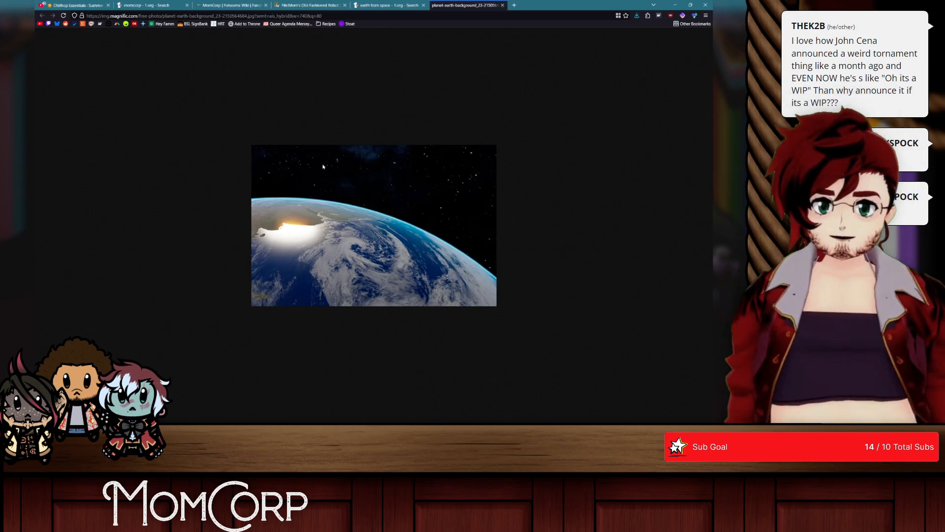
key("alt+Tab")
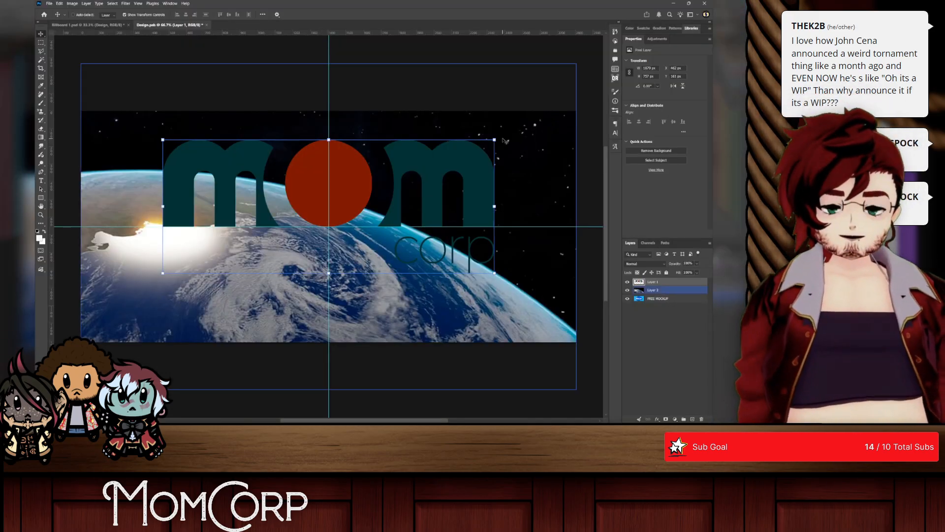
left_click(674, 285)
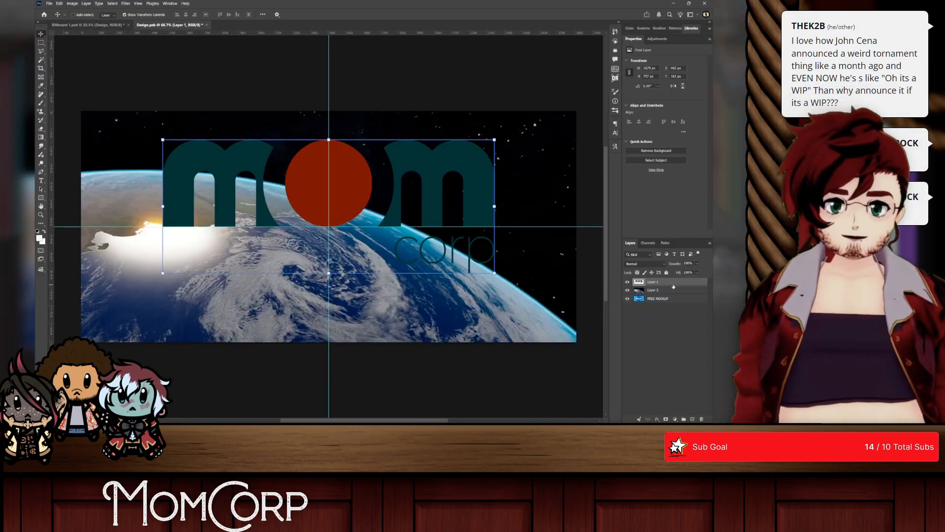
left_click(655, 291)
left_click(657, 299)
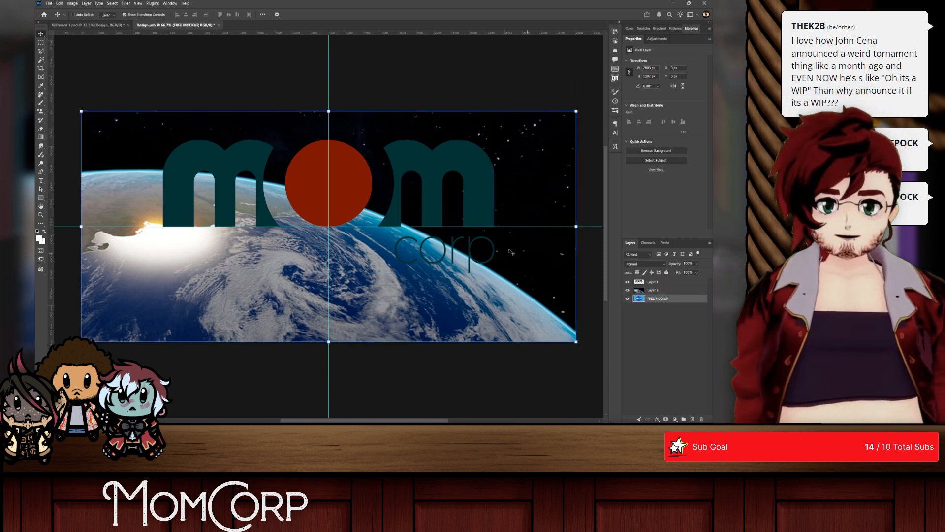
Step: Recentre the logo on the canvas and save the design to check it on the billboard mockup
left_click(654, 282)
left_click_drag(352, 153, 351, 213)
key("ctrl+s")
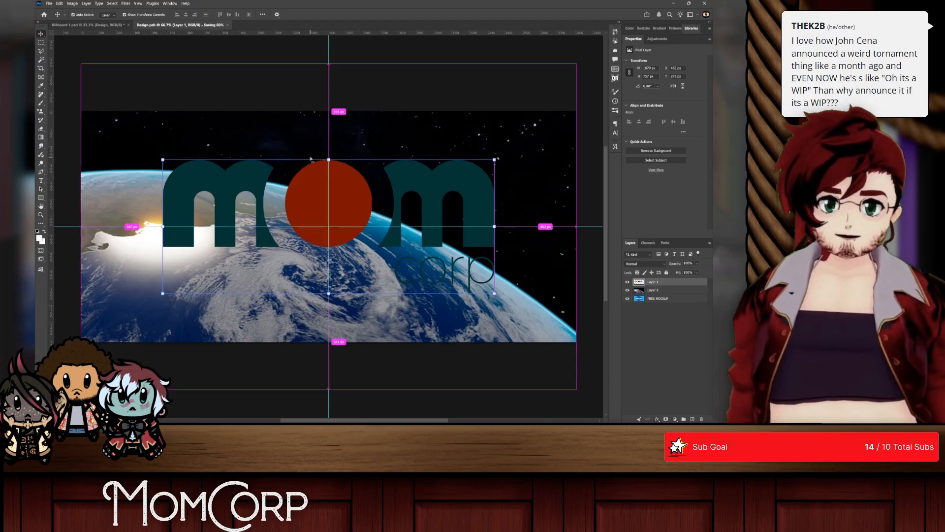
left_click(75, 27)
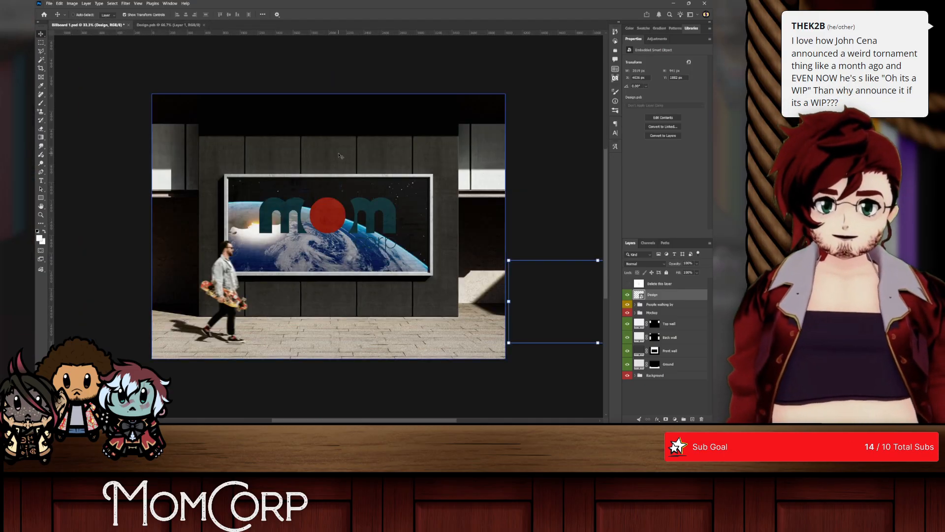
scroll(241, 217, "up", 2)
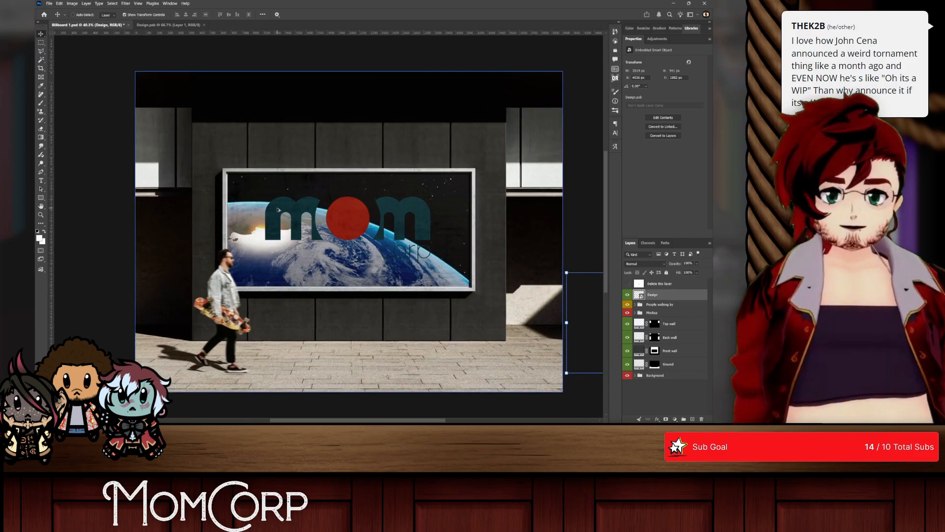
Step: Return to the design file and replace its guides with a cyan guide layout of 3 columns and 3 rows
left_click(158, 24)
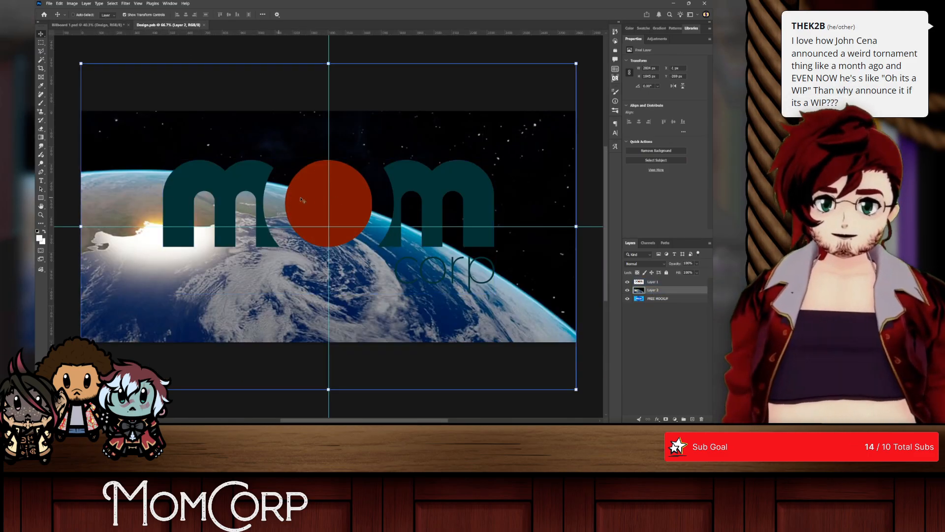
left_click(654, 282)
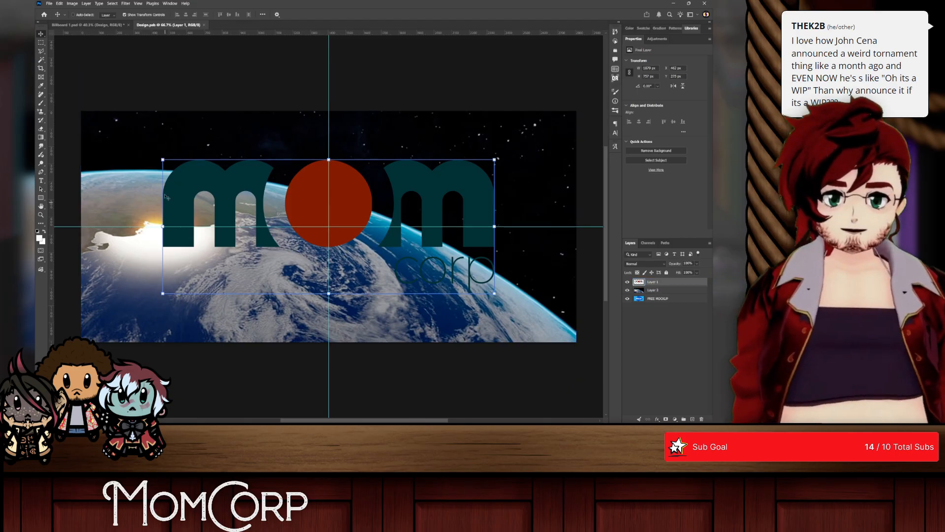
left_click(138, 4)
mouse_move(163, 169)
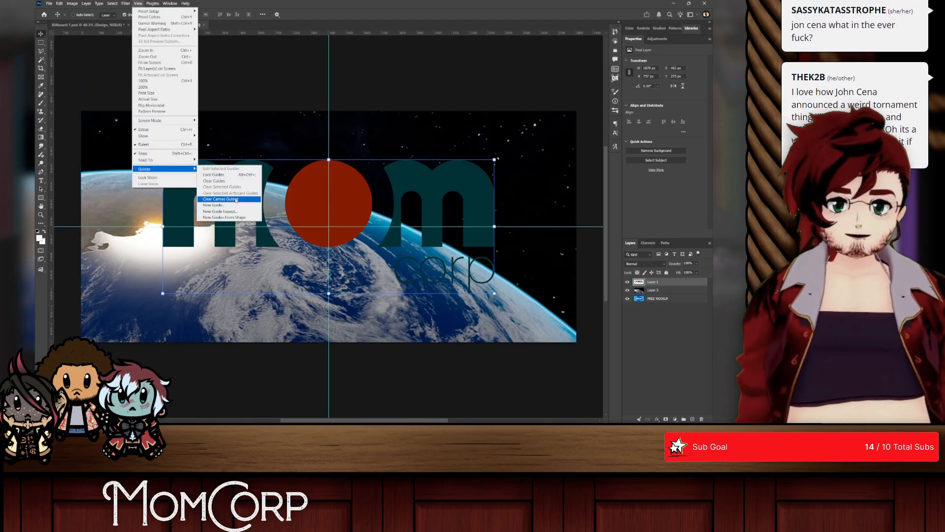
left_click(222, 207)
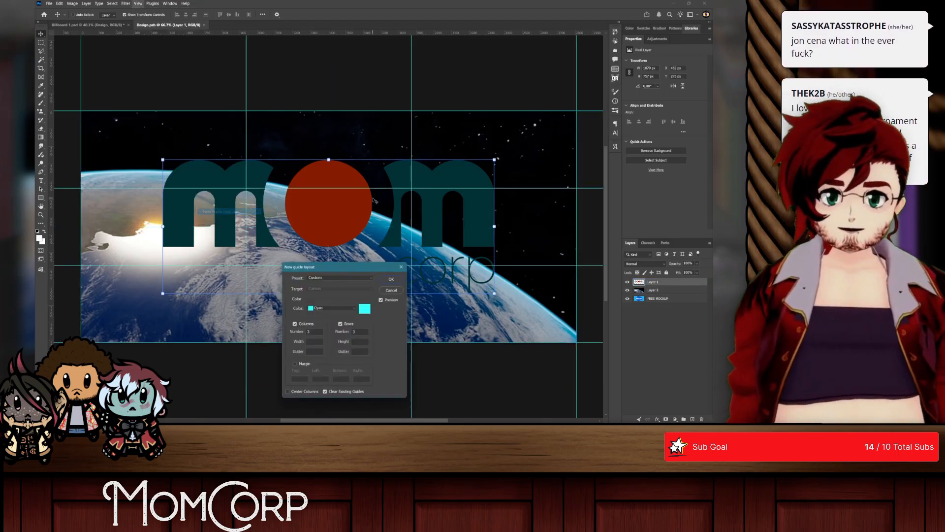
left_click(393, 278)
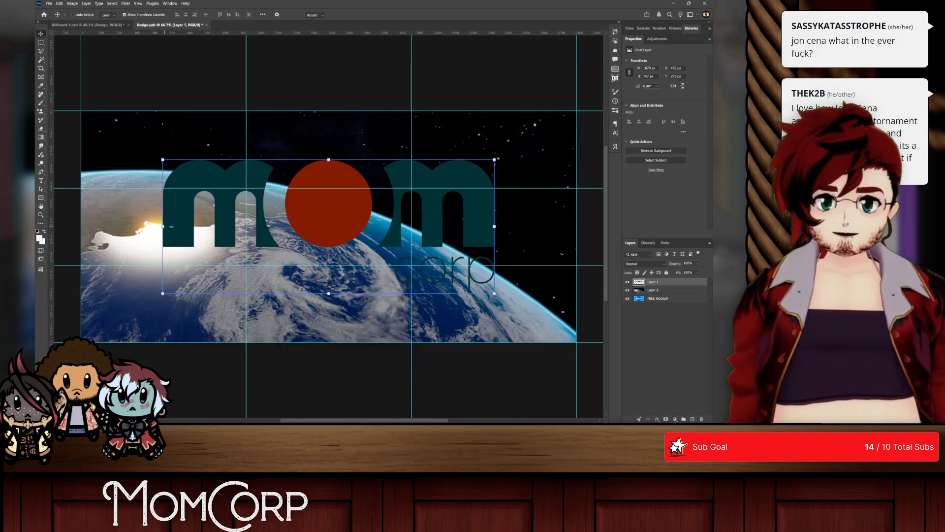
Step: Shrink the logo around the upper-right guide intersection and lower the Earth photo until the horizon clears the logo
left_click_drag(171, 226, 293, 226)
left_click_drag(391, 206, 423, 173)
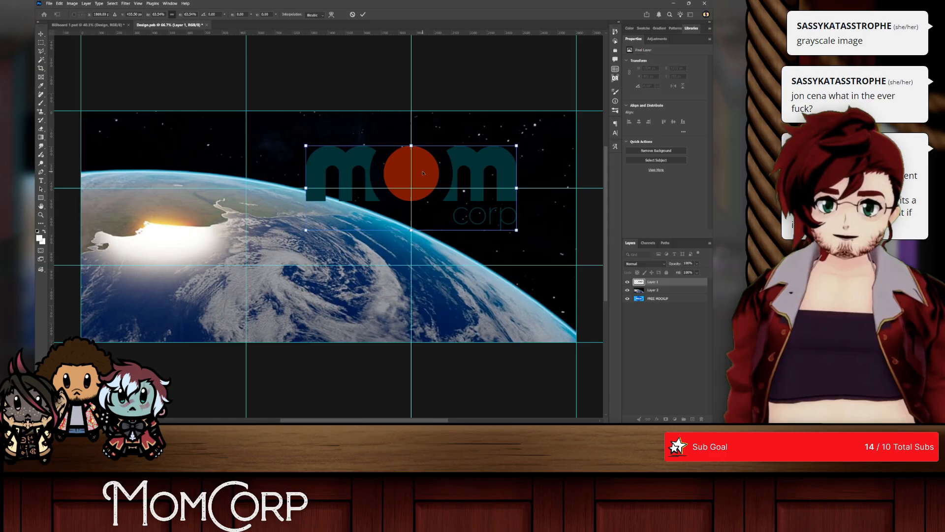
left_click(665, 292)
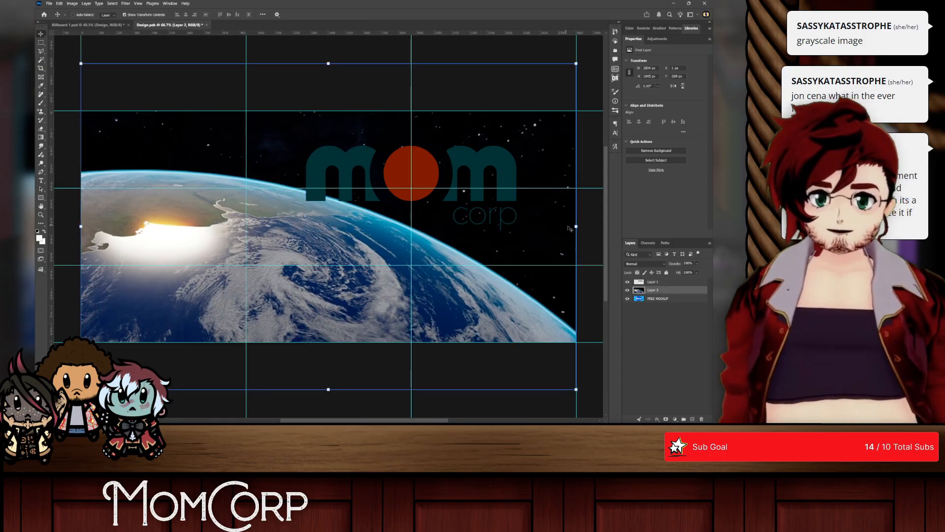
left_click_drag(482, 250, 482, 260)
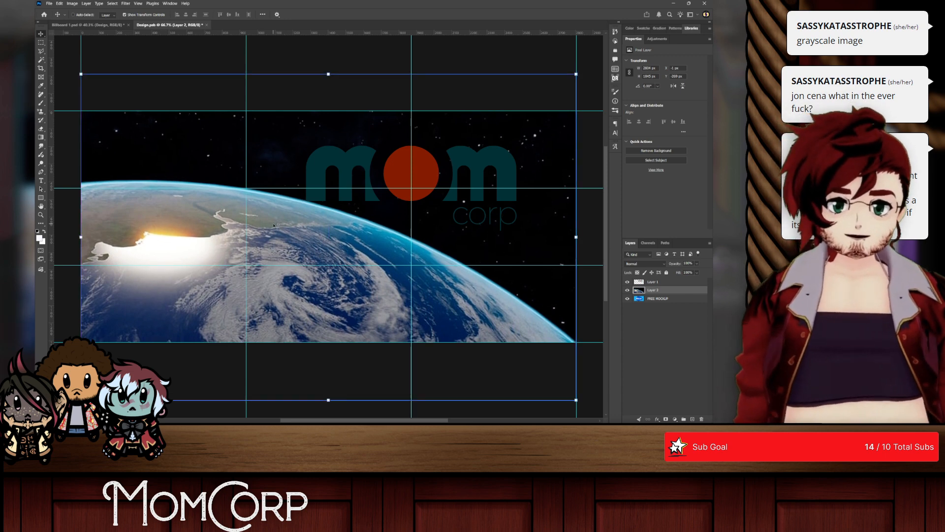
left_click_drag(289, 226, 285, 252)
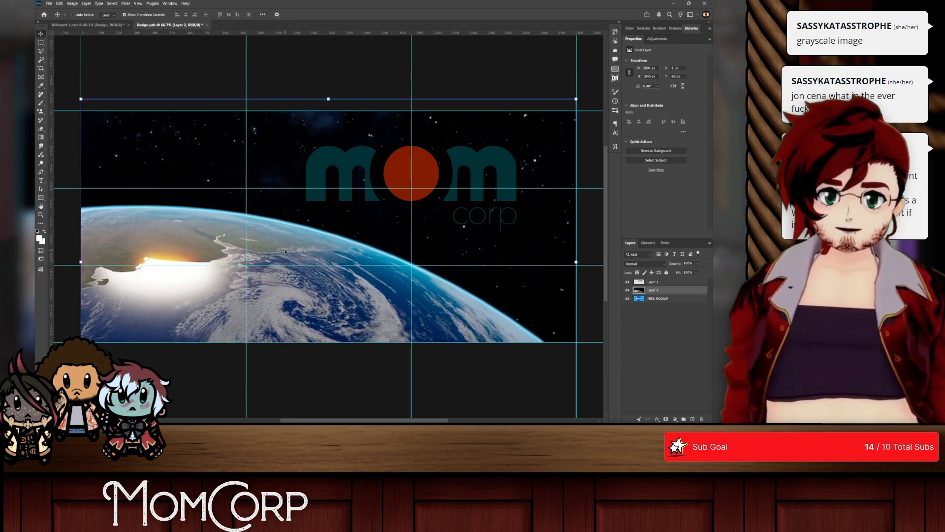
Step: Apply a Color Overlay in the brand palette's pale blue to the logo layer, and save and close the design file
left_click(683, 283)
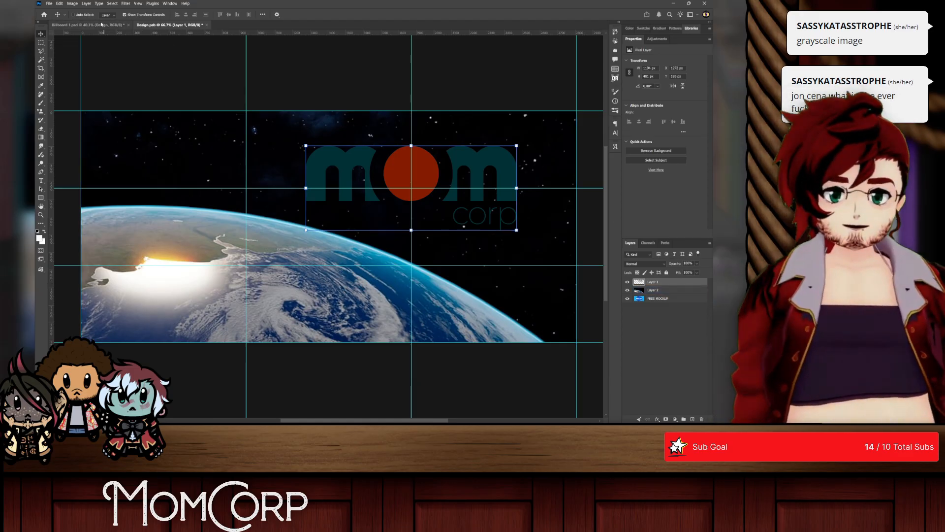
key("alt+Tab")
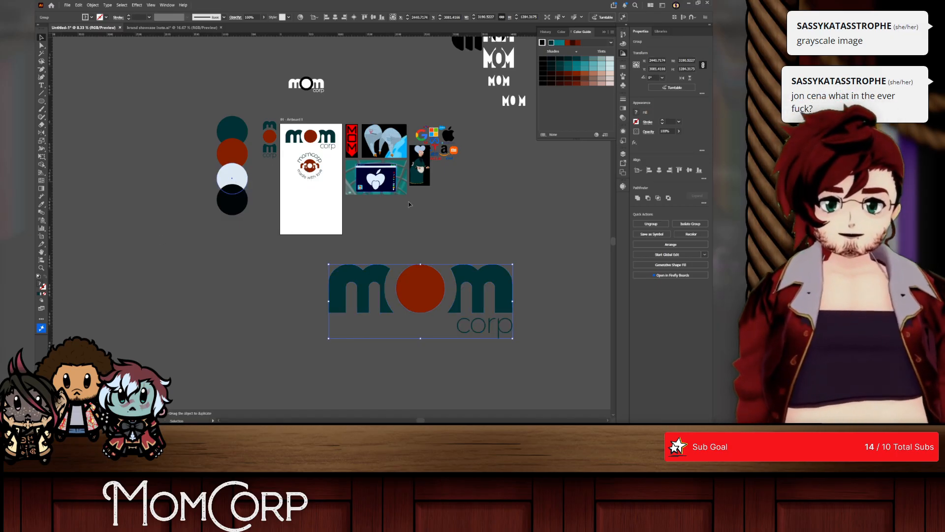
key("alt+Tab")
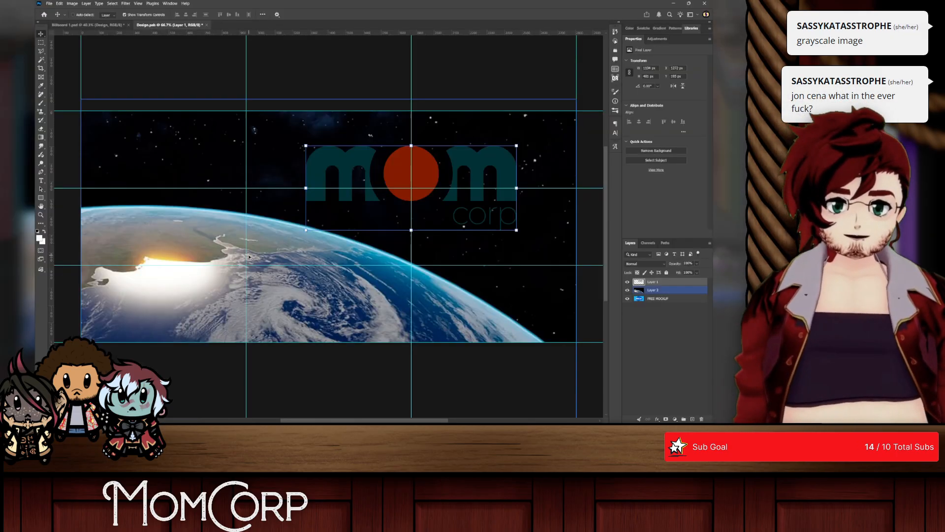
left_click(658, 419)
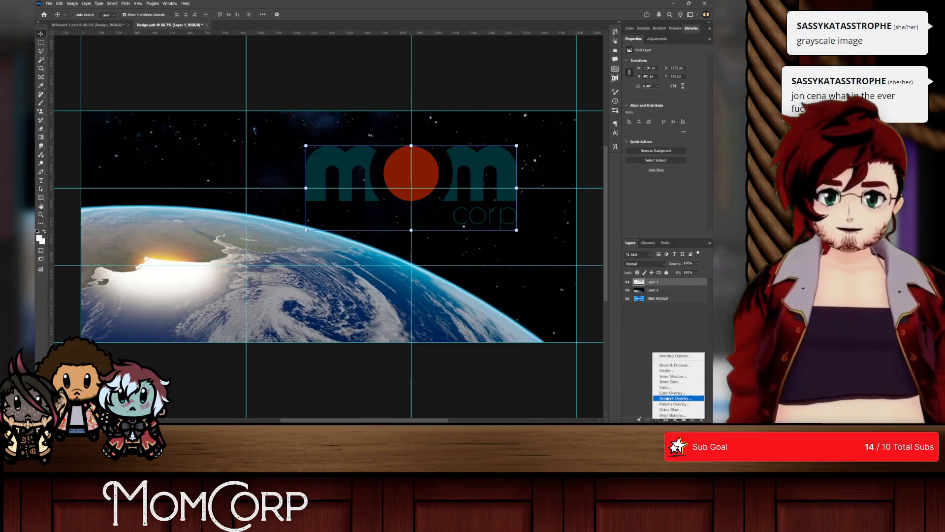
left_click(667, 393)
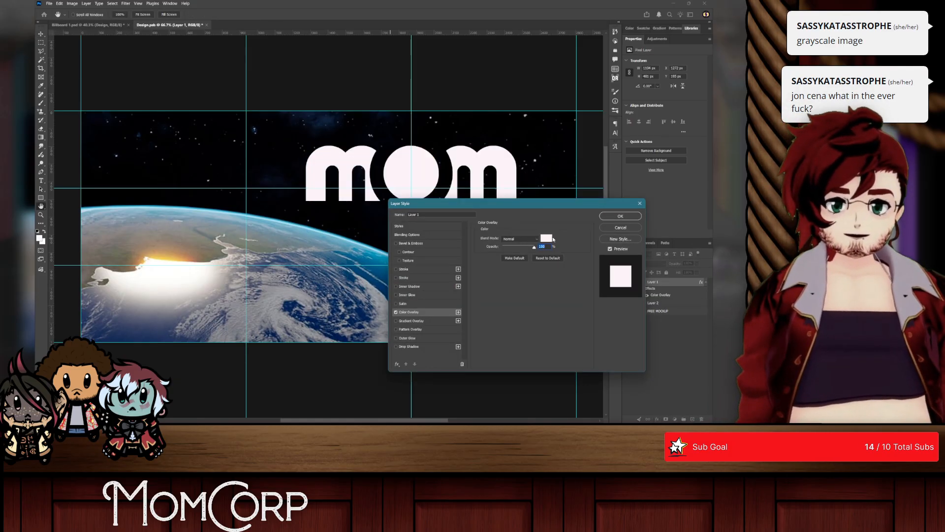
left_click(551, 239)
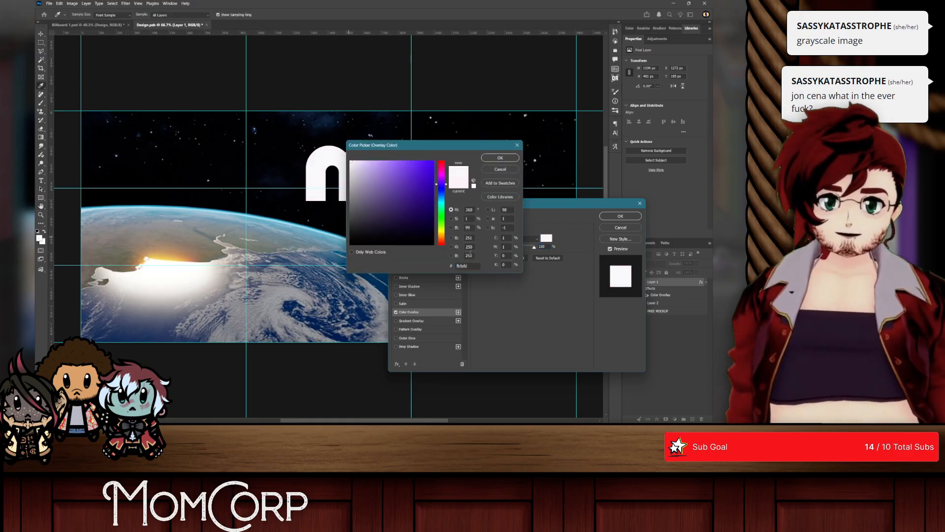
left_click(369, 285)
left_click(500, 158)
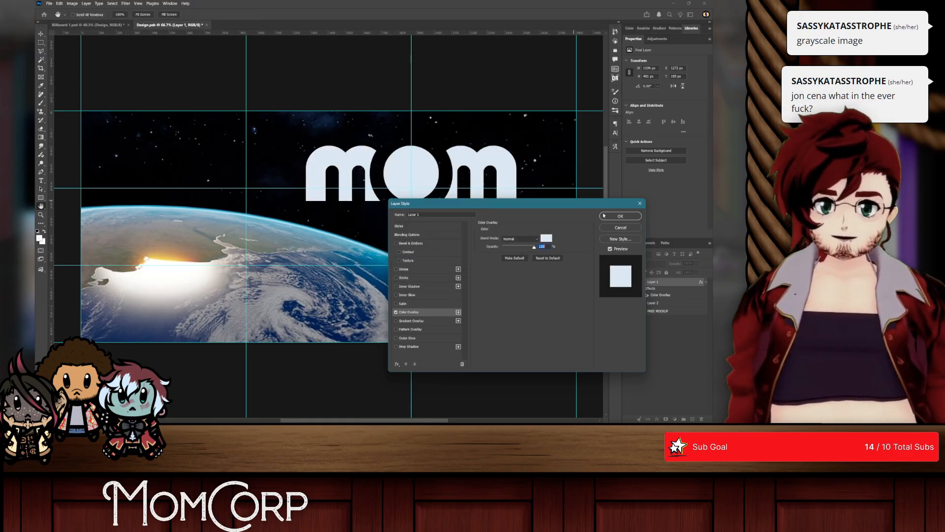
left_click(619, 217)
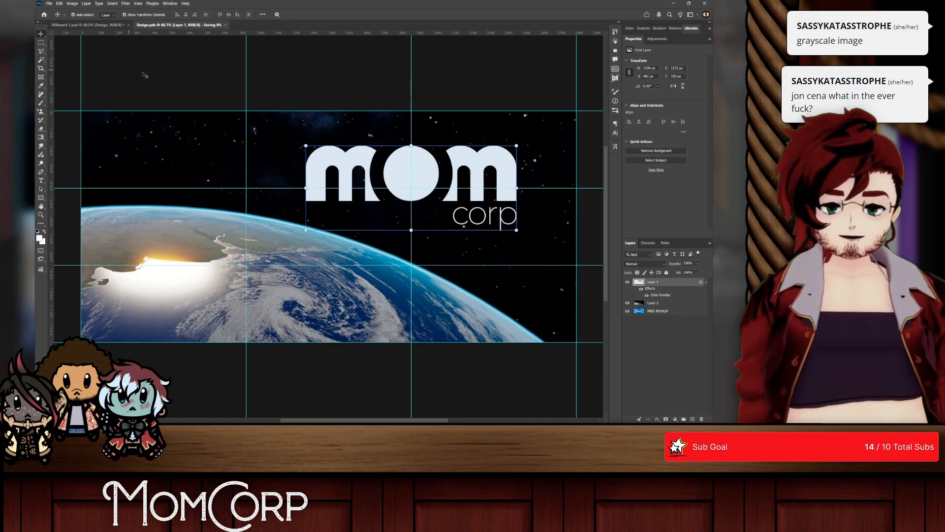
key("ctrl+s")
key("ctrl+w")
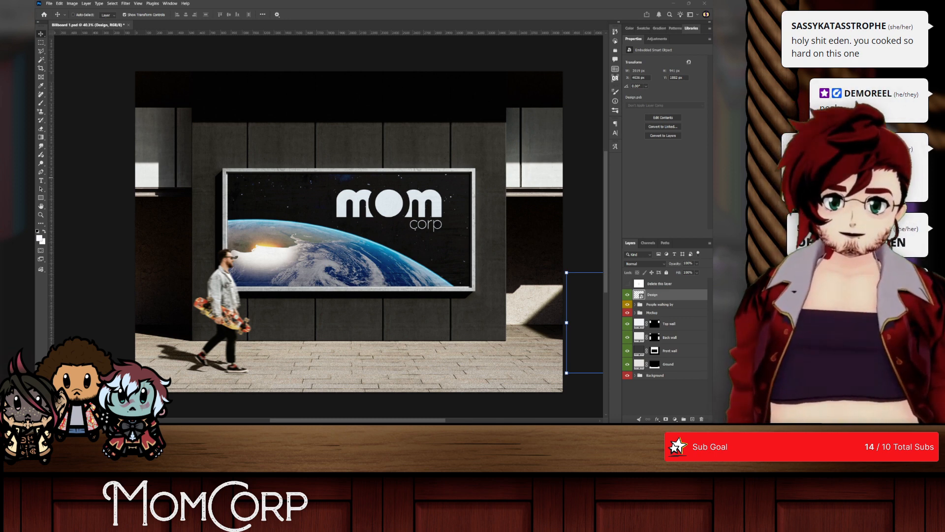
Step: Export the billboard mockup as the PNG file Billboard 1.png in the Downloads folder and switch to Illustrator
left_click(49, 4)
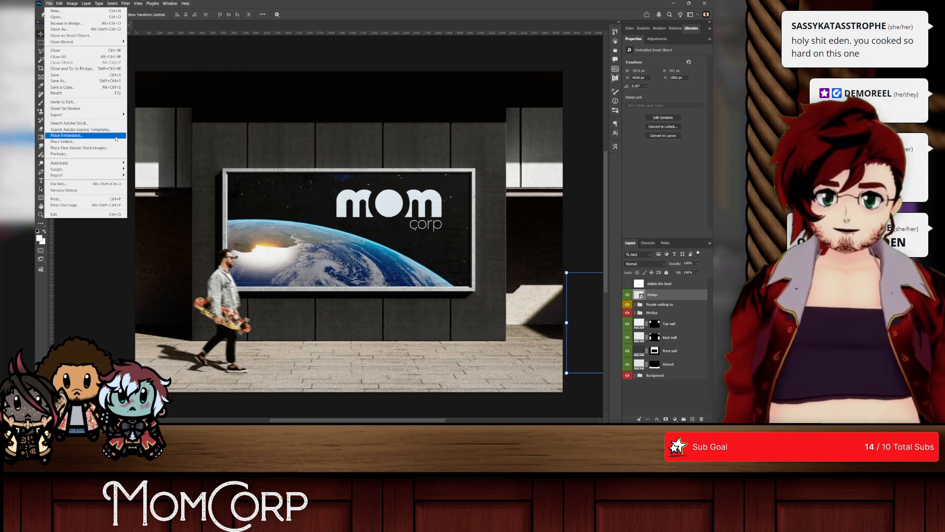
mouse_move(89, 114)
left_click(158, 121)
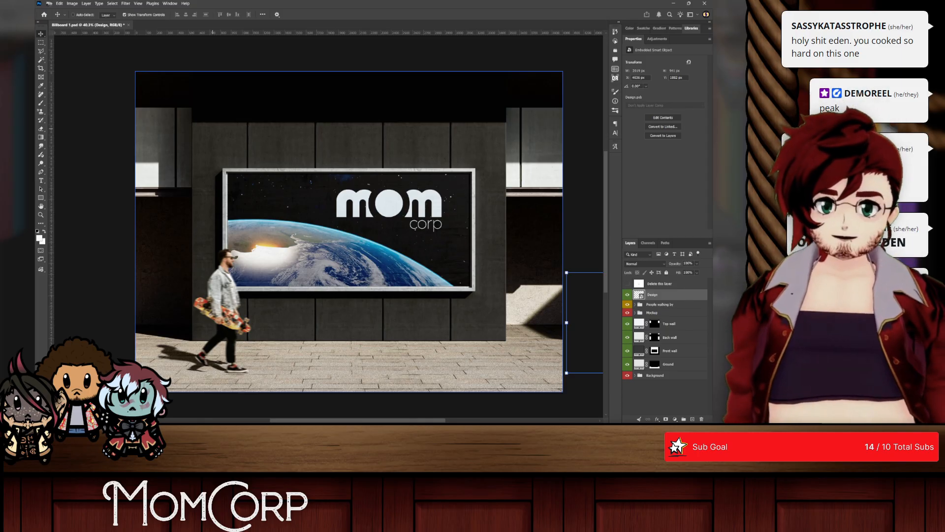
left_click(49, 4)
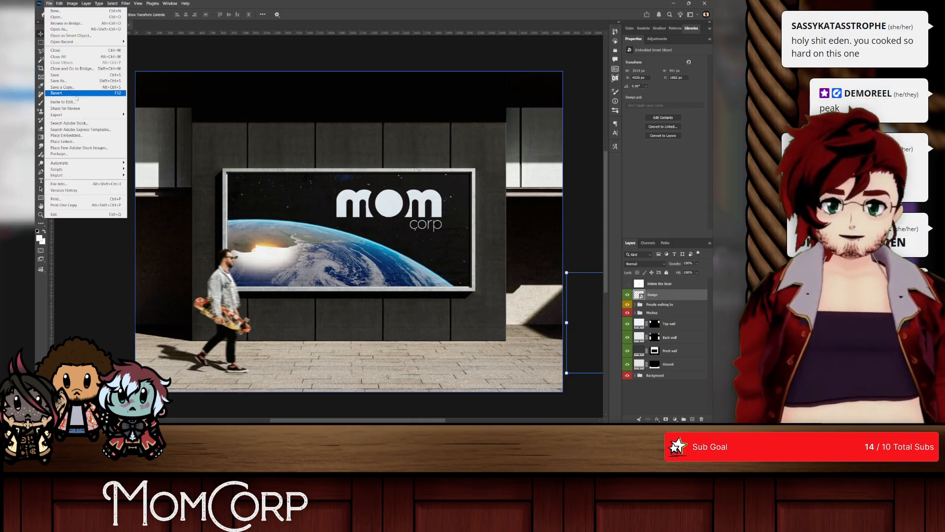
mouse_move(99, 114)
left_click(164, 121)
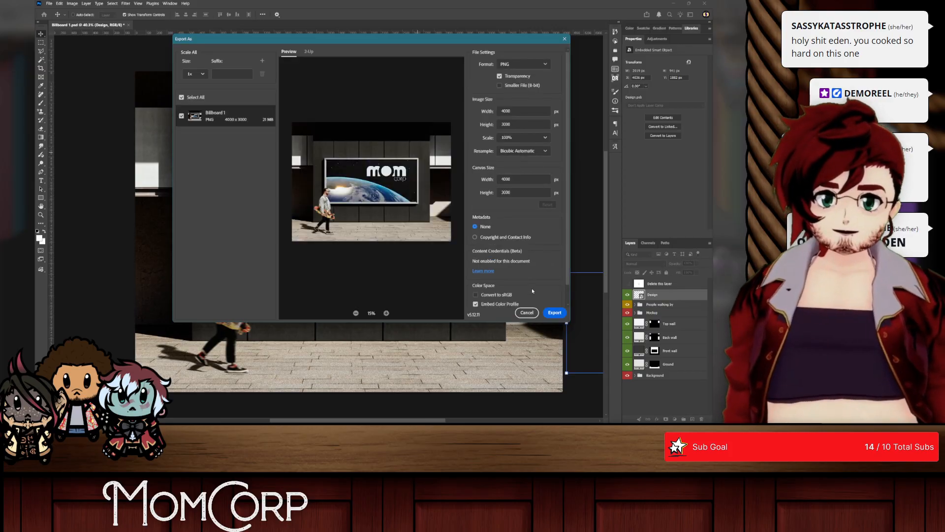
left_click(555, 313)
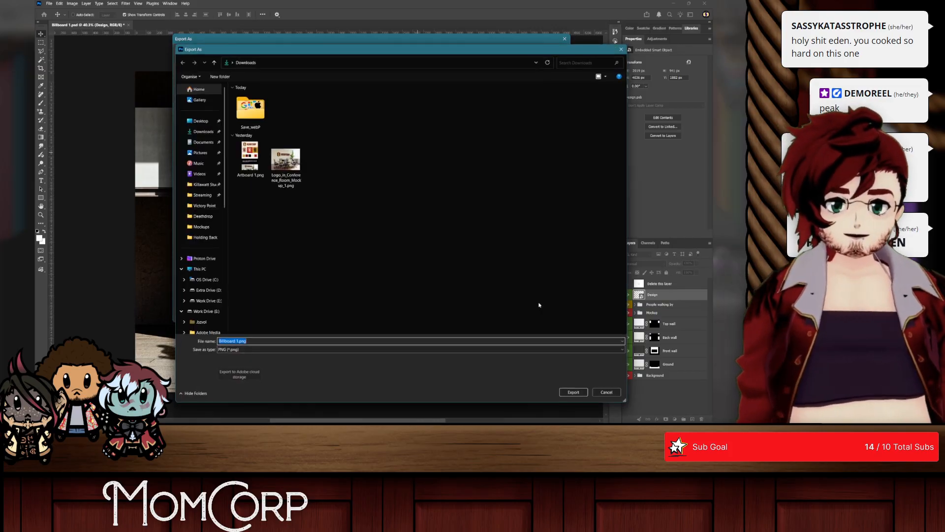
left_click(195, 132)
key("alt+Tab")
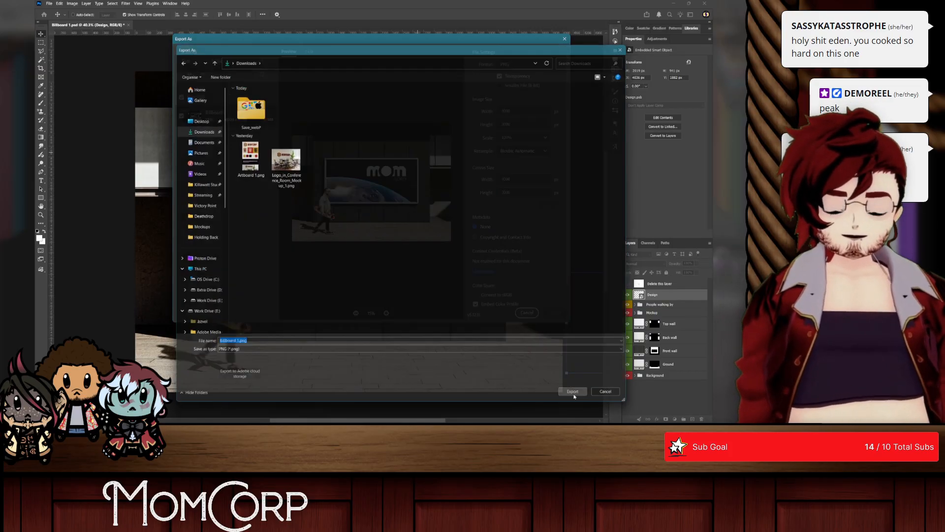
left_click(176, 236)
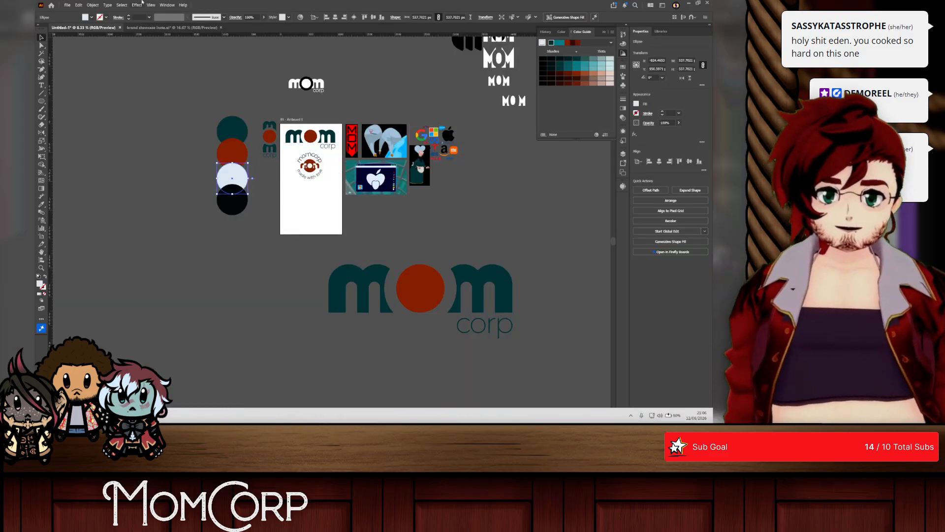
Step: Place Billboard 1.png from the Downloads folder into the brand showcase document, scaled to about 1180 px wide directly beneath the teal montserrat band
left_click(168, 28)
scroll(426, 330, "up", 2)
scroll(219, 291, "down", 1)
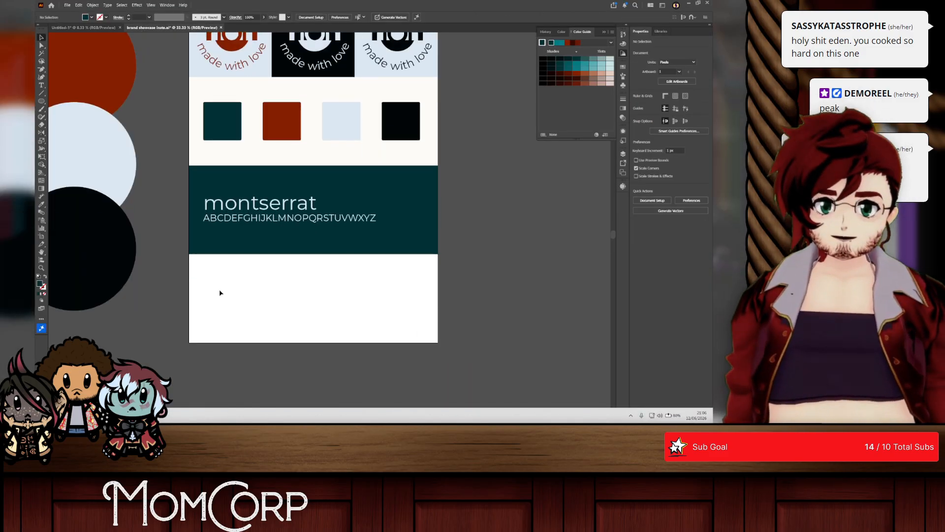
key("alt+Tab")
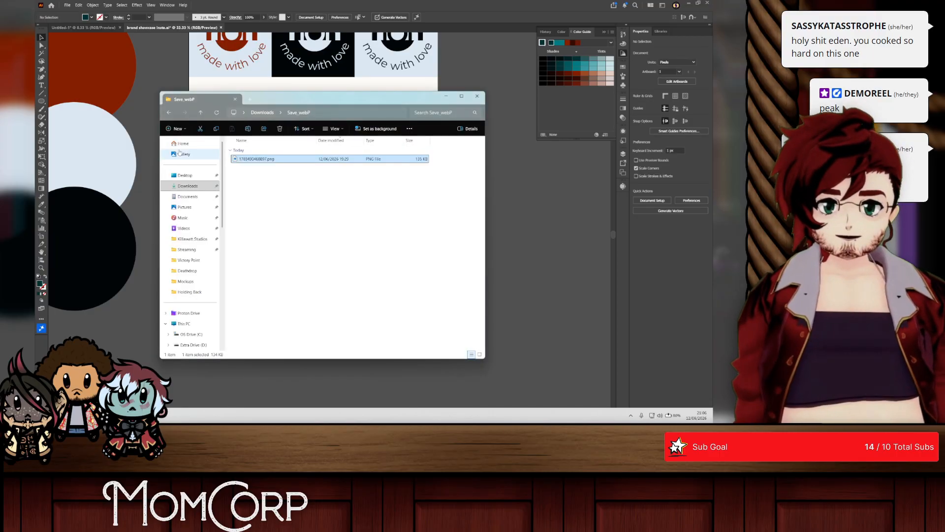
left_click(257, 113)
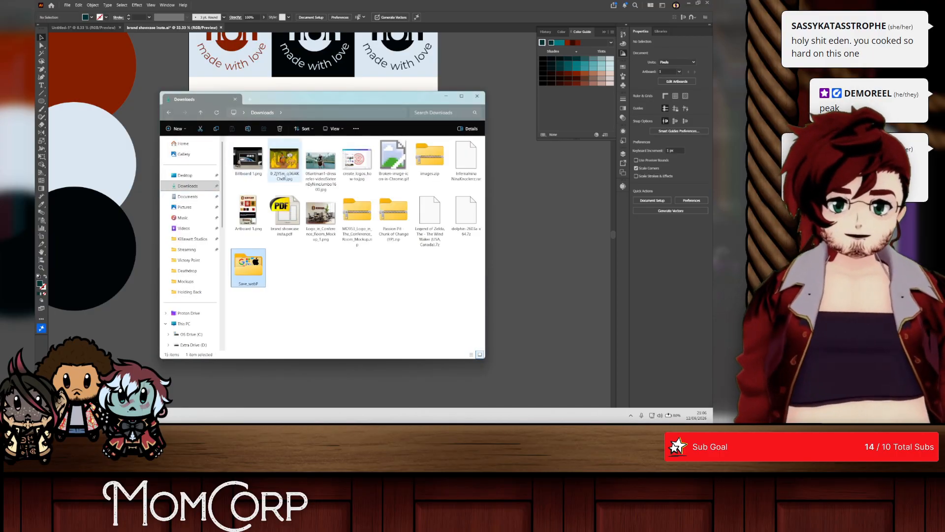
left_click_drag(540, 168, 521, 214)
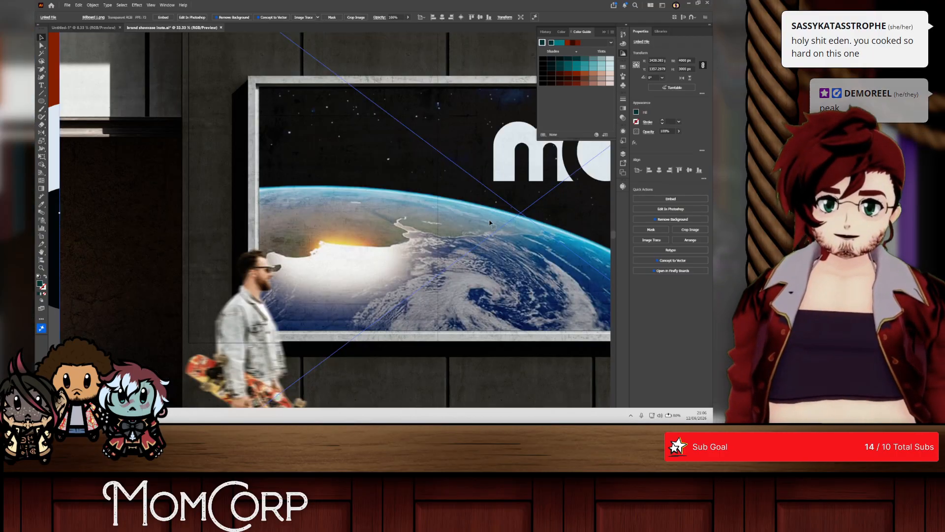
left_click_drag(468, 198, 282, 231)
scroll(281, 231, "down", 3)
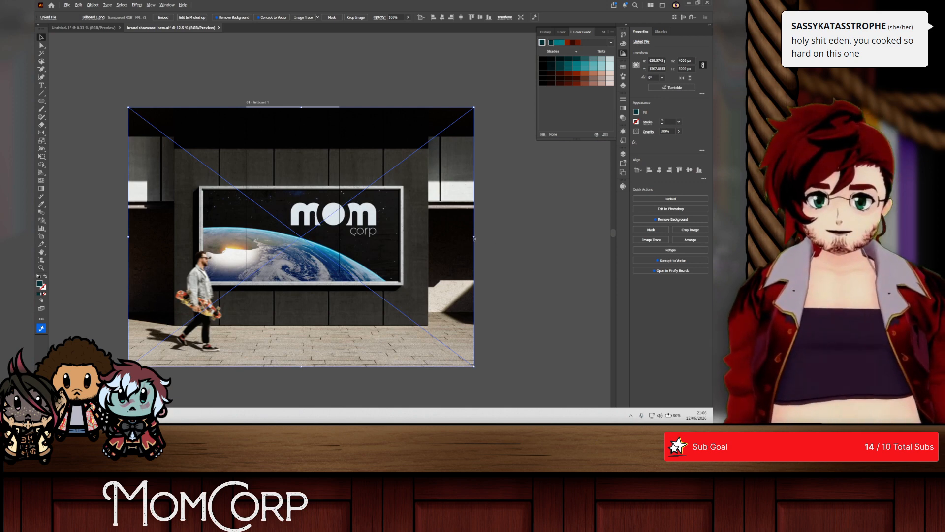
left_click_drag(475, 238, 326, 276)
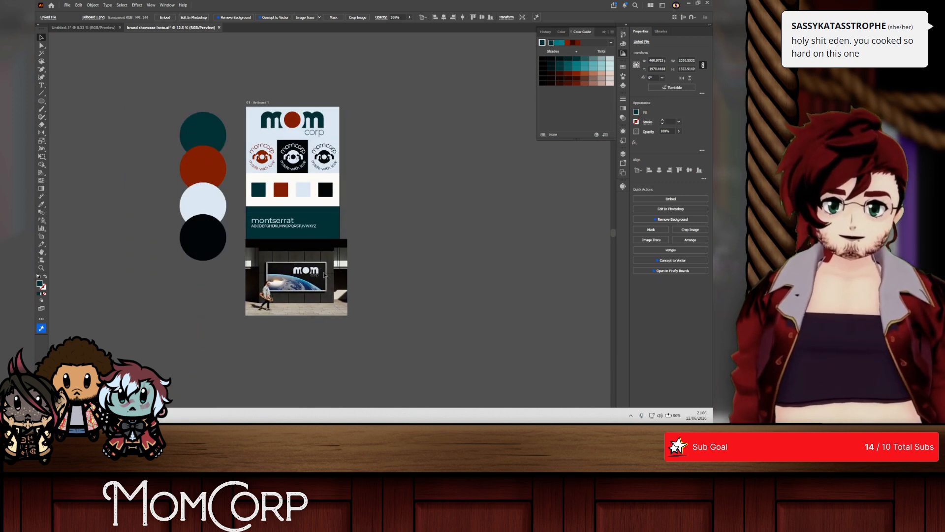
left_click(284, 223)
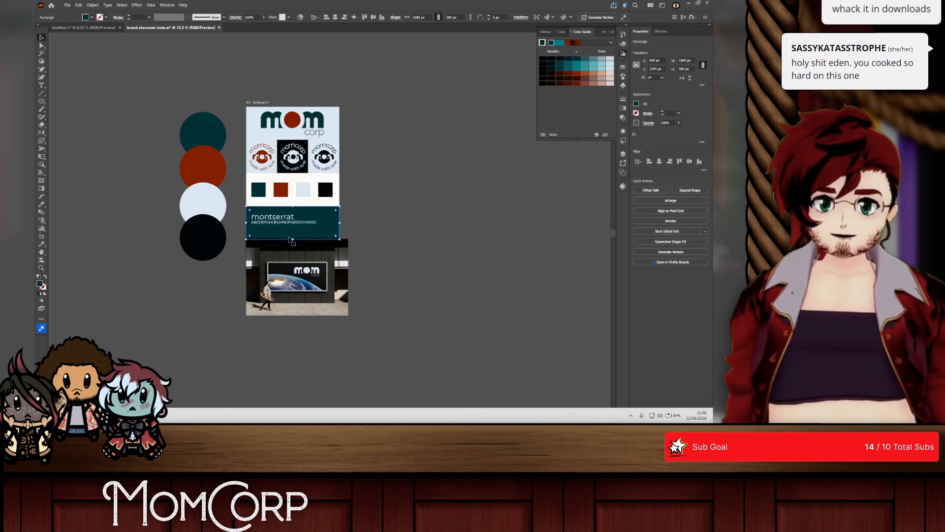
left_click(293, 241)
left_click(284, 236)
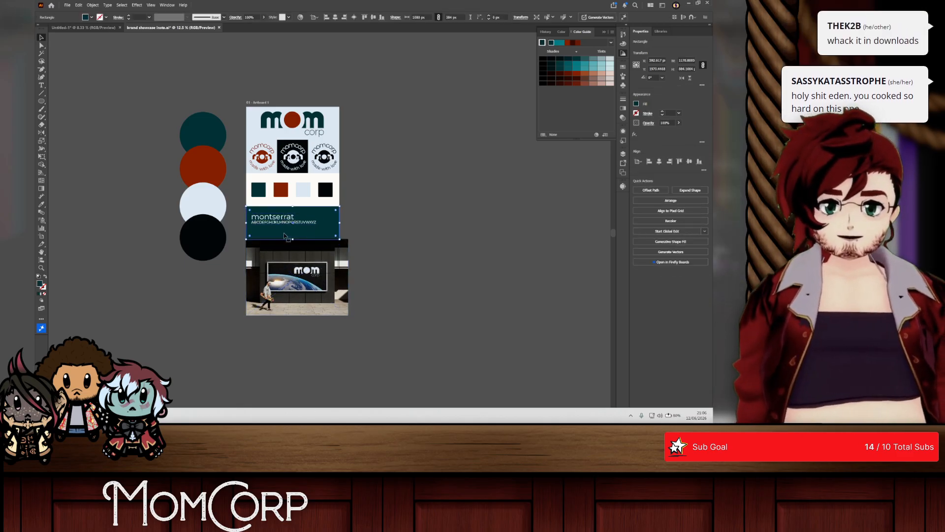
left_click_drag(293, 241, 291, 227)
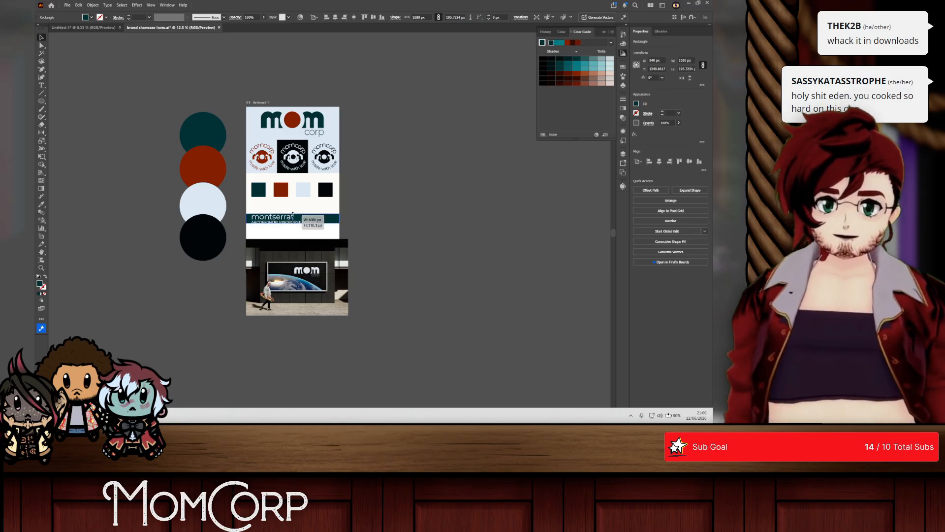
scroll(296, 207, "up", 4)
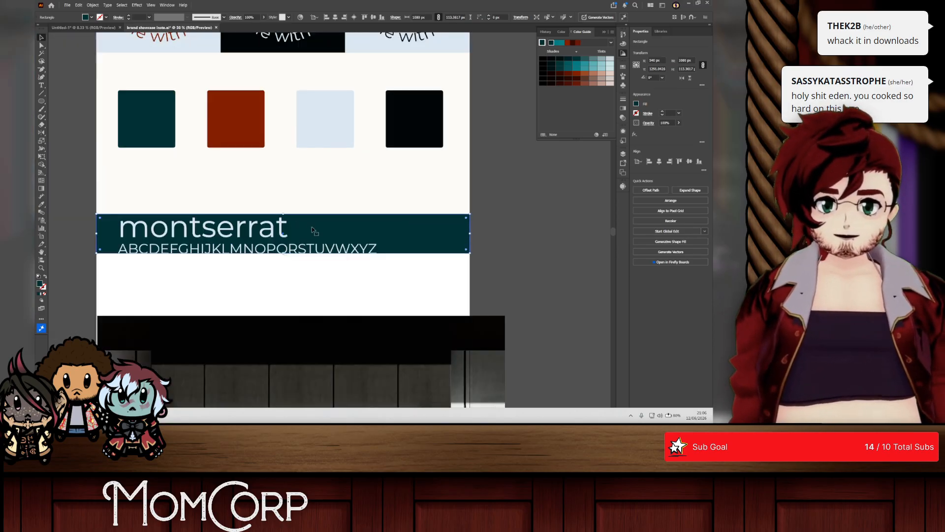
left_click_drag(284, 214, 316, 193)
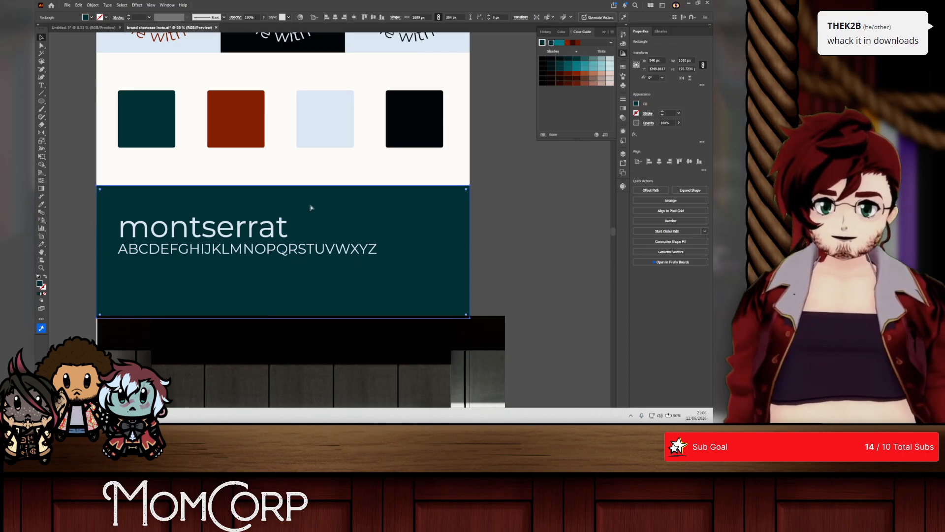
Step: Shorten the teal montserrat band to about 296 px high from its lower edge, using a temporary guide along its upper edge
key("ctrl+r")
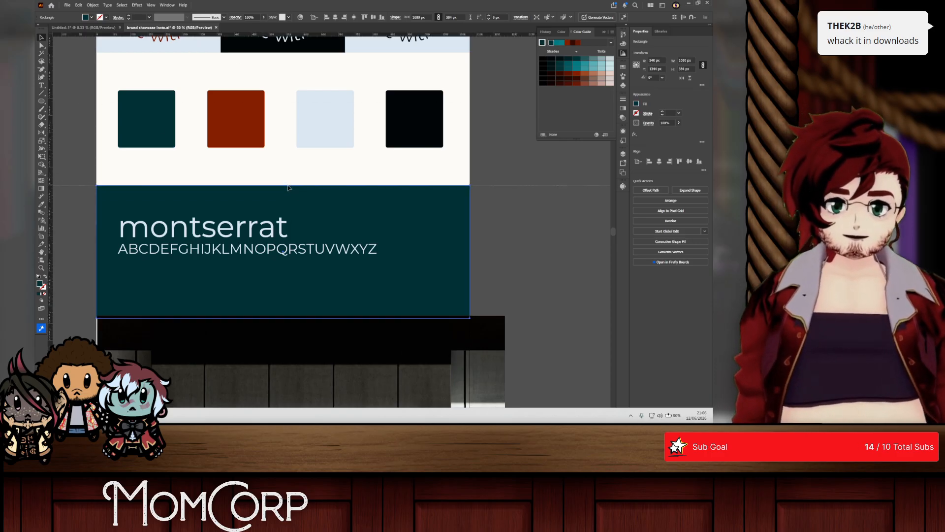
left_click_drag(288, 187, 289, 185)
left_click(311, 272)
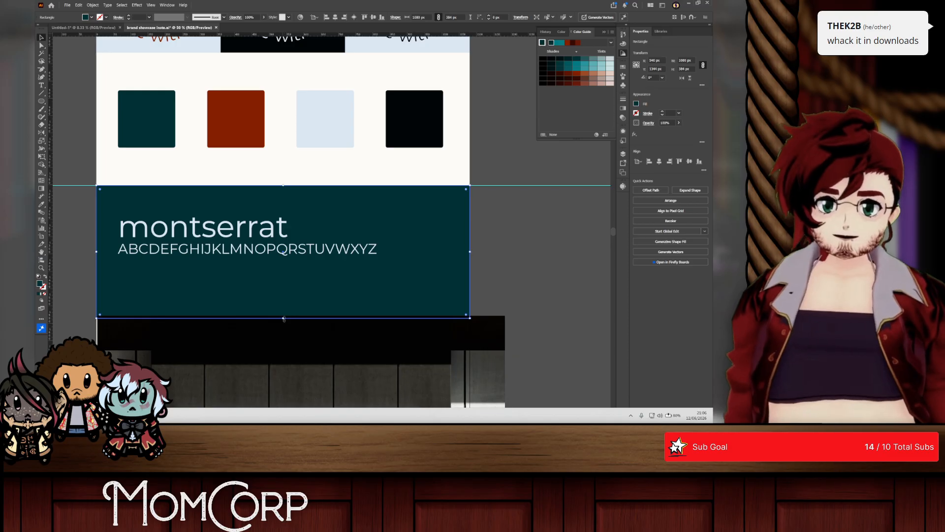
left_click_drag(283, 319, 283, 255)
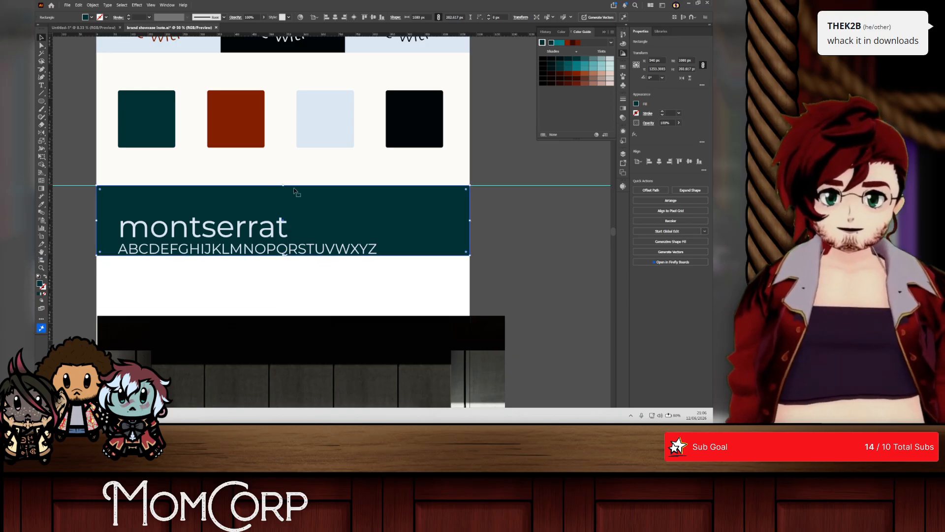
mouse_move(284, 186)
left_mouse_down()
mouse_move(284, 217)
mouse_move(284, 186)
left_mouse_up()
left_click_drag(497, 175, 538, 210)
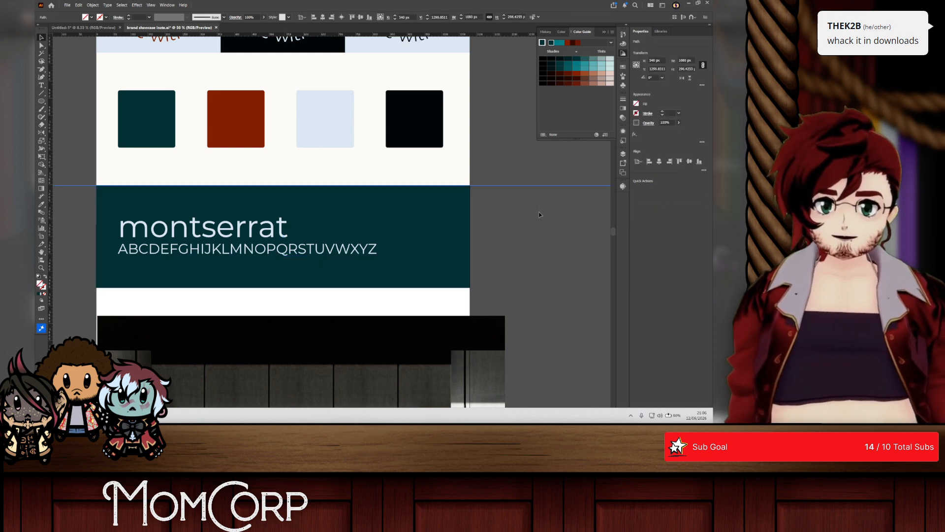
key("Delete")
Step: Centre the billboard image across the artboard, shrink it slightly to about 1172 px wide, and send it behind the teal montserrat band
scroll(514, 236, "down", 3)
scroll(460, 250, "down", 2)
scroll(435, 243, "down", 1)
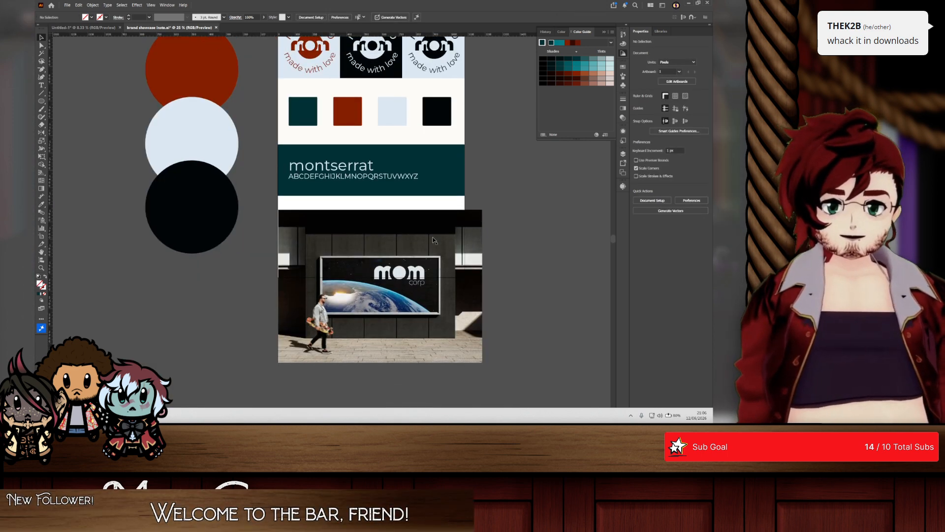
scroll(416, 241, "up", 1)
left_click_drag(359, 241, 366, 226)
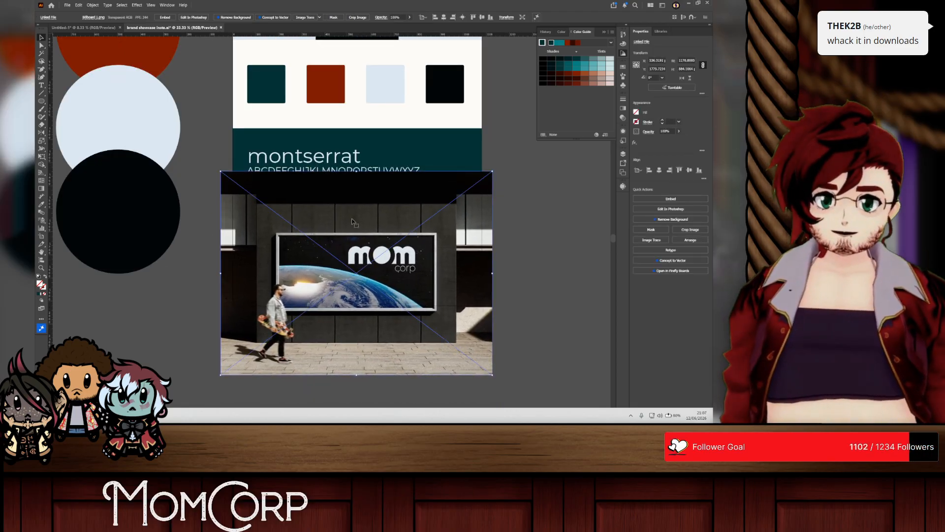
mouse_move(358, 174)
left_mouse_down()
mouse_move(358, 182)
mouse_move(358, 174)
left_mouse_up()
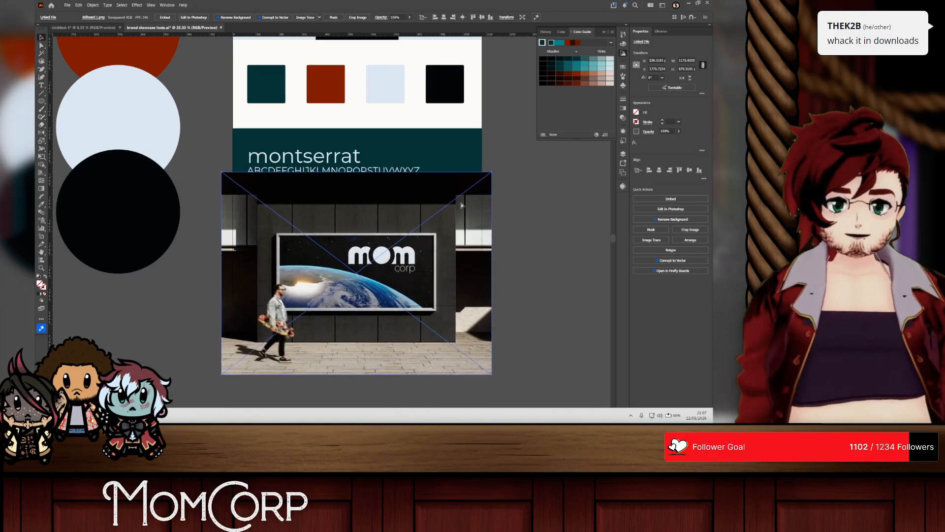
left_click(560, 205)
Step: Turn on Trim View and raise the billboard image so the whole billboard frame fits between the montserrat band and the artboard's lower edge
left_click(151, 5)
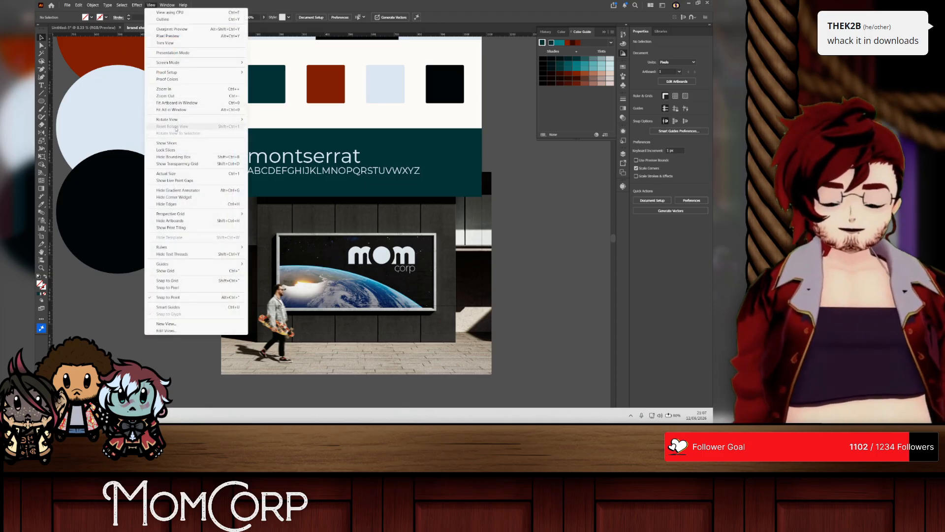
left_click(165, 43)
mouse_move(369, 265)
left_mouse_down()
mouse_move(380, 239)
mouse_move(365, 248)
left_mouse_up()
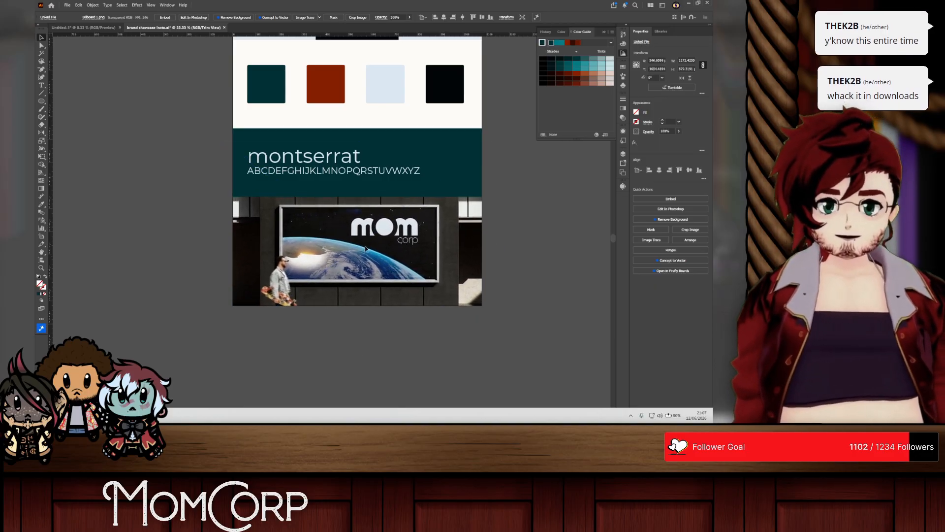
left_click(564, 268)
Step: Examine the trimmed showcase layout from the main logo down to the billboard image
scroll(470, 239, "right", 1)
scroll(341, 262, "down", 1)
scroll(239, 203, "up", 2)
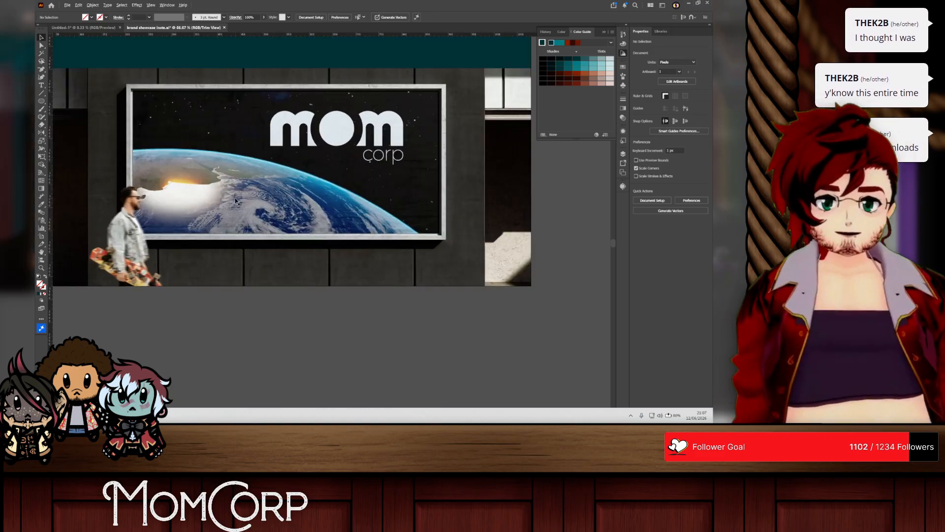
scroll(239, 202, "up", 1)
scroll(238, 202, "down", 1)
scroll(239, 201, "down", 3)
scroll(236, 216, "up", 3)
scroll(234, 224, "up", 2)
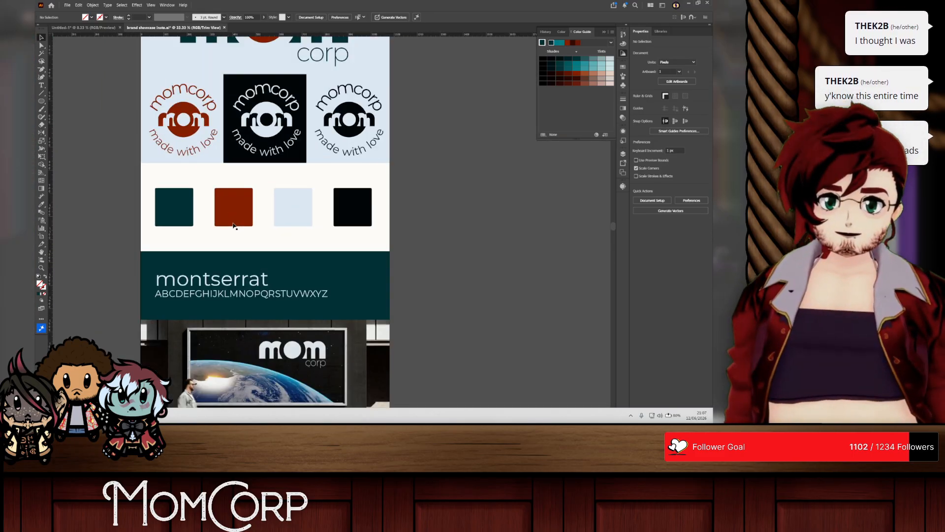
scroll(234, 224, "down", 1)
scroll(364, 224, "up", 1)
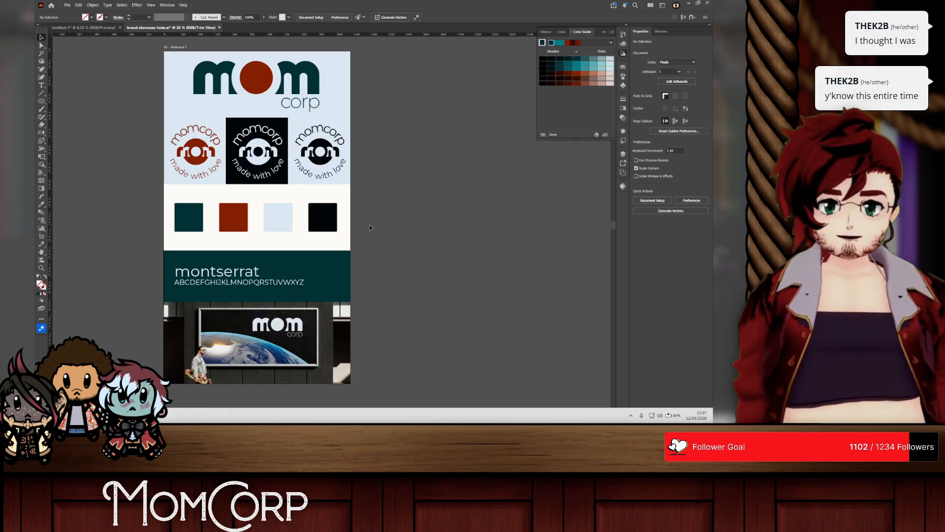
scroll(167, 281, "left", 2)
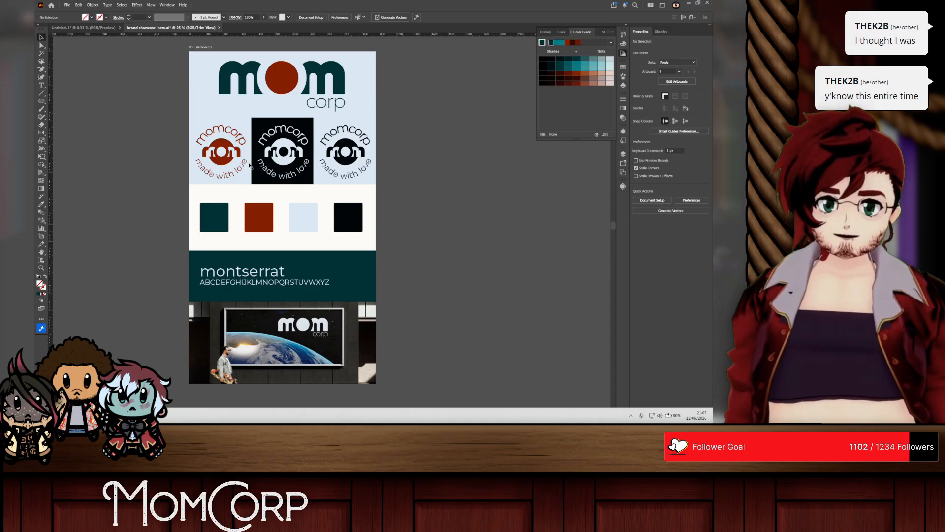
Step: Recolour the black square behind the middle momcorp badge with the palette's rust red and deselect it
left_click(256, 129)
left_click(42, 204)
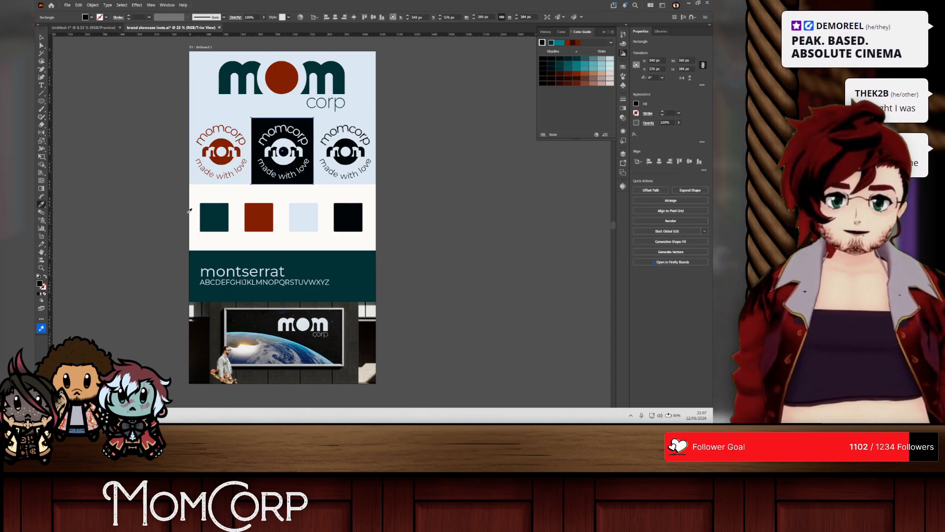
left_click(215, 213)
left_click(270, 212)
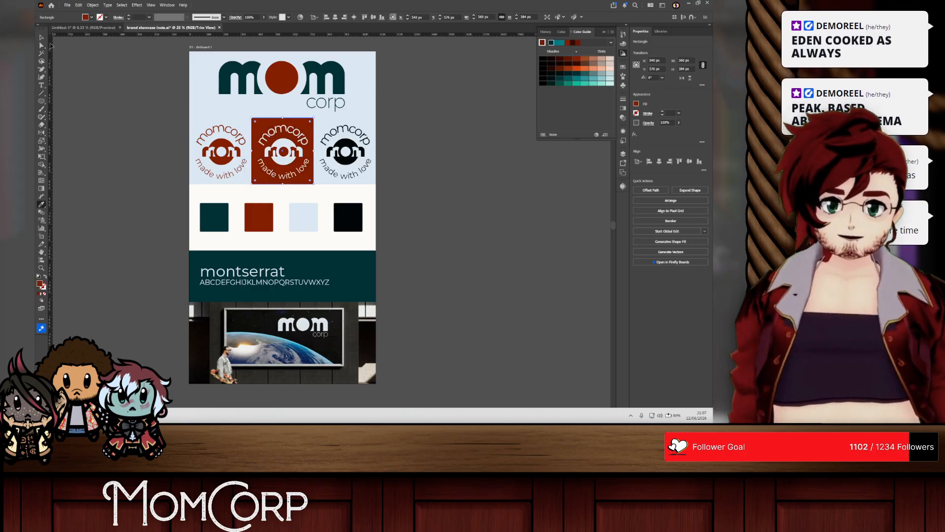
left_click(41, 38)
left_click(123, 84)
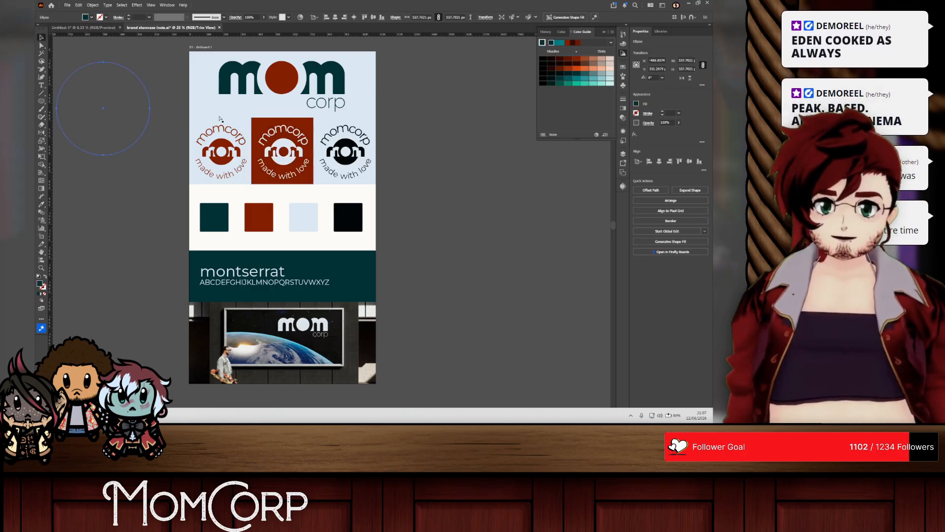
left_click(169, 113)
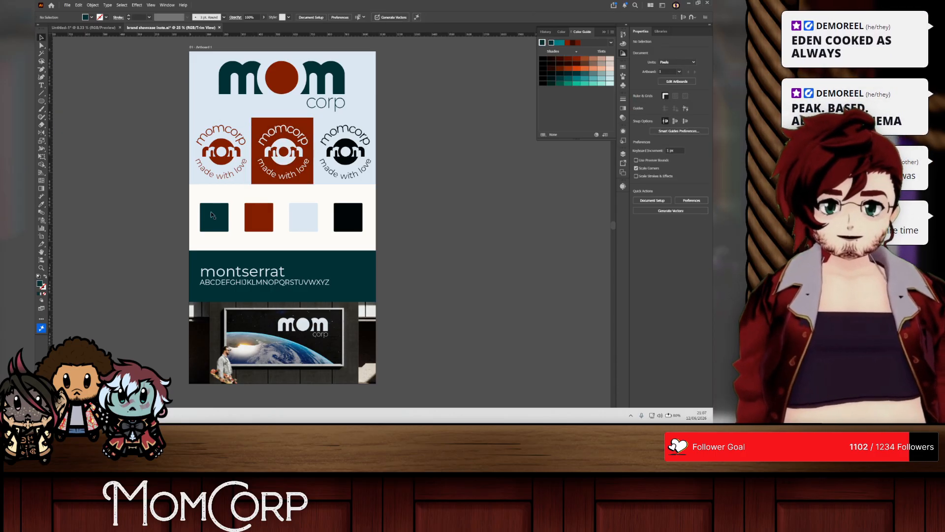
scroll(211, 214, "down", 2)
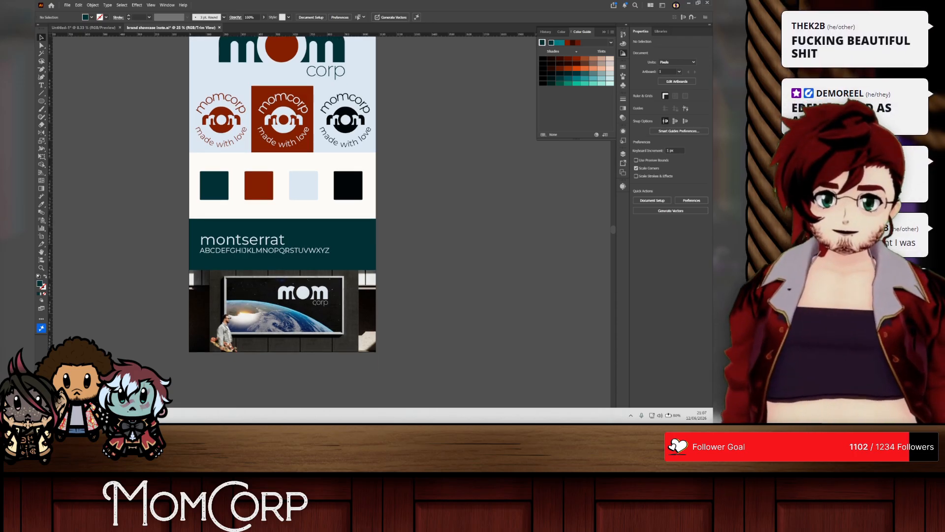
Step: Switch to Photoshop, save the Billboard 1.psd mockup, and close the program
left_click(142, 415)
key("ctrl+s")
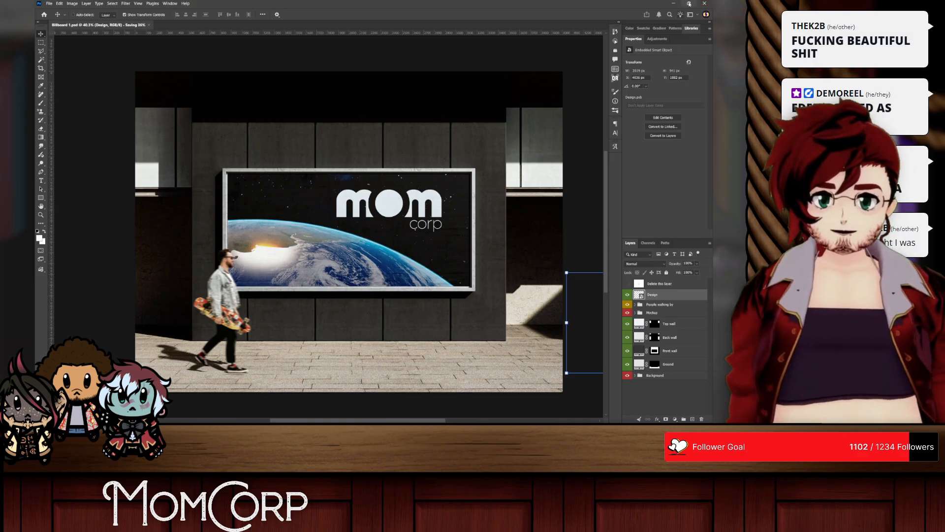
left_click(704, 3)
left_click(392, 166)
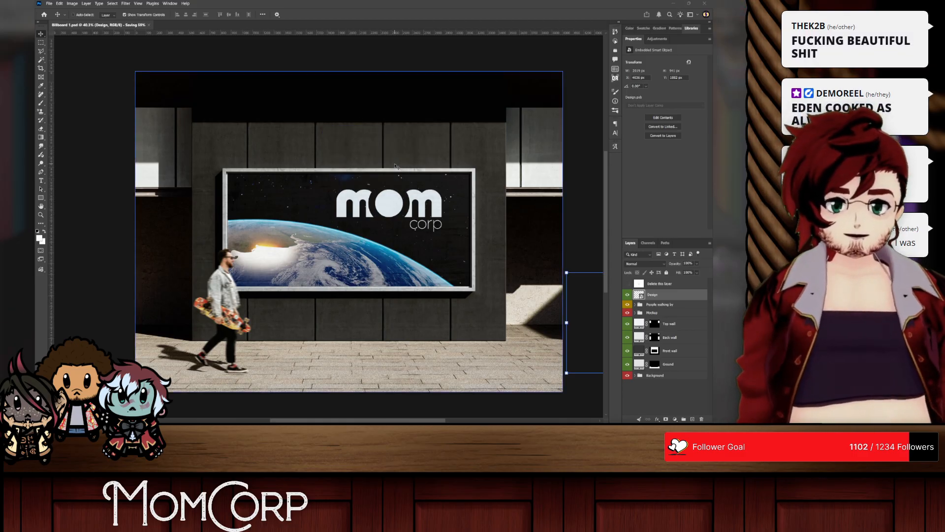
Step: Switch to Illustrator and save the untitled logo document as Mom.ai in the Streaming > Wheel folder
left_click(85, 27)
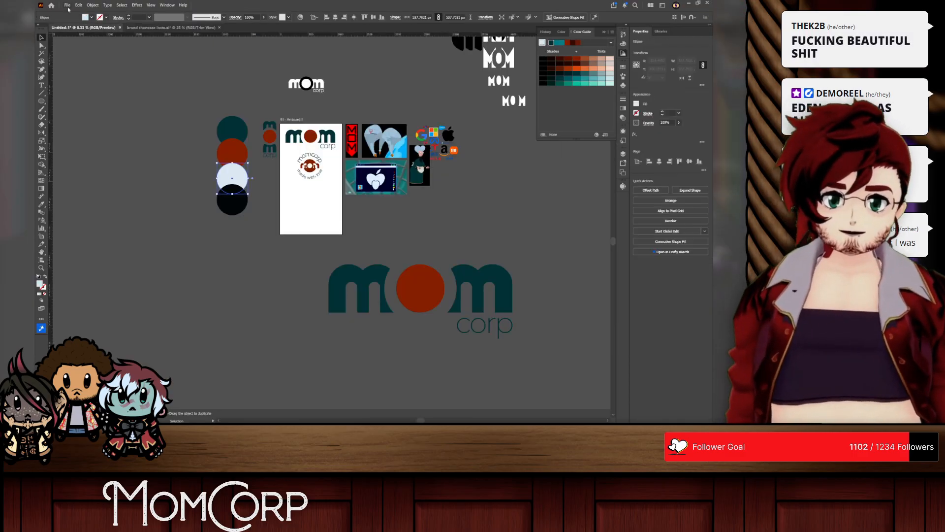
key("ctrl+s")
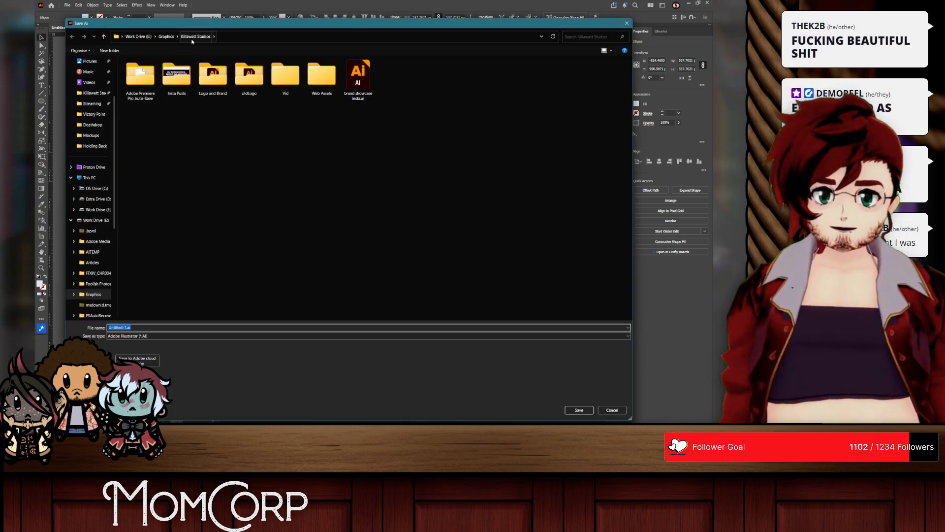
left_click(92, 103)
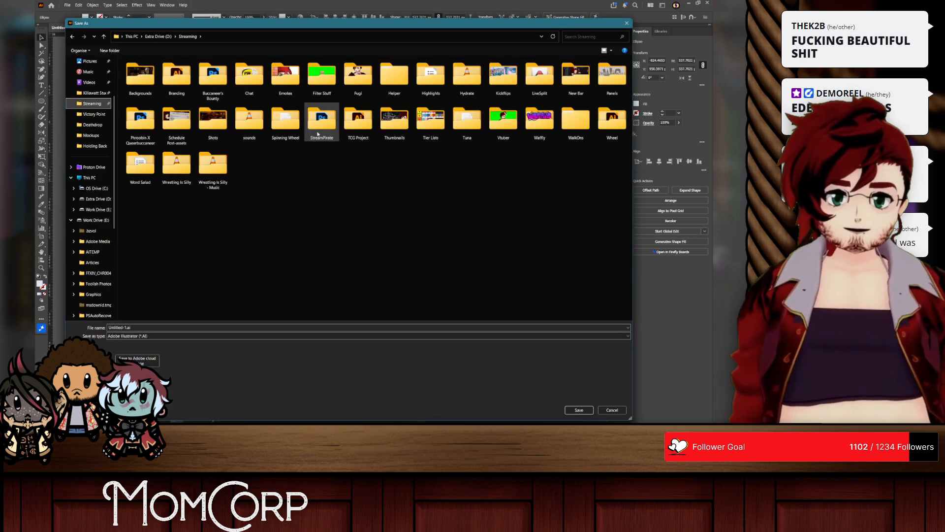
left_click(603, 120)
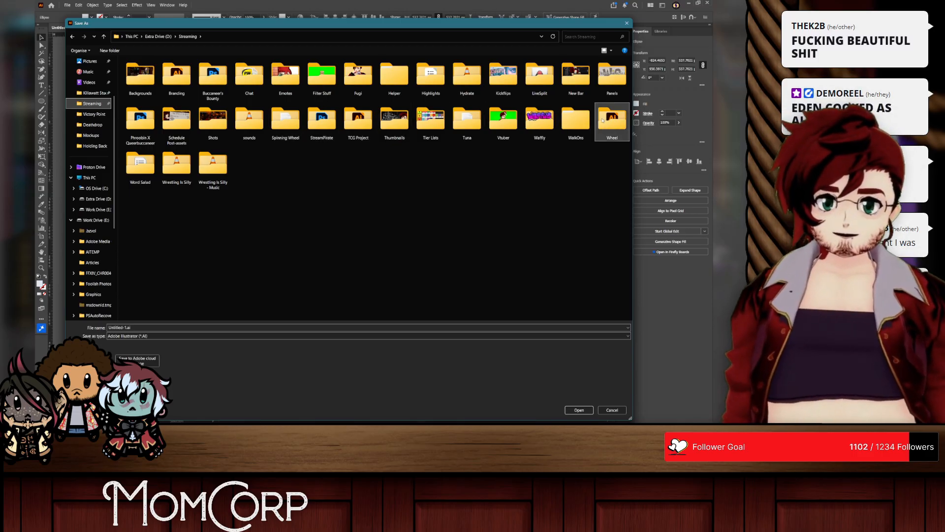
double_click(602, 120)
left_click(148, 327)
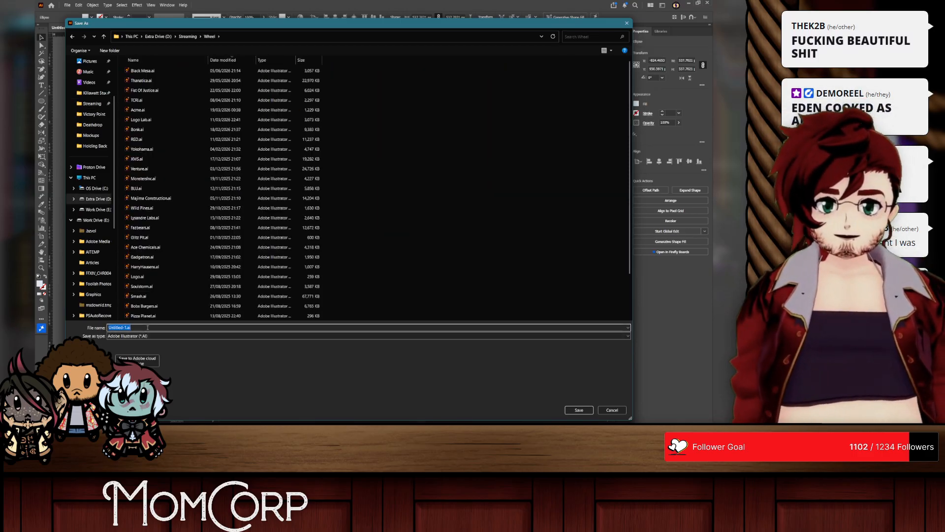
key("Return")
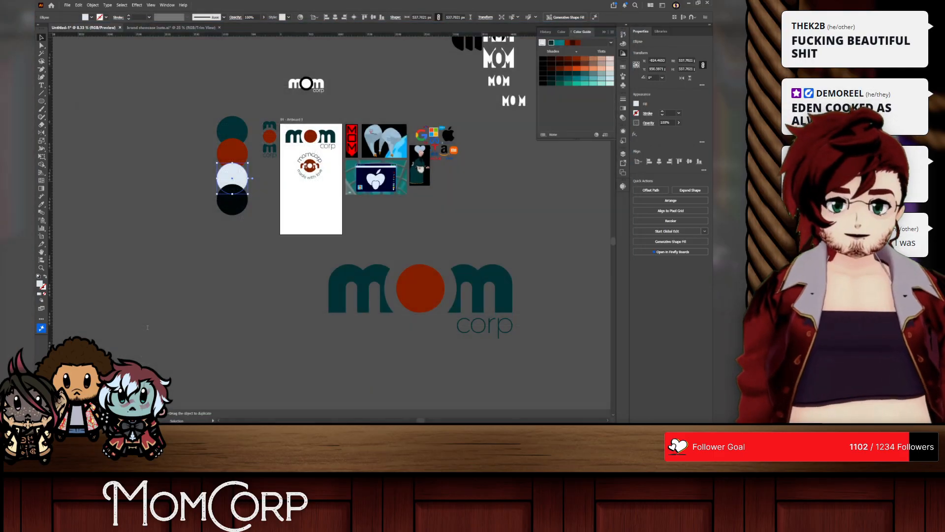
left_click(410, 315)
scroll(434, 197, "right", 1)
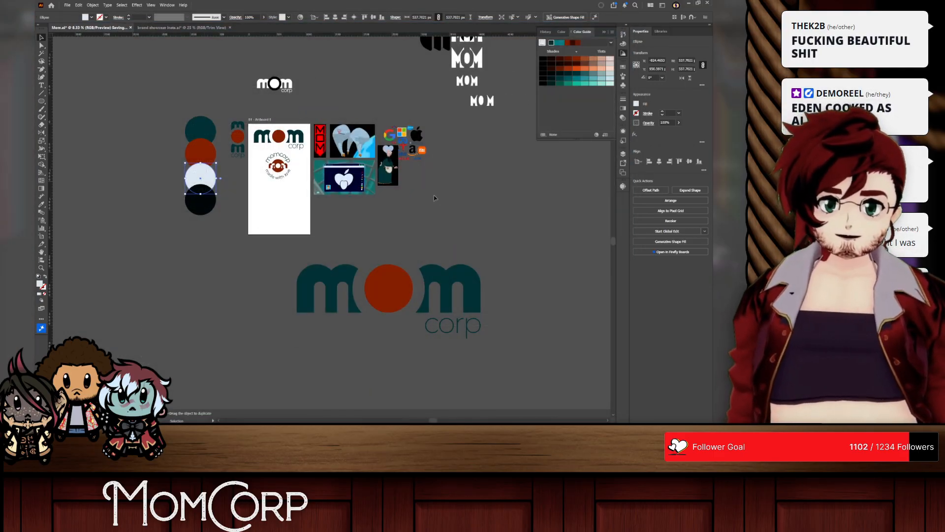
scroll(383, 161, "up", 1)
Step: Start Export for Screens for the brand showcase insta document and remove the PDF format, keeping the 1080 px PNG
left_click(142, 28)
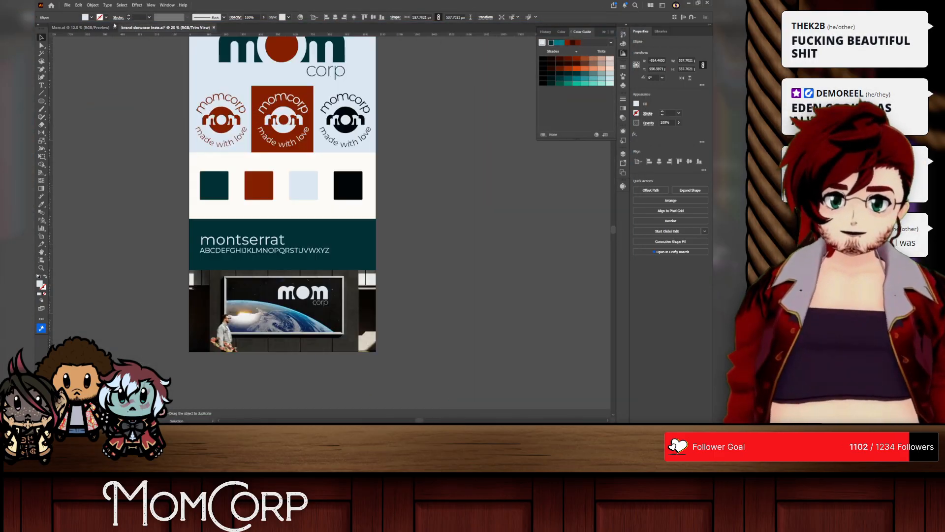
left_click(67, 5)
mouse_move(114, 143)
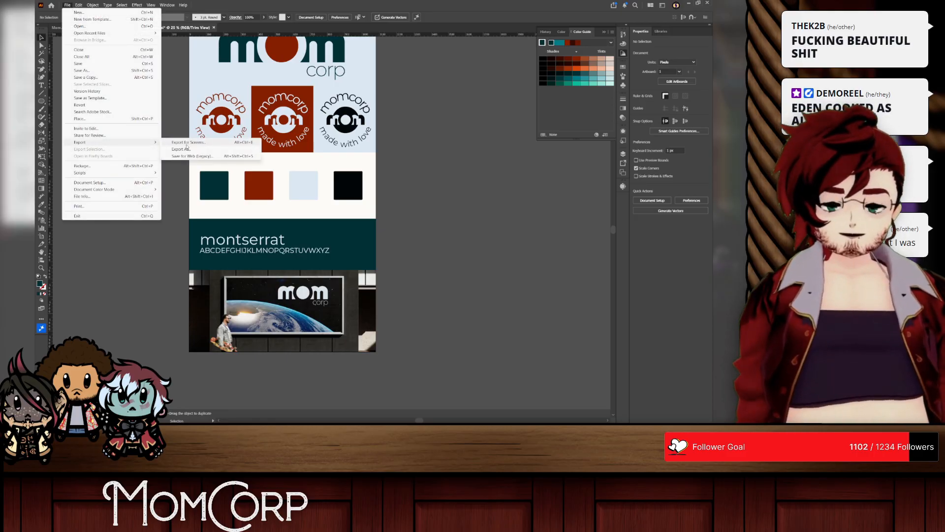
left_click(182, 142)
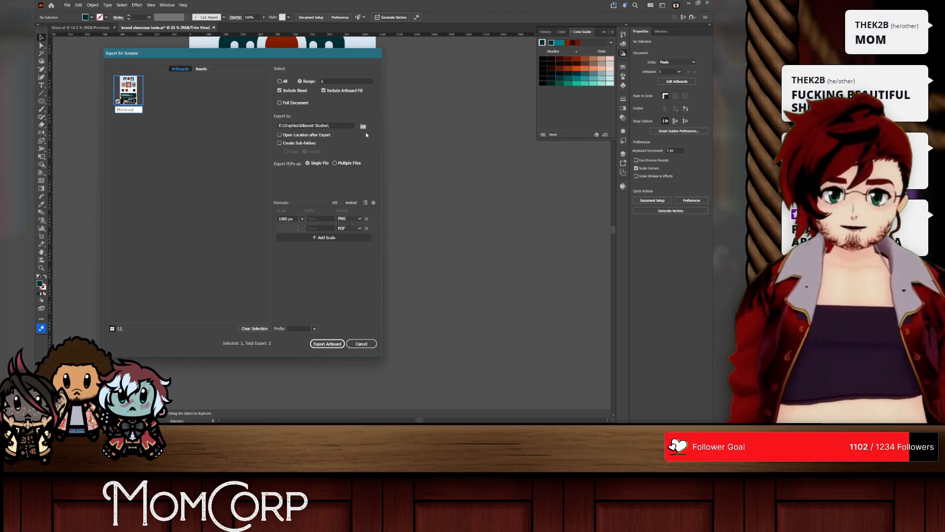
left_click(366, 228)
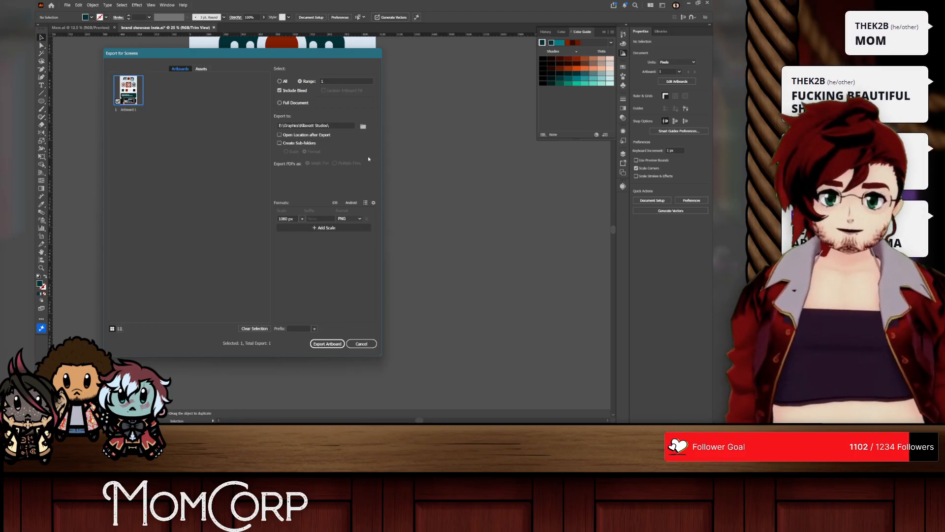
Step: Set the export location to the Streaming > Wheel > PNG folder and export the showcase artboard
left_click(363, 126)
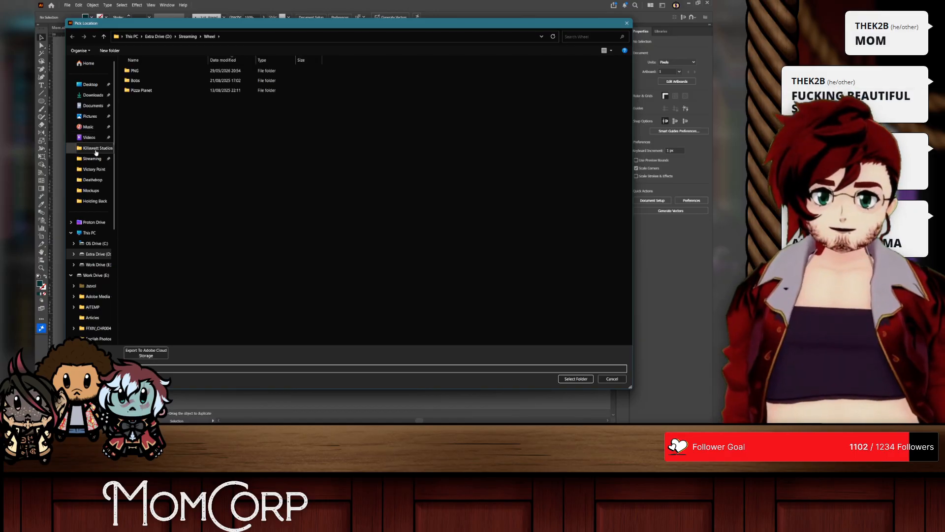
left_click(96, 152)
left_click(85, 159)
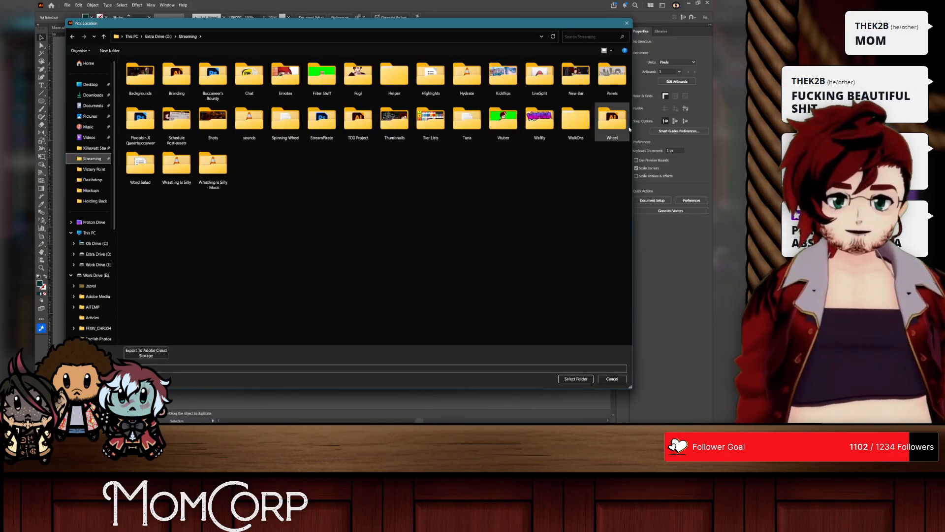
double_click(607, 129)
double_click(131, 71)
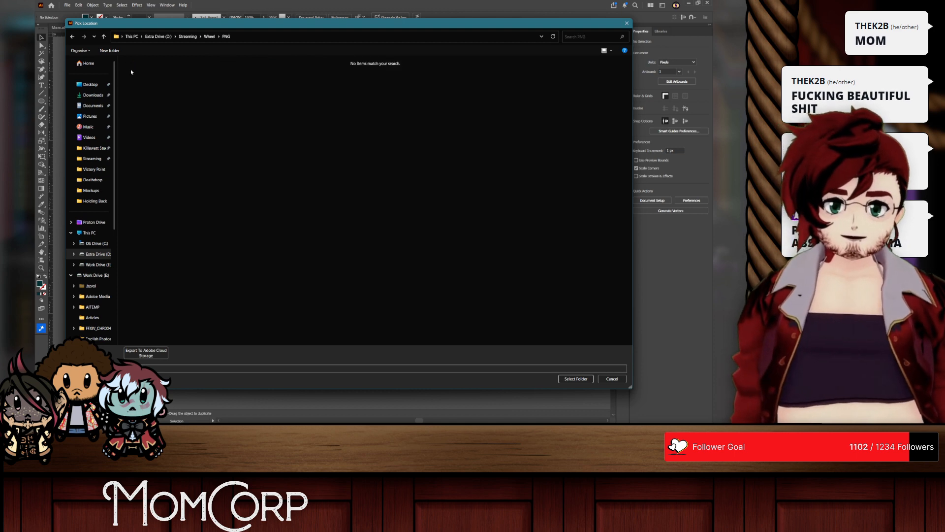
left_click(562, 379)
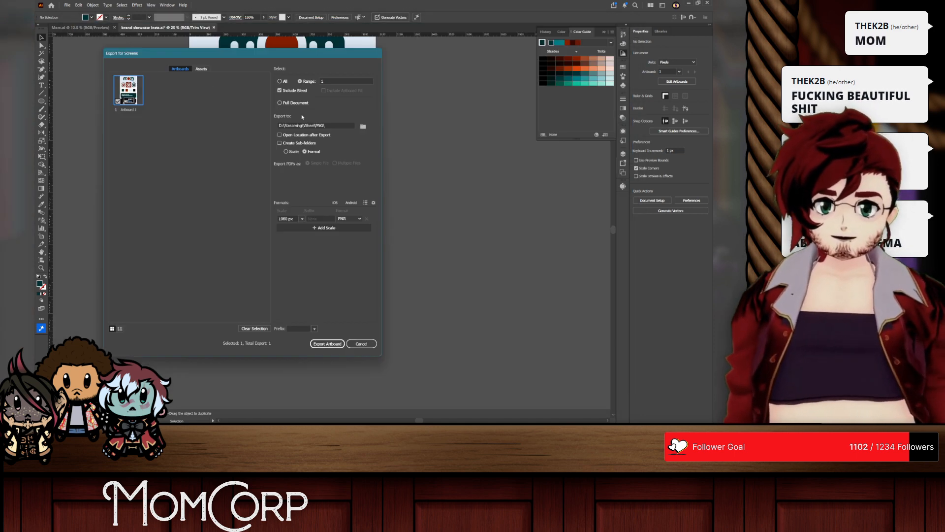
left_click(332, 344)
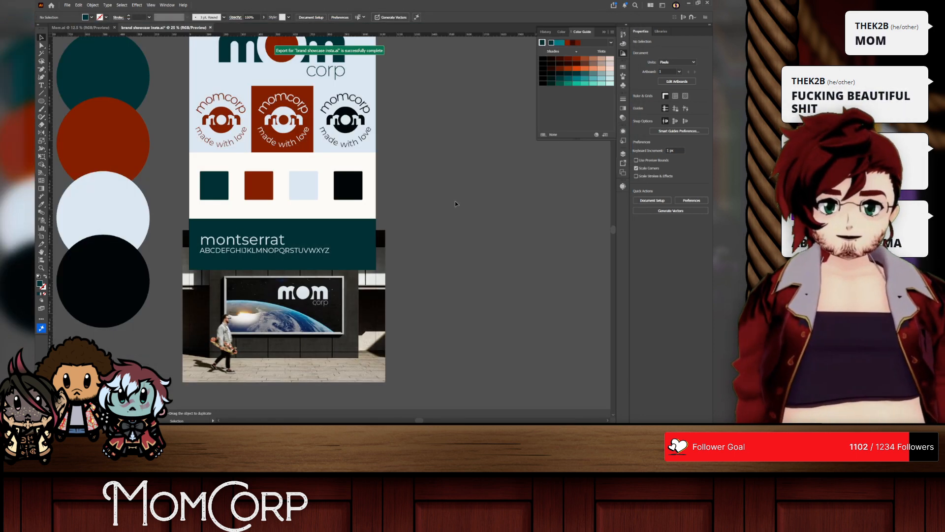
Step: Collapse the Color Guide and examine the main mom corp logo and the three momcorp badges up close
scroll(455, 188, "up", 2)
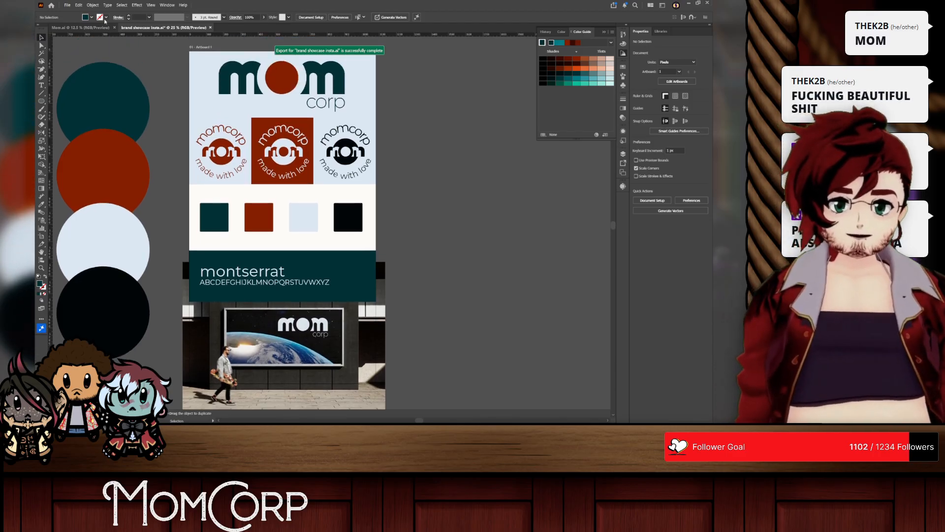
scroll(316, 64, "up", 3)
scroll(249, 102, "up", 2)
scroll(248, 123, "left", 3)
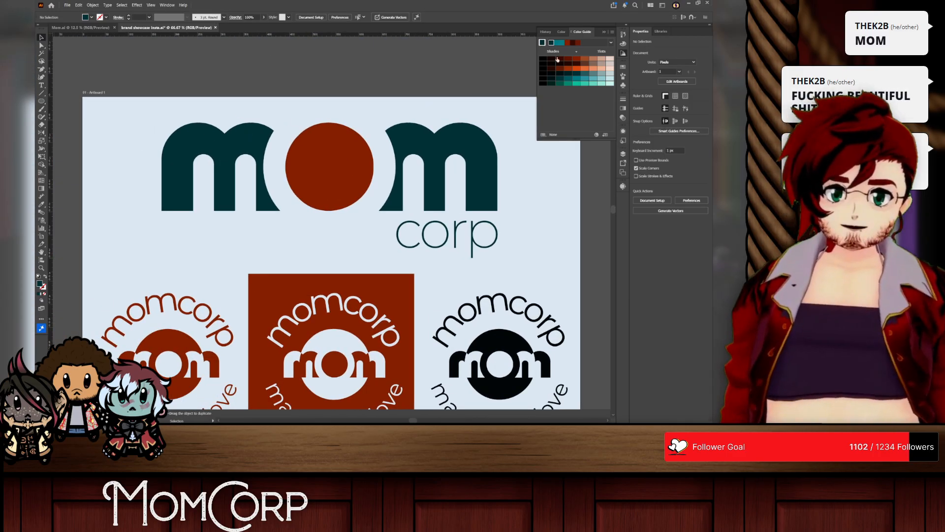
left_click(625, 54)
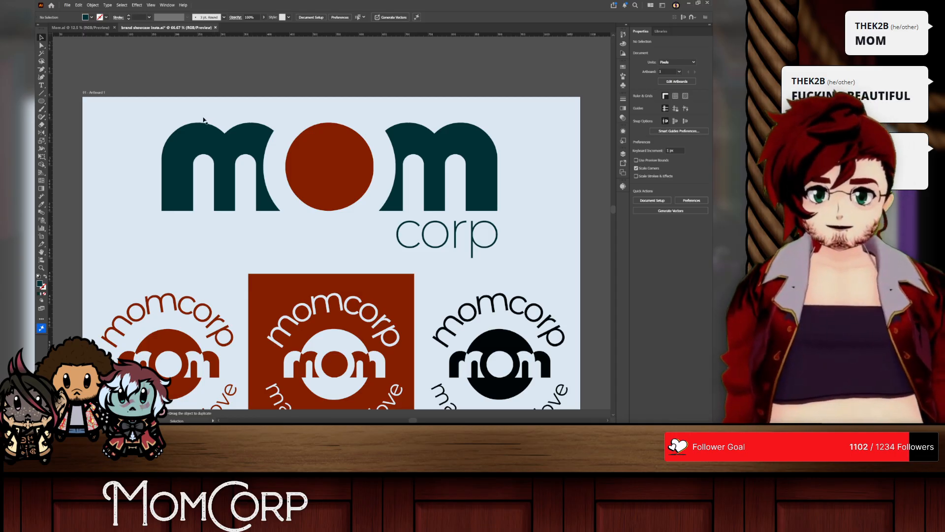
scroll(187, 108, "up", 1)
scroll(196, 106, "down", 1)
scroll(196, 106, "right", 1)
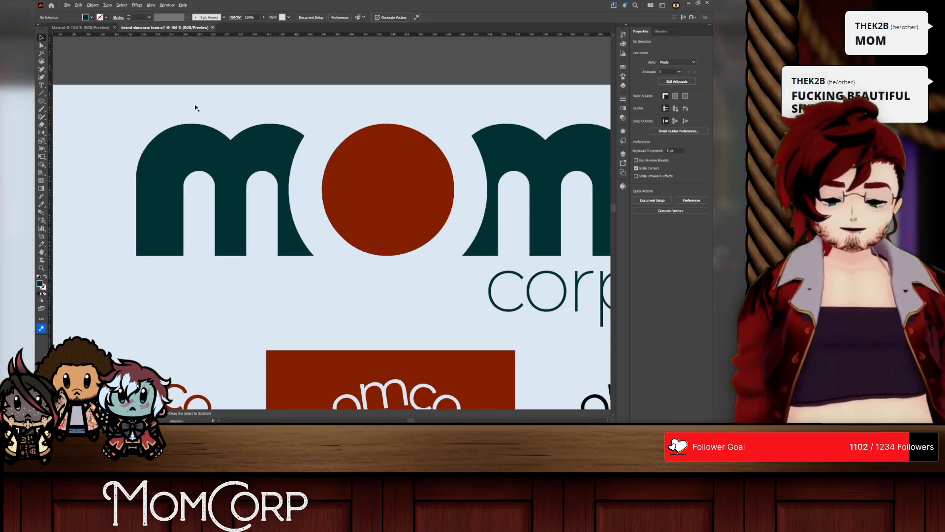
scroll(195, 107, "down", 2)
scroll(195, 108, "up", 1)
scroll(176, 127, "up", 1)
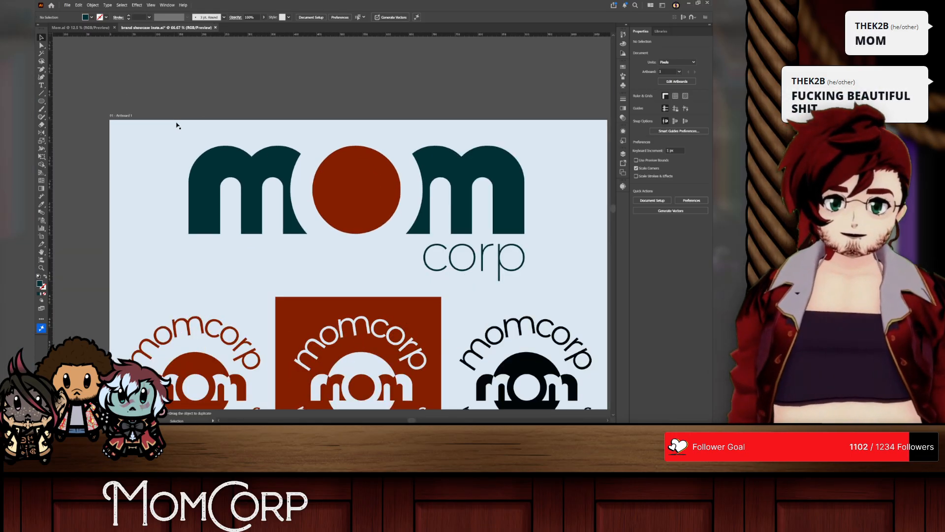
scroll(310, 160, "down", 2)
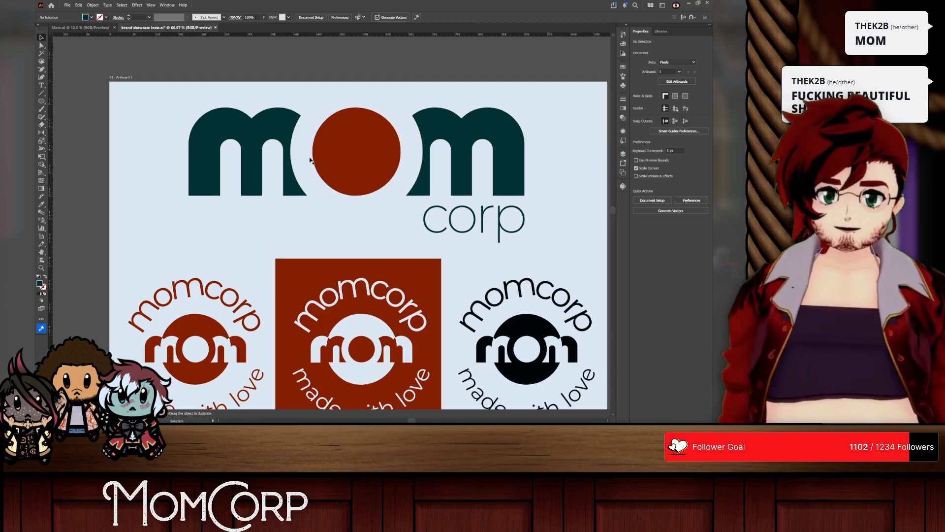